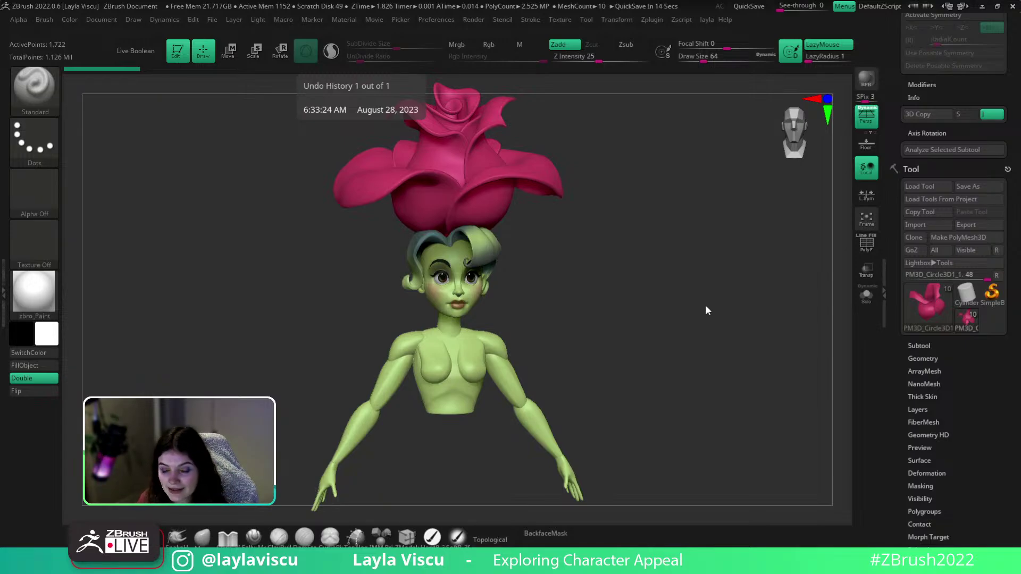
Examine the green rose-hat character from the front and three-quarter angles, framing its head and torso
{"action": "left_click_drag", "start_coordinate": [709, 313], "coordinate": [719, 358]}
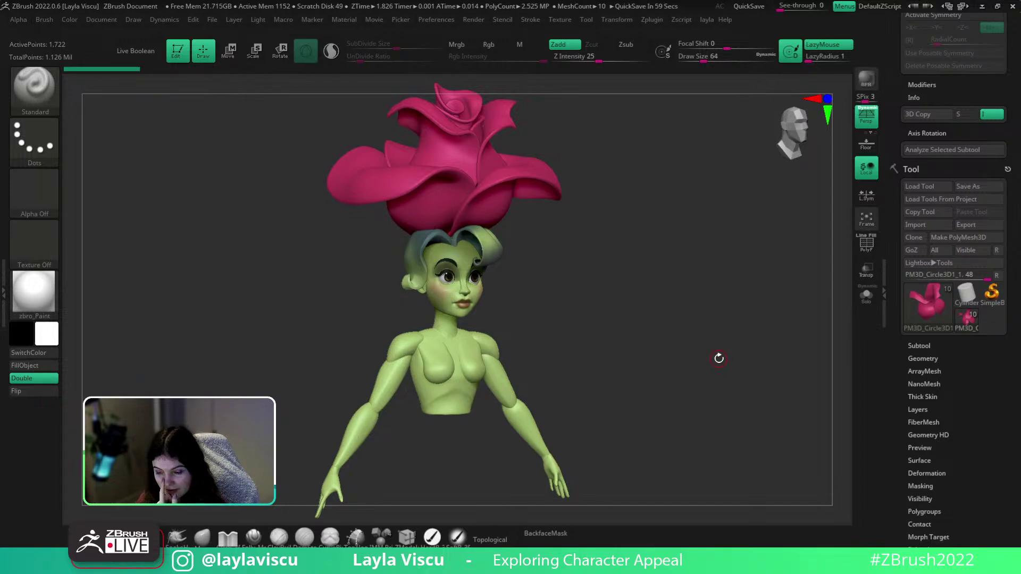
{"action": "left_click_drag", "start_coordinate": [704, 404], "coordinate": [695, 412], "text": "shift"}
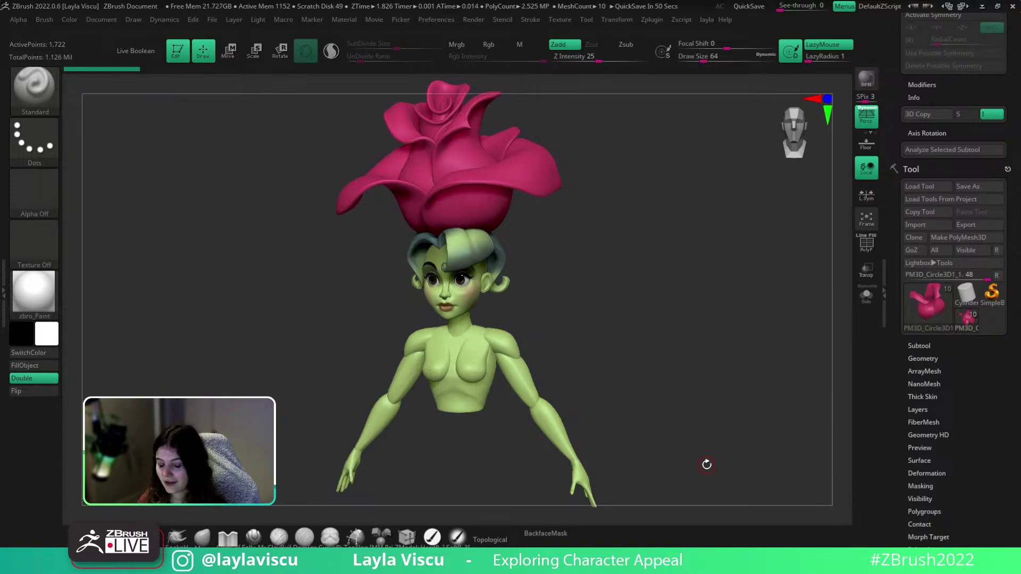
{"action": "left_click_drag", "start_coordinate": [652, 335], "coordinate": [711, 333]}
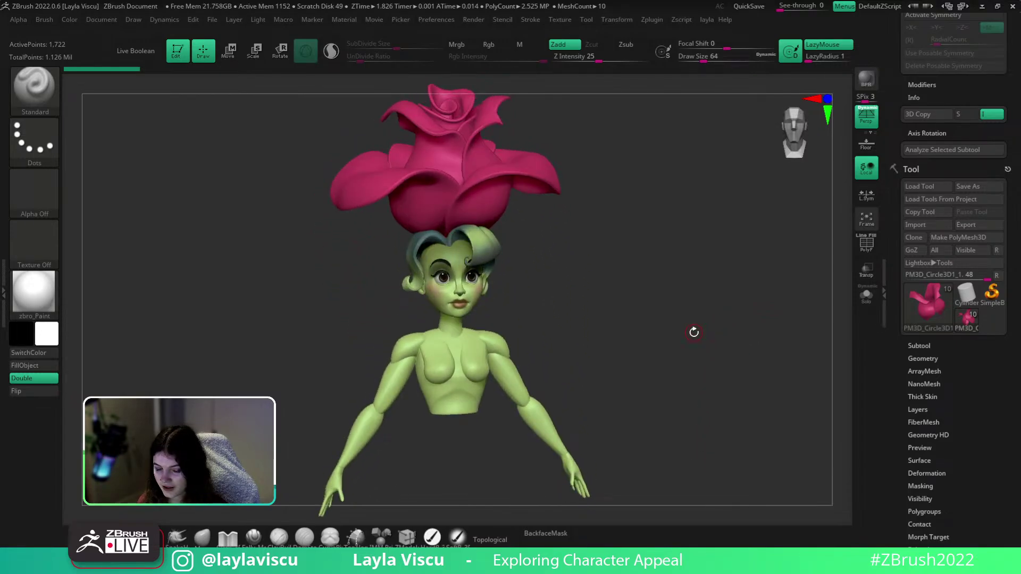
{"action": "left_click_drag", "start_coordinate": [738, 367], "coordinate": [756, 379]}
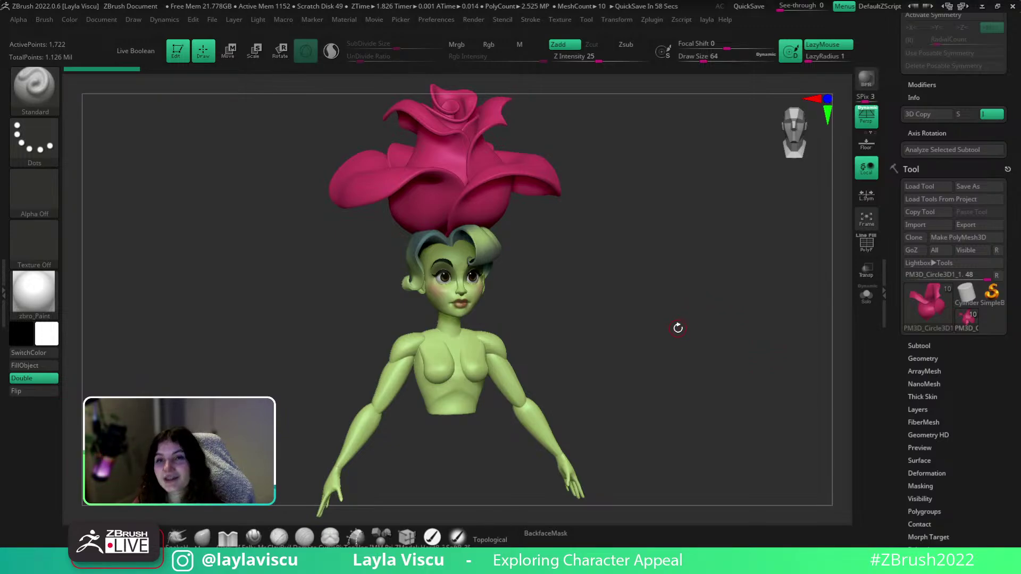
{"action": "left_click_drag", "start_coordinate": [677, 326], "coordinate": [689, 331]}
{"action": "mouse_move", "coordinate": [688, 331]}
{"action": "right_mouse_down", "text": "ctrl"}
{"action": "mouse_move", "coordinate": [631, 321]}
{"action": "mouse_move", "coordinate": [599, 375]}
{"action": "right_mouse_up", "text": "ctrl"}
{"action": "mouse_move", "coordinate": [464, 293]}
{"action": "right_mouse_down", "text": "ctrl"}
{"action": "mouse_move", "coordinate": [531, 348]}
{"action": "mouse_move", "coordinate": [610, 282]}
{"action": "right_mouse_up", "text": "ctrl"}
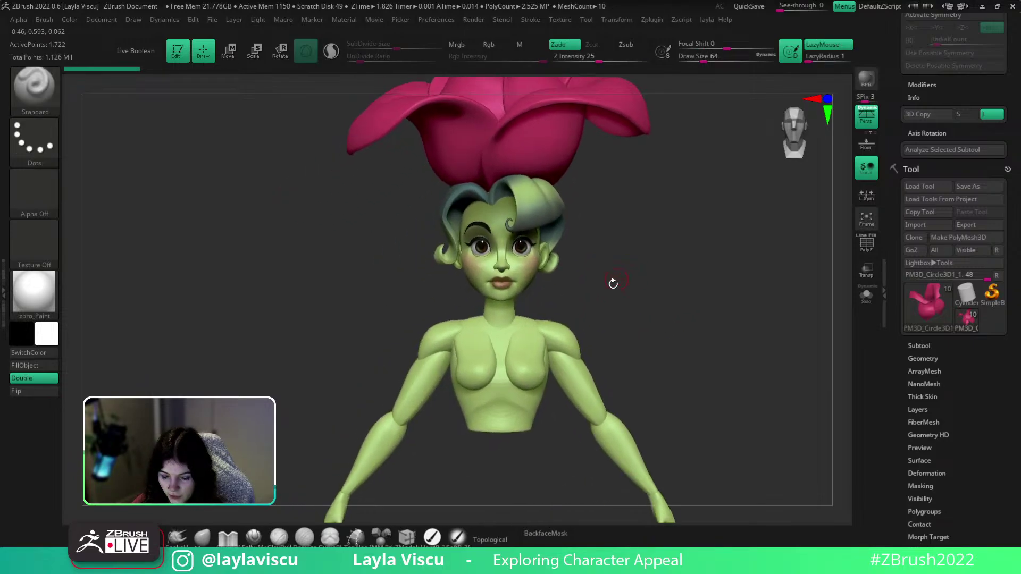
Import the rose character concept art as a texture, load it into Spotlight, place it beside the model and leave Spotlight editing
{"action": "left_click_drag", "start_coordinate": [949, 383], "coordinate": [946, 366]}
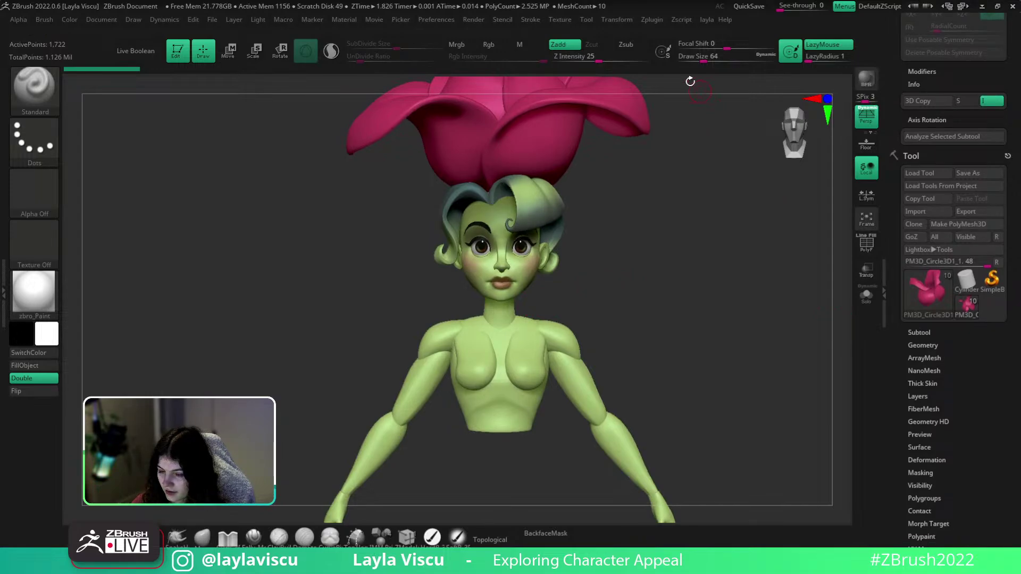
{"action": "left_click", "coordinate": [563, 21]}
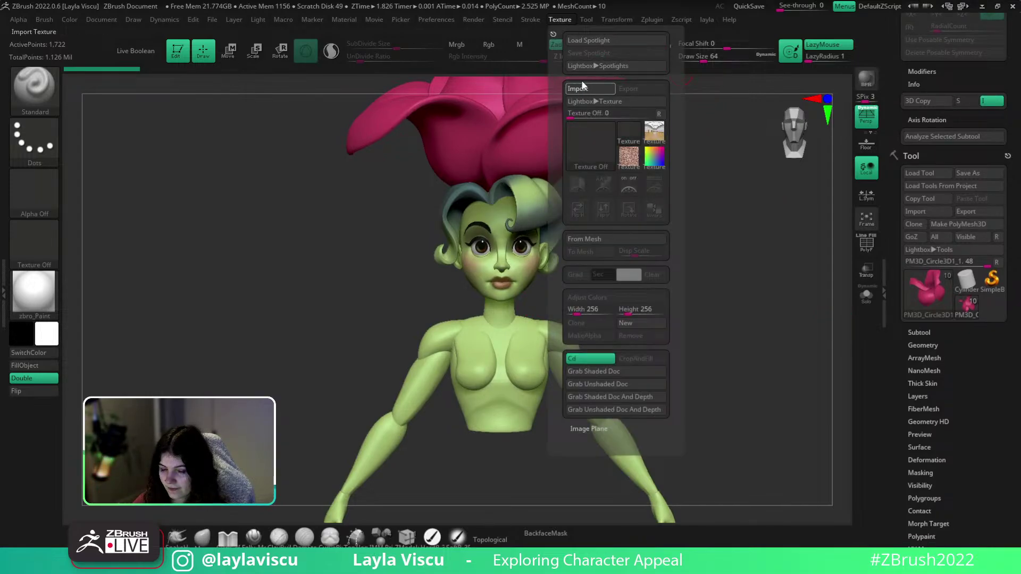
{"action": "left_click", "coordinate": [581, 88]}
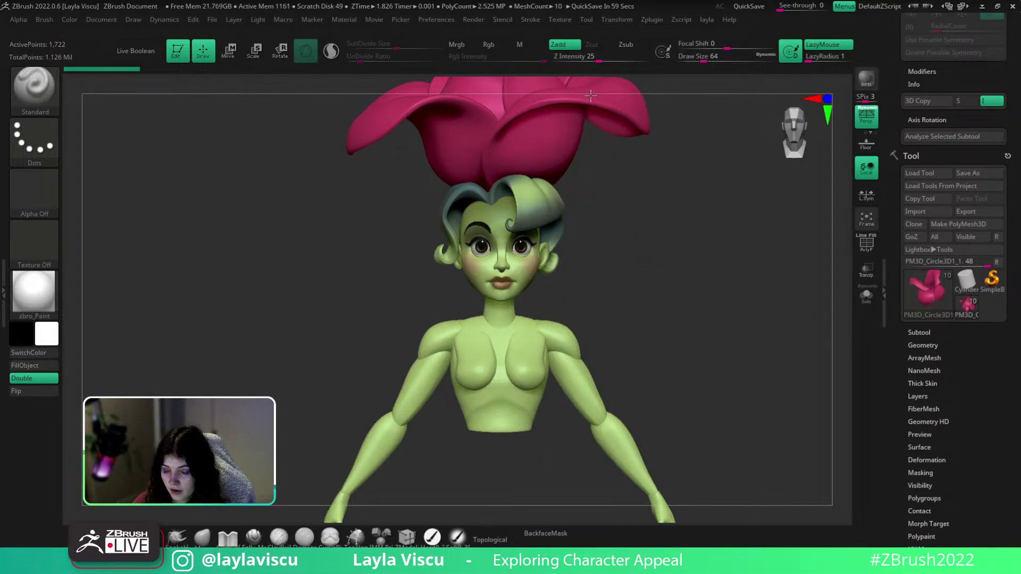
{"action": "left_click", "coordinate": [565, 22]}
{"action": "left_click", "coordinate": [579, 183]}
{"action": "left_click", "coordinate": [650, 218]}
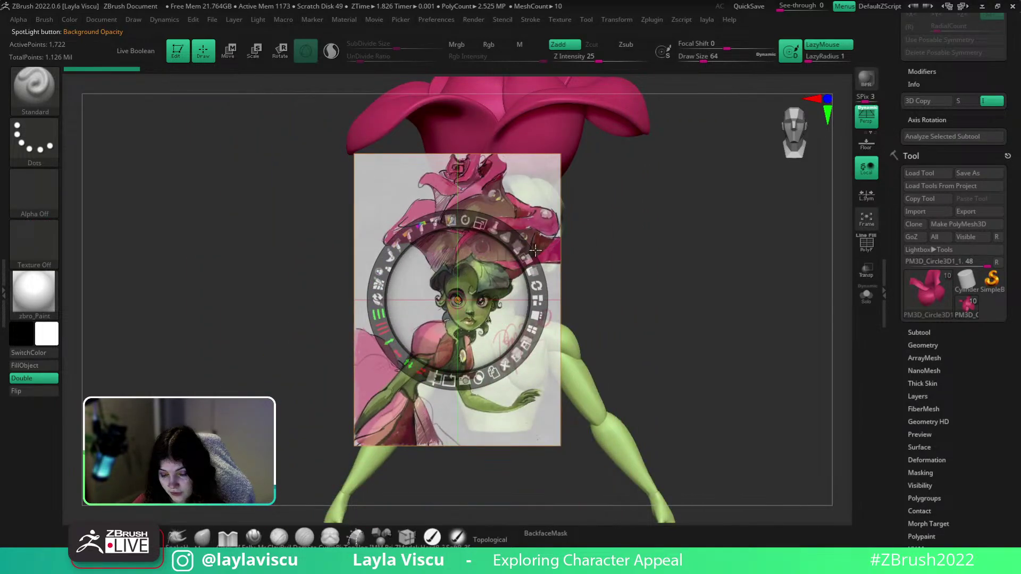
{"action": "left_click_drag", "start_coordinate": [523, 244], "coordinate": [231, 250]}
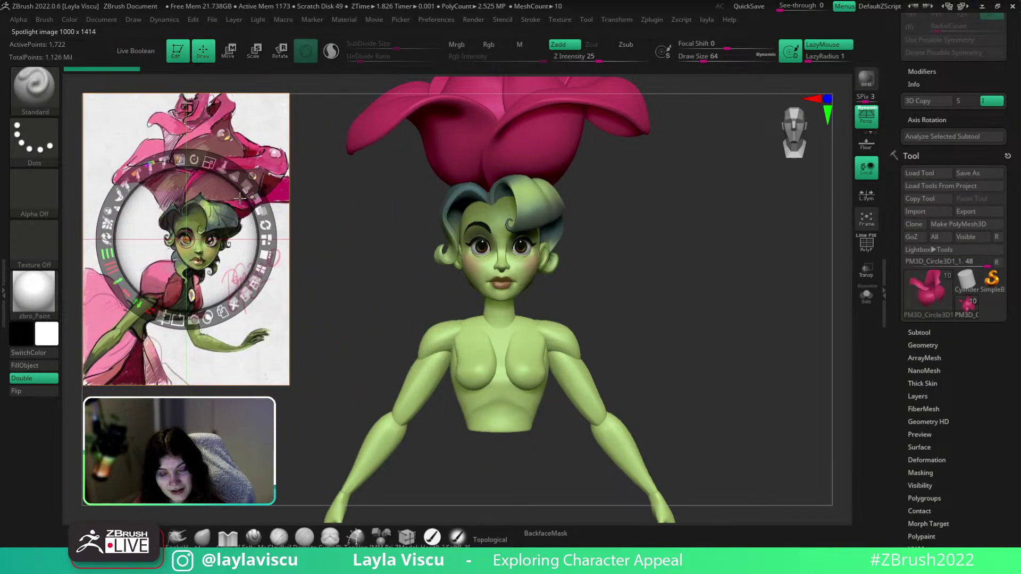
{"action": "key", "text": "z"}
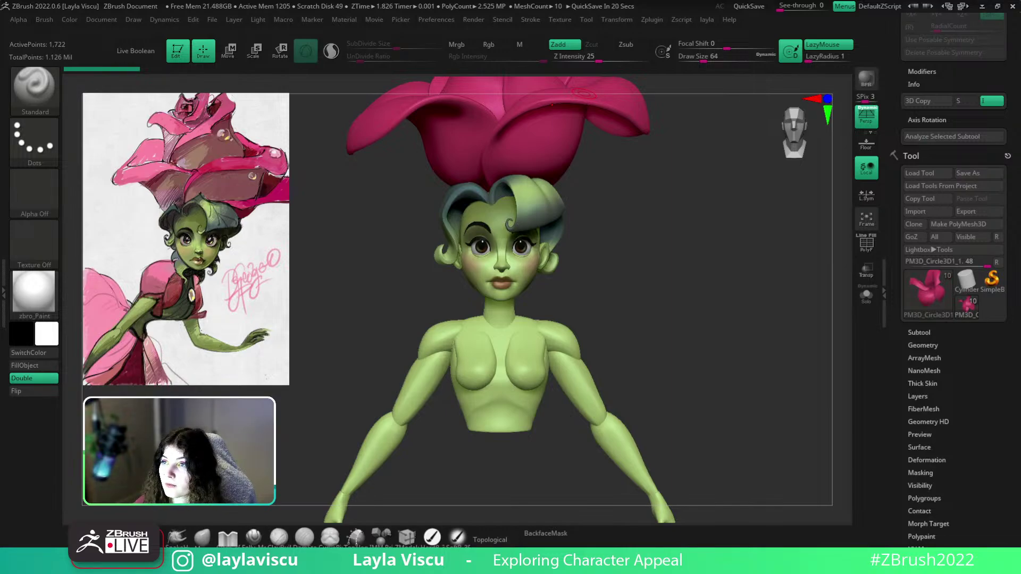
Switch to Pinterest in the browser and browse the artist's board, viewing the two-girl Character Design Cartoon pin and returning to the board
{"action": "left_click_drag", "start_coordinate": [828, 0], "coordinate": [396, 310]}
{"action": "double_click", "coordinate": [397, 309]}
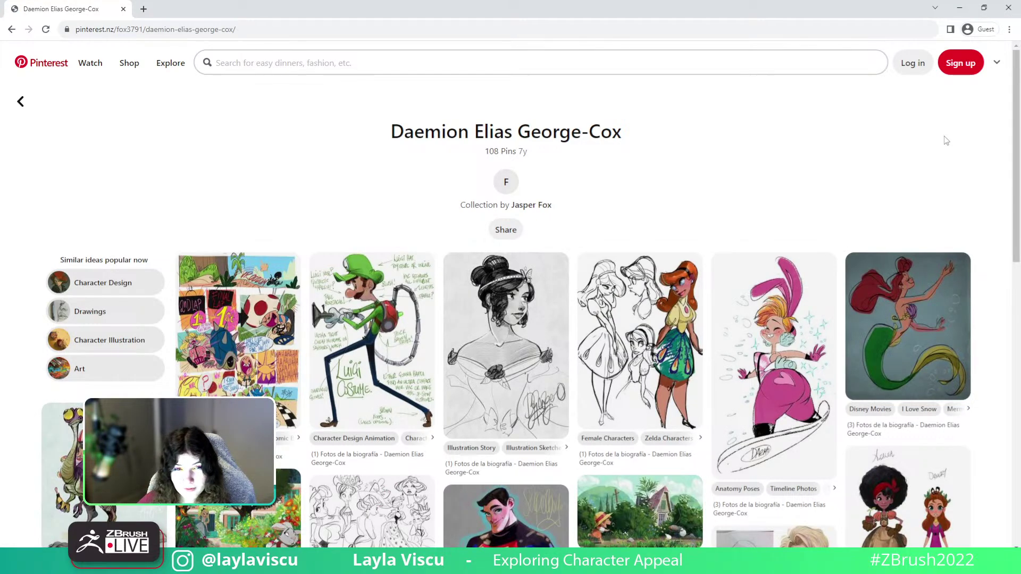
{"action": "scroll", "coordinate": [944, 141], "scroll_direction": "down", "scroll_amount": 1}
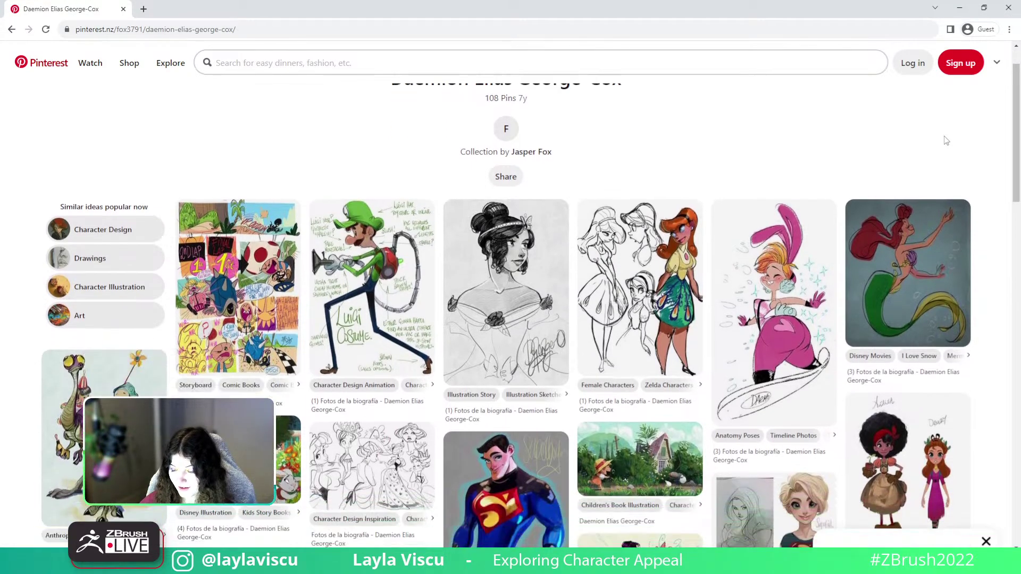
{"action": "left_click", "coordinate": [986, 375]}
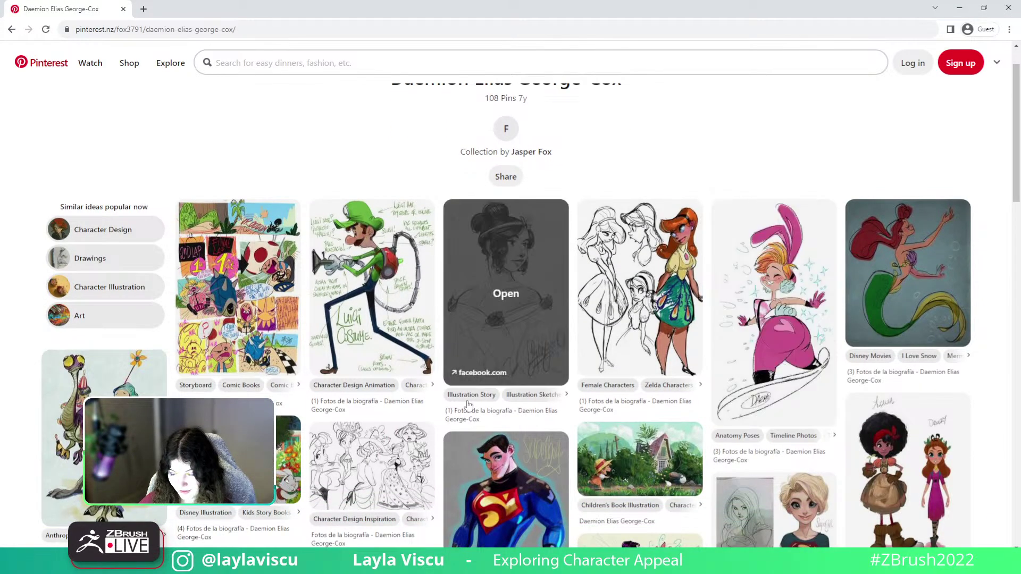
{"action": "scroll", "coordinate": [729, 130], "scroll_direction": "up", "scroll_amount": 1}
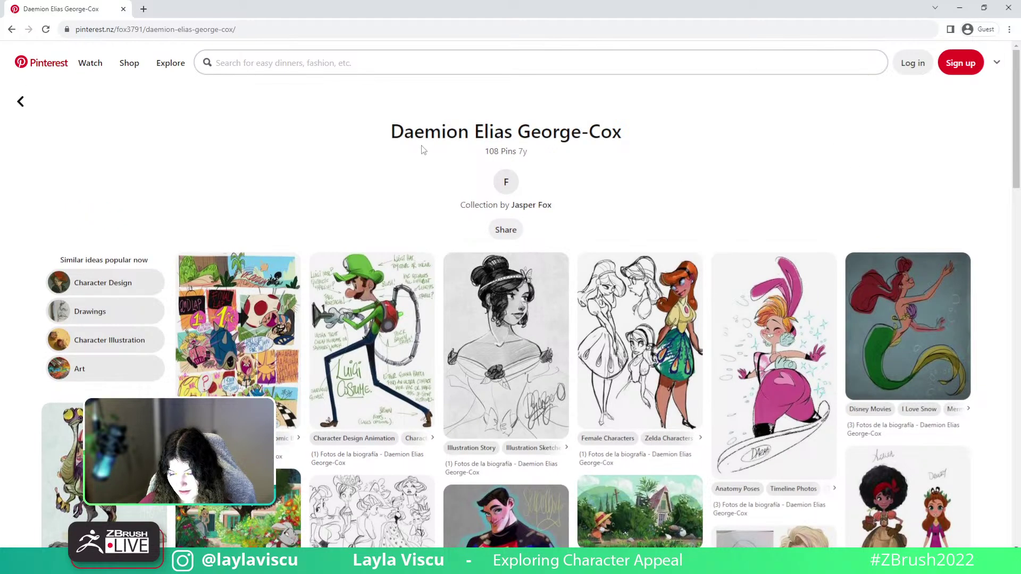
{"action": "scroll", "coordinate": [646, 139], "scroll_direction": "down", "scroll_amount": 6}
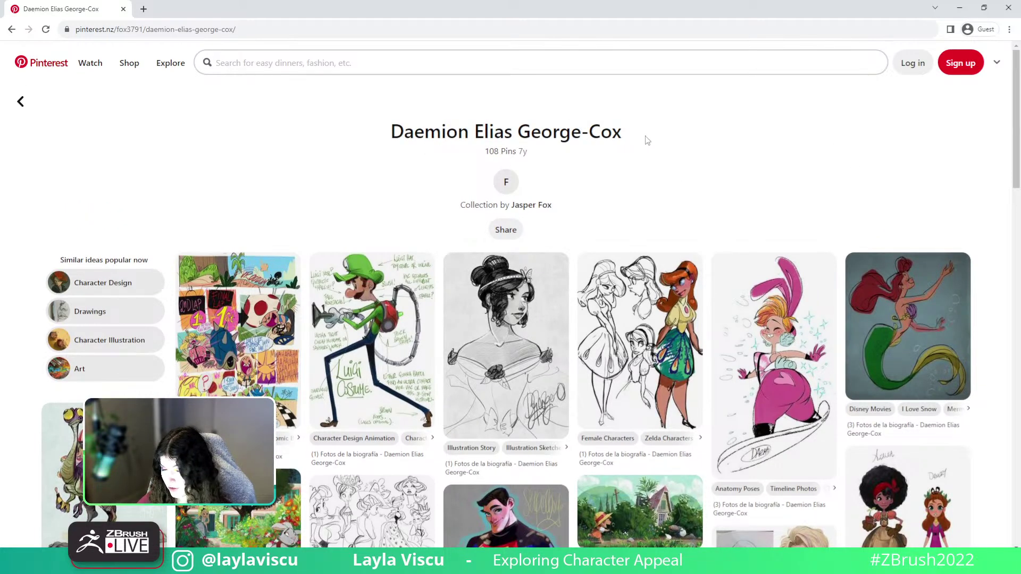
{"action": "scroll", "coordinate": [648, 143], "scroll_direction": "down", "scroll_amount": 2}
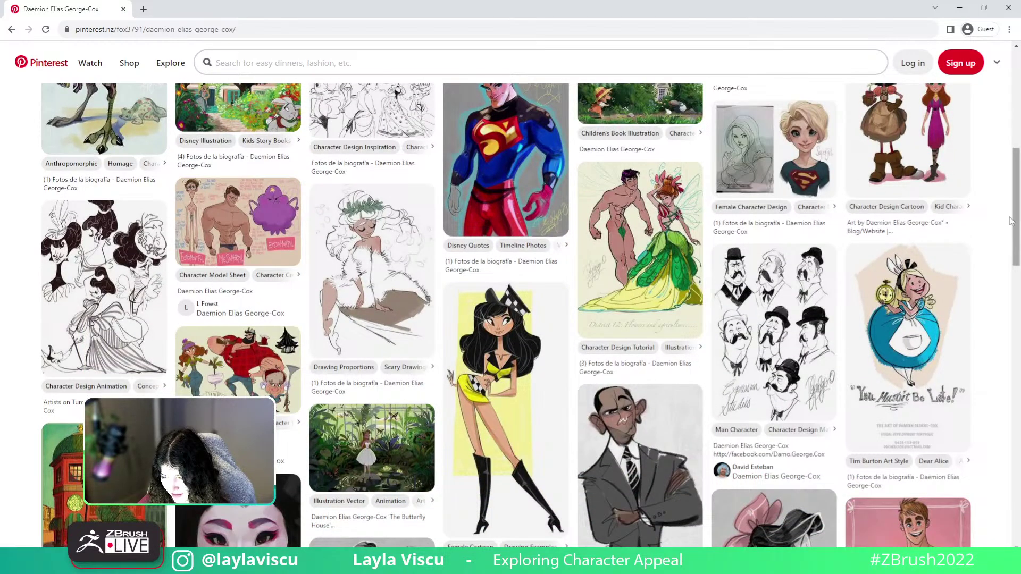
{"action": "scroll", "coordinate": [1004, 221], "scroll_direction": "up", "scroll_amount": 4}
{"action": "scroll", "coordinate": [1004, 221], "scroll_direction": "up", "scroll_amount": 3}
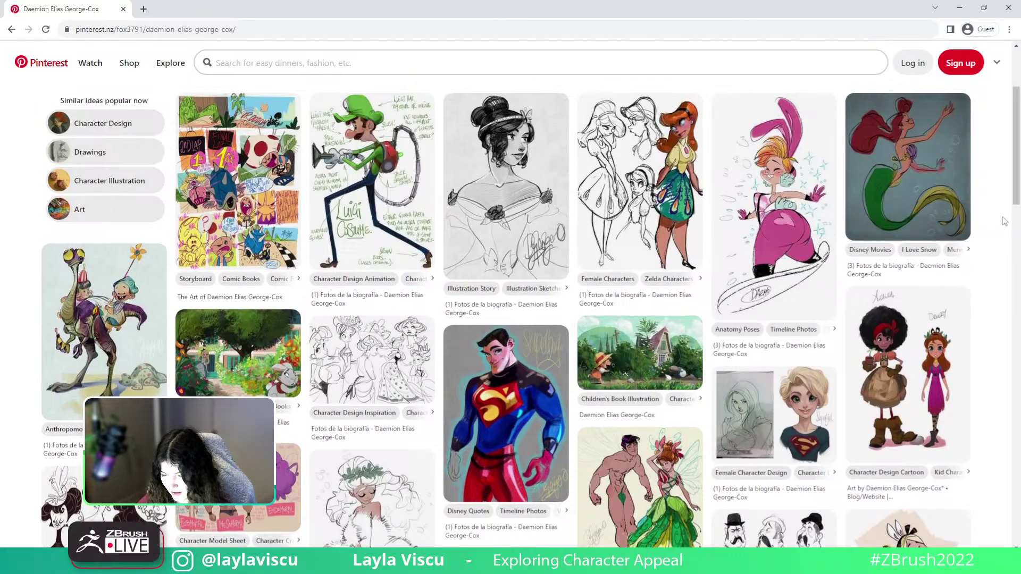
{"action": "scroll", "coordinate": [1004, 221], "scroll_direction": "down", "scroll_amount": 2}
{"action": "scroll", "coordinate": [1004, 221], "scroll_direction": "down", "scroll_amount": 3}
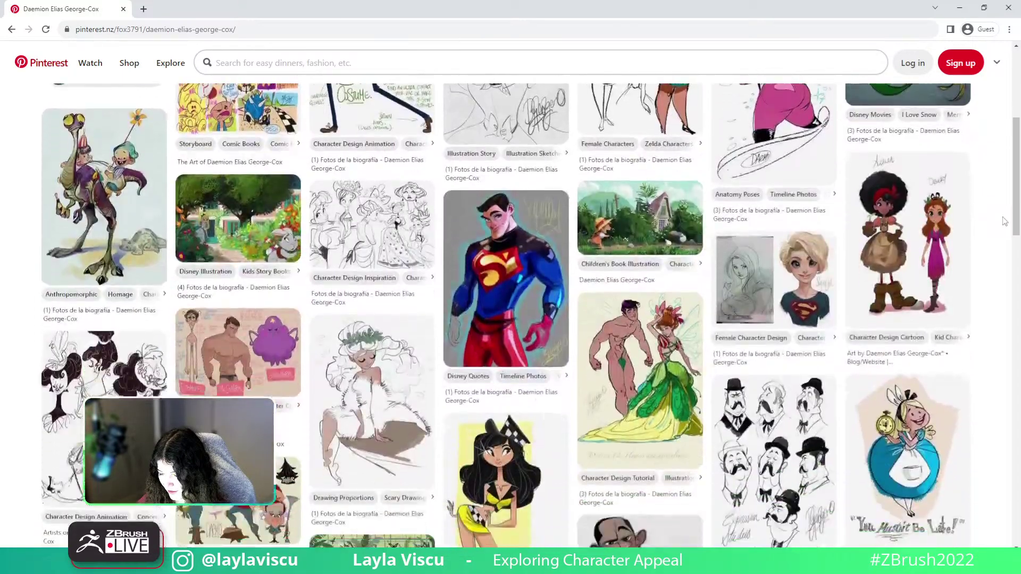
{"action": "left_click", "coordinate": [918, 255]}
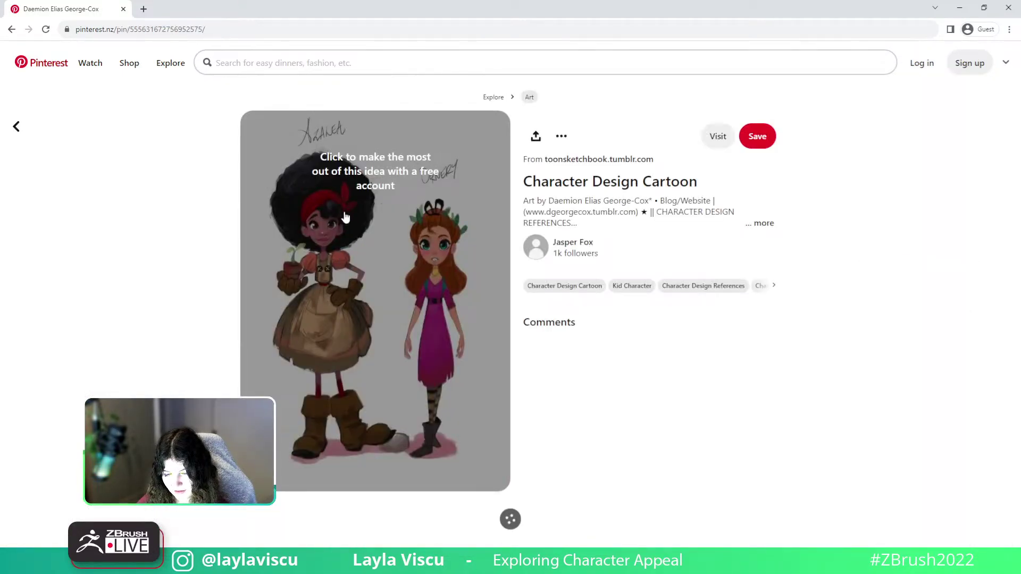
{"action": "left_click", "coordinate": [11, 29]}
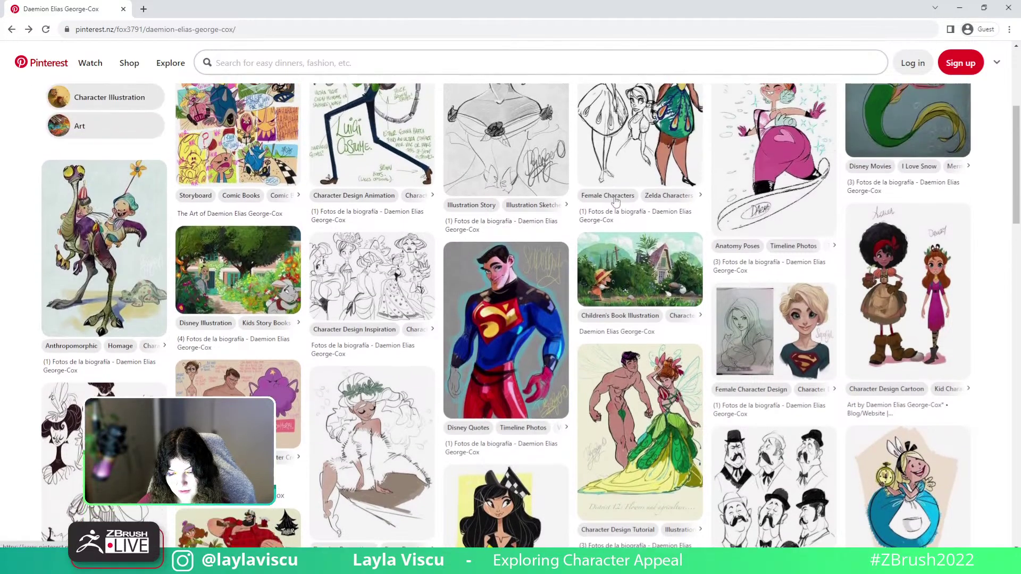
Find the green rose-hat character illustration further down the board, view its pin, and switch back to ZBrush
{"action": "scroll", "coordinate": [172, 230], "scroll_direction": "down", "scroll_amount": 10}
{"action": "scroll", "coordinate": [510, 314], "scroll_direction": "down", "scroll_amount": 15}
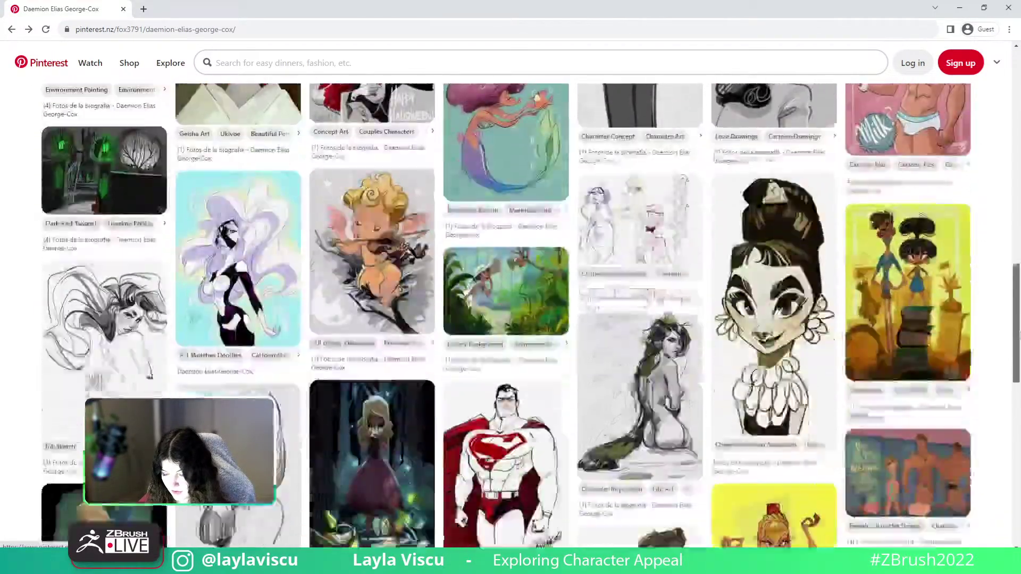
{"action": "scroll", "coordinate": [510, 313], "scroll_direction": "down", "scroll_amount": 10}
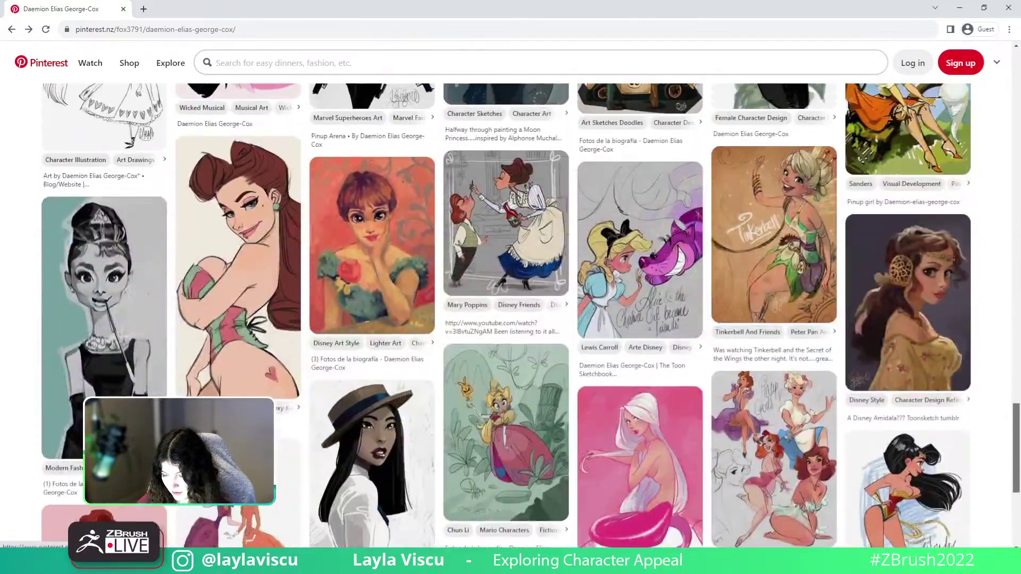
{"action": "scroll", "coordinate": [510, 314], "scroll_direction": "down", "scroll_amount": 7}
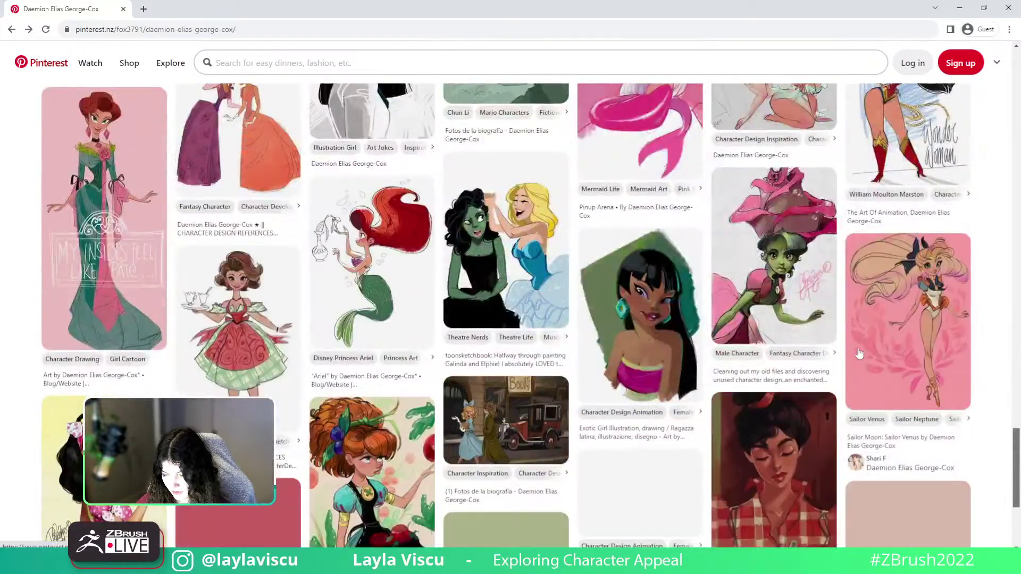
{"action": "left_click", "coordinate": [782, 335]}
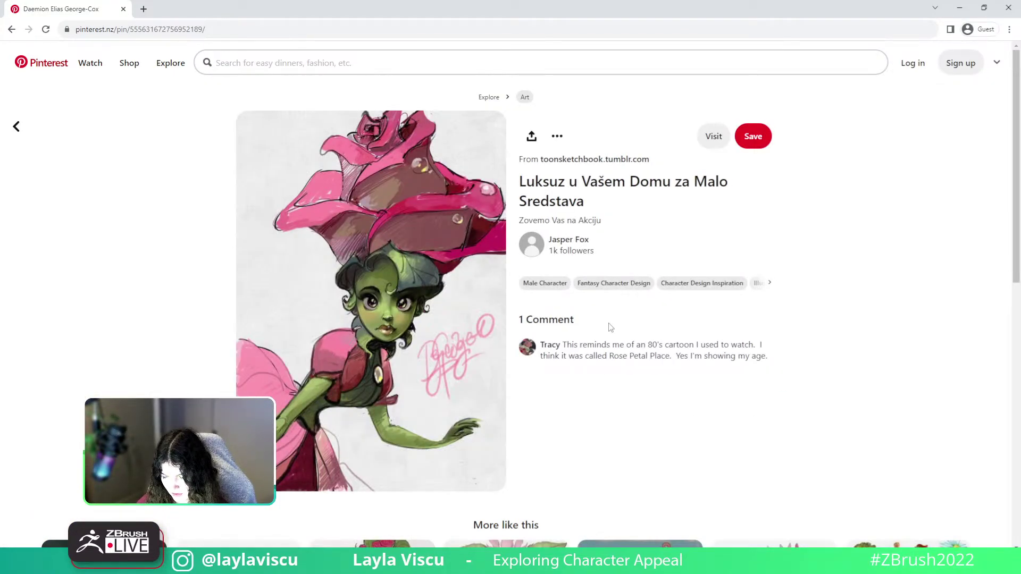
{"action": "left_click_drag", "start_coordinate": [788, 9], "coordinate": [829, 0]}
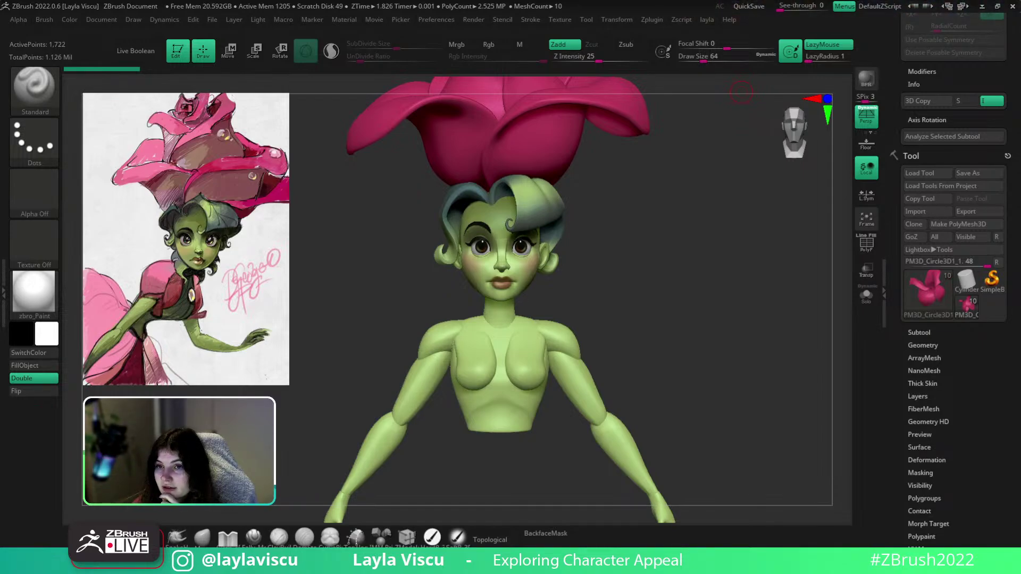
Change the model's material to BasicMaterial
{"action": "left_click_drag", "start_coordinate": [684, 290], "coordinate": [671, 280]}
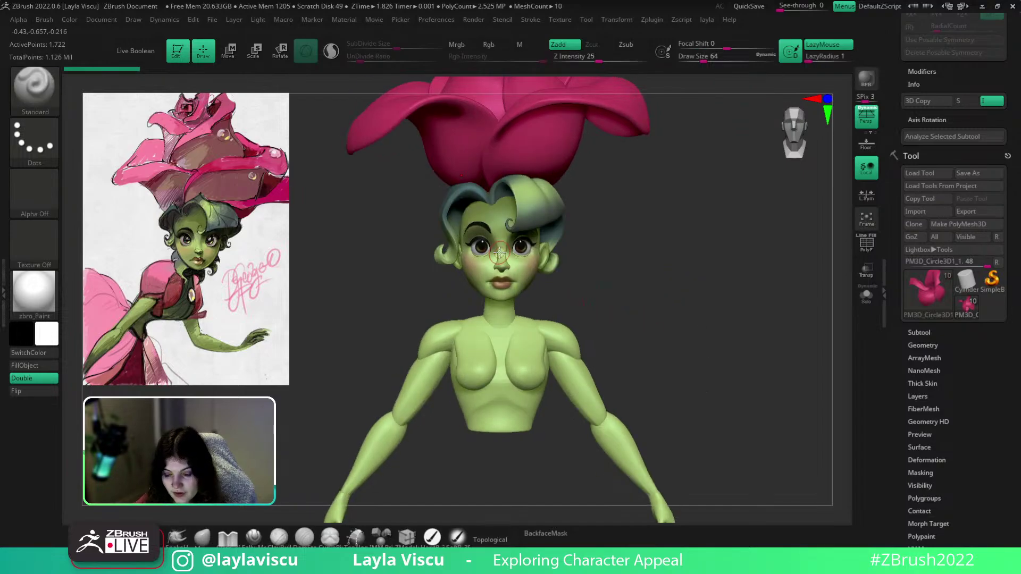
{"action": "left_click", "coordinate": [36, 295]}
{"action": "left_click", "coordinate": [151, 254]}
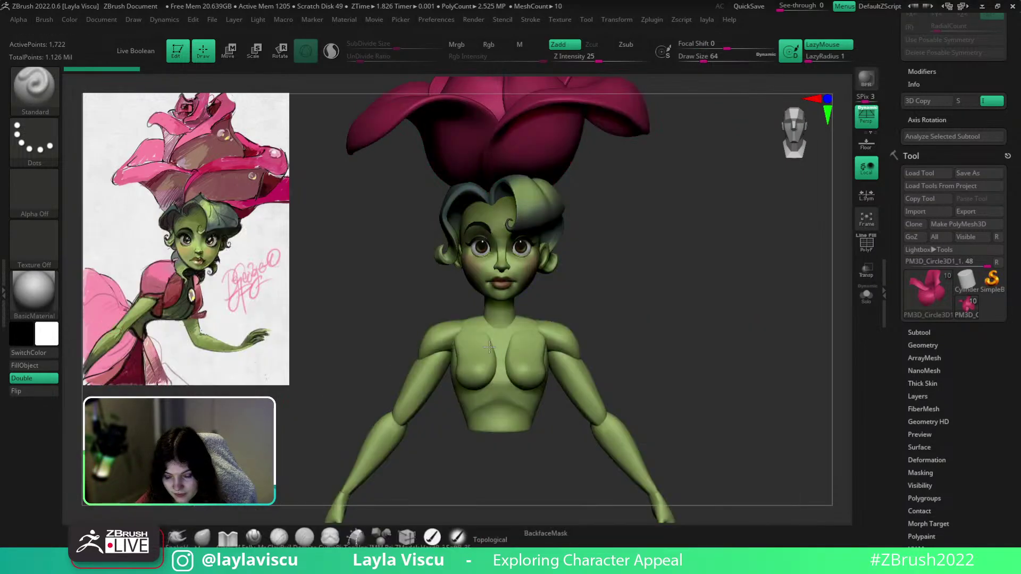
Turn off the polypaint colour display for the character's subtools in the Subtool list
{"action": "right_click_drag", "start_coordinate": [491, 282], "coordinate": [525, 289], "text": "ctrl"}
{"action": "left_click", "coordinate": [919, 332]}
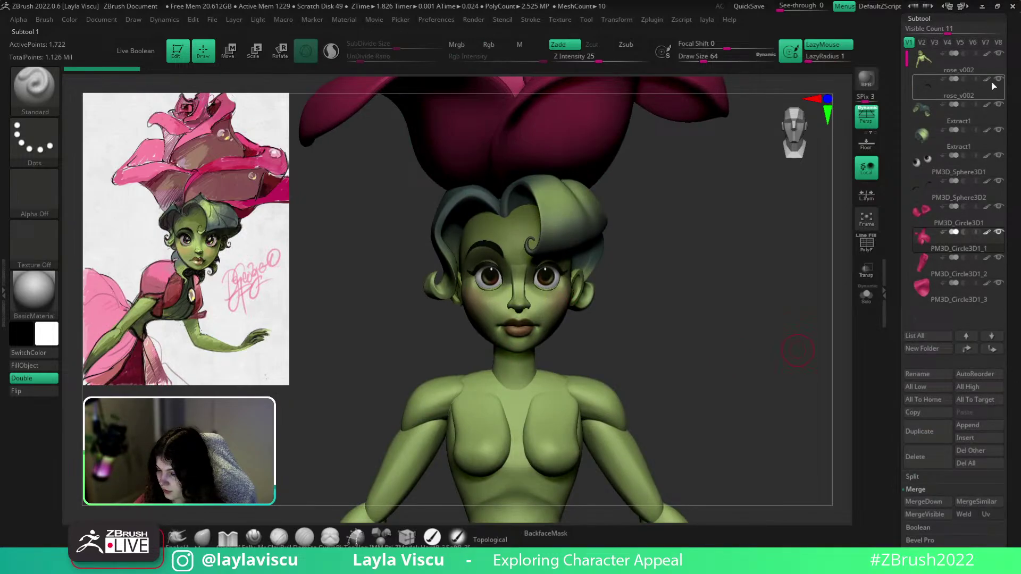
{"action": "mouse_move", "coordinate": [993, 128]}
{"action": "left_click_drag", "start_coordinate": [674, 310], "coordinate": [552, 283]}
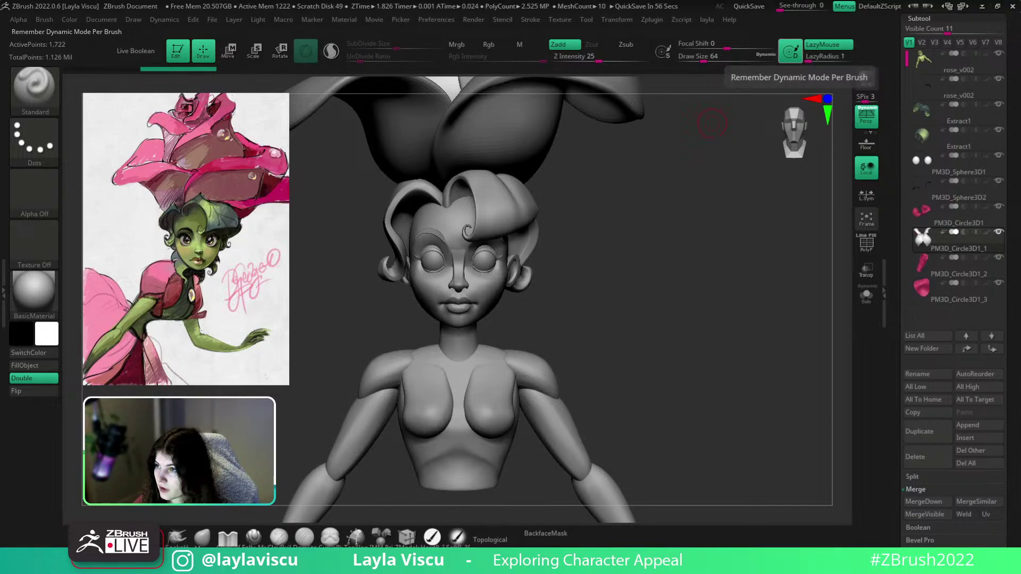
Examine the uncoloured head and torso from the front and side, comparing the facial proportions with the concept art
{"action": "left_click_drag", "start_coordinate": [634, 229], "coordinate": [685, 239]}
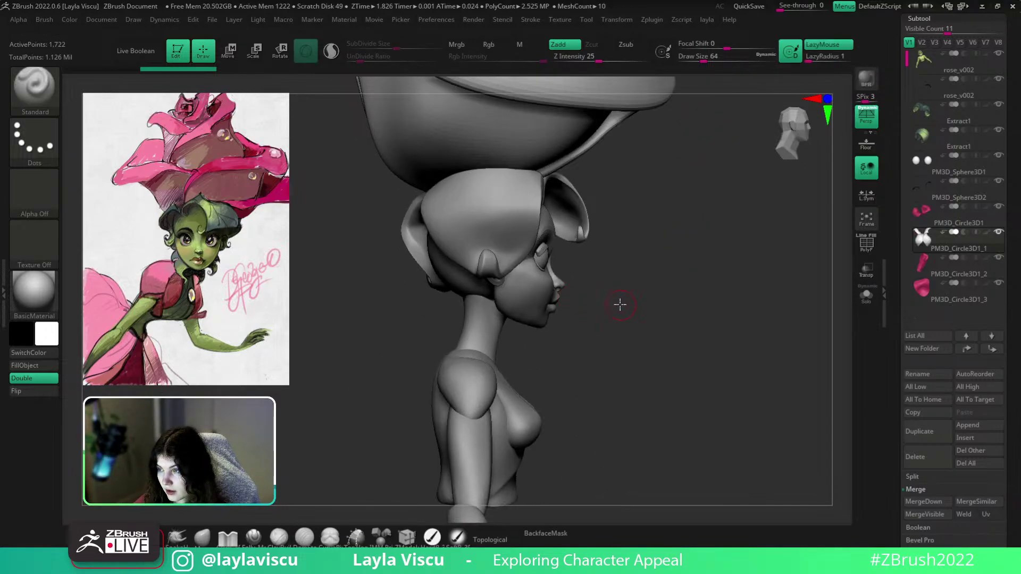
{"action": "mouse_move", "coordinate": [615, 298]}
{"action": "left_mouse_down"}
{"action": "mouse_move", "coordinate": [597, 303]}
{"action": "mouse_move", "coordinate": [618, 306]}
{"action": "mouse_move", "coordinate": [622, 330]}
{"action": "mouse_move", "coordinate": [599, 292]}
{"action": "mouse_move", "coordinate": [556, 265]}
{"action": "mouse_move", "coordinate": [548, 307]}
{"action": "left_mouse_up"}
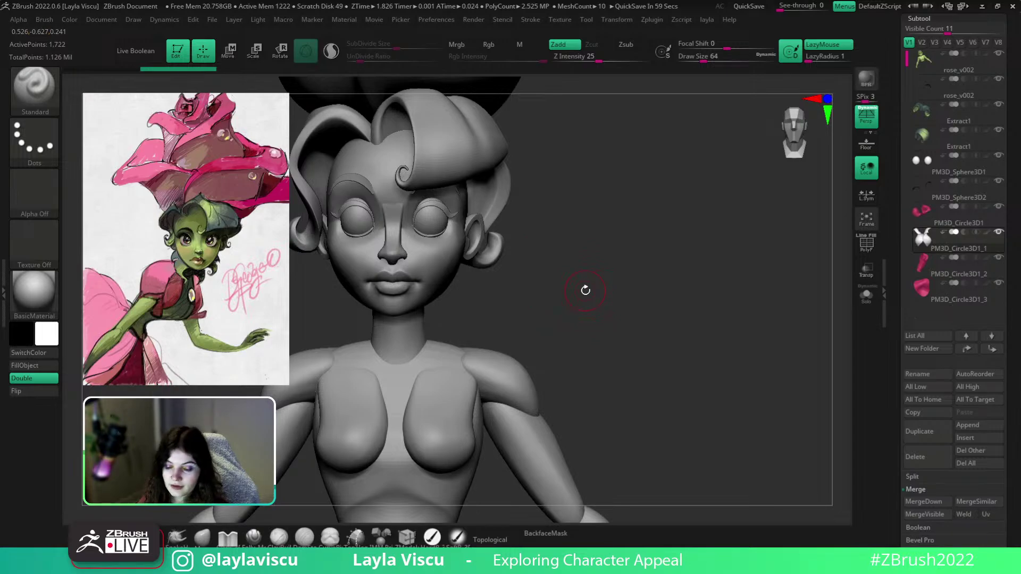
{"action": "right_click_drag", "start_coordinate": [588, 314], "coordinate": [620, 257], "text": "ctrl"}
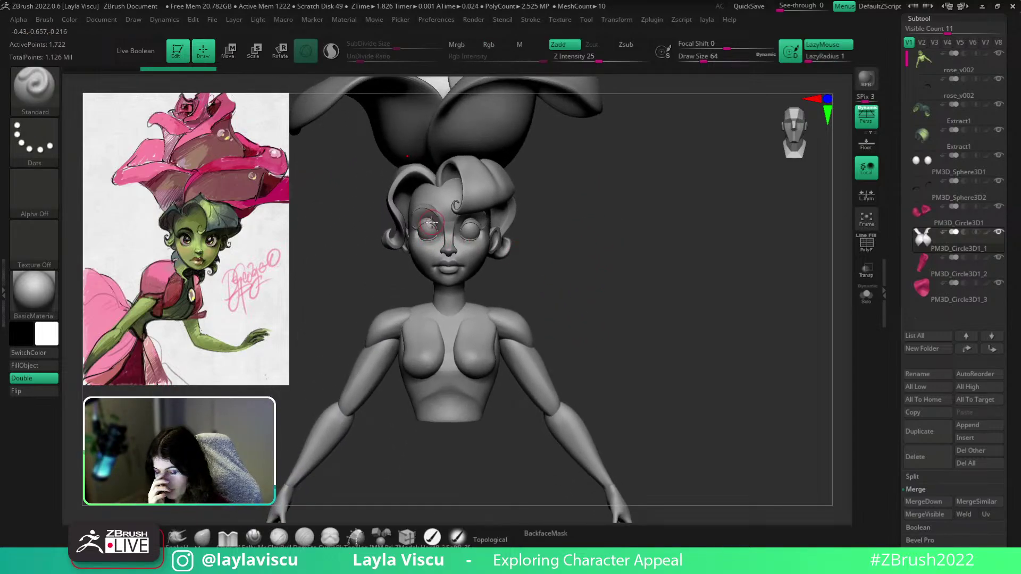
{"action": "right_click_drag", "start_coordinate": [433, 219], "coordinate": [442, 278], "text": "ctrl"}
{"action": "right_click_drag", "start_coordinate": [651, 313], "coordinate": [733, 258], "text": "alt"}
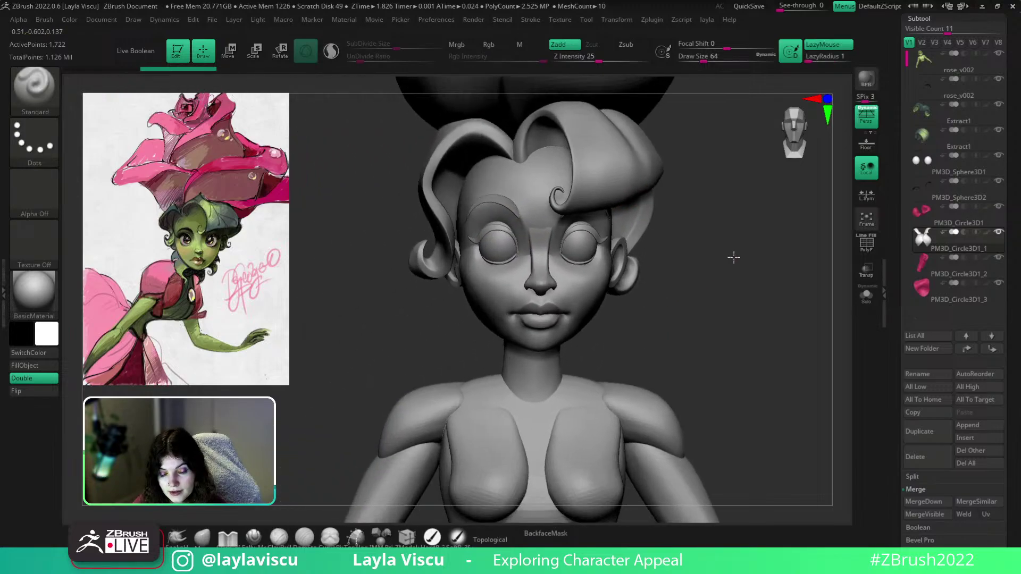
{"action": "right_click_drag", "start_coordinate": [547, 248], "coordinate": [706, 337]}
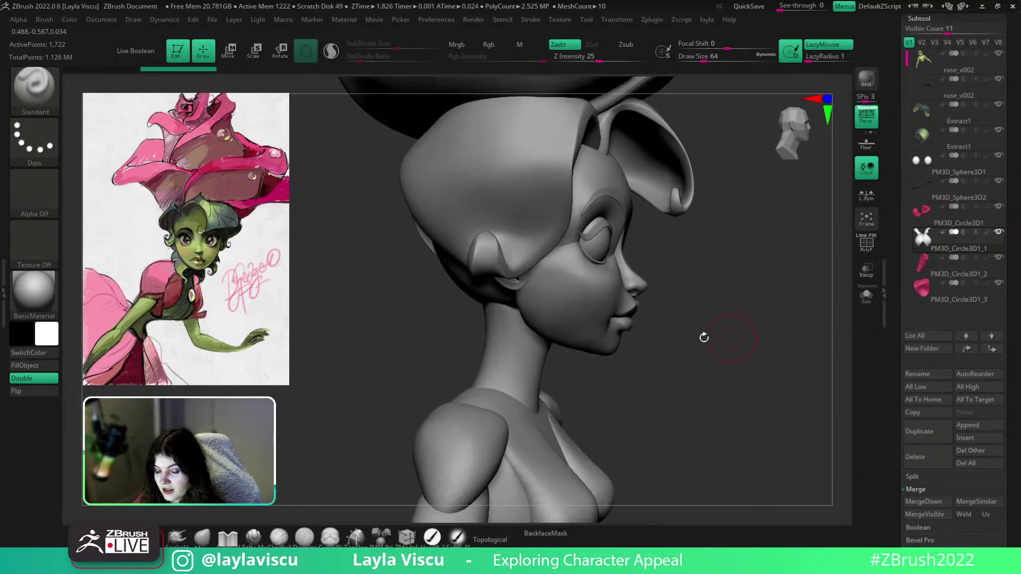
Select the body subtool and isolate the nose polygroup, with the Folly_Mech Cut brush active
{"action": "left_click", "coordinate": [646, 288], "text": "alt"}
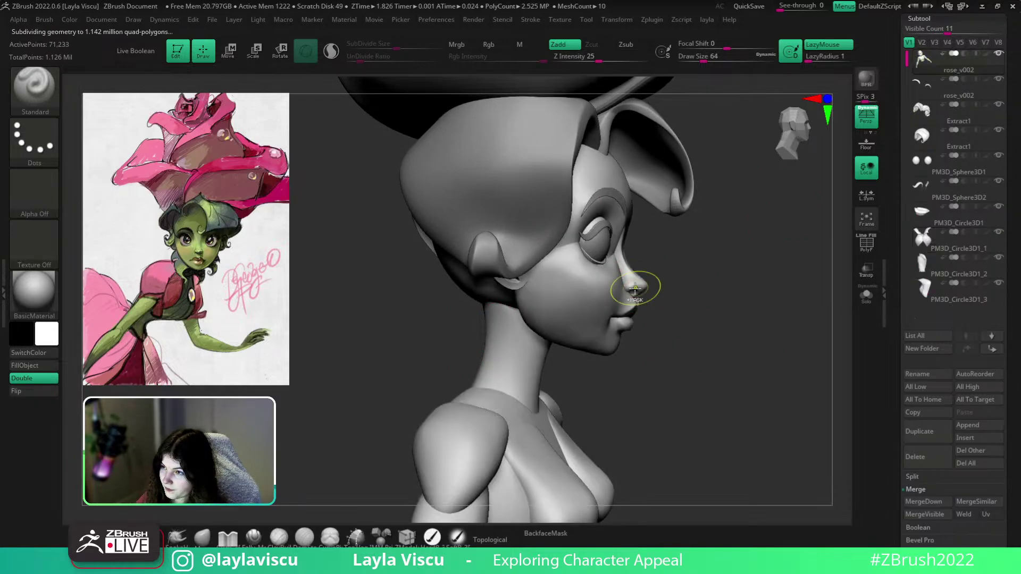
{"action": "mouse_move", "coordinate": [647, 287]}
{"action": "right_mouse_down", "text": "ctrl"}
{"action": "mouse_move", "coordinate": [738, 318]}
{"action": "mouse_move", "coordinate": [678, 288]}
{"action": "right_mouse_up", "text": "ctrl"}
{"action": "key", "text": "bracketleft"}
{"action": "key", "text": "bracketleft"}
{"action": "key", "text": "bracketleft"}
{"action": "key", "text": "bracketleft"}
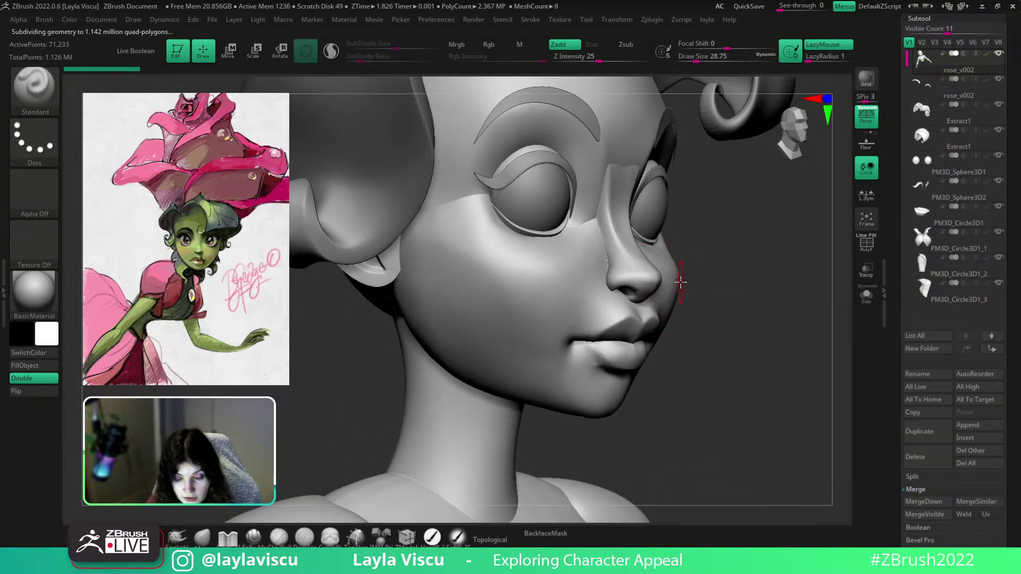
{"action": "key", "text": "ctrl+shift"}
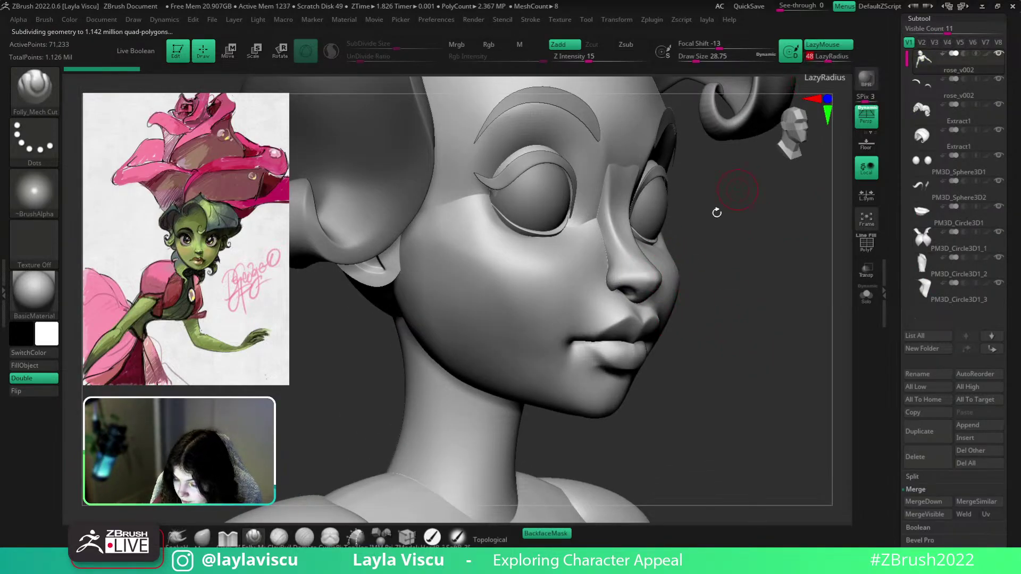
{"action": "left_click", "coordinate": [637, 282], "text": "ctrl+shift"}
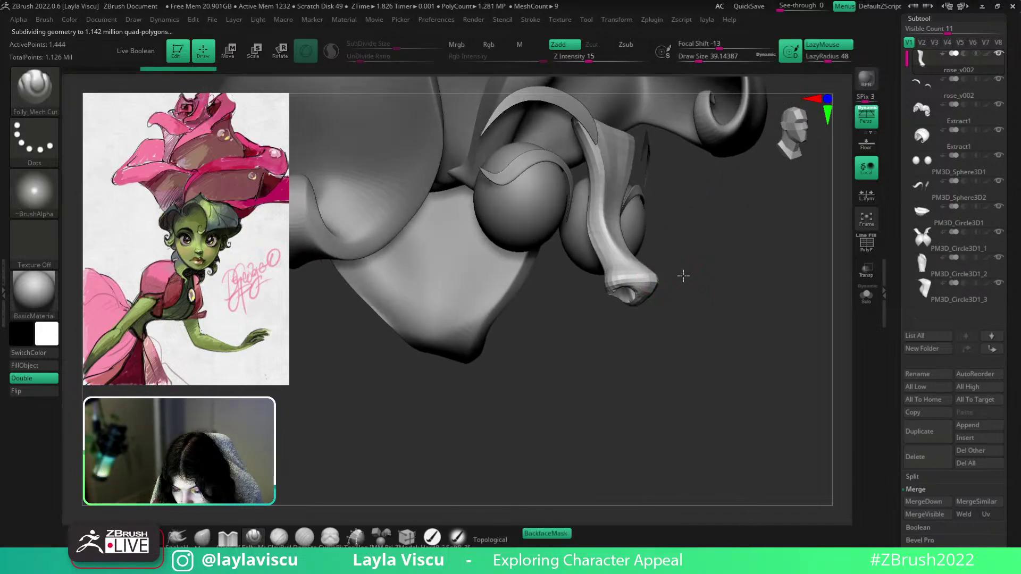
Try Folly_Mech Cut strokes on the isolated nose tip at a draw size of about 27, and undo them
{"action": "key", "text": "bracketleft"}
{"action": "key", "text": "bracketleft"}
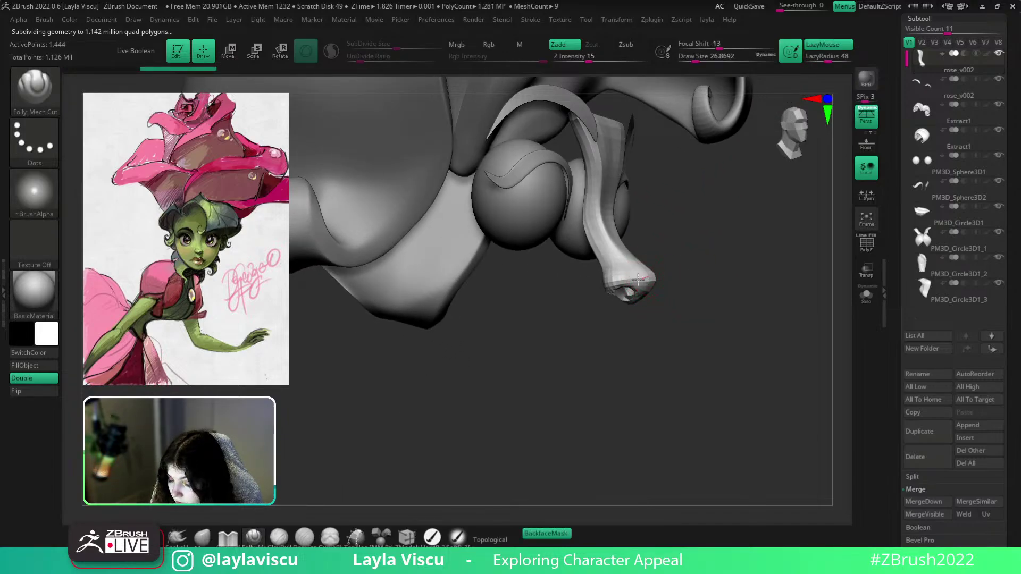
{"action": "key", "text": "shift+d"}
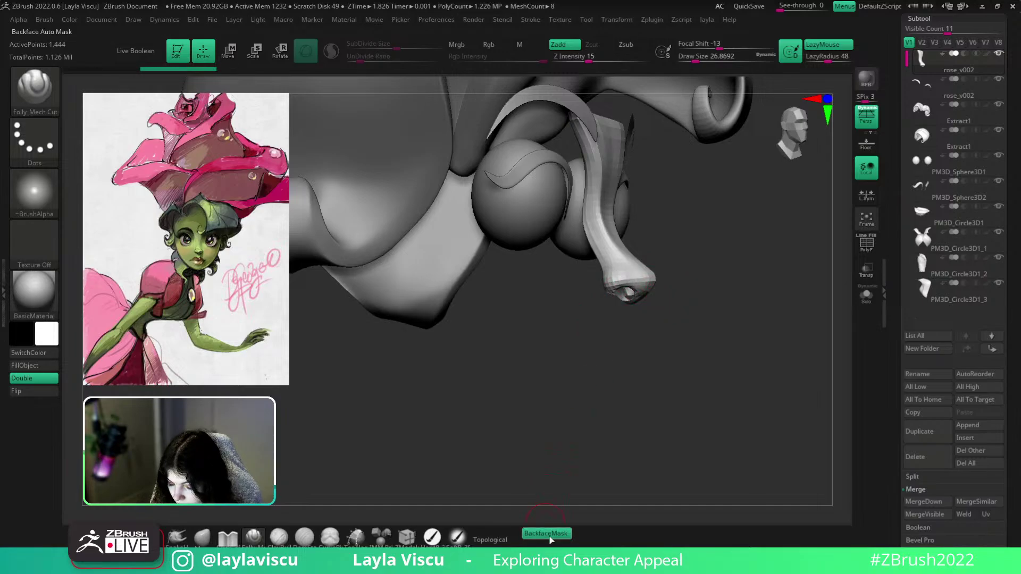
{"action": "key", "text": "1"}
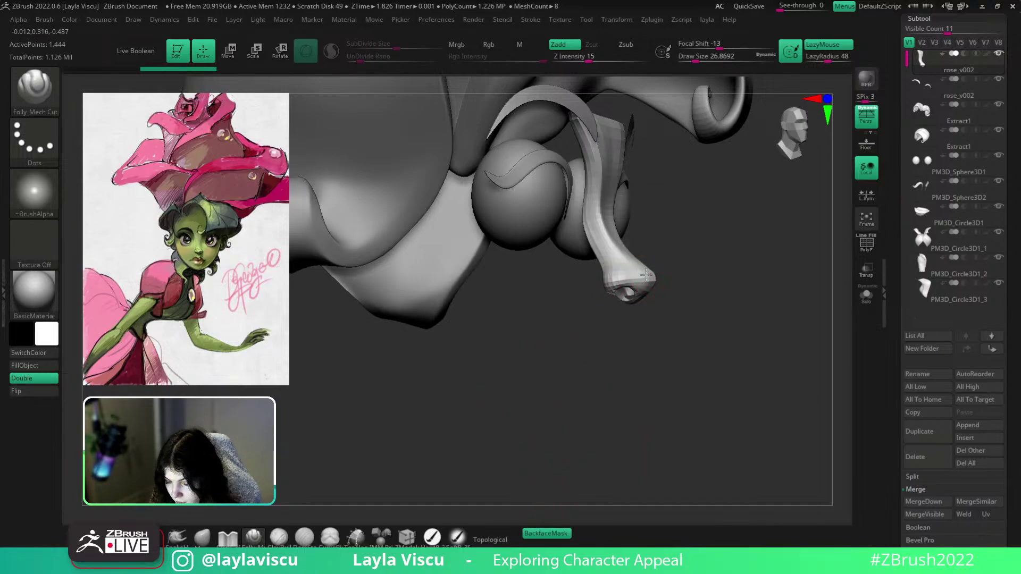
{"action": "mouse_move", "coordinate": [601, 272]}
{"action": "left_mouse_down"}
{"action": "mouse_move", "coordinate": [595, 296]}
{"action": "mouse_move", "coordinate": [622, 267]}
{"action": "mouse_move", "coordinate": [672, 276]}
{"action": "mouse_move", "coordinate": [623, 265]}
{"action": "left_mouse_up"}
{"action": "key", "text": "ctrl+z"}
{"action": "key", "text": "ctrl+z"}
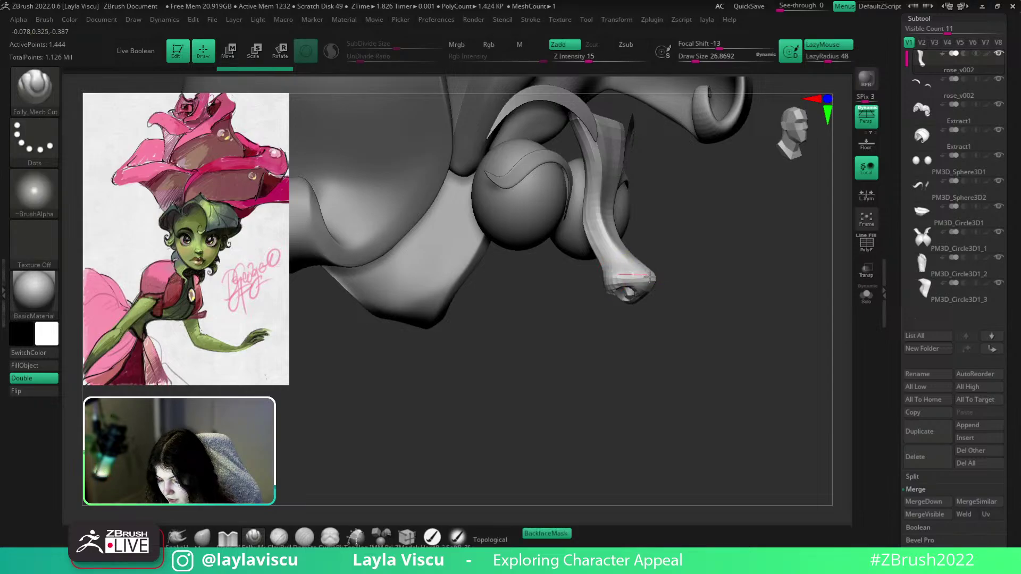
Sculpt across the lower edge of the isolated nose tip with Folly_Mech Cut and unhide the rest of the body mesh
{"action": "left_click_drag", "start_coordinate": [691, 270], "coordinate": [697, 342]}
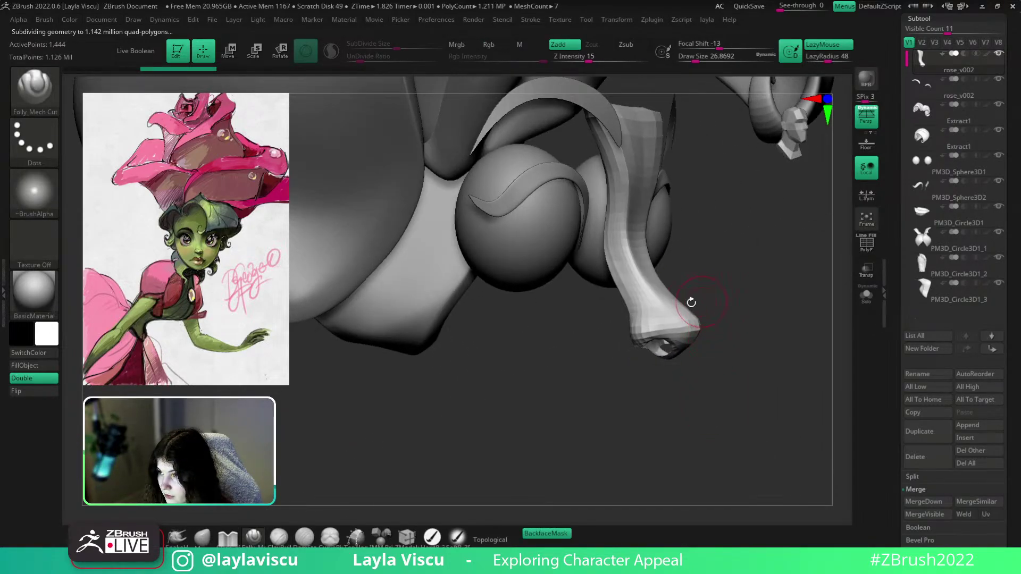
{"action": "mouse_move", "coordinate": [631, 324]}
{"action": "left_mouse_down"}
{"action": "mouse_move", "coordinate": [663, 312]}
{"action": "mouse_move", "coordinate": [706, 325]}
{"action": "mouse_move", "coordinate": [730, 319]}
{"action": "left_mouse_up"}
{"action": "mouse_move", "coordinate": [774, 321]}
{"action": "right_mouse_down", "text": "ctrl"}
{"action": "mouse_move", "coordinate": [738, 242]}
{"action": "mouse_move", "coordinate": [718, 321]}
{"action": "mouse_move", "coordinate": [791, 364]}
{"action": "mouse_move", "coordinate": [699, 282]}
{"action": "mouse_move", "coordinate": [699, 298]}
{"action": "mouse_move", "coordinate": [783, 331]}
{"action": "mouse_move", "coordinate": [829, 324]}
{"action": "right_mouse_up", "text": "ctrl"}
{"action": "left_click", "coordinate": [737, 243], "text": "ctrl+shift"}
Choose the Move brush and turn off perspective for the side view of the head
{"action": "left_click", "coordinate": [202, 538]}
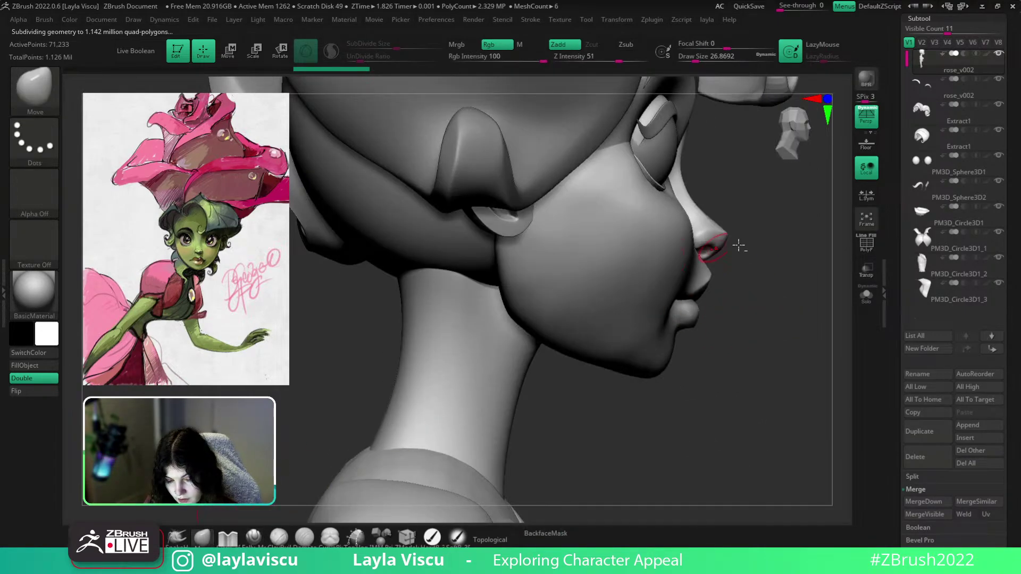
{"action": "right_click_drag", "start_coordinate": [738, 244], "coordinate": [728, 238]}
{"action": "mouse_move", "coordinate": [728, 239]}
{"action": "right_mouse_down", "text": "alt"}
{"action": "mouse_move", "coordinate": [648, 285]}
{"action": "mouse_move", "coordinate": [646, 271]}
{"action": "mouse_move", "coordinate": [663, 262]}
{"action": "mouse_move", "coordinate": [646, 265]}
{"action": "right_mouse_up", "text": "alt"}
{"action": "key", "text": "s"}
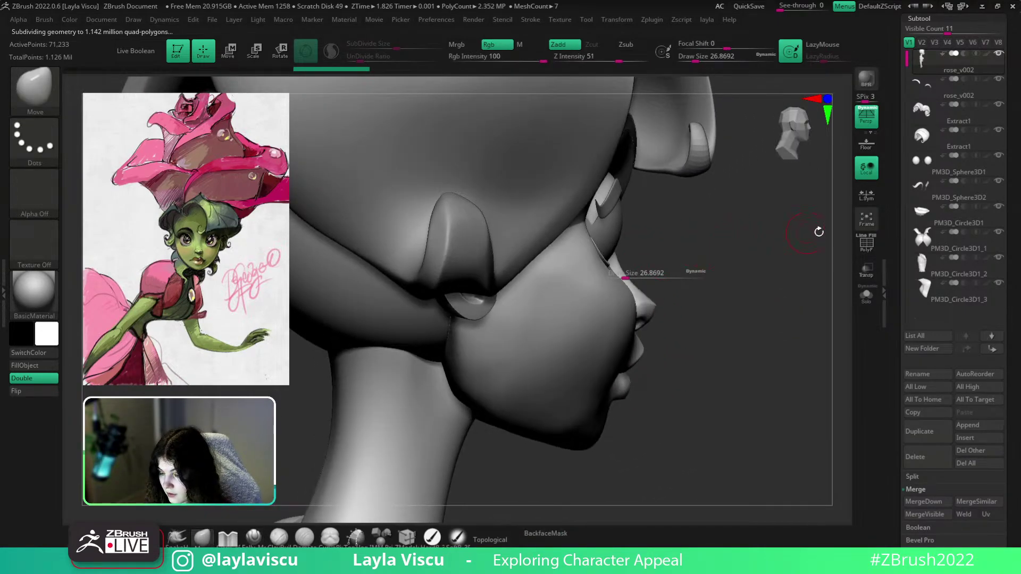
{"action": "mouse_move", "coordinate": [751, 282]}
{"action": "right_mouse_down", "text": "ctrl"}
{"action": "mouse_move", "coordinate": [757, 249]}
{"action": "mouse_move", "coordinate": [745, 301]}
{"action": "right_mouse_up", "text": "ctrl"}
{"action": "left_click", "coordinate": [866, 116]}
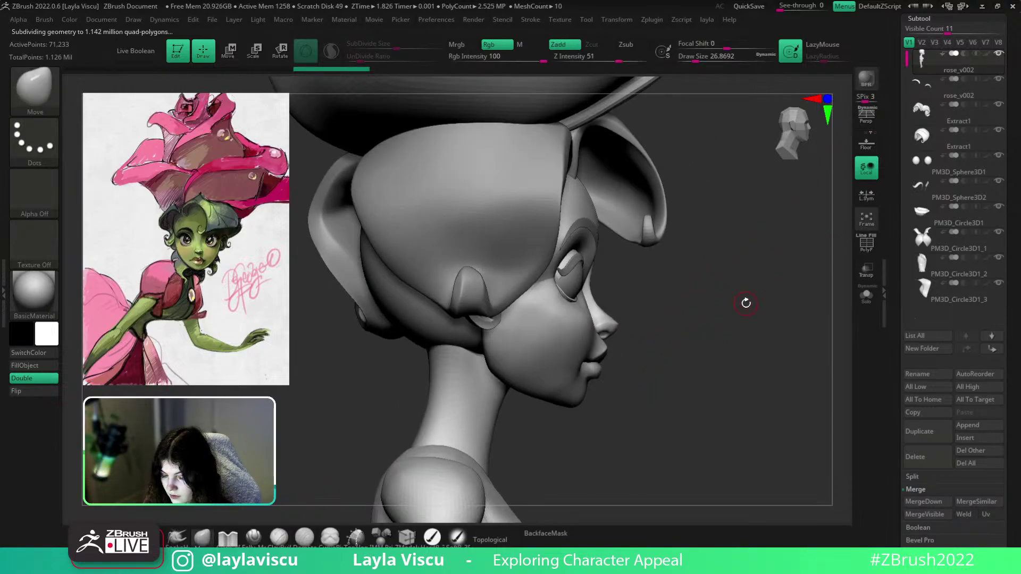
Hide both Extract1 subtools and PM3D_Circle3D1, PM3D_Circle3D1_1, PM3D_Circle3D1_2 and PM3D_Circle3D1_3 to leave the bare head and body
{"action": "left_click", "coordinate": [999, 106]}
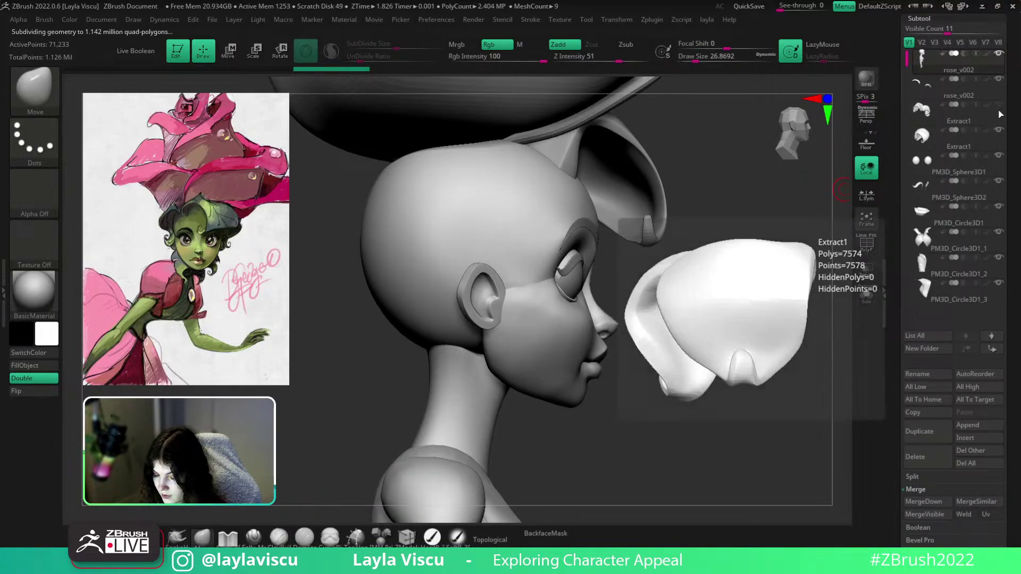
{"action": "left_click", "coordinate": [999, 131]}
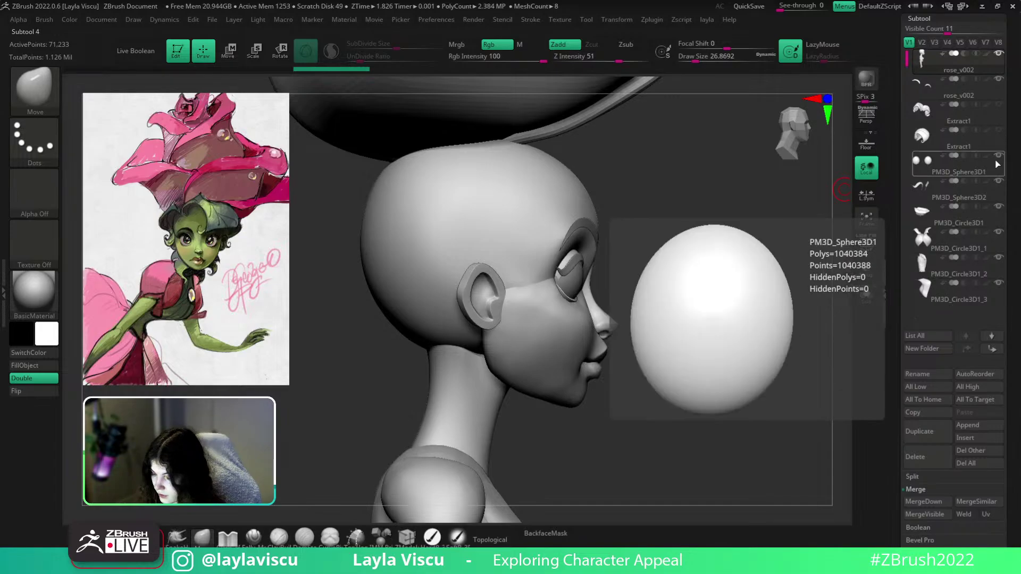
{"action": "left_click", "coordinate": [996, 198]}
{"action": "left_click", "coordinate": [999, 206]}
{"action": "left_click", "coordinate": [999, 231]}
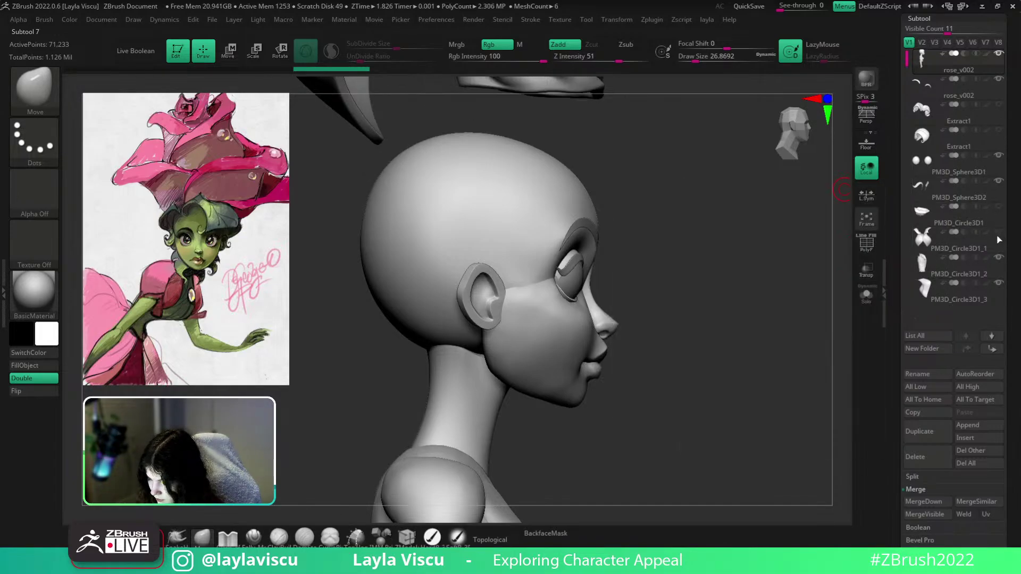
{"action": "left_click", "coordinate": [999, 259]}
{"action": "left_click", "coordinate": [999, 283]}
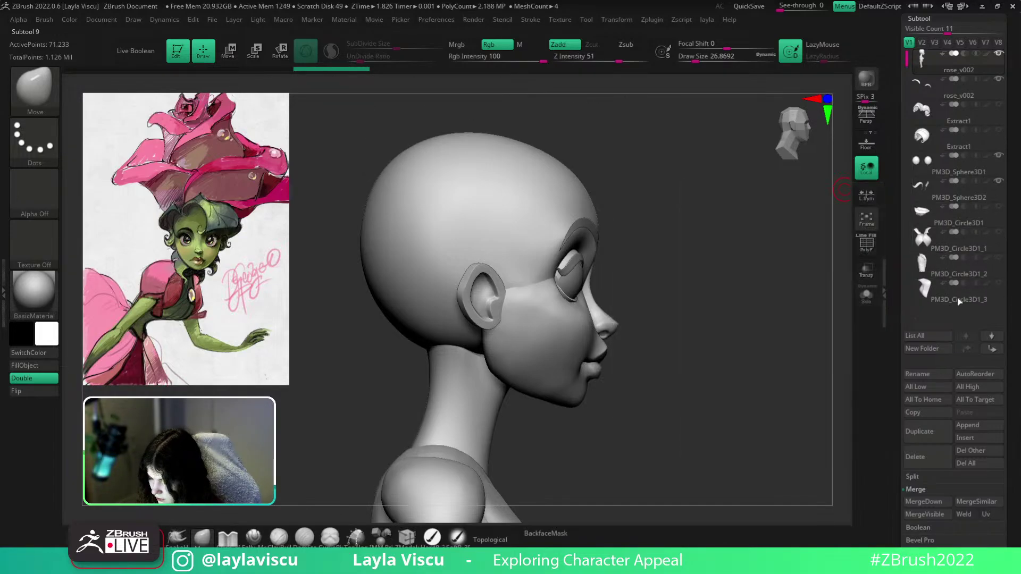
{"action": "mouse_move", "coordinate": [787, 351]}
{"action": "right_mouse_down", "text": "ctrl"}
{"action": "mouse_move", "coordinate": [716, 308]}
{"action": "mouse_move", "coordinate": [688, 378]}
{"action": "right_mouse_up", "text": "ctrl"}
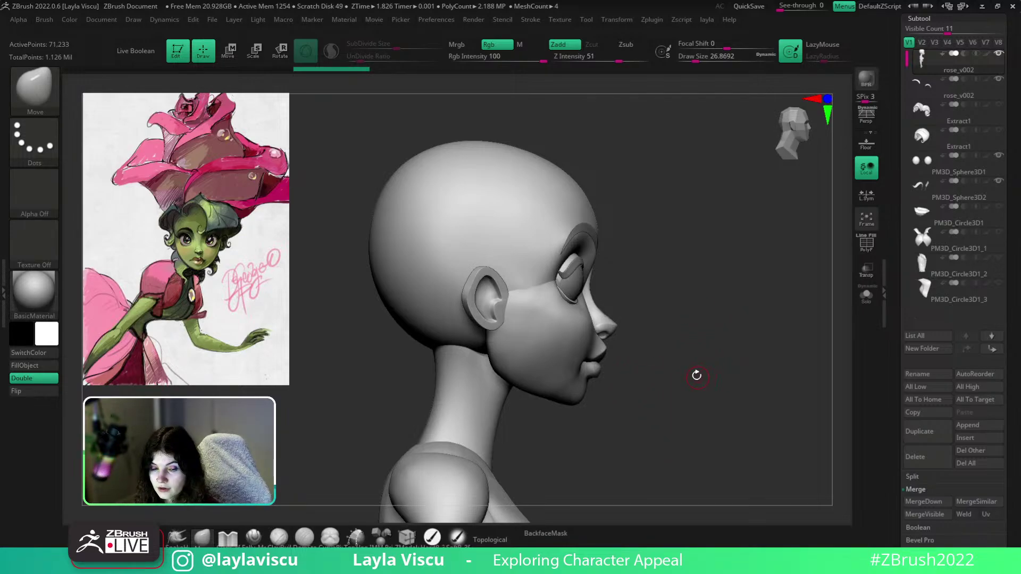
Open the ZRemesher options in the Geometry settings of the body subtool
{"action": "scroll", "coordinate": [998, 274], "scroll_direction": "down", "scroll_amount": 2}
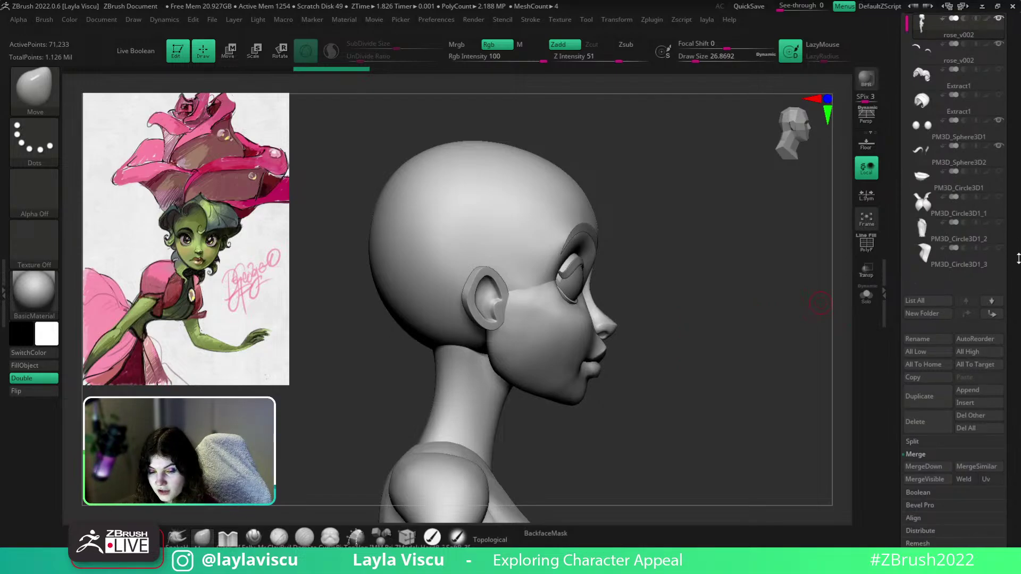
{"action": "left_click_drag", "start_coordinate": [1017, 253], "coordinate": [1017, 282]}
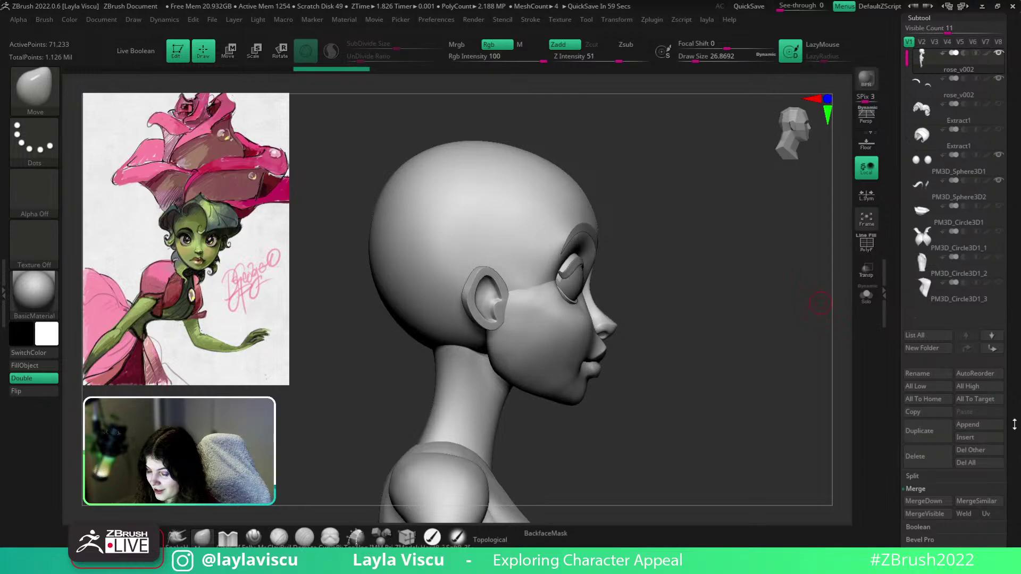
{"action": "left_click_drag", "start_coordinate": [1015, 425], "coordinate": [988, 308]}
{"action": "left_click", "coordinate": [936, 254]}
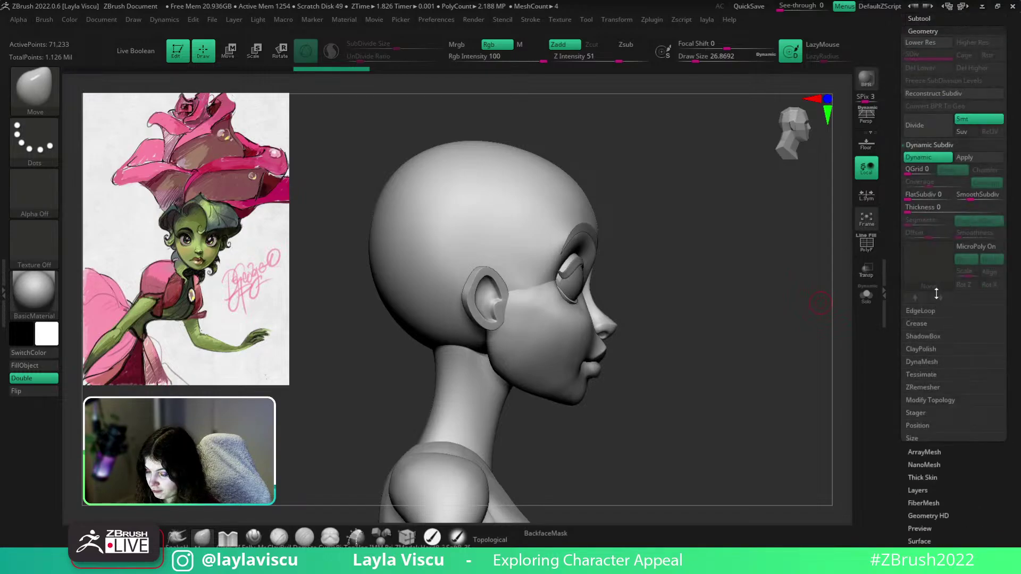
{"action": "left_click_drag", "start_coordinate": [1013, 273], "coordinate": [1010, 298]}
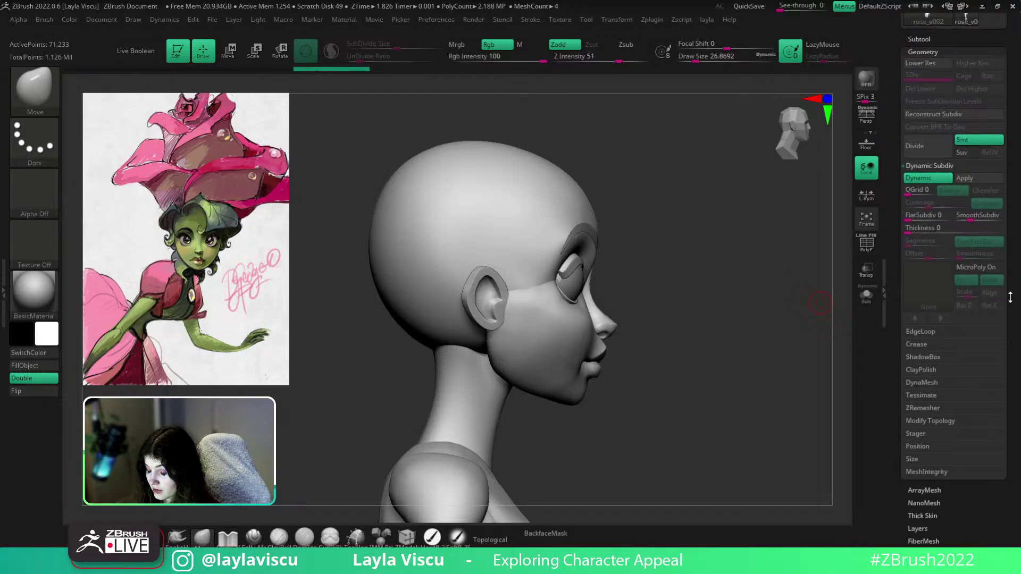
{"action": "left_click", "coordinate": [939, 408]}
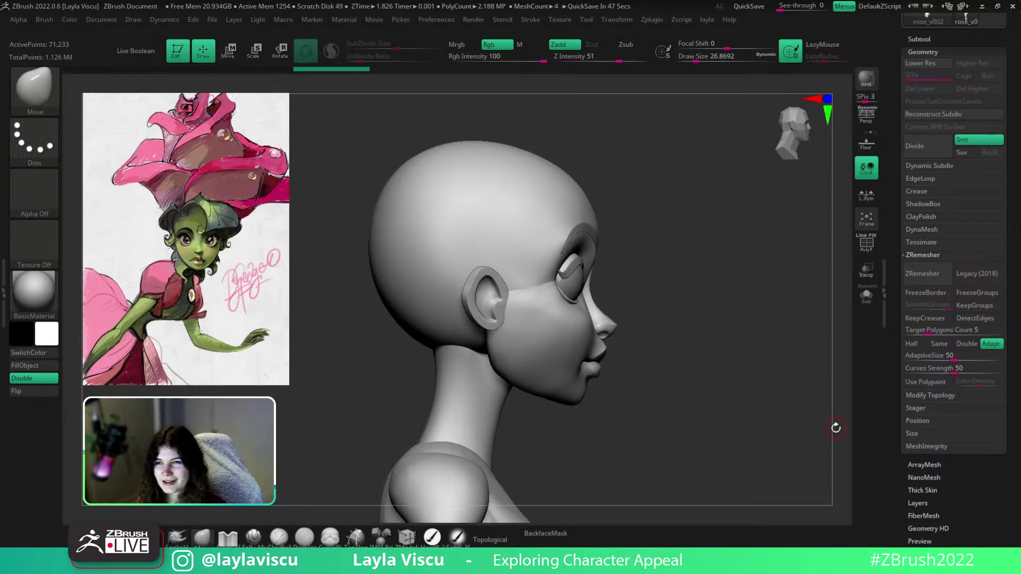
Try painting a ring-shaped mask on the side of the head with the Masking options open, and clear it
{"action": "scroll", "coordinate": [971, 445], "scroll_direction": "down", "scroll_amount": 1}
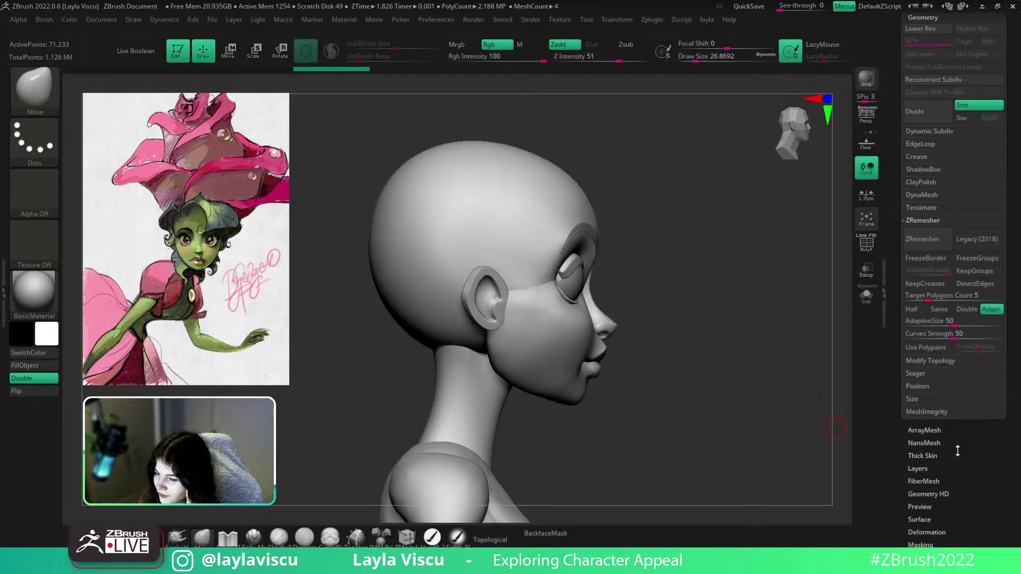
{"action": "scroll", "coordinate": [958, 450], "scroll_direction": "down", "scroll_amount": 2}
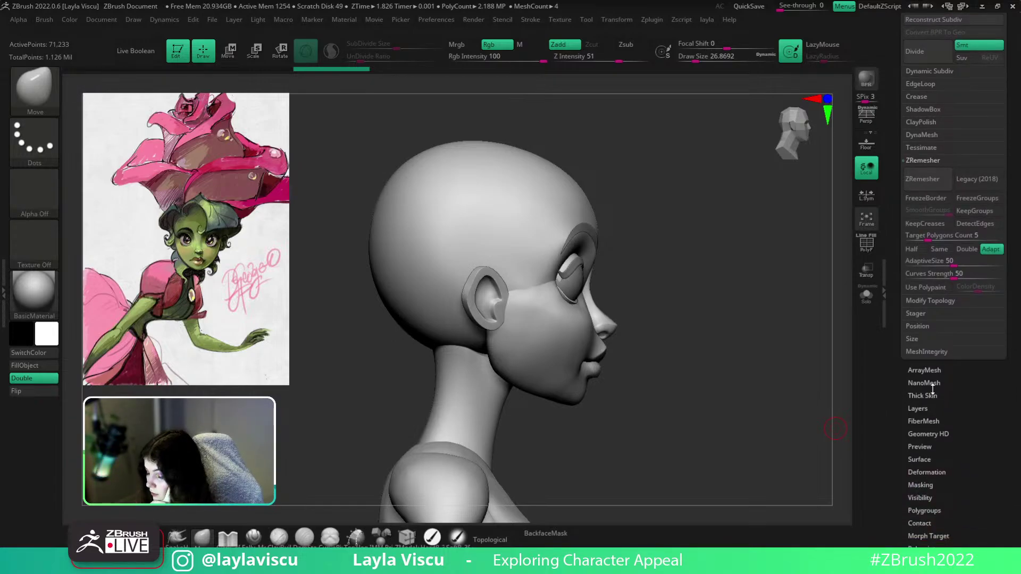
{"action": "scroll", "coordinate": [936, 479], "scroll_direction": "down", "scroll_amount": 3}
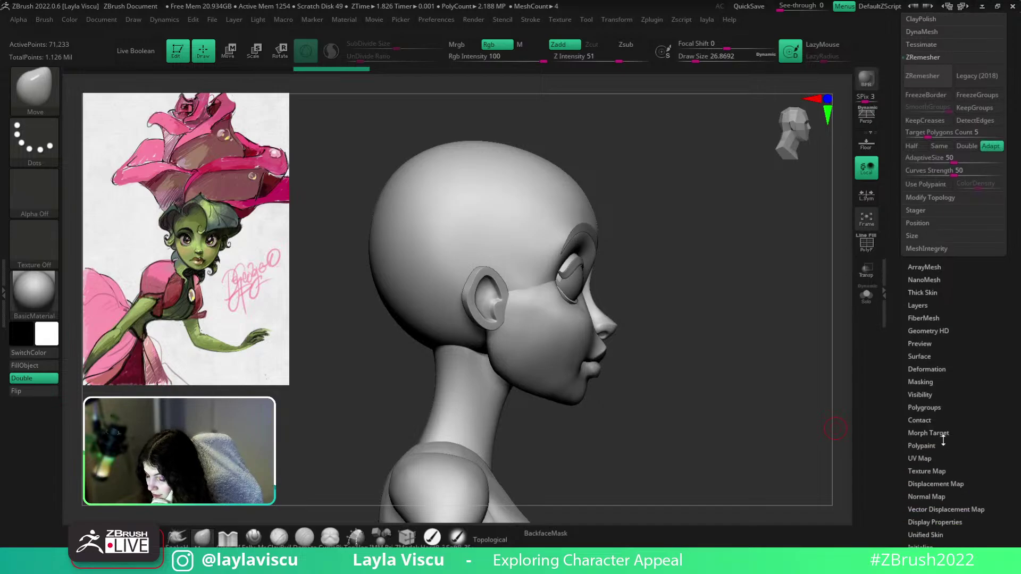
{"action": "left_click", "coordinate": [930, 378]}
{"action": "left_click_drag", "start_coordinate": [795, 463], "coordinate": [713, 313]}
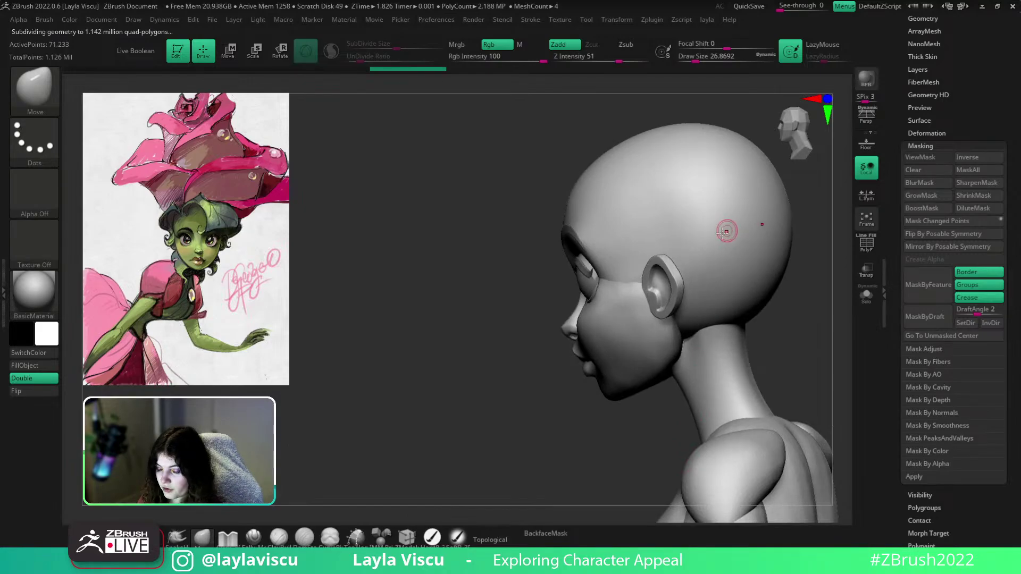
{"action": "mouse_move", "coordinate": [686, 234]}
{"action": "left_mouse_down", "text": "ctrl"}
{"action": "mouse_move", "coordinate": [693, 173]}
{"action": "mouse_move", "coordinate": [753, 234]}
{"action": "mouse_move", "coordinate": [689, 198]}
{"action": "left_mouse_up", "text": "ctrl"}
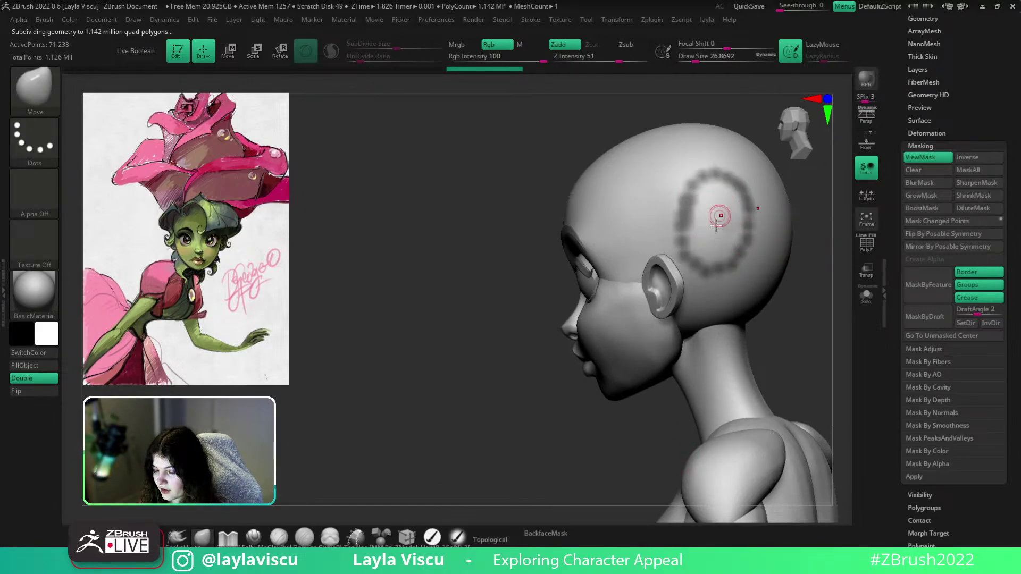
{"action": "left_click_drag", "start_coordinate": [769, 306], "coordinate": [816, 346], "text": "ctrl"}
{"action": "right_click_drag", "start_coordinate": [796, 401], "coordinate": [786, 346], "text": "ctrl"}
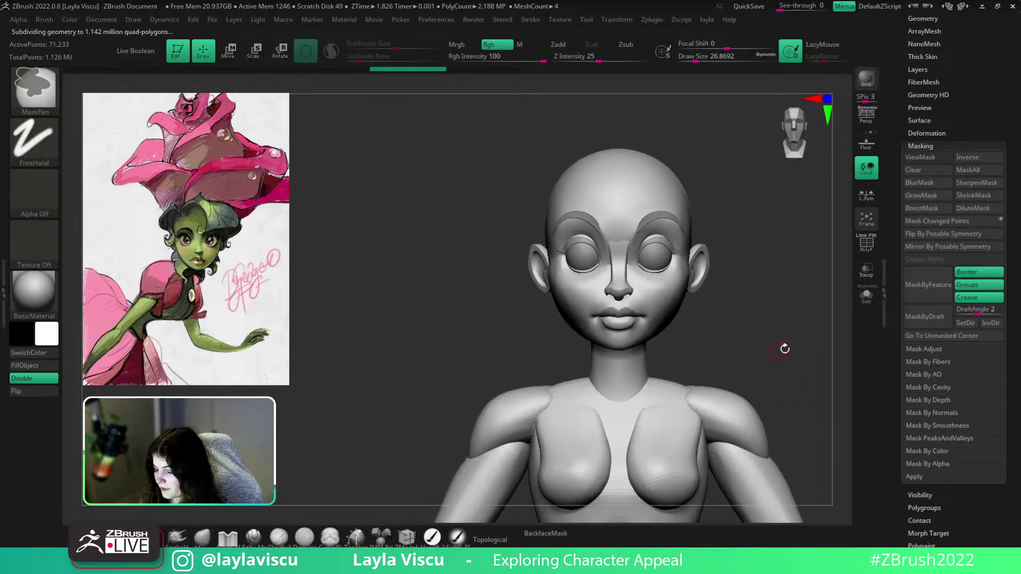
{"action": "left_click", "coordinate": [920, 145]}
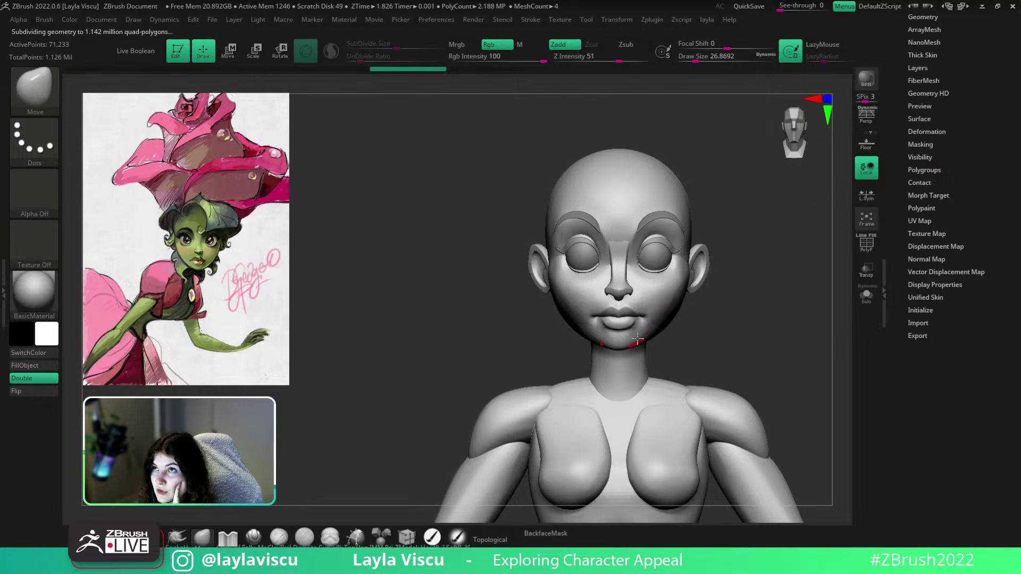
Adjust the nose in side view with the Move brush at a draw size of about 46
{"action": "left_click_drag", "start_coordinate": [759, 245], "coordinate": [812, 269]}
{"action": "right_click_drag", "start_coordinate": [804, 347], "coordinate": [591, 335], "text": "shift"}
{"action": "right_click_drag", "start_coordinate": [590, 335], "coordinate": [746, 307], "text": "ctrl"}
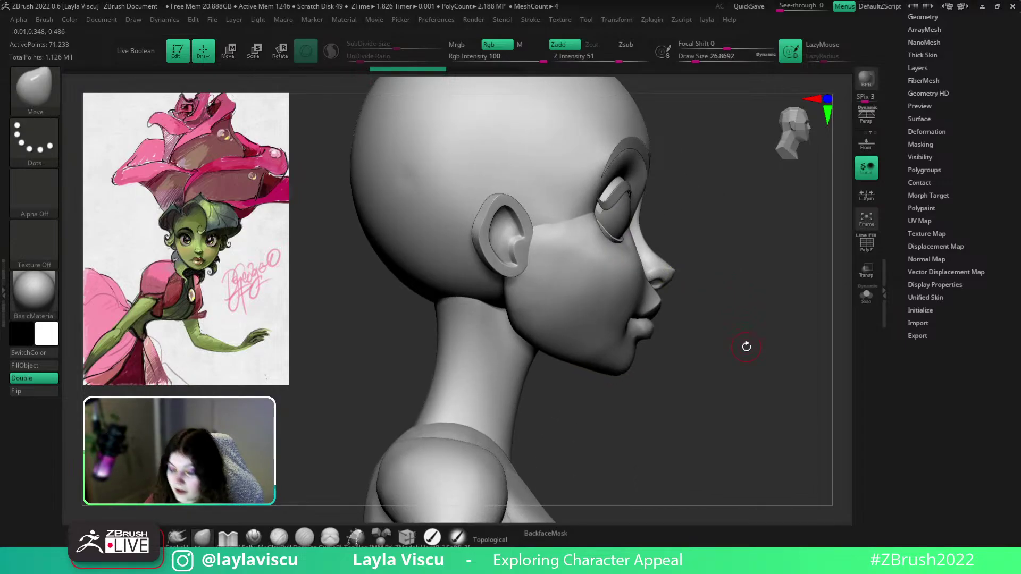
{"action": "key", "text": "s"}
{"action": "left_click_drag", "start_coordinate": [674, 267], "coordinate": [752, 268]}
{"action": "key", "text": "s"}
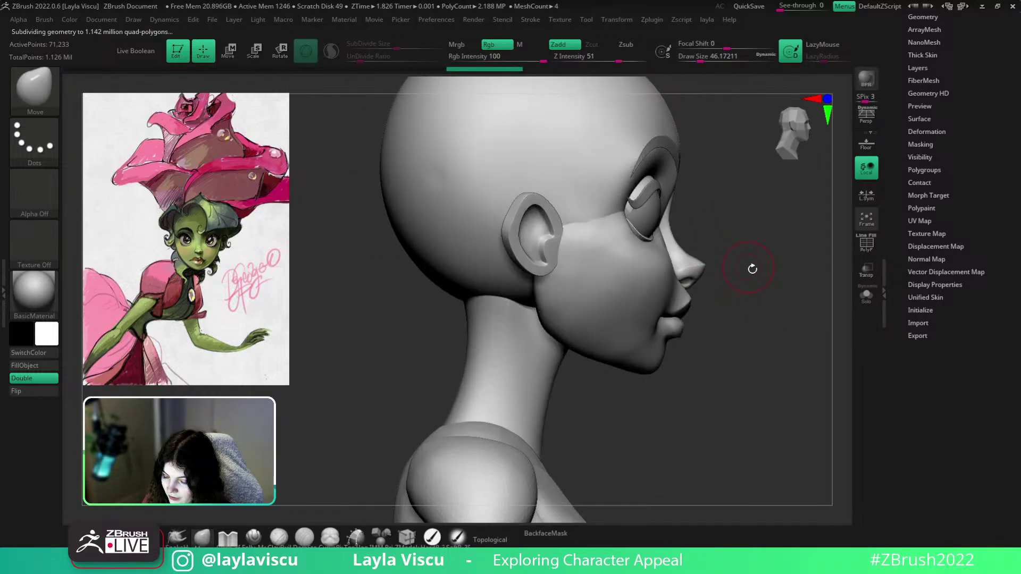
Refine the nose tip and nostril area up close with the Move brush at a draw size of about 31
{"action": "right_click_drag", "start_coordinate": [750, 284], "coordinate": [647, 281], "text": "alt"}
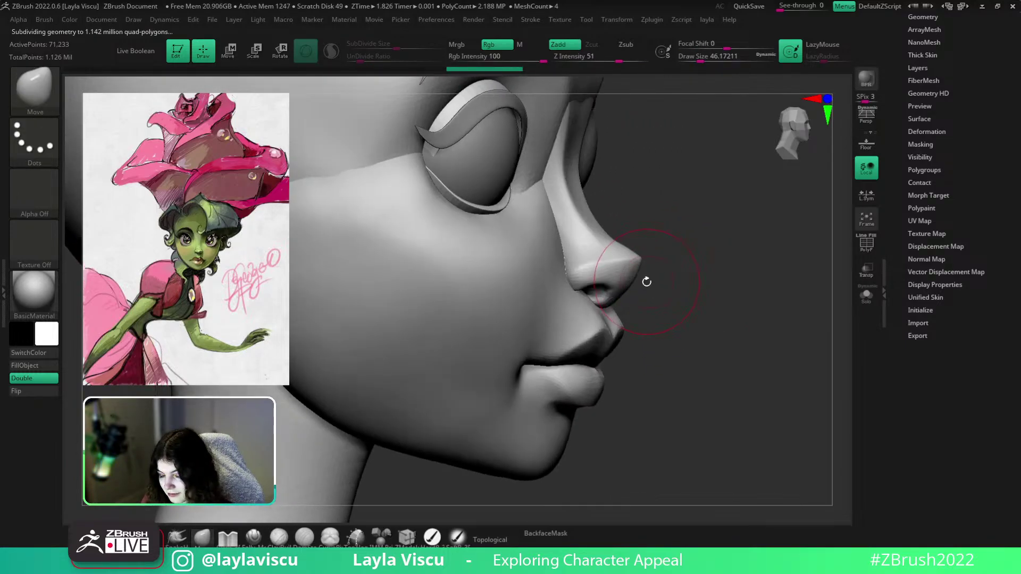
{"action": "key", "text": "s"}
{"action": "mouse_move", "coordinate": [646, 281]}
{"action": "left_mouse_down"}
{"action": "mouse_move", "coordinate": [637, 280]}
{"action": "mouse_move", "coordinate": [647, 268]}
{"action": "mouse_move", "coordinate": [618, 279]}
{"action": "left_mouse_up"}
{"action": "key", "text": "s"}
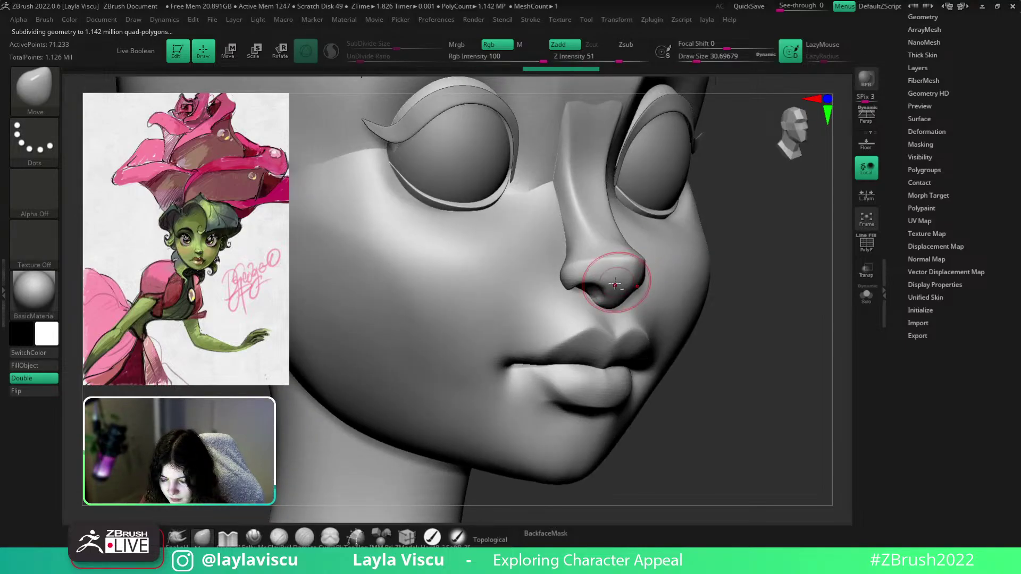
Show the polyframe and adjust the nose tip in side view with the Move brush, using draw sizes of about 87 and 33
{"action": "left_click_drag", "start_coordinate": [748, 297], "coordinate": [788, 369], "text": "alt"}
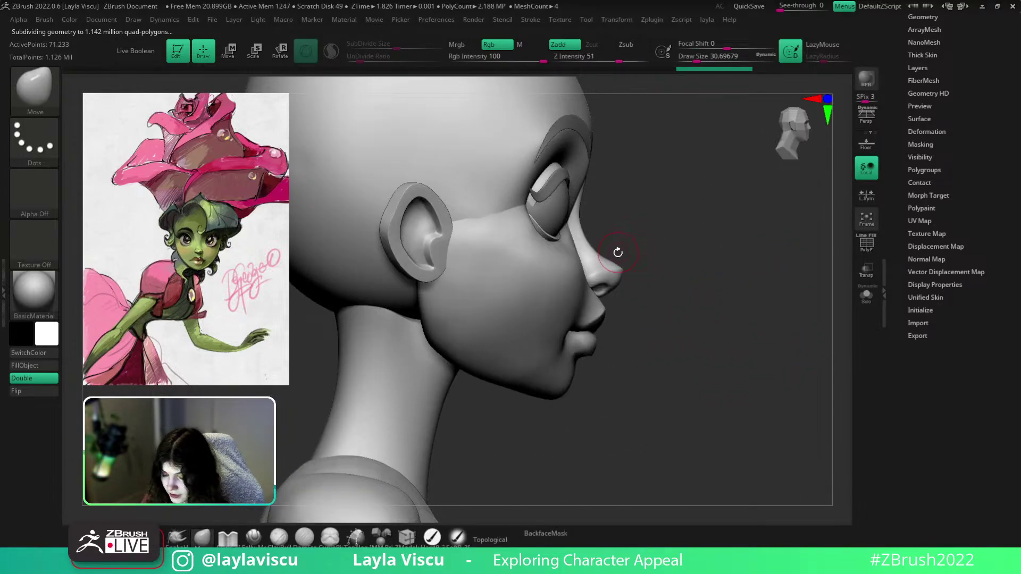
{"action": "mouse_move", "coordinate": [617, 254]}
{"action": "left_mouse_down", "text": "alt"}
{"action": "mouse_move", "coordinate": [644, 237]}
{"action": "mouse_move", "coordinate": [684, 314]}
{"action": "mouse_move", "coordinate": [677, 335]}
{"action": "mouse_move", "coordinate": [658, 330]}
{"action": "left_mouse_up", "text": "alt"}
{"action": "key", "text": "s"}
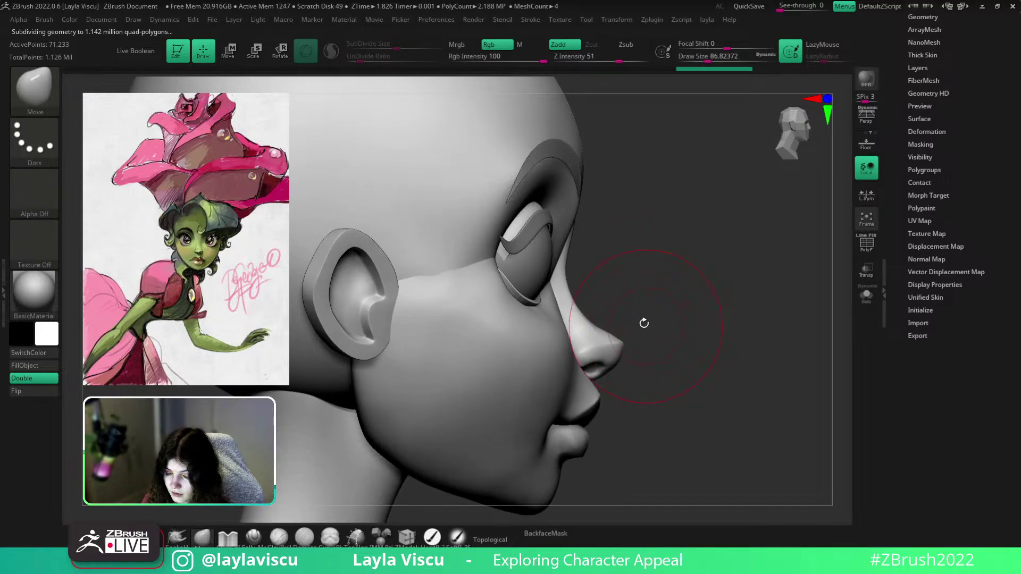
{"action": "key", "text": "1"}
{"action": "key", "text": "shift+f"}
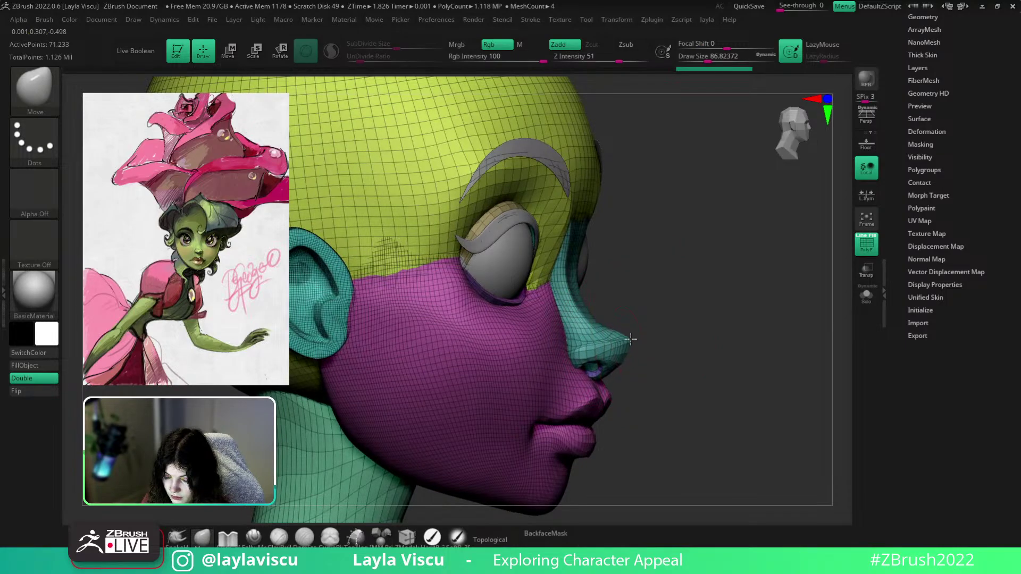
{"action": "left_click_drag", "start_coordinate": [645, 319], "coordinate": [667, 339]}
{"action": "key", "text": "s"}
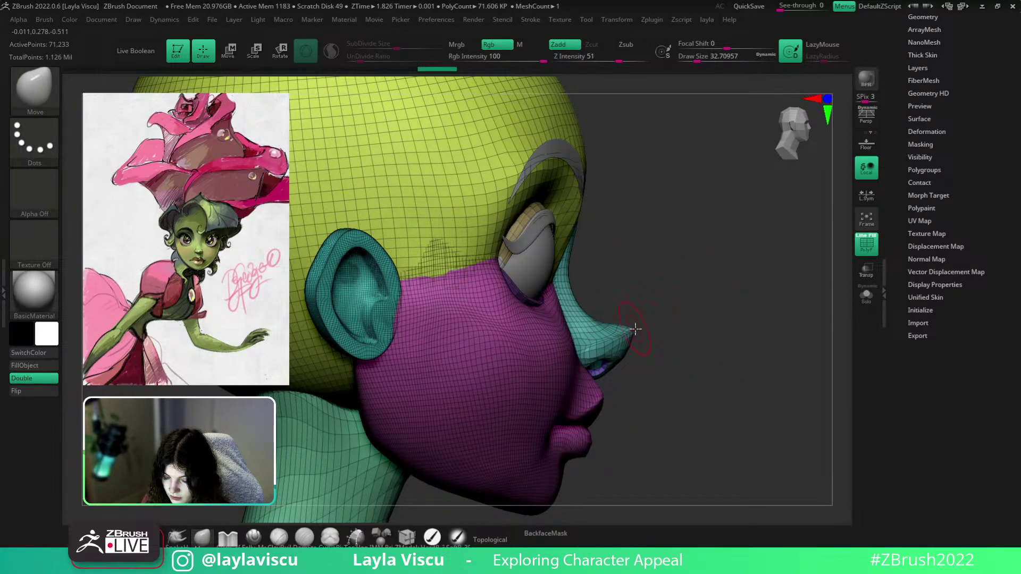
{"action": "key", "text": "1"}
{"action": "left_click", "coordinate": [622, 391]}
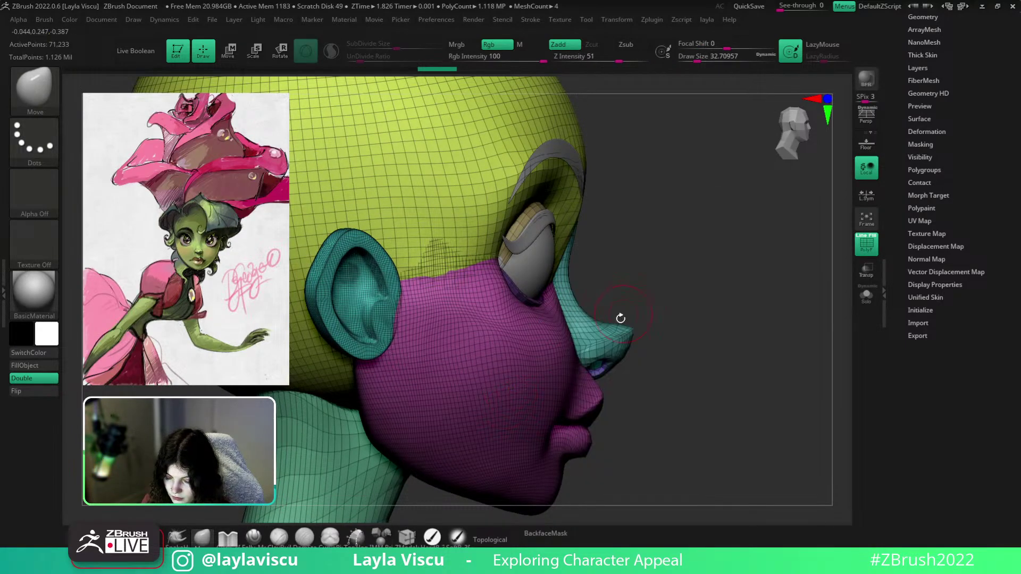
Refine the nose bridge and tip in profile with the Move brush, using draw sizes of about 44 and 39
{"action": "key", "text": "s"}
{"action": "left_click", "coordinate": [620, 319]}
{"action": "mouse_move", "coordinate": [607, 323]}
{"action": "left_mouse_down"}
{"action": "mouse_move", "coordinate": [601, 331]}
{"action": "mouse_move", "coordinate": [619, 337]}
{"action": "left_mouse_up"}
{"action": "key", "text": "s"}
{"action": "left_click", "coordinate": [612, 311]}
{"action": "key", "text": "s"}
{"action": "left_click", "coordinate": [609, 312]}
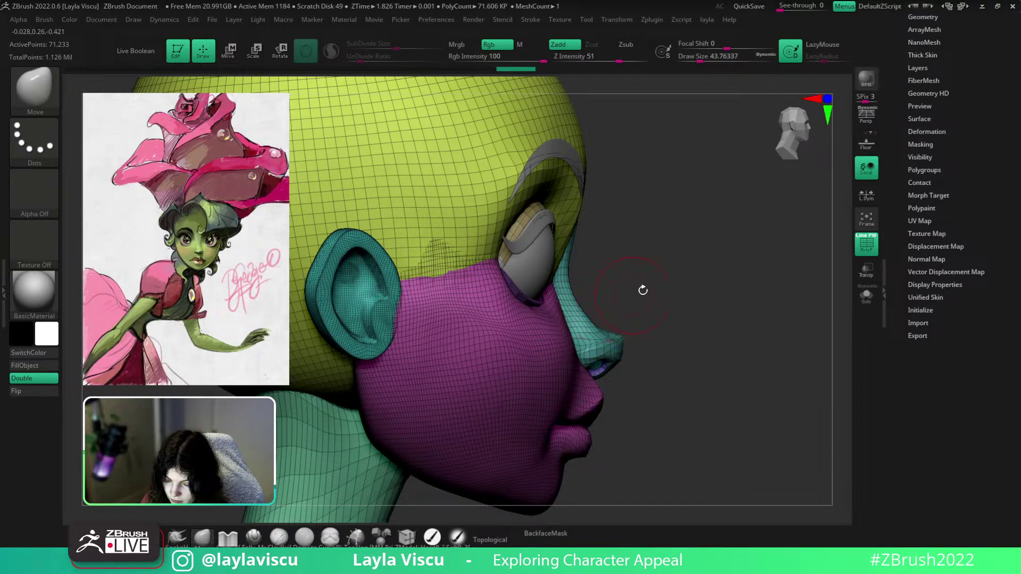
{"action": "key", "text": "s"}
{"action": "left_click", "coordinate": [630, 285]}
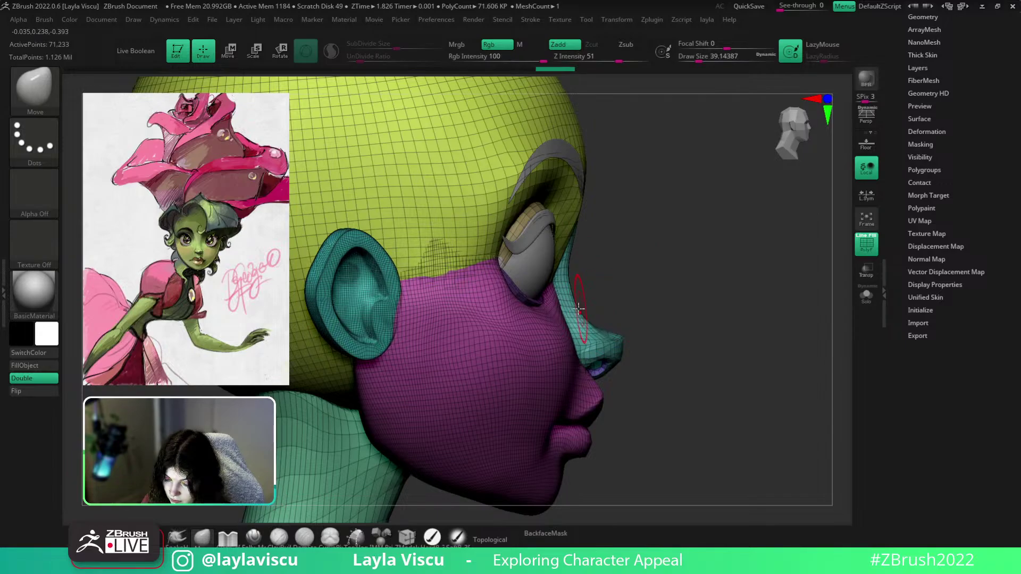
Hide the polyframe and activate Dynamic Subdiv on the body, skipping its note until the next restart
{"action": "key", "text": "shift+f"}
{"action": "left_click_drag", "start_coordinate": [674, 287], "coordinate": [777, 356]}
{"action": "key", "text": "d"}
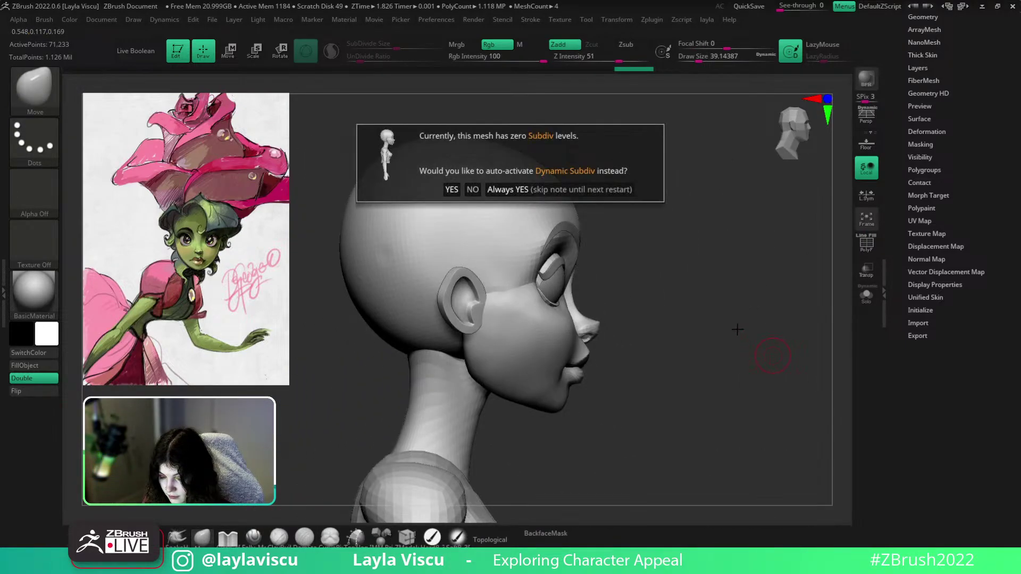
{"action": "left_click", "coordinate": [531, 189]}
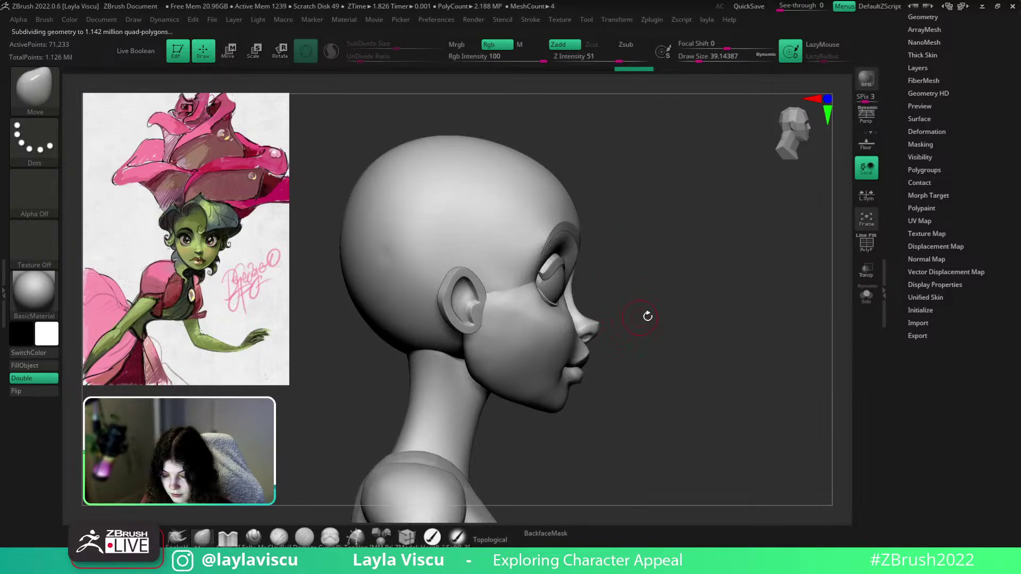
{"action": "left_click_drag", "start_coordinate": [637, 325], "coordinate": [641, 297]}
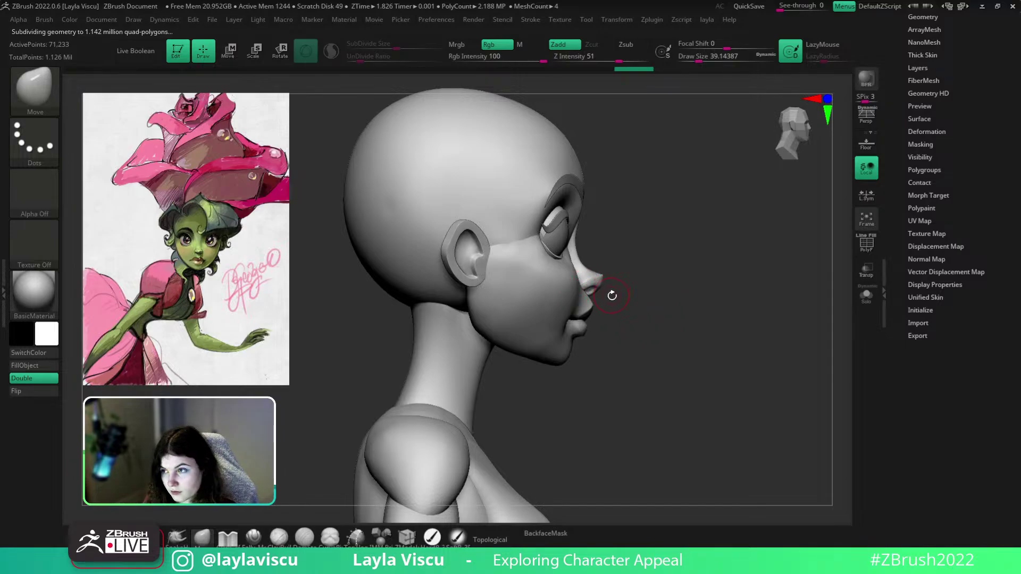
Isolate the face polygroup of the body in Solo mode, try a rectangular mask around the mouth, and clear it
{"action": "left_click", "coordinate": [865, 294]}
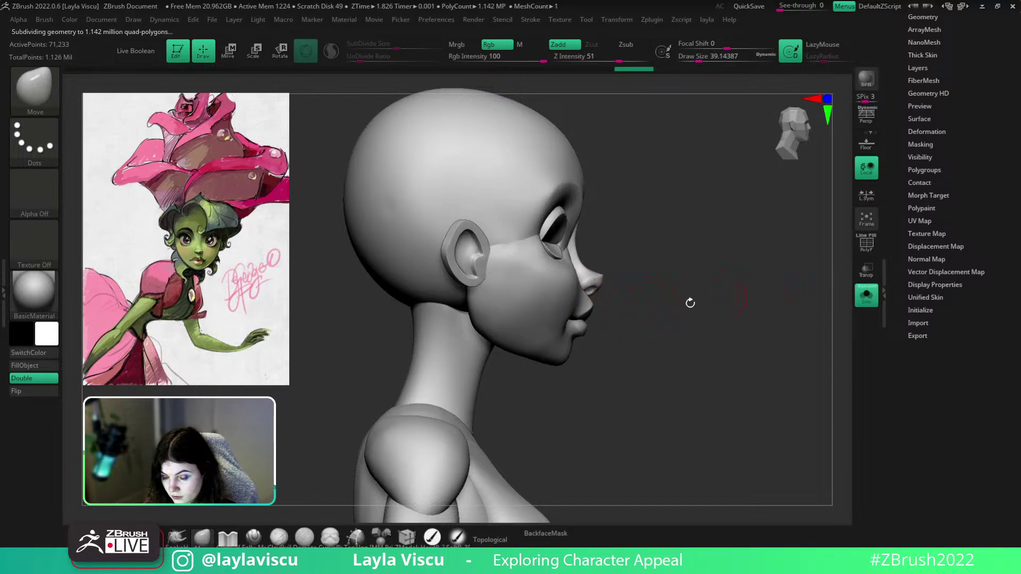
{"action": "left_click", "coordinate": [583, 317], "text": "ctrl+shift"}
{"action": "mouse_move", "coordinate": [611, 293]}
{"action": "left_mouse_down", "text": "ctrl"}
{"action": "mouse_move", "coordinate": [592, 343]}
{"action": "mouse_move", "coordinate": [556, 345]}
{"action": "left_mouse_up", "text": "ctrl"}
{"action": "left_click", "coordinate": [593, 343], "text": "ctrl"}
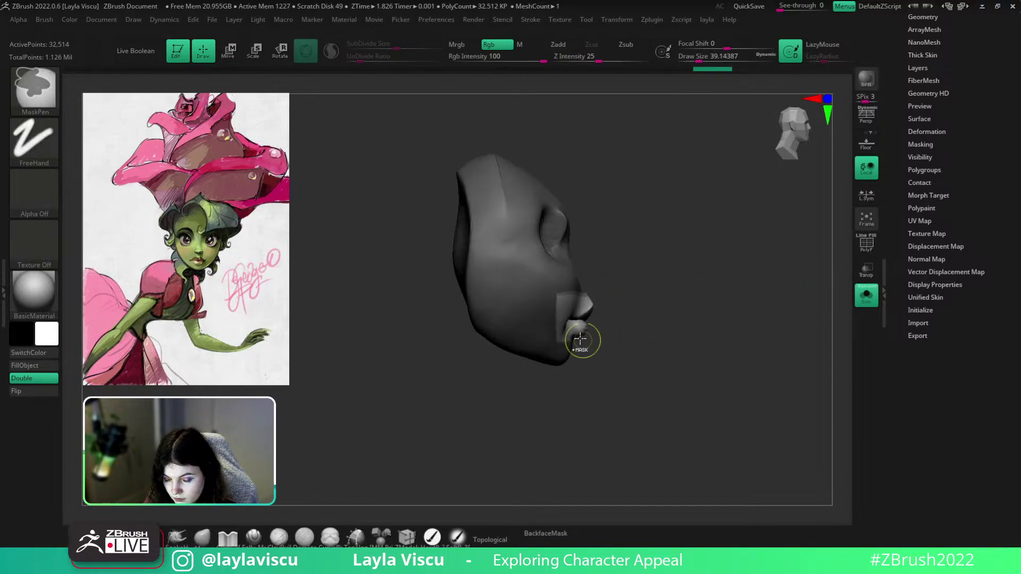
{"action": "left_click", "coordinate": [573, 343], "text": "ctrl"}
{"action": "left_click", "coordinate": [595, 340], "text": "ctrl"}
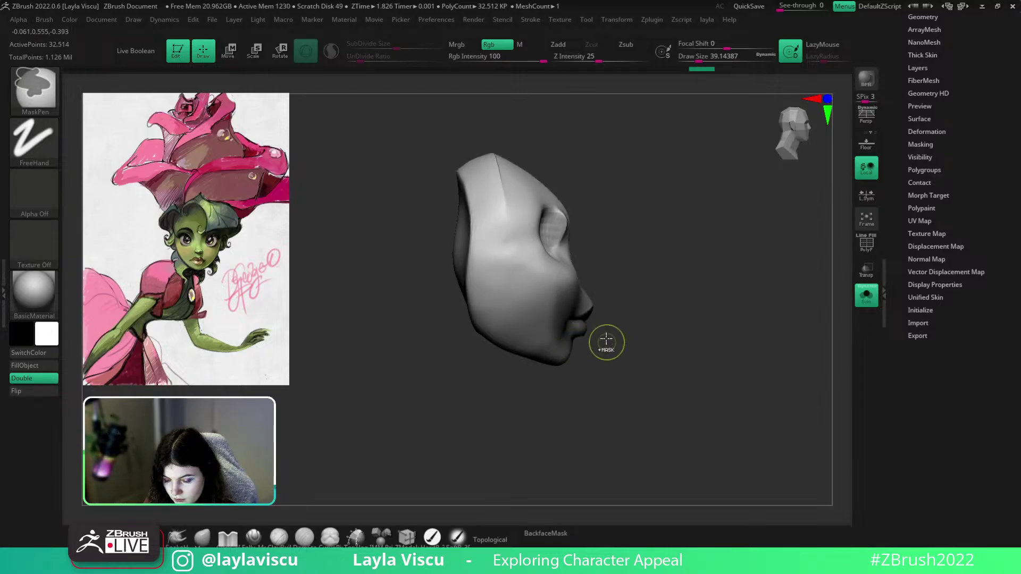
Set the MaskPen stroke to Lasso and mask the isolated face, leaving only the lips unmasked
{"action": "left_click", "coordinate": [57, 156]}
{"action": "left_click", "coordinate": [201, 176]}
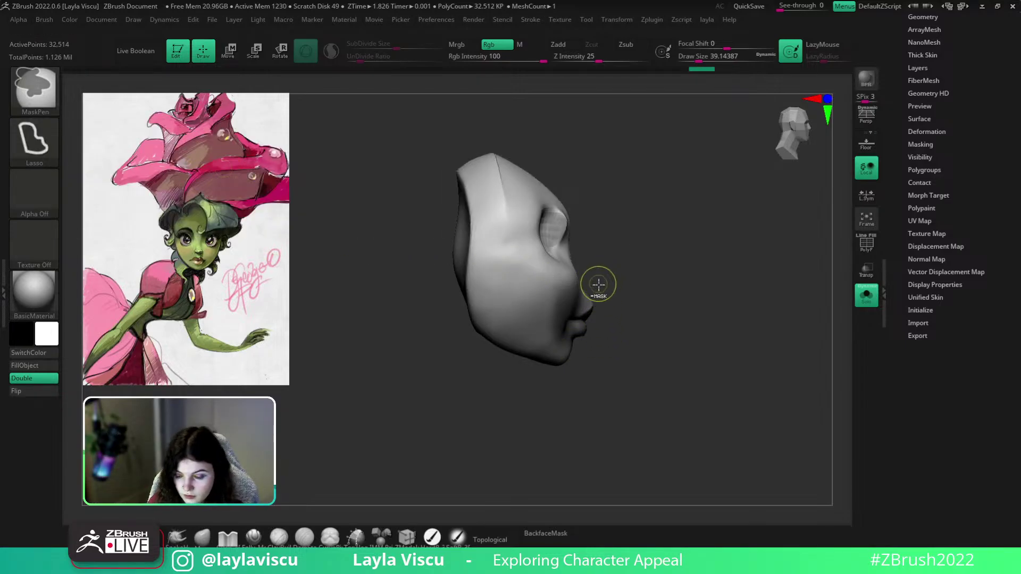
{"action": "mouse_move", "coordinate": [597, 285]}
{"action": "left_mouse_down", "text": "ctrl"}
{"action": "mouse_move", "coordinate": [565, 355]}
{"action": "mouse_move", "coordinate": [606, 287]}
{"action": "mouse_move", "coordinate": [537, 314]}
{"action": "mouse_move", "coordinate": [607, 297]}
{"action": "mouse_move", "coordinate": [565, 311]}
{"action": "mouse_move", "coordinate": [607, 274]}
{"action": "left_mouse_up", "text": "ctrl"}
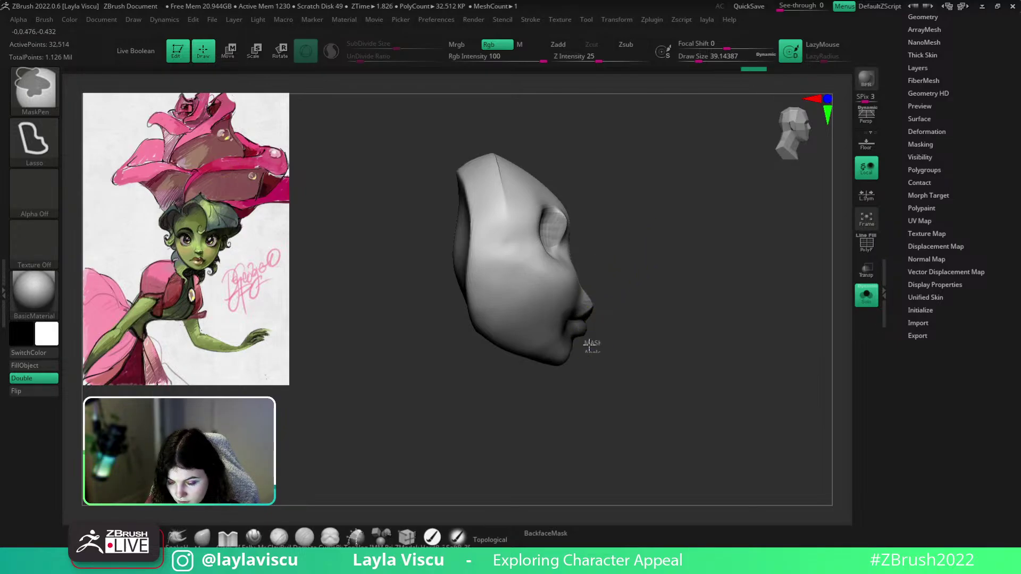
{"action": "mouse_move", "coordinate": [592, 344]}
{"action": "left_mouse_down", "text": "ctrl"}
{"action": "mouse_move", "coordinate": [542, 333]}
{"action": "mouse_move", "coordinate": [596, 351]}
{"action": "mouse_move", "coordinate": [559, 314]}
{"action": "mouse_move", "coordinate": [595, 315]}
{"action": "left_mouse_up", "text": "ctrl"}
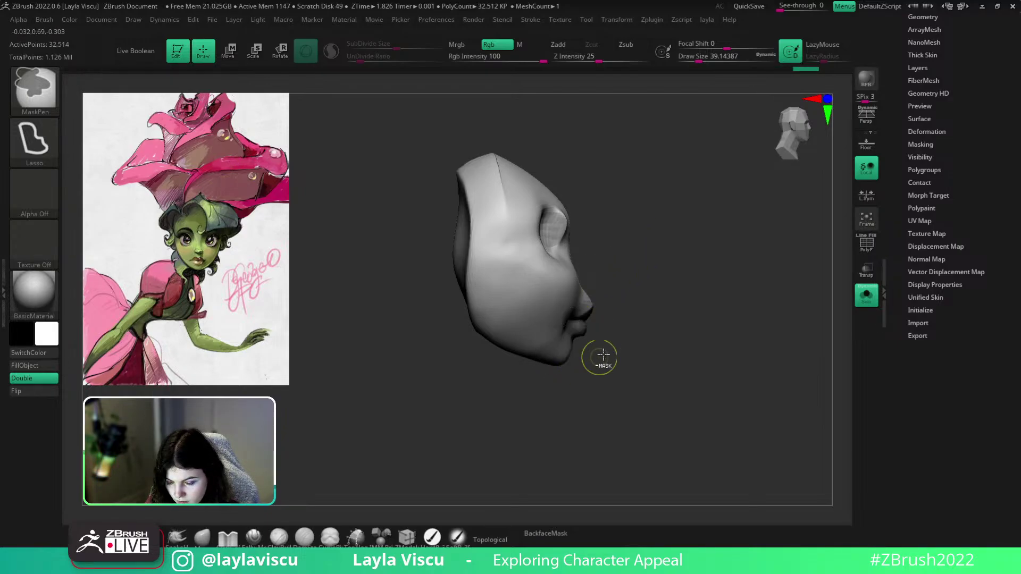
{"action": "left_click", "coordinate": [586, 350], "text": "ctrl"}
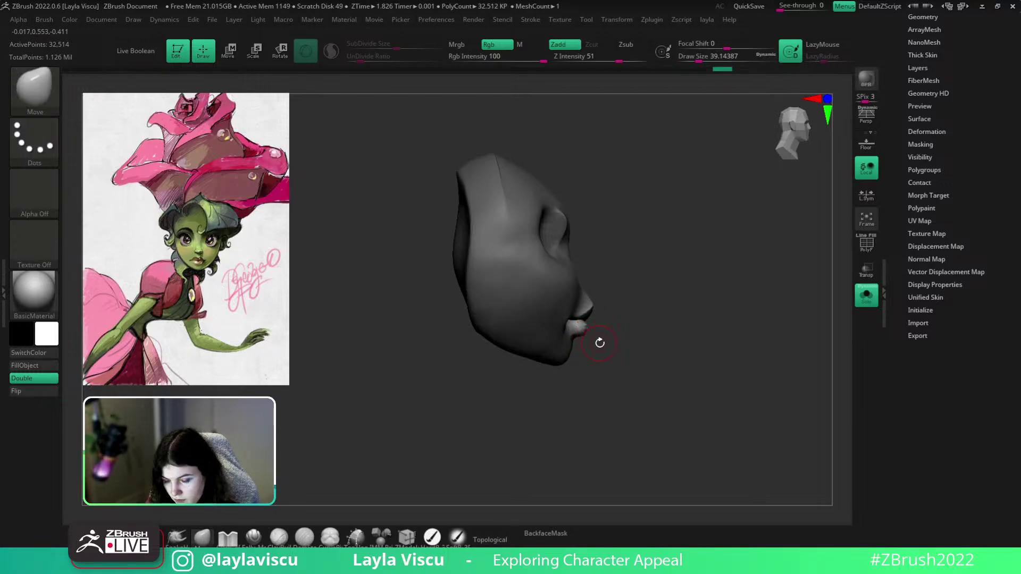
Reposition the gizmo near the mouth and try moving the unmasked lips
{"action": "key", "text": "w"}
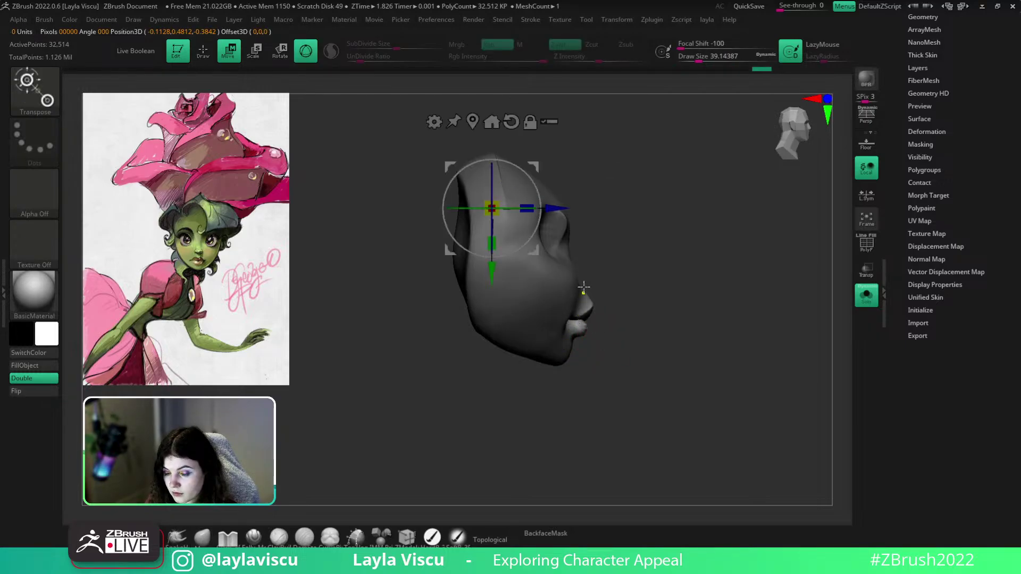
{"action": "left_click", "coordinate": [532, 123]}
{"action": "left_click_drag", "start_coordinate": [624, 298], "coordinate": [632, 298]}
{"action": "key", "text": "ctrl+z"}
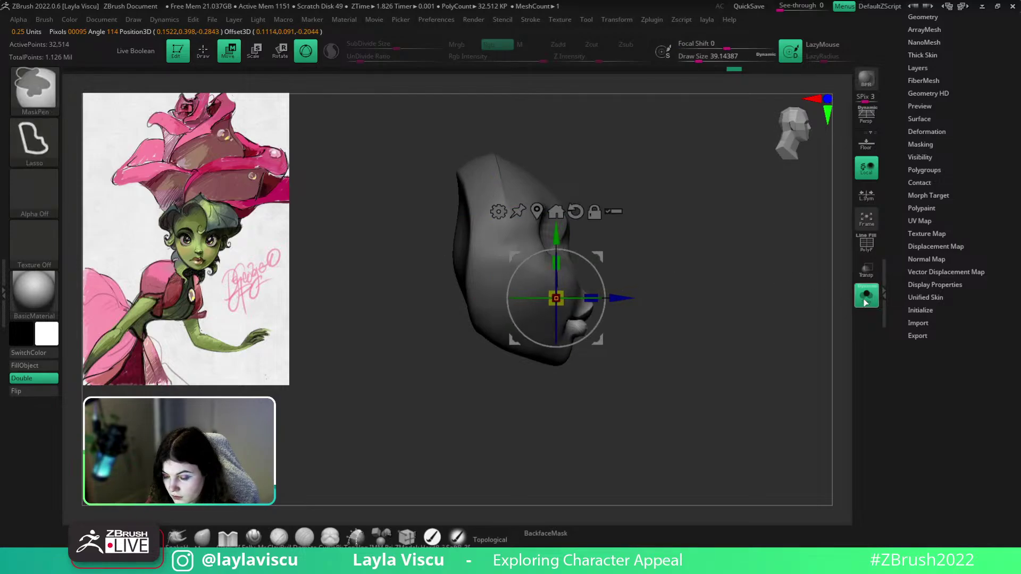
Leave Solo mode, show the whole body, mask everything except the lips, and try moving them forward by about 0.0235
{"action": "left_click", "coordinate": [865, 298]}
{"action": "left_click", "coordinate": [652, 314], "text": "ctrl+shift"}
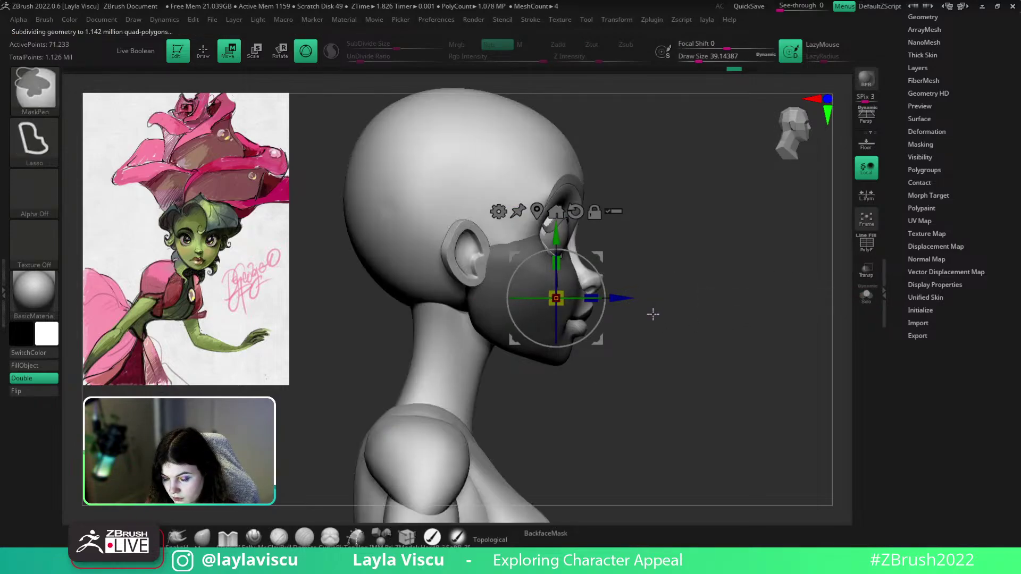
{"action": "key", "text": "ctrl+z"}
{"action": "left_click", "coordinate": [657, 317], "text": "ctrl"}
{"action": "left_click", "coordinate": [657, 319], "text": "ctrl+shift"}
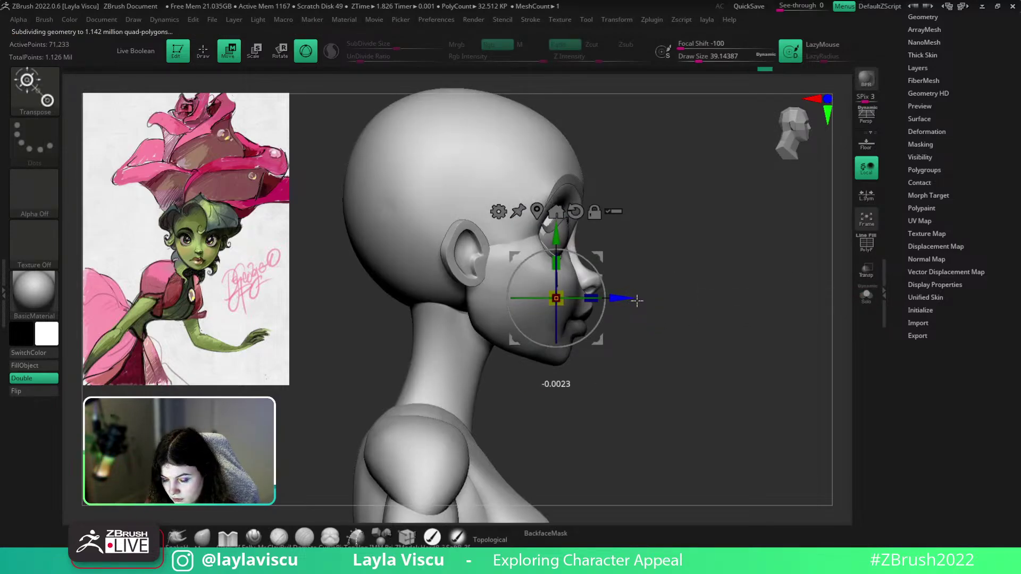
{"action": "left_click_drag", "start_coordinate": [629, 302], "coordinate": [630, 303]}
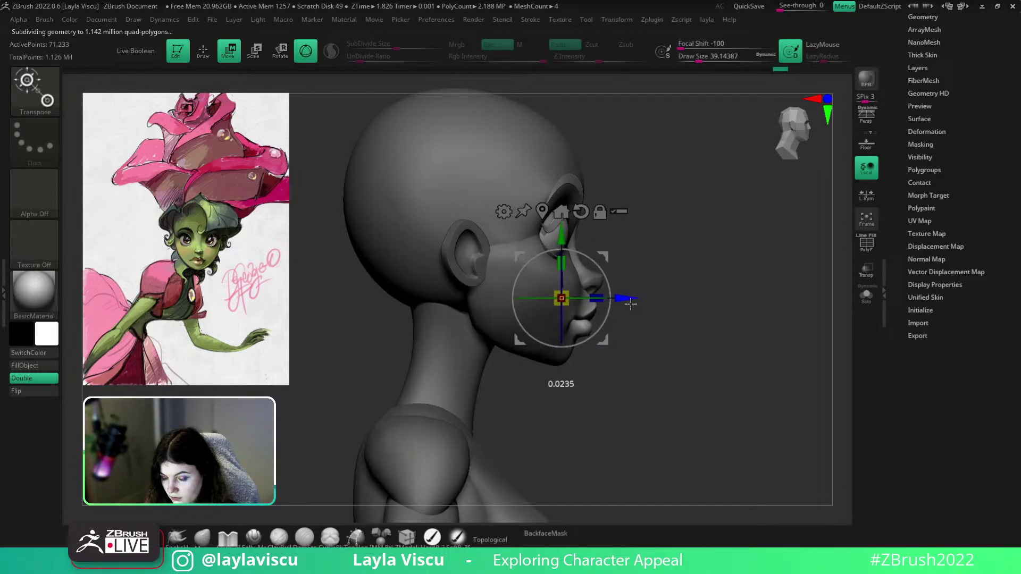
{"action": "key", "text": "ctrl+z"}
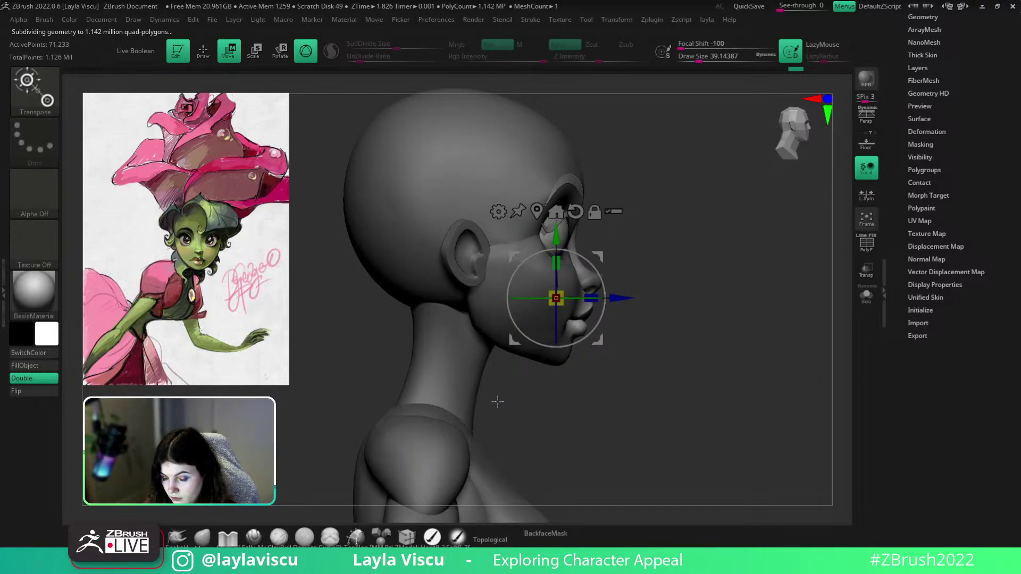
Isolate the face polygroup, rework the lasso mask around the lips, and show the whole body with everything else masked
{"action": "key", "text": "q"}
{"action": "left_click", "coordinate": [568, 314], "text": "ctrl+shift"}
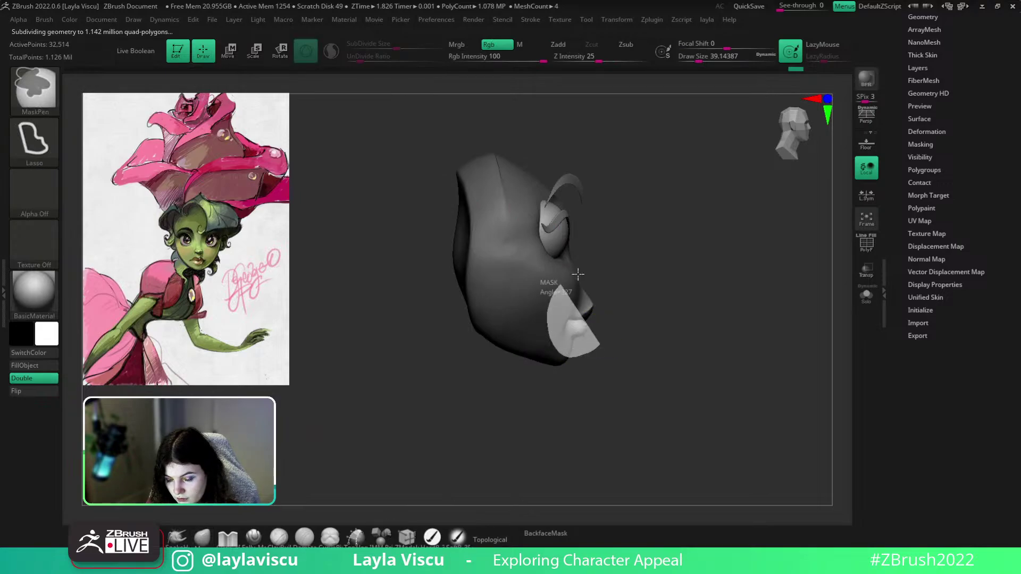
{"action": "key", "text": "ctrl+i"}
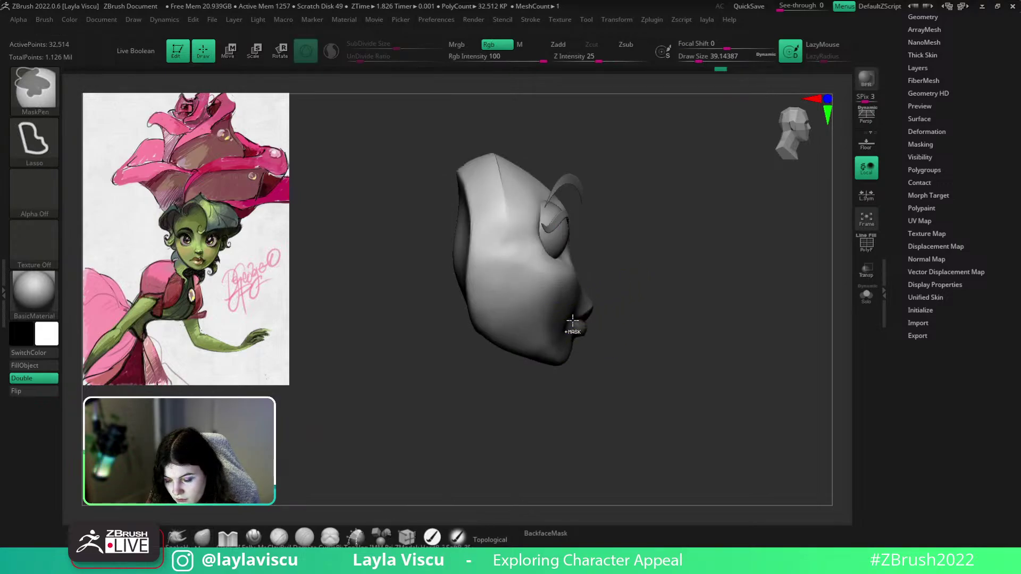
{"action": "left_click", "coordinate": [619, 329], "text": "ctrl"}
{"action": "left_click", "coordinate": [616, 343], "text": "ctrl+shift"}
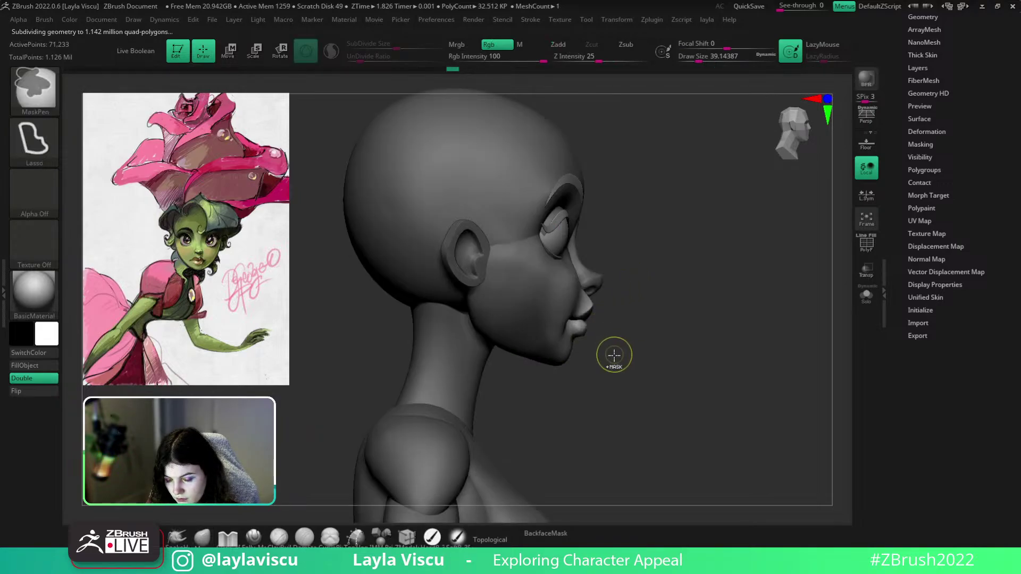
Try moving the unmasked lips forward by about 0.0259 with the gizmo
{"action": "key", "text": "w"}
{"action": "left_click_drag", "start_coordinate": [620, 299], "coordinate": [627, 302]}
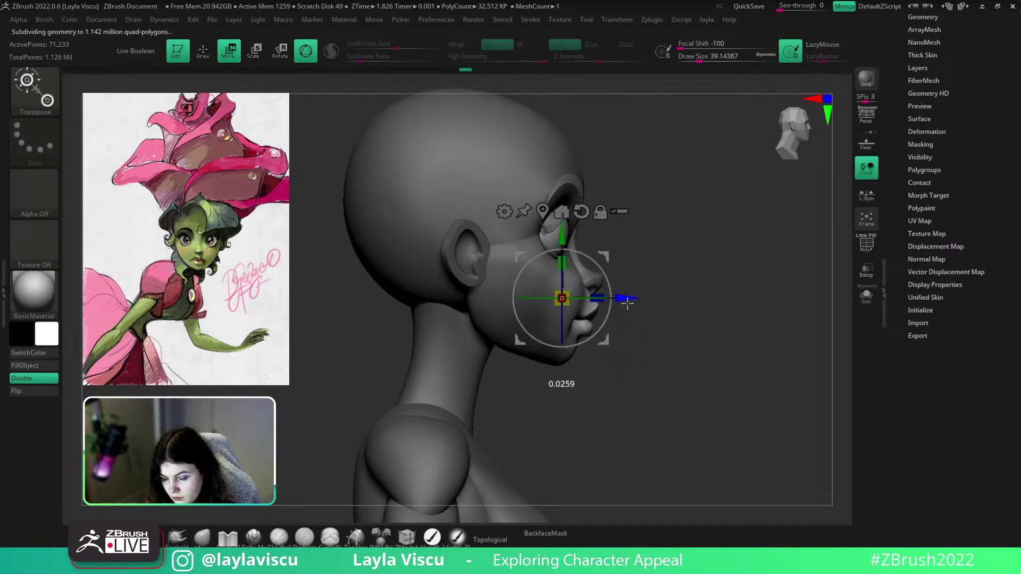
{"action": "key", "text": "q"}
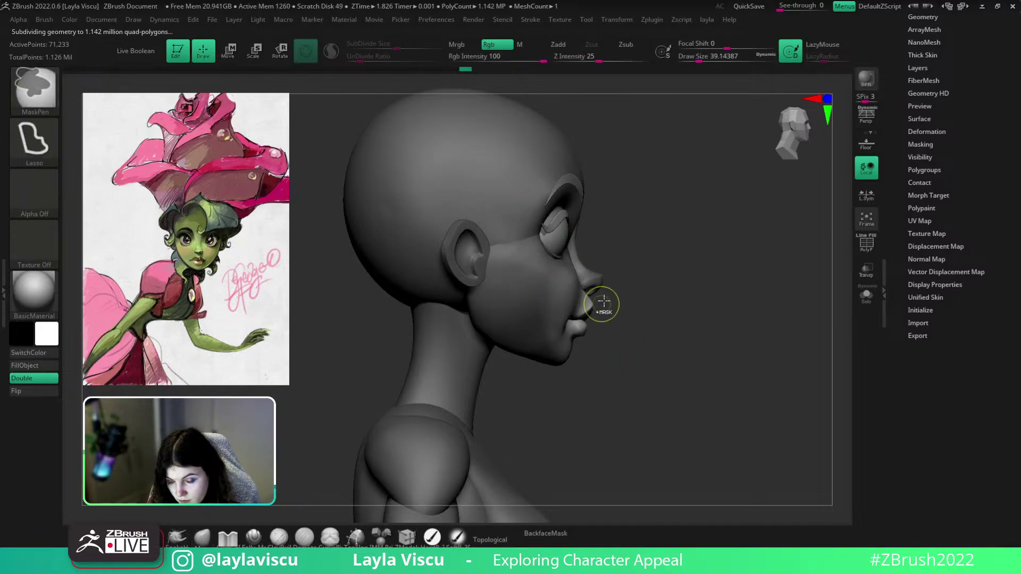
Adjust the lasso mask around the lips and move the unmasked lips slightly forward in profile
{"action": "mouse_move", "coordinate": [609, 294]}
{"action": "left_mouse_down", "text": "ctrl"}
{"action": "mouse_move", "coordinate": [558, 293]}
{"action": "mouse_move", "coordinate": [622, 271]}
{"action": "mouse_move", "coordinate": [586, 264]}
{"action": "left_mouse_up", "text": "ctrl"}
{"action": "left_click", "coordinate": [559, 328], "text": "ctrl"}
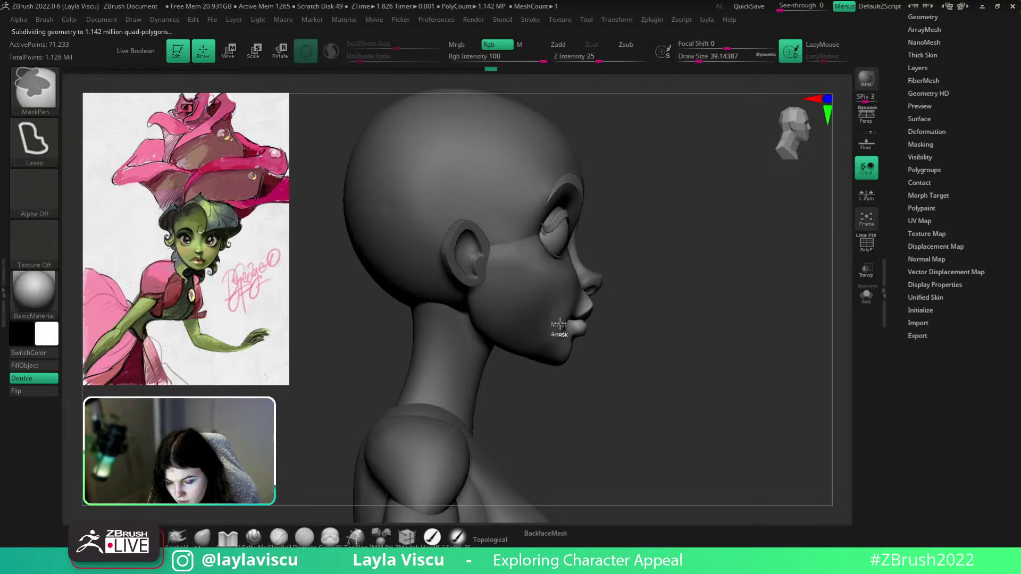
{"action": "key", "text": "w"}
{"action": "left_click_drag", "start_coordinate": [630, 301], "coordinate": [634, 301]}
{"action": "key", "text": "q"}
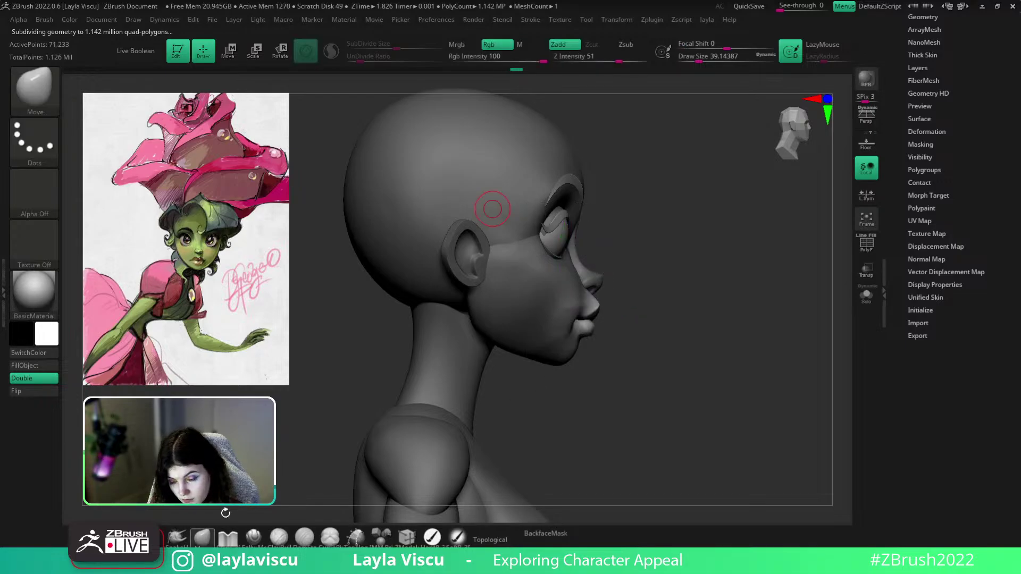
Clear the mask and switch to the TrimDynamic brush with a draw size of about 83
{"action": "mouse_move", "coordinate": [608, 266]}
{"action": "left_mouse_down"}
{"action": "mouse_move", "coordinate": [656, 276]}
{"action": "mouse_move", "coordinate": [633, 335]}
{"action": "left_mouse_up"}
{"action": "key", "text": "b"}
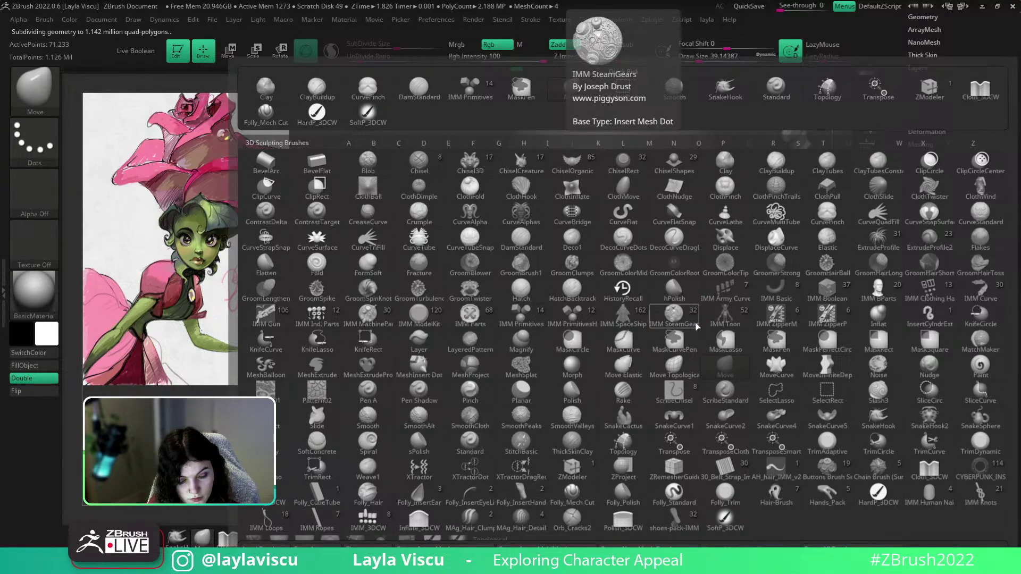
{"action": "key", "text": "t"}
{"action": "key", "text": "d"}
{"action": "key", "text": "s"}
{"action": "left_click_drag", "start_coordinate": [560, 309], "coordinate": [590, 310]}
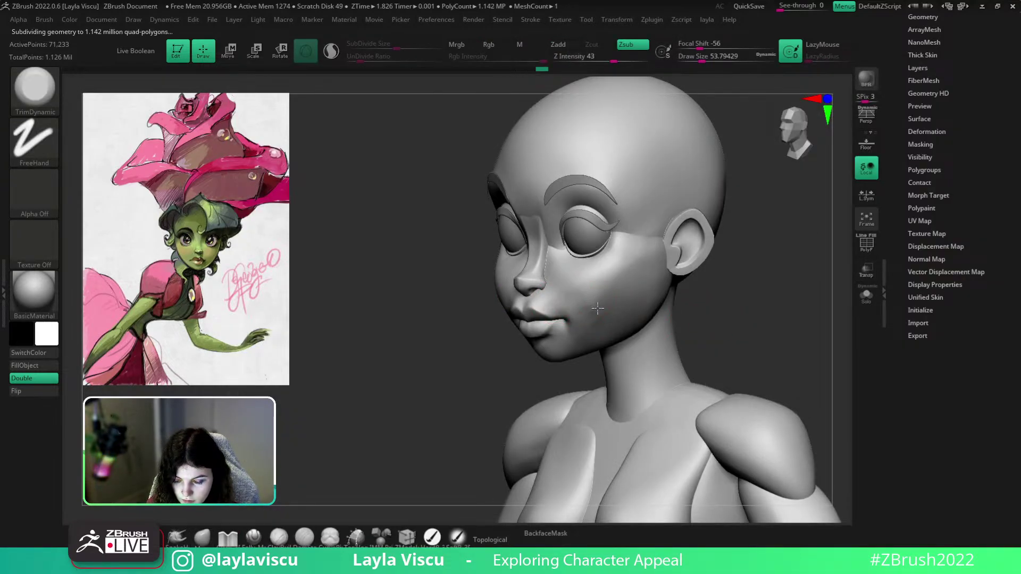
{"action": "key", "text": "shift"}
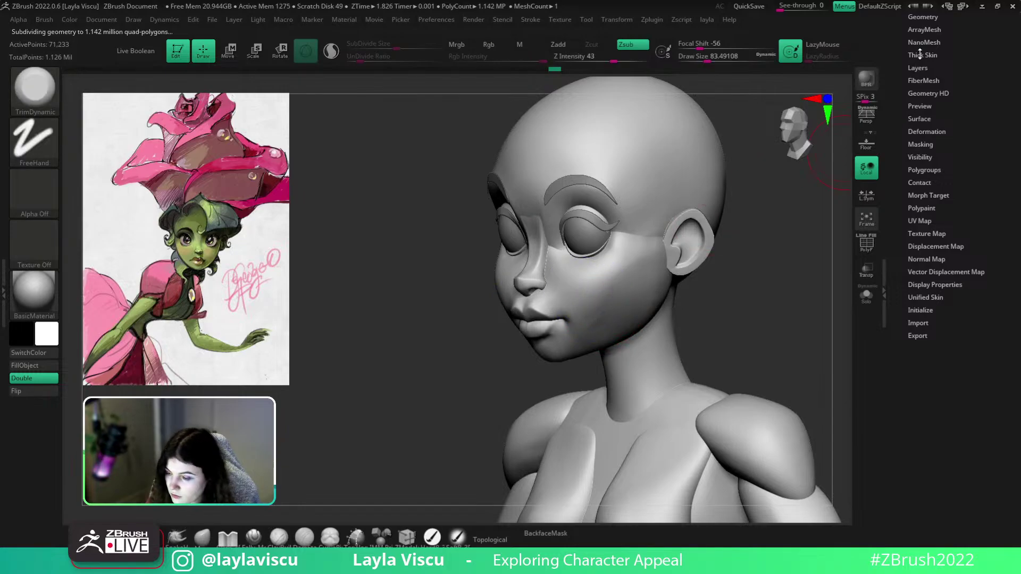
Turn off Dynamic Subdiv in the body's Geometry settings and view the face straight from the front
{"action": "left_click", "coordinate": [922, 24]}
{"action": "left_click", "coordinate": [923, 139]}
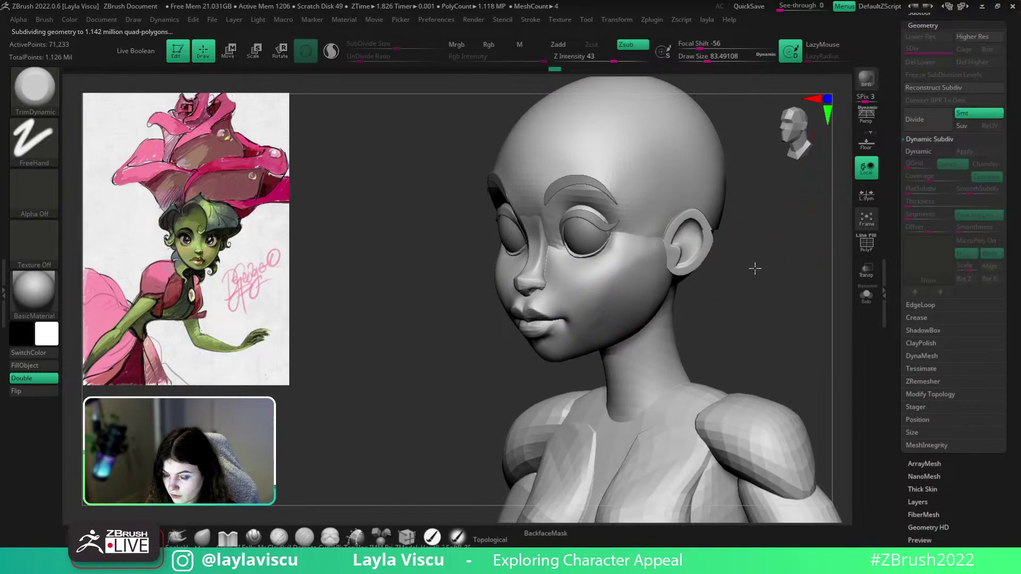
{"action": "left_click_drag", "start_coordinate": [754, 268], "coordinate": [644, 289], "text": "shift"}
{"action": "mouse_move", "coordinate": [583, 322]}
{"action": "left_mouse_down", "text": "shift"}
{"action": "mouse_move", "coordinate": [573, 285]}
{"action": "mouse_move", "coordinate": [574, 337]}
{"action": "left_mouse_up", "text": "shift"}
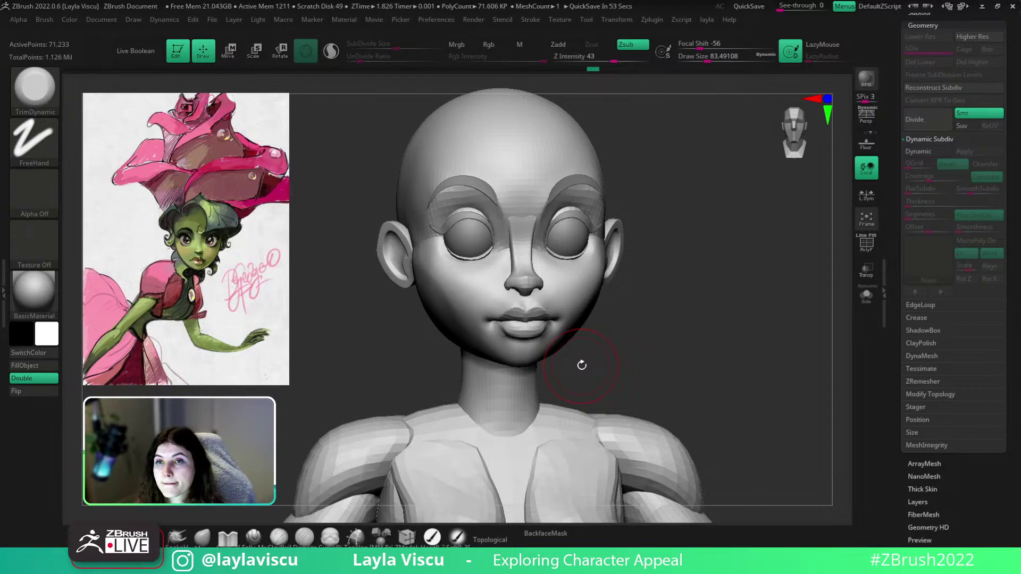
Smooth the jawline and lower cheek while viewing the head in profile
{"action": "mouse_move", "coordinate": [743, 362]}
{"action": "left_mouse_down"}
{"action": "mouse_move", "coordinate": [733, 358]}
{"action": "mouse_move", "coordinate": [752, 348]}
{"action": "mouse_move", "coordinate": [745, 340]}
{"action": "mouse_move", "coordinate": [743, 365]}
{"action": "left_mouse_up"}
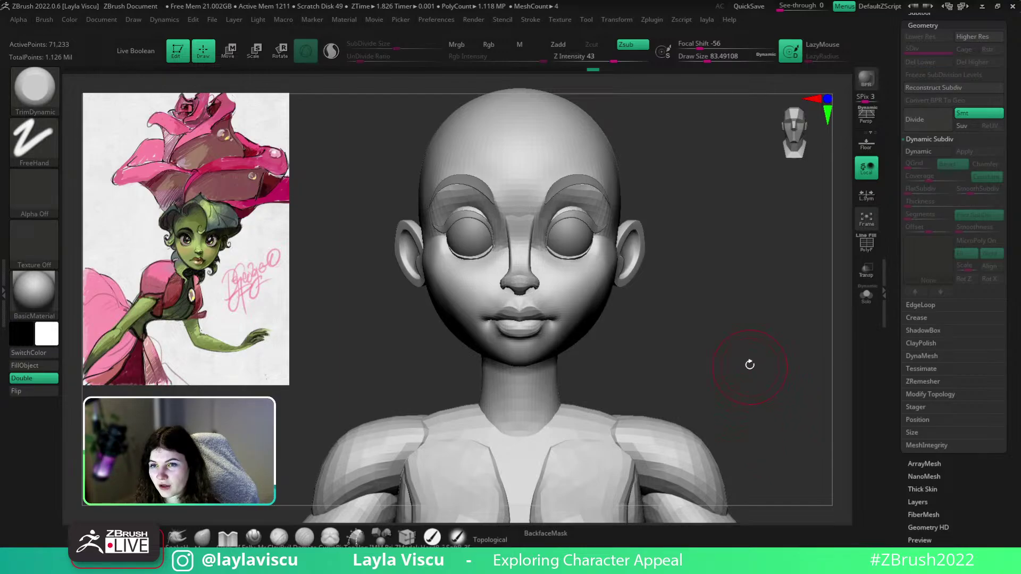
{"action": "right_click_drag", "start_coordinate": [752, 374], "coordinate": [750, 356], "text": "ctrl"}
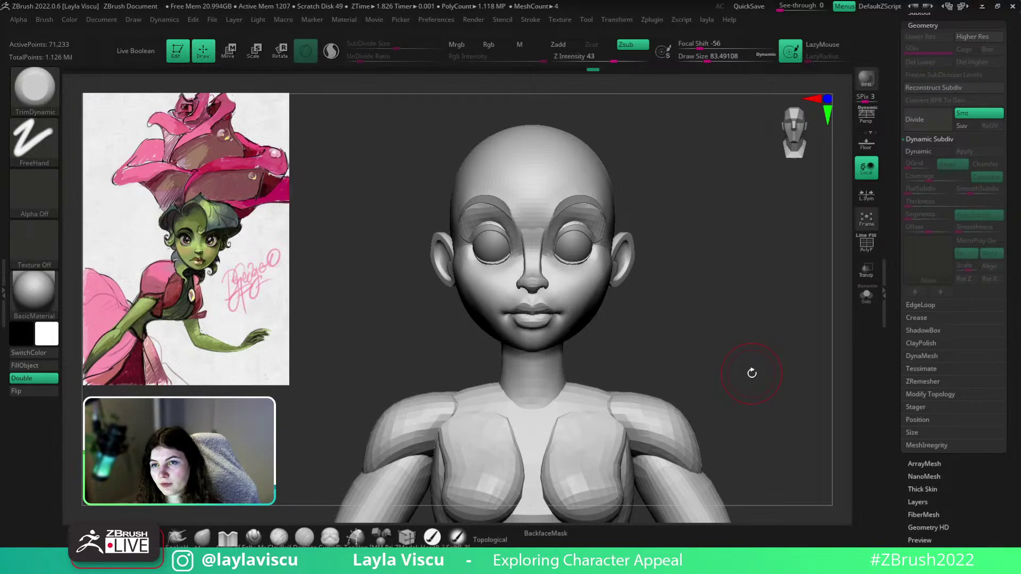
{"action": "left_click_drag", "start_coordinate": [745, 317], "coordinate": [613, 292]}
{"action": "right_click_drag", "start_coordinate": [612, 293], "coordinate": [611, 313], "text": "ctrl"}
{"action": "mouse_move", "coordinate": [594, 299]}
{"action": "left_mouse_down", "text": "shift"}
{"action": "mouse_move", "coordinate": [574, 334]}
{"action": "mouse_move", "coordinate": [613, 269]}
{"action": "mouse_move", "coordinate": [590, 319]}
{"action": "left_mouse_up", "text": "shift"}
{"action": "mouse_move", "coordinate": [755, 312]}
{"action": "left_mouse_down"}
{"action": "mouse_move", "coordinate": [741, 315]}
{"action": "mouse_move", "coordinate": [800, 353]}
{"action": "left_mouse_up"}
{"action": "right_click_drag", "start_coordinate": [795, 348], "coordinate": [773, 292], "text": "ctrl"}
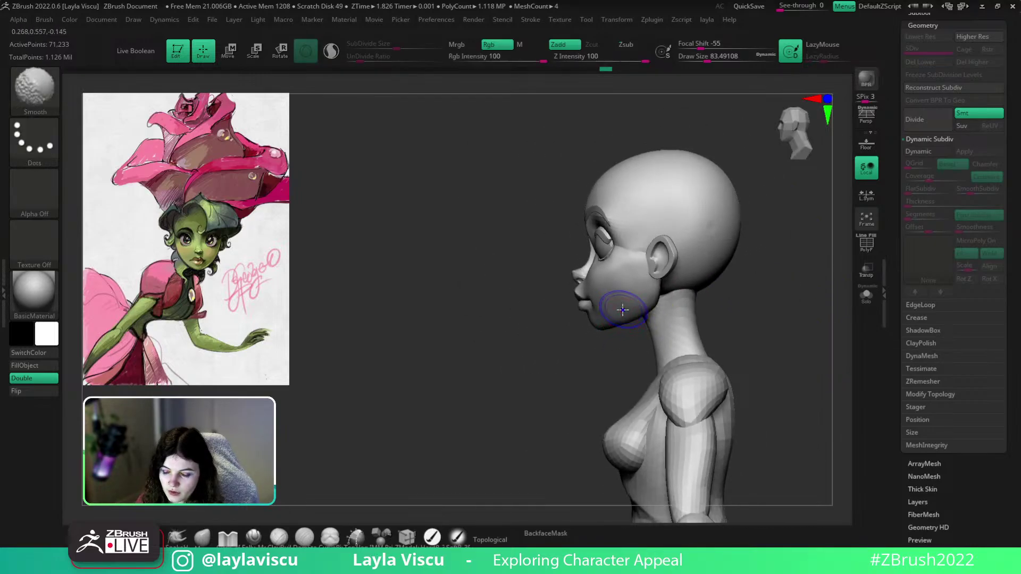
{"action": "left_click_drag", "start_coordinate": [624, 311], "coordinate": [600, 346], "text": "shift"}
{"action": "right_click_drag", "start_coordinate": [627, 348], "coordinate": [628, 384], "text": "ctrl"}
{"action": "left_click_drag", "start_coordinate": [602, 328], "coordinate": [613, 319], "text": "shift"}
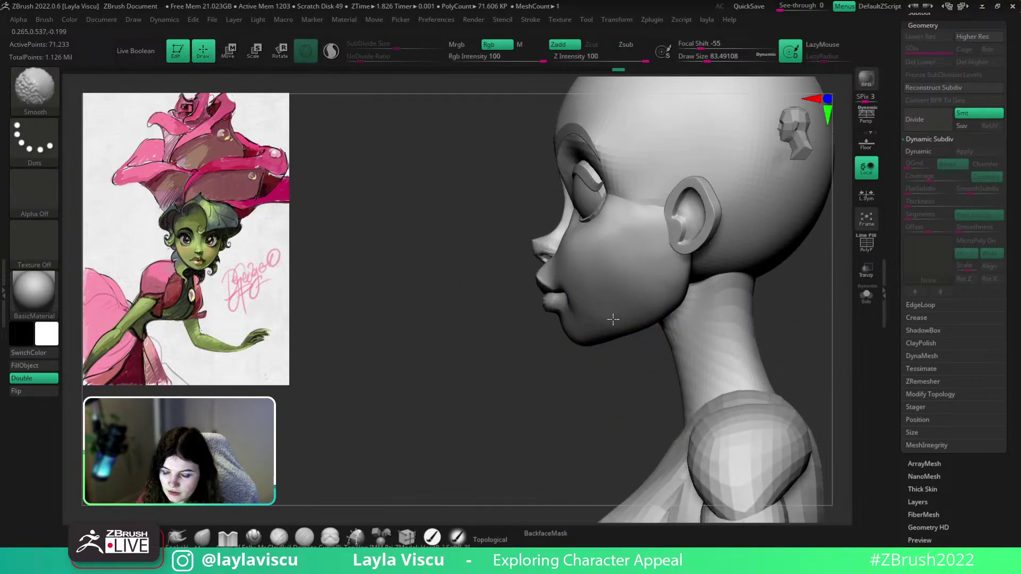
{"action": "right_click_drag", "start_coordinate": [621, 400], "coordinate": [584, 365], "text": "ctrl"}
{"action": "mouse_move", "coordinate": [583, 364]}
{"action": "left_mouse_down"}
{"action": "mouse_move", "coordinate": [684, 326]}
{"action": "mouse_move", "coordinate": [679, 356]}
{"action": "left_mouse_up"}
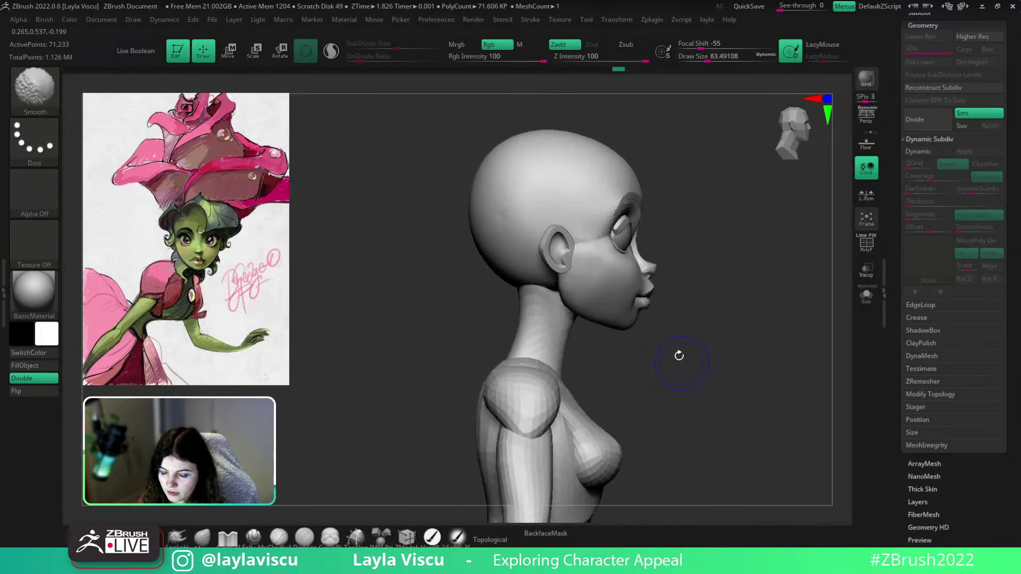
{"action": "right_click_drag", "start_coordinate": [675, 330], "coordinate": [669, 360], "text": "ctrl"}
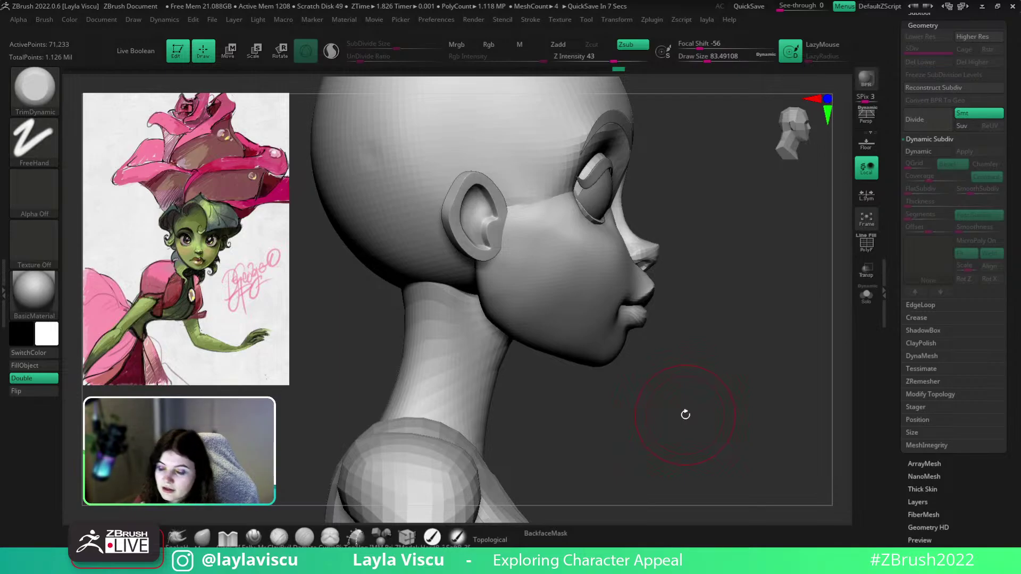
{"action": "left_click_drag", "start_coordinate": [685, 415], "coordinate": [734, 287]}
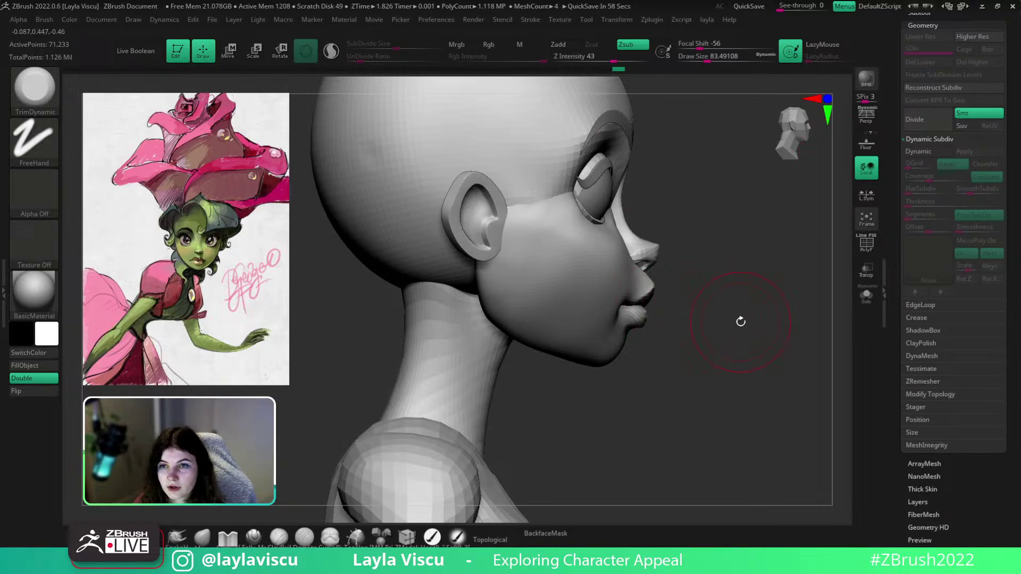
{"action": "mouse_move", "coordinate": [740, 321]}
{"action": "left_mouse_down"}
{"action": "mouse_move", "coordinate": [715, 319]}
{"action": "mouse_move", "coordinate": [744, 357]}
{"action": "left_mouse_up"}
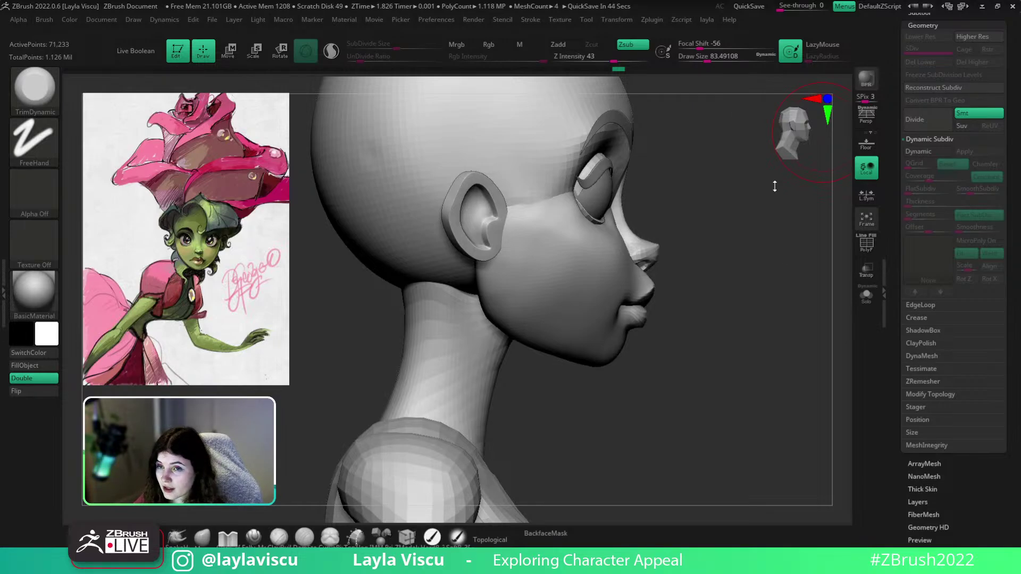
{"action": "left_click_drag", "start_coordinate": [713, 357], "coordinate": [708, 355]}
{"action": "left_click_drag", "start_coordinate": [801, 328], "coordinate": [595, 414]}
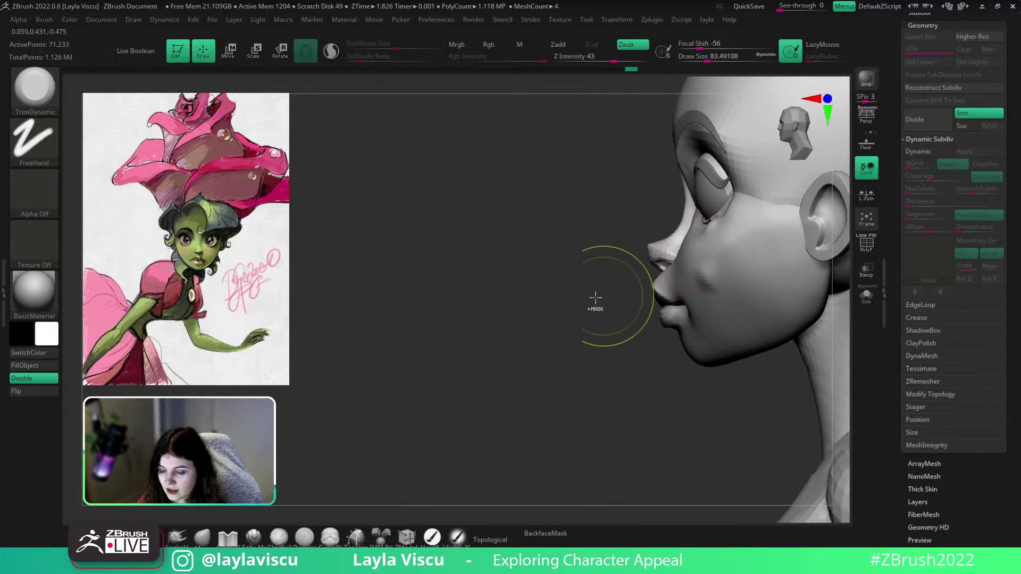
Switch to the Move brush and nudge the cheek beside the nose slightly forward in profile
{"action": "key", "text": "b"}
{"action": "key", "text": "m"}
{"action": "key", "text": "v"}
{"action": "left_click_drag", "start_coordinate": [701, 244], "coordinate": [697, 245]}
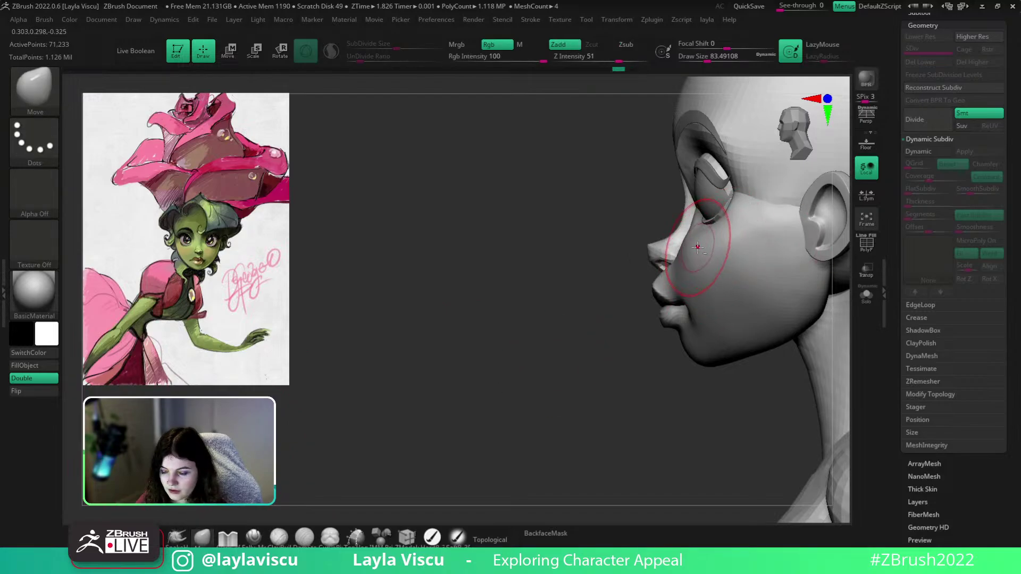
{"action": "mouse_move", "coordinate": [622, 322]}
{"action": "left_mouse_down"}
{"action": "mouse_move", "coordinate": [771, 314]}
{"action": "mouse_move", "coordinate": [786, 340]}
{"action": "left_mouse_up"}
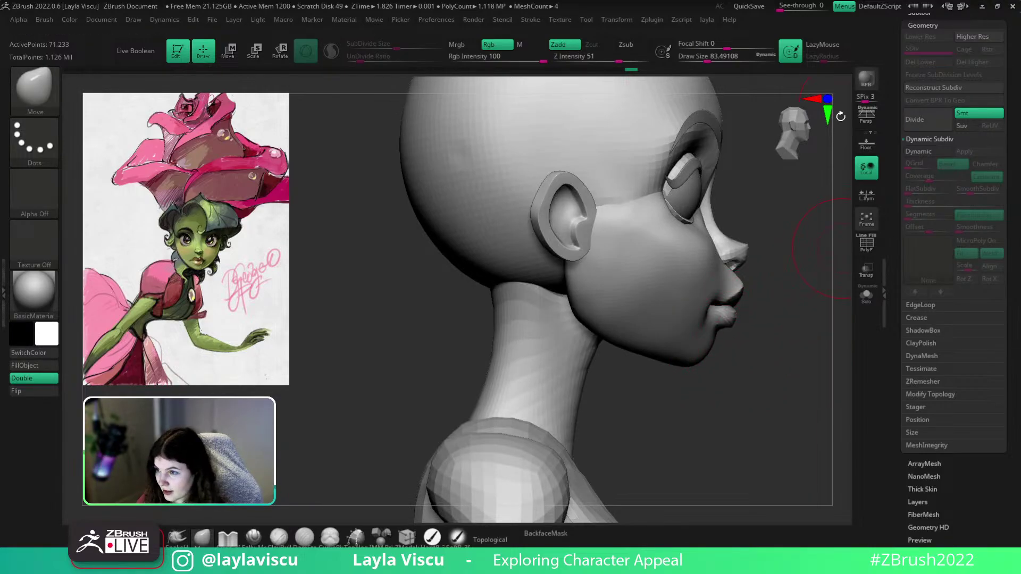
{"action": "left_click_drag", "start_coordinate": [743, 337], "coordinate": [612, 367]}
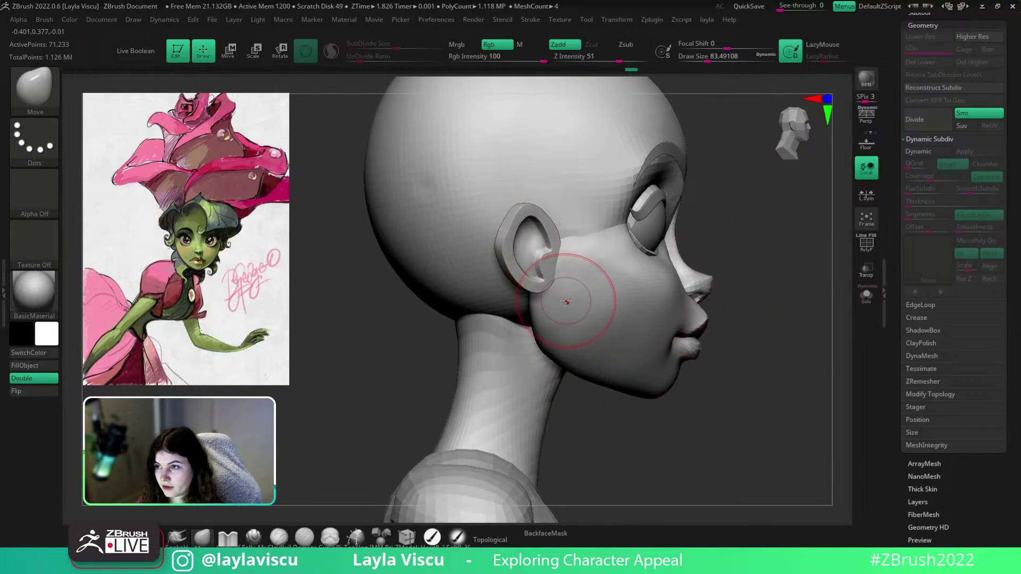
Undo the last Move brush strokes and turn on the brush's Topological option
{"action": "key", "text": "shift+f"}
{"action": "key", "text": "shift+f"}
{"action": "mouse_move", "coordinate": [762, 284]}
{"action": "left_mouse_down", "text": "alt"}
{"action": "mouse_move", "coordinate": [746, 248]}
{"action": "mouse_move", "coordinate": [670, 269]}
{"action": "mouse_move", "coordinate": [605, 264]}
{"action": "left_mouse_up", "text": "alt"}
{"action": "mouse_move", "coordinate": [704, 250]}
{"action": "left_mouse_down"}
{"action": "mouse_move", "coordinate": [665, 257]}
{"action": "mouse_move", "coordinate": [694, 260]}
{"action": "left_mouse_up"}
{"action": "key", "text": "ctrl+z"}
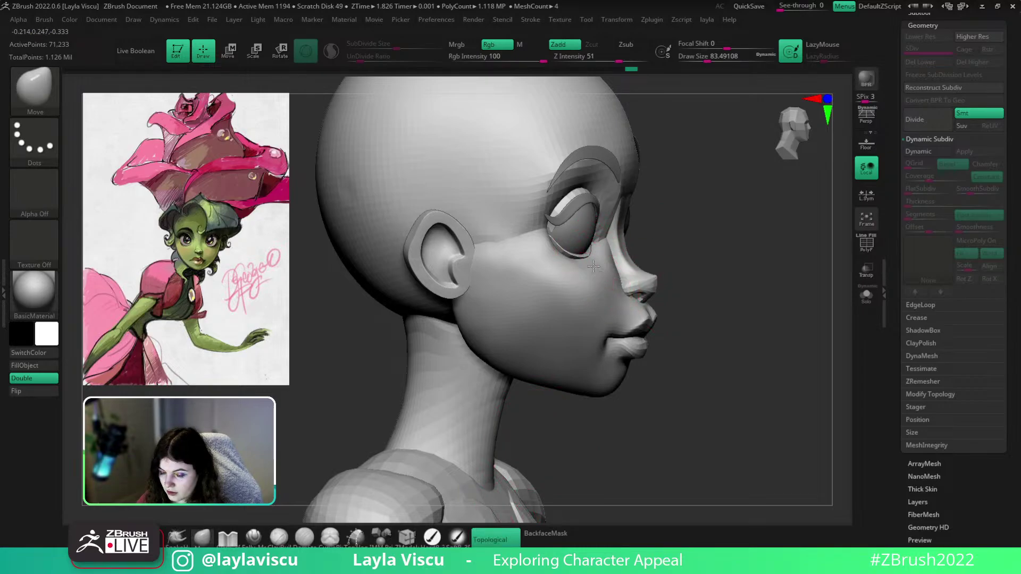
{"action": "key", "text": "ctrl+z"}
Push the mouth corner and the area just below it slightly back and up in profile
{"action": "left_click_drag", "start_coordinate": [687, 269], "coordinate": [684, 292]}
{"action": "right_click_drag", "start_coordinate": [635, 297], "coordinate": [613, 307], "text": "ctrl"}
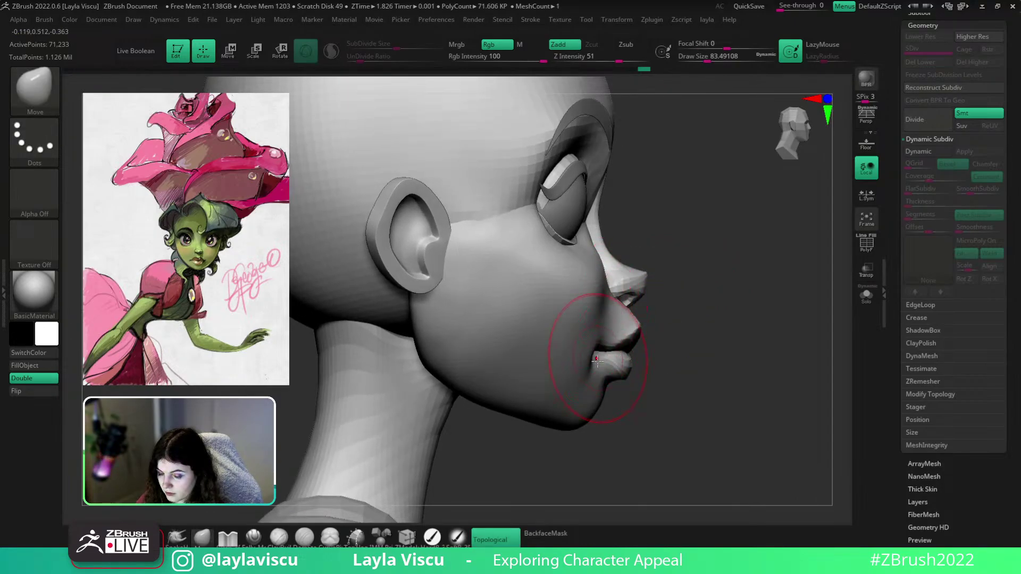
{"action": "left_click_drag", "start_coordinate": [588, 362], "coordinate": [584, 357]}
{"action": "left_click_drag", "start_coordinate": [586, 386], "coordinate": [579, 380]}
{"action": "right_click_drag", "start_coordinate": [606, 372], "coordinate": [651, 391], "text": "ctrl"}
{"action": "right_click_drag", "start_coordinate": [651, 391], "coordinate": [629, 365], "text": "alt"}
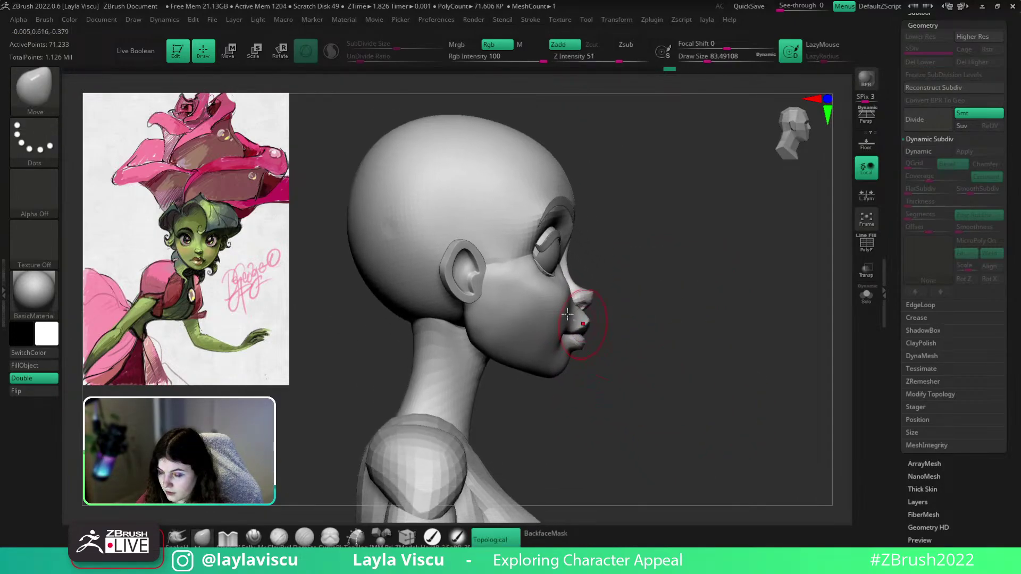
Isolate the face polygroup around the lips to inspect it, and show the whole body again
{"action": "mouse_move", "coordinate": [586, 337]}
{"action": "right_mouse_down", "text": "ctrl"}
{"action": "mouse_move", "coordinate": [583, 303]}
{"action": "mouse_move", "coordinate": [750, 330]}
{"action": "mouse_move", "coordinate": [519, 319]}
{"action": "right_mouse_up", "text": "ctrl"}
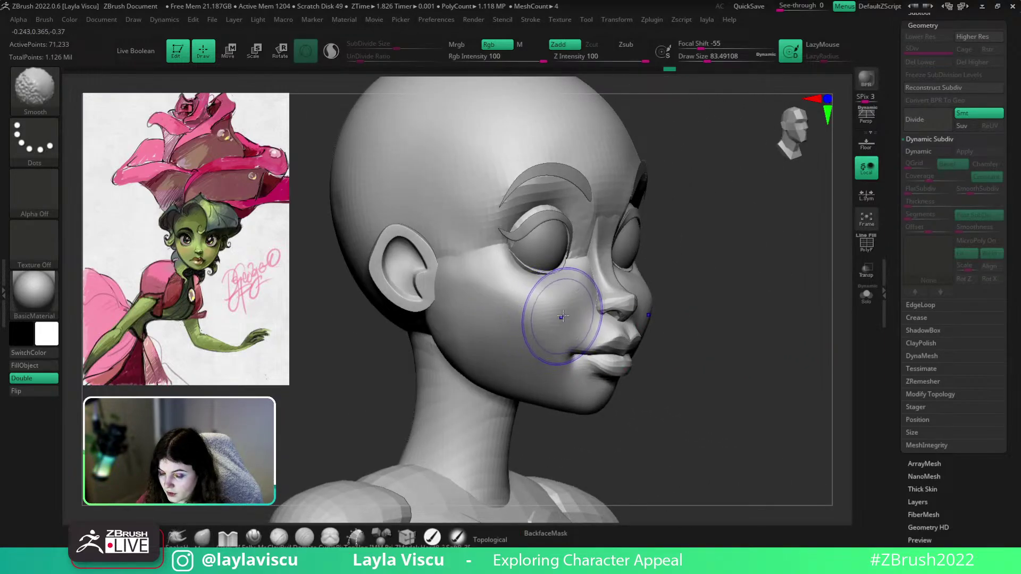
{"action": "mouse_move", "coordinate": [722, 337]}
{"action": "right_mouse_down"}
{"action": "mouse_move", "coordinate": [650, 336]}
{"action": "mouse_move", "coordinate": [702, 342]}
{"action": "right_mouse_up"}
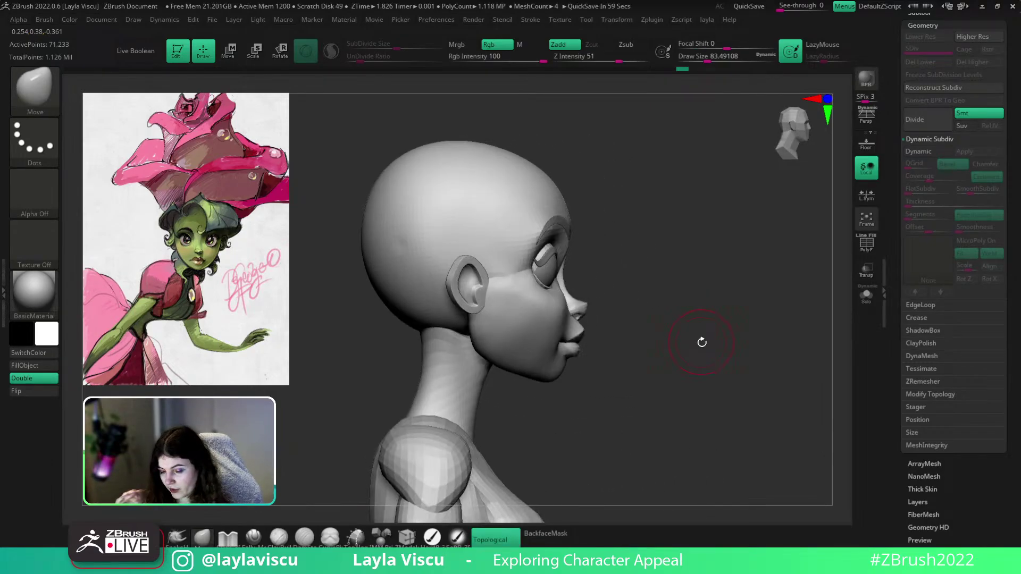
{"action": "mouse_move", "coordinate": [619, 383]}
{"action": "right_mouse_down", "text": "ctrl"}
{"action": "mouse_move", "coordinate": [629, 388]}
{"action": "mouse_move", "coordinate": [611, 284]}
{"action": "mouse_move", "coordinate": [645, 281]}
{"action": "mouse_move", "coordinate": [564, 260]}
{"action": "right_mouse_up", "text": "ctrl"}
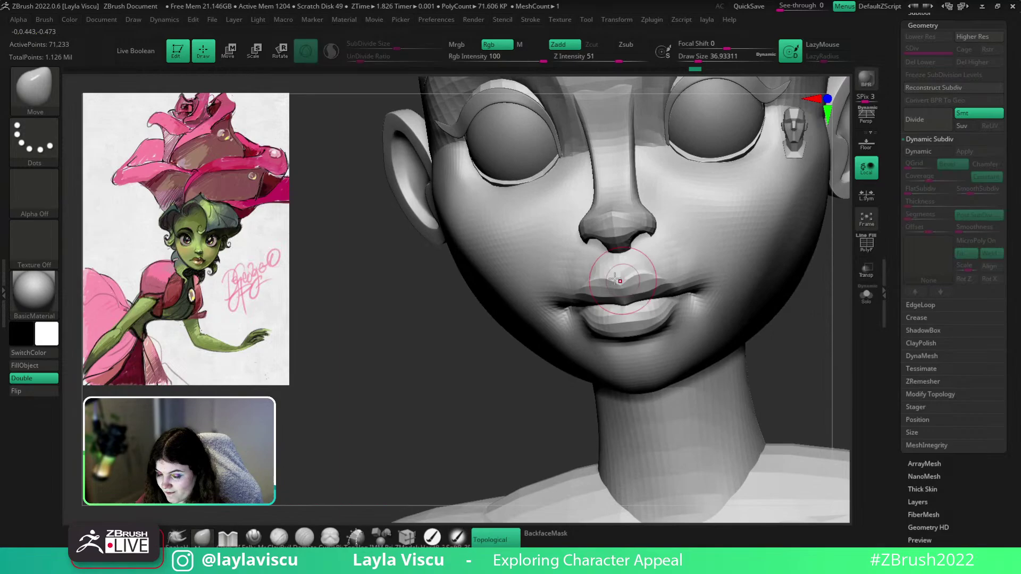
{"action": "left_click", "coordinate": [578, 252], "text": "ctrl+shift"}
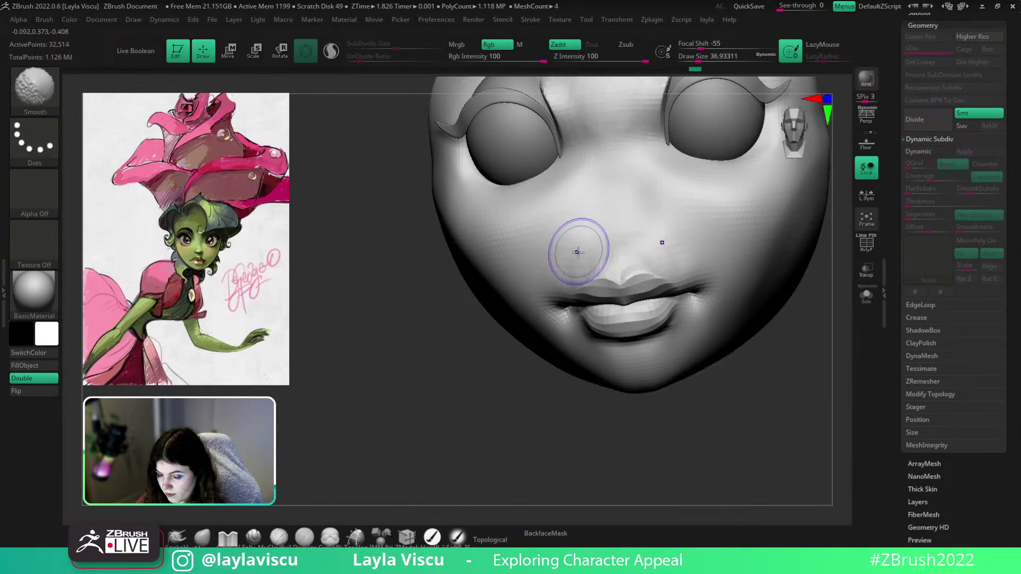
{"action": "left_click", "coordinate": [756, 416], "text": "ctrl+shift"}
{"action": "mouse_move", "coordinate": [813, 387]}
{"action": "right_mouse_down"}
{"action": "mouse_move", "coordinate": [773, 392]}
{"action": "mouse_move", "coordinate": [725, 346]}
{"action": "mouse_move", "coordinate": [734, 349]}
{"action": "mouse_move", "coordinate": [697, 344]}
{"action": "mouse_move", "coordinate": [735, 348]}
{"action": "mouse_move", "coordinate": [740, 368]}
{"action": "mouse_move", "coordinate": [726, 349]}
{"action": "right_mouse_up"}
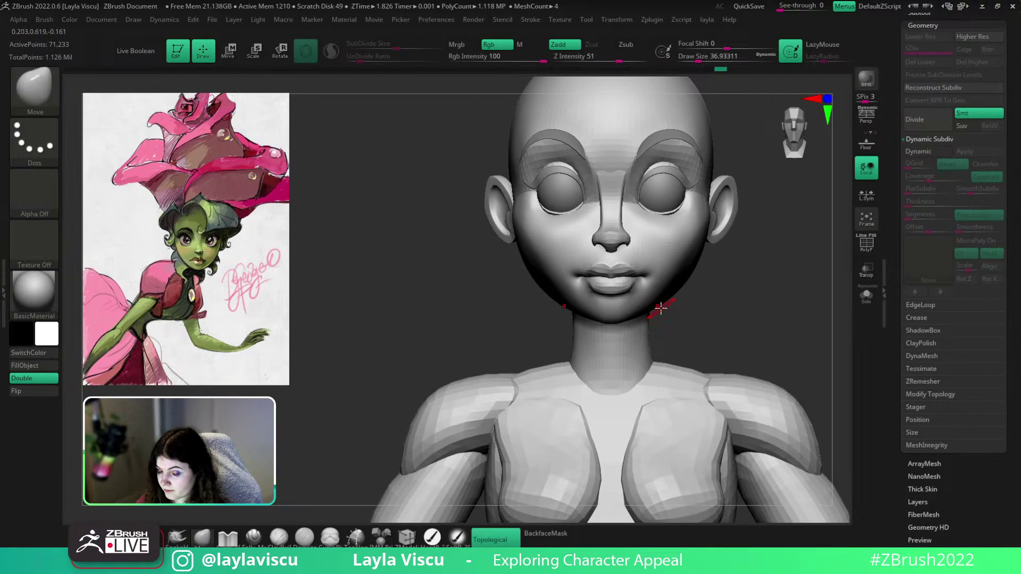
Turn on Dynamic Subdiv for the body and view the smoothed character in three-quarter view
{"action": "key", "text": "shift+f"}
{"action": "left_click", "coordinate": [936, 151]}
{"action": "key", "text": "shift+f"}
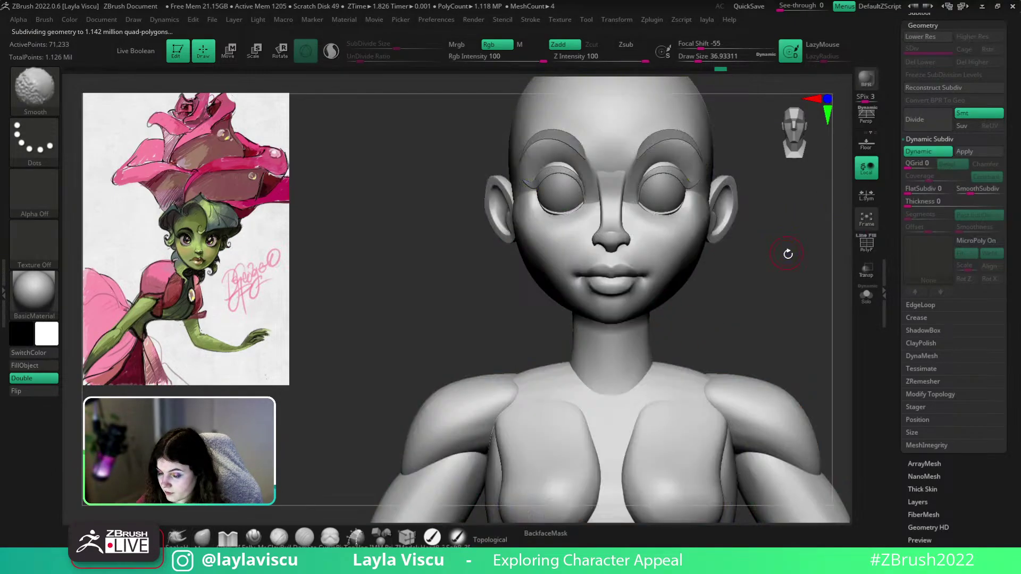
{"action": "right_click_drag", "start_coordinate": [788, 253], "coordinate": [816, 256]}
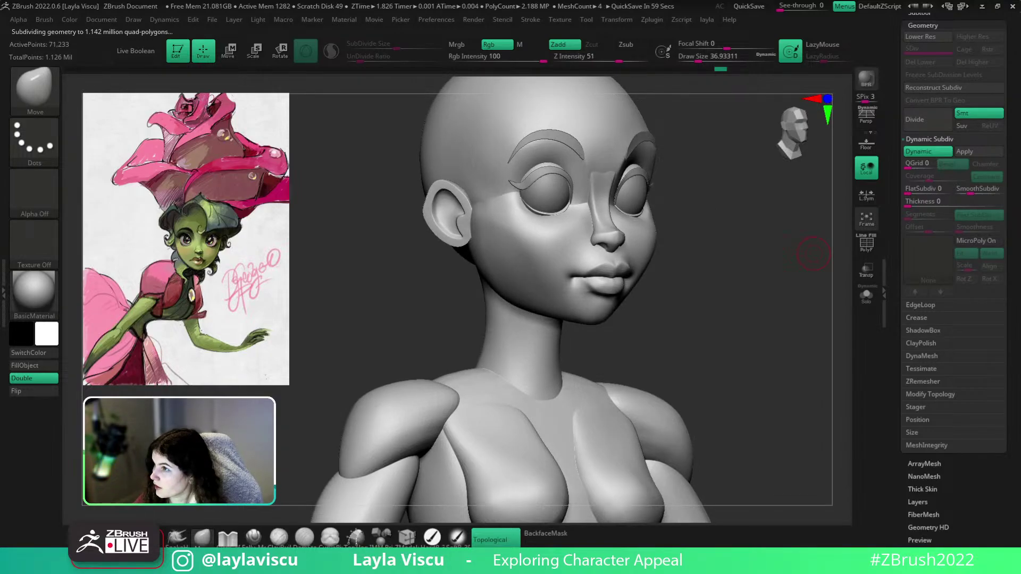
Solo the body subtool and inspect its polygroup wireframe around the eye and ear
{"action": "mouse_move", "coordinate": [829, 233]}
{"action": "right_mouse_down"}
{"action": "mouse_move", "coordinate": [793, 232]}
{"action": "mouse_move", "coordinate": [783, 292]}
{"action": "mouse_move", "coordinate": [735, 287]}
{"action": "mouse_move", "coordinate": [759, 289]}
{"action": "right_mouse_up"}
{"action": "key", "text": "shift+f"}
{"action": "key", "text": "shift+f"}
{"action": "key", "text": "shift+f"}
{"action": "left_click", "coordinate": [866, 296]}
{"action": "right_click_drag", "start_coordinate": [806, 241], "coordinate": [814, 289], "text": "ctrl"}
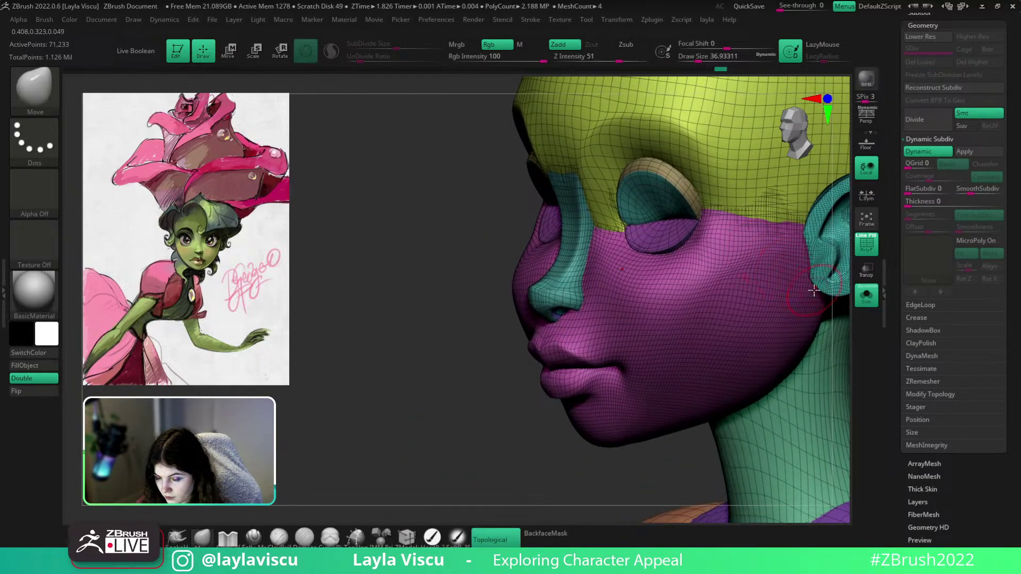
{"action": "key", "text": "shift+f"}
{"action": "mouse_move", "coordinate": [509, 344]}
{"action": "right_mouse_down"}
{"action": "mouse_move", "coordinate": [555, 341]}
{"action": "mouse_move", "coordinate": [534, 340]}
{"action": "right_mouse_up"}
Even out the seam between the outer eye corner and the ear with the Move brush, using draw sizes of about 29 and 44
{"action": "key", "text": "s"}
{"action": "left_click_drag", "start_coordinate": [747, 221], "coordinate": [759, 220]}
{"action": "right_click_drag", "start_coordinate": [725, 196], "coordinate": [713, 221], "text": "ctrl"}
{"action": "left_click_drag", "start_coordinate": [731, 232], "coordinate": [728, 250]}
{"action": "right_click_drag", "start_coordinate": [755, 316], "coordinate": [613, 340], "text": "alt"}
{"action": "key", "text": "s"}
{"action": "left_click_drag", "start_coordinate": [602, 242], "coordinate": [583, 252]}
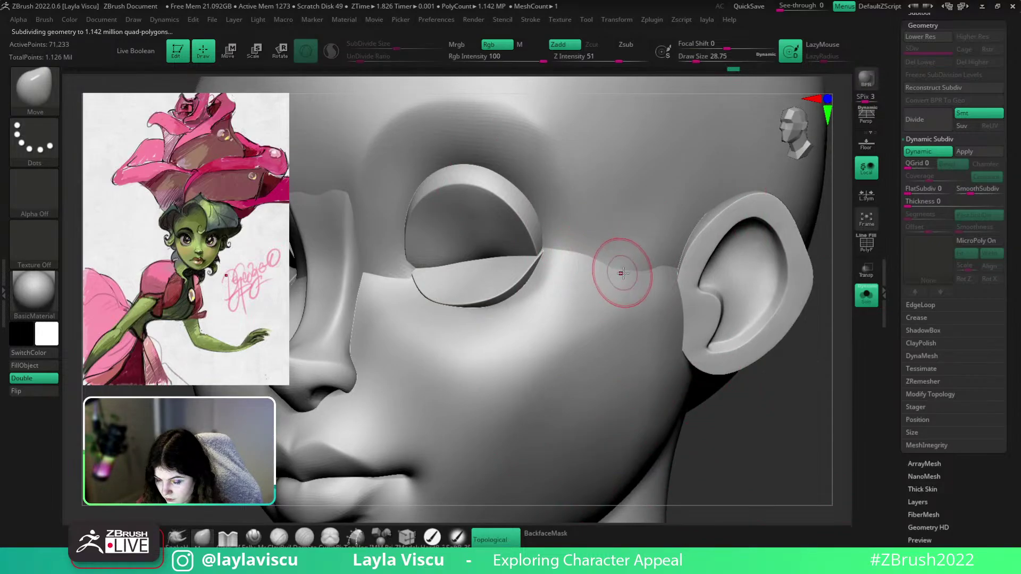
{"action": "key", "text": "bracketright"}
{"action": "left_click_drag", "start_coordinate": [624, 280], "coordinate": [628, 278]}
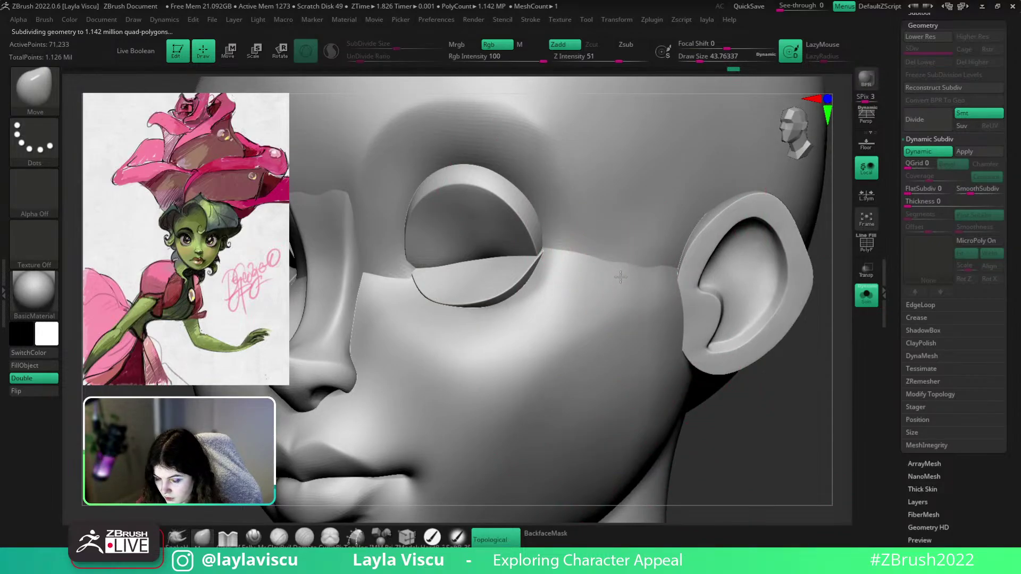
Lower the cheek seam right beside the outer eye corner with the Move brush at a draw size of about 37
{"action": "key", "text": "shift+f"}
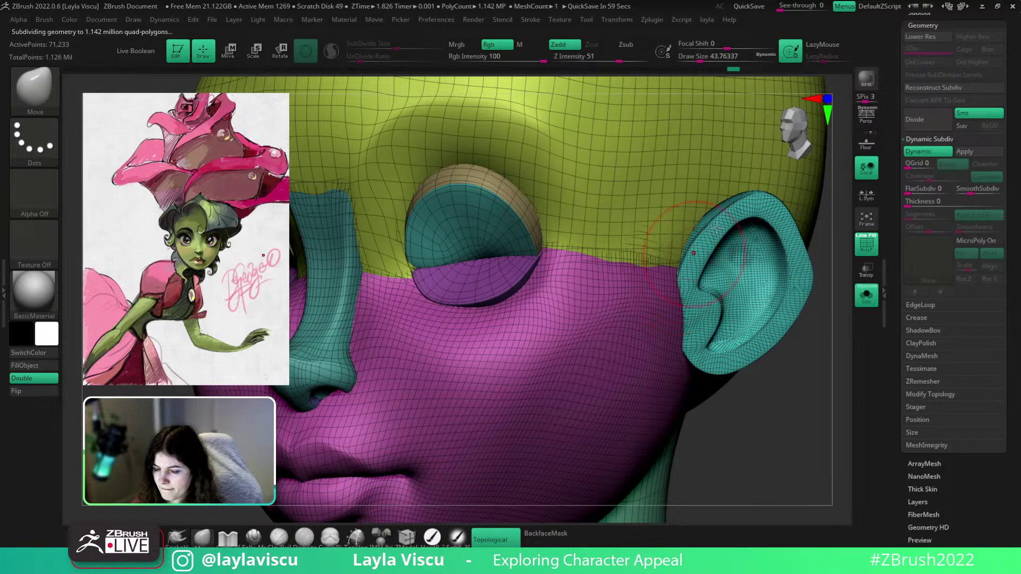
{"action": "key", "text": "shift+f"}
{"action": "key", "text": "shift+f"}
{"action": "key", "text": "f"}
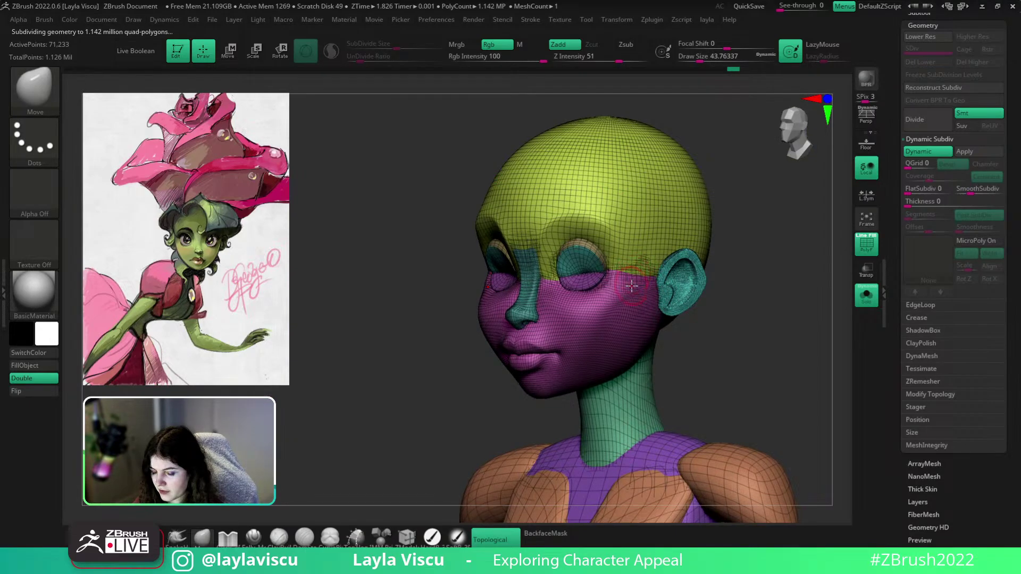
{"action": "scroll", "coordinate": [633, 285], "scroll_direction": "up", "scroll_amount": 10}
{"action": "key", "text": "shift+f"}
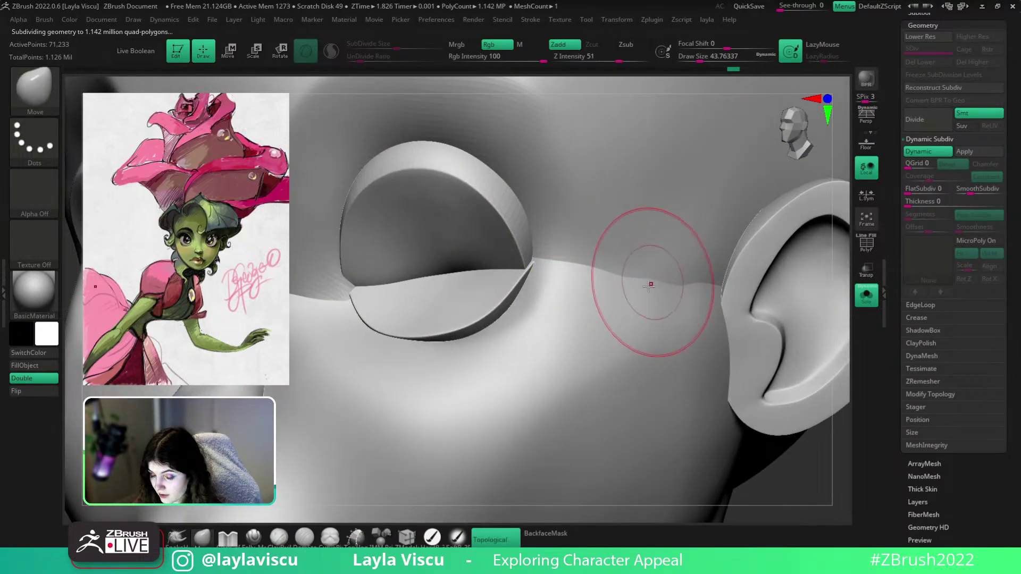
{"action": "key", "text": "bracketleft"}
{"action": "left_click_drag", "start_coordinate": [545, 259], "coordinate": [547, 267]}
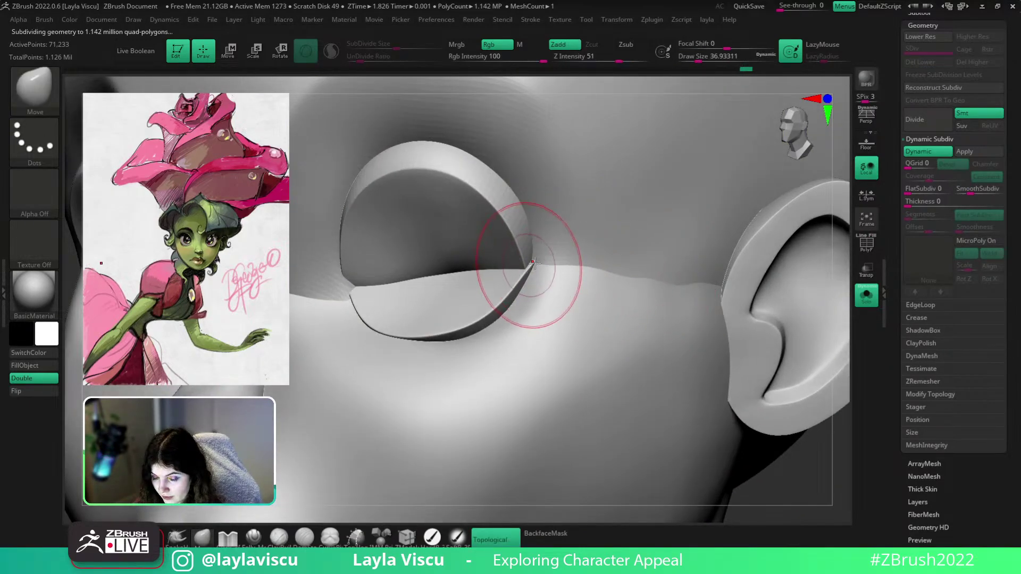
Try to nudge the outer eye corner's edge with the Move brush at a draw size of about 13
{"action": "scroll", "coordinate": [533, 262], "scroll_direction": "up", "scroll_amount": 3}
{"action": "key", "text": "ctrl"}
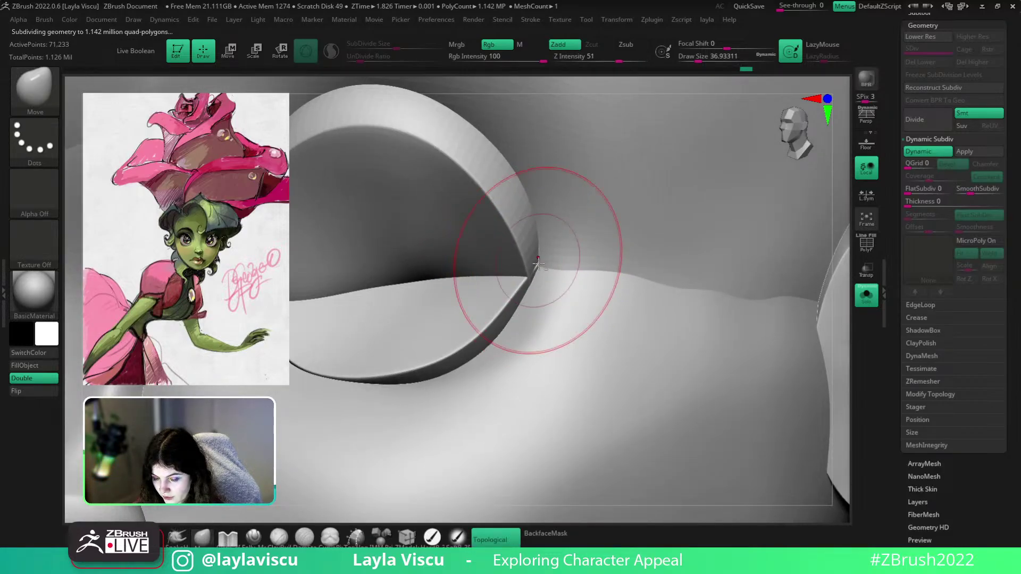
{"action": "key", "text": "ctrl"}
{"action": "right_click_drag", "start_coordinate": [541, 269], "coordinate": [539, 264], "text": "ctrl"}
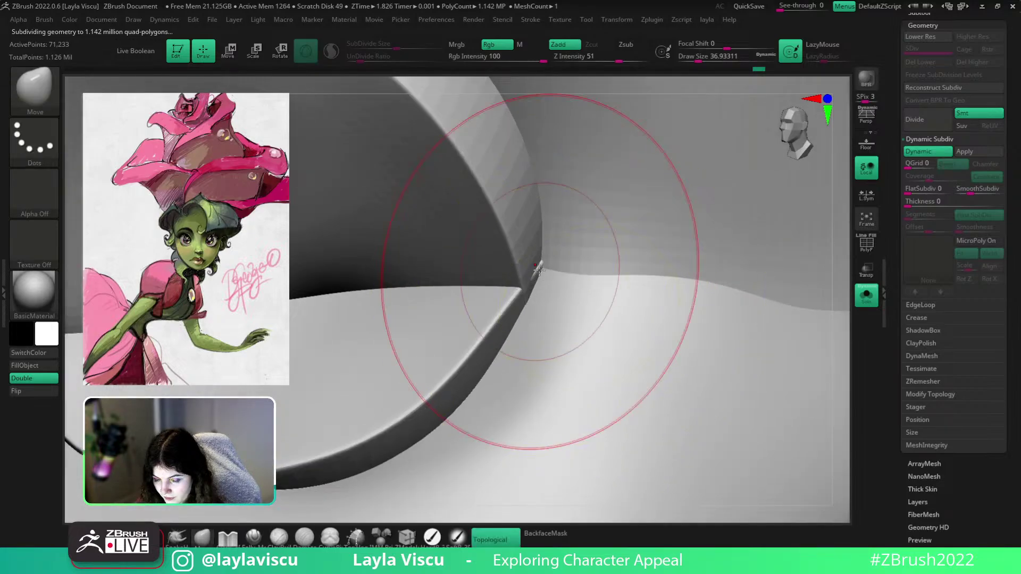
{"action": "key", "text": "s"}
{"action": "mouse_move", "coordinate": [538, 265]}
{"action": "left_mouse_down"}
{"action": "mouse_move", "coordinate": [524, 266]}
{"action": "mouse_move", "coordinate": [542, 264]}
{"action": "left_mouse_up"}
{"action": "key", "text": "shift+f"}
{"action": "key", "text": "s"}
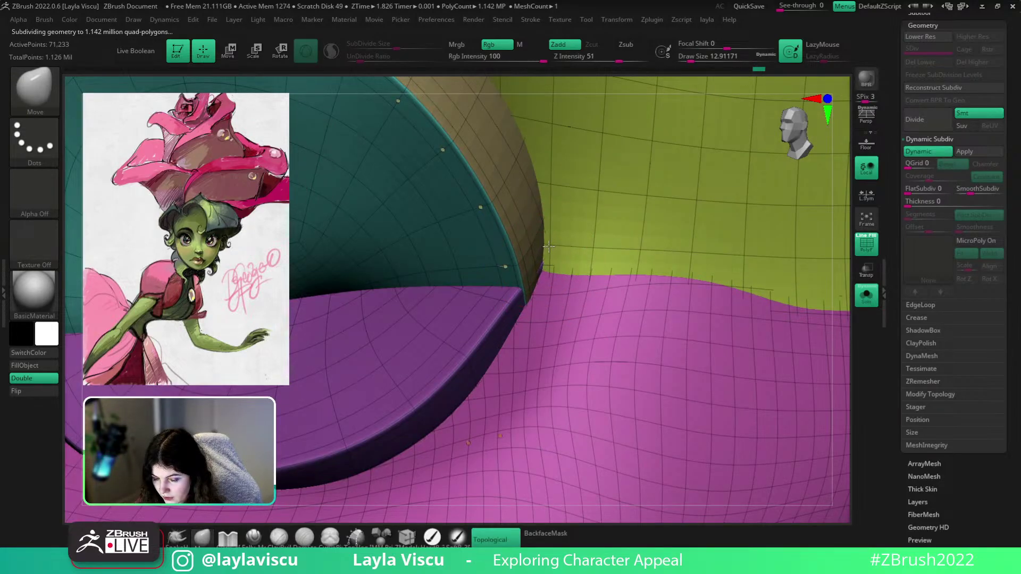
{"action": "left_click_drag", "start_coordinate": [550, 246], "coordinate": [548, 249]}
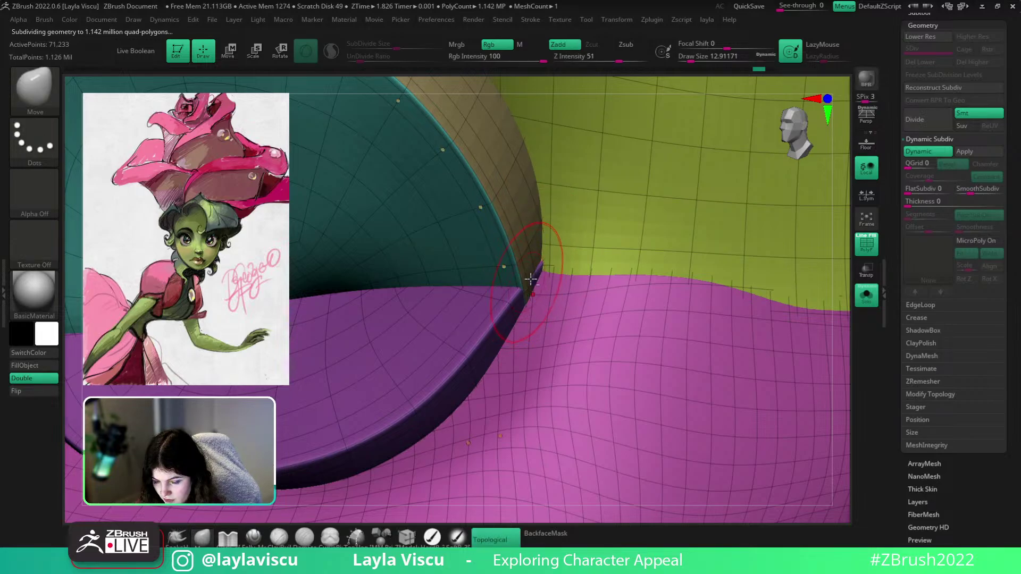
{"action": "key", "text": "ctrl+z"}
Pull the eyelids' outer corner up and outward to the cheek seam with a draw size of about 17
{"action": "key", "text": "s"}
{"action": "mouse_move", "coordinate": [523, 272]}
{"action": "left_mouse_down"}
{"action": "mouse_move", "coordinate": [549, 198]}
{"action": "mouse_move", "coordinate": [529, 219]}
{"action": "left_mouse_up"}
{"action": "key", "text": "s"}
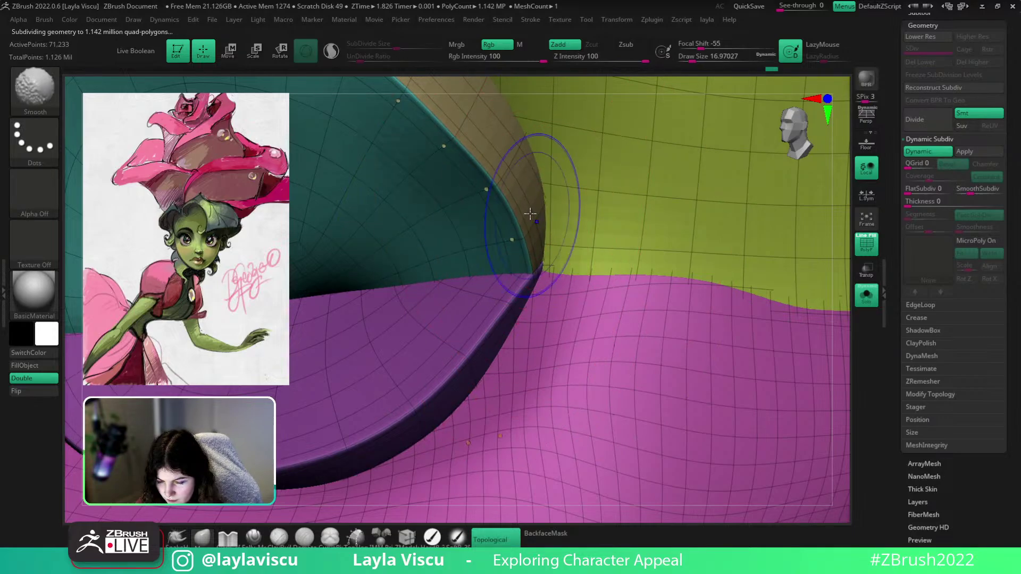
Even out the upper eyelid's outer edge and the cheek seam toward the ear with the Move brush at a draw size of about 25
{"action": "key", "text": "shift+f"}
{"action": "right_click_drag", "start_coordinate": [466, 221], "coordinate": [522, 193], "text": "ctrl"}
{"action": "key", "text": "]"}
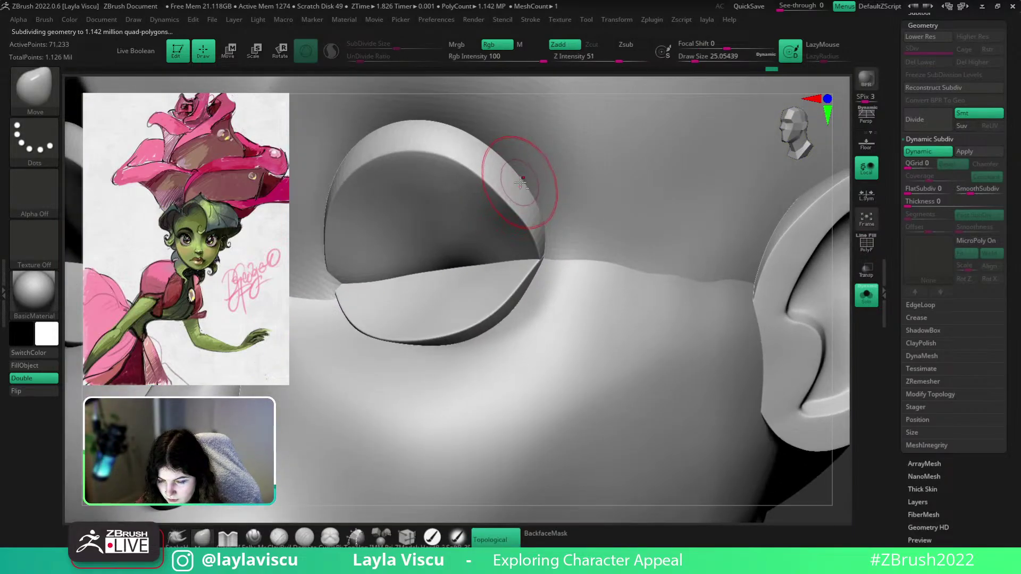
{"action": "left_click_drag", "start_coordinate": [520, 188], "coordinate": [527, 182]}
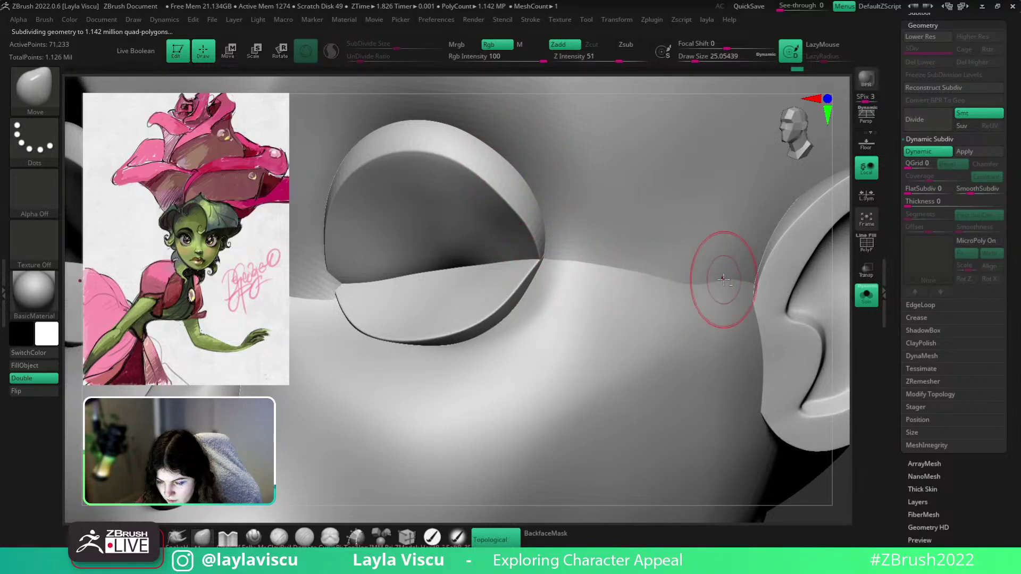
{"action": "left_click_drag", "start_coordinate": [669, 285], "coordinate": [670, 288]}
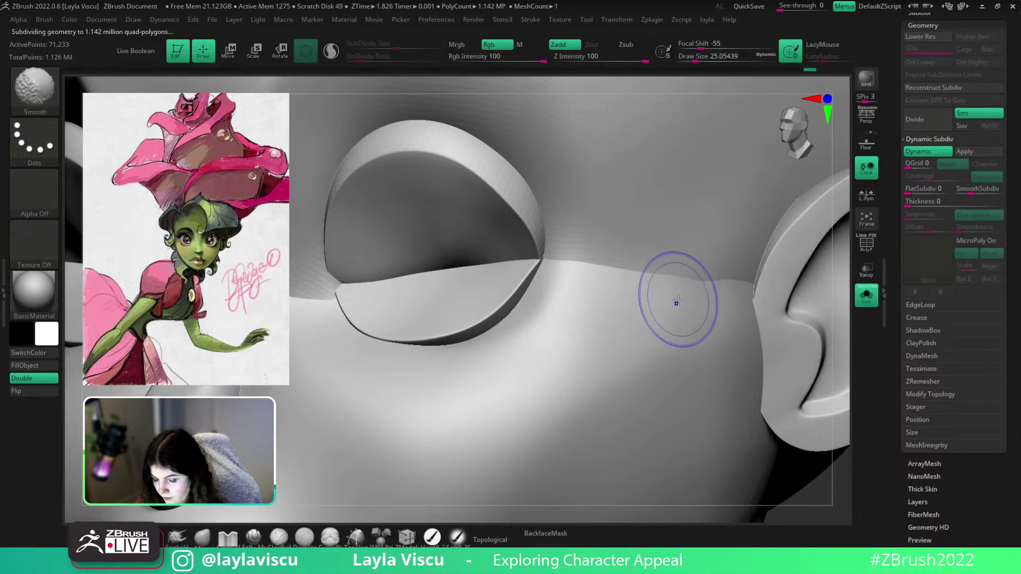
{"action": "key", "text": "shift+f"}
{"action": "right_click_drag", "start_coordinate": [646, 274], "coordinate": [646, 212], "text": "ctrl"}
Try to nudge the cheek seam at the inner eye corner with the Move brush at a draw size of about 44
{"action": "mouse_move", "coordinate": [801, 420]}
{"action": "left_mouse_down"}
{"action": "mouse_move", "coordinate": [563, 424]}
{"action": "mouse_move", "coordinate": [756, 413]}
{"action": "left_mouse_up"}
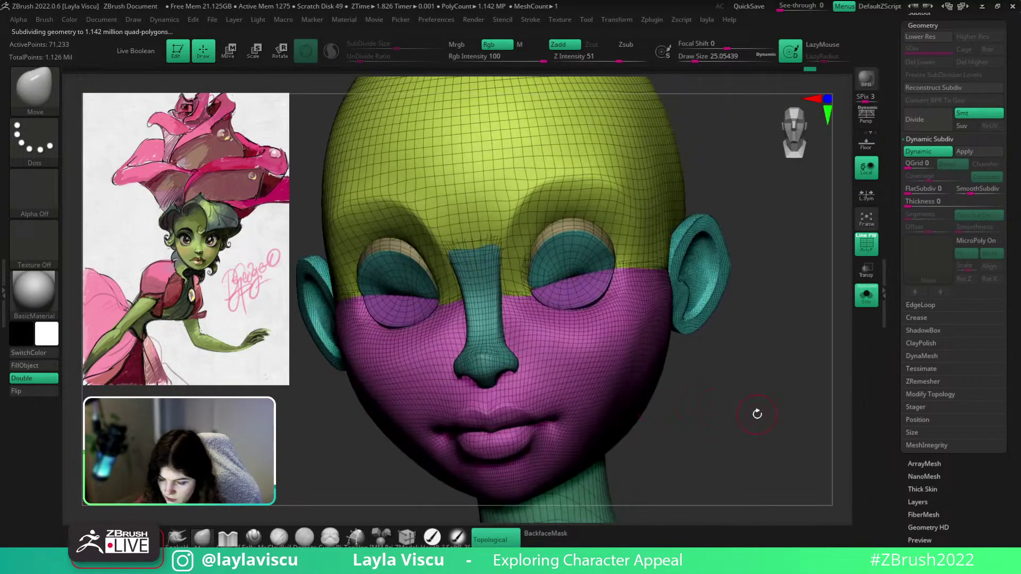
{"action": "key", "text": "shift+f"}
{"action": "key", "text": "shift+f"}
{"action": "right_click_drag", "start_coordinate": [478, 261], "coordinate": [490, 330], "text": "ctrl"}
{"action": "key", "text": "s"}
{"action": "left_click_drag", "start_coordinate": [574, 350], "coordinate": [579, 349]}
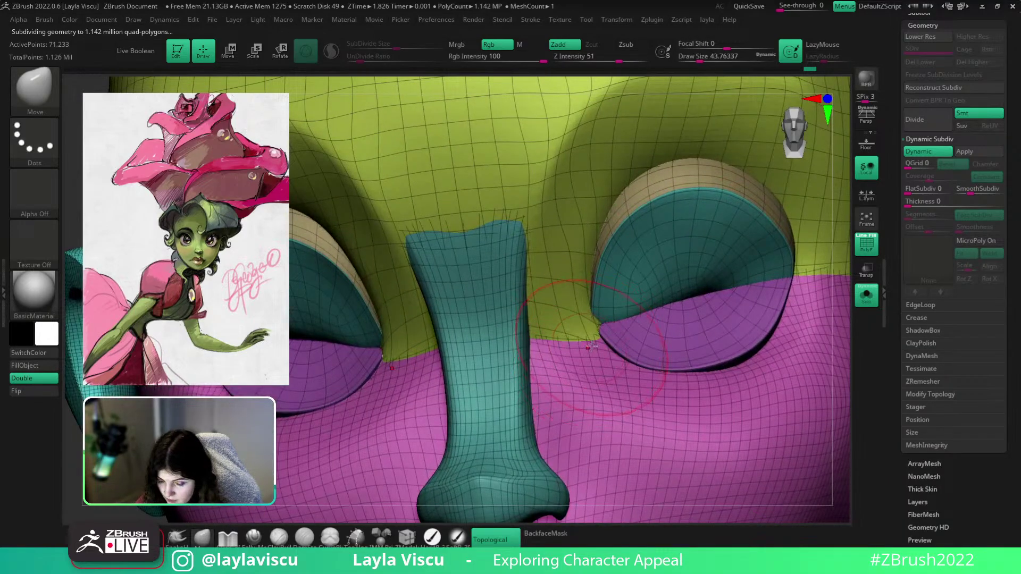
{"action": "right_click_drag", "start_coordinate": [593, 319], "coordinate": [592, 351], "text": "ctrl"}
{"action": "left_click_drag", "start_coordinate": [600, 335], "coordinate": [603, 328]}
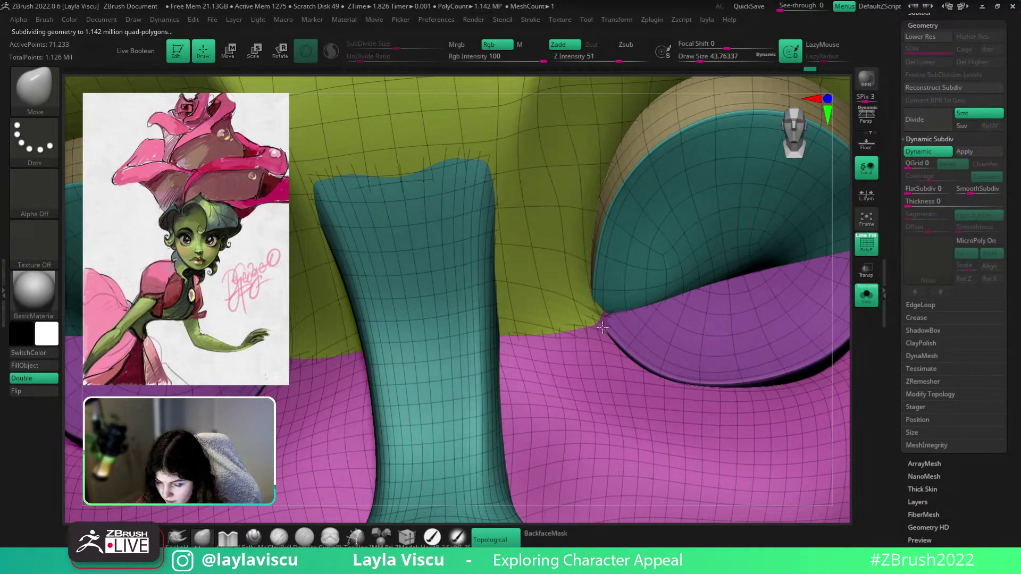
{"action": "key", "text": "ctrl+z"}
Isolate the lower-face polygroup to inspect its eye sockets, and restore the whole head's visibility
{"action": "left_click", "coordinate": [556, 359], "text": "ctrl+shift"}
{"action": "mouse_move", "coordinate": [532, 351]}
{"action": "right_mouse_down", "text": "ctrl"}
{"action": "mouse_move", "coordinate": [437, 278]}
{"action": "mouse_move", "coordinate": [319, 292]}
{"action": "right_mouse_up", "text": "ctrl"}
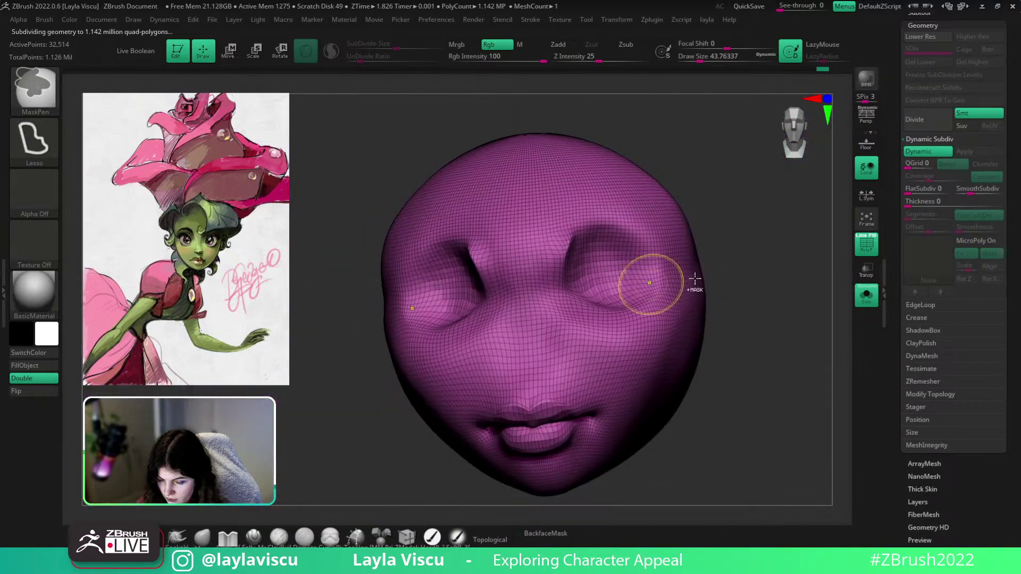
{"action": "left_click", "coordinate": [745, 282], "text": "ctrl+shift"}
{"action": "left_click", "coordinate": [525, 201], "text": "ctrl+shift"}
{"action": "left_click", "coordinate": [765, 223], "text": "ctrl+shift"}
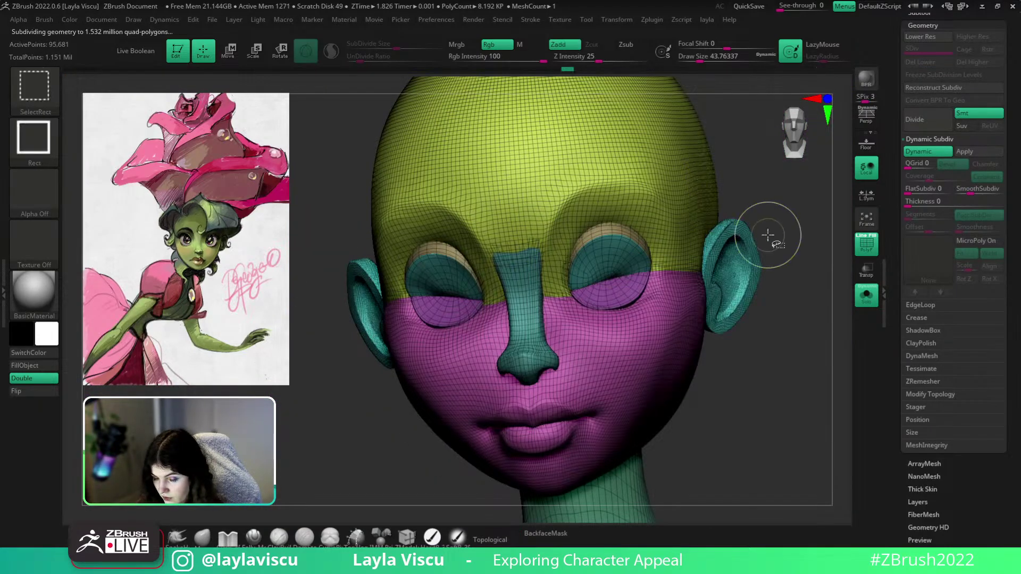
Pull the seam beside the nose in to the inner eye corner with the Move brush at a draw size of about 12
{"action": "key", "text": "shift+f"}
{"action": "right_click_drag", "start_coordinate": [618, 259], "coordinate": [577, 275], "text": "ctrl"}
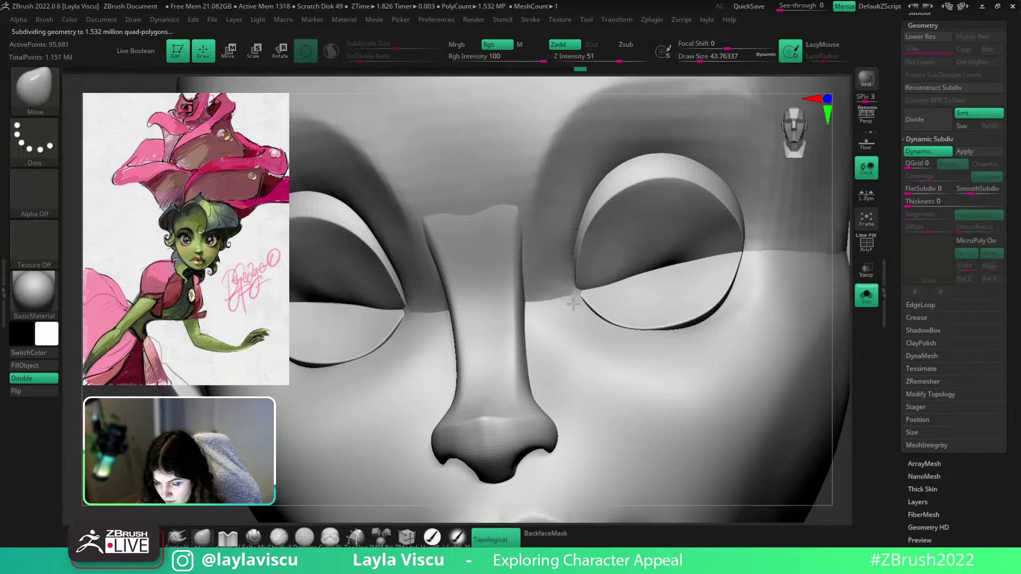
{"action": "right_click_drag", "start_coordinate": [572, 303], "coordinate": [620, 343], "text": "ctrl"}
{"action": "key", "text": "shift+f"}
{"action": "key", "text": "s"}
{"action": "left_click_drag", "start_coordinate": [575, 290], "coordinate": [566, 288]}
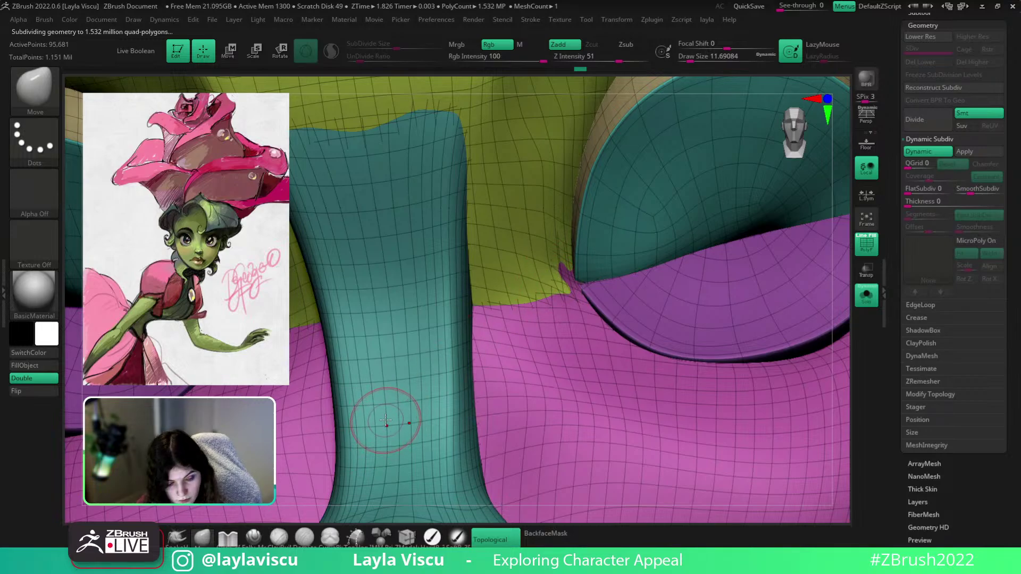
Tighten the seam at the inner eye corner with the Pinch brush at a draw size of about 12
{"action": "key", "text": "b"}
{"action": "key", "text": "p"}
{"action": "key", "text": "i"}
{"action": "key", "text": "shift+f"}
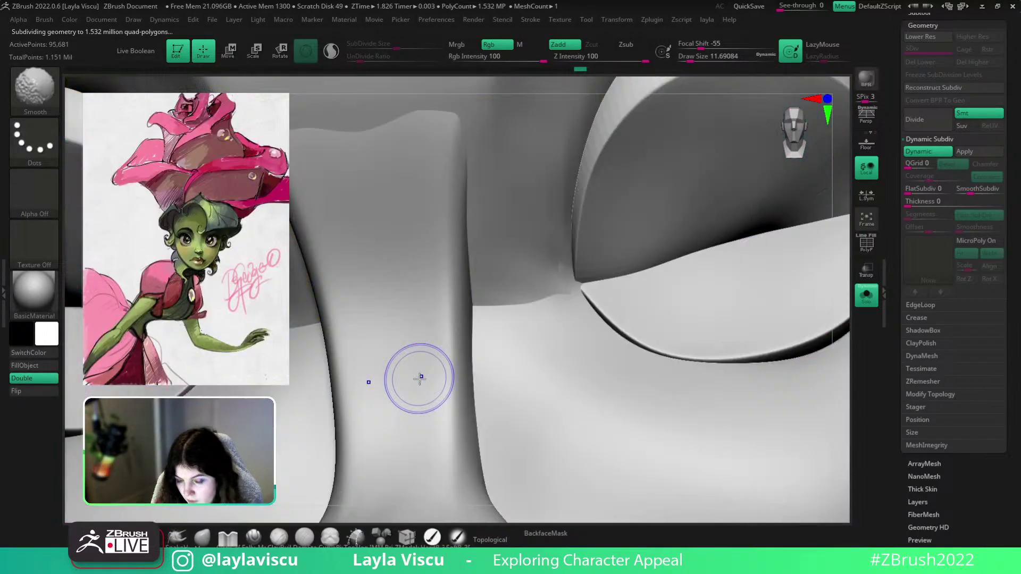
{"action": "key", "text": "shift+f"}
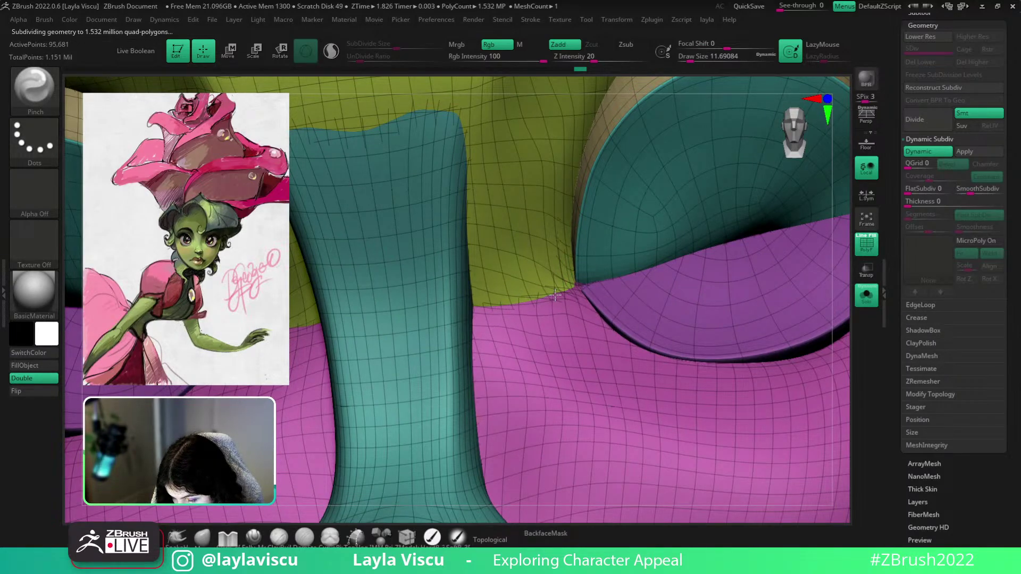
{"action": "key", "text": "shift+f"}
{"action": "mouse_move", "coordinate": [601, 330]}
{"action": "right_mouse_down", "text": "ctrl"}
{"action": "mouse_move", "coordinate": [590, 228]}
{"action": "mouse_move", "coordinate": [619, 439]}
{"action": "right_mouse_up", "text": "ctrl"}
{"action": "key", "text": "shift+f"}
{"action": "right_click_drag", "start_coordinate": [588, 229], "coordinate": [558, 201], "text": "ctrl"}
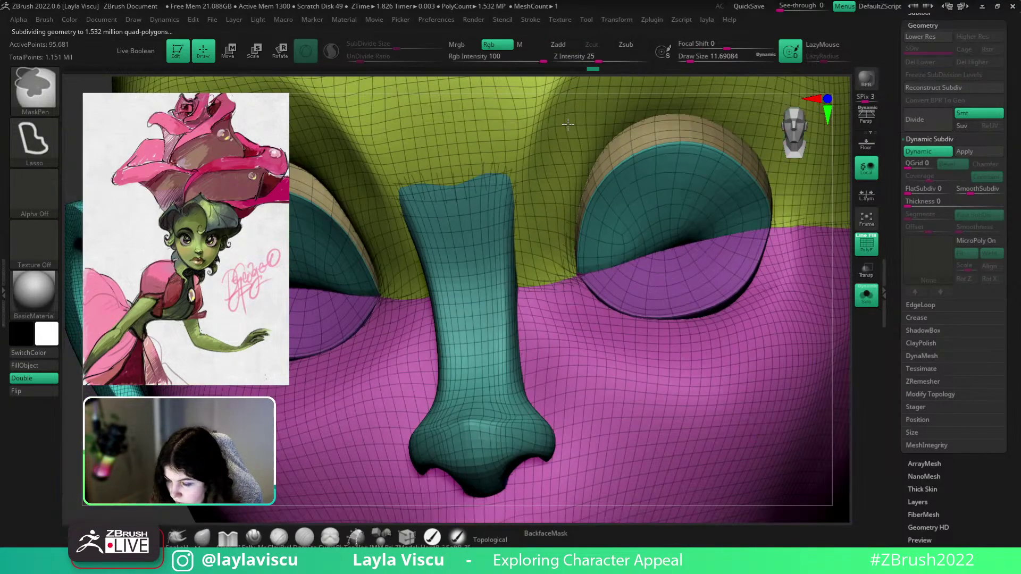
Turn off the dynamic subdivision preview and sculpt along the brow ridge with the Folly_Mech Cut brush at a draw size of about 65
{"action": "key", "text": "shift+d"}
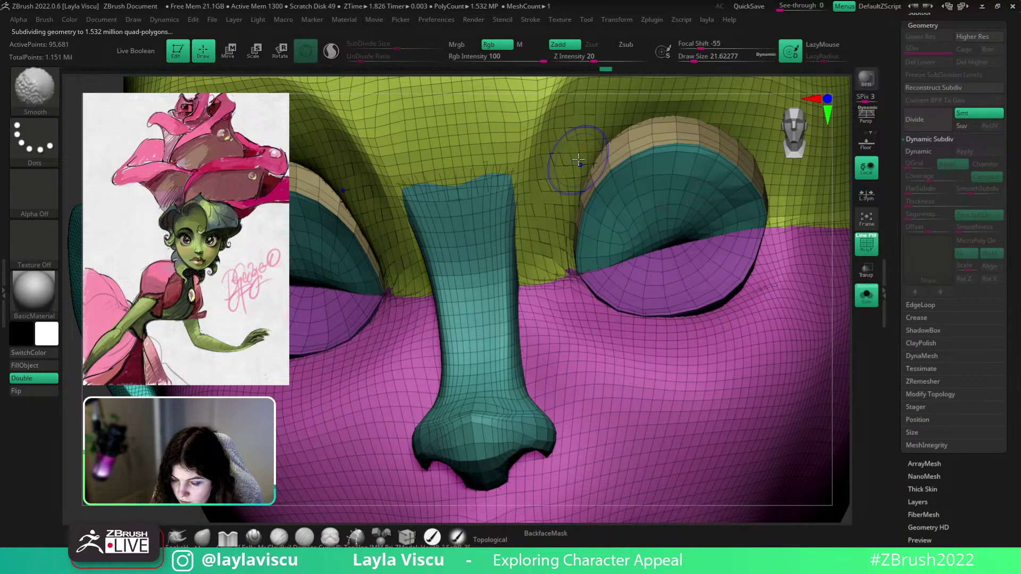
{"action": "key", "text": "shift+f"}
{"action": "right_click_drag", "start_coordinate": [571, 176], "coordinate": [500, 99], "text": "ctrl"}
{"action": "mouse_move", "coordinate": [500, 99]}
{"action": "right_mouse_down", "text": "shift"}
{"action": "mouse_move", "coordinate": [720, 269]}
{"action": "mouse_move", "coordinate": [631, 289]}
{"action": "right_mouse_up", "text": "shift"}
{"action": "key", "text": "bracketright"}
{"action": "key", "text": "bracketright"}
{"action": "key", "text": "bracketright"}
{"action": "key", "text": "bracketright"}
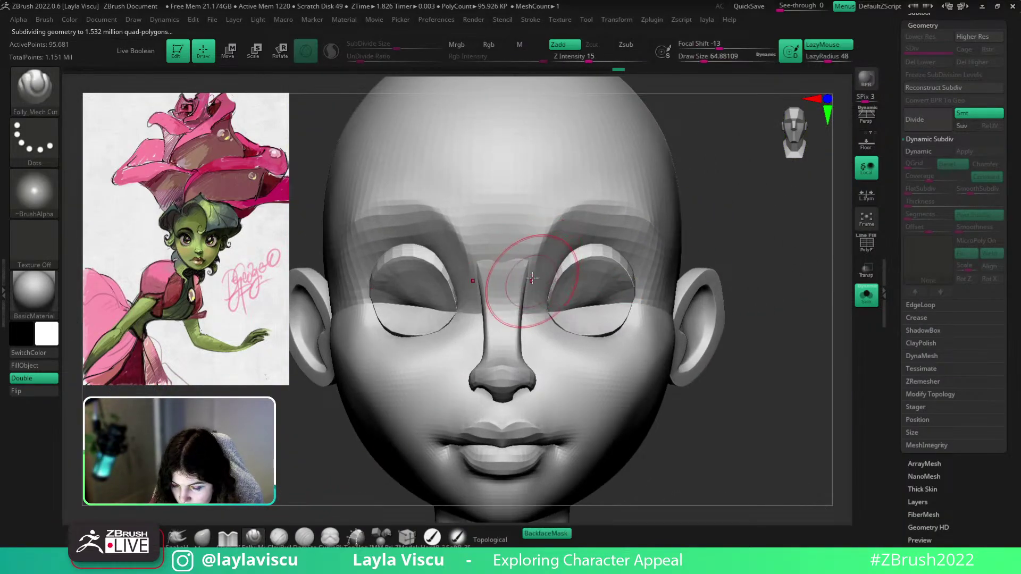
{"action": "mouse_move", "coordinate": [532, 277]}
{"action": "left_mouse_down"}
{"action": "mouse_move", "coordinate": [584, 186]}
{"action": "mouse_move", "coordinate": [588, 194]}
{"action": "left_mouse_up"}
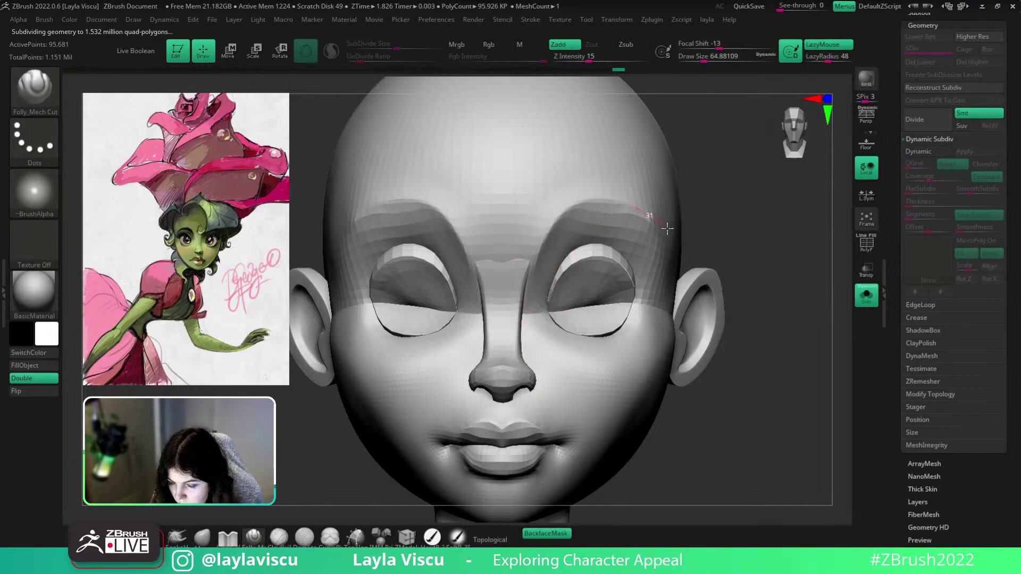
Combine the skull and nose into one polygroup and show all parts of the head again
{"action": "key", "text": "shift+f"}
{"action": "right_click_drag", "start_coordinate": [774, 341], "coordinate": [755, 277], "text": "ctrl"}
{"action": "left_click", "coordinate": [530, 266], "text": "ctrl+shift"}
{"action": "left_click", "coordinate": [544, 247], "text": "ctrl+shift"}
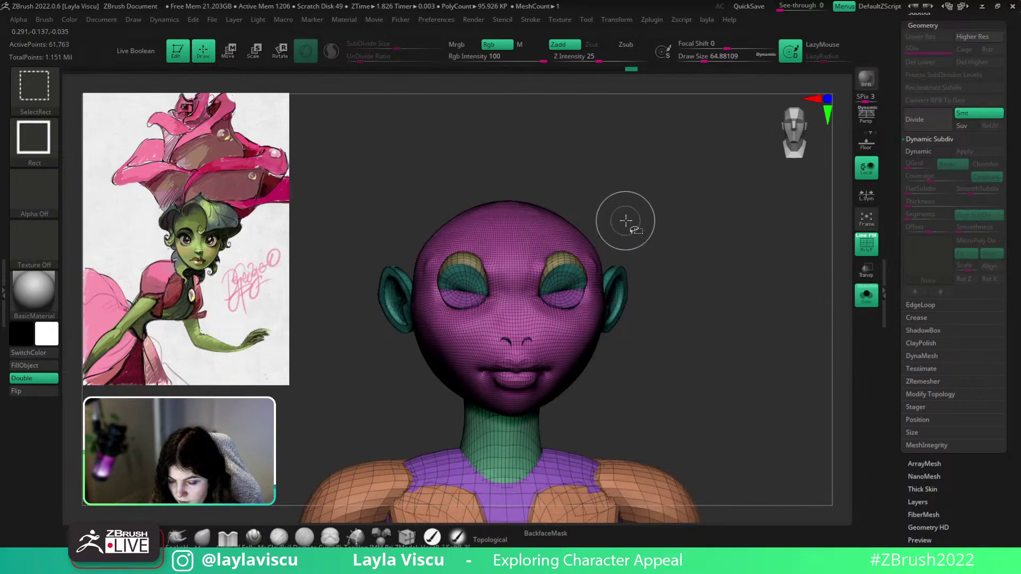
{"action": "left_click_drag", "start_coordinate": [624, 220], "coordinate": [651, 242], "text": "ctrl+shift"}
{"action": "key", "text": "ctrl+w"}
{"action": "left_click", "coordinate": [706, 240], "text": "ctrl+shift"}
Adjust the cheek surface below the eye and its outer corner with the Move brush at a draw size of about 56
{"action": "mouse_move", "coordinate": [645, 322]}
{"action": "left_mouse_down"}
{"action": "mouse_move", "coordinate": [709, 355]}
{"action": "mouse_move", "coordinate": [702, 271]}
{"action": "mouse_move", "coordinate": [705, 320]}
{"action": "mouse_move", "coordinate": [745, 392]}
{"action": "mouse_move", "coordinate": [734, 319]}
{"action": "mouse_move", "coordinate": [711, 335]}
{"action": "mouse_move", "coordinate": [735, 304]}
{"action": "left_mouse_up"}
{"action": "right_click_drag", "start_coordinate": [736, 304], "coordinate": [738, 367], "text": "ctrl"}
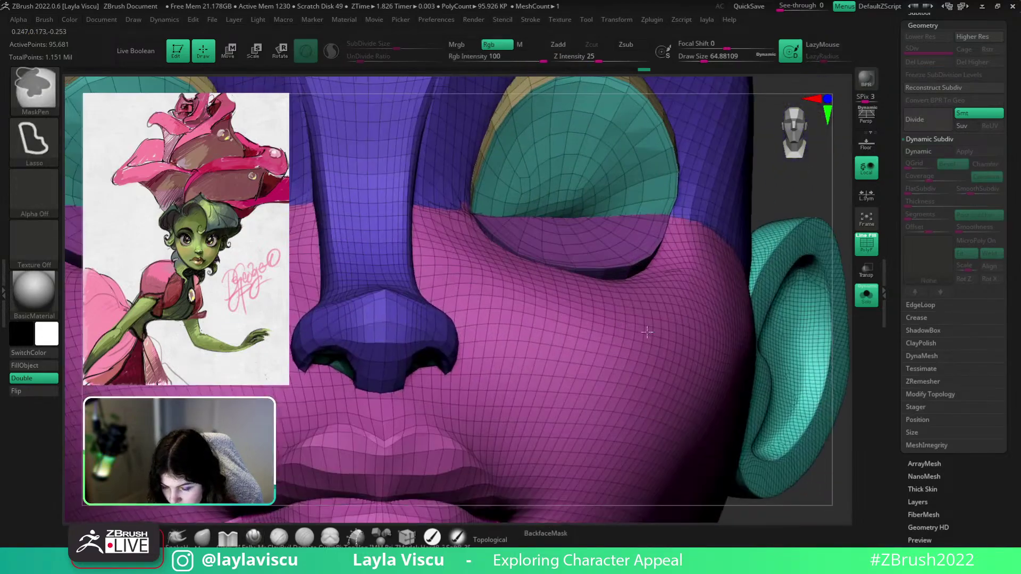
{"action": "key", "text": "b"}
{"action": "key", "text": "m"}
{"action": "key", "text": "v"}
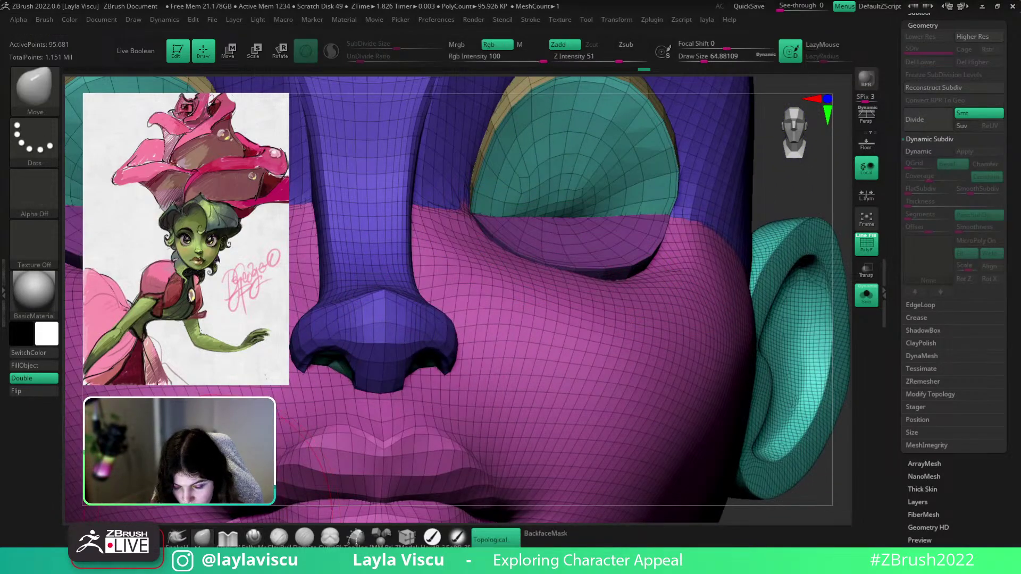
{"action": "mouse_move", "coordinate": [814, 250]}
{"action": "right_mouse_down", "text": "ctrl"}
{"action": "mouse_move", "coordinate": [822, 201]}
{"action": "mouse_move", "coordinate": [770, 202]}
{"action": "right_mouse_up", "text": "ctrl"}
{"action": "key", "text": "s"}
{"action": "left_click_drag", "start_coordinate": [570, 261], "coordinate": [563, 263]}
{"action": "key", "text": "s"}
{"action": "left_click_drag", "start_coordinate": [649, 264], "coordinate": [645, 266]}
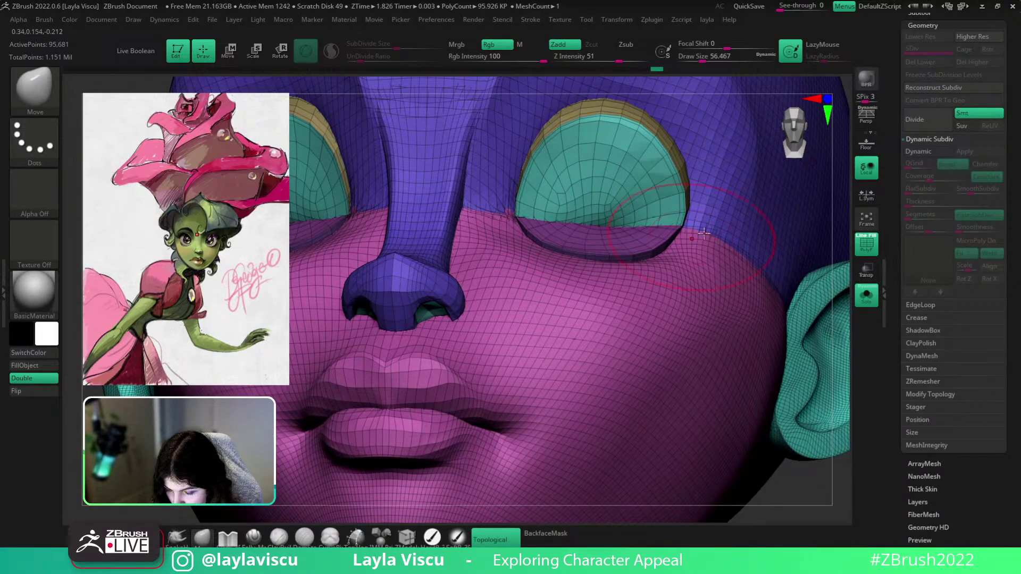
Nudge the overlapping cheek geometry at the inner eye corner with the Move brush at a draw size of about 10.5
{"action": "right_click_drag", "start_coordinate": [846, 228], "coordinate": [843, 254]}
{"action": "right_click_drag", "start_coordinate": [492, 205], "coordinate": [545, 245], "text": "ctrl"}
{"action": "key", "text": "s"}
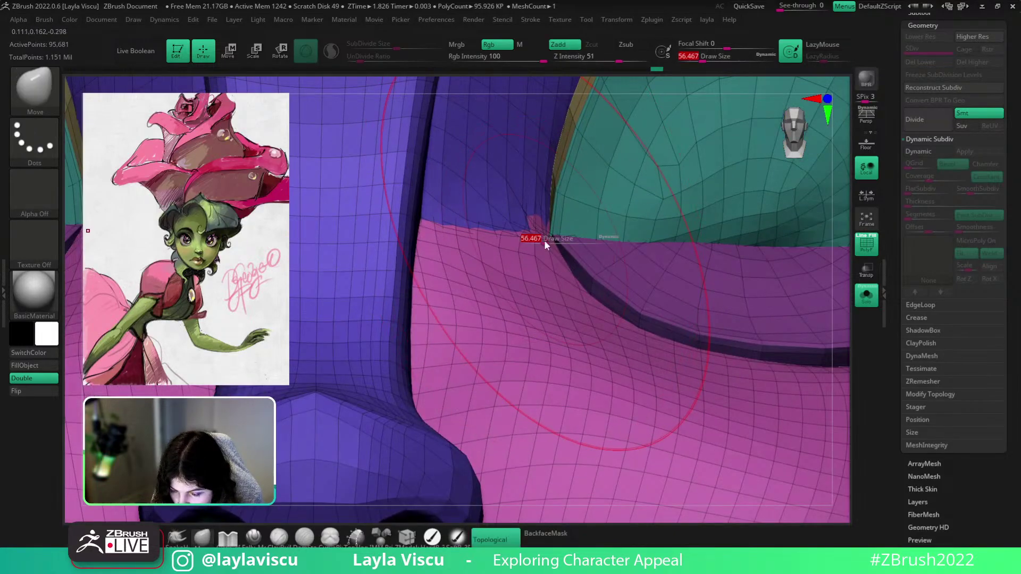
{"action": "left_click_drag", "start_coordinate": [545, 245], "coordinate": [536, 240]}
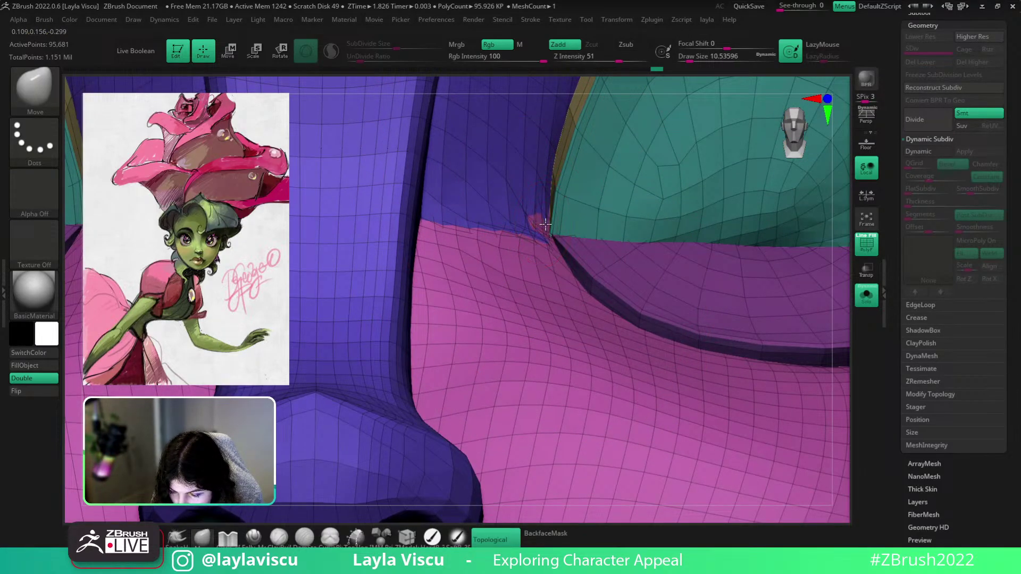
{"action": "right_click_drag", "start_coordinate": [557, 226], "coordinate": [537, 160], "text": "ctrl"}
Check the face from several angles, including with the eyes and brows shown and the dynamic subdivision preview on
{"action": "key", "text": "shift+f"}
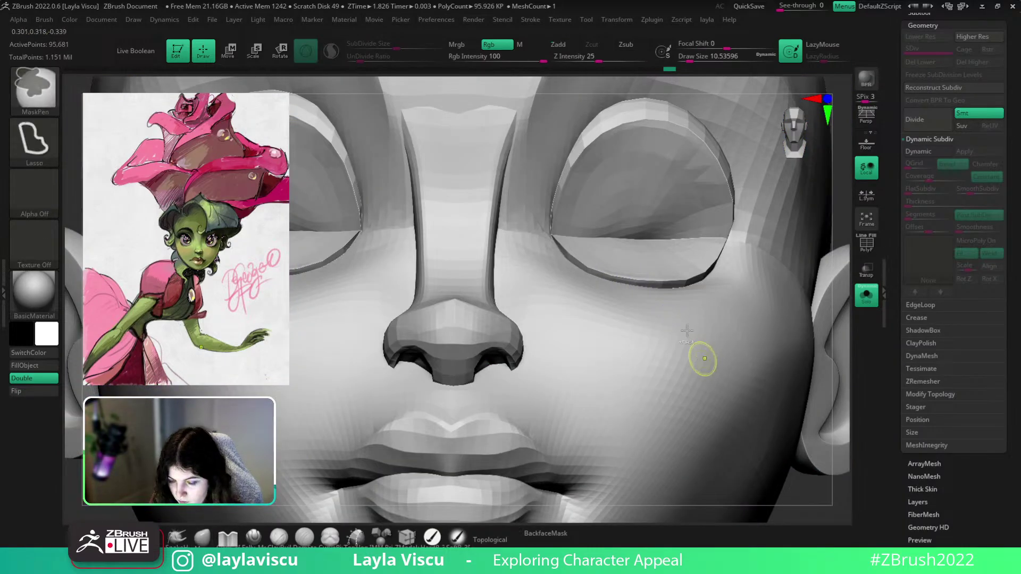
{"action": "right_click_drag", "start_coordinate": [686, 333], "coordinate": [776, 308], "text": "ctrl"}
{"action": "mouse_move", "coordinate": [794, 390]}
{"action": "right_mouse_down", "text": "ctrl"}
{"action": "mouse_move", "coordinate": [743, 335]}
{"action": "mouse_move", "coordinate": [611, 246]}
{"action": "mouse_move", "coordinate": [674, 264]}
{"action": "mouse_move", "coordinate": [645, 262]}
{"action": "mouse_move", "coordinate": [715, 295]}
{"action": "right_mouse_up", "text": "ctrl"}
{"action": "key", "text": "shift+f"}
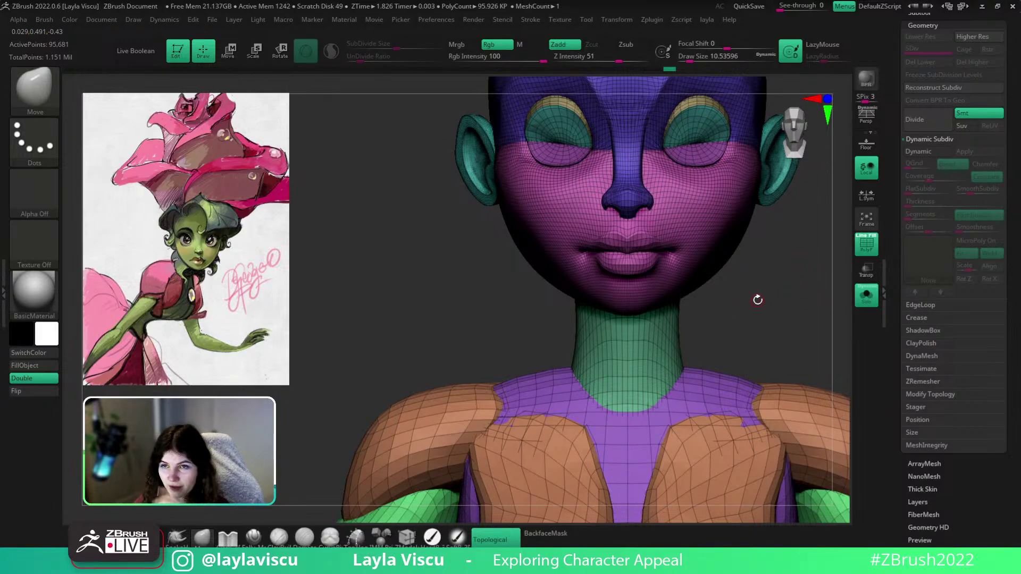
{"action": "right_click_drag", "start_coordinate": [753, 279], "coordinate": [841, 287]}
{"action": "key", "text": "shift+f"}
{"action": "left_click", "coordinate": [866, 295]}
{"action": "left_click", "coordinate": [942, 152]}
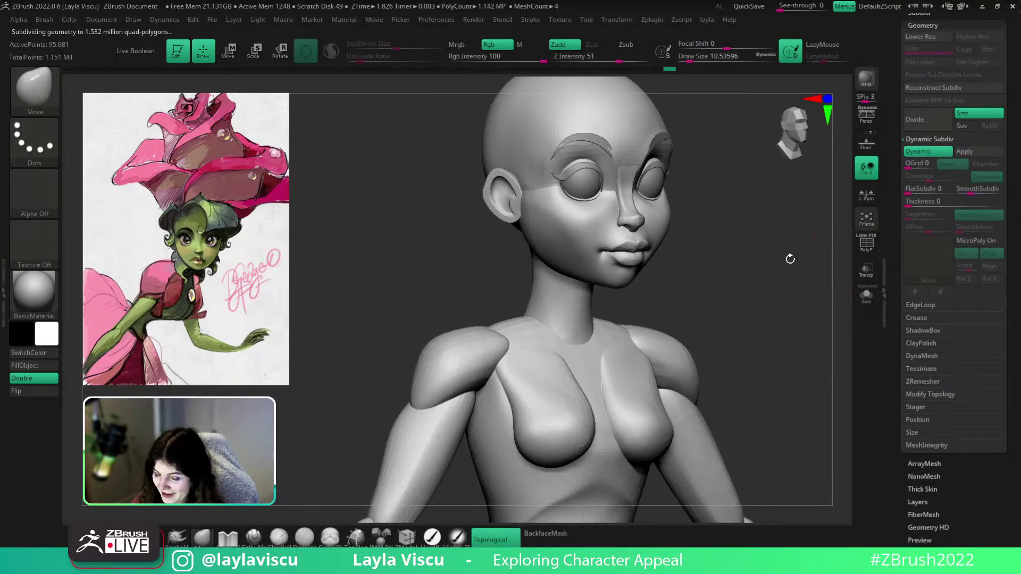
{"action": "mouse_move", "coordinate": [744, 276]}
{"action": "right_mouse_down"}
{"action": "mouse_move", "coordinate": [771, 276]}
{"action": "mouse_move", "coordinate": [753, 274]}
{"action": "right_mouse_up"}
{"action": "right_click_drag", "start_coordinate": [776, 236], "coordinate": [759, 294], "text": "alt"}
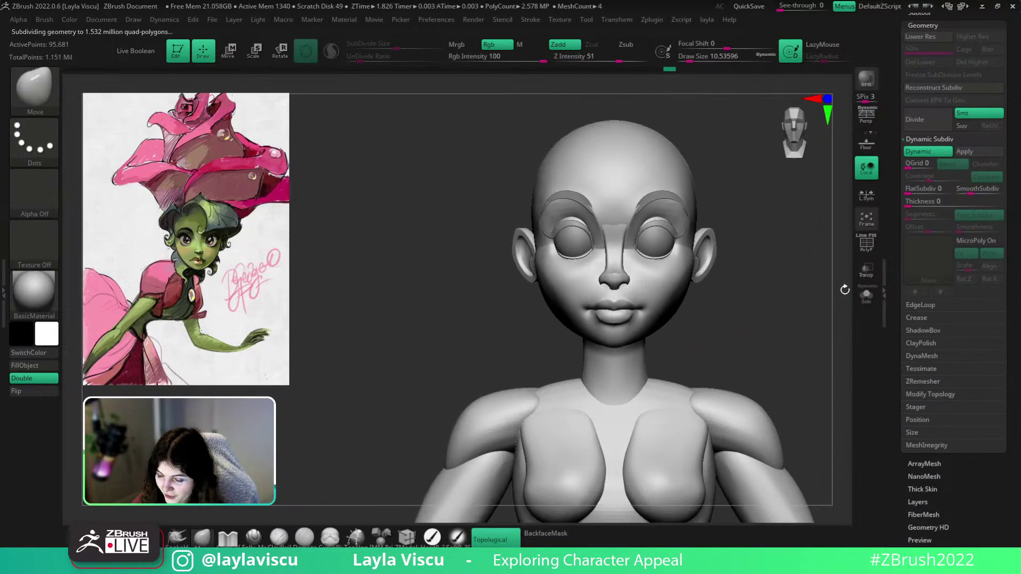
{"action": "left_click", "coordinate": [865, 299]}
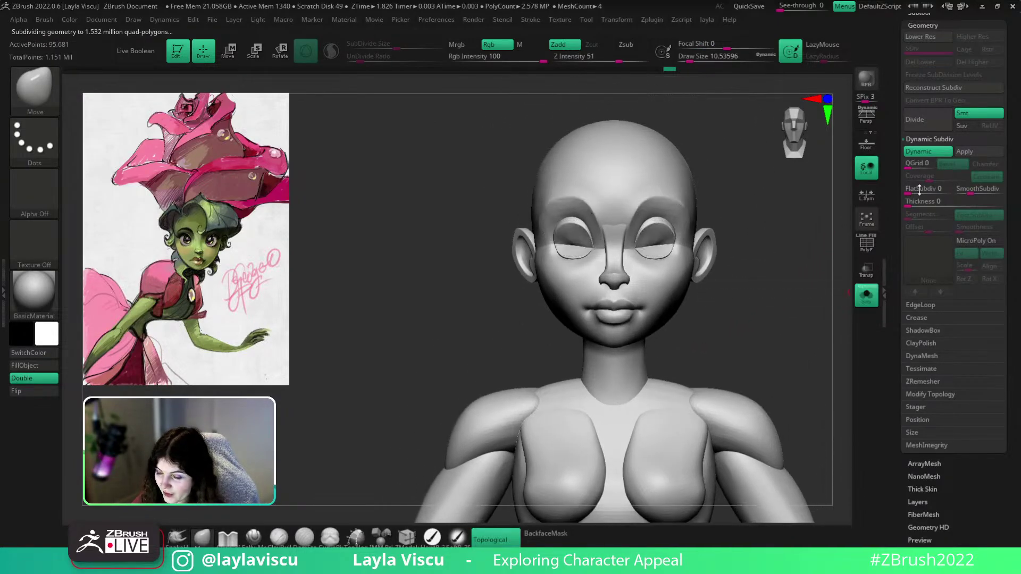
{"action": "left_click", "coordinate": [939, 151]}
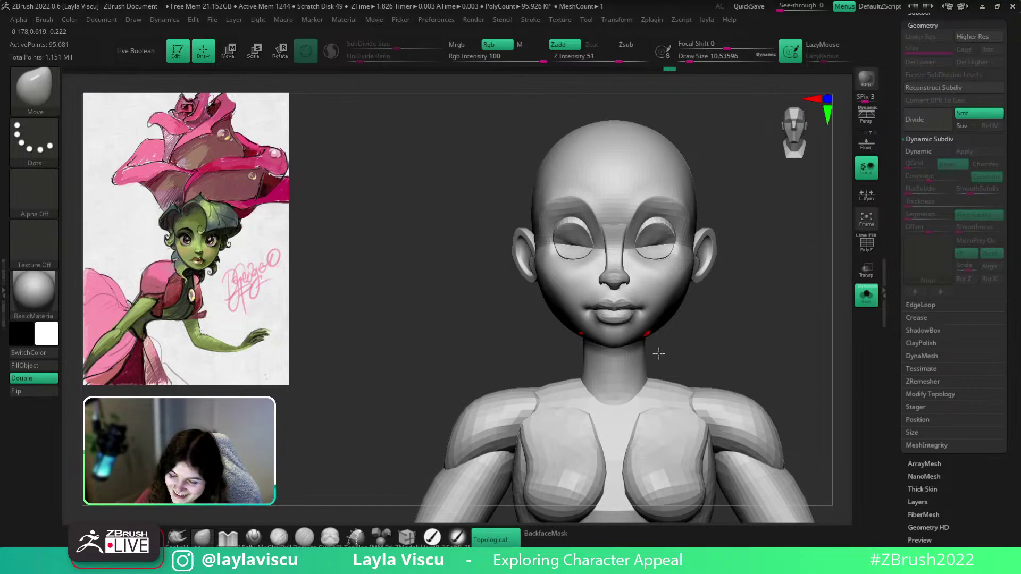
Isolate the skull and nose polygroup and smooth the insides of its eye sockets at a draw size of about 71
{"action": "mouse_move", "coordinate": [797, 345]}
{"action": "left_mouse_down"}
{"action": "mouse_move", "coordinate": [814, 337]}
{"action": "mouse_move", "coordinate": [751, 294]}
{"action": "mouse_move", "coordinate": [771, 346]}
{"action": "mouse_move", "coordinate": [802, 299]}
{"action": "mouse_move", "coordinate": [736, 319]}
{"action": "mouse_move", "coordinate": [729, 358]}
{"action": "mouse_move", "coordinate": [635, 225]}
{"action": "left_mouse_up"}
{"action": "left_click", "coordinate": [636, 225], "text": "alt"}
{"action": "left_click_drag", "start_coordinate": [744, 399], "coordinate": [632, 438], "text": "alt"}
{"action": "key", "text": "s"}
{"action": "left_click_drag", "start_coordinate": [534, 221], "coordinate": [559, 227]}
{"action": "left_click_drag", "start_coordinate": [745, 283], "coordinate": [654, 286]}
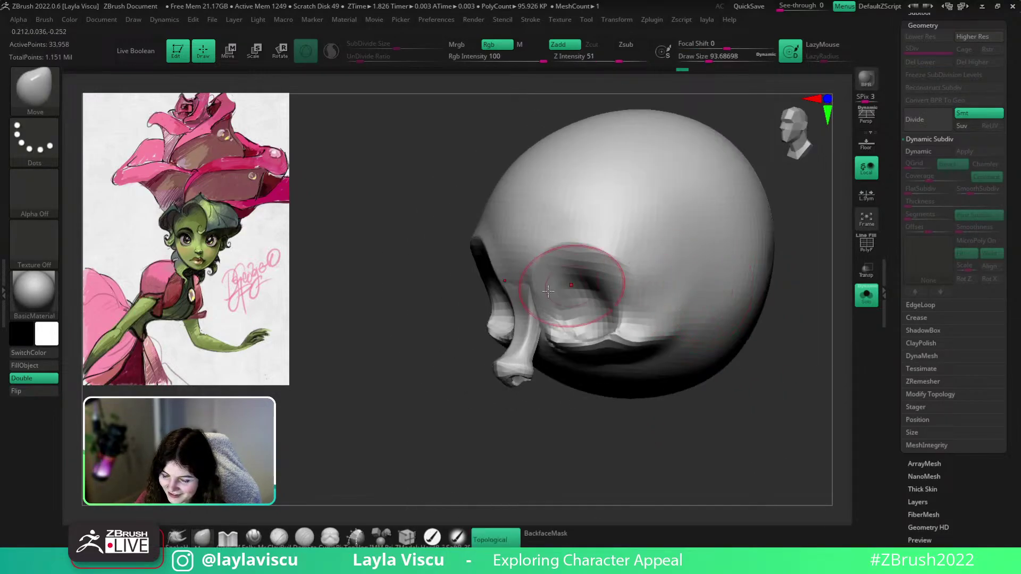
{"action": "key", "text": "s"}
{"action": "mouse_move", "coordinate": [576, 291]}
{"action": "left_mouse_down"}
{"action": "mouse_move", "coordinate": [559, 291]}
{"action": "mouse_move", "coordinate": [589, 337]}
{"action": "left_mouse_up"}
{"action": "left_click_drag", "start_coordinate": [606, 420], "coordinate": [691, 412]}
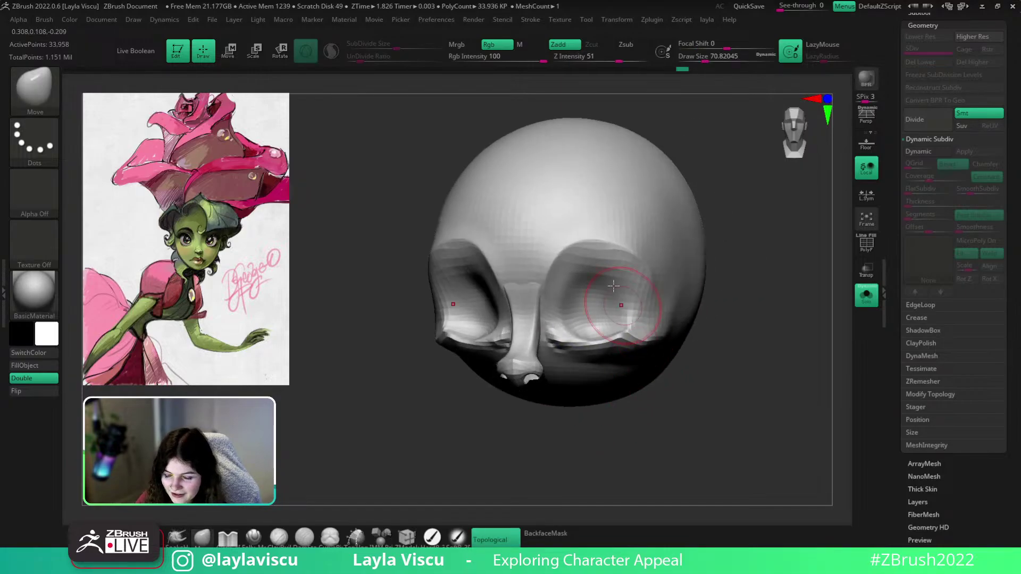
{"action": "mouse_move", "coordinate": [620, 303]}
{"action": "left_mouse_down", "text": "shift"}
{"action": "mouse_move", "coordinate": [609, 265]}
{"action": "mouse_move", "coordinate": [641, 296]}
{"action": "mouse_move", "coordinate": [563, 323]}
{"action": "left_mouse_up", "text": "shift"}
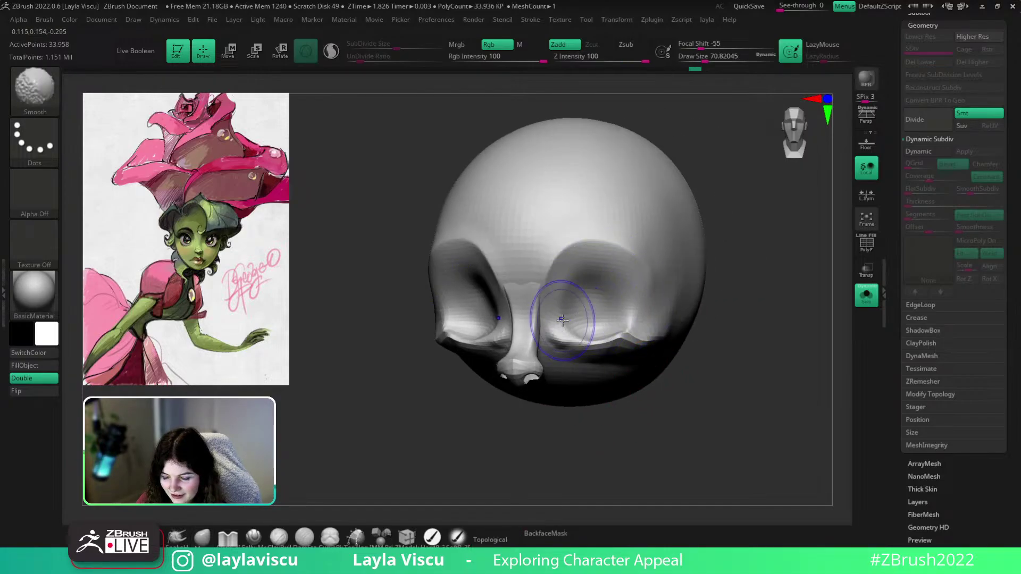
Smooth the sides and underside of the isolated skull at a draw size of about 132, and show the whole body again
{"action": "key", "text": "s"}
{"action": "left_click_drag", "start_coordinate": [493, 208], "coordinate": [502, 209]}
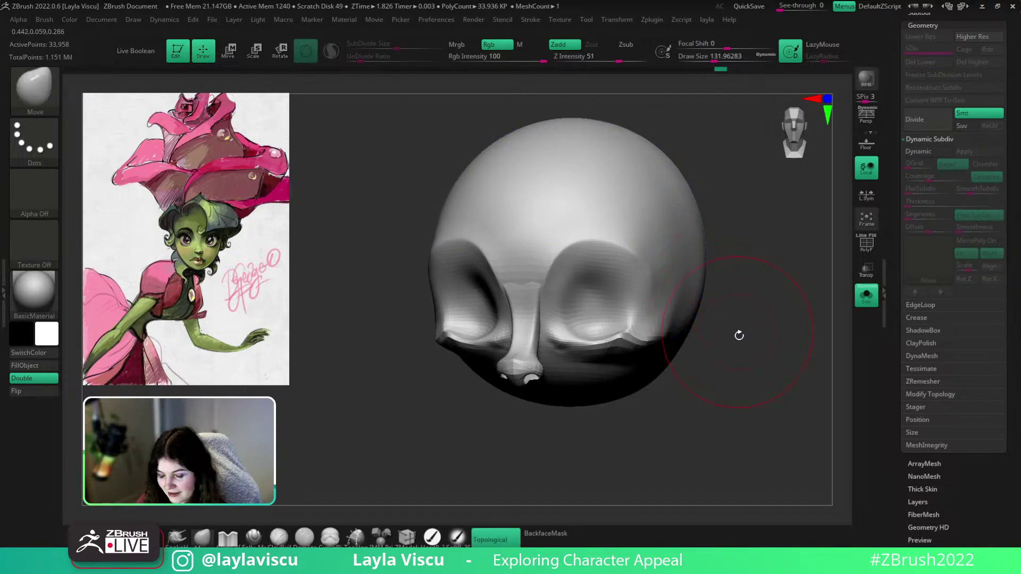
{"action": "mouse_move", "coordinate": [744, 356]}
{"action": "left_mouse_down"}
{"action": "mouse_move", "coordinate": [749, 365]}
{"action": "mouse_move", "coordinate": [718, 360]}
{"action": "left_mouse_up"}
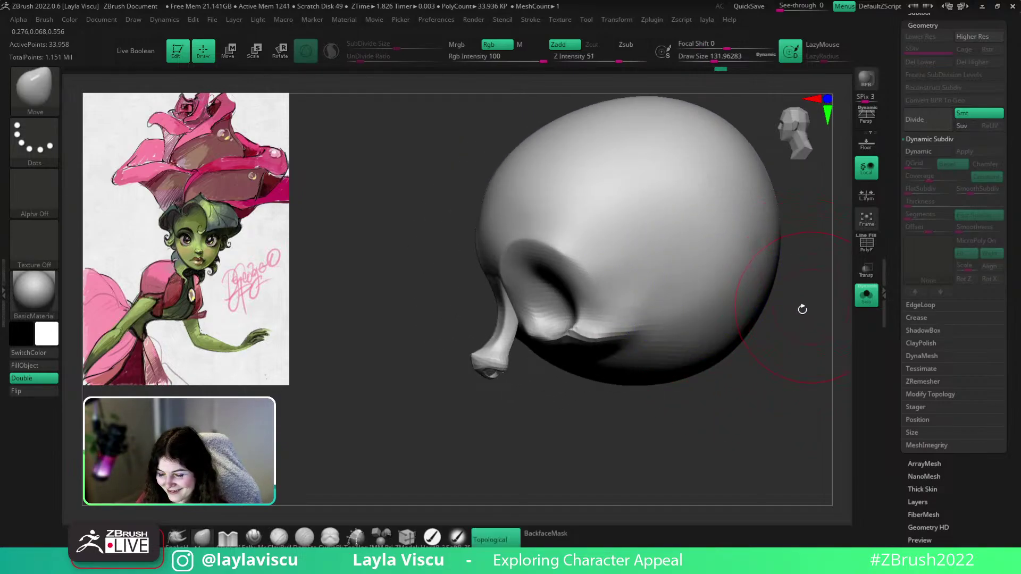
{"action": "left_click_drag", "start_coordinate": [802, 308], "coordinate": [611, 349]}
{"action": "mouse_move", "coordinate": [642, 248]}
{"action": "left_mouse_down", "text": "shift"}
{"action": "mouse_move", "coordinate": [649, 191]}
{"action": "mouse_move", "coordinate": [532, 176]}
{"action": "left_mouse_up", "text": "shift"}
{"action": "mouse_move", "coordinate": [772, 307]}
{"action": "right_mouse_down", "text": "ctrl"}
{"action": "mouse_move", "coordinate": [719, 245]}
{"action": "mouse_move", "coordinate": [691, 186]}
{"action": "right_mouse_up", "text": "ctrl"}
{"action": "right_click_drag", "start_coordinate": [506, 189], "coordinate": [569, 160], "text": "ctrl"}
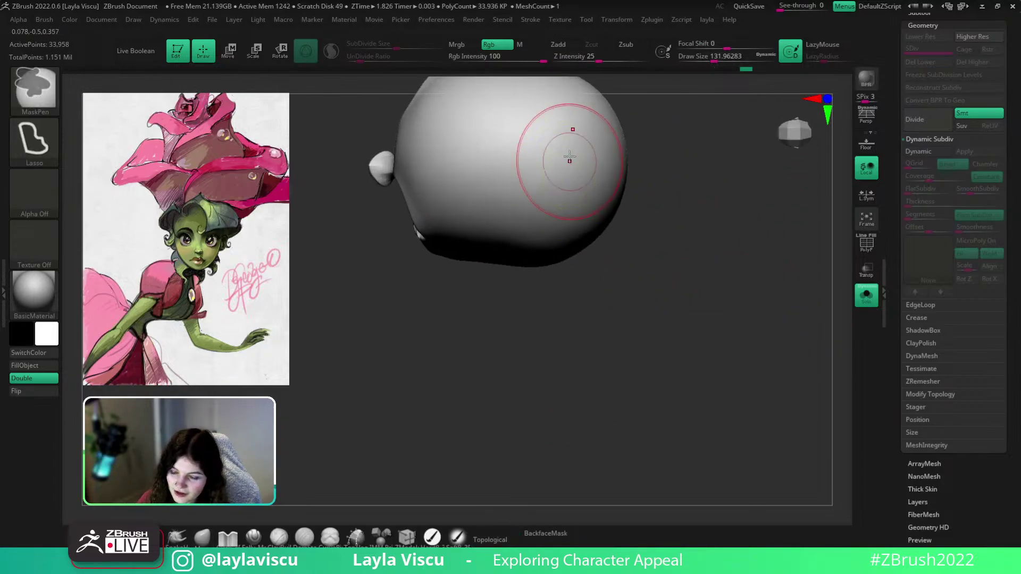
{"action": "mouse_move", "coordinate": [684, 215]}
{"action": "right_mouse_down", "text": "alt"}
{"action": "mouse_move", "coordinate": [780, 326]}
{"action": "mouse_move", "coordinate": [767, 189]}
{"action": "mouse_move", "coordinate": [730, 372]}
{"action": "mouse_move", "coordinate": [737, 297]}
{"action": "mouse_move", "coordinate": [657, 384]}
{"action": "right_mouse_up", "text": "alt"}
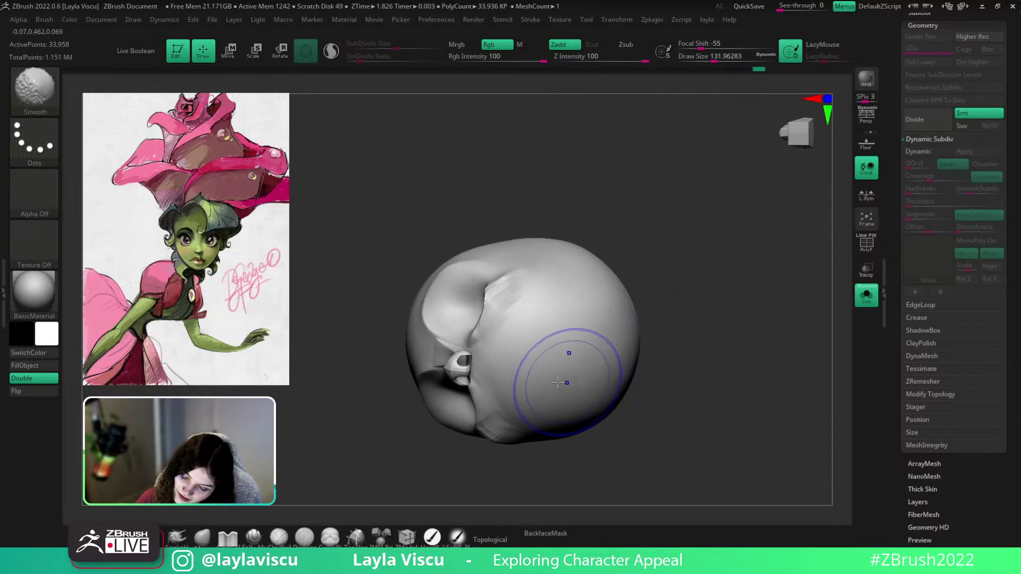
{"action": "mouse_move", "coordinate": [570, 318]}
{"action": "left_mouse_down", "text": "shift"}
{"action": "mouse_move", "coordinate": [516, 319]}
{"action": "mouse_move", "coordinate": [511, 341]}
{"action": "left_mouse_up", "text": "shift"}
{"action": "right_click_drag", "start_coordinate": [636, 244], "coordinate": [649, 328]}
{"action": "left_click", "coordinate": [649, 328], "text": "ctrl+shift"}
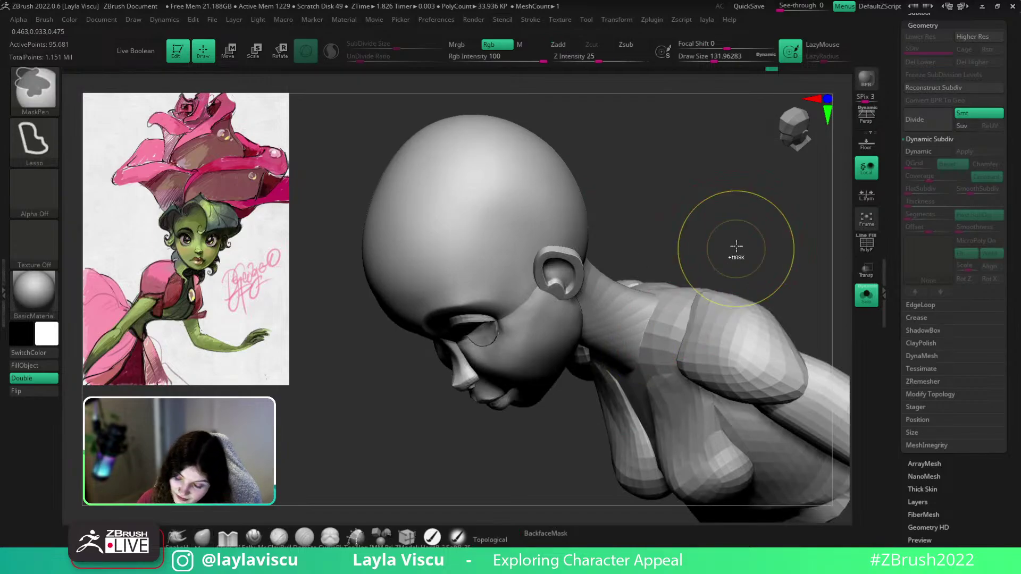
Compare the skull and nose group with the rest of the face by isolating it, inverting the visibility and restoring all parts
{"action": "right_click_drag", "start_coordinate": [735, 247], "coordinate": [735, 352]}
{"action": "right_click_drag", "start_coordinate": [576, 179], "coordinate": [606, 215], "text": "ctrl"}
{"action": "key", "text": "s"}
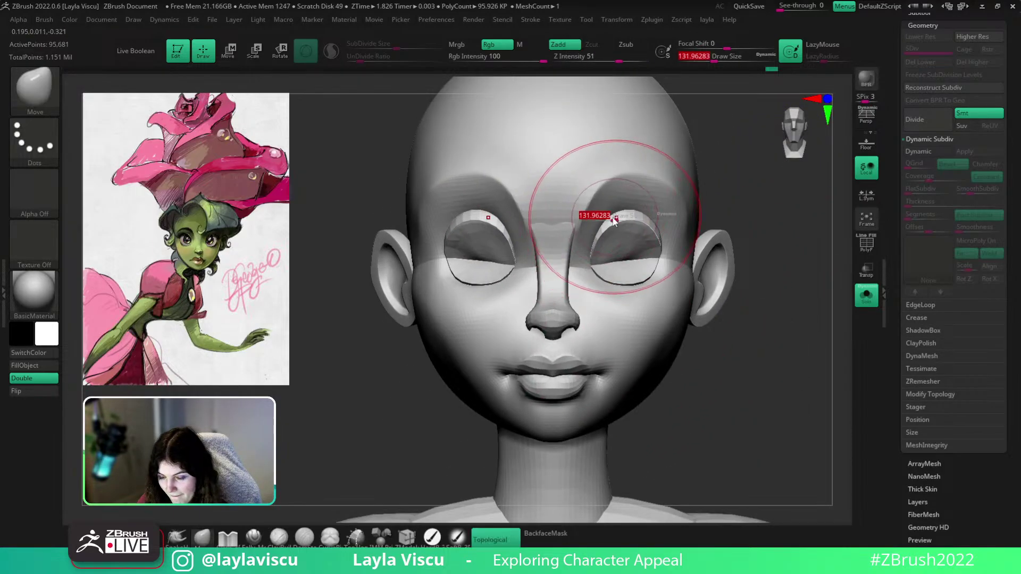
{"action": "left_click_drag", "start_coordinate": [611, 218], "coordinate": [596, 216]}
{"action": "left_click", "coordinate": [573, 196], "text": "ctrl+shift"}
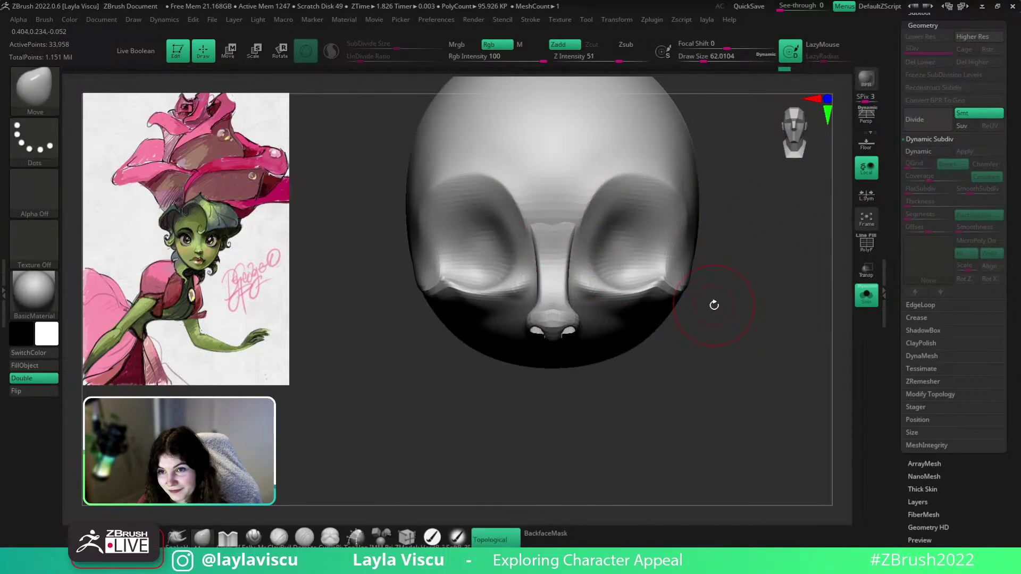
{"action": "key", "text": "s"}
{"action": "left_click_drag", "start_coordinate": [714, 304], "coordinate": [719, 305]}
{"action": "right_click_drag", "start_coordinate": [727, 290], "coordinate": [703, 251]}
{"action": "left_click", "coordinate": [593, 314], "text": "ctrl+shift"}
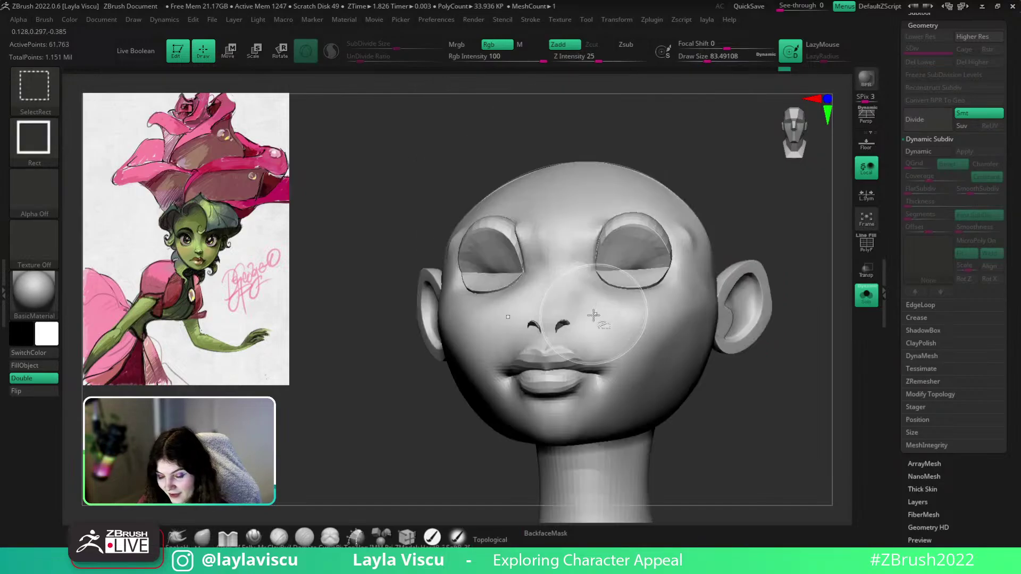
{"action": "left_click_drag", "start_coordinate": [780, 365], "coordinate": [786, 365], "text": "ctrl+shift"}
{"action": "left_click", "coordinate": [786, 365], "text": "ctrl+shift"}
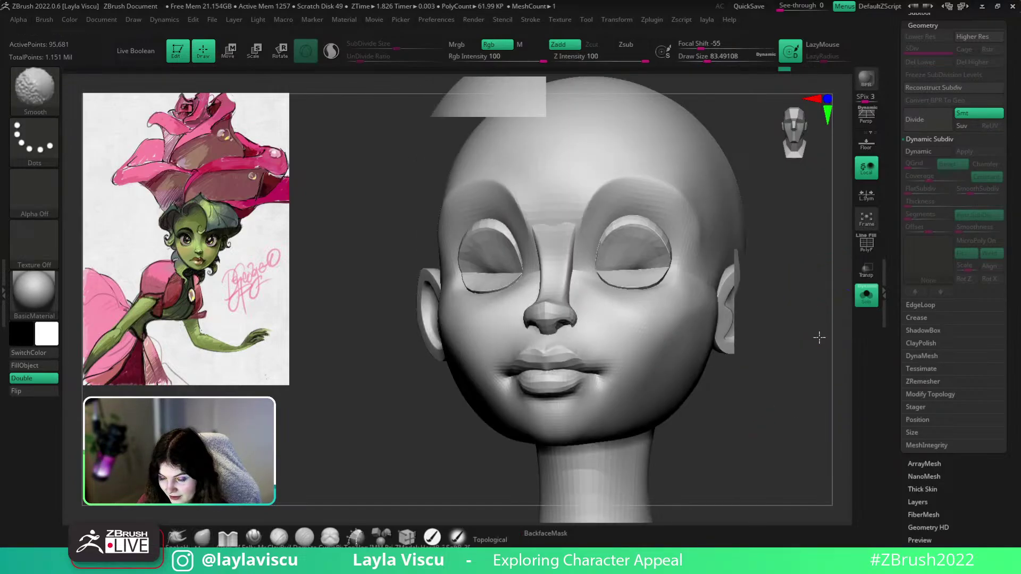
Examine the mouth and lower face in profile, three-quarter and front views with the dynamic subdivision preview on
{"action": "key", "text": "shift+f"}
{"action": "key", "text": "shift+f"}
{"action": "mouse_move", "coordinate": [752, 365]}
{"action": "right_mouse_down"}
{"action": "mouse_move", "coordinate": [768, 337]}
{"action": "mouse_move", "coordinate": [769, 247]}
{"action": "right_mouse_up"}
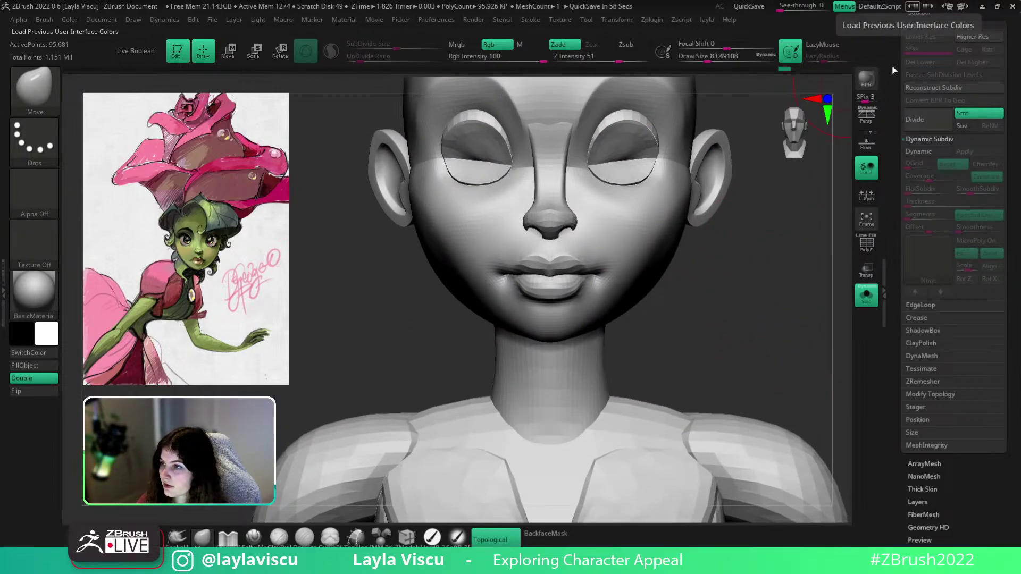
{"action": "right_click_drag", "start_coordinate": [762, 336], "coordinate": [862, 325]}
{"action": "left_click", "coordinate": [928, 152]}
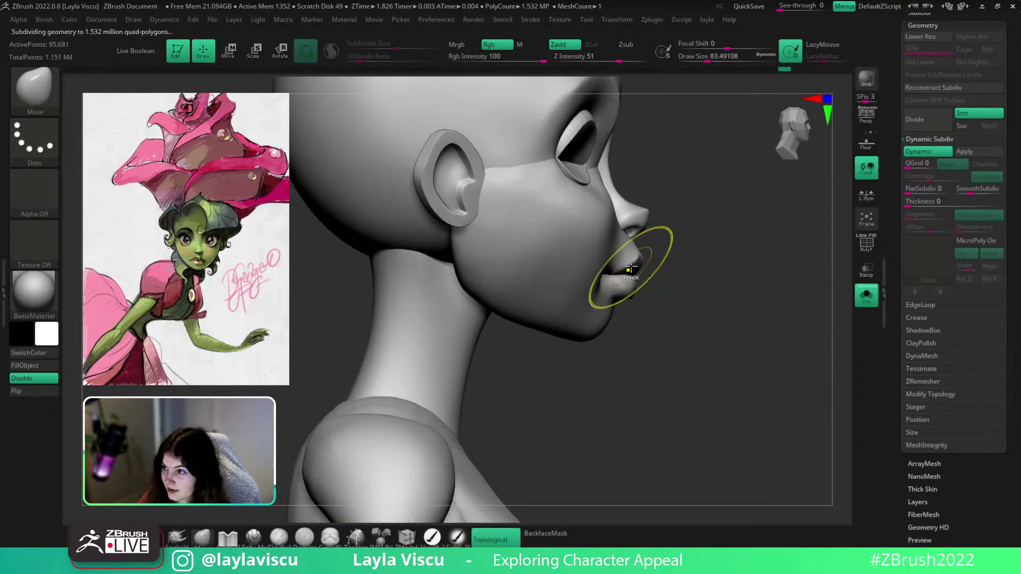
{"action": "right_click_drag", "start_coordinate": [631, 266], "coordinate": [645, 271], "text": "ctrl"}
{"action": "key", "text": "s"}
{"action": "left_click", "coordinate": [621, 251]}
{"action": "mouse_move", "coordinate": [691, 239]}
{"action": "right_mouse_down"}
{"action": "mouse_move", "coordinate": [642, 236]}
{"action": "mouse_move", "coordinate": [786, 221]}
{"action": "mouse_move", "coordinate": [742, 254]}
{"action": "mouse_move", "coordinate": [661, 210]}
{"action": "right_mouse_up"}
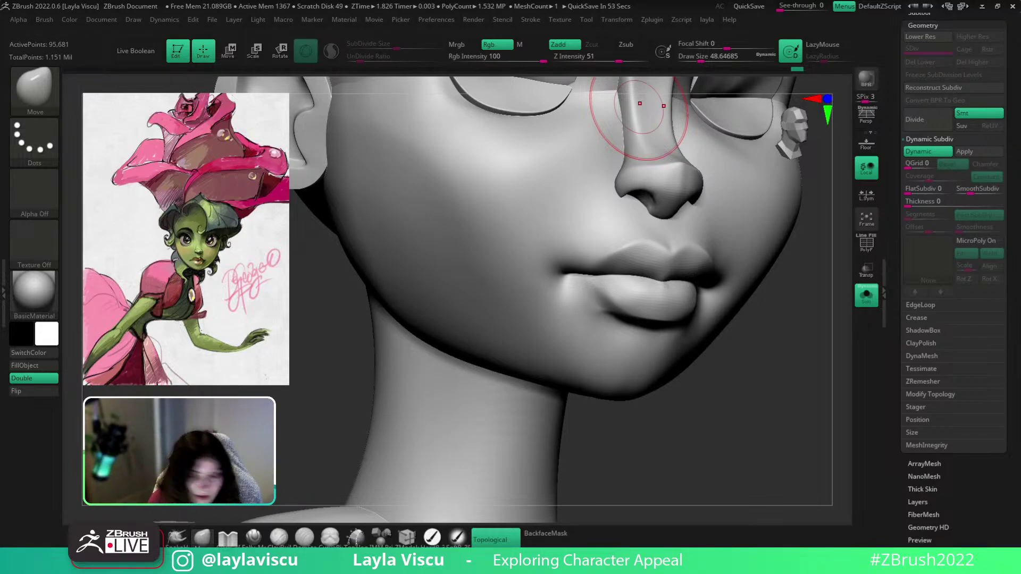
{"action": "left_click_drag", "start_coordinate": [633, 496], "coordinate": [782, 452]}
{"action": "mouse_move", "coordinate": [839, 353]}
{"action": "left_mouse_down", "text": "shift"}
{"action": "mouse_move", "coordinate": [760, 383]}
{"action": "mouse_move", "coordinate": [708, 353]}
{"action": "left_mouse_up", "text": "shift"}
{"action": "mouse_move", "coordinate": [720, 319]}
{"action": "left_mouse_down", "text": "alt"}
{"action": "mouse_move", "coordinate": [700, 333]}
{"action": "mouse_move", "coordinate": [718, 346]}
{"action": "mouse_move", "coordinate": [686, 327]}
{"action": "mouse_move", "coordinate": [743, 351]}
{"action": "left_mouse_up", "text": "alt"}
{"action": "left_click_drag", "start_coordinate": [814, 327], "coordinate": [832, 360], "text": "alt"}
{"action": "left_click_drag", "start_coordinate": [730, 355], "coordinate": [685, 319], "text": "shift"}
Show the polyframe without the subdivision preview and adjust the lips near the mouth corner with the Move brush at a draw size of about 23.3
{"action": "key", "text": "shift+f"}
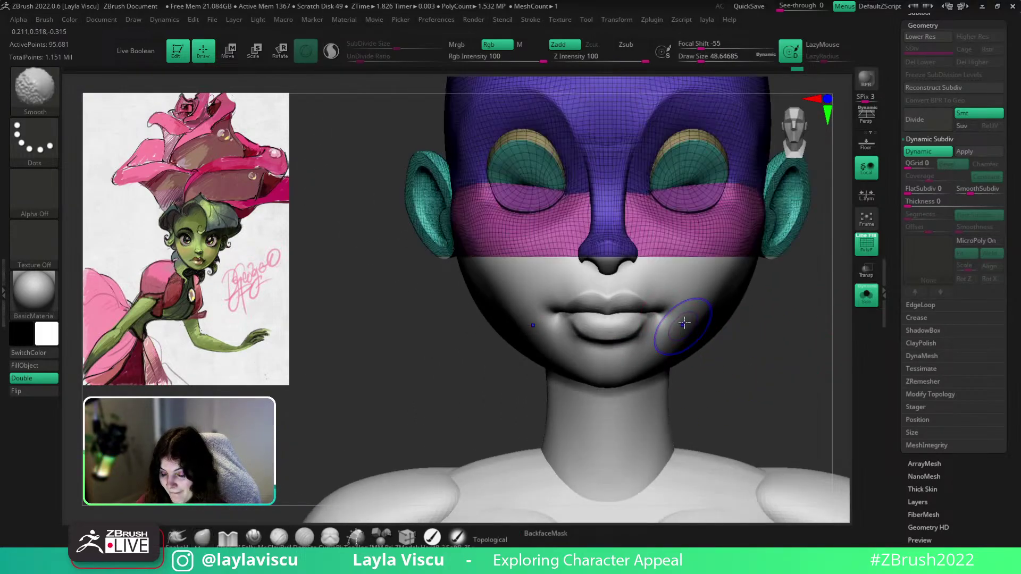
{"action": "key", "text": "shift+d"}
{"action": "right_click_drag", "start_coordinate": [684, 325], "coordinate": [765, 385], "text": "ctrl"}
{"action": "right_click_drag", "start_coordinate": [765, 386], "coordinate": [751, 371]}
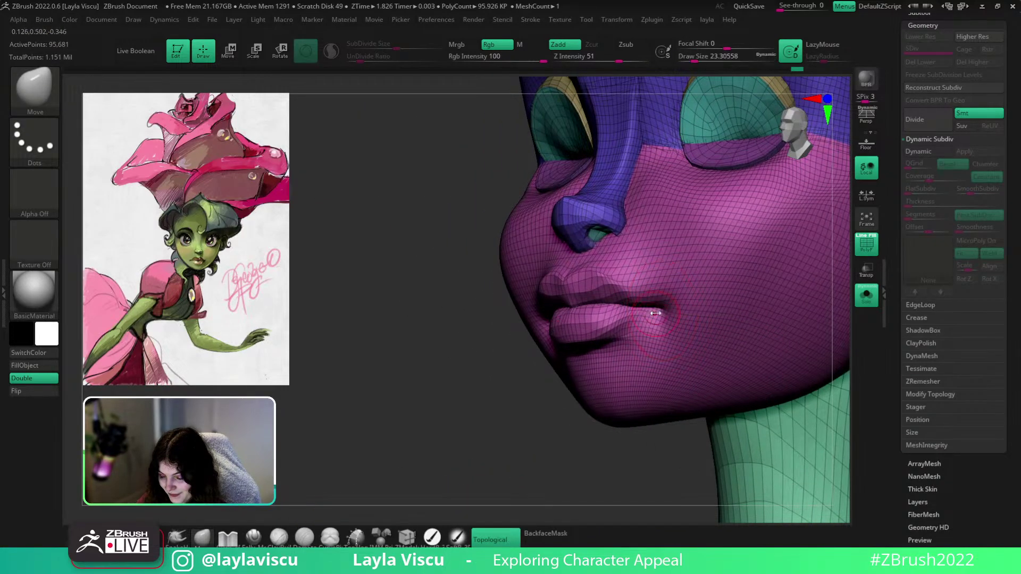
{"action": "right_click_drag", "start_coordinate": [558, 420], "coordinate": [574, 372]}
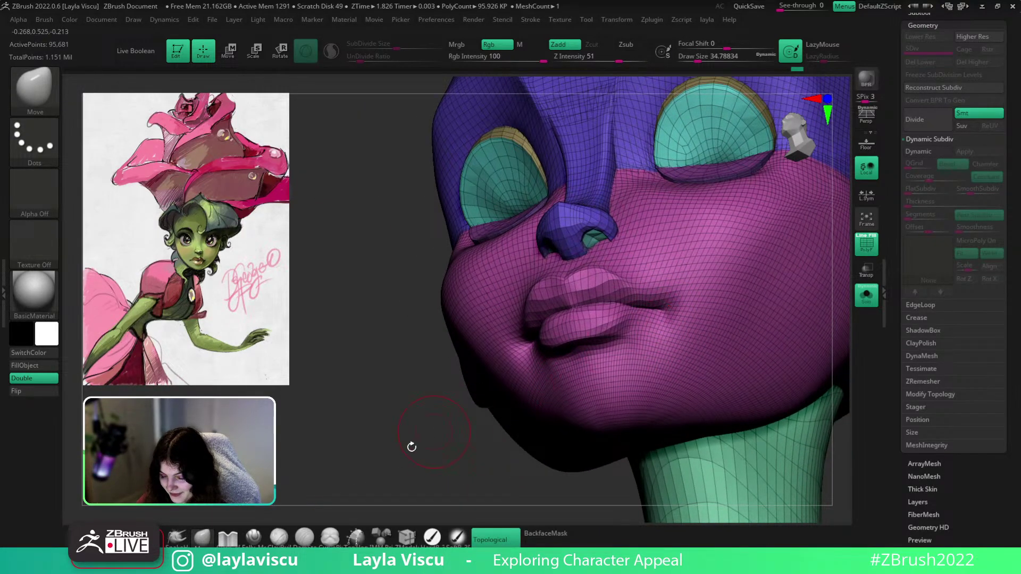
{"action": "left_click_drag", "start_coordinate": [412, 446], "coordinate": [568, 436]}
{"action": "key", "text": "["}
{"action": "mouse_move", "coordinate": [554, 329]}
{"action": "left_mouse_down"}
{"action": "mouse_move", "coordinate": [538, 351]}
{"action": "mouse_move", "coordinate": [563, 341]}
{"action": "left_mouse_up"}
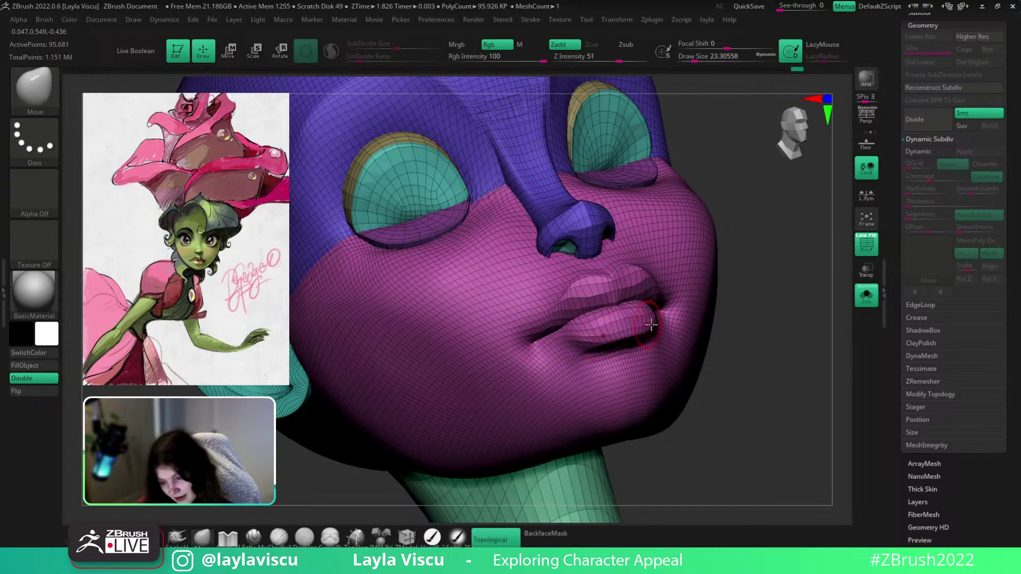
Try to smooth the lower lip and undo the stroke
{"action": "key", "text": "shift+f"}
{"action": "key", "text": "shift+f"}
{"action": "mouse_move", "coordinate": [641, 319]}
{"action": "left_mouse_down", "text": "shift"}
{"action": "mouse_move", "coordinate": [606, 307]}
{"action": "mouse_move", "coordinate": [553, 329]}
{"action": "mouse_move", "coordinate": [633, 316]}
{"action": "left_mouse_up", "text": "shift"}
{"action": "key", "text": "ctrl+z"}
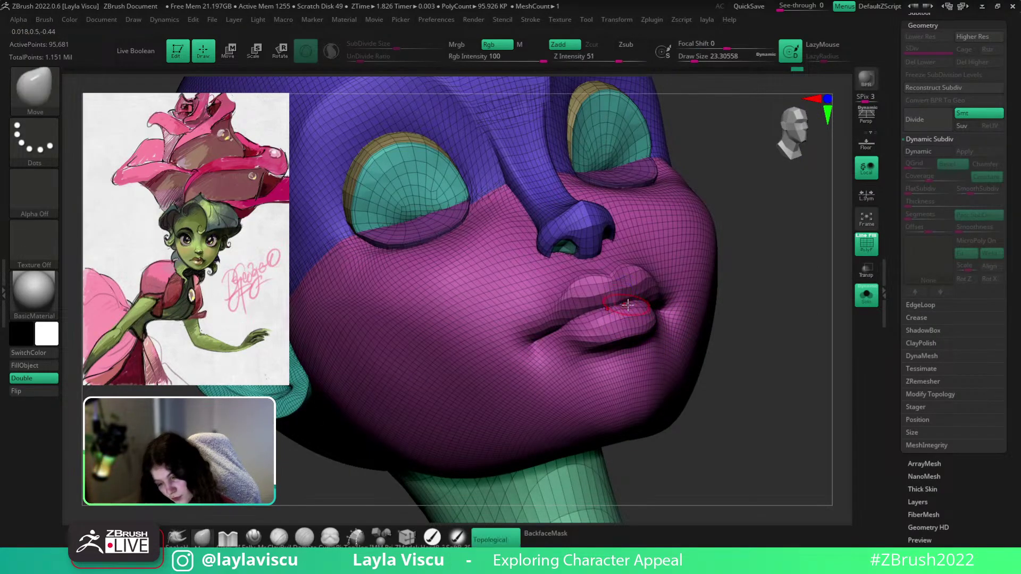
Carve a crease at the mouth corners with the DamStandard brush at a draw size of about 23.3, and hide the polyframe
{"action": "key", "text": "b"}
{"action": "key", "text": "d"}
{"action": "key", "text": "s"}
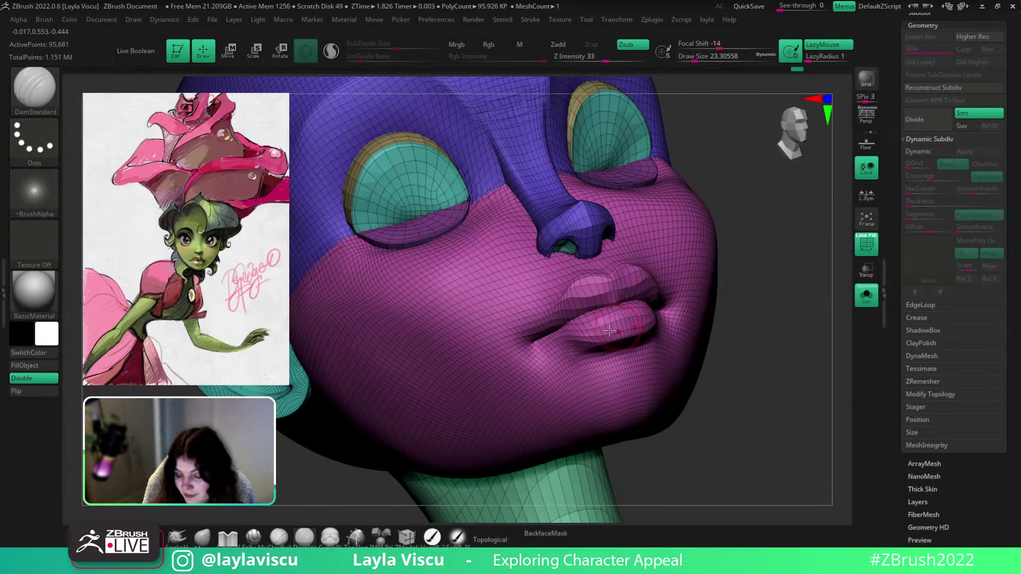
{"action": "mouse_move", "coordinate": [525, 344]}
{"action": "left_mouse_down"}
{"action": "mouse_move", "coordinate": [542, 363]}
{"action": "mouse_move", "coordinate": [534, 355]}
{"action": "mouse_move", "coordinate": [559, 325]}
{"action": "left_mouse_up"}
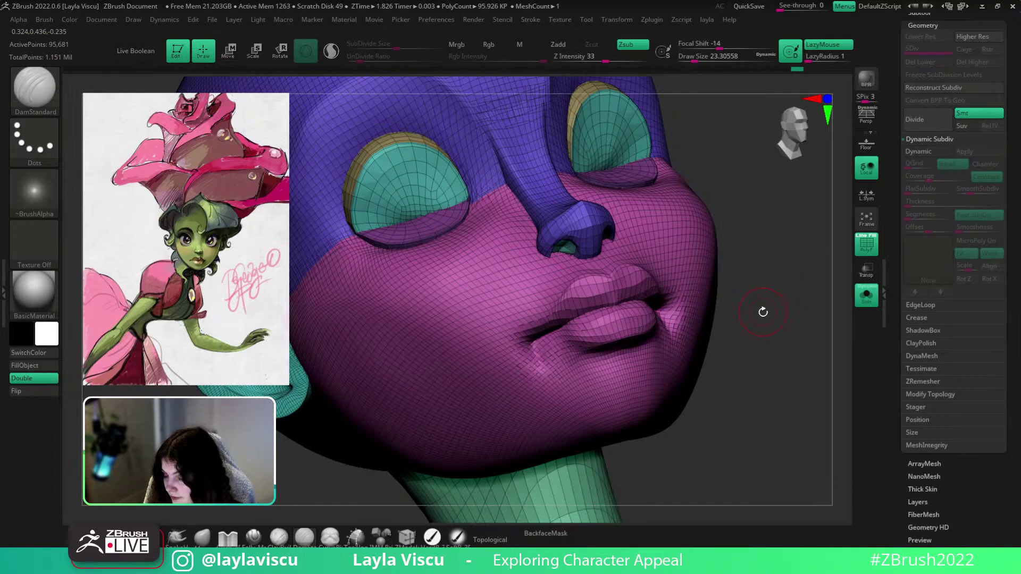
{"action": "key", "text": "shift+f"}
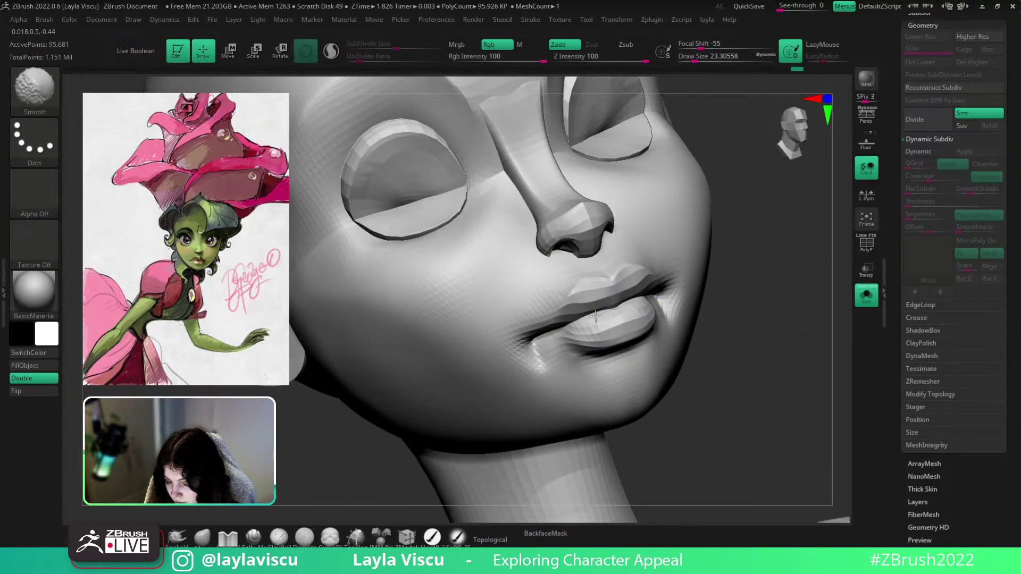
Smooth the lower lip's upper edge and deepen the line between the lips with the DamStandard brush
{"action": "mouse_move", "coordinate": [566, 329]}
{"action": "left_mouse_down", "text": "shift"}
{"action": "mouse_move", "coordinate": [644, 296]}
{"action": "mouse_move", "coordinate": [623, 314]}
{"action": "left_mouse_up", "text": "shift"}
{"action": "left_click_drag", "start_coordinate": [759, 317], "coordinate": [743, 314]}
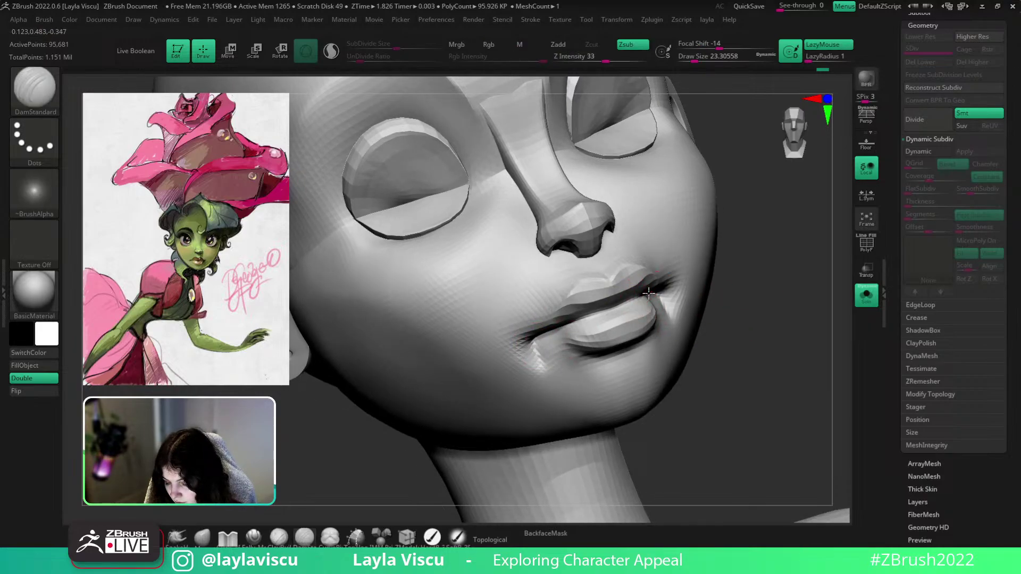
{"action": "mouse_move", "coordinate": [649, 293]}
{"action": "left_mouse_down"}
{"action": "mouse_move", "coordinate": [543, 338]}
{"action": "mouse_move", "coordinate": [659, 292]}
{"action": "left_mouse_up"}
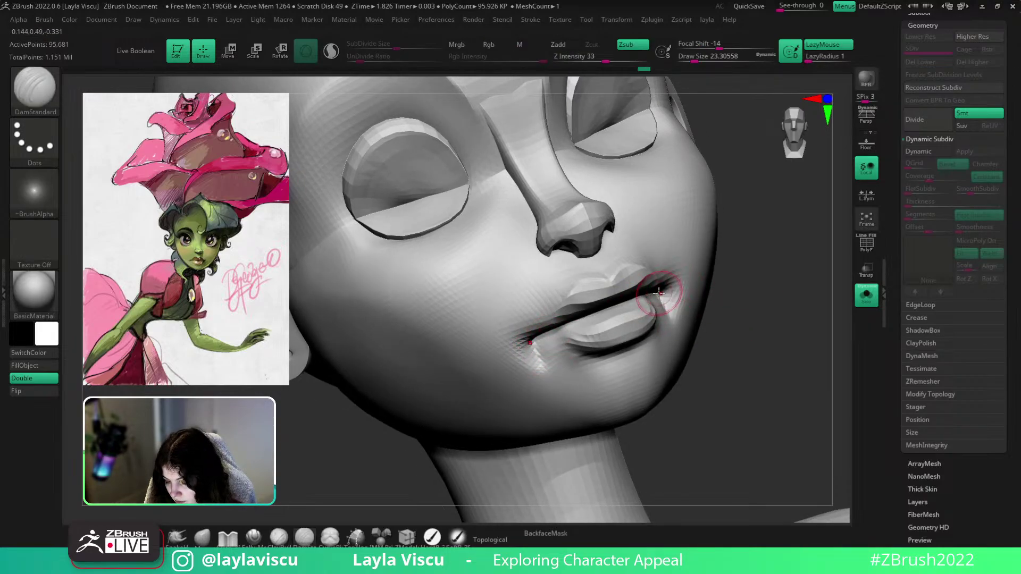
{"action": "left_click_drag", "start_coordinate": [592, 316], "coordinate": [633, 301]}
Inspect the mesh around the mouth with the polyframe on and off, ending in front view with the Move brush active
{"action": "mouse_move", "coordinate": [756, 308]}
{"action": "left_mouse_down"}
{"action": "mouse_move", "coordinate": [761, 257]}
{"action": "mouse_move", "coordinate": [774, 259]}
{"action": "mouse_move", "coordinate": [777, 346]}
{"action": "mouse_move", "coordinate": [792, 323]}
{"action": "left_mouse_up"}
{"action": "key", "text": "shift+f"}
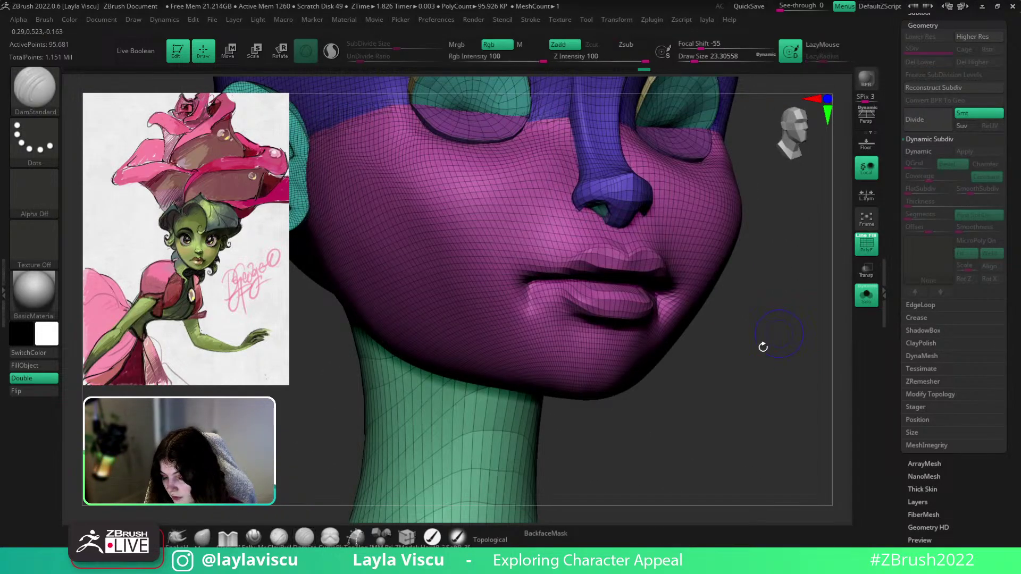
{"action": "key", "text": "shift+f"}
{"action": "key", "text": "shift+f"}
{"action": "key", "text": "ctrl"}
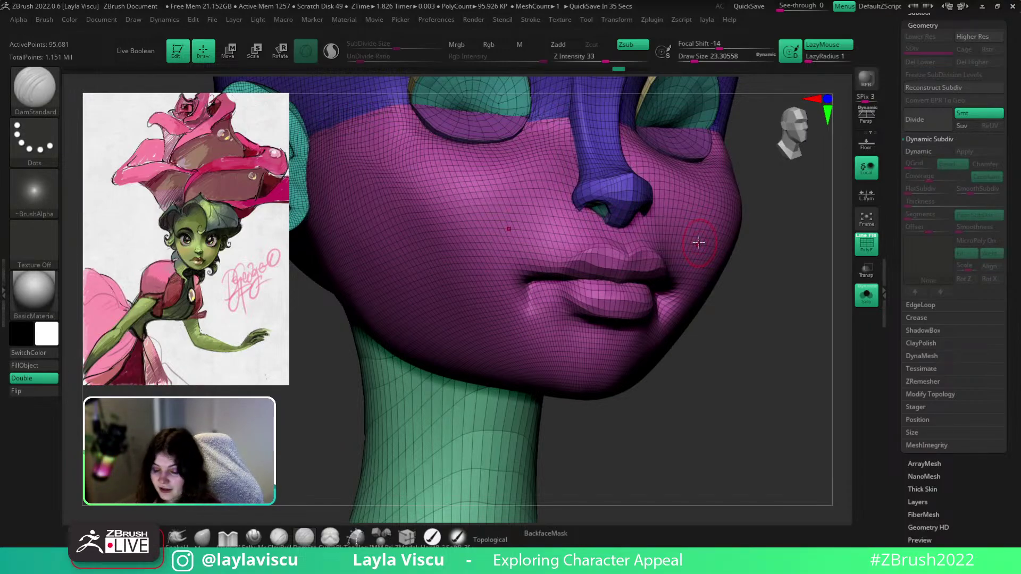
{"action": "left_click_drag", "start_coordinate": [767, 275], "coordinate": [752, 428], "text": "shift"}
{"action": "key", "text": "shift+f"}
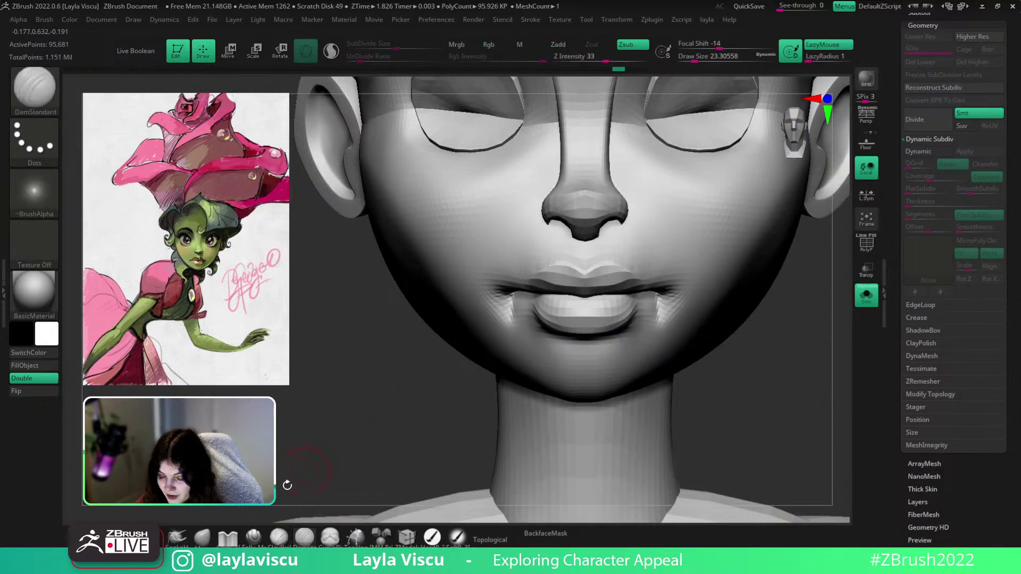
{"action": "key", "text": "v"}
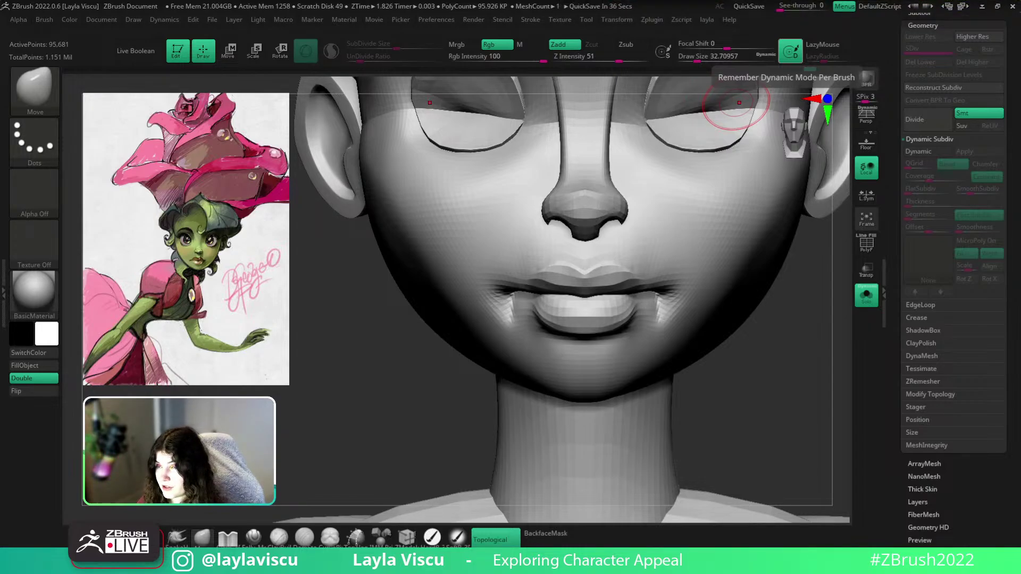
Switch to the browser and look through the uploaded videos of the SpeedChar YouTube channel
{"action": "left_click_drag", "start_coordinate": [858, 0], "coordinate": [562, 160]}
{"action": "double_click", "coordinate": [561, 159]}
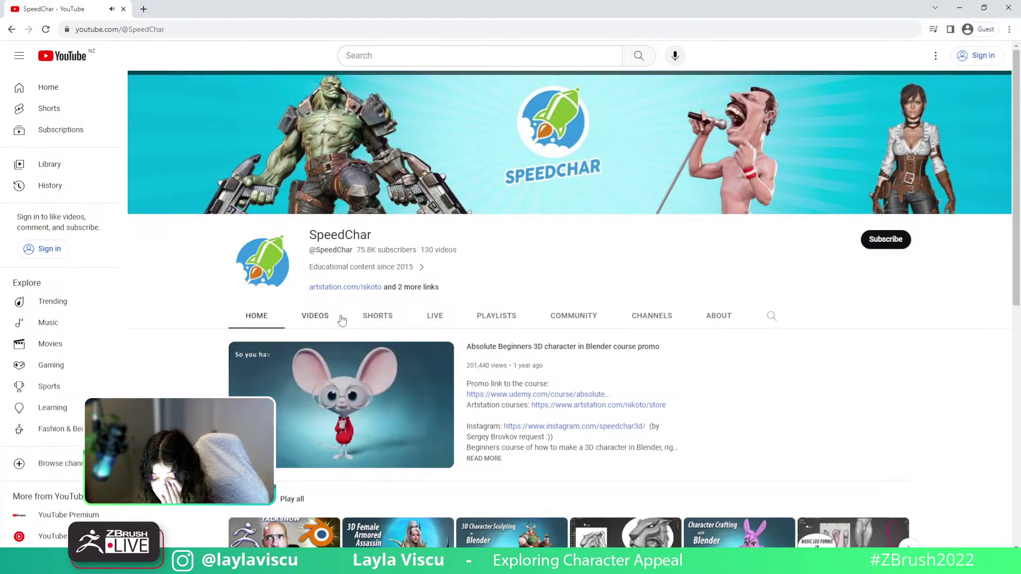
{"action": "left_click", "coordinate": [314, 316]}
{"action": "scroll", "coordinate": [1018, 169], "scroll_direction": "down", "scroll_amount": 4}
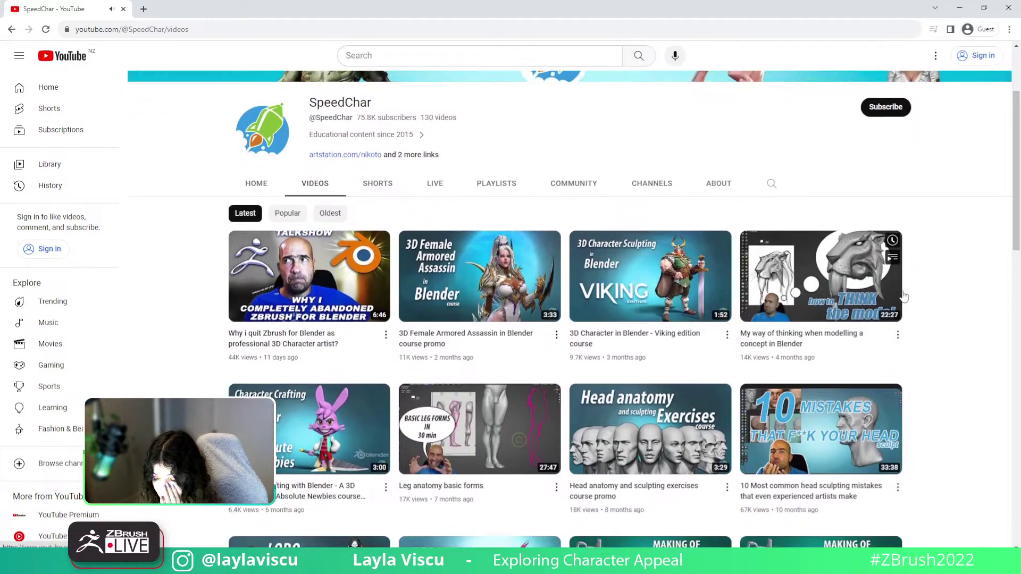
{"action": "left_click_drag", "start_coordinate": [1018, 170], "coordinate": [1019, 573]}
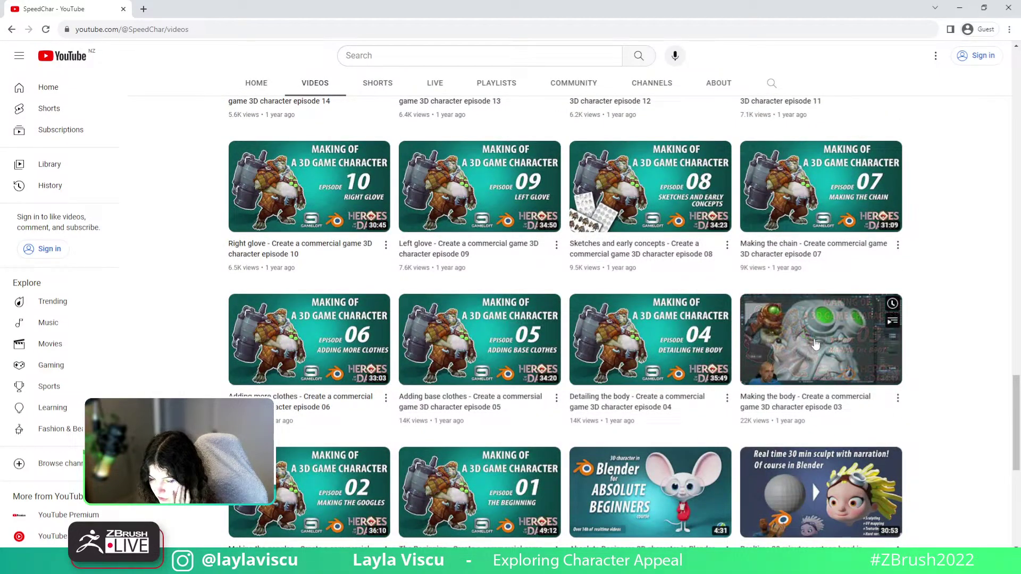
{"action": "scroll", "coordinate": [835, 356], "scroll_direction": "up", "scroll_amount": 6}
{"action": "scroll", "coordinate": [683, 318], "scroll_direction": "up", "scroll_amount": 7}
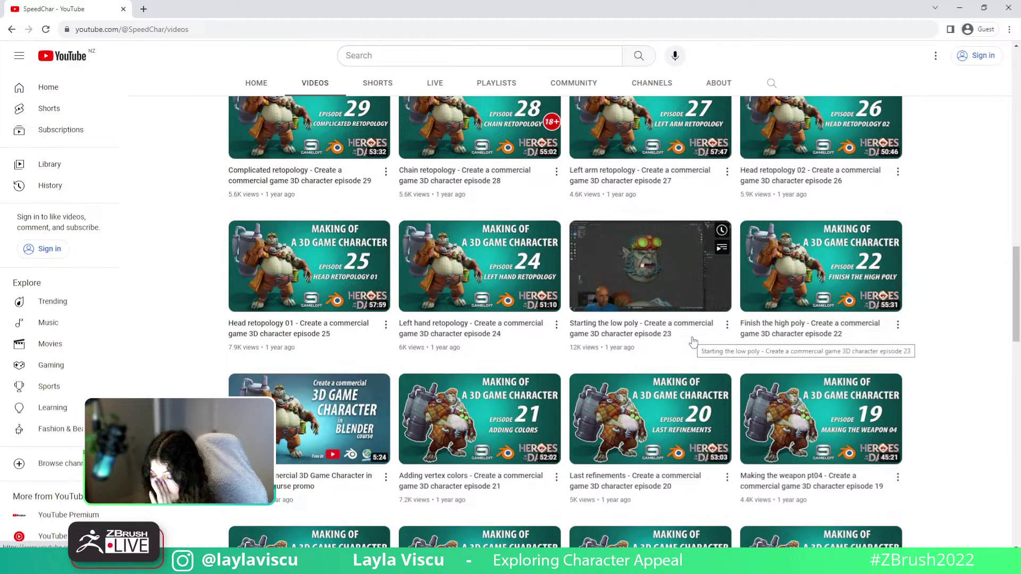
{"action": "scroll", "coordinate": [691, 342], "scroll_direction": "up", "scroll_amount": 1}
{"action": "scroll", "coordinate": [691, 342], "scroll_direction": "up", "scroll_amount": 7}
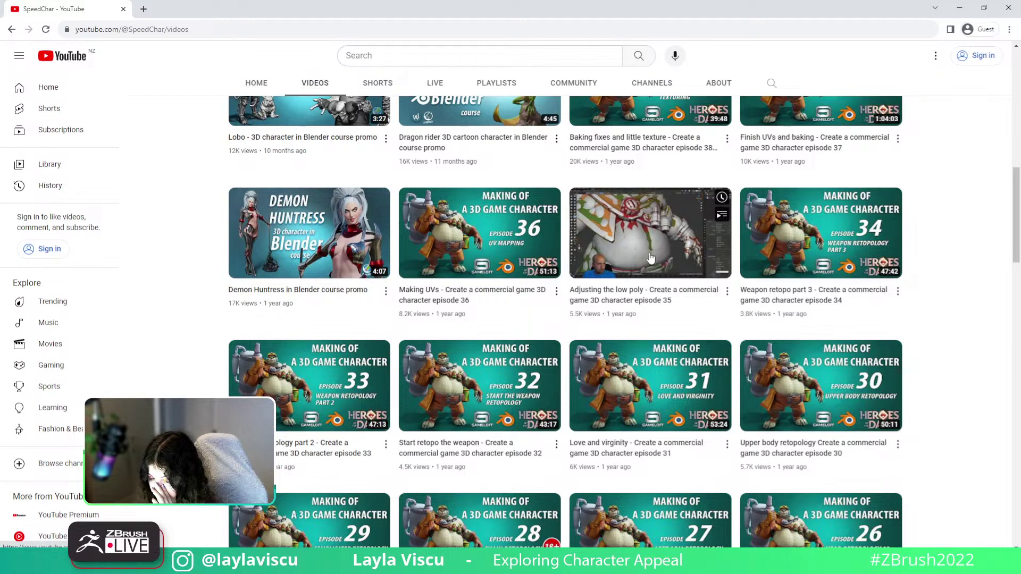
{"action": "mouse_move", "coordinate": [879, 250]}
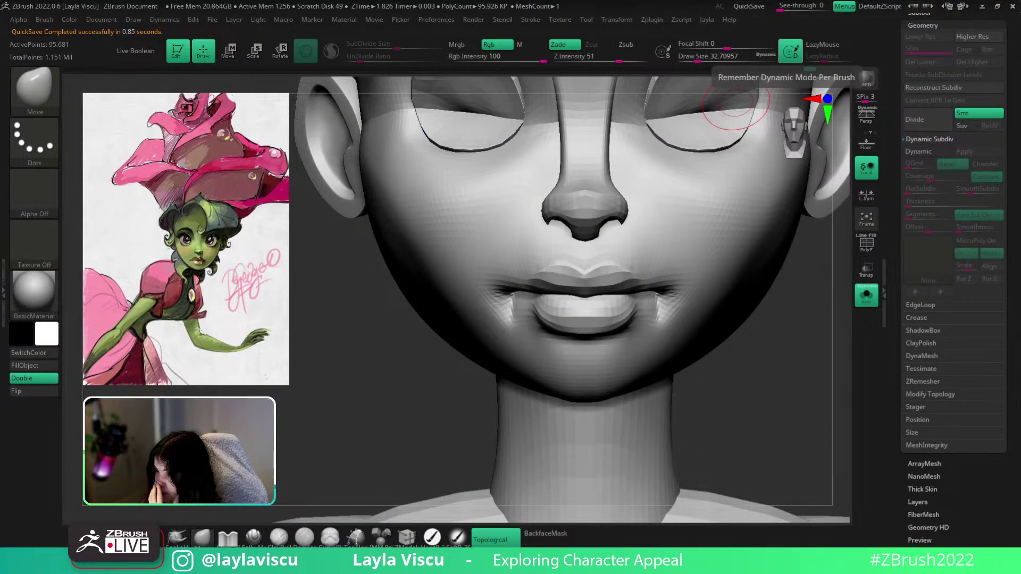
Smooth the raised bump just below the mouth corners
{"action": "left_click_drag", "start_coordinate": [780, 449], "coordinate": [782, 449]}
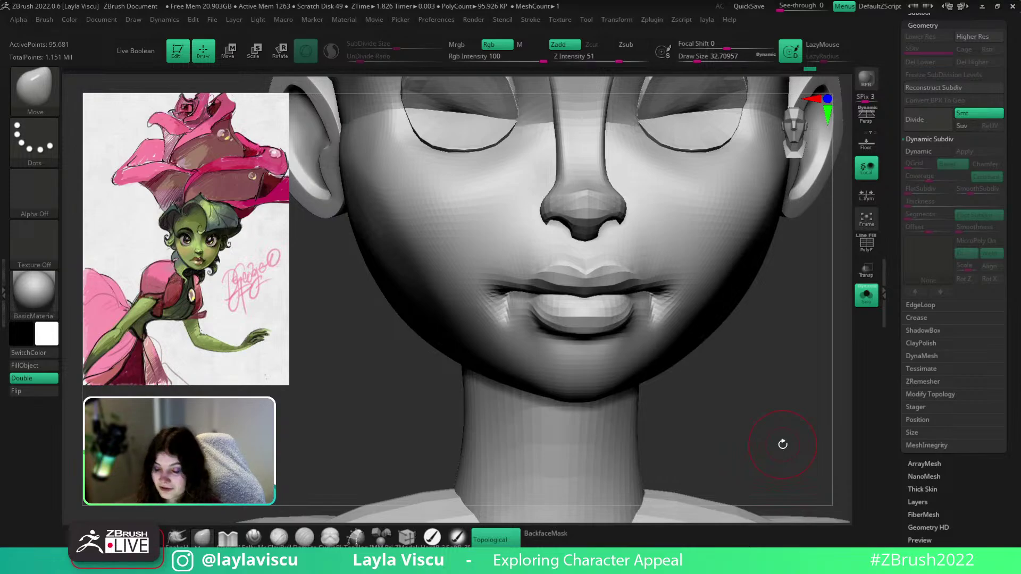
{"action": "mouse_move", "coordinate": [741, 333]}
{"action": "right_mouse_down", "text": "ctrl"}
{"action": "mouse_move", "coordinate": [687, 378]}
{"action": "mouse_move", "coordinate": [728, 383]}
{"action": "mouse_move", "coordinate": [638, 394]}
{"action": "mouse_move", "coordinate": [731, 386]}
{"action": "right_mouse_up", "text": "ctrl"}
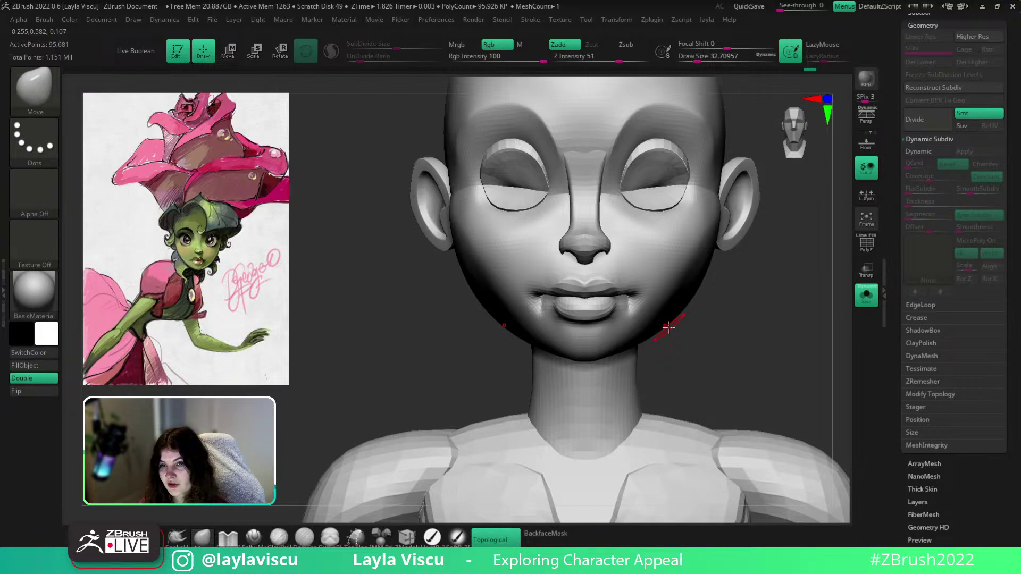
{"action": "right_click_drag", "start_coordinate": [732, 333], "coordinate": [771, 331]}
{"action": "right_click_drag", "start_coordinate": [547, 319], "coordinate": [536, 312], "text": "ctrl"}
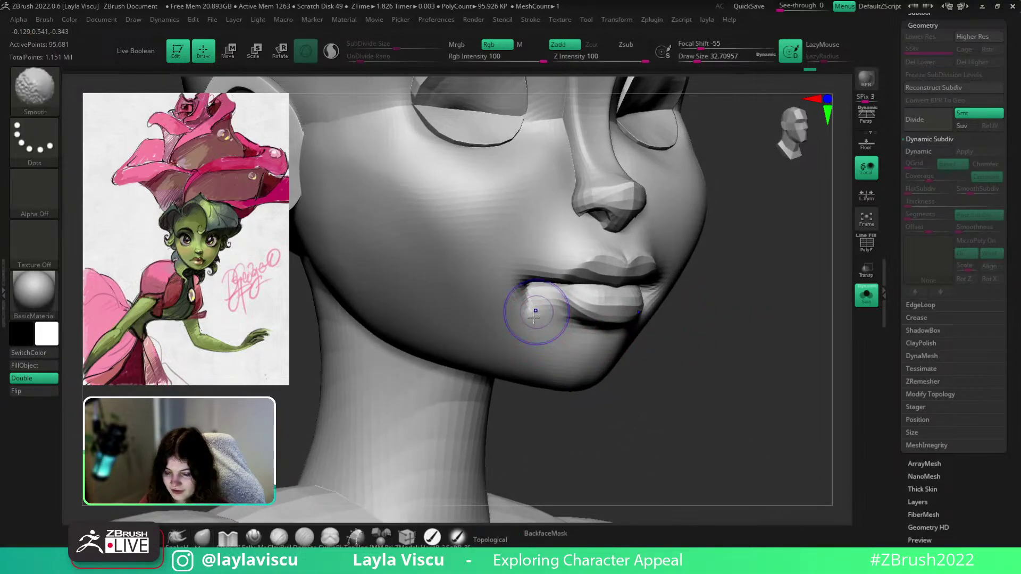
{"action": "left_click_drag", "start_coordinate": [533, 317], "coordinate": [524, 326], "text": "shift"}
{"action": "mouse_move", "coordinate": [678, 407]}
{"action": "right_mouse_down"}
{"action": "mouse_move", "coordinate": [786, 428]}
{"action": "mouse_move", "coordinate": [775, 410]}
{"action": "mouse_move", "coordinate": [781, 360]}
{"action": "mouse_move", "coordinate": [744, 338]}
{"action": "right_mouse_up"}
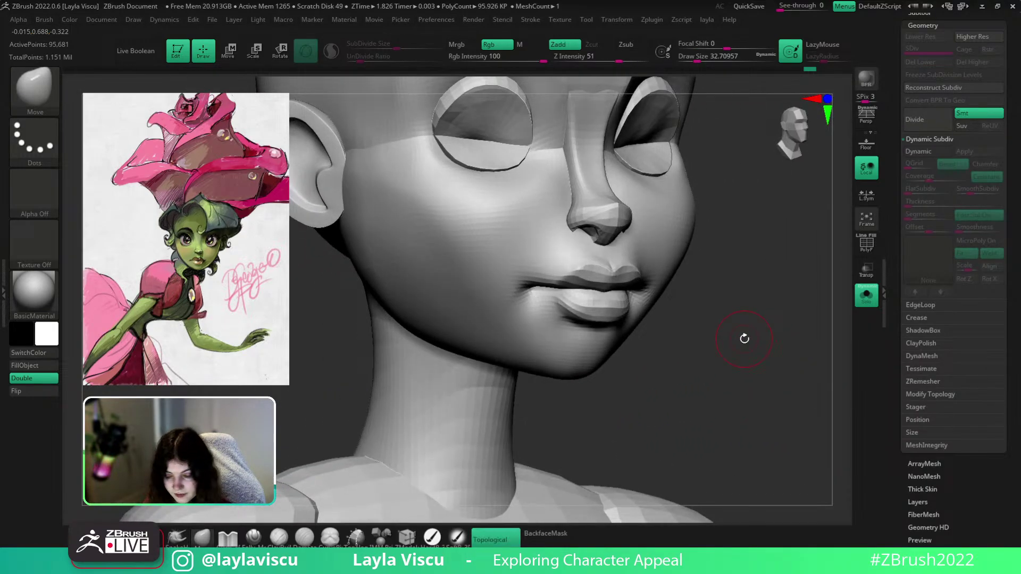
Build up the cheek beside the mouth corners with the ClayBuildup brush and smooth the strokes
{"action": "key", "text": "b"}
{"action": "key", "text": "c"}
{"action": "key", "text": "b"}
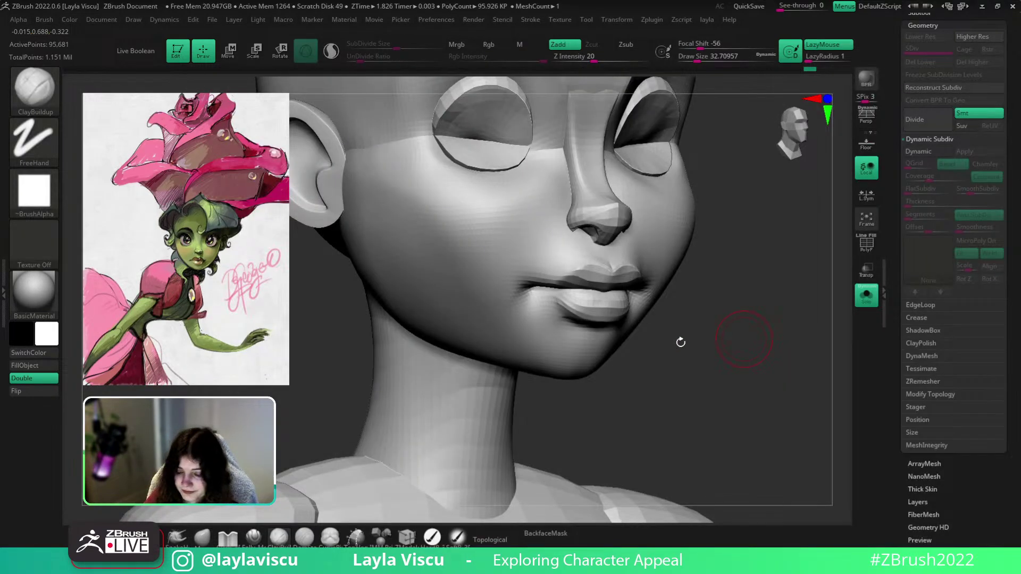
{"action": "right_click_drag", "start_coordinate": [680, 342], "coordinate": [677, 329]}
{"action": "left_click_drag", "start_coordinate": [527, 276], "coordinate": [523, 290]}
{"action": "key", "text": "ctrl+z"}
{"action": "mouse_move", "coordinate": [542, 257]}
{"action": "left_mouse_down"}
{"action": "mouse_move", "coordinate": [512, 314]}
{"action": "mouse_move", "coordinate": [505, 287]}
{"action": "mouse_move", "coordinate": [524, 308]}
{"action": "mouse_move", "coordinate": [521, 296]}
{"action": "mouse_move", "coordinate": [495, 318]}
{"action": "left_mouse_up"}
{"action": "left_click_drag", "start_coordinate": [524, 256], "coordinate": [502, 318], "text": "shift"}
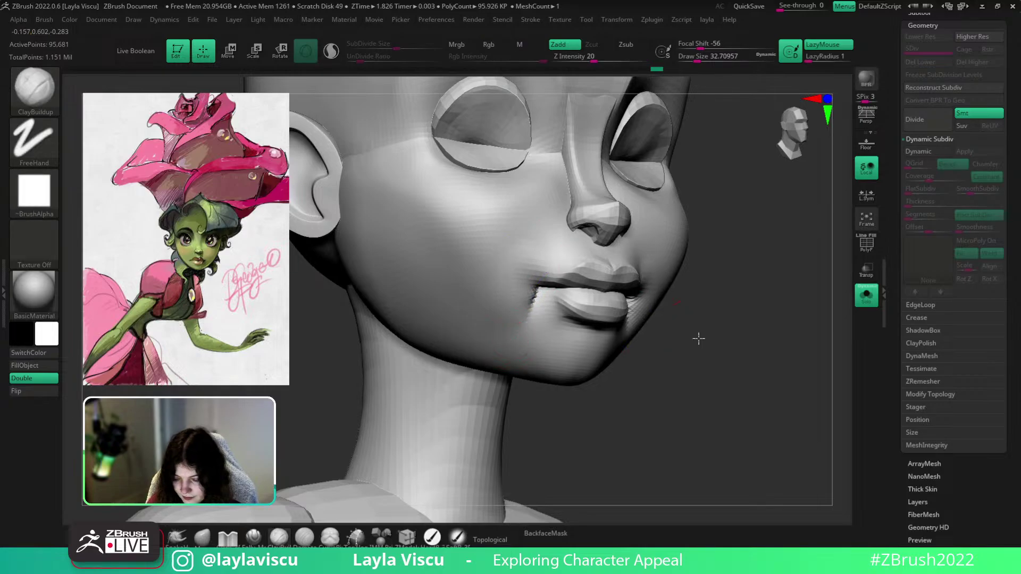
Add another ClayBuildup stroke beside the mouth corner from the opposite three-quarter side and compare it in front view
{"action": "right_click_drag", "start_coordinate": [698, 338], "coordinate": [695, 221]}
{"action": "right_click_drag", "start_coordinate": [766, 306], "coordinate": [695, 357]}
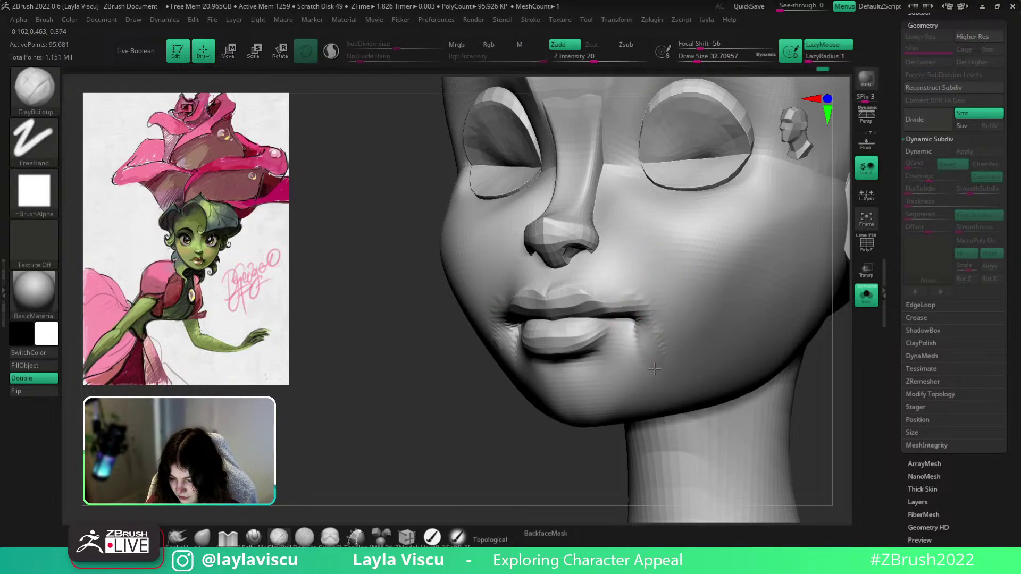
{"action": "mouse_move", "coordinate": [658, 304]}
{"action": "left_mouse_down"}
{"action": "mouse_move", "coordinate": [664, 386]}
{"action": "mouse_move", "coordinate": [654, 315]}
{"action": "left_mouse_up"}
{"action": "right_click_drag", "start_coordinate": [769, 396], "coordinate": [771, 346], "text": "ctrl"}
{"action": "mouse_move", "coordinate": [771, 346]}
{"action": "right_mouse_down"}
{"action": "mouse_move", "coordinate": [827, 399]}
{"action": "mouse_move", "coordinate": [808, 410]}
{"action": "mouse_move", "coordinate": [704, 292]}
{"action": "right_mouse_up"}
{"action": "mouse_move", "coordinate": [704, 292]}
{"action": "right_mouse_down", "text": "ctrl"}
{"action": "mouse_move", "coordinate": [706, 314]}
{"action": "mouse_move", "coordinate": [708, 287]}
{"action": "right_mouse_up", "text": "ctrl"}
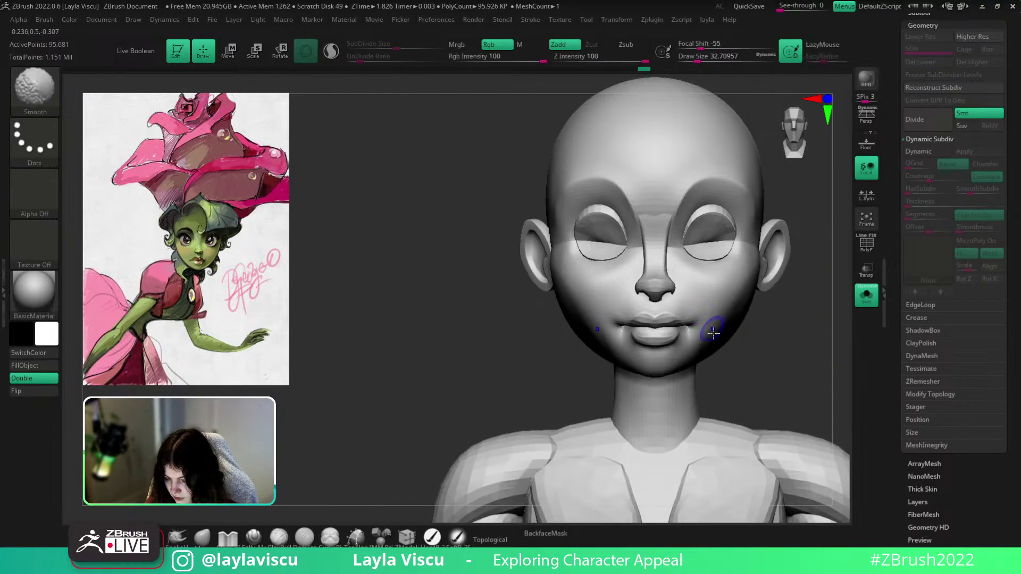
Subdivide the character mesh once to subdivision level 2
{"action": "right_click_drag", "start_coordinate": [808, 367], "coordinate": [760, 345]}
{"action": "key", "text": "s"}
{"action": "left_click_drag", "start_coordinate": [692, 321], "coordinate": [699, 321]}
{"action": "mouse_move", "coordinate": [773, 340]}
{"action": "right_mouse_down"}
{"action": "mouse_move", "coordinate": [784, 383]}
{"action": "mouse_move", "coordinate": [772, 299]}
{"action": "right_mouse_up"}
{"action": "key", "text": "ctrl+d"}
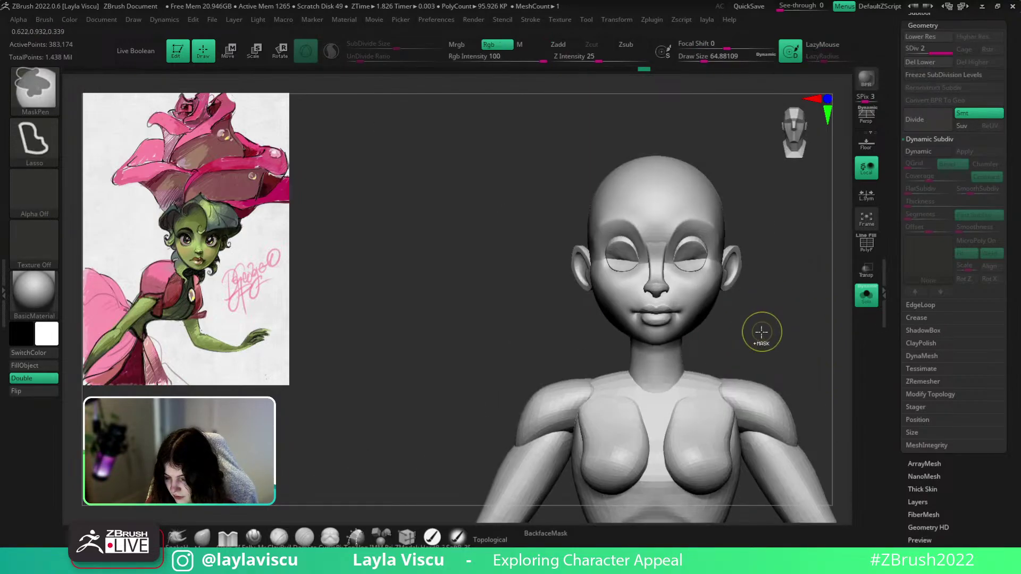
Reposition the mouth corners with the Move brush at a draw size of about 59.2, with backface masking on
{"action": "mouse_move", "coordinate": [712, 334]}
{"action": "right_mouse_down", "text": "ctrl"}
{"action": "mouse_move", "coordinate": [702, 354]}
{"action": "mouse_move", "coordinate": [729, 388]}
{"action": "right_mouse_up", "text": "ctrl"}
{"action": "right_click_drag", "start_coordinate": [730, 387], "coordinate": [777, 335]}
{"action": "key", "text": "s"}
{"action": "left_click_drag", "start_coordinate": [728, 332], "coordinate": [723, 333]}
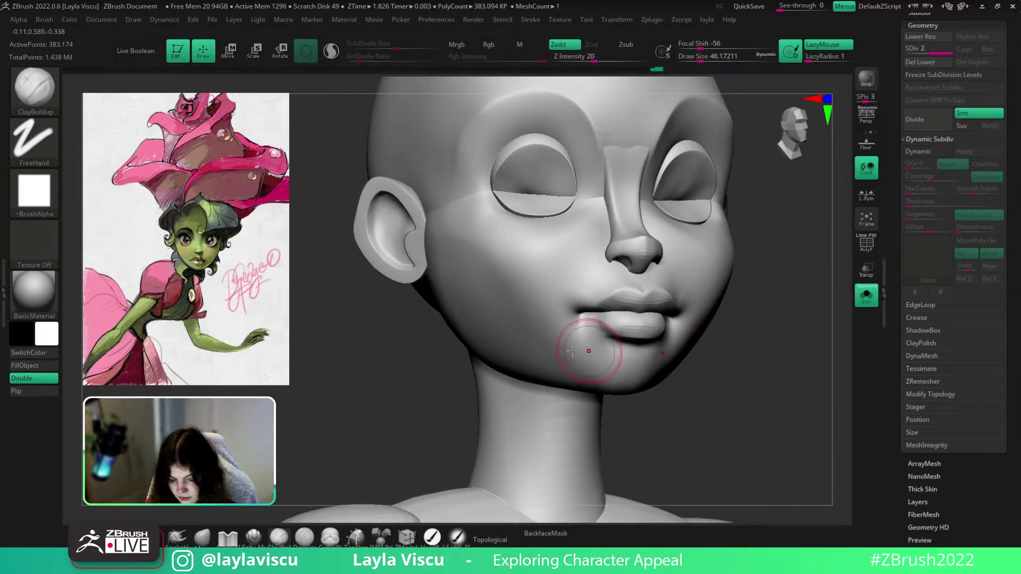
{"action": "key", "text": "b"}
{"action": "key", "text": "m"}
{"action": "key", "text": "v"}
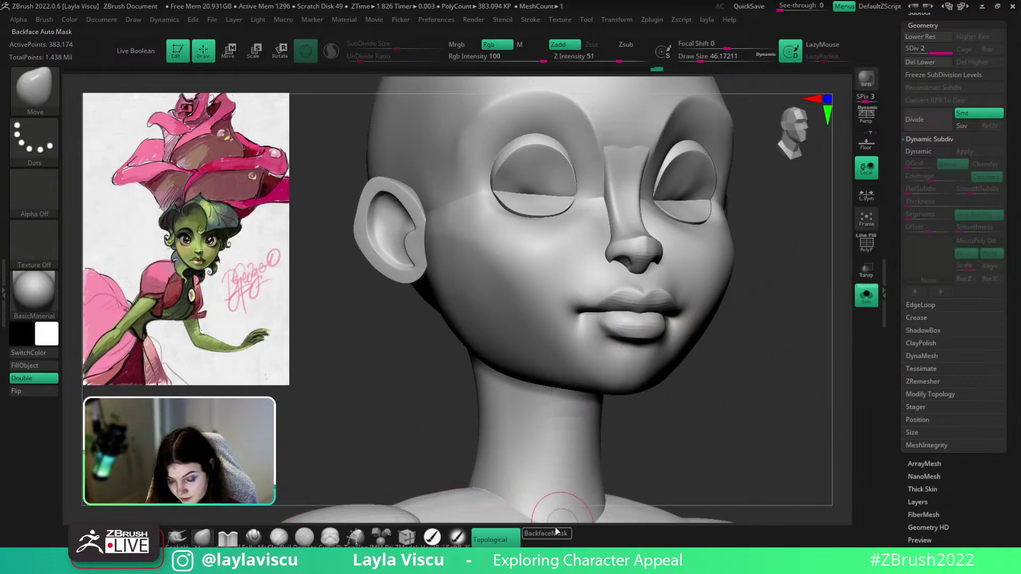
{"action": "key", "text": "]"}
{"action": "left_click_drag", "start_coordinate": [594, 317], "coordinate": [580, 312]}
{"action": "right_click_drag", "start_coordinate": [733, 335], "coordinate": [660, 330]}
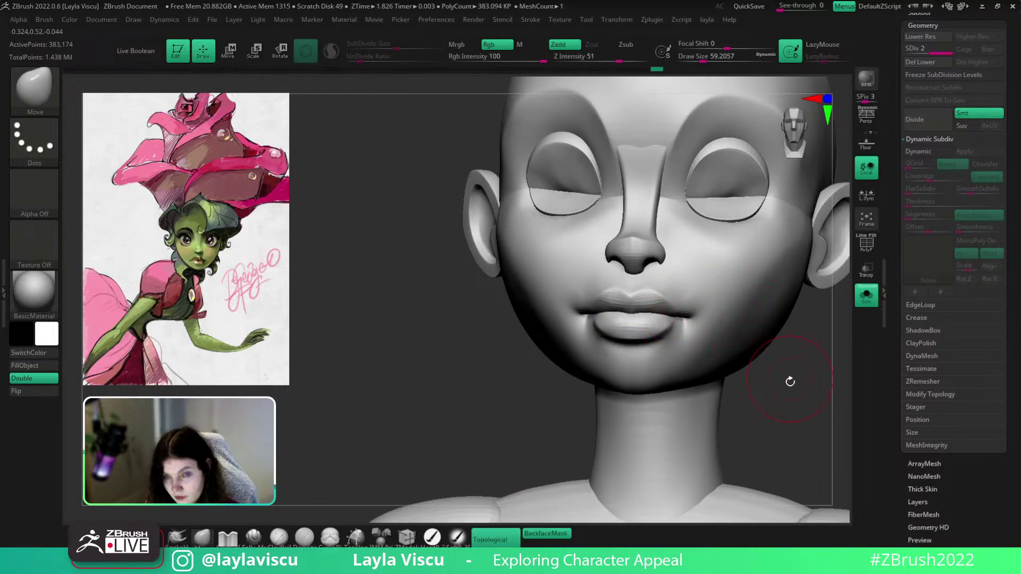
Adjust the lower lip's shape with the Move brush at a draw size of about 32.7, then turn off backface masking
{"action": "mouse_move", "coordinate": [790, 381]}
{"action": "right_mouse_down"}
{"action": "mouse_move", "coordinate": [796, 422]}
{"action": "mouse_move", "coordinate": [795, 410]}
{"action": "mouse_move", "coordinate": [737, 406]}
{"action": "right_mouse_up"}
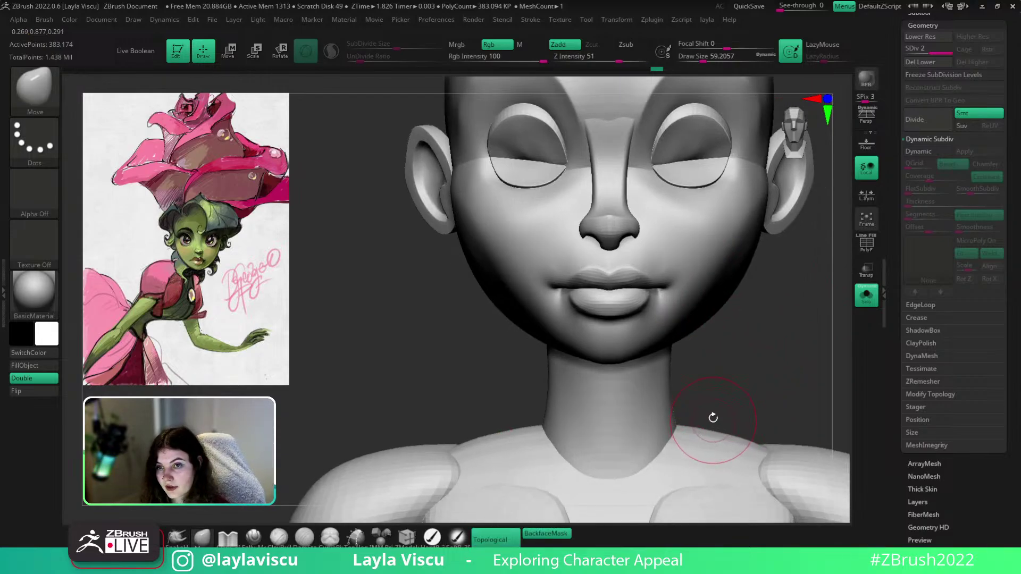
{"action": "key", "text": "s"}
{"action": "left_click_drag", "start_coordinate": [632, 305], "coordinate": [626, 307]}
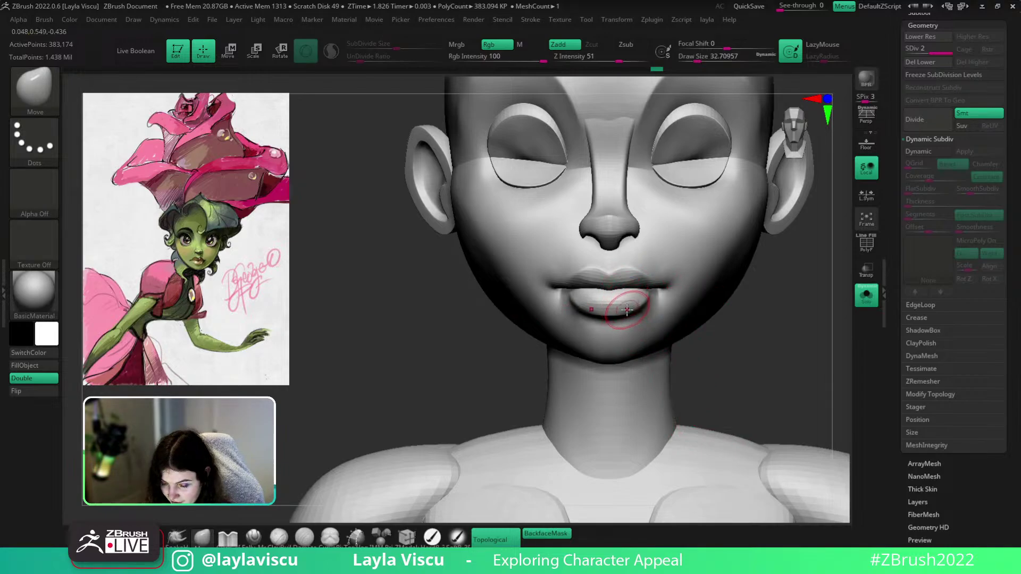
{"action": "right_click_drag", "start_coordinate": [650, 293], "coordinate": [761, 348], "text": "ctrl"}
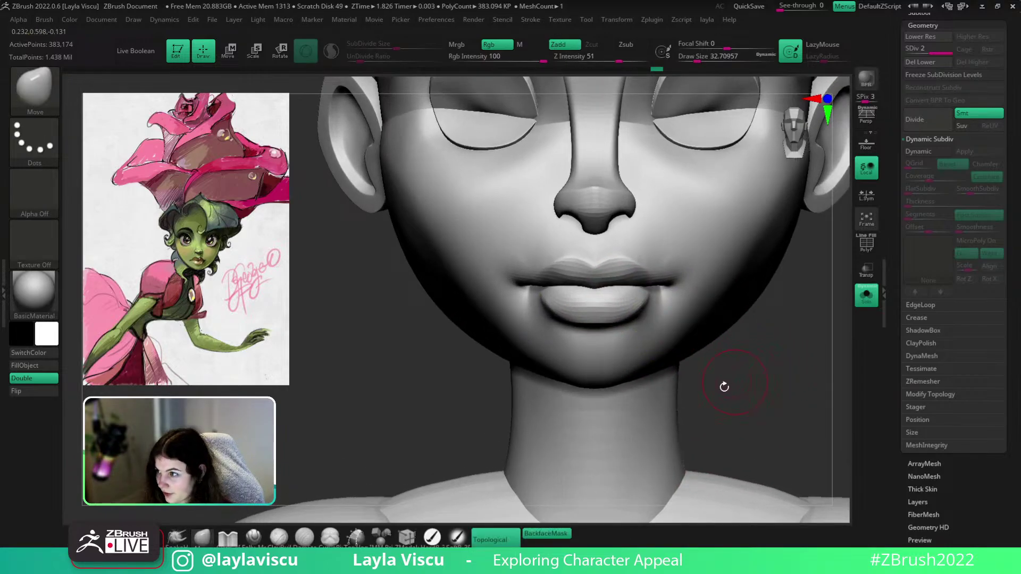
{"action": "left_click", "coordinate": [545, 533]}
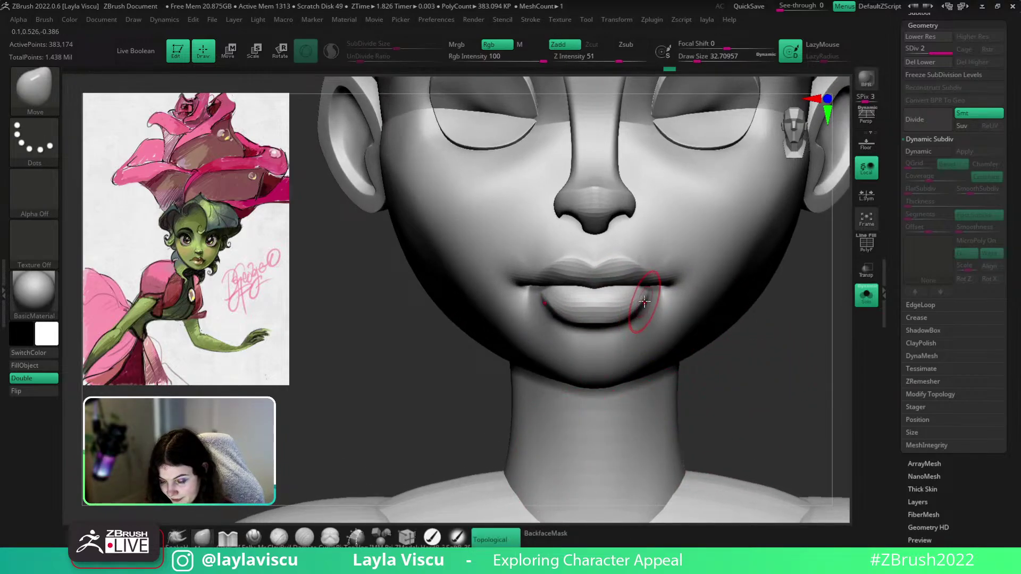
Refine the lower lip and chin profile from the side with the Move brush at draw sizes of about 26.9 and 67.8
{"action": "mouse_move", "coordinate": [659, 306]}
{"action": "right_mouse_down"}
{"action": "mouse_move", "coordinate": [744, 340]}
{"action": "mouse_move", "coordinate": [672, 303]}
{"action": "mouse_move", "coordinate": [712, 315]}
{"action": "mouse_move", "coordinate": [645, 330]}
{"action": "right_mouse_up"}
{"action": "key", "text": "s"}
{"action": "left_click_drag", "start_coordinate": [643, 331], "coordinate": [628, 331]}
{"action": "right_click_drag", "start_coordinate": [674, 340], "coordinate": [684, 344], "text": "shift"}
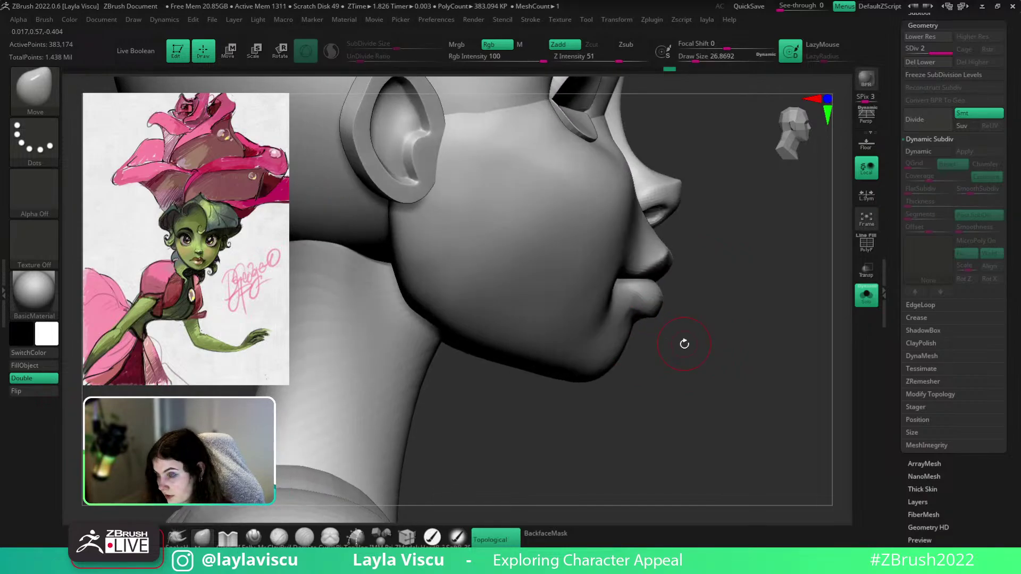
{"action": "key", "text": "s"}
{"action": "left_click_drag", "start_coordinate": [659, 359], "coordinate": [686, 359]}
{"action": "right_click_drag", "start_coordinate": [685, 359], "coordinate": [622, 366], "text": "ctrl"}
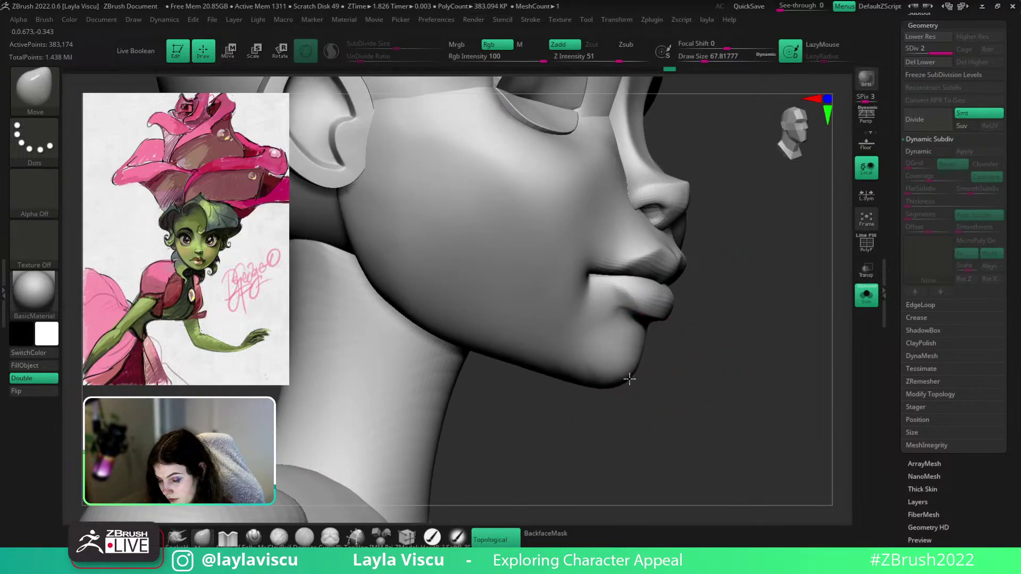
Shape the jawline beside the chin in front view at a draw size of about 43.8 and smooth it
{"action": "right_click_drag", "start_coordinate": [739, 380], "coordinate": [643, 381]}
{"action": "right_click_drag", "start_coordinate": [797, 391], "coordinate": [786, 394], "text": "shift"}
{"action": "key", "text": "s"}
{"action": "left_click_drag", "start_coordinate": [677, 349], "coordinate": [668, 349]}
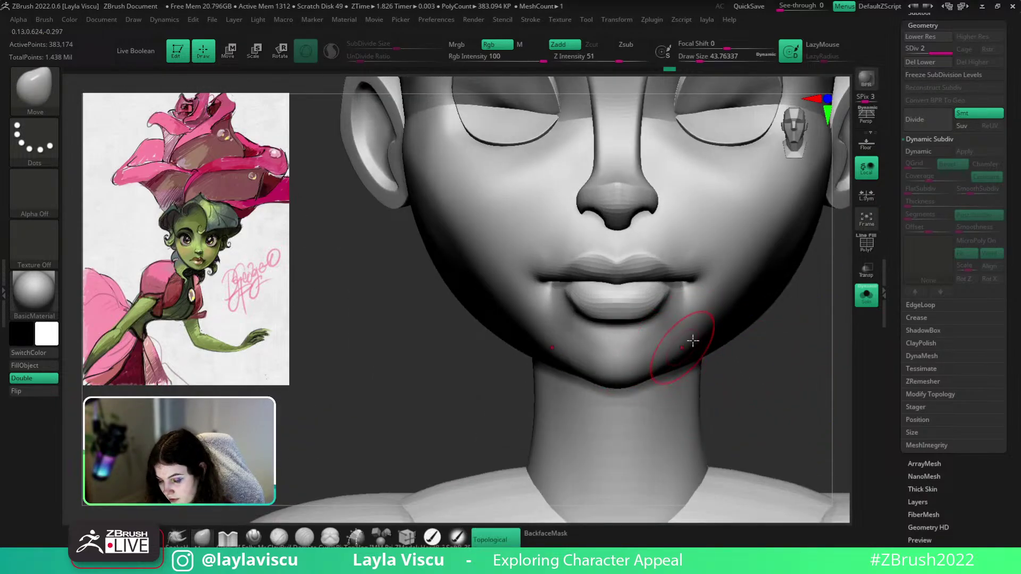
{"action": "right_click_drag", "start_coordinate": [693, 341], "coordinate": [710, 340], "text": "ctrl"}
{"action": "left_click_drag", "start_coordinate": [699, 340], "coordinate": [668, 358], "text": "shift"}
Reshape the underside of the jaw with the Move brush at a draw size of about 83.5, with backface masking on, and smooth it
{"action": "mouse_move", "coordinate": [765, 358]}
{"action": "right_mouse_down"}
{"action": "mouse_move", "coordinate": [612, 390]}
{"action": "mouse_move", "coordinate": [608, 321]}
{"action": "mouse_move", "coordinate": [608, 342]}
{"action": "right_mouse_up"}
{"action": "right_click_drag", "start_coordinate": [584, 399], "coordinate": [610, 385]}
{"action": "right_click_drag", "start_coordinate": [602, 447], "coordinate": [612, 402]}
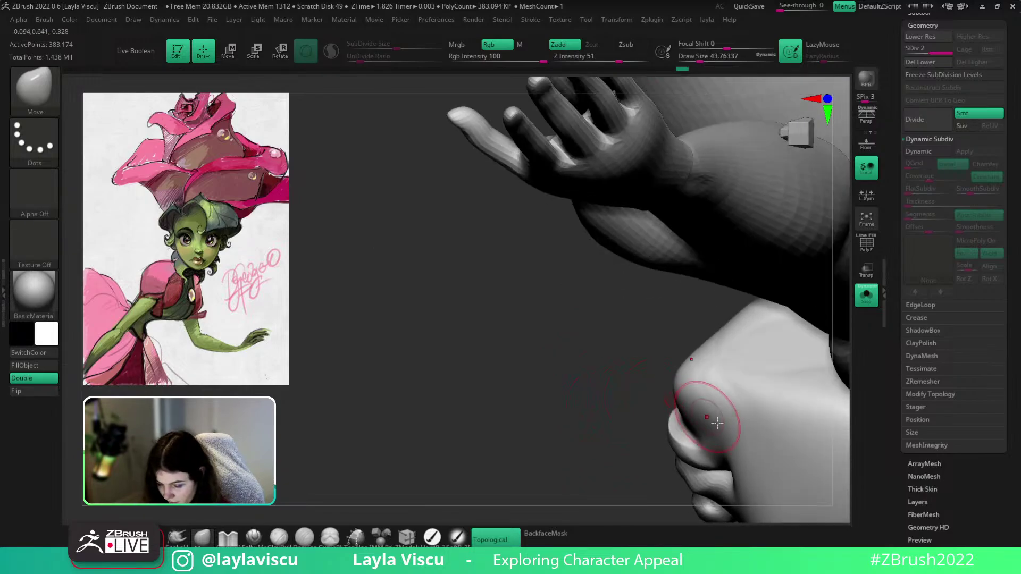
{"action": "key", "text": "bracketright"}
{"action": "right_click_drag", "start_coordinate": [716, 353], "coordinate": [711, 327]}
{"action": "key", "text": "bracketright"}
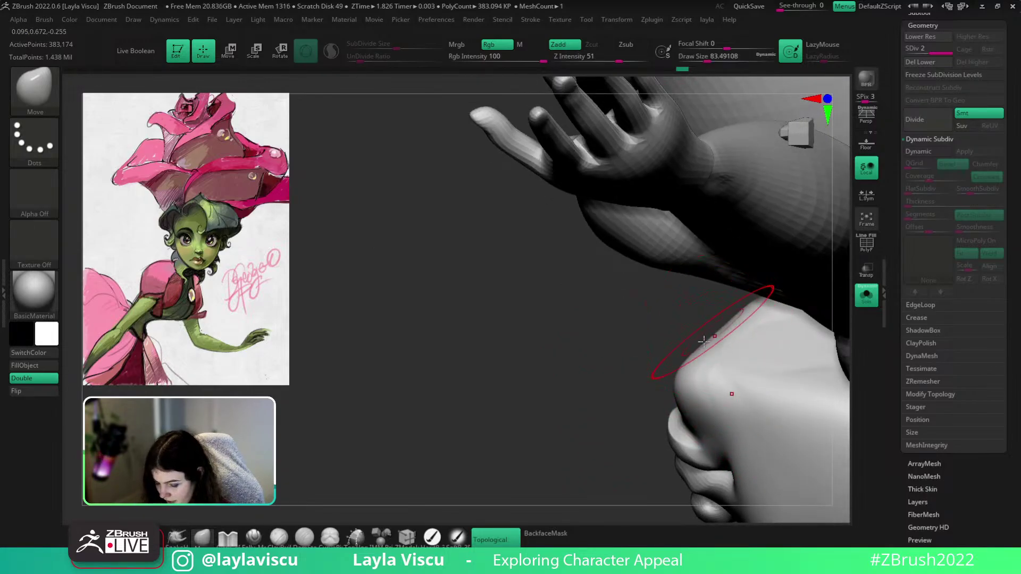
{"action": "left_click", "coordinate": [547, 533]}
{"action": "right_click_drag", "start_coordinate": [569, 489], "coordinate": [584, 461]}
{"action": "left_click_drag", "start_coordinate": [706, 337], "coordinate": [710, 324]}
{"action": "right_click_drag", "start_coordinate": [707, 321], "coordinate": [707, 440]}
{"action": "left_click_drag", "start_coordinate": [759, 358], "coordinate": [750, 340], "text": "shift"}
Adjust the lower face in front view with the Move brush at a draw size of about 46.2
{"action": "right_click_drag", "start_coordinate": [671, 433], "coordinate": [742, 471]}
{"action": "mouse_move", "coordinate": [742, 470]}
{"action": "right_mouse_down", "text": "ctrl"}
{"action": "mouse_move", "coordinate": [629, 380]}
{"action": "mouse_move", "coordinate": [841, 372]}
{"action": "mouse_move", "coordinate": [705, 285]}
{"action": "mouse_move", "coordinate": [665, 338]}
{"action": "right_mouse_up", "text": "ctrl"}
{"action": "key", "text": "bracketleft"}
{"action": "key", "text": "bracketleft"}
{"action": "left_click_drag", "start_coordinate": [657, 340], "coordinate": [674, 352]}
{"action": "mouse_move", "coordinate": [731, 340]}
{"action": "right_mouse_down", "text": "ctrl"}
{"action": "mouse_move", "coordinate": [718, 333]}
{"action": "mouse_move", "coordinate": [723, 356]}
{"action": "mouse_move", "coordinate": [760, 378]}
{"action": "right_mouse_up", "text": "ctrl"}
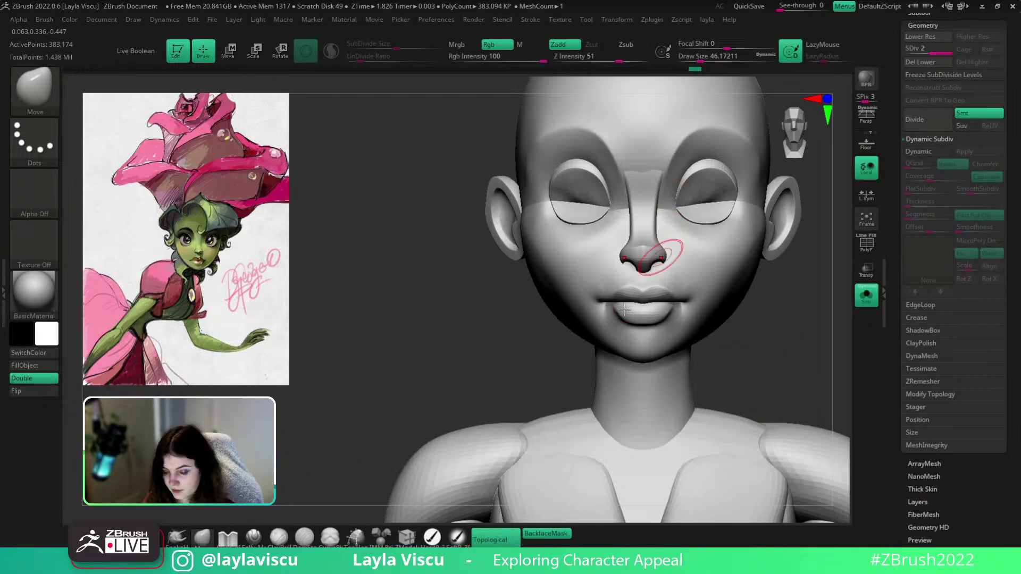
Adjust the inner eye corners with the Move brush at a draw size of about 23.3, with backface masking off
{"action": "left_click", "coordinate": [534, 535]}
{"action": "right_click_drag", "start_coordinate": [655, 221], "coordinate": [750, 298], "text": "ctrl"}
{"action": "left_click_drag", "start_coordinate": [816, 428], "coordinate": [755, 425]}
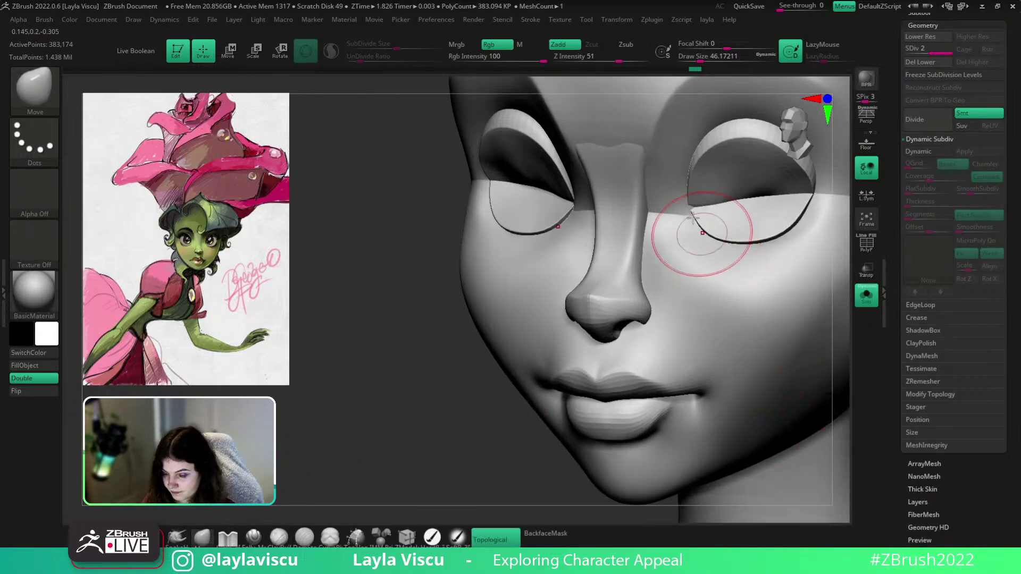
{"action": "right_click_drag", "start_coordinate": [684, 194], "coordinate": [706, 271], "text": "ctrl"}
{"action": "key", "text": "s"}
{"action": "left_click_drag", "start_coordinate": [701, 227], "coordinate": [689, 229]}
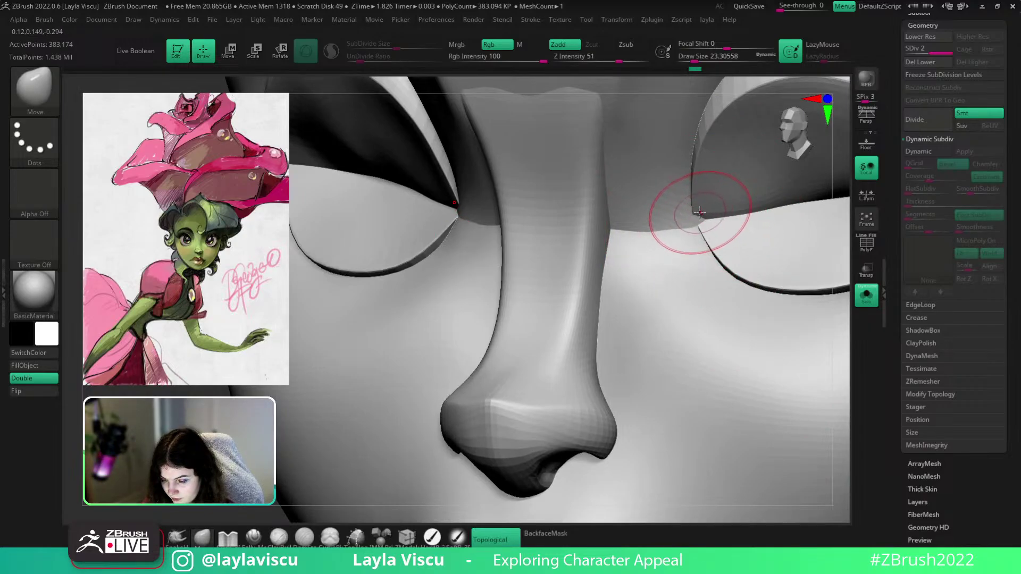
{"action": "left_click_drag", "start_coordinate": [703, 209], "coordinate": [705, 215]}
{"action": "right_click_drag", "start_coordinate": [695, 205], "coordinate": [740, 205], "text": "ctrl"}
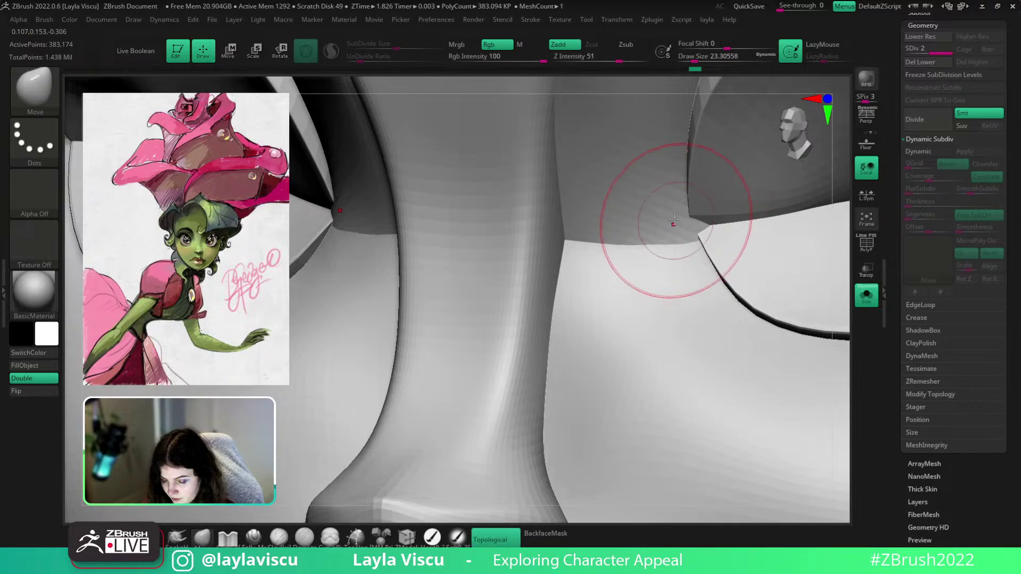
Set the draw size to 37 and inspect the mesh around the eyes and nose with the polyframe shown
{"action": "type", "text": "s37"}
{"action": "key", "text": "Return"}
{"action": "key", "text": "shift+f"}
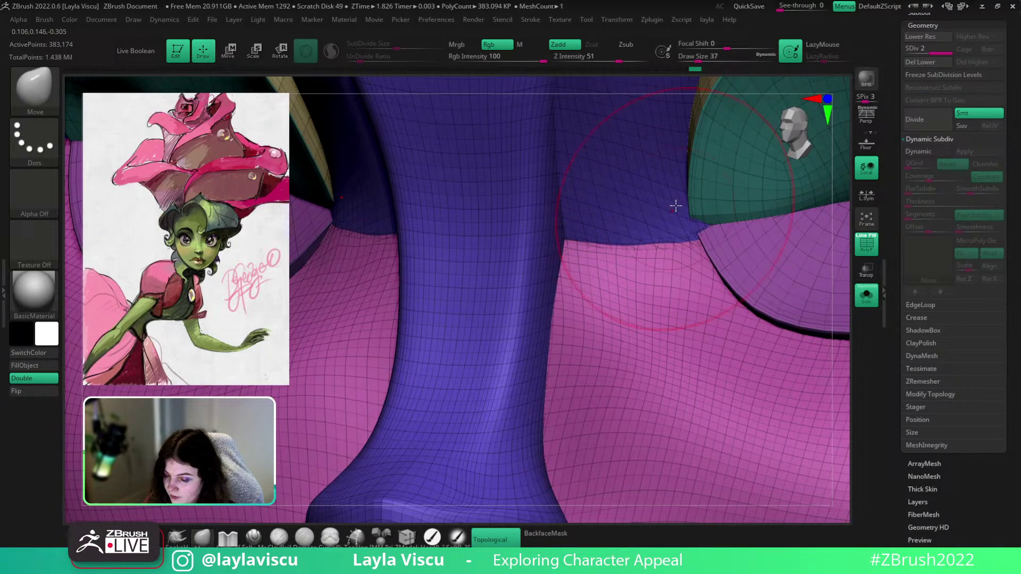
{"action": "right_click_drag", "start_coordinate": [683, 212], "coordinate": [622, 155], "text": "ctrl"}
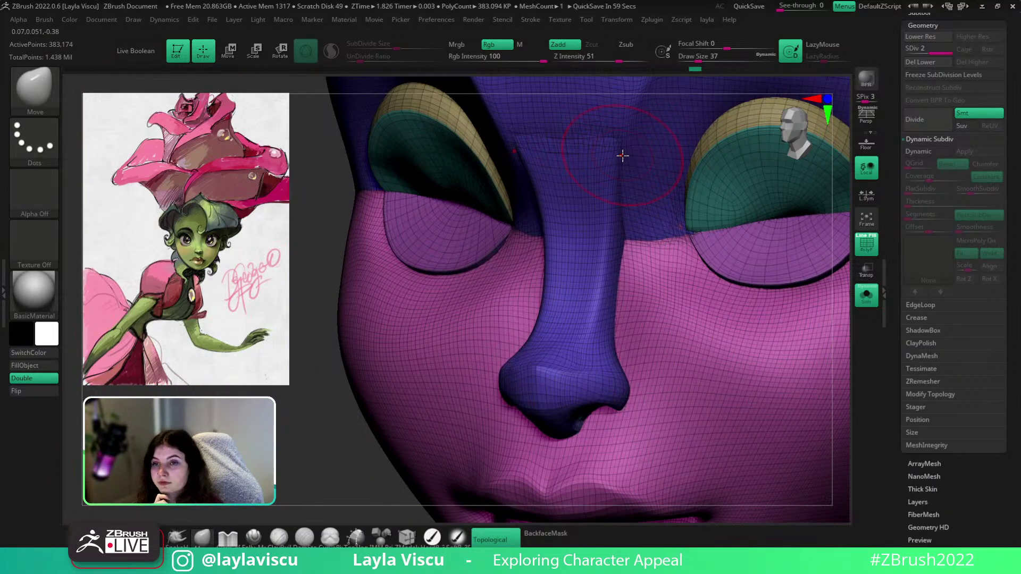
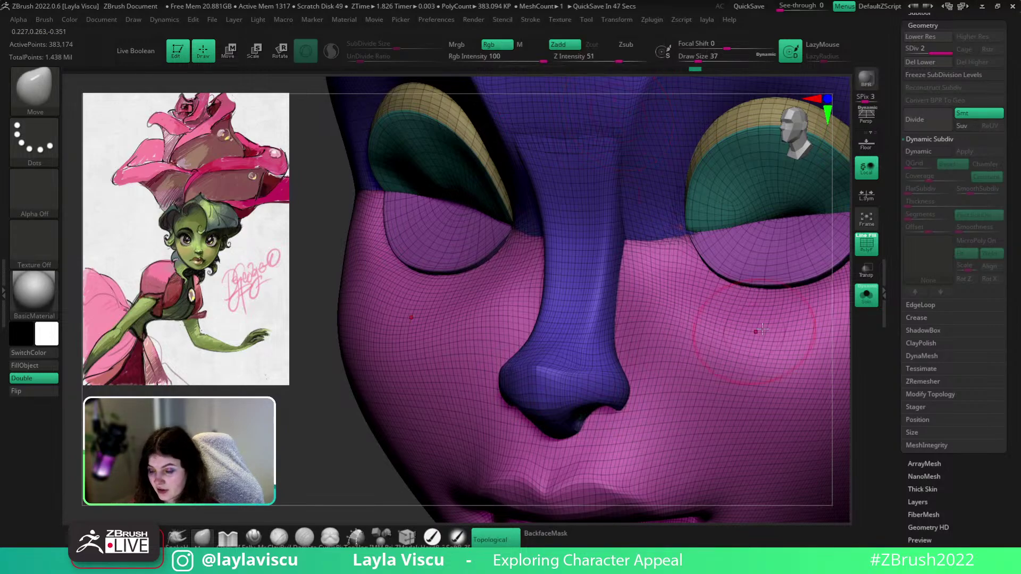
{"action": "right_click_drag", "start_coordinate": [581, 288], "coordinate": [564, 151], "text": "ctrl"}
{"action": "left_click_drag", "start_coordinate": [811, 373], "coordinate": [811, 402], "text": "shift"}
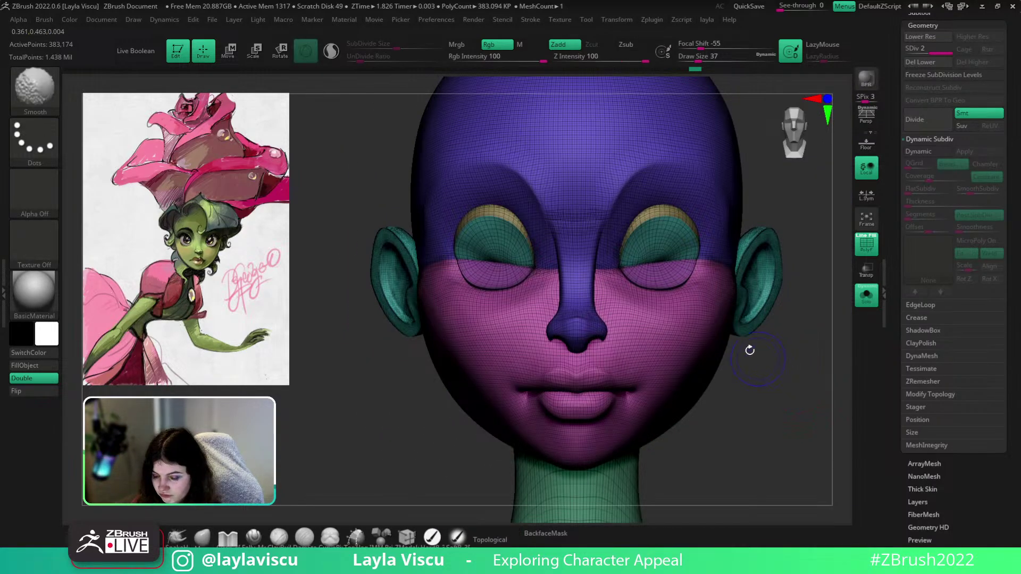
{"action": "key", "text": "shift+f"}
Adjust the lower outer rim of the eye sockets from below with the Move brush
{"action": "right_click_drag", "start_coordinate": [672, 282], "coordinate": [676, 314], "text": "ctrl"}
{"action": "left_click_drag", "start_coordinate": [789, 431], "coordinate": [736, 391]}
{"action": "right_click_drag", "start_coordinate": [692, 296], "coordinate": [701, 302], "text": "ctrl"}
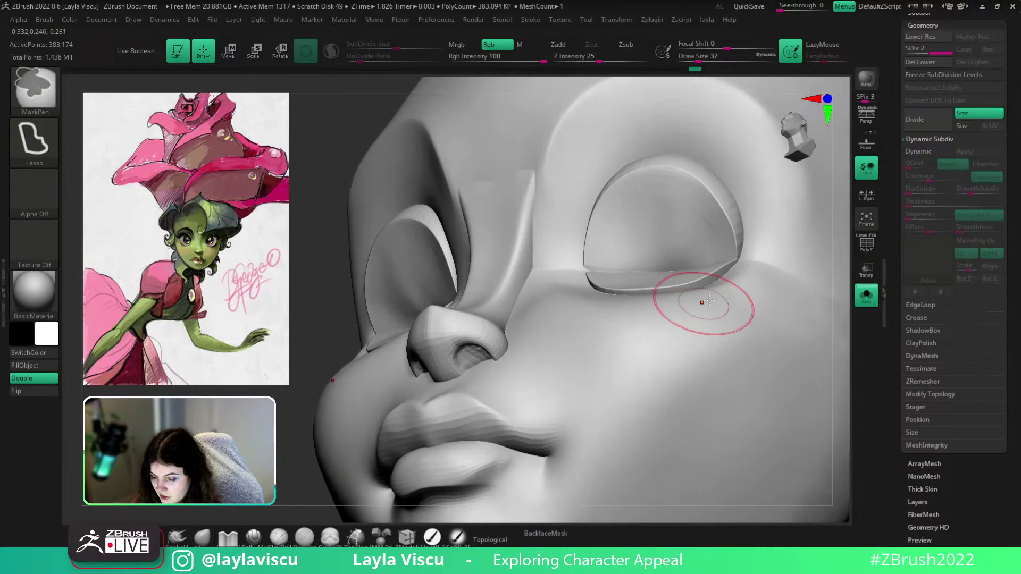
{"action": "left_click_drag", "start_coordinate": [292, 360], "coordinate": [296, 353]}
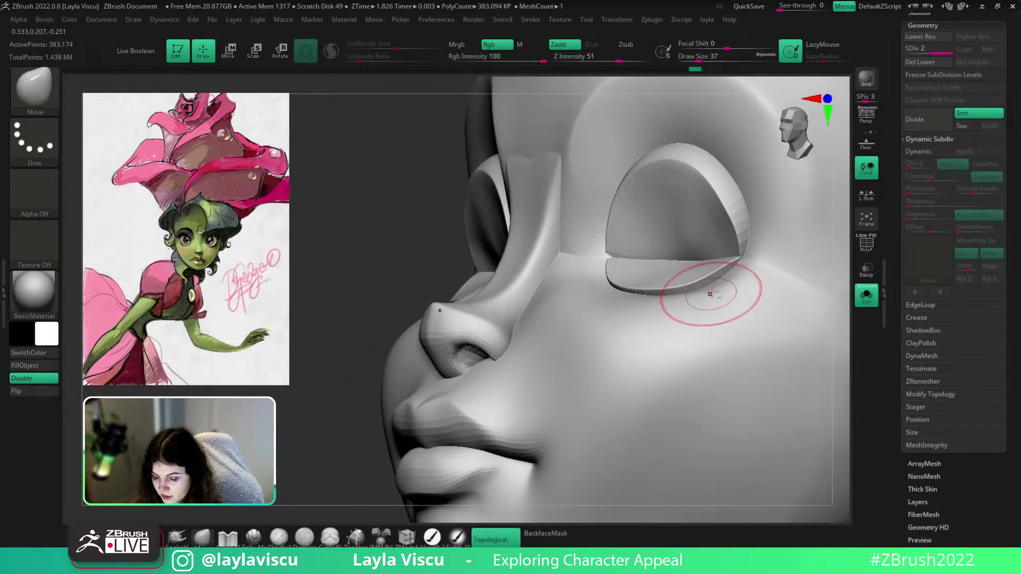
{"action": "left_click_drag", "start_coordinate": [713, 286], "coordinate": [716, 286]}
Move the inner surface of the eye sockets along its normal with the Move brush and check it from the front
{"action": "left_click_drag", "start_coordinate": [404, 246], "coordinate": [691, 247], "text": "shift"}
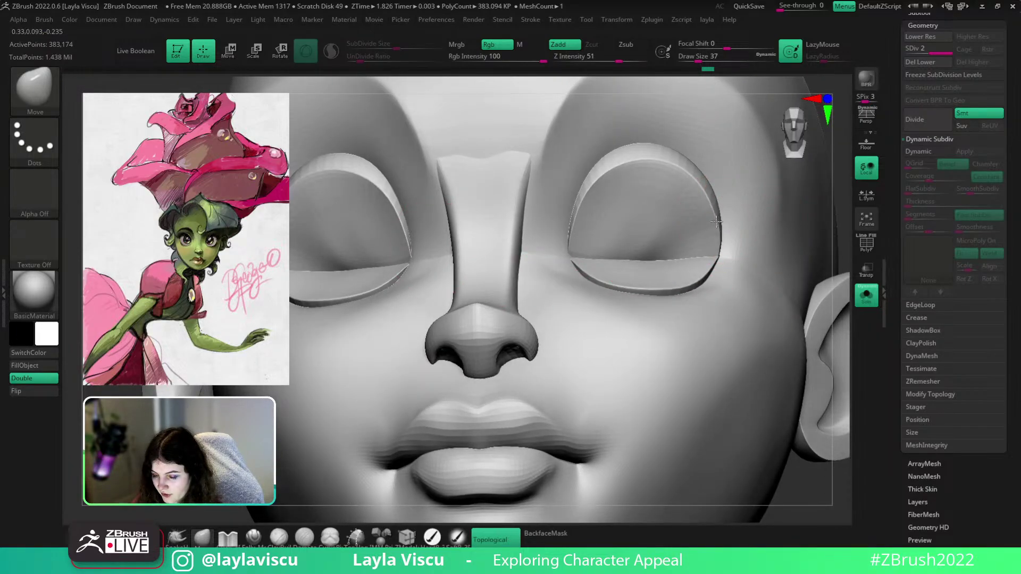
{"action": "left_click_drag", "start_coordinate": [658, 235], "coordinate": [660, 223], "text": "alt"}
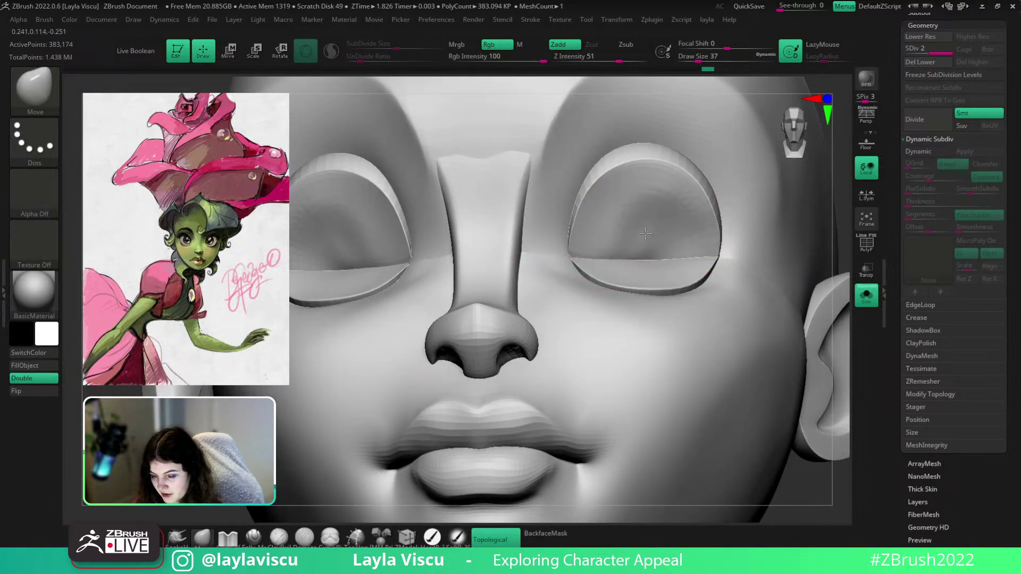
{"action": "left_click_drag", "start_coordinate": [839, 238], "coordinate": [854, 266]}
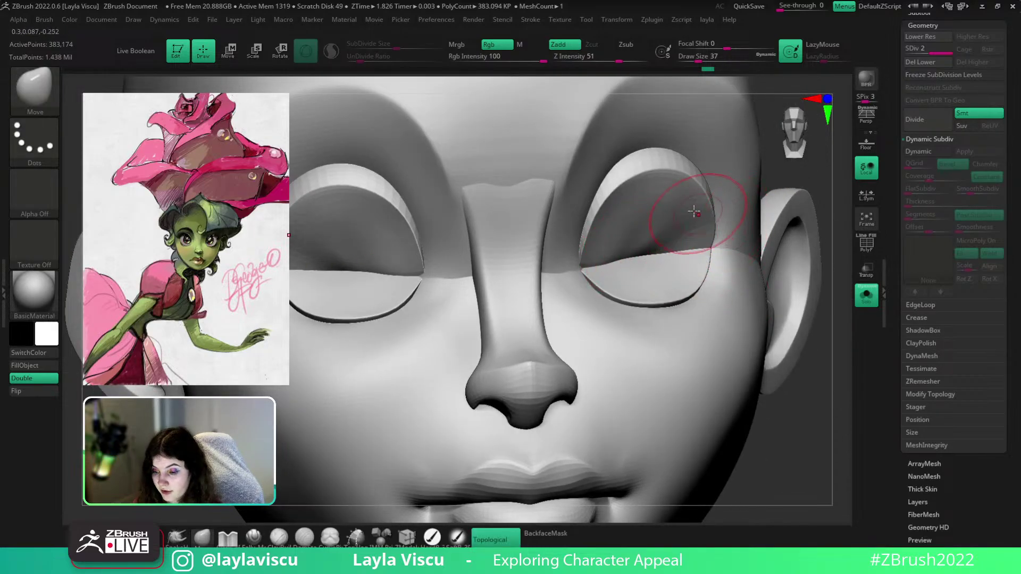
Isolate the inner surface of the eye sockets, smooth it and show the whole head again
{"action": "left_click", "coordinate": [648, 220], "text": "ctrl+shift"}
{"action": "mouse_move", "coordinate": [647, 229]}
{"action": "left_mouse_down", "text": "shift"}
{"action": "mouse_move", "coordinate": [626, 266]}
{"action": "mouse_move", "coordinate": [651, 230]}
{"action": "left_mouse_up", "text": "shift"}
{"action": "key", "text": "ctrl+z"}
{"action": "left_click", "coordinate": [790, 252], "text": "ctrl+shift"}
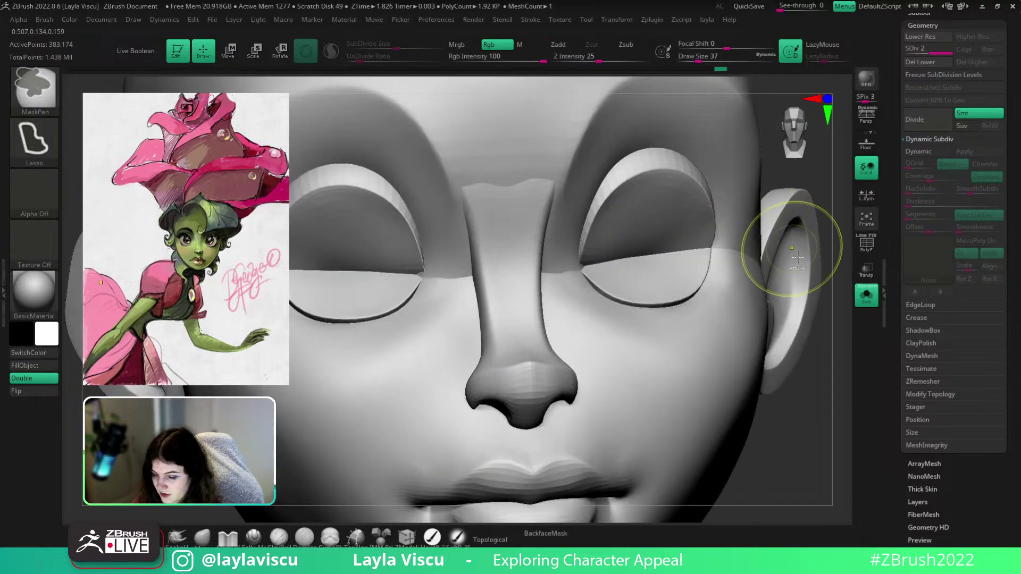
Inspect the mesh at the inner corner of the eye socket close up with the polyframe shown
{"action": "left_click_drag", "start_coordinate": [836, 415], "coordinate": [816, 413]}
{"action": "right_click_drag", "start_coordinate": [627, 331], "coordinate": [627, 344], "text": "ctrl"}
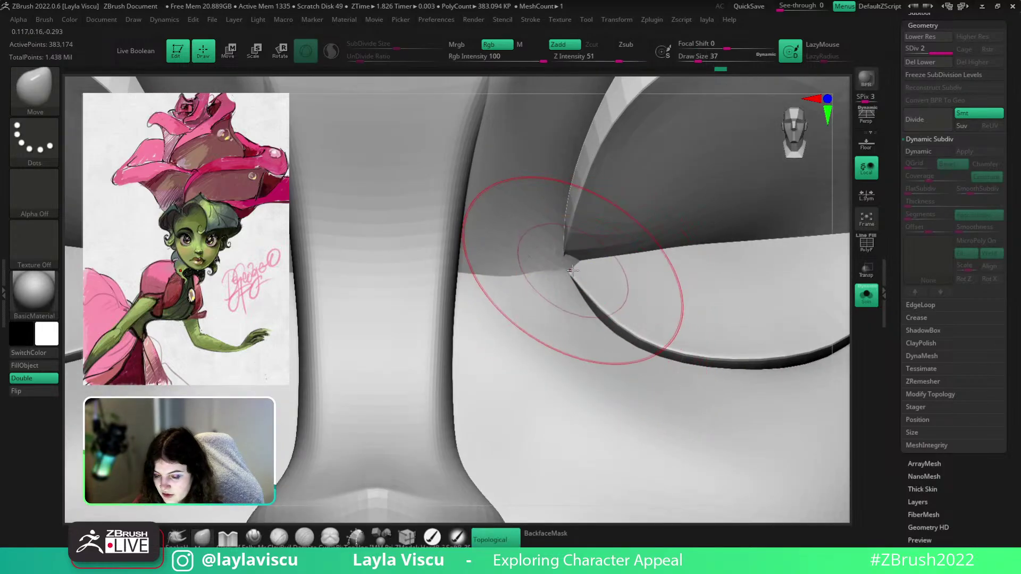
{"action": "key", "text": "shift+f"}
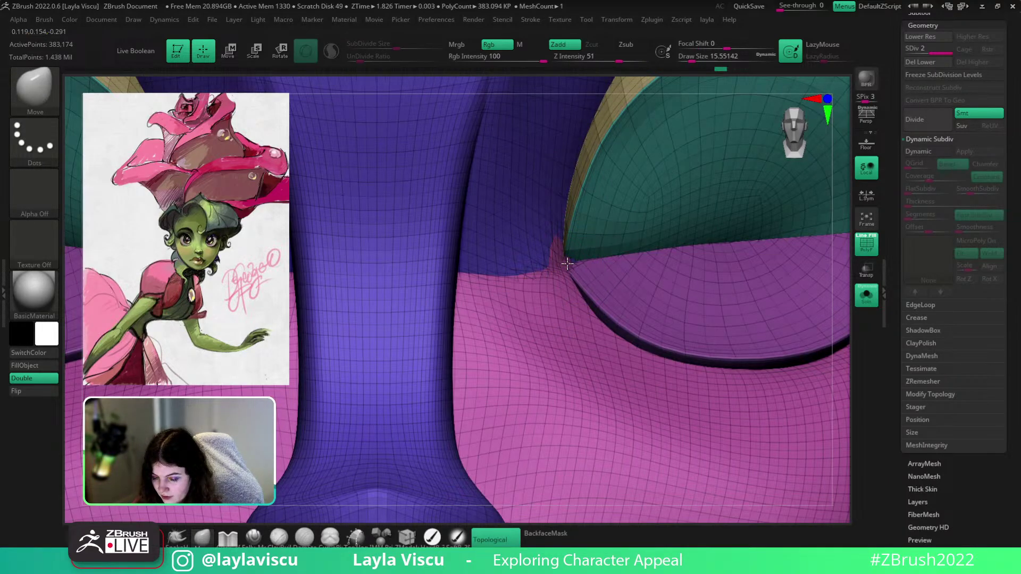
{"action": "key", "text": "shift+f"}
{"action": "key", "text": "f"}
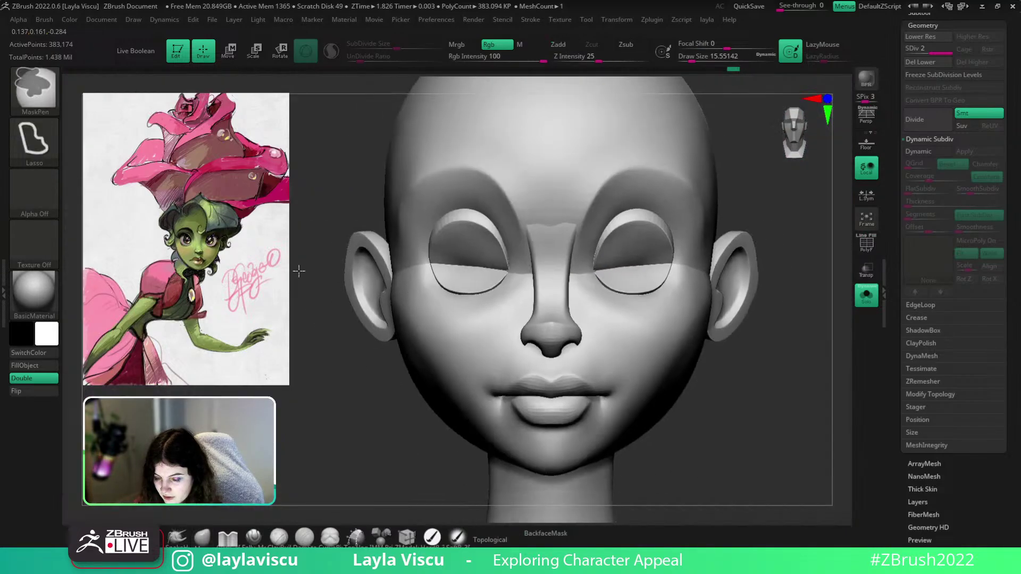
Turn off Solo and check the full character's proportions from the side and front, with and without the polyframe
{"action": "left_click", "coordinate": [862, 305]}
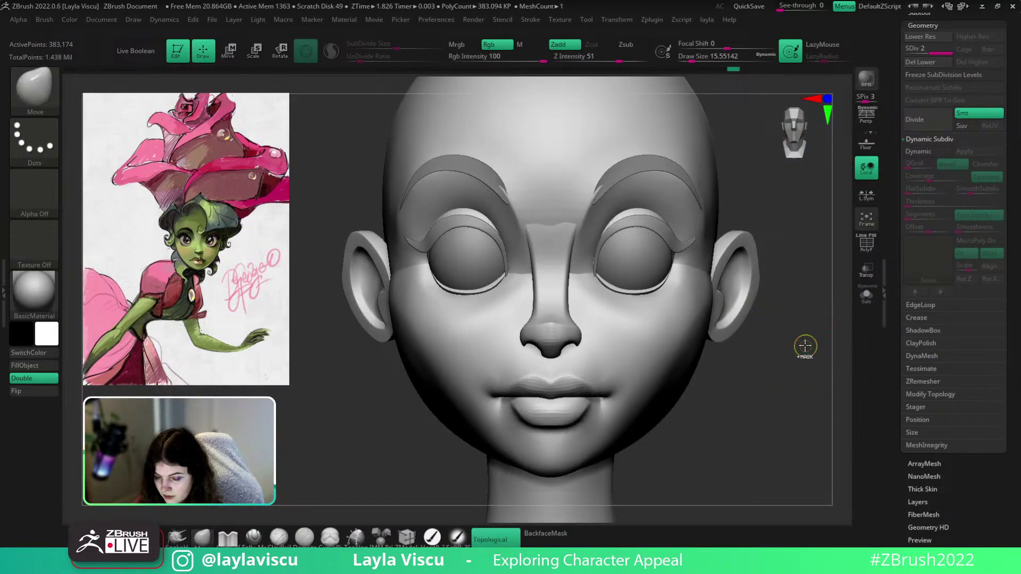
{"action": "right_click_drag", "start_coordinate": [805, 347], "coordinate": [664, 321], "text": "ctrl"}
{"action": "key", "text": "shift+f"}
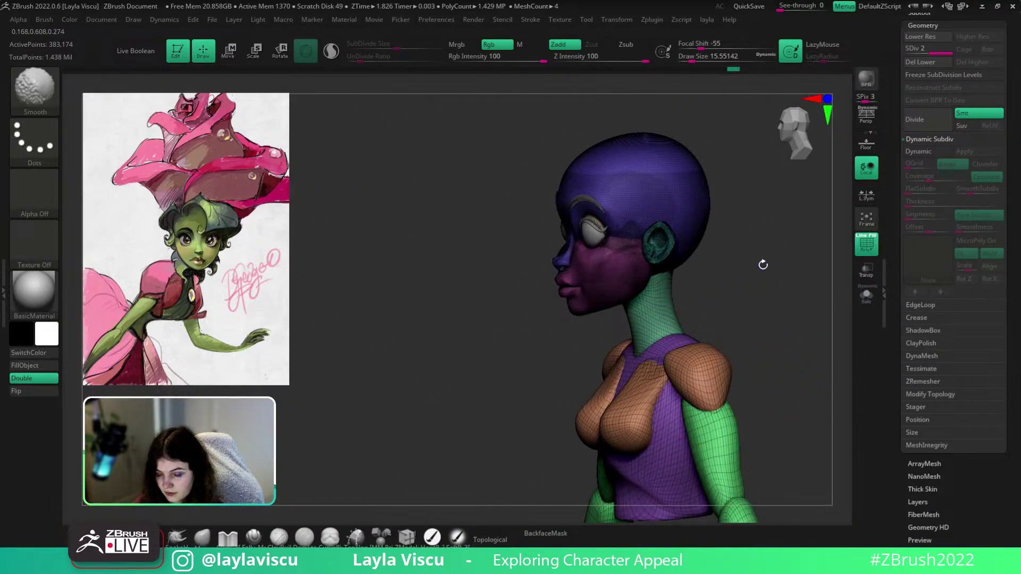
{"action": "right_click_drag", "start_coordinate": [763, 264], "coordinate": [814, 300]}
{"action": "right_click_drag", "start_coordinate": [813, 301], "coordinate": [776, 359]}
{"action": "key", "text": "shift+f"}
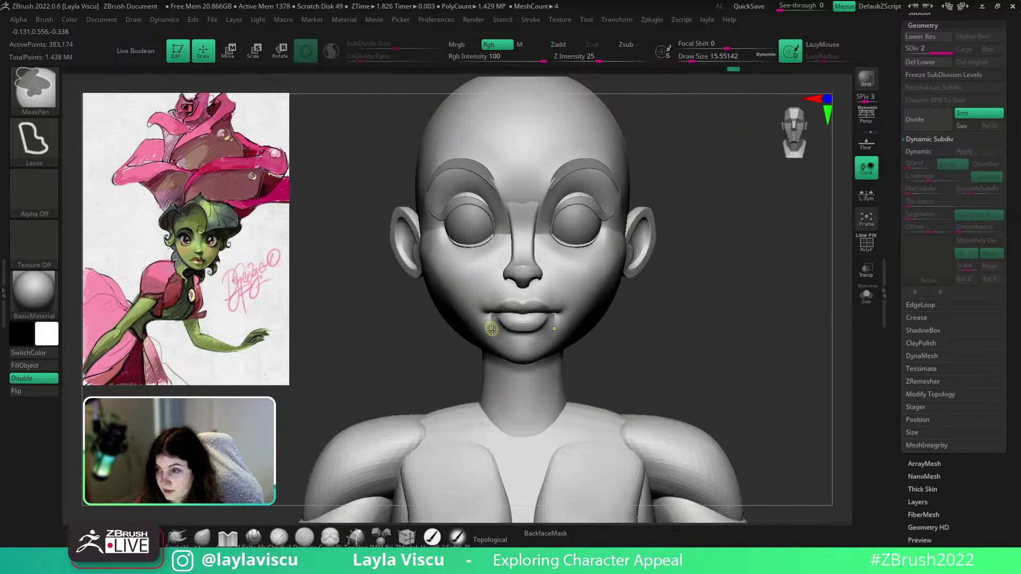
{"action": "right_click_drag", "start_coordinate": [683, 327], "coordinate": [696, 356], "text": "ctrl"}
{"action": "mouse_move", "coordinate": [697, 357]}
{"action": "right_mouse_down"}
{"action": "mouse_move", "coordinate": [723, 360]}
{"action": "mouse_move", "coordinate": [710, 360]}
{"action": "right_mouse_up"}
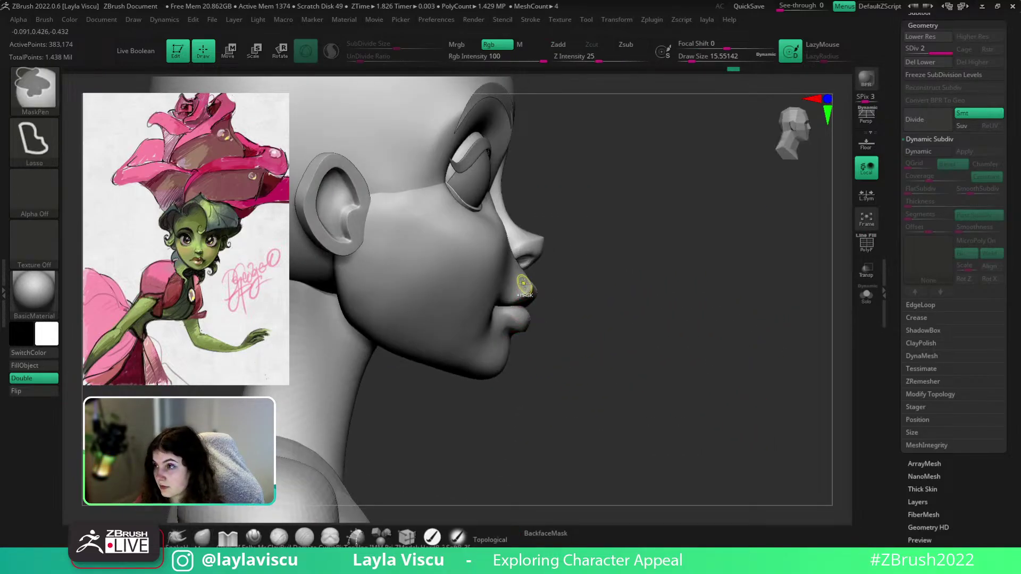
Reshape the upper lip and the area beneath the nose with the Move brush at a draw size of about 87
{"action": "right_click_drag", "start_coordinate": [524, 284], "coordinate": [597, 312], "text": "ctrl"}
{"action": "key", "text": "s"}
{"action": "left_click_drag", "start_coordinate": [552, 290], "coordinate": [557, 290]}
{"action": "right_click_drag", "start_coordinate": [597, 299], "coordinate": [566, 300]}
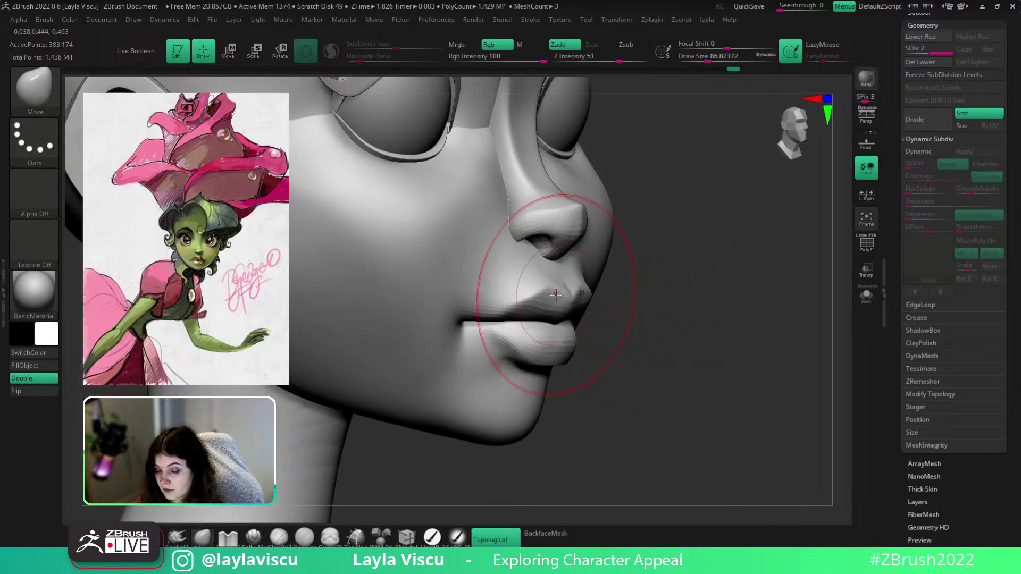
{"action": "left_click_drag", "start_coordinate": [555, 294], "coordinate": [525, 254]}
{"action": "key", "text": "s"}
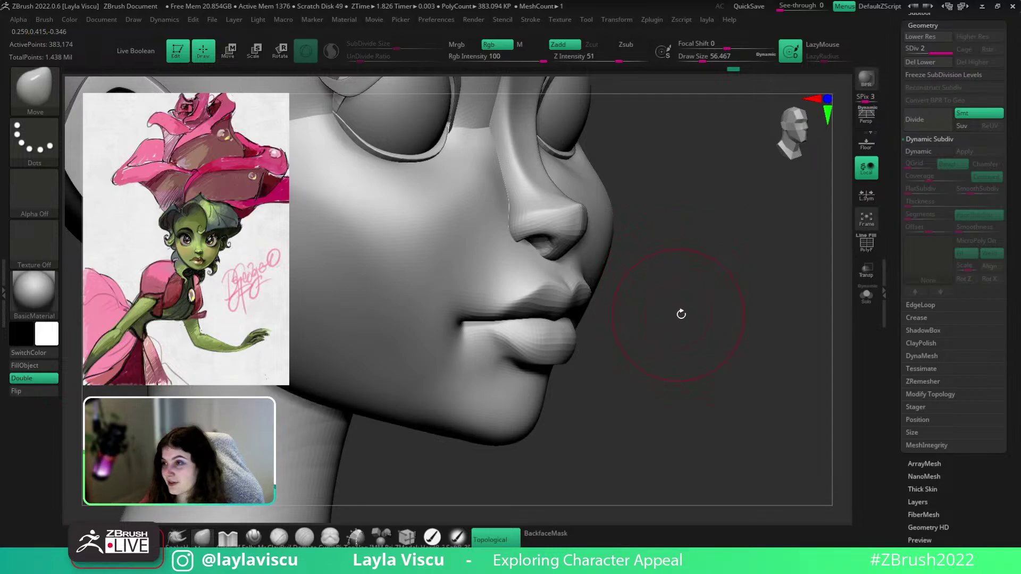
{"action": "left_click_drag", "start_coordinate": [681, 314], "coordinate": [695, 338]}
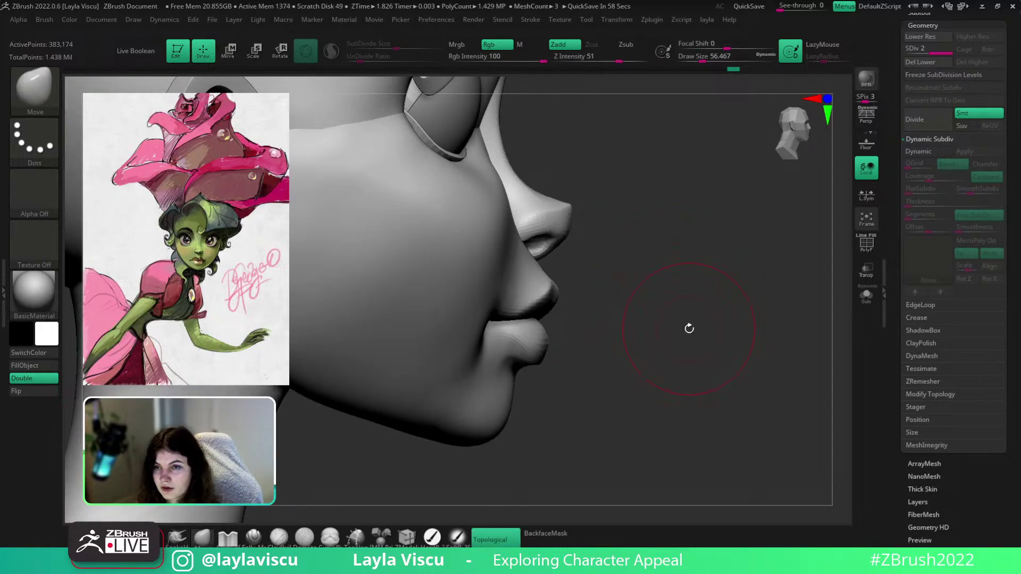
{"action": "left_click_drag", "start_coordinate": [590, 299], "coordinate": [552, 301]}
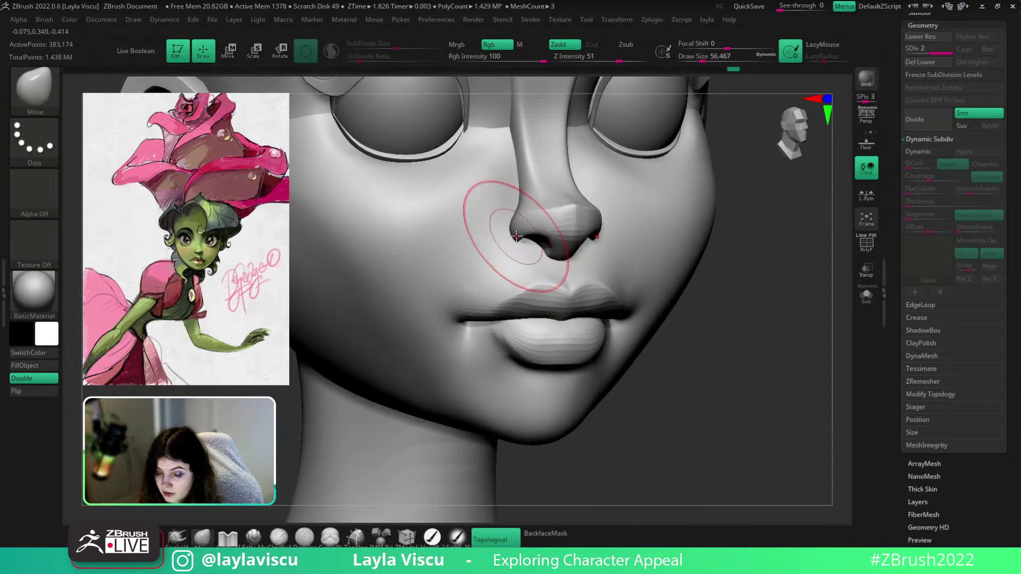
Undo the last Move stroke and adjust the base of the nostril wing from the side with a smaller Move brush
{"action": "left_click_drag", "start_coordinate": [803, 353], "coordinate": [823, 351]}
{"action": "key", "text": "ctrl+z"}
{"action": "key", "text": "s"}
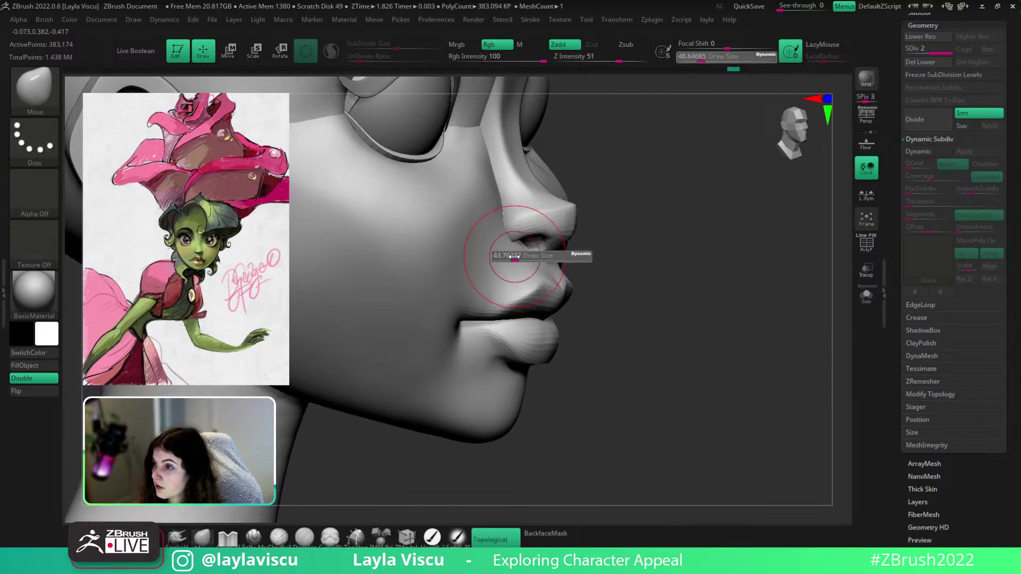
{"action": "mouse_move", "coordinate": [517, 257]}
{"action": "left_mouse_down"}
{"action": "mouse_move", "coordinate": [503, 238]}
{"action": "mouse_move", "coordinate": [514, 226]}
{"action": "left_mouse_up"}
{"action": "key", "text": "s"}
{"action": "key", "text": "s"}
{"action": "key", "text": "s"}
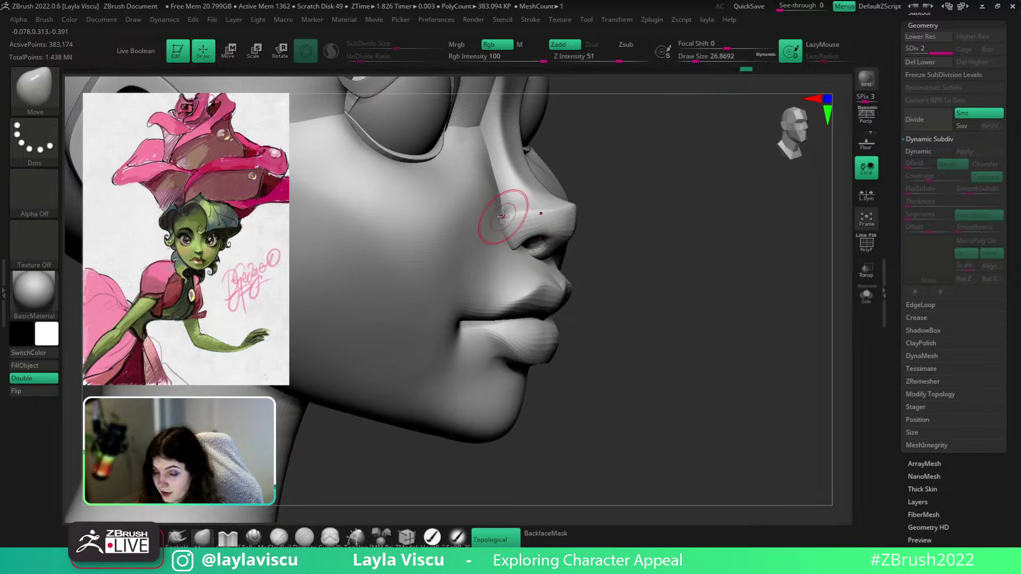
Refine the side of the nostril wing in close-up with the Move brush at a draw size of about 68
{"action": "right_click_drag", "start_coordinate": [506, 223], "coordinate": [512, 240], "text": "ctrl"}
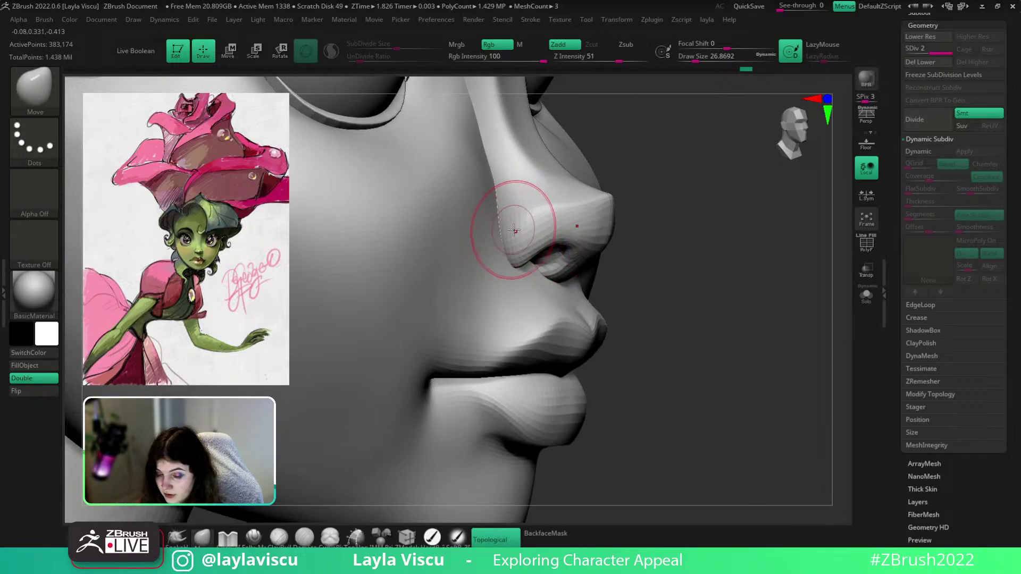
{"action": "left_click_drag", "start_coordinate": [663, 277], "coordinate": [684, 276]}
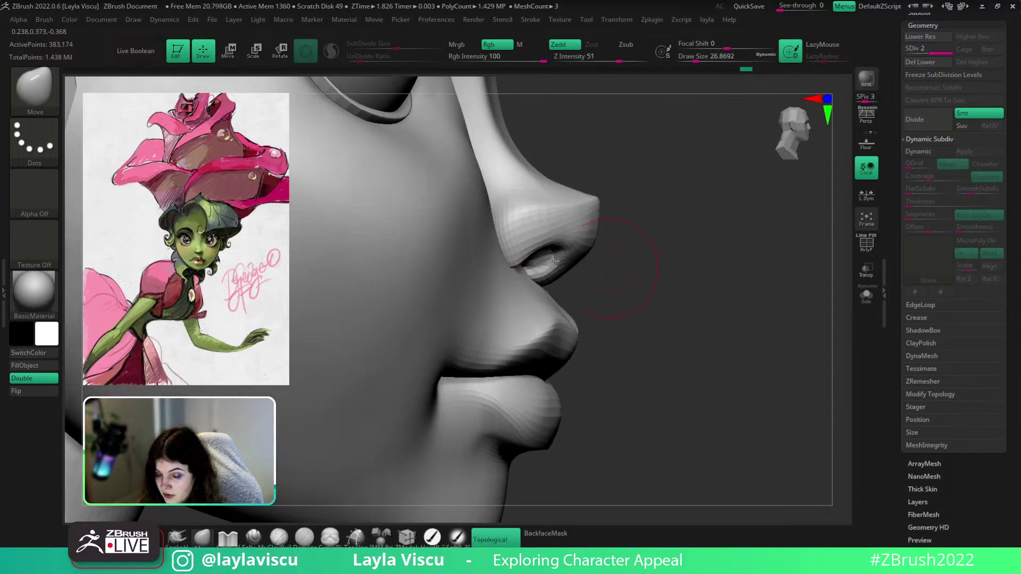
{"action": "key", "text": "s"}
{"action": "left_click_drag", "start_coordinate": [512, 224], "coordinate": [520, 223]}
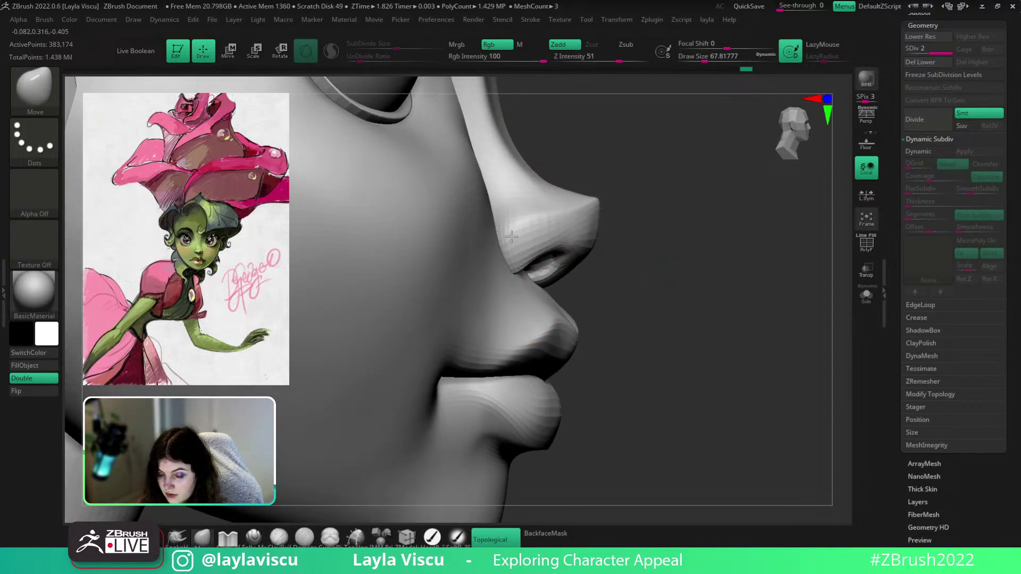
{"action": "mouse_move", "coordinate": [599, 250]}
{"action": "left_mouse_down"}
{"action": "mouse_move", "coordinate": [679, 255]}
{"action": "mouse_move", "coordinate": [638, 254]}
{"action": "left_mouse_up"}
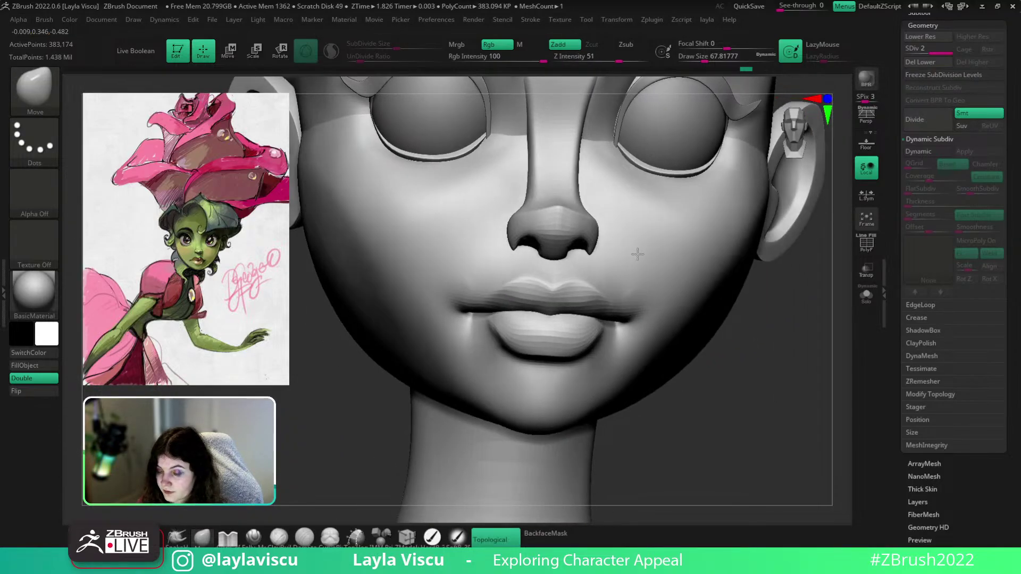
Reduce the draw size to about 18 and refine the nostril wings from the front against the whole bust
{"action": "left_click_drag", "start_coordinate": [763, 349], "coordinate": [719, 360], "text": "shift"}
{"action": "right_click_drag", "start_coordinate": [718, 361], "coordinate": [711, 362], "text": "ctrl"}
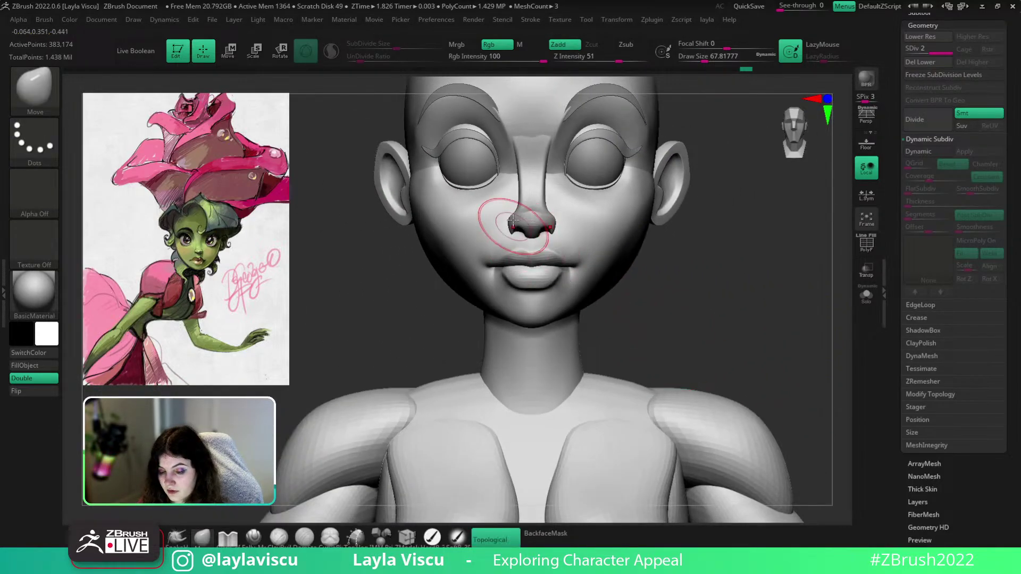
{"action": "right_click_drag", "start_coordinate": [516, 217], "coordinate": [549, 241], "text": "ctrl"}
{"action": "key", "text": "s"}
{"action": "mouse_move", "coordinate": [549, 235]}
{"action": "left_mouse_down"}
{"action": "mouse_move", "coordinate": [538, 234]}
{"action": "mouse_move", "coordinate": [547, 212]}
{"action": "mouse_move", "coordinate": [578, 211]}
{"action": "left_mouse_up"}
{"action": "key", "text": "s"}
{"action": "right_click_drag", "start_coordinate": [577, 211], "coordinate": [456, 216], "text": "ctrl"}
{"action": "mouse_move", "coordinate": [686, 260]}
{"action": "left_mouse_down"}
{"action": "mouse_move", "coordinate": [785, 279]}
{"action": "mouse_move", "coordinate": [742, 271]}
{"action": "left_mouse_up"}
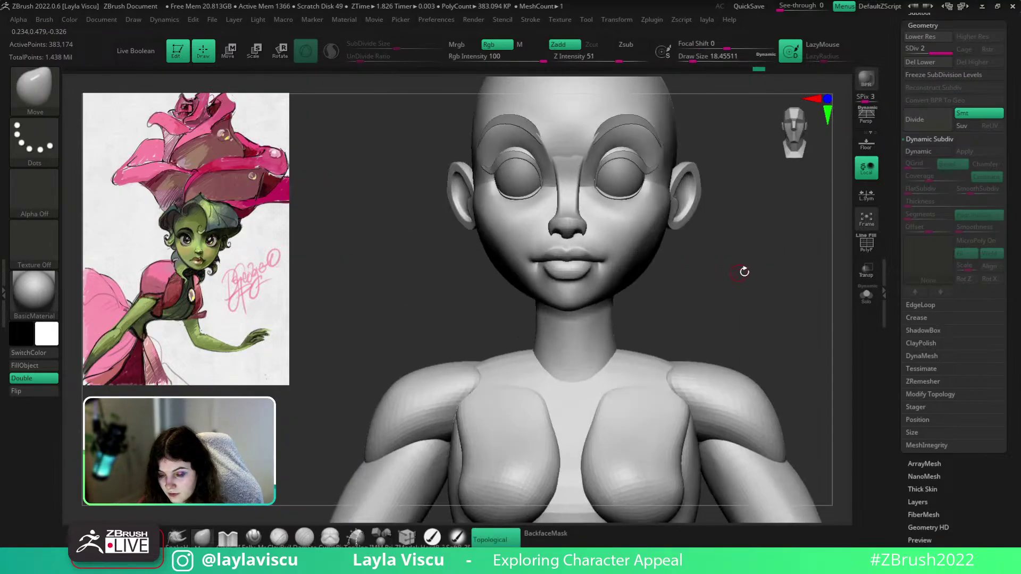
Nudge the side of the nose tip from below with the Move brush and check the face from the front
{"action": "right_click_drag", "start_coordinate": [634, 279], "coordinate": [626, 246], "text": "ctrl"}
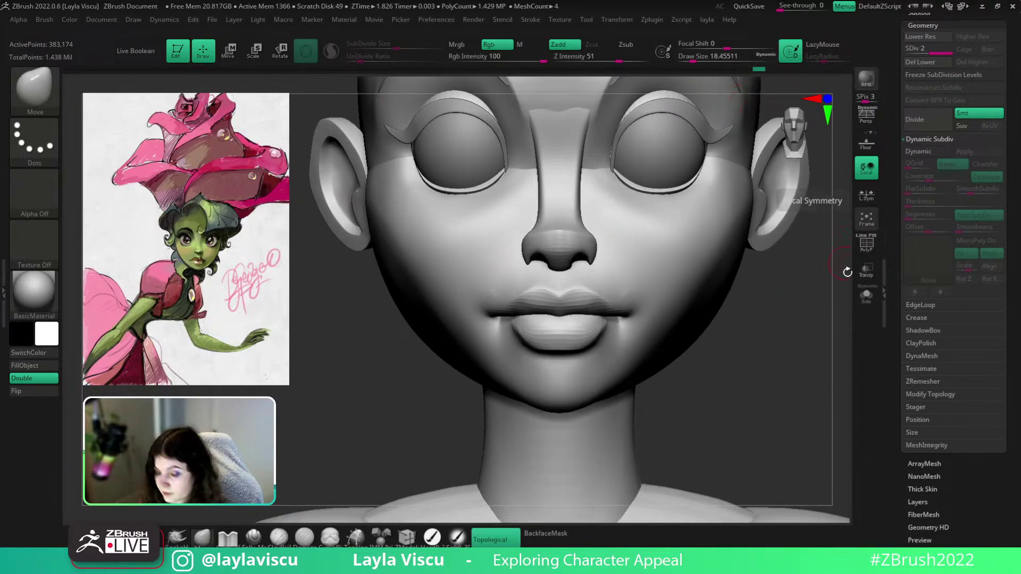
{"action": "left_click_drag", "start_coordinate": [845, 340], "coordinate": [842, 250]}
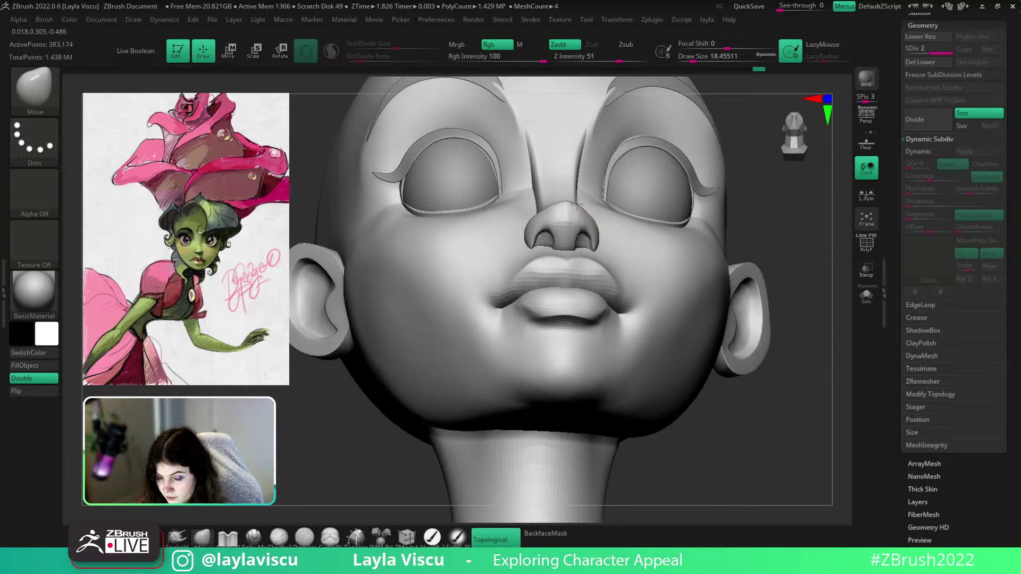
{"action": "left_click_drag", "start_coordinate": [588, 212], "coordinate": [587, 211]}
{"action": "left_click_drag", "start_coordinate": [757, 391], "coordinate": [771, 468]}
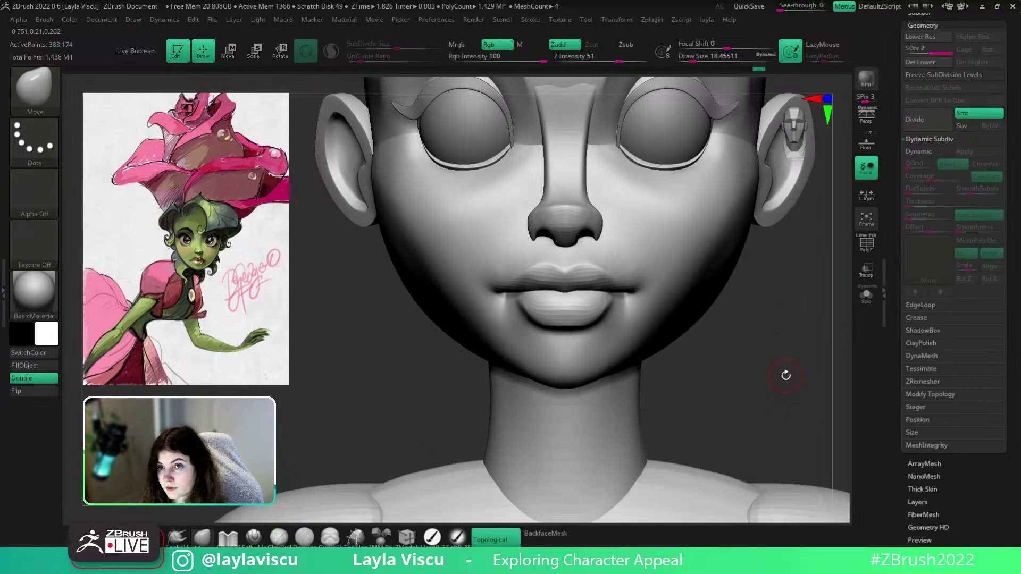
Enable BackfaceMask for the Move brush and reshape the nostril wings at a draw size of about 27
{"action": "left_click", "coordinate": [546, 533]}
{"action": "key", "text": "s"}
{"action": "mouse_move", "coordinate": [601, 220]}
{"action": "left_mouse_down"}
{"action": "mouse_move", "coordinate": [617, 224]}
{"action": "mouse_move", "coordinate": [585, 235]}
{"action": "left_mouse_up"}
{"action": "key", "text": "s"}
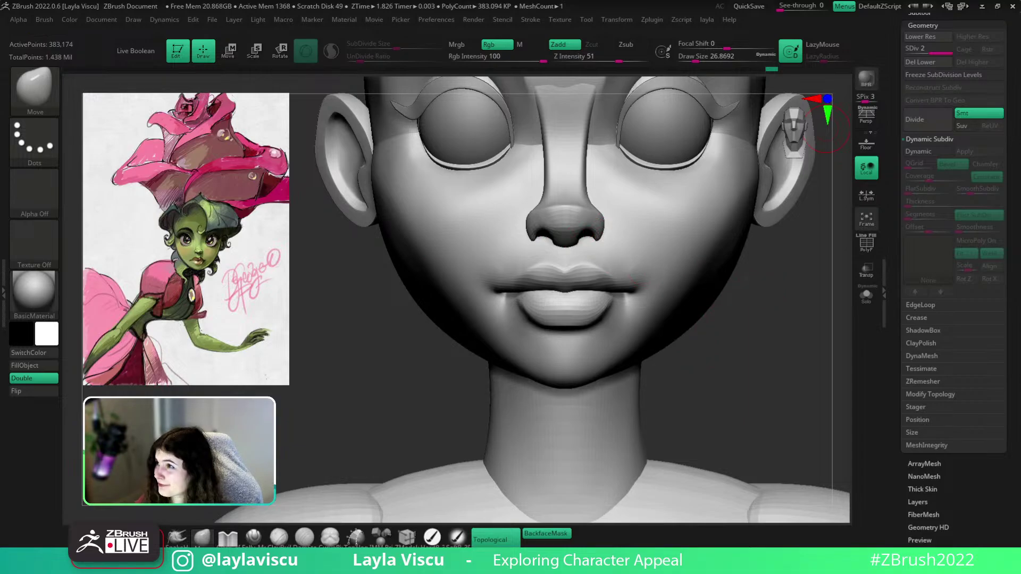
{"action": "left_click_drag", "start_coordinate": [700, 450], "coordinate": [691, 367]}
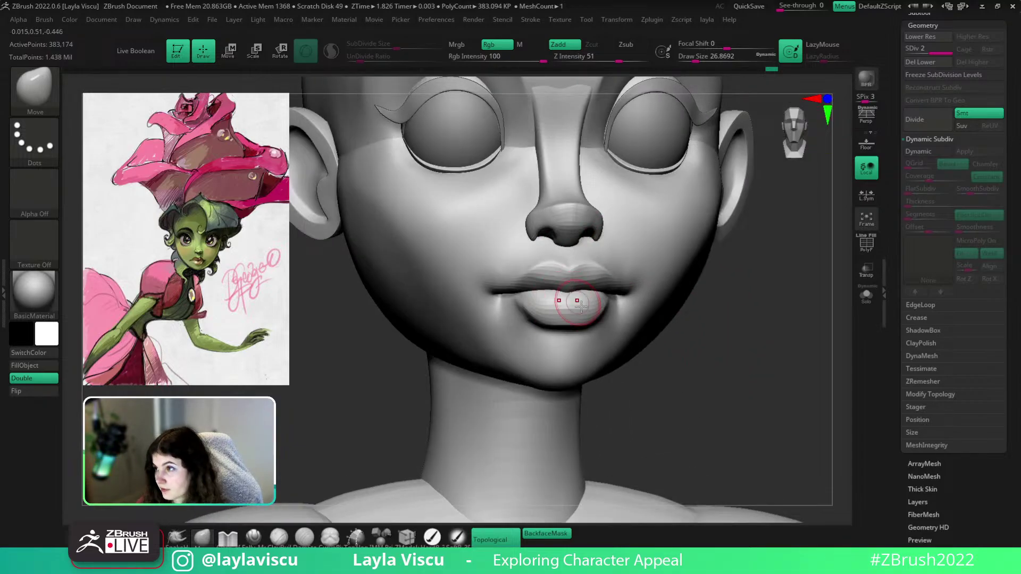
Switch to the ClayBuildup brush and build up volume beside and beneath the lower lip near the mouth corners
{"action": "key", "text": "b"}
{"action": "key", "text": "d"}
{"action": "key", "text": "s"}
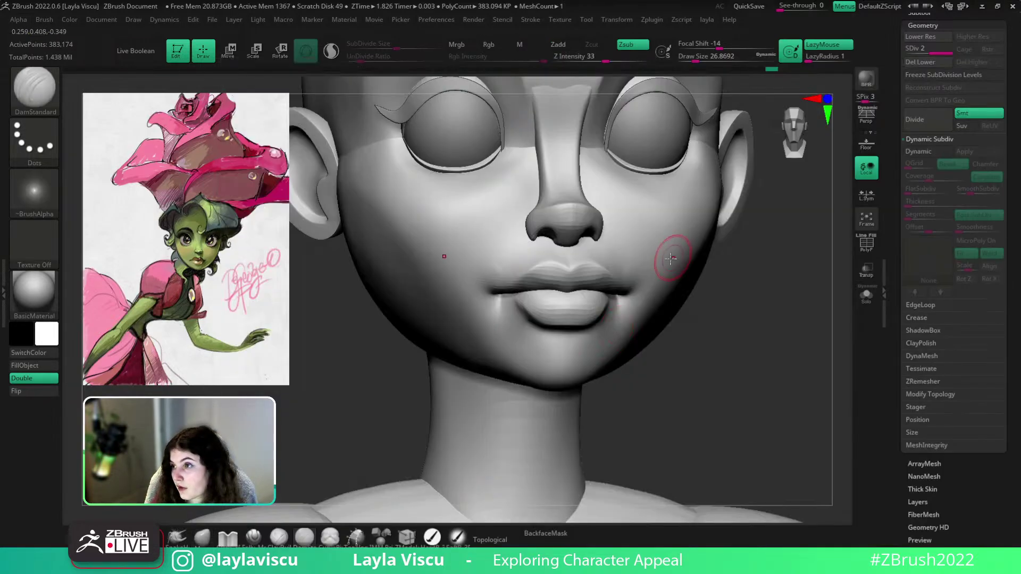
{"action": "mouse_move", "coordinate": [691, 383]}
{"action": "left_mouse_down"}
{"action": "mouse_move", "coordinate": [699, 361]}
{"action": "mouse_move", "coordinate": [683, 358]}
{"action": "left_mouse_up"}
{"action": "key", "text": "b"}
{"action": "key", "text": "c"}
{"action": "key", "text": "b"}
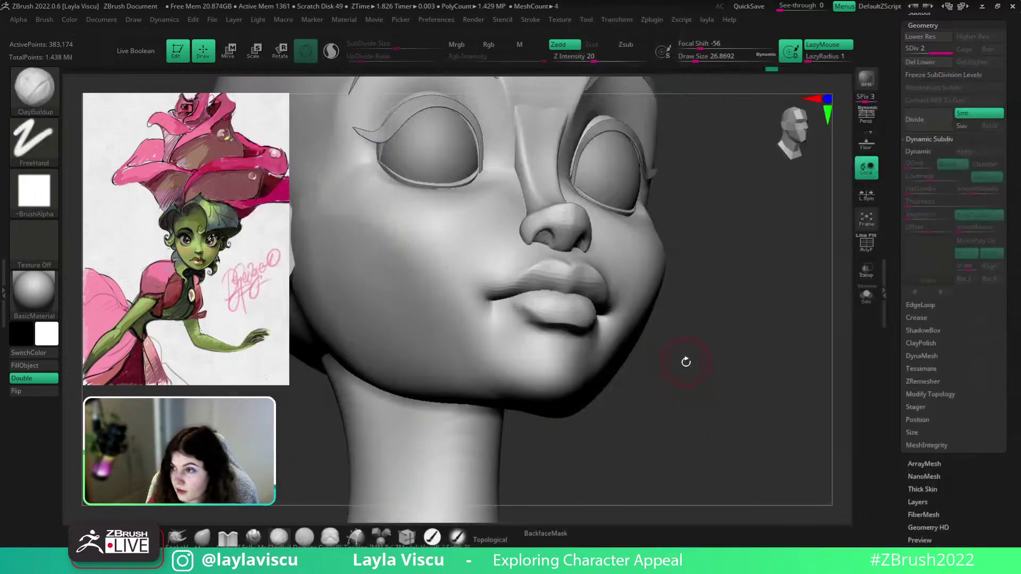
{"action": "mouse_move", "coordinate": [511, 312]}
{"action": "left_mouse_down"}
{"action": "mouse_move", "coordinate": [527, 328]}
{"action": "mouse_move", "coordinate": [502, 322]}
{"action": "mouse_move", "coordinate": [501, 341]}
{"action": "mouse_move", "coordinate": [524, 333]}
{"action": "mouse_move", "coordinate": [490, 342]}
{"action": "mouse_move", "coordinate": [567, 332]}
{"action": "left_mouse_up"}
{"action": "left_click_drag", "start_coordinate": [695, 351], "coordinate": [663, 296]}
Smooth the skin around the mouth corners and check the transition from several angles
{"action": "key", "text": "bracketleft"}
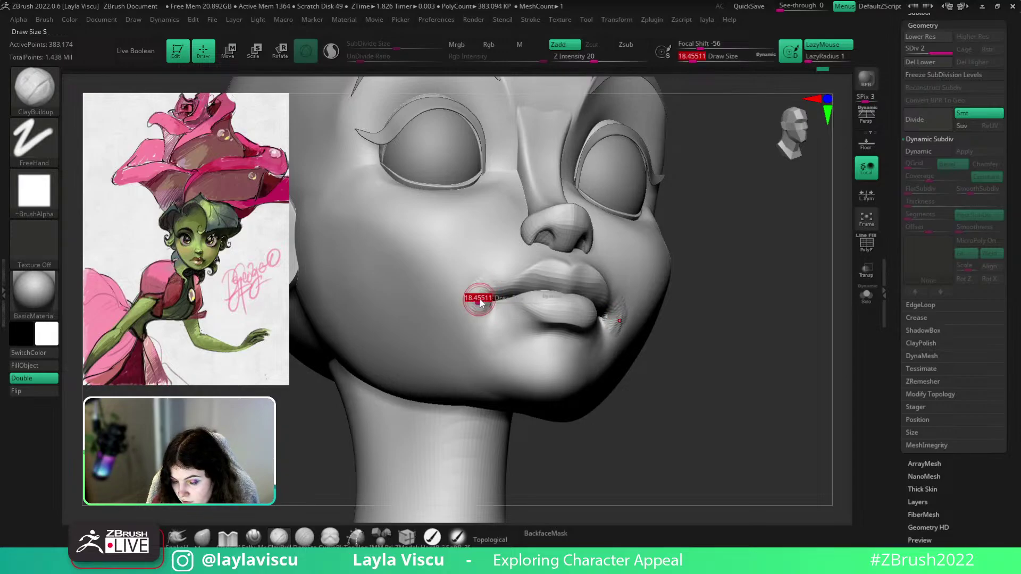
{"action": "key", "text": "shift"}
{"action": "left_click_drag", "start_coordinate": [484, 304], "coordinate": [489, 308], "text": "shift"}
{"action": "left_click_drag", "start_coordinate": [715, 324], "coordinate": [656, 334]}
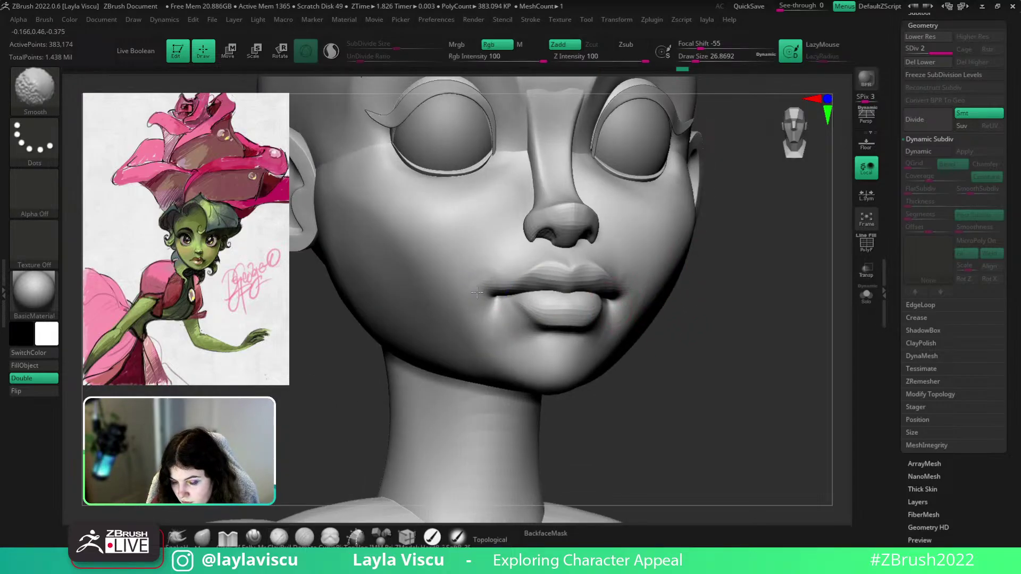
{"action": "left_click_drag", "start_coordinate": [482, 282], "coordinate": [477, 291], "text": "shift"}
{"action": "mouse_move", "coordinate": [730, 312]}
{"action": "left_mouse_down", "text": "shift"}
{"action": "mouse_move", "coordinate": [720, 324]}
{"action": "mouse_move", "coordinate": [753, 269]}
{"action": "left_mouse_up", "text": "shift"}
Define the lip edges near the mouth corners with DamStandard at a draw size of about 16, then smooth them
{"action": "key", "text": "b"}
{"action": "key", "text": "d"}
{"action": "key", "text": "s"}
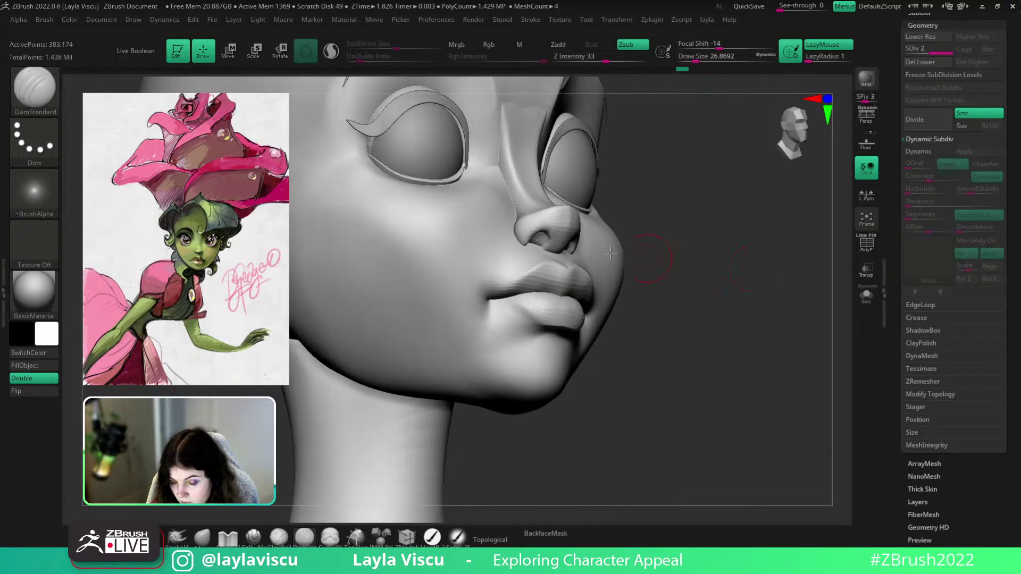
{"action": "left_click_drag", "start_coordinate": [657, 274], "coordinate": [646, 280], "text": "shift"}
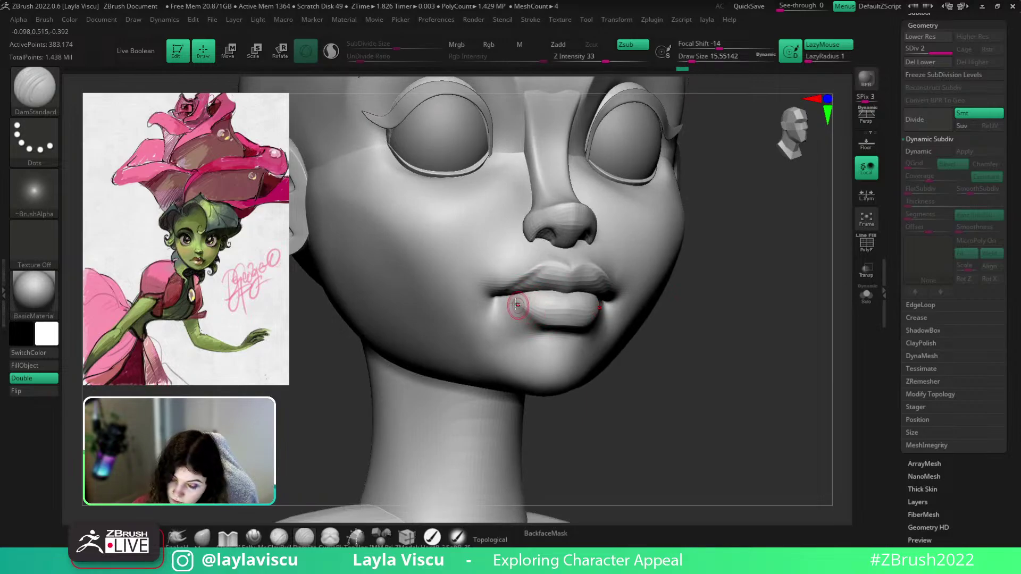
{"action": "left_click_drag", "start_coordinate": [592, 319], "coordinate": [534, 307], "text": "shift"}
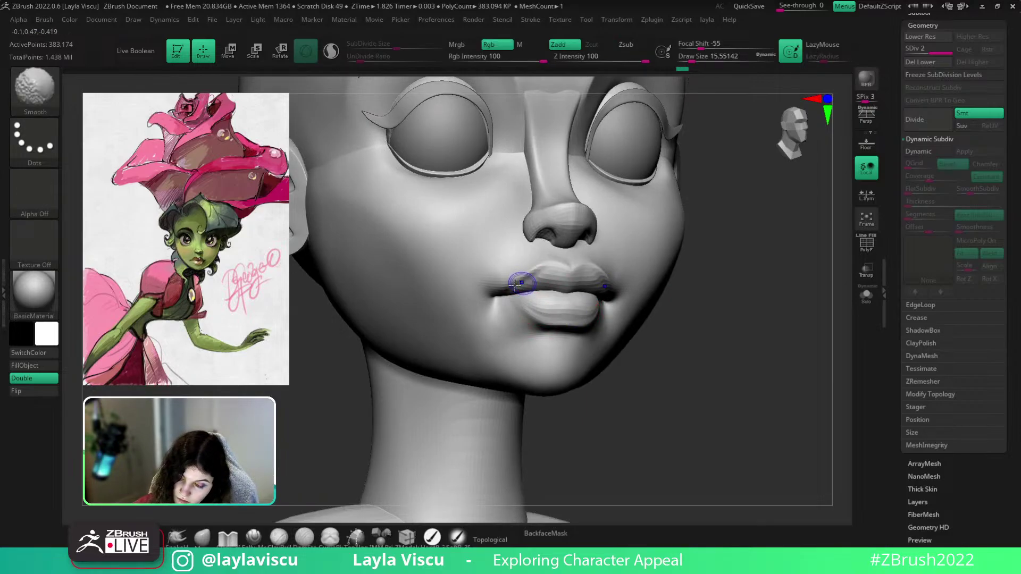
{"action": "left_click_drag", "start_coordinate": [743, 328], "coordinate": [734, 325], "text": "shift"}
Carve a centre crease into the lower lip with DamStandard at a draw size of about 25 and review the head
{"action": "right_click_drag", "start_coordinate": [733, 325], "coordinate": [729, 294], "text": "ctrl"}
{"action": "mouse_move", "coordinate": [729, 294]}
{"action": "left_mouse_down"}
{"action": "mouse_move", "coordinate": [663, 293]}
{"action": "mouse_move", "coordinate": [713, 317]}
{"action": "left_mouse_up"}
{"action": "right_click_drag", "start_coordinate": [713, 317], "coordinate": [677, 331], "text": "ctrl"}
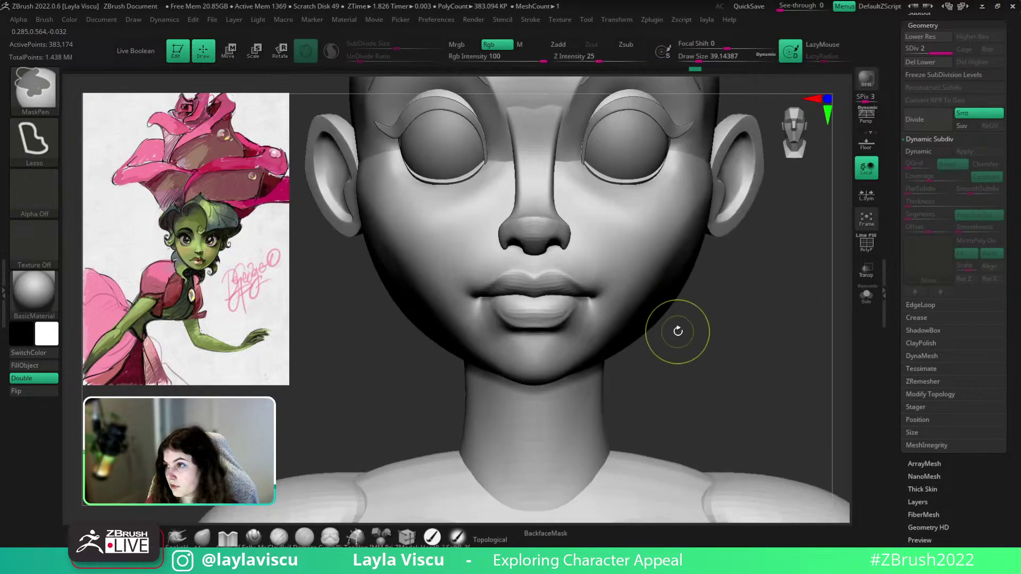
{"action": "mouse_move", "coordinate": [728, 303]}
{"action": "left_mouse_down"}
{"action": "mouse_move", "coordinate": [715, 260]}
{"action": "mouse_move", "coordinate": [729, 294]}
{"action": "mouse_move", "coordinate": [724, 352]}
{"action": "left_mouse_up"}
{"action": "key", "text": "s"}
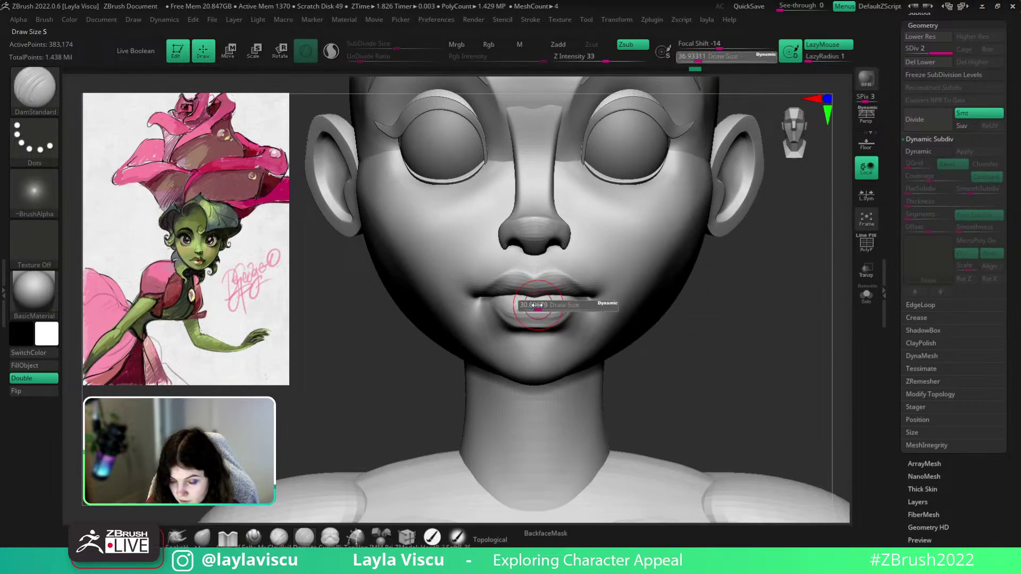
{"action": "mouse_move", "coordinate": [534, 295]}
{"action": "left_mouse_down"}
{"action": "mouse_move", "coordinate": [537, 346]}
{"action": "mouse_move", "coordinate": [572, 346]}
{"action": "left_mouse_up"}
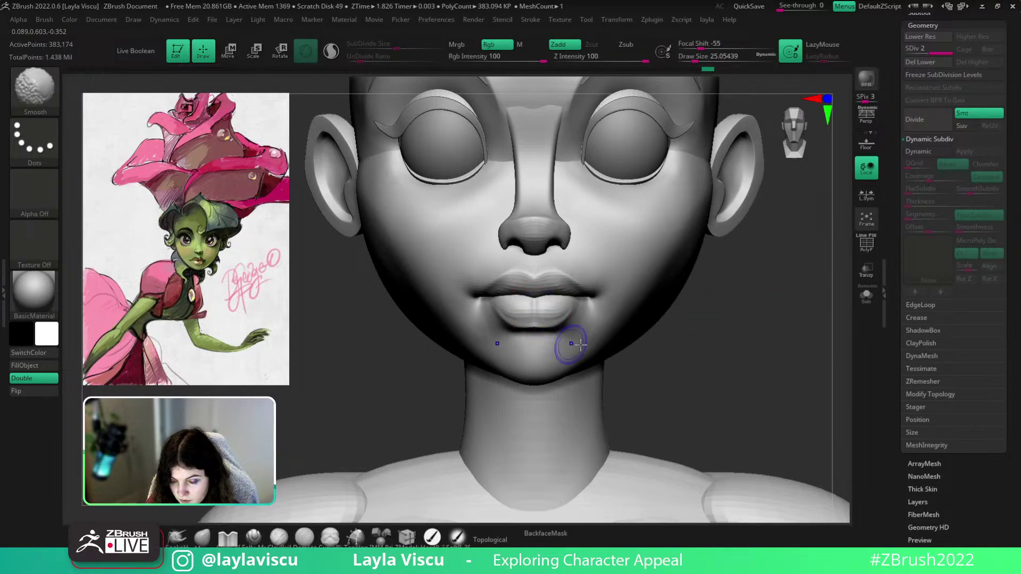
{"action": "right_click_drag", "start_coordinate": [574, 343], "coordinate": [604, 237], "text": "ctrl"}
{"action": "mouse_move", "coordinate": [674, 345]}
{"action": "left_mouse_down"}
{"action": "mouse_move", "coordinate": [708, 331]}
{"action": "mouse_move", "coordinate": [703, 338]}
{"action": "left_mouse_up"}
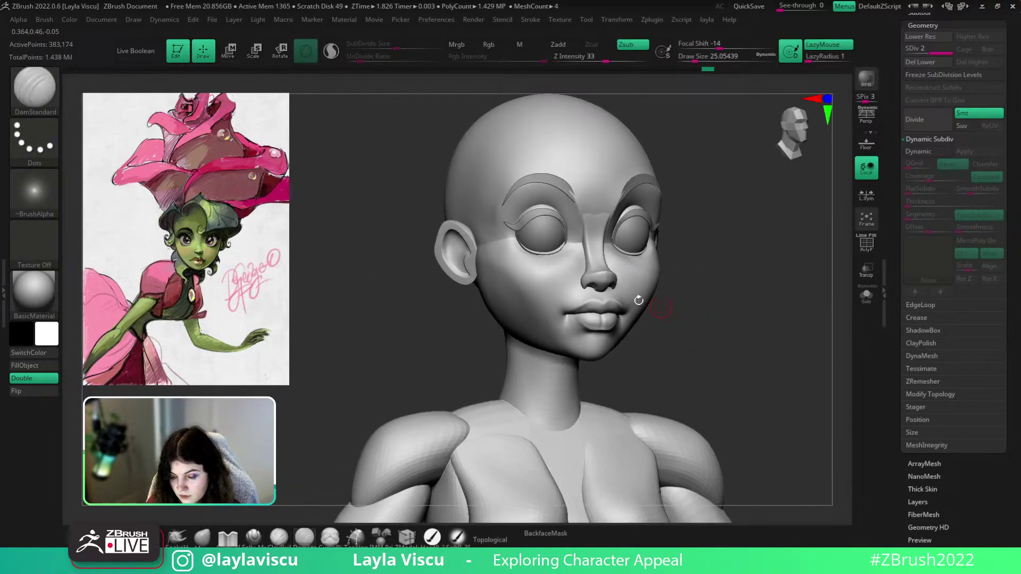
Smooth the temple beside the eye at a draw size of about 87, then switch to the hPolish brush
{"action": "key", "text": "s"}
{"action": "left_click_drag", "start_coordinate": [547, 312], "coordinate": [560, 312]}
{"action": "left_click_drag", "start_coordinate": [485, 245], "coordinate": [528, 275], "text": "shift"}
{"action": "left_click", "coordinate": [505, 207], "text": "ctrl+shift"}
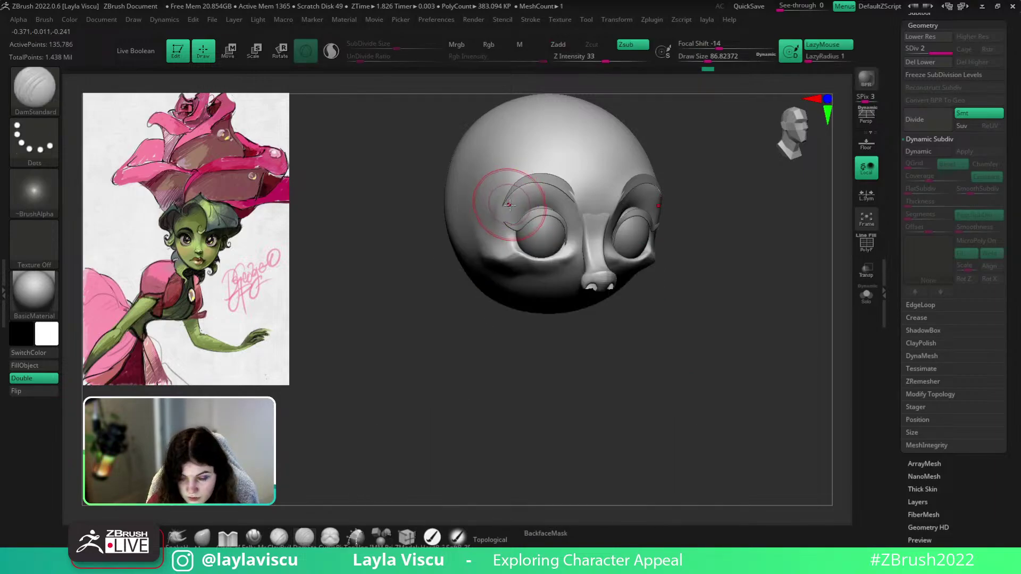
{"action": "key", "text": "b"}
{"action": "key", "text": "h"}
{"action": "key", "text": "p"}
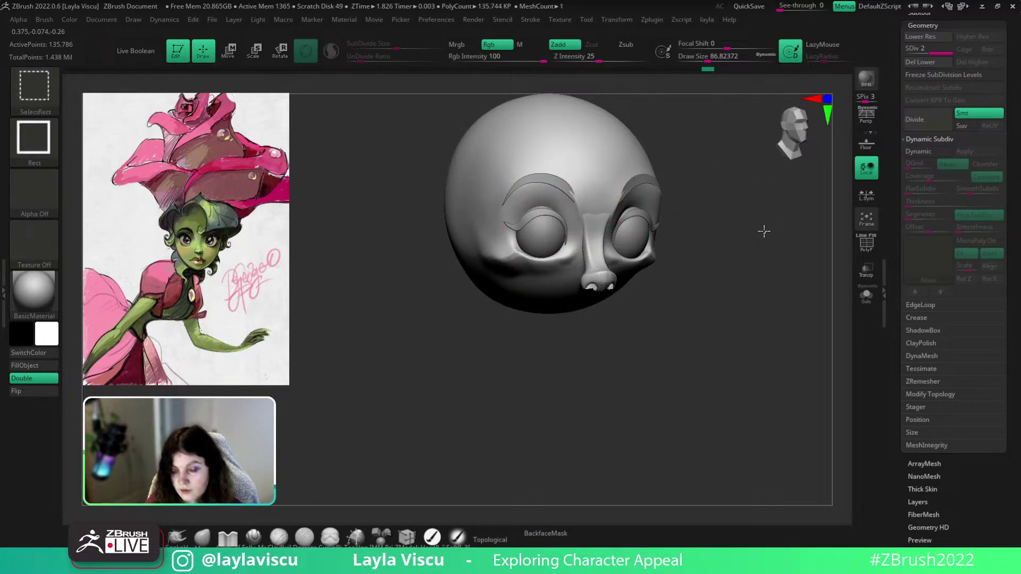
{"action": "left_click", "coordinate": [761, 287], "text": "ctrl+shift"}
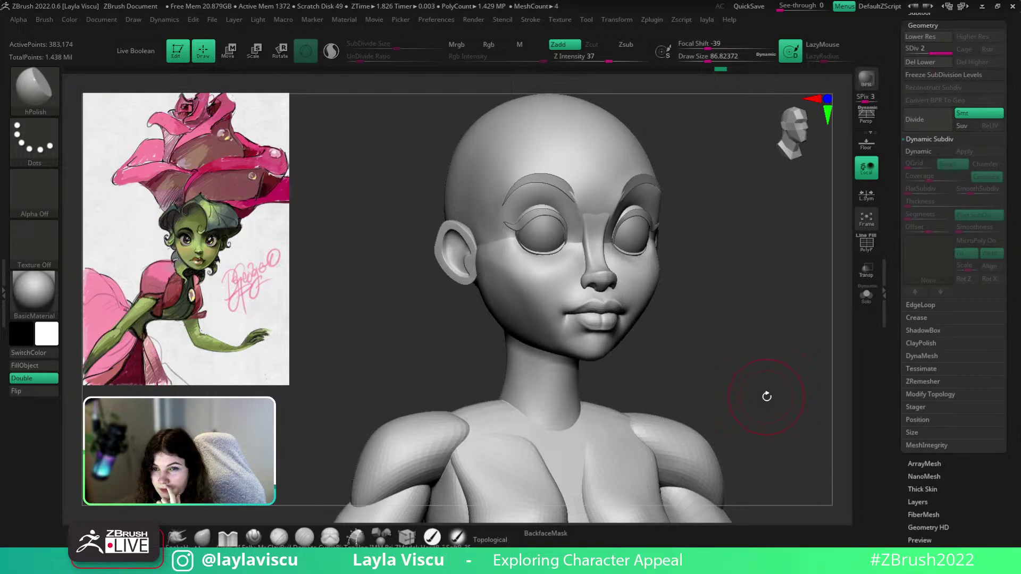
Try a surface correction on the temple beside the eye with the face section isolated, and undo it
{"action": "mouse_move", "coordinate": [766, 387]}
{"action": "left_mouse_down"}
{"action": "mouse_move", "coordinate": [772, 364]}
{"action": "mouse_move", "coordinate": [757, 367]}
{"action": "mouse_move", "coordinate": [793, 360]}
{"action": "mouse_move", "coordinate": [788, 349]}
{"action": "mouse_move", "coordinate": [779, 376]}
{"action": "mouse_move", "coordinate": [803, 328]}
{"action": "mouse_move", "coordinate": [776, 337]}
{"action": "mouse_move", "coordinate": [795, 361]}
{"action": "left_mouse_up"}
{"action": "left_click", "coordinate": [505, 256], "text": "ctrl+shift"}
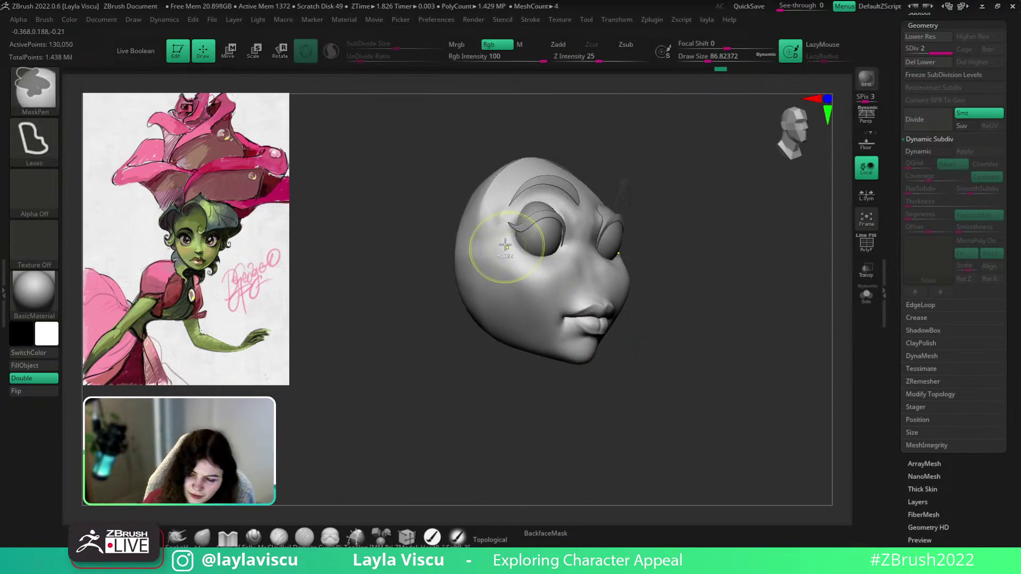
{"action": "right_click_drag", "start_coordinate": [506, 247], "coordinate": [457, 222], "text": "ctrl"}
{"action": "mouse_move", "coordinate": [476, 242]}
{"action": "left_mouse_down"}
{"action": "mouse_move", "coordinate": [488, 273]}
{"action": "mouse_move", "coordinate": [471, 263]}
{"action": "mouse_move", "coordinate": [490, 245]}
{"action": "left_mouse_up"}
{"action": "key", "text": "ctrl+z"}
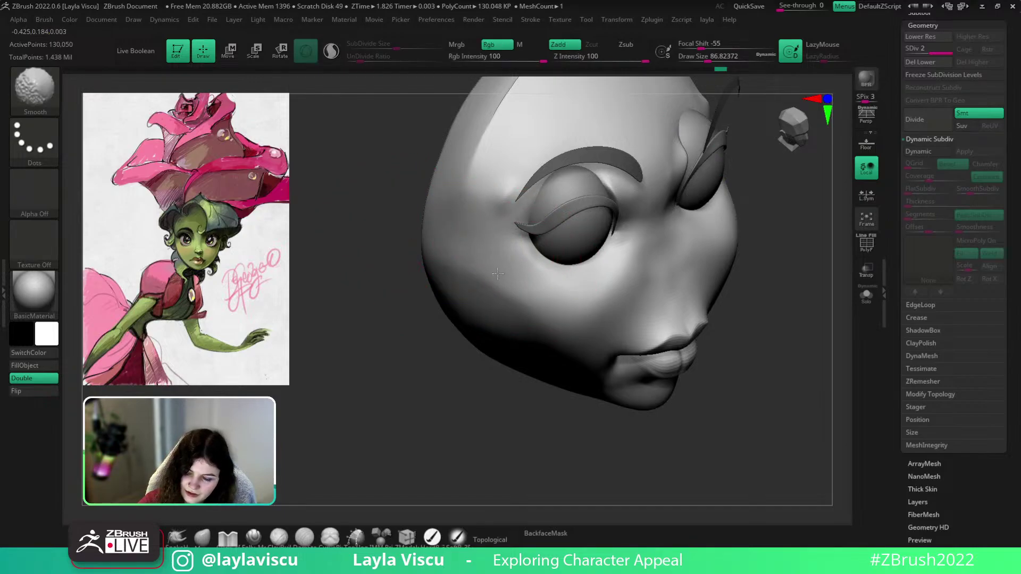
{"action": "right_click_drag", "start_coordinate": [606, 345], "coordinate": [625, 380], "text": "ctrl"}
{"action": "left_click", "coordinate": [752, 337], "text": "ctrl+shift"}
Isolate the skull section in Solo mode and polish the upper rim of the eye sockets with hPolish
{"action": "right_click_drag", "start_coordinate": [751, 328], "coordinate": [761, 303], "text": "ctrl"}
{"action": "mouse_move", "coordinate": [787, 300]}
{"action": "right_mouse_down"}
{"action": "mouse_move", "coordinate": [775, 273]}
{"action": "mouse_move", "coordinate": [802, 317]}
{"action": "mouse_move", "coordinate": [802, 292]}
{"action": "mouse_move", "coordinate": [757, 271]}
{"action": "right_mouse_up"}
{"action": "left_click", "coordinate": [574, 257], "text": "ctrl+shift"}
{"action": "left_click", "coordinate": [866, 294]}
{"action": "left_click", "coordinate": [866, 271]}
{"action": "left_click", "coordinate": [866, 271]}
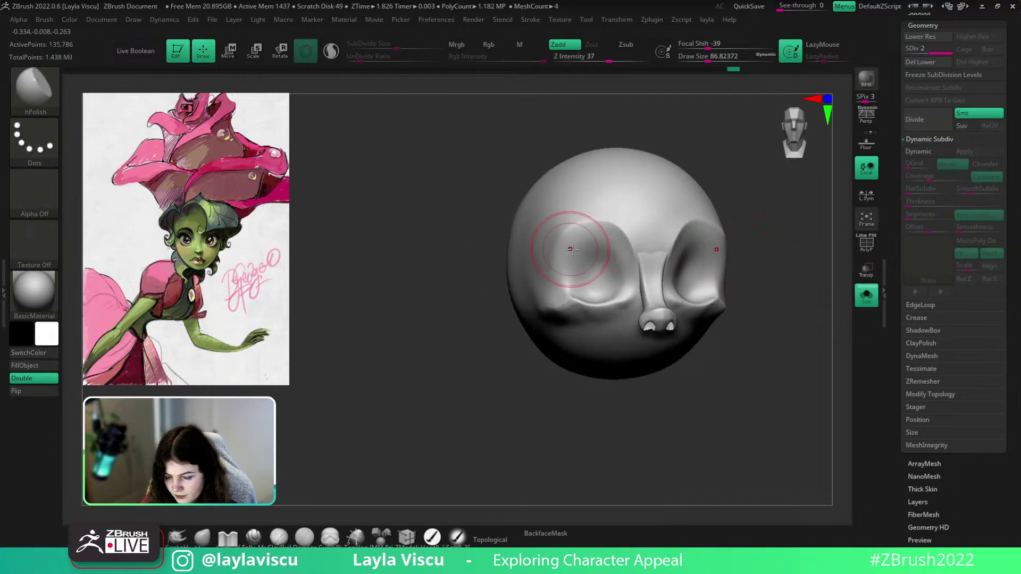
{"action": "right_click_drag", "start_coordinate": [771, 212], "coordinate": [785, 245]}
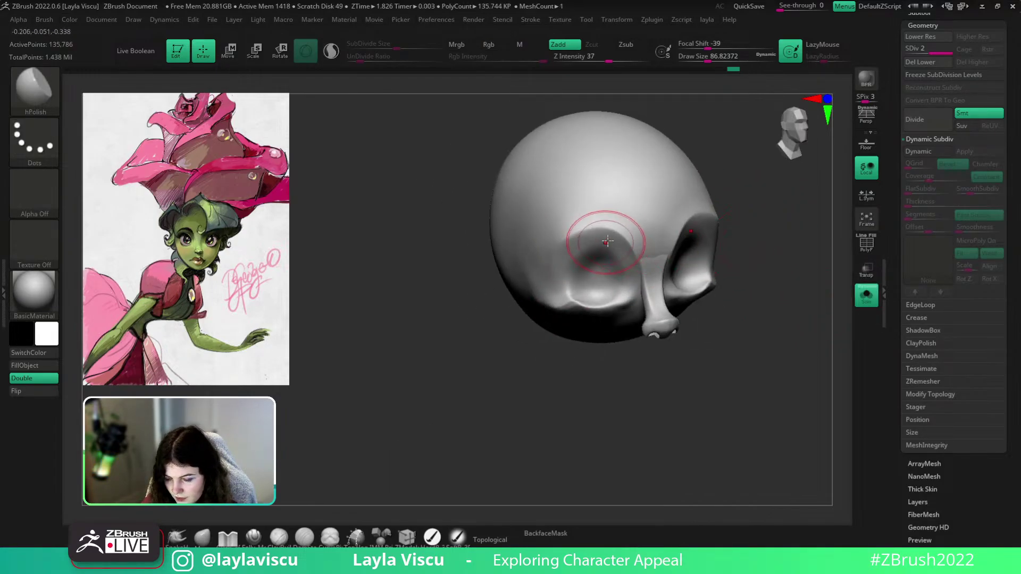
{"action": "left_click_drag", "start_coordinate": [600, 240], "coordinate": [597, 236]}
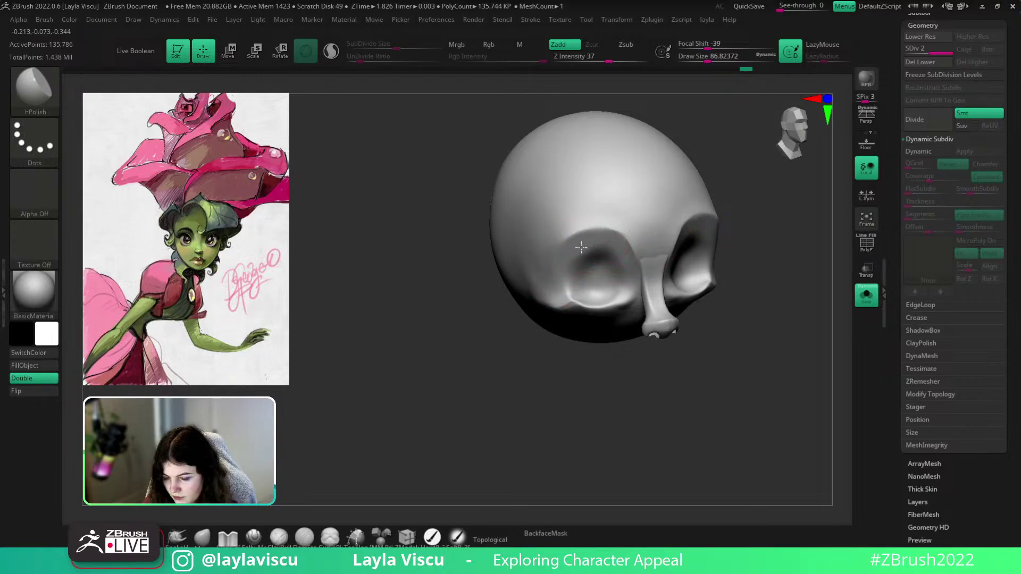
Refine the upper eye socket edge with hPolish at a draw size of about 35, then show the whole head
{"action": "right_click_drag", "start_coordinate": [743, 265], "coordinate": [757, 305], "text": "ctrl"}
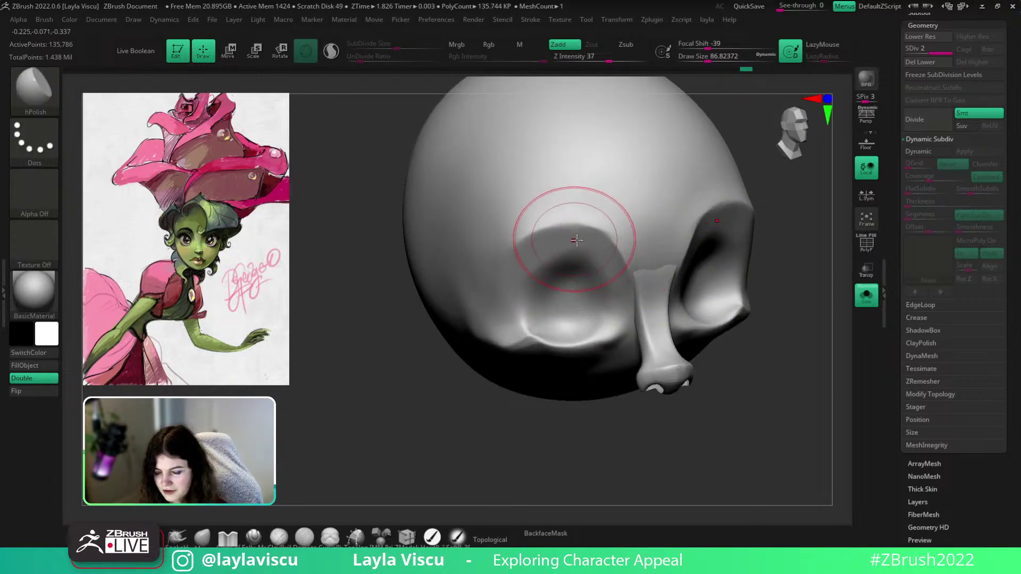
{"action": "key", "text": "s"}
{"action": "left_click_drag", "start_coordinate": [576, 240], "coordinate": [570, 239]}
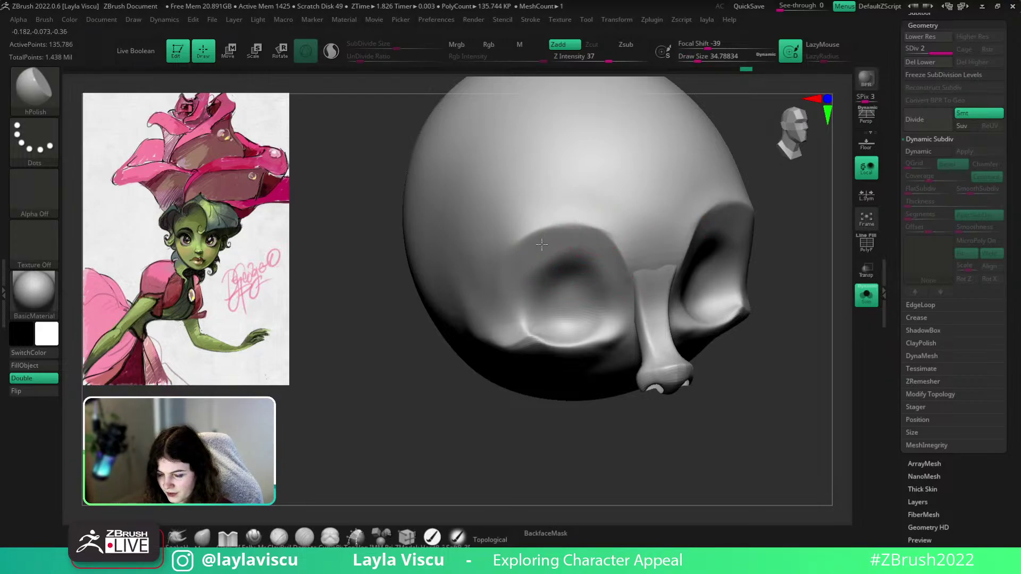
{"action": "right_click_drag", "start_coordinate": [738, 266], "coordinate": [746, 237], "text": "ctrl"}
{"action": "left_click", "coordinate": [823, 367], "text": "ctrl+shift"}
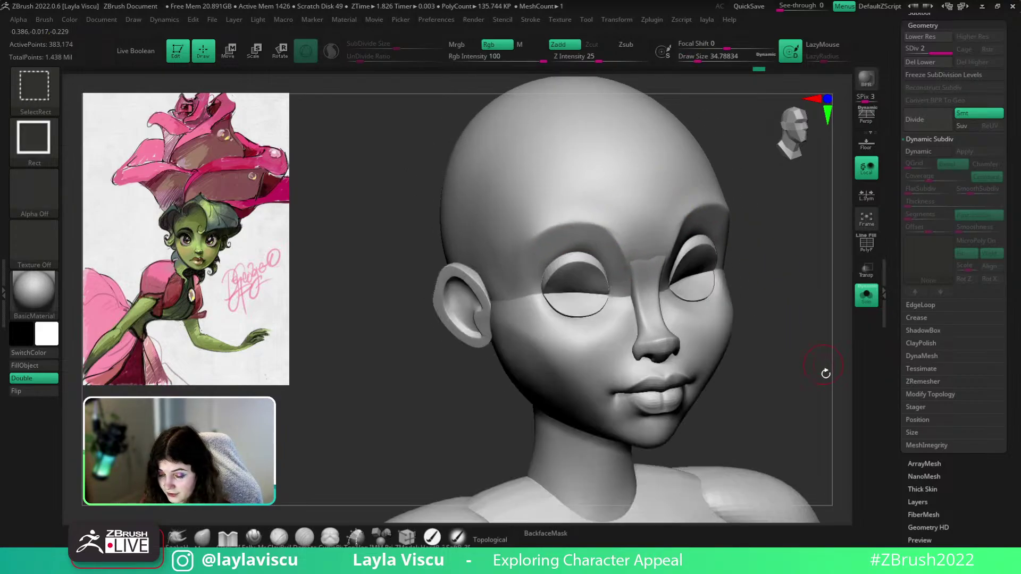
Switch to the Move brush at a draw size of about 65 with BackfaceMask off, and leave Solo mode
{"action": "mouse_move", "coordinate": [825, 371]}
{"action": "right_mouse_down", "text": "shift"}
{"action": "mouse_move", "coordinate": [830, 387]}
{"action": "mouse_move", "coordinate": [801, 374]}
{"action": "right_mouse_up", "text": "shift"}
{"action": "left_click", "coordinate": [206, 539]}
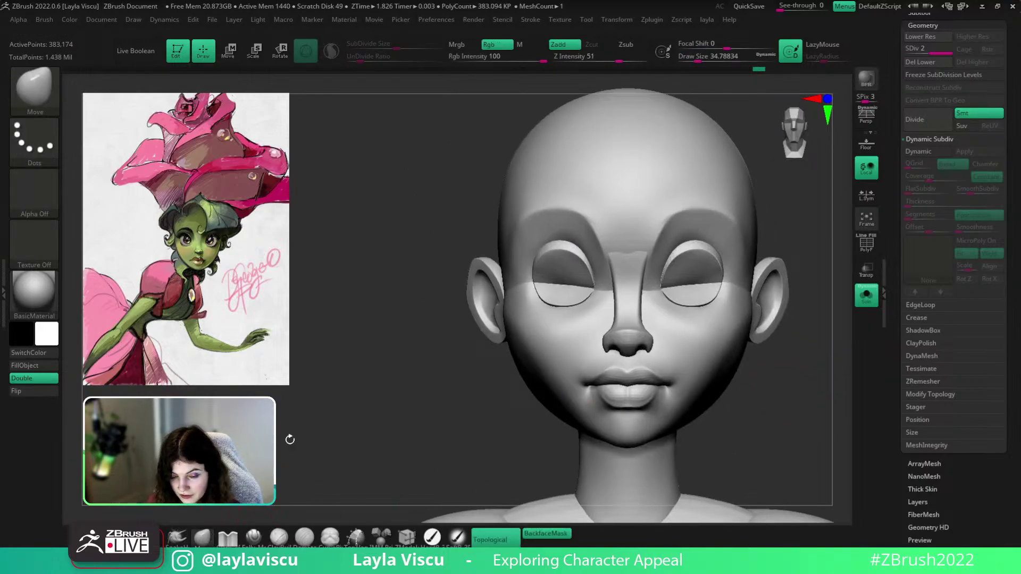
{"action": "key", "text": "s"}
{"action": "left_click_drag", "start_coordinate": [672, 214], "coordinate": [676, 213]}
{"action": "key", "text": "s"}
{"action": "left_click", "coordinate": [548, 534]}
{"action": "right_click_drag", "start_coordinate": [699, 207], "coordinate": [677, 130], "text": "ctrl"}
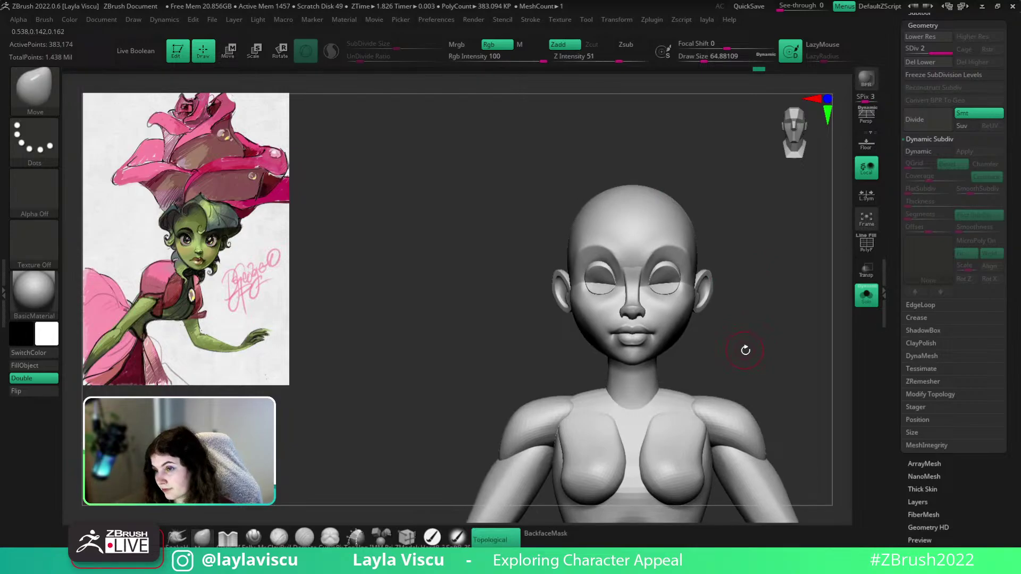
{"action": "left_click", "coordinate": [865, 296]}
{"action": "key", "text": "f"}
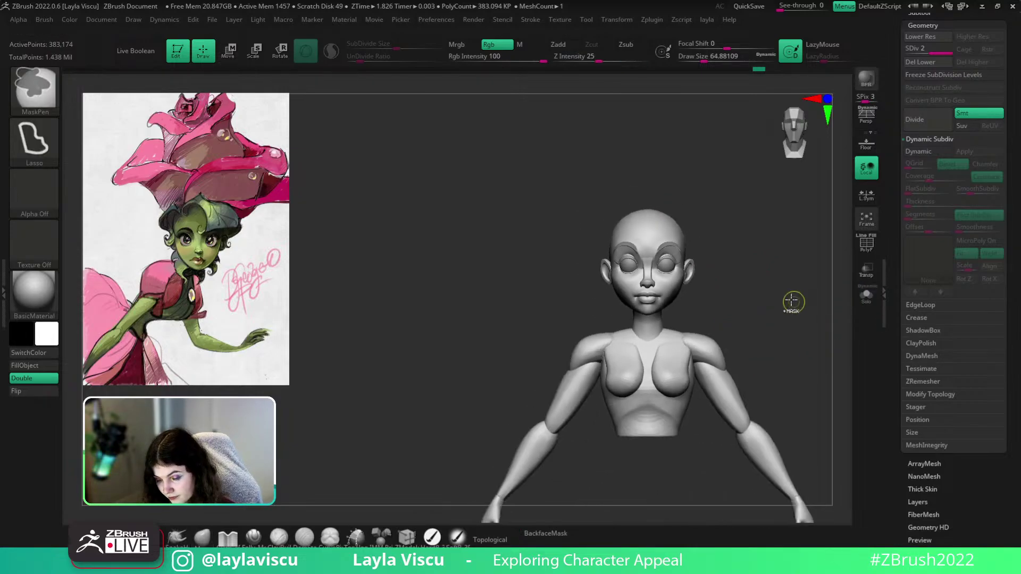
Review the head's proportions with the eyes and brows shown, from the front and three-quarter views, with the head subtool active
{"action": "right_click_drag", "start_coordinate": [771, 372], "coordinate": [657, 244], "text": "alt"}
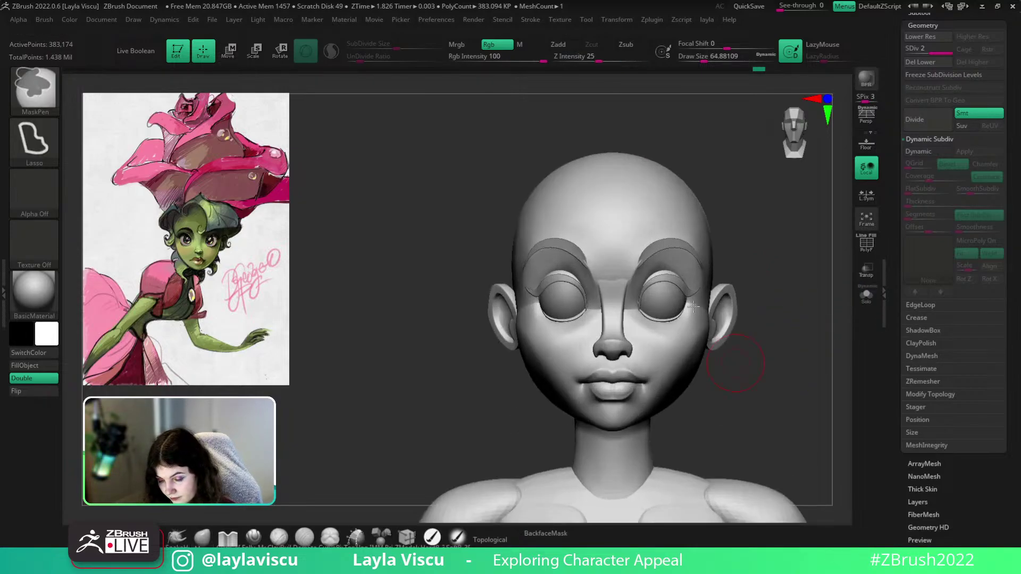
{"action": "left_click", "coordinate": [654, 251], "text": "alt"}
{"action": "left_click", "coordinate": [692, 341], "text": "alt"}
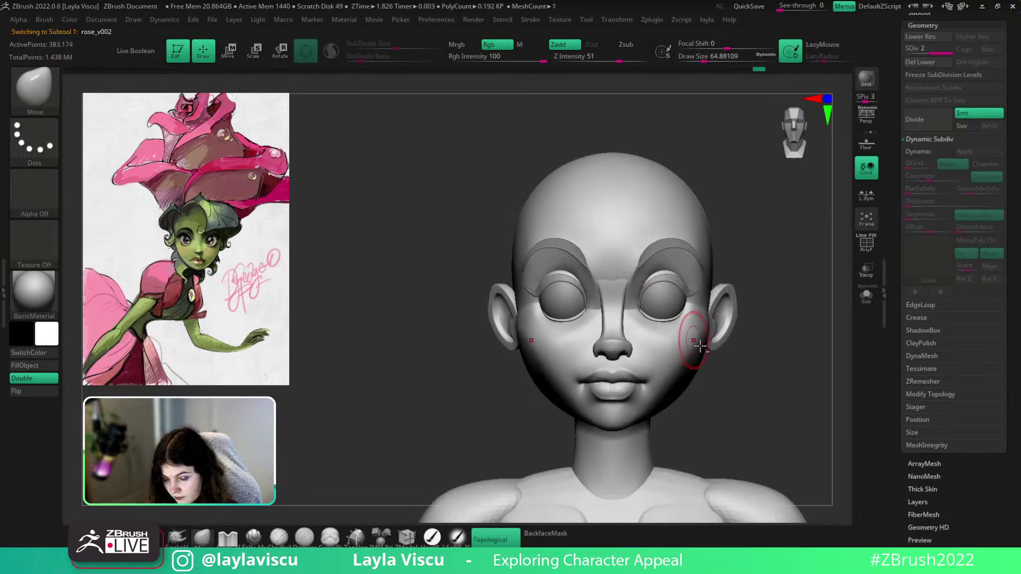
{"action": "left_click_drag", "start_coordinate": [754, 372], "coordinate": [735, 302], "text": "alt"}
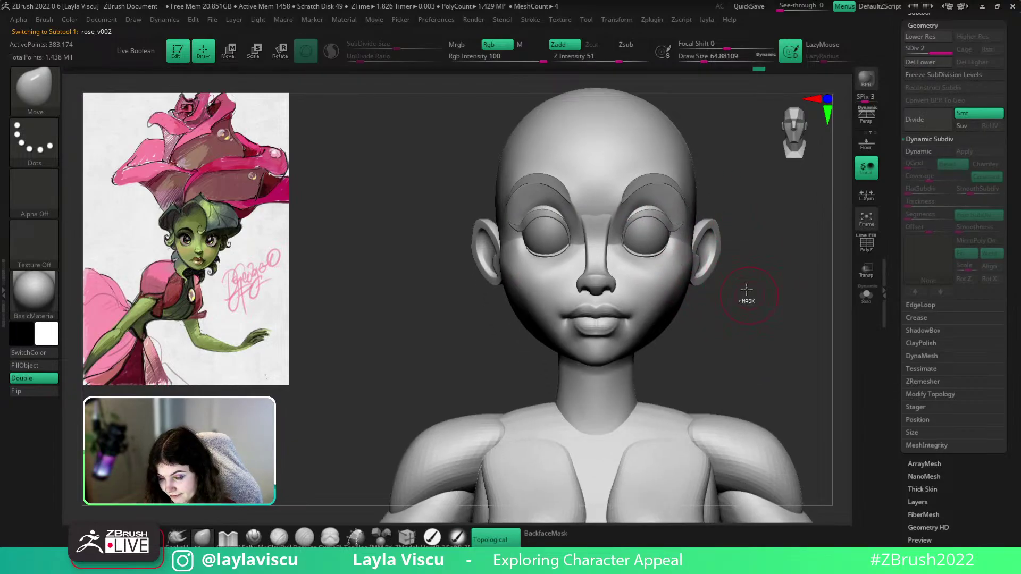
{"action": "right_click_drag", "start_coordinate": [747, 290], "coordinate": [740, 296], "text": "ctrl"}
{"action": "mouse_move", "coordinate": [743, 331]}
{"action": "right_mouse_down", "text": "ctrl"}
{"action": "mouse_move", "coordinate": [745, 296]}
{"action": "mouse_move", "coordinate": [738, 314]}
{"action": "right_mouse_up", "text": "ctrl"}
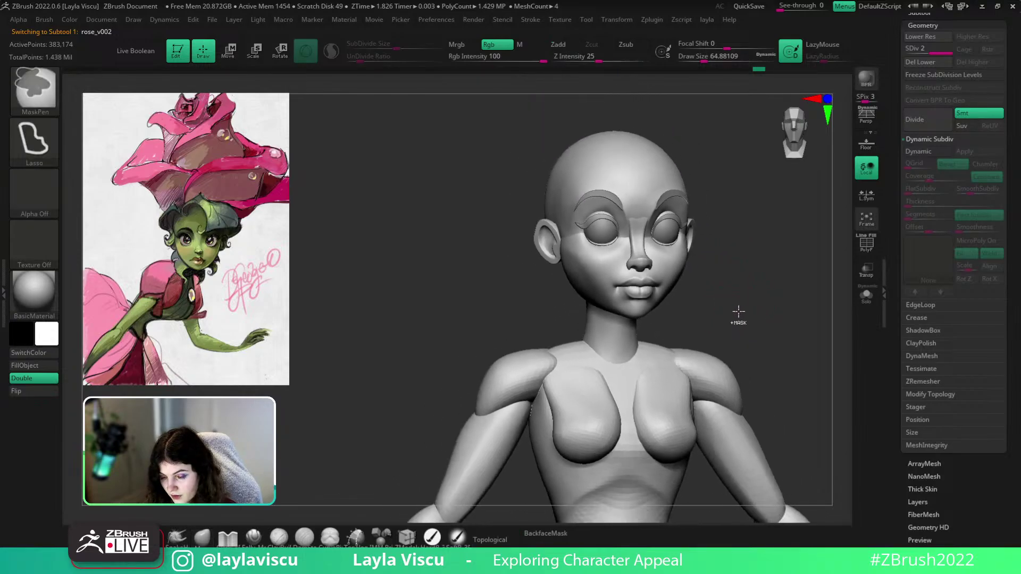
{"action": "left_click", "coordinate": [873, 299]}
{"action": "left_click", "coordinate": [860, 301]}
Adjust the mouth corners with the Move brush at a draw size of about 23 and inspect the lips from the side
{"action": "mouse_move", "coordinate": [746, 268]}
{"action": "right_mouse_down", "text": "ctrl"}
{"action": "mouse_move", "coordinate": [745, 297]}
{"action": "mouse_move", "coordinate": [771, 298]}
{"action": "right_mouse_up", "text": "ctrl"}
{"action": "right_click_drag", "start_coordinate": [649, 342], "coordinate": [647, 355], "text": "ctrl"}
{"action": "key", "text": "s"}
{"action": "left_click_drag", "start_coordinate": [631, 344], "coordinate": [621, 341]}
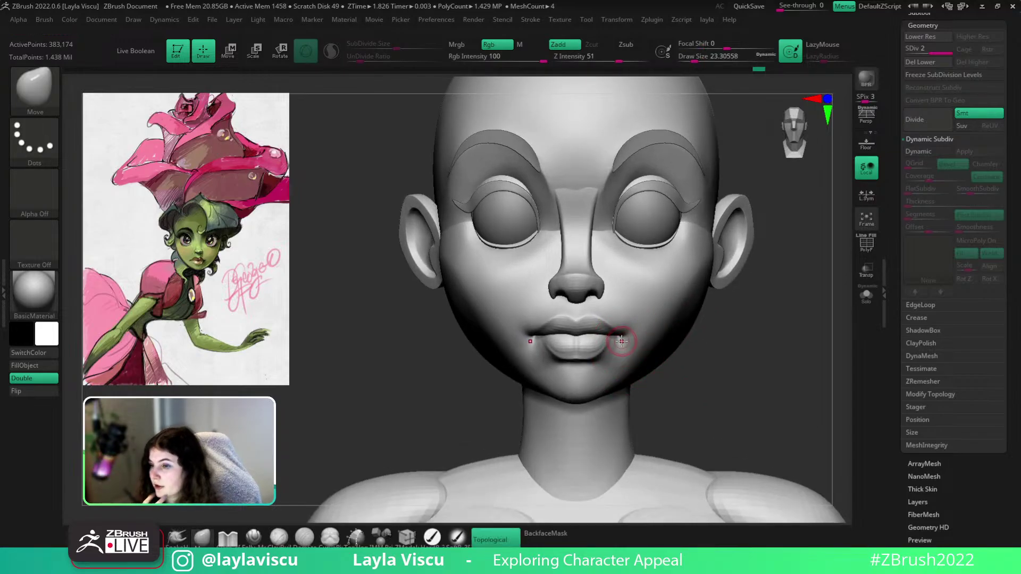
{"action": "right_click_drag", "start_coordinate": [738, 360], "coordinate": [765, 299], "text": "alt"}
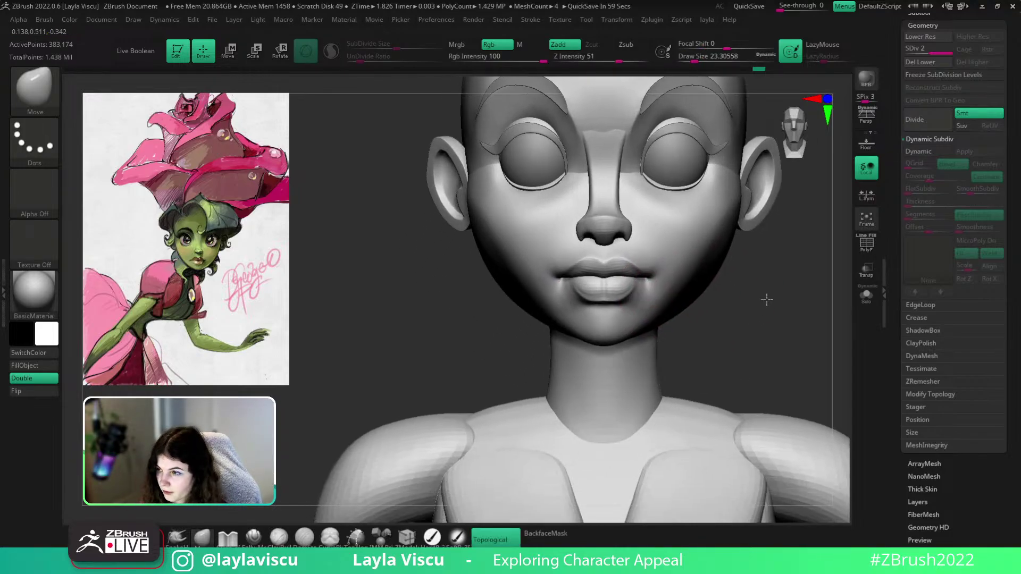
{"action": "right_click_drag", "start_coordinate": [709, 313], "coordinate": [741, 317]}
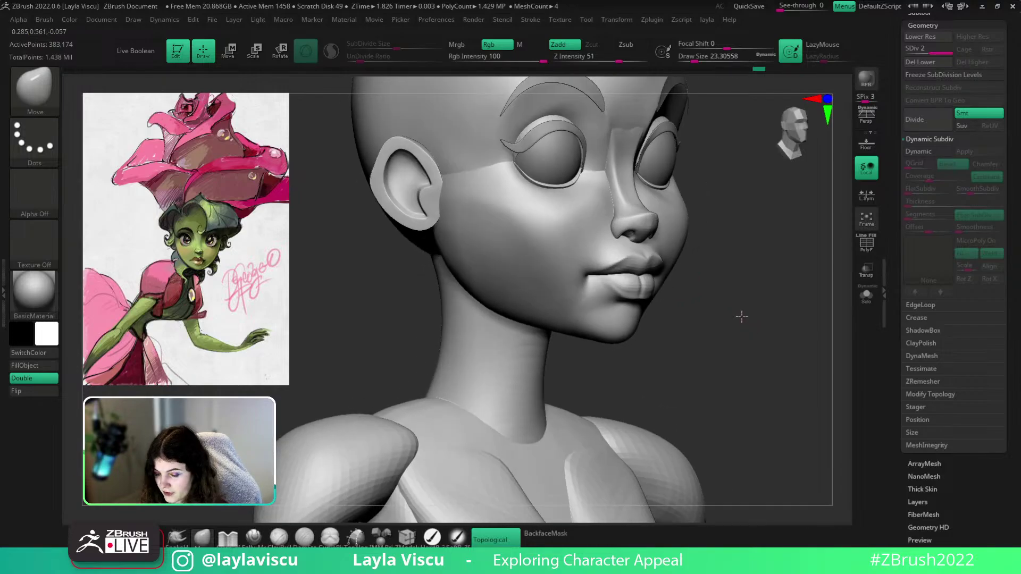
{"action": "right_click_drag", "start_coordinate": [660, 309], "coordinate": [669, 345], "text": "ctrl"}
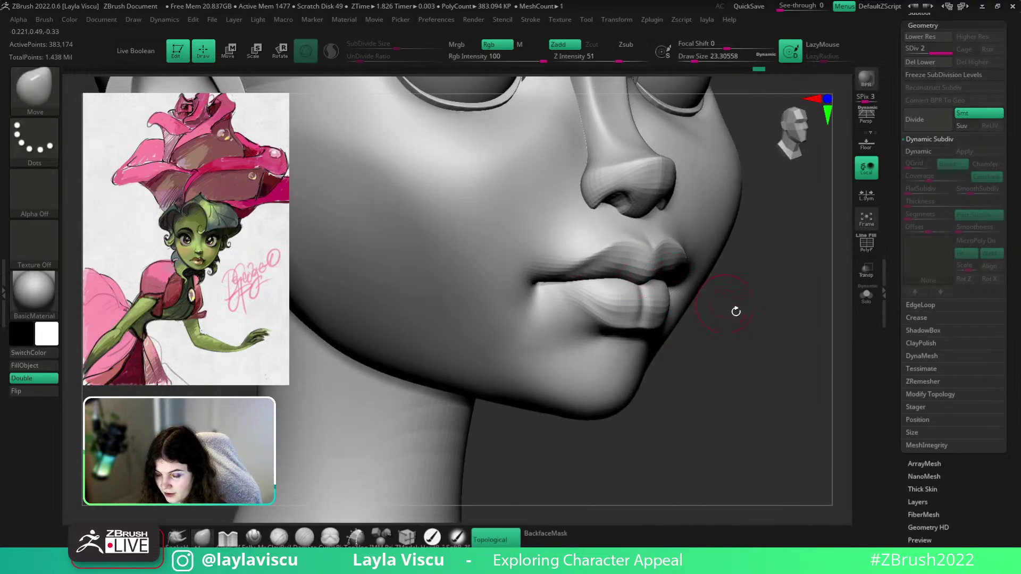
Reshape the line between the lips with the Move brush at a draw size of about 20 and check it from all sides
{"action": "right_click_drag", "start_coordinate": [716, 309], "coordinate": [684, 262], "text": "ctrl"}
{"action": "key", "text": "s"}
{"action": "left_click_drag", "start_coordinate": [649, 275], "coordinate": [648, 273]}
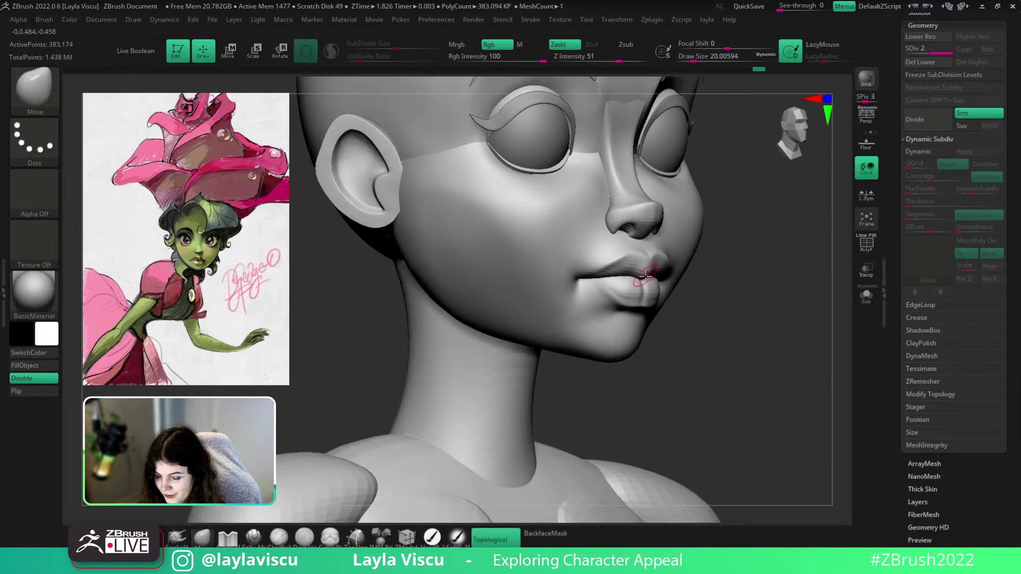
{"action": "right_click_drag", "start_coordinate": [742, 286], "coordinate": [671, 267]}
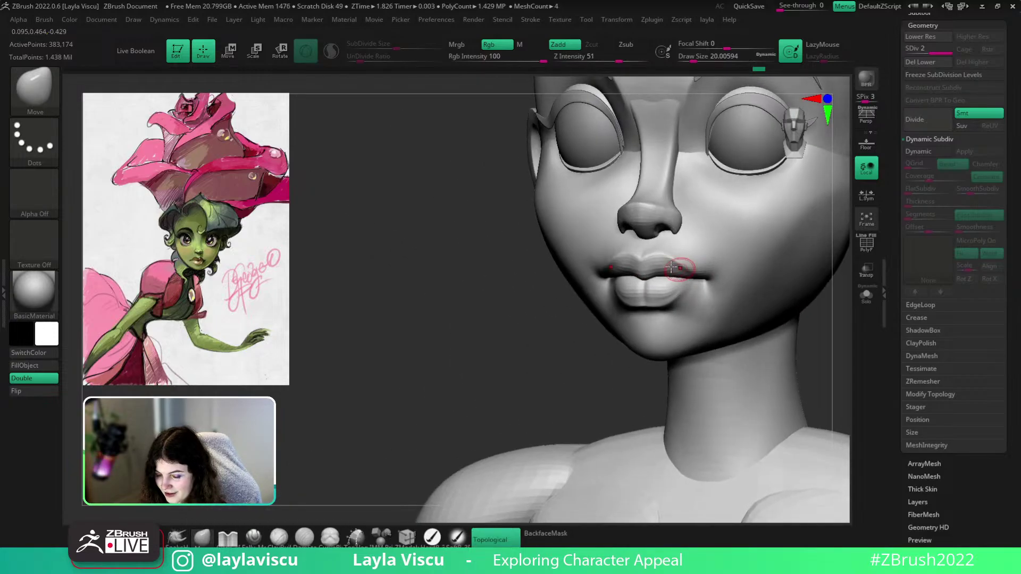
{"action": "right_click_drag", "start_coordinate": [832, 345], "coordinate": [829, 348], "text": "shift"}
{"action": "right_click_drag", "start_coordinate": [829, 348], "coordinate": [819, 313], "text": "ctrl"}
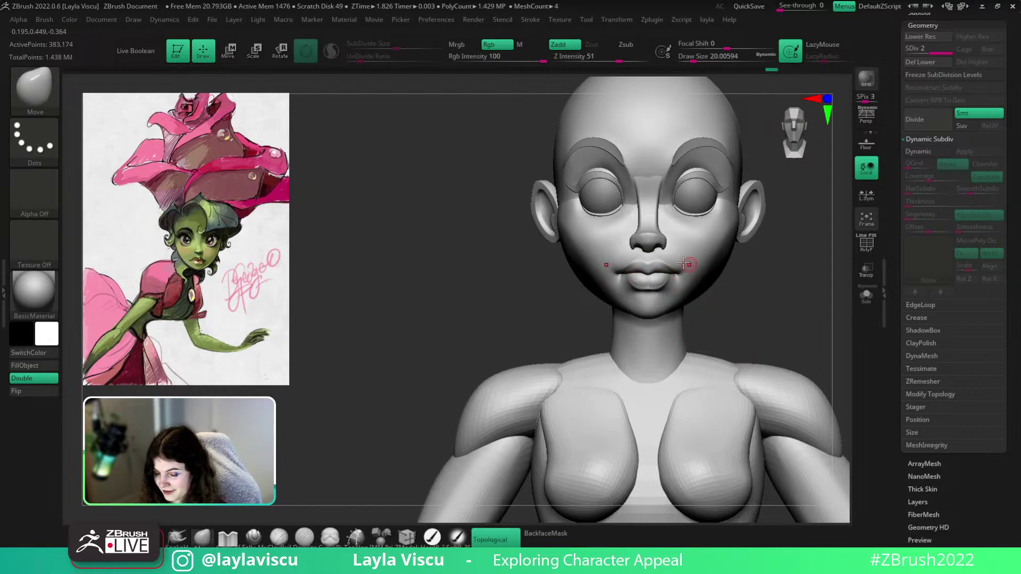
{"action": "right_click_drag", "start_coordinate": [680, 248], "coordinate": [722, 233]}
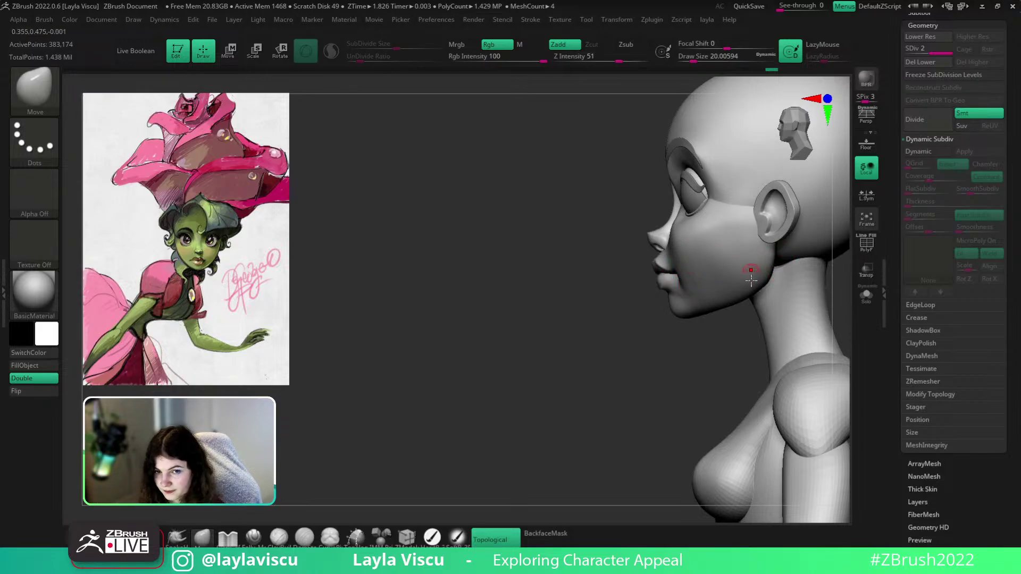
{"action": "mouse_move", "coordinate": [750, 280]}
{"action": "right_mouse_down"}
{"action": "mouse_move", "coordinate": [658, 376]}
{"action": "mouse_move", "coordinate": [770, 353]}
{"action": "mouse_move", "coordinate": [755, 340]}
{"action": "mouse_move", "coordinate": [749, 350]}
{"action": "mouse_move", "coordinate": [808, 348]}
{"action": "mouse_move", "coordinate": [811, 378]}
{"action": "mouse_move", "coordinate": [783, 311]}
{"action": "mouse_move", "coordinate": [707, 246]}
{"action": "mouse_move", "coordinate": [706, 296]}
{"action": "mouse_move", "coordinate": [751, 365]}
{"action": "right_mouse_up"}
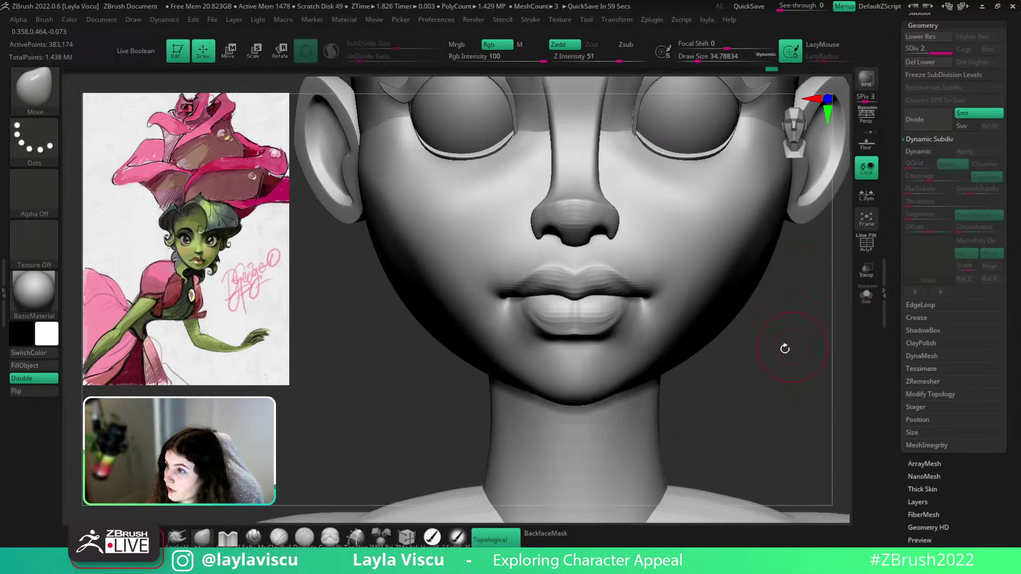
Mask the face above the lower lip topologically from the mouth corner, using the polyframe display in side view
{"action": "mouse_move", "coordinate": [785, 349]}
{"action": "right_mouse_down"}
{"action": "mouse_move", "coordinate": [785, 335]}
{"action": "mouse_move", "coordinate": [687, 358]}
{"action": "mouse_move", "coordinate": [647, 293]}
{"action": "right_mouse_up"}
{"action": "key", "text": "shift+f"}
{"action": "key", "text": "w"}
{"action": "left_click_drag", "start_coordinate": [648, 293], "coordinate": [690, 341], "text": "ctrl"}
{"action": "left_click_drag", "start_coordinate": [642, 289], "coordinate": [642, 299], "text": "ctrl"}
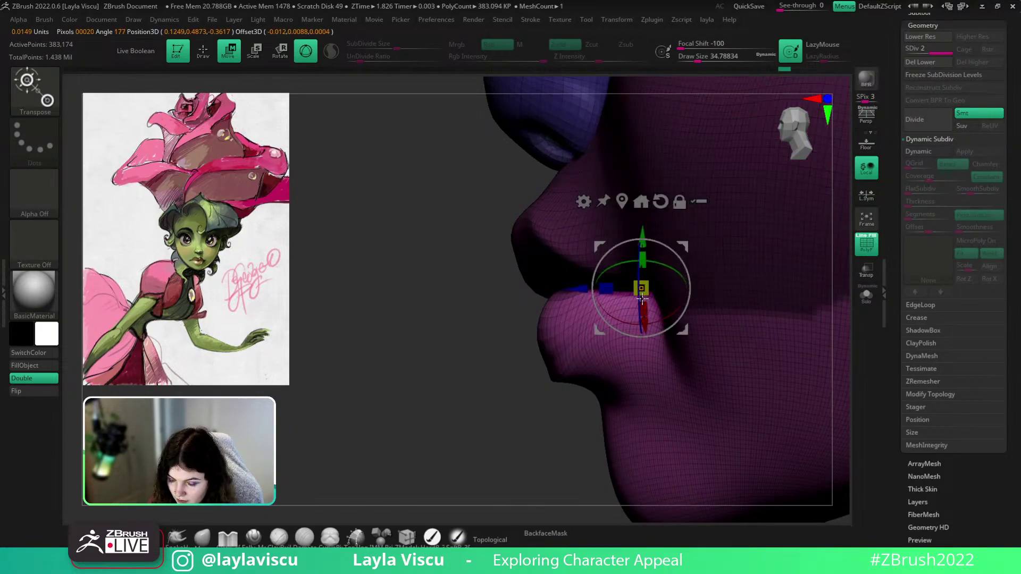
{"action": "mouse_move", "coordinate": [734, 244]}
{"action": "right_mouse_down", "text": "ctrl"}
{"action": "mouse_move", "coordinate": [634, 348]}
{"action": "mouse_move", "coordinate": [702, 388]}
{"action": "mouse_move", "coordinate": [822, 327]}
{"action": "mouse_move", "coordinate": [752, 335]}
{"action": "mouse_move", "coordinate": [718, 367]}
{"action": "mouse_move", "coordinate": [638, 399]}
{"action": "mouse_move", "coordinate": [584, 406]}
{"action": "mouse_move", "coordinate": [639, 412]}
{"action": "mouse_move", "coordinate": [667, 364]}
{"action": "right_mouse_up", "text": "ctrl"}
{"action": "key", "text": "shift+f"}
{"action": "key", "text": "shift+f"}
{"action": "key", "text": "q"}
Isolate the face section and extend the mask above the lip line with the MaskPen's Curve stroke
{"action": "left_click", "coordinate": [651, 294], "text": "ctrl+shift"}
{"action": "mouse_move", "coordinate": [667, 364]}
{"action": "right_mouse_down", "text": "alt"}
{"action": "mouse_move", "coordinate": [570, 440]}
{"action": "mouse_move", "coordinate": [560, 327]}
{"action": "right_mouse_up", "text": "alt"}
{"action": "left_click", "coordinate": [38, 153]}
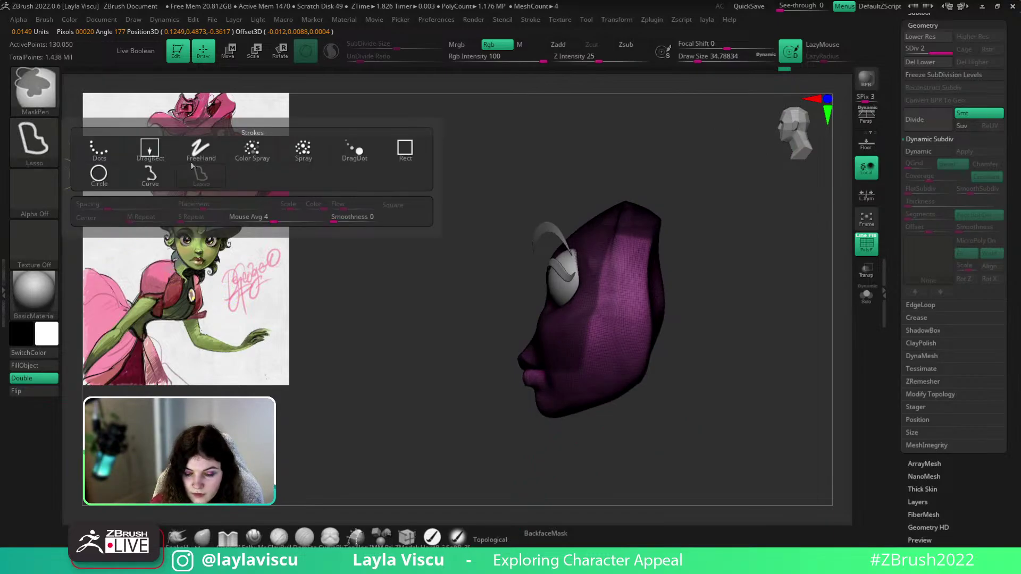
{"action": "left_click", "coordinate": [144, 173]}
{"action": "left_click_drag", "start_coordinate": [566, 368], "coordinate": [738, 370], "text": "ctrl"}
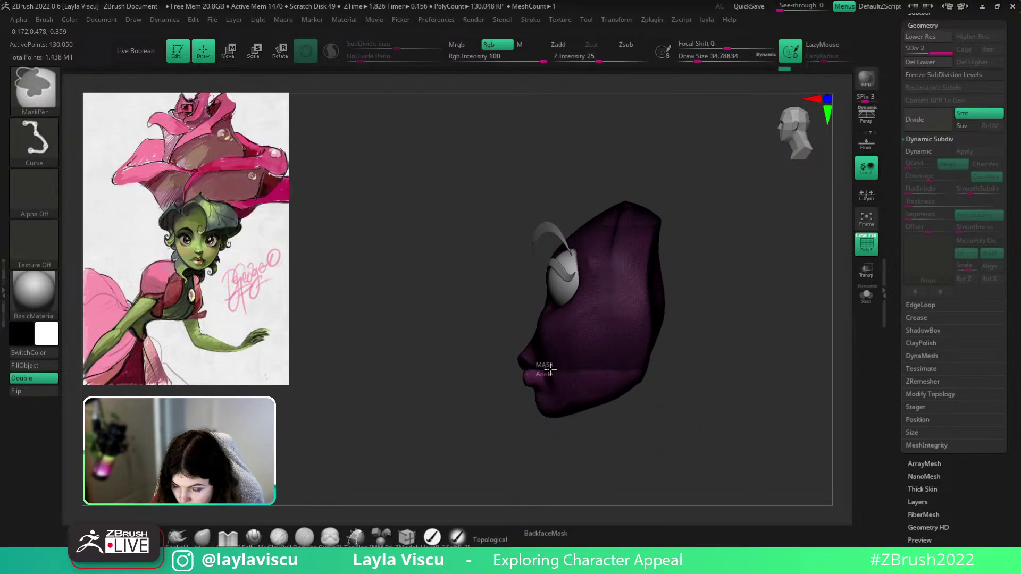
{"action": "mouse_move", "coordinate": [550, 368]}
{"action": "left_mouse_down", "text": "ctrl"}
{"action": "mouse_move", "coordinate": [718, 365]}
{"action": "mouse_move", "coordinate": [732, 375]}
{"action": "mouse_move", "coordinate": [749, 344]}
{"action": "left_mouse_up", "text": "ctrl"}
Assign the masked upper face its own polygroup and check its boundary at the lips on the full head
{"action": "right_click_drag", "start_coordinate": [569, 403], "coordinate": [608, 355], "text": "alt"}
{"action": "key", "text": "ctrl+w"}
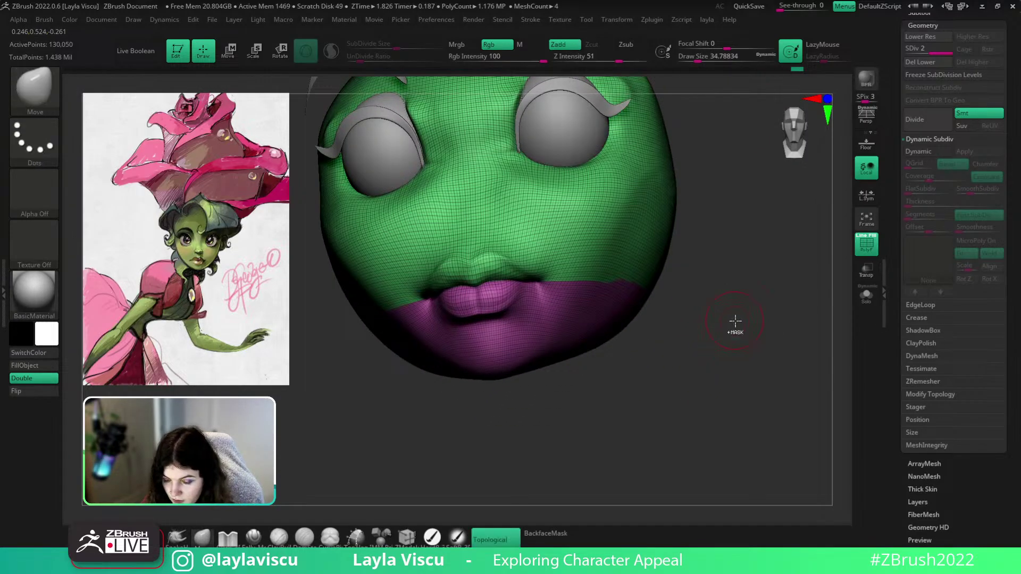
{"action": "left_click", "coordinate": [745, 324], "text": "ctrl+shift"}
{"action": "left_click_drag", "start_coordinate": [757, 328], "coordinate": [813, 348], "text": "shift"}
{"action": "right_click_drag", "start_coordinate": [556, 276], "coordinate": [579, 348], "text": "ctrl"}
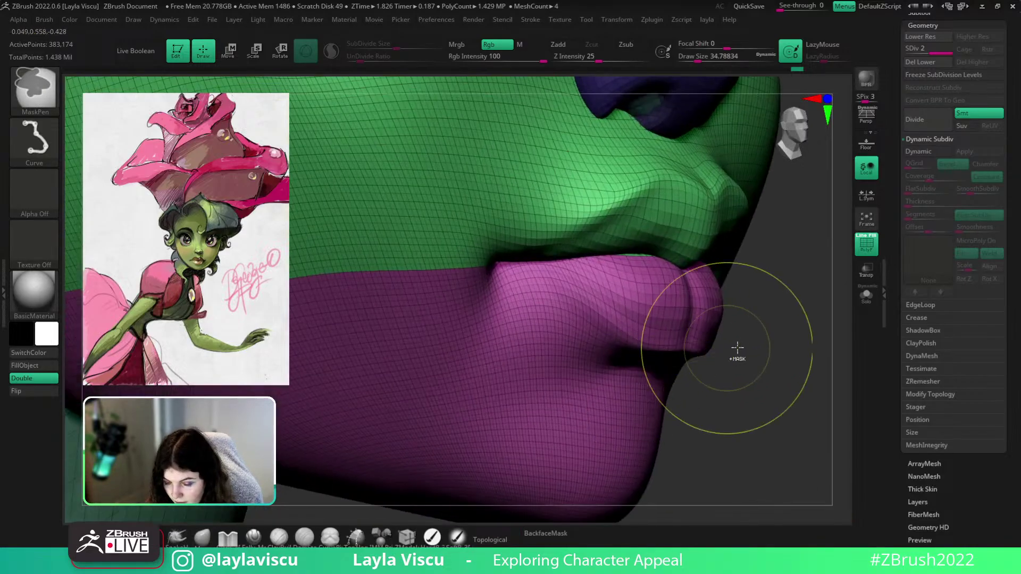
Isolate the face section and touch up the mask at the lip edge with the MaskPen's FreeHand stroke, draw size about 6.6
{"action": "left_click", "coordinate": [691, 341], "text": "ctrl+shift"}
{"action": "key", "text": "s"}
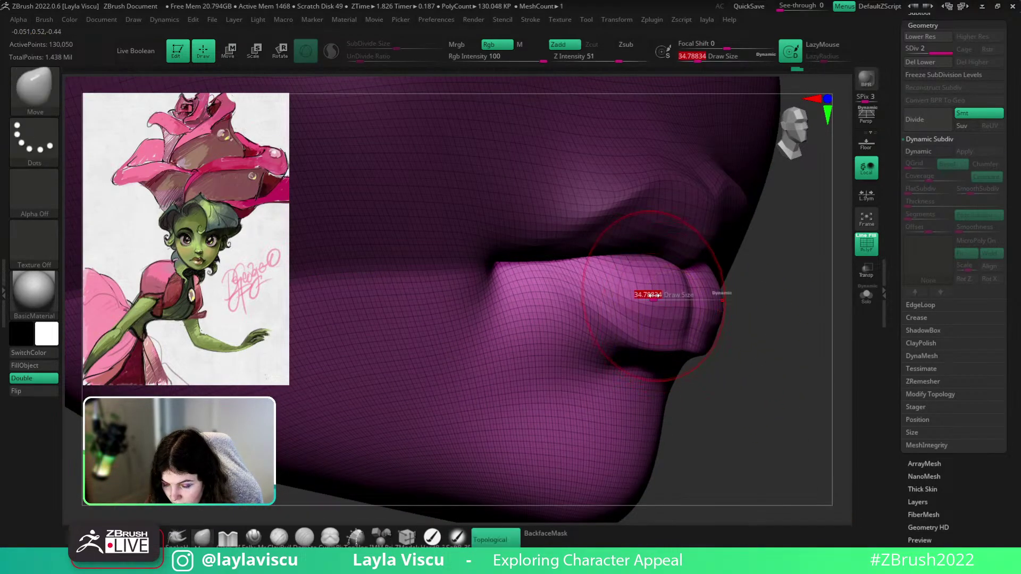
{"action": "left_click_drag", "start_coordinate": [654, 294], "coordinate": [641, 294]}
{"action": "left_click", "coordinate": [56, 136], "text": "ctrl"}
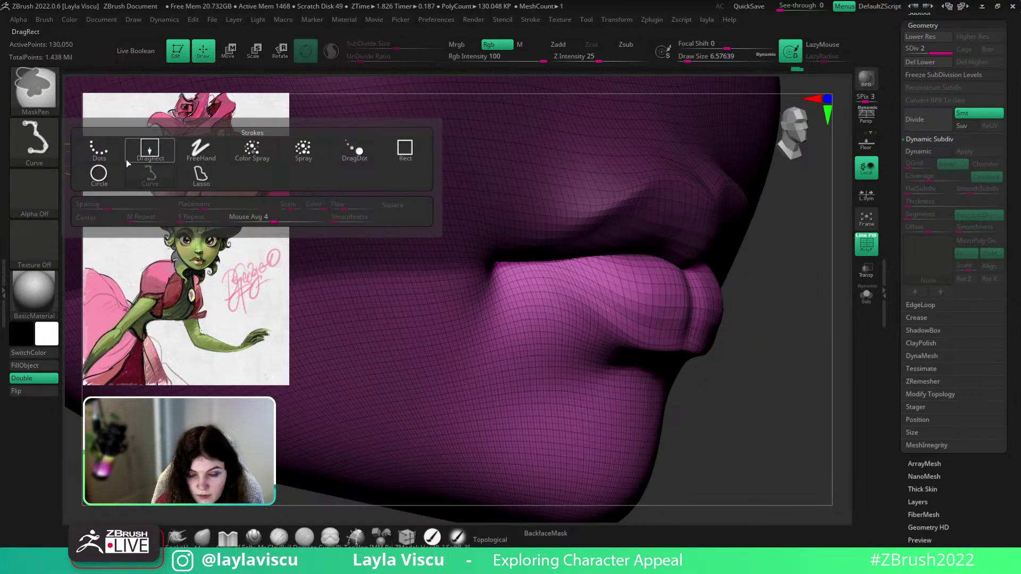
{"action": "left_click", "coordinate": [209, 151], "text": "ctrl"}
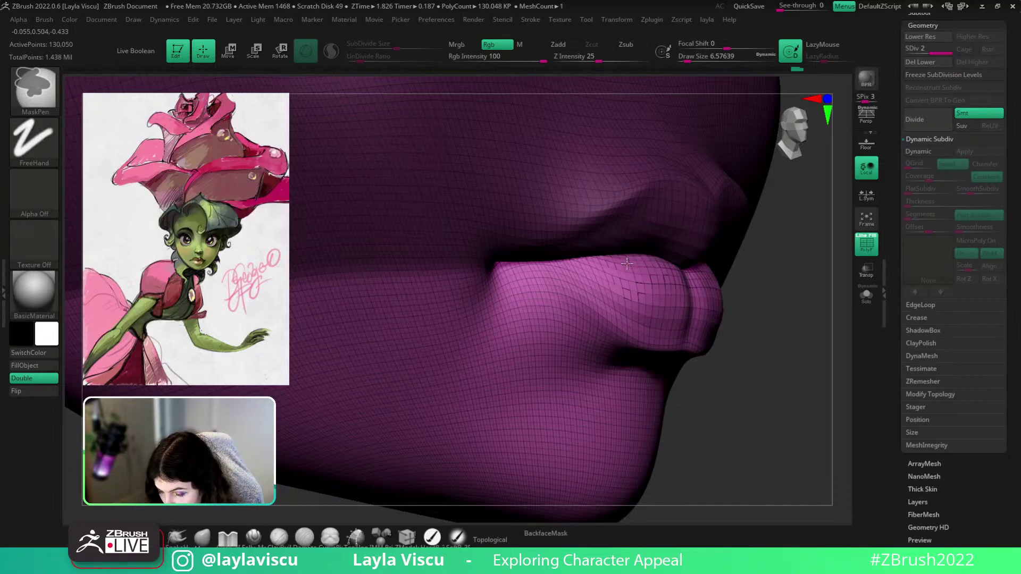
{"action": "key", "text": "ctrl+w"}
{"action": "left_click_drag", "start_coordinate": [797, 327], "coordinate": [765, 356]}
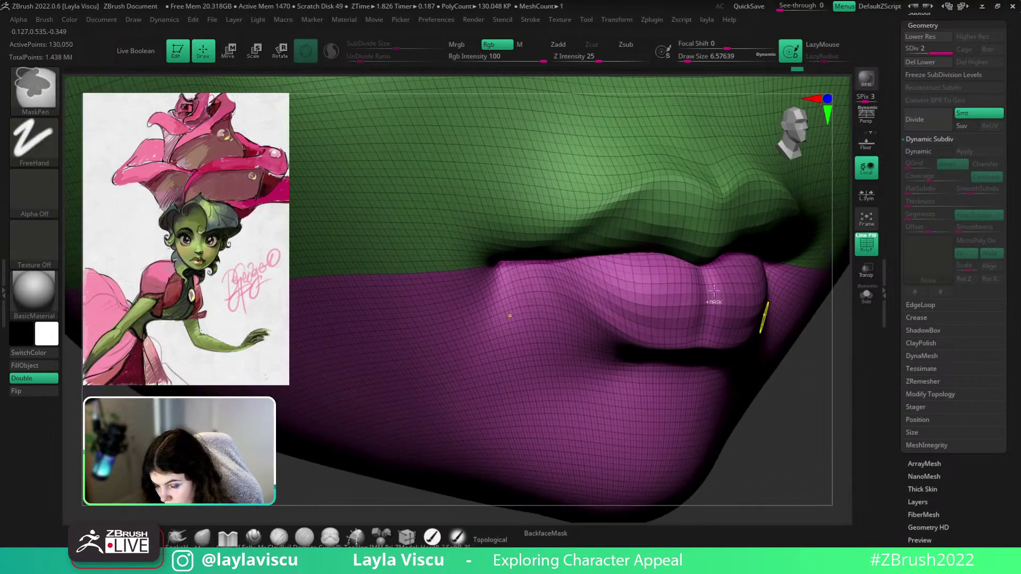
Refine the mask along the underside of the upper lip and give the masked upper face its own polygroup
{"action": "key", "text": "ctrl+z"}
{"action": "left_click_drag", "start_coordinate": [802, 418], "coordinate": [792, 298]}
{"action": "right_click_drag", "start_coordinate": [792, 298], "coordinate": [791, 330], "text": "ctrl"}
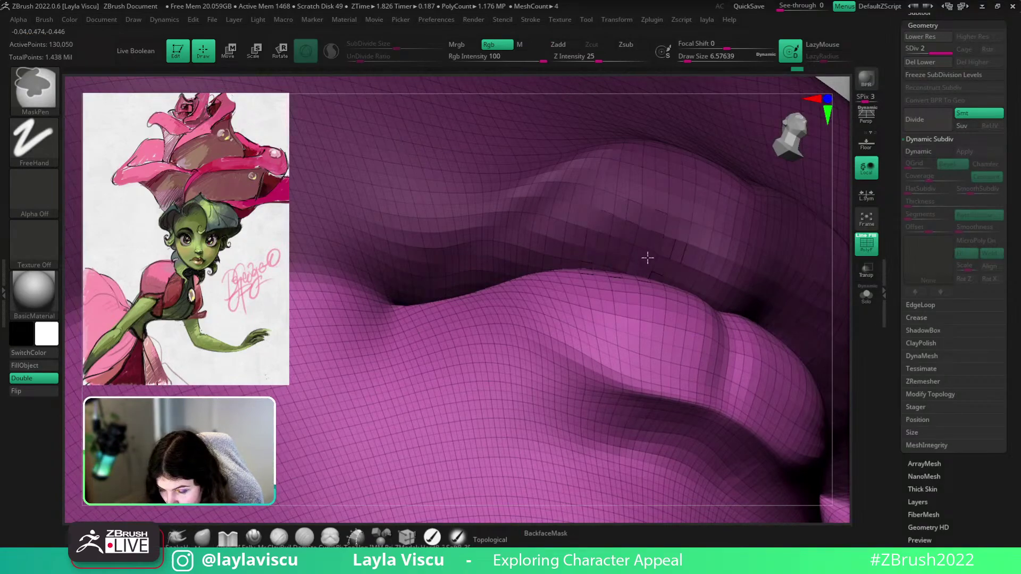
{"action": "key", "text": "ctrl+w"}
{"action": "key", "text": "ctrl+z"}
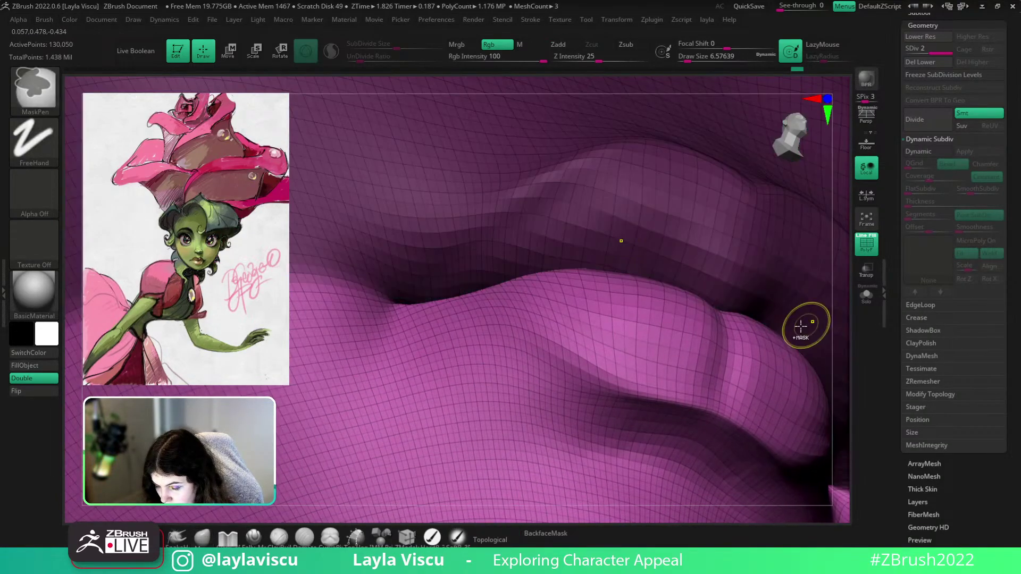
{"action": "key", "text": "ctrl+w"}
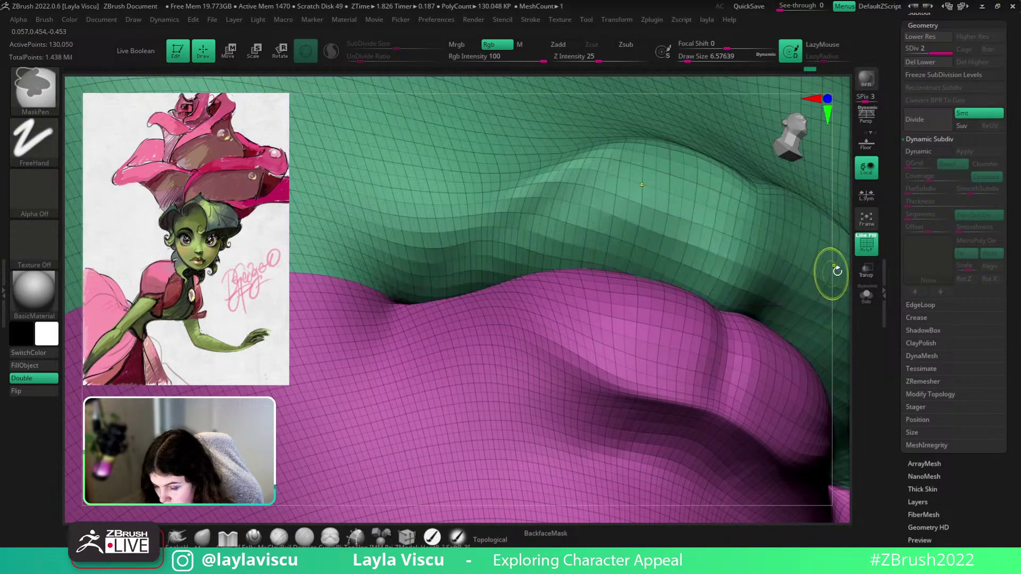
Undo the grouping, touch up the mask along the lip line from the front and regroup the masked upper face
{"action": "key", "text": "b"}
{"action": "key", "text": "m"}
{"action": "key", "text": "v"}
{"action": "left_click_drag", "start_coordinate": [833, 271], "coordinate": [836, 335]}
{"action": "key", "text": "ctrl+z"}
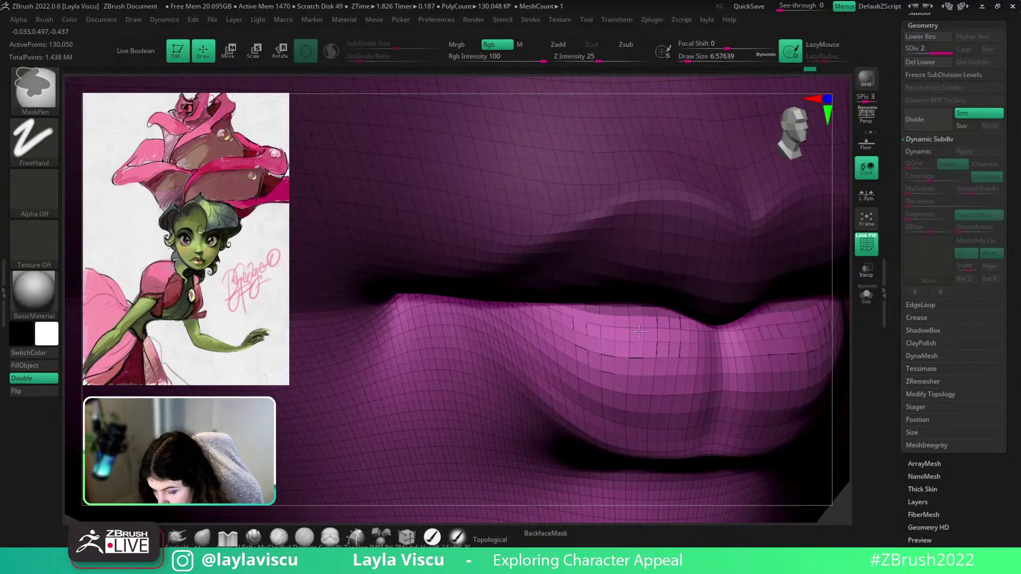
{"action": "key", "text": "ctrl+w"}
{"action": "left_click_drag", "start_coordinate": [838, 325], "coordinate": [720, 323], "text": "alt"}
{"action": "left_click_drag", "start_coordinate": [746, 414], "coordinate": [721, 343], "text": "alt"}
Isolate the upper face, shrink its visible area by one polygon row and assign it a new polygroup
{"action": "left_click", "coordinate": [757, 288], "text": "ctrl+shift"}
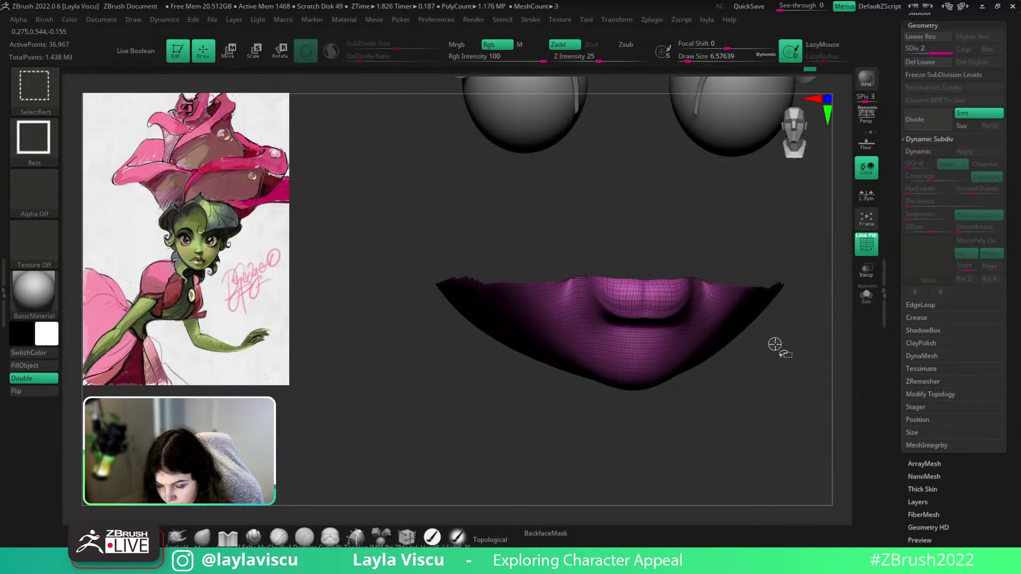
{"action": "left_click", "coordinate": [774, 340], "text": "ctrl+shift"}
{"action": "left_click", "coordinate": [754, 278], "text": "ctrl+shift"}
{"action": "mouse_move", "coordinate": [759, 324]}
{"action": "left_mouse_down", "text": "alt"}
{"action": "mouse_move", "coordinate": [763, 353]}
{"action": "mouse_move", "coordinate": [771, 326]}
{"action": "left_mouse_up", "text": "alt"}
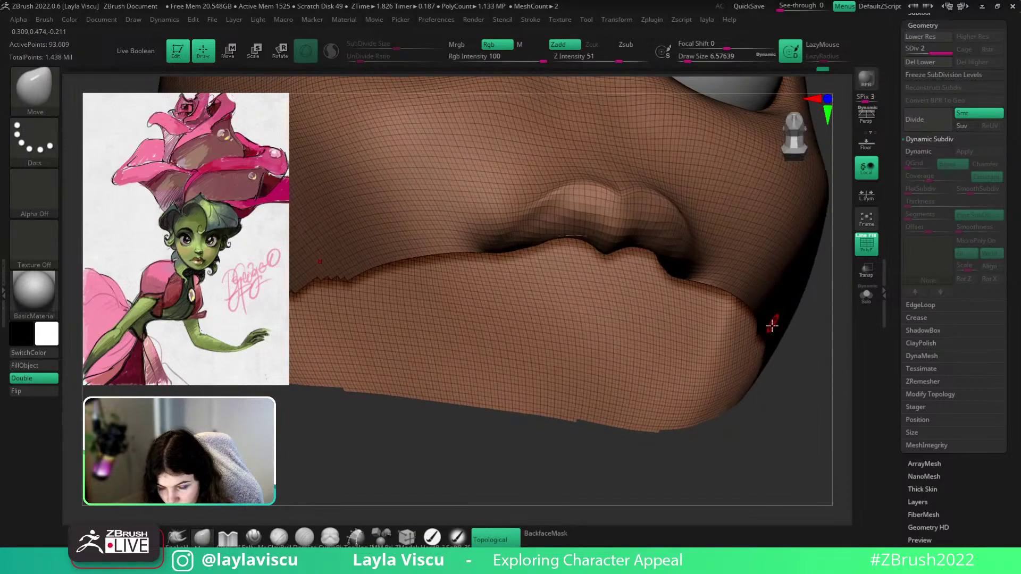
{"action": "key", "text": "ctrl+shift+x"}
{"action": "key", "text": "ctrl+z"}
{"action": "key", "text": "ctrl+shift+s"}
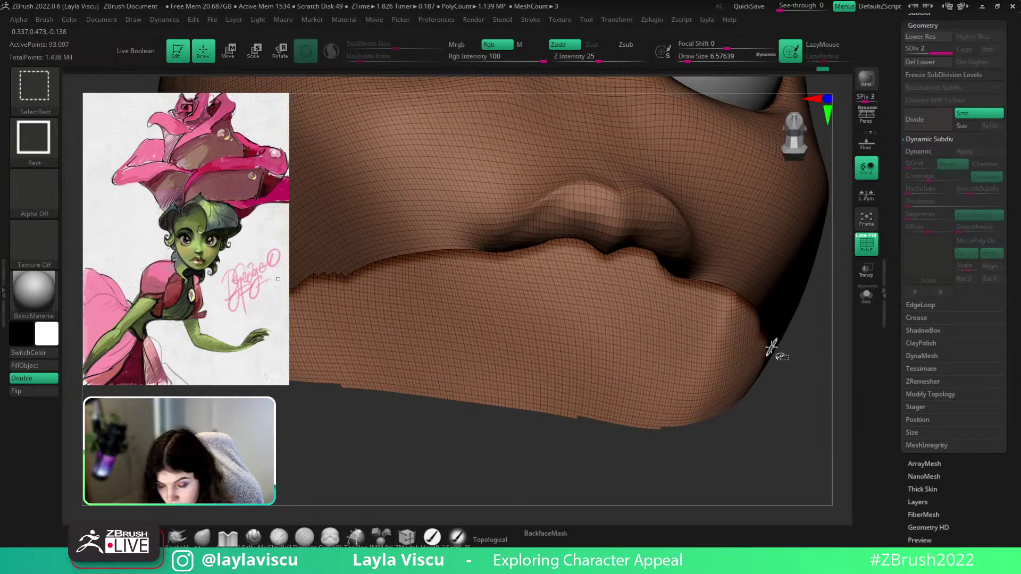
{"action": "key", "text": "ctrl+w"}
Combine the leftover strip along the lip line with the lower face into a single polygroup and unhide the full head
{"action": "left_click", "coordinate": [780, 375], "text": "ctrl+shift"}
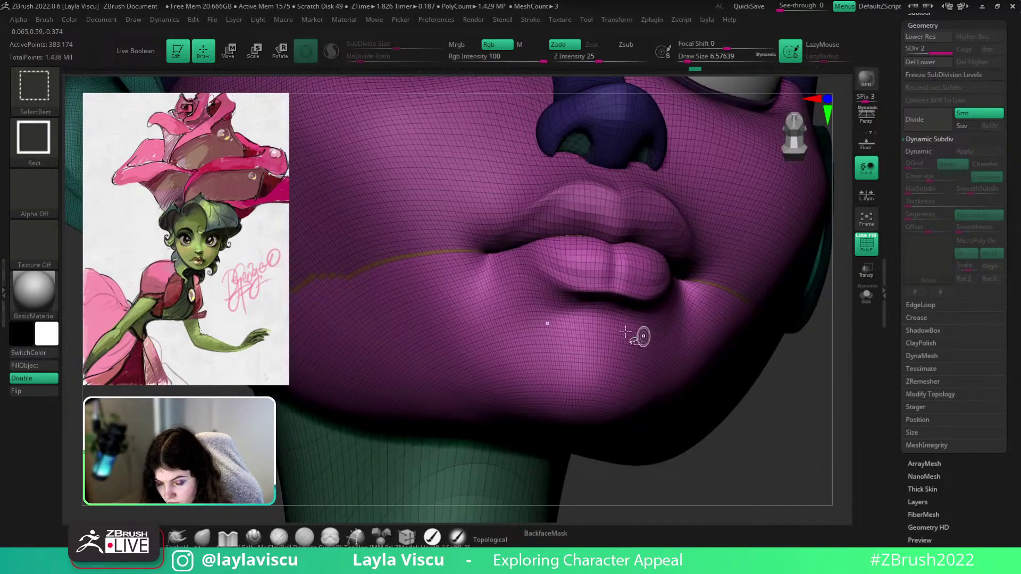
{"action": "left_click", "coordinate": [430, 257], "text": "ctrl+shift"}
{"action": "key", "text": "ctrl+w"}
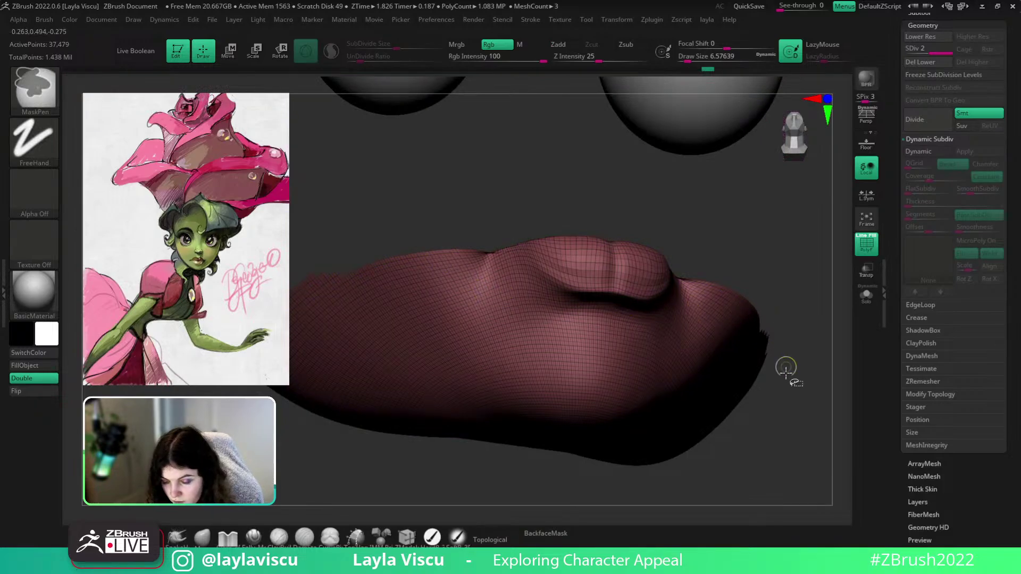
{"action": "left_click", "coordinate": [785, 366], "text": "ctrl+shift"}
Clear the mask and check the face on the full head with and without the polyframe display
{"action": "right_click_drag", "start_coordinate": [785, 361], "coordinate": [773, 266], "text": "ctrl"}
{"action": "right_click_drag", "start_coordinate": [754, 356], "coordinate": [751, 362], "text": "shift"}
{"action": "key", "text": "shift+f"}
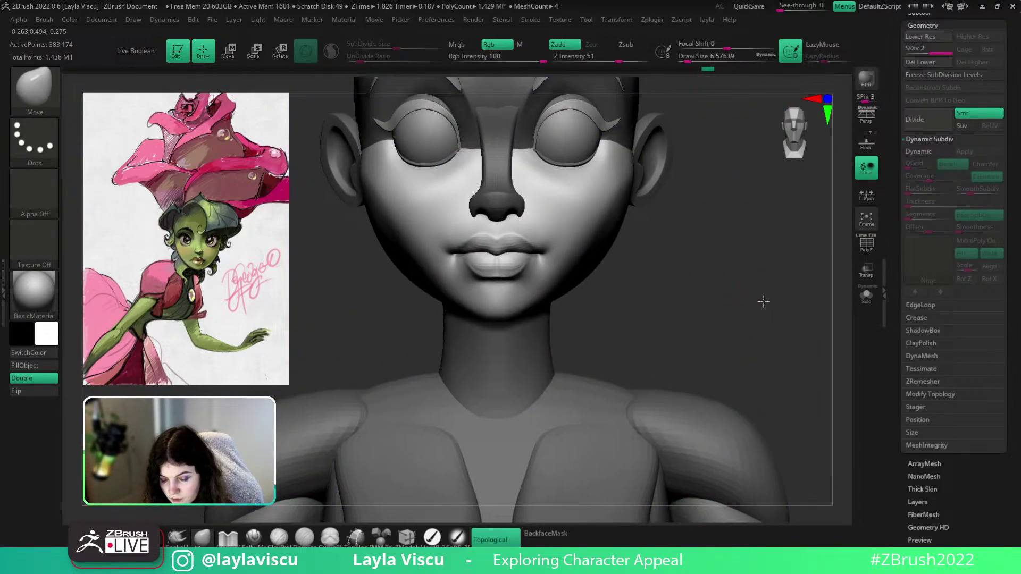
{"action": "right_click_drag", "start_coordinate": [764, 301], "coordinate": [807, 465], "text": "ctrl"}
{"action": "key", "text": "shift+f"}
{"action": "left_click_drag", "start_coordinate": [759, 353], "coordinate": [766, 324], "text": "ctrl"}
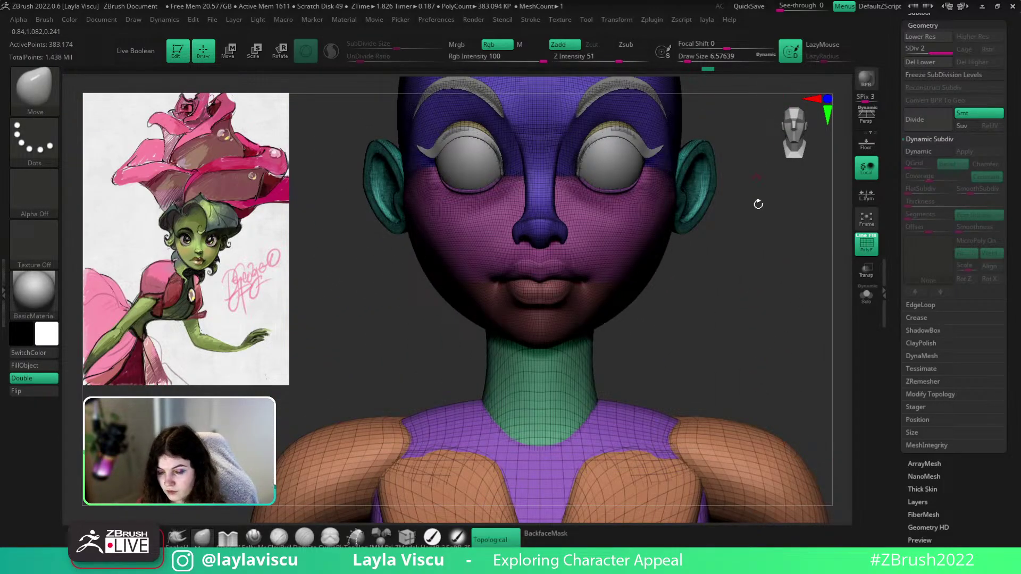
{"action": "right_click_drag", "start_coordinate": [801, 271], "coordinate": [760, 332]}
{"action": "key", "text": "shift+f"}
{"action": "key", "text": "shift+f"}
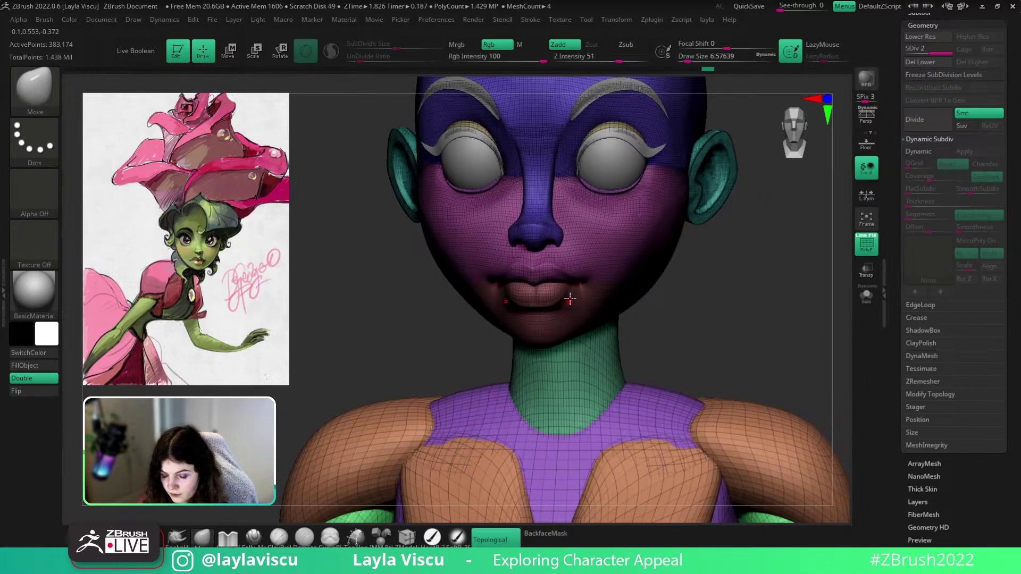
Isolate the lower face polygroup and try to close its holes
{"action": "left_click", "coordinate": [561, 290], "text": "ctrl+shift"}
{"action": "right_click_drag", "start_coordinate": [733, 240], "coordinate": [737, 291], "text": "ctrl"}
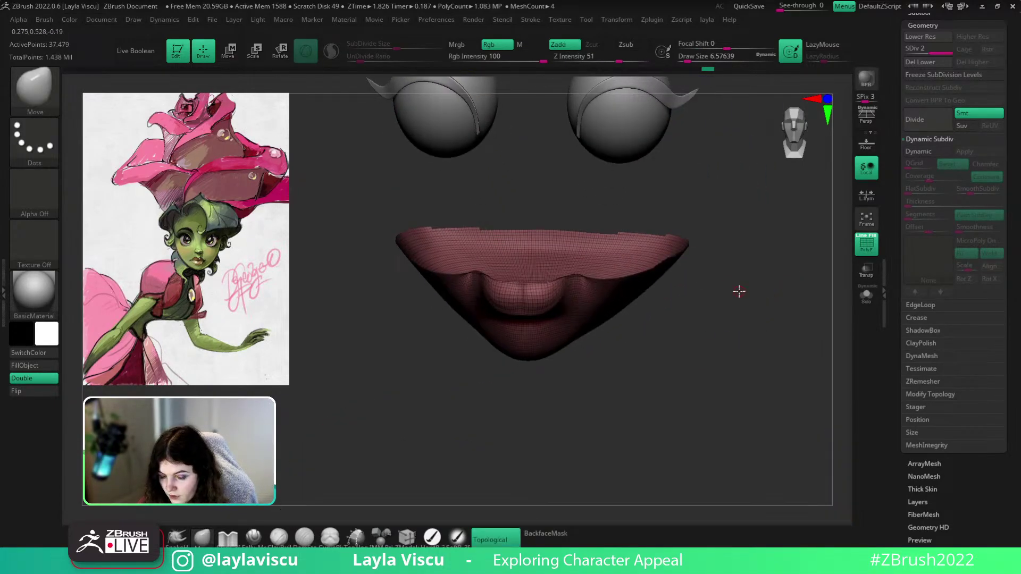
{"action": "key", "text": "1"}
{"action": "left_click", "coordinate": [739, 288]}
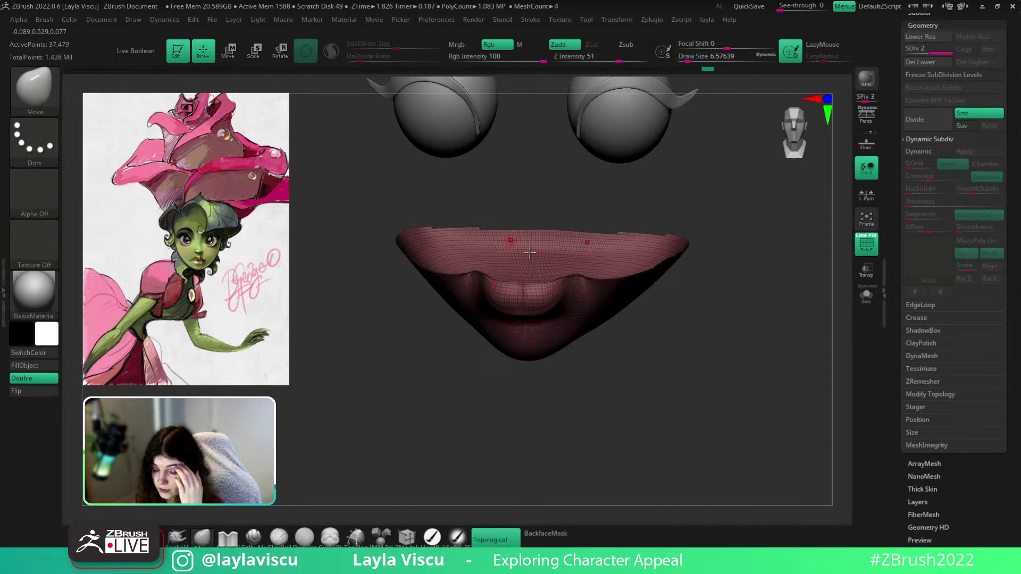
{"action": "key", "text": "1"}
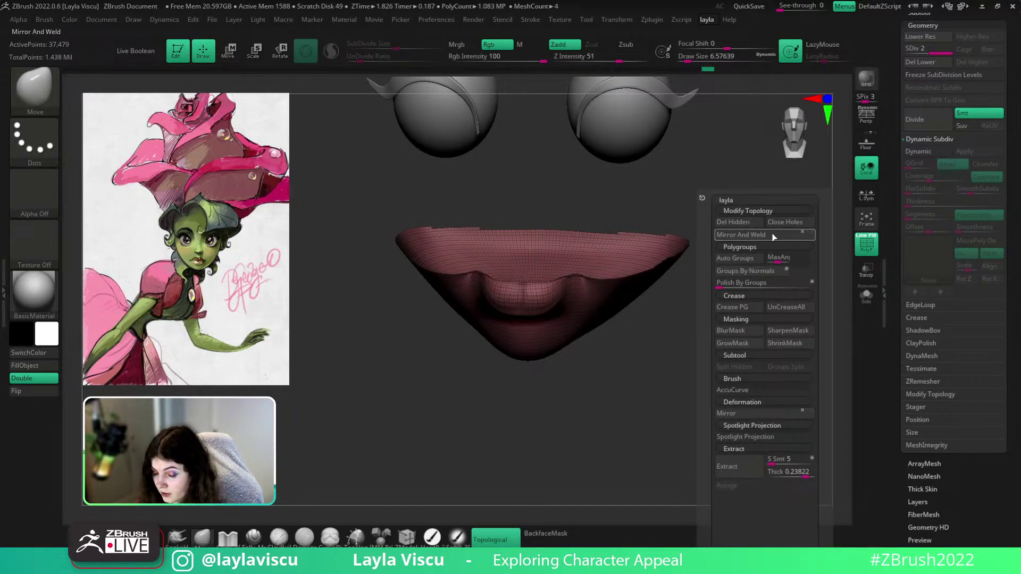
{"action": "left_click", "coordinate": [782, 220]}
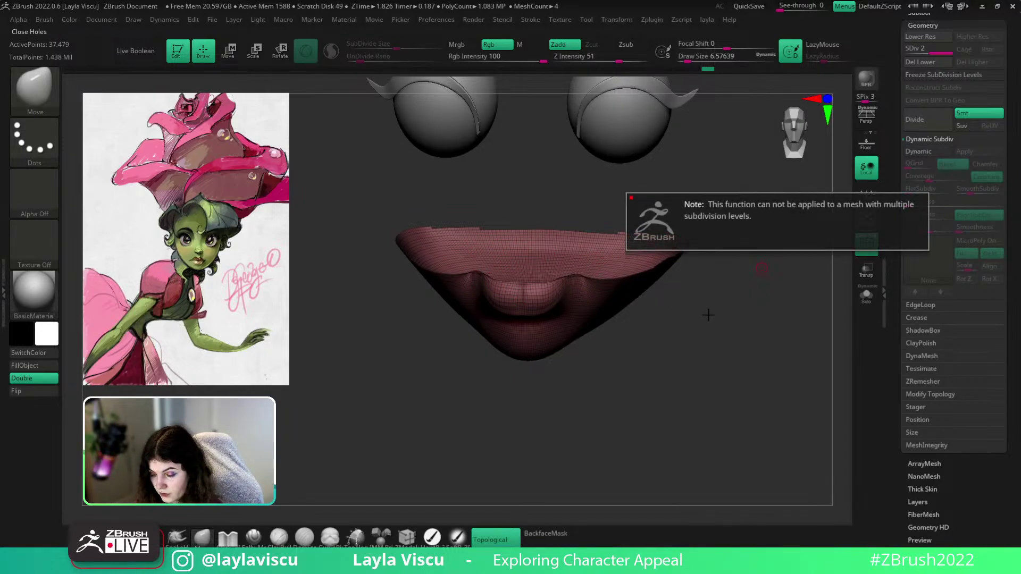
Delete the head's lower subdivision levels, close the holes of the isolated lower face and clear the mask
{"action": "left_click", "coordinate": [761, 287], "text": "ctrl+shift"}
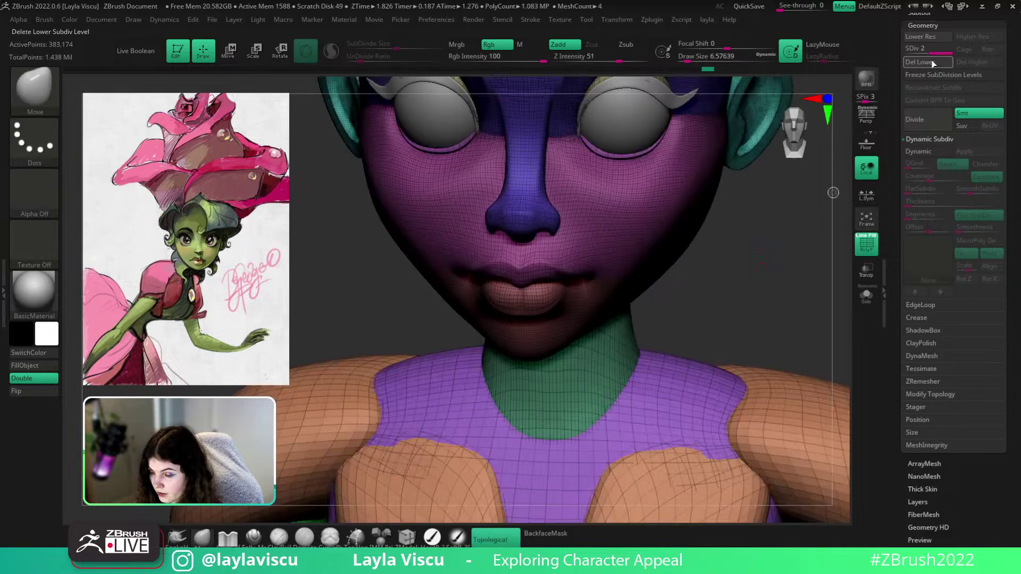
{"action": "left_click", "coordinate": [593, 297], "text": "ctrl+shift"}
{"action": "key", "text": "1"}
{"action": "left_click", "coordinate": [764, 224]}
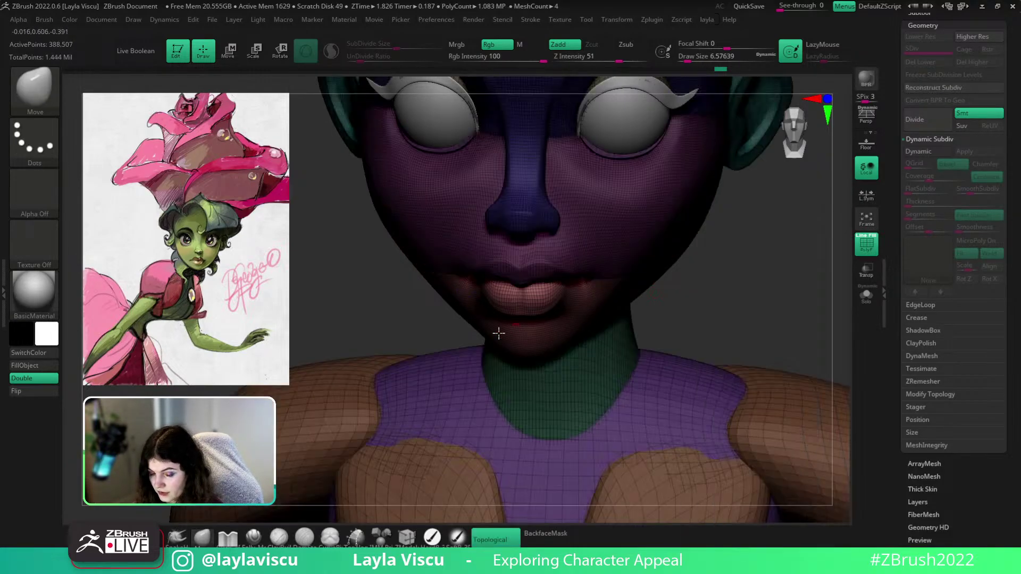
{"action": "left_click_drag", "start_coordinate": [730, 304], "coordinate": [746, 318], "text": "ctrl"}
Isolate the upper face in Solo mode, close its holes, unhide the rest of the mesh and clear the mask
{"action": "left_click", "coordinate": [648, 253], "text": "ctrl+shift"}
{"action": "left_click_drag", "start_coordinate": [675, 316], "coordinate": [738, 221]}
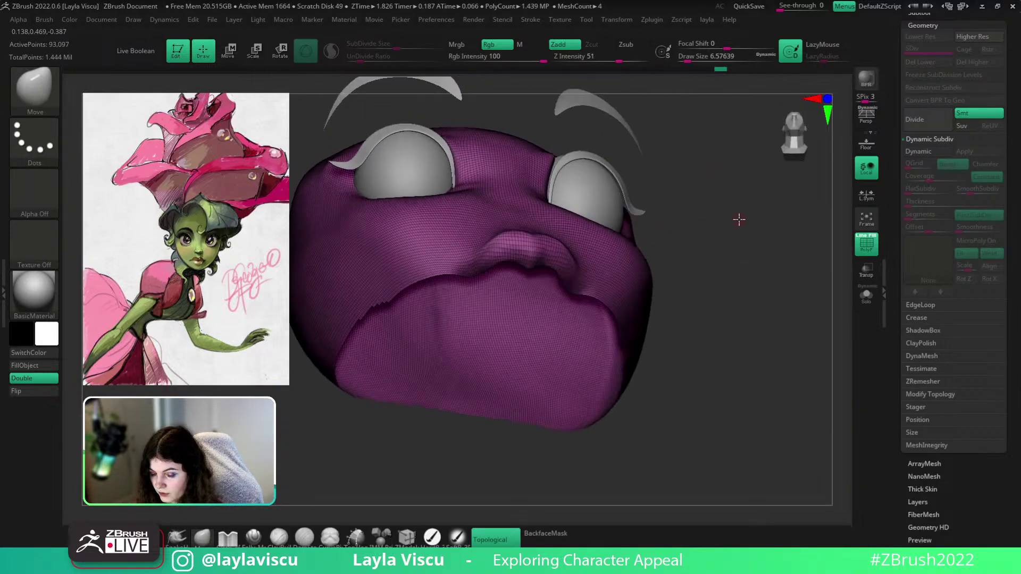
{"action": "key", "text": "1"}
{"action": "left_click", "coordinate": [782, 223]}
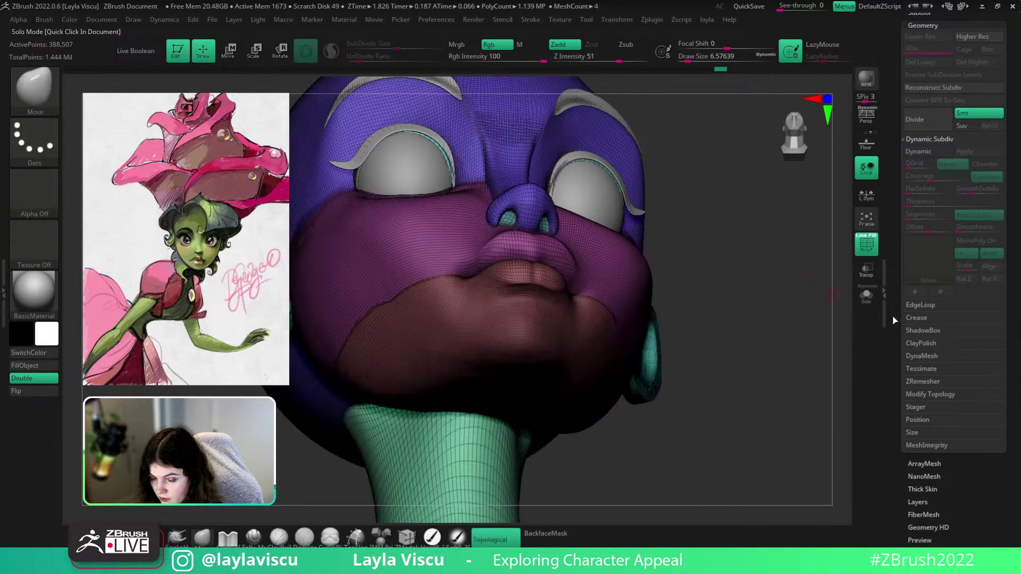
{"action": "left_click", "coordinate": [865, 297]}
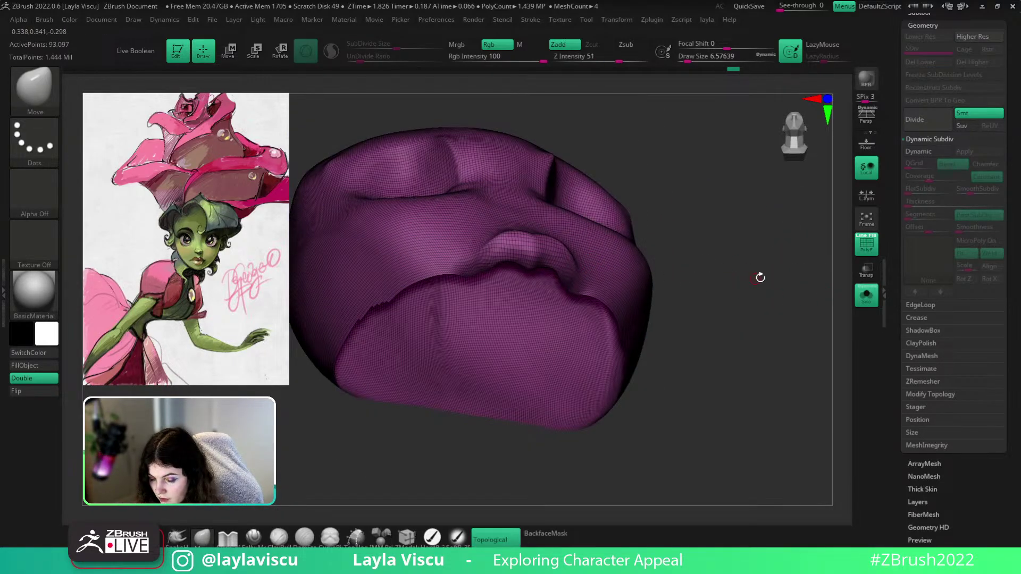
{"action": "key", "text": "1"}
{"action": "left_click", "coordinate": [727, 281], "text": "ctrl+shift"}
{"action": "mouse_move", "coordinate": [752, 292]}
{"action": "left_mouse_down", "text": "ctrl"}
{"action": "mouse_move", "coordinate": [786, 340]}
{"action": "mouse_move", "coordinate": [771, 378]}
{"action": "mouse_move", "coordinate": [486, 346]}
{"action": "left_mouse_up", "text": "ctrl"}
Try a Move brush adjustment on the face at a draw size of about 128 with the polyframe display off
{"action": "key", "text": "shift+f"}
{"action": "key", "text": "shift+f"}
{"action": "key", "text": "shift+f"}
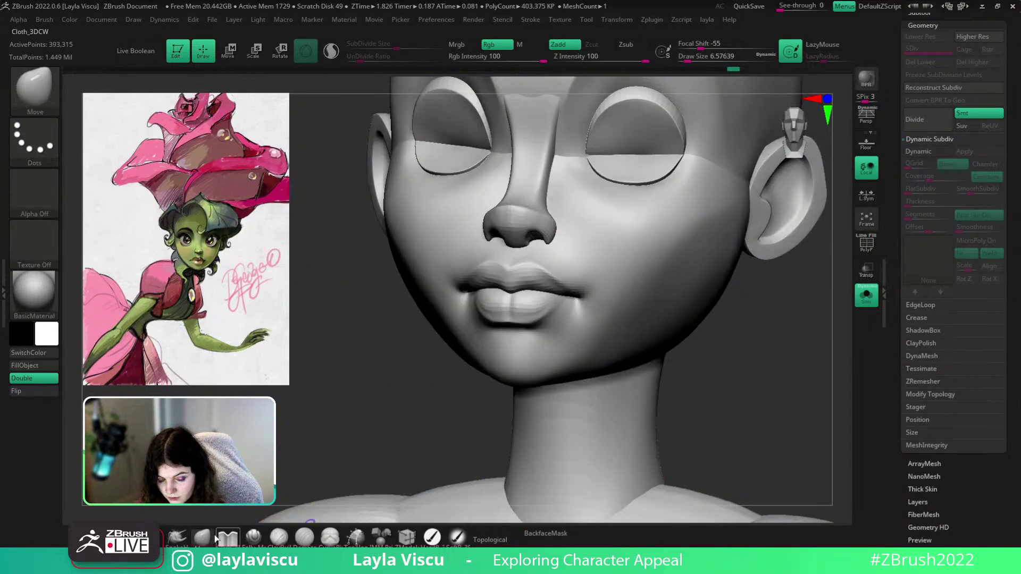
{"action": "key", "text": "b"}
{"action": "key", "text": "m"}
{"action": "key", "text": "v"}
{"action": "key", "text": "s"}
{"action": "mouse_move", "coordinate": [499, 304]}
{"action": "left_mouse_down"}
{"action": "mouse_move", "coordinate": [561, 310]}
{"action": "mouse_move", "coordinate": [525, 305]}
{"action": "mouse_move", "coordinate": [523, 328]}
{"action": "left_mouse_up"}
{"action": "mouse_move", "coordinate": [696, 367]}
{"action": "left_mouse_down"}
{"action": "mouse_move", "coordinate": [790, 370]}
{"action": "mouse_move", "coordinate": [686, 319]}
{"action": "mouse_move", "coordinate": [758, 394]}
{"action": "left_mouse_up"}
{"action": "key", "text": "ctrl+z"}
Isolate the lower face together with the cap closing its opening and inspect the cap from above
{"action": "left_click_drag", "start_coordinate": [694, 358], "coordinate": [747, 309], "text": "alt"}
{"action": "key", "text": "shift+f"}
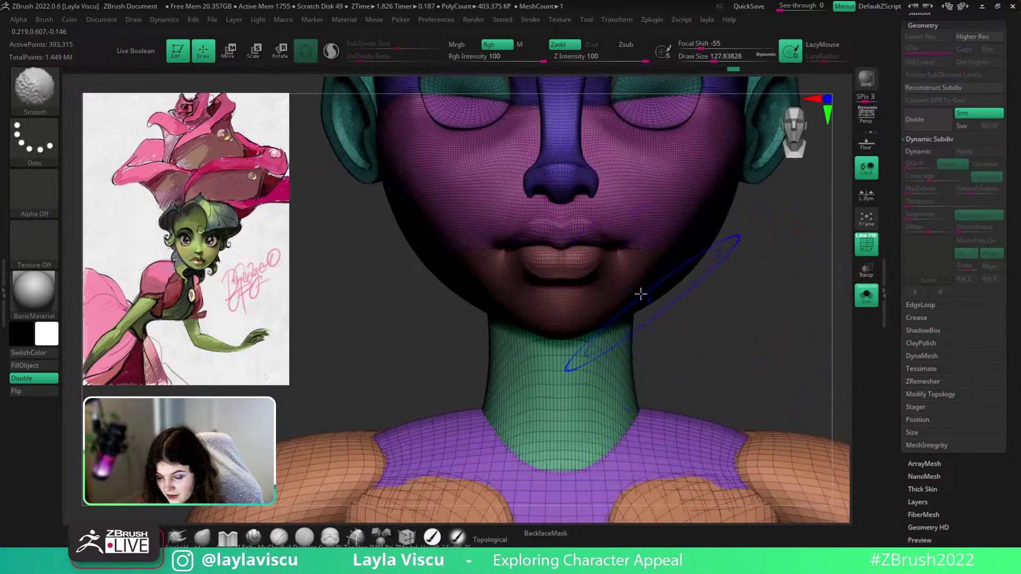
{"action": "left_click", "coordinate": [565, 264], "text": "ctrl+shift"}
{"action": "key", "text": "ctrl+shift+a"}
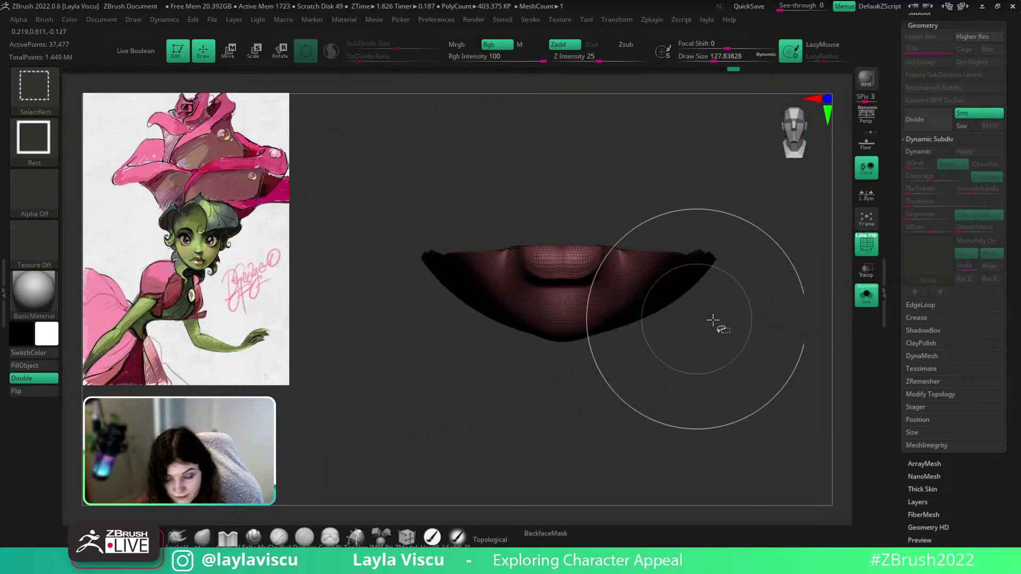
{"action": "mouse_move", "coordinate": [747, 318]}
{"action": "left_mouse_down"}
{"action": "mouse_move", "coordinate": [777, 356]}
{"action": "mouse_move", "coordinate": [741, 414]}
{"action": "left_mouse_up"}
{"action": "key", "text": "s"}
{"action": "left_click_drag", "start_coordinate": [663, 298], "coordinate": [645, 298]}
{"action": "mouse_move", "coordinate": [681, 275]}
{"action": "left_mouse_down"}
{"action": "mouse_move", "coordinate": [725, 285]}
{"action": "mouse_move", "coordinate": [723, 350]}
{"action": "left_mouse_up"}
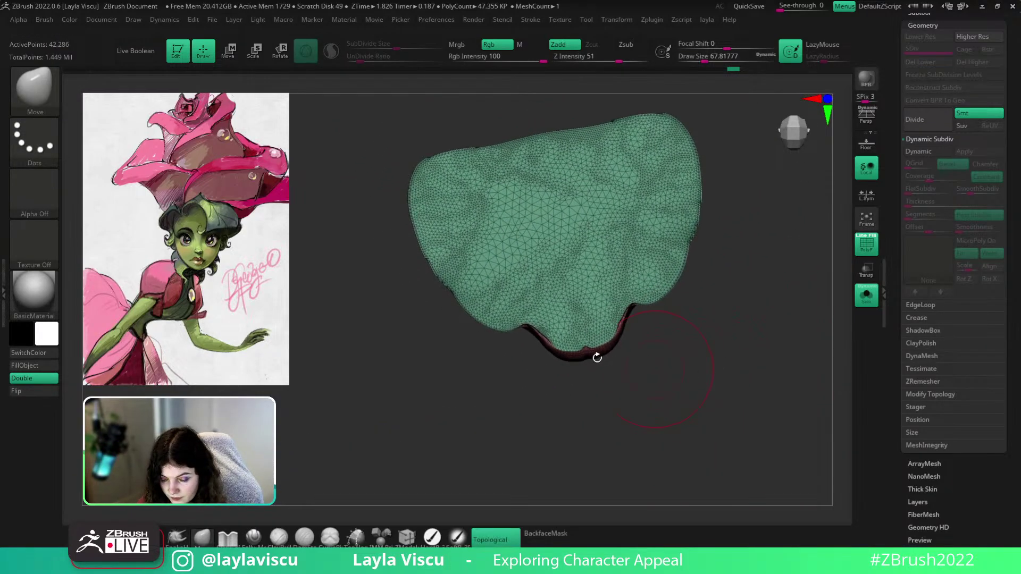
Smooth the cap's edge along the inner lower lip at a draw size of about 10.5 with the polyframe display off
{"action": "right_click_drag", "start_coordinate": [597, 355], "coordinate": [585, 365], "text": "ctrl"}
{"action": "key", "text": "s"}
{"action": "left_click_drag", "start_coordinate": [568, 354], "coordinate": [552, 353]}
{"action": "left_click_drag", "start_coordinate": [625, 419], "coordinate": [638, 469]}
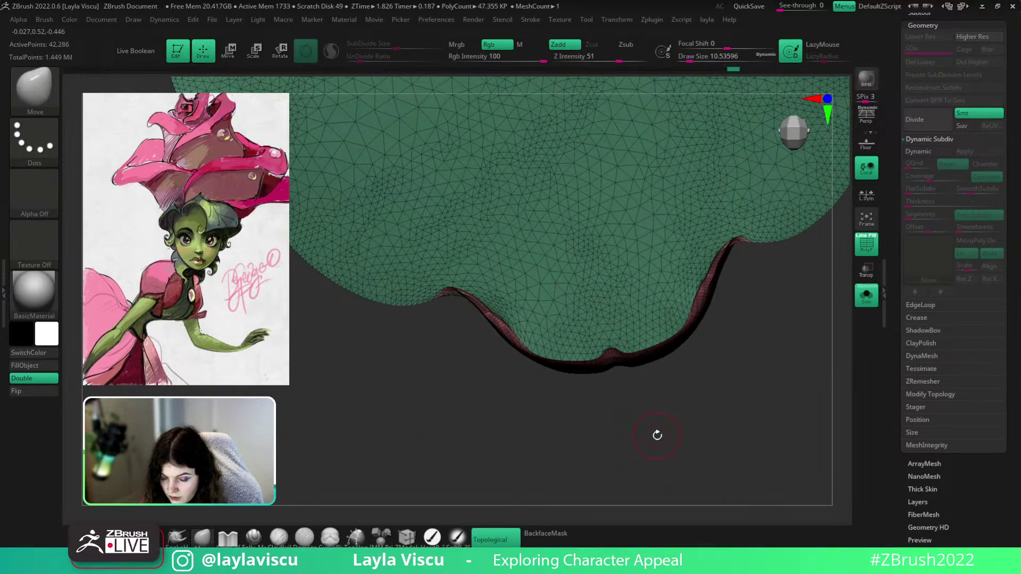
{"action": "key", "text": "shift+f"}
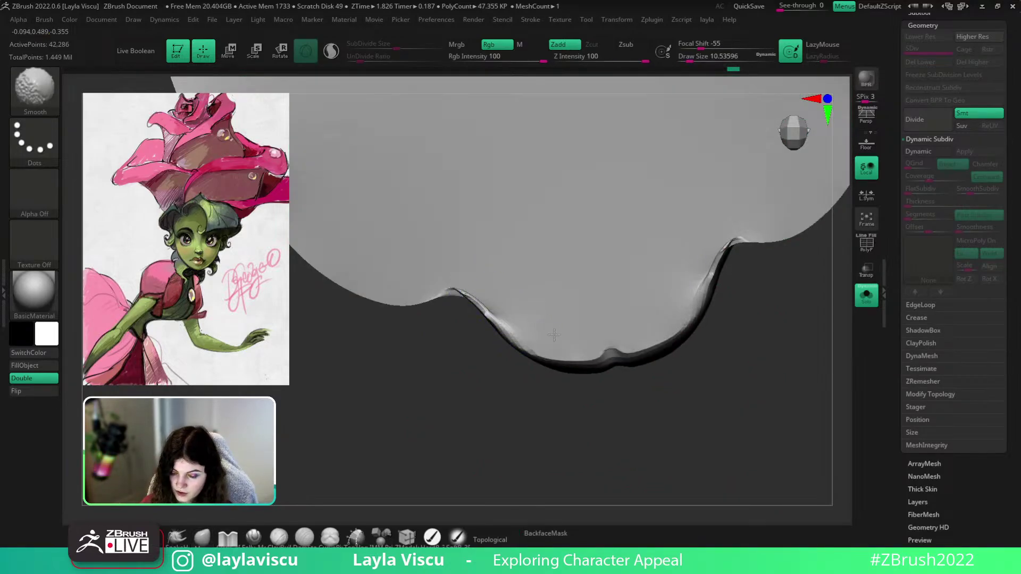
{"action": "mouse_move", "coordinate": [586, 341]}
{"action": "left_mouse_down", "text": "shift"}
{"action": "mouse_move", "coordinate": [603, 340]}
{"action": "mouse_move", "coordinate": [534, 335]}
{"action": "left_mouse_up", "text": "shift"}
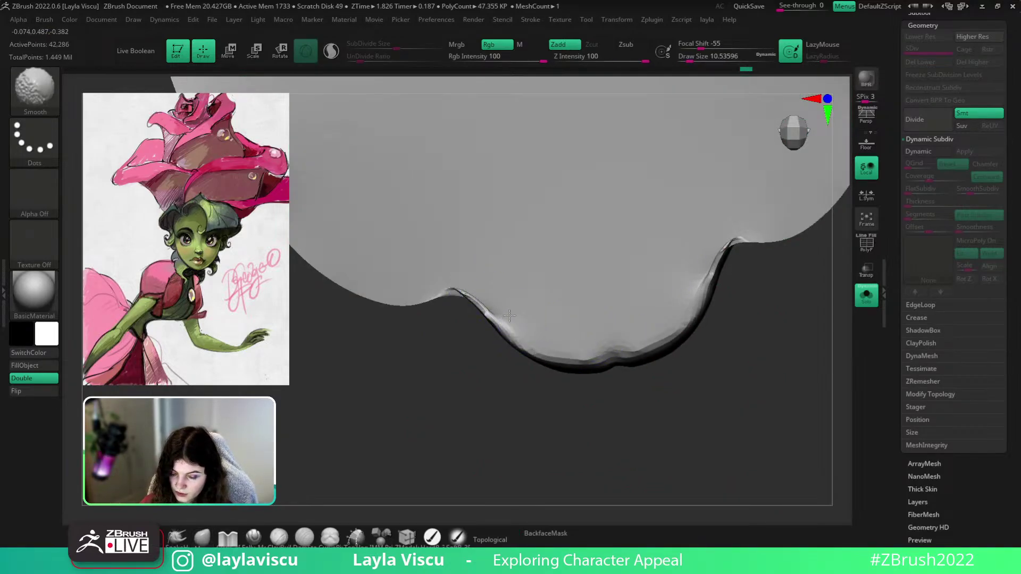
Mask an elongated oval in the middle of the cap, behind the lower lip, with the FreeHand MaskPen
{"action": "right_click_drag", "start_coordinate": [494, 268], "coordinate": [499, 234], "text": "ctrl"}
{"action": "left_click_drag", "start_coordinate": [638, 353], "coordinate": [713, 434]}
{"action": "right_click_drag", "start_coordinate": [713, 434], "coordinate": [703, 370], "text": "ctrl"}
{"action": "mouse_move", "coordinate": [539, 363]}
{"action": "left_mouse_down", "text": "ctrl"}
{"action": "mouse_move", "coordinate": [520, 298]}
{"action": "mouse_move", "coordinate": [531, 205]}
{"action": "mouse_move", "coordinate": [579, 229]}
{"action": "mouse_move", "coordinate": [585, 320]}
{"action": "left_mouse_up", "text": "ctrl"}
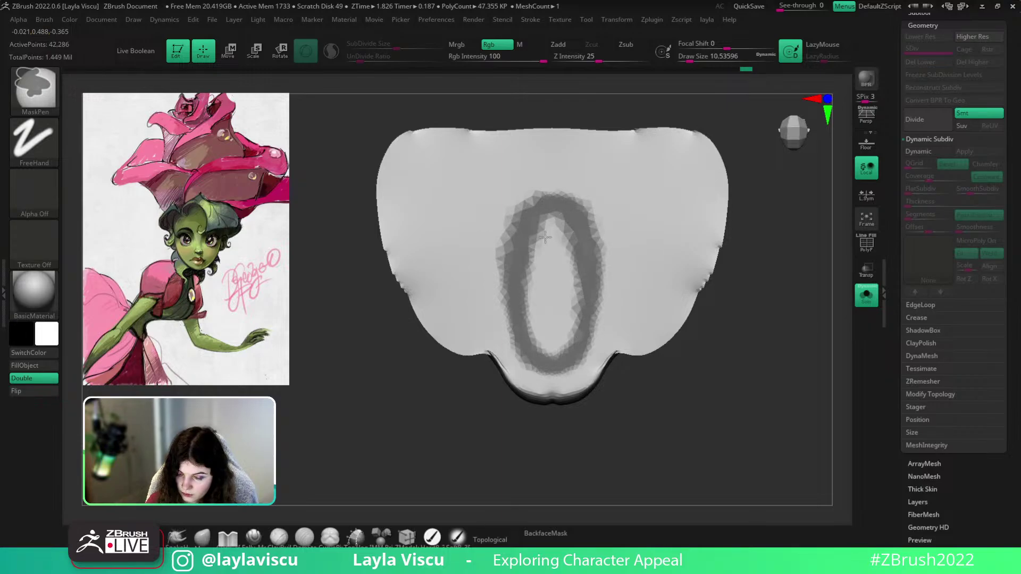
{"action": "mouse_move", "coordinate": [545, 237]}
{"action": "left_mouse_down", "text": "ctrl"}
{"action": "mouse_move", "coordinate": [551, 340]}
{"action": "mouse_move", "coordinate": [540, 300]}
{"action": "left_mouse_up", "text": "ctrl"}
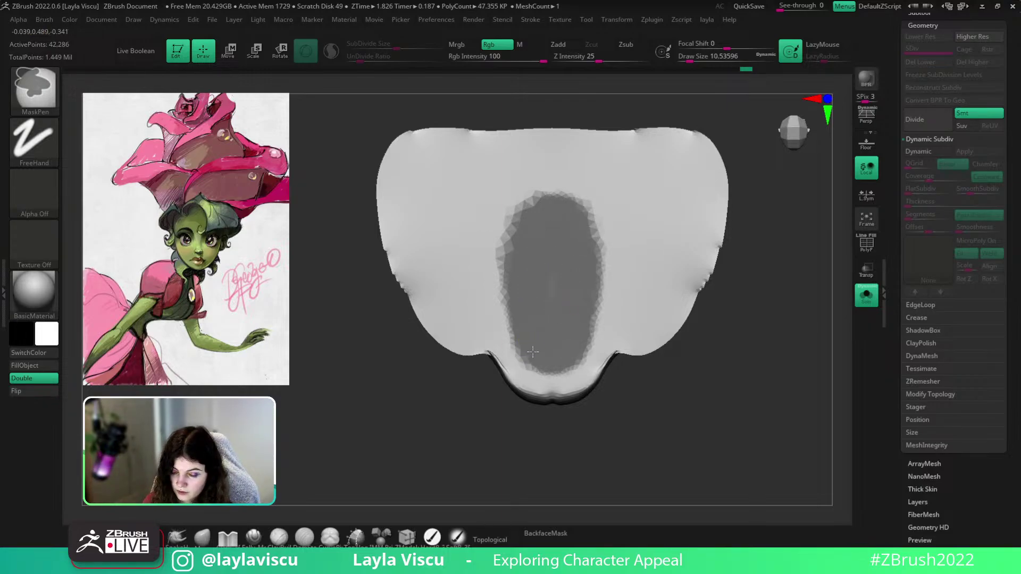
{"action": "mouse_move", "coordinate": [532, 351]}
{"action": "left_mouse_down", "text": "ctrl"}
{"action": "mouse_move", "coordinate": [502, 234]}
{"action": "mouse_move", "coordinate": [566, 198]}
{"action": "left_mouse_up", "text": "ctrl"}
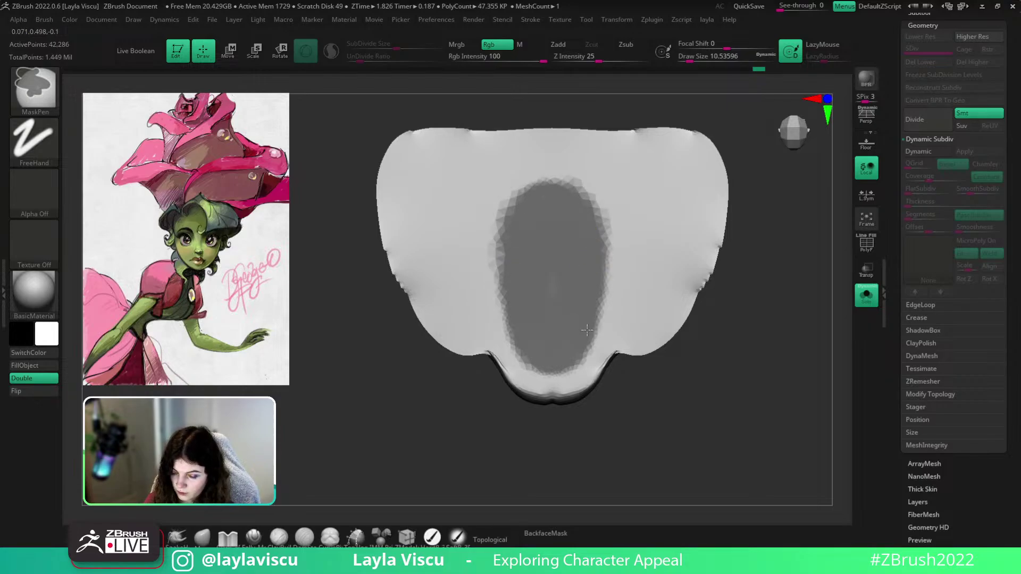
Extend the oval mask on the lower face's cap and invert it so only the oval stays editable
{"action": "left_click_drag", "start_coordinate": [681, 392], "coordinate": [646, 428]}
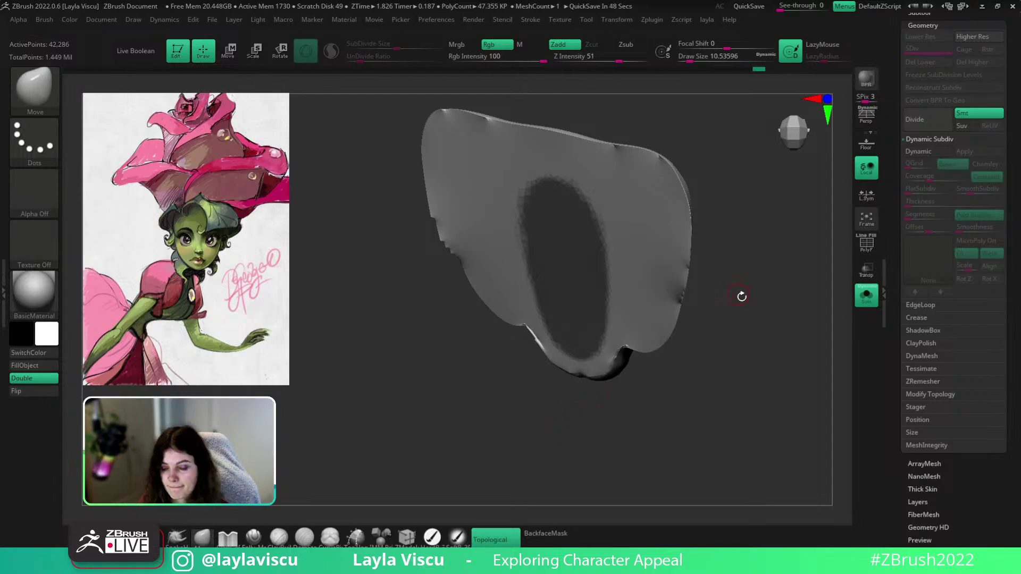
{"action": "left_click_drag", "start_coordinate": [741, 296], "coordinate": [756, 297], "text": "shift"}
{"action": "mouse_move", "coordinate": [516, 297]}
{"action": "left_mouse_down", "text": "ctrl"}
{"action": "mouse_move", "coordinate": [519, 196]}
{"action": "mouse_move", "coordinate": [579, 221]}
{"action": "left_mouse_up", "text": "ctrl"}
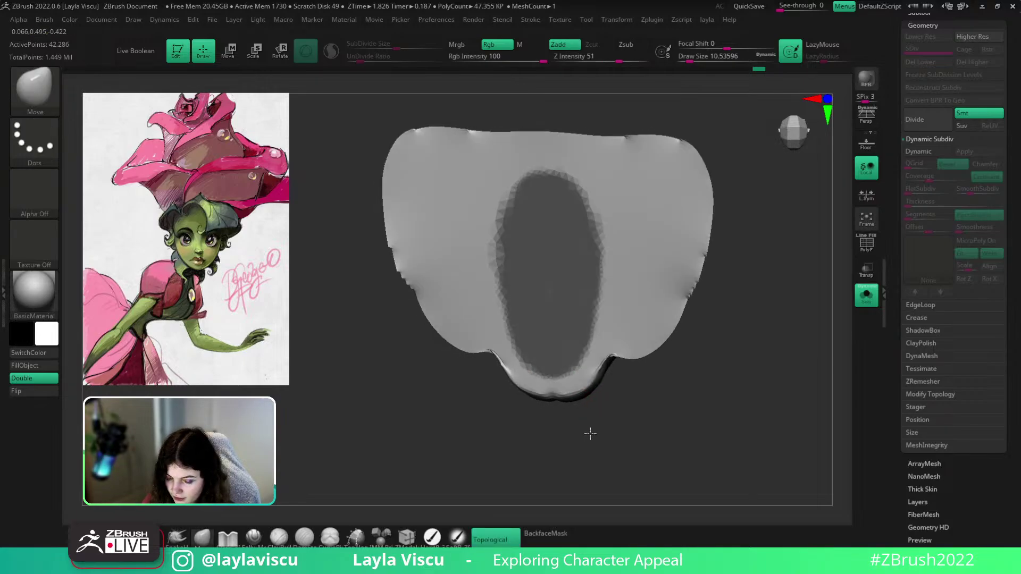
{"action": "left_click", "coordinate": [645, 423], "text": "ctrl"}
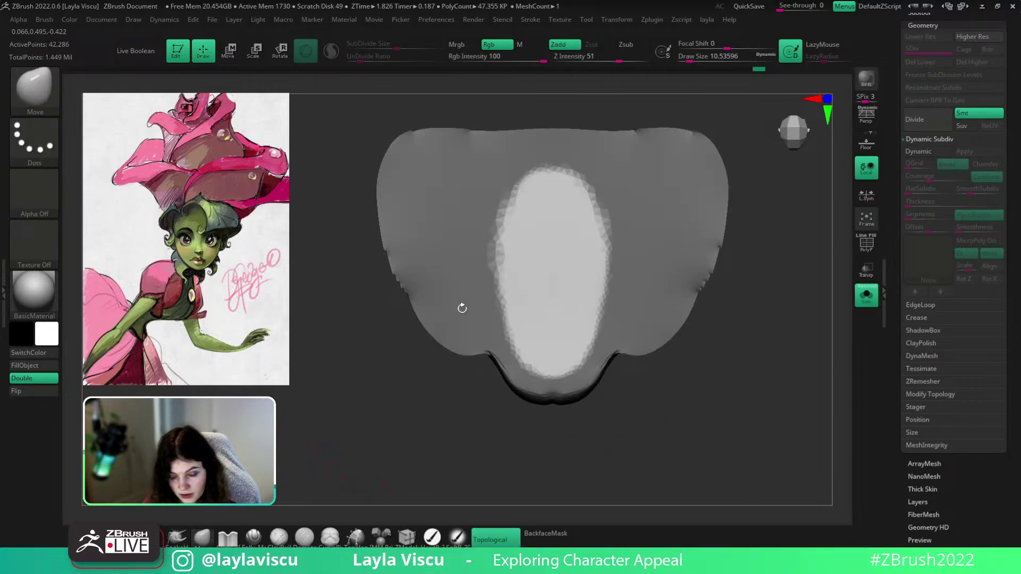
Sink the unmasked oval of the cap inward with the Move brush at a draw size of about 104, then clear the mask
{"action": "key", "text": "s"}
{"action": "left_click_drag", "start_coordinate": [537, 284], "coordinate": [560, 282]}
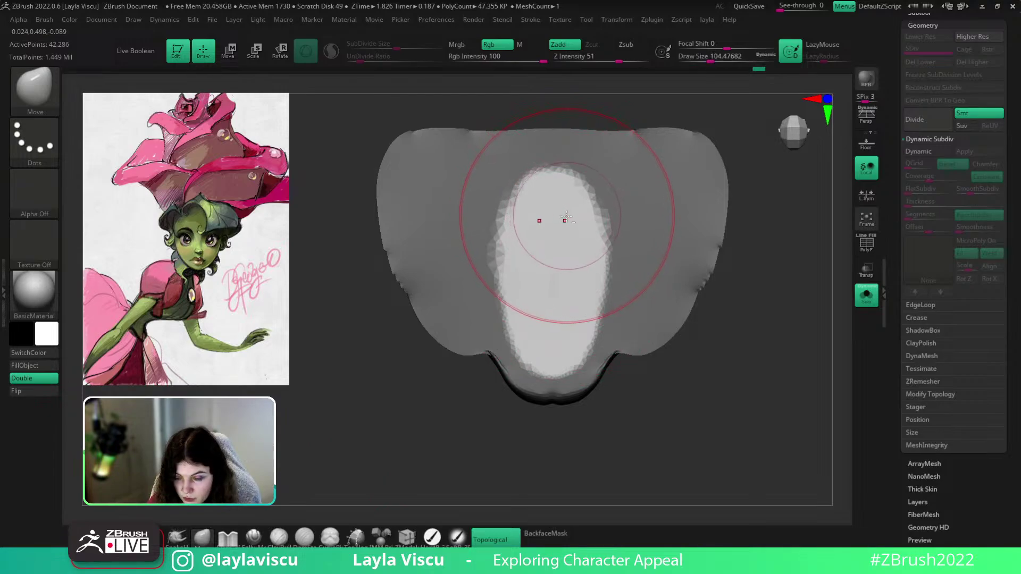
{"action": "left_click_drag", "start_coordinate": [565, 218], "coordinate": [558, 232], "text": "alt"}
{"action": "left_click_drag", "start_coordinate": [549, 282], "coordinate": [555, 340], "text": "alt"}
{"action": "left_click_drag", "start_coordinate": [560, 218], "coordinate": [553, 314], "text": "alt"}
{"action": "mouse_move", "coordinate": [641, 417]}
{"action": "left_mouse_down"}
{"action": "mouse_move", "coordinate": [686, 371]}
{"action": "mouse_move", "coordinate": [725, 369]}
{"action": "mouse_move", "coordinate": [725, 317]}
{"action": "mouse_move", "coordinate": [691, 350]}
{"action": "left_mouse_up"}
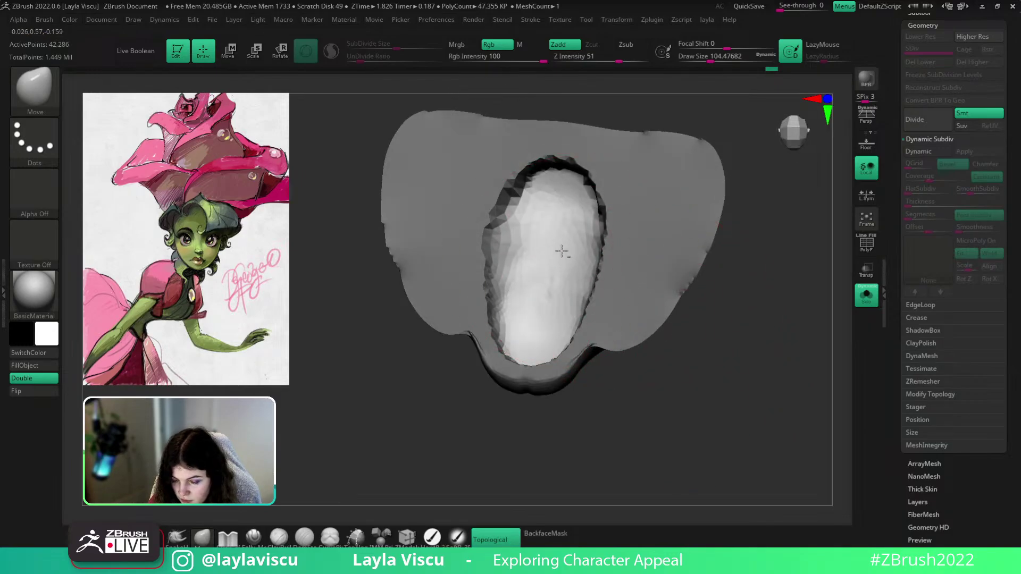
{"action": "left_click_drag", "start_coordinate": [561, 250], "coordinate": [556, 292], "text": "alt"}
{"action": "mouse_move", "coordinate": [642, 407]}
{"action": "left_mouse_down"}
{"action": "mouse_move", "coordinate": [611, 415]}
{"action": "mouse_move", "coordinate": [649, 401]}
{"action": "mouse_move", "coordinate": [657, 417]}
{"action": "left_mouse_up"}
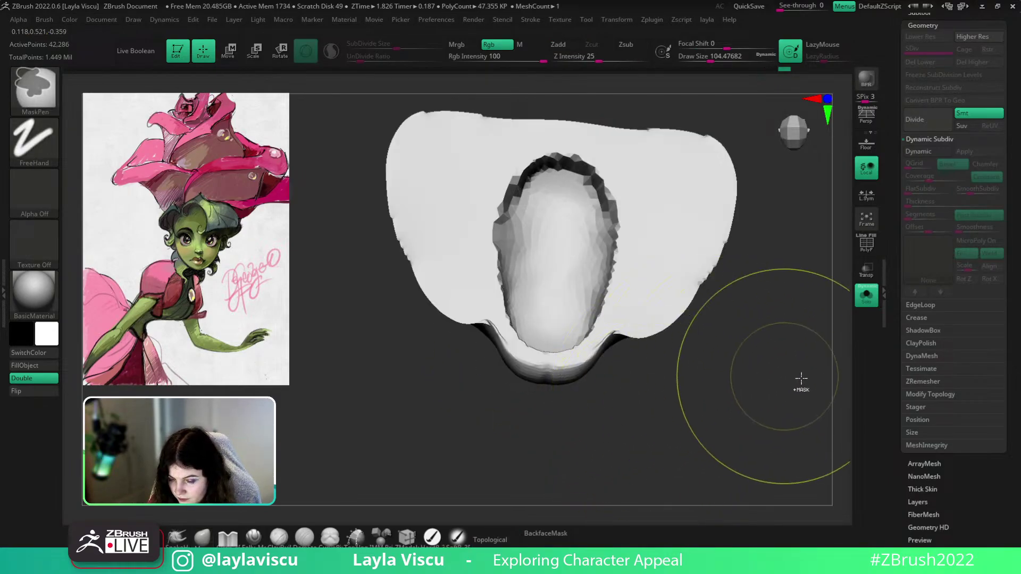
Reveal the whole model, then isolate the upper face with the cap closing its opening, seen from below
{"action": "left_click", "coordinate": [798, 382], "text": "ctrl+shift"}
{"action": "left_click_drag", "start_coordinate": [792, 387], "coordinate": [788, 331], "text": "alt"}
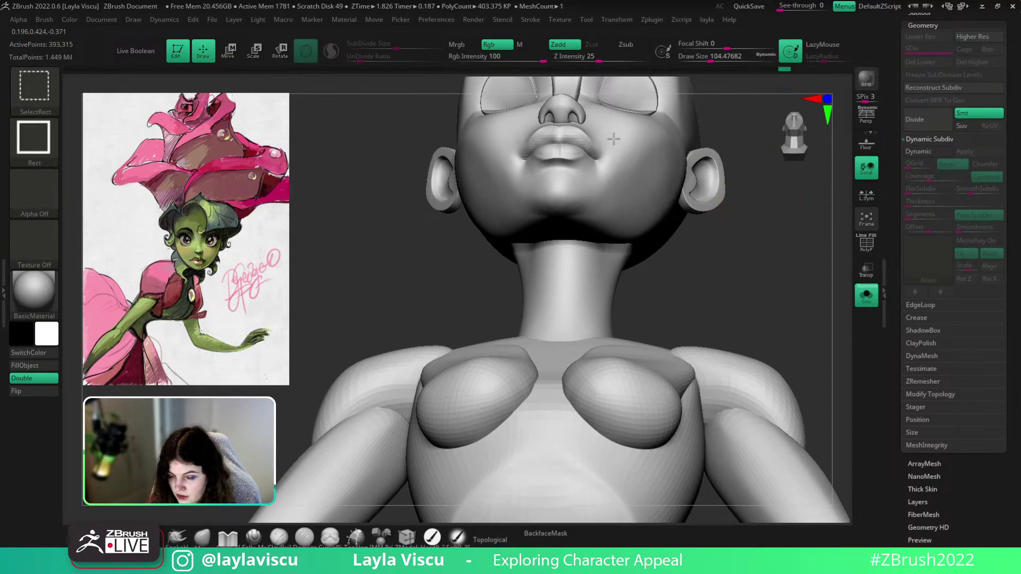
{"action": "left_click", "coordinate": [630, 151], "text": "ctrl+shift"}
{"action": "left_click_drag", "start_coordinate": [737, 239], "coordinate": [738, 299]}
{"action": "mouse_move", "coordinate": [738, 299]}
{"action": "right_mouse_down", "text": "ctrl"}
{"action": "mouse_move", "coordinate": [762, 356]}
{"action": "mouse_move", "coordinate": [789, 301]}
{"action": "mouse_move", "coordinate": [820, 356]}
{"action": "right_mouse_up", "text": "ctrl"}
Smooth the cap's edge along the inner upper lip at a draw size of about 15.6
{"action": "key", "text": "s"}
{"action": "left_click_drag", "start_coordinate": [594, 254], "coordinate": [576, 253]}
{"action": "key", "text": "shift"}
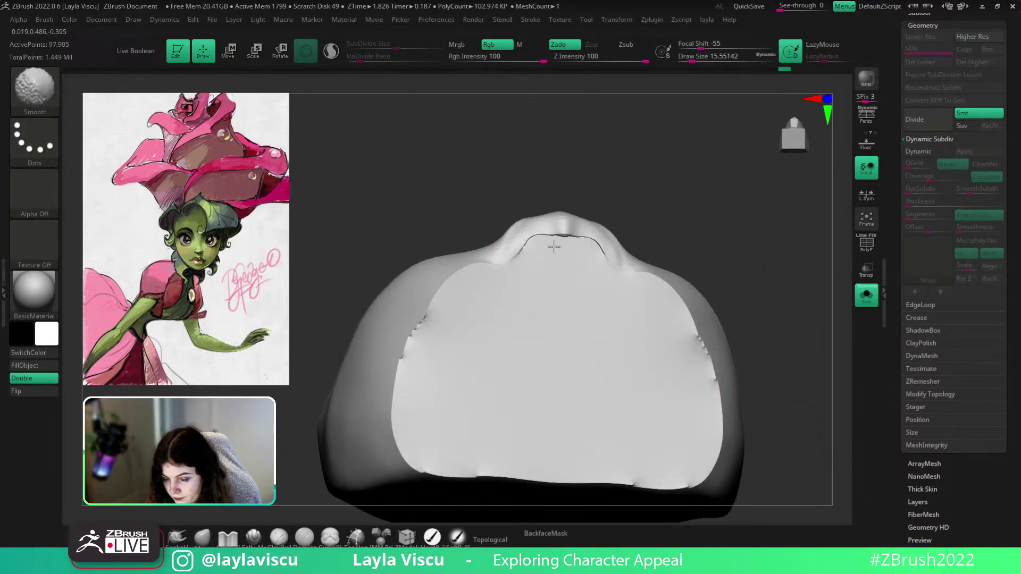
{"action": "left_click_drag", "start_coordinate": [665, 208], "coordinate": [701, 209]}
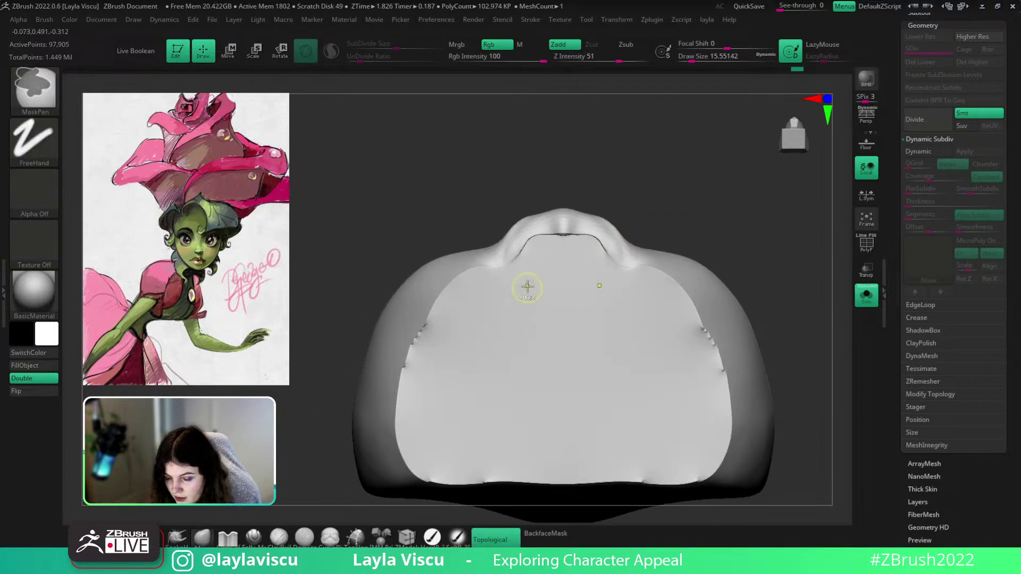
Mask an elongated oval in the middle of the upper face's cap, behind the upper lip, with the FreeHand MaskPen
{"action": "left_click_drag", "start_coordinate": [529, 287], "coordinate": [570, 266], "text": "ctrl"}
{"action": "key", "text": "ctrl+z"}
{"action": "mouse_move", "coordinate": [523, 311]}
{"action": "left_mouse_down", "text": "ctrl"}
{"action": "mouse_move", "coordinate": [546, 268]}
{"action": "mouse_move", "coordinate": [589, 281]}
{"action": "mouse_move", "coordinate": [612, 358]}
{"action": "mouse_move", "coordinate": [590, 431]}
{"action": "mouse_move", "coordinate": [553, 388]}
{"action": "mouse_move", "coordinate": [564, 297]}
{"action": "mouse_move", "coordinate": [502, 407]}
{"action": "mouse_move", "coordinate": [508, 420]}
{"action": "left_mouse_up", "text": "ctrl"}
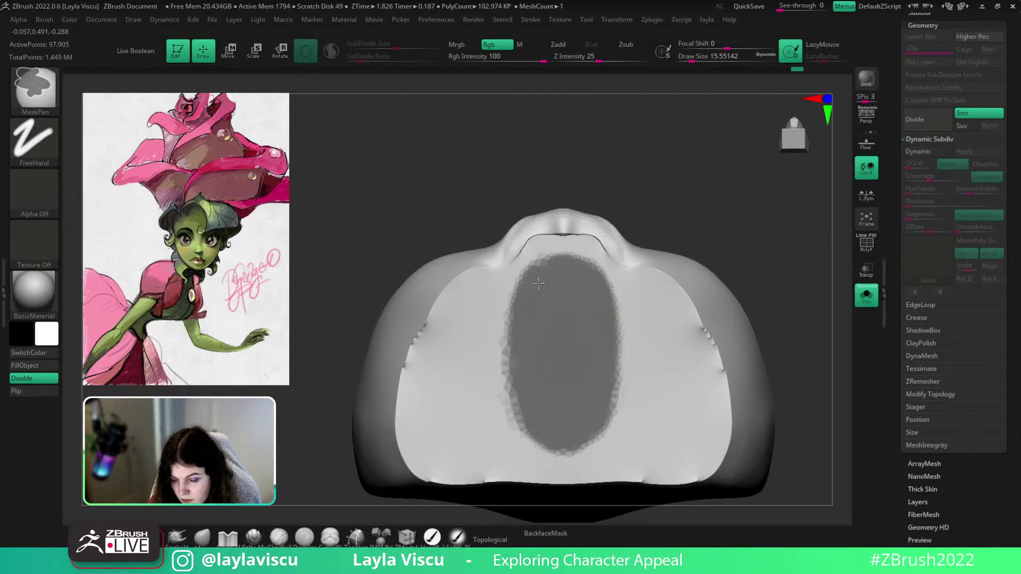
{"action": "mouse_move", "coordinate": [630, 313]}
{"action": "right_mouse_down", "text": "ctrl"}
{"action": "mouse_move", "coordinate": [649, 255]}
{"action": "mouse_move", "coordinate": [684, 216]}
{"action": "mouse_move", "coordinate": [660, 186]}
{"action": "right_mouse_up", "text": "ctrl"}
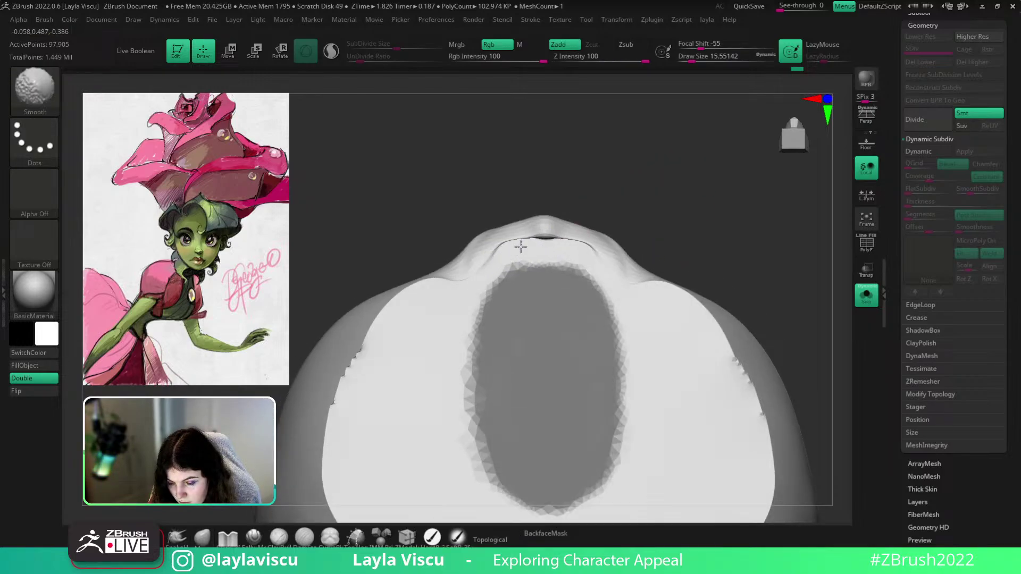
{"action": "mouse_move", "coordinate": [646, 245]}
{"action": "right_mouse_down"}
{"action": "mouse_move", "coordinate": [654, 319]}
{"action": "mouse_move", "coordinate": [643, 201]}
{"action": "mouse_move", "coordinate": [645, 232]}
{"action": "mouse_move", "coordinate": [687, 191]}
{"action": "right_mouse_up"}
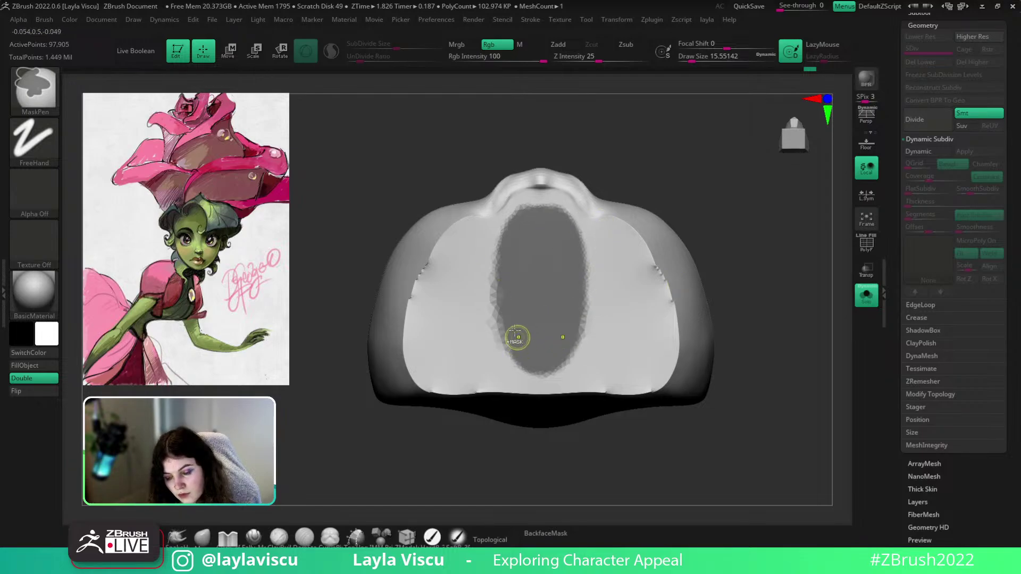
Invert the mask and push the oval inward with the Move brush at a draw size of about 154, then clear the mask
{"action": "left_click", "coordinate": [683, 201], "text": "ctrl"}
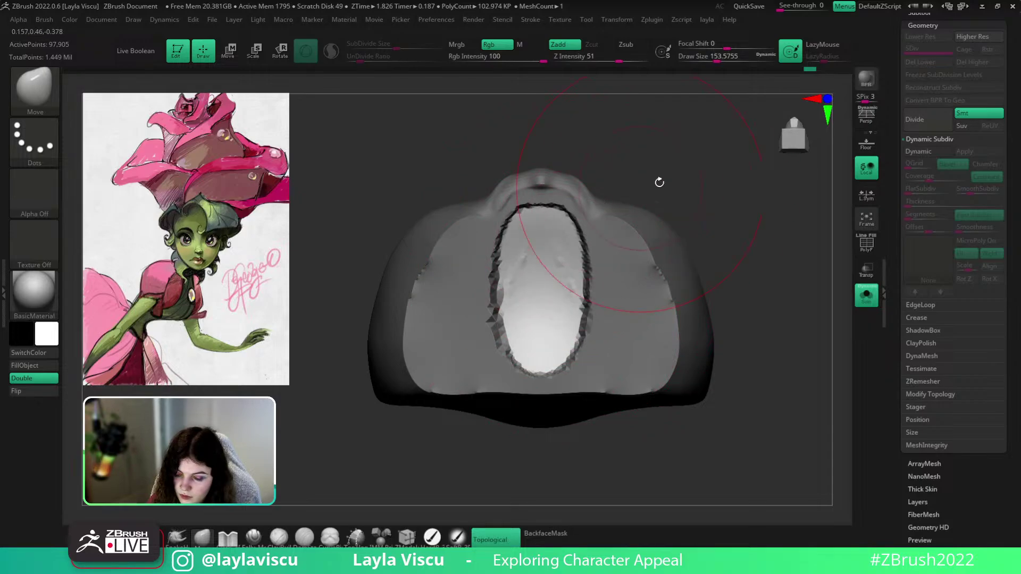
{"action": "left_click_drag", "start_coordinate": [660, 182], "coordinate": [547, 250]}
{"action": "left_click_drag", "start_coordinate": [690, 246], "coordinate": [711, 360], "text": "ctrl"}
Reveal the whole model and adjust the lips with the Move brush at a draw size of about 71
{"action": "left_click", "coordinate": [718, 349], "text": "ctrl+shift"}
{"action": "mouse_move", "coordinate": [763, 315]}
{"action": "left_mouse_down", "text": "shift"}
{"action": "mouse_move", "coordinate": [771, 296]}
{"action": "mouse_move", "coordinate": [708, 315]}
{"action": "left_mouse_up", "text": "shift"}
{"action": "key", "text": "s"}
{"action": "key", "text": "s"}
{"action": "left_click_drag", "start_coordinate": [550, 300], "coordinate": [556, 298]}
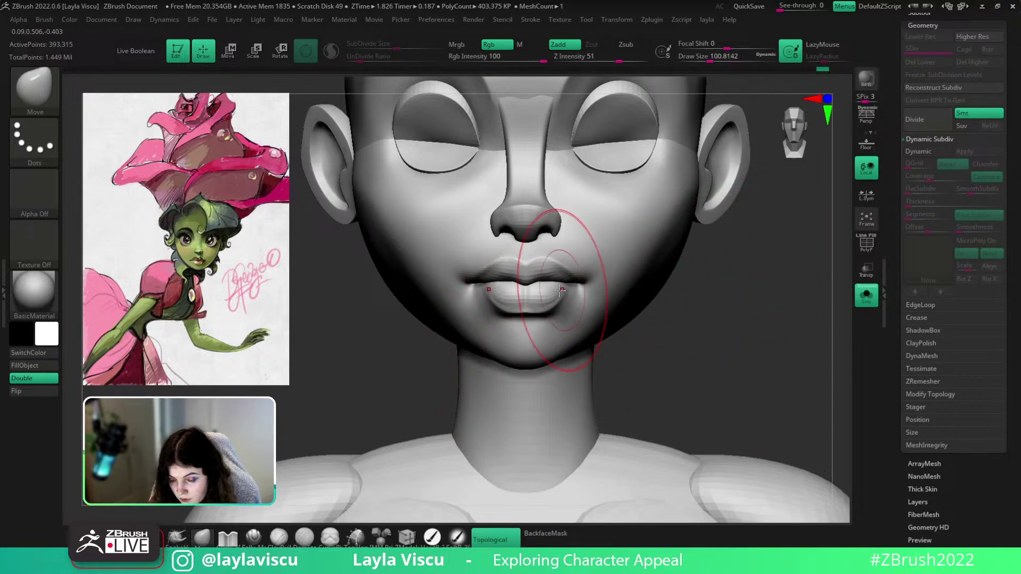
{"action": "right_click_drag", "start_coordinate": [537, 293], "coordinate": [525, 292], "text": "ctrl"}
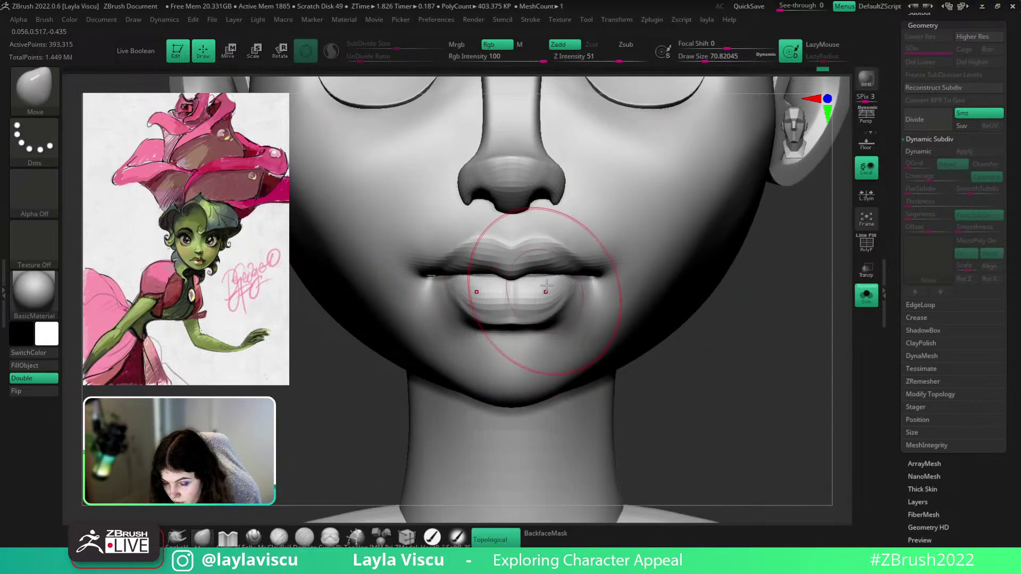
{"action": "left_click_drag", "start_coordinate": [693, 368], "coordinate": [698, 303]}
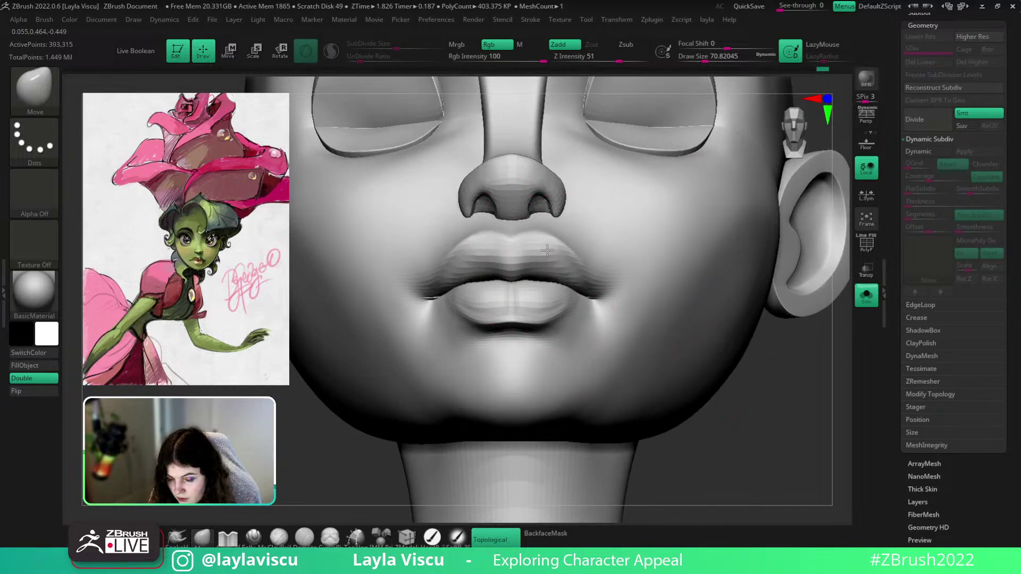
{"action": "left_click_drag", "start_coordinate": [724, 443], "coordinate": [689, 453]}
Refine the lower lip along the mouth opening with the Move brush at a draw size of about 32.7 in three-quarter view
{"action": "right_click_drag", "start_coordinate": [689, 452], "coordinate": [554, 328], "text": "ctrl"}
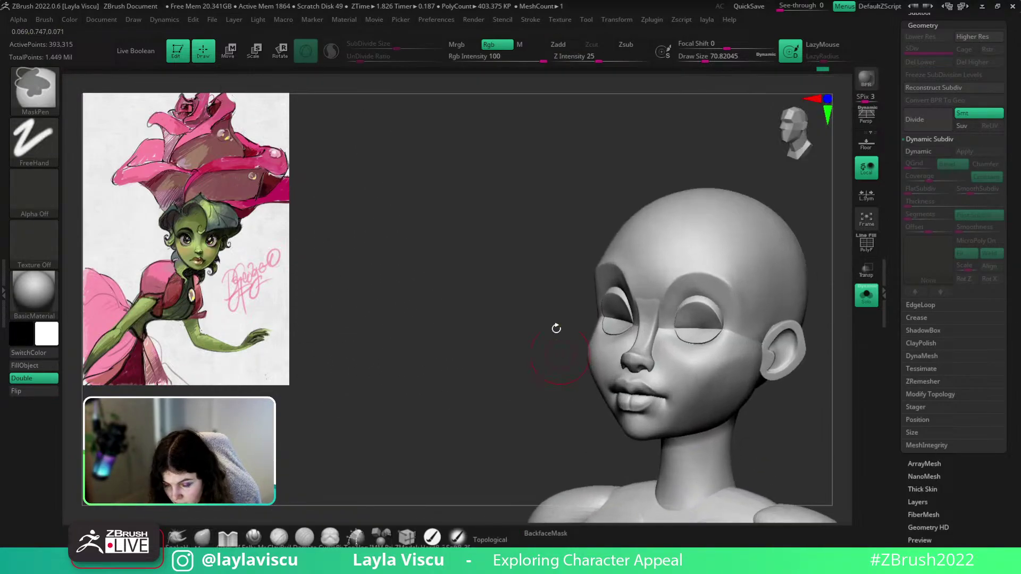
{"action": "right_click_drag", "start_coordinate": [647, 377], "coordinate": [557, 244], "text": "alt"}
{"action": "right_click_drag", "start_coordinate": [556, 205], "coordinate": [615, 469], "text": "ctrl"}
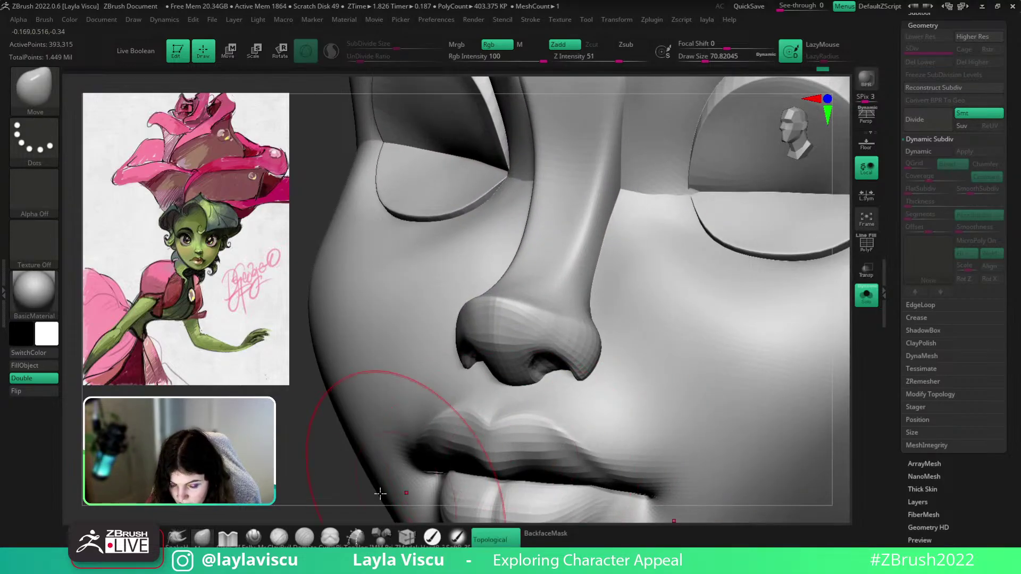
{"action": "right_click_drag", "start_coordinate": [381, 489], "coordinate": [441, 229], "text": "alt"}
{"action": "key", "text": "s"}
{"action": "left_click_drag", "start_coordinate": [577, 237], "coordinate": [567, 229]}
{"action": "key", "text": "s"}
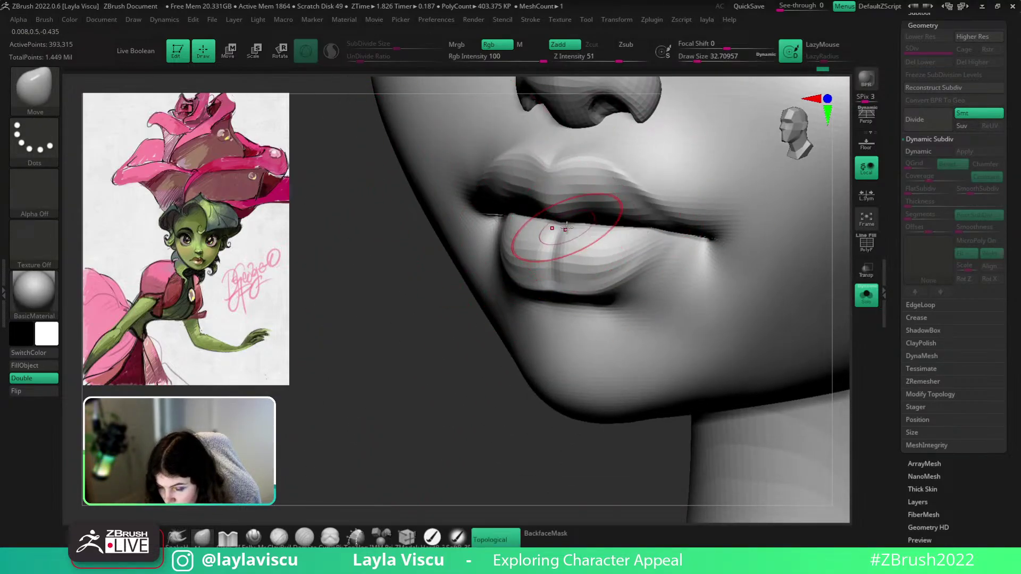
{"action": "right_click_drag", "start_coordinate": [446, 341], "coordinate": [491, 301]}
Turn on the polyframe display and try a Move brush adjustment at the mouth corner, reducing the draw size to about 15.6
{"action": "key", "text": "shift+f"}
{"action": "mouse_move", "coordinate": [679, 177]}
{"action": "right_mouse_down"}
{"action": "mouse_move", "coordinate": [693, 177]}
{"action": "mouse_move", "coordinate": [424, 255]}
{"action": "mouse_move", "coordinate": [432, 269]}
{"action": "right_mouse_up"}
{"action": "mouse_move", "coordinate": [426, 253]}
{"action": "left_mouse_down"}
{"action": "mouse_move", "coordinate": [421, 264]}
{"action": "mouse_move", "coordinate": [430, 245]}
{"action": "left_mouse_up"}
{"action": "key", "text": "ctrl+z"}
{"action": "key", "text": "s"}
{"action": "key", "text": "ctrl+z"}
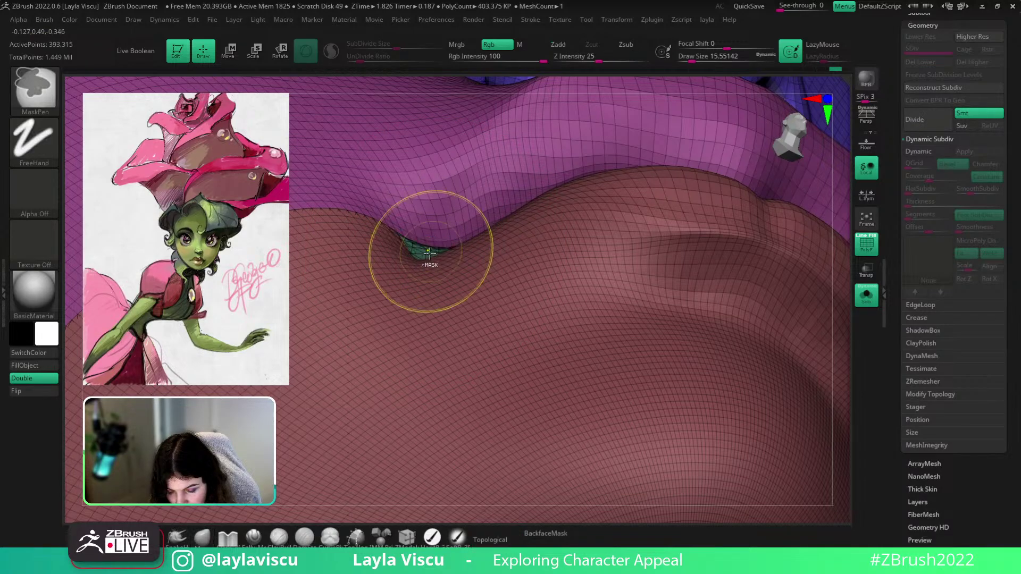
Isolate the lower face polygroup and set the Move brush's Mask By Polygroups auto masking to 95
{"action": "left_click", "coordinate": [436, 271], "text": "ctrl+shift"}
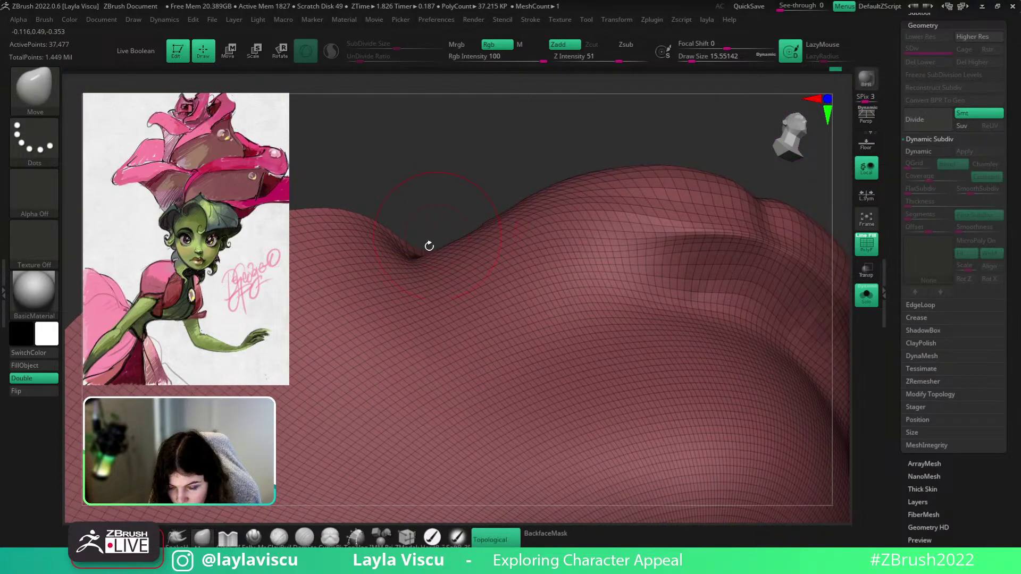
{"action": "left_click", "coordinate": [444, 209], "text": "ctrl+shift"}
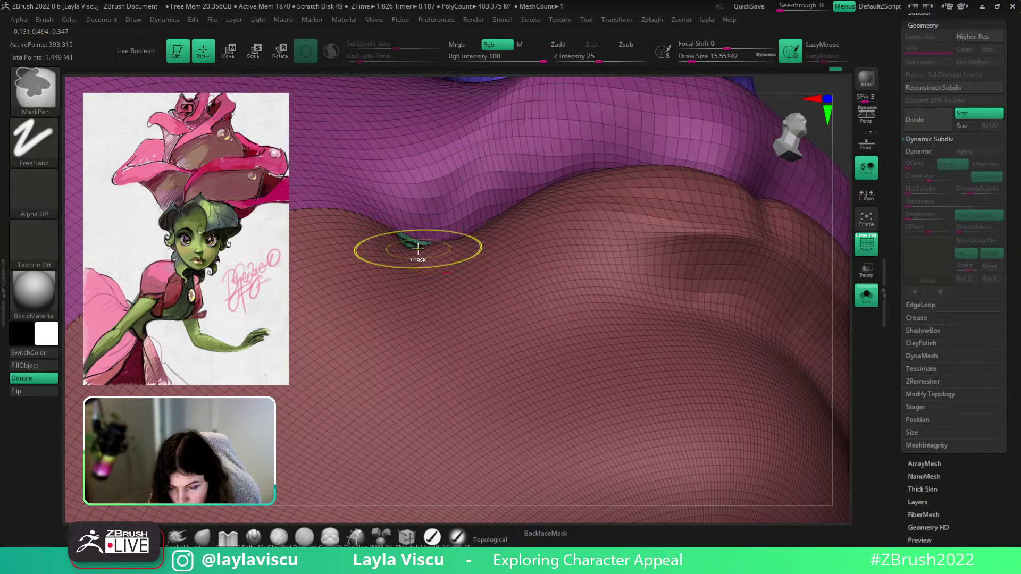
{"action": "left_click", "coordinate": [365, 227], "text": "ctrl+shift"}
{"action": "left_click", "coordinate": [45, 20]}
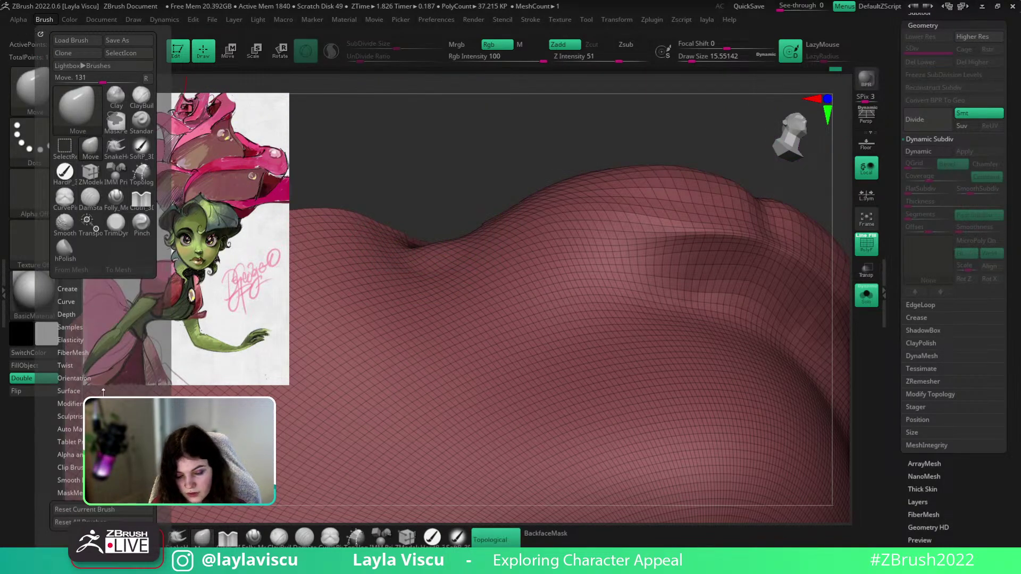
{"action": "mouse_move", "coordinate": [103, 392]}
{"action": "left_mouse_down"}
{"action": "mouse_move", "coordinate": [103, 316]}
{"action": "mouse_move", "coordinate": [149, 315]}
{"action": "left_mouse_up"}
{"action": "left_click", "coordinate": [92, 306]}
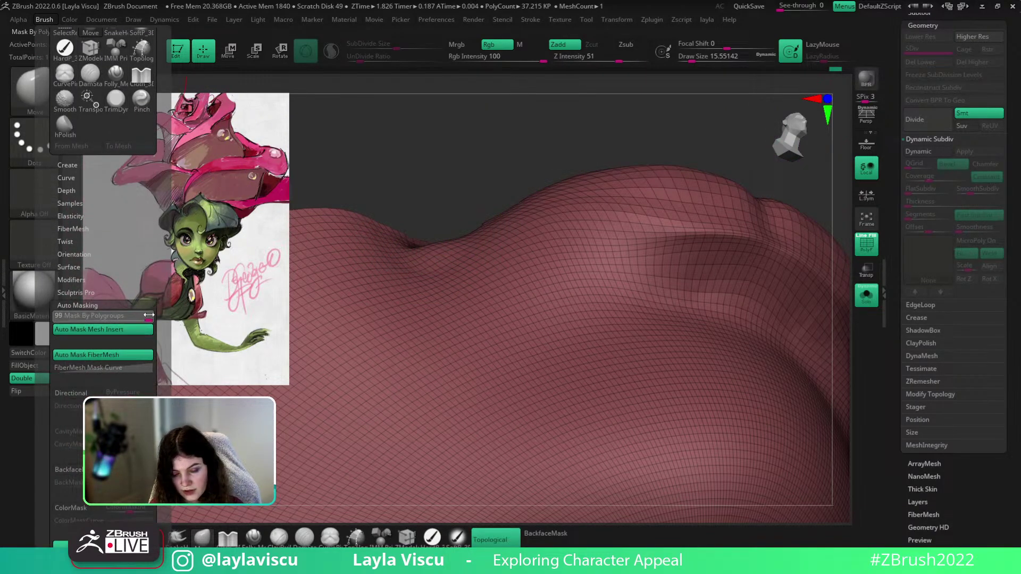
{"action": "left_click", "coordinate": [147, 315]}
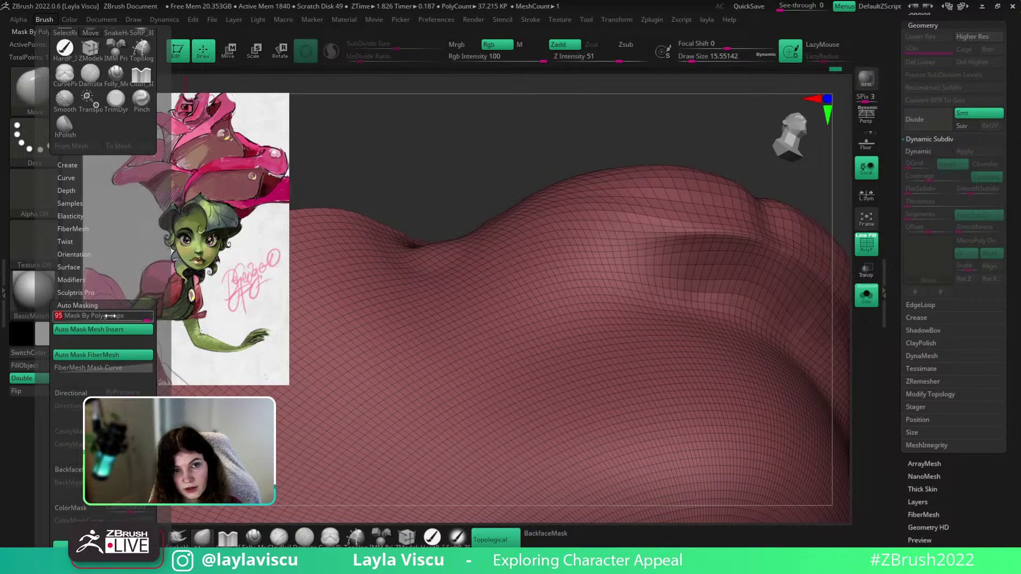
Reveal the whole model and close the gap at the mouth corner with the Move brush at a draw size of about 10.5
{"action": "left_click", "coordinate": [444, 201], "text": "ctrl+shift"}
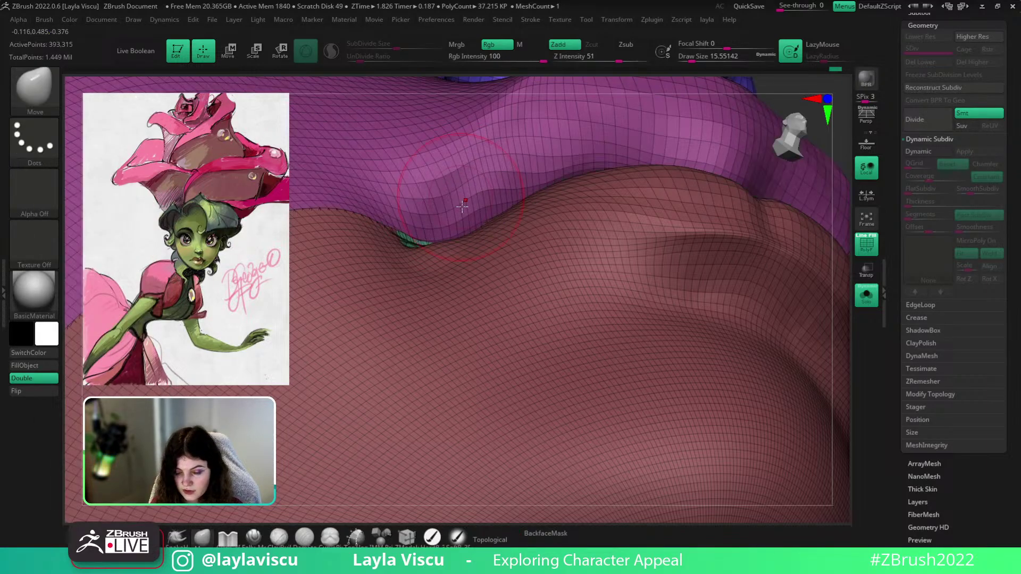
{"action": "left_click_drag", "start_coordinate": [845, 182], "coordinate": [828, 200]}
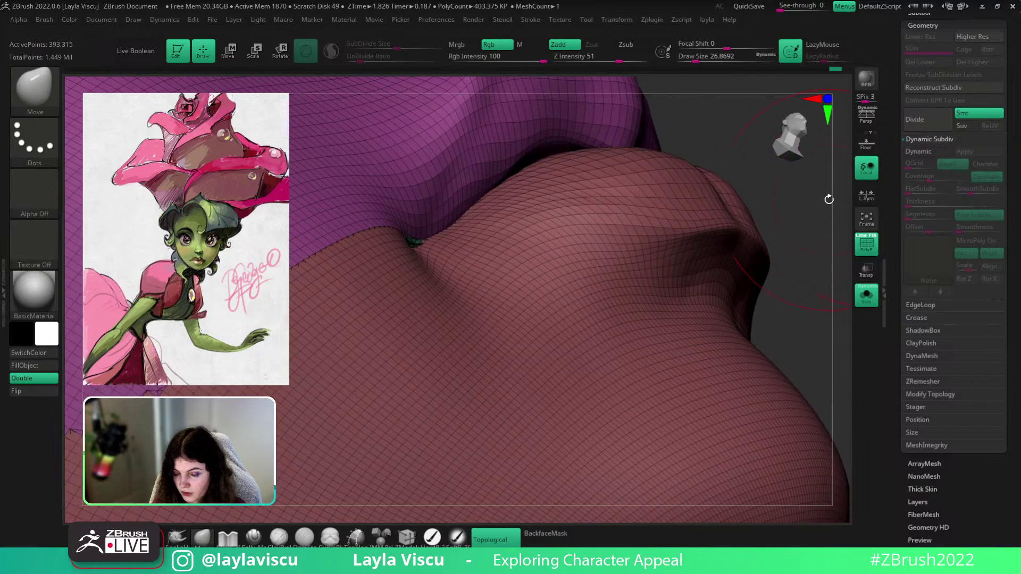
{"action": "key", "text": "s"}
{"action": "left_click", "coordinate": [433, 244]}
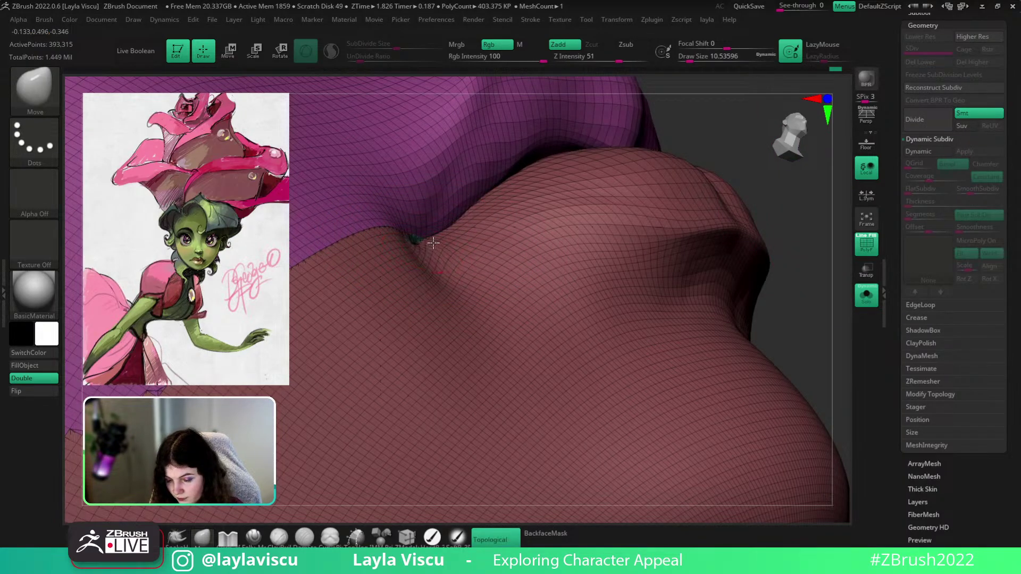
{"action": "left_click_drag", "start_coordinate": [816, 268], "coordinate": [782, 287]}
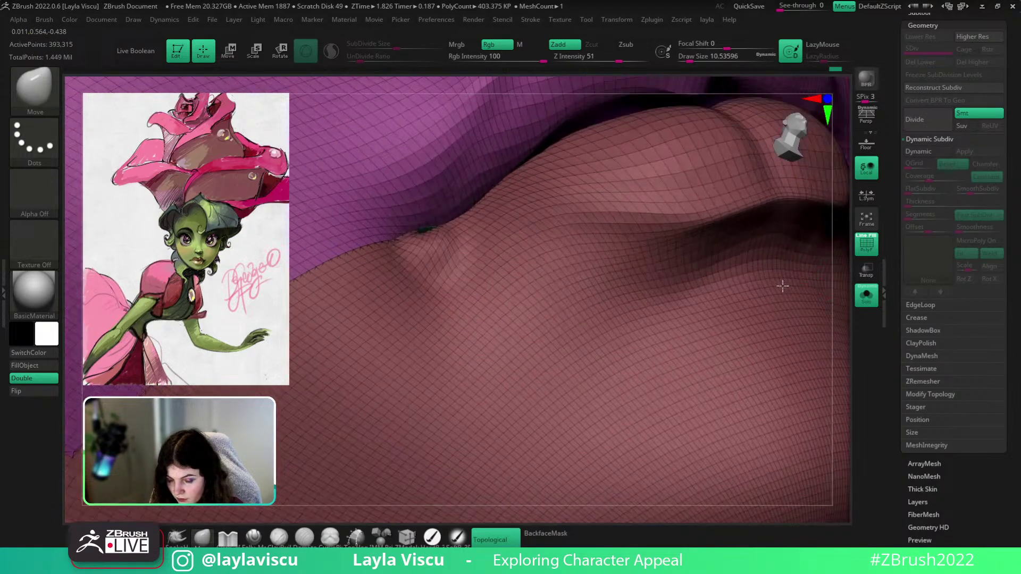
Smooth the surface around the mouth corner at a draw size of about 10.5, checking it with the polyframe display toggled
{"action": "left_click_drag", "start_coordinate": [439, 228], "coordinate": [419, 254], "text": "shift"}
{"action": "left_click_drag", "start_coordinate": [474, 226], "coordinate": [445, 270], "text": "shift"}
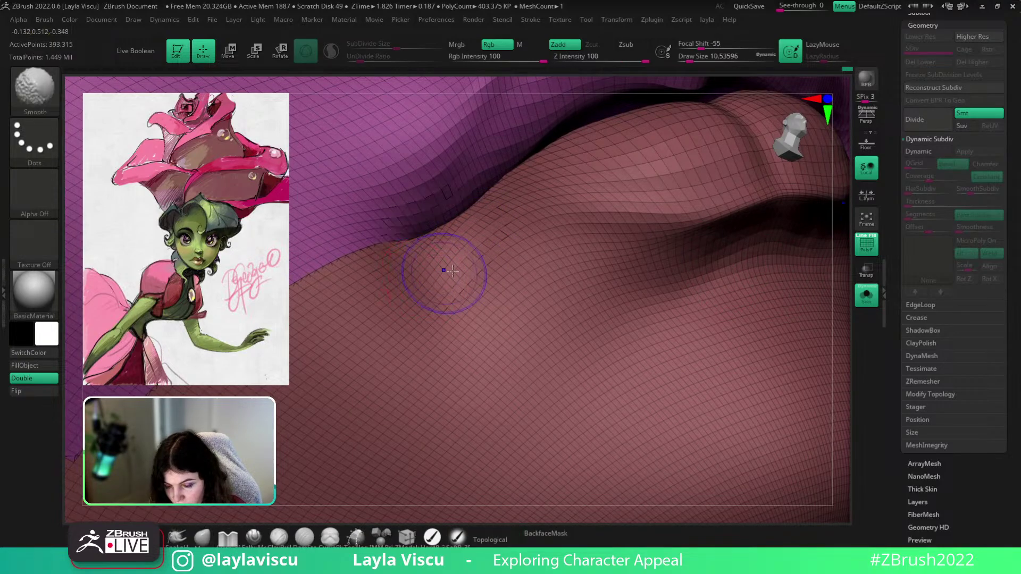
{"action": "key", "text": "shift+f"}
{"action": "right_click_drag", "start_coordinate": [500, 335], "coordinate": [672, 253], "text": "ctrl"}
{"action": "left_click_drag", "start_coordinate": [672, 254], "coordinate": [777, 339], "text": "shift"}
{"action": "key", "text": "shift+f"}
{"action": "mouse_move", "coordinate": [778, 340]}
{"action": "right_mouse_down", "text": "ctrl"}
{"action": "mouse_move", "coordinate": [628, 258]}
{"action": "mouse_move", "coordinate": [643, 266]}
{"action": "right_mouse_up", "text": "ctrl"}
{"action": "key", "text": "shift+f"}
{"action": "key", "text": "shift+f"}
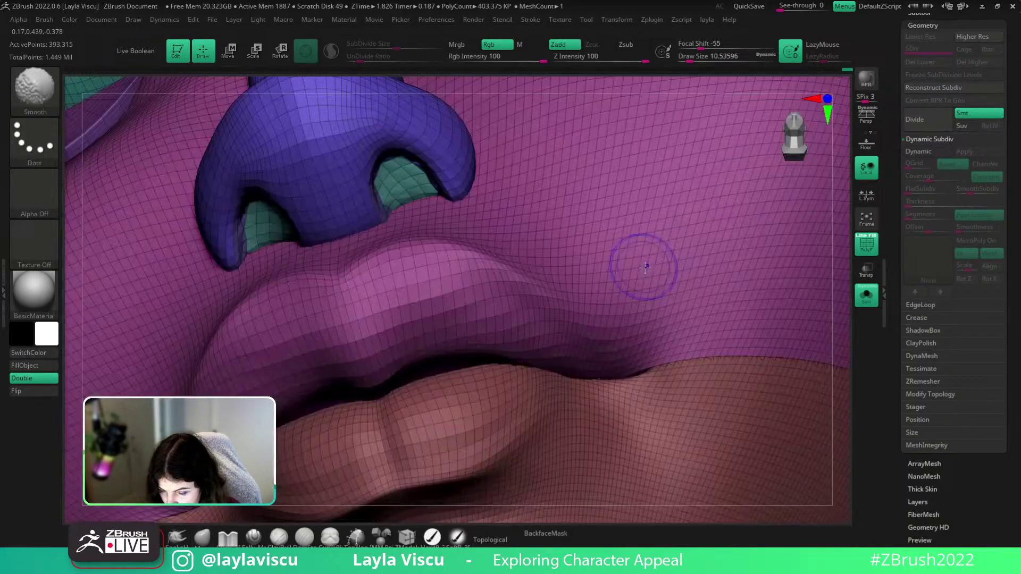
Refine the seam between the upper and lower lip at the opposite mouth corner with the Smooth and Move brushes
{"action": "right_click_drag", "start_coordinate": [652, 392], "coordinate": [643, 326], "text": "ctrl"}
{"action": "mouse_move", "coordinate": [643, 326]}
{"action": "left_mouse_down", "text": "shift"}
{"action": "mouse_move", "coordinate": [634, 328]}
{"action": "mouse_move", "coordinate": [694, 293]}
{"action": "left_mouse_up", "text": "shift"}
{"action": "mouse_move", "coordinate": [843, 302]}
{"action": "left_mouse_down"}
{"action": "mouse_move", "coordinate": [841, 278]}
{"action": "mouse_move", "coordinate": [840, 367]}
{"action": "mouse_move", "coordinate": [838, 340]}
{"action": "left_mouse_up"}
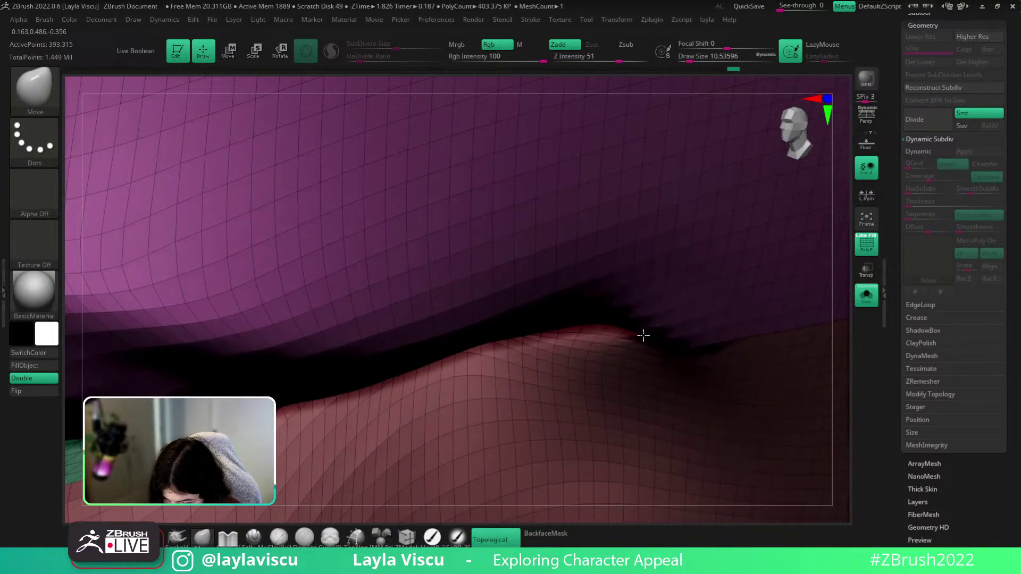
{"action": "right_click_drag", "start_coordinate": [644, 336], "coordinate": [591, 143], "text": "ctrl"}
{"action": "left_click_drag", "start_coordinate": [836, 376], "coordinate": [857, 314]}
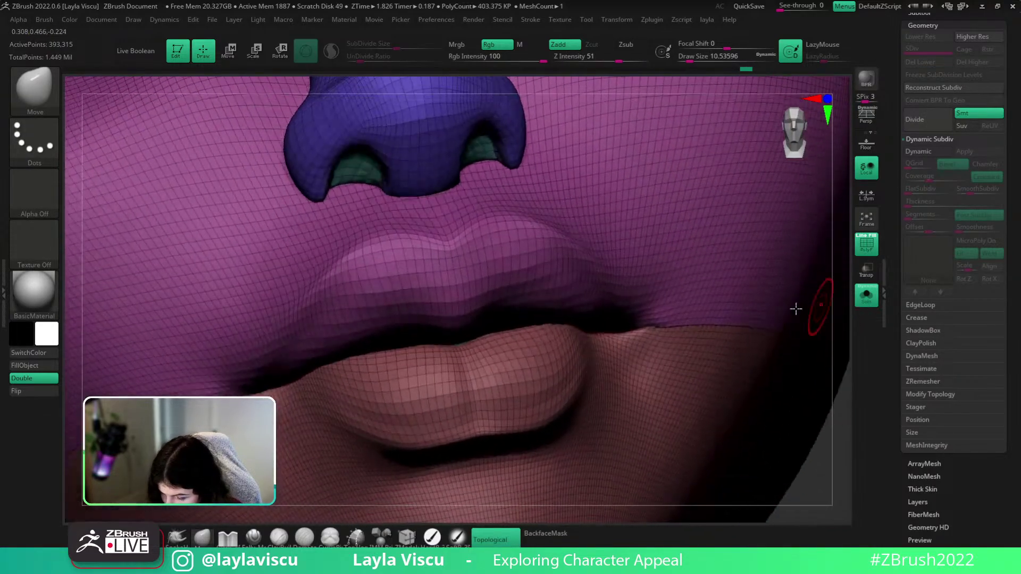
{"action": "right_click_drag", "start_coordinate": [695, 304], "coordinate": [691, 229], "text": "ctrl"}
{"action": "left_click_drag", "start_coordinate": [798, 349], "coordinate": [798, 256]}
{"action": "right_click_drag", "start_coordinate": [695, 314], "coordinate": [685, 365], "text": "ctrl"}
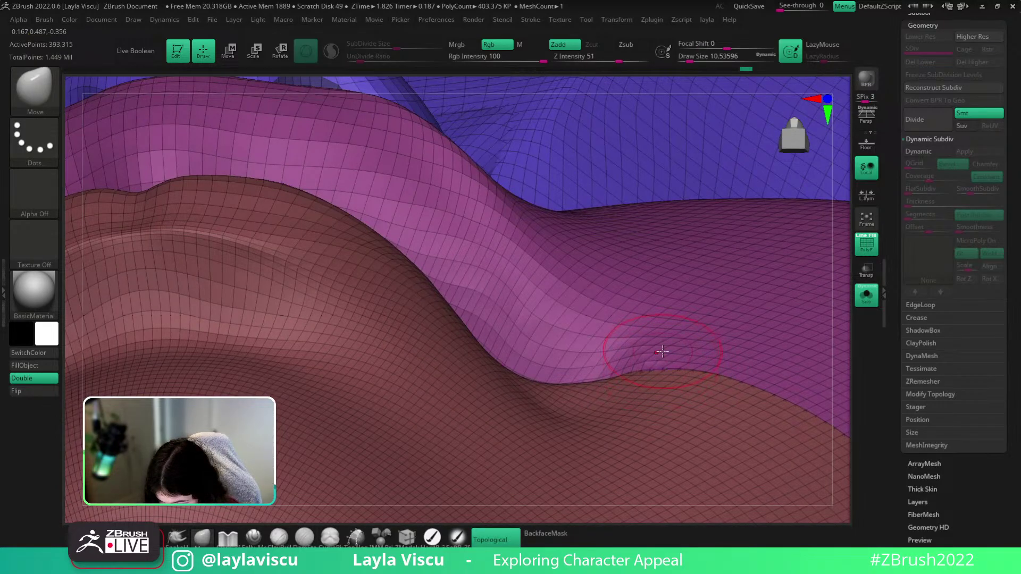
{"action": "right_click_drag", "start_coordinate": [796, 211], "coordinate": [792, 133], "text": "ctrl"}
{"action": "left_click_drag", "start_coordinate": [846, 277], "coordinate": [822, 371]}
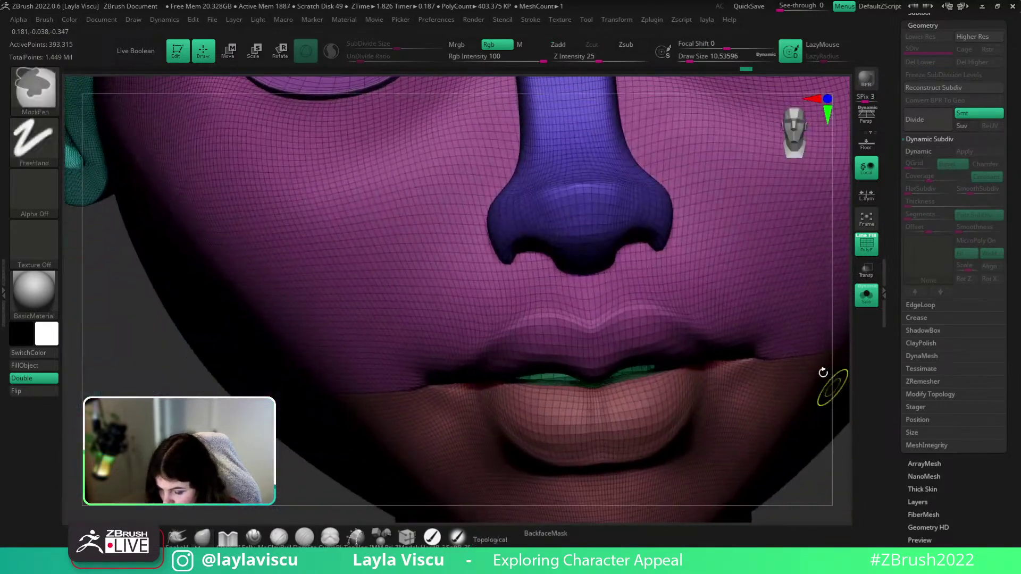
Hide the cheek and lower face polygroups in side view to expose the top of the neck
{"action": "right_click_drag", "start_coordinate": [822, 372], "coordinate": [824, 313], "text": "ctrl"}
{"action": "left_click_drag", "start_coordinate": [826, 387], "coordinate": [775, 380], "text": "alt"}
{"action": "left_click_drag", "start_coordinate": [761, 331], "coordinate": [811, 327]}
{"action": "left_click", "coordinate": [499, 372], "text": "ctrl+shift"}
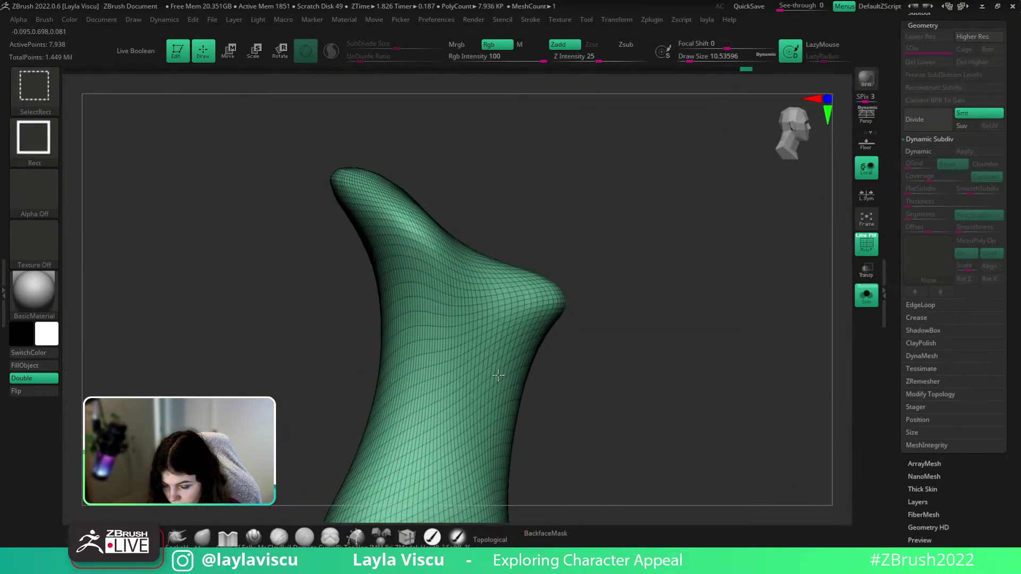
{"action": "left_click", "coordinate": [572, 415], "text": "ctrl+shift"}
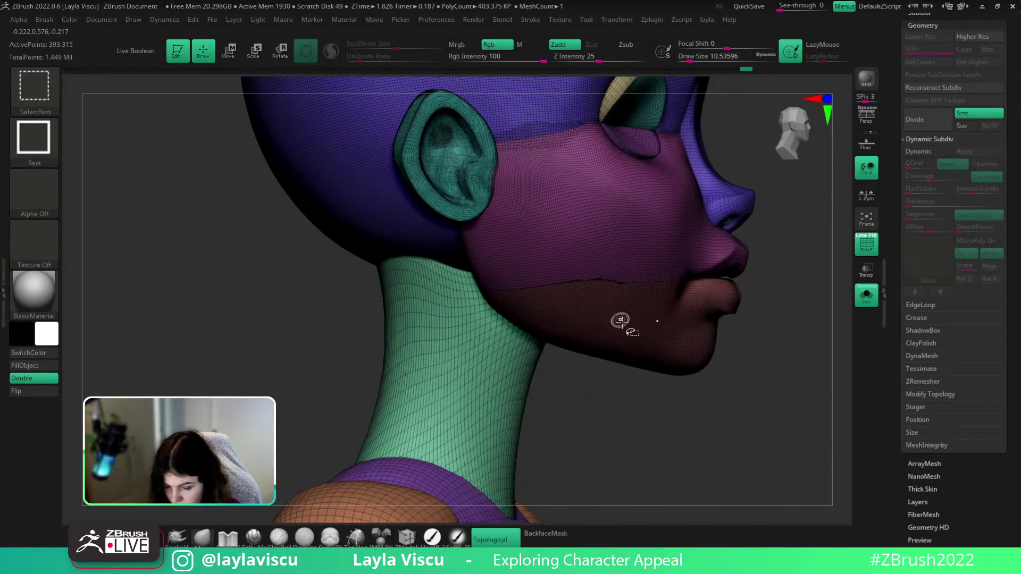
{"action": "left_click", "coordinate": [619, 319], "text": "ctrl+shift"}
{"action": "left_click", "coordinate": [617, 319], "text": "ctrl+shift"}
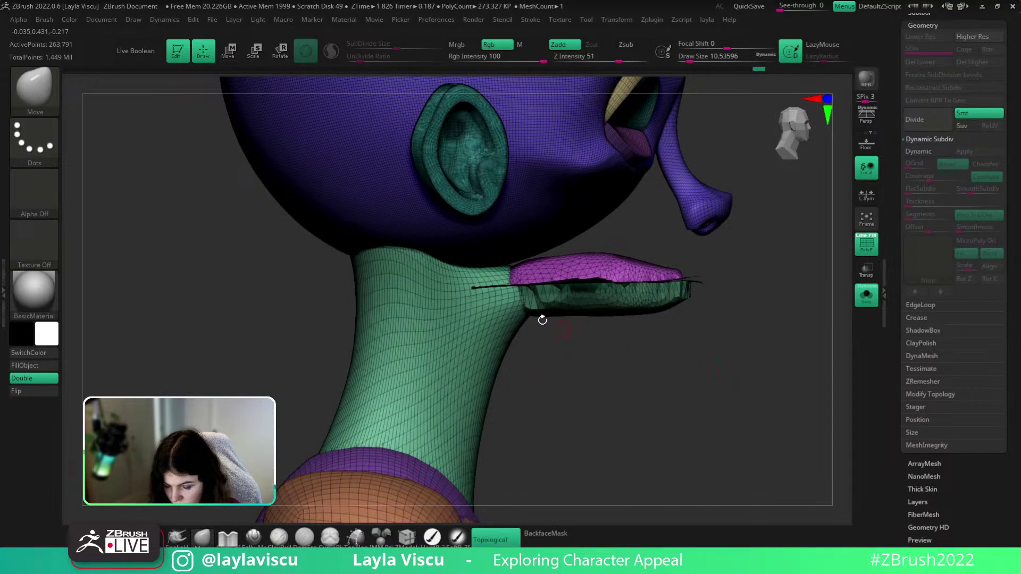
Push the front of the neck back under the jaw with the Move brush at a draw size of about 86.8
{"action": "left_click_drag", "start_coordinate": [602, 348], "coordinate": [669, 321], "text": "alt"}
{"action": "key", "text": "s"}
{"action": "left_click_drag", "start_coordinate": [566, 315], "coordinate": [585, 315]}
{"action": "mouse_move", "coordinate": [611, 319]}
{"action": "left_mouse_down"}
{"action": "mouse_move", "coordinate": [627, 311]}
{"action": "mouse_move", "coordinate": [621, 257]}
{"action": "mouse_move", "coordinate": [622, 337]}
{"action": "mouse_move", "coordinate": [624, 306]}
{"action": "mouse_move", "coordinate": [616, 308]}
{"action": "left_mouse_up"}
{"action": "left_click", "coordinate": [578, 313], "text": "ctrl+shift"}
{"action": "key", "text": "ctrl+z"}
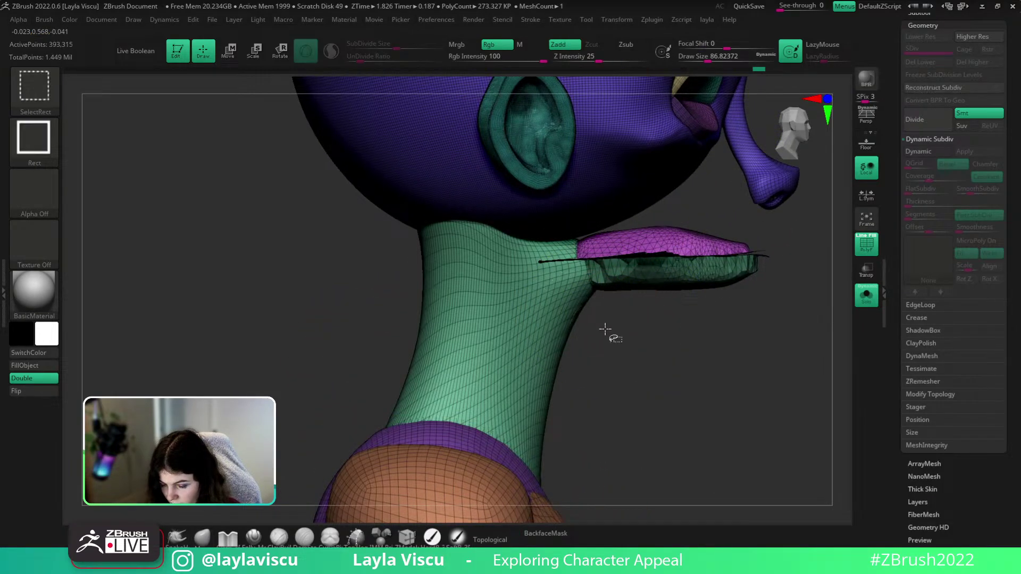
{"action": "left_click", "coordinate": [547, 356], "text": "ctrl+shift"}
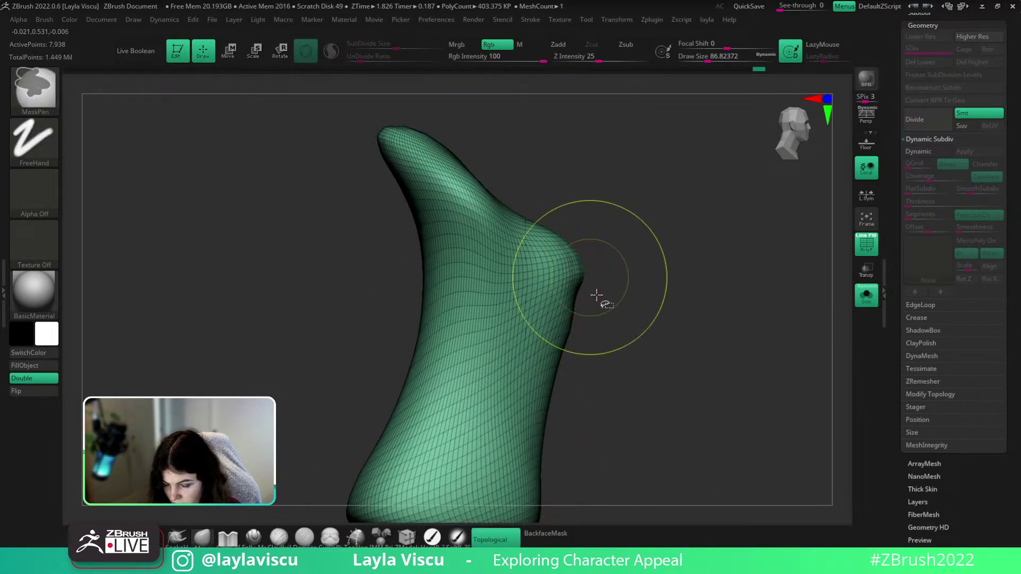
{"action": "left_click", "coordinate": [652, 421], "text": "ctrl+shift"}
Refine the neck's upper front edge near the mouth interior with the face polygroups hidden, and restore the whole head
{"action": "left_click", "coordinate": [659, 320], "text": "ctrl+shift"}
{"action": "left_click", "coordinate": [661, 313], "text": "ctrl+shift"}
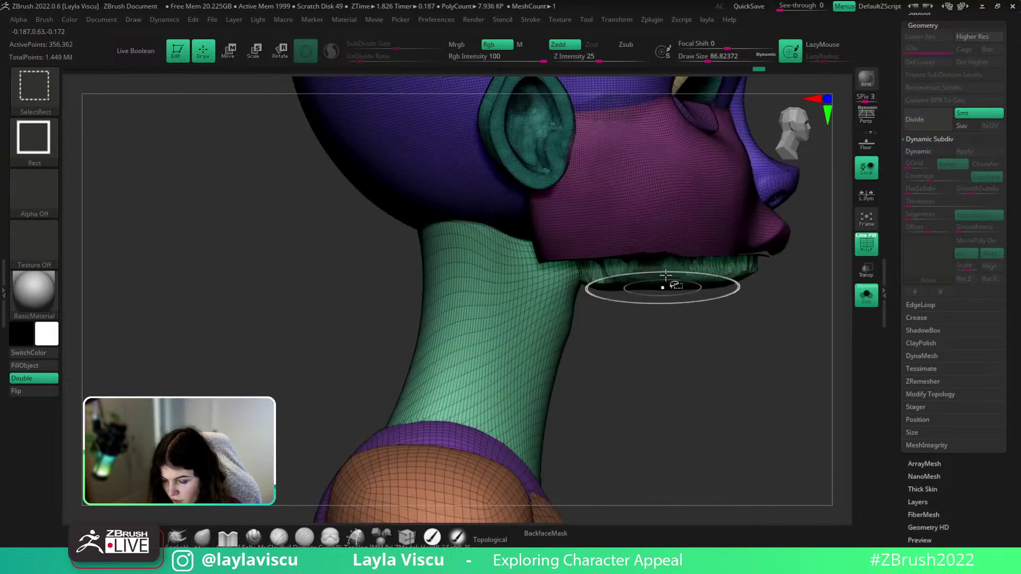
{"action": "left_click", "coordinate": [673, 246], "text": "ctrl+shift"}
{"action": "left_click_drag", "start_coordinate": [666, 365], "coordinate": [663, 356]}
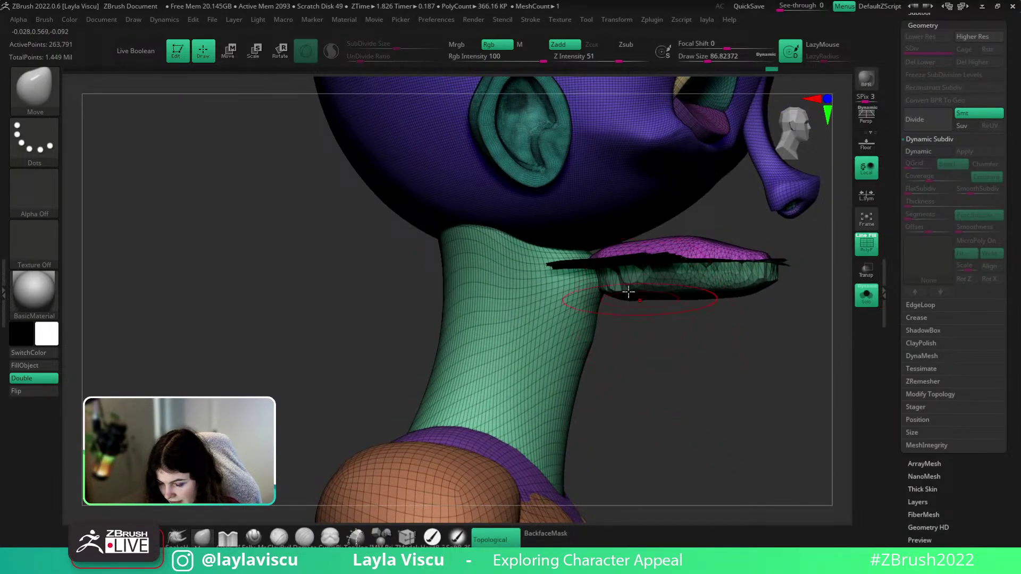
{"action": "left_click_drag", "start_coordinate": [645, 318], "coordinate": [625, 314], "text": "shift"}
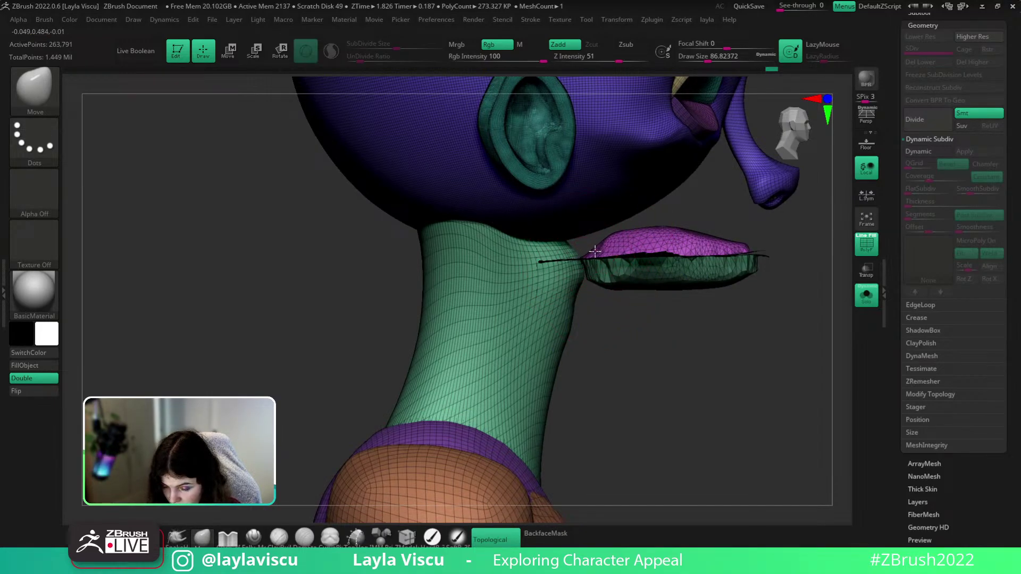
{"action": "right_click_drag", "start_coordinate": [605, 269], "coordinate": [611, 364], "text": "ctrl"}
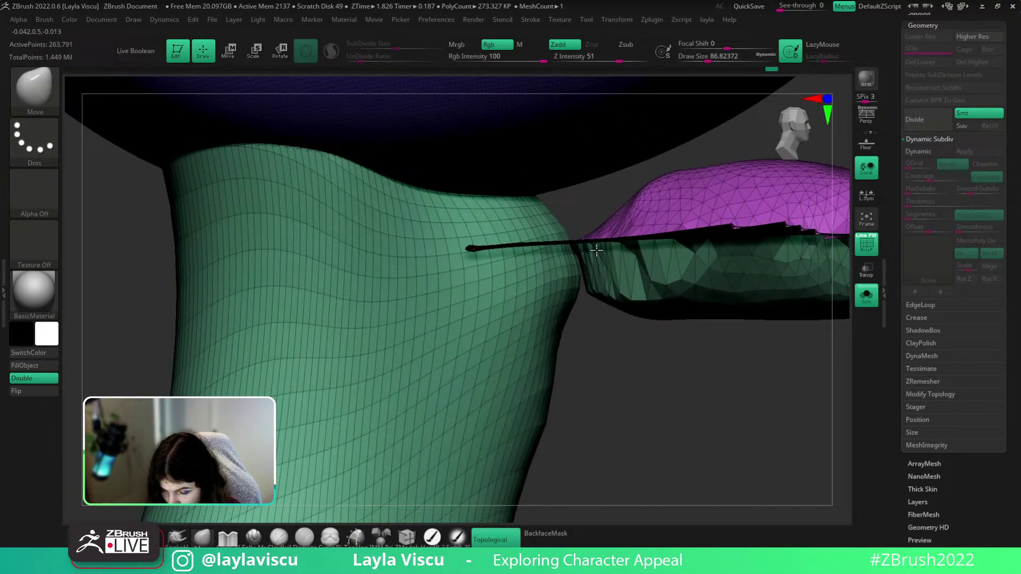
{"action": "right_click_drag", "start_coordinate": [597, 253], "coordinate": [563, 163], "text": "ctrl"}
{"action": "left_click_drag", "start_coordinate": [679, 343], "coordinate": [686, 394]}
{"action": "left_click", "coordinate": [673, 351], "text": "ctrl+shift"}
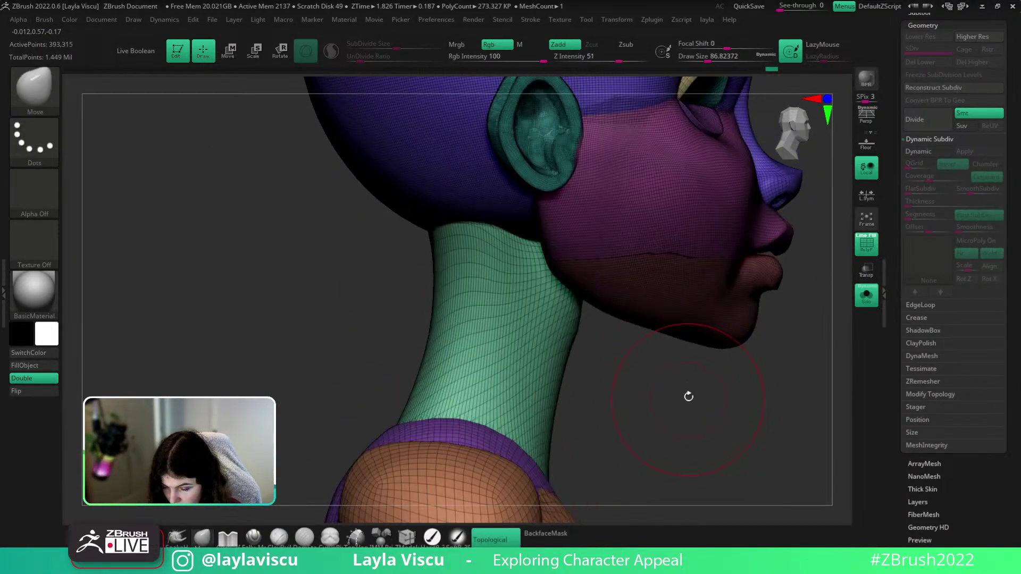
Leave Solo mode and reshape the throat where it meets the jaw with the Move brush at a draw size of about 41.4
{"action": "left_click", "coordinate": [866, 298]}
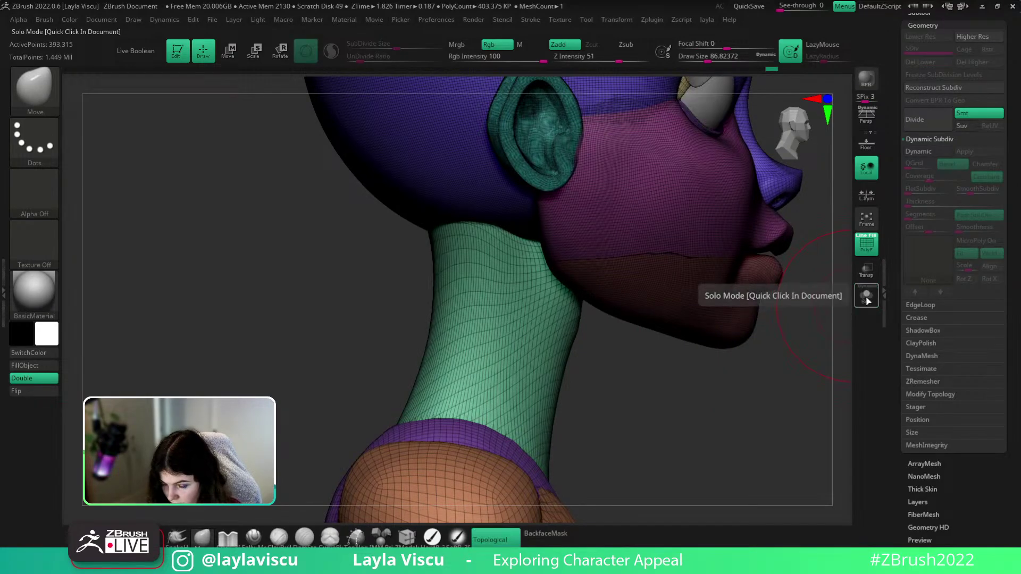
{"action": "left_click", "coordinate": [670, 312], "text": "ctrl+shift"}
{"action": "left_click", "coordinate": [688, 341], "text": "ctrl+shift"}
{"action": "mouse_move", "coordinate": [693, 346]}
{"action": "left_mouse_down"}
{"action": "mouse_move", "coordinate": [692, 399]}
{"action": "mouse_move", "coordinate": [691, 343]}
{"action": "mouse_move", "coordinate": [690, 373]}
{"action": "mouse_move", "coordinate": [690, 360]}
{"action": "mouse_move", "coordinate": [604, 330]}
{"action": "mouse_move", "coordinate": [596, 226]}
{"action": "left_mouse_up"}
{"action": "left_click", "coordinate": [578, 308], "text": "ctrl+shift"}
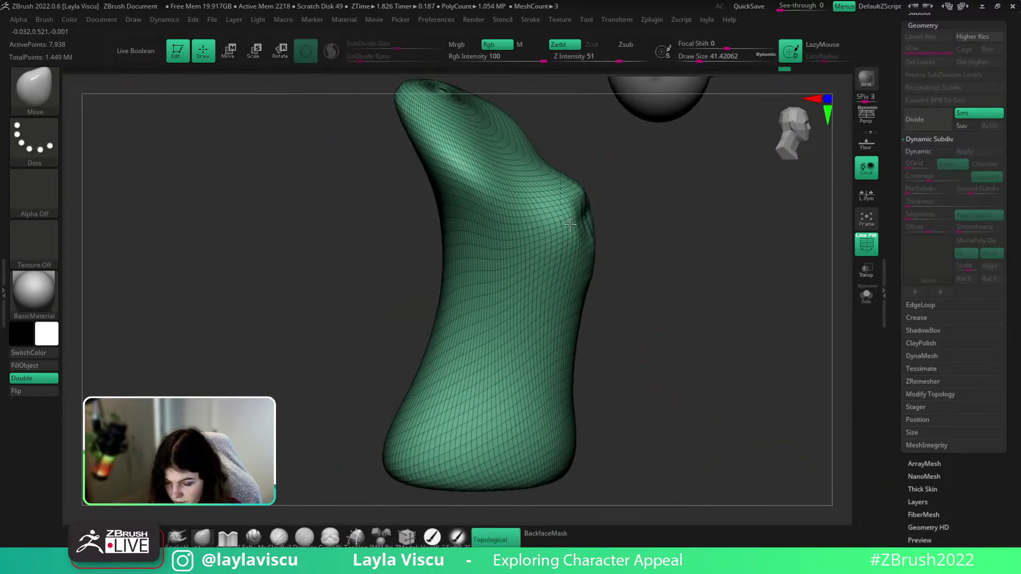
{"action": "left_click", "coordinate": [638, 322], "text": "ctrl+shift"}
{"action": "mouse_move", "coordinate": [638, 322]}
{"action": "left_mouse_down"}
{"action": "mouse_move", "coordinate": [672, 335]}
{"action": "mouse_move", "coordinate": [664, 344]}
{"action": "mouse_move", "coordinate": [590, 263]}
{"action": "left_mouse_up"}
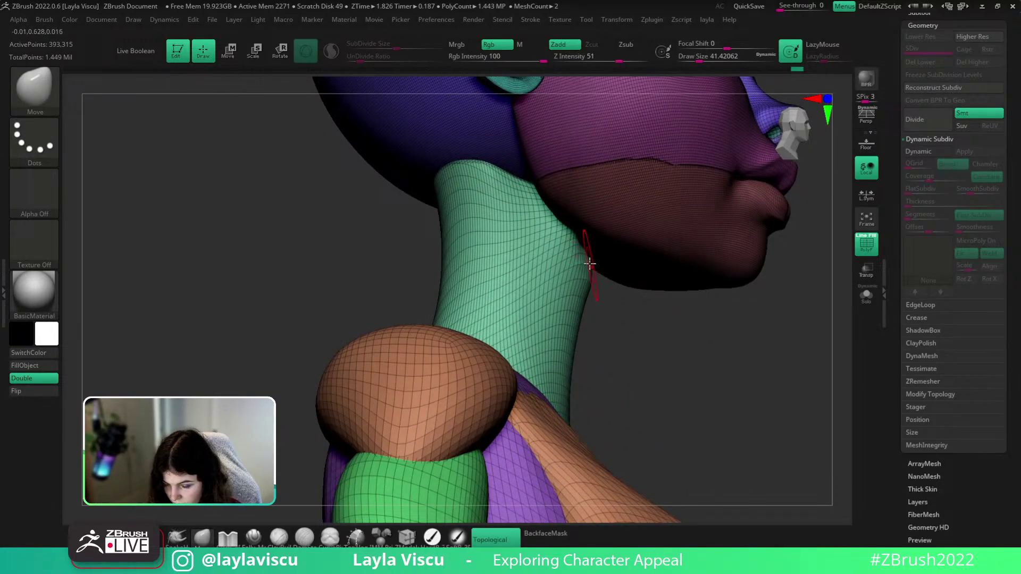
Turn off the polyframe display and work on the throat bump with the cheek and lower face polygroups hidden
{"action": "key", "text": "shift+f"}
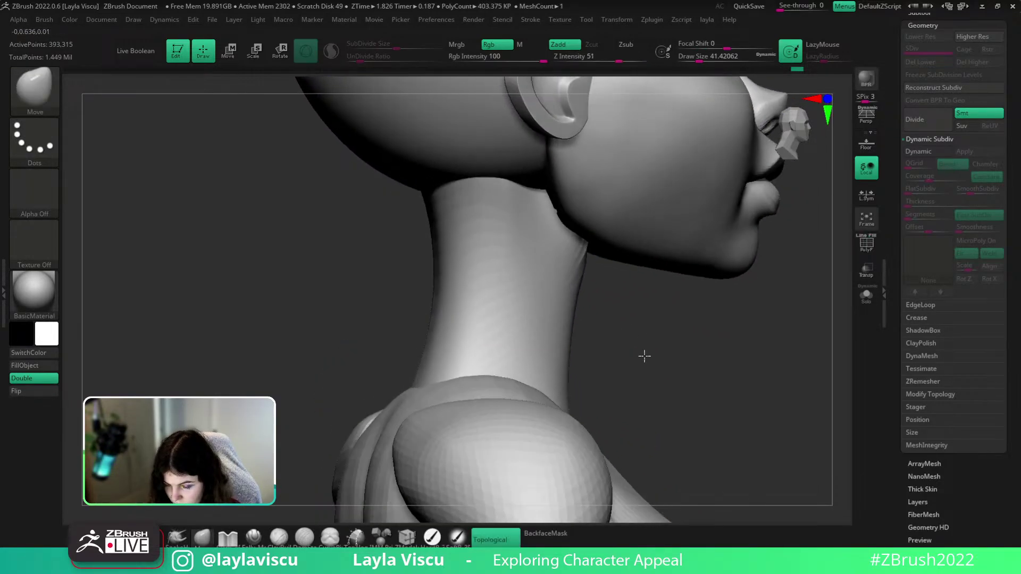
{"action": "left_click", "coordinate": [638, 245], "text": "ctrl+shift"}
{"action": "left_click", "coordinate": [637, 246], "text": "ctrl+shift"}
{"action": "left_click", "coordinate": [637, 198], "text": "ctrl+shift"}
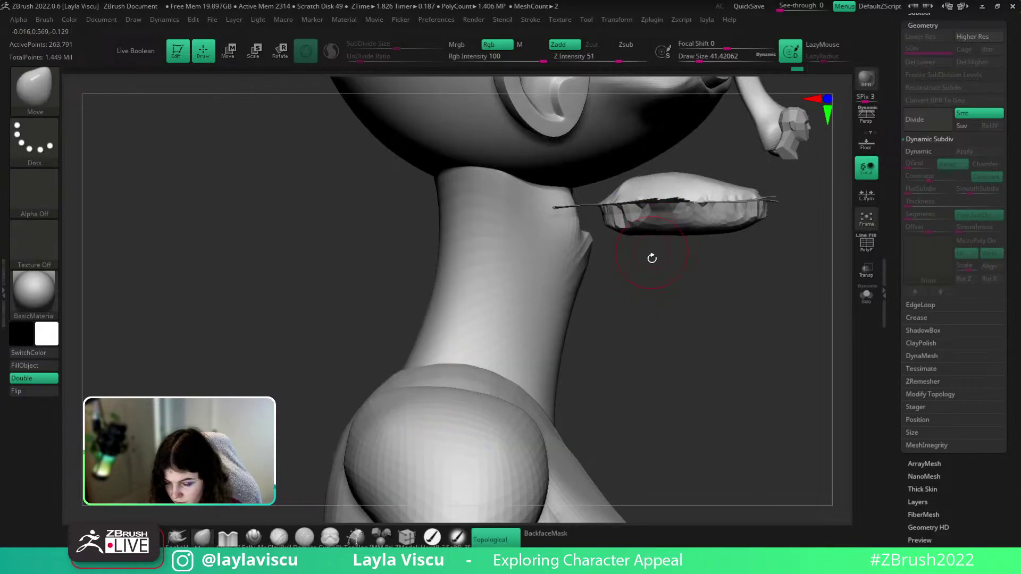
{"action": "left_click_drag", "start_coordinate": [663, 278], "coordinate": [616, 273]}
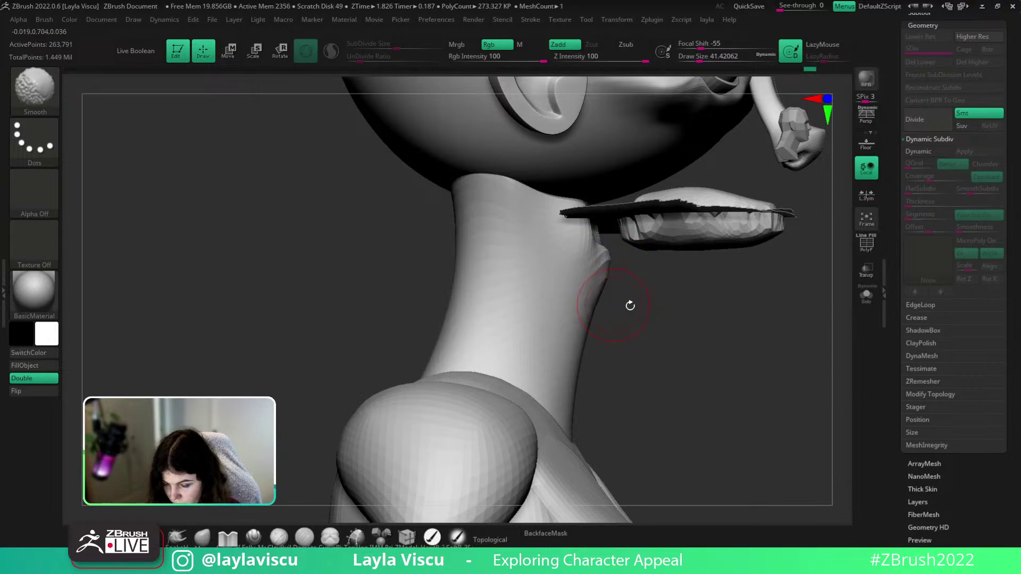
Reveal the full head and smooth the front of the neck under the chin, checking the whole upper body from the front
{"action": "left_click", "coordinate": [684, 348], "text": "ctrl+shift"}
{"action": "mouse_move", "coordinate": [684, 348]}
{"action": "left_mouse_down"}
{"action": "mouse_move", "coordinate": [691, 325]}
{"action": "mouse_move", "coordinate": [600, 285]}
{"action": "mouse_move", "coordinate": [613, 319]}
{"action": "left_mouse_up"}
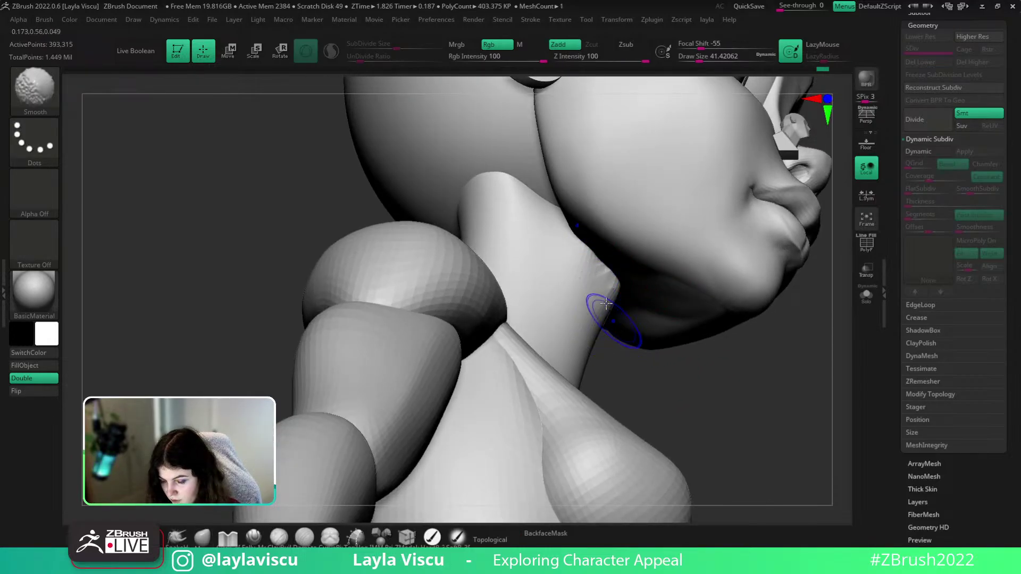
{"action": "left_click_drag", "start_coordinate": [621, 362], "coordinate": [640, 411], "text": "shift"}
{"action": "mouse_move", "coordinate": [640, 357]}
{"action": "left_mouse_down"}
{"action": "mouse_move", "coordinate": [628, 337]}
{"action": "mouse_move", "coordinate": [780, 288]}
{"action": "mouse_move", "coordinate": [716, 207]}
{"action": "left_mouse_up"}
{"action": "right_click_drag", "start_coordinate": [716, 208], "coordinate": [726, 310], "text": "ctrl"}
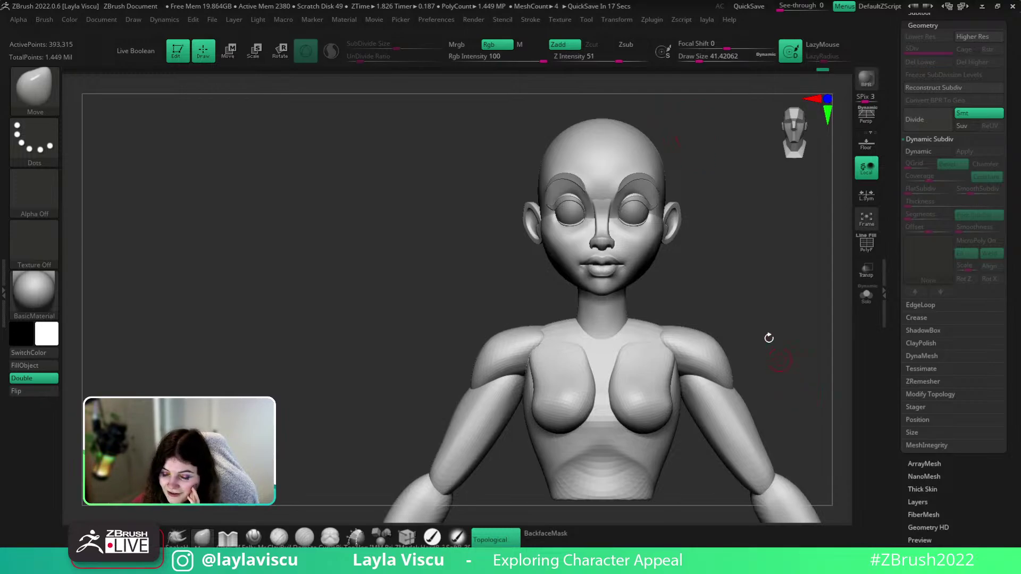
Display the polyframe on the head mesh so its wireframe and polygroup colours show around the face
{"action": "left_click_drag", "start_coordinate": [774, 353], "coordinate": [824, 295]}
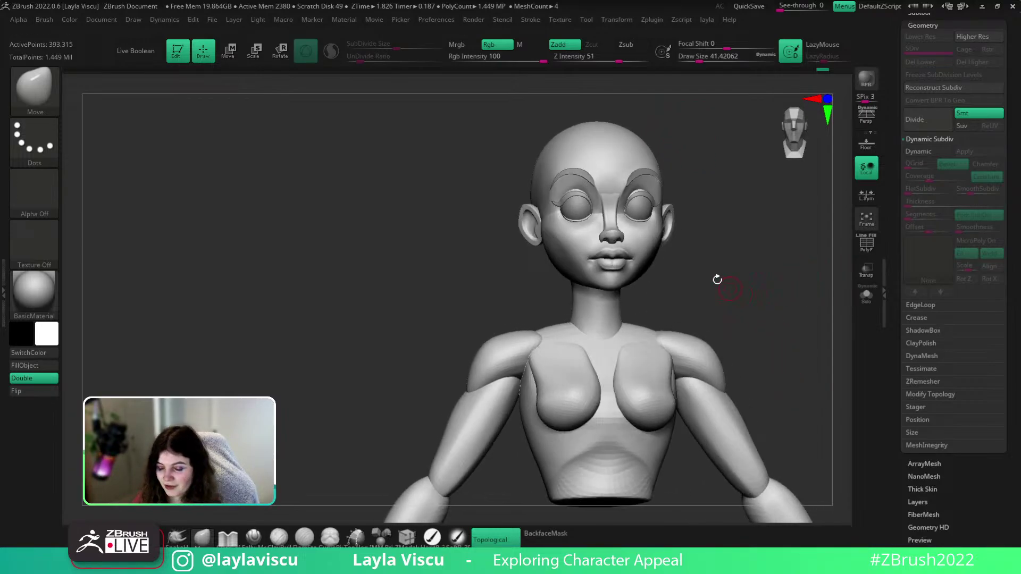
{"action": "right_click_drag", "start_coordinate": [617, 256], "coordinate": [627, 303], "text": "ctrl"}
{"action": "left_click_drag", "start_coordinate": [750, 313], "coordinate": [745, 355], "text": "shift"}
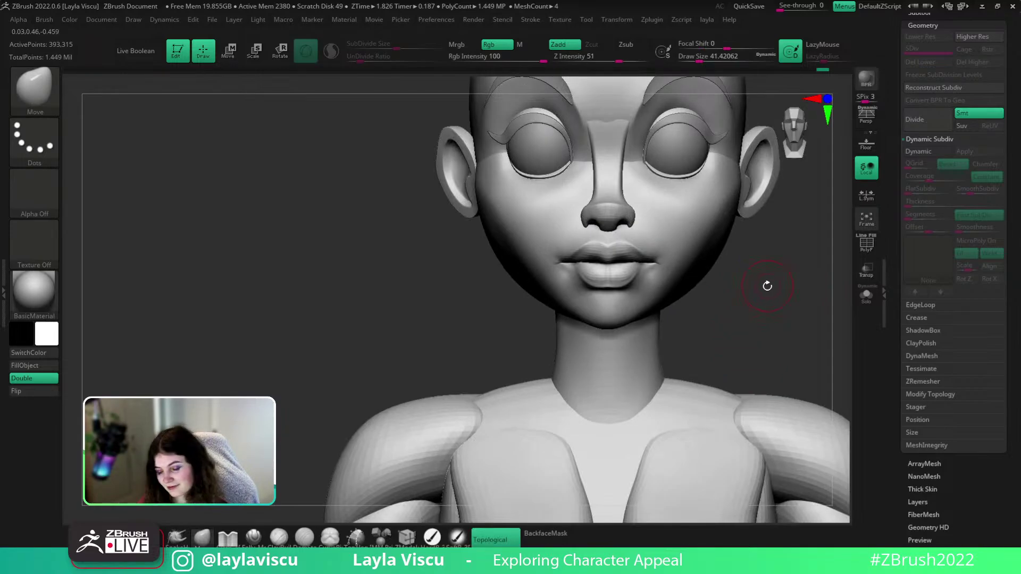
{"action": "left_click_drag", "start_coordinate": [768, 285], "coordinate": [791, 287]}
{"action": "right_click_drag", "start_coordinate": [711, 267], "coordinate": [713, 318], "text": "ctrl"}
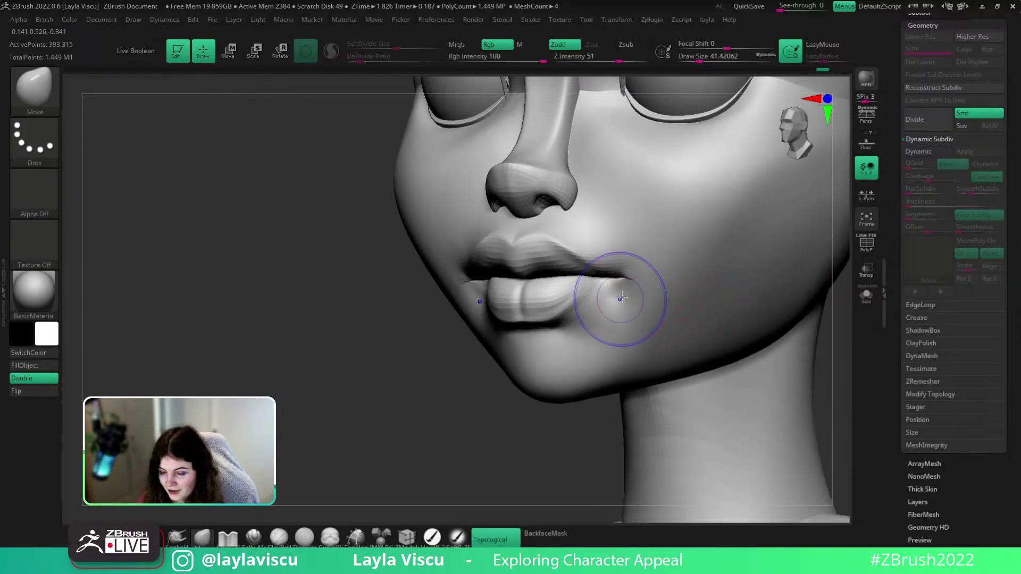
{"action": "left_click_drag", "start_coordinate": [512, 422], "coordinate": [756, 334], "text": "shift"}
{"action": "key", "text": "shift+f"}
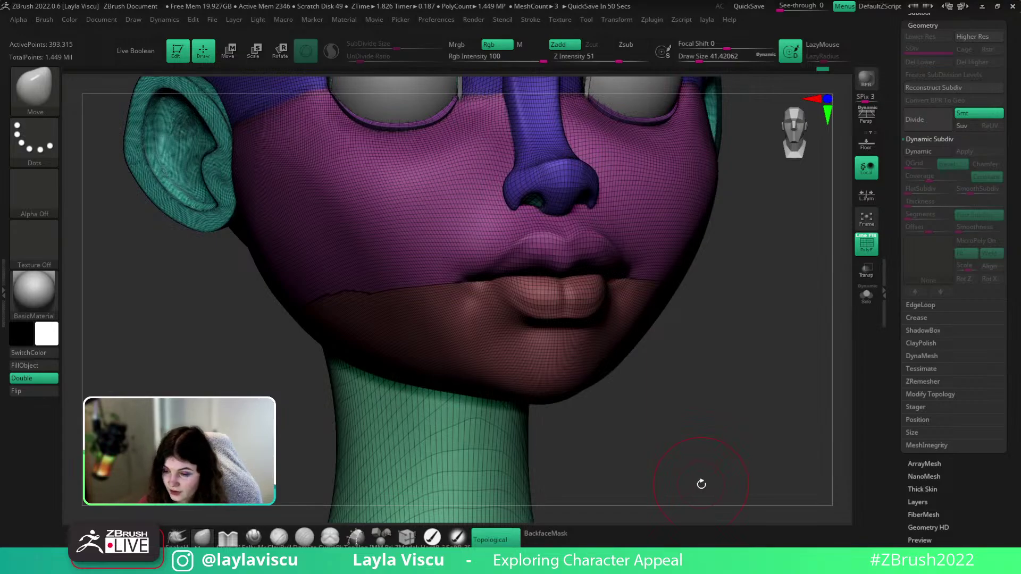
Bring up the existing personal custom menu to examine the commands grouped in it, and dismiss it
{"action": "left_click", "coordinate": [707, 20]}
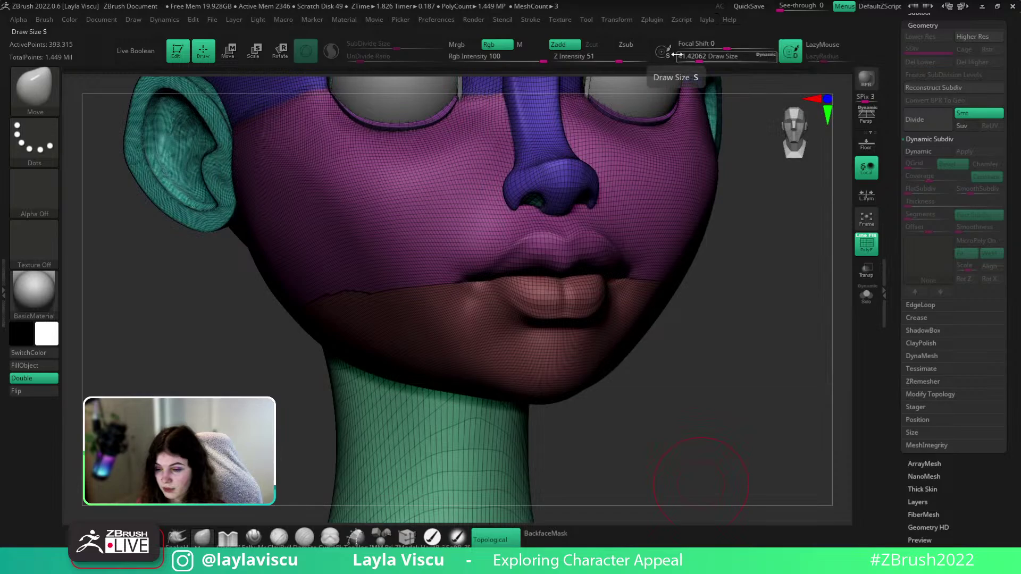
{"action": "left_click", "coordinate": [706, 19]}
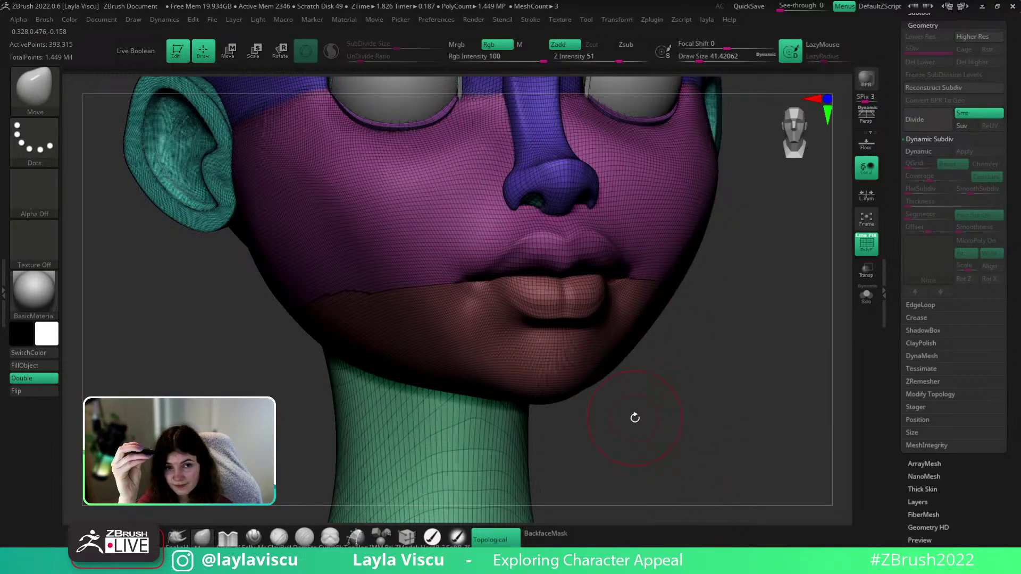
{"action": "key", "text": "l"}
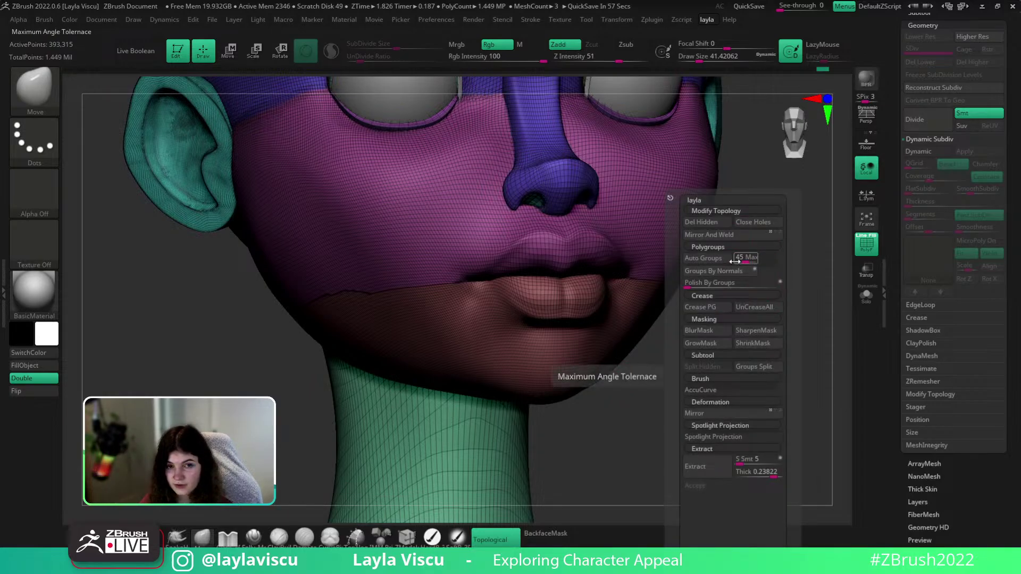
{"action": "key", "text": "l"}
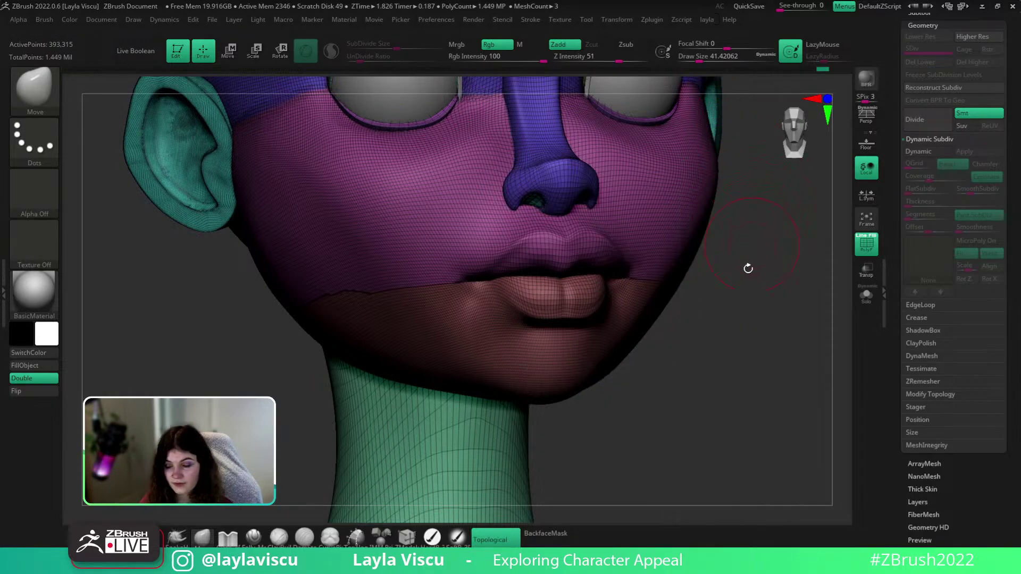
{"action": "key", "text": "l"}
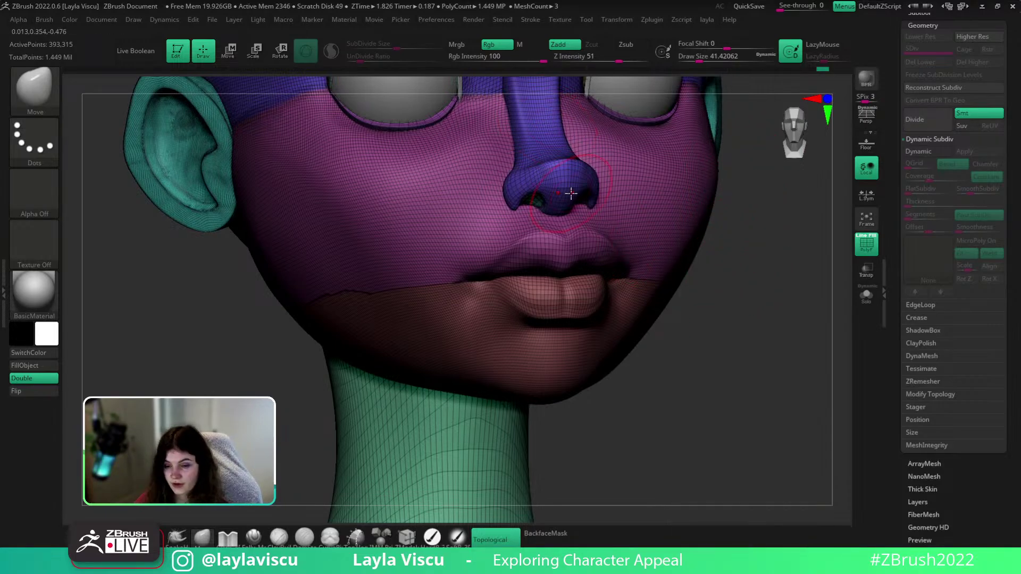
Enable interface customization in the configuration preferences
{"action": "left_click", "coordinate": [434, 21]}
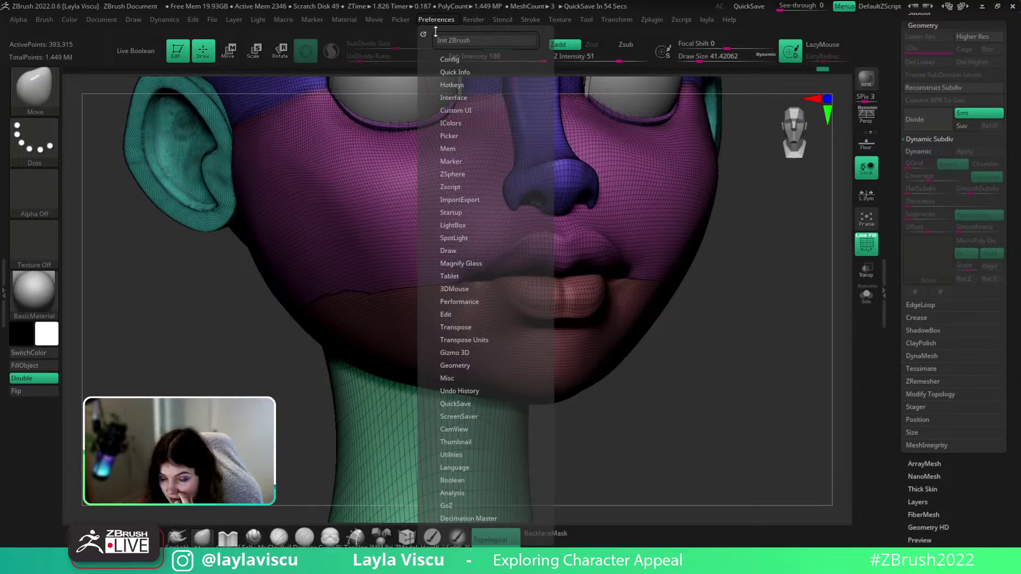
{"action": "left_click", "coordinate": [448, 59]}
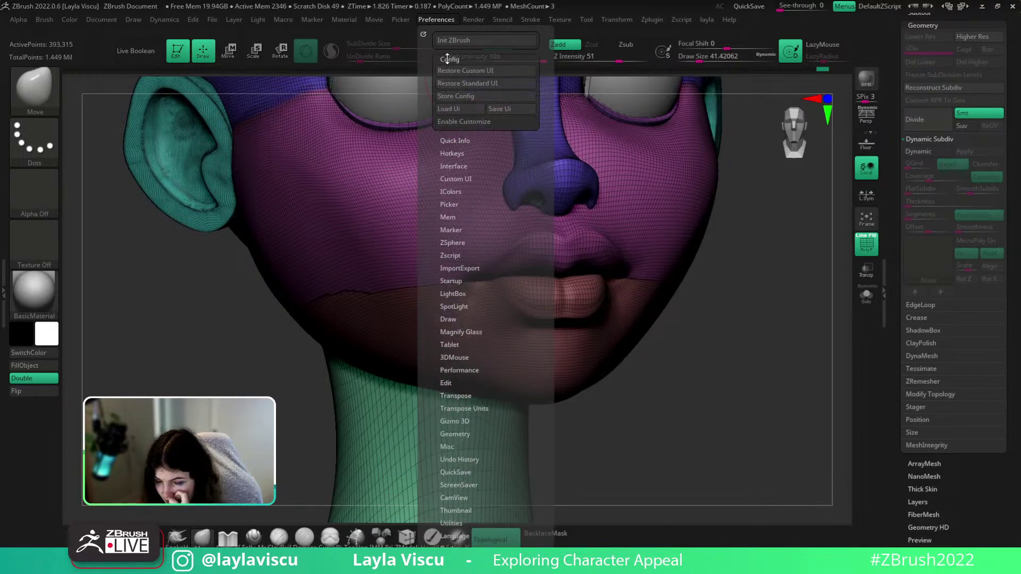
{"action": "left_click", "coordinate": [463, 122]}
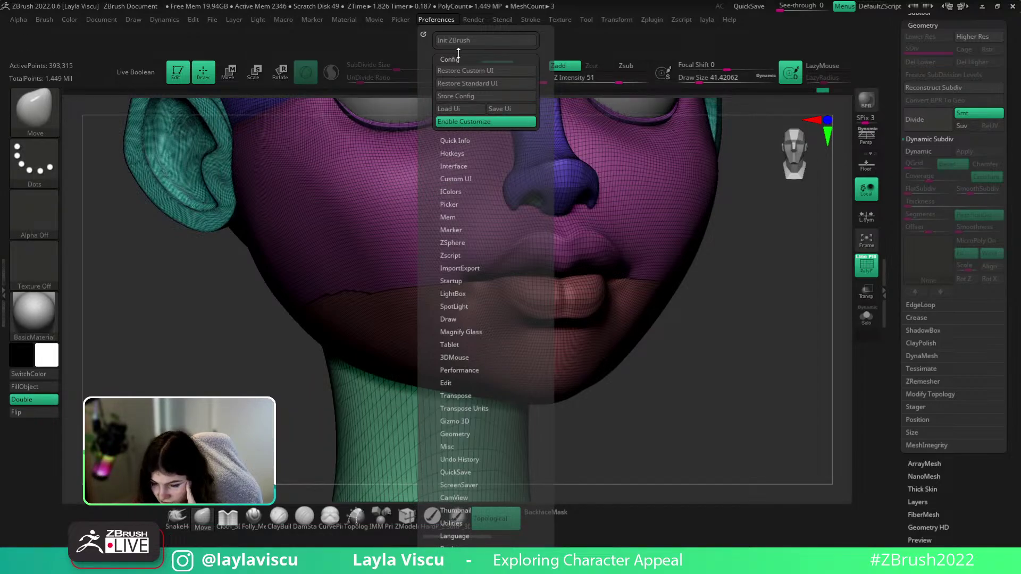
Create a new interface menu titled "custom" from the Custom UI preferences
{"action": "scroll", "coordinate": [461, 154], "scroll_direction": "down", "scroll_amount": 2}
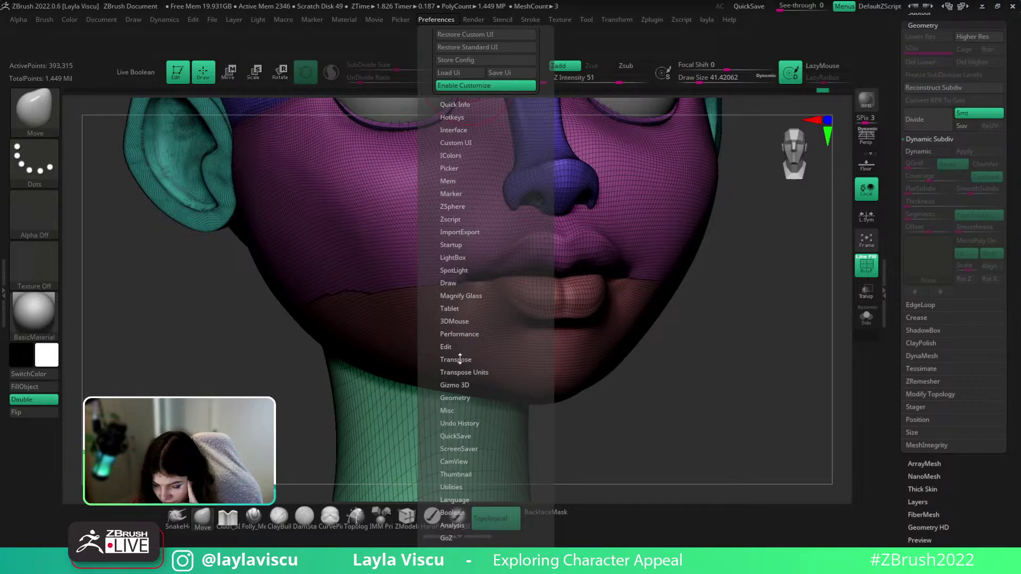
{"action": "scroll", "coordinate": [460, 359], "scroll_direction": "down", "scroll_amount": 3}
{"action": "scroll", "coordinate": [462, 318], "scroll_direction": "up", "scroll_amount": 3}
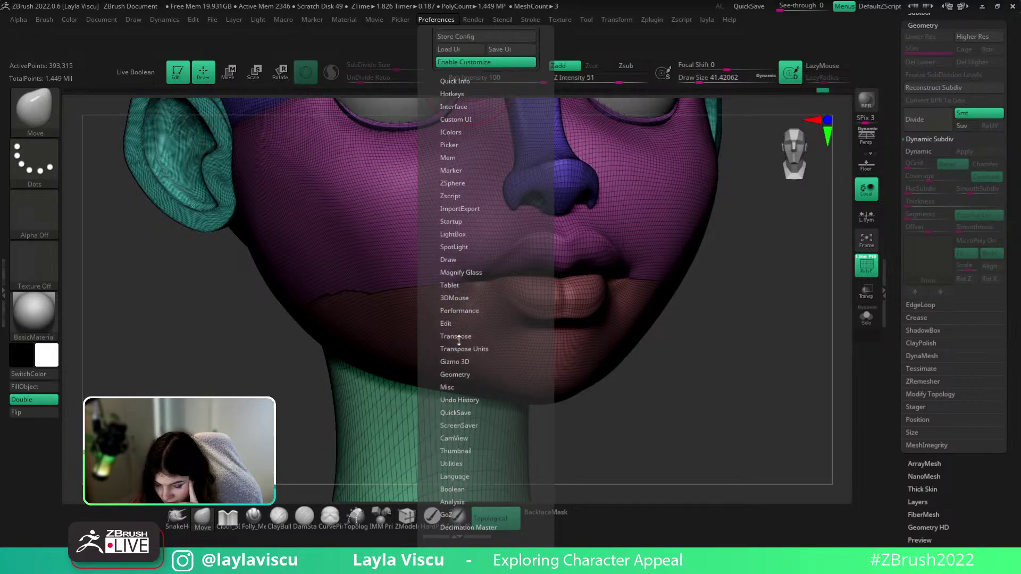
{"action": "left_click", "coordinate": [462, 122]}
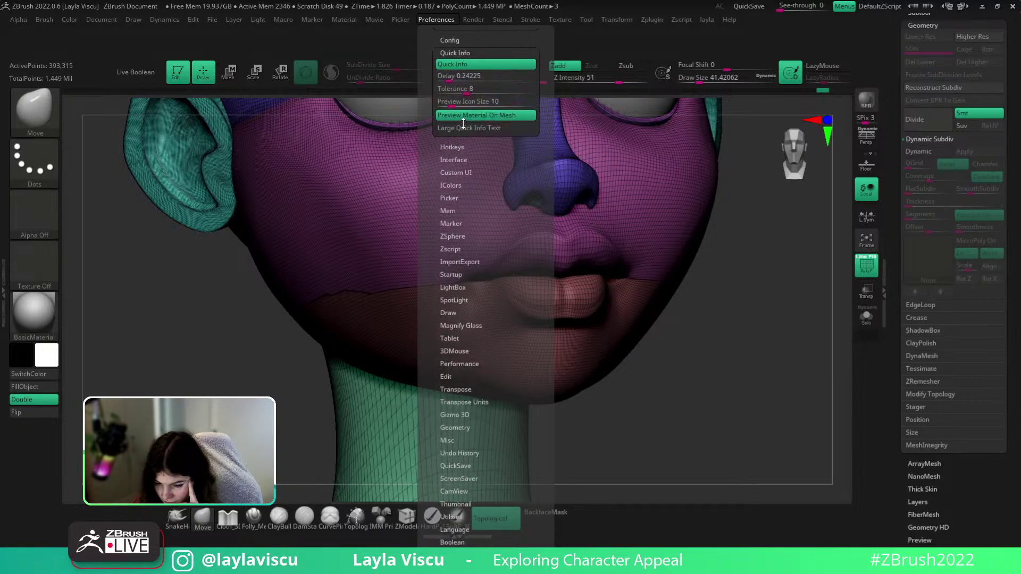
{"action": "left_click", "coordinate": [460, 148]}
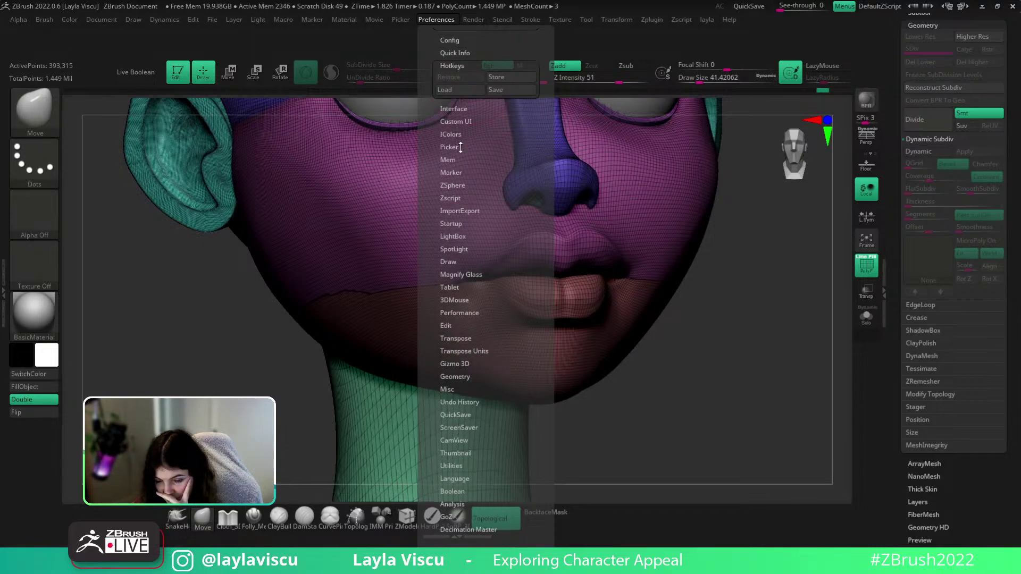
{"action": "left_click", "coordinate": [461, 109]}
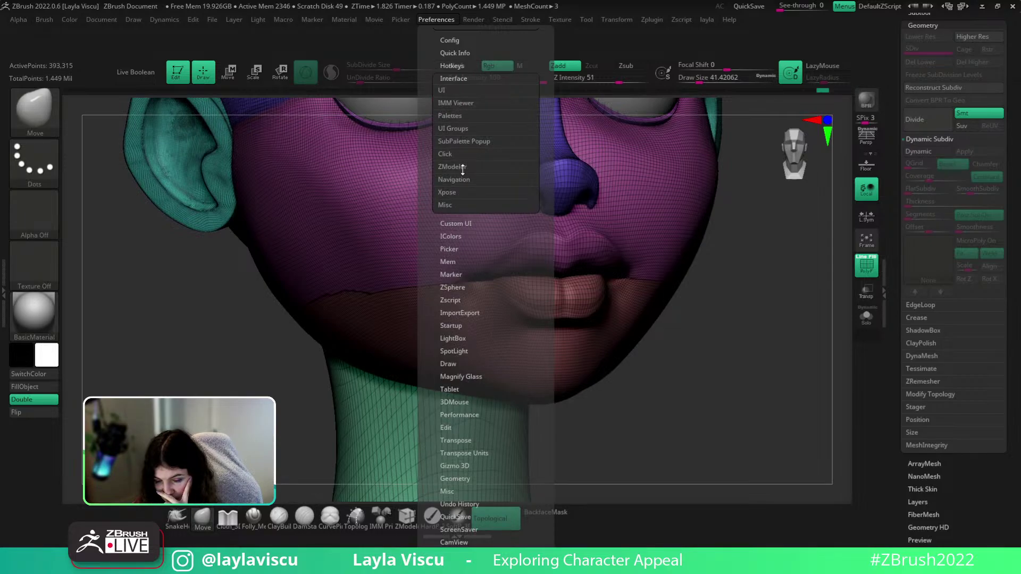
{"action": "left_click", "coordinate": [460, 224]}
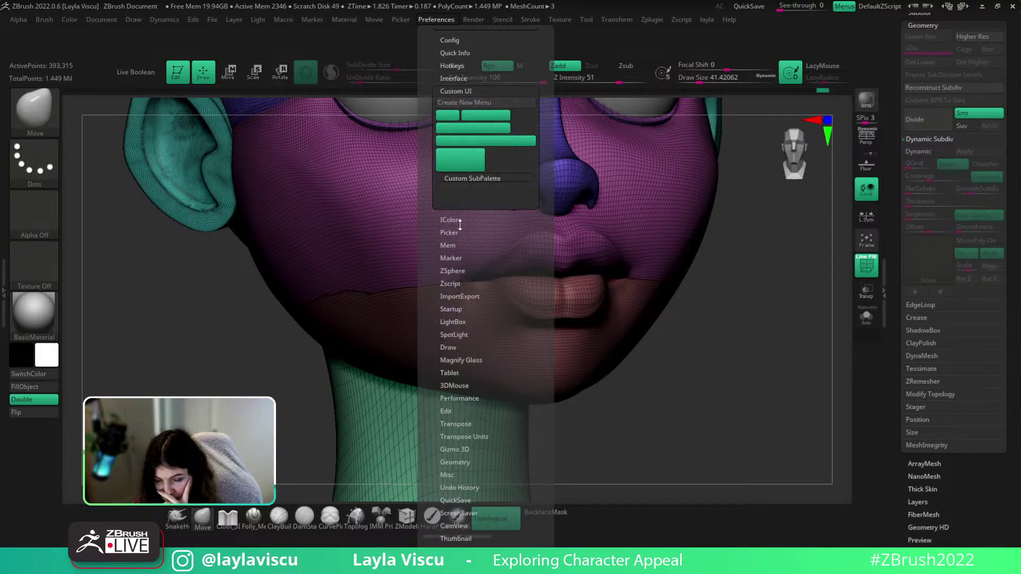
{"action": "left_click", "coordinate": [461, 103]}
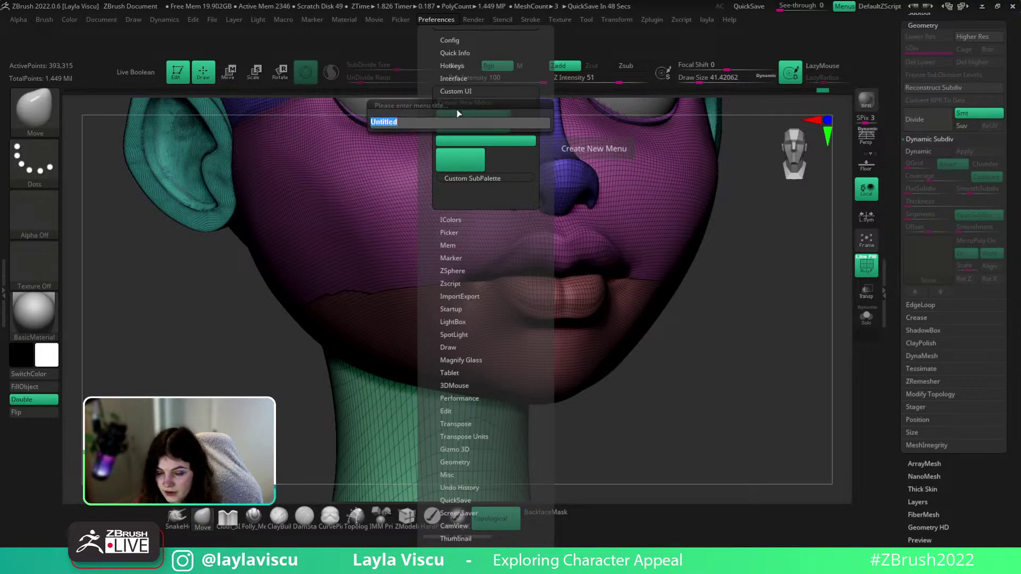
{"action": "type", "text": "cus"}
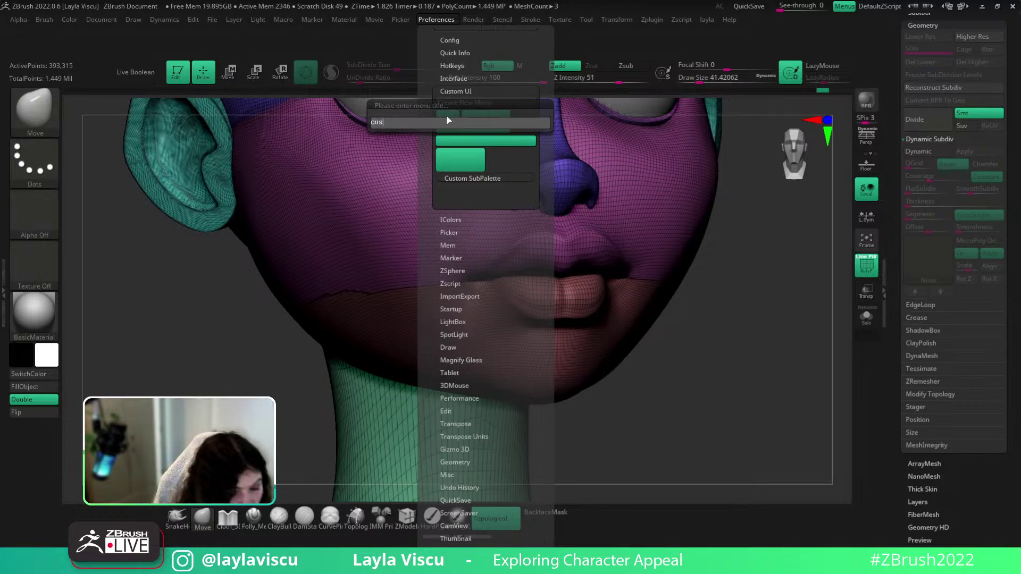
{"action": "type", "text": "tom"}
{"action": "key", "text": "Return"}
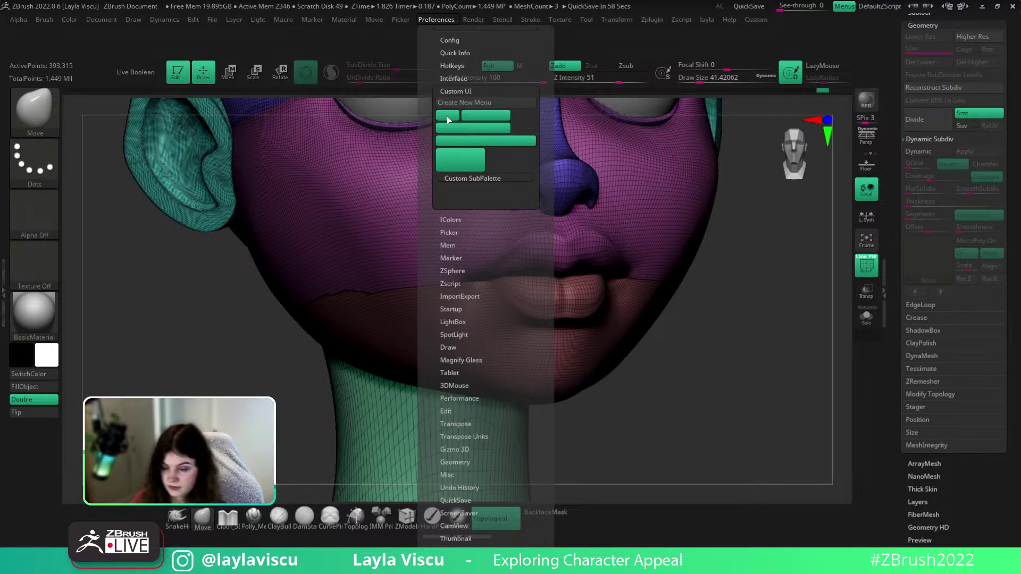
Dock the new Custom menu in the side tray above the Document palette
{"action": "left_click", "coordinate": [764, 24]}
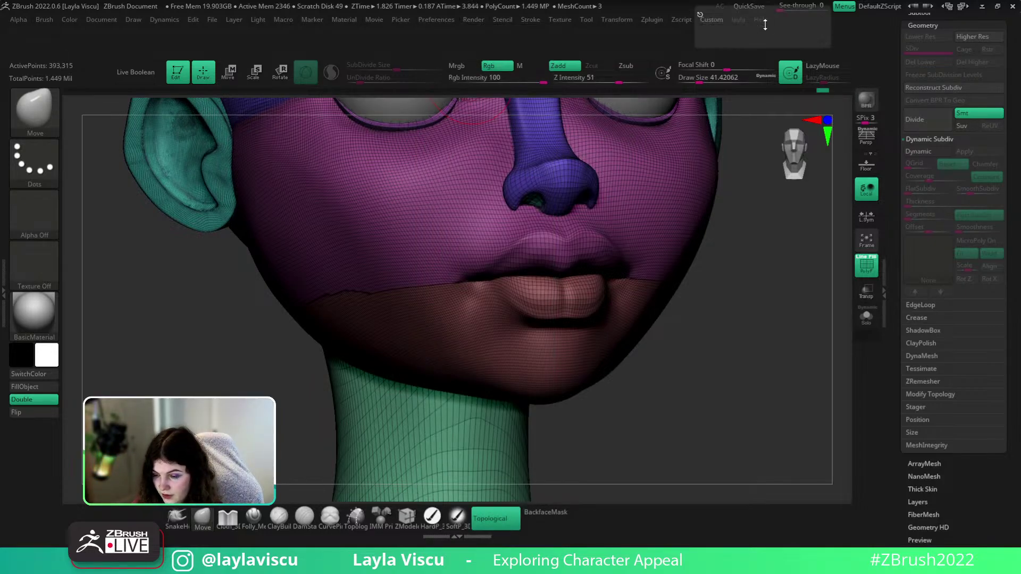
{"action": "left_click_drag", "start_coordinate": [701, 14], "coordinate": [1005, 121]}
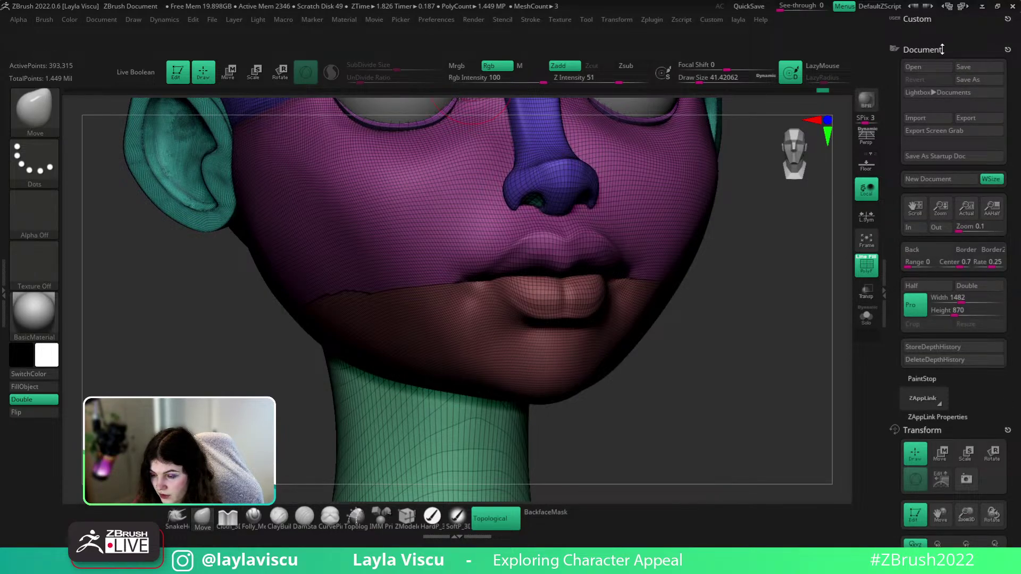
Place the LazyMouse control and the SnakeHook brush in the docked Custom menu
{"action": "left_click", "coordinate": [445, 21]}
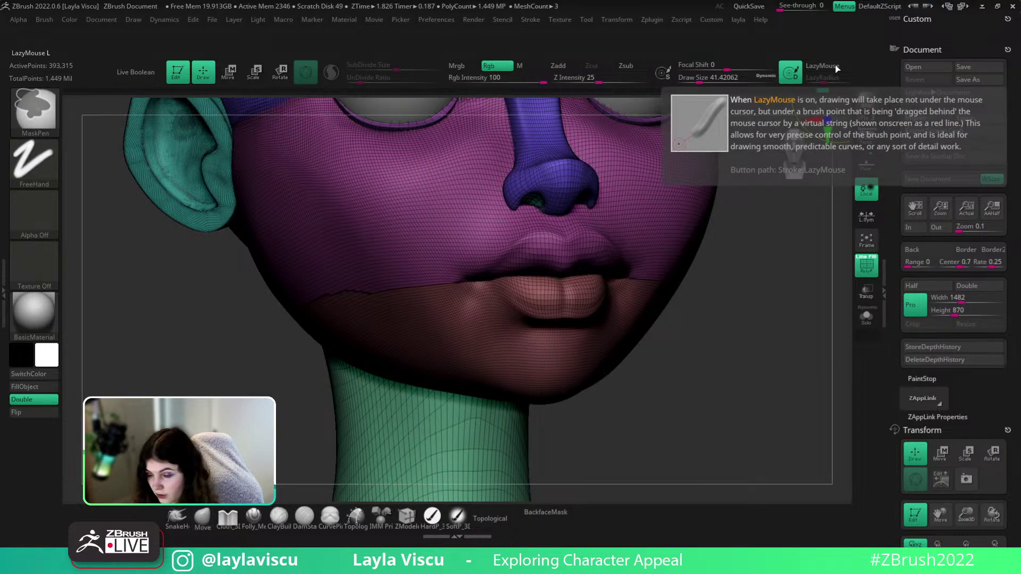
{"action": "left_click_drag", "start_coordinate": [836, 68], "coordinate": [926, 31], "text": "ctrl+alt"}
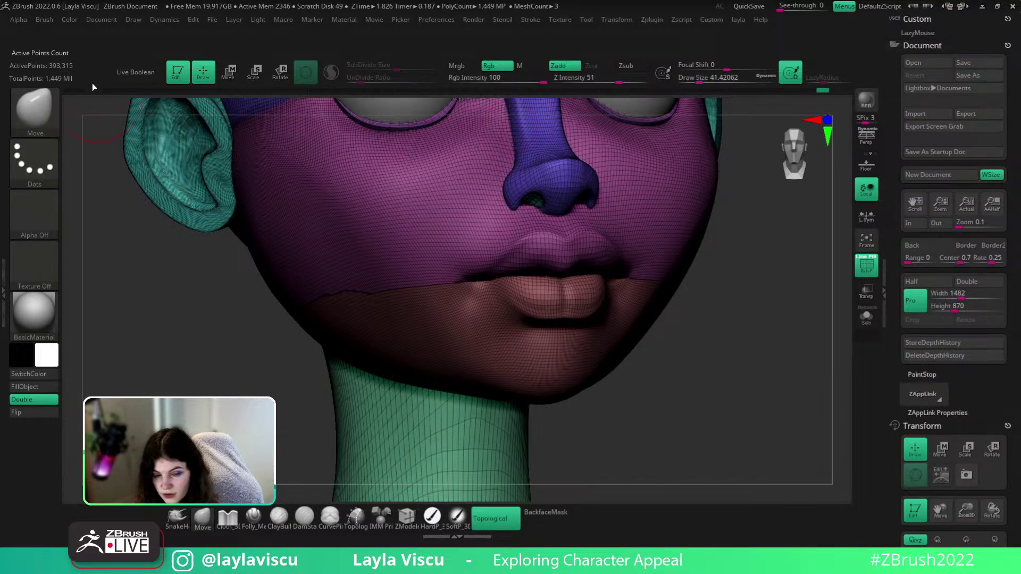
{"action": "key", "text": "ctrl"}
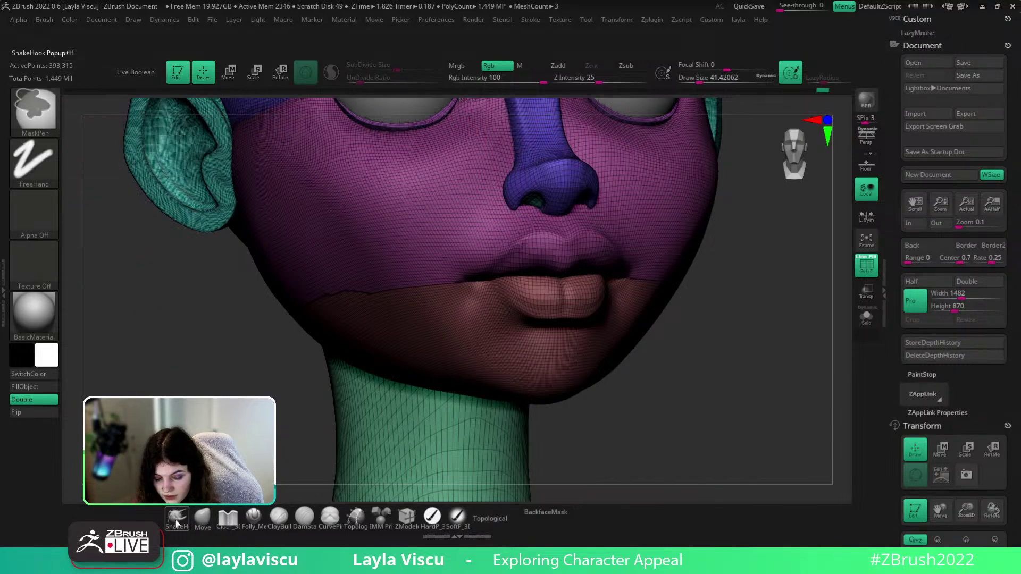
{"action": "mouse_move", "coordinate": [177, 516]}
{"action": "left_mouse_down", "text": "ctrl+alt"}
{"action": "mouse_move", "coordinate": [866, 188]}
{"action": "mouse_move", "coordinate": [962, 22]}
{"action": "mouse_move", "coordinate": [963, 32]}
{"action": "left_mouse_up", "text": "ctrl+alt"}
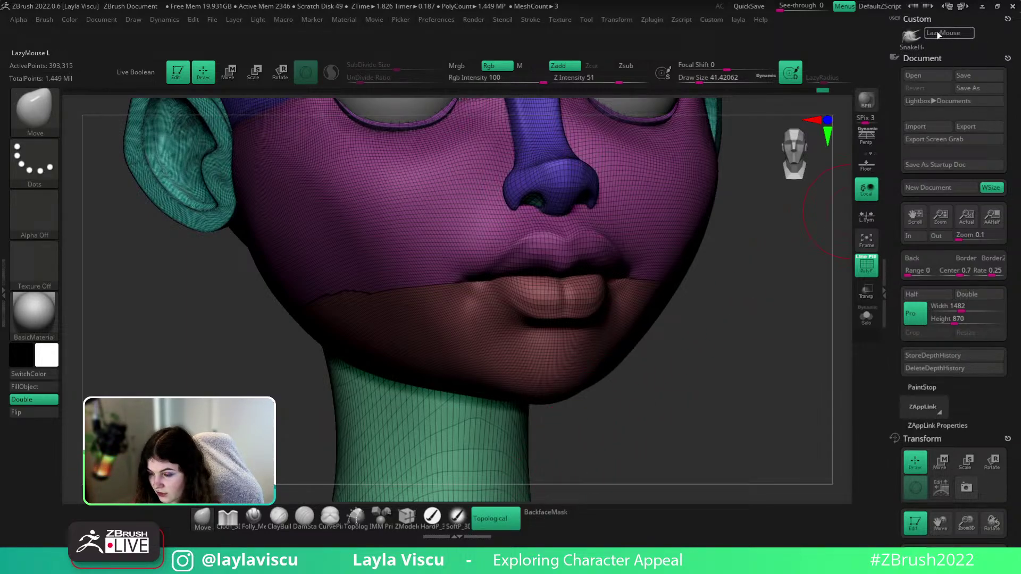
Take LazyMouse and SnakeHook out of the Custom menu and return them to their original shelves
{"action": "left_click_drag", "start_coordinate": [949, 33], "coordinate": [826, 67], "text": "ctrl+alt"}
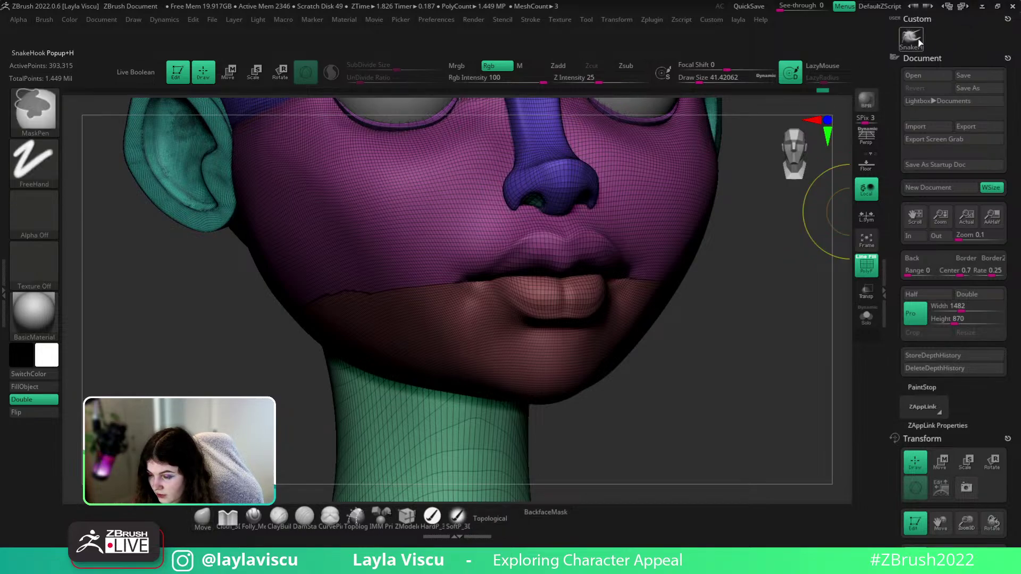
{"action": "left_click_drag", "start_coordinate": [147, 516], "coordinate": [192, 523], "text": "ctrl+alt"}
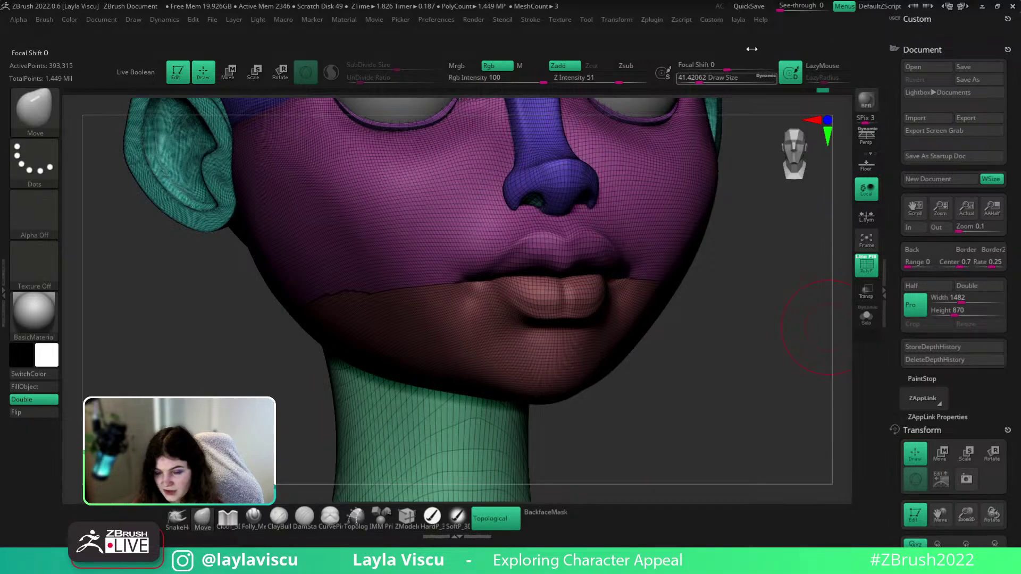
Turn off interface customization in the configuration preferences
{"action": "left_click", "coordinate": [436, 19]}
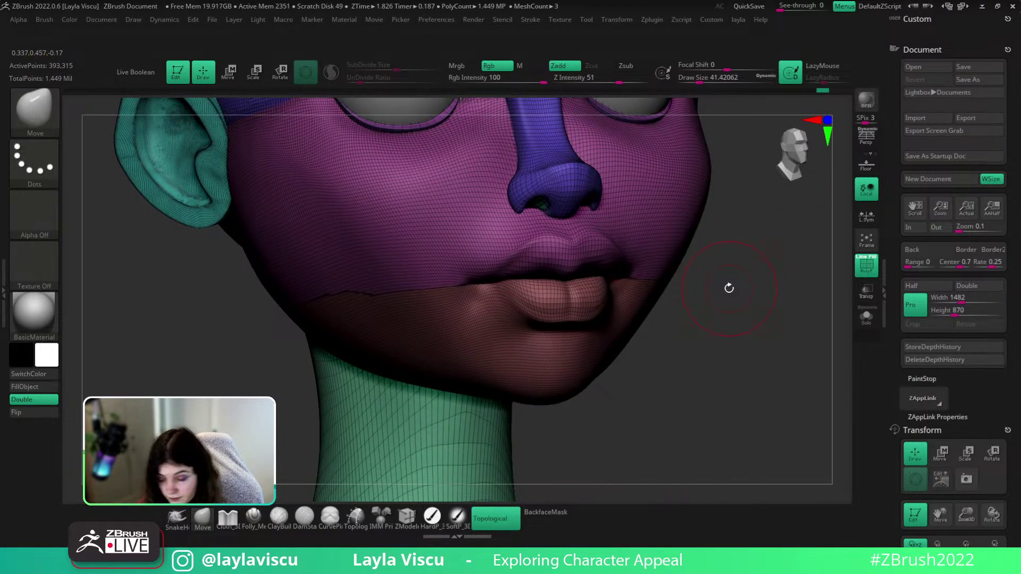
{"action": "key", "text": "f"}
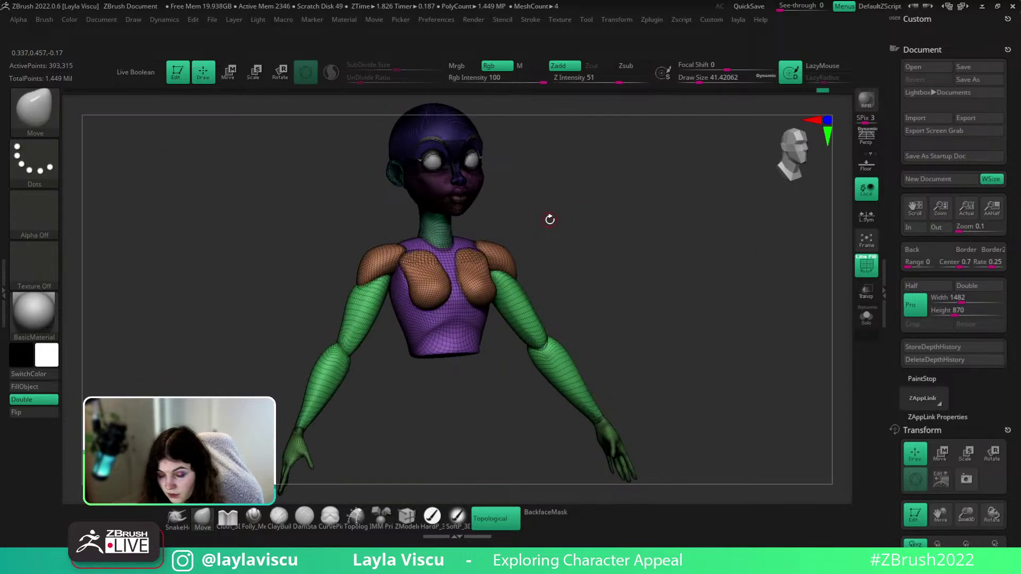
{"action": "left_click_drag", "start_coordinate": [704, 246], "coordinate": [702, 255]}
{"action": "key", "text": "1"}
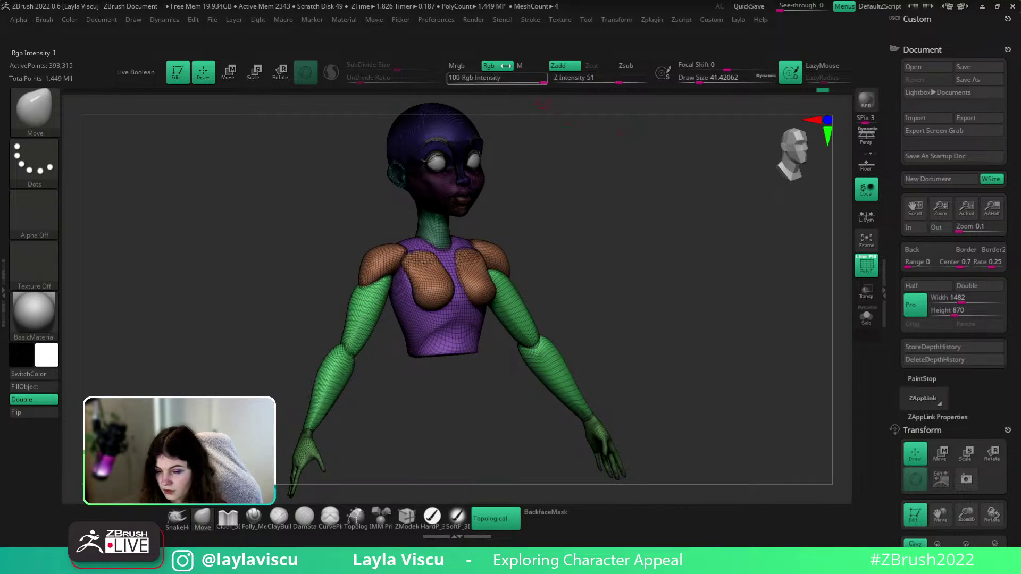
{"action": "left_click", "coordinate": [436, 19]}
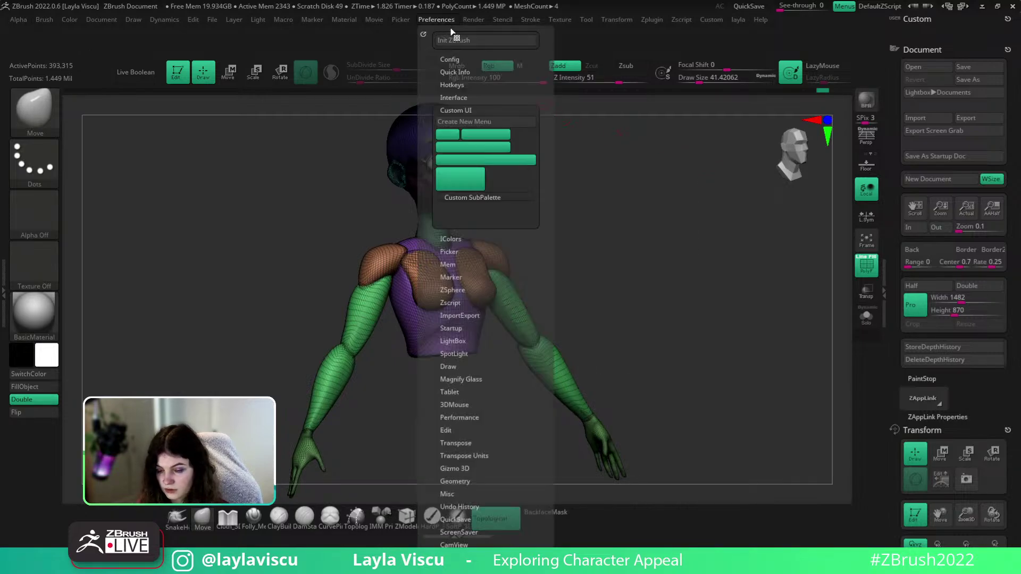
{"action": "left_click", "coordinate": [455, 60]}
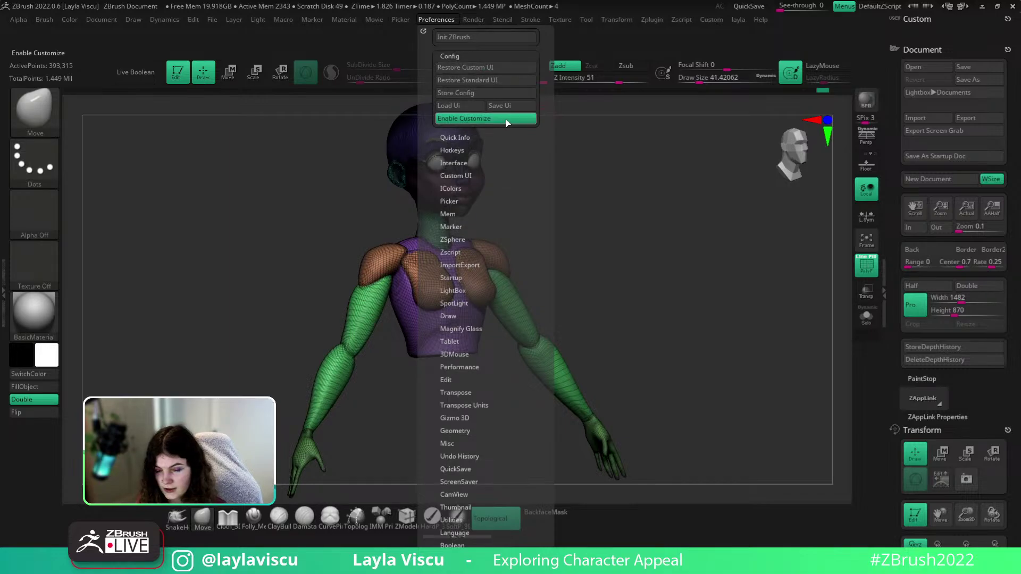
{"action": "left_click", "coordinate": [479, 118]}
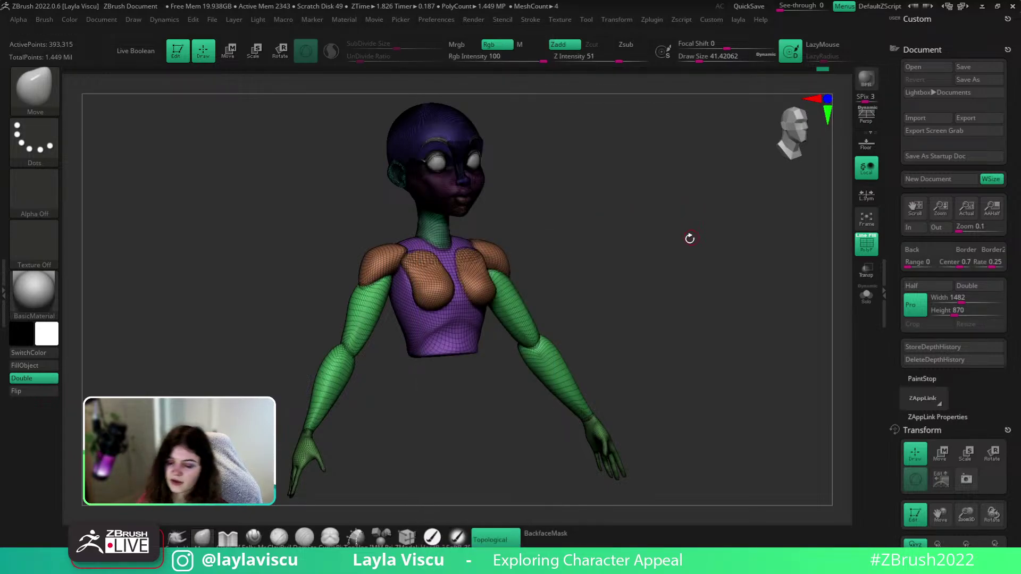
Turn off the polygroup wireframe display and frame the character's head and shoulders from the front
{"action": "left_click_drag", "start_coordinate": [690, 238], "coordinate": [674, 278], "text": "shift"}
{"action": "key", "text": "shift+f"}
{"action": "right_click_drag", "start_coordinate": [538, 223], "coordinate": [533, 243], "text": "ctrl"}
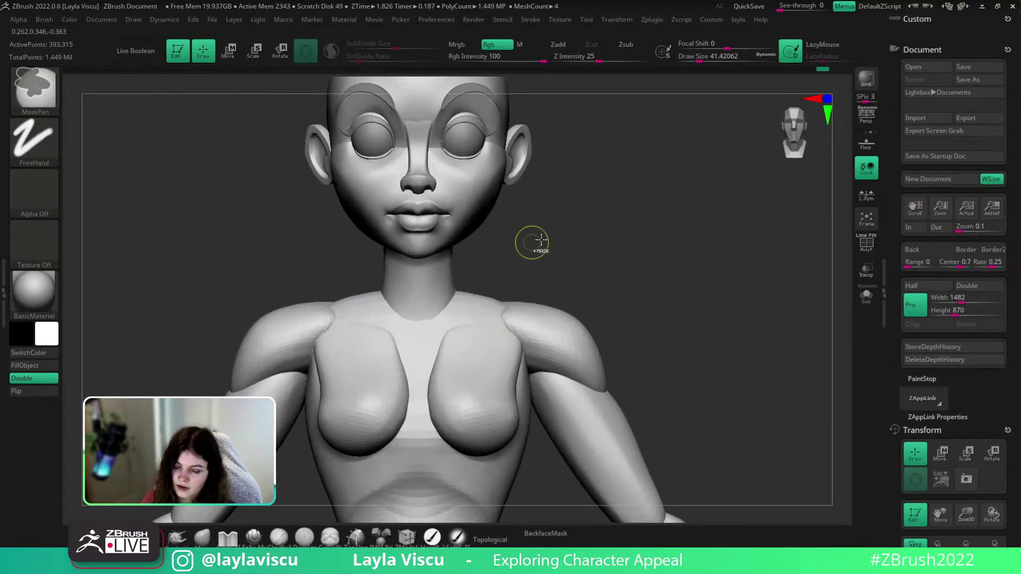
{"action": "right_click_drag", "start_coordinate": [620, 252], "coordinate": [682, 326], "text": "alt"}
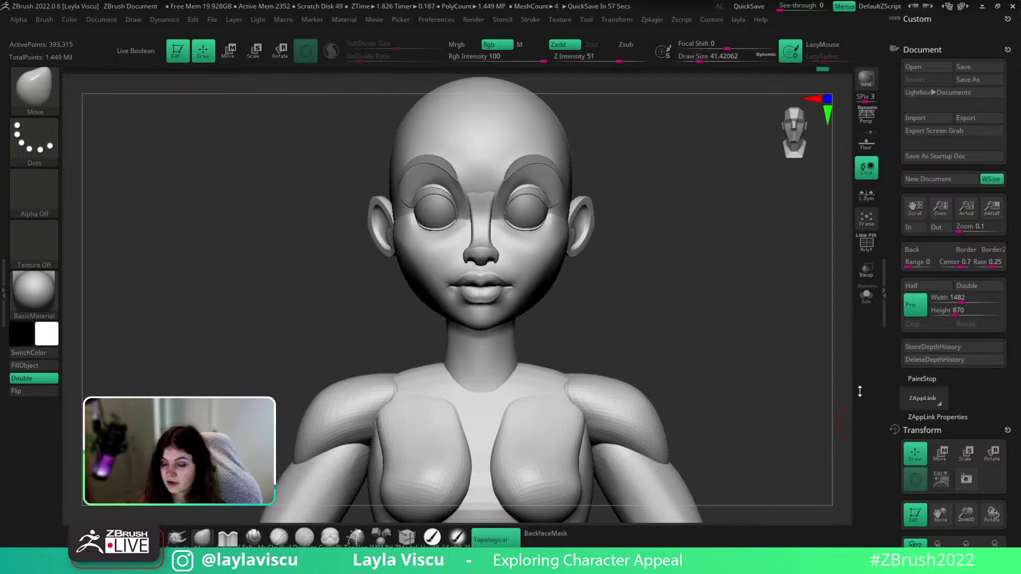
{"action": "left_click_drag", "start_coordinate": [739, 284], "coordinate": [757, 283]}
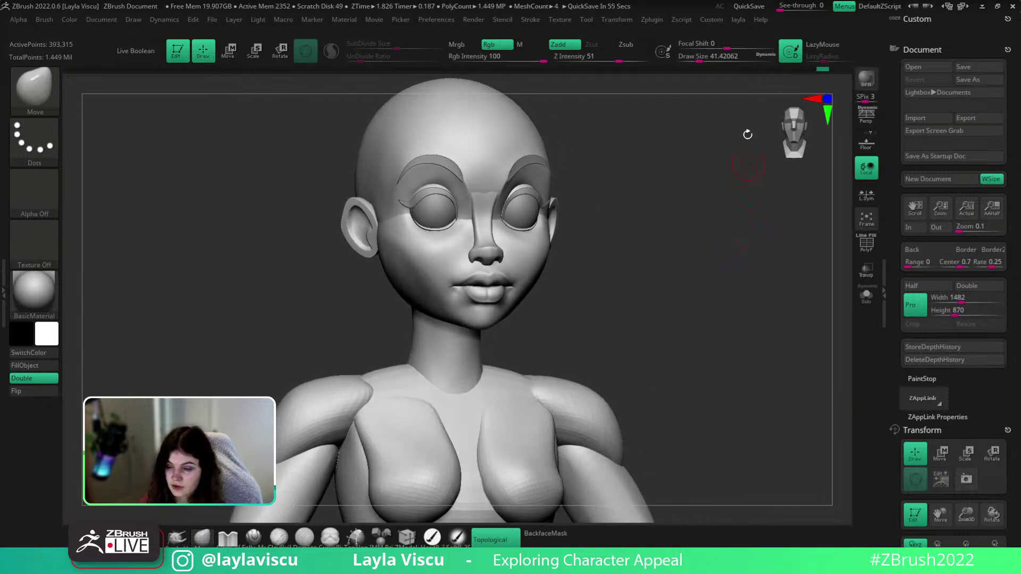
Review the modeling commands gathered in the personal custom menu, such as Auto Groups, masking and Extract
{"action": "left_click", "coordinate": [742, 20]}
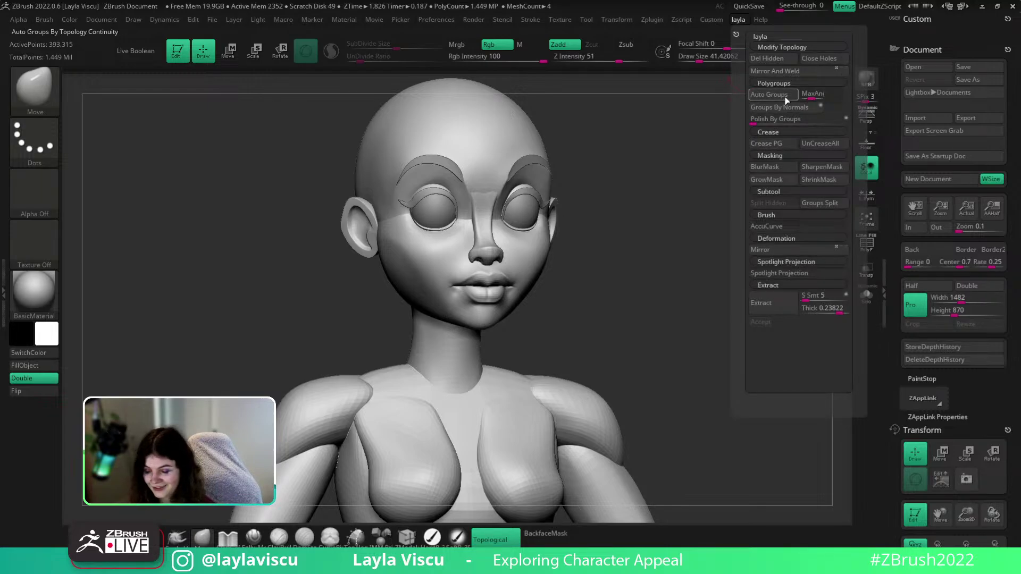
{"action": "left_click_drag", "start_coordinate": [686, 161], "coordinate": [666, 182]}
{"action": "left_click", "coordinate": [738, 23]}
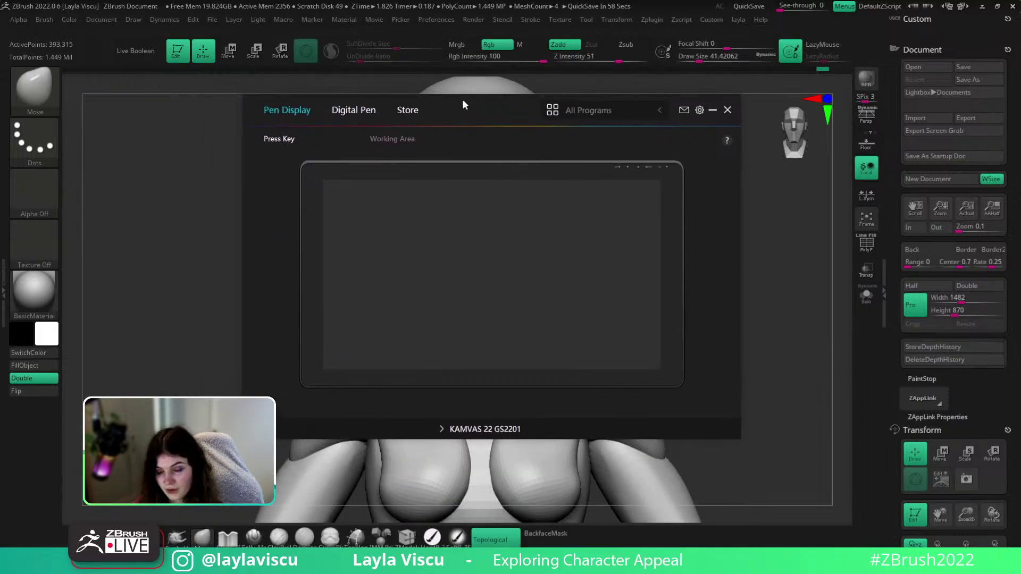
Switch to the pen display settings, check the keystroke assigned to the pen's upper button, and close the settings
{"action": "left_click", "coordinate": [351, 111]}
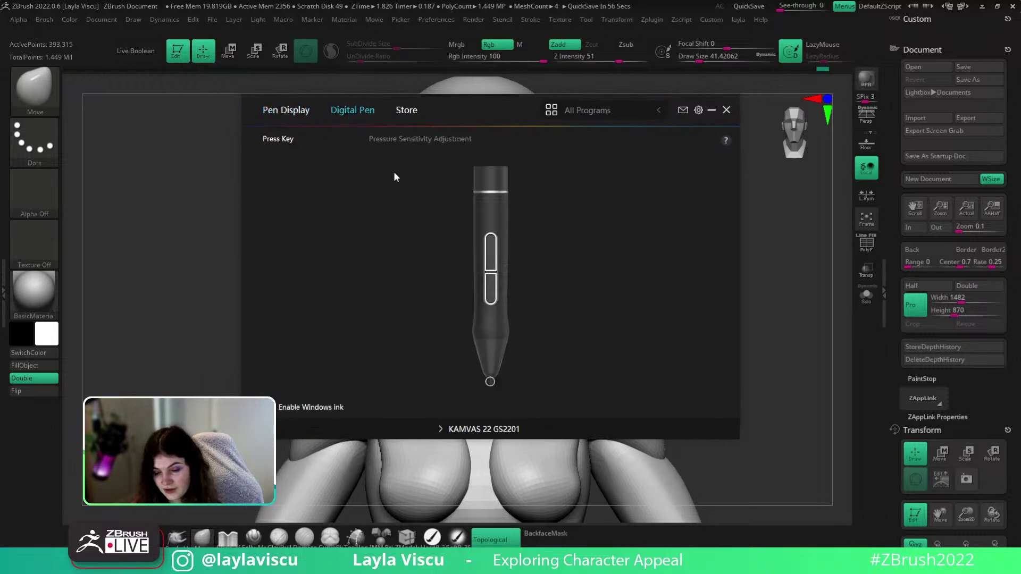
{"action": "left_click", "coordinate": [492, 254]}
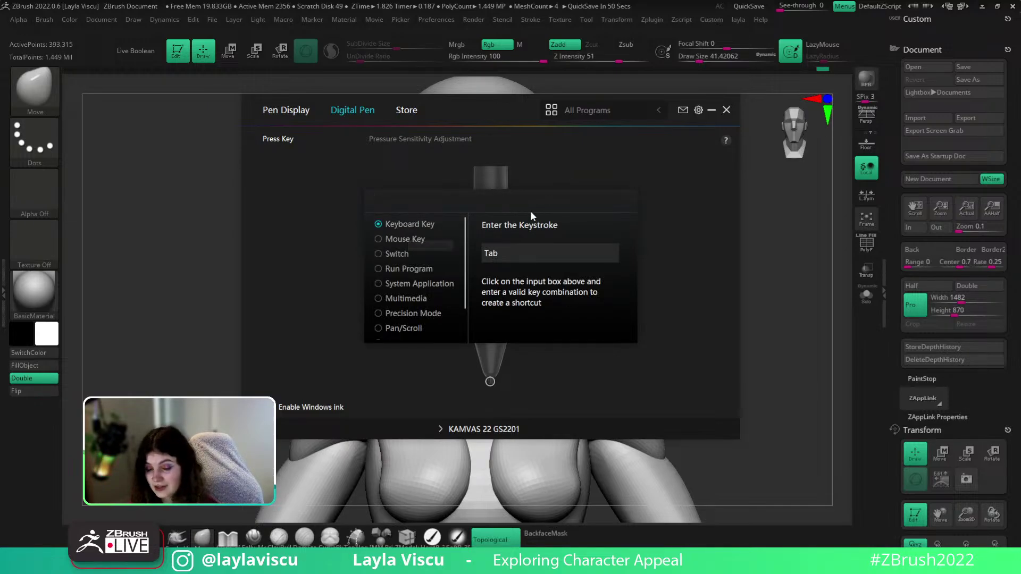
{"action": "left_click", "coordinate": [531, 160]}
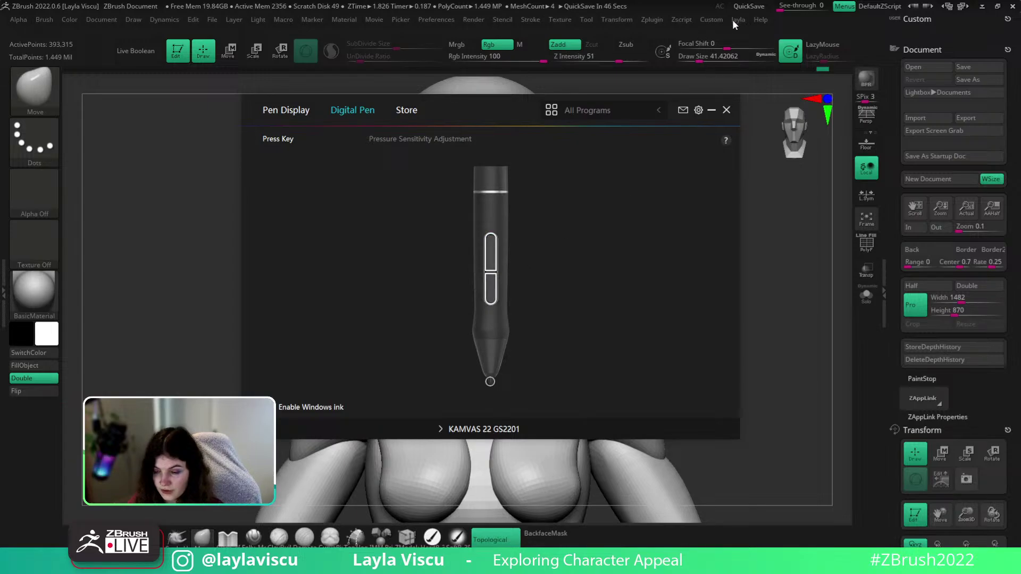
{"action": "left_click", "coordinate": [491, 253]}
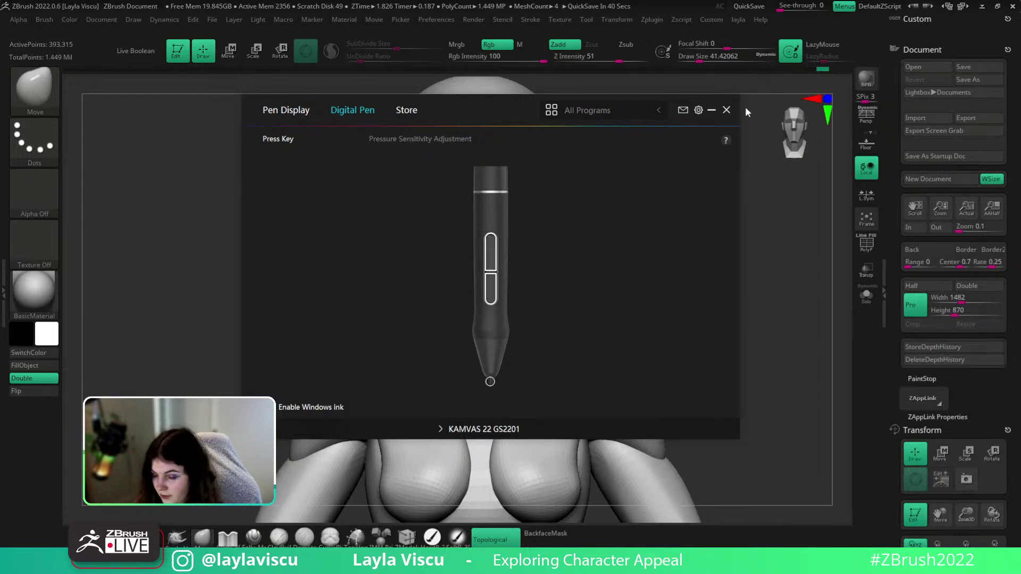
{"action": "left_click", "coordinate": [726, 110]}
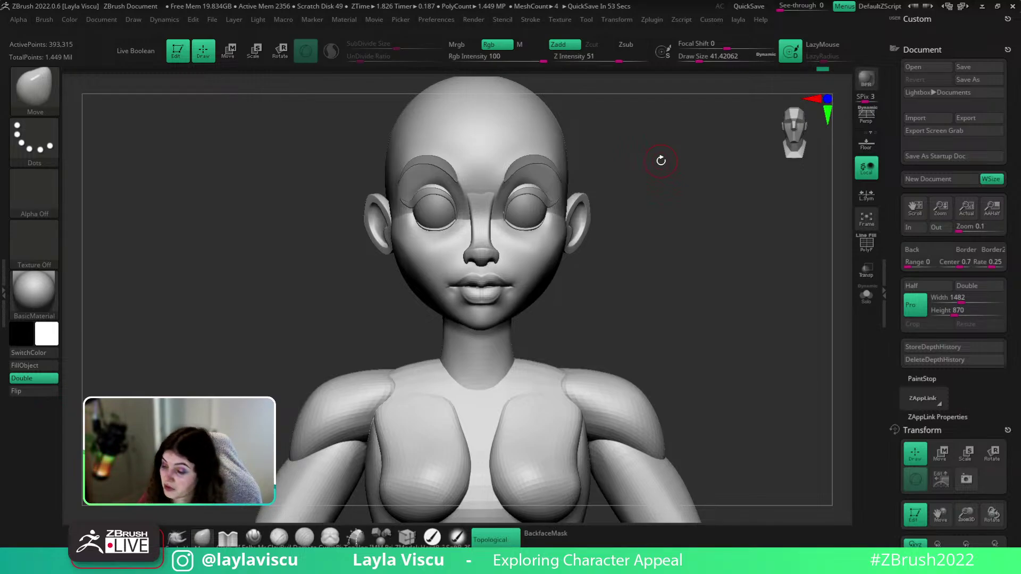
Expand the Subtool list in the side tray and bring the lower face into close view
{"action": "left_click_drag", "start_coordinate": [998, 387], "coordinate": [992, 228]}
{"action": "left_click", "coordinate": [937, 276]}
{"action": "left_click_drag", "start_coordinate": [758, 334], "coordinate": [715, 304]}
{"action": "right_click_drag", "start_coordinate": [532, 308], "coordinate": [601, 308], "text": "ctrl"}
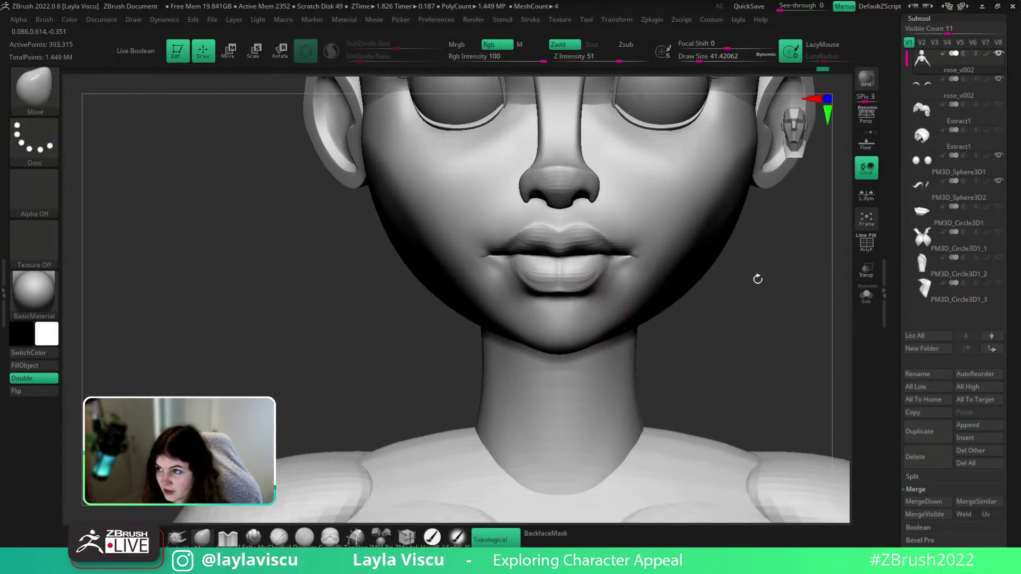
{"action": "left_click", "coordinate": [738, 19]}
{"action": "mouse_move", "coordinate": [715, 343]}
{"action": "left_mouse_down"}
{"action": "mouse_move", "coordinate": [726, 346]}
{"action": "mouse_move", "coordinate": [724, 333]}
{"action": "left_mouse_up"}
{"action": "left_click_drag", "start_coordinate": [724, 333], "coordinate": [713, 359], "text": "alt"}
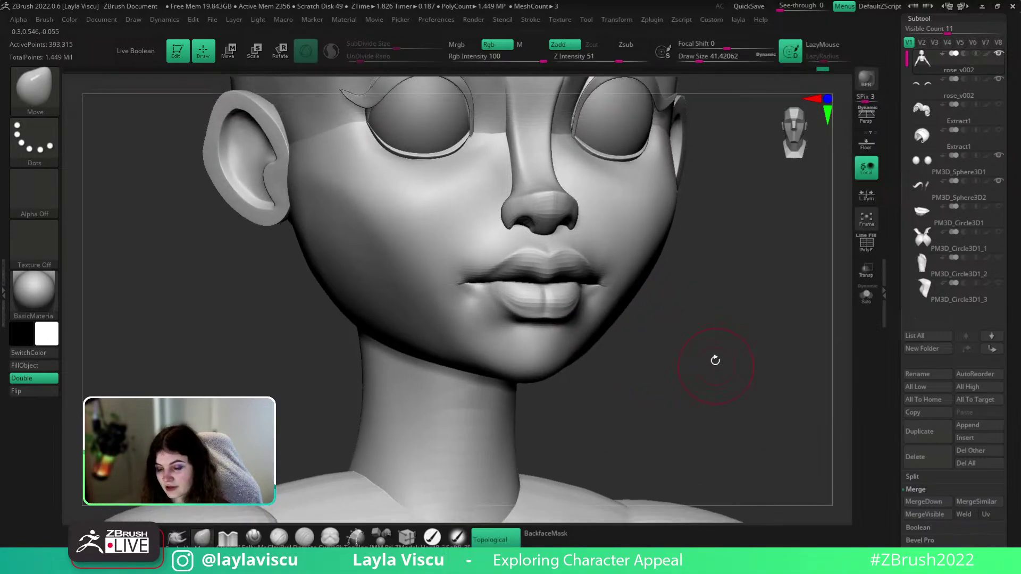
{"action": "key", "text": "1"}
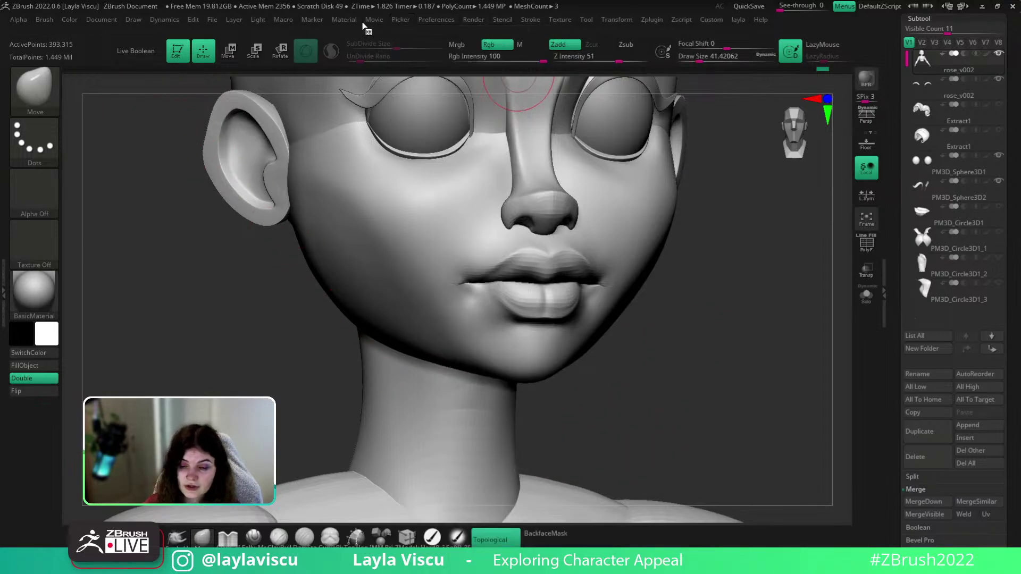
{"action": "left_click", "coordinate": [313, 20]}
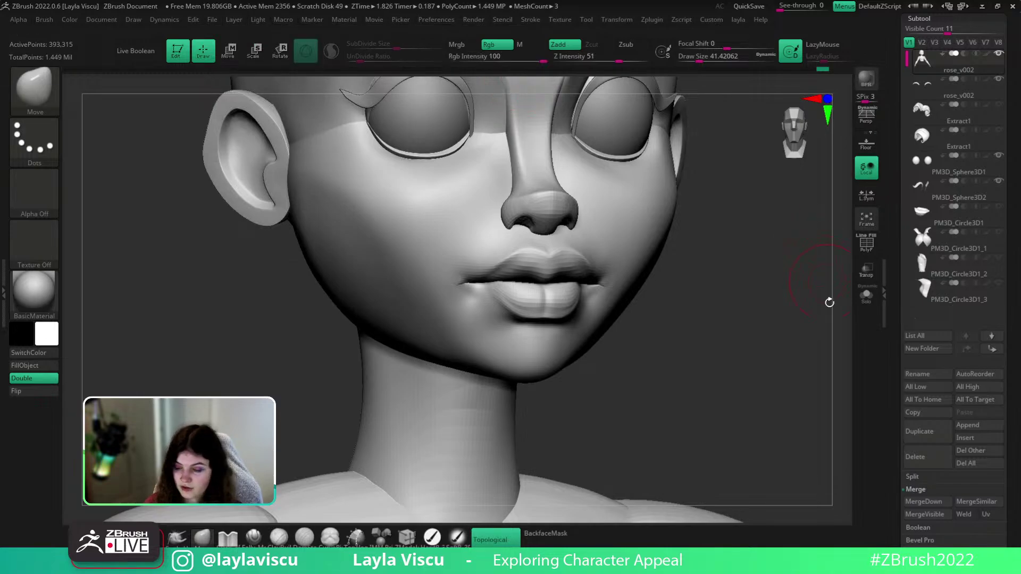
Set the Move brush's draw size to about 33 for working on the lips
{"action": "left_click_drag", "start_coordinate": [828, 296], "coordinate": [792, 340]}
{"action": "right_click_drag", "start_coordinate": [792, 340], "coordinate": [787, 298], "text": "ctrl"}
{"action": "right_click_drag", "start_coordinate": [784, 385], "coordinate": [774, 353], "text": "ctrl"}
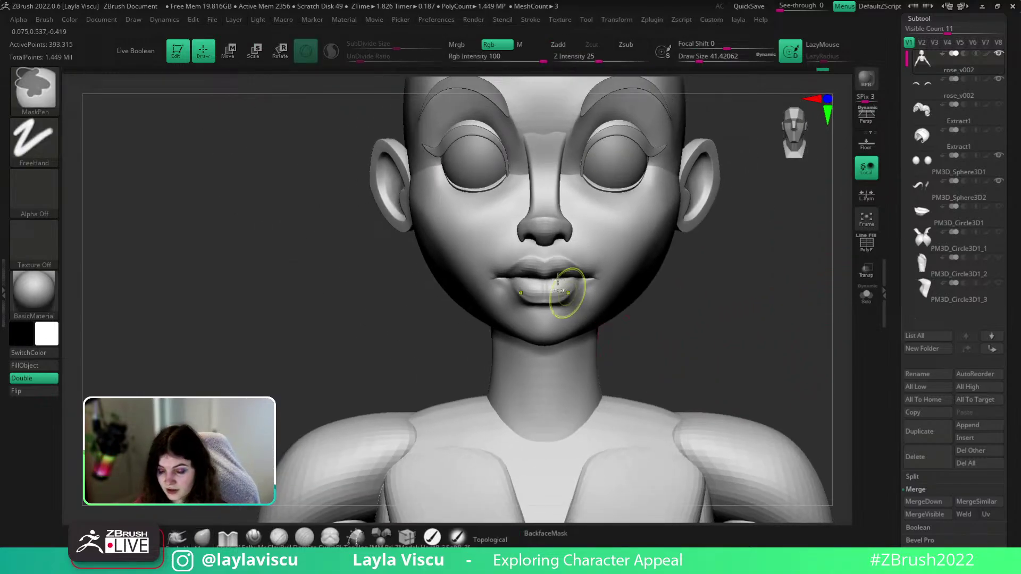
{"action": "right_click_drag", "start_coordinate": [567, 292], "coordinate": [580, 367], "text": "ctrl"}
{"action": "key", "text": "s"}
{"action": "left_click_drag", "start_coordinate": [562, 273], "coordinate": [539, 282]}
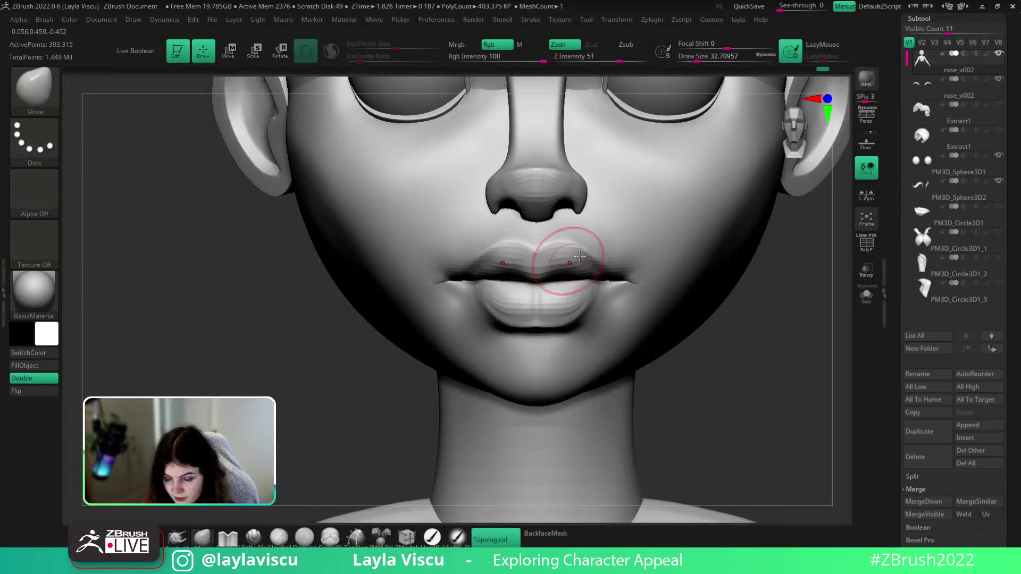
{"action": "right_click_drag", "start_coordinate": [565, 251], "coordinate": [584, 186], "text": "ctrl"}
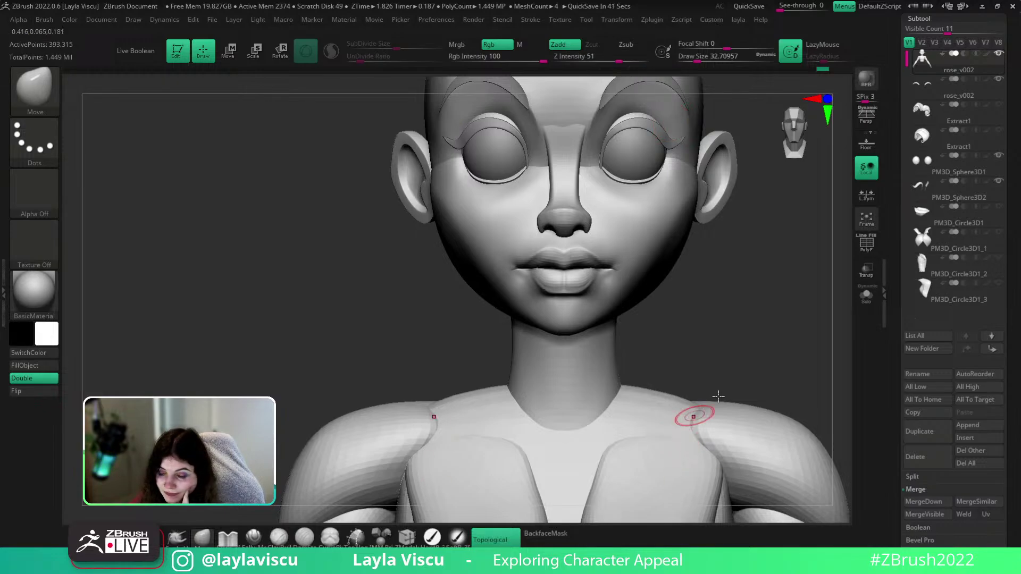
{"action": "left_click_drag", "start_coordinate": [726, 354], "coordinate": [743, 353]}
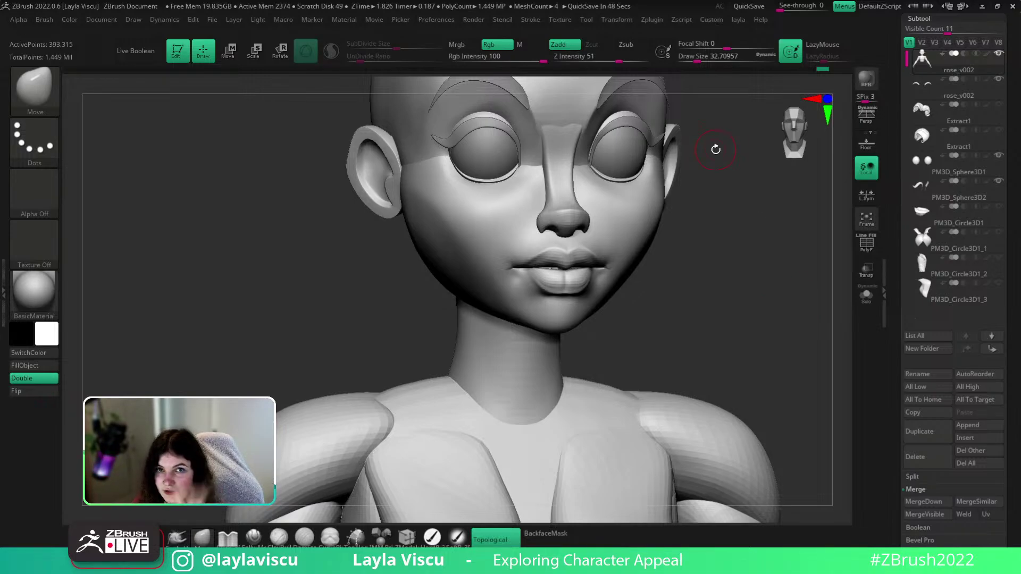
{"action": "mouse_move", "coordinate": [751, 252]}
{"action": "left_mouse_down"}
{"action": "mouse_move", "coordinate": [738, 252]}
{"action": "mouse_move", "coordinate": [749, 252]}
{"action": "left_mouse_up"}
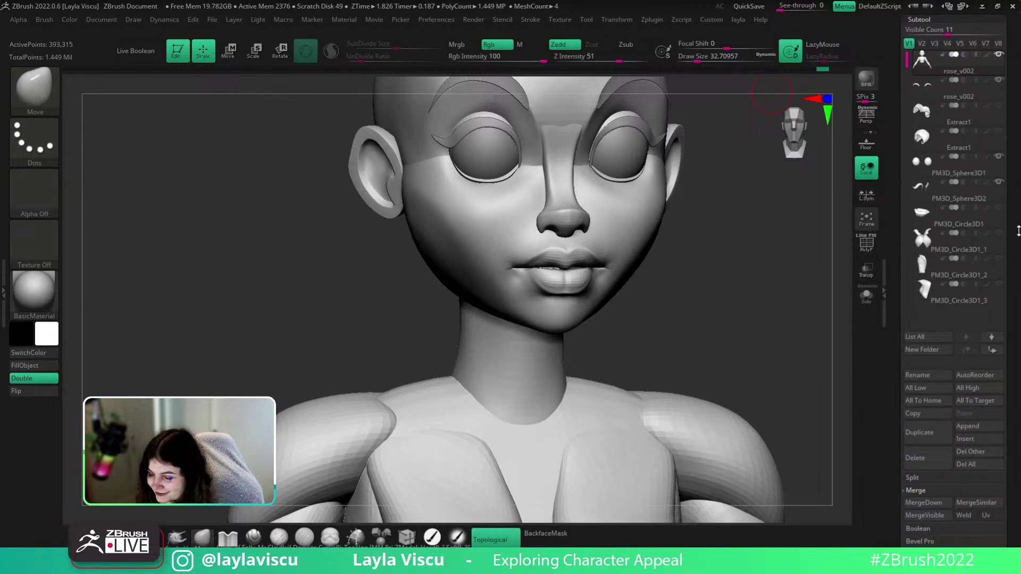
{"action": "mouse_move", "coordinate": [1018, 231]}
{"action": "left_mouse_down"}
{"action": "mouse_move", "coordinate": [1018, 259]}
{"action": "mouse_move", "coordinate": [1017, 249]}
{"action": "left_mouse_up"}
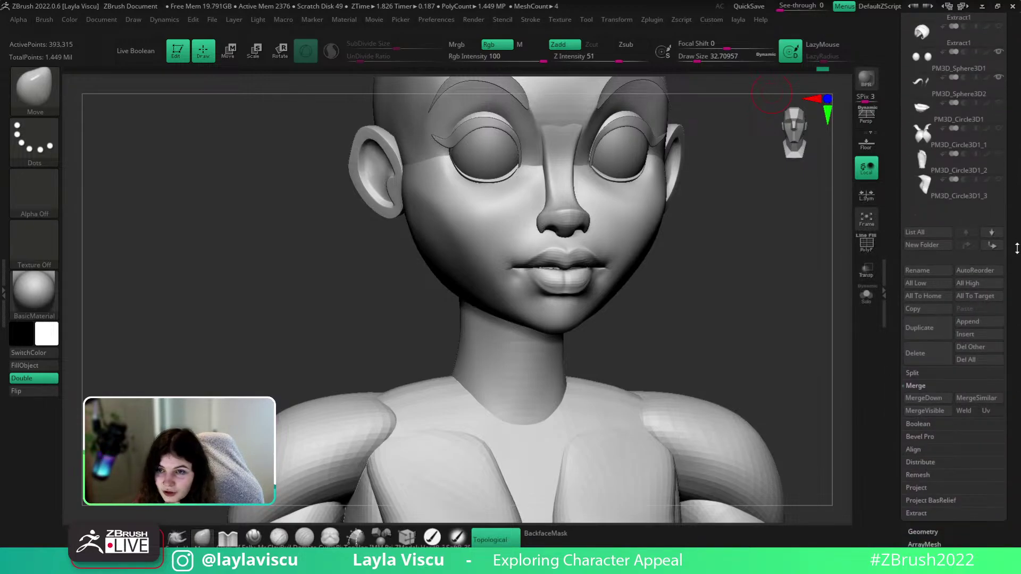
{"action": "left_click_drag", "start_coordinate": [752, 325], "coordinate": [797, 314]}
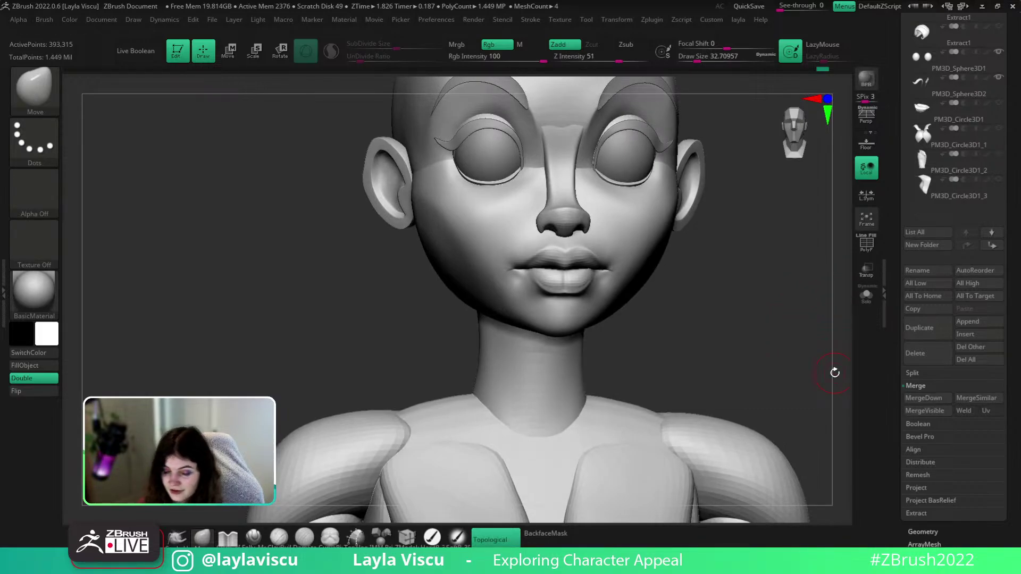
{"action": "left_click_drag", "start_coordinate": [835, 372], "coordinate": [638, 346]}
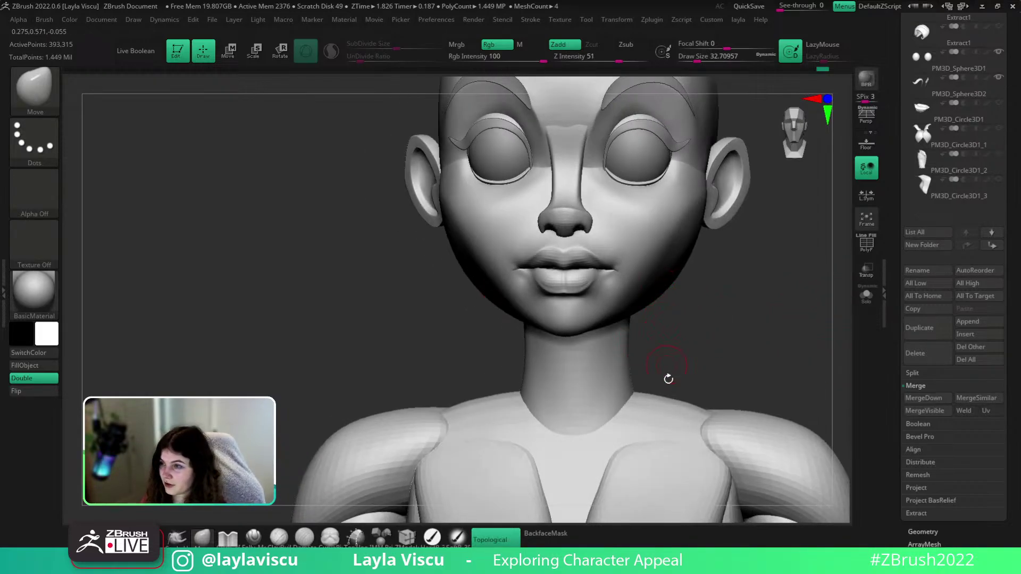
{"action": "left_click_drag", "start_coordinate": [710, 285], "coordinate": [702, 311], "text": "ctrl"}
{"action": "right_click_drag", "start_coordinate": [702, 311], "coordinate": [711, 385], "text": "ctrl"}
Turn on the polygroup wireframe and set the Move brush's draw size to about 15.6 for the mouth corner
{"action": "key", "text": "shift+f"}
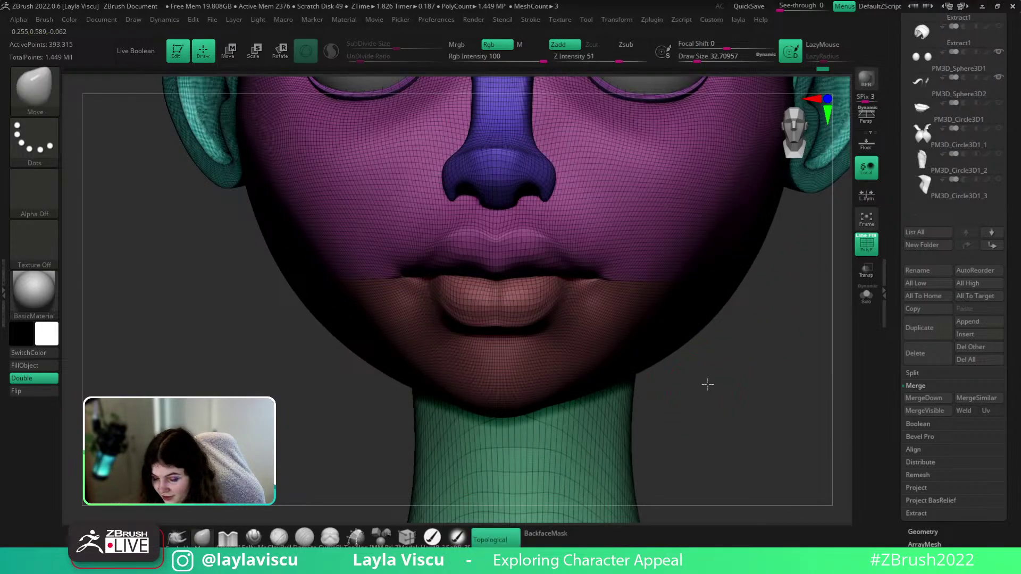
{"action": "left_click_drag", "start_coordinate": [707, 384], "coordinate": [702, 298]}
{"action": "mouse_move", "coordinate": [615, 266]}
{"action": "right_mouse_down", "text": "ctrl"}
{"action": "mouse_move", "coordinate": [640, 355]}
{"action": "mouse_move", "coordinate": [622, 291]}
{"action": "right_mouse_up", "text": "ctrl"}
{"action": "key", "text": "s"}
{"action": "left_click_drag", "start_coordinate": [621, 291], "coordinate": [615, 292]}
{"action": "mouse_move", "coordinate": [627, 319]}
{"action": "right_mouse_down", "text": "ctrl"}
{"action": "mouse_move", "coordinate": [675, 444]}
{"action": "mouse_move", "coordinate": [679, 500]}
{"action": "right_mouse_up", "text": "ctrl"}
{"action": "left_click_drag", "start_coordinate": [641, 340], "coordinate": [639, 337]}
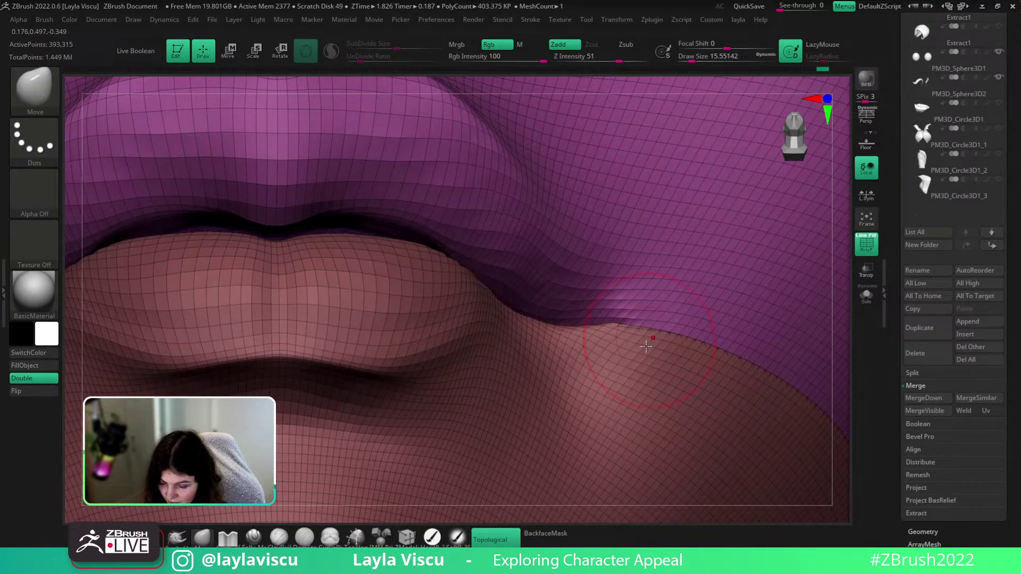
Examine the mouth and lower face with the wireframe display off and on
{"action": "right_click_drag", "start_coordinate": [646, 347], "coordinate": [643, 229], "text": "ctrl"}
{"action": "left_click_drag", "start_coordinate": [805, 409], "coordinate": [809, 499]}
{"action": "key", "text": "shift+f"}
{"action": "left_click_drag", "start_coordinate": [806, 404], "coordinate": [707, 348], "text": "alt"}
{"action": "key", "text": "shift+f"}
{"action": "right_click_drag", "start_coordinate": [658, 473], "coordinate": [649, 372], "text": "ctrl"}
{"action": "left_click_drag", "start_coordinate": [824, 335], "coordinate": [838, 347], "text": "shift"}
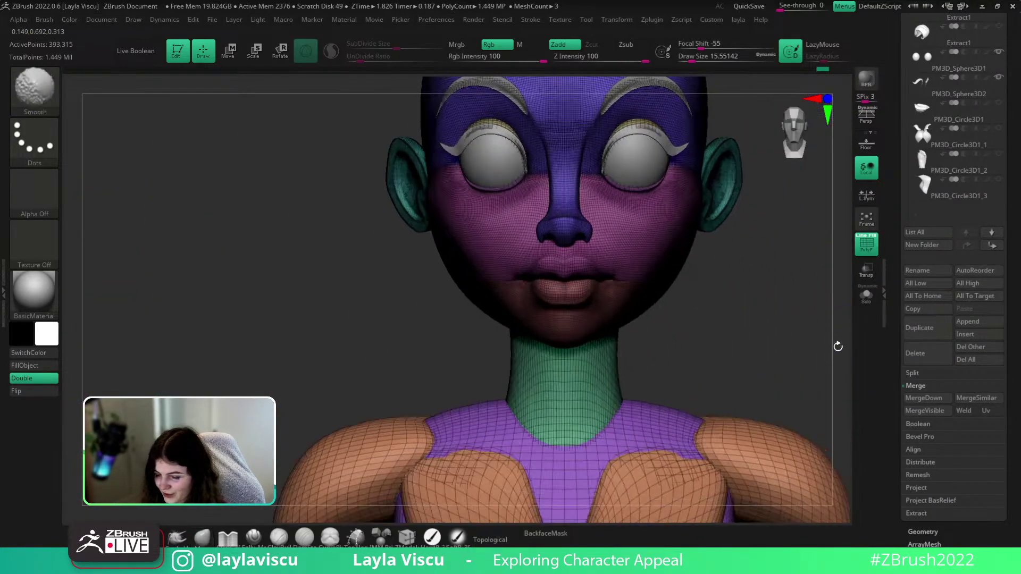
{"action": "right_click", "coordinate": [682, 339]}
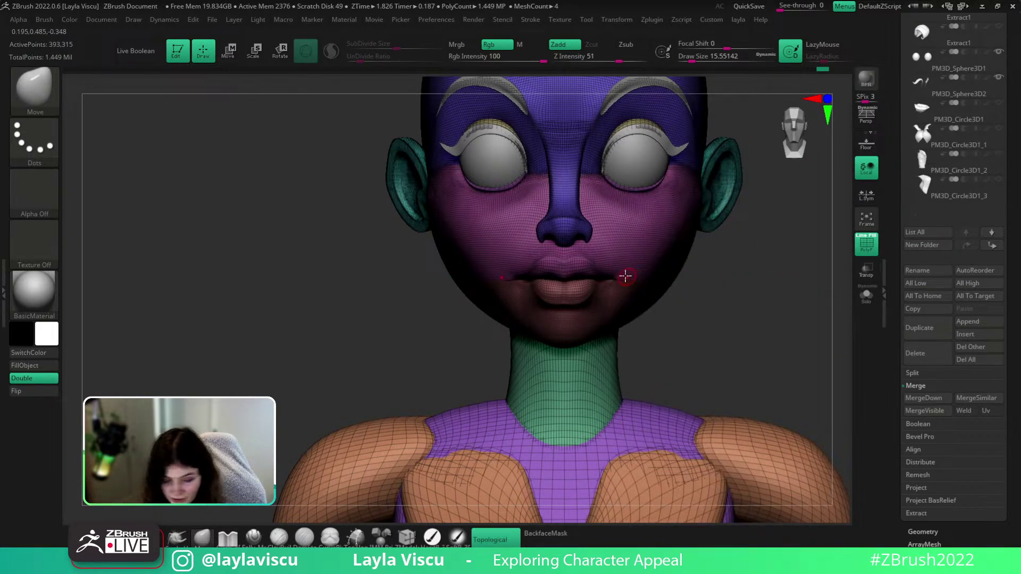
Remesh the body subtool using the gizmo's Remesh By Union operation
{"action": "key", "text": "w"}
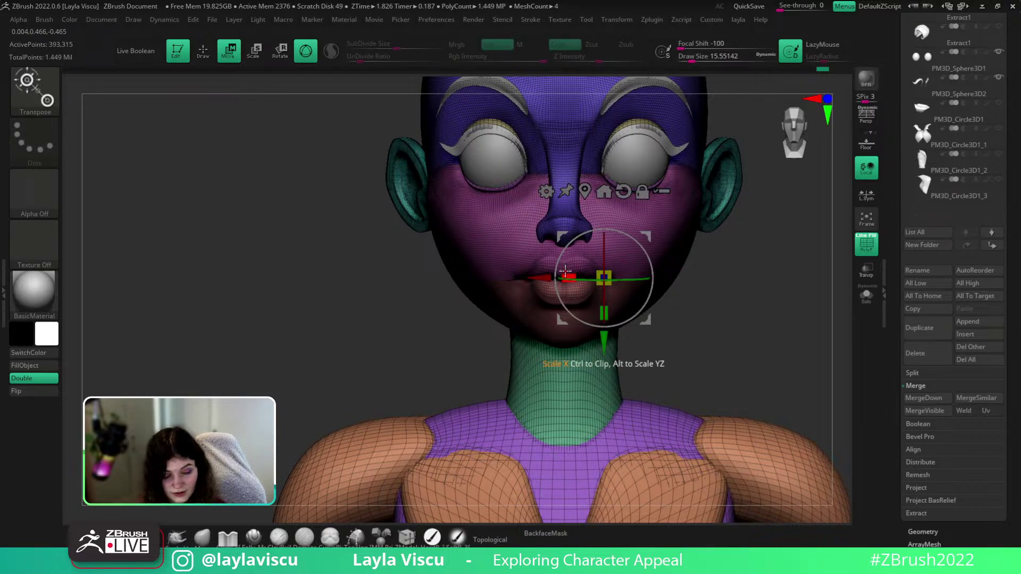
{"action": "left_click", "coordinate": [546, 191]}
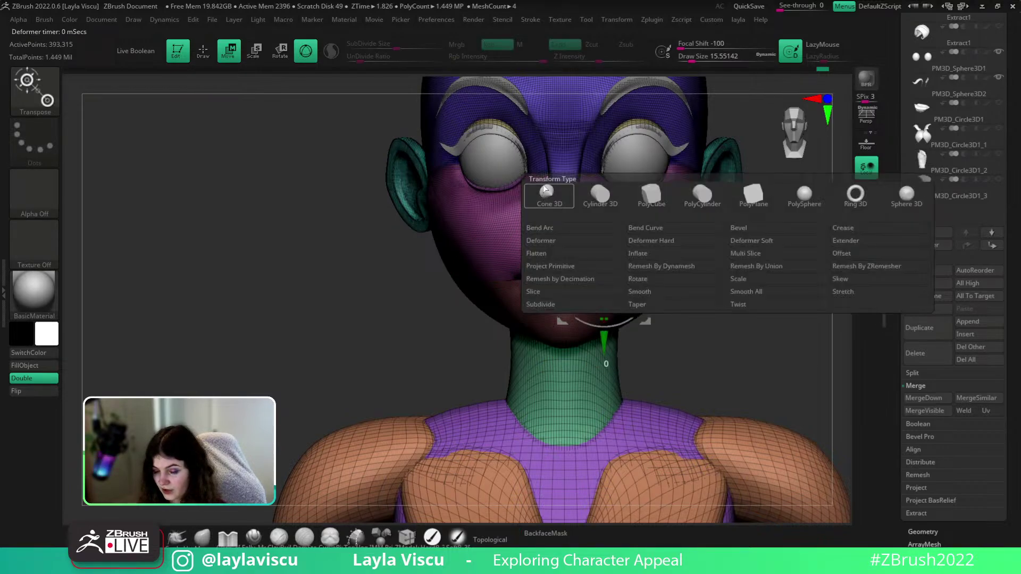
{"action": "left_click", "coordinate": [757, 267]}
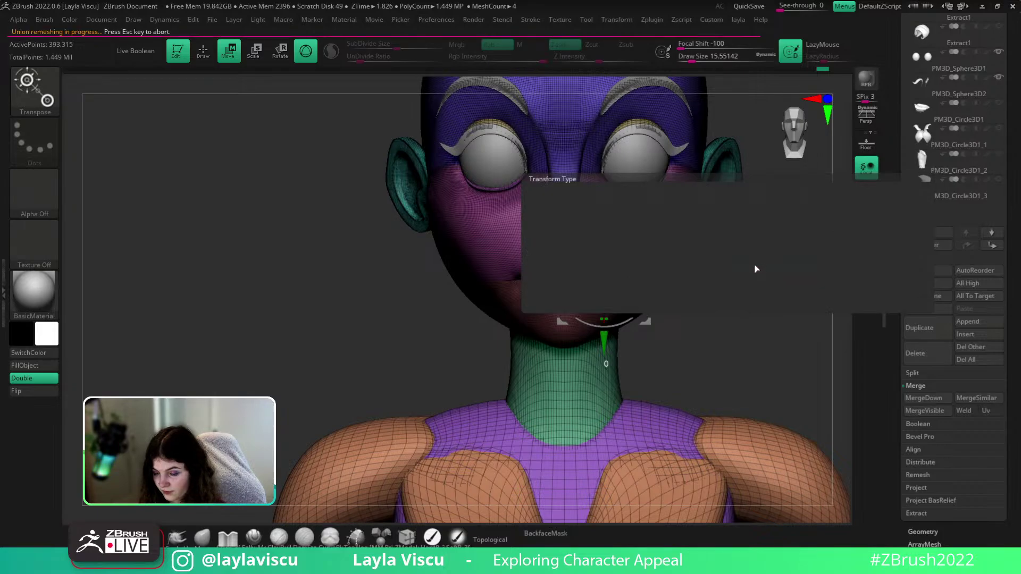
Examine the remeshed topology where the eyelid meets the face and along the line between the lips
{"action": "right_click_drag", "start_coordinate": [663, 154], "coordinate": [787, 318], "text": "ctrl"}
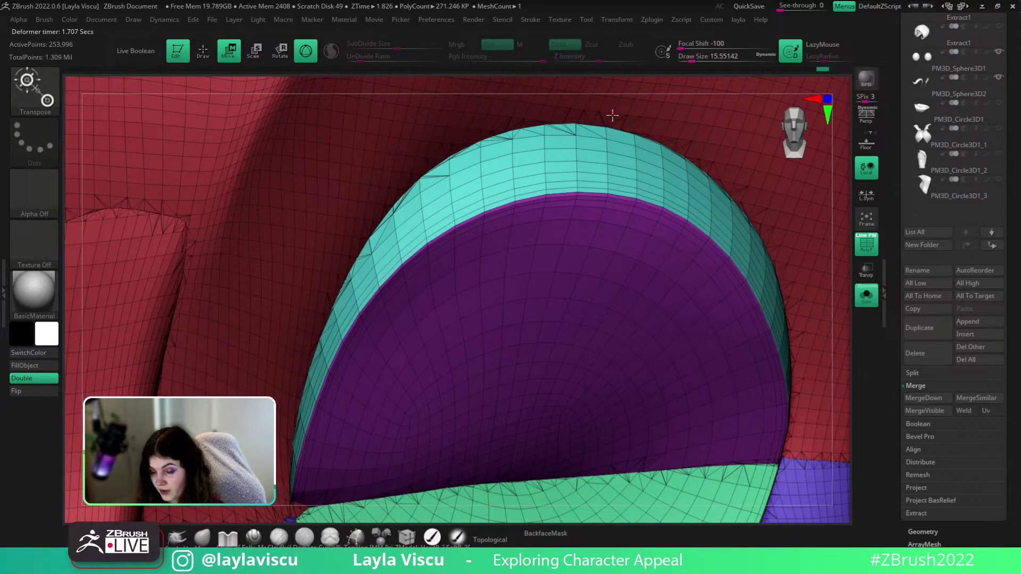
{"action": "right_click_drag", "start_coordinate": [610, 126], "coordinate": [660, 153], "text": "ctrl"}
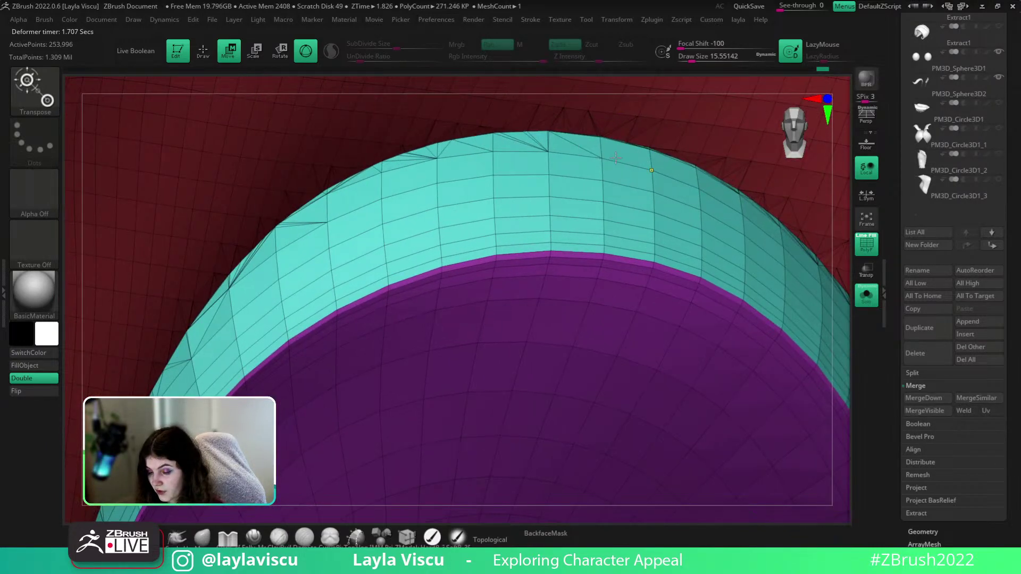
{"action": "right_click_drag", "start_coordinate": [755, 431], "coordinate": [668, 344], "text": "ctrl"}
{"action": "right_click_drag", "start_coordinate": [792, 479], "coordinate": [716, 462], "text": "ctrl"}
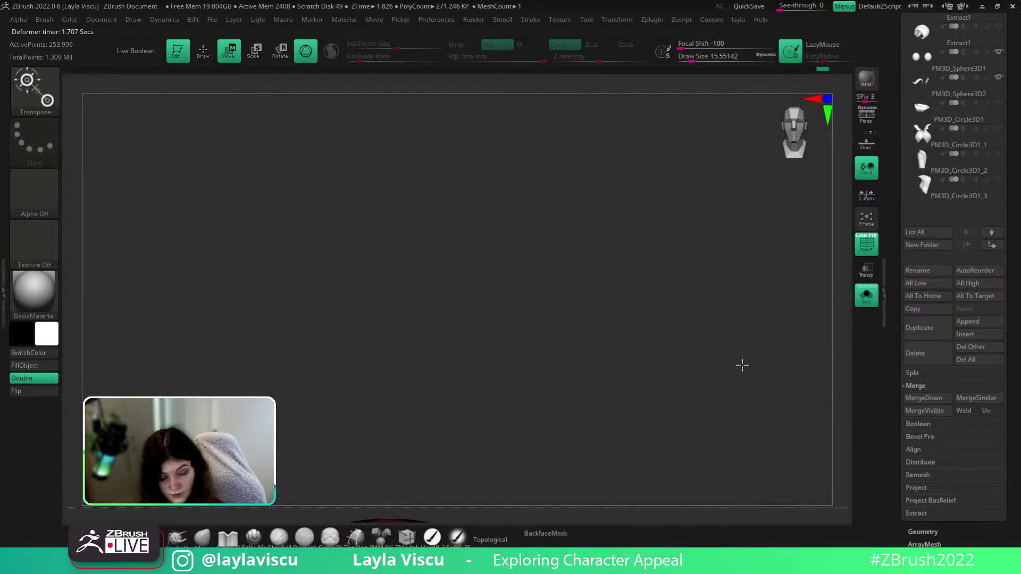
{"action": "key", "text": "f"}
{"action": "right_click_drag", "start_coordinate": [427, 181], "coordinate": [691, 330], "text": "ctrl"}
{"action": "right_click_drag", "start_coordinate": [691, 329], "coordinate": [755, 391]}
{"action": "right_click_drag", "start_coordinate": [581, 150], "coordinate": [704, 321], "text": "ctrl"}
{"action": "key", "text": "shift+f"}
{"action": "key", "text": "shift+f"}
{"action": "mouse_move", "coordinate": [840, 301]}
{"action": "left_mouse_down"}
{"action": "mouse_move", "coordinate": [839, 314]}
{"action": "mouse_move", "coordinate": [838, 303]}
{"action": "left_mouse_up"}
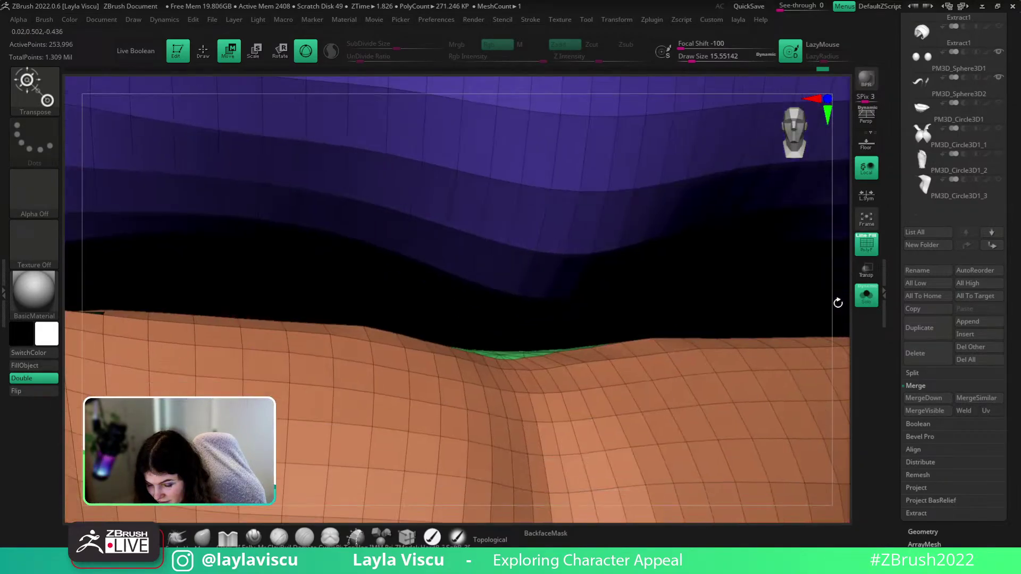
Change the material to zbro_Paint to make the gap between the lips easier to see
{"action": "right_click_drag", "start_coordinate": [478, 266], "coordinate": [255, 250], "text": "ctrl"}
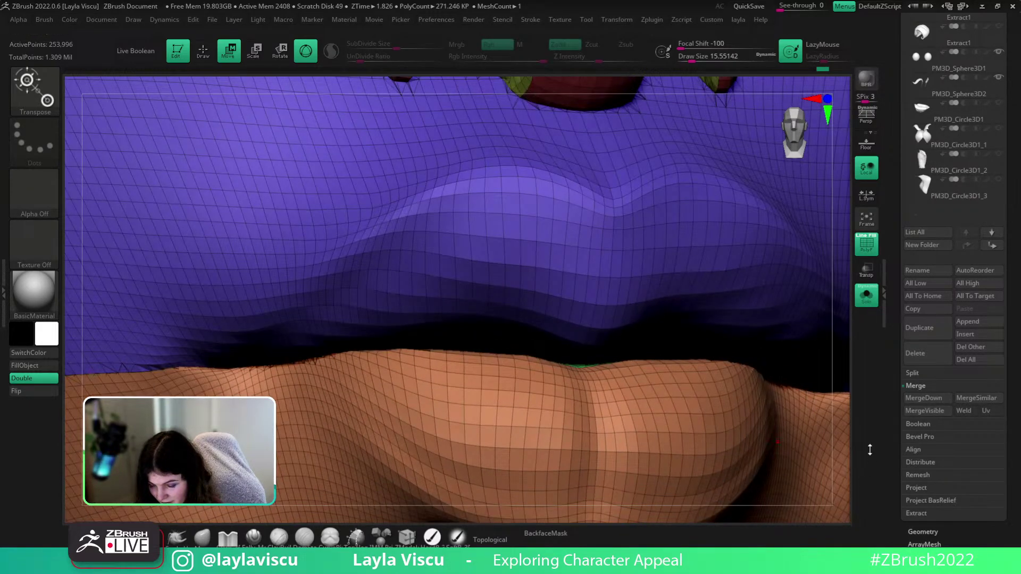
{"action": "left_click", "coordinate": [42, 292]}
{"action": "left_click", "coordinate": [406, 253]}
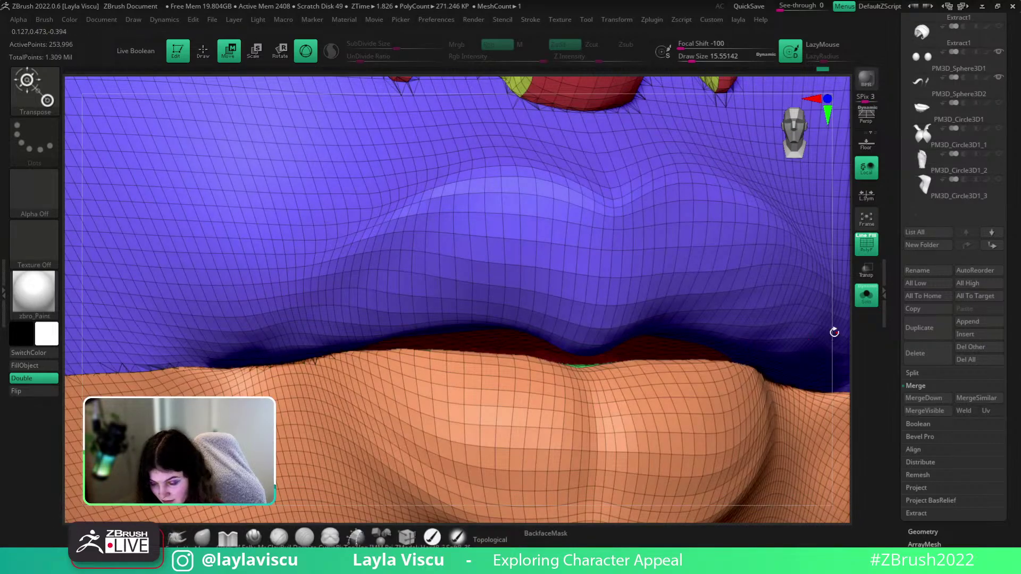
Try masking the face by polygroup above and below the lips, and clear the mask in Draw mode
{"action": "mouse_move", "coordinate": [834, 332]}
{"action": "left_mouse_down"}
{"action": "mouse_move", "coordinate": [839, 322]}
{"action": "mouse_move", "coordinate": [834, 344]}
{"action": "left_mouse_up"}
{"action": "right_click_drag", "start_coordinate": [465, 371], "coordinate": [340, 260], "text": "ctrl"}
{"action": "left_click_drag", "start_coordinate": [743, 424], "coordinate": [831, 300]}
{"action": "right_click_drag", "start_coordinate": [455, 298], "coordinate": [500, 333], "text": "ctrl"}
{"action": "left_click", "coordinate": [505, 301], "text": "ctrl"}
{"action": "left_click", "coordinate": [491, 354], "text": "ctrl"}
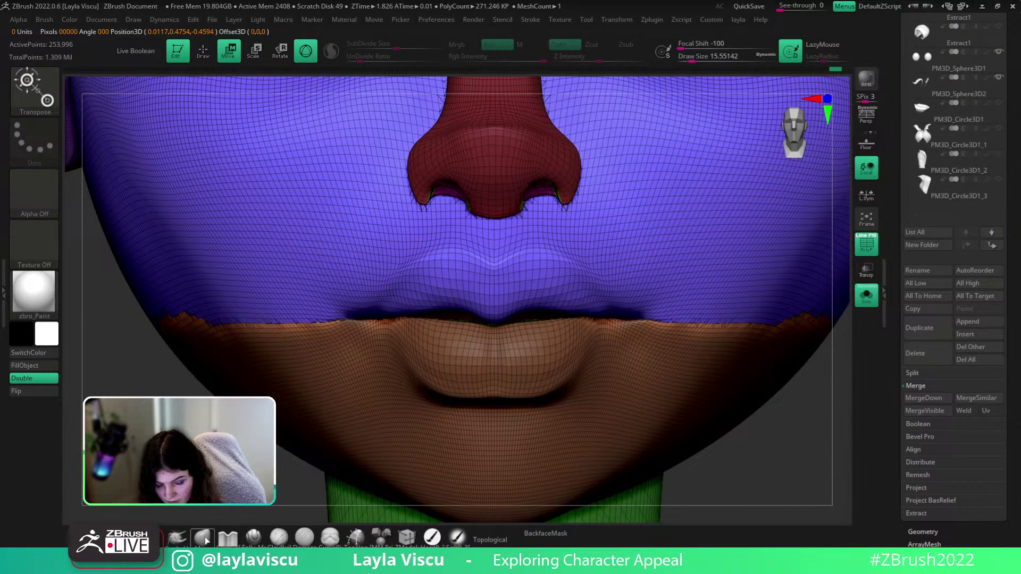
{"action": "key", "text": "q"}
{"action": "left_click_drag", "start_coordinate": [290, 491], "coordinate": [308, 508], "text": "ctrl"}
Hide the upper-face polygroup to examine the geometry behind the lips, and restore the full body's visibility
{"action": "left_click", "coordinate": [462, 303], "text": "ctrl+shift"}
{"action": "left_click", "coordinate": [462, 302], "text": "ctrl+shift"}
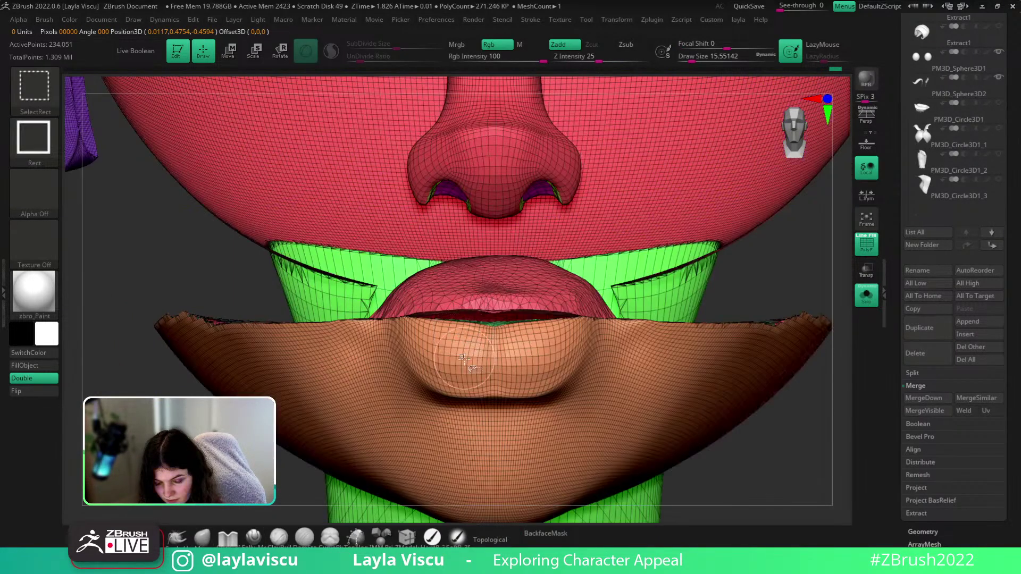
{"action": "left_click", "coordinate": [427, 346], "text": "ctrl+shift"}
{"action": "right_click_drag", "start_coordinate": [427, 346], "coordinate": [394, 313], "text": "ctrl"}
{"action": "left_click_drag", "start_coordinate": [709, 449], "coordinate": [765, 406]}
{"action": "left_click", "coordinate": [709, 394], "text": "ctrl+shift"}
Examine the torso and head from the front with the polygroup wireframe display off and on
{"action": "left_click_drag", "start_coordinate": [613, 347], "coordinate": [616, 163]}
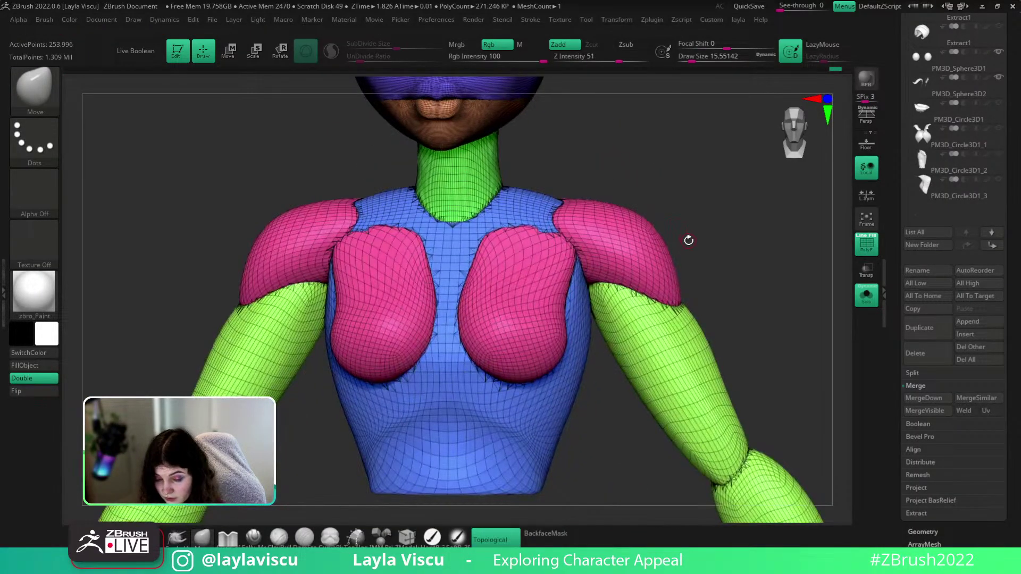
{"action": "left_click_drag", "start_coordinate": [686, 174], "coordinate": [738, 403], "text": "alt"}
{"action": "right_click_drag", "start_coordinate": [594, 289], "coordinate": [748, 386], "text": "ctrl"}
{"action": "key", "text": "shift+f"}
{"action": "left_click_drag", "start_coordinate": [748, 385], "coordinate": [772, 388]}
{"action": "key", "text": "shift+f"}
{"action": "key", "text": "shift+f"}
{"action": "key", "text": "shift+f"}
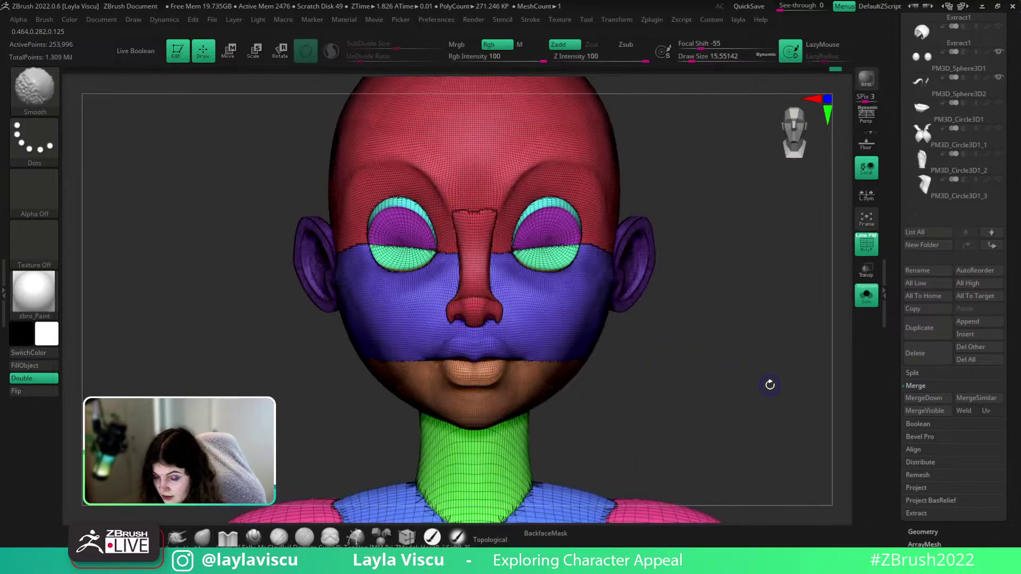
Duplicate the body subtool, arrange rose_v003 above rose_v002 in the subtool list, and save the file
{"action": "left_click", "coordinate": [919, 331]}
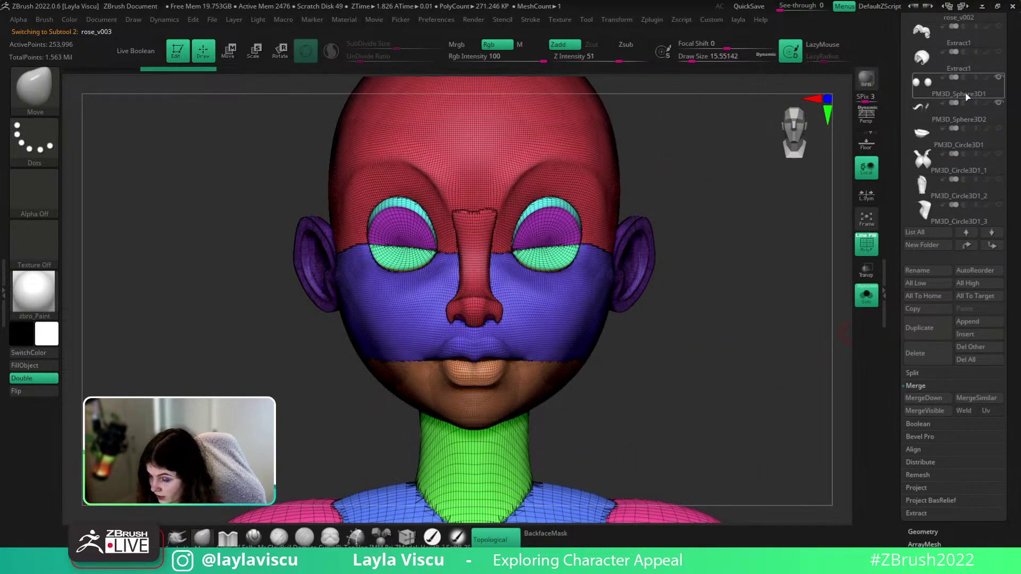
{"action": "scroll", "coordinate": [957, 159], "scroll_direction": "up", "scroll_amount": 5}
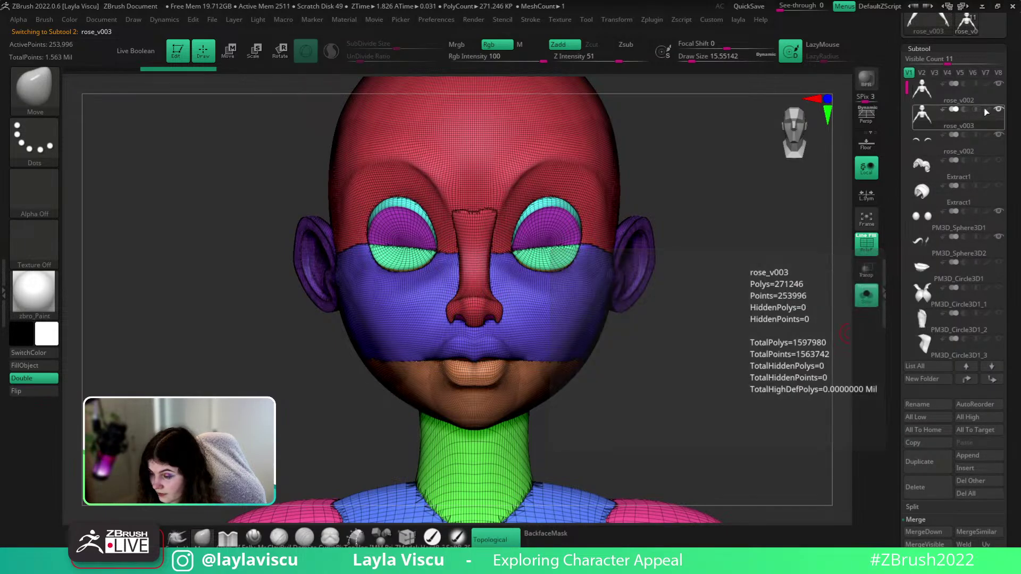
{"action": "left_click_drag", "start_coordinate": [983, 92], "coordinate": [993, 131]}
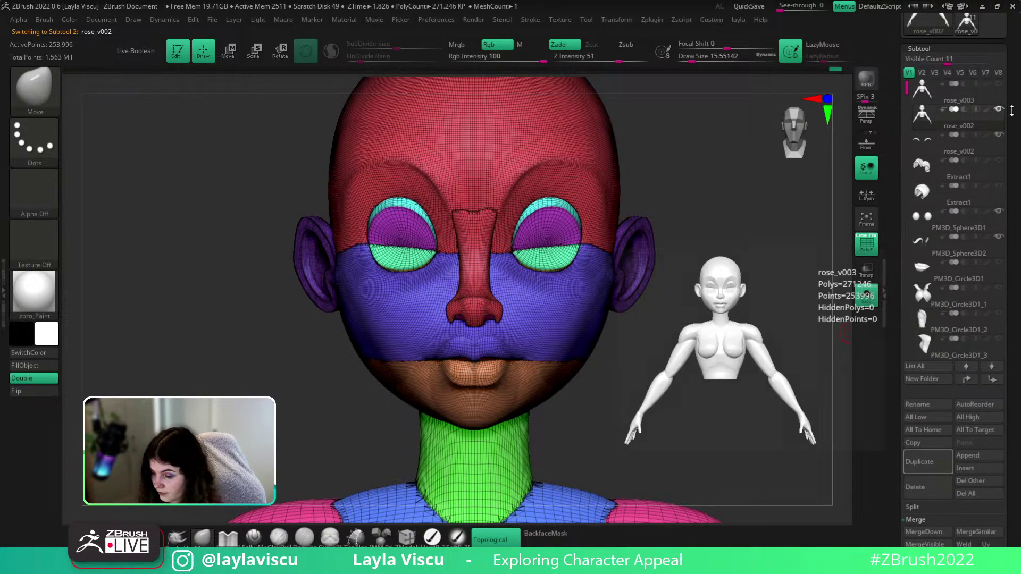
{"action": "scroll", "coordinate": [989, 80], "scroll_direction": "up", "scroll_amount": 3}
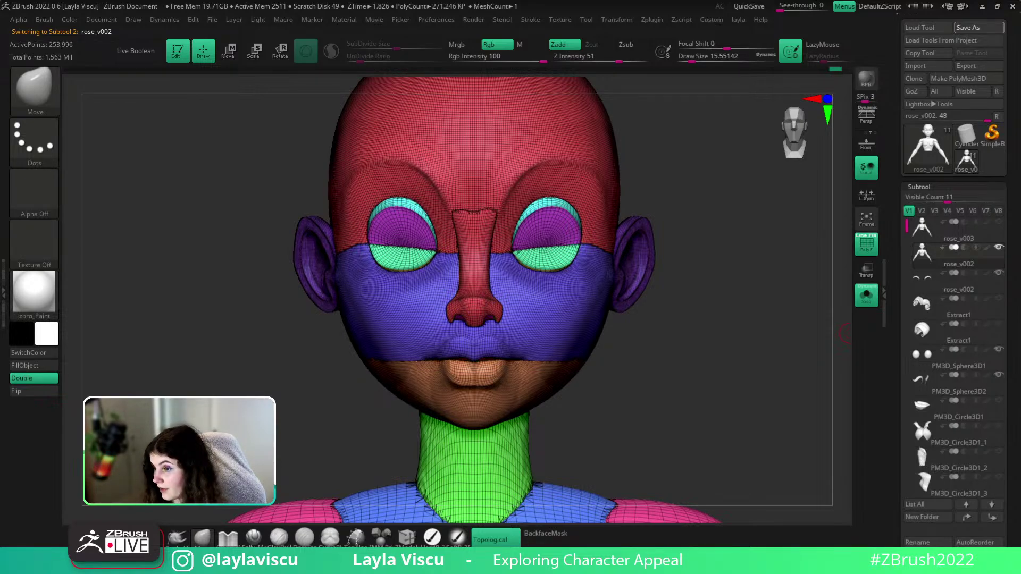
{"action": "key", "text": "ctrl+s"}
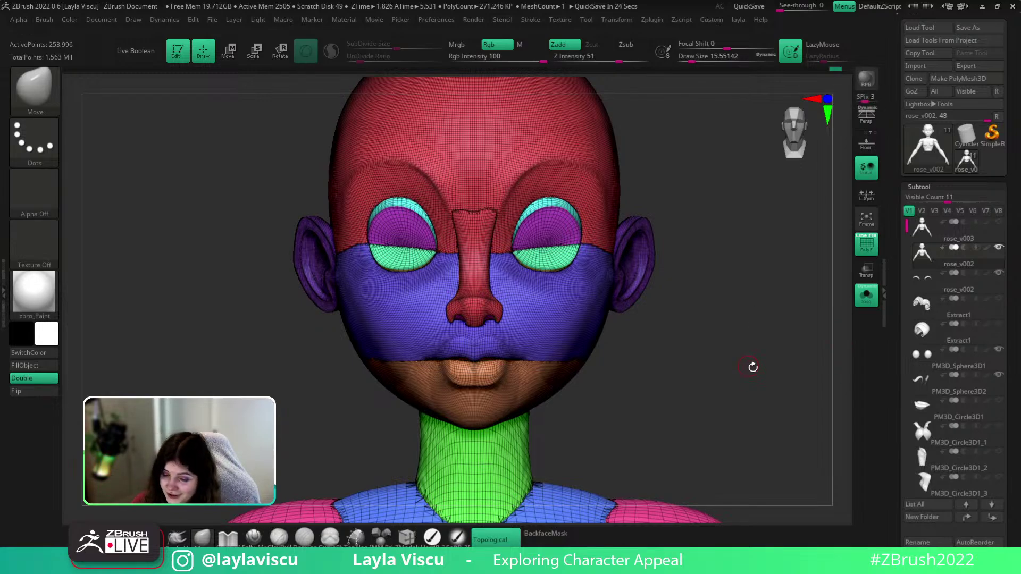
Examine the remeshed head, torso, shoulders and arms from several angles and distances
{"action": "left_click_drag", "start_coordinate": [752, 365], "coordinate": [802, 344]}
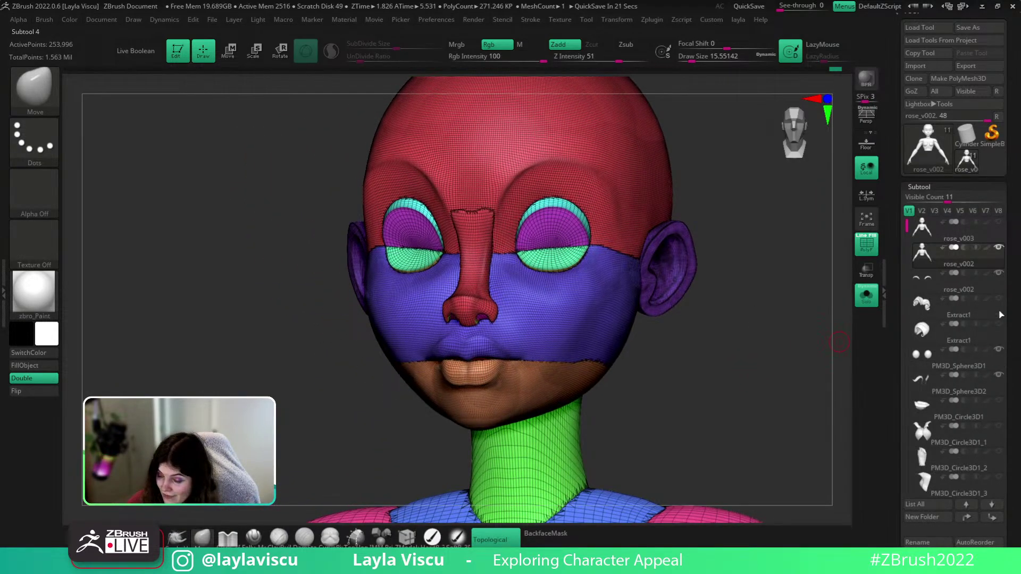
{"action": "scroll", "coordinate": [944, 456], "scroll_direction": "down", "scroll_amount": 5}
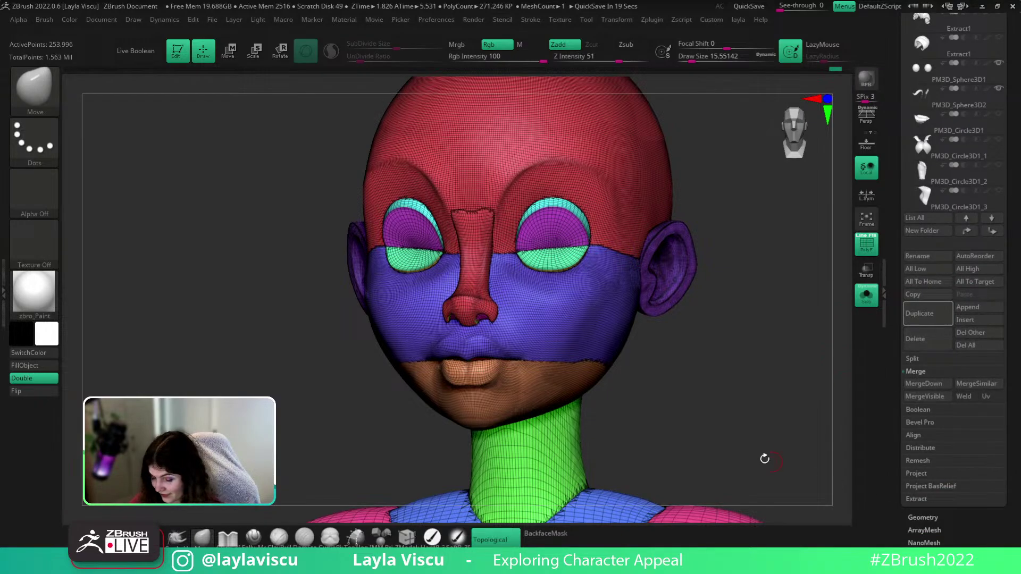
{"action": "left_click_drag", "start_coordinate": [765, 458], "coordinate": [710, 429], "text": "shift"}
{"action": "right_click_drag", "start_coordinate": [613, 287], "coordinate": [608, 337], "text": "ctrl"}
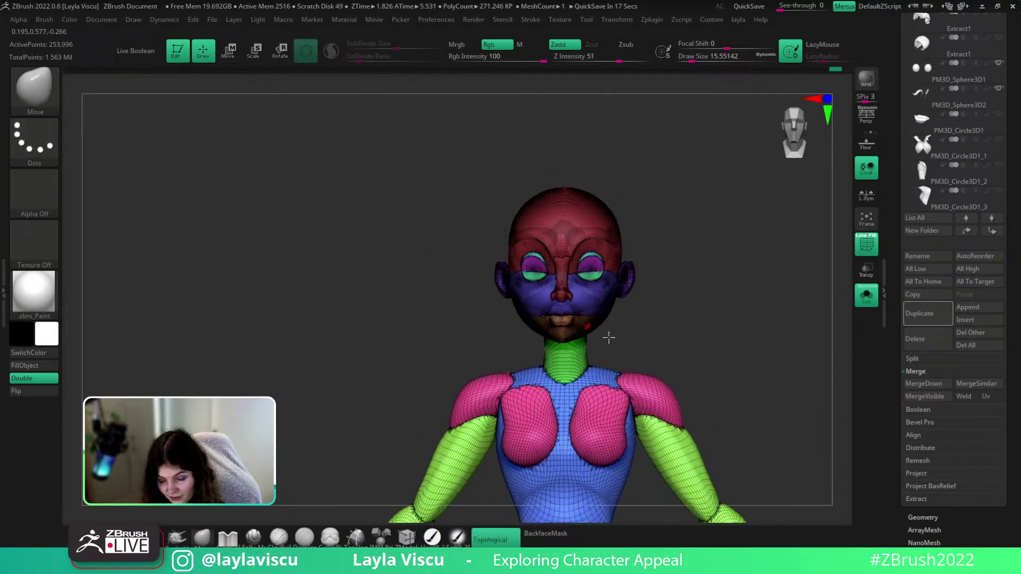
{"action": "left_click_drag", "start_coordinate": [732, 378], "coordinate": [693, 189], "text": "alt"}
{"action": "left_click_drag", "start_coordinate": [758, 291], "coordinate": [627, 170]}
{"action": "right_click_drag", "start_coordinate": [626, 170], "coordinate": [733, 364], "text": "ctrl"}
{"action": "left_click_drag", "start_coordinate": [761, 372], "coordinate": [654, 75], "text": "alt"}
{"action": "left_click_drag", "start_coordinate": [730, 261], "coordinate": [664, 298]}
{"action": "right_click_drag", "start_coordinate": [664, 298], "coordinate": [585, 280], "text": "ctrl"}
{"action": "right_click_drag", "start_coordinate": [684, 283], "coordinate": [587, 263], "text": "ctrl"}
{"action": "left_click_drag", "start_coordinate": [633, 269], "coordinate": [658, 241], "text": "shift"}
{"action": "right_click_drag", "start_coordinate": [659, 242], "coordinate": [599, 231], "text": "ctrl"}
{"action": "left_click_drag", "start_coordinate": [631, 198], "coordinate": [706, 315], "text": "alt"}
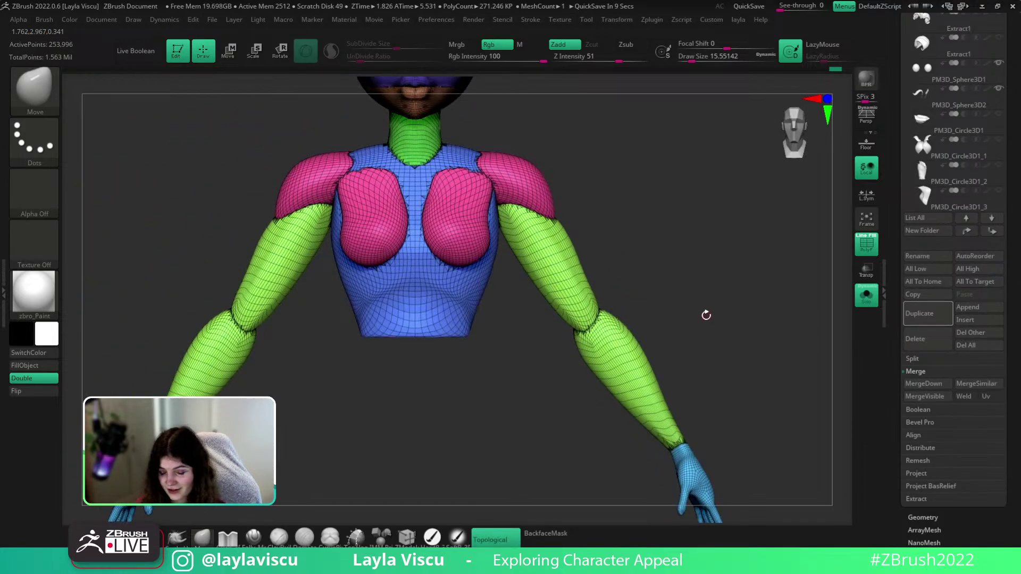
{"action": "mouse_move", "coordinate": [611, 187]}
{"action": "left_mouse_down"}
{"action": "mouse_move", "coordinate": [608, 234]}
{"action": "mouse_move", "coordinate": [664, 266]}
{"action": "mouse_move", "coordinate": [604, 237]}
{"action": "mouse_move", "coordinate": [572, 257]}
{"action": "mouse_move", "coordinate": [622, 303]}
{"action": "mouse_move", "coordinate": [698, 304]}
{"action": "mouse_move", "coordinate": [739, 248]}
{"action": "mouse_move", "coordinate": [723, 265]}
{"action": "left_mouse_up"}
{"action": "right_click_drag", "start_coordinate": [629, 342], "coordinate": [677, 397], "text": "ctrl"}
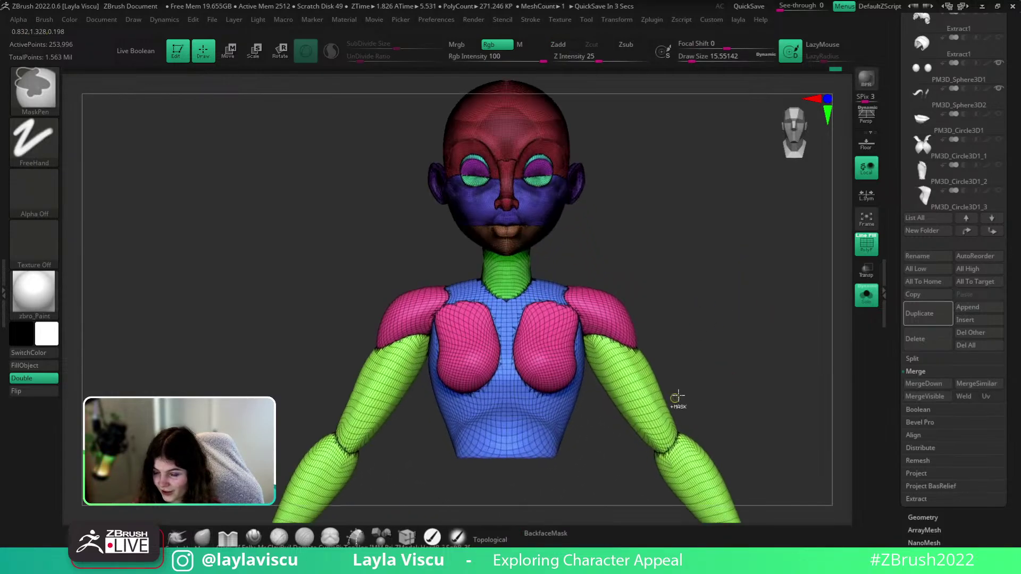
{"action": "right_click_drag", "start_coordinate": [738, 335], "coordinate": [645, 287], "text": "ctrl"}
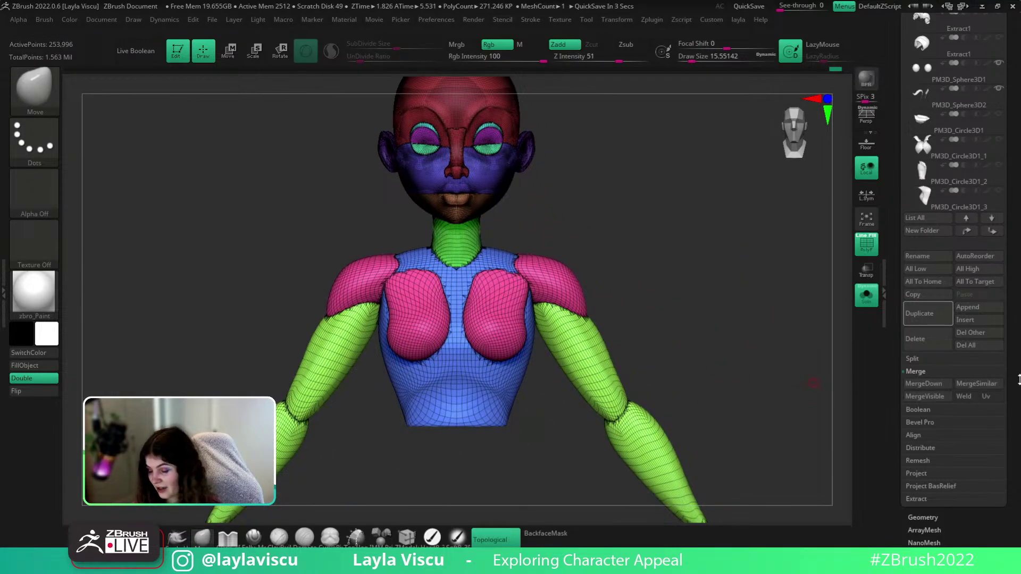
Configure ZRemesher for the body with KeepGroups enabled and a Target Polygons Count of 18.66049
{"action": "left_click_drag", "start_coordinate": [930, 473], "coordinate": [939, 239]}
{"action": "left_click", "coordinate": [929, 242]}
{"action": "left_click_drag", "start_coordinate": [925, 32], "coordinate": [925, 209]}
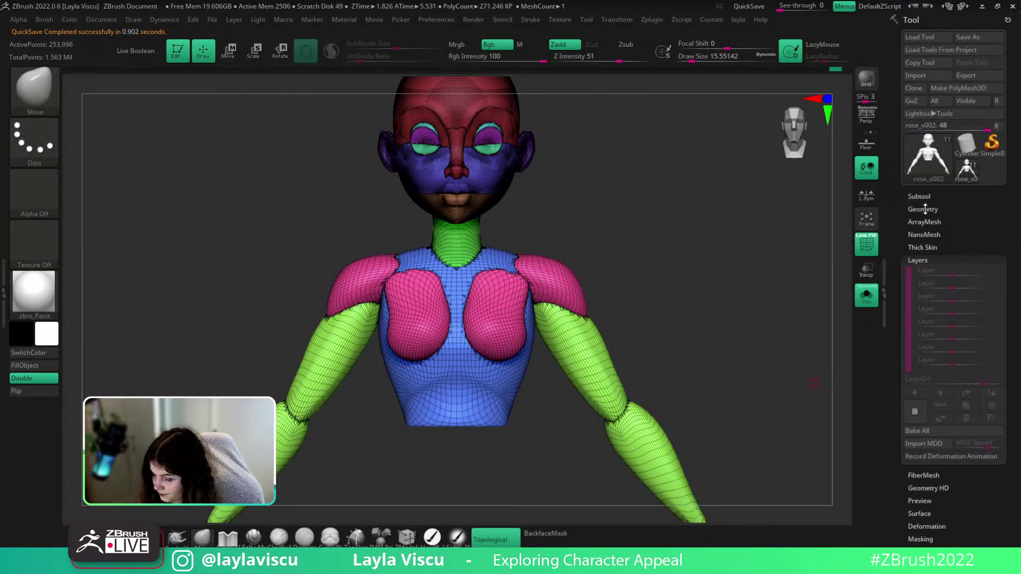
{"action": "left_click", "coordinate": [925, 208]}
{"action": "left_click_drag", "start_coordinate": [1015, 483], "coordinate": [1016, 343]}
{"action": "left_click", "coordinate": [930, 368]}
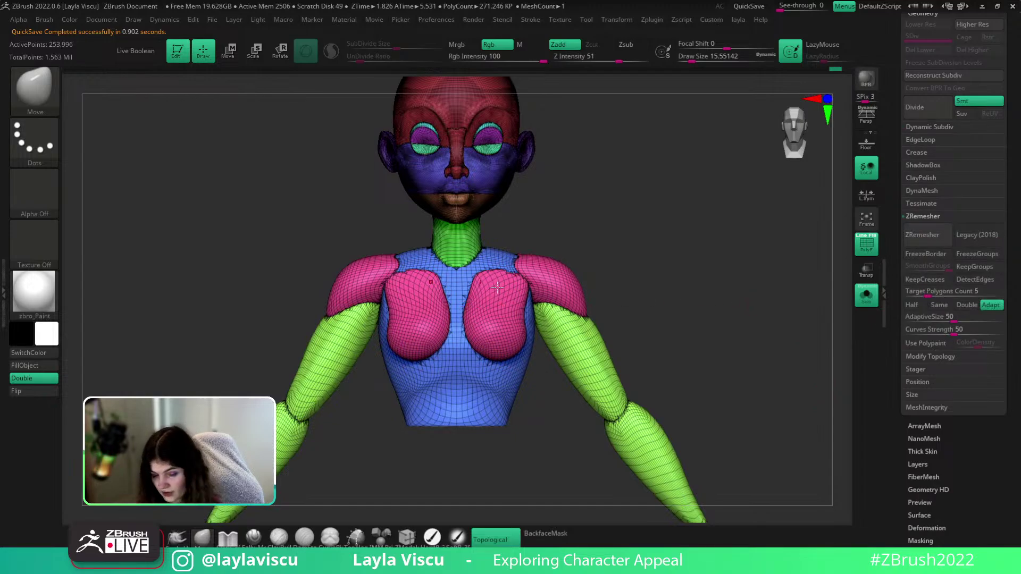
{"action": "left_click", "coordinate": [966, 271]}
{"action": "left_click_drag", "start_coordinate": [948, 268], "coordinate": [948, 292]}
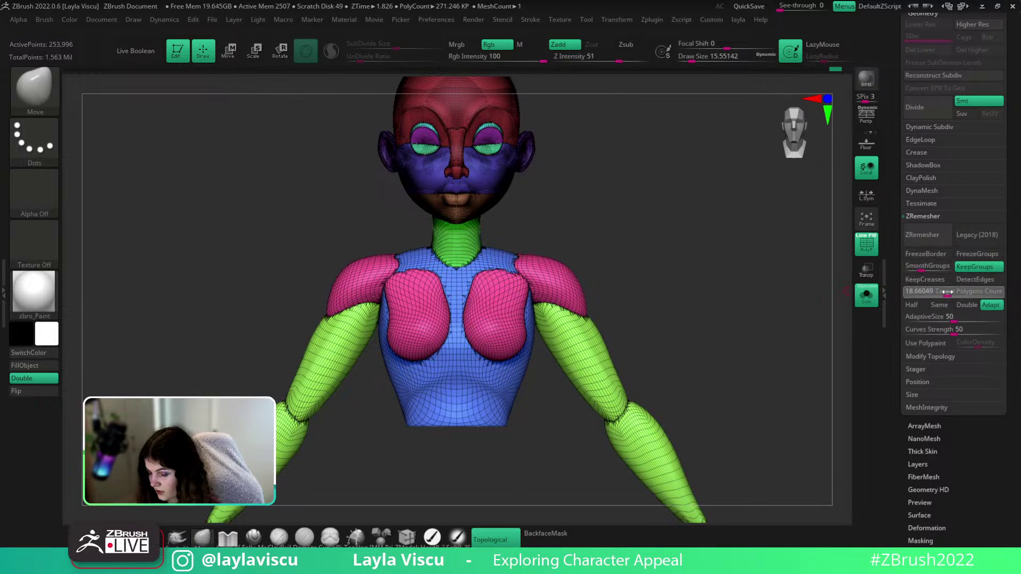
Try ZRemeshing the body with its polygroups kept, and abort the calculation
{"action": "right_click_drag", "start_coordinate": [473, 229], "coordinate": [617, 319], "text": "ctrl"}
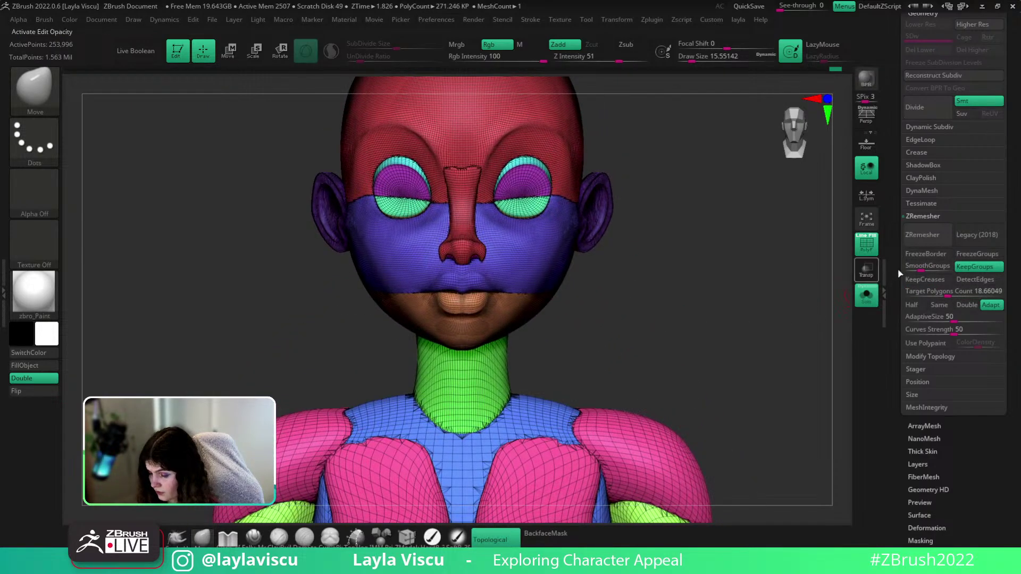
{"action": "left_click", "coordinate": [922, 234]}
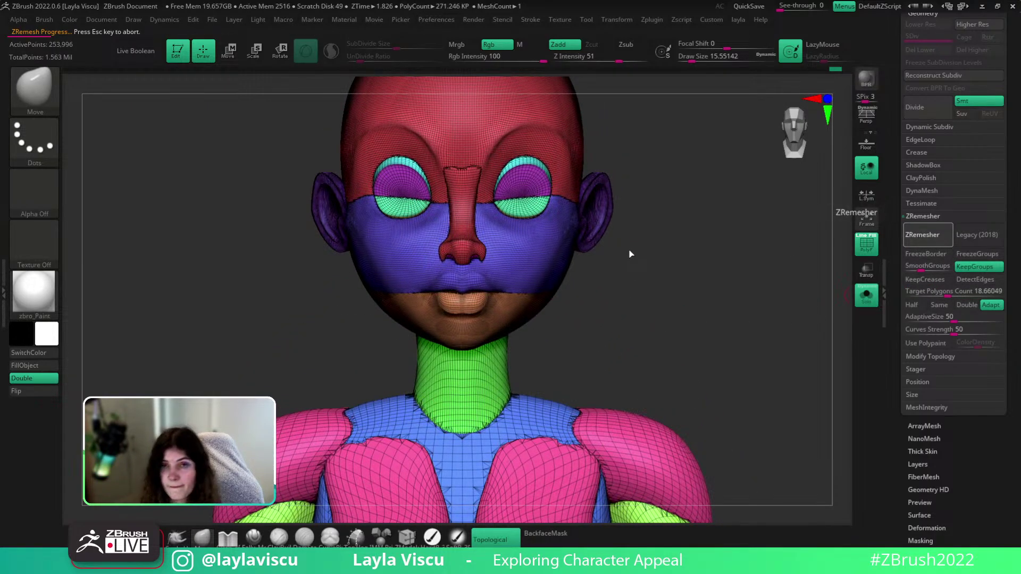
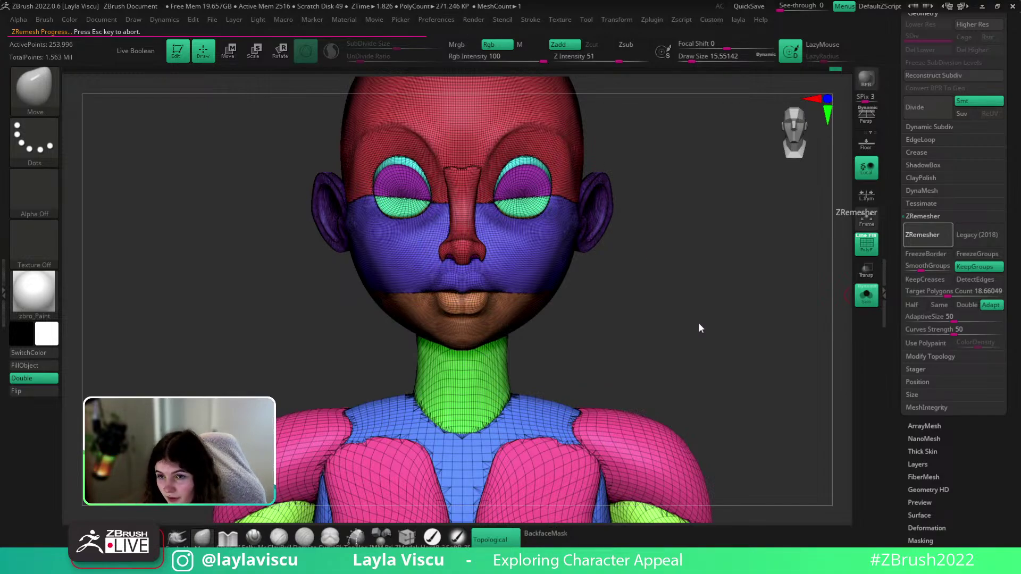
{"action": "key", "text": "Escape"}
Check the body's mesh integrity and weld its points with a WeldDist of 1
{"action": "left_click_drag", "start_coordinate": [684, 315], "coordinate": [670, 314]}
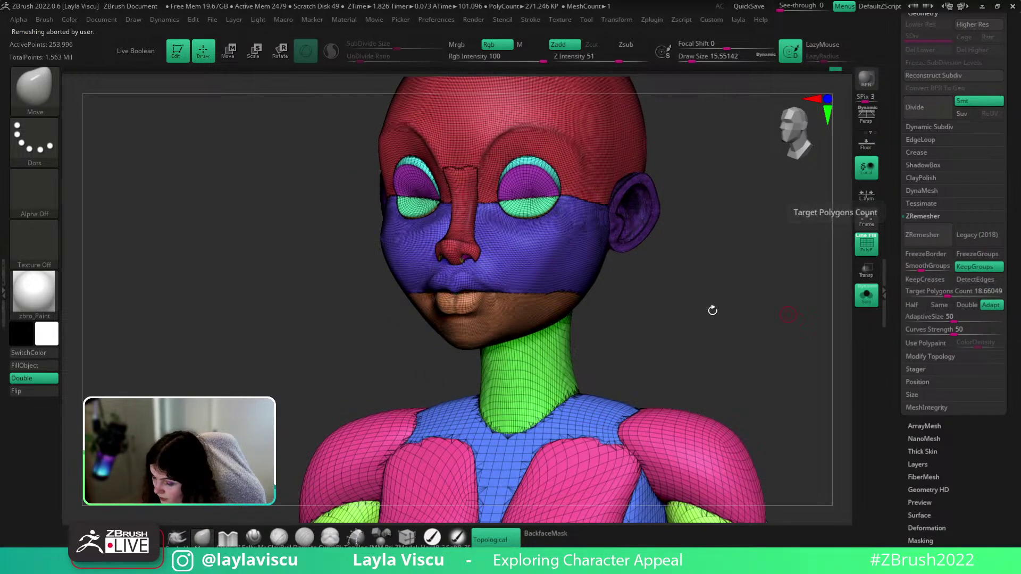
{"action": "left_click", "coordinate": [978, 292]}
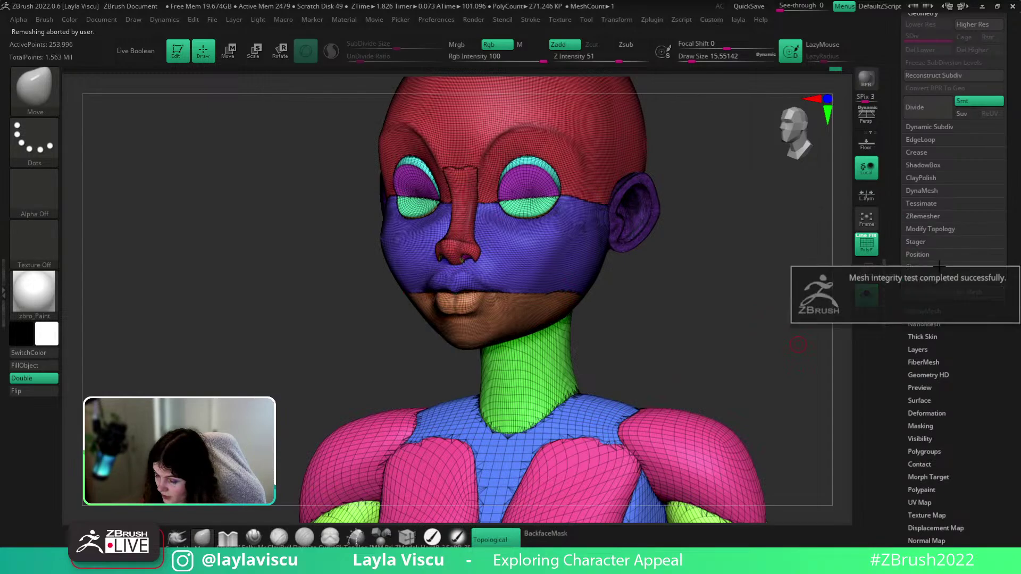
{"action": "left_click", "coordinate": [938, 230]}
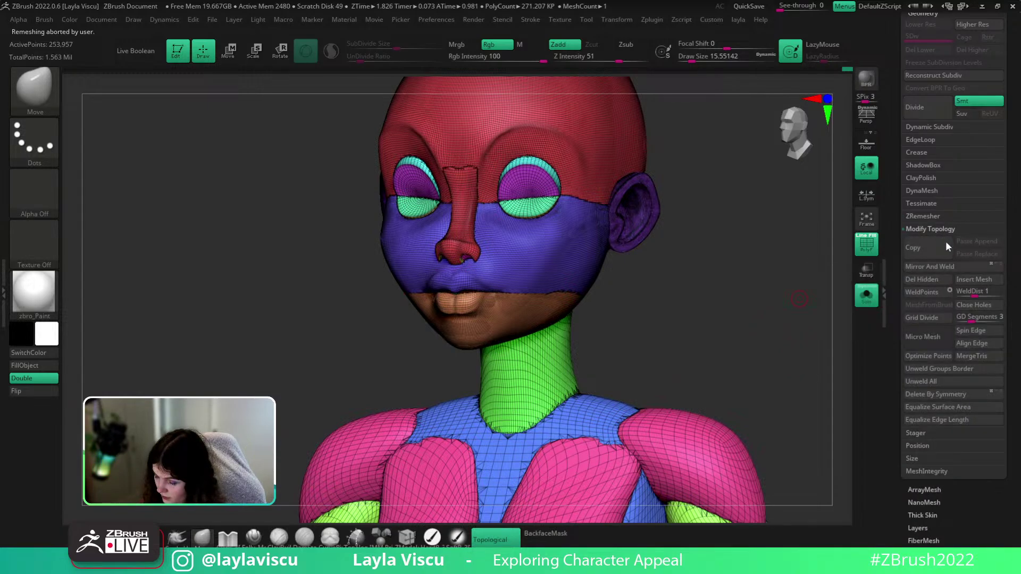
{"action": "left_click", "coordinate": [930, 299]}
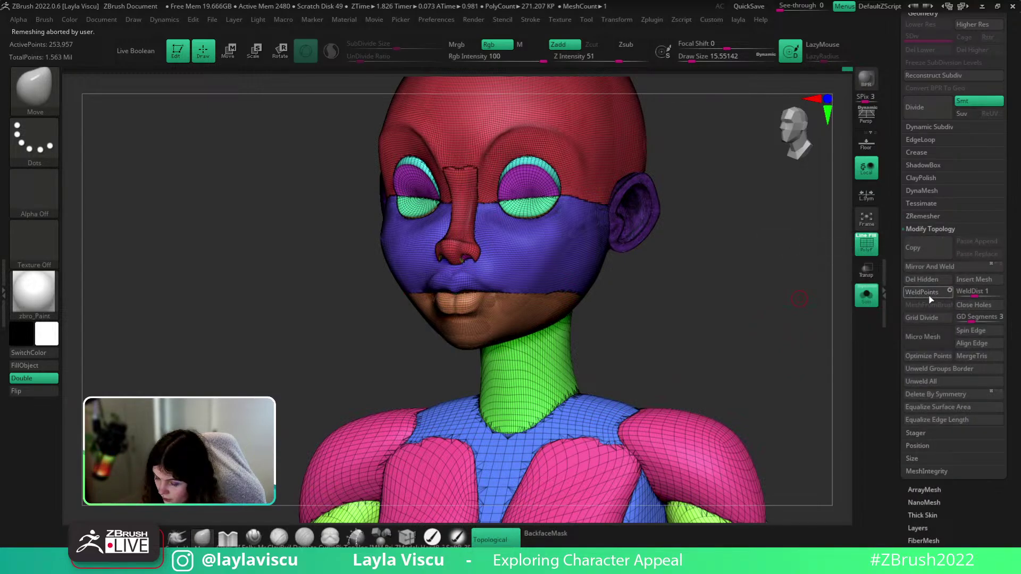
Set ZRemesher's Target Polygons Count to 23.38228 and SmoothGroups to 0.64102, try remeshing the body, and abort the calculation
{"action": "left_click", "coordinate": [923, 216]}
{"action": "left_click_drag", "start_coordinate": [937, 295], "coordinate": [946, 292]}
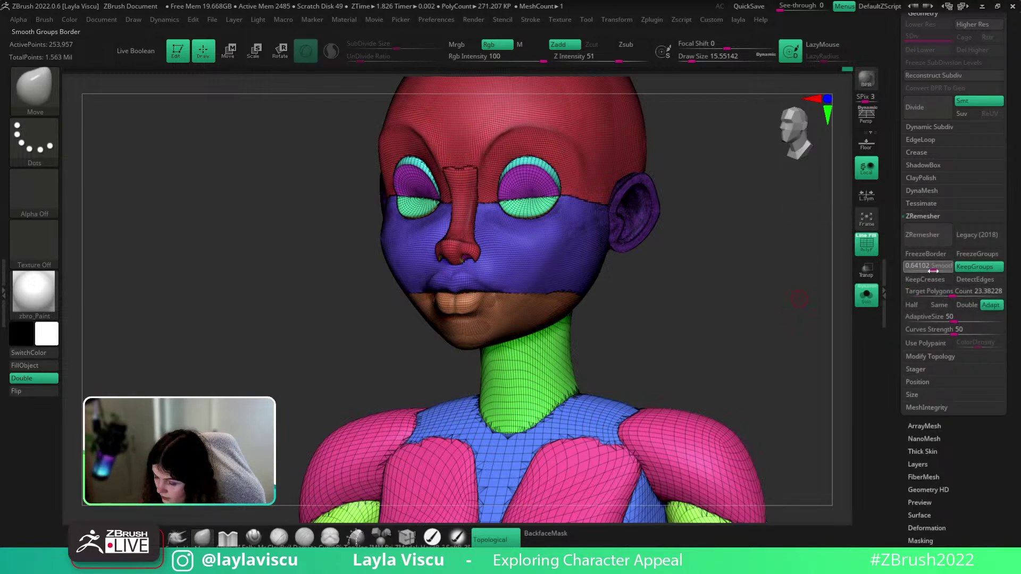
{"action": "left_click", "coordinate": [933, 271]}
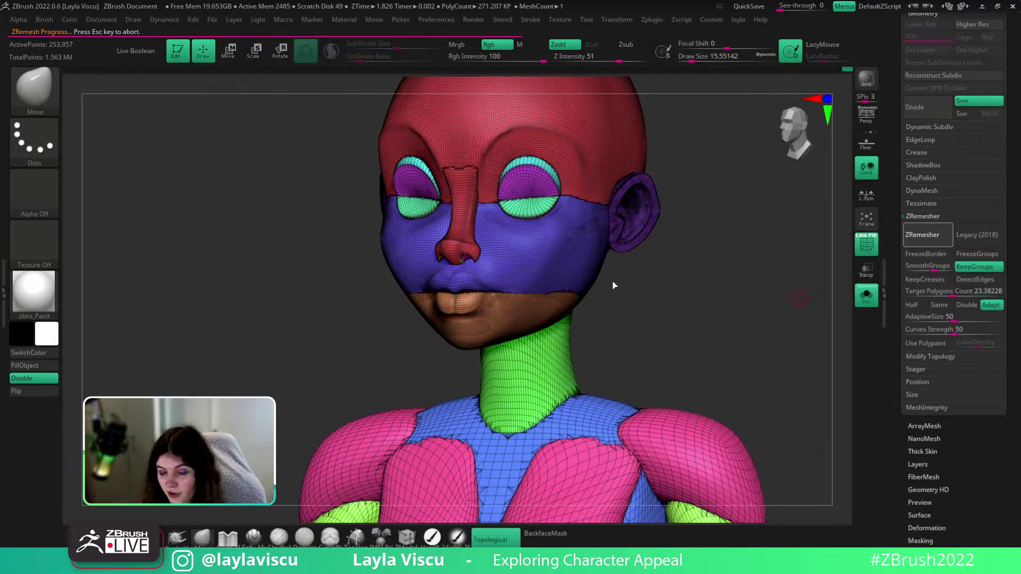
{"action": "key", "text": "Escape"}
Hide the face, jaw, forehead, eye and ear polygroups to expose the stray geometry around the mouth
{"action": "left_click_drag", "start_coordinate": [635, 310], "coordinate": [644, 314], "text": "shift"}
{"action": "right_click_drag", "start_coordinate": [484, 294], "coordinate": [522, 317], "text": "ctrl"}
{"action": "left_click", "coordinate": [511, 256], "text": "ctrl+shift"}
{"action": "left_click", "coordinate": [510, 256], "text": "ctrl+shift"}
{"action": "left_click", "coordinate": [503, 312], "text": "ctrl+shift"}
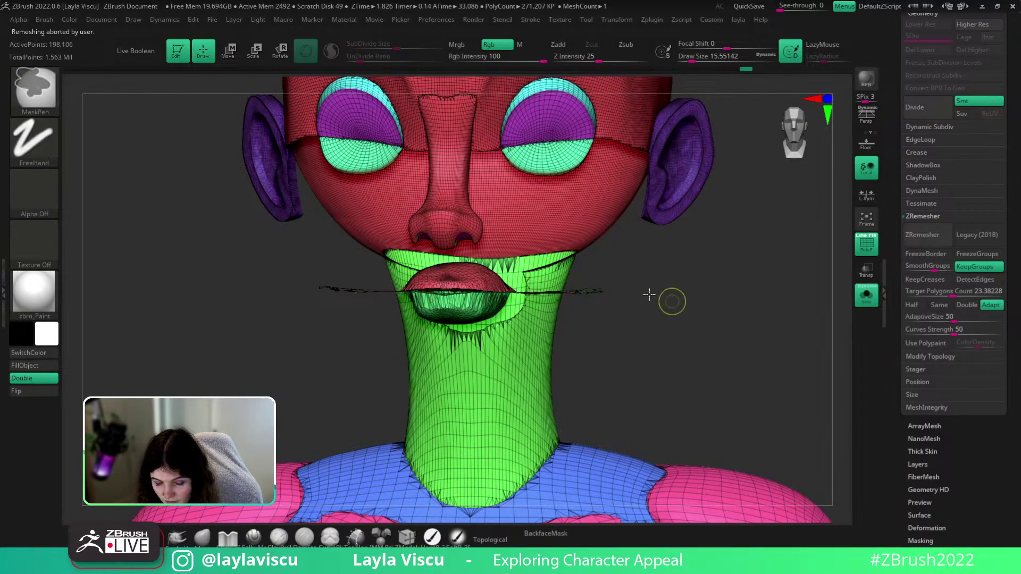
{"action": "right_click_drag", "start_coordinate": [649, 294], "coordinate": [553, 261], "text": "ctrl"}
{"action": "left_click", "coordinate": [532, 258], "text": "ctrl+shift"}
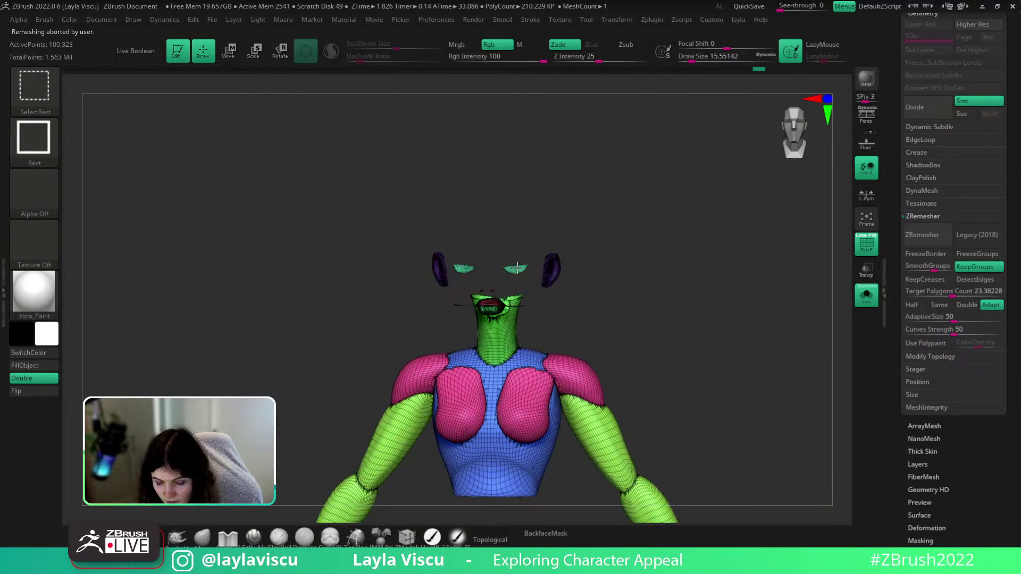
{"action": "right_click_drag", "start_coordinate": [537, 289], "coordinate": [564, 367], "text": "ctrl"}
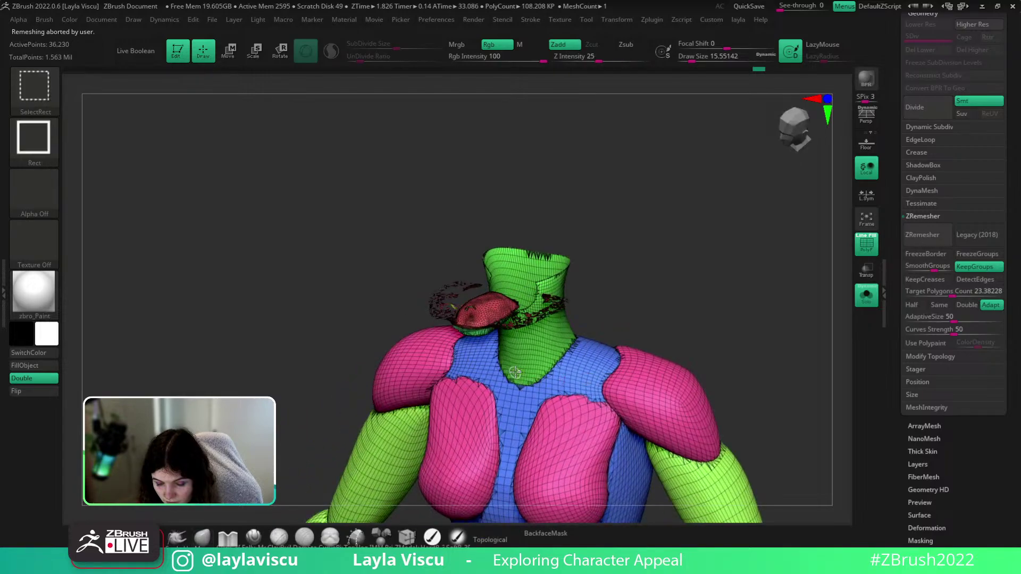
Hide the neck, torso, breast, shoulder and arm polygroups to isolate the leftover geometry inside the head
{"action": "left_click", "coordinate": [531, 329], "text": "ctrl+shift"}
{"action": "left_click", "coordinate": [499, 313], "text": "ctrl+shift"}
{"action": "key", "text": "ctrl+z"}
{"action": "right_click_drag", "start_coordinate": [458, 312], "coordinate": [253, 302], "text": "ctrl"}
{"action": "left_click", "coordinate": [444, 327], "text": "ctrl+shift"}
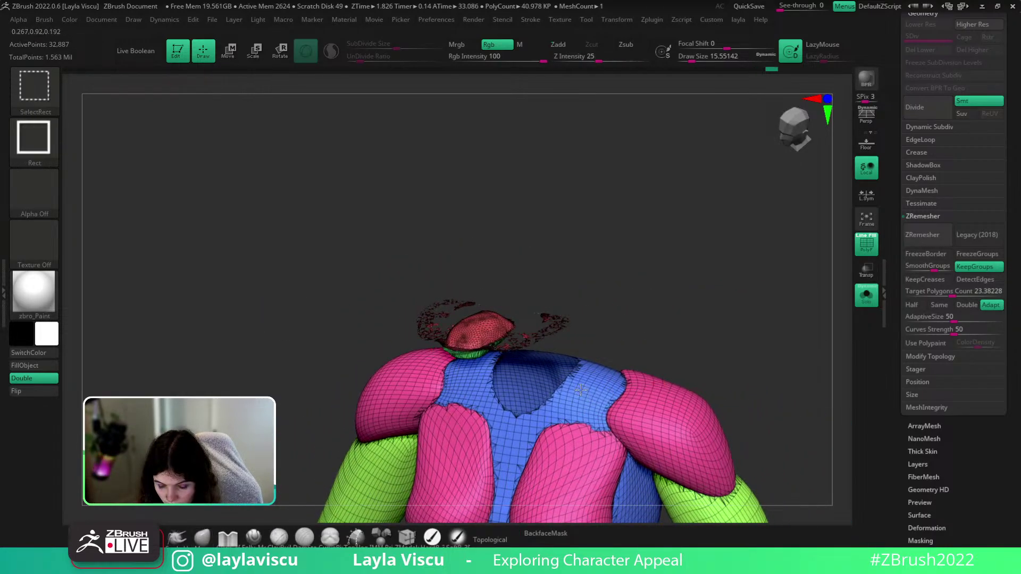
{"action": "left_click", "coordinate": [590, 387], "text": "ctrl+shift"}
{"action": "left_click", "coordinate": [649, 405], "text": "ctrl+shift"}
{"action": "left_click", "coordinate": [651, 410], "text": "ctrl+shift"}
{"action": "key", "text": "ctrl+z"}
{"action": "left_click", "coordinate": [699, 472], "text": "ctrl+shift"}
{"action": "right_click_drag", "start_coordinate": [699, 472], "coordinate": [611, 182], "text": "ctrl"}
{"action": "left_click", "coordinate": [689, 414], "text": "ctrl+shift"}
Frame the isolated mouth geometry and examine its scattered fragments from the side and above
{"action": "mouse_move", "coordinate": [693, 346]}
{"action": "left_mouse_down"}
{"action": "mouse_move", "coordinate": [672, 276]}
{"action": "mouse_move", "coordinate": [683, 277]}
{"action": "mouse_move", "coordinate": [728, 375]}
{"action": "left_mouse_up"}
{"action": "mouse_move", "coordinate": [774, 413]}
{"action": "right_mouse_down", "text": "ctrl"}
{"action": "mouse_move", "coordinate": [612, 226]}
{"action": "mouse_move", "coordinate": [739, 402]}
{"action": "right_mouse_up", "text": "ctrl"}
{"action": "mouse_move", "coordinate": [601, 362]}
{"action": "right_mouse_down", "text": "ctrl"}
{"action": "mouse_move", "coordinate": [631, 306]}
{"action": "mouse_move", "coordinate": [754, 424]}
{"action": "right_mouse_up", "text": "ctrl"}
{"action": "left_click_drag", "start_coordinate": [754, 423], "coordinate": [708, 344]}
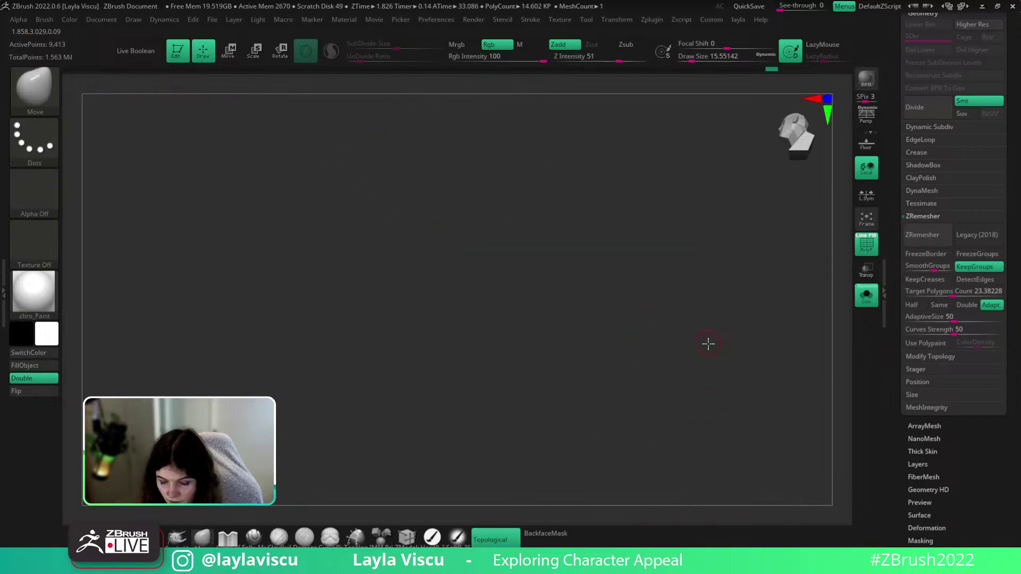
{"action": "key", "text": "f"}
{"action": "right_click_drag", "start_coordinate": [659, 319], "coordinate": [633, 307], "text": "ctrl"}
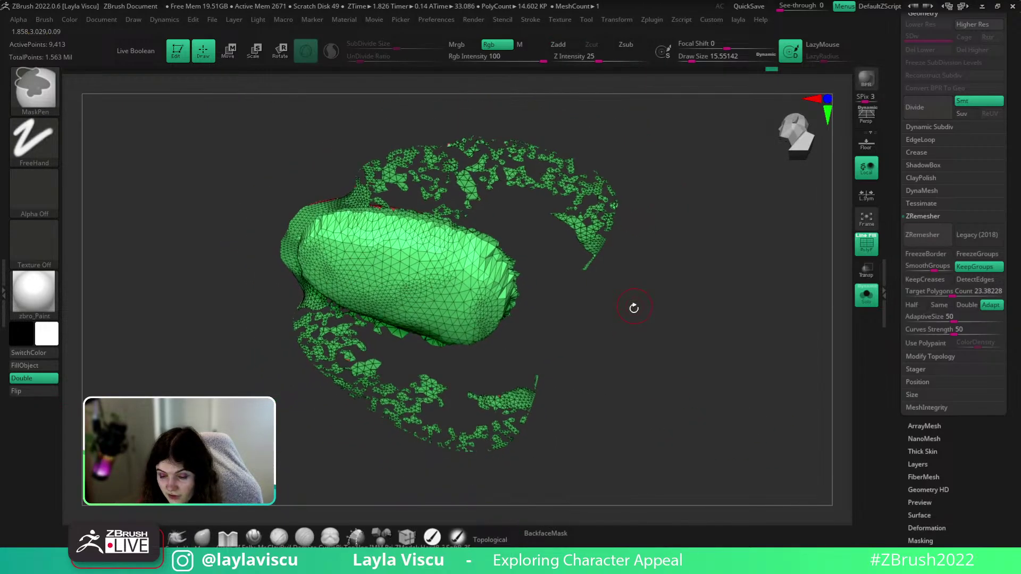
{"action": "mouse_move", "coordinate": [633, 307]}
{"action": "left_mouse_down"}
{"action": "mouse_move", "coordinate": [675, 463]}
{"action": "mouse_move", "coordinate": [645, 381]}
{"action": "mouse_move", "coordinate": [675, 463]}
{"action": "mouse_move", "coordinate": [659, 446]}
{"action": "mouse_move", "coordinate": [675, 505]}
{"action": "left_mouse_up"}
{"action": "key", "text": "shift"}
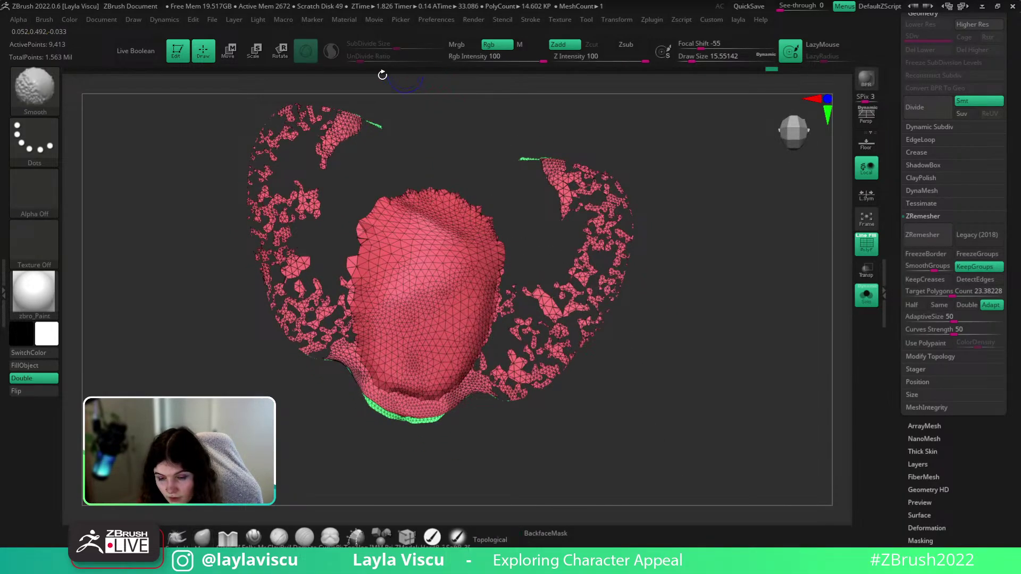
{"action": "key", "text": "ctrl"}
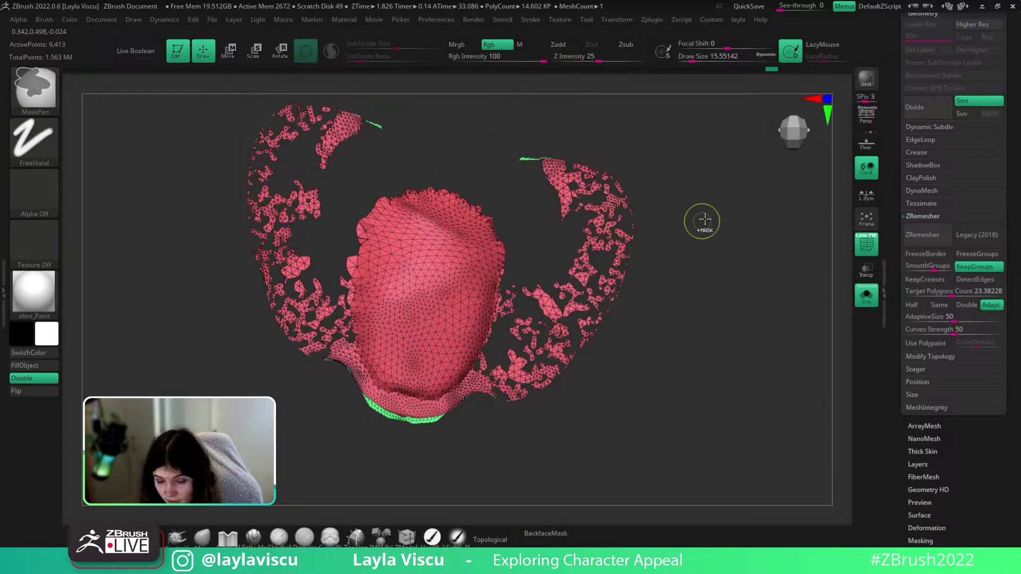
Try smoothing the scattered fragments around the mouth geometry, undo it, and set the draw size to 25.05439
{"action": "key", "text": "shift"}
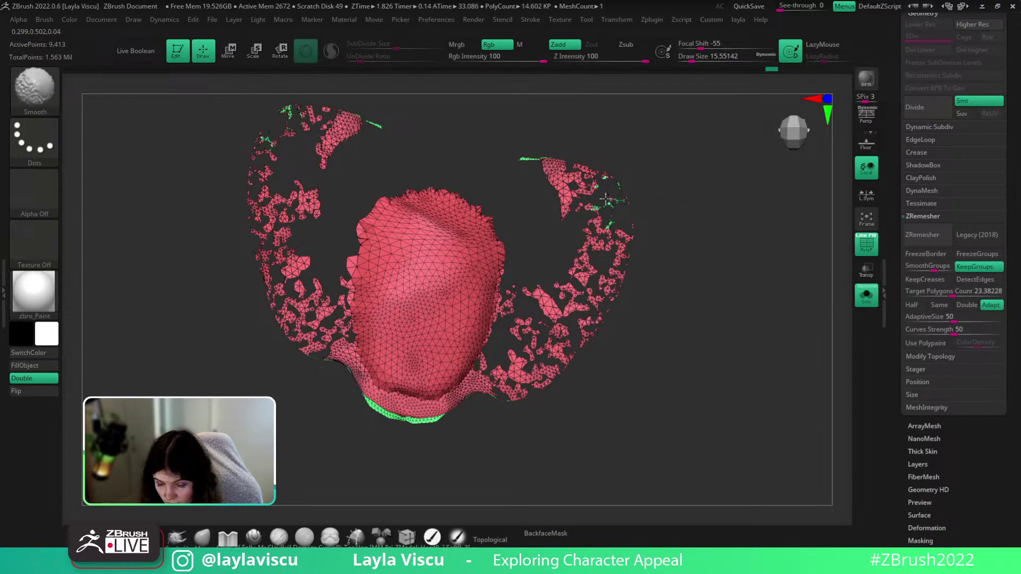
{"action": "key", "text": "ctrl+z"}
{"action": "key", "text": "s"}
{"action": "left_click_drag", "start_coordinate": [592, 213], "coordinate": [596, 214]}
{"action": "key", "text": "shift"}
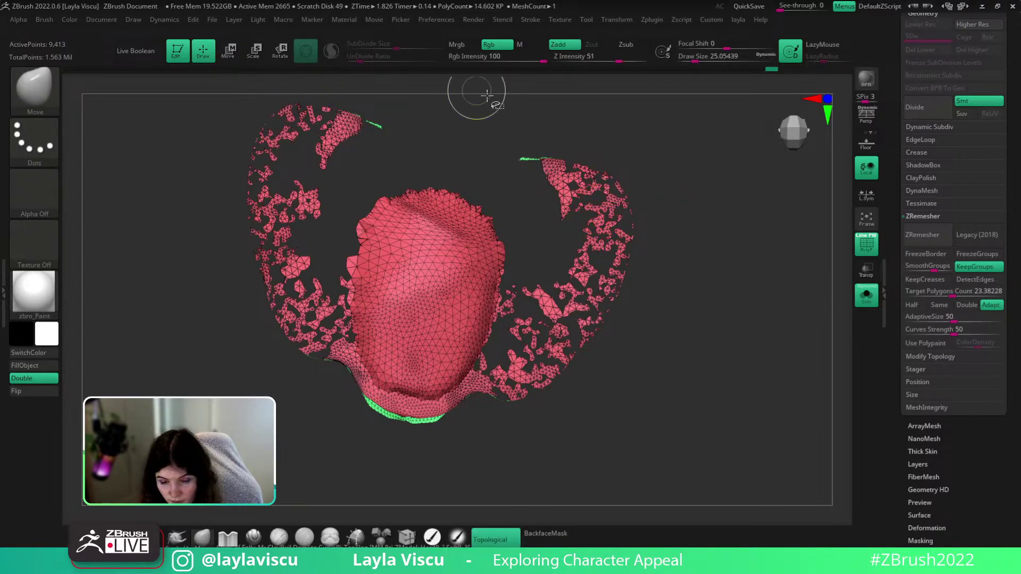
{"action": "left_click", "coordinate": [483, 111], "text": "ctrl+shift"}
{"action": "left_click", "coordinate": [443, 156], "text": "ctrl+shift"}
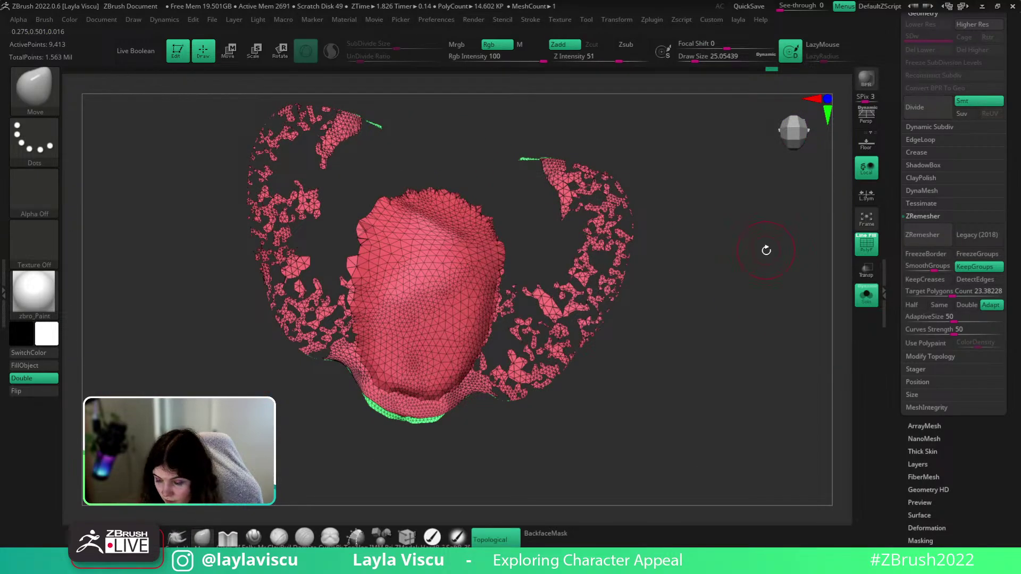
Unhide the whole body and undo that to return to the isolated mouth geometry
{"action": "mouse_move", "coordinate": [766, 250]}
{"action": "left_mouse_down"}
{"action": "mouse_move", "coordinate": [731, 233]}
{"action": "mouse_move", "coordinate": [723, 186]}
{"action": "left_mouse_up"}
{"action": "key", "text": "shift"}
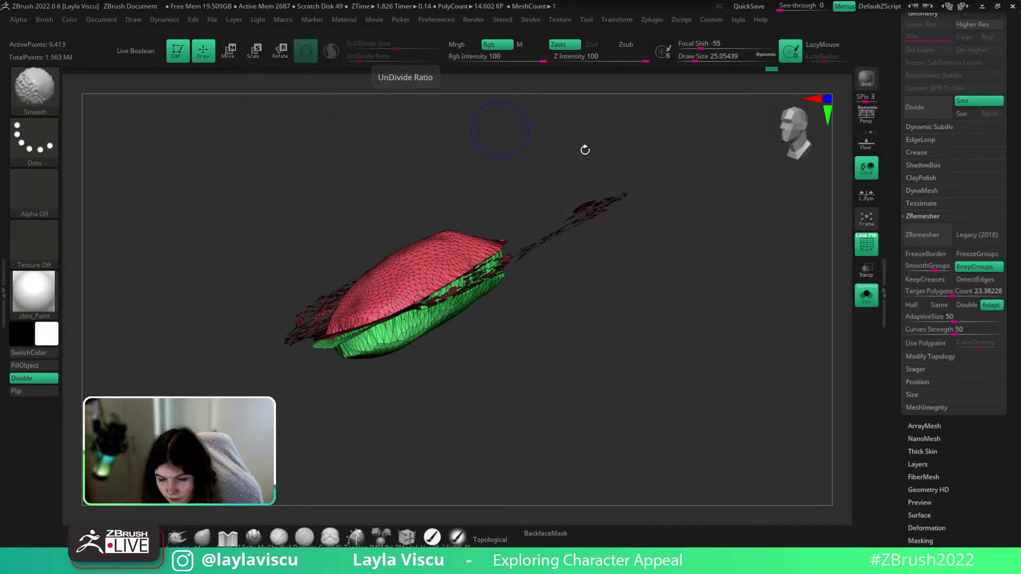
{"action": "left_click", "coordinate": [679, 186], "text": "ctrl+shift"}
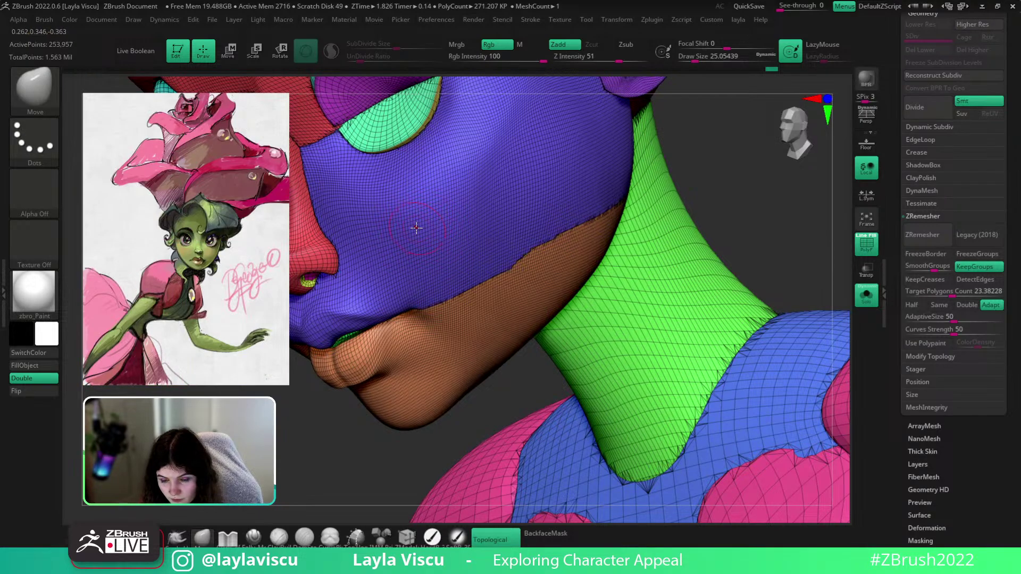
{"action": "key", "text": "shift"}
{"action": "key", "text": "ctrl+z"}
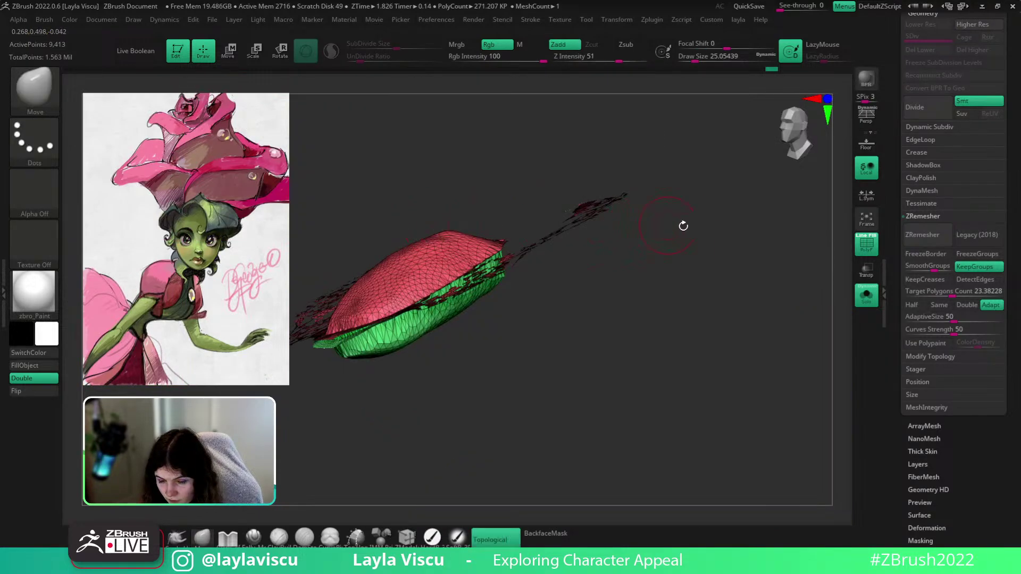
{"action": "mouse_move", "coordinate": [682, 225]}
{"action": "left_mouse_down"}
{"action": "mouse_move", "coordinate": [701, 267]}
{"action": "mouse_move", "coordinate": [696, 282]}
{"action": "left_mouse_up"}
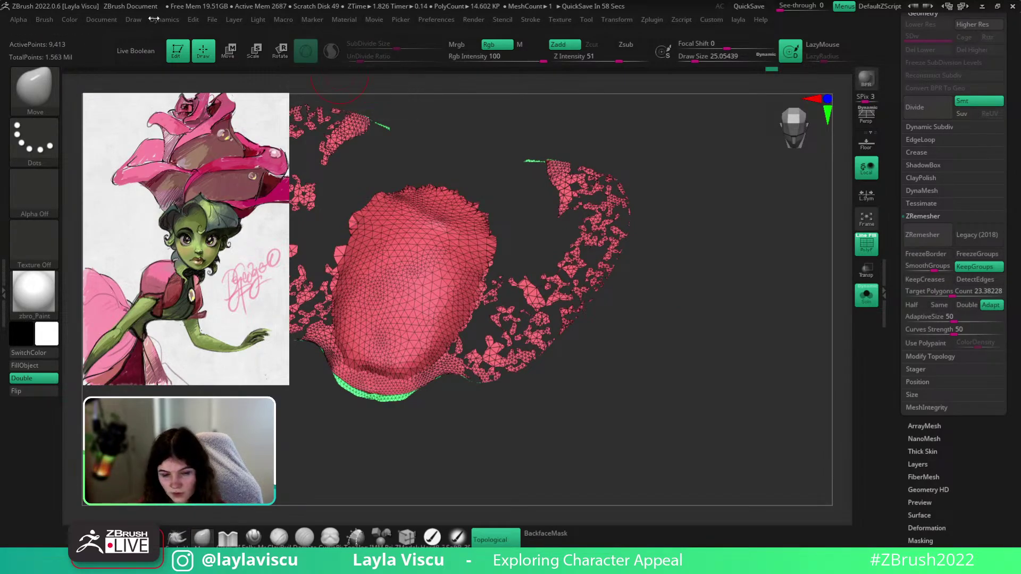
Activate Sculptris Pro mode and smooth away the scattered fragments on both sides of the mouth pouch
{"action": "left_click", "coordinate": [44, 19]}
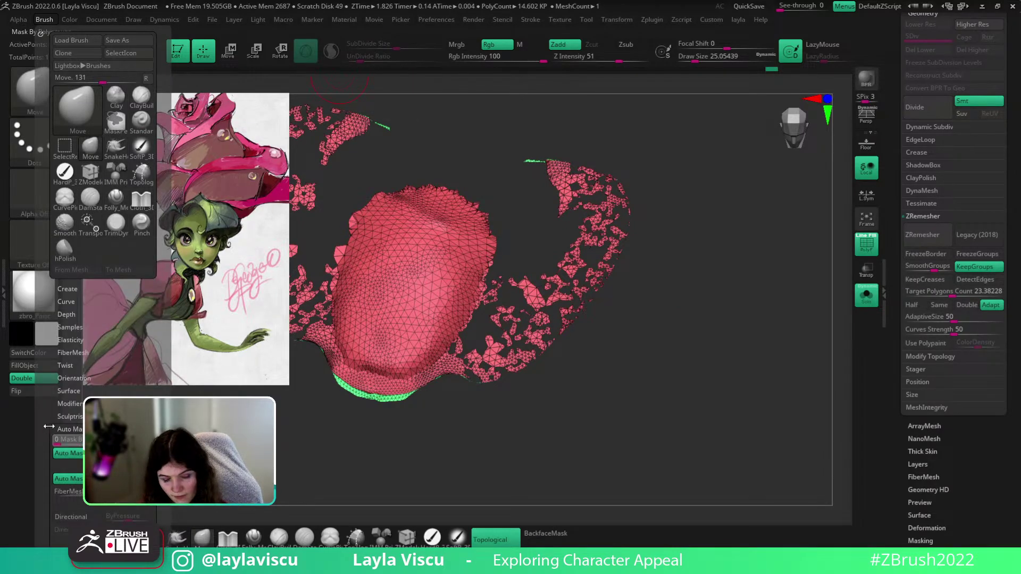
{"action": "left_click_drag", "start_coordinate": [390, 149], "coordinate": [448, 146]}
{"action": "left_click", "coordinate": [331, 52], "text": "shift"}
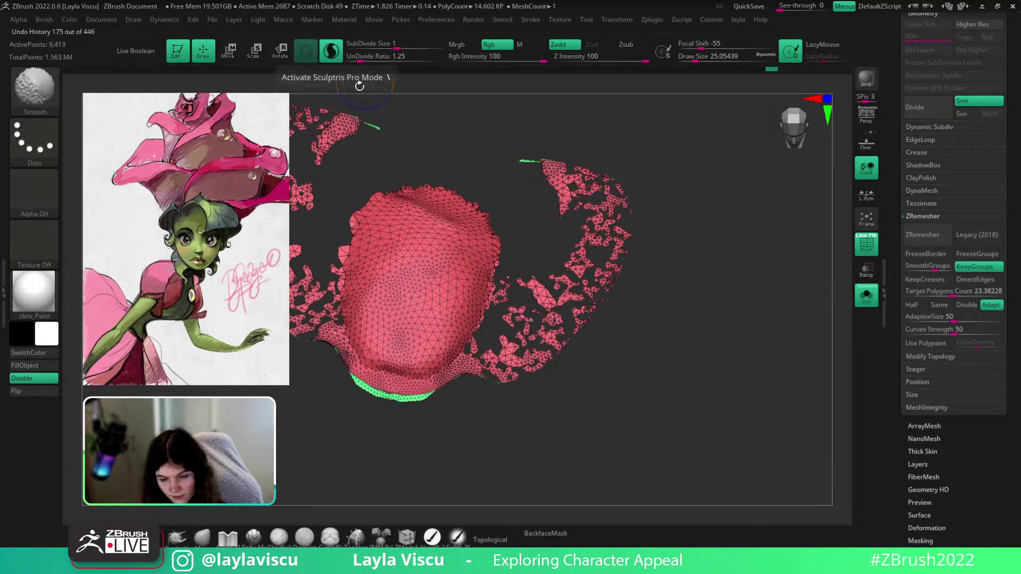
{"action": "right_click_drag", "start_coordinate": [584, 260], "coordinate": [560, 295], "text": "ctrl"}
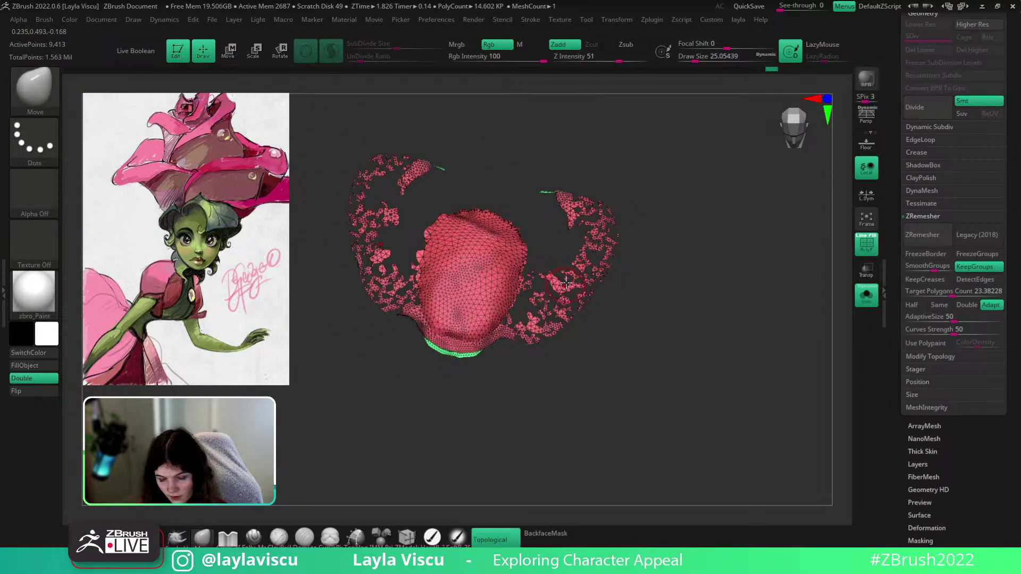
{"action": "mouse_move", "coordinate": [566, 283]}
{"action": "left_mouse_down", "text": "shift"}
{"action": "mouse_move", "coordinate": [553, 287]}
{"action": "mouse_move", "coordinate": [546, 342]}
{"action": "left_mouse_up", "text": "shift"}
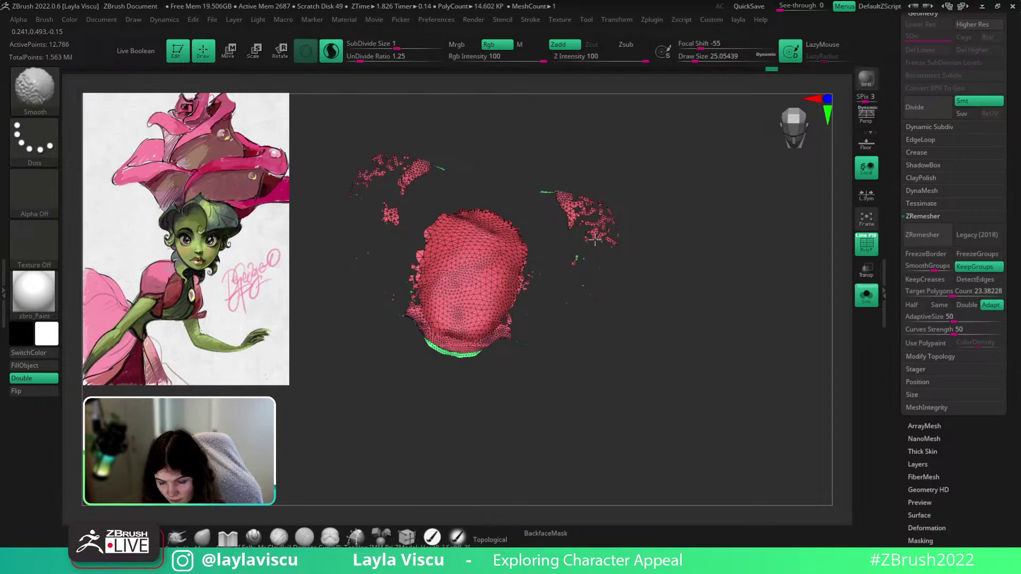
{"action": "left_click_drag", "start_coordinate": [595, 240], "coordinate": [561, 194], "text": "shift"}
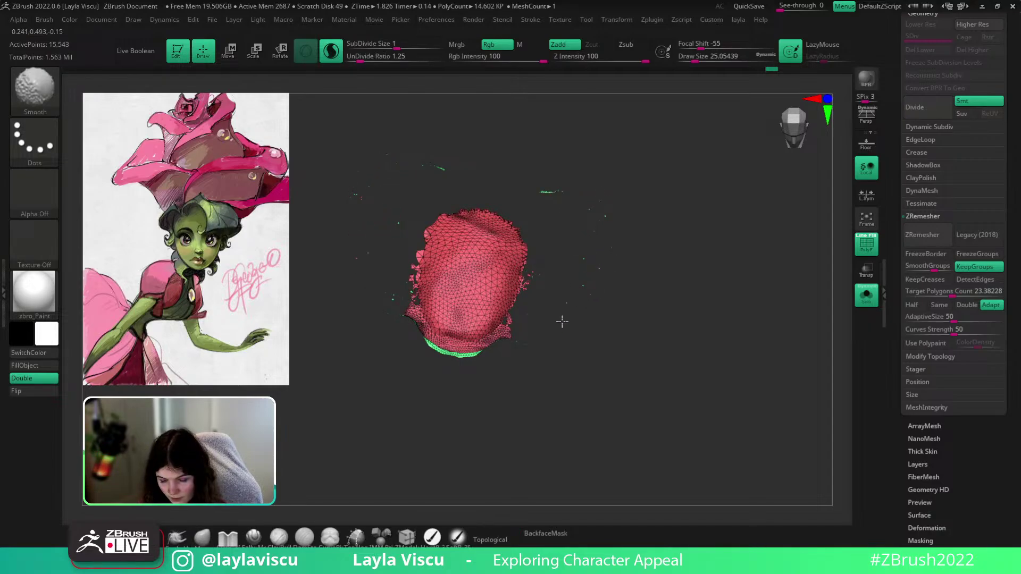
{"action": "mouse_move", "coordinate": [549, 190]}
{"action": "left_mouse_down"}
{"action": "mouse_move", "coordinate": [534, 132]}
{"action": "mouse_move", "coordinate": [526, 375]}
{"action": "mouse_move", "coordinate": [499, 388]}
{"action": "mouse_move", "coordinate": [600, 347]}
{"action": "mouse_move", "coordinate": [612, 367]}
{"action": "left_mouse_up"}
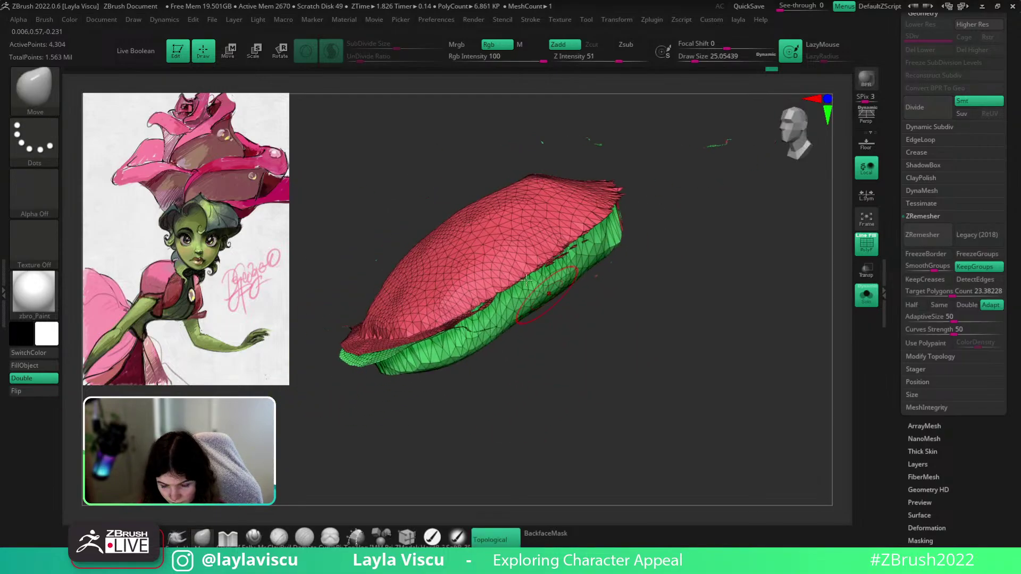
Smooth the mouth pouch's jagged edges, then reduce the draw size to 10.53596 and smooth the stray bits at its lower corner
{"action": "mouse_move", "coordinate": [524, 272]}
{"action": "left_mouse_down", "text": "shift"}
{"action": "mouse_move", "coordinate": [476, 309]}
{"action": "mouse_move", "coordinate": [588, 226]}
{"action": "mouse_move", "coordinate": [658, 283]}
{"action": "mouse_move", "coordinate": [640, 228]}
{"action": "mouse_move", "coordinate": [689, 222]}
{"action": "mouse_move", "coordinate": [646, 214]}
{"action": "mouse_move", "coordinate": [588, 246]}
{"action": "mouse_move", "coordinate": [676, 209]}
{"action": "mouse_move", "coordinate": [676, 177]}
{"action": "mouse_move", "coordinate": [624, 312]}
{"action": "mouse_move", "coordinate": [433, 381]}
{"action": "left_mouse_up", "text": "shift"}
{"action": "key", "text": "s"}
{"action": "mouse_move", "coordinate": [399, 376]}
{"action": "right_mouse_down", "text": "ctrl"}
{"action": "mouse_move", "coordinate": [452, 433]}
{"action": "mouse_move", "coordinate": [426, 415]}
{"action": "mouse_move", "coordinate": [410, 440]}
{"action": "mouse_move", "coordinate": [410, 368]}
{"action": "right_mouse_up", "text": "ctrl"}
{"action": "left_click_drag", "start_coordinate": [410, 368], "coordinate": [408, 372], "text": "shift"}
{"action": "mouse_move", "coordinate": [408, 372]}
{"action": "right_mouse_down"}
{"action": "mouse_move", "coordinate": [544, 334]}
{"action": "mouse_move", "coordinate": [451, 414]}
{"action": "right_mouse_up"}
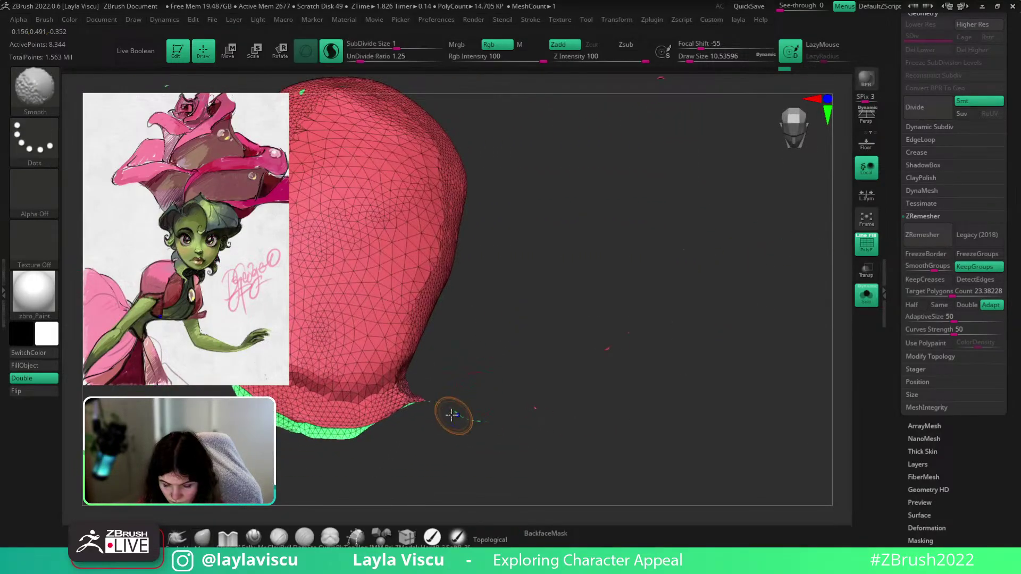
Assign new polygroups to the separate mouth pieces and test the visibility of the main pouch group
{"action": "mouse_move", "coordinate": [523, 396]}
{"action": "right_mouse_down", "text": "ctrl"}
{"action": "mouse_move", "coordinate": [517, 338]}
{"action": "mouse_move", "coordinate": [512, 347]}
{"action": "right_mouse_up", "text": "ctrl"}
{"action": "key", "text": "l"}
{"action": "left_click", "coordinate": [518, 260]}
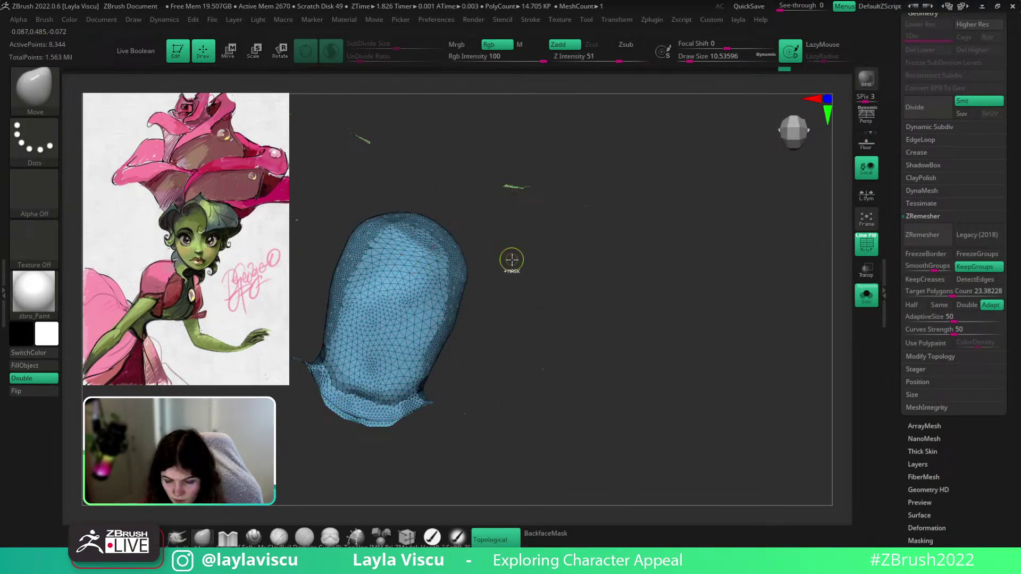
{"action": "right_click_drag", "start_coordinate": [467, 388], "coordinate": [464, 333], "text": "ctrl"}
{"action": "left_click", "coordinate": [424, 339], "text": "ctrl+shift"}
{"action": "left_click", "coordinate": [508, 283], "text": "ctrl+shift"}
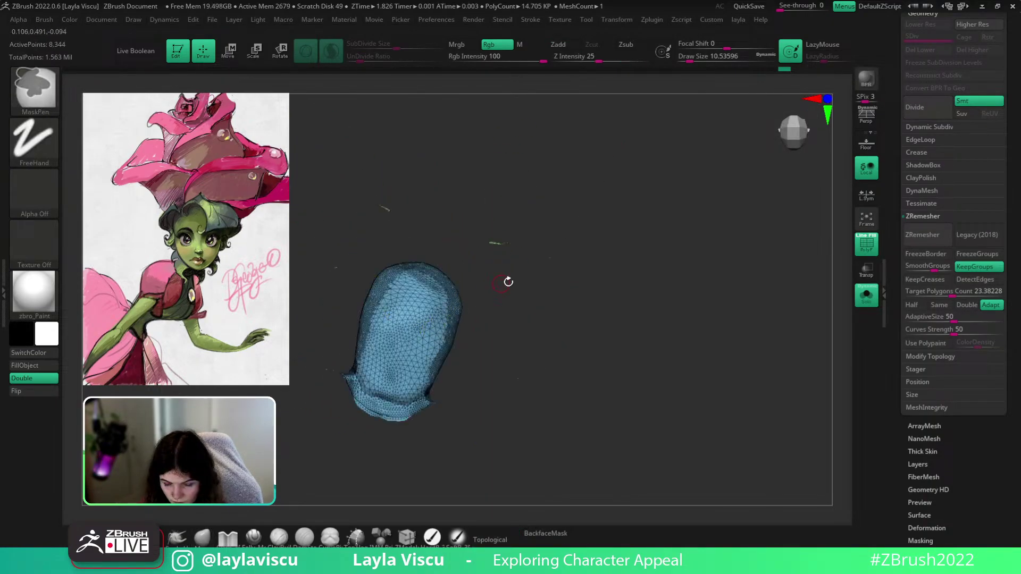
Smooth away more leftover bits beside the pouch's lower rim and regroup the mouth pieces into fresh polygroups
{"action": "mouse_move", "coordinate": [508, 282]}
{"action": "right_mouse_down"}
{"action": "mouse_move", "coordinate": [483, 303]}
{"action": "mouse_move", "coordinate": [512, 305]}
{"action": "mouse_move", "coordinate": [502, 311]}
{"action": "right_mouse_up"}
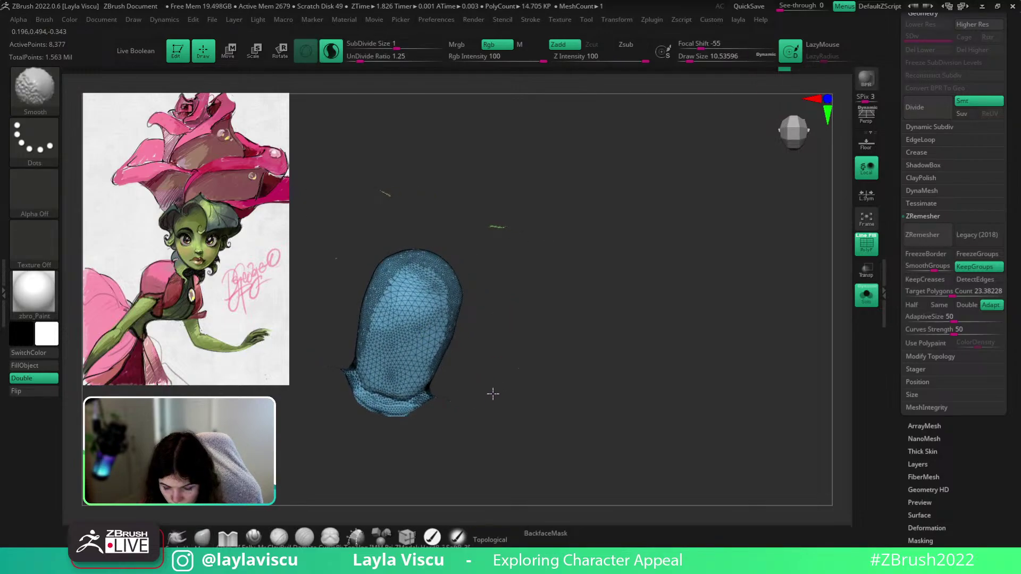
{"action": "right_click_drag", "start_coordinate": [488, 412], "coordinate": [510, 419], "text": "ctrl"}
{"action": "key", "text": "l"}
{"action": "left_click", "coordinate": [490, 260]}
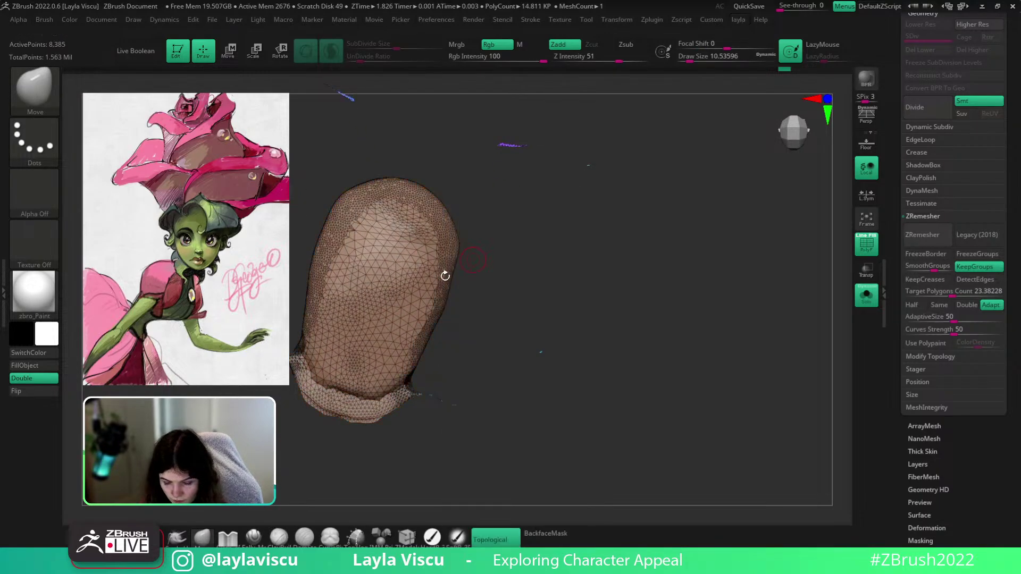
{"action": "right_click_drag", "start_coordinate": [402, 399], "coordinate": [394, 353], "text": "ctrl"}
{"action": "left_click", "coordinate": [391, 331], "text": "ctrl+shift"}
{"action": "left_click", "coordinate": [525, 331], "text": "ctrl+shift"}
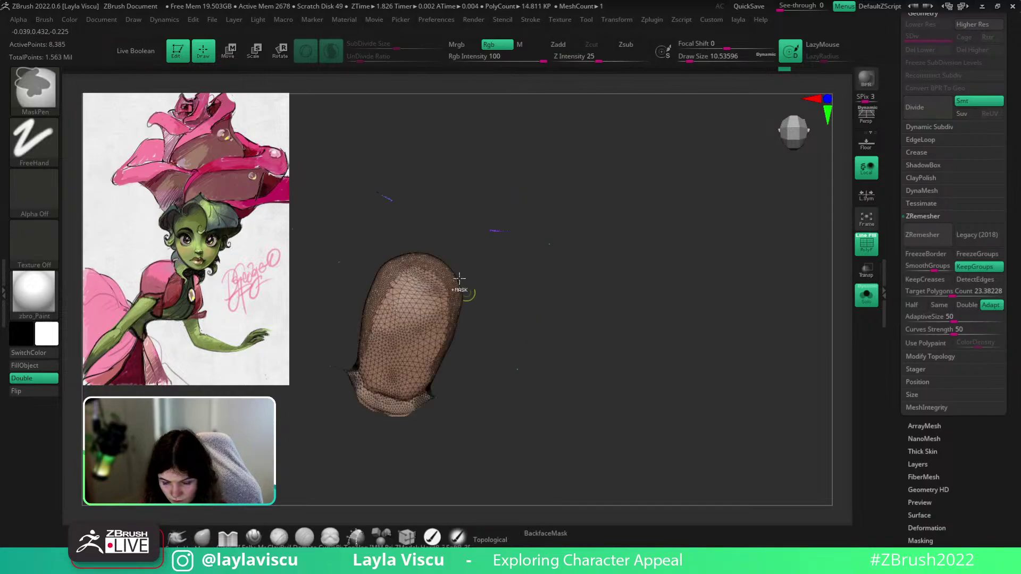
Try to slice off the stray bits beside the mouth pouch's lower corner with the SliceCirc brush
{"action": "mouse_move", "coordinate": [556, 216]}
{"action": "right_mouse_down"}
{"action": "mouse_move", "coordinate": [478, 292]}
{"action": "mouse_move", "coordinate": [553, 249]}
{"action": "mouse_move", "coordinate": [608, 290]}
{"action": "right_mouse_up"}
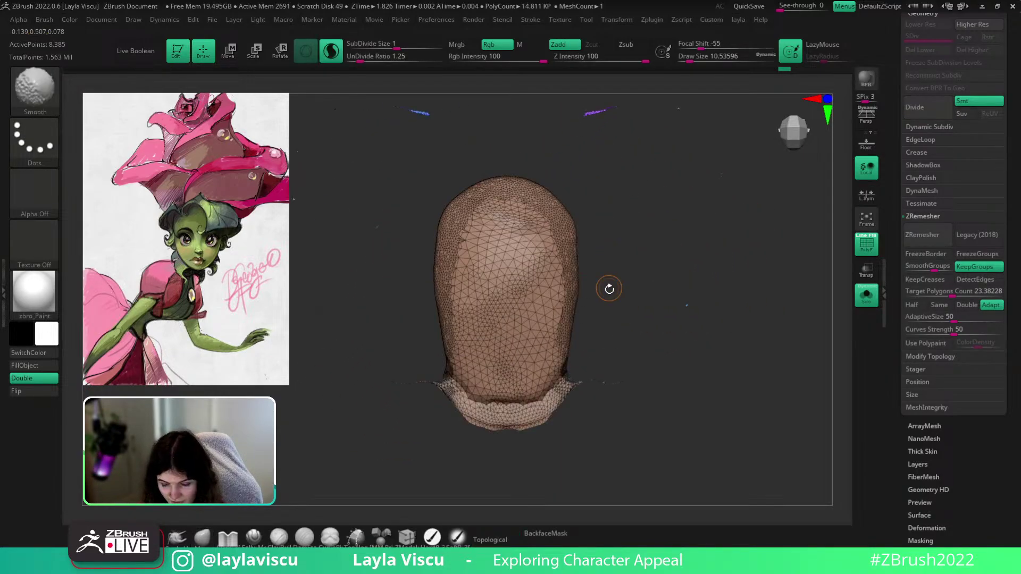
{"action": "left_click", "coordinate": [45, 94]}
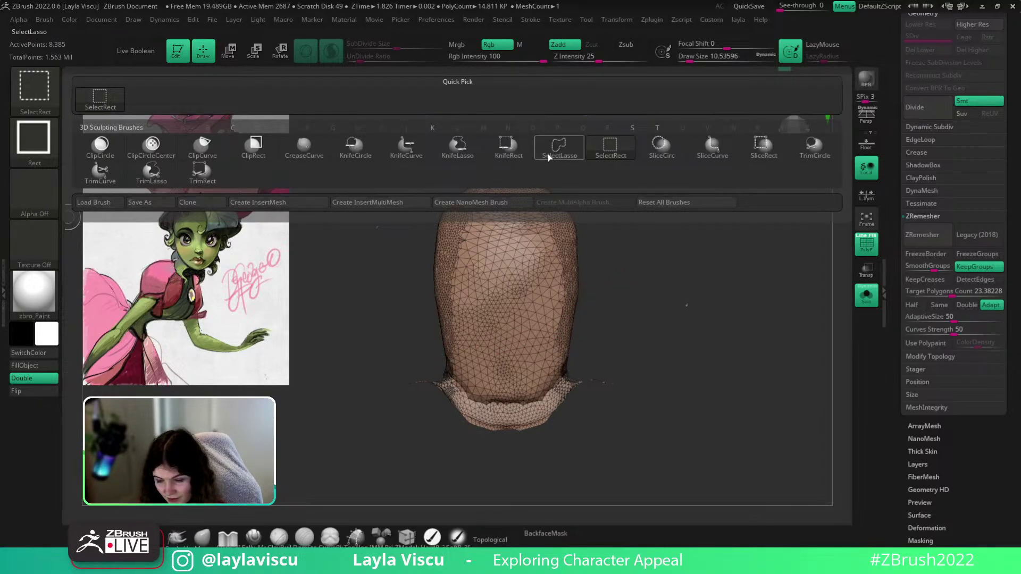
{"action": "left_click", "coordinate": [661, 147]}
{"action": "left_click_drag", "start_coordinate": [592, 436], "coordinate": [592, 440], "text": "ctrl+shift"}
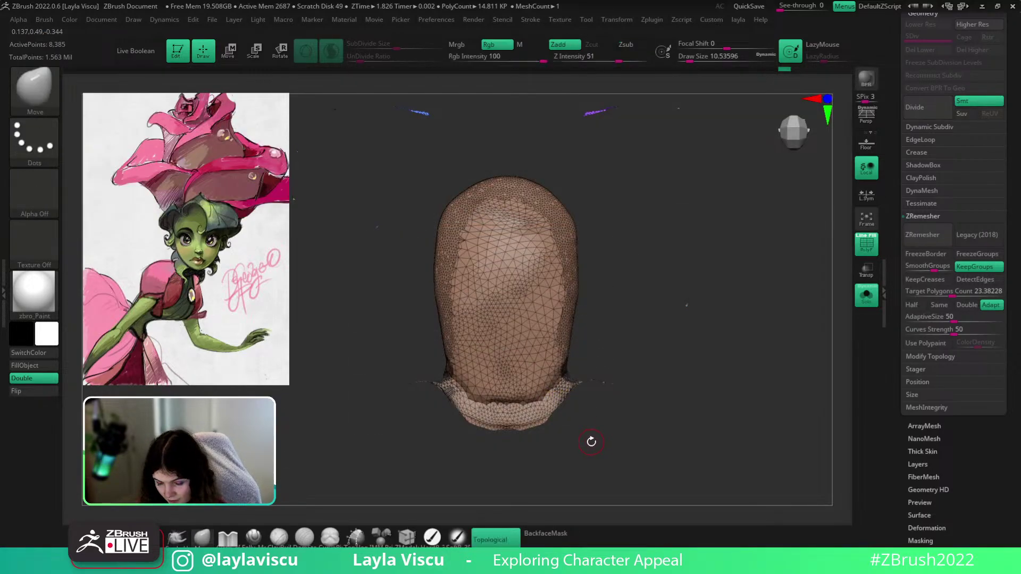
{"action": "left_click_drag", "start_coordinate": [590, 345], "coordinate": [664, 437], "text": "ctrl+shift"}
{"action": "key", "text": "ctrl+z"}
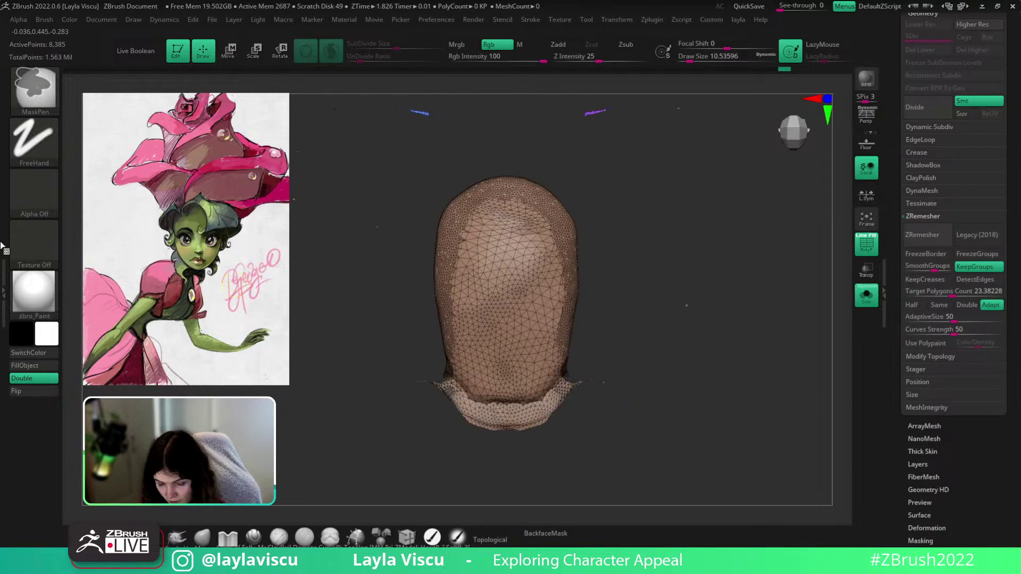
Try knife cuts across the mouth pouch with the KnifeCurve brush, undoing each attempt
{"action": "left_click", "coordinate": [45, 91]}
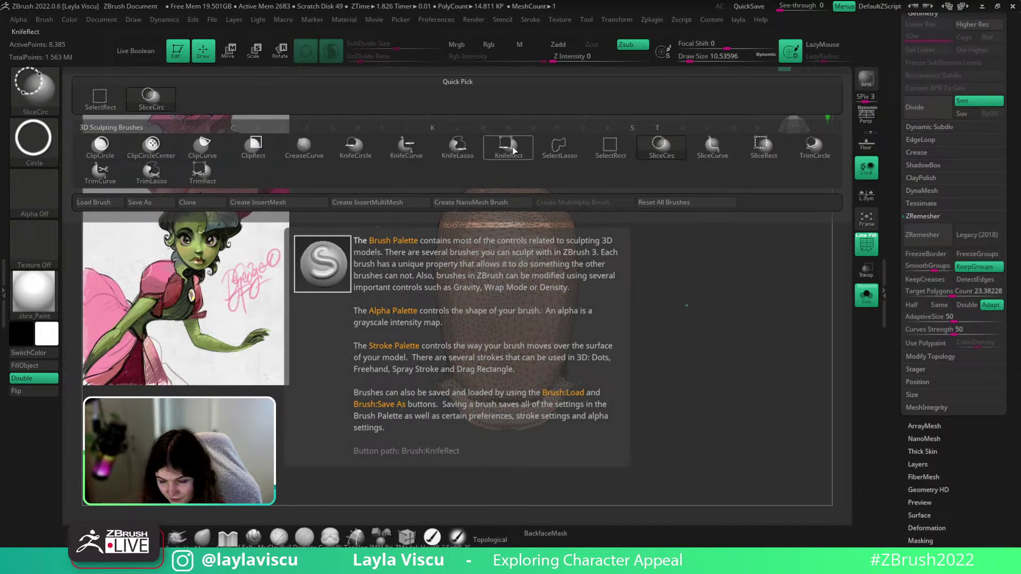
{"action": "left_click", "coordinate": [406, 146]}
{"action": "mouse_move", "coordinate": [604, 349]}
{"action": "left_mouse_down", "text": "ctrl+shift"}
{"action": "mouse_move", "coordinate": [606, 459]}
{"action": "mouse_move", "coordinate": [609, 251]}
{"action": "mouse_move", "coordinate": [358, 383]}
{"action": "left_mouse_up", "text": "ctrl+shift"}
{"action": "key", "text": "ctrl+z"}
{"action": "key", "text": "ctrl+z"}
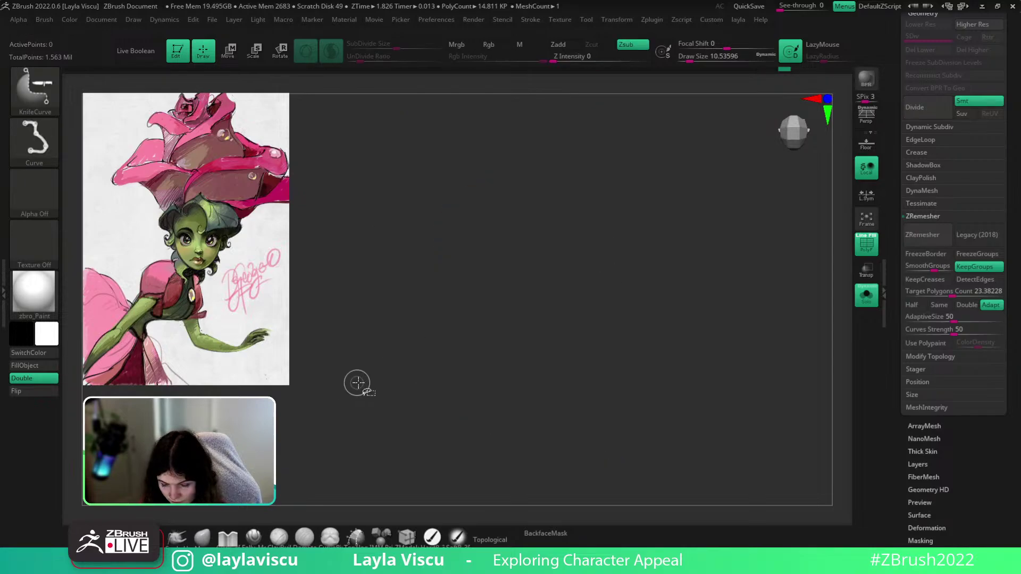
{"action": "key", "text": "ctrl+z"}
{"action": "left_click_drag", "start_coordinate": [428, 228], "coordinate": [581, 399], "text": "ctrl+shift"}
{"action": "key", "text": "ctrl+z"}
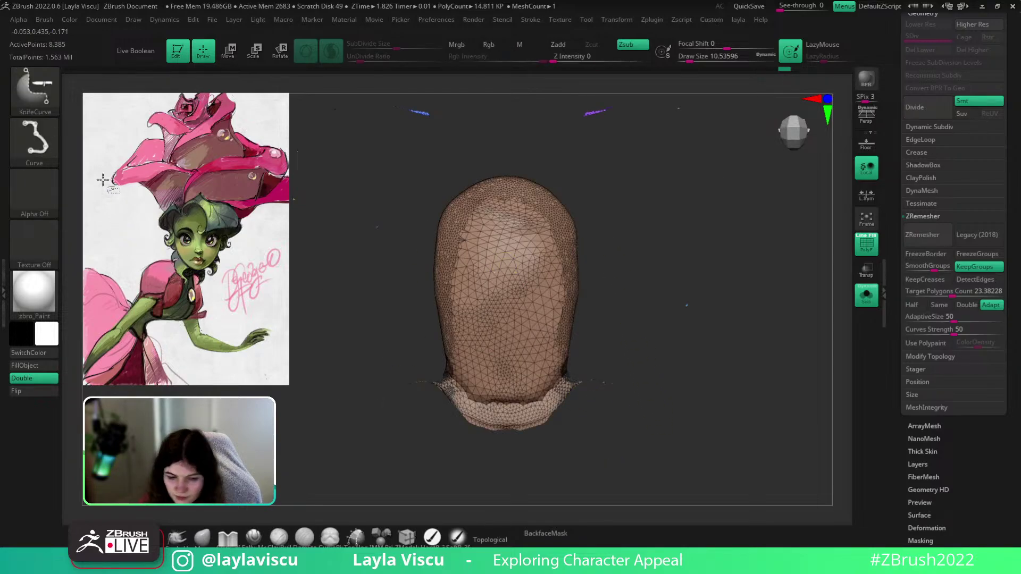
Switch the KnifeCurve brush to a Lasso stroke and try cutting the mouth pouch and its stray pieces, undoing each cut
{"action": "left_click", "coordinate": [34, 134]}
{"action": "left_click", "coordinate": [248, 153]}
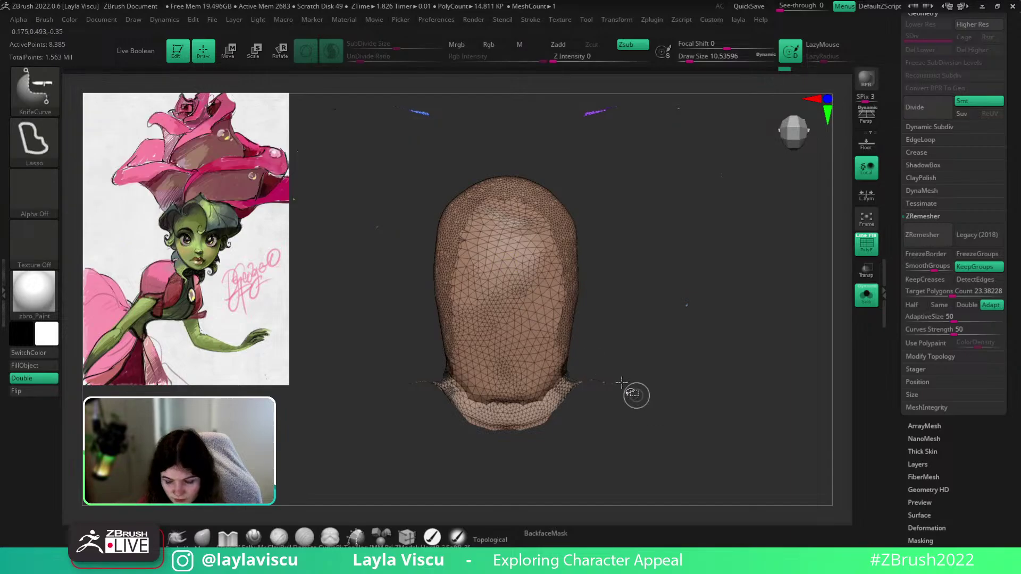
{"action": "mouse_move", "coordinate": [584, 437]}
{"action": "left_mouse_down"}
{"action": "mouse_move", "coordinate": [450, 447]}
{"action": "mouse_move", "coordinate": [409, 308]}
{"action": "mouse_move", "coordinate": [494, 159]}
{"action": "mouse_move", "coordinate": [600, 223]}
{"action": "mouse_move", "coordinate": [605, 274]}
{"action": "left_mouse_up"}
{"action": "key", "text": "ctrl+z"}
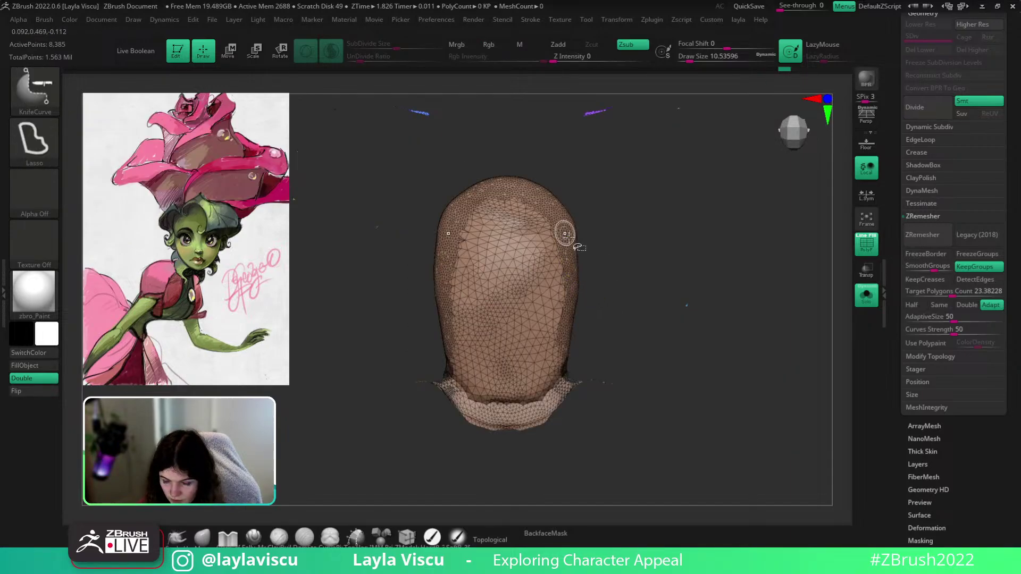
{"action": "left_click_drag", "start_coordinate": [565, 235], "coordinate": [552, 264], "text": "ctrl+shift"}
{"action": "key", "text": "ctrl+z"}
{"action": "left_click_drag", "start_coordinate": [599, 215], "coordinate": [479, 310], "text": "ctrl+shift"}
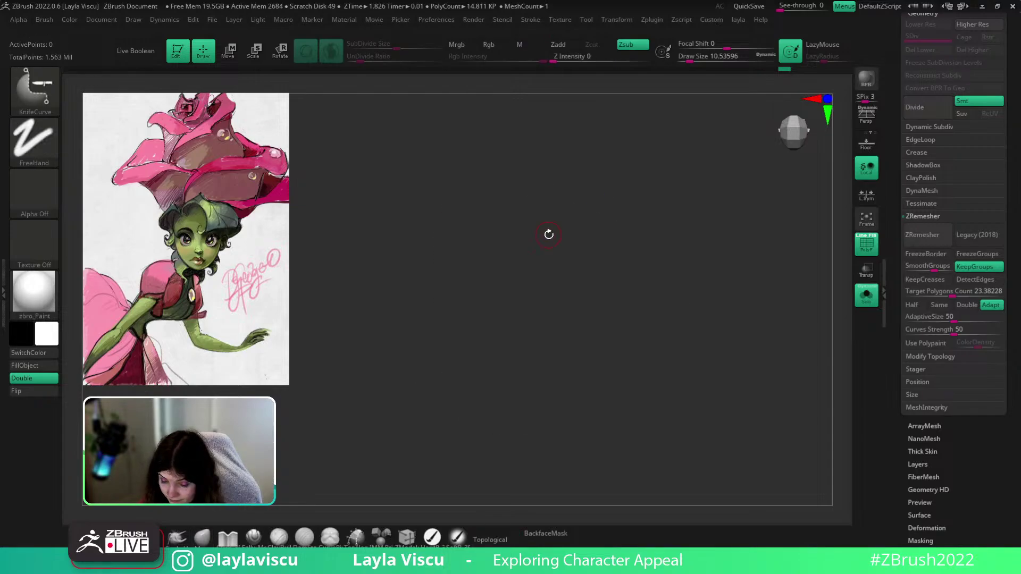
{"action": "key", "text": "ctrl+z"}
{"action": "mouse_move", "coordinate": [576, 172]}
{"action": "left_mouse_down", "text": "ctrl+shift"}
{"action": "mouse_move", "coordinate": [422, 319]}
{"action": "mouse_move", "coordinate": [595, 393]}
{"action": "mouse_move", "coordinate": [649, 441]}
{"action": "mouse_move", "coordinate": [697, 436]}
{"action": "mouse_move", "coordinate": [604, 451]}
{"action": "left_mouse_up", "text": "ctrl+shift"}
{"action": "key", "text": "ctrl+z"}
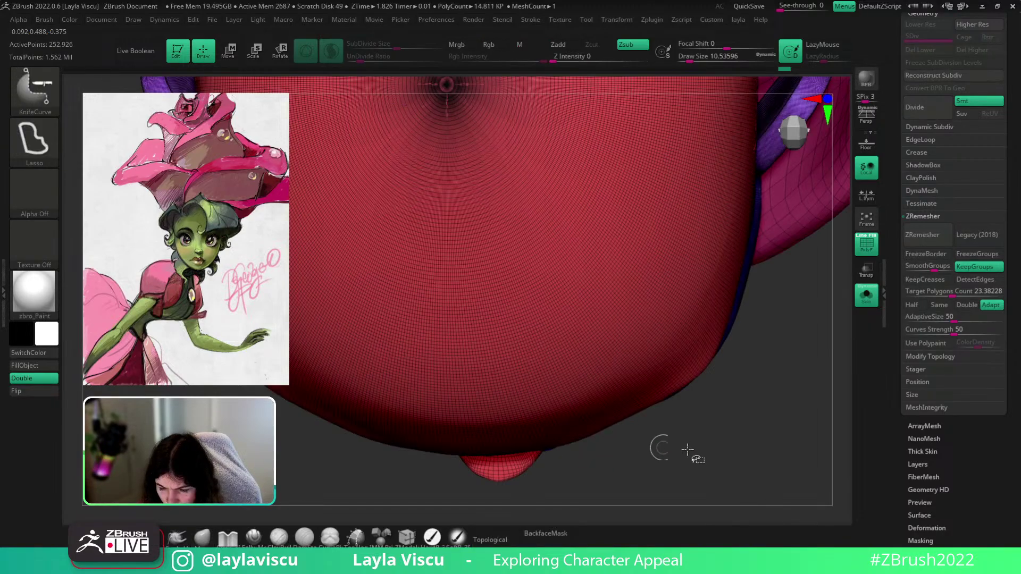
Set the draw size to 62.0104 and hide the jaw, mouth pouch and face polygroups
{"action": "left_click_drag", "start_coordinate": [659, 449], "coordinate": [549, 238]}
{"action": "left_click", "coordinate": [550, 238], "text": "ctrl+shift"}
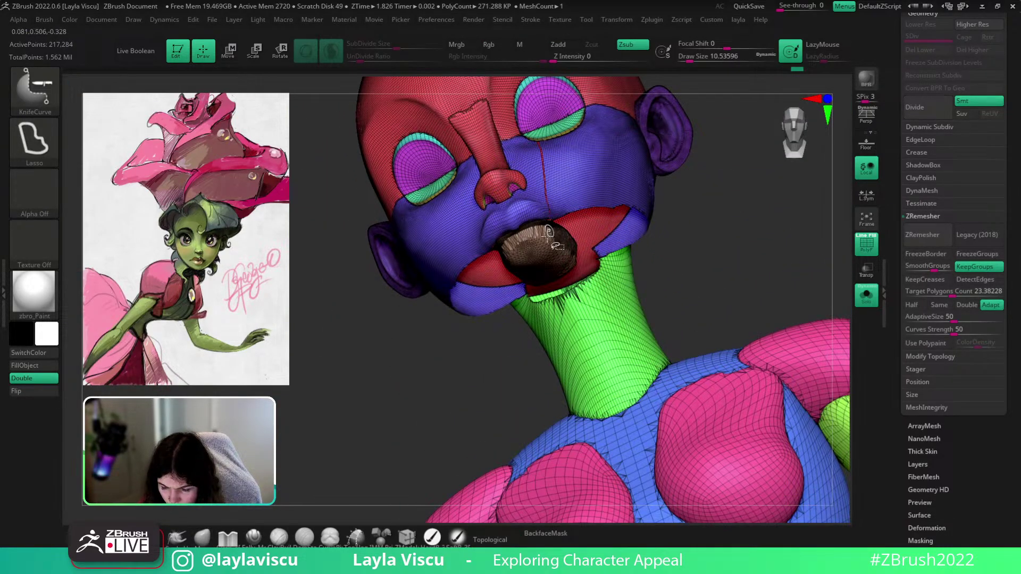
{"action": "key", "text": "ctrl+z"}
{"action": "key", "text": "s"}
{"action": "left_click_drag", "start_coordinate": [533, 194], "coordinate": [546, 198]}
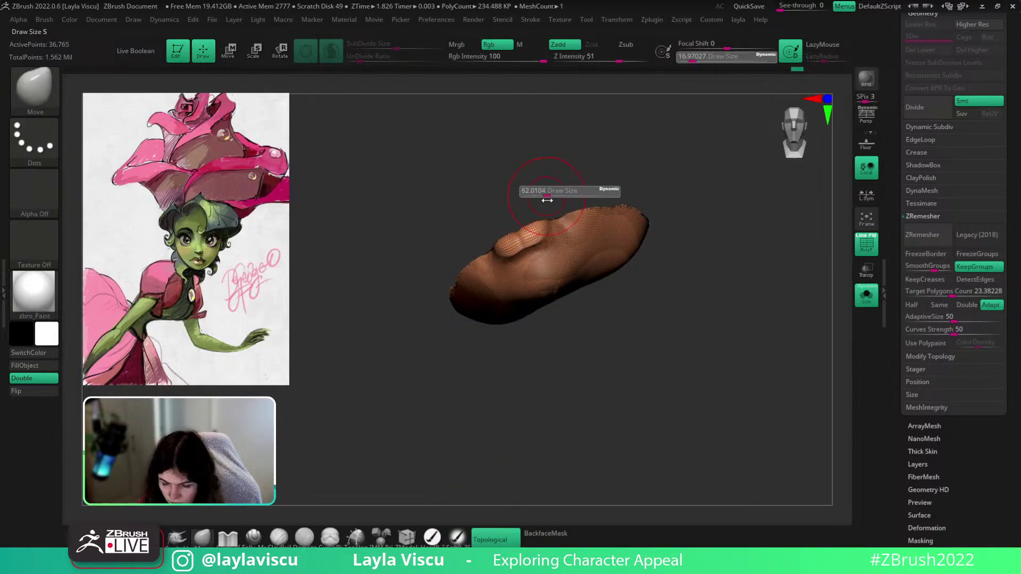
{"action": "left_click", "coordinate": [549, 255], "text": "ctrl+shift"}
{"action": "left_click", "coordinate": [542, 231], "text": "ctrl+shift"}
{"action": "left_click", "coordinate": [539, 201], "text": "ctrl+shift"}
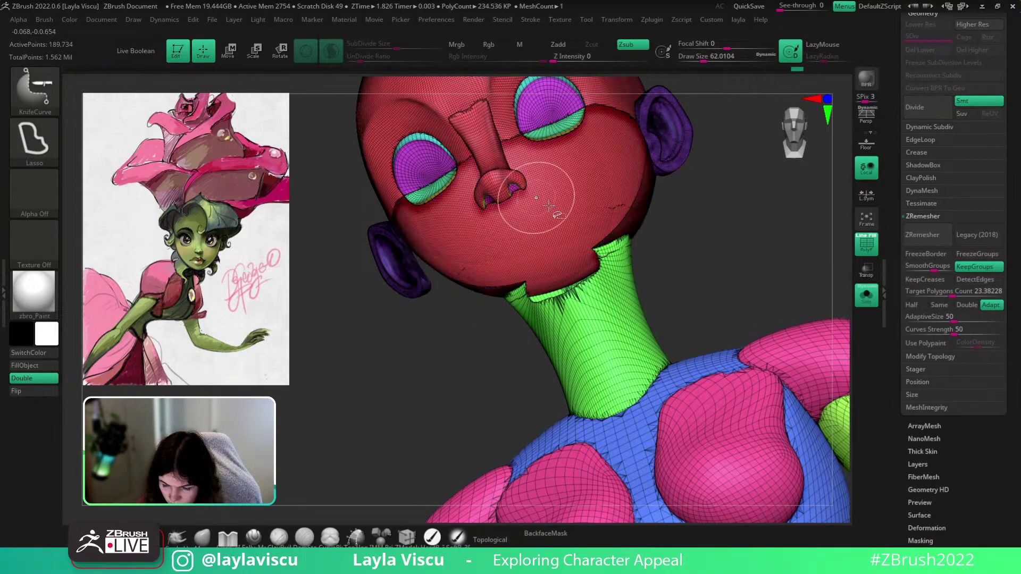
Hide the neck and the remaining red head polygroups
{"action": "mouse_move", "coordinate": [715, 260]}
{"action": "left_mouse_down"}
{"action": "mouse_move", "coordinate": [723, 334]}
{"action": "mouse_move", "coordinate": [593, 290]}
{"action": "left_mouse_up"}
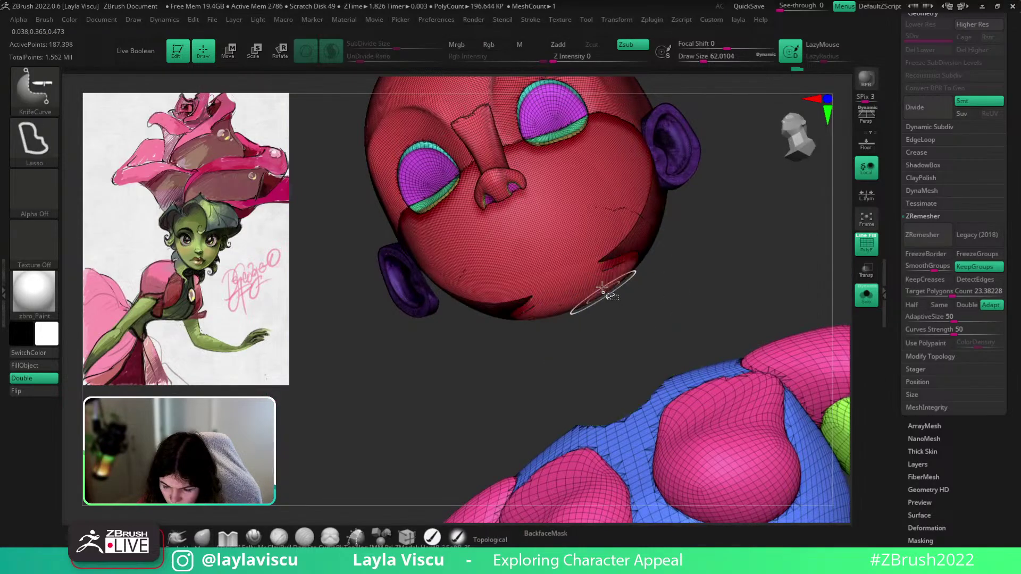
{"action": "left_click", "coordinate": [595, 263], "text": "ctrl+shift"}
{"action": "left_click_drag", "start_coordinate": [711, 204], "coordinate": [636, 192], "text": "alt"}
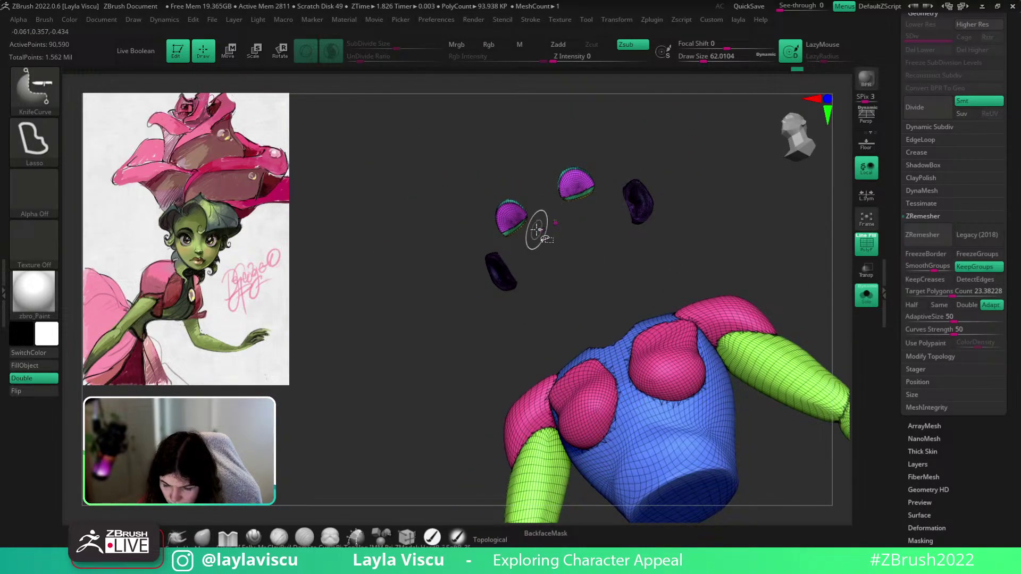
Hide the nostril, eyeball and eyelid polygroups, undoing the accidental unhide of the whole head
{"action": "left_click", "coordinate": [555, 223], "text": "ctrl+shift"}
{"action": "key", "text": "ctrl+z"}
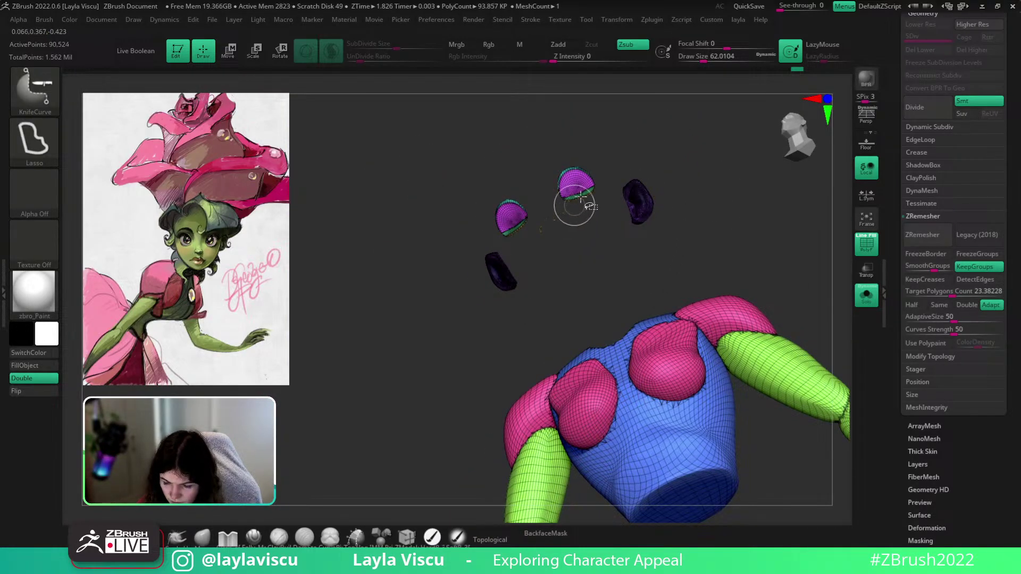
{"action": "right_click_drag", "start_coordinate": [589, 209], "coordinate": [627, 198], "text": "ctrl"}
{"action": "left_click", "coordinate": [602, 187], "text": "ctrl+shift"}
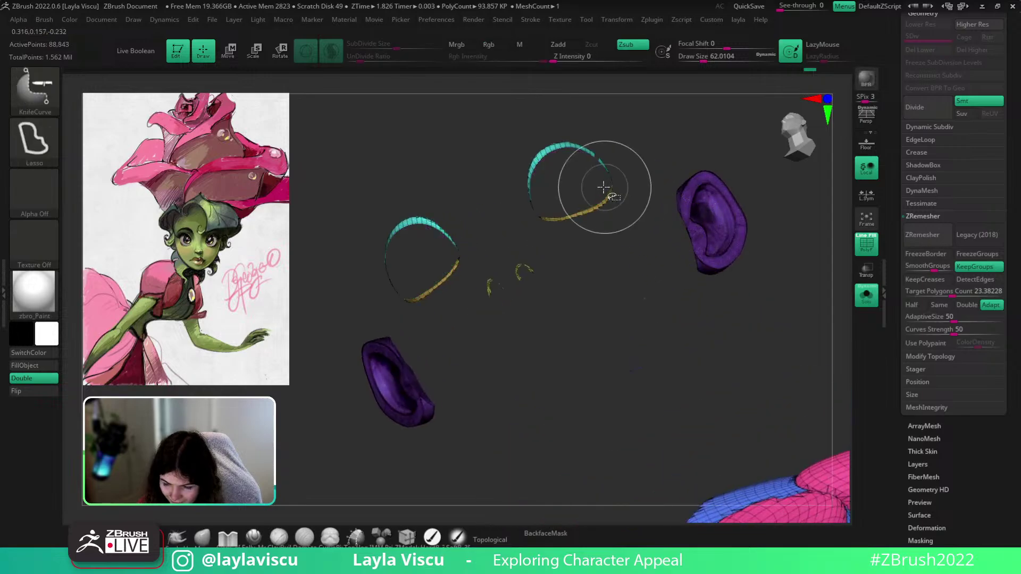
{"action": "left_click", "coordinate": [580, 146], "text": "ctrl+shift"}
{"action": "left_click", "coordinate": [583, 220], "text": "ctrl+shift"}
{"action": "left_click", "coordinate": [520, 271], "text": "ctrl+shift"}
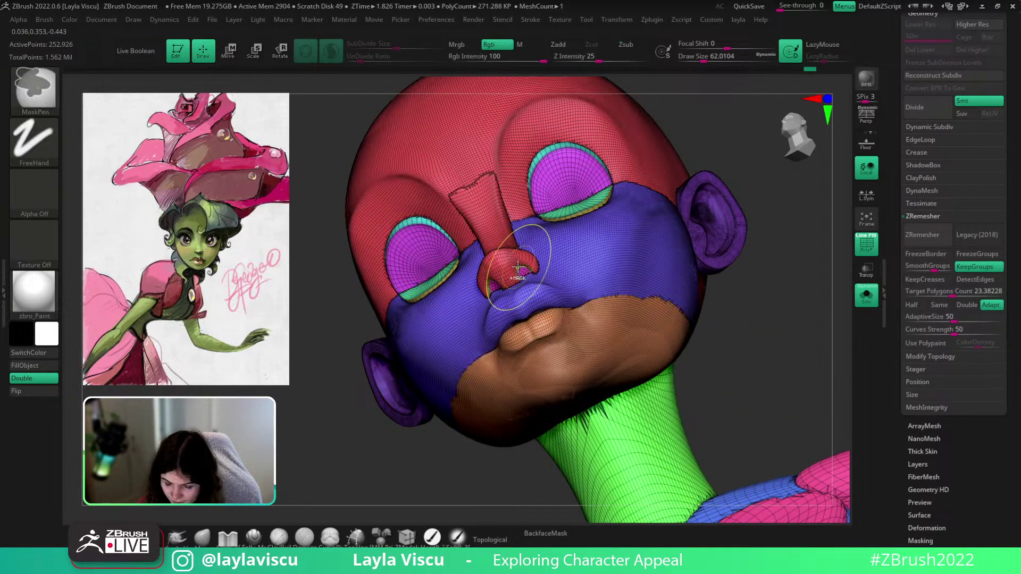
{"action": "key", "text": "ctrl+z"}
Hide the ears, torso, arms and hands to isolate the stray mesh fragments
{"action": "left_click", "coordinate": [722, 259], "text": "ctrl+shift"}
{"action": "right_click_drag", "start_coordinate": [729, 264], "coordinate": [558, 169], "text": "ctrl"}
{"action": "left_click", "coordinate": [633, 348], "text": "ctrl+shift"}
{"action": "left_click", "coordinate": [633, 349], "text": "ctrl+shift"}
{"action": "left_click", "coordinate": [722, 337], "text": "ctrl+shift"}
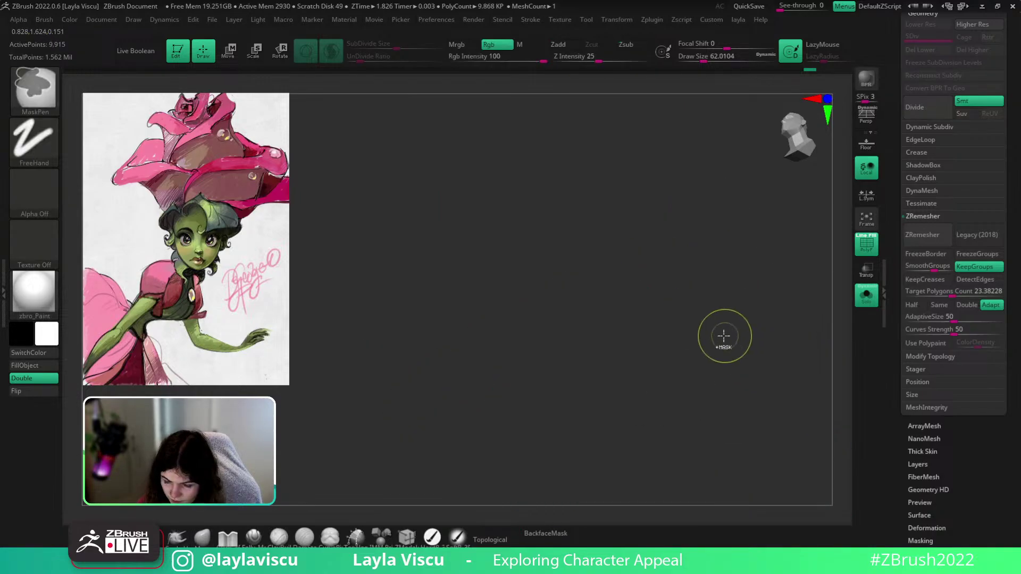
{"action": "key", "text": "ctrl+w"}
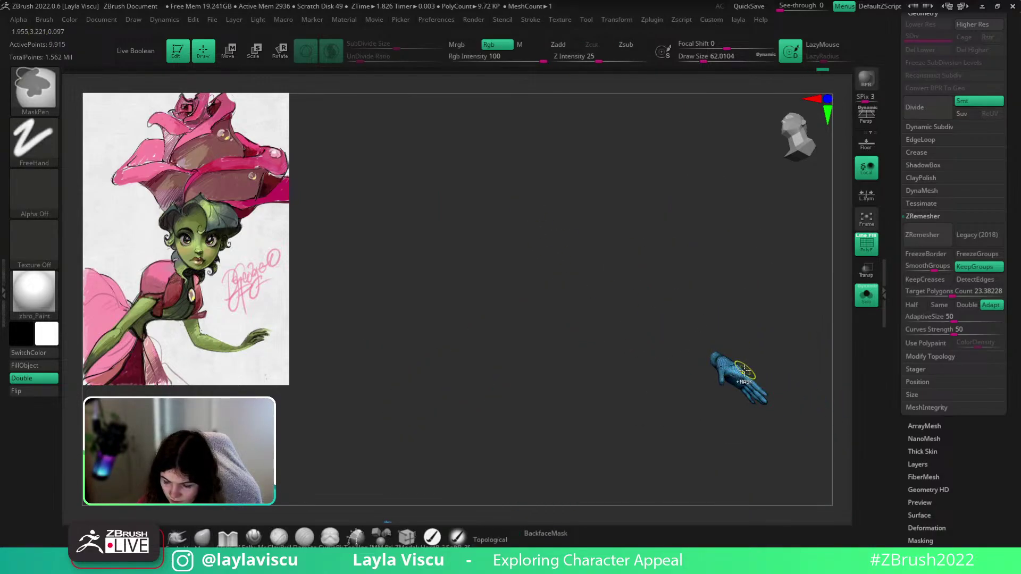
{"action": "left_click", "coordinate": [741, 370], "text": "ctrl+shift"}
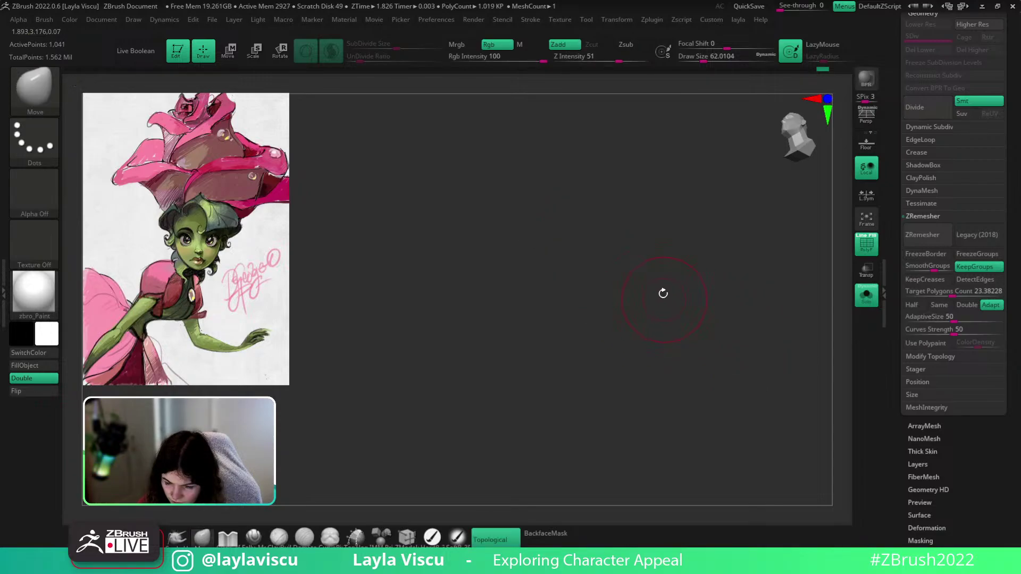
Set the KnifeCurve stroke to Rect and switch the selection brush to SelectRect
{"action": "left_click", "coordinate": [33, 128], "text": "ctrl+shift"}
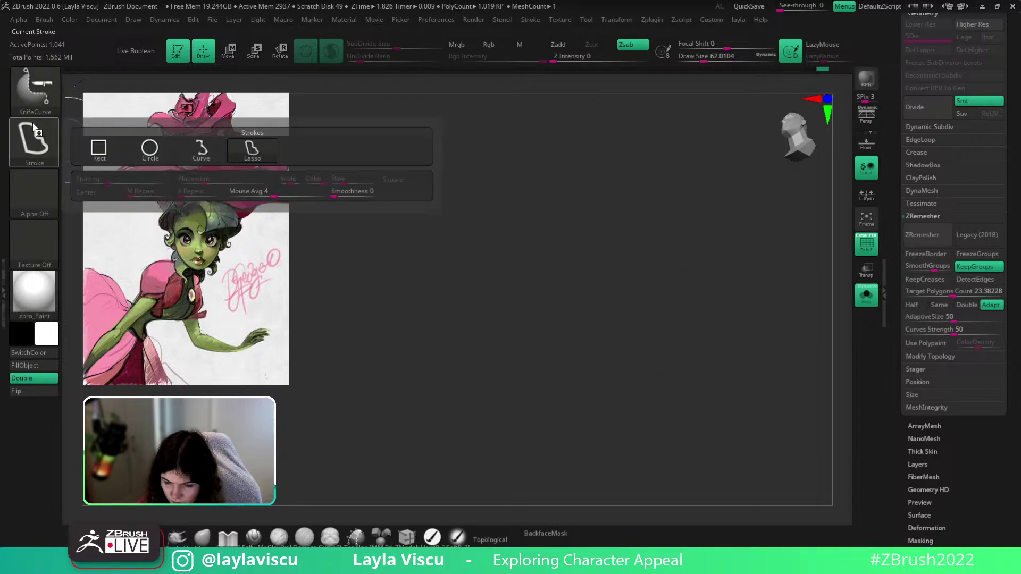
{"action": "left_click", "coordinate": [99, 149]}
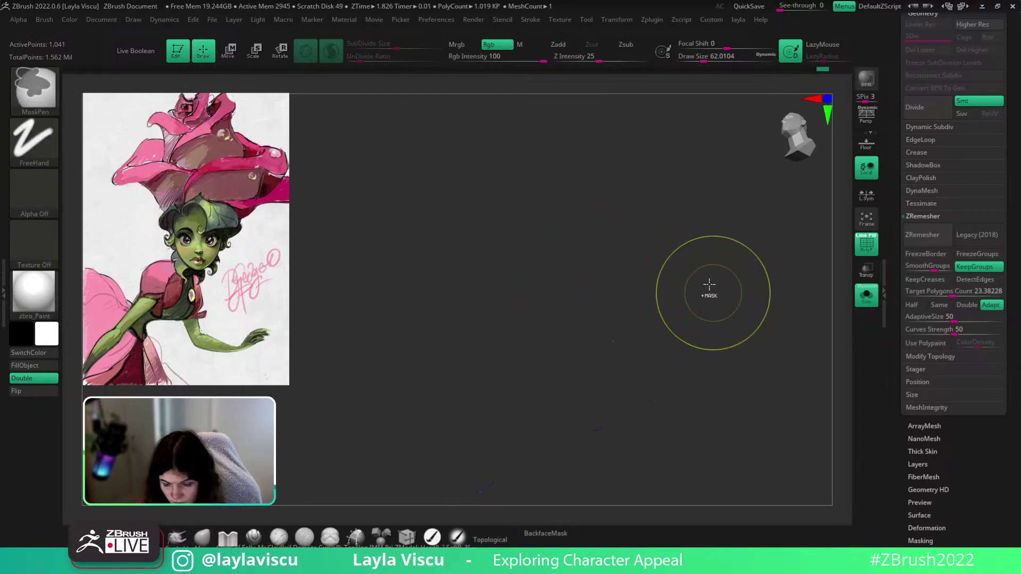
{"action": "left_click", "coordinate": [29, 89], "text": "ctrl+shift"}
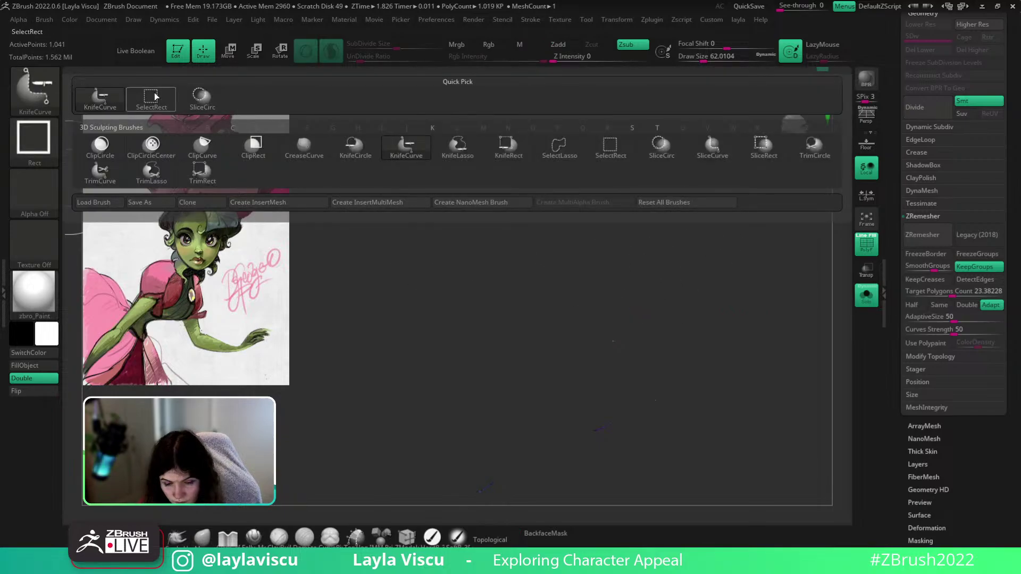
{"action": "left_click", "coordinate": [155, 98], "text": "ctrl+shift"}
Invert the visibility and try deleting the hidden stray fragments with Del Hidden
{"action": "left_click", "coordinate": [608, 191], "text": "ctrl+shift"}
{"action": "key", "text": "1"}
{"action": "left_click", "coordinate": [728, 223]}
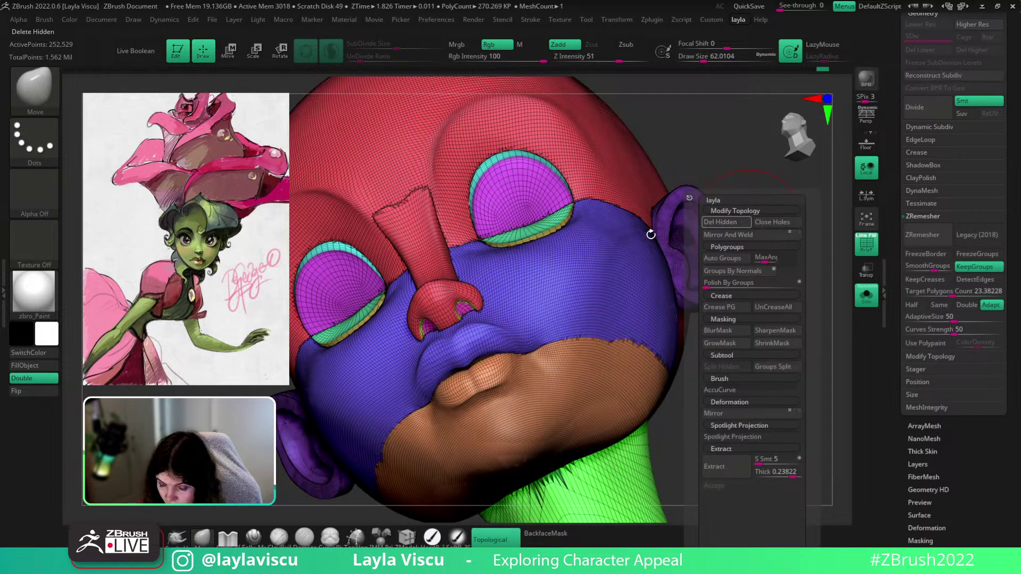
Hide the reference image and set the draw size to 21.62277 for work on the cheek seam
{"action": "right_click_drag", "start_coordinate": [650, 234], "coordinate": [796, 418]}
{"action": "key", "text": "shift+z"}
{"action": "key", "text": "shift+f"}
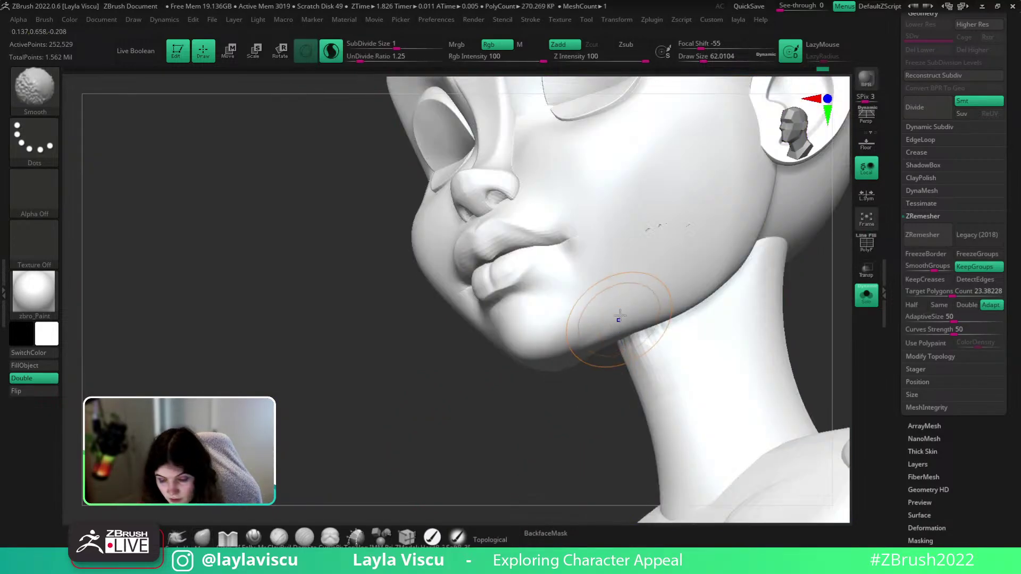
{"action": "key", "text": "shift+f"}
{"action": "right_click_drag", "start_coordinate": [670, 228], "coordinate": [649, 257], "text": "ctrl"}
{"action": "key", "text": "s"}
{"action": "left_click_drag", "start_coordinate": [649, 258], "coordinate": [639, 258]}
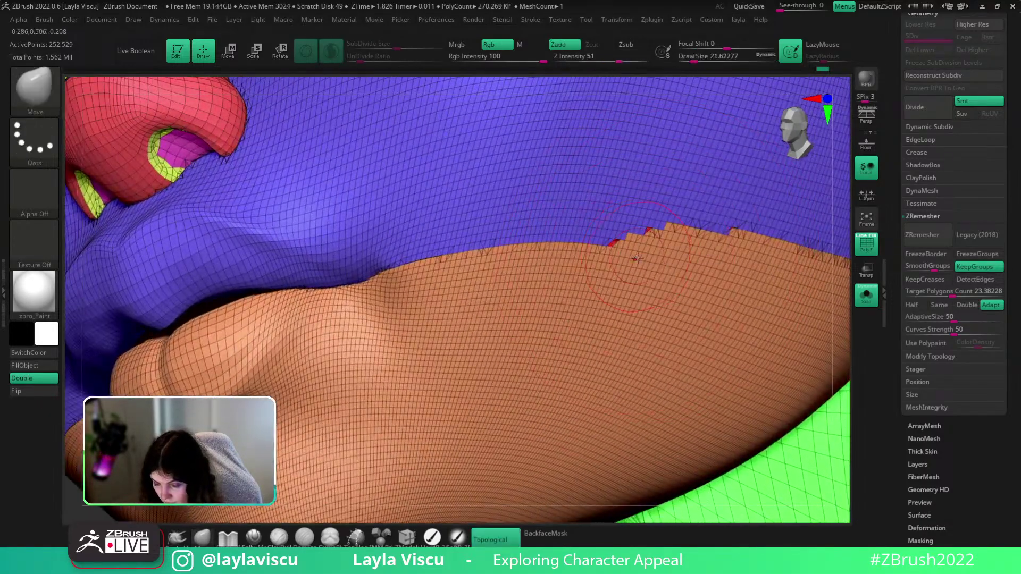
Isolate the stray fragments again and examine where they sit around the head
{"action": "mouse_move", "coordinate": [638, 260]}
{"action": "right_mouse_down", "text": "ctrl"}
{"action": "mouse_move", "coordinate": [290, 269]}
{"action": "mouse_move", "coordinate": [533, 308]}
{"action": "right_mouse_up", "text": "ctrl"}
{"action": "mouse_move", "coordinate": [533, 307]}
{"action": "right_mouse_down"}
{"action": "mouse_move", "coordinate": [806, 308]}
{"action": "mouse_move", "coordinate": [791, 321]}
{"action": "mouse_move", "coordinate": [745, 303]}
{"action": "mouse_move", "coordinate": [808, 314]}
{"action": "right_mouse_up"}
{"action": "left_click_drag", "start_coordinate": [808, 314], "coordinate": [799, 314], "text": "ctrl+shift"}
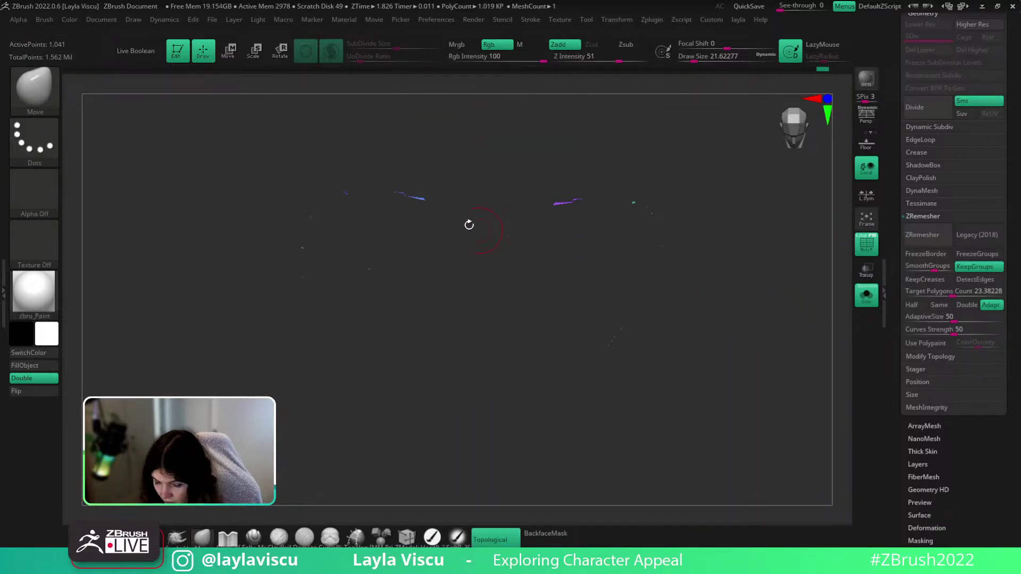
{"action": "right_click_drag", "start_coordinate": [468, 225], "coordinate": [503, 230]}
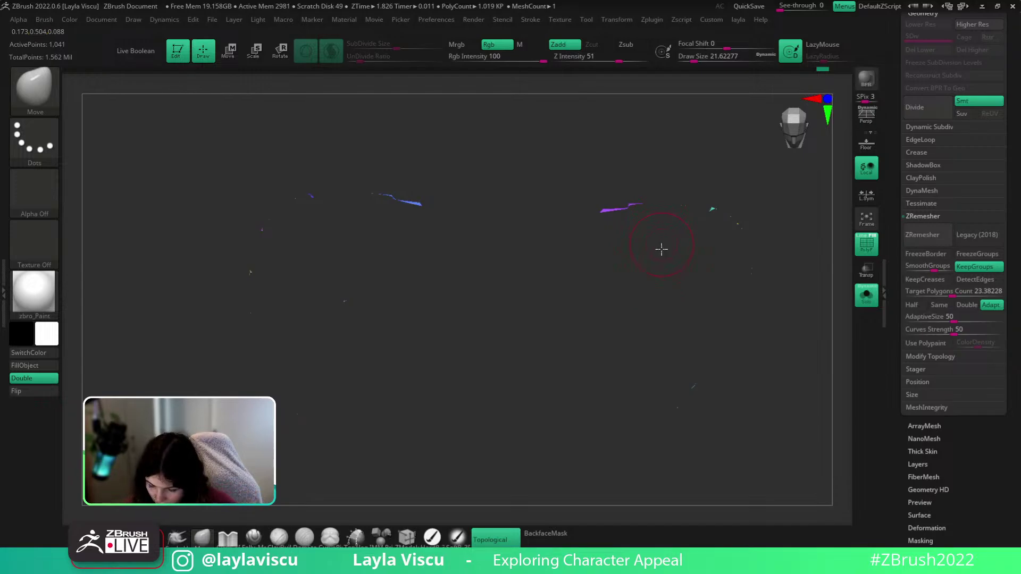
{"action": "right_click_drag", "start_coordinate": [662, 249], "coordinate": [661, 270]}
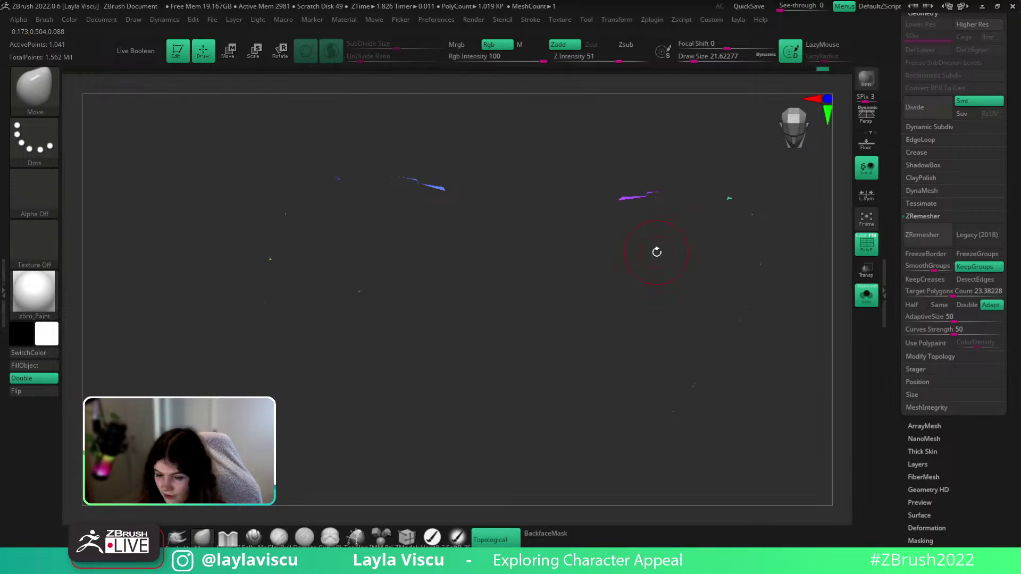
Hide the purple and blue fragments to keep them, invert the visibility and delete the remaining fragments
{"action": "left_click", "coordinate": [650, 198], "text": "ctrl+alt+shift"}
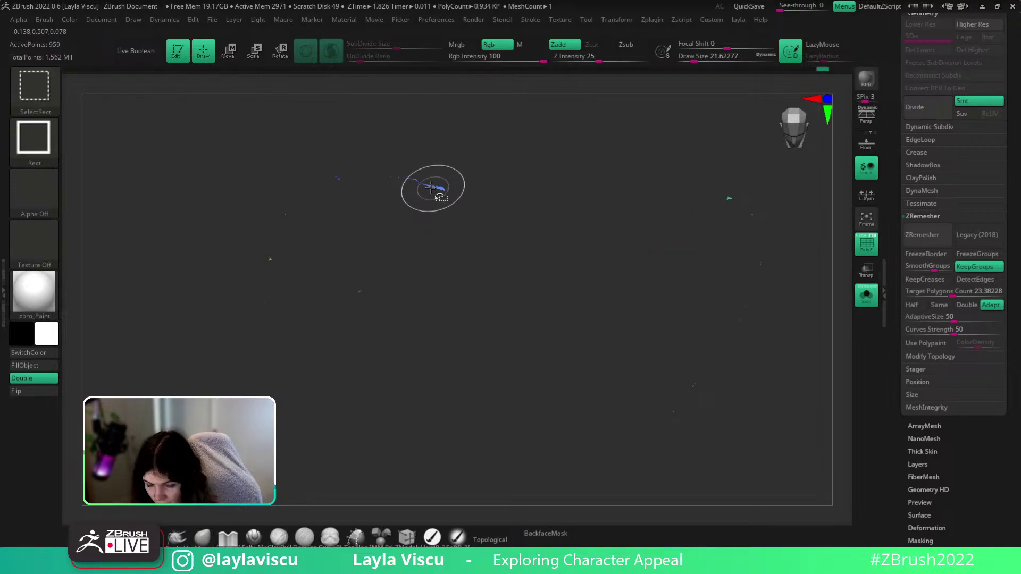
{"action": "left_click_drag", "start_coordinate": [515, 194], "coordinate": [543, 240], "text": "ctrl+shift"}
{"action": "key", "text": "space"}
{"action": "left_click", "coordinate": [563, 228]}
Isolate the blue face and orange jaw polygroups to expose their seam from inside
{"action": "right_click_drag", "start_coordinate": [359, 260], "coordinate": [197, 155], "text": "ctrl"}
{"action": "right_click_drag", "start_coordinate": [678, 432], "coordinate": [665, 319], "text": "alt"}
{"action": "right_click_drag", "start_coordinate": [535, 294], "coordinate": [571, 290], "text": "ctrl"}
{"action": "right_click_drag", "start_coordinate": [581, 239], "coordinate": [364, 276], "text": "ctrl"}
{"action": "key", "text": "shift+f"}
{"action": "key", "text": "shift+f"}
{"action": "left_click", "coordinate": [564, 271], "text": "ctrl+shift"}
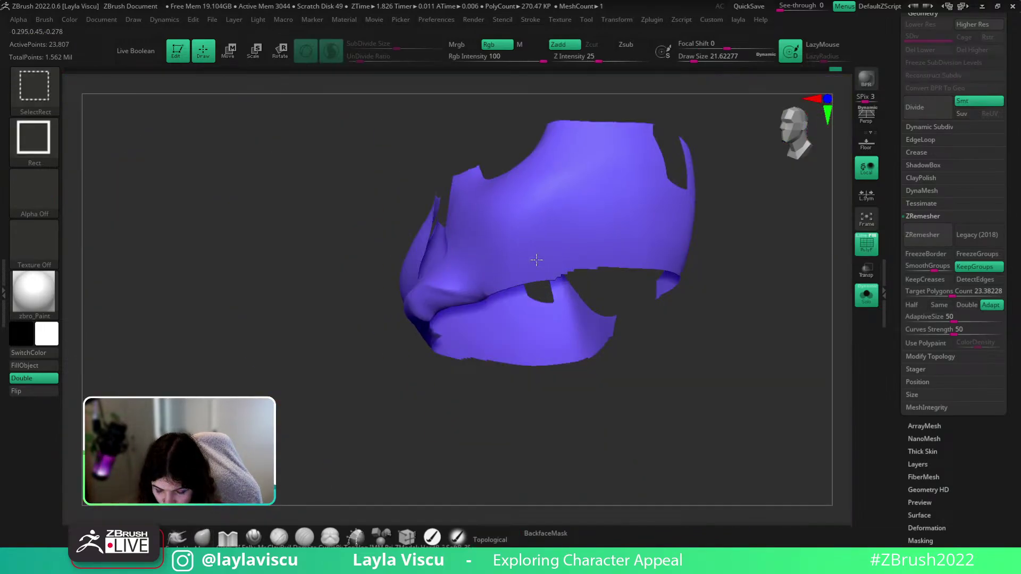
{"action": "left_click", "coordinate": [553, 303], "text": "ctrl+shift"}
{"action": "left_click_drag", "start_coordinate": [432, 394], "coordinate": [451, 418], "text": "ctrl+shift"}
{"action": "mouse_move", "coordinate": [482, 440]}
{"action": "right_mouse_down"}
{"action": "mouse_move", "coordinate": [648, 445]}
{"action": "mouse_move", "coordinate": [674, 490]}
{"action": "mouse_move", "coordinate": [658, 401]}
{"action": "mouse_move", "coordinate": [645, 467]}
{"action": "mouse_move", "coordinate": [654, 431]}
{"action": "mouse_move", "coordinate": [649, 467]}
{"action": "mouse_move", "coordinate": [685, 398]}
{"action": "mouse_move", "coordinate": [662, 372]}
{"action": "right_mouse_up"}
{"action": "right_click_drag", "start_coordinate": [562, 208], "coordinate": [659, 225], "text": "ctrl"}
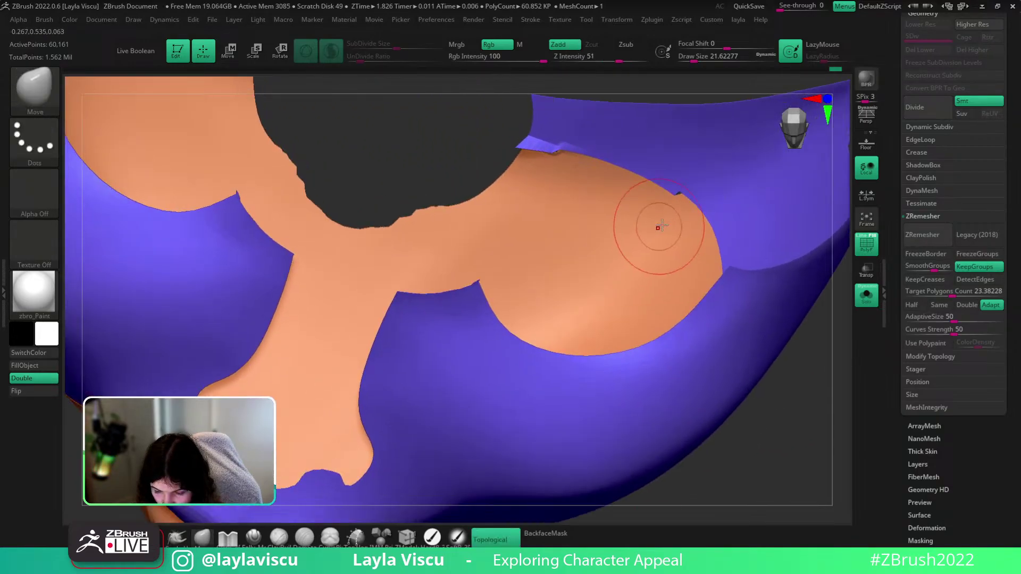
Smooth the jagged seam between the face and jaw polygroups
{"action": "left_click_drag", "start_coordinate": [676, 198], "coordinate": [644, 196], "text": "shift"}
{"action": "right_click_drag", "start_coordinate": [684, 216], "coordinate": [774, 365], "text": "ctrl"}
{"action": "key", "text": "grave"}
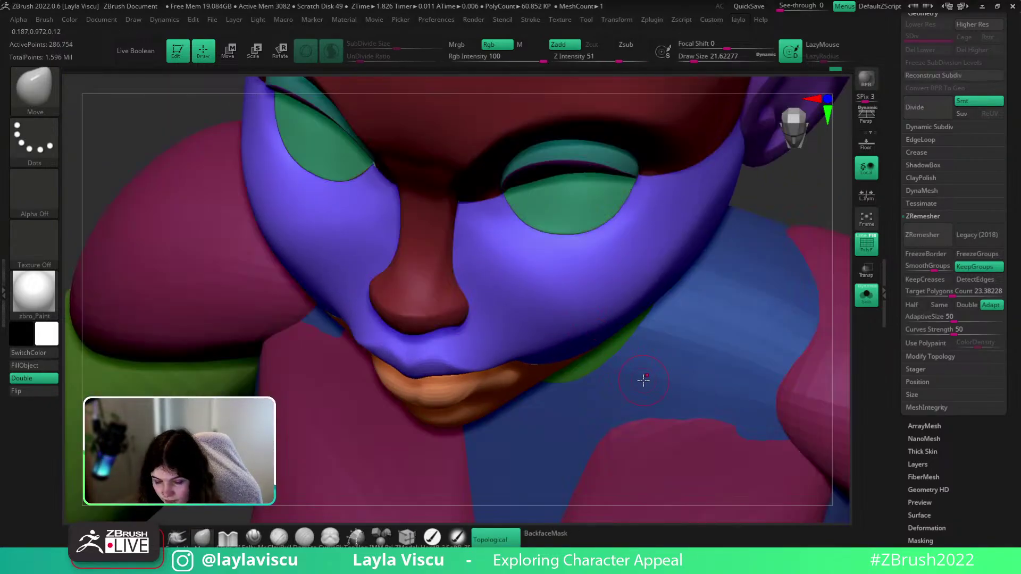
{"action": "right_click_drag", "start_coordinate": [643, 381], "coordinate": [754, 316], "text": "ctrl"}
{"action": "right_click_drag", "start_coordinate": [727, 383], "coordinate": [735, 278]}
{"action": "right_click_drag", "start_coordinate": [645, 285], "coordinate": [580, 404], "text": "ctrl"}
Select the ZModeler brush for the open gaps in the cheek seam
{"action": "left_click", "coordinate": [485, 546]}
{"action": "key", "text": "b"}
{"action": "key", "text": "z"}
{"action": "key", "text": "m"}
{"action": "right_click_drag", "start_coordinate": [548, 250], "coordinate": [603, 255]}
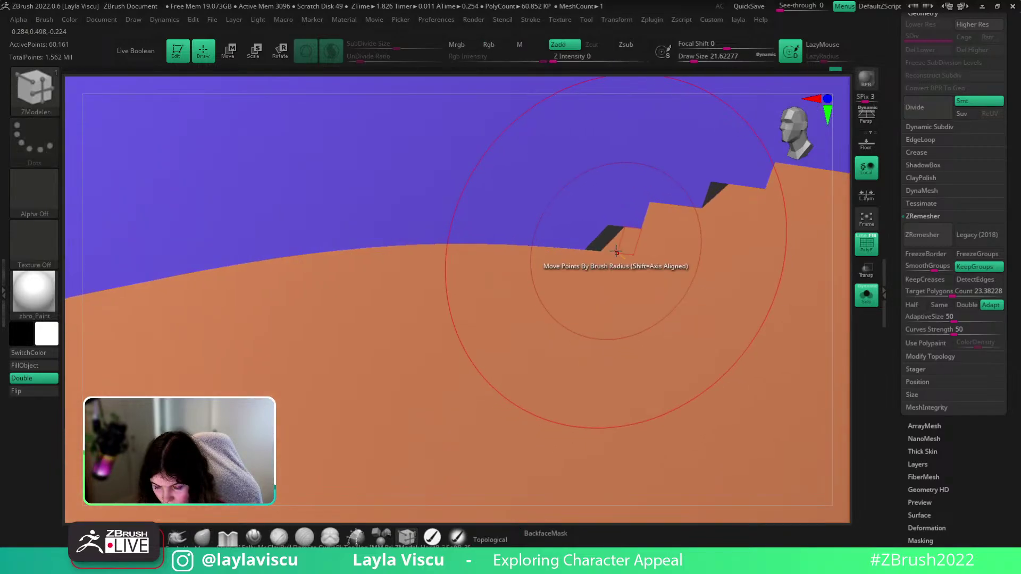
Insert an edge loop beside the seam gap and turn on the wireframe display
{"action": "left_click", "coordinate": [602, 242]}
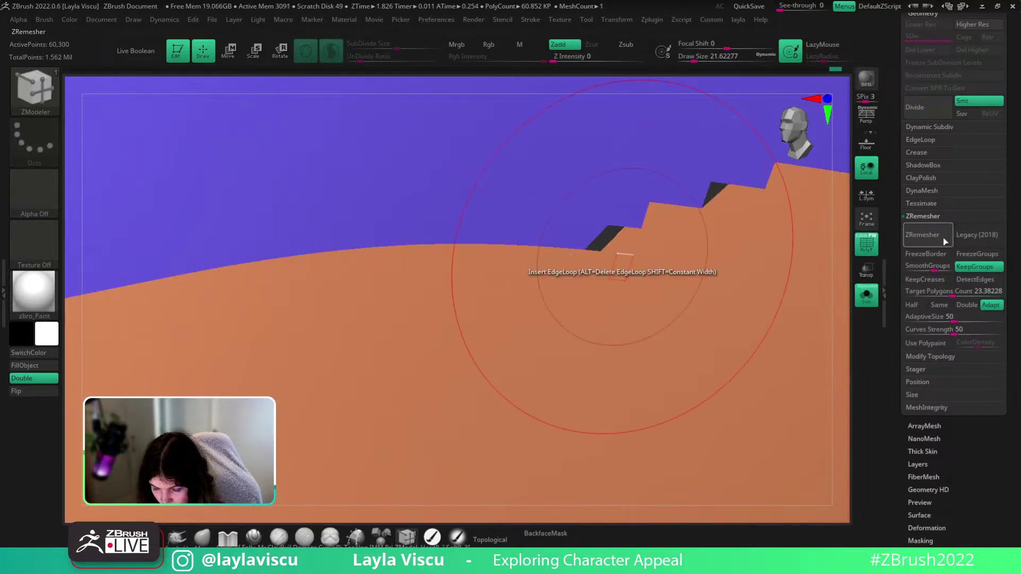
{"action": "left_click", "coordinate": [868, 243]}
{"action": "mouse_move", "coordinate": [847, 233]}
{"action": "left_mouse_down"}
{"action": "mouse_move", "coordinate": [854, 289]}
{"action": "mouse_move", "coordinate": [837, 243]}
{"action": "left_mouse_up"}
{"action": "right_click_drag", "start_coordinate": [650, 269], "coordinate": [683, 271], "text": "ctrl"}
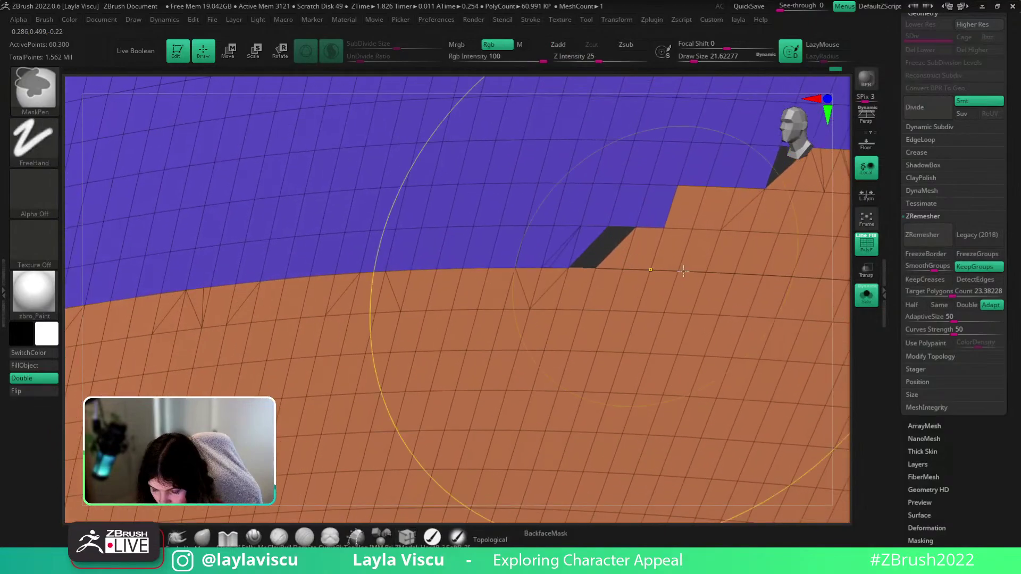
Try to weld the seam points with WeldPoints and unhide the whole mesh
{"action": "left_click", "coordinate": [923, 357]}
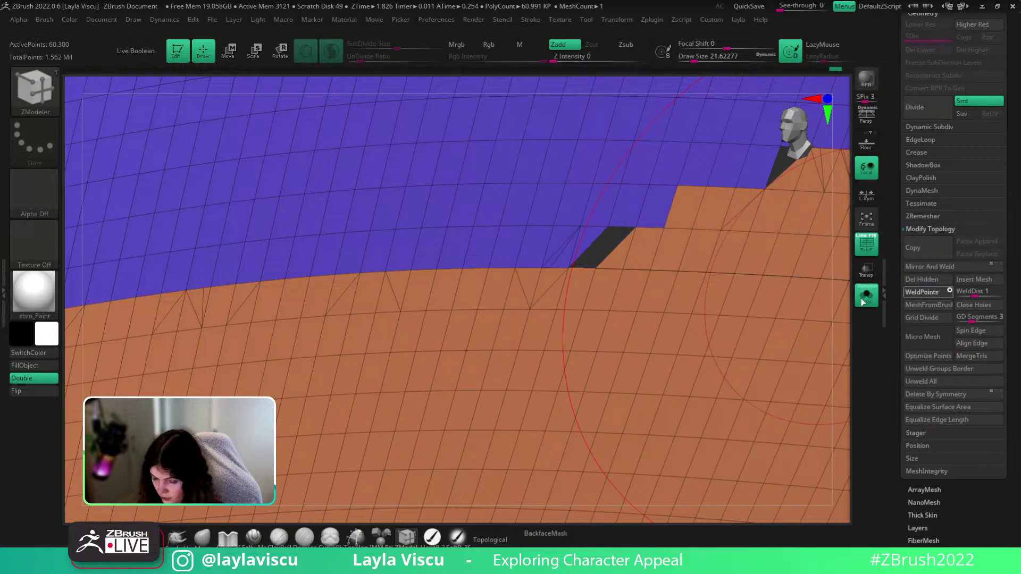
{"action": "left_click", "coordinate": [937, 290]}
{"action": "key", "text": "space"}
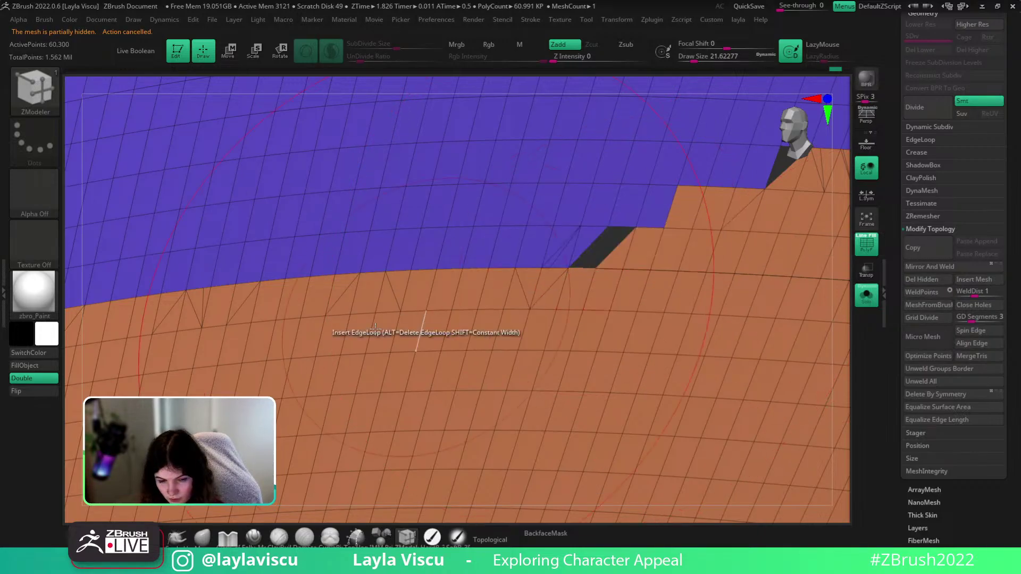
{"action": "right_click_drag", "start_coordinate": [422, 327], "coordinate": [425, 175], "text": "ctrl"}
{"action": "left_click", "coordinate": [830, 460], "text": "ctrl+shift"}
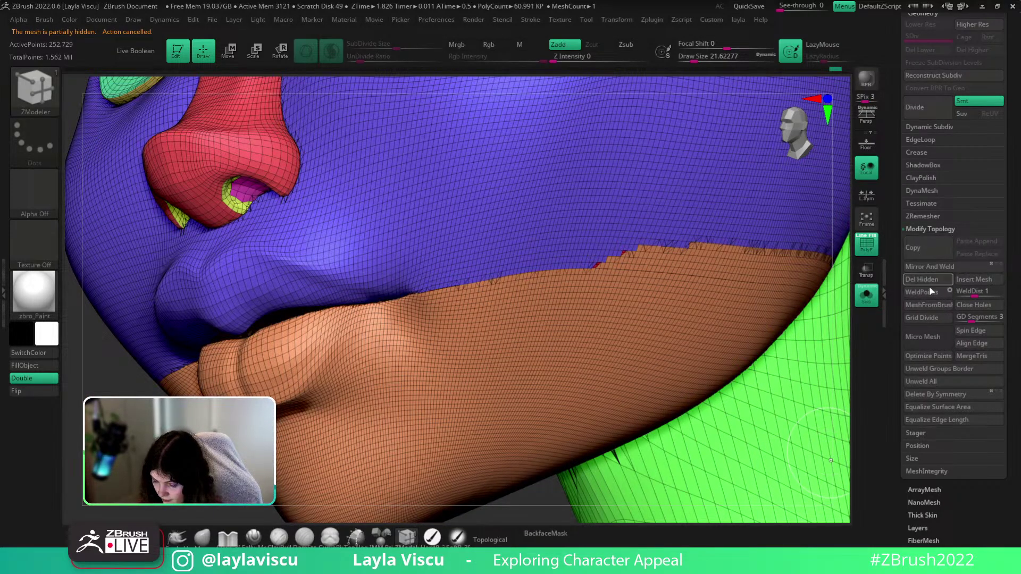
Hide the other head polygroups again so the blue face and orange jaw groups stand alone
{"action": "left_click", "coordinate": [584, 296], "text": "ctrl+shift"}
{"action": "left_click", "coordinate": [583, 295], "text": "ctrl+shift"}
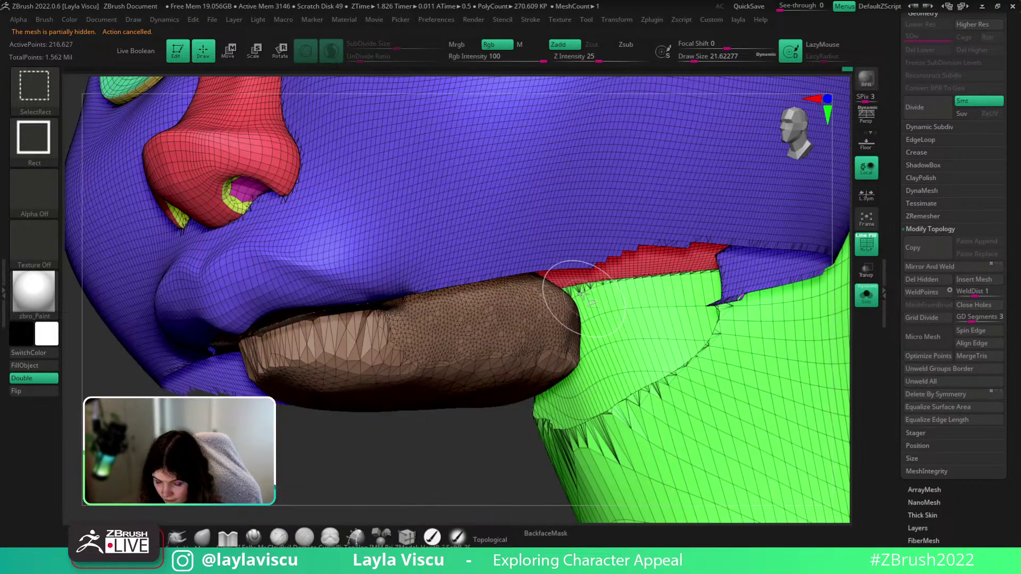
{"action": "left_click", "coordinate": [579, 266], "text": "ctrl+shift"}
{"action": "left_click_drag", "start_coordinate": [463, 444], "coordinate": [440, 461], "text": "ctrl+shift"}
{"action": "right_click_drag", "start_coordinate": [790, 413], "coordinate": [657, 450]}
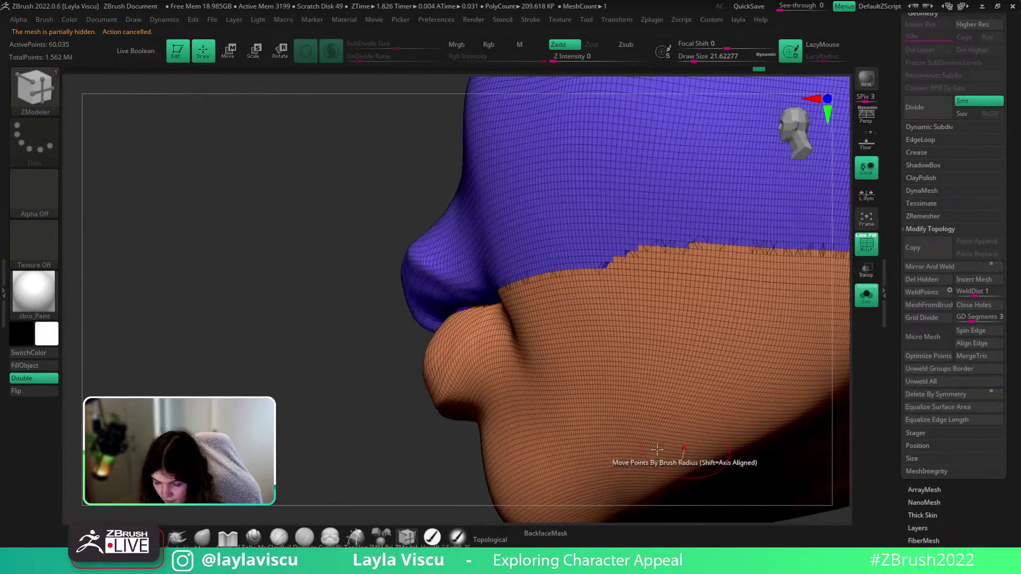
Try smoothing the jagged face-jaw seam around the side and back of the head, undoing the second stroke
{"action": "right_click_drag", "start_coordinate": [548, 422], "coordinate": [296, 391], "text": "alt"}
{"action": "left_click_drag", "start_coordinate": [684, 234], "coordinate": [476, 240], "text": "shift"}
{"action": "right_click_drag", "start_coordinate": [832, 444], "coordinate": [675, 453]}
{"action": "mouse_move", "coordinate": [737, 247]}
{"action": "left_mouse_down", "text": "shift"}
{"action": "mouse_move", "coordinate": [643, 222]}
{"action": "mouse_move", "coordinate": [736, 239]}
{"action": "left_mouse_up", "text": "shift"}
{"action": "key", "text": "ctrl+z"}
{"action": "key", "text": "ctrl+z"}
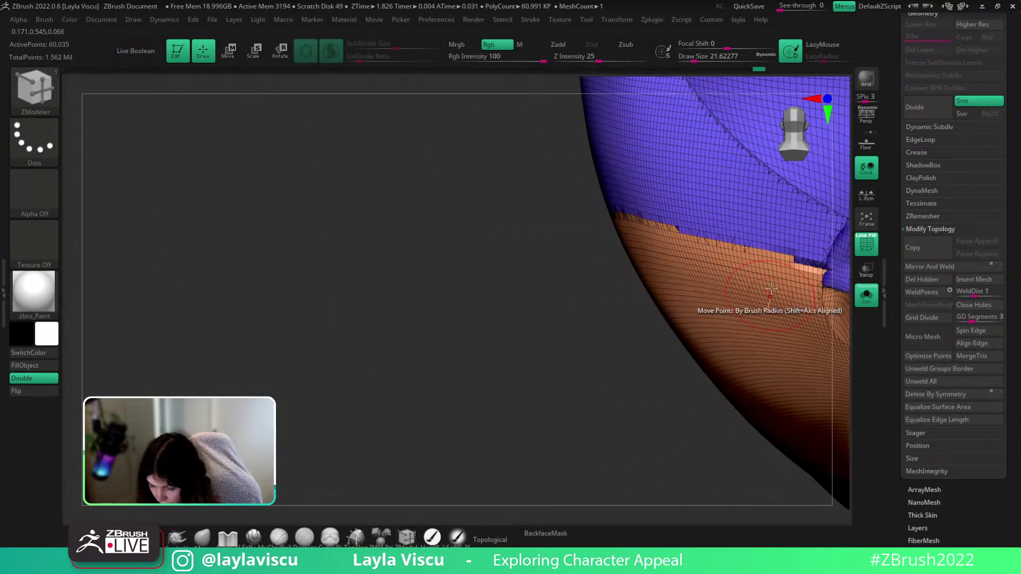
{"action": "mouse_move", "coordinate": [803, 252]}
{"action": "left_mouse_down", "text": "shift"}
{"action": "mouse_move", "coordinate": [765, 258]}
{"action": "mouse_move", "coordinate": [715, 239]}
{"action": "left_mouse_up", "text": "shift"}
{"action": "right_click_drag", "start_coordinate": [608, 400], "coordinate": [672, 391]}
{"action": "mouse_move", "coordinate": [839, 223]}
{"action": "right_mouse_down", "text": "ctrl"}
{"action": "mouse_move", "coordinate": [529, 342]}
{"action": "mouse_move", "coordinate": [506, 410]}
{"action": "mouse_move", "coordinate": [748, 316]}
{"action": "mouse_move", "coordinate": [465, 244]}
{"action": "mouse_move", "coordinate": [549, 374]}
{"action": "mouse_move", "coordinate": [787, 376]}
{"action": "right_mouse_up", "text": "ctrl"}
Undo the seam smoothing, inserted edge loop and fragment cleanup
{"action": "key", "text": "ctrl+z"}
{"action": "key", "text": "ctrl+z"}
{"action": "key", "text": "ctrl+z"}
{"action": "key", "text": "ctrl+z"}
{"action": "key", "text": "ctrl+z"}
{"action": "key", "text": "ctrl+z"}
{"action": "key", "text": "ctrl+z"}
{"action": "key", "text": "ctrl+z"}
{"action": "right_click_drag", "start_coordinate": [792, 339], "coordinate": [766, 328], "text": "ctrl"}
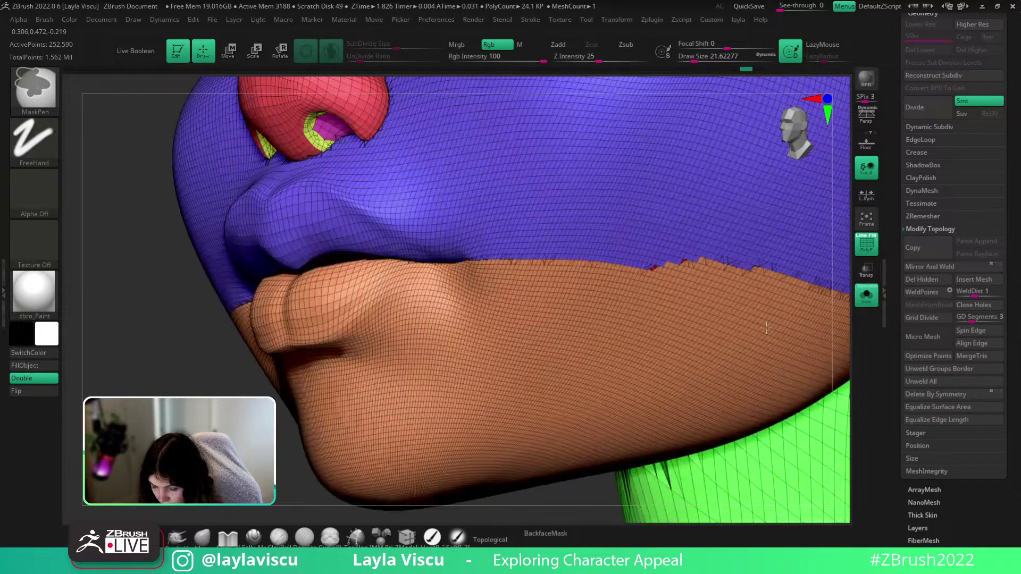
{"action": "key", "text": "ctrl+z"}
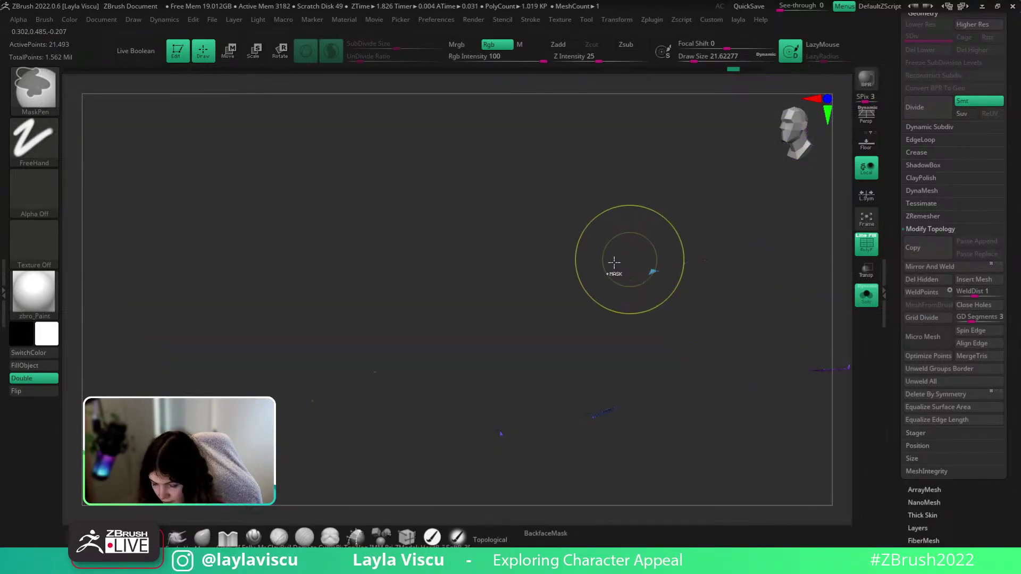
{"action": "key", "text": "ctrl+z"}
Discard the newer undo history entries and undo the earlier hiding and cutting back to the isolated green mouth pouch
{"action": "left_click", "coordinate": [397, 321], "text": "ctrl+shift"}
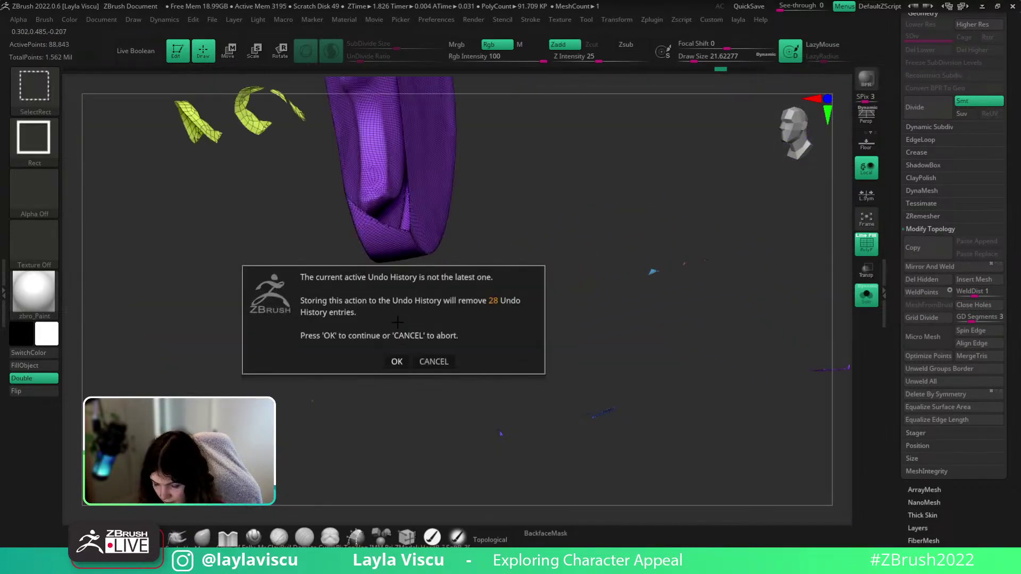
{"action": "left_click", "coordinate": [397, 362]}
{"action": "mouse_move", "coordinate": [633, 330]}
{"action": "right_mouse_down", "text": "ctrl"}
{"action": "mouse_move", "coordinate": [795, 325]}
{"action": "mouse_move", "coordinate": [847, 349]}
{"action": "mouse_move", "coordinate": [841, 312]}
{"action": "mouse_move", "coordinate": [434, 360]}
{"action": "right_mouse_up", "text": "ctrl"}
{"action": "key", "text": "ctrl+z"}
{"action": "key", "text": "ctrl+z"}
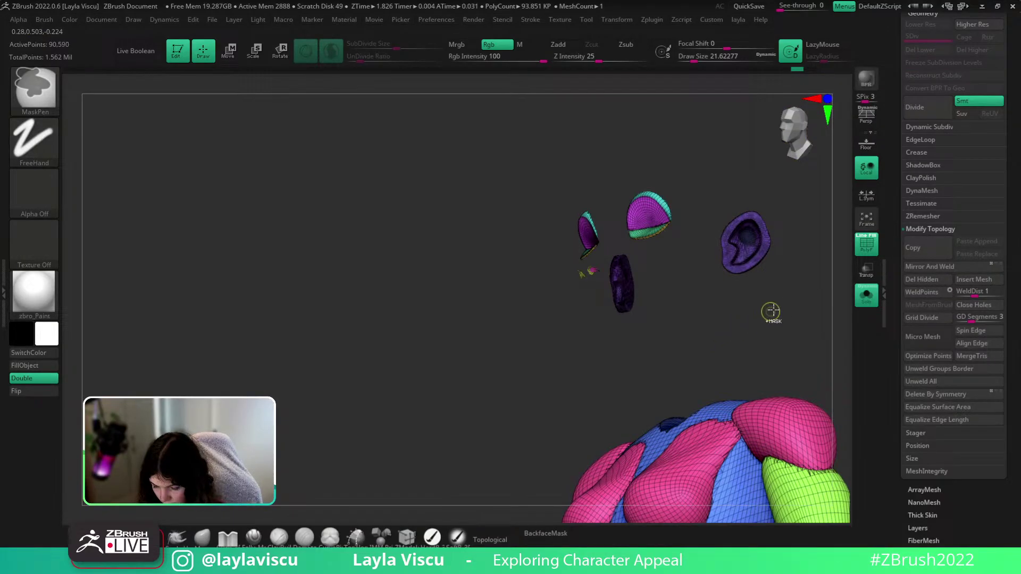
{"action": "key", "text": "ctrl+z"}
{"action": "key", "text": "ctrl+z"}
{"action": "key", "text": "ctrl+z"}
{"action": "key", "text": "ctrl+z"}
{"action": "key", "text": "ctrl+z"}
{"action": "key", "text": "ctrl+z"}
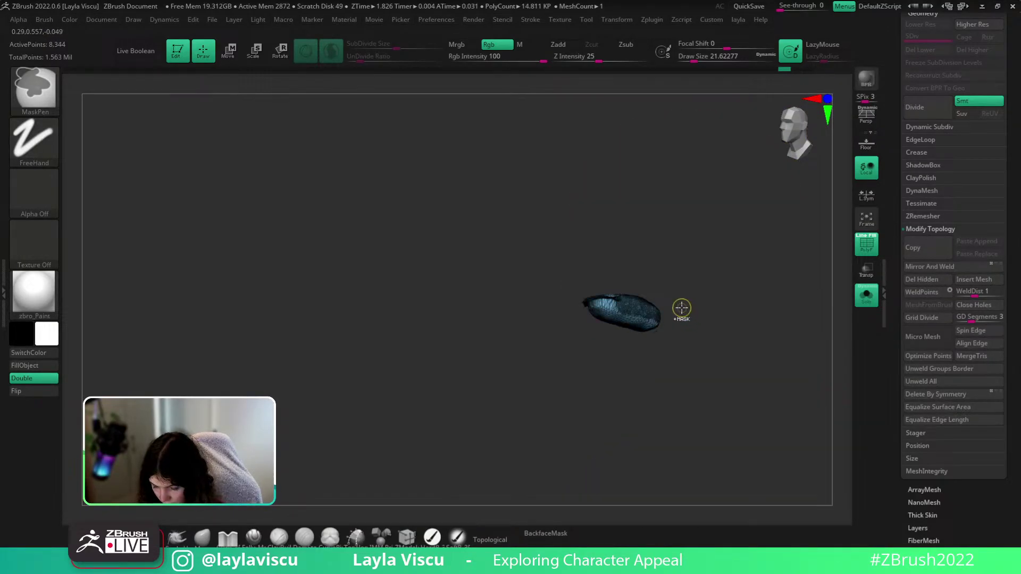
{"action": "key", "text": "ctrl+z"}
{"action": "key", "text": "ctrl+z"}
{"action": "key", "text": "ctrl+z"}
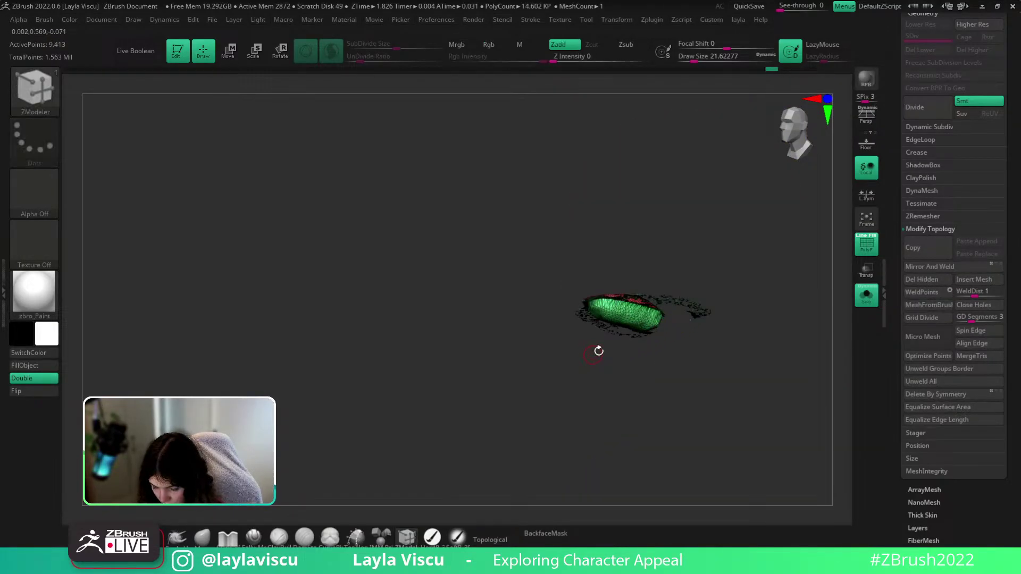
{"action": "mouse_move", "coordinate": [599, 351]}
{"action": "right_mouse_down", "text": "ctrl"}
{"action": "mouse_move", "coordinate": [768, 403]}
{"action": "mouse_move", "coordinate": [812, 370]}
{"action": "mouse_move", "coordinate": [797, 300]}
{"action": "right_mouse_up", "text": "ctrl"}
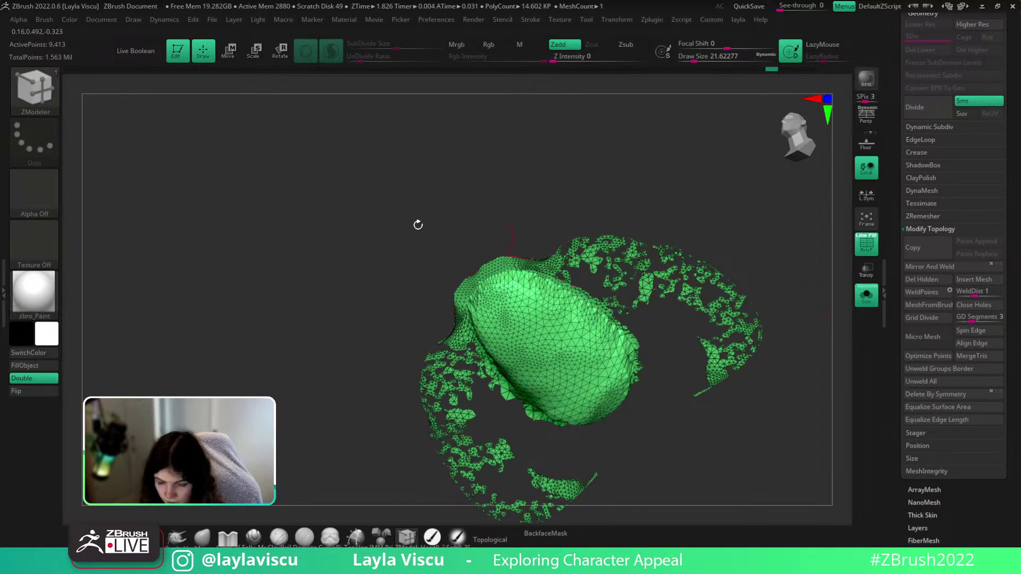
Try smoothing the scattered fragments around the isolated green mouth pouch with Sculptris Pro, and show the whole mesh again
{"action": "mouse_move", "coordinate": [624, 280]}
{"action": "left_mouse_down", "text": "shift"}
{"action": "mouse_move", "coordinate": [631, 274]}
{"action": "mouse_move", "coordinate": [566, 251]}
{"action": "left_mouse_up", "text": "shift"}
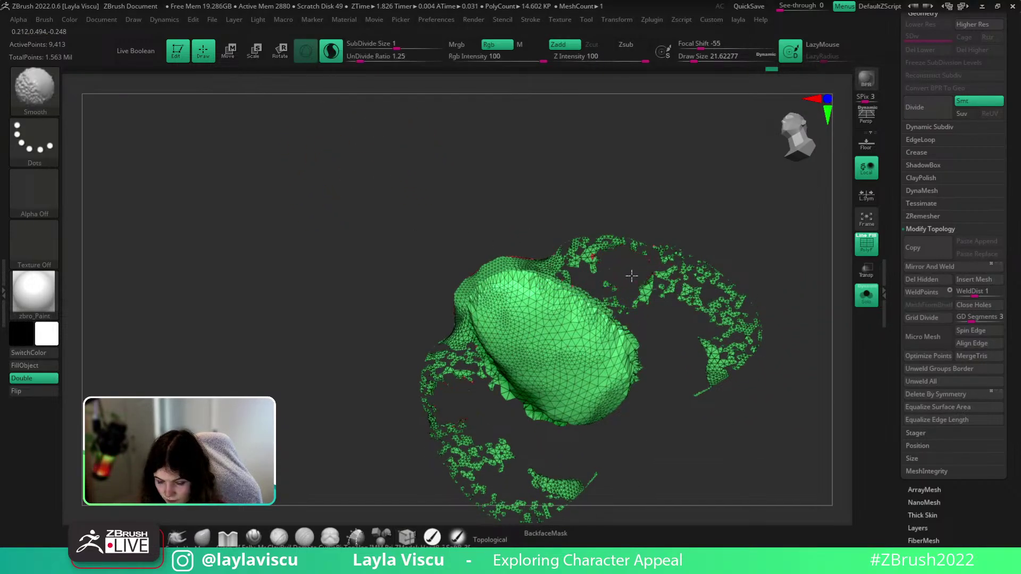
{"action": "mouse_move", "coordinate": [652, 291]}
{"action": "left_mouse_down", "text": "shift"}
{"action": "mouse_move", "coordinate": [707, 311]}
{"action": "mouse_move", "coordinate": [742, 346]}
{"action": "mouse_move", "coordinate": [717, 351]}
{"action": "left_mouse_up", "text": "shift"}
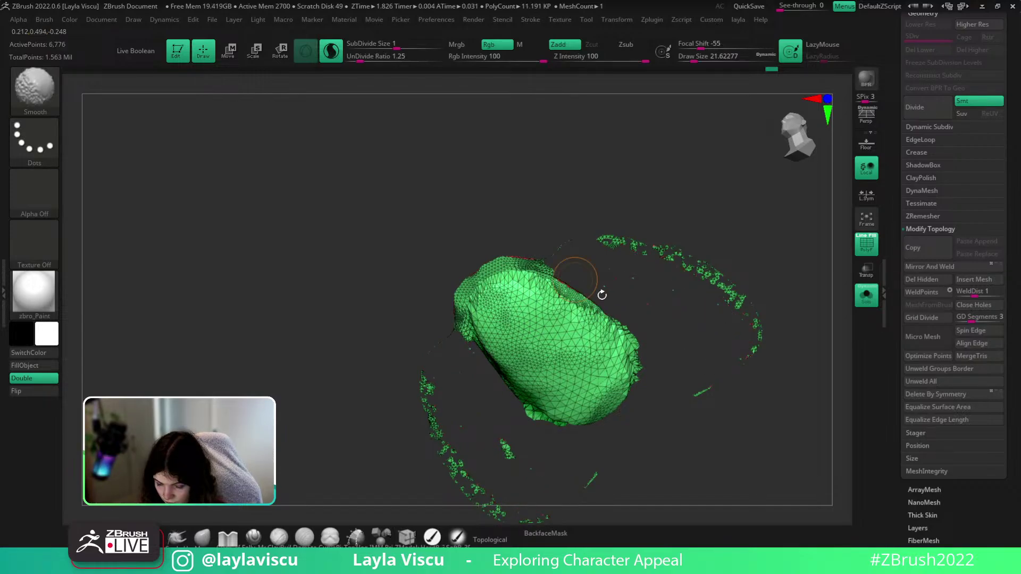
{"action": "mouse_move", "coordinate": [603, 295]}
{"action": "left_mouse_down"}
{"action": "mouse_move", "coordinate": [612, 281]}
{"action": "mouse_move", "coordinate": [679, 393]}
{"action": "mouse_move", "coordinate": [658, 342]}
{"action": "mouse_move", "coordinate": [640, 446]}
{"action": "mouse_move", "coordinate": [681, 452]}
{"action": "left_mouse_up"}
{"action": "left_click_drag", "start_coordinate": [548, 272], "coordinate": [669, 332], "text": "shift"}
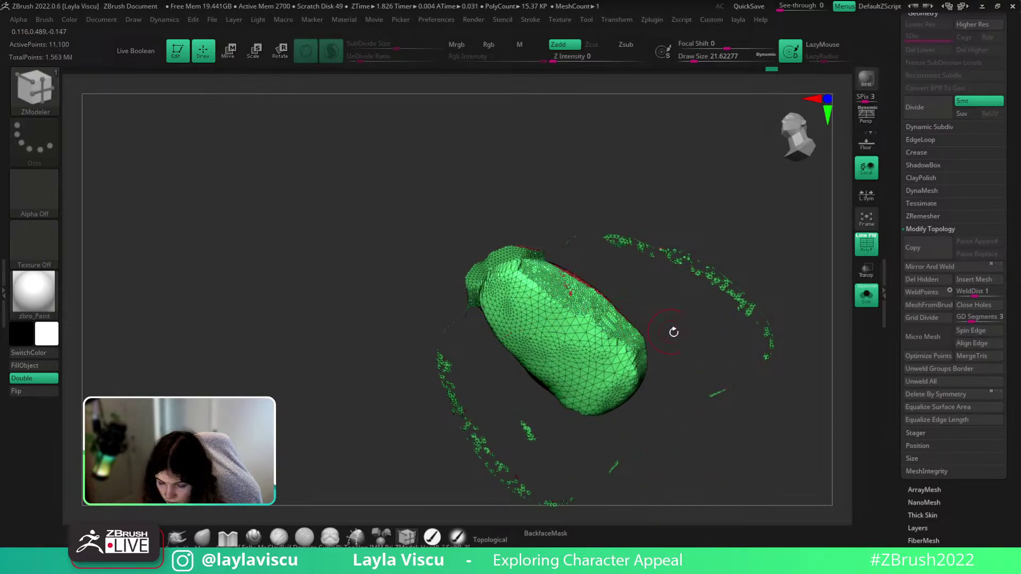
{"action": "left_click", "coordinate": [695, 333], "text": "ctrl+shift"}
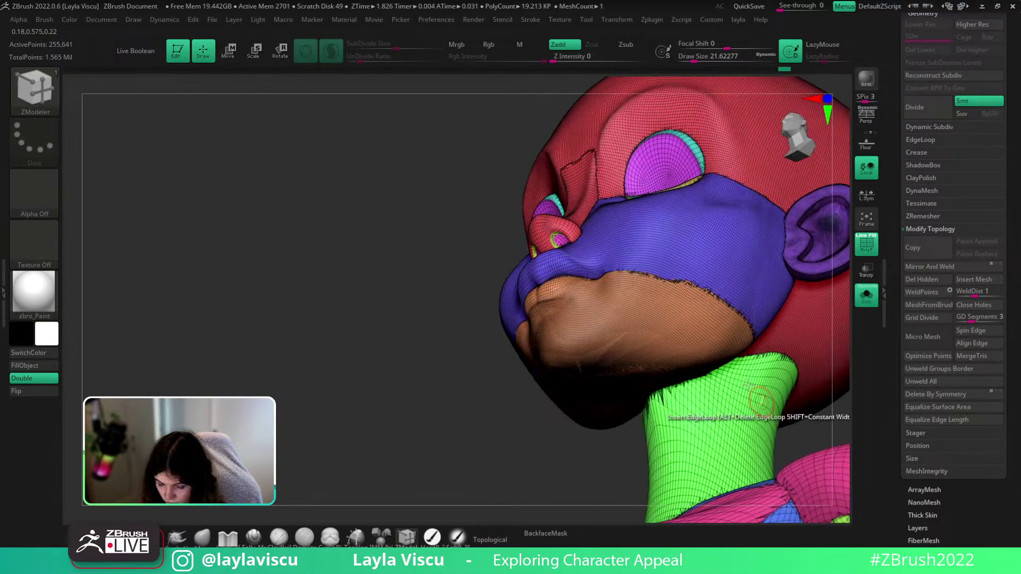
Try smoothing the jagged seam between the blue face group and the orange jaw group, and undo the stroke
{"action": "right_click_drag", "start_coordinate": [748, 384], "coordinate": [779, 371], "text": "ctrl"}
{"action": "mouse_move", "coordinate": [786, 364]}
{"action": "left_mouse_down", "text": "shift"}
{"action": "mouse_move", "coordinate": [653, 271]}
{"action": "mouse_move", "coordinate": [560, 255]}
{"action": "left_mouse_up", "text": "shift"}
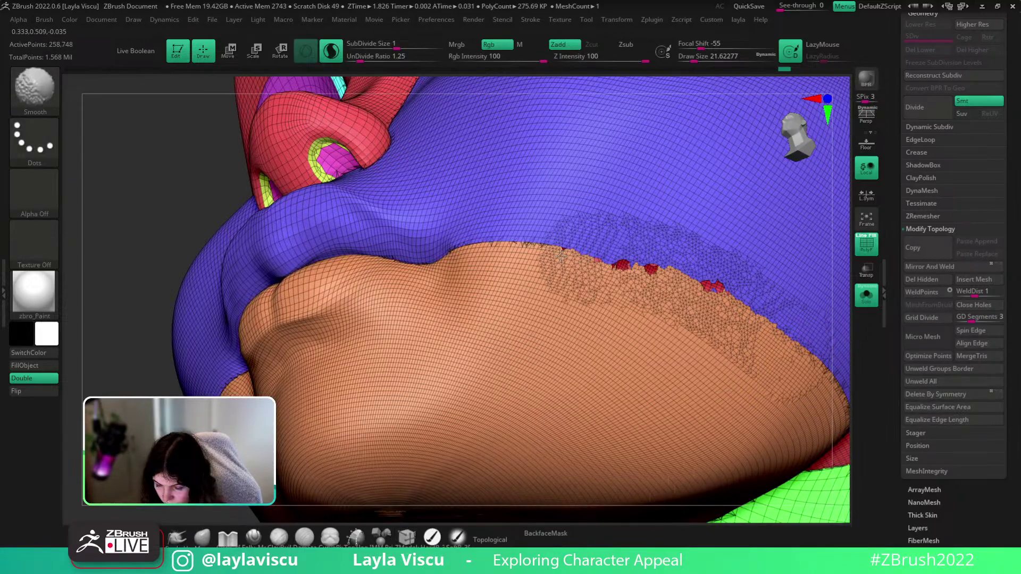
{"action": "key", "text": "shift+f"}
{"action": "key", "text": "ctrl+z"}
{"action": "key", "text": "shift+f"}
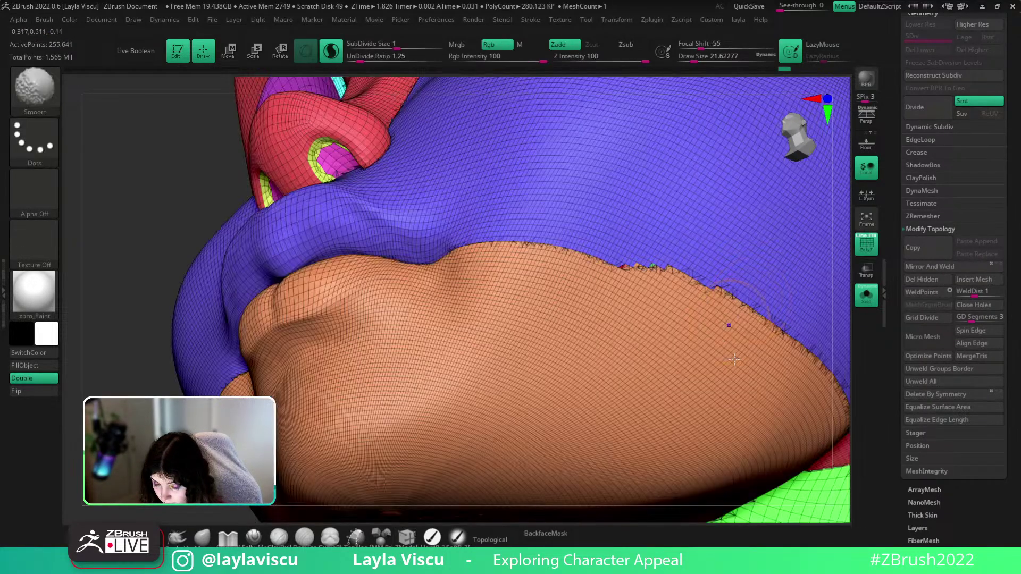
Try a DynaMesh of the body at resolution 1576, inspect the mouth without the wireframe, and undo the remesh
{"action": "mouse_move", "coordinate": [672, 273]}
{"action": "right_mouse_down", "text": "ctrl"}
{"action": "mouse_move", "coordinate": [416, 340]}
{"action": "mouse_move", "coordinate": [781, 335]}
{"action": "right_mouse_up", "text": "ctrl"}
{"action": "left_click", "coordinate": [921, 191]}
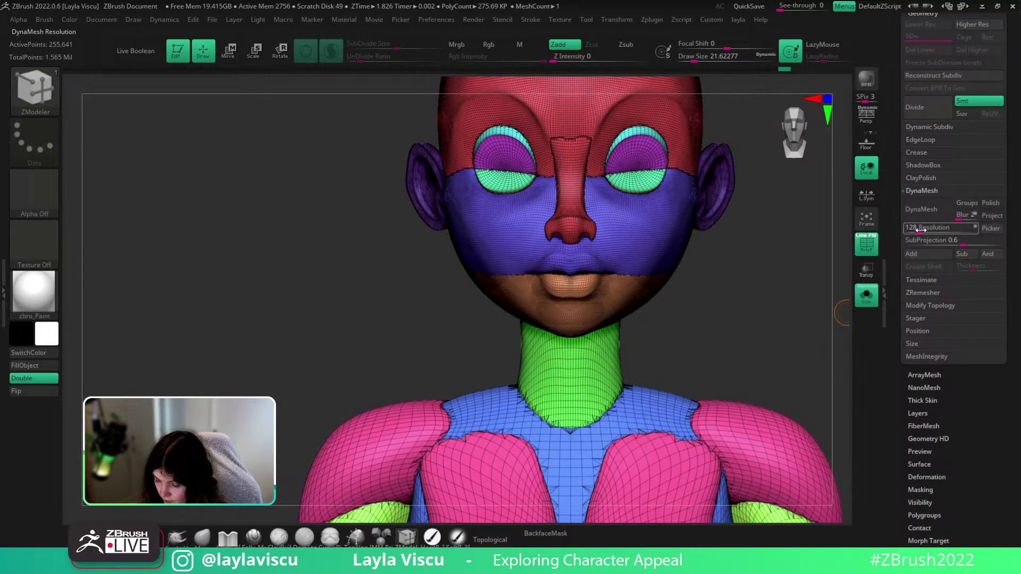
{"action": "left_click", "coordinate": [949, 230]}
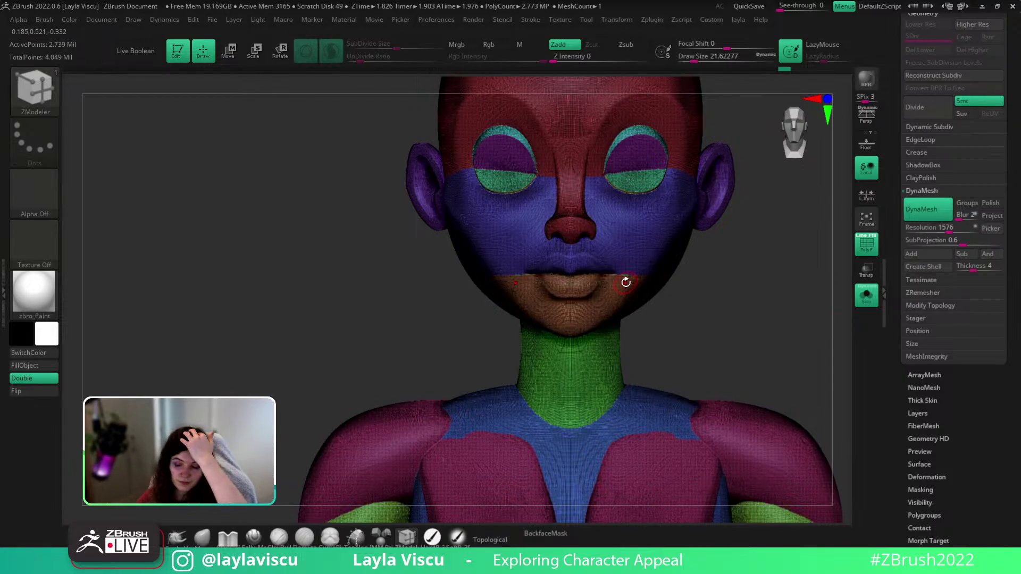
{"action": "mouse_move", "coordinate": [672, 329]}
{"action": "right_mouse_down"}
{"action": "mouse_move", "coordinate": [654, 314]}
{"action": "mouse_move", "coordinate": [661, 386]}
{"action": "right_mouse_up"}
{"action": "key", "text": "shift+f"}
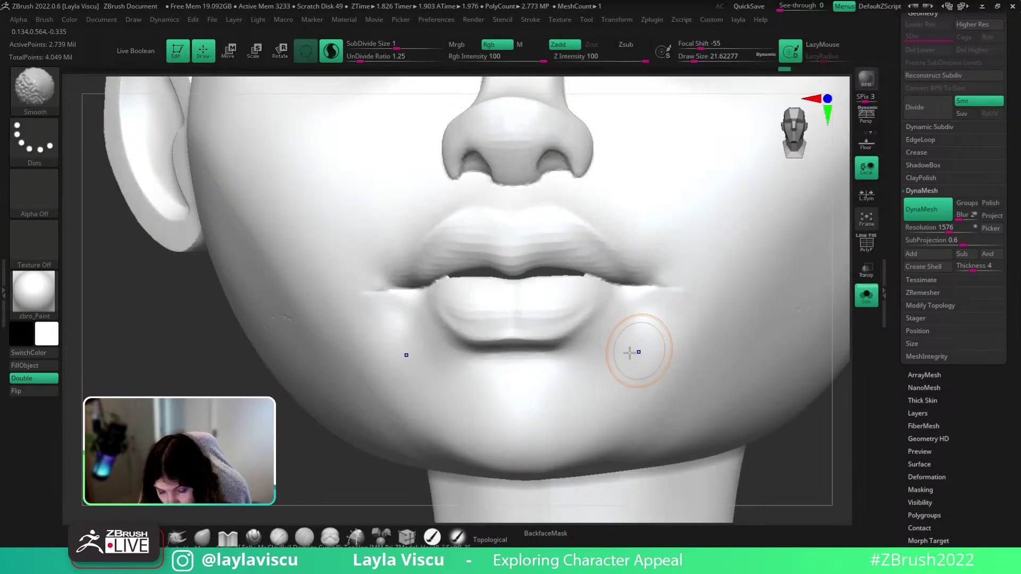
{"action": "key", "text": "shift+f"}
{"action": "key", "text": "ctrl+z"}
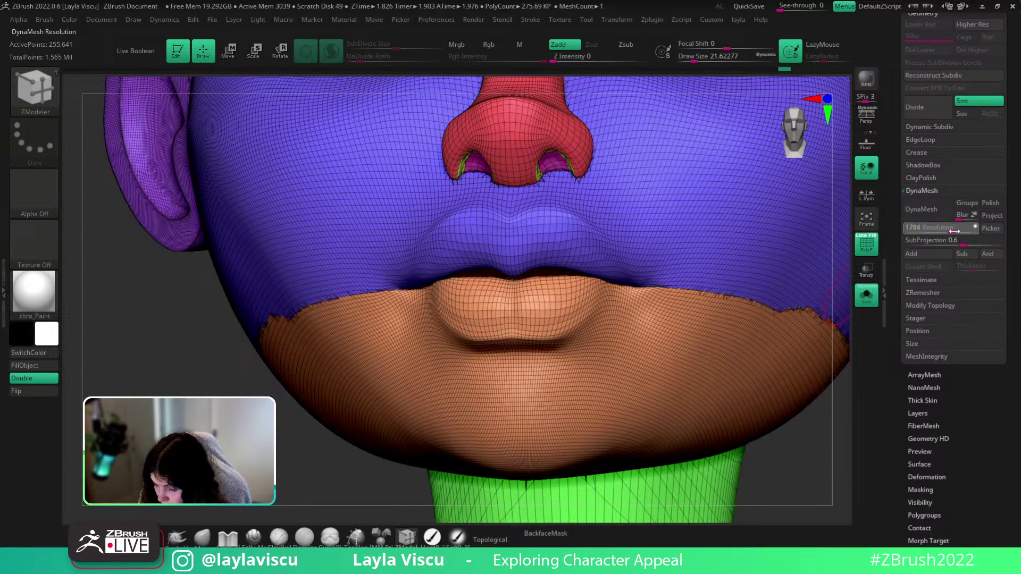
Try a DynaMesh of the body at resolution 2048 and undo it
{"action": "left_click", "coordinate": [925, 217]}
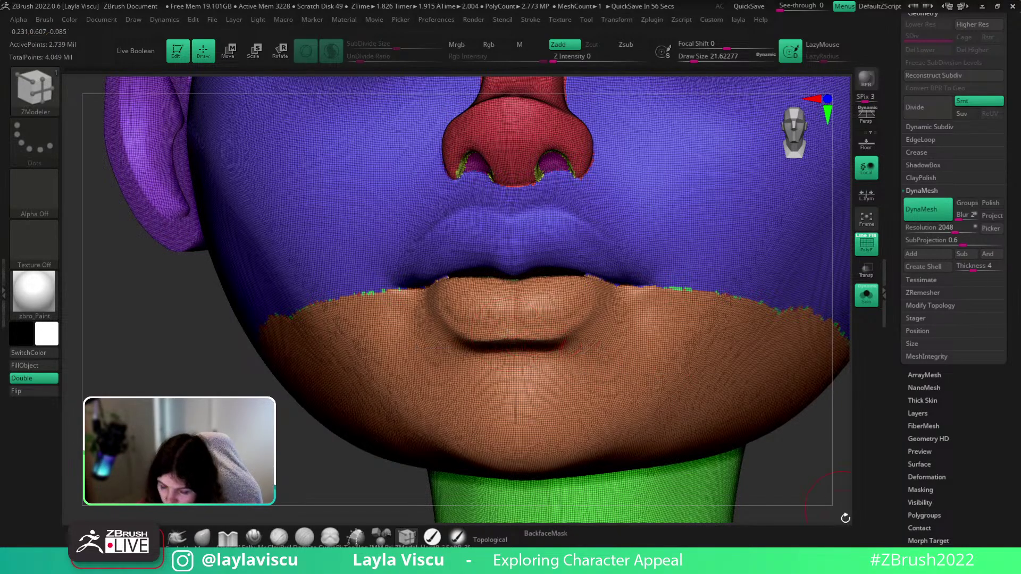
{"action": "left_click_drag", "start_coordinate": [791, 491], "coordinate": [758, 485]}
{"action": "key", "text": "ctrl+z"}
Try pulling the lower lip near the mouth corner with the Move brush at a draw size of about 39, and undo it
{"action": "right_click_drag", "start_coordinate": [657, 357], "coordinate": [643, 420], "text": "ctrl"}
{"action": "left_click", "coordinate": [203, 538]}
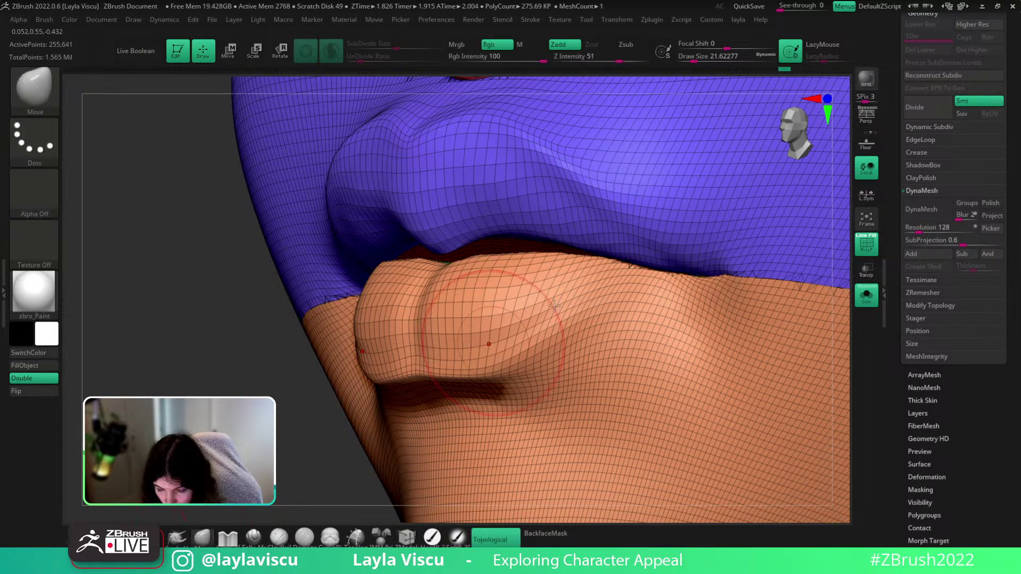
{"action": "key", "text": "s"}
{"action": "left_click_drag", "start_coordinate": [599, 280], "coordinate": [612, 307]}
{"action": "key", "text": "ctrl+z"}
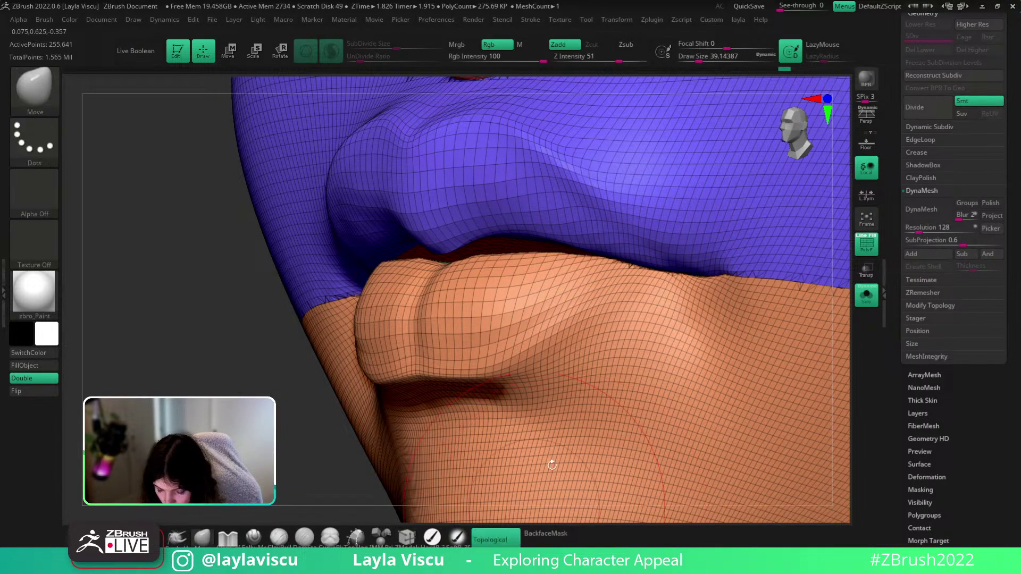
Try smoothing the mouth corner seam at a draw size of about 25, and undo the stroke
{"action": "right_click_drag", "start_coordinate": [549, 462], "coordinate": [574, 407]}
{"action": "key", "text": "s"}
{"action": "left_click_drag", "start_coordinate": [641, 253], "coordinate": [637, 253]}
{"action": "left_click_drag", "start_coordinate": [625, 282], "coordinate": [650, 266], "text": "shift"}
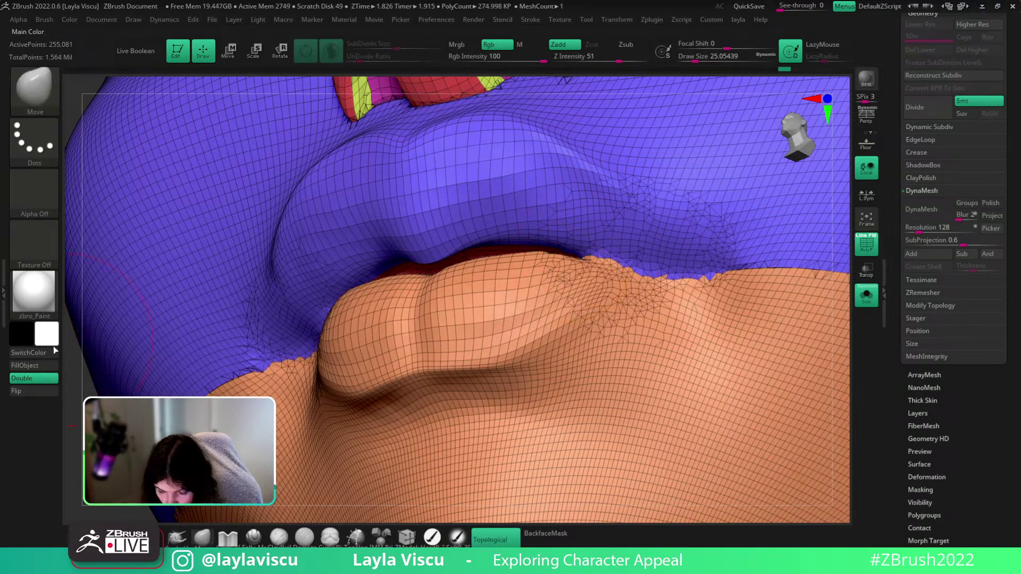
{"action": "mouse_move", "coordinate": [71, 325]}
{"action": "left_mouse_down"}
{"action": "mouse_move", "coordinate": [79, 465]}
{"action": "mouse_move", "coordinate": [160, 473]}
{"action": "mouse_move", "coordinate": [197, 505]}
{"action": "mouse_move", "coordinate": [234, 451]}
{"action": "mouse_move", "coordinate": [298, 404]}
{"action": "left_mouse_up"}
{"action": "mouse_move", "coordinate": [461, 322]}
{"action": "right_mouse_down", "text": "ctrl"}
{"action": "mouse_move", "coordinate": [537, 207]}
{"action": "mouse_move", "coordinate": [585, 165]}
{"action": "right_mouse_up", "text": "ctrl"}
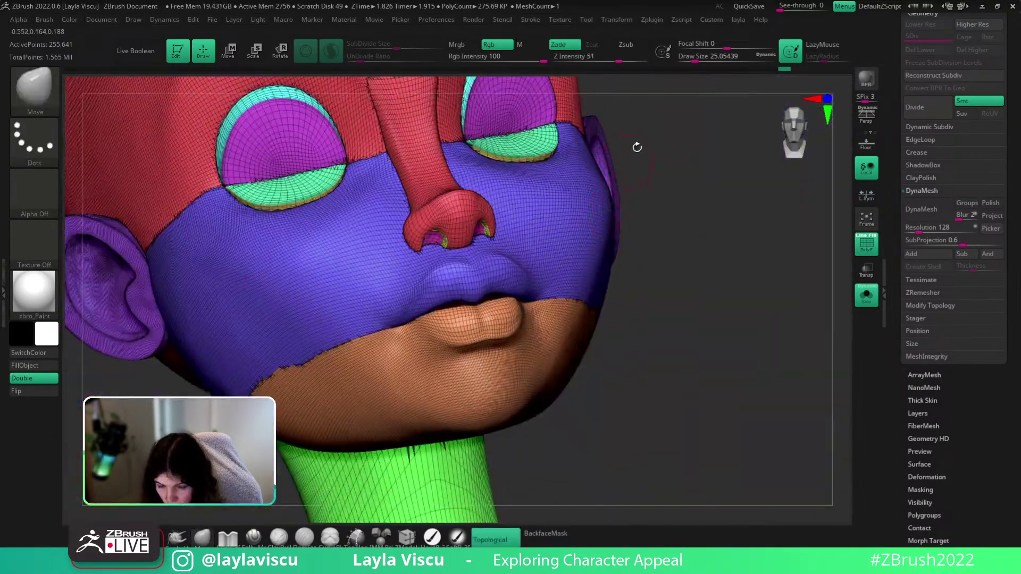
Rewind the undo history to the earlier head state with the clean face-jaw seam and discard the newer history entries
{"action": "mouse_move", "coordinate": [780, 69]}
{"action": "left_mouse_down"}
{"action": "mouse_move", "coordinate": [653, 76]}
{"action": "mouse_move", "coordinate": [733, 70]}
{"action": "left_mouse_up"}
{"action": "key", "text": "ctrl"}
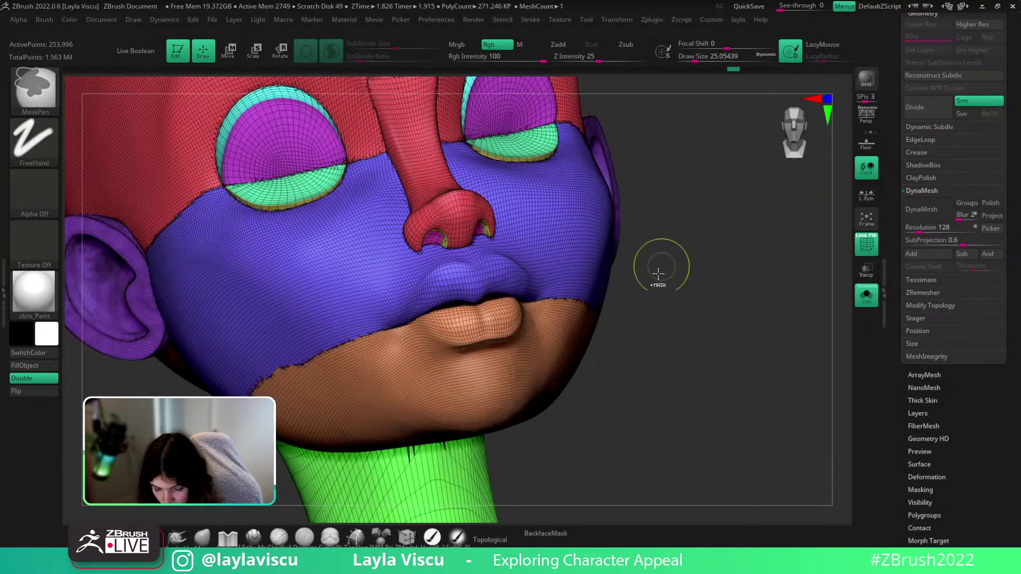
{"action": "right_click_drag", "start_coordinate": [686, 332], "coordinate": [636, 348]}
{"action": "right_click_drag", "start_coordinate": [630, 313], "coordinate": [577, 342]}
{"action": "key", "text": "s"}
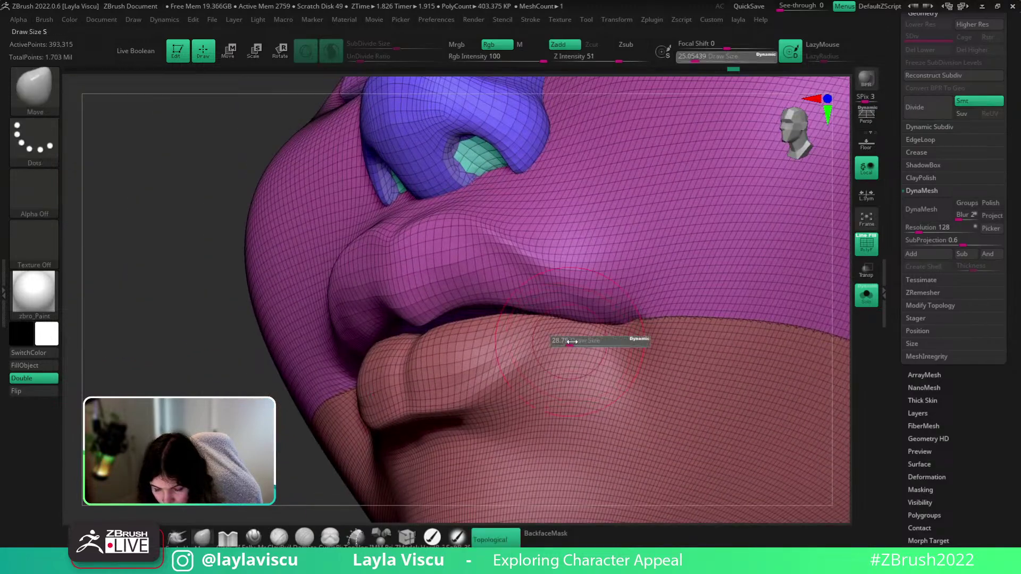
{"action": "left_click_drag", "start_coordinate": [572, 341], "coordinate": [556, 316]}
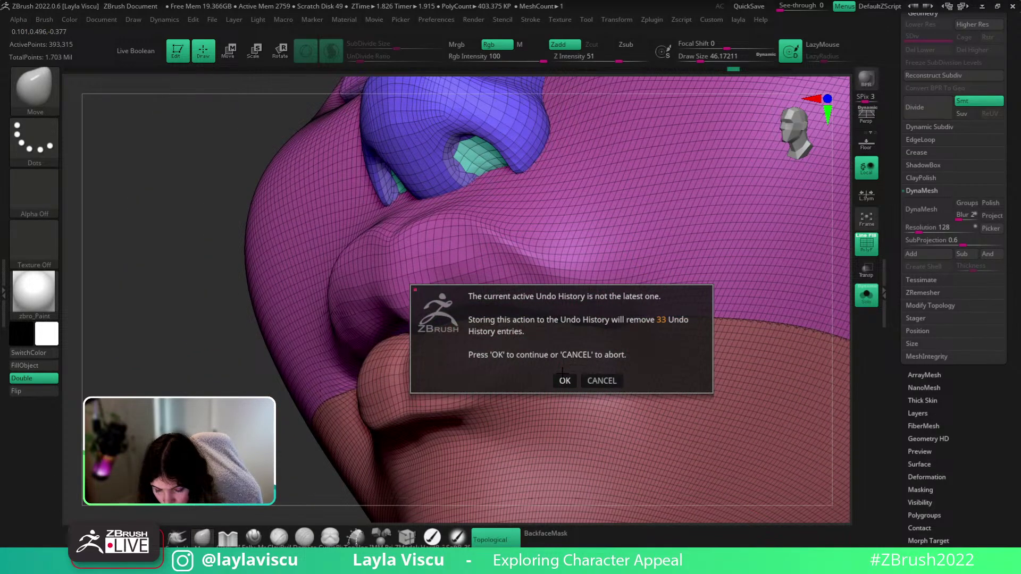
{"action": "left_click", "coordinate": [564, 381]}
Close up and smooth the mouth corners where the lips meet, reducing the draw size to about 20
{"action": "key", "text": "["}
{"action": "key", "text": "["}
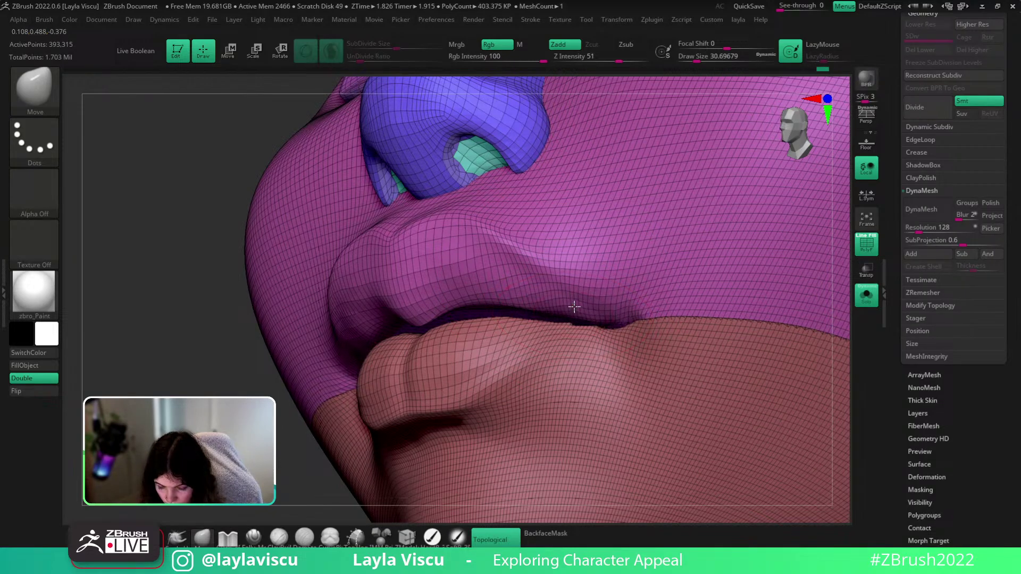
{"action": "mouse_move", "coordinate": [606, 345]}
{"action": "left_mouse_down", "text": "shift"}
{"action": "mouse_move", "coordinate": [622, 323]}
{"action": "mouse_move", "coordinate": [580, 350]}
{"action": "left_mouse_up", "text": "shift"}
{"action": "key", "text": "["}
{"action": "key", "text": "["}
{"action": "left_click_drag", "start_coordinate": [211, 355], "coordinate": [330, 359]}
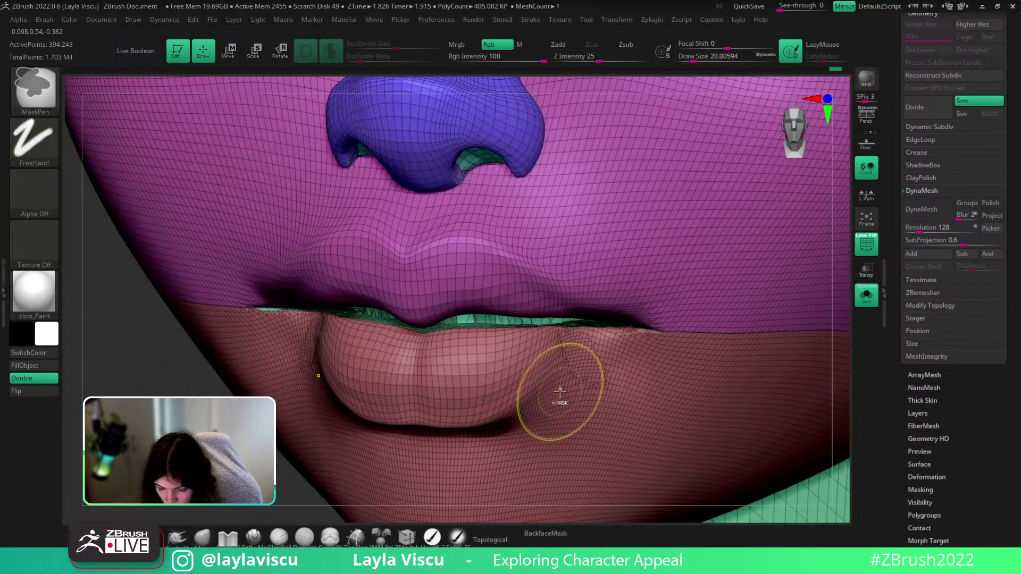
Check the face without the wireframe, try a DynaMesh at resolution 128, and undo it
{"action": "right_click_drag", "start_coordinate": [559, 392], "coordinate": [574, 403], "text": "ctrl"}
{"action": "left_click_drag", "start_coordinate": [686, 428], "coordinate": [771, 325]}
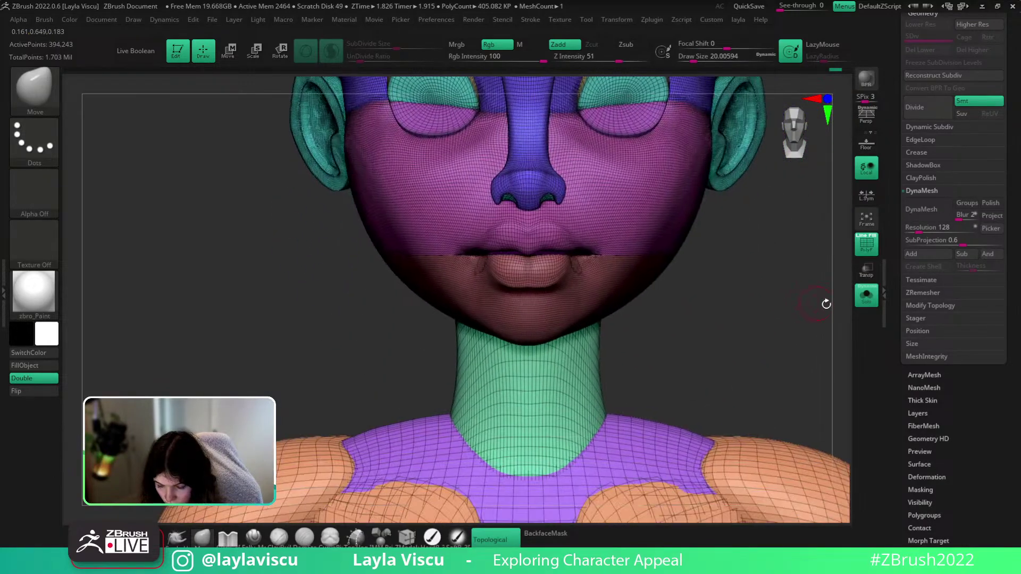
{"action": "right_click_drag", "start_coordinate": [736, 278], "coordinate": [718, 347], "text": "ctrl"}
{"action": "key", "text": "shift+f"}
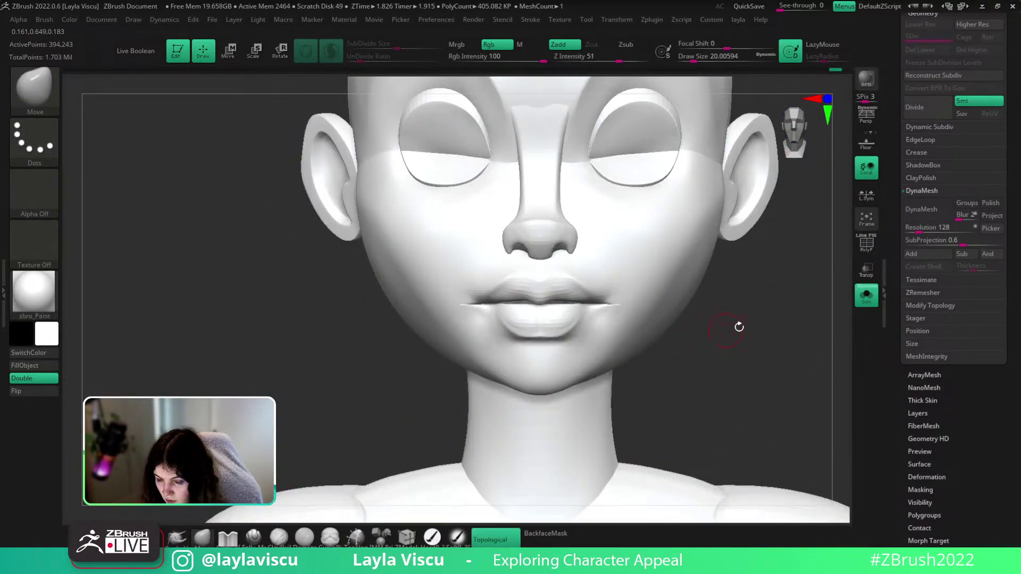
{"action": "key", "text": "shift+f"}
{"action": "left_click", "coordinate": [926, 214]}
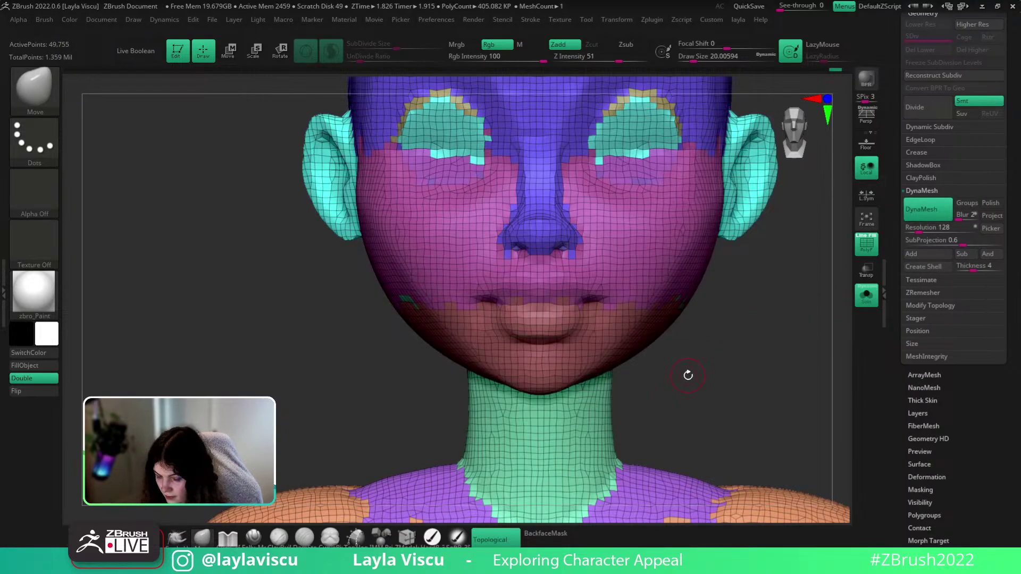
{"action": "key", "text": "ctrl+z"}
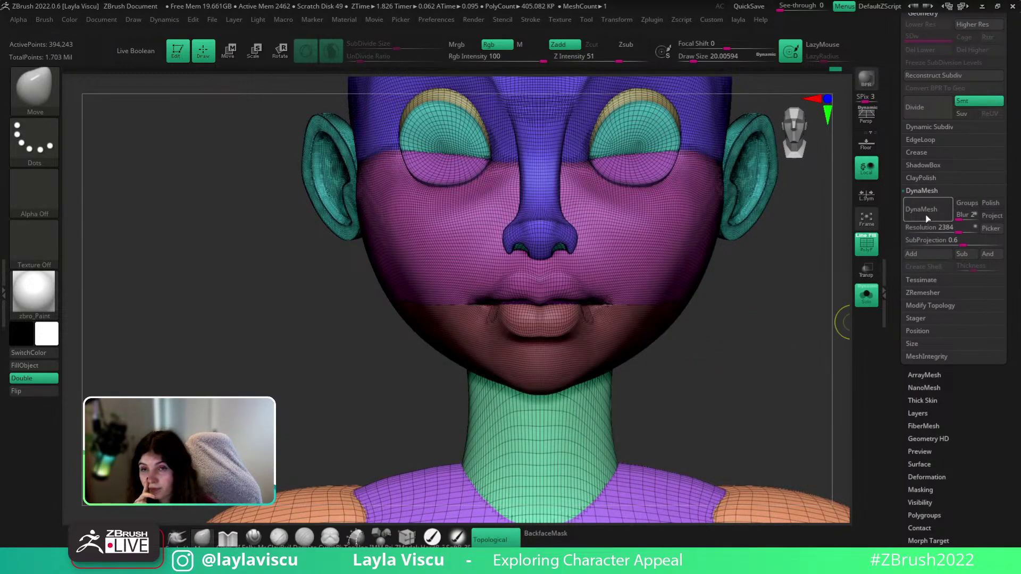
DynaMesh the body at resolution 2384 and check the face and mouth without the wireframe
{"action": "left_click", "coordinate": [927, 213]}
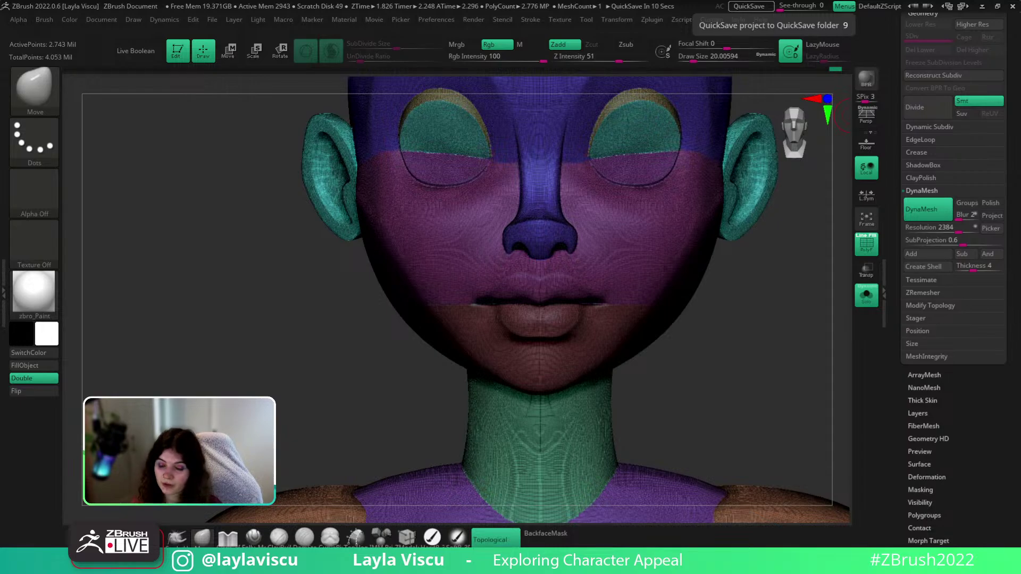
{"action": "mouse_move", "coordinate": [792, 229]}
{"action": "left_mouse_down"}
{"action": "mouse_move", "coordinate": [809, 376]}
{"action": "mouse_move", "coordinate": [805, 360]}
{"action": "left_mouse_up"}
{"action": "key", "text": "shift+f"}
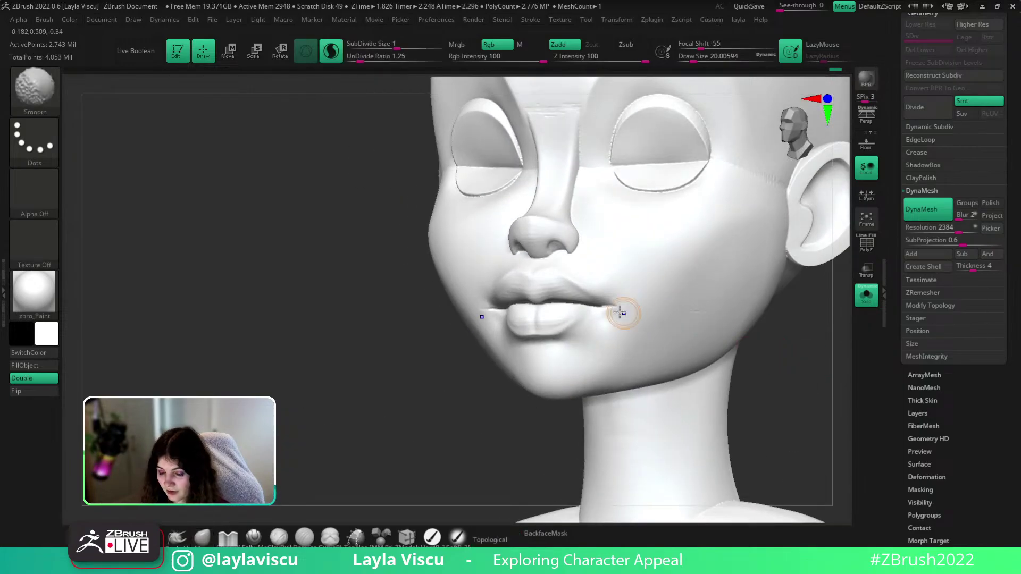
Select the Move Topological brush, inspect the head with and without the wireframe, and set the draw size to about 33
{"action": "key", "text": "shift+f"}
{"action": "key", "text": "b"}
{"action": "key", "text": "m"}
{"action": "key", "text": "t"}
{"action": "key", "text": "s"}
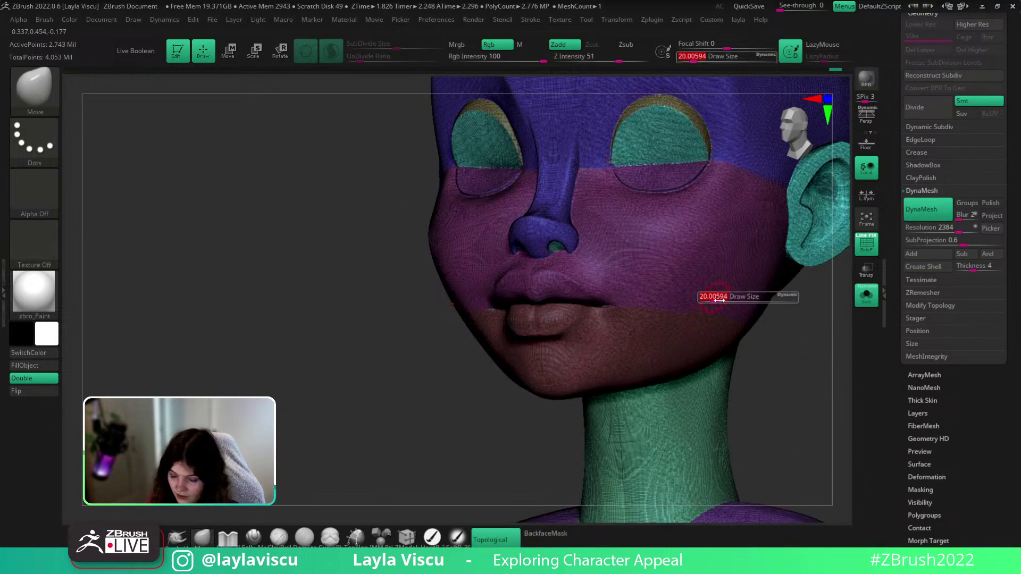
{"action": "key", "text": "shift+f"}
{"action": "mouse_move", "coordinate": [799, 364]}
{"action": "left_mouse_down"}
{"action": "mouse_move", "coordinate": [808, 358]}
{"action": "mouse_move", "coordinate": [720, 410]}
{"action": "left_mouse_up"}
{"action": "key", "text": "shift+f"}
{"action": "key", "text": "shift+f"}
{"action": "left_click_drag", "start_coordinate": [793, 390], "coordinate": [816, 375]}
{"action": "key", "text": "s"}
Disable Sculptris Pro and smooth the crease between the brows and the top of the nose bridge
{"action": "left_click", "coordinate": [546, 149]}
{"action": "key", "text": "shift+f"}
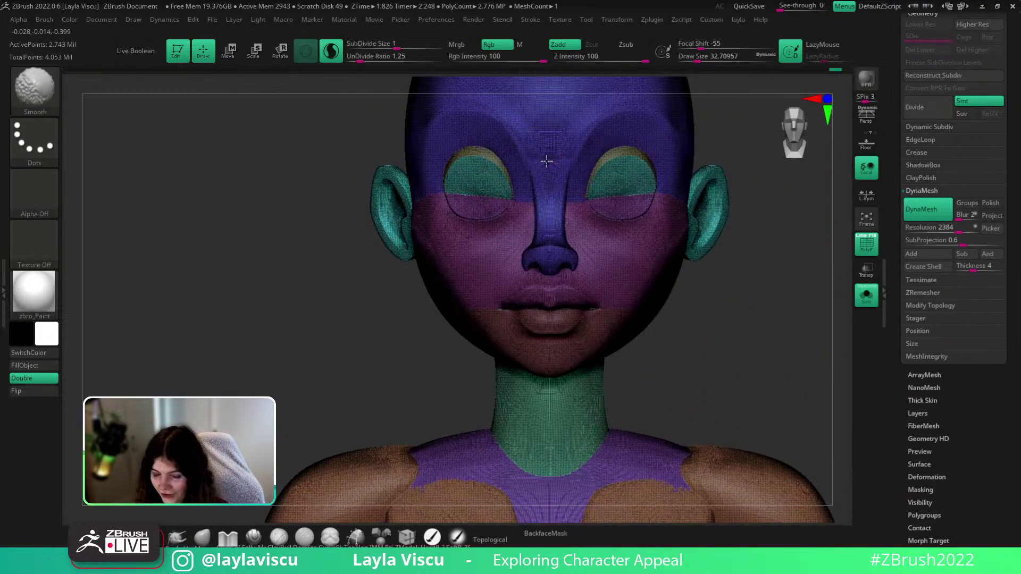
{"action": "key", "text": "shift+f"}
{"action": "left_click", "coordinate": [331, 51]}
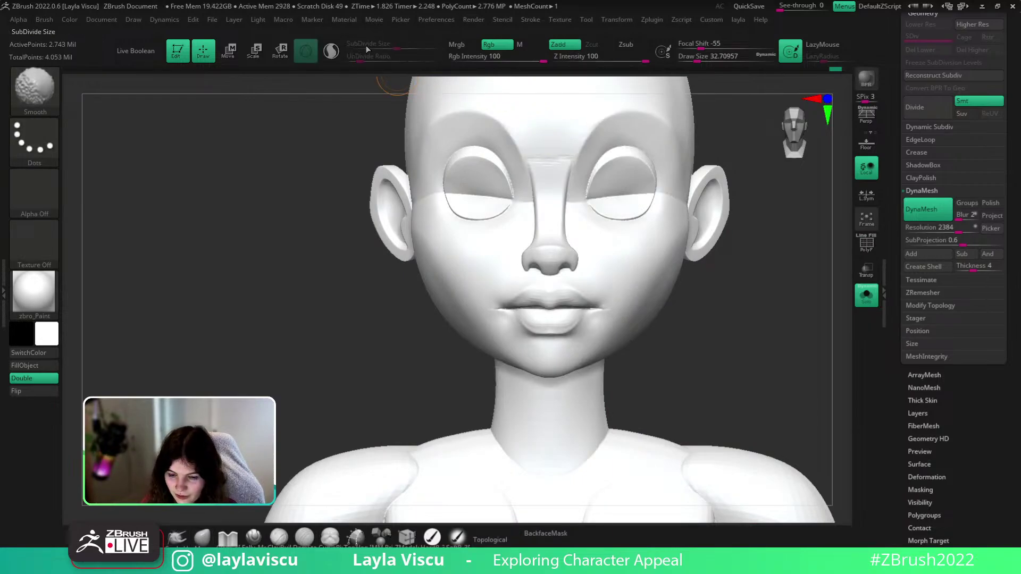
{"action": "right_click_drag", "start_coordinate": [531, 133], "coordinate": [608, 149], "text": "ctrl"}
{"action": "left_click_drag", "start_coordinate": [609, 148], "coordinate": [577, 215], "text": "shift"}
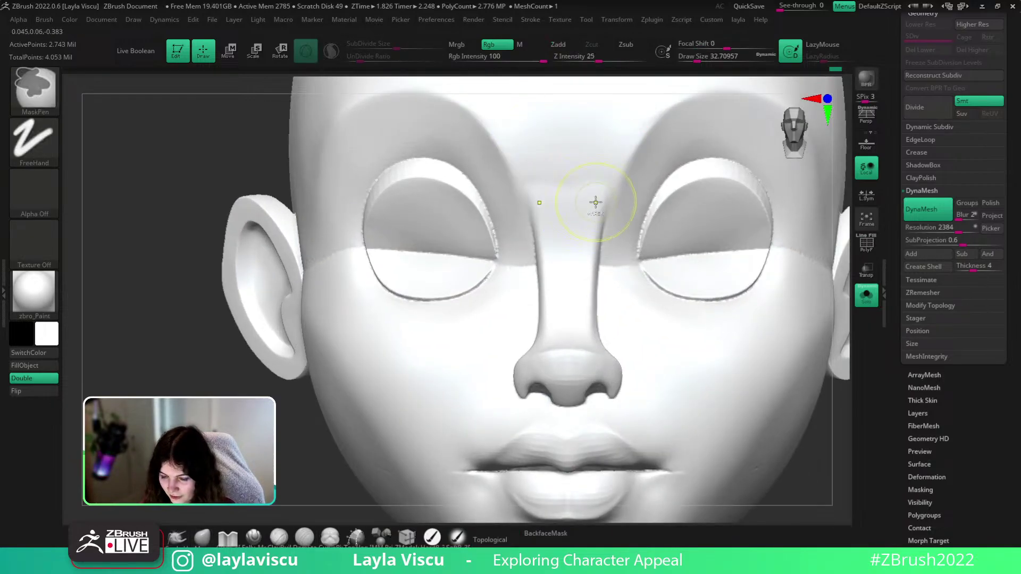
{"action": "right_click_drag", "start_coordinate": [595, 202], "coordinate": [653, 228], "text": "ctrl"}
Smooth the side of the nose bridge beside the inner eye corner, working from a three-quarter and side view
{"action": "right_click_drag", "start_coordinate": [771, 277], "coordinate": [690, 260]}
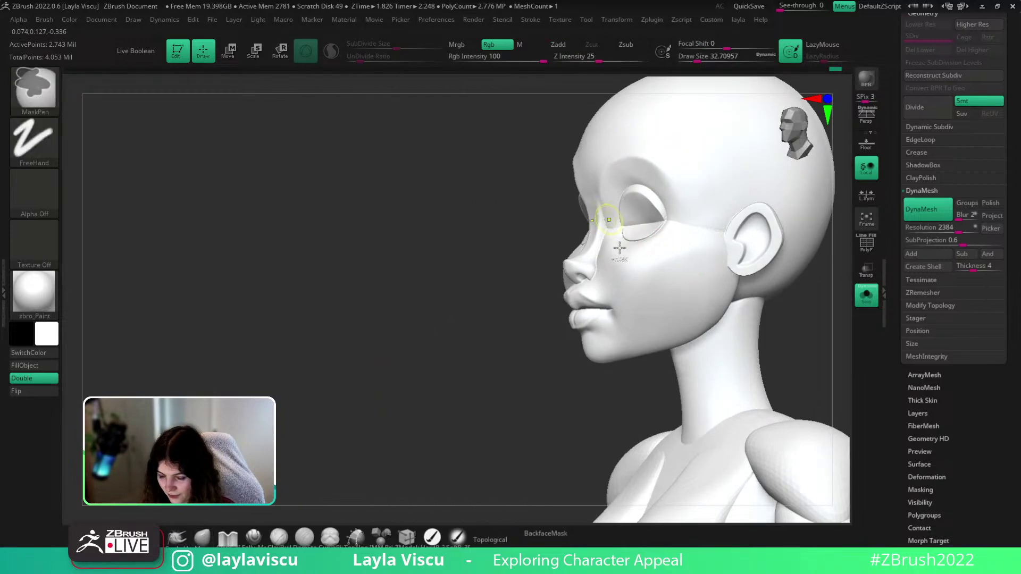
{"action": "right_click_drag", "start_coordinate": [619, 248], "coordinate": [629, 259], "text": "ctrl"}
{"action": "left_click_drag", "start_coordinate": [604, 233], "coordinate": [597, 315], "text": "shift"}
{"action": "left_click_drag", "start_coordinate": [486, 429], "coordinate": [485, 437]}
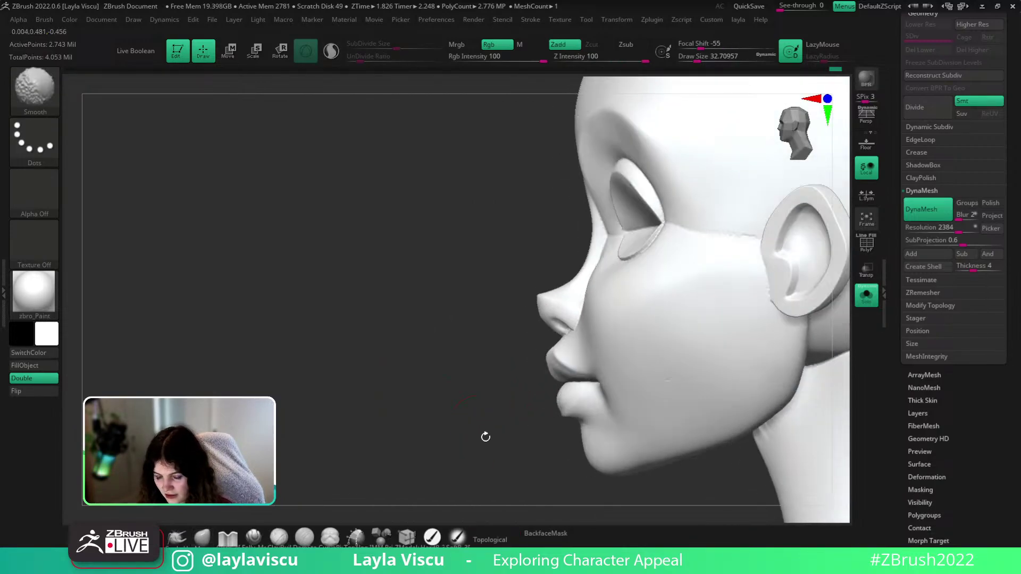
Set the Move brush draw size to about 54 and check the head and neck from behind and from the side
{"action": "right_click_drag", "start_coordinate": [471, 346], "coordinate": [439, 256], "text": "ctrl"}
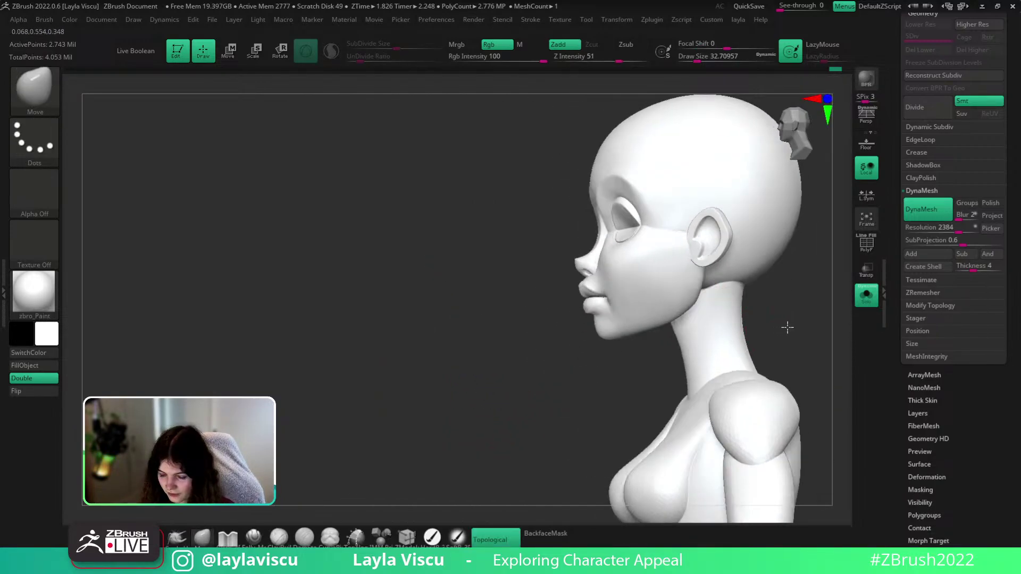
{"action": "mouse_move", "coordinate": [788, 327]}
{"action": "right_mouse_down"}
{"action": "mouse_move", "coordinate": [771, 324]}
{"action": "mouse_move", "coordinate": [790, 340]}
{"action": "mouse_move", "coordinate": [631, 334]}
{"action": "right_mouse_up"}
{"action": "key", "text": "s"}
{"action": "mouse_move", "coordinate": [659, 305]}
{"action": "left_mouse_down"}
{"action": "mouse_move", "coordinate": [653, 315]}
{"action": "mouse_move", "coordinate": [682, 248]}
{"action": "mouse_move", "coordinate": [683, 259]}
{"action": "left_mouse_up"}
{"action": "mouse_move", "coordinate": [683, 258]}
{"action": "right_mouse_down", "text": "ctrl"}
{"action": "mouse_move", "coordinate": [814, 311]}
{"action": "mouse_move", "coordinate": [762, 314]}
{"action": "right_mouse_up", "text": "ctrl"}
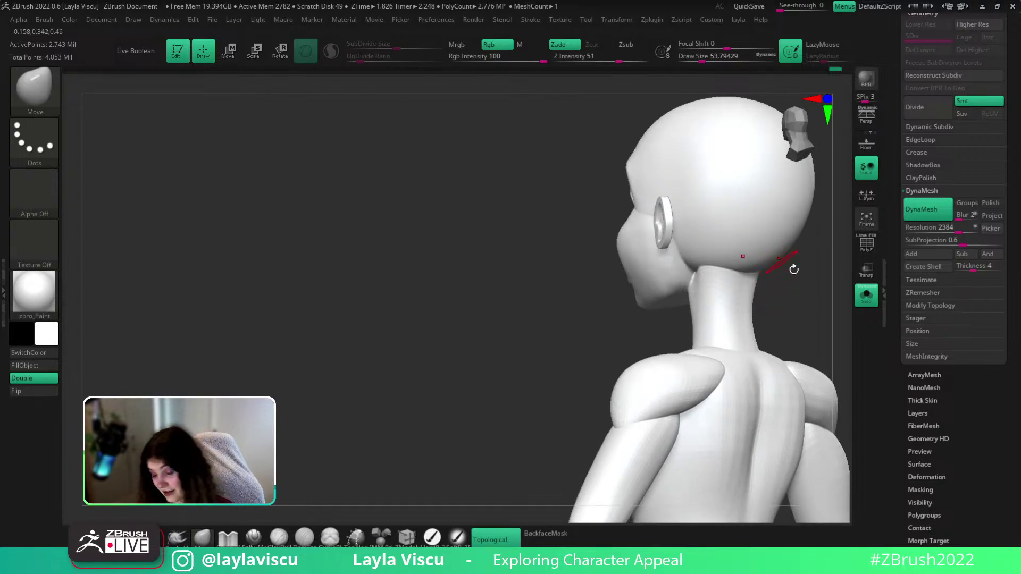
{"action": "right_click_drag", "start_coordinate": [794, 270], "coordinate": [753, 281]}
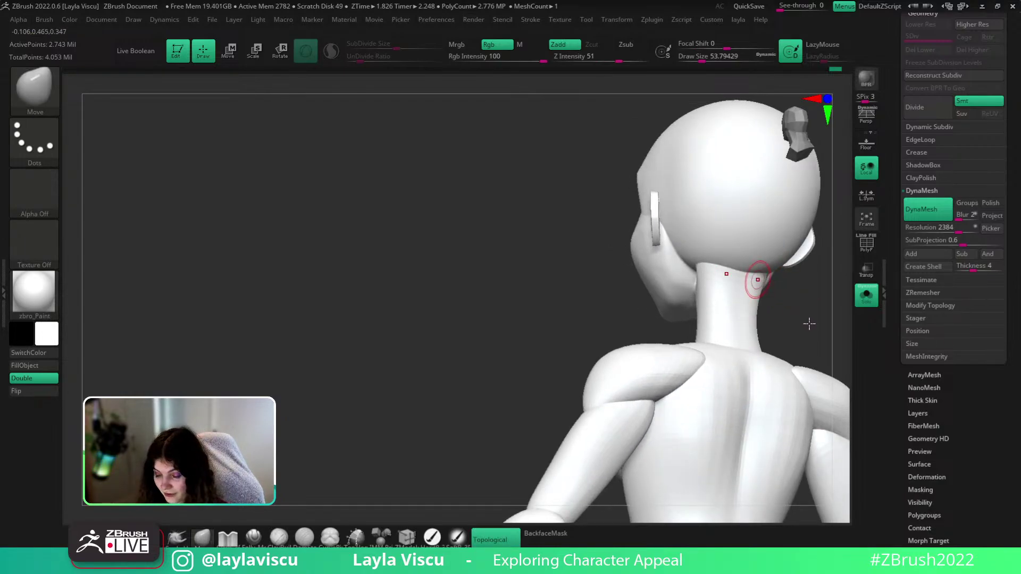
{"action": "mouse_move", "coordinate": [792, 293]}
{"action": "right_mouse_down", "text": "shift"}
{"action": "mouse_move", "coordinate": [815, 303]}
{"action": "mouse_move", "coordinate": [815, 332]}
{"action": "right_mouse_up", "text": "shift"}
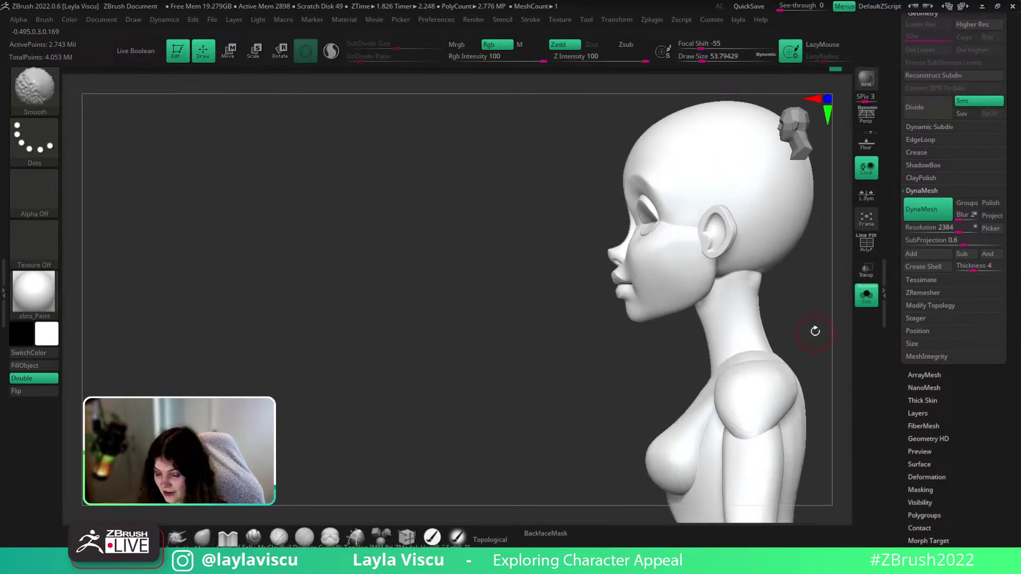
{"action": "mouse_move", "coordinate": [807, 296]}
{"action": "right_mouse_down"}
{"action": "mouse_move", "coordinate": [755, 257]}
{"action": "mouse_move", "coordinate": [713, 260]}
{"action": "mouse_move", "coordinate": [719, 358]}
{"action": "mouse_move", "coordinate": [733, 372]}
{"action": "mouse_move", "coordinate": [782, 332]}
{"action": "mouse_move", "coordinate": [758, 346]}
{"action": "mouse_move", "coordinate": [790, 353]}
{"action": "mouse_move", "coordinate": [788, 364]}
{"action": "mouse_move", "coordinate": [774, 292]}
{"action": "mouse_move", "coordinate": [751, 270]}
{"action": "right_mouse_up"}
Show all subtools and examine the whole figure from the front with and without the wireframe
{"action": "left_click", "coordinate": [866, 296]}
{"action": "right_click_drag", "start_coordinate": [751, 270], "coordinate": [725, 228], "text": "ctrl"}
{"action": "key", "text": "shift+f"}
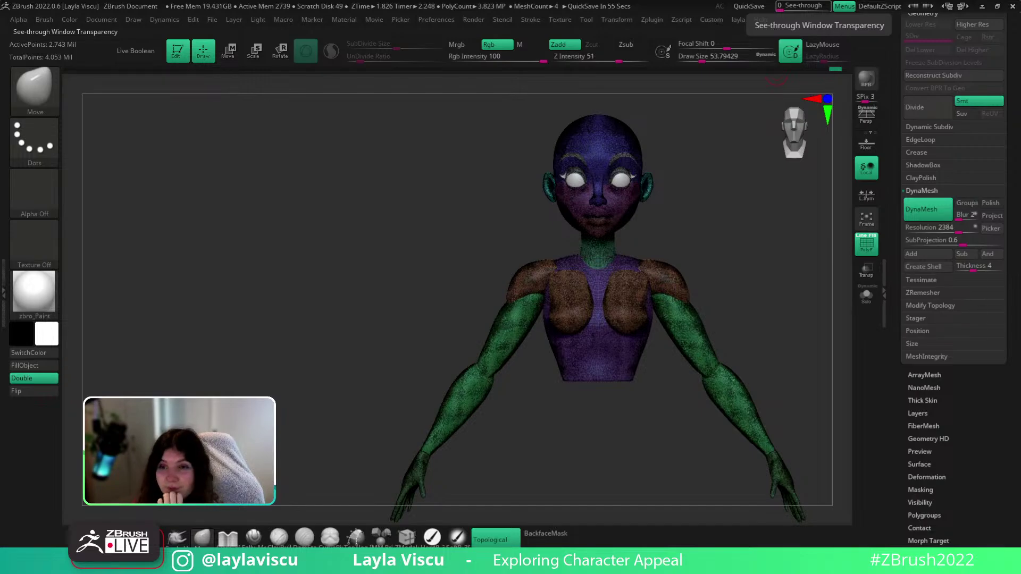
{"action": "left_click_drag", "start_coordinate": [729, 271], "coordinate": [741, 273]}
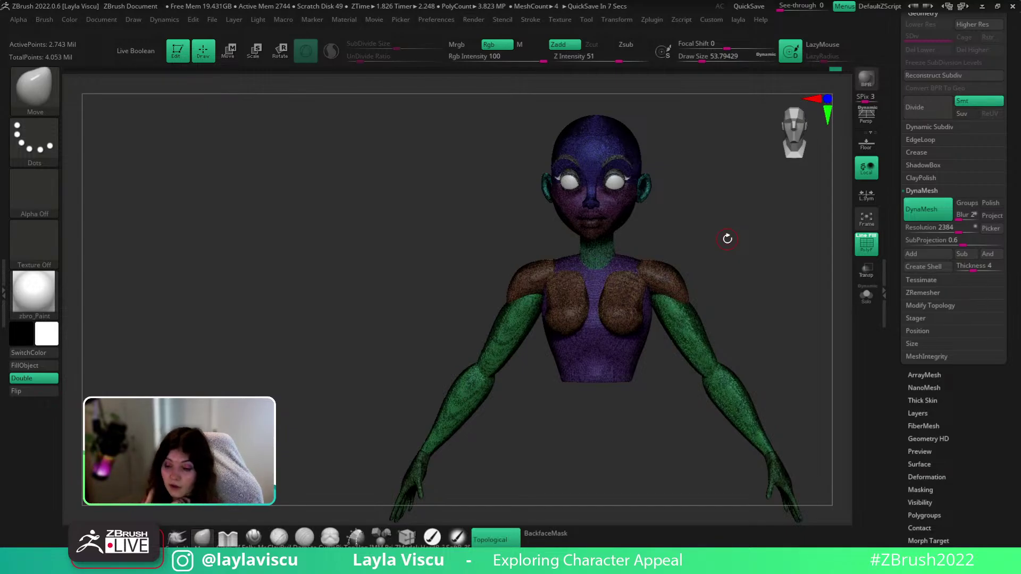
{"action": "left_click_drag", "start_coordinate": [784, 288], "coordinate": [786, 299]}
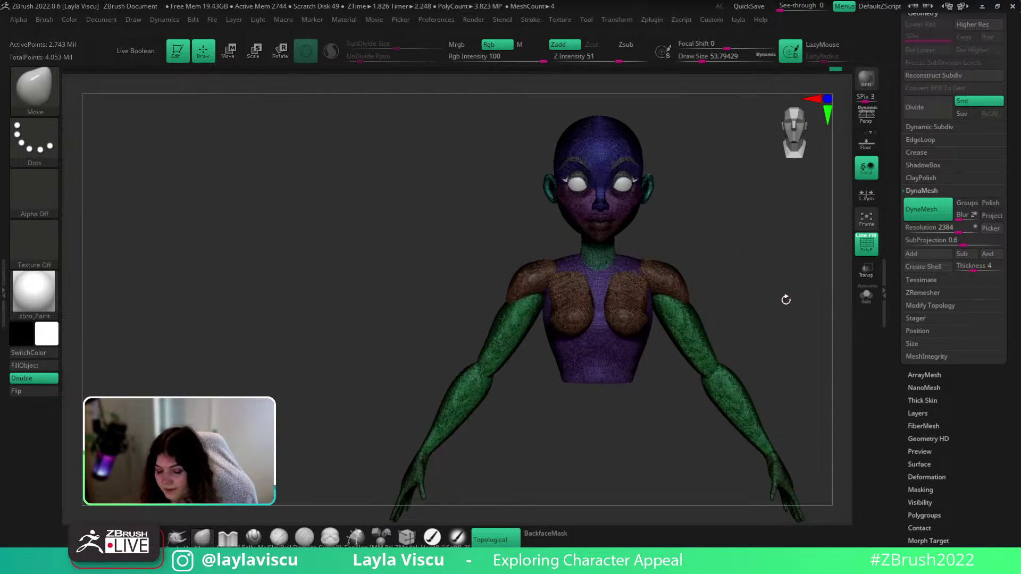
{"action": "key", "text": "shift+f"}
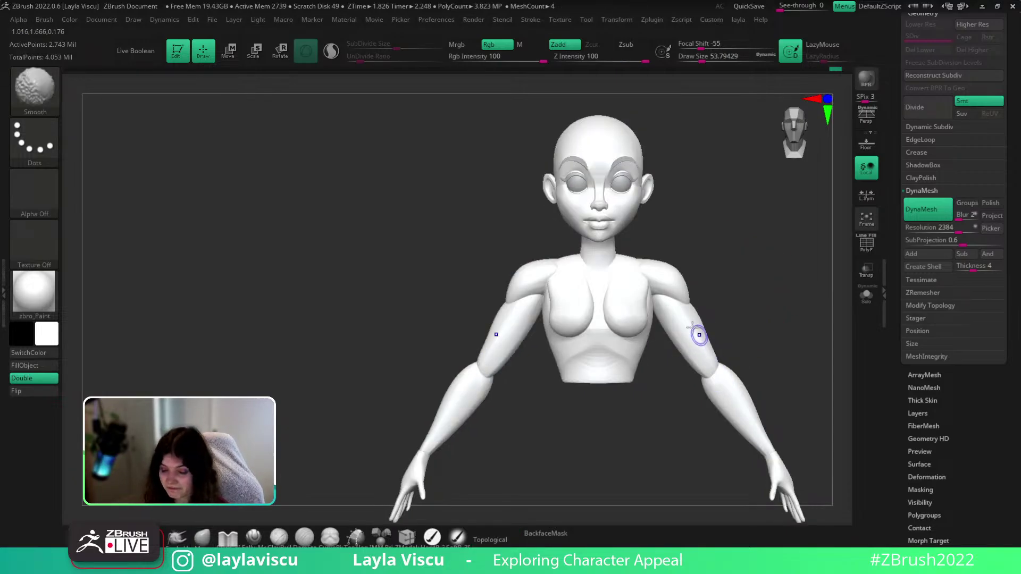
{"action": "key", "text": "shift+f"}
{"action": "right_click_drag", "start_coordinate": [643, 239], "coordinate": [657, 276], "text": "ctrl"}
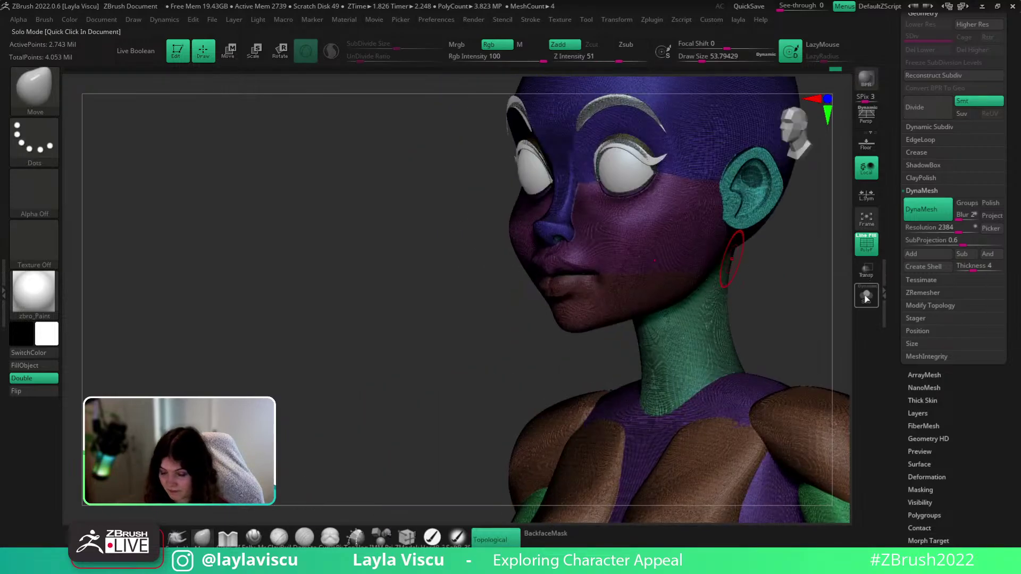
Isolate the body without its wireframe and smooth the seam between the outer eye corner and the ear
{"action": "left_click", "coordinate": [865, 298]}
{"action": "mouse_move", "coordinate": [813, 273]}
{"action": "left_mouse_down"}
{"action": "mouse_move", "coordinate": [793, 342]}
{"action": "mouse_move", "coordinate": [804, 353]}
{"action": "left_mouse_up"}
{"action": "key", "text": "shift+f"}
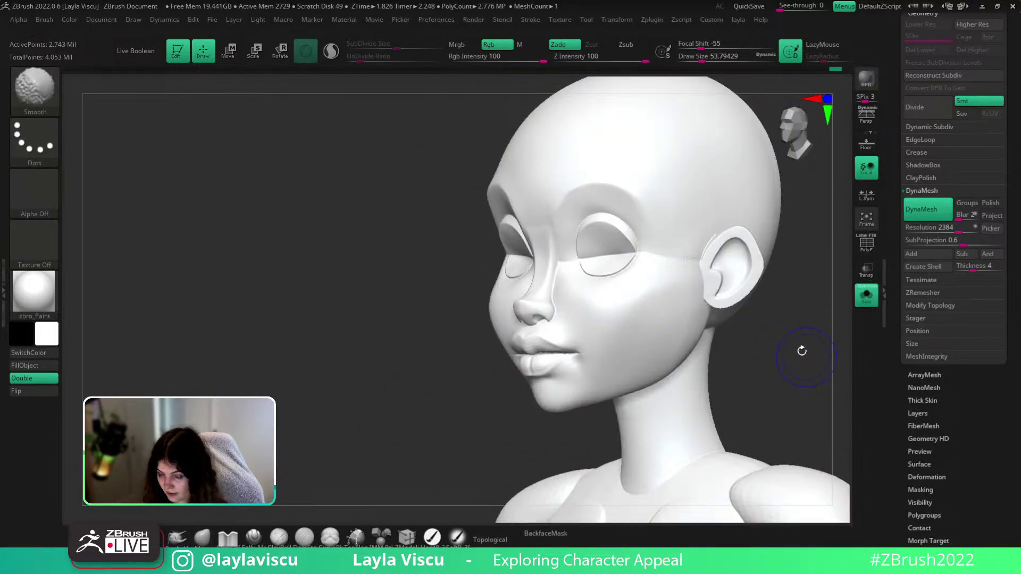
{"action": "mouse_move", "coordinate": [685, 252]}
{"action": "left_mouse_down", "text": "shift"}
{"action": "mouse_move", "coordinate": [677, 251]}
{"action": "mouse_move", "coordinate": [698, 248]}
{"action": "mouse_move", "coordinate": [661, 224]}
{"action": "left_mouse_up", "text": "shift"}
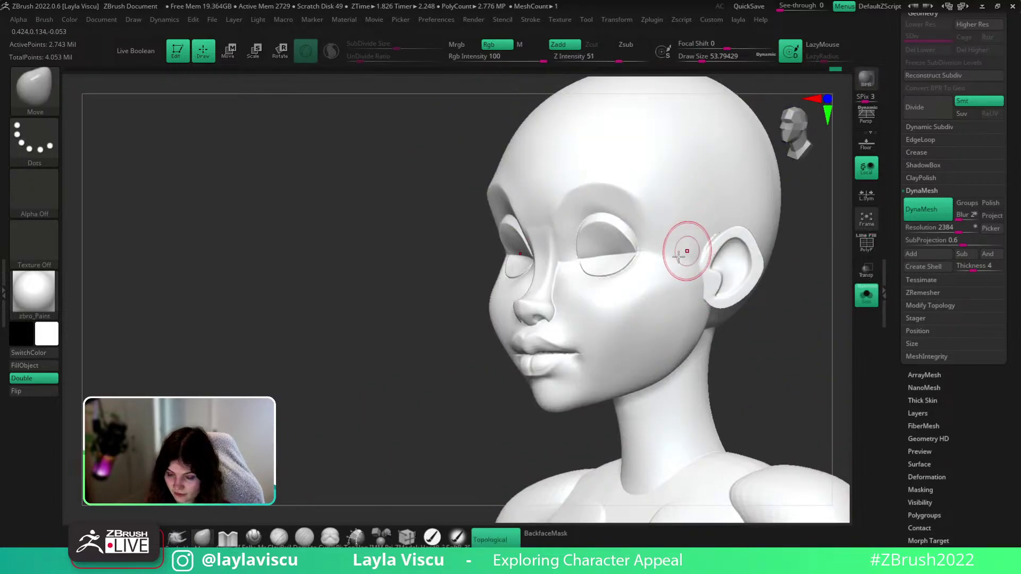
{"action": "mouse_move", "coordinate": [798, 341]}
{"action": "left_mouse_down"}
{"action": "mouse_move", "coordinate": [782, 326]}
{"action": "mouse_move", "coordinate": [791, 369]}
{"action": "left_mouse_up"}
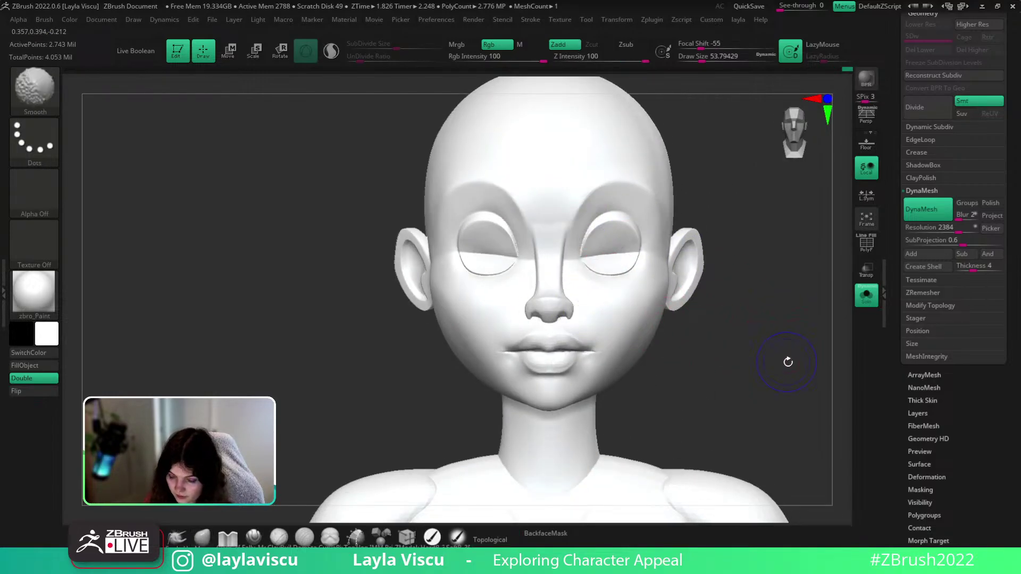
Show the wireframe and set the ZRemesher target polygon count to 15.8096
{"action": "key", "text": "shift+f"}
{"action": "left_click", "coordinate": [922, 293]}
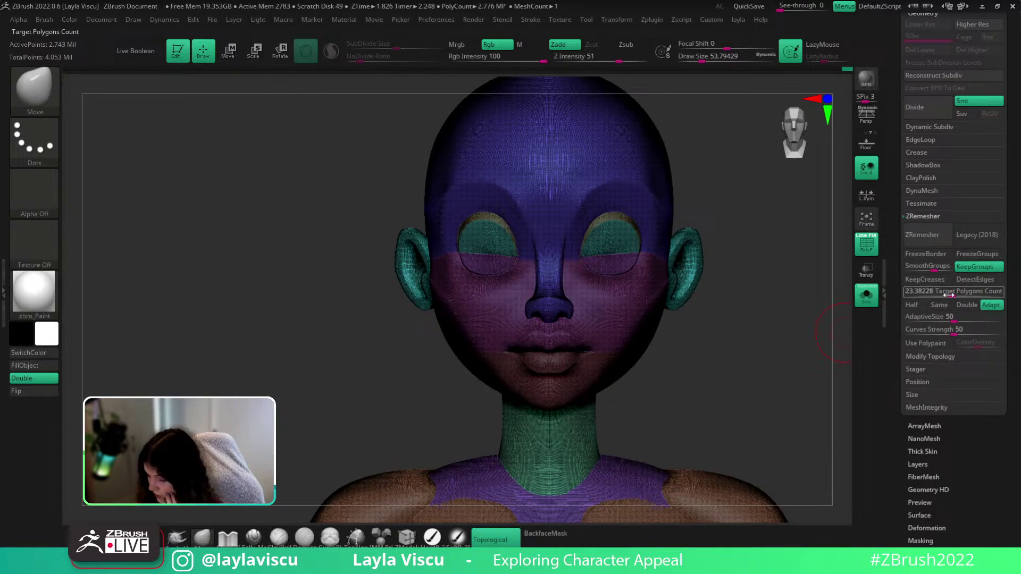
{"action": "left_click_drag", "start_coordinate": [948, 295], "coordinate": [939, 294]}
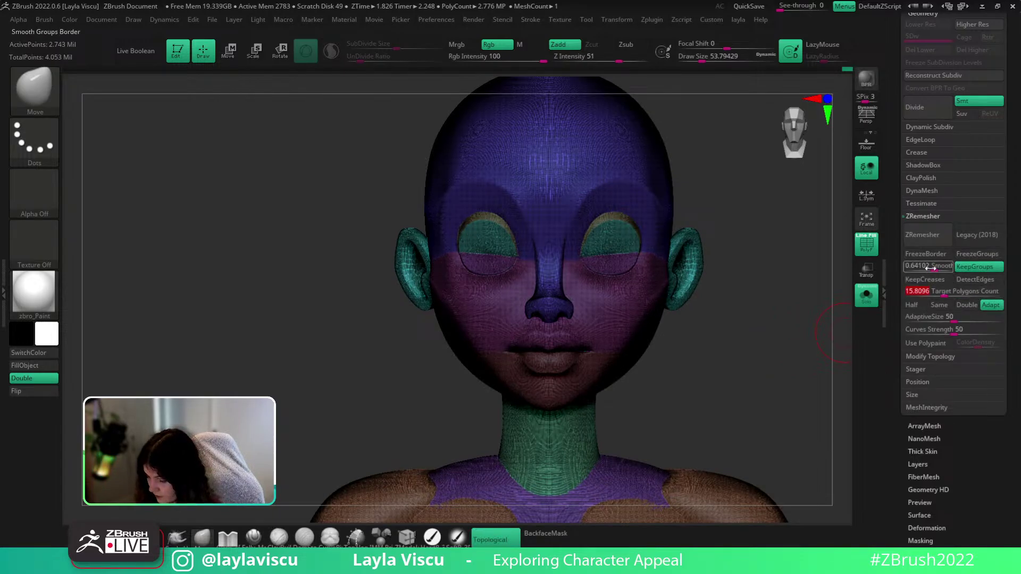
Try to ZRemesh the body with KeepGroups on, inspect the face's topology, and undo the remesh
{"action": "left_click", "coordinate": [936, 236]}
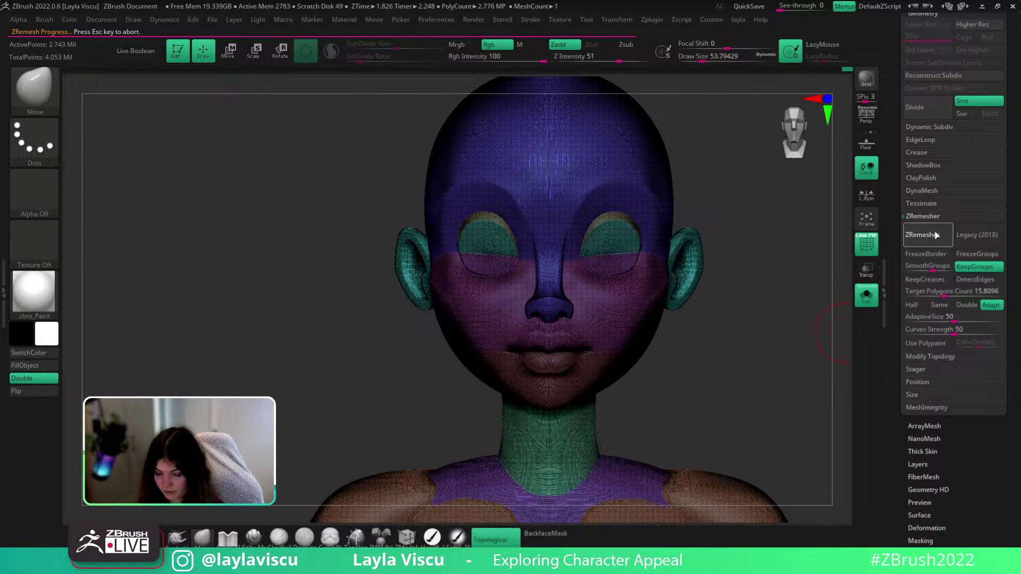
{"action": "left_click_drag", "start_coordinate": [797, 324], "coordinate": [734, 390]}
{"action": "right_click_drag", "start_coordinate": [737, 427], "coordinate": [731, 345]}
{"action": "key", "text": "ctrl+z"}
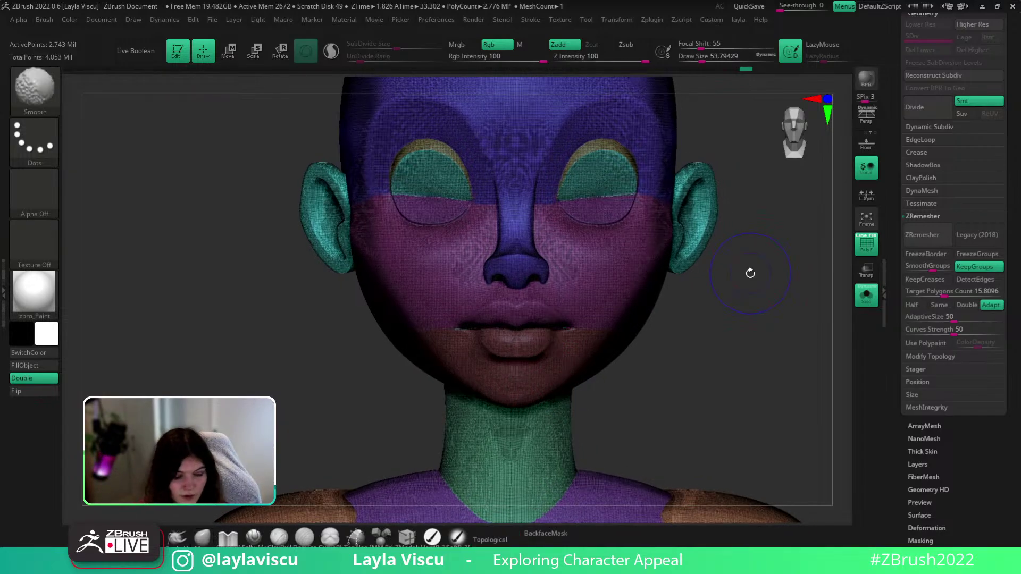
Hide the wireframe and smooth the junction where the jaw meets the neck below the ear
{"action": "key", "text": "shift+f"}
{"action": "left_click_drag", "start_coordinate": [750, 274], "coordinate": [739, 300]}
{"action": "key", "text": "shift+f"}
{"action": "key", "text": "shift+f"}
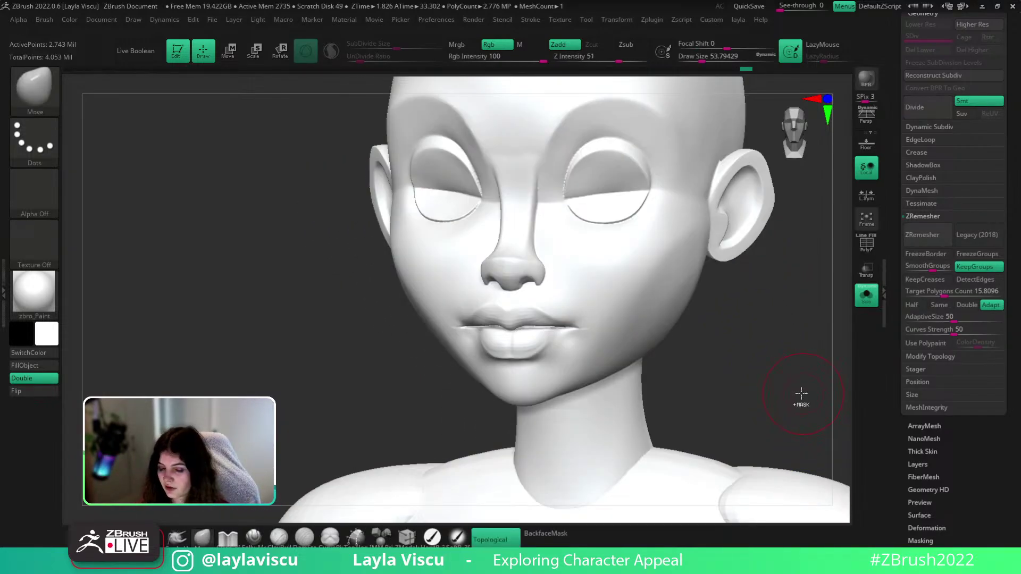
{"action": "right_click_drag", "start_coordinate": [799, 396], "coordinate": [745, 321], "text": "ctrl"}
{"action": "mouse_move", "coordinate": [616, 261]}
{"action": "right_mouse_down", "text": "ctrl"}
{"action": "mouse_move", "coordinate": [613, 278]}
{"action": "mouse_move", "coordinate": [672, 266]}
{"action": "mouse_move", "coordinate": [641, 256]}
{"action": "right_mouse_up", "text": "ctrl"}
{"action": "mouse_move", "coordinate": [633, 228]}
{"action": "left_mouse_down", "text": "shift"}
{"action": "mouse_move", "coordinate": [613, 227]}
{"action": "mouse_move", "coordinate": [629, 230]}
{"action": "left_mouse_up", "text": "shift"}
{"action": "right_click_drag", "start_coordinate": [721, 253], "coordinate": [686, 266]}
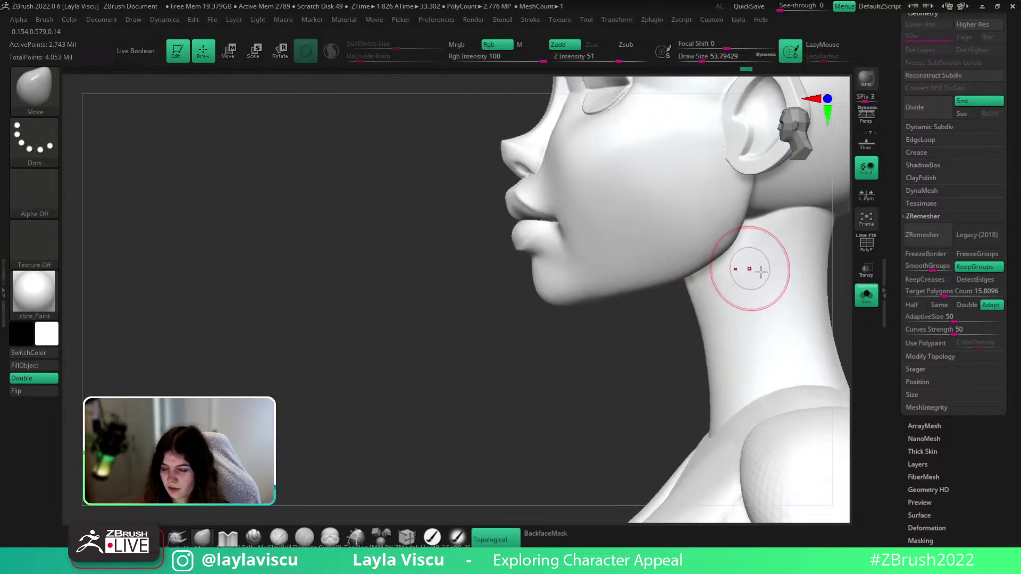
{"action": "mouse_move", "coordinate": [622, 404]}
{"action": "right_mouse_down"}
{"action": "mouse_move", "coordinate": [558, 441]}
{"action": "mouse_move", "coordinate": [556, 423]}
{"action": "right_mouse_up"}
{"action": "left_click_drag", "start_coordinate": [672, 346], "coordinate": [683, 355], "text": "shift"}
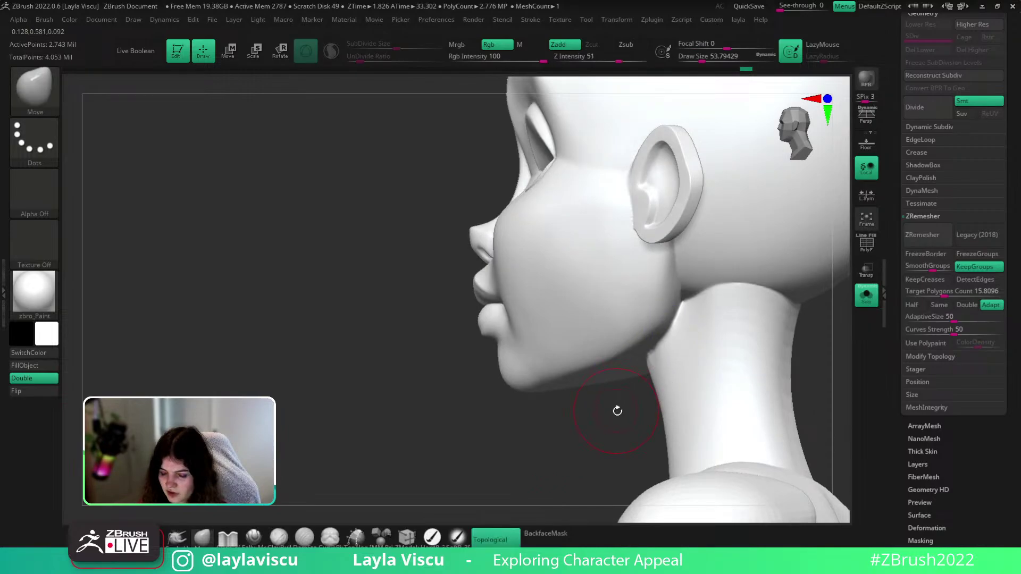
{"action": "mouse_move", "coordinate": [615, 412]}
{"action": "right_mouse_down"}
{"action": "mouse_move", "coordinate": [776, 340]}
{"action": "mouse_move", "coordinate": [779, 363]}
{"action": "right_mouse_up"}
{"action": "mouse_move", "coordinate": [779, 362]}
{"action": "right_mouse_down", "text": "ctrl"}
{"action": "mouse_move", "coordinate": [749, 326]}
{"action": "mouse_move", "coordinate": [779, 348]}
{"action": "right_mouse_up", "text": "ctrl"}
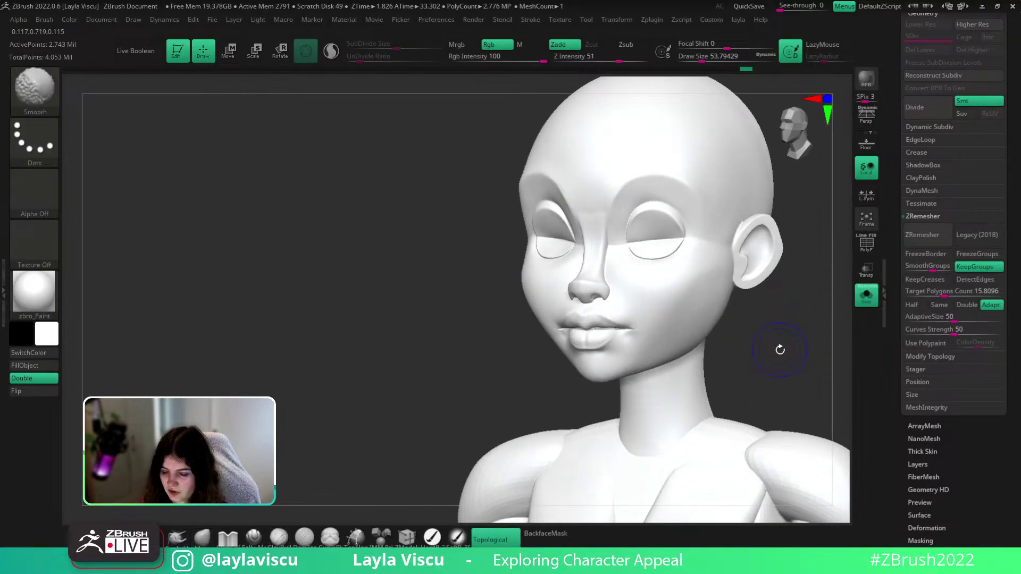
Show all subtools with the wireframe from the front and turn off KeepGroups for ZRemesher
{"action": "left_click", "coordinate": [866, 295]}
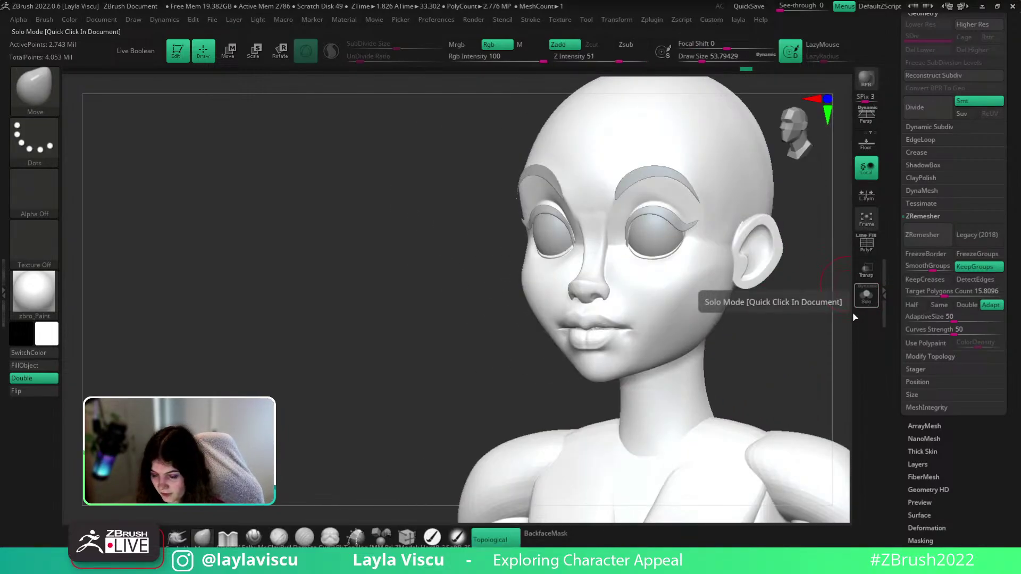
{"action": "right_click_drag", "start_coordinate": [838, 297], "coordinate": [802, 300]}
{"action": "key", "text": "shift+f"}
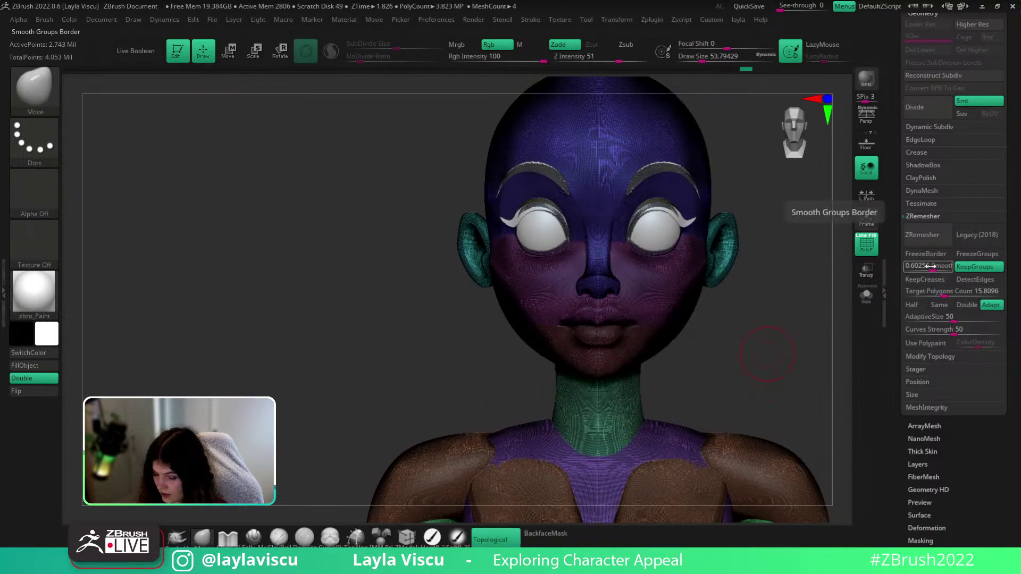
{"action": "left_click", "coordinate": [973, 268]}
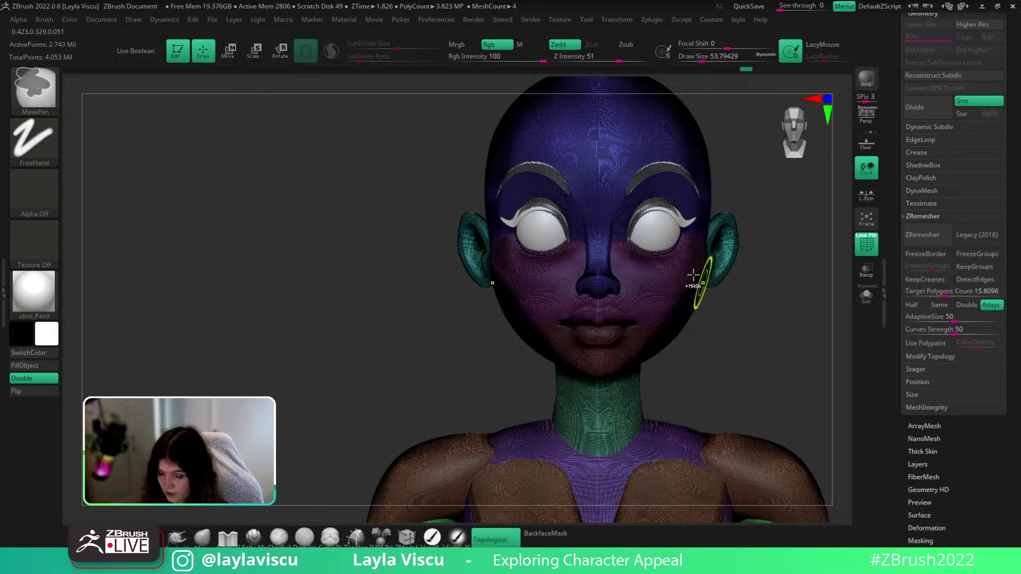
Isolate the body and display its polygroup colours without the wireframe lines
{"action": "right_click_drag", "start_coordinate": [692, 276], "coordinate": [760, 260], "text": "ctrl"}
{"action": "left_click", "coordinate": [865, 240]}
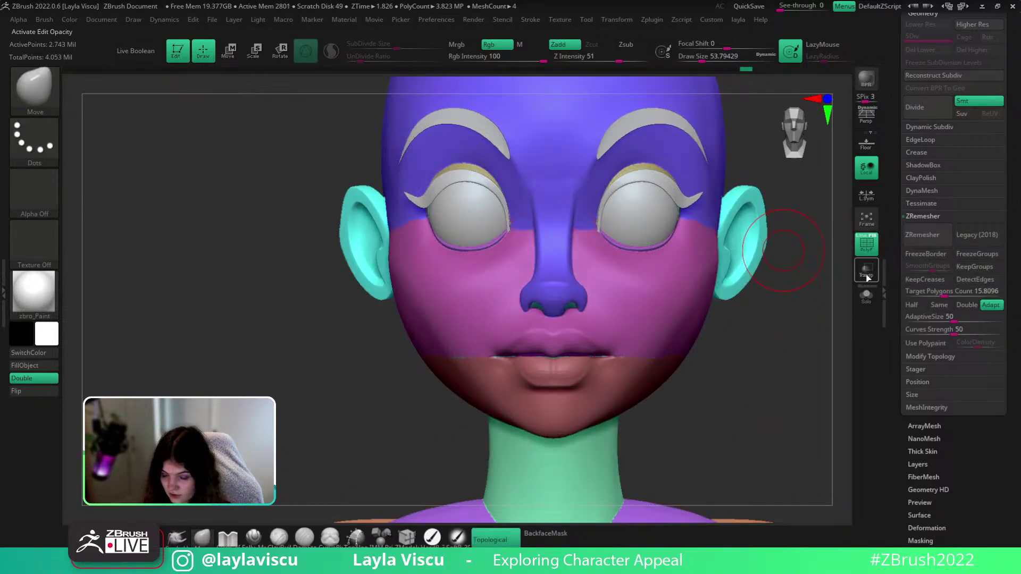
{"action": "left_click", "coordinate": [866, 295]}
Draw ZRemesherGuides curves around the eye area from forehead to nose bridge and around the mouth, at draw size about 10.5
{"action": "key", "text": "s"}
{"action": "key", "text": "b"}
{"action": "key", "text": "z"}
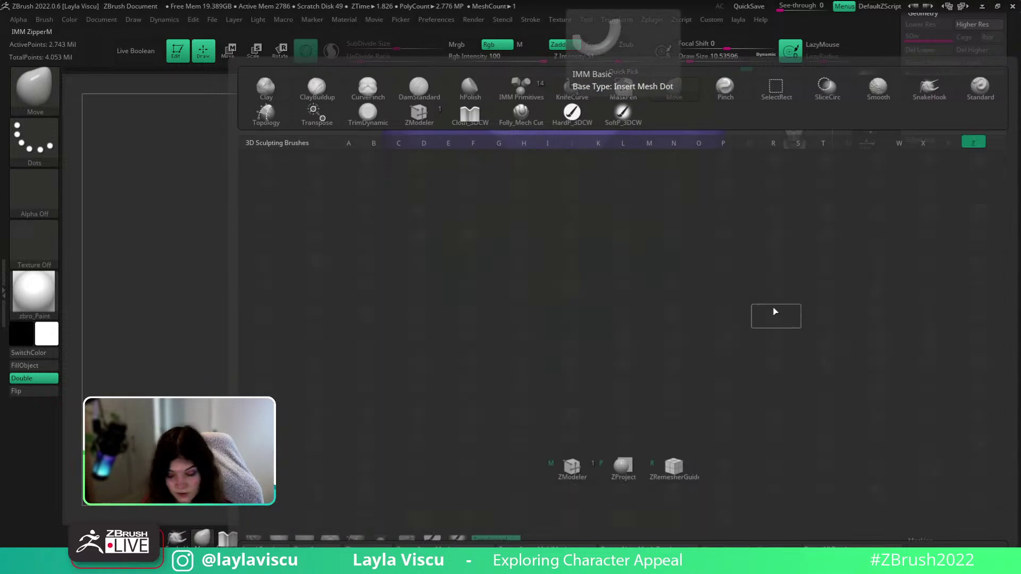
{"action": "left_click", "coordinate": [674, 467]}
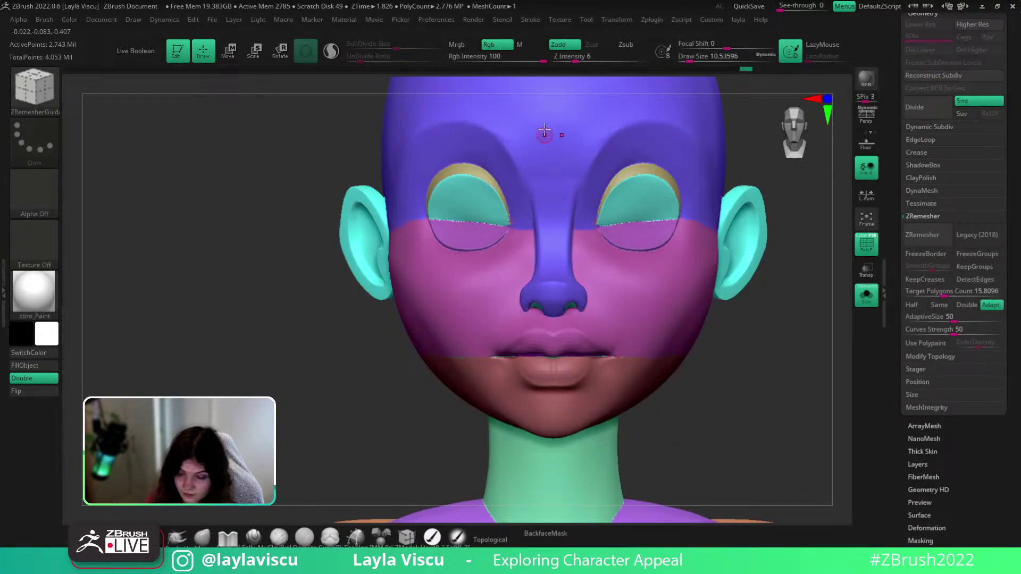
{"action": "mouse_move", "coordinate": [553, 116]}
{"action": "left_mouse_down"}
{"action": "mouse_move", "coordinate": [501, 112]}
{"action": "mouse_move", "coordinate": [399, 154]}
{"action": "mouse_move", "coordinate": [422, 268]}
{"action": "mouse_move", "coordinate": [553, 264]}
{"action": "left_mouse_up"}
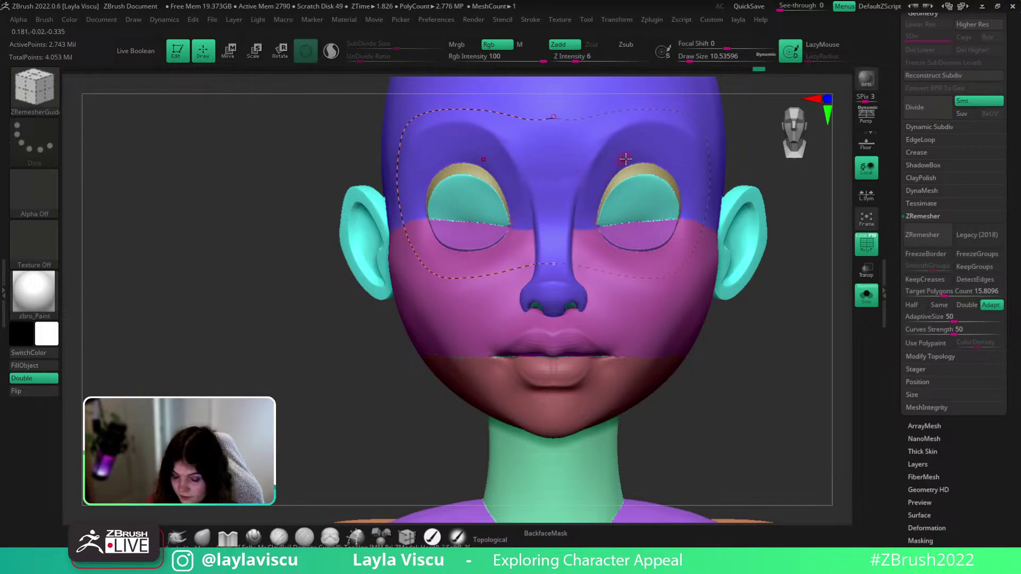
{"action": "mouse_move", "coordinate": [554, 326]}
{"action": "left_mouse_down"}
{"action": "mouse_move", "coordinate": [606, 334]}
{"action": "mouse_move", "coordinate": [632, 359]}
{"action": "mouse_move", "coordinate": [602, 386]}
{"action": "mouse_move", "coordinate": [547, 407]}
{"action": "left_mouse_up"}
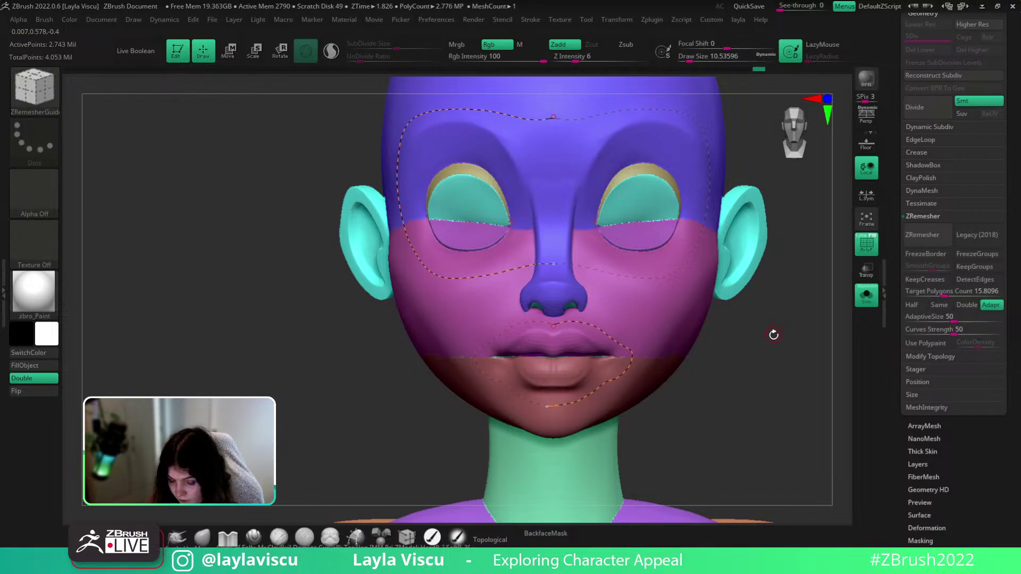
Draw a remeshing guide around the nostril from below with the draw size reduced to about 5.75
{"action": "left_click_drag", "start_coordinate": [787, 276], "coordinate": [782, 372]}
{"action": "left_click_drag", "start_coordinate": [738, 314], "coordinate": [727, 228]}
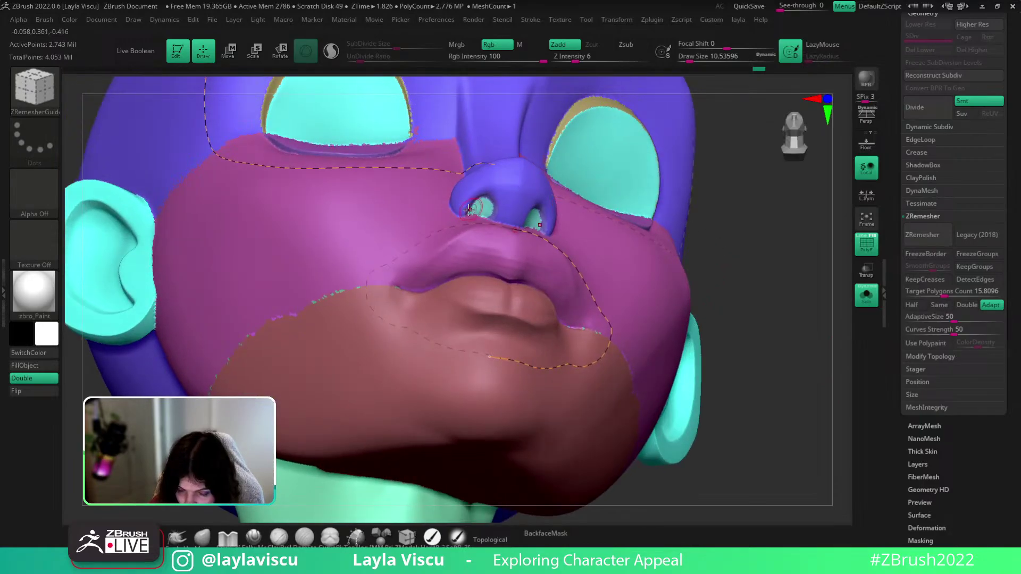
{"action": "key", "text": "s"}
{"action": "mouse_move", "coordinate": [464, 212]}
{"action": "left_mouse_down"}
{"action": "mouse_move", "coordinate": [489, 188]}
{"action": "mouse_move", "coordinate": [497, 207]}
{"action": "mouse_move", "coordinate": [462, 215]}
{"action": "left_mouse_up"}
Draw guides along the eye line from the nose bridge to the temple and a closed loop around the eye opening
{"action": "right_click_drag", "start_coordinate": [653, 218], "coordinate": [649, 169], "text": "ctrl"}
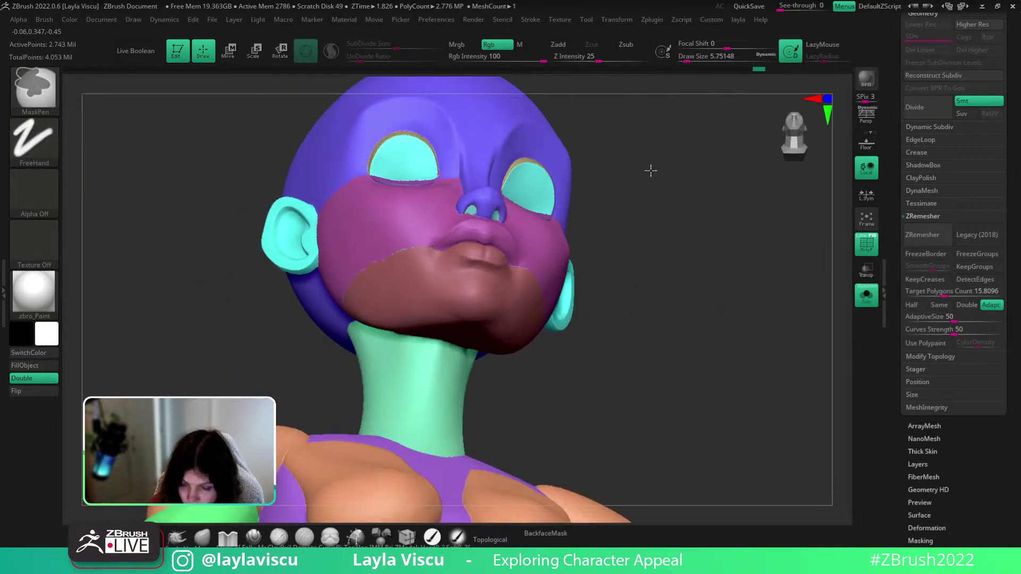
{"action": "left_click_drag", "start_coordinate": [649, 169], "coordinate": [752, 357]}
{"action": "right_click_drag", "start_coordinate": [751, 357], "coordinate": [718, 265], "text": "ctrl"}
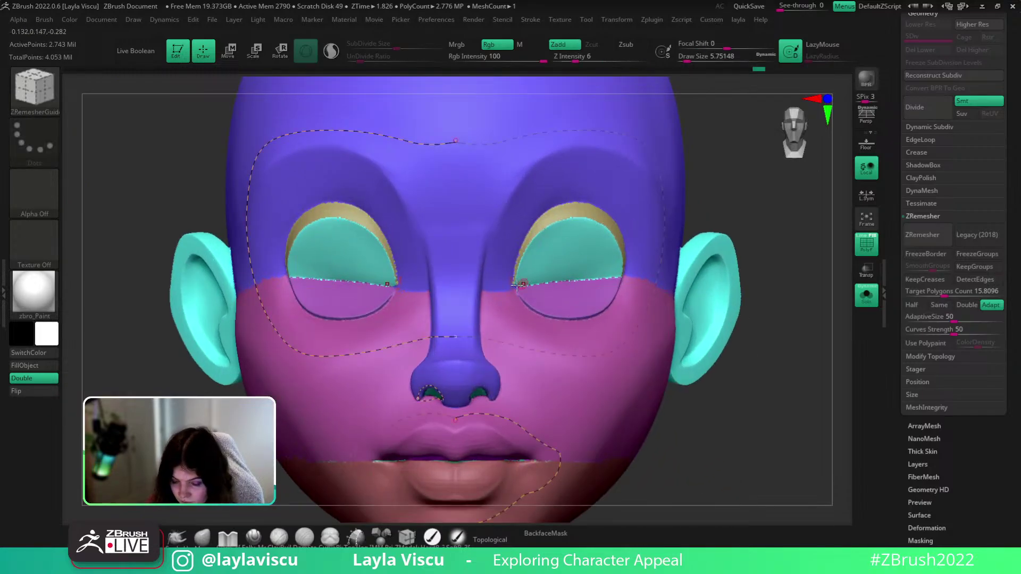
{"action": "left_click_drag", "start_coordinate": [512, 285], "coordinate": [657, 278]}
{"action": "mouse_move", "coordinate": [512, 285]}
{"action": "left_mouse_down"}
{"action": "mouse_move", "coordinate": [463, 288]}
{"action": "mouse_move", "coordinate": [457, 276]}
{"action": "left_mouse_up"}
{"action": "left_click_drag", "start_coordinate": [795, 255], "coordinate": [547, 241]}
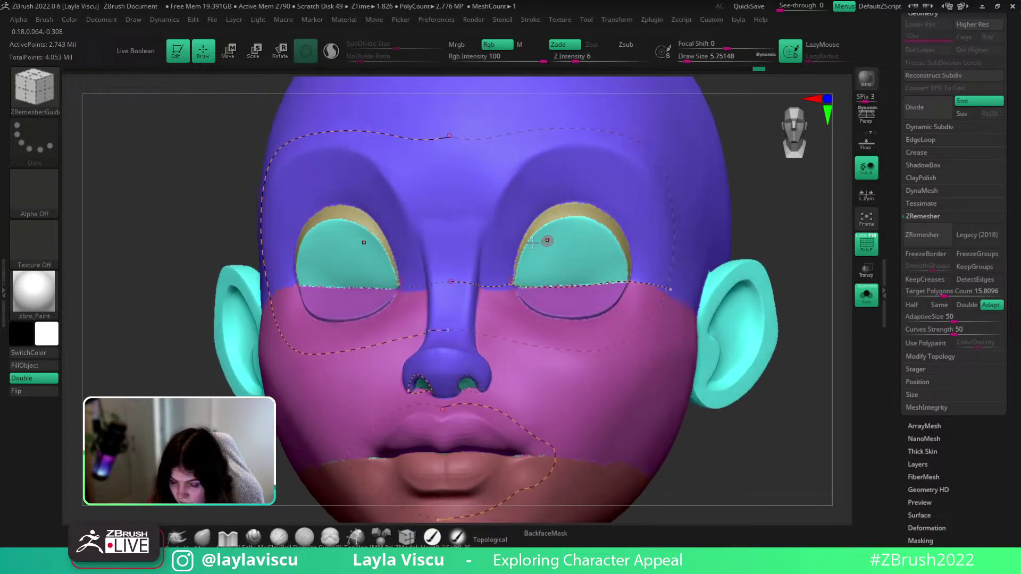
{"action": "mouse_move", "coordinate": [507, 276]}
{"action": "left_mouse_down"}
{"action": "mouse_move", "coordinate": [563, 199]}
{"action": "mouse_move", "coordinate": [621, 219]}
{"action": "mouse_move", "coordinate": [634, 267]}
{"action": "mouse_move", "coordinate": [622, 307]}
{"action": "mouse_move", "coordinate": [563, 326]}
{"action": "mouse_move", "coordinate": [507, 296]}
{"action": "mouse_move", "coordinate": [505, 278]}
{"action": "left_mouse_up"}
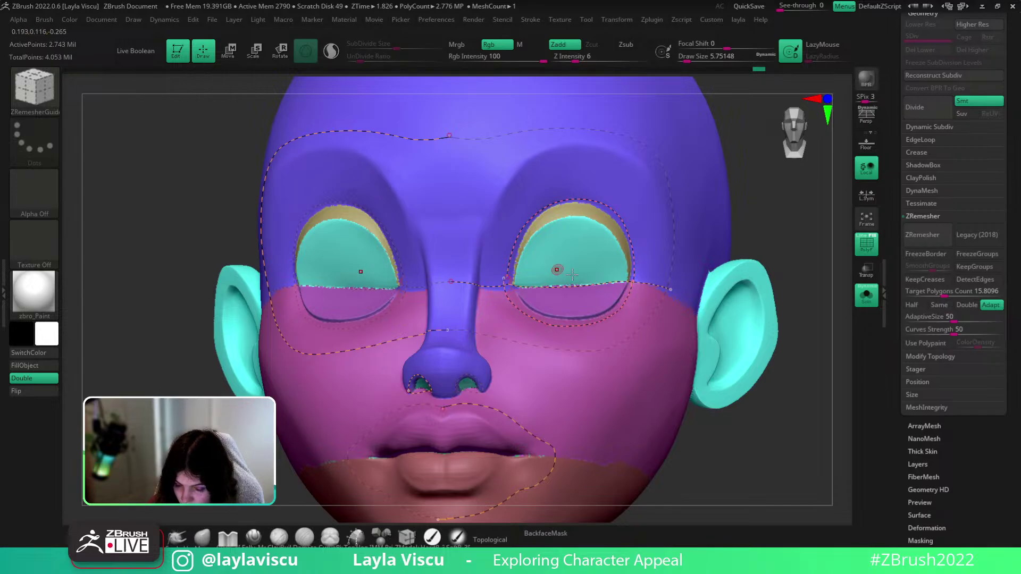
Draw a guide around the ear's rim and another along its front edge, using draw size 64
{"action": "mouse_move", "coordinate": [750, 242]}
{"action": "right_mouse_down", "text": "ctrl"}
{"action": "mouse_move", "coordinate": [801, 322]}
{"action": "mouse_move", "coordinate": [709, 223]}
{"action": "mouse_move", "coordinate": [671, 215]}
{"action": "right_mouse_up", "text": "ctrl"}
{"action": "mouse_move", "coordinate": [668, 216]}
{"action": "left_mouse_down"}
{"action": "mouse_move", "coordinate": [736, 178]}
{"action": "mouse_move", "coordinate": [750, 236]}
{"action": "mouse_move", "coordinate": [694, 281]}
{"action": "mouse_move", "coordinate": [648, 269]}
{"action": "left_mouse_up"}
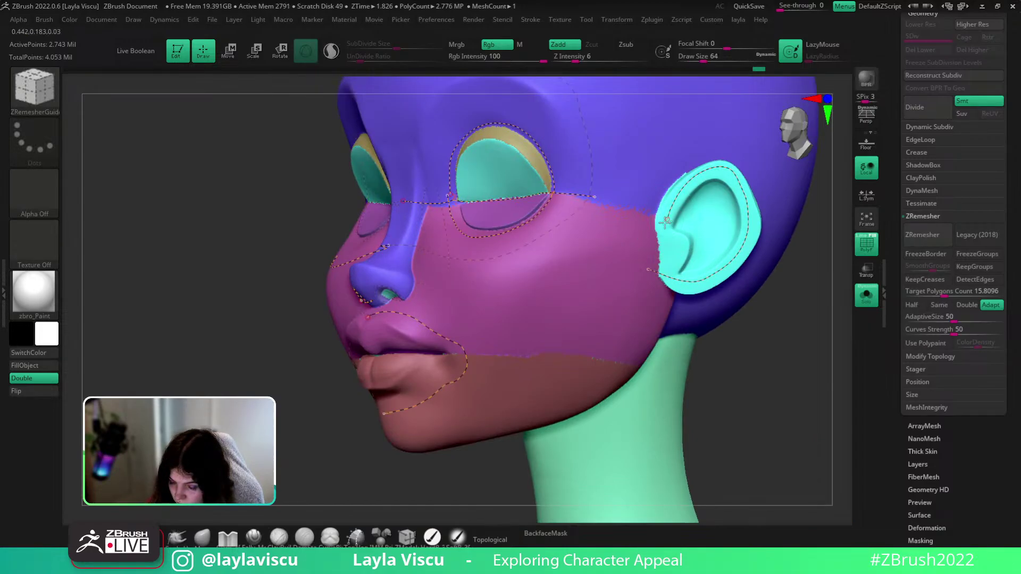
{"action": "left_click_drag", "start_coordinate": [668, 219], "coordinate": [640, 233]}
{"action": "right_click_drag", "start_coordinate": [669, 267], "coordinate": [800, 323], "text": "ctrl"}
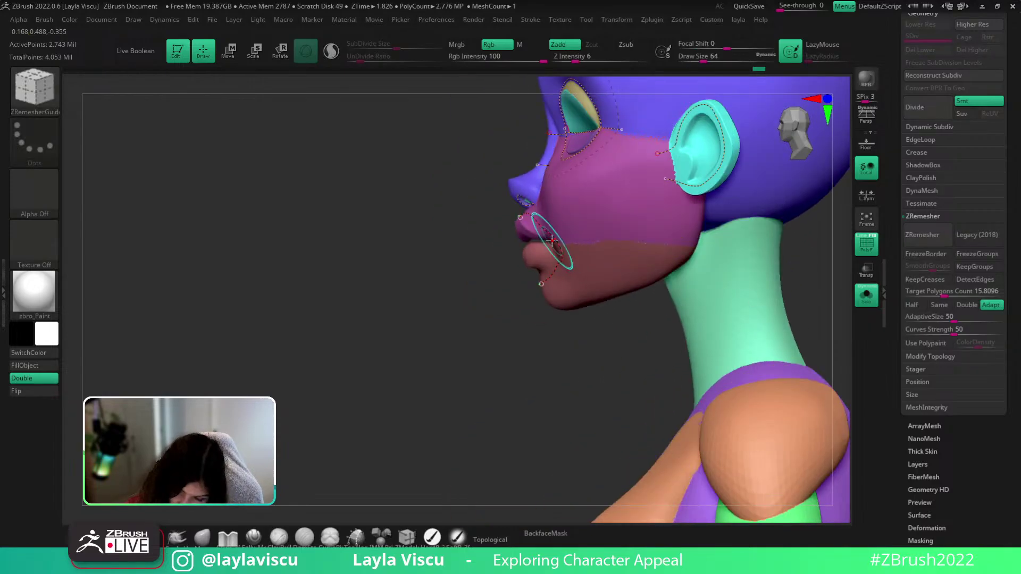
Draw a remeshing guide from the mouth corner across the lower cheek to the jaw at draw size about 5.75
{"action": "left_click_drag", "start_coordinate": [553, 238], "coordinate": [691, 246]}
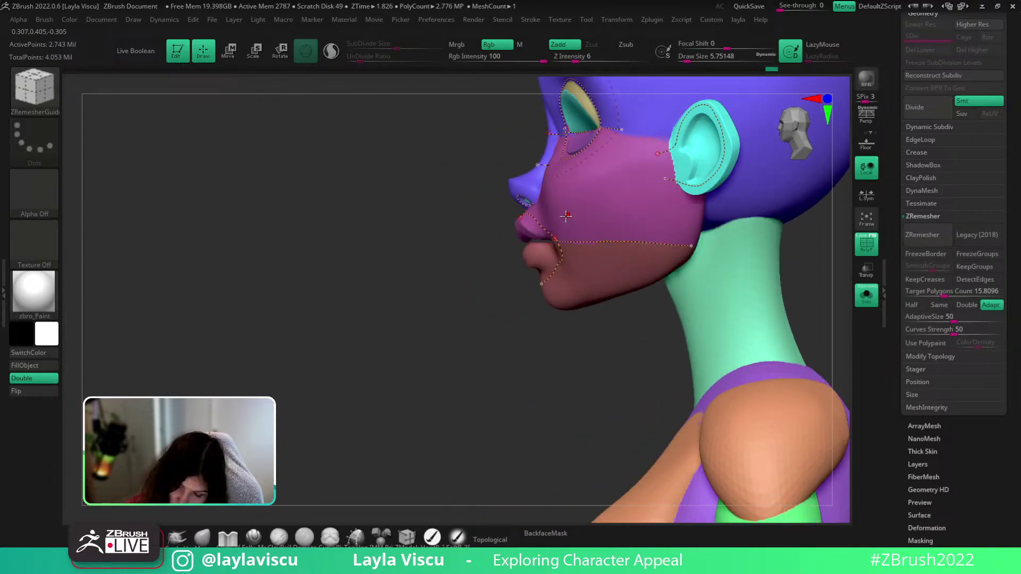
{"action": "mouse_move", "coordinate": [590, 314]}
{"action": "right_mouse_down"}
{"action": "mouse_move", "coordinate": [645, 337]}
{"action": "mouse_move", "coordinate": [709, 294]}
{"action": "mouse_move", "coordinate": [588, 276]}
{"action": "right_mouse_up"}
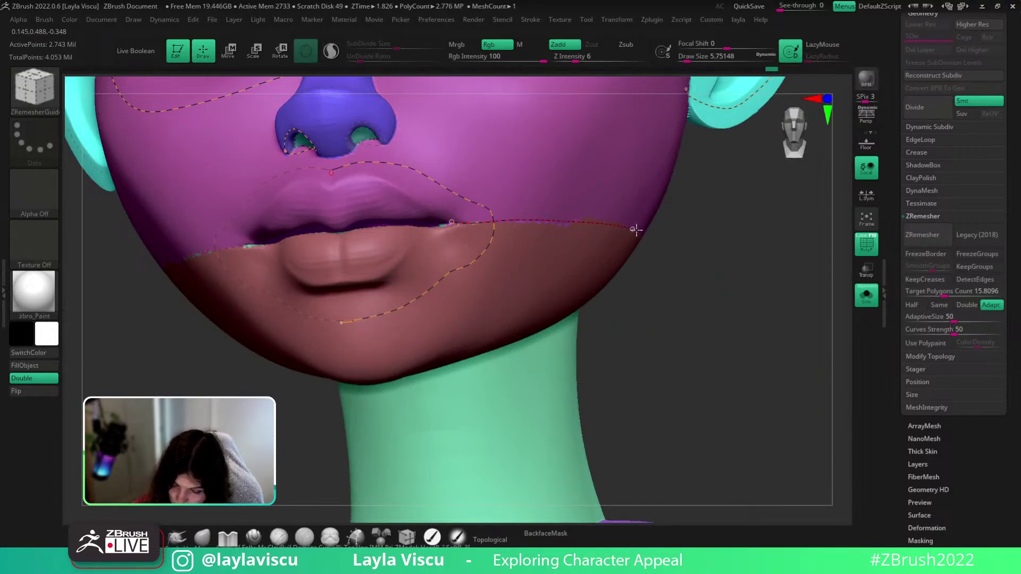
{"action": "right_click_drag", "start_coordinate": [636, 230], "coordinate": [604, 225]}
{"action": "left_click_drag", "start_coordinate": [604, 224], "coordinate": [698, 251]}
{"action": "right_click_drag", "start_coordinate": [690, 252], "coordinate": [559, 205], "text": "ctrl"}
{"action": "right_click_drag", "start_coordinate": [793, 294], "coordinate": [827, 339]}
{"action": "right_click_drag", "start_coordinate": [807, 266], "coordinate": [851, 268], "text": "ctrl"}
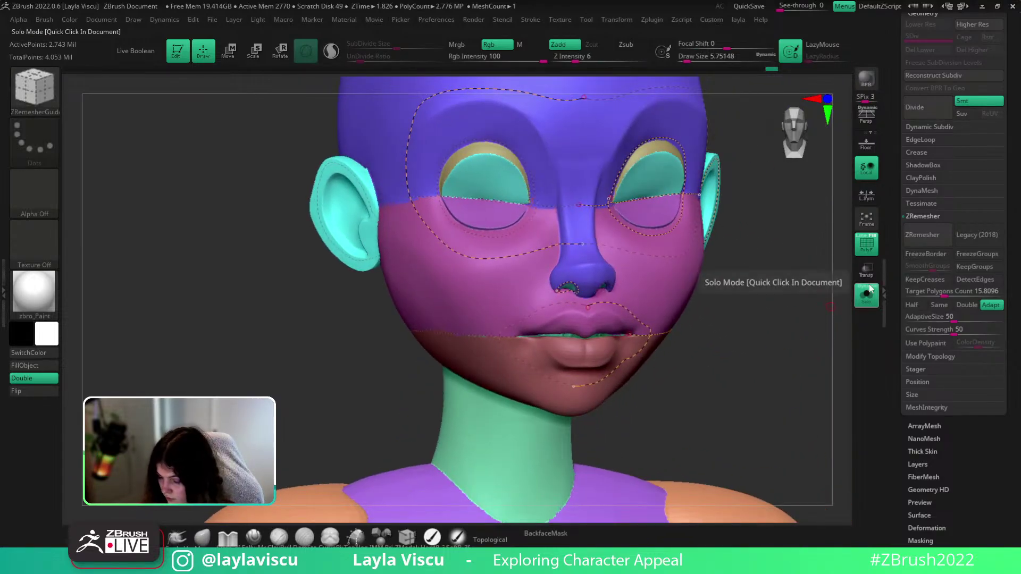
Try remeshing the body with ZRemesher at a target polygon count of about 15.8 and inspect its wireframe
{"action": "left_click", "coordinate": [935, 242]}
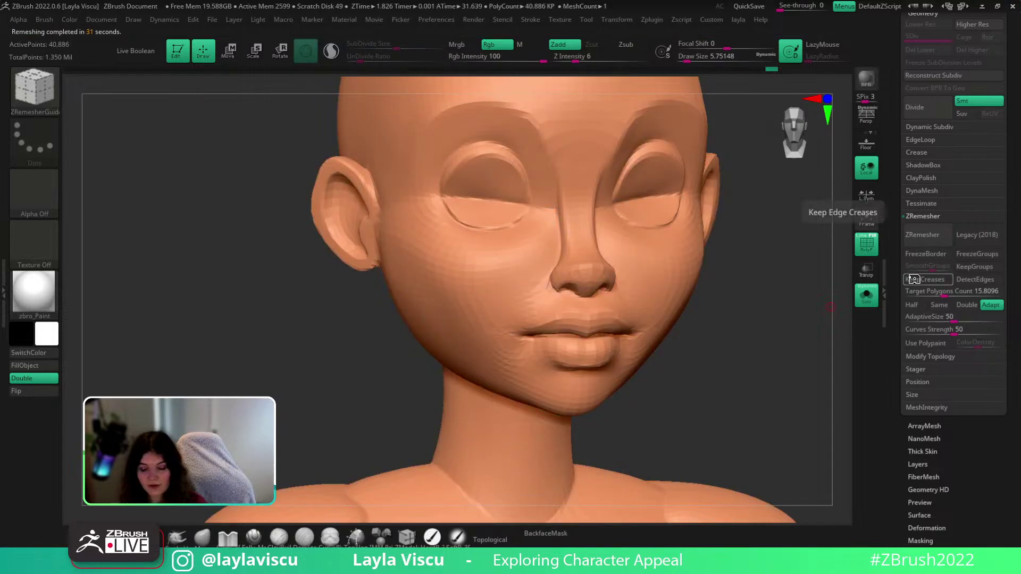
{"action": "left_click", "coordinate": [864, 243]}
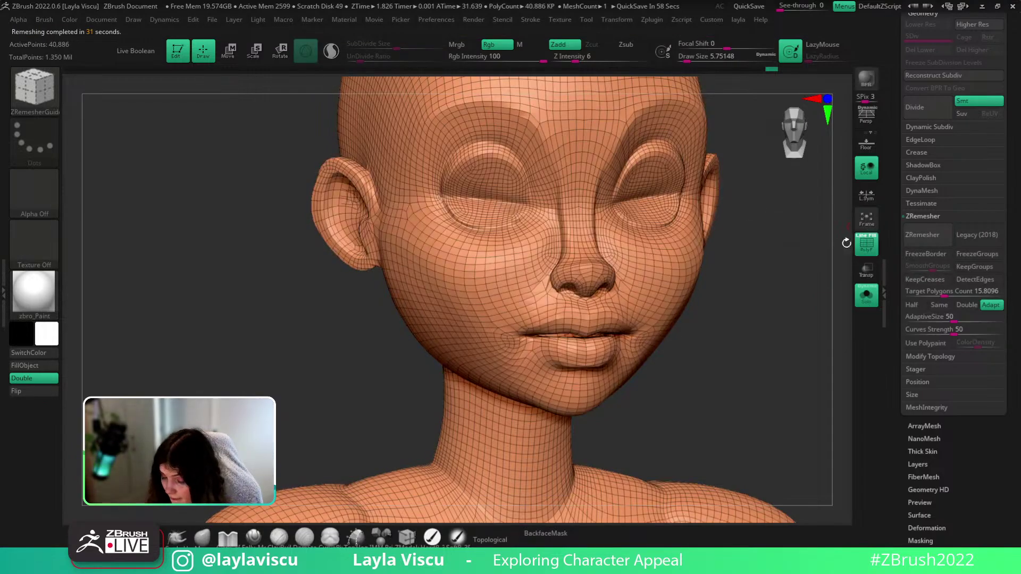
{"action": "key", "text": "f"}
{"action": "key", "text": "ctrl"}
{"action": "mouse_move", "coordinate": [799, 377]}
{"action": "right_mouse_down", "text": "ctrl"}
{"action": "mouse_move", "coordinate": [784, 292]}
{"action": "mouse_move", "coordinate": [768, 298]}
{"action": "mouse_move", "coordinate": [781, 303]}
{"action": "mouse_move", "coordinate": [686, 297]}
{"action": "mouse_move", "coordinate": [776, 297]}
{"action": "mouse_move", "coordinate": [746, 399]}
{"action": "mouse_move", "coordinate": [758, 346]}
{"action": "mouse_move", "coordinate": [695, 272]}
{"action": "mouse_move", "coordinate": [696, 314]}
{"action": "right_mouse_up", "text": "ctrl"}
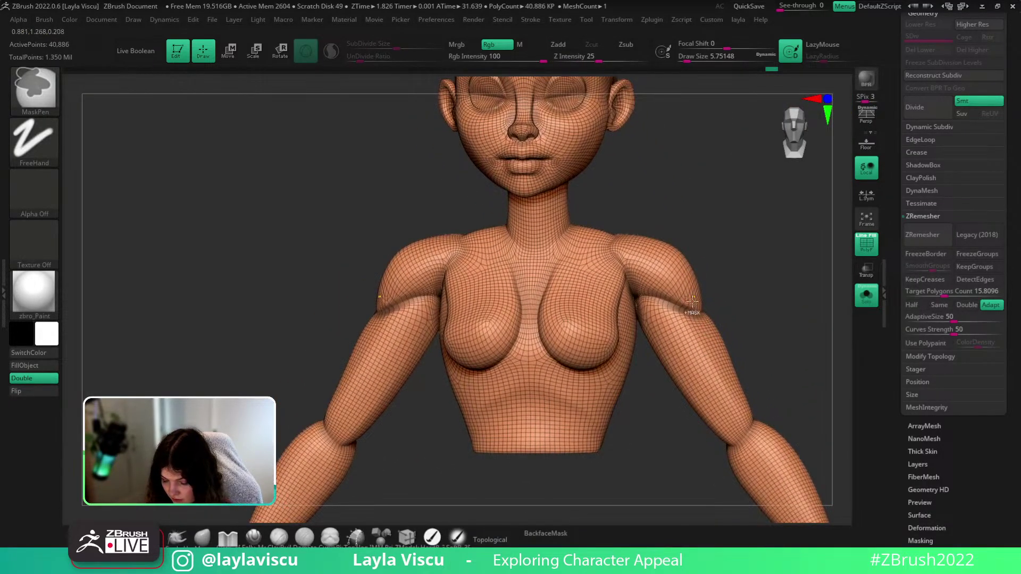
Undo the remesh to restore the dense mesh with its polygroups and guide curves
{"action": "key", "text": "d"}
{"action": "key", "text": "d"}
{"action": "key", "text": "d"}
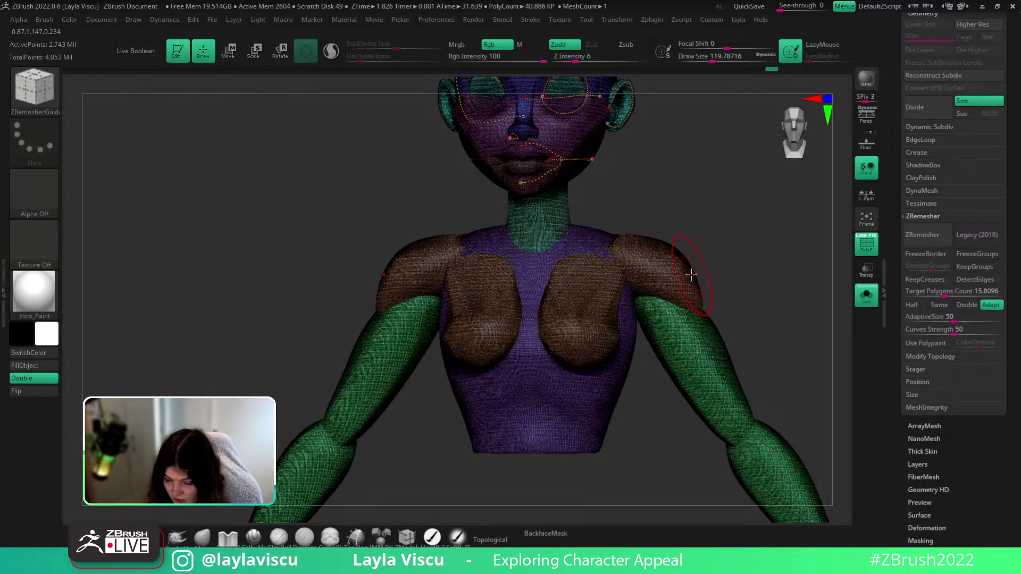
Try to smooth the shoulder and upper arm with Sculptris Pro enabled at draw size about 87, then undo it and disable Sculptris Pro
{"action": "key", "text": "shift+f"}
{"action": "key", "text": "shift"}
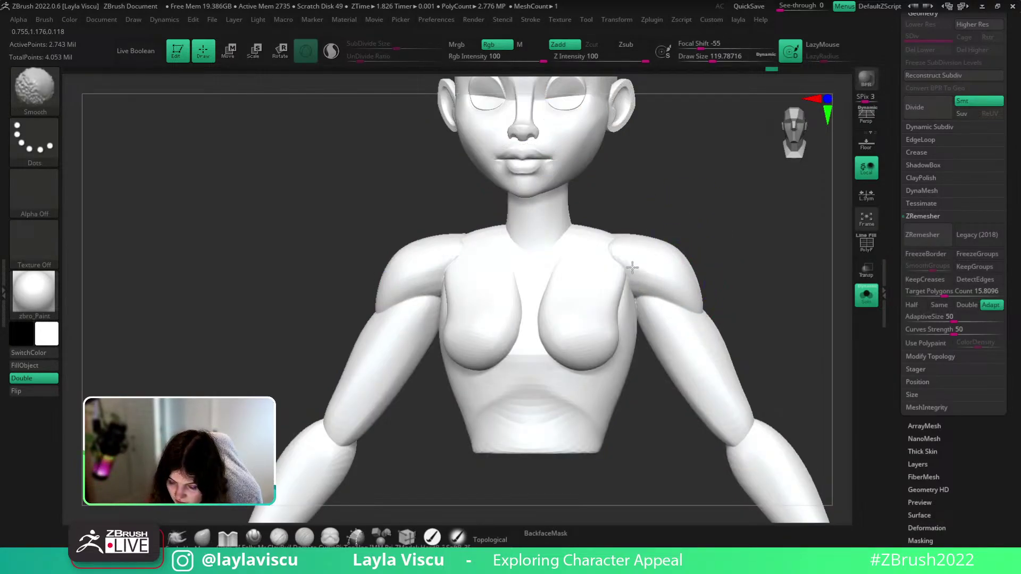
{"action": "key", "text": "s"}
{"action": "mouse_move", "coordinate": [635, 246]}
{"action": "left_mouse_down"}
{"action": "mouse_move", "coordinate": [647, 279]}
{"action": "mouse_move", "coordinate": [692, 322]}
{"action": "mouse_move", "coordinate": [713, 323]}
{"action": "left_mouse_up"}
{"action": "key", "text": "shift+f"}
{"action": "left_click", "coordinate": [327, 50]}
{"action": "key", "text": "s"}
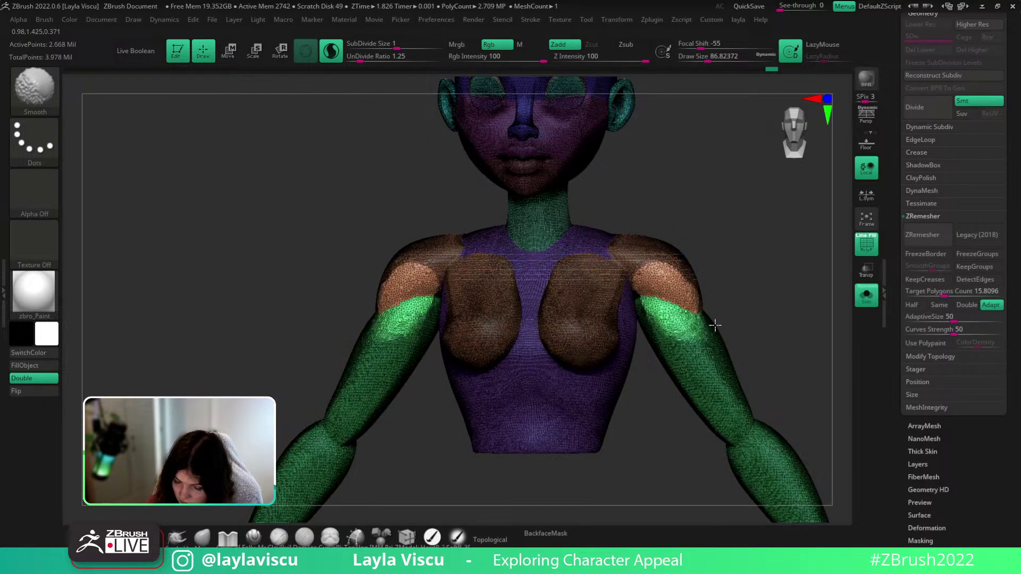
{"action": "key", "text": "ctrl+z"}
{"action": "left_click", "coordinate": [332, 51]}
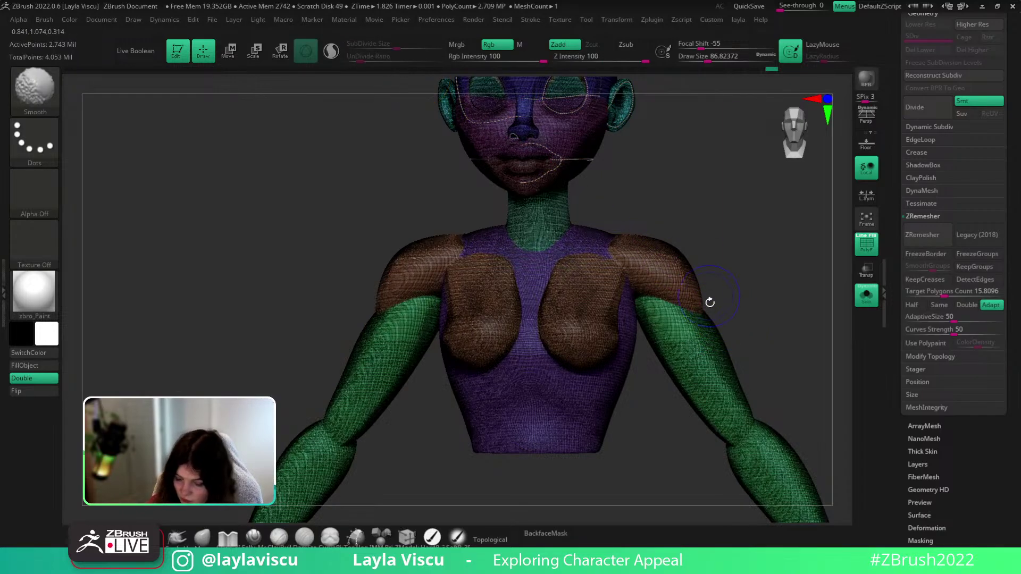
Smooth the outer side of the shoulder with the Smooth brush at draw size about 87
{"action": "left_click_drag", "start_coordinate": [728, 319], "coordinate": [622, 319]}
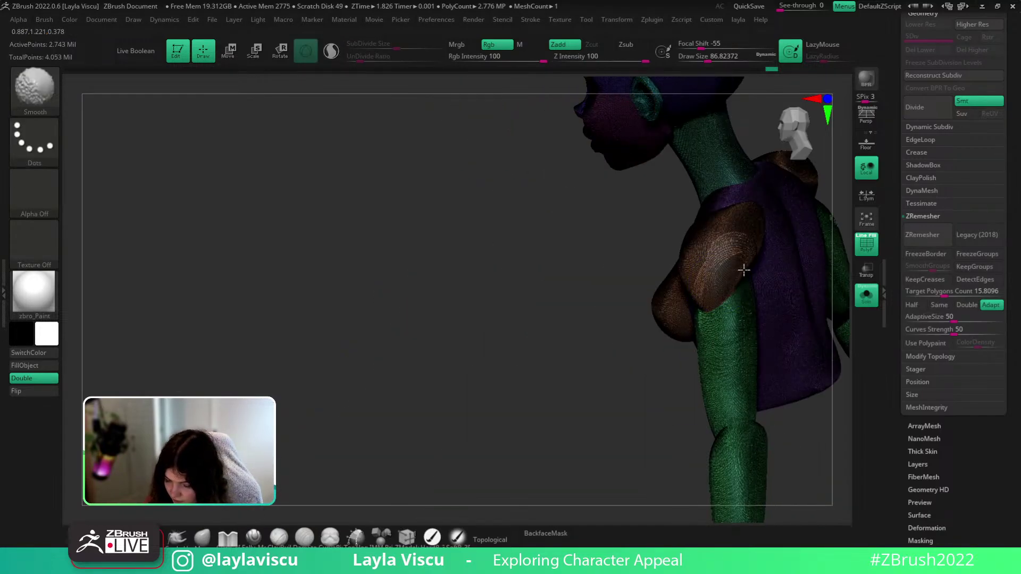
{"action": "left_click_drag", "start_coordinate": [743, 269], "coordinate": [755, 244], "text": "shift"}
{"action": "key", "text": "shift+f"}
{"action": "mouse_move", "coordinate": [651, 378]}
{"action": "left_mouse_down"}
{"action": "mouse_move", "coordinate": [606, 397]}
{"action": "mouse_move", "coordinate": [558, 396]}
{"action": "left_mouse_up"}
{"action": "key", "text": "shift+f"}
{"action": "key", "text": "shift+f"}
Smooth the back of the shoulder and its junction with the torso, enlarging the brush to draw size about 167
{"action": "left_click_drag", "start_coordinate": [783, 246], "coordinate": [775, 268], "text": "shift"}
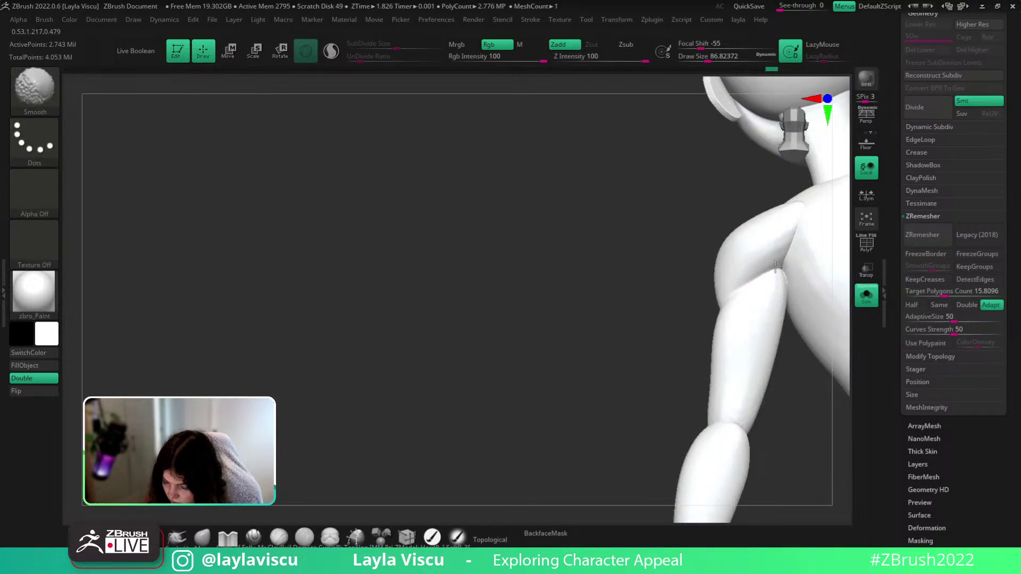
{"action": "left_click_drag", "start_coordinate": [798, 223], "coordinate": [801, 241], "text": "shift"}
{"action": "key", "text": "s"}
{"action": "left_click_drag", "start_coordinate": [796, 229], "coordinate": [782, 242], "text": "shift"}
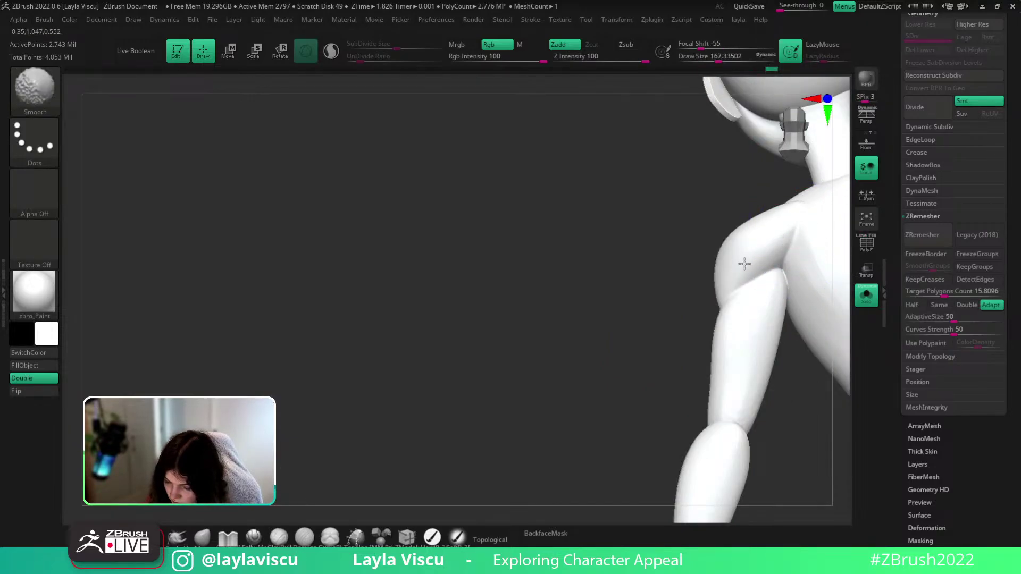
{"action": "left_click_drag", "start_coordinate": [617, 303], "coordinate": [757, 318]}
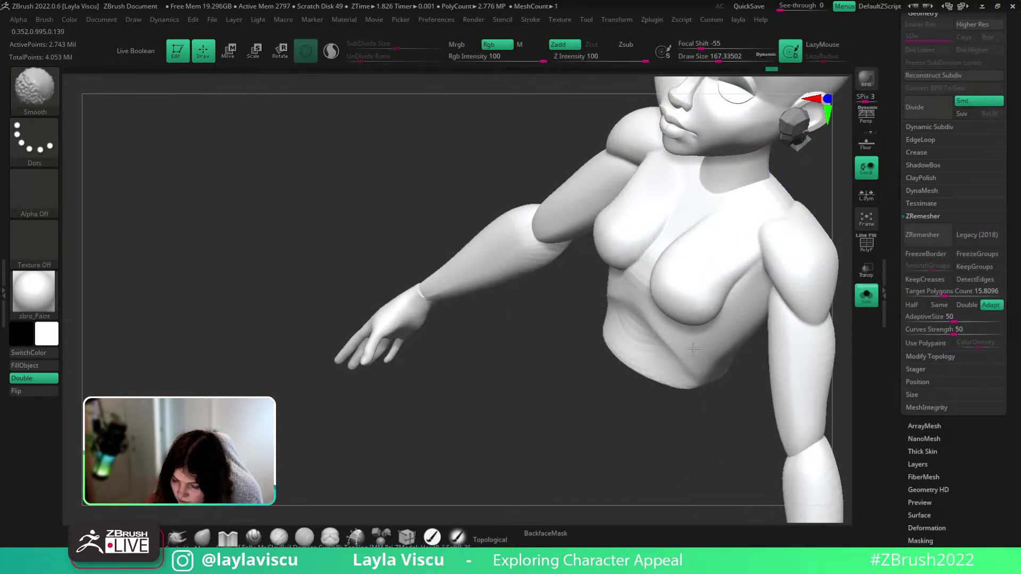
{"action": "left_click_drag", "start_coordinate": [750, 444], "coordinate": [723, 456], "text": "shift"}
{"action": "mouse_move", "coordinate": [782, 271]}
{"action": "right_mouse_down", "text": "ctrl"}
{"action": "mouse_move", "coordinate": [823, 364]}
{"action": "mouse_move", "coordinate": [744, 292]}
{"action": "right_mouse_up", "text": "ctrl"}
{"action": "mouse_move", "coordinate": [696, 386]}
{"action": "right_mouse_down", "text": "shift"}
{"action": "mouse_move", "coordinate": [816, 351]}
{"action": "mouse_move", "coordinate": [760, 380]}
{"action": "right_mouse_up", "text": "shift"}
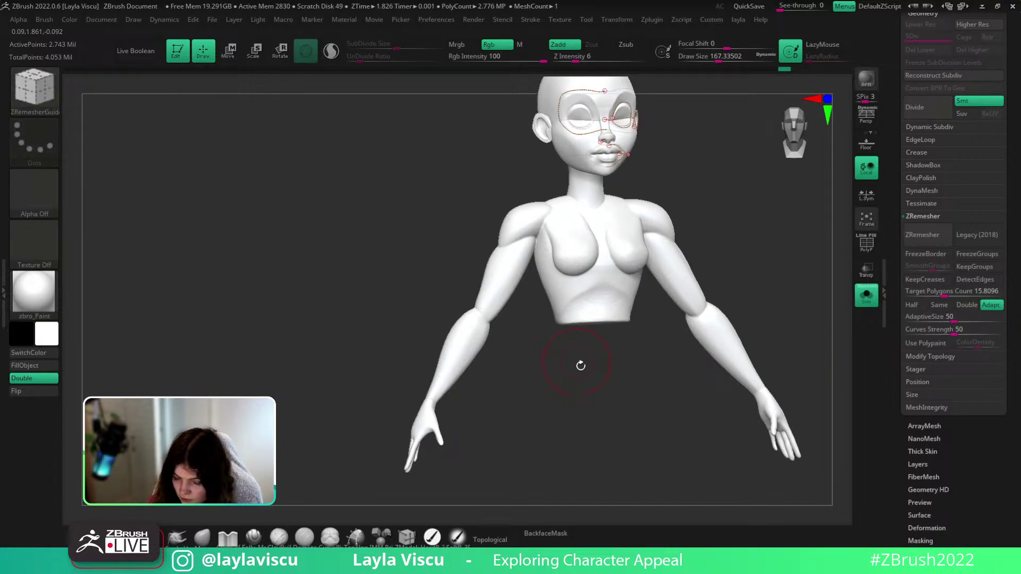
Smooth the upper back, the nape and the base of the neck with the Smooth brush
{"action": "mouse_move", "coordinate": [579, 365]}
{"action": "left_mouse_down"}
{"action": "mouse_move", "coordinate": [628, 367]}
{"action": "mouse_move", "coordinate": [593, 379]}
{"action": "mouse_move", "coordinate": [502, 248]}
{"action": "left_mouse_up"}
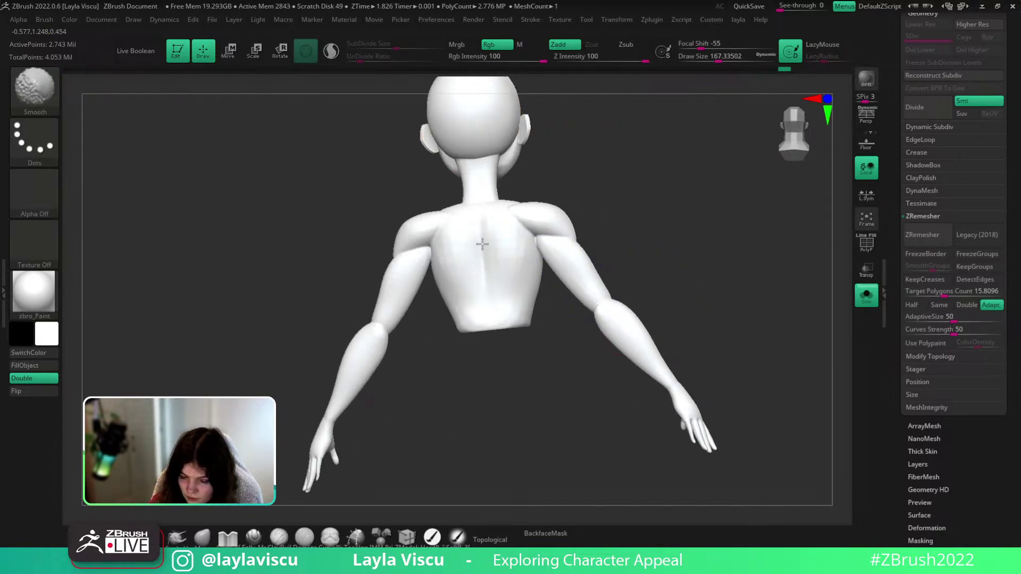
{"action": "left_click_drag", "start_coordinate": [572, 175], "coordinate": [458, 142]}
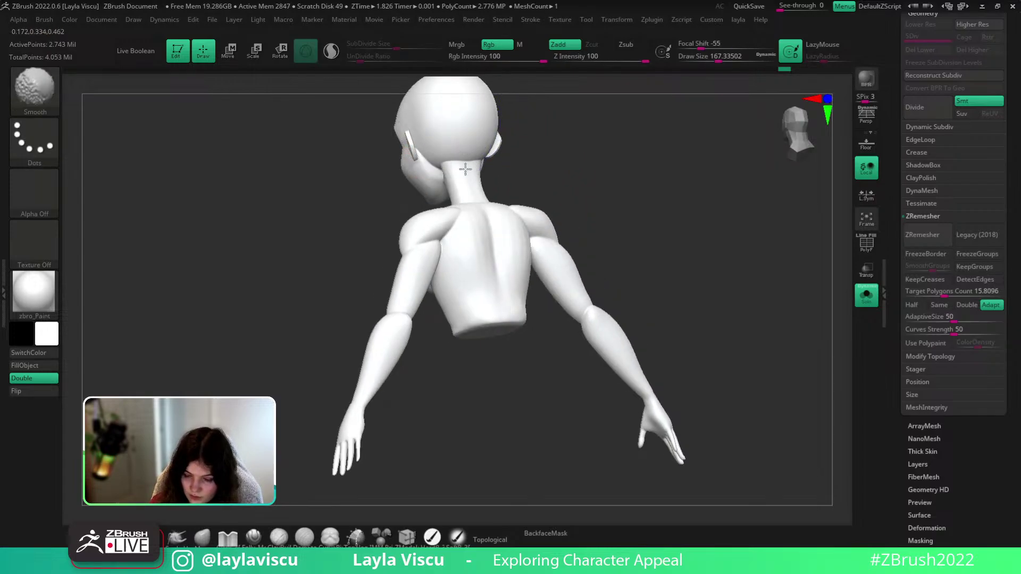
{"action": "left_click_drag", "start_coordinate": [524, 172], "coordinate": [630, 173]}
{"action": "left_click_drag", "start_coordinate": [495, 198], "coordinate": [478, 226], "text": "alt"}
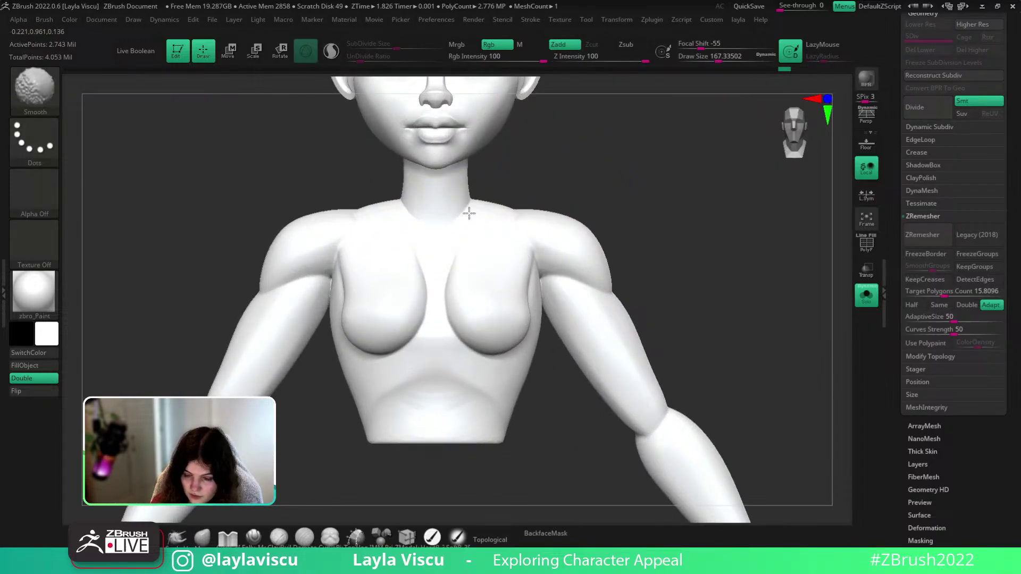
Set the ZRemesher target polygon count to about 21.2 and remesh the body using the facial guides
{"action": "key", "text": "shift+f"}
{"action": "left_click_drag", "start_coordinate": [649, 221], "coordinate": [736, 346], "text": "alt"}
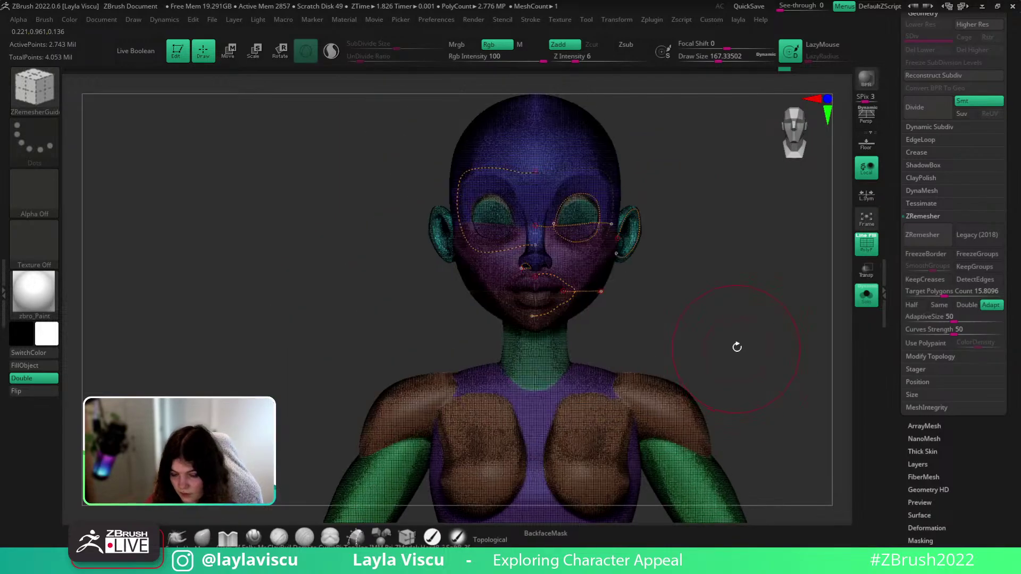
{"action": "key", "text": "shift+f"}
{"action": "key", "text": "shift+f"}
{"action": "left_click_drag", "start_coordinate": [945, 293], "coordinate": [949, 293]}
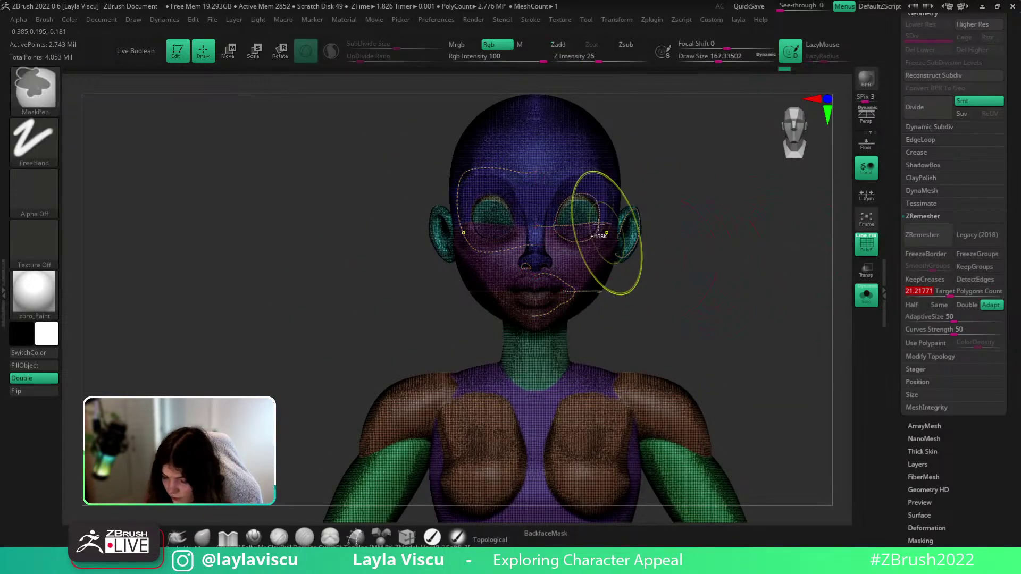
{"action": "right_click_drag", "start_coordinate": [599, 228], "coordinate": [613, 248], "text": "ctrl"}
{"action": "key", "text": "s"}
{"action": "left_click_drag", "start_coordinate": [597, 247], "coordinate": [602, 247]}
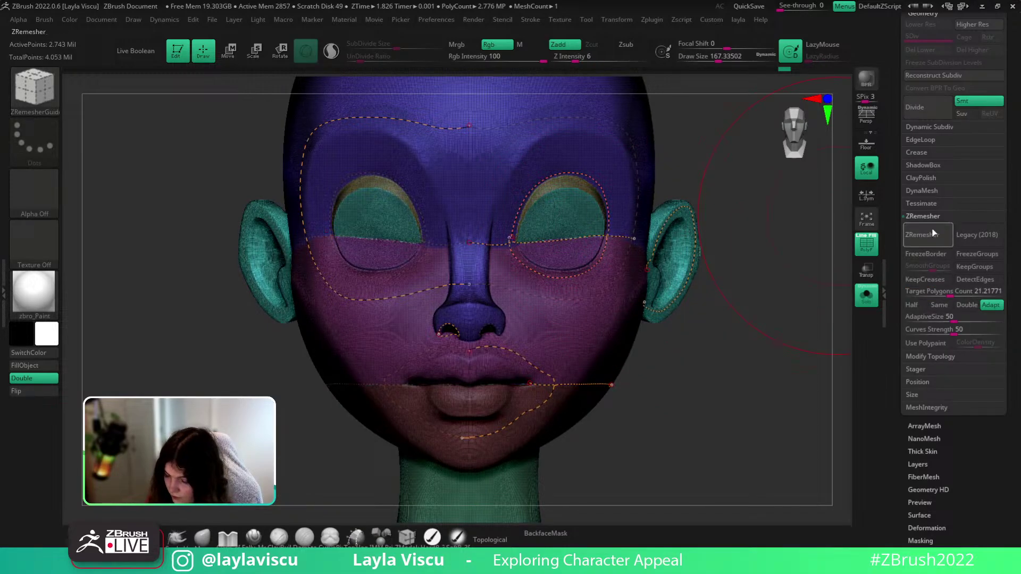
{"action": "left_click", "coordinate": [939, 230]}
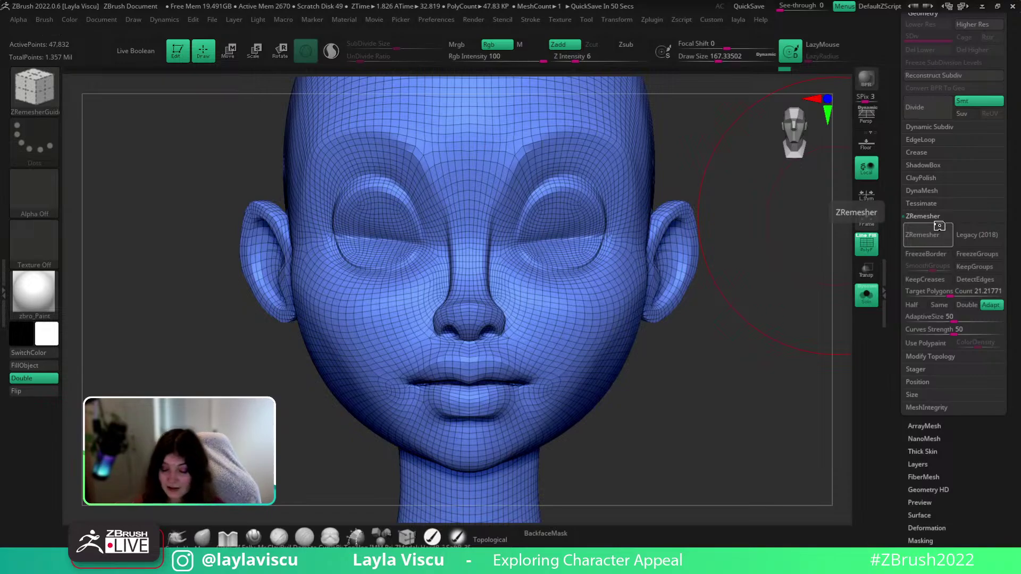
Examine the new edge flow around the face, ear, neck and shoulders from the front and side
{"action": "left_click_drag", "start_coordinate": [731, 372], "coordinate": [686, 390]}
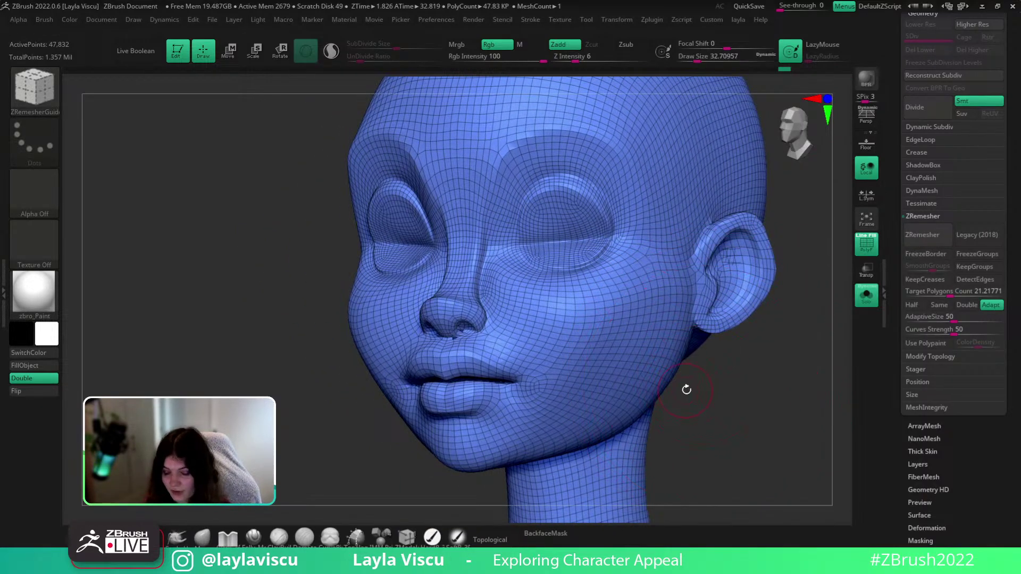
{"action": "left_click_drag", "start_coordinate": [719, 422], "coordinate": [719, 343], "text": "alt"}
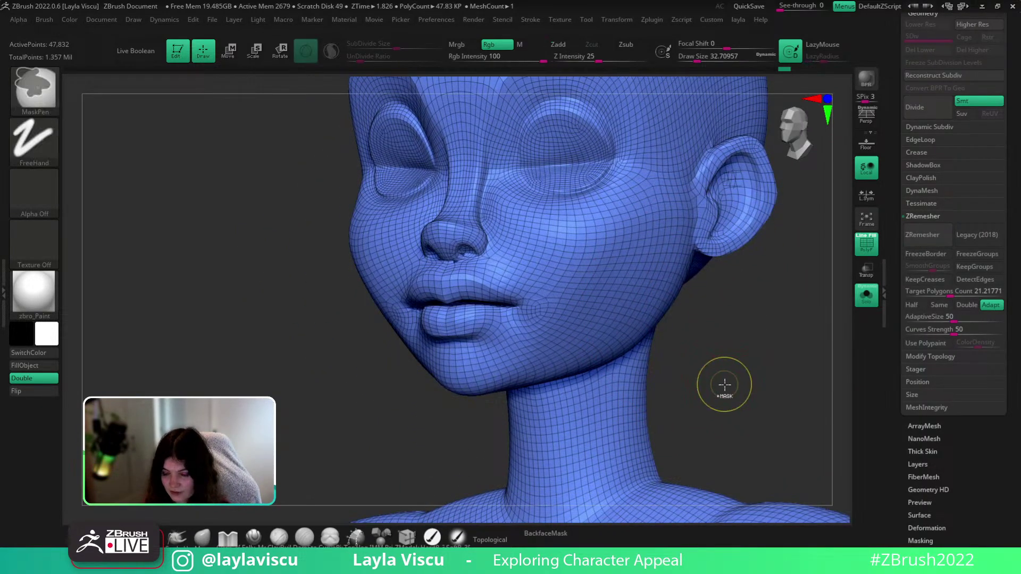
{"action": "right_click_drag", "start_coordinate": [725, 387], "coordinate": [713, 338], "text": "ctrl"}
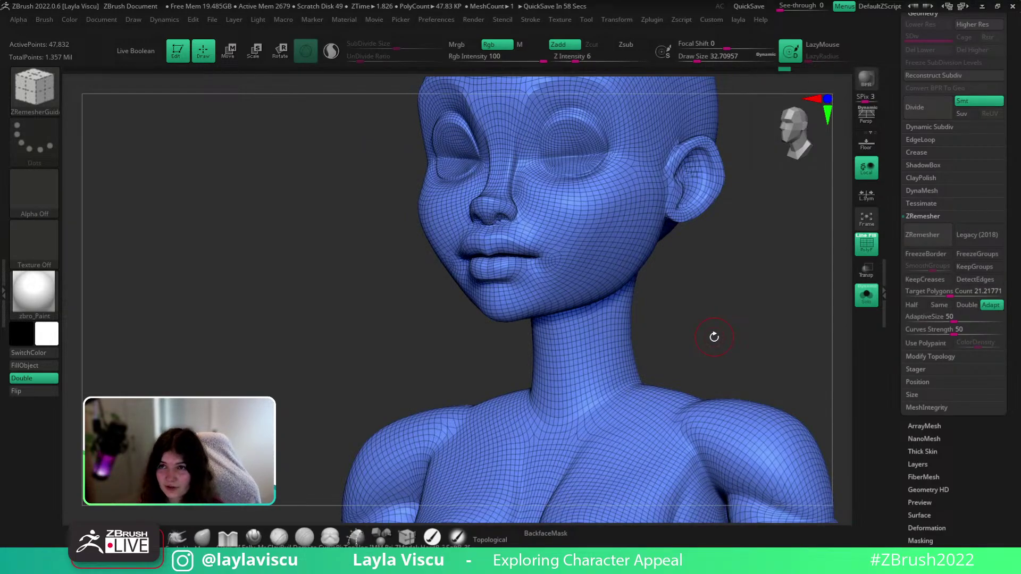
{"action": "left_click_drag", "start_coordinate": [726, 264], "coordinate": [695, 240]}
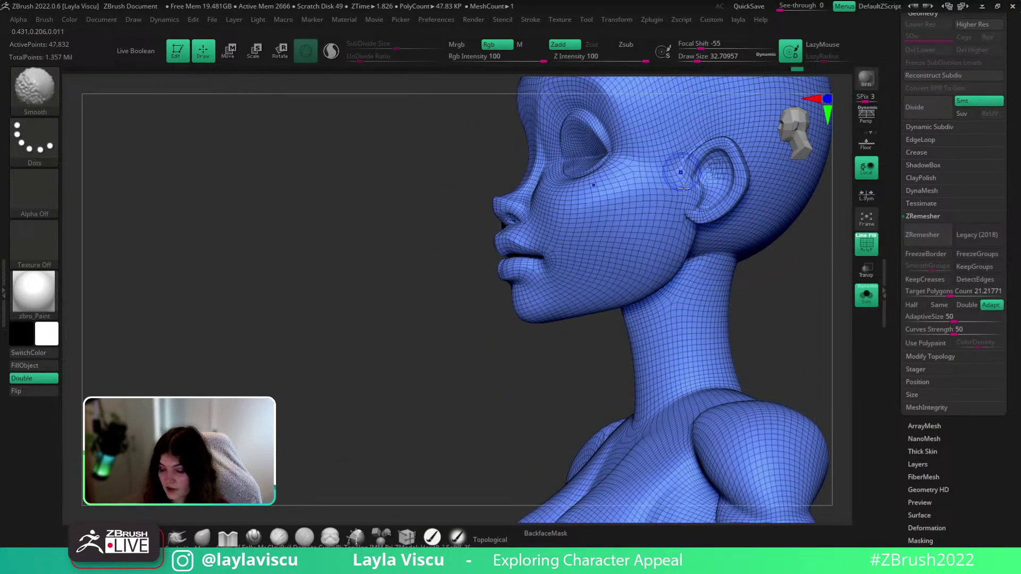
{"action": "left_click_drag", "start_coordinate": [767, 325], "coordinate": [796, 325]}
{"action": "right_click_drag", "start_coordinate": [796, 326], "coordinate": [788, 312], "text": "shift"}
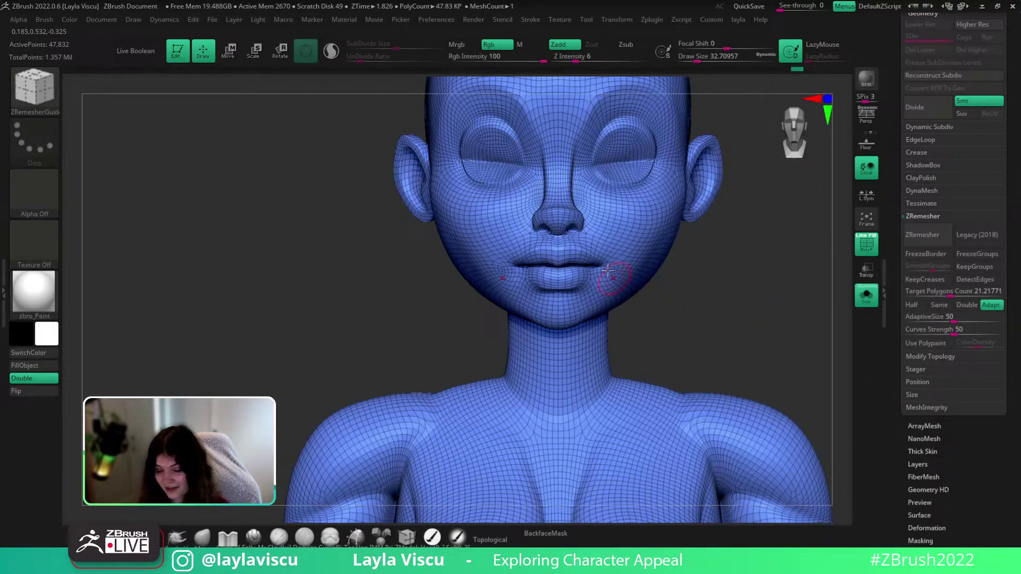
Draw two nested guides around half the mouth and one outward from its corner across the cheek, at draw size about 5
{"action": "right_click_drag", "start_coordinate": [611, 274], "coordinate": [753, 372], "text": "ctrl"}
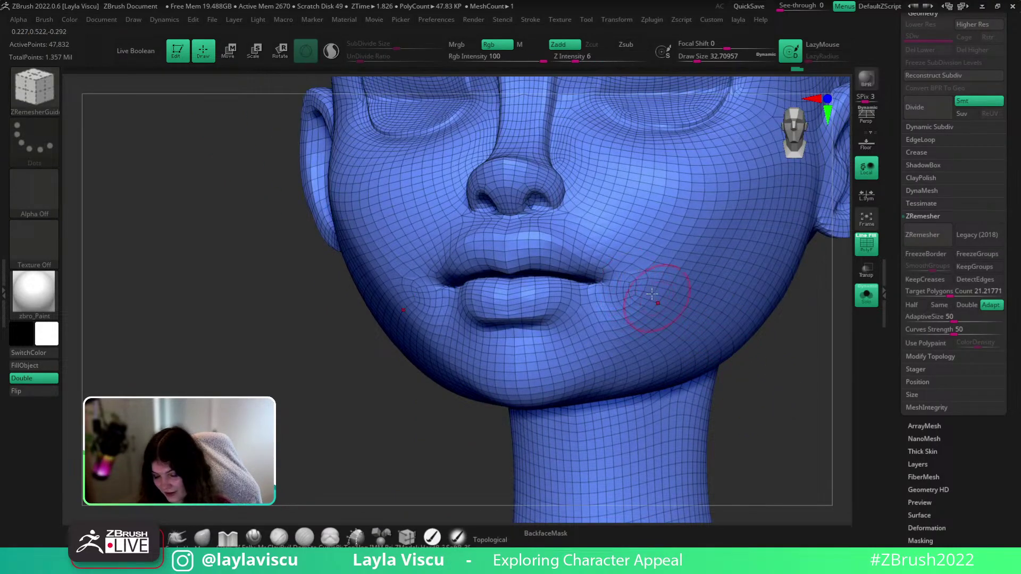
{"action": "key", "text": "s"}
{"action": "left_click_drag", "start_coordinate": [657, 287], "coordinate": [651, 287]}
{"action": "left_click_drag", "start_coordinate": [508, 223], "coordinate": [549, 223]}
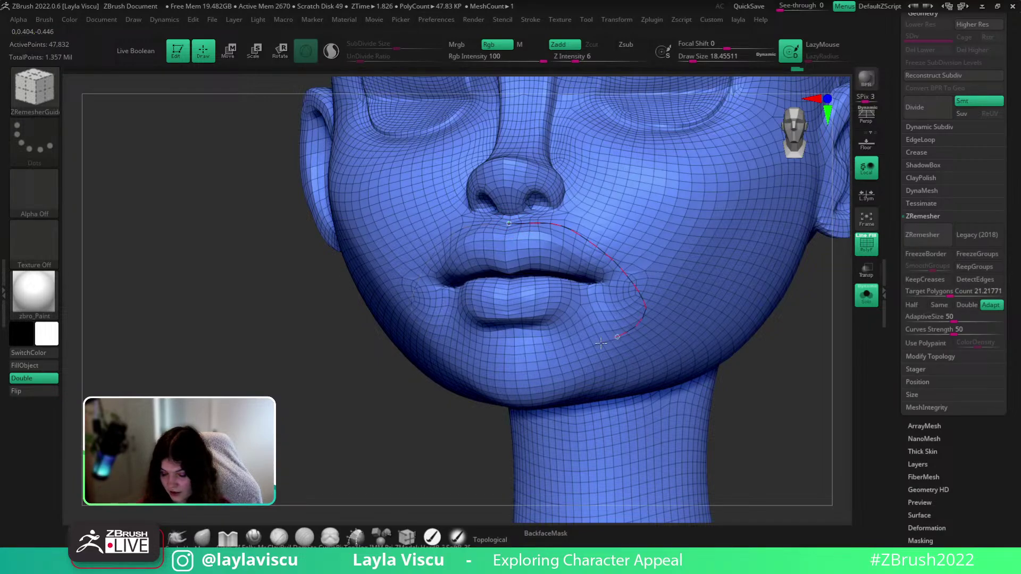
{"action": "left_click_drag", "start_coordinate": [601, 343], "coordinate": [508, 355]}
{"action": "key", "text": "ctrl+z"}
{"action": "mouse_move", "coordinate": [509, 224]}
{"action": "left_mouse_down"}
{"action": "mouse_move", "coordinate": [620, 242]}
{"action": "mouse_move", "coordinate": [585, 334]}
{"action": "mouse_move", "coordinate": [514, 345]}
{"action": "left_mouse_up"}
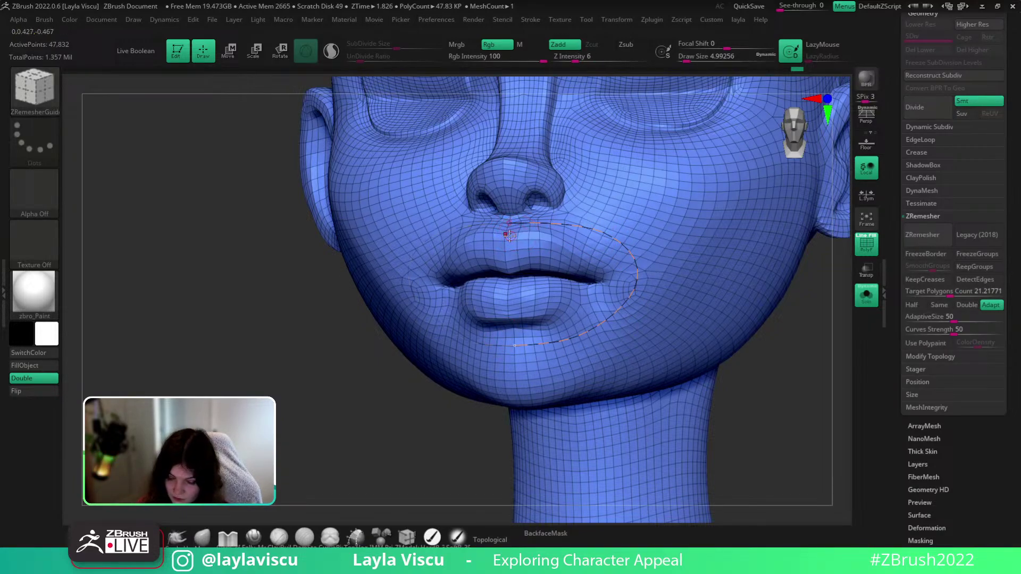
{"action": "mouse_move", "coordinate": [532, 232]}
{"action": "left_mouse_down"}
{"action": "mouse_move", "coordinate": [603, 264]}
{"action": "mouse_move", "coordinate": [611, 280]}
{"action": "mouse_move", "coordinate": [692, 294]}
{"action": "left_mouse_up"}
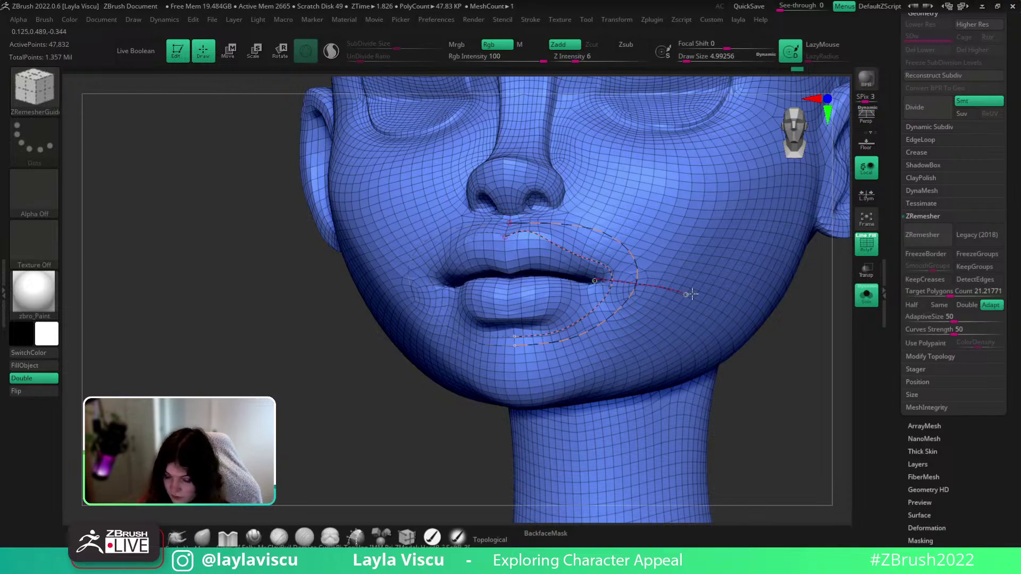
Try remeshing with the new mouth guides, check the face topology and undo the remesh
{"action": "left_click", "coordinate": [936, 235]}
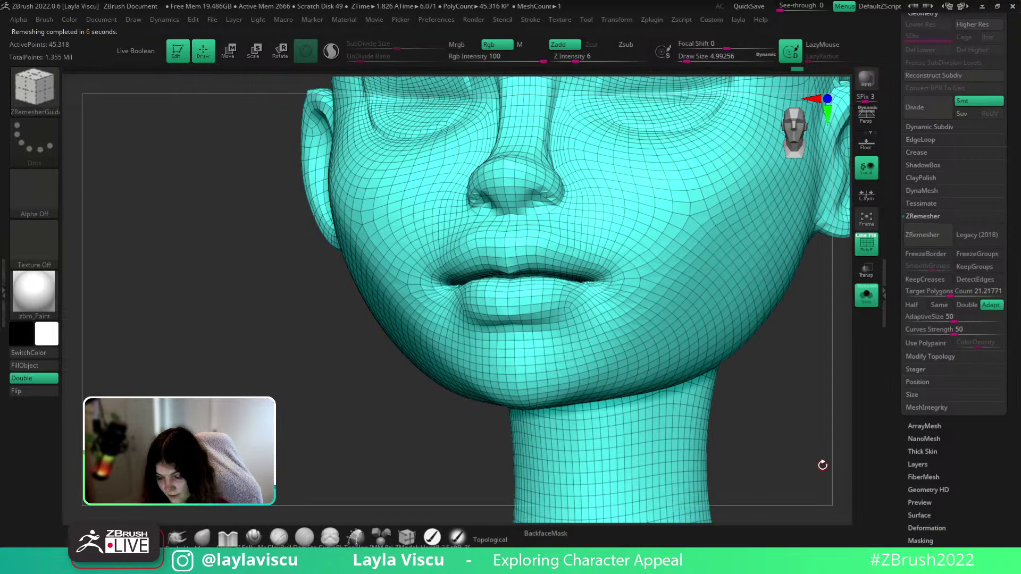
{"action": "right_click_drag", "start_coordinate": [821, 464], "coordinate": [778, 348], "text": "ctrl"}
{"action": "key", "text": "ctrl+z"}
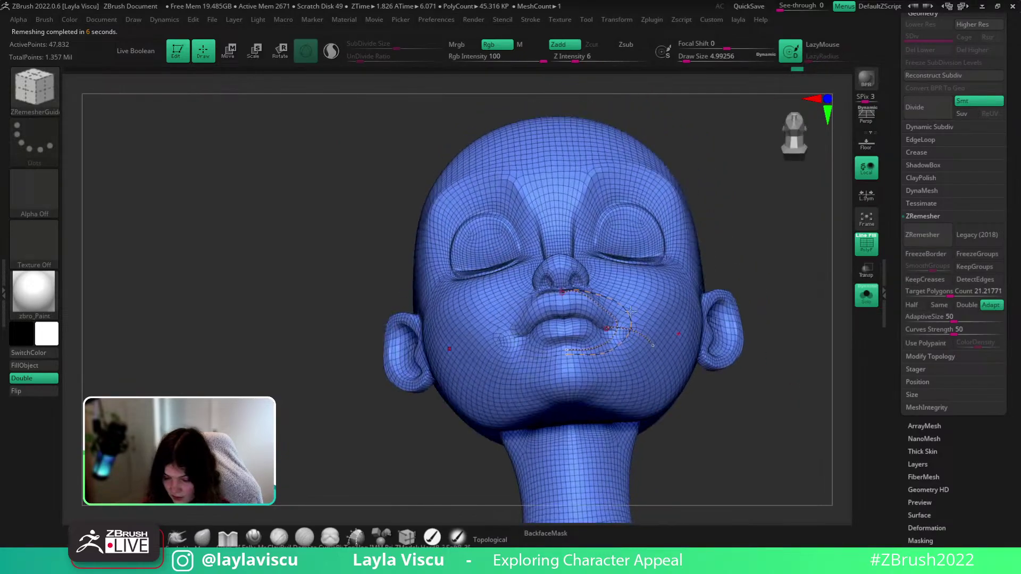
Draw a remeshing guide around the nostril opening at draw size about 5
{"action": "right_click_drag", "start_coordinate": [631, 311], "coordinate": [745, 246], "text": "ctrl"}
{"action": "right_click_drag", "start_coordinate": [838, 198], "coordinate": [780, 219]}
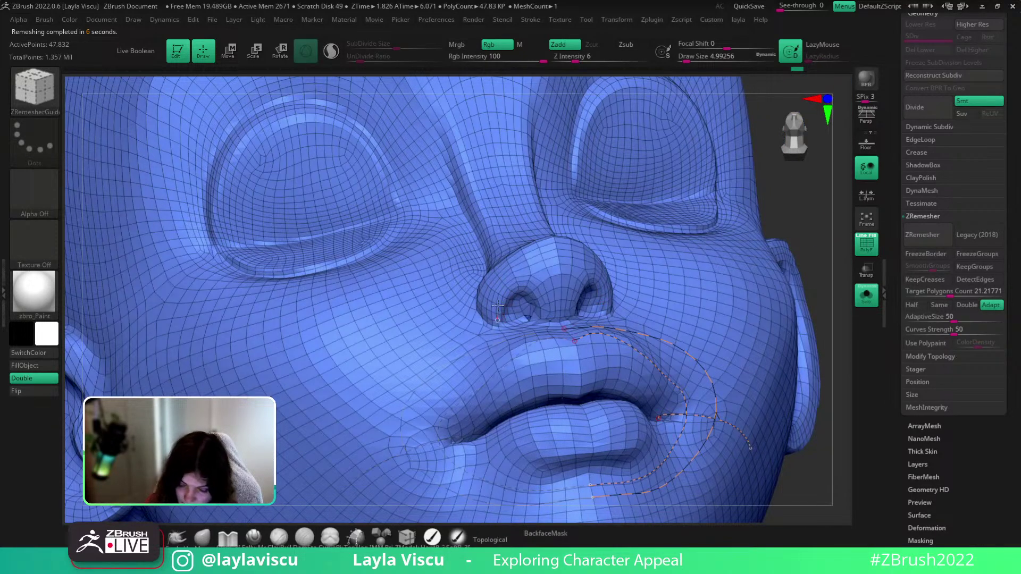
{"action": "right_click_drag", "start_coordinate": [500, 315], "coordinate": [594, 185], "text": "ctrl"}
{"action": "mouse_move", "coordinate": [719, 232]}
{"action": "right_mouse_down"}
{"action": "mouse_move", "coordinate": [770, 202]}
{"action": "mouse_move", "coordinate": [730, 225]}
{"action": "right_mouse_up"}
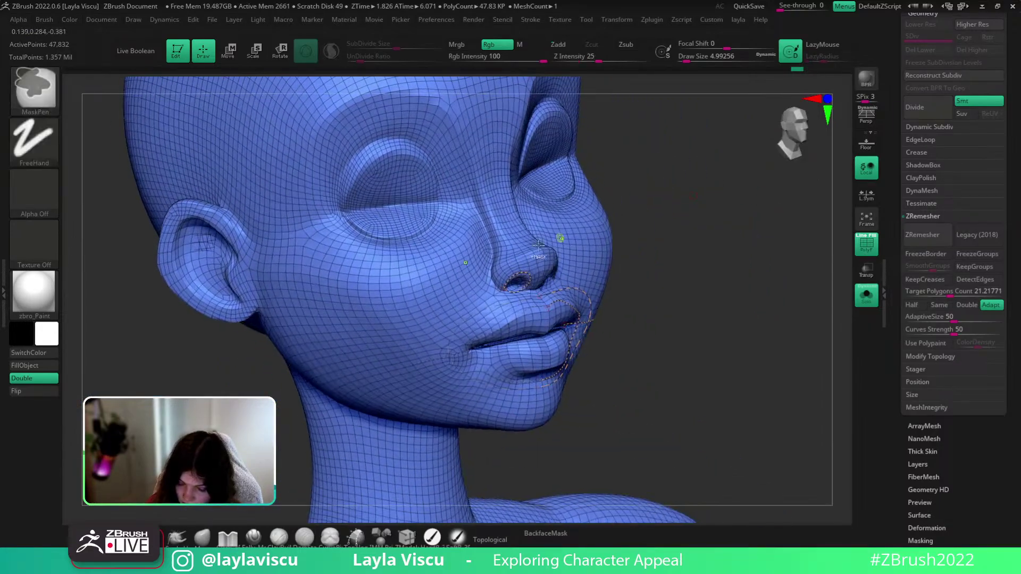
Draw a remeshing guide across the nose and another from mid-brow around the outer eye socket to the nose bridge
{"action": "right_click_drag", "start_coordinate": [560, 237], "coordinate": [531, 290], "text": "ctrl"}
{"action": "left_click_drag", "start_coordinate": [485, 287], "coordinate": [510, 268]}
{"action": "left_click_drag", "start_coordinate": [559, 246], "coordinate": [561, 245]}
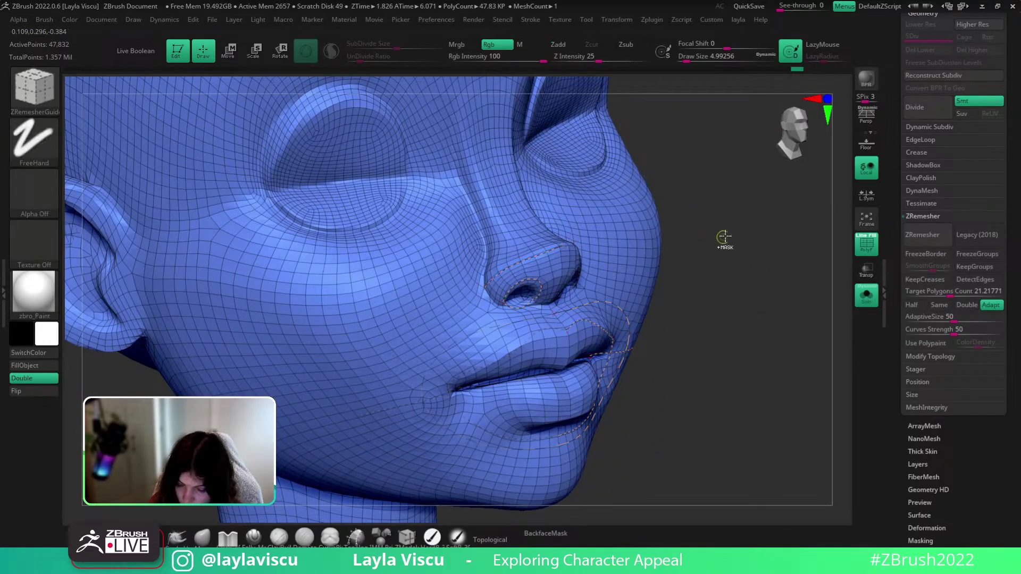
{"action": "right_click_drag", "start_coordinate": [725, 237], "coordinate": [746, 247], "text": "ctrl"}
{"action": "left_click_drag", "start_coordinate": [531, 224], "coordinate": [495, 190]}
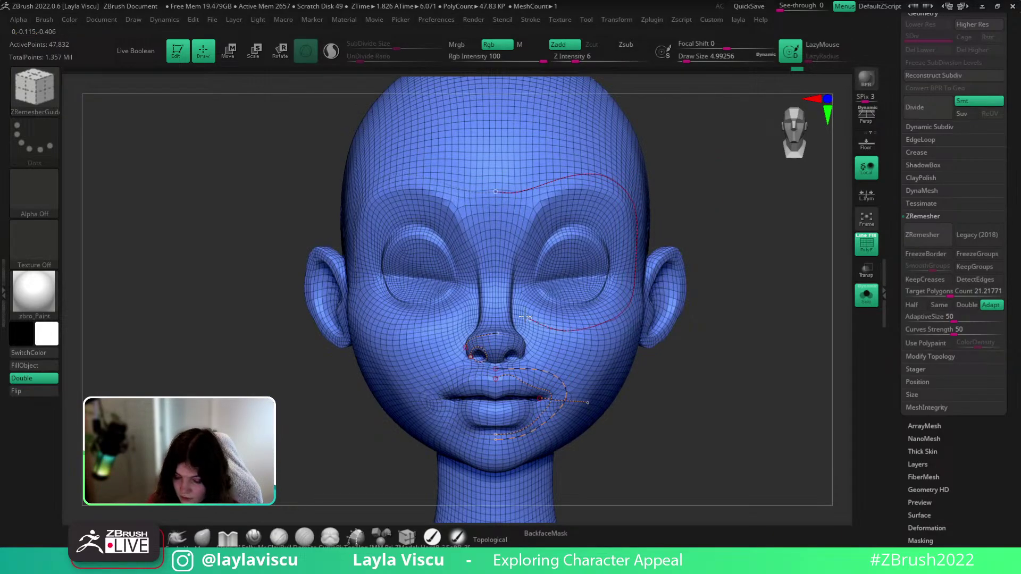
{"action": "left_click_drag", "start_coordinate": [495, 308], "coordinate": [495, 309]}
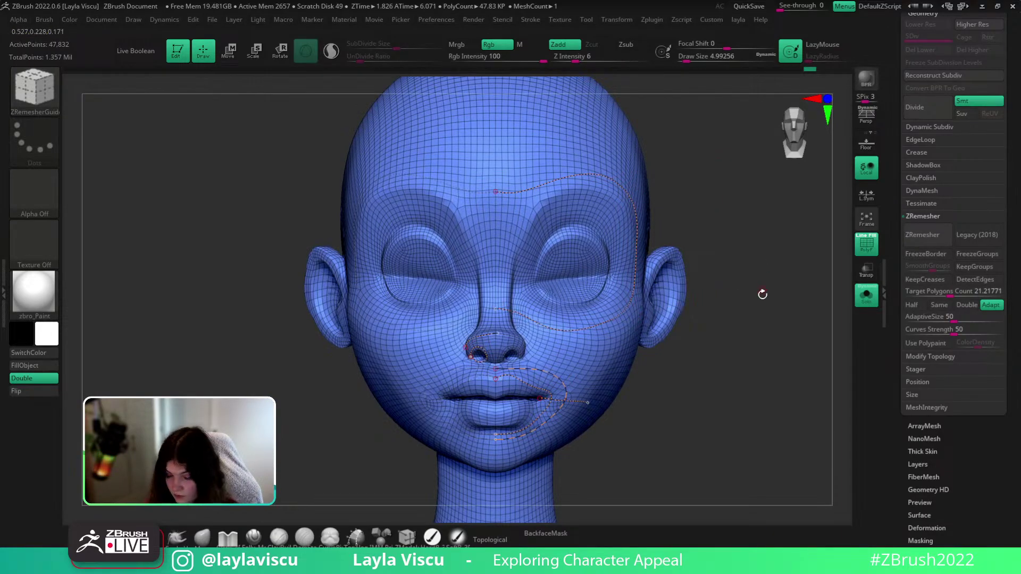
Draw remeshing guides closely around the eye opening along the eyelid at draw size about 5
{"action": "right_click_drag", "start_coordinate": [762, 262], "coordinate": [533, 257]}
{"action": "left_click_drag", "start_coordinate": [540, 271], "coordinate": [598, 227]}
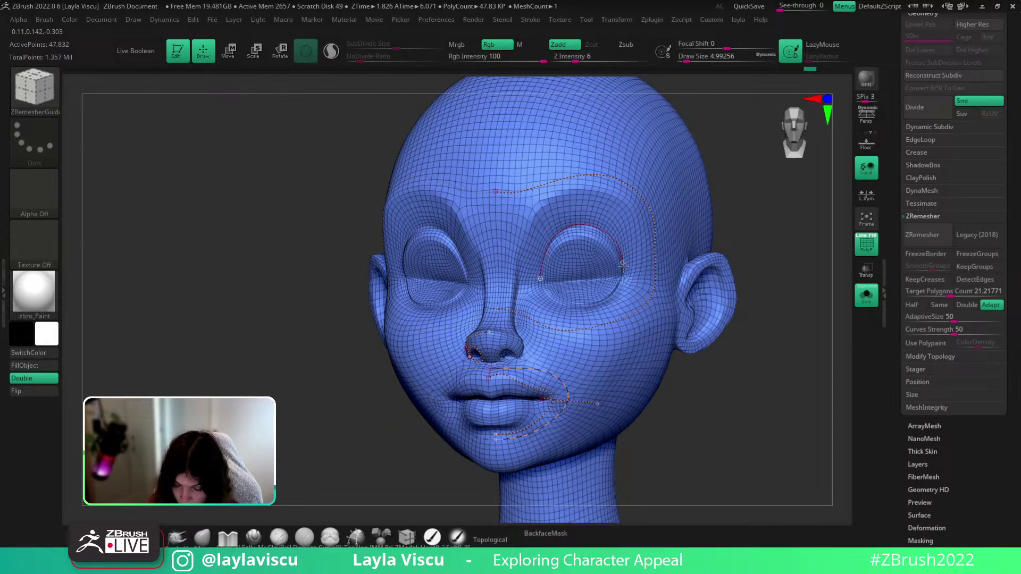
{"action": "left_click_drag", "start_coordinate": [537, 281], "coordinate": [540, 273]}
{"action": "right_click_drag", "start_coordinate": [749, 235], "coordinate": [645, 258]}
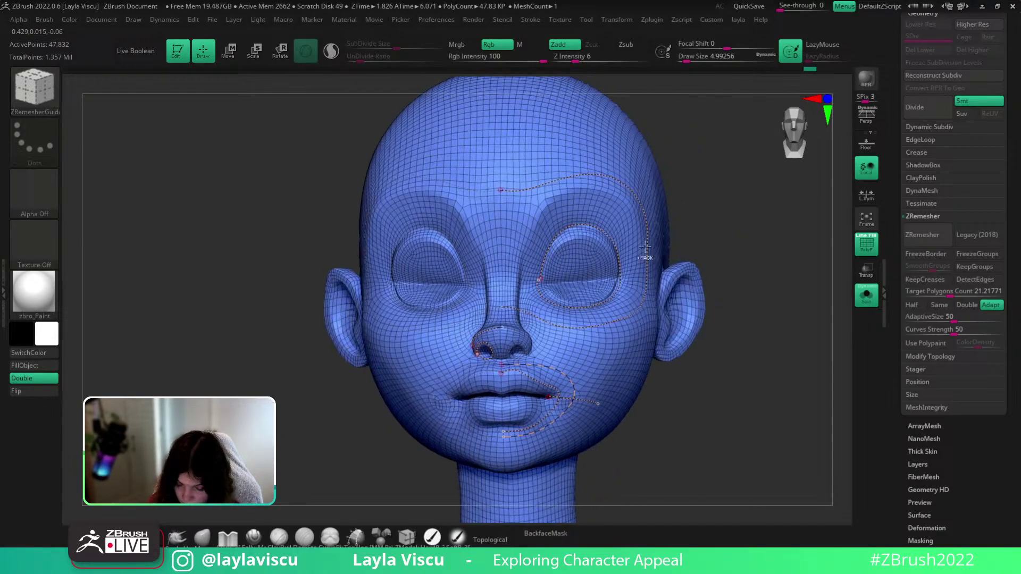
{"action": "left_click_drag", "start_coordinate": [600, 224], "coordinate": [623, 266]}
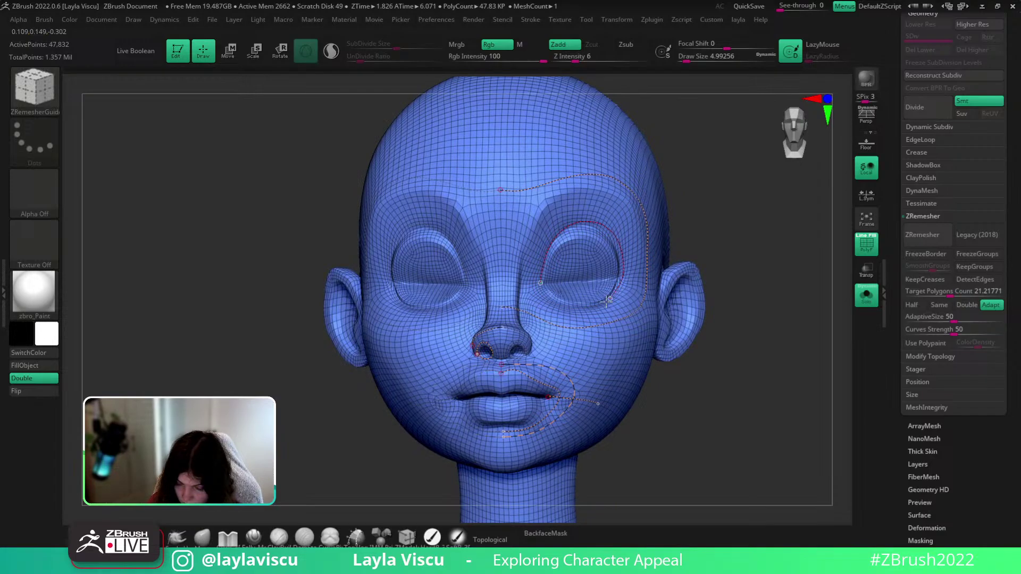
Remesh the body with ZRemesher using the nose, mouth and eye guides
{"action": "key", "text": "f"}
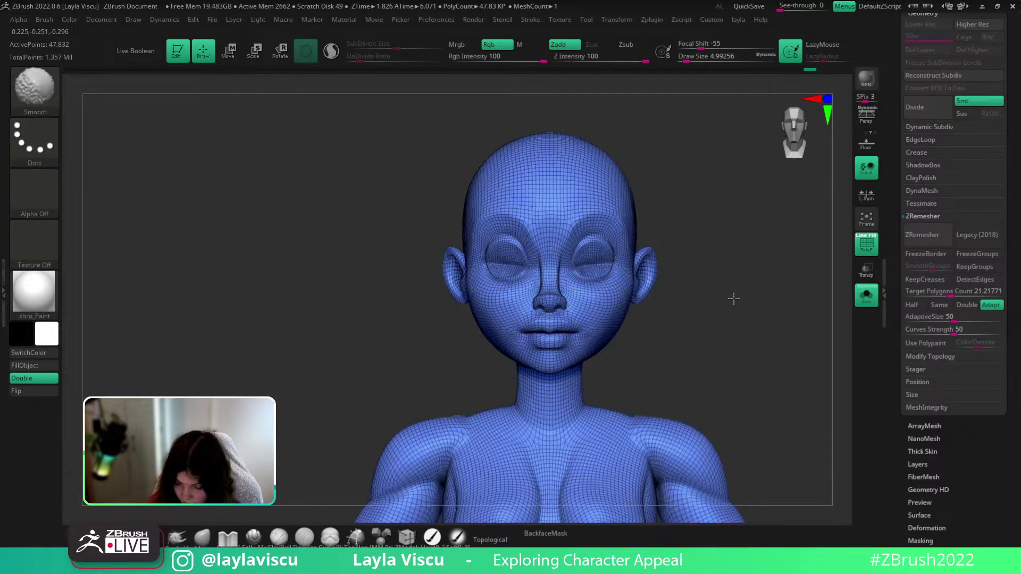
{"action": "left_click", "coordinate": [923, 235]}
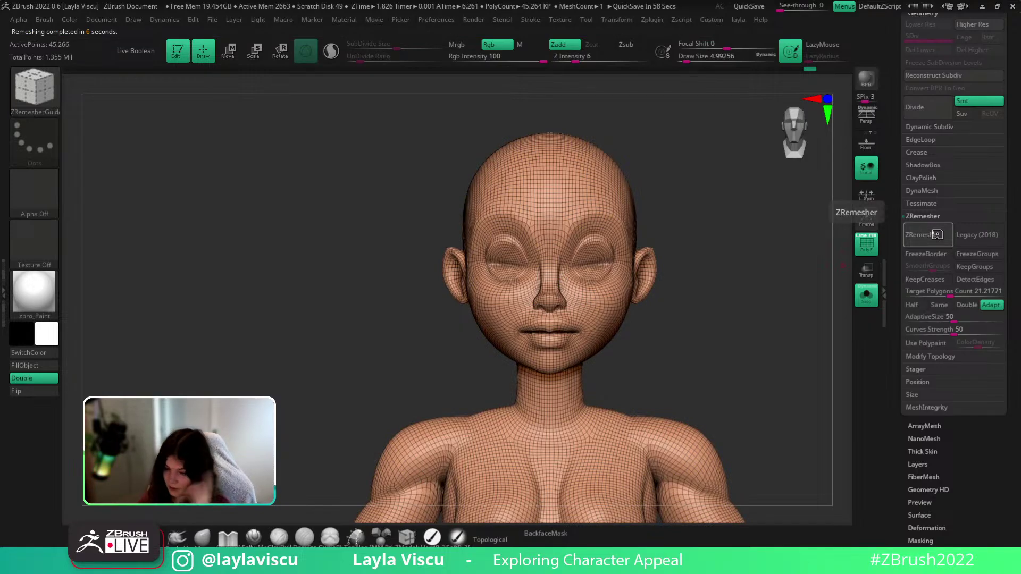
Examine the new edge flow around the mouth, nose, eyes, shoulders and torso
{"action": "right_click_drag", "start_coordinate": [760, 372], "coordinate": [679, 363]}
{"action": "mouse_move", "coordinate": [599, 356]}
{"action": "right_mouse_down", "text": "ctrl"}
{"action": "mouse_move", "coordinate": [792, 403]}
{"action": "mouse_move", "coordinate": [798, 370]}
{"action": "mouse_move", "coordinate": [793, 397]}
{"action": "mouse_move", "coordinate": [652, 384]}
{"action": "right_mouse_up", "text": "ctrl"}
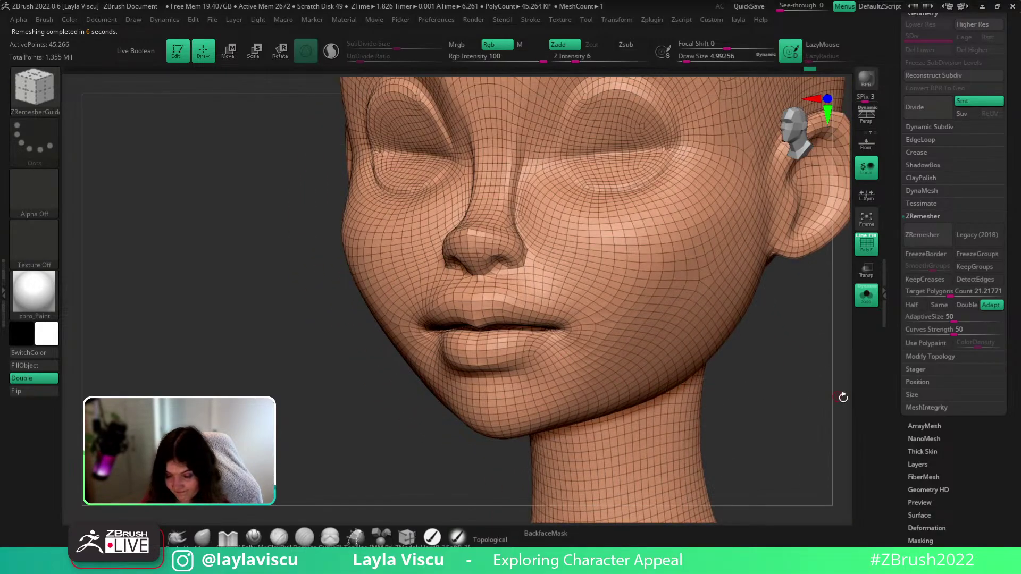
{"action": "right_click_drag", "start_coordinate": [843, 397], "coordinate": [645, 364], "text": "shift"}
{"action": "right_click_drag", "start_coordinate": [777, 356], "coordinate": [631, 385]}
{"action": "right_click_drag", "start_coordinate": [739, 382], "coordinate": [760, 194], "text": "alt"}
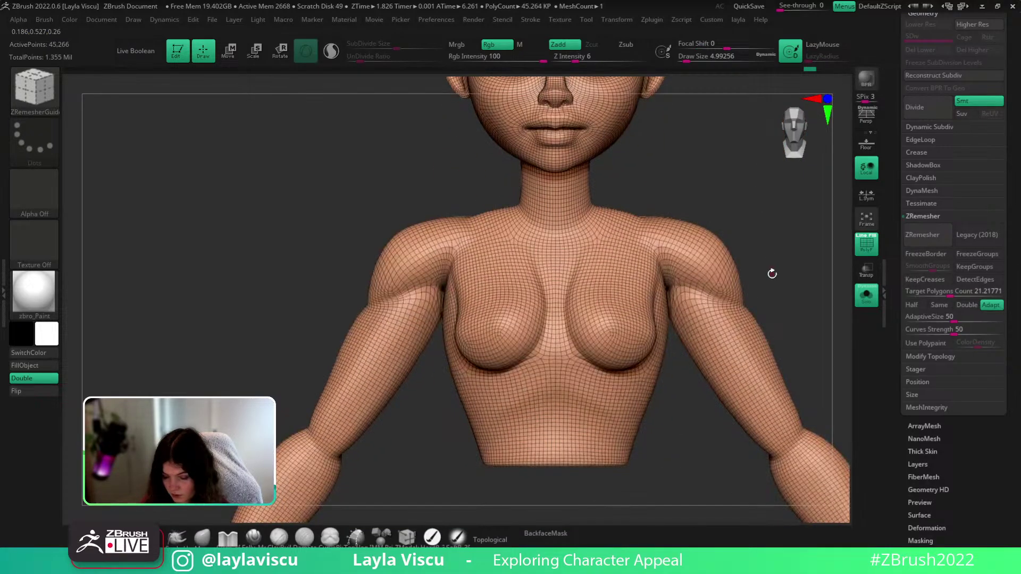
{"action": "right_click_drag", "start_coordinate": [771, 274], "coordinate": [630, 130], "text": "alt"}
{"action": "mouse_move", "coordinate": [658, 207]}
{"action": "right_mouse_down", "text": "ctrl"}
{"action": "mouse_move", "coordinate": [787, 287]}
{"action": "mouse_move", "coordinate": [743, 218]}
{"action": "mouse_move", "coordinate": [761, 226]}
{"action": "mouse_move", "coordinate": [778, 265]}
{"action": "mouse_move", "coordinate": [629, 258]}
{"action": "right_mouse_up", "text": "ctrl"}
{"action": "right_click_drag", "start_coordinate": [691, 178], "coordinate": [710, 239], "text": "shift"}
{"action": "right_click_drag", "start_coordinate": [711, 246], "coordinate": [724, 452], "text": "alt"}
{"action": "right_click_drag", "start_coordinate": [601, 314], "coordinate": [656, 394], "text": "ctrl"}
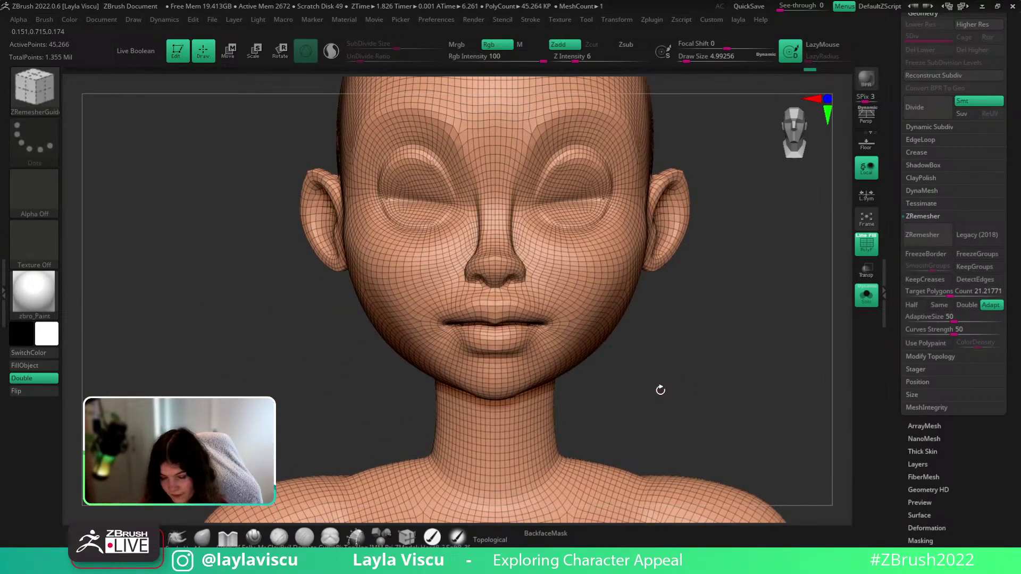
Switch the body's material to BasicMaterial and check it with the wireframe displayed
{"action": "key", "text": "shift+f"}
{"action": "key", "text": "shift+f"}
{"action": "key", "text": "shift+f"}
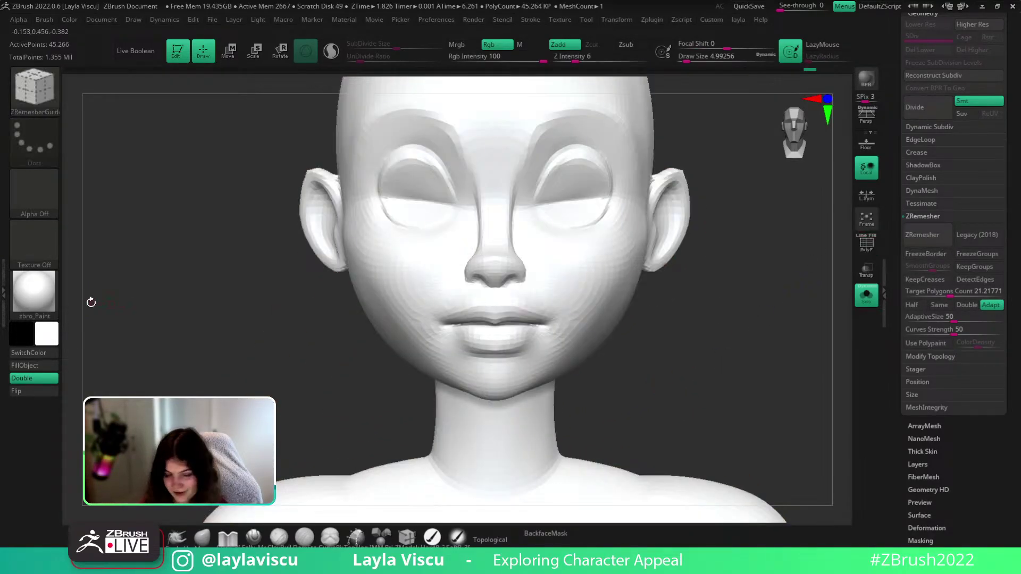
{"action": "key", "text": "m"}
{"action": "left_click", "coordinate": [677, 308]}
{"action": "key", "text": "shift+f"}
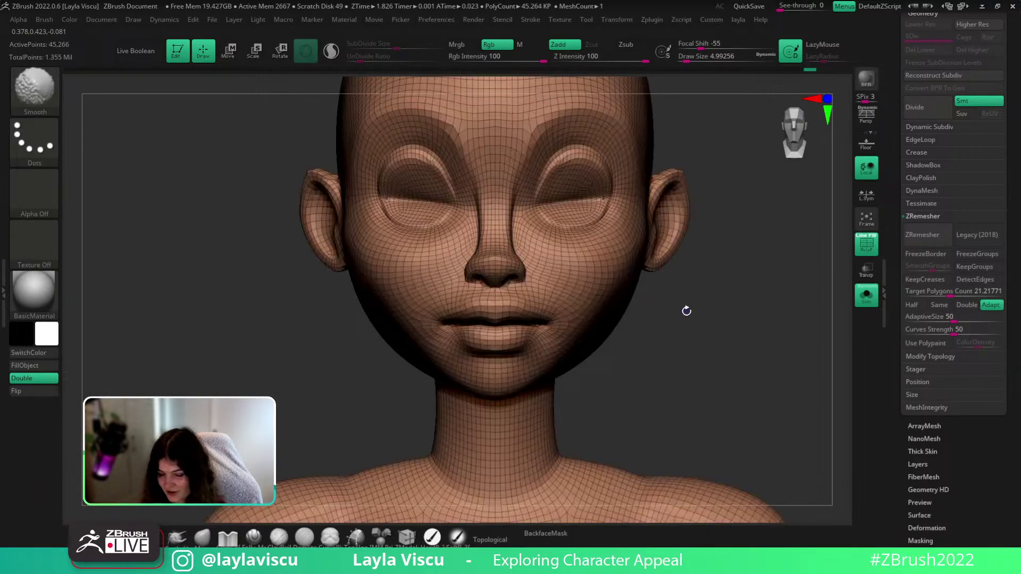
{"action": "right_click_drag", "start_coordinate": [686, 310], "coordinate": [700, 359]}
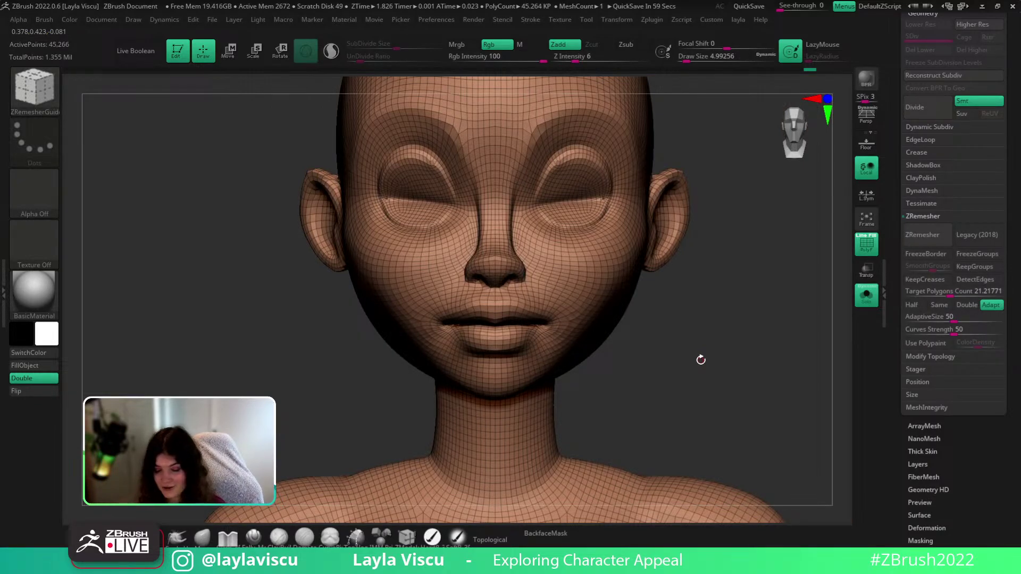
Show up to 14 entries in the subtool list and subdivide the remeshed body once, then hide its wireframe
{"action": "left_click_drag", "start_coordinate": [1013, 116], "coordinate": [1016, 192]}
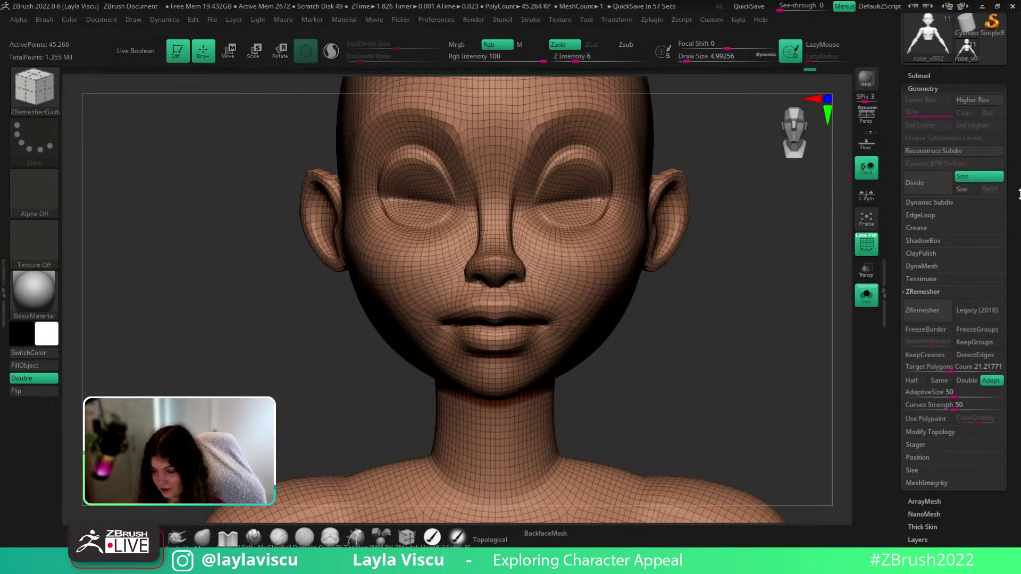
{"action": "left_click", "coordinate": [954, 74]}
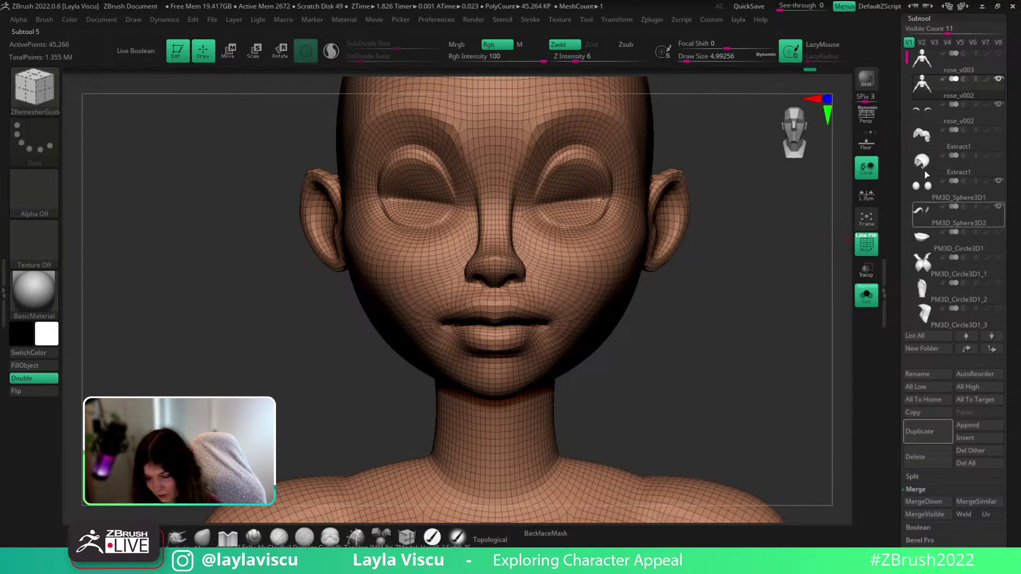
{"action": "left_click_drag", "start_coordinate": [937, 28], "coordinate": [952, 29]}
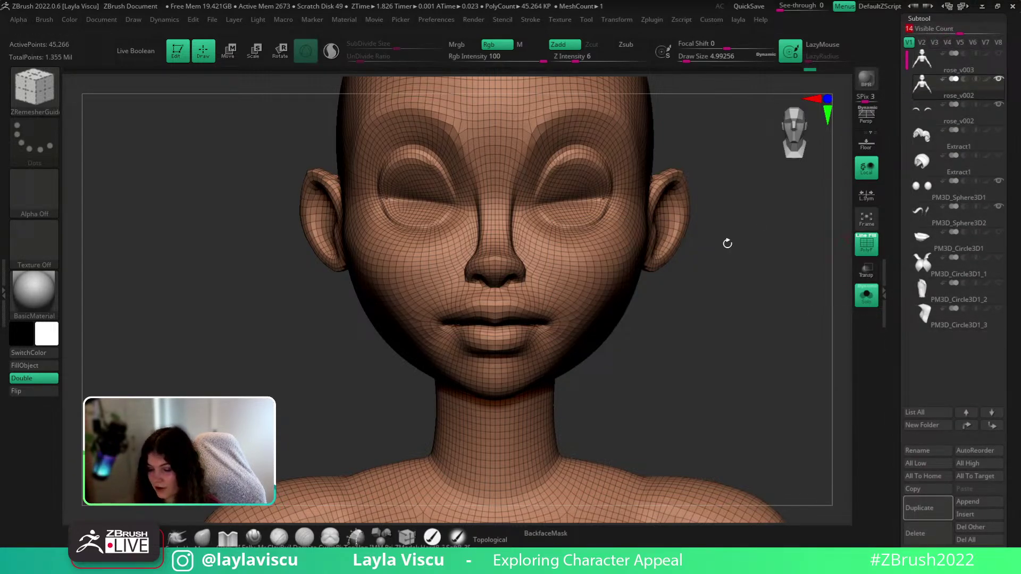
{"action": "key", "text": "ctrl+d"}
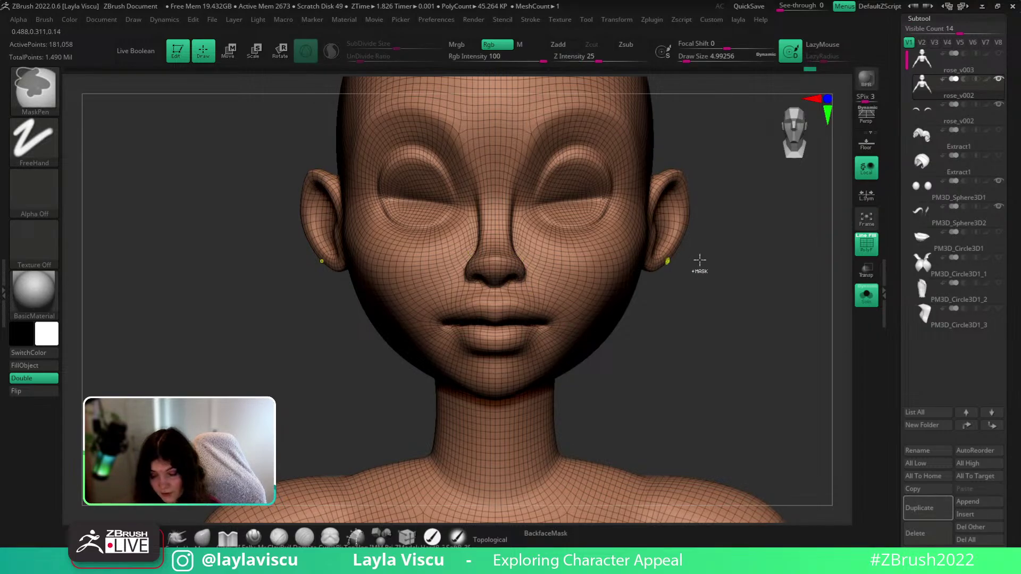
{"action": "key", "text": "shift+f"}
{"action": "key", "text": "shift+f"}
{"action": "key", "text": "shift+f"}
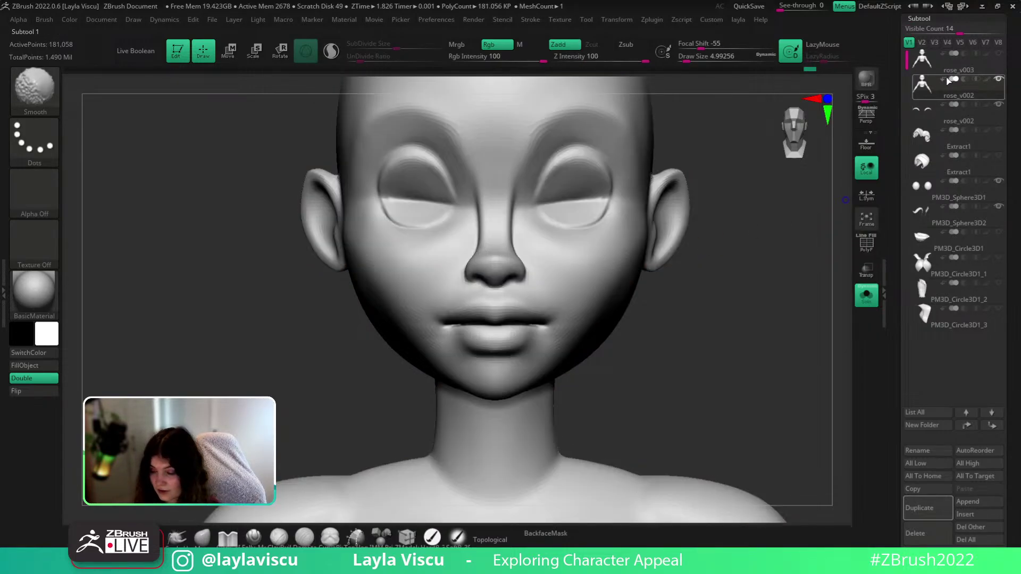
Select the original rose_v003 subtool and subdivide it once
{"action": "left_click", "coordinate": [944, 64]}
{"action": "key", "text": "shift+f"}
{"action": "key", "text": "shift+f"}
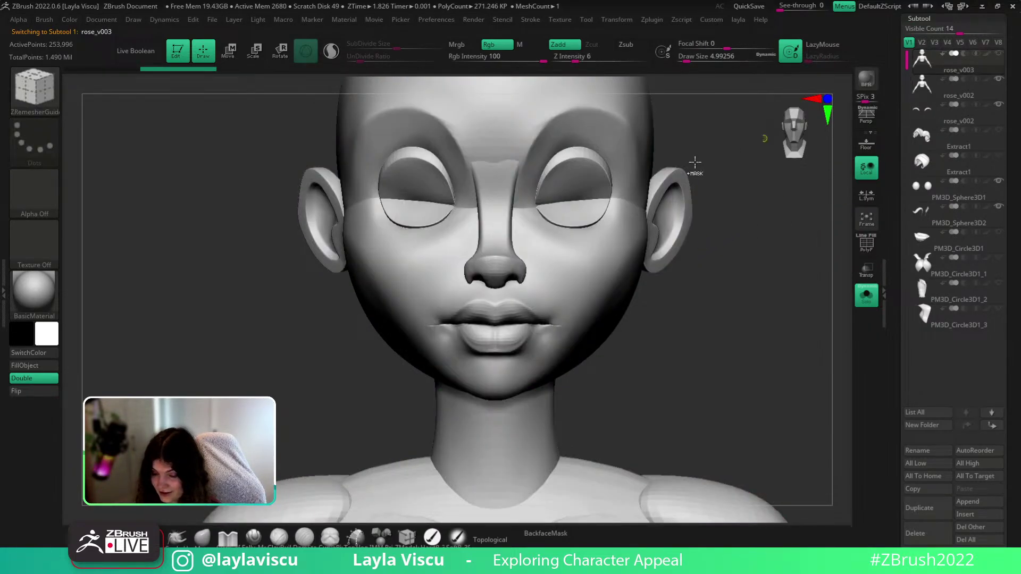
{"action": "key", "text": "ctrl+d"}
Reselect the remeshed rose_v002 body, subdivide it once more and display its wireframe
{"action": "left_click", "coordinate": [983, 94]}
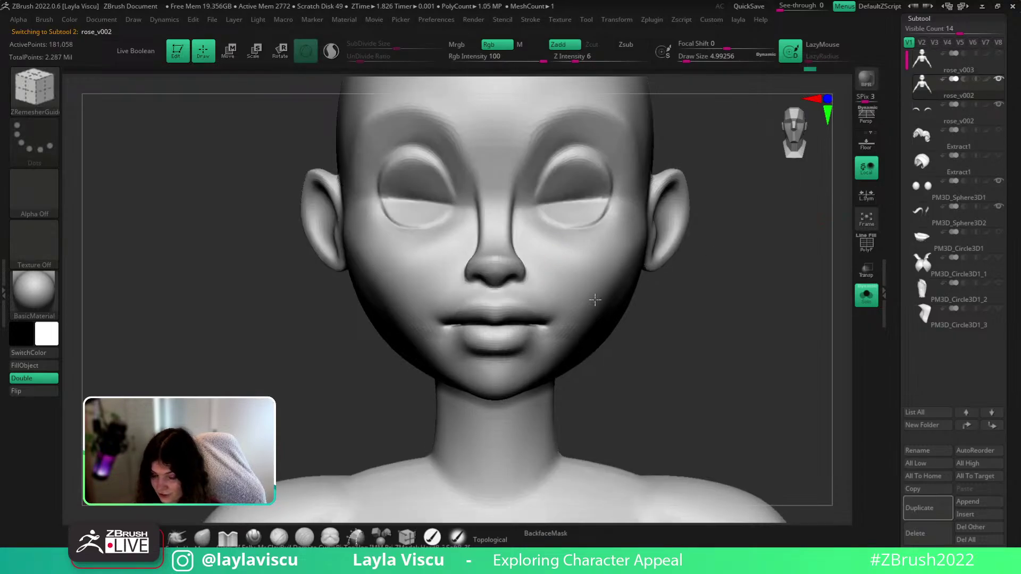
{"action": "key", "text": "shift+f"}
{"action": "key", "text": "shift+f"}
{"action": "key", "text": "ctrl+d"}
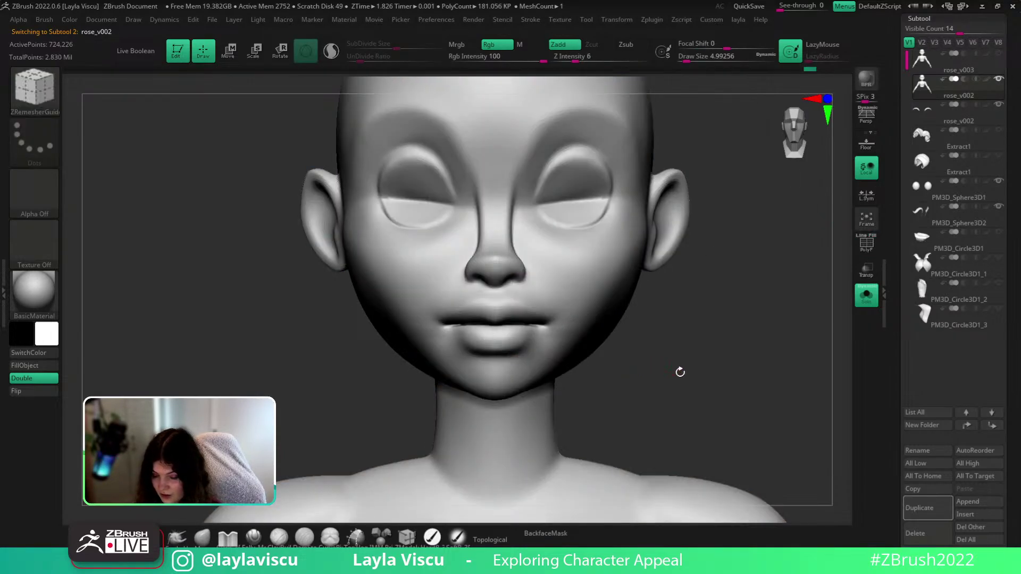
{"action": "left_click_drag", "start_coordinate": [679, 372], "coordinate": [650, 368]}
{"action": "key", "text": "shift+f"}
{"action": "left_click_drag", "start_coordinate": [790, 353], "coordinate": [802, 388]}
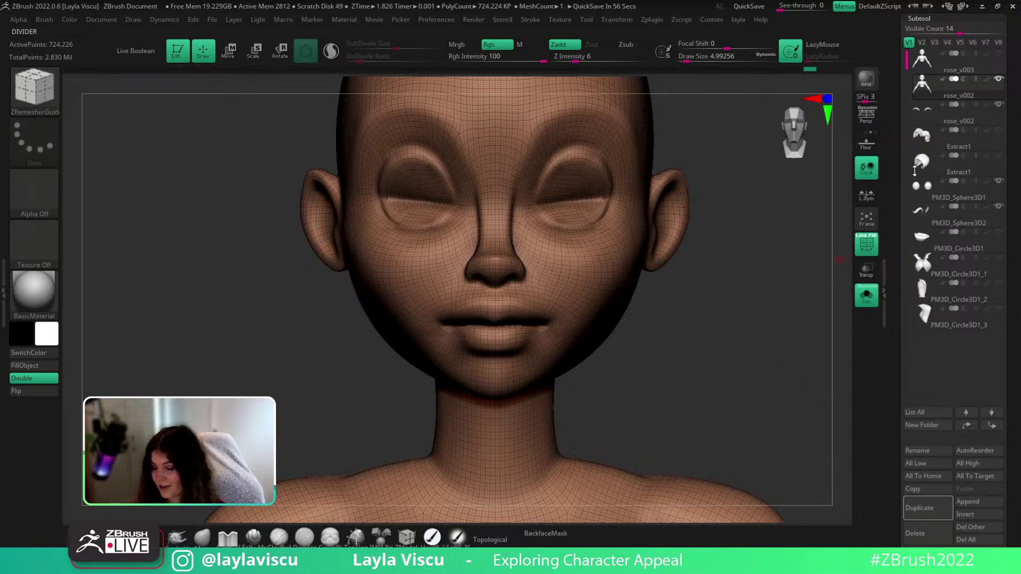
Compare the facial detail of the original rose_v003 with the remeshed rose_v002 body, with and without wireframe
{"action": "left_click", "coordinate": [996, 70]}
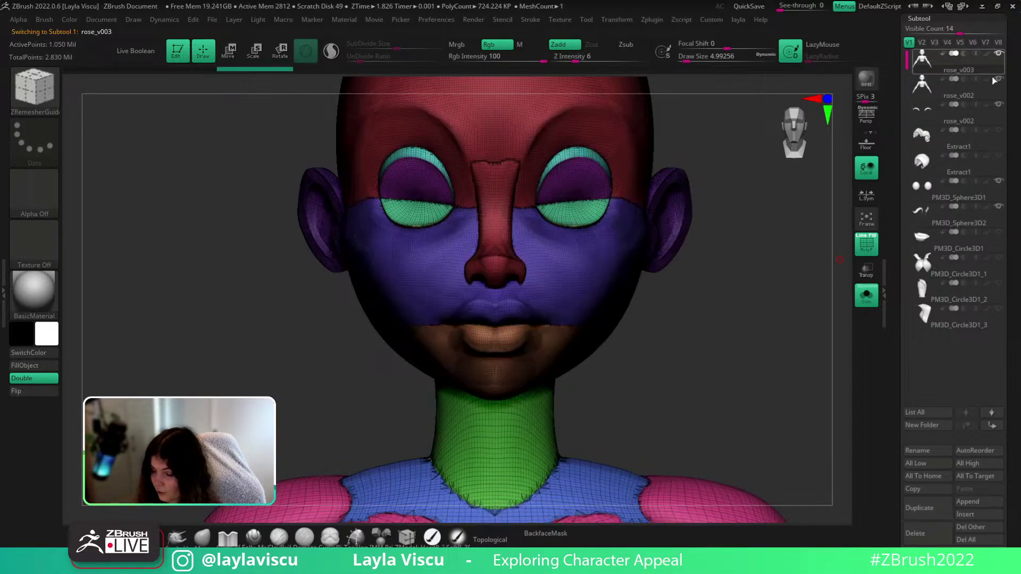
{"action": "key", "text": "shift+f"}
{"action": "left_click", "coordinate": [990, 94]}
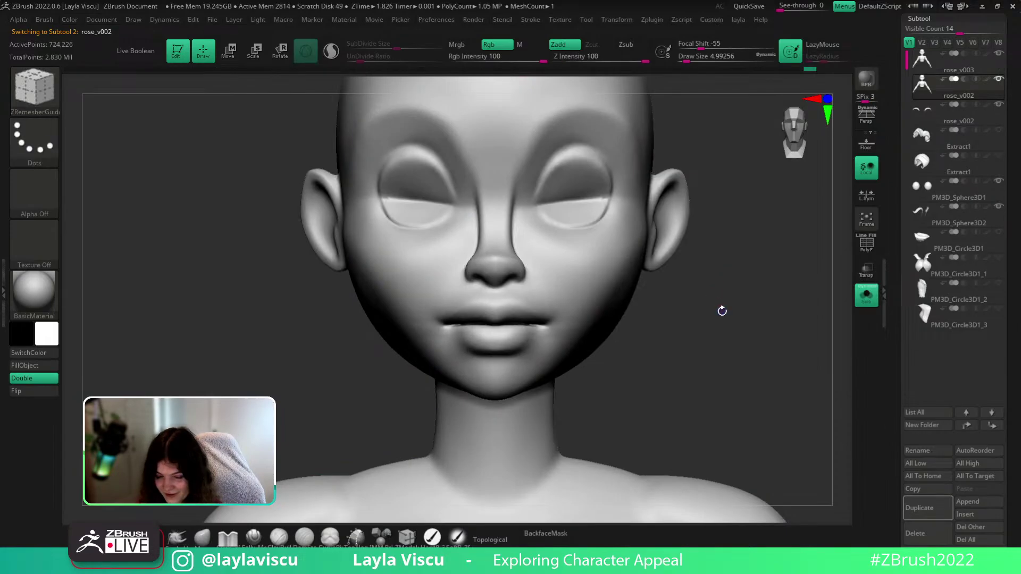
{"action": "key", "text": "shift+f"}
{"action": "key", "text": "shift+f"}
{"action": "left_click", "coordinate": [991, 70]}
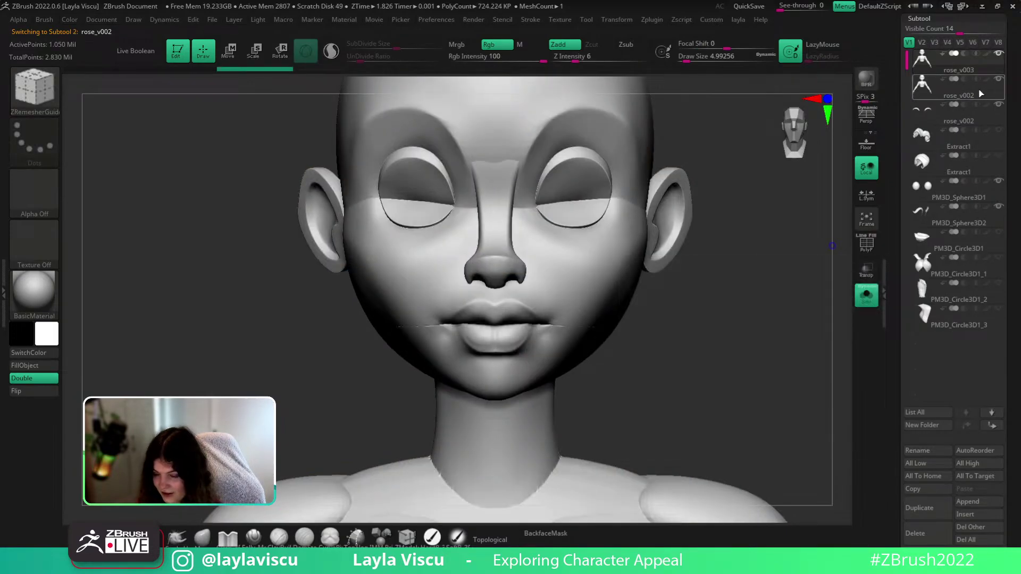
{"action": "left_click", "coordinate": [985, 92]}
{"action": "key", "text": "shift+f"}
{"action": "scroll", "coordinate": [1019, 286], "scroll_direction": "down", "scroll_amount": 3}
{"action": "left_click_drag", "start_coordinate": [1020, 285], "coordinate": [1020, 202]}
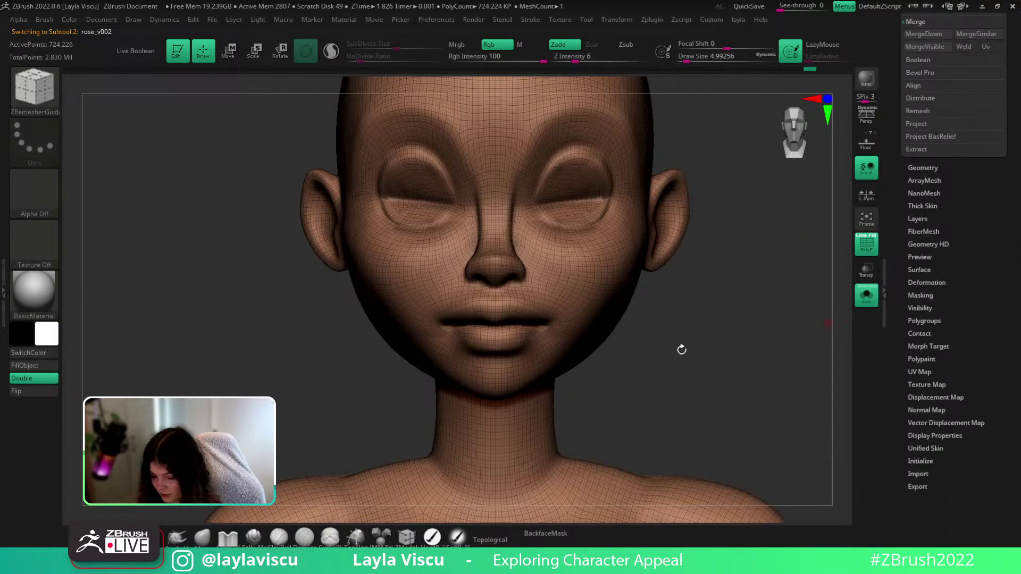
{"action": "right_click_drag", "start_coordinate": [667, 358], "coordinate": [611, 336], "text": "ctrl"}
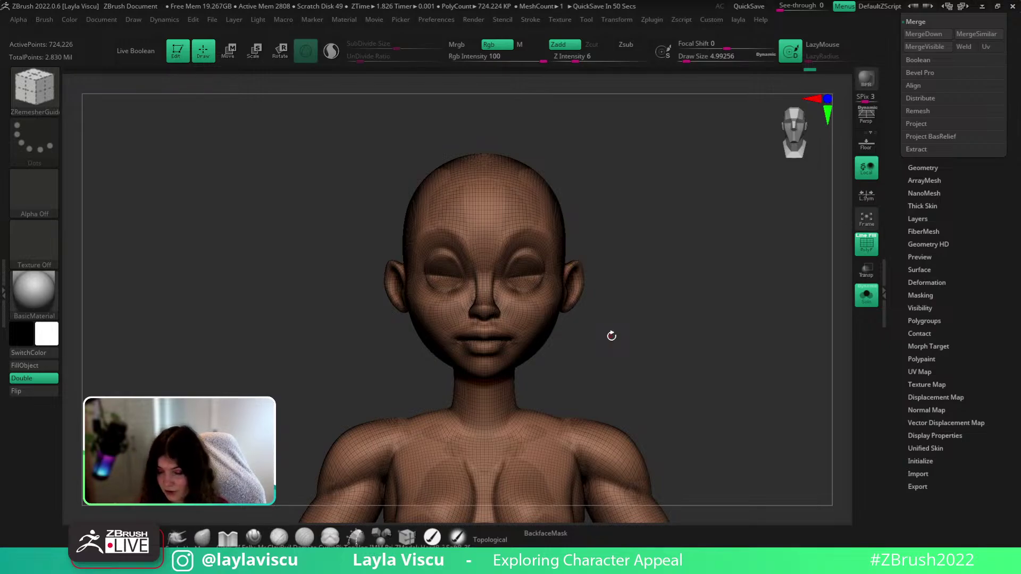
{"action": "left_click", "coordinate": [652, 20]}
{"action": "left_click", "coordinate": [675, 307]}
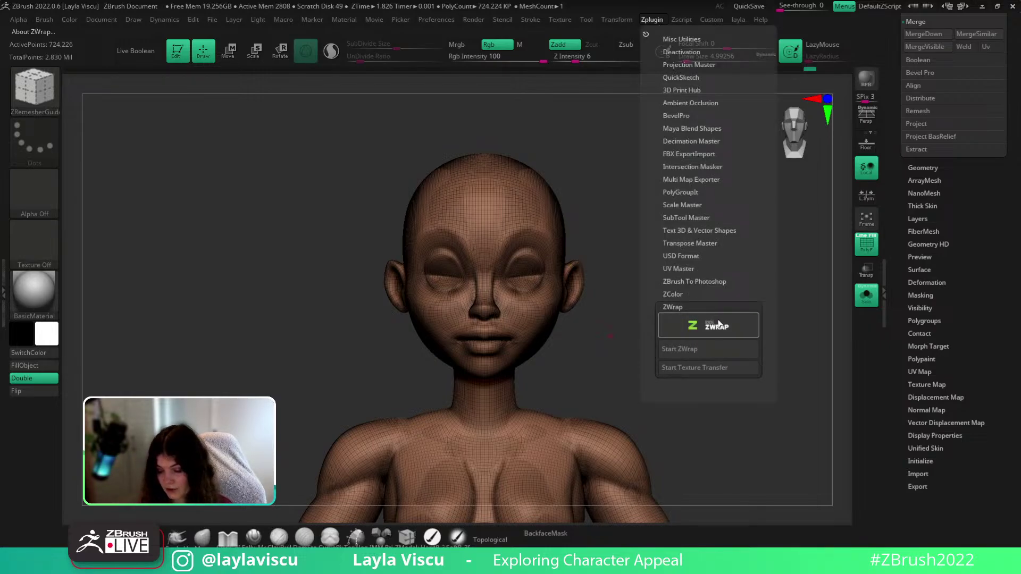
Turn on visibility of the original rose_v003 subtool and save the tool
{"action": "left_click_drag", "start_coordinate": [929, 160], "coordinate": [929, 290]}
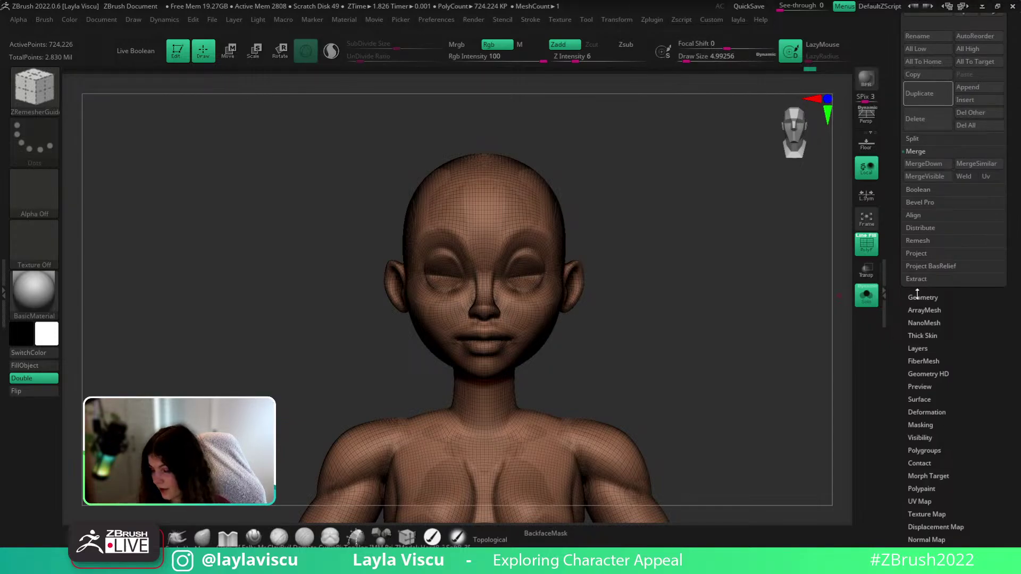
{"action": "left_click_drag", "start_coordinate": [916, 212], "coordinate": [913, 441]}
{"action": "left_click_drag", "start_coordinate": [912, 327], "coordinate": [913, 495]}
{"action": "mouse_move", "coordinate": [914, 319]}
{"action": "left_mouse_down"}
{"action": "mouse_move", "coordinate": [916, 426]}
{"action": "mouse_move", "coordinate": [915, 369]}
{"action": "left_mouse_up"}
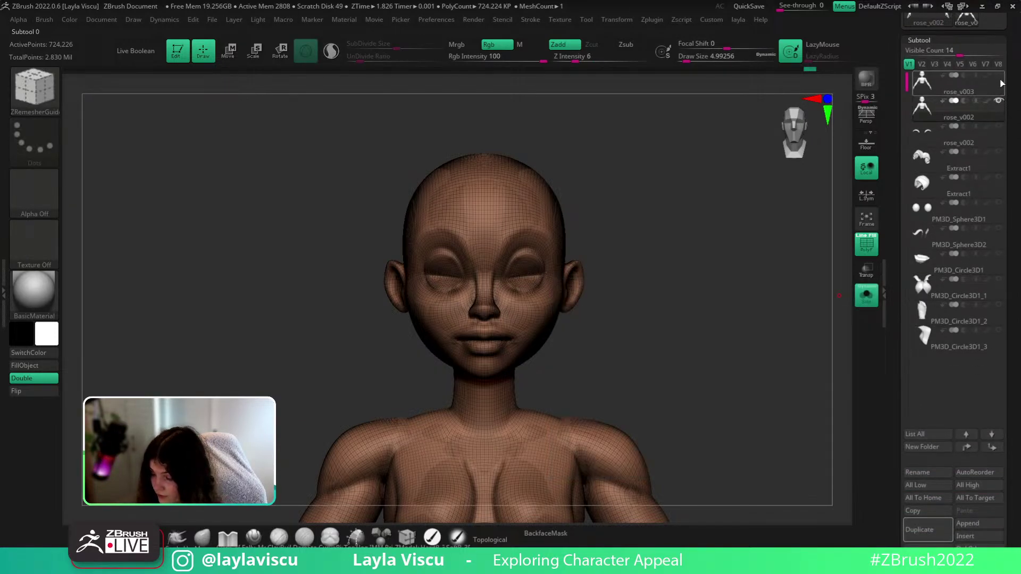
{"action": "left_click", "coordinate": [1000, 77]}
{"action": "left_click_drag", "start_coordinate": [1015, 104], "coordinate": [1016, 127]}
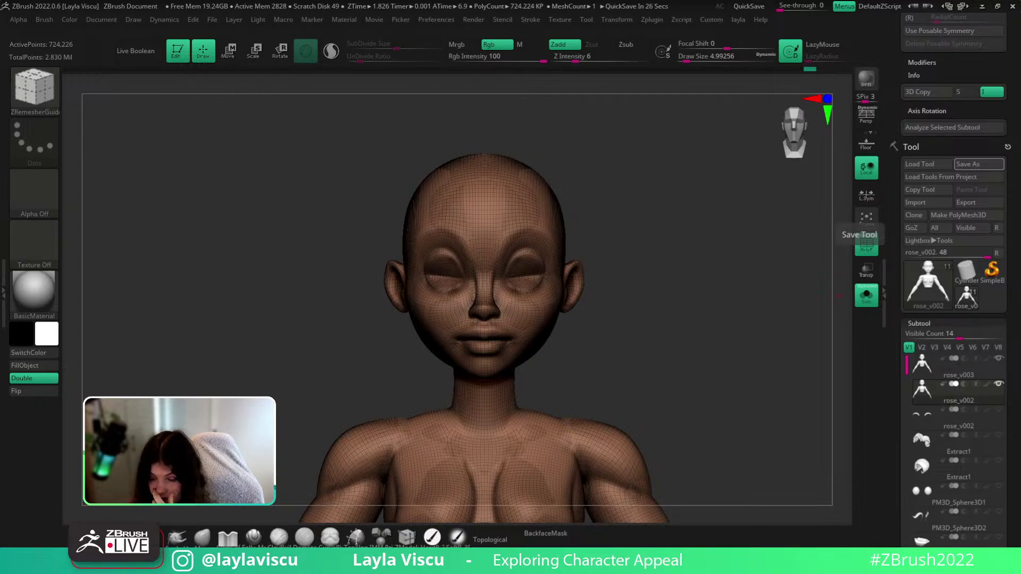
Project the original rose_v003 detail onto the selected rose_v002 body with ProjectAll at a distance of 0.02
{"action": "left_click_drag", "start_coordinate": [750, 314], "coordinate": [844, 361]}
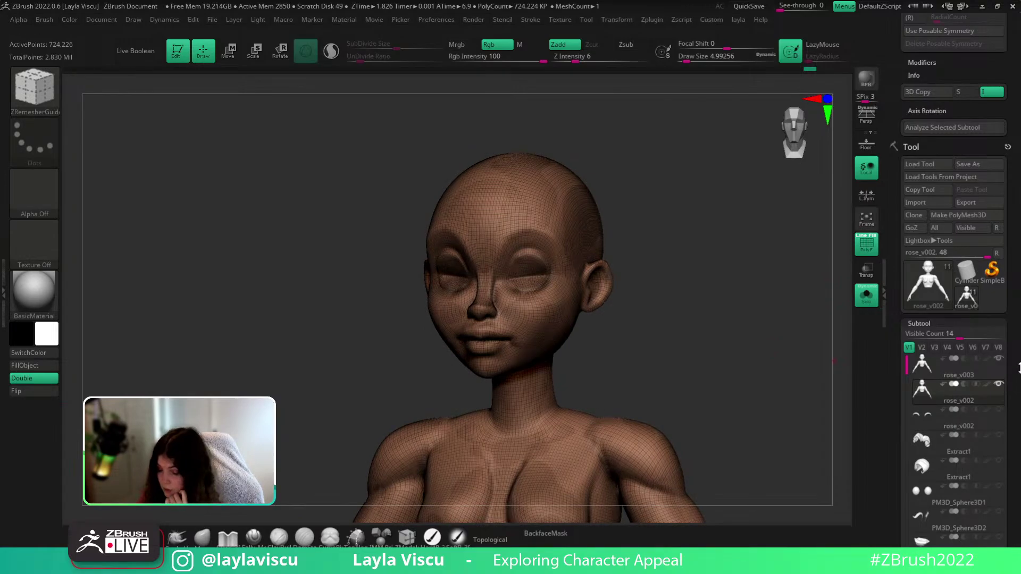
{"action": "scroll", "coordinate": [957, 212], "scroll_direction": "down", "scroll_amount": 5}
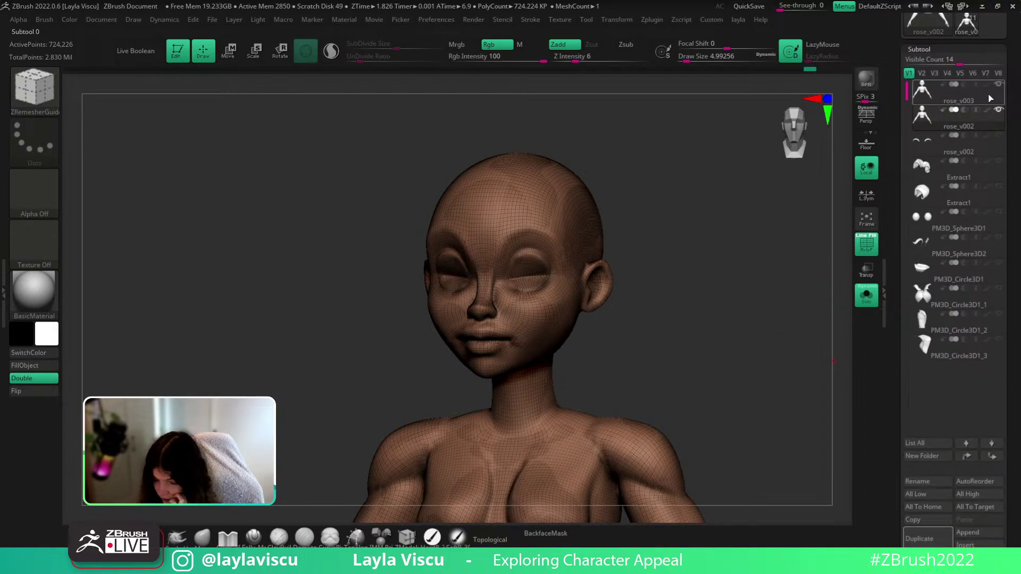
{"action": "left_click", "coordinate": [988, 98]}
{"action": "left_click", "coordinate": [982, 128]}
{"action": "left_click_drag", "start_coordinate": [1016, 194], "coordinate": [1014, 77]}
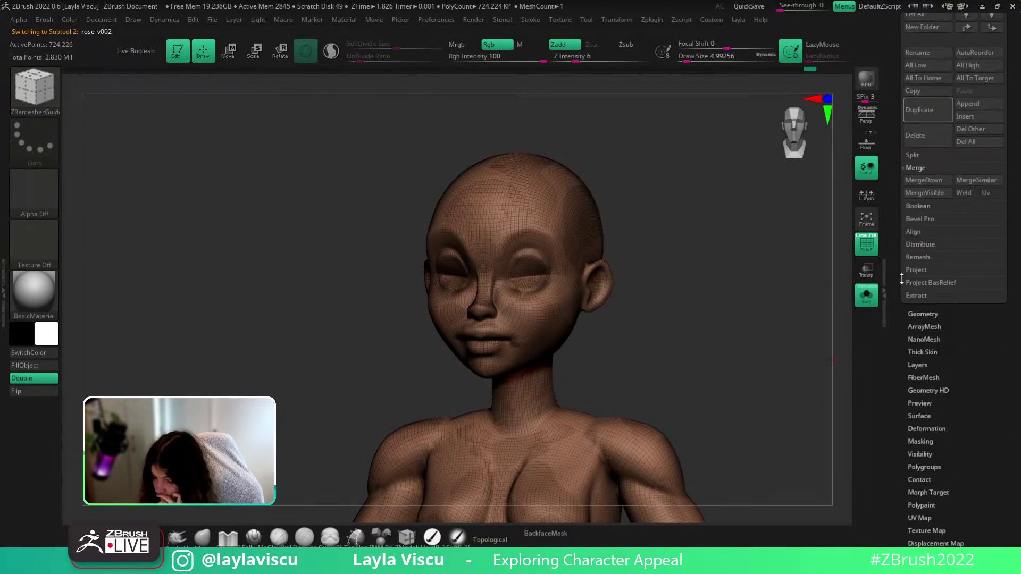
{"action": "left_click", "coordinate": [917, 268]}
{"action": "left_click", "coordinate": [927, 257]}
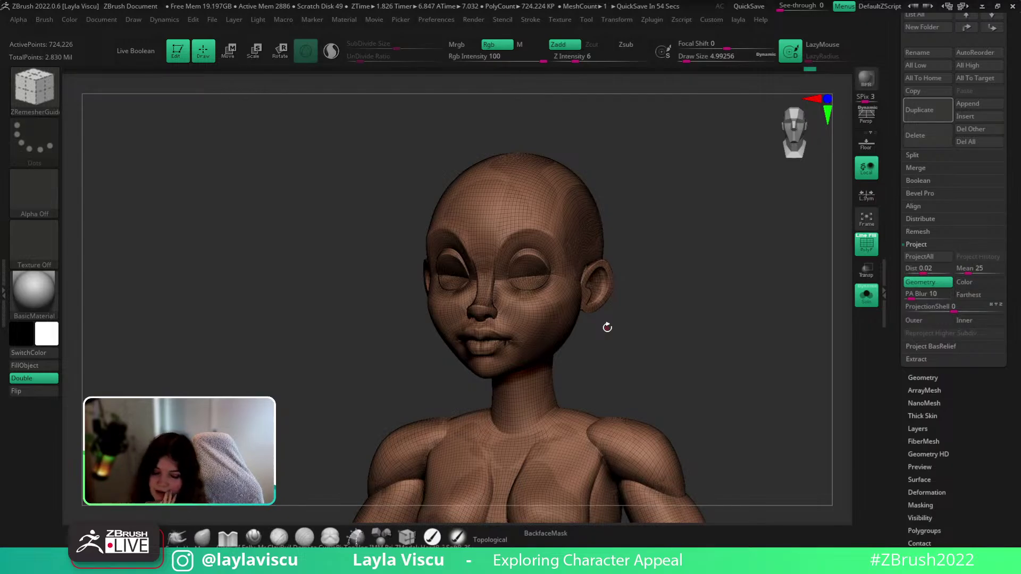
Check the projected face around the mouth without the wireframe and undo the projection
{"action": "left_click_drag", "start_coordinate": [723, 325], "coordinate": [717, 287]}
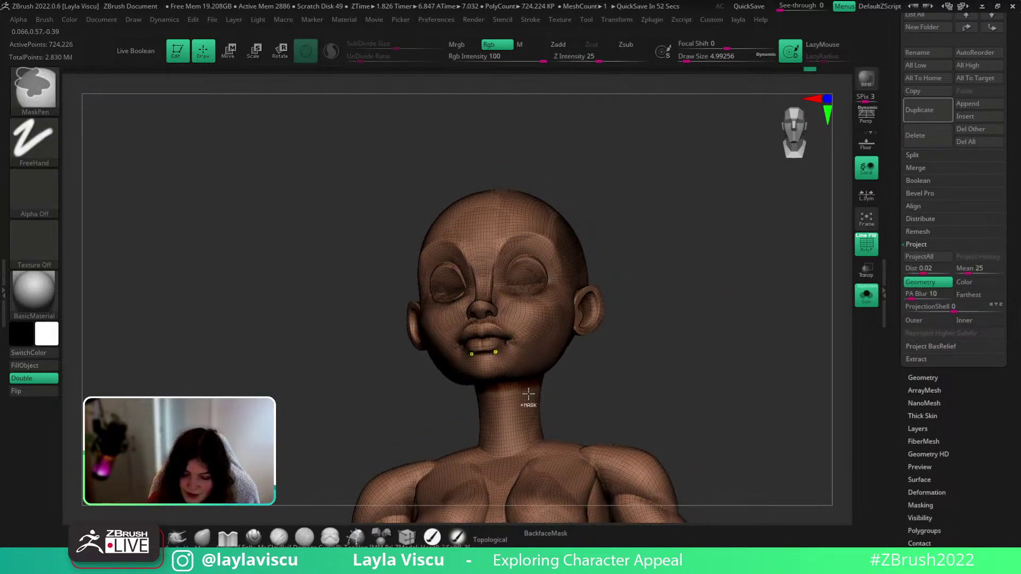
{"action": "right_click_drag", "start_coordinate": [529, 404], "coordinate": [487, 494], "text": "ctrl"}
{"action": "key", "text": "shift+f"}
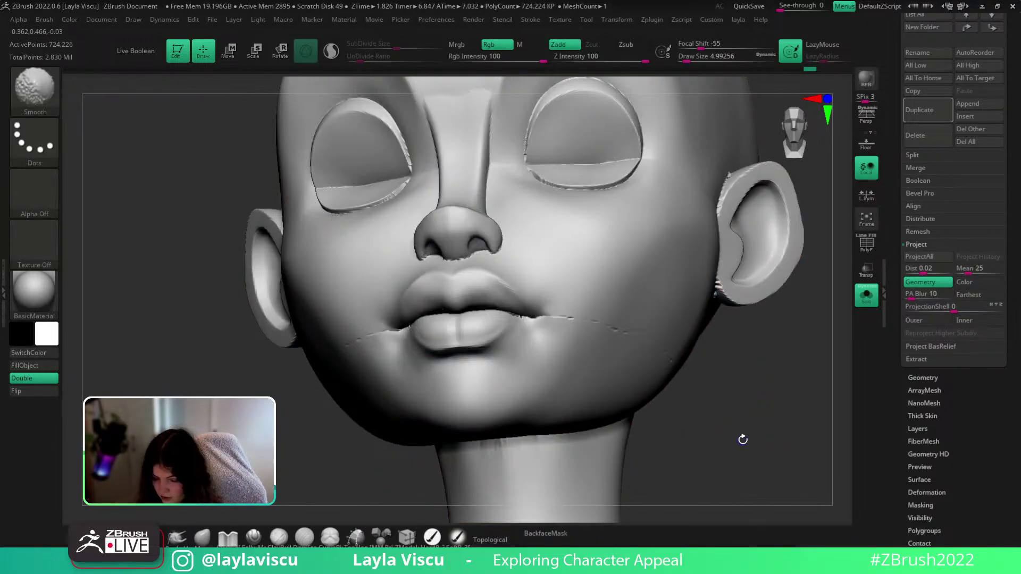
{"action": "key", "text": "shift+f"}
{"action": "key", "text": "ctrl+z"}
Try masking both mouth corners with a draw size of about 14, and clear the mask
{"action": "key", "text": "s"}
{"action": "left_click_drag", "start_coordinate": [732, 407], "coordinate": [738, 407]}
{"action": "left_click_drag", "start_coordinate": [740, 400], "coordinate": [697, 388]}
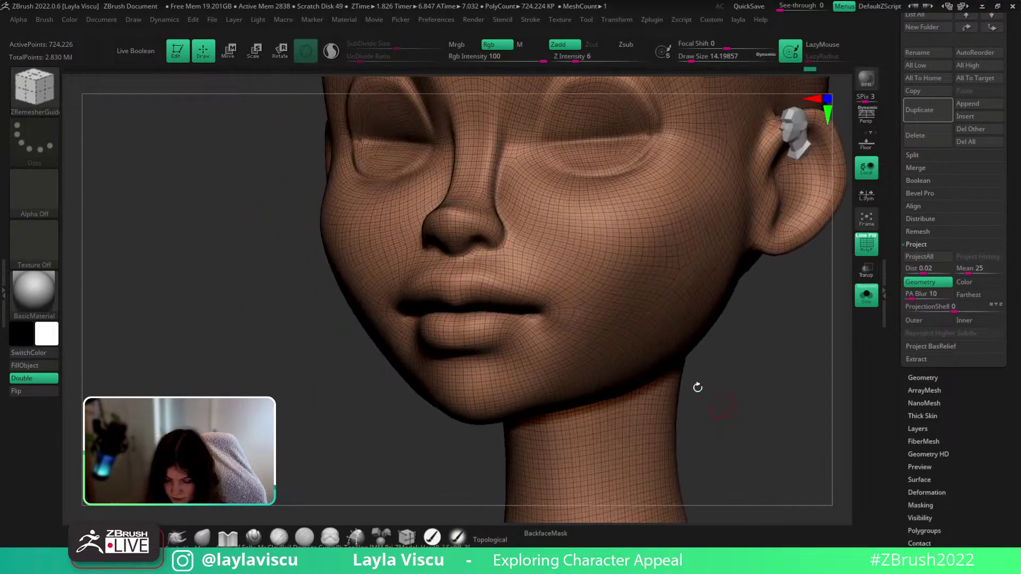
{"action": "right_click_drag", "start_coordinate": [576, 319], "coordinate": [561, 373], "text": "ctrl"}
{"action": "mouse_move", "coordinate": [542, 302]}
{"action": "left_mouse_down", "text": "ctrl"}
{"action": "mouse_move", "coordinate": [501, 313]}
{"action": "mouse_move", "coordinate": [508, 283]}
{"action": "mouse_move", "coordinate": [543, 306]}
{"action": "left_mouse_up", "text": "ctrl"}
{"action": "left_click_drag", "start_coordinate": [792, 380], "coordinate": [809, 392], "text": "ctrl"}
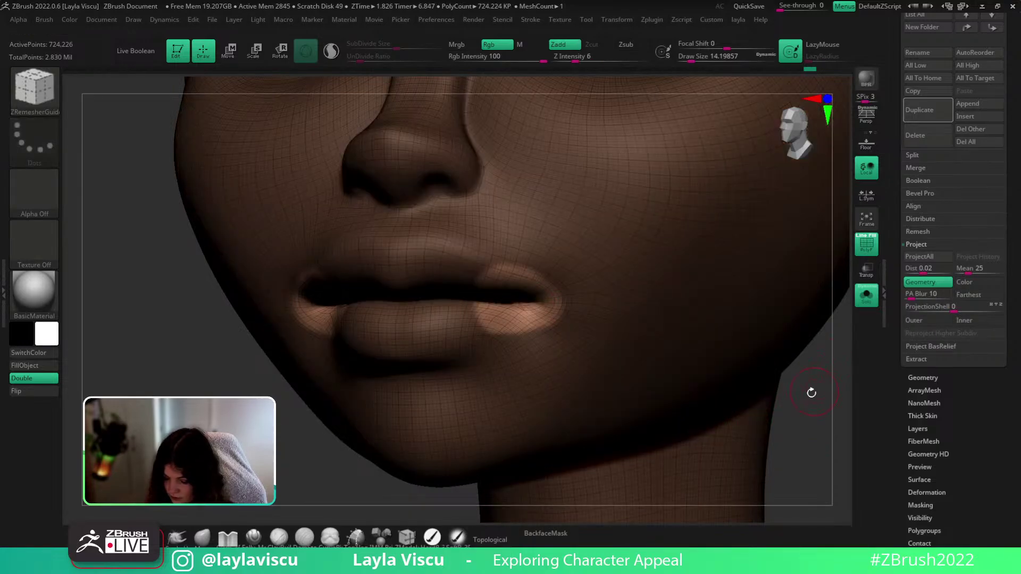
Store a morph target for the rose_v002 body
{"action": "left_click_drag", "start_coordinate": [951, 520], "coordinate": [951, 167]}
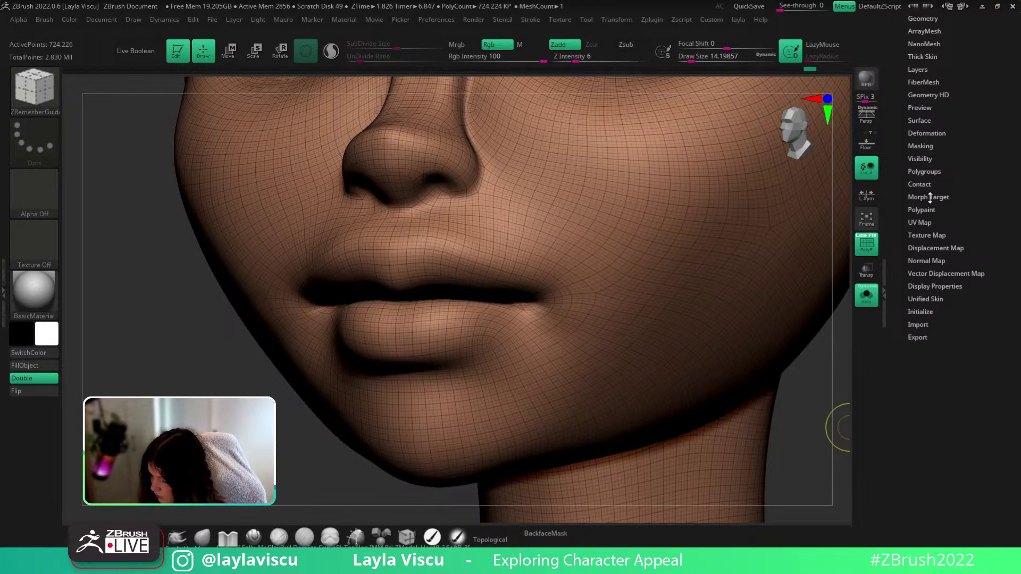
{"action": "left_click", "coordinate": [929, 203]}
{"action": "left_click", "coordinate": [917, 214]}
Mask both mouth corners and project the original sculpt's detail onto the unmasked body with ProjectAll at a distance of 0.02
{"action": "mouse_move", "coordinate": [537, 298]}
{"action": "left_mouse_down", "text": "ctrl"}
{"action": "mouse_move", "coordinate": [512, 305]}
{"action": "mouse_move", "coordinate": [533, 299]}
{"action": "mouse_move", "coordinate": [524, 296]}
{"action": "left_mouse_up", "text": "ctrl"}
{"action": "mouse_move", "coordinate": [524, 296]}
{"action": "right_mouse_down", "text": "ctrl"}
{"action": "mouse_move", "coordinate": [727, 274]}
{"action": "mouse_move", "coordinate": [724, 296]}
{"action": "right_mouse_up", "text": "ctrl"}
{"action": "left_click", "coordinate": [724, 298], "text": "ctrl"}
{"action": "left_click", "coordinate": [822, 255], "text": "ctrl"}
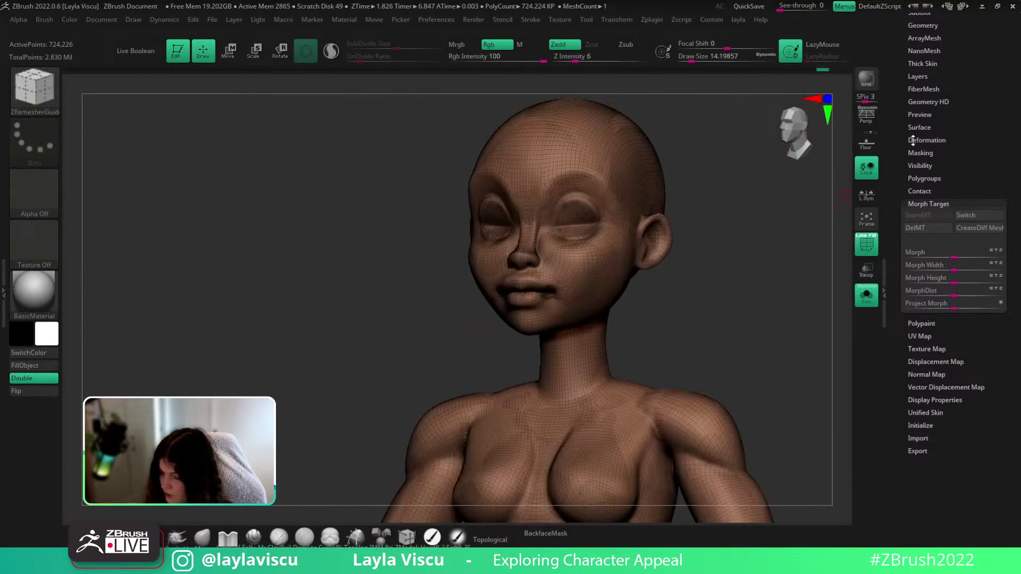
{"action": "left_click_drag", "start_coordinate": [923, 16], "coordinate": [923, 154]}
{"action": "left_click", "coordinate": [923, 150]}
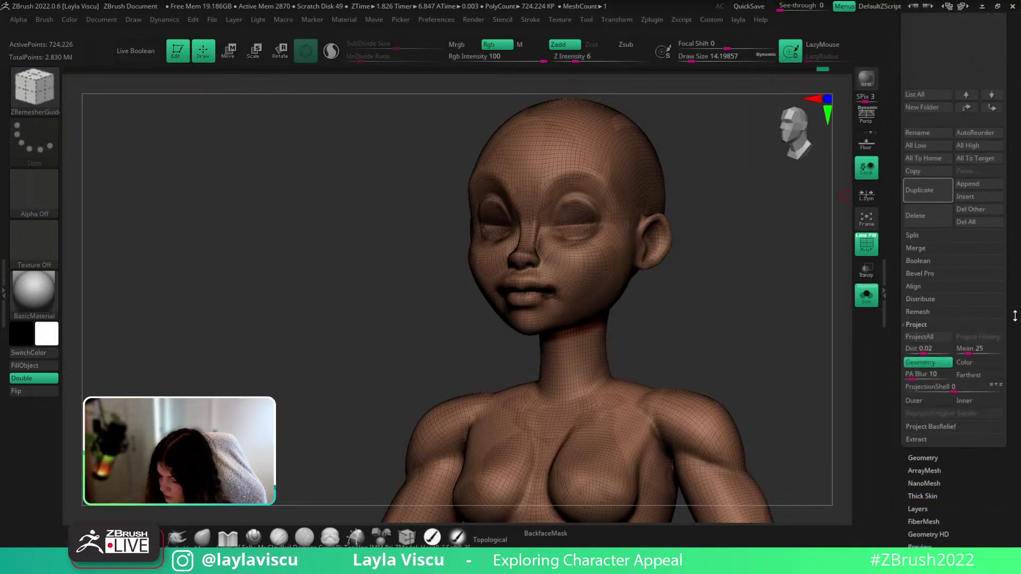
{"action": "left_click", "coordinate": [937, 338]}
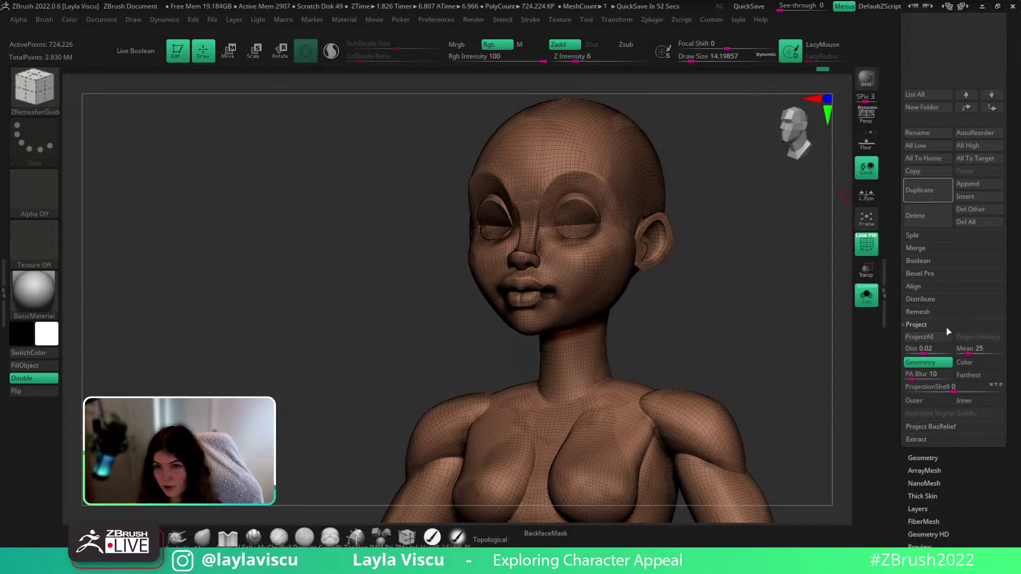
Check the projected head from the front and back, then hide the wireframe and clear the mouth corner mask
{"action": "right_click_drag", "start_coordinate": [720, 298], "coordinate": [742, 294]}
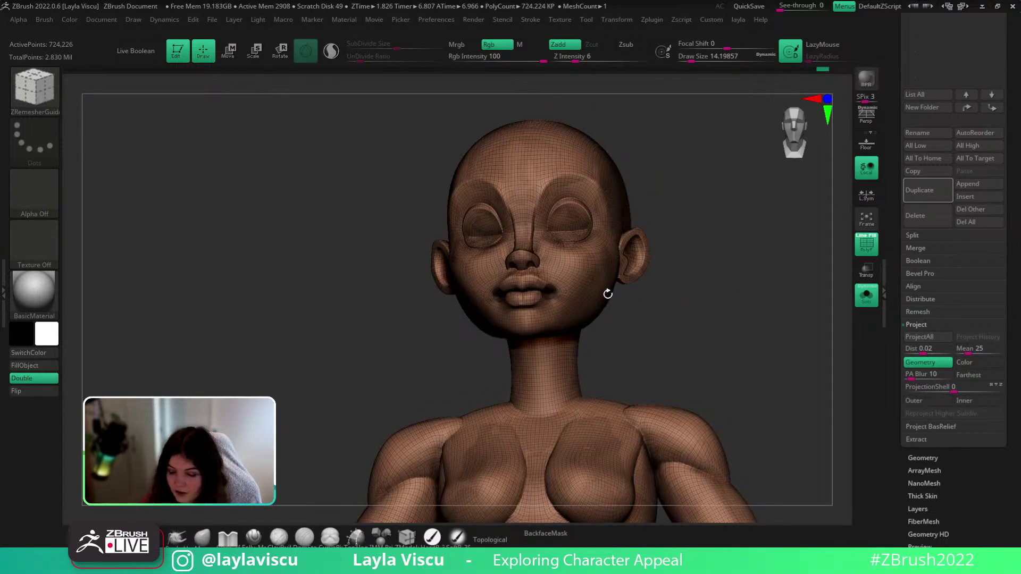
{"action": "right_click_drag", "start_coordinate": [608, 293], "coordinate": [588, 269], "text": "ctrl"}
{"action": "mouse_move", "coordinate": [775, 340]}
{"action": "right_mouse_down"}
{"action": "mouse_move", "coordinate": [761, 408]}
{"action": "mouse_move", "coordinate": [789, 288]}
{"action": "mouse_move", "coordinate": [764, 312]}
{"action": "mouse_move", "coordinate": [704, 264]}
{"action": "mouse_move", "coordinate": [685, 322]}
{"action": "right_mouse_up"}
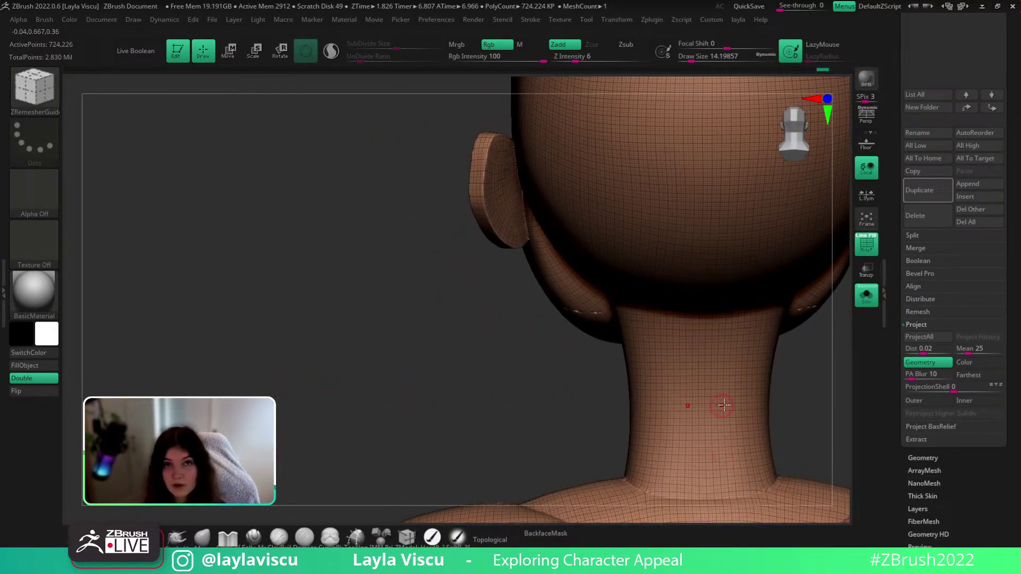
{"action": "right_click_drag", "start_coordinate": [645, 401], "coordinate": [586, 358]}
{"action": "key", "text": "s"}
{"action": "left_click_drag", "start_coordinate": [702, 291], "coordinate": [710, 291]}
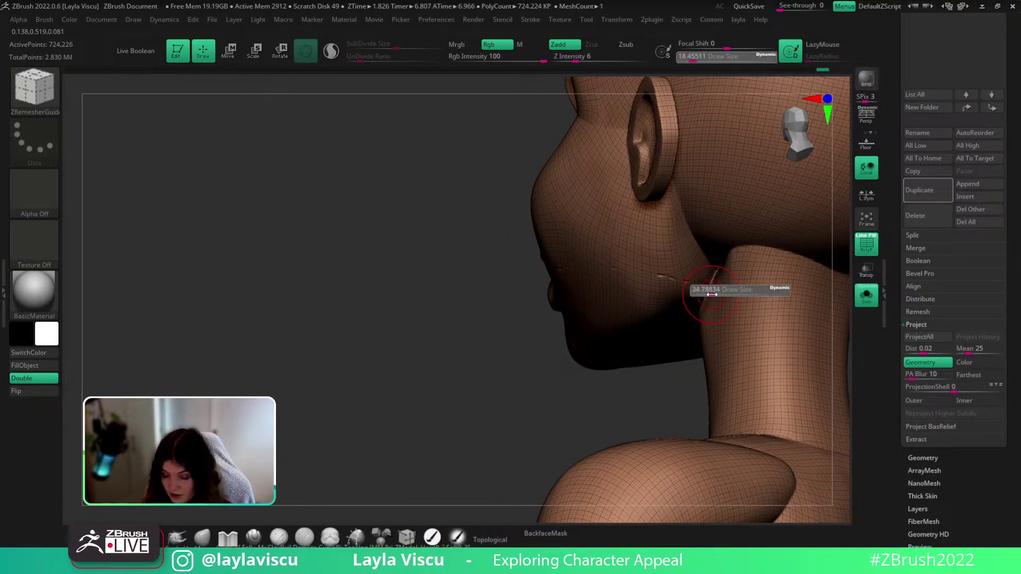
{"action": "mouse_move", "coordinate": [601, 412]}
{"action": "right_mouse_down"}
{"action": "mouse_move", "coordinate": [640, 408]}
{"action": "mouse_move", "coordinate": [737, 351]}
{"action": "mouse_move", "coordinate": [741, 315]}
{"action": "mouse_move", "coordinate": [727, 340]}
{"action": "mouse_move", "coordinate": [730, 379]}
{"action": "right_mouse_up"}
{"action": "key", "text": "shift+f"}
{"action": "left_click_drag", "start_coordinate": [740, 301], "coordinate": [754, 285], "text": "ctrl"}
Smooth away the projection artifacts at the mouth corners and along the seam lines across the cheeks
{"action": "right_click_drag", "start_coordinate": [754, 285], "coordinate": [750, 250]}
{"action": "right_click_drag", "start_coordinate": [550, 267], "coordinate": [585, 257], "text": "ctrl"}
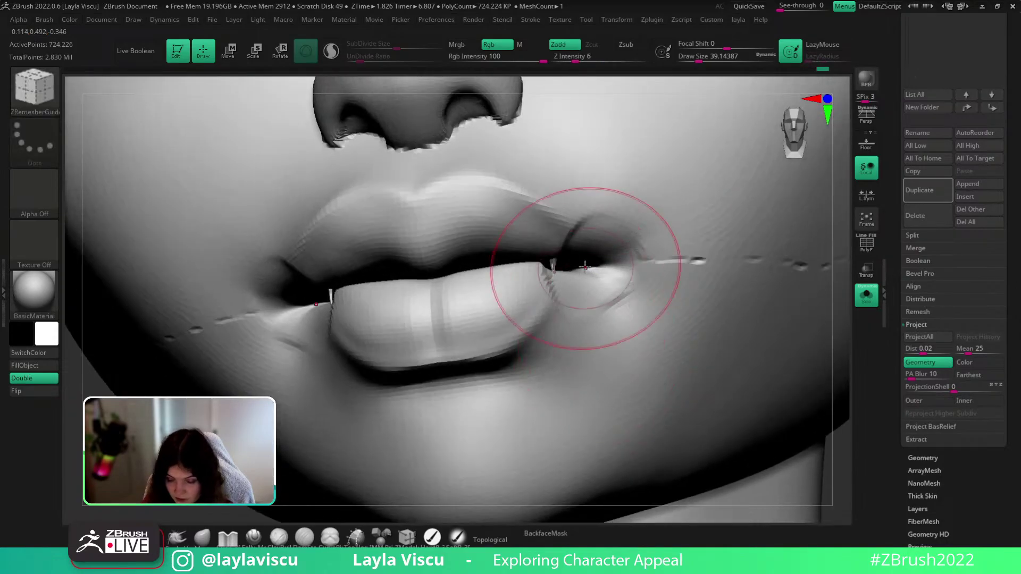
{"action": "mouse_move", "coordinate": [556, 267]}
{"action": "left_mouse_down", "text": "shift"}
{"action": "mouse_move", "coordinate": [617, 247]}
{"action": "mouse_move", "coordinate": [622, 274]}
{"action": "left_mouse_up", "text": "shift"}
{"action": "right_click_drag", "start_coordinate": [656, 266], "coordinate": [640, 288], "text": "ctrl"}
{"action": "mouse_move", "coordinate": [640, 287]}
{"action": "left_mouse_down", "text": "shift"}
{"action": "mouse_move", "coordinate": [678, 280]}
{"action": "mouse_move", "coordinate": [654, 286]}
{"action": "left_mouse_up", "text": "shift"}
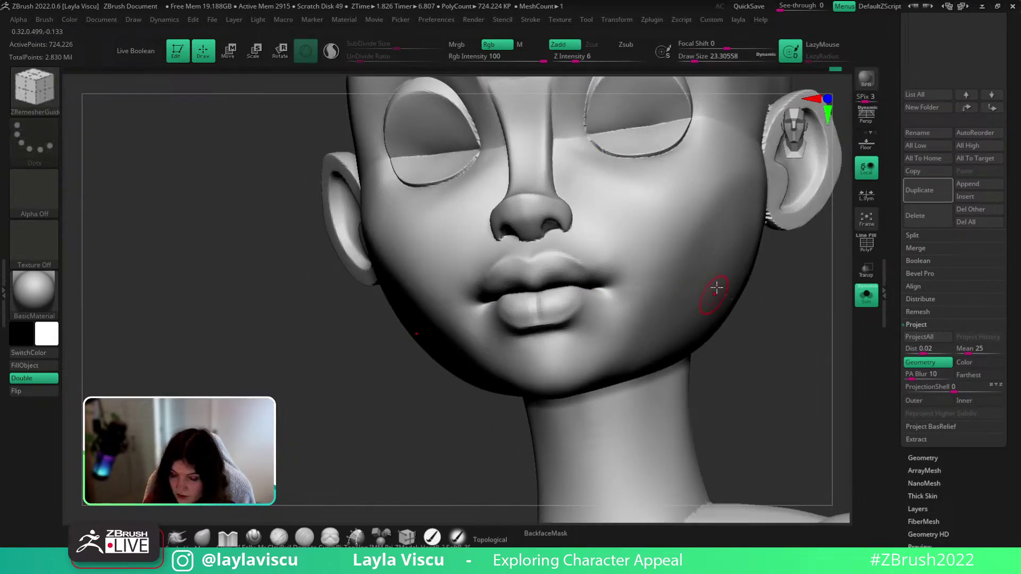
{"action": "right_click_drag", "start_coordinate": [716, 287], "coordinate": [645, 243], "text": "ctrl"}
{"action": "left_click_drag", "start_coordinate": [665, 252], "coordinate": [679, 255], "text": "shift"}
Smooth the area beside the nose and the seam on the cheek and jaw at a draw size of about 65
{"action": "mouse_move", "coordinate": [776, 332]}
{"action": "right_mouse_down", "text": "ctrl"}
{"action": "mouse_move", "coordinate": [811, 322]}
{"action": "mouse_move", "coordinate": [774, 360]}
{"action": "right_mouse_up", "text": "ctrl"}
{"action": "key", "text": "s"}
{"action": "mouse_move", "coordinate": [631, 275]}
{"action": "left_mouse_down"}
{"action": "mouse_move", "coordinate": [640, 276]}
{"action": "mouse_move", "coordinate": [642, 221]}
{"action": "mouse_move", "coordinate": [694, 259]}
{"action": "left_mouse_up"}
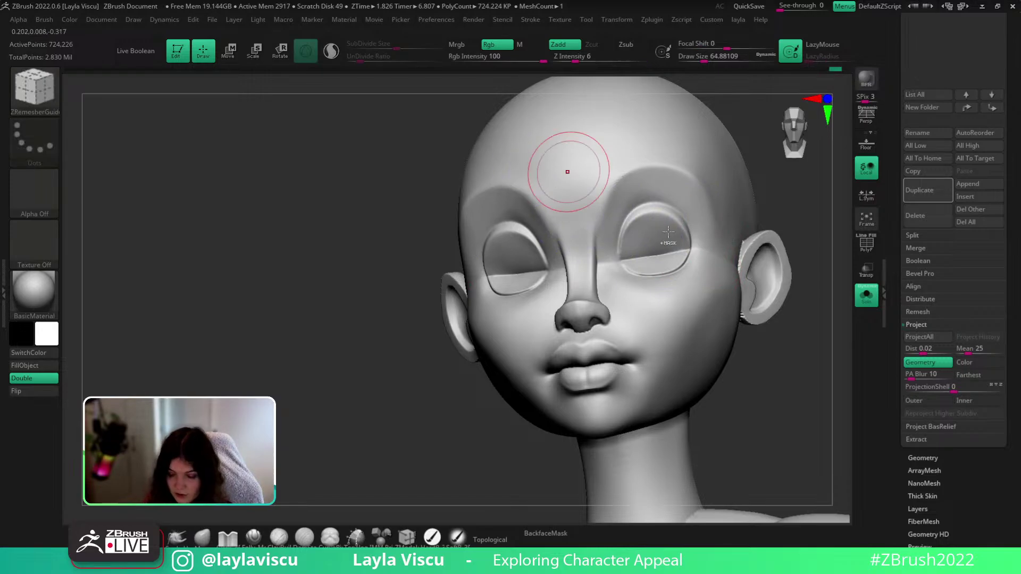
{"action": "right_click_drag", "start_coordinate": [685, 256], "coordinate": [736, 244], "text": "ctrl"}
{"action": "right_click_drag", "start_coordinate": [736, 245], "coordinate": [691, 287]}
{"action": "right_click_drag", "start_coordinate": [691, 287], "coordinate": [619, 280], "text": "ctrl"}
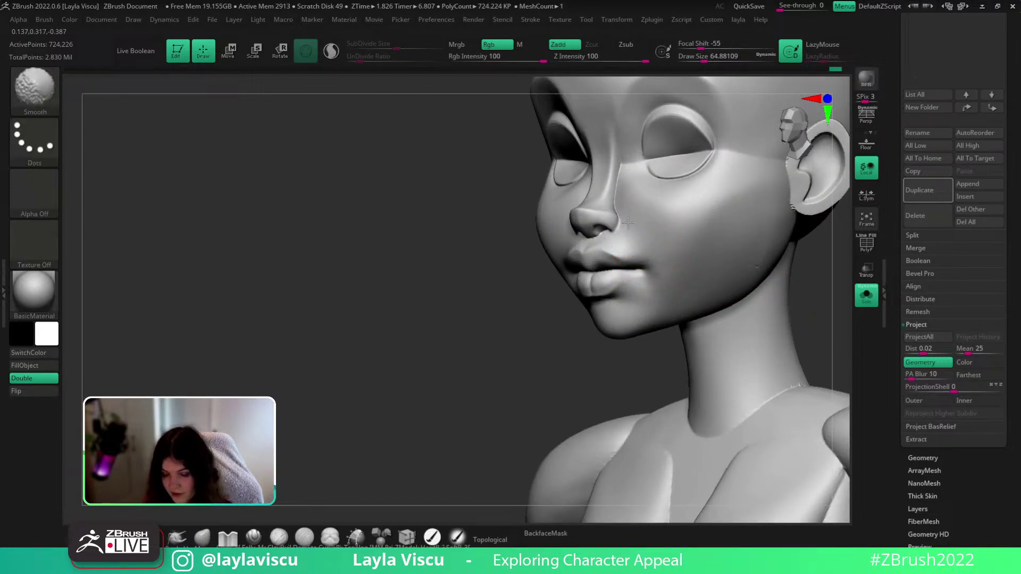
{"action": "mouse_move", "coordinate": [617, 234]}
{"action": "left_mouse_down", "text": "shift"}
{"action": "mouse_move", "coordinate": [630, 194]}
{"action": "mouse_move", "coordinate": [606, 239]}
{"action": "mouse_move", "coordinate": [623, 271]}
{"action": "left_mouse_up", "text": "shift"}
{"action": "mouse_move", "coordinate": [740, 310]}
{"action": "right_mouse_down", "text": "ctrl"}
{"action": "mouse_move", "coordinate": [802, 313]}
{"action": "mouse_move", "coordinate": [744, 298]}
{"action": "right_mouse_up", "text": "ctrl"}
{"action": "left_click_drag", "start_coordinate": [736, 290], "coordinate": [720, 285], "text": "shift"}
Smooth the jaw below the ear, the side of the skull and the back near the armpit at a draw size of about 94
{"action": "right_click_drag", "start_coordinate": [816, 287], "coordinate": [771, 276]}
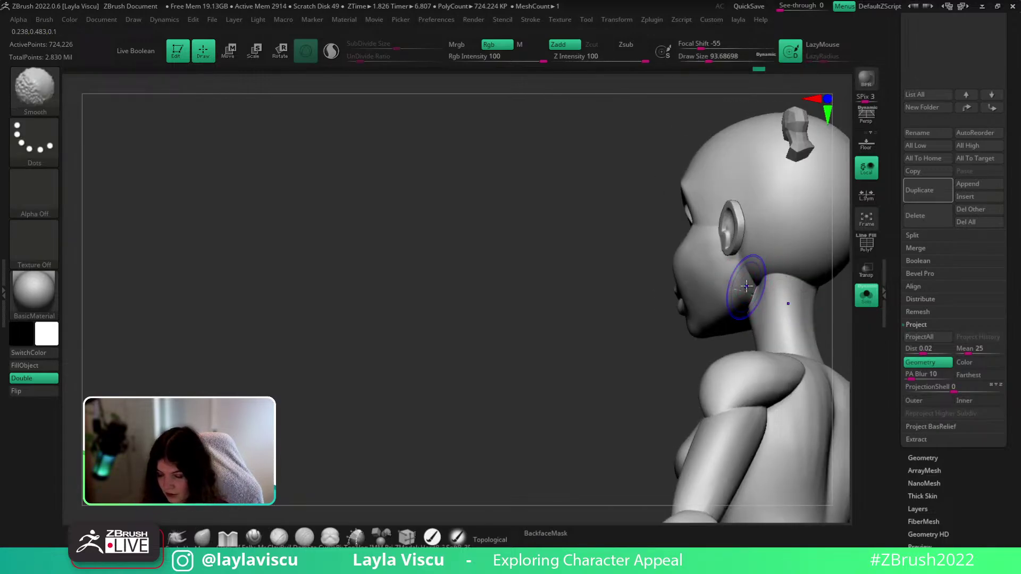
{"action": "left_click_drag", "start_coordinate": [744, 280], "coordinate": [748, 303], "text": "shift"}
{"action": "mouse_move", "coordinate": [734, 342]}
{"action": "right_mouse_down"}
{"action": "mouse_move", "coordinate": [743, 354]}
{"action": "mouse_move", "coordinate": [760, 340]}
{"action": "right_mouse_up"}
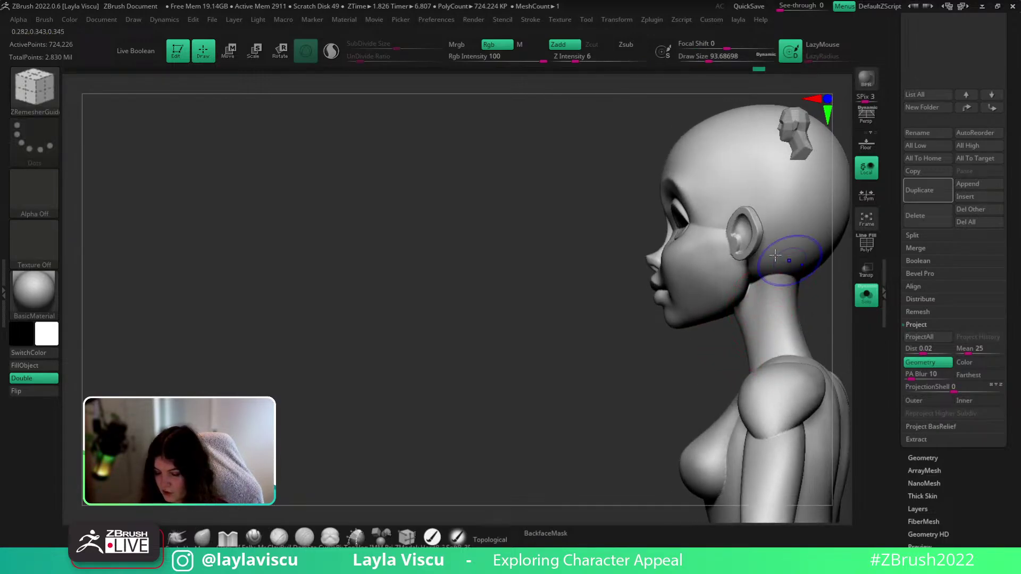
{"action": "left_click_drag", "start_coordinate": [787, 255], "coordinate": [768, 184], "text": "shift"}
{"action": "mouse_move", "coordinate": [834, 324]}
{"action": "right_mouse_down"}
{"action": "mouse_move", "coordinate": [808, 333]}
{"action": "mouse_move", "coordinate": [768, 287]}
{"action": "mouse_move", "coordinate": [663, 225]}
{"action": "right_mouse_up"}
{"action": "left_click_drag", "start_coordinate": [655, 263], "coordinate": [631, 321], "text": "shift"}
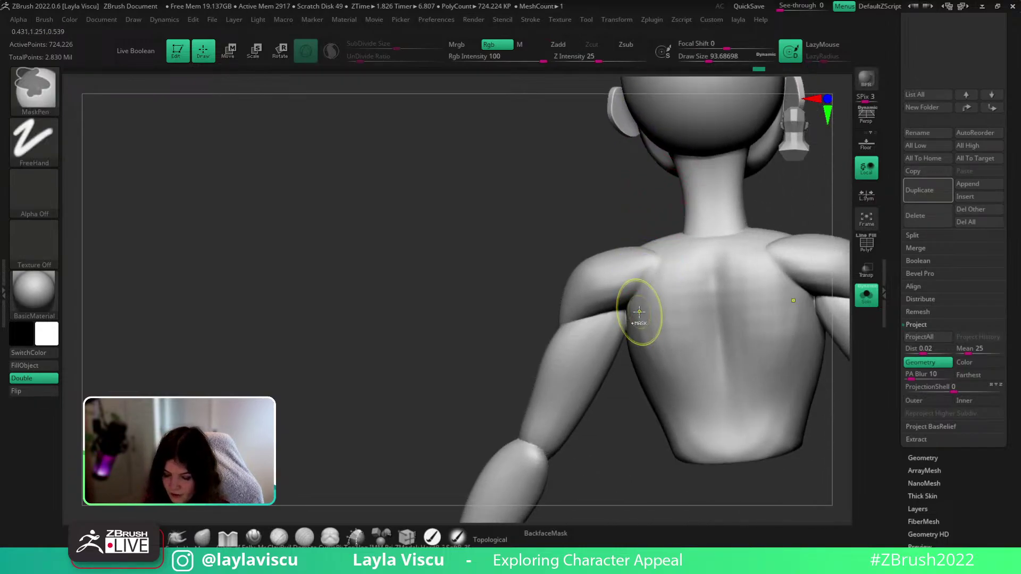
Drop the body two subdivision levels and smooth the backs of the shoulders and upper arms at a draw size of about 177
{"action": "right_click_drag", "start_coordinate": [639, 313], "coordinate": [659, 298], "text": "ctrl"}
{"action": "key", "text": "s"}
{"action": "mouse_move", "coordinate": [661, 302]}
{"action": "left_mouse_down"}
{"action": "mouse_move", "coordinate": [672, 303]}
{"action": "mouse_move", "coordinate": [661, 351]}
{"action": "left_mouse_up"}
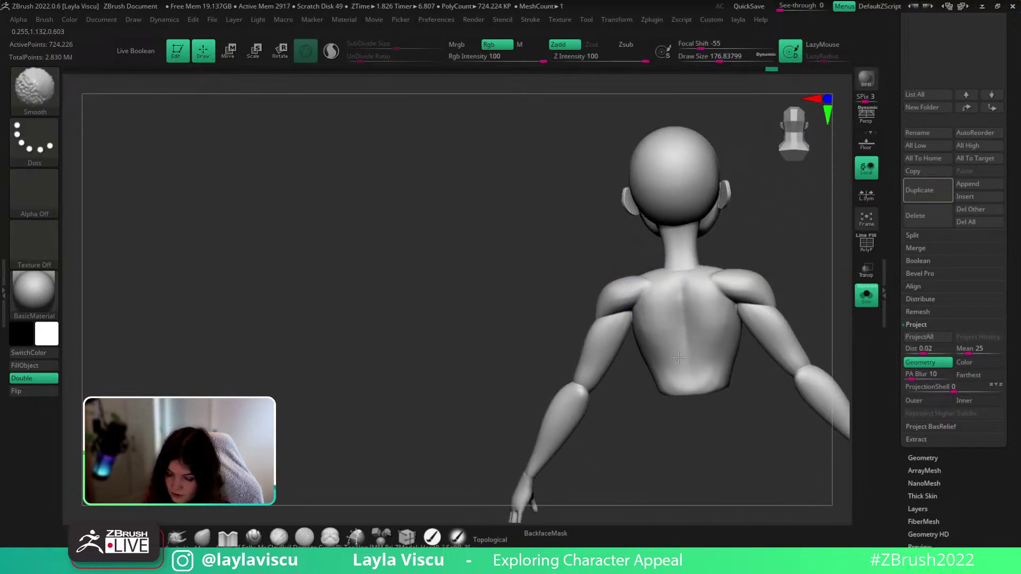
{"action": "key", "text": "shift+f"}
{"action": "key", "text": "shift+d"}
{"action": "key", "text": "shift+d"}
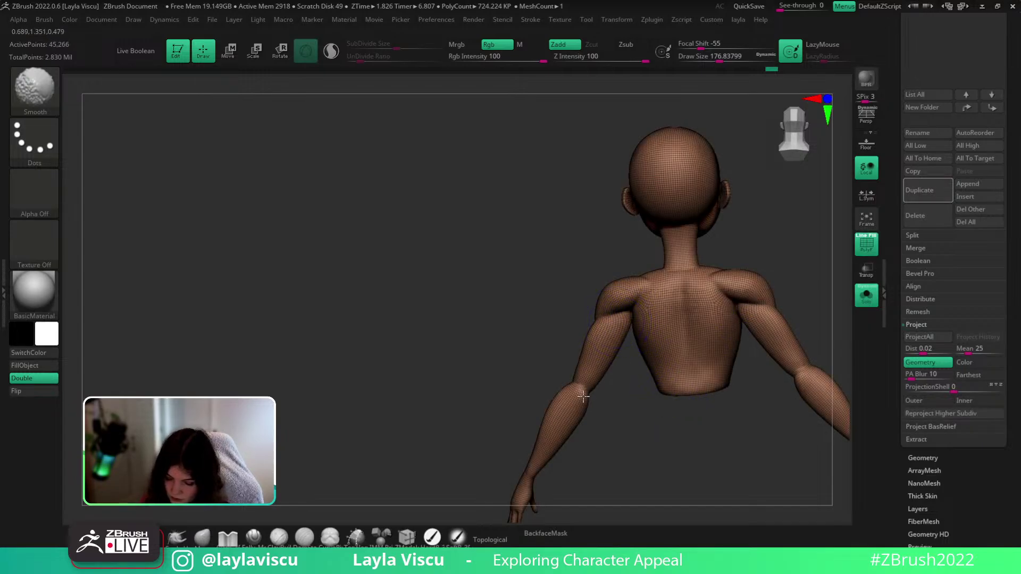
{"action": "left_click_drag", "start_coordinate": [616, 313], "coordinate": [654, 298], "text": "shift"}
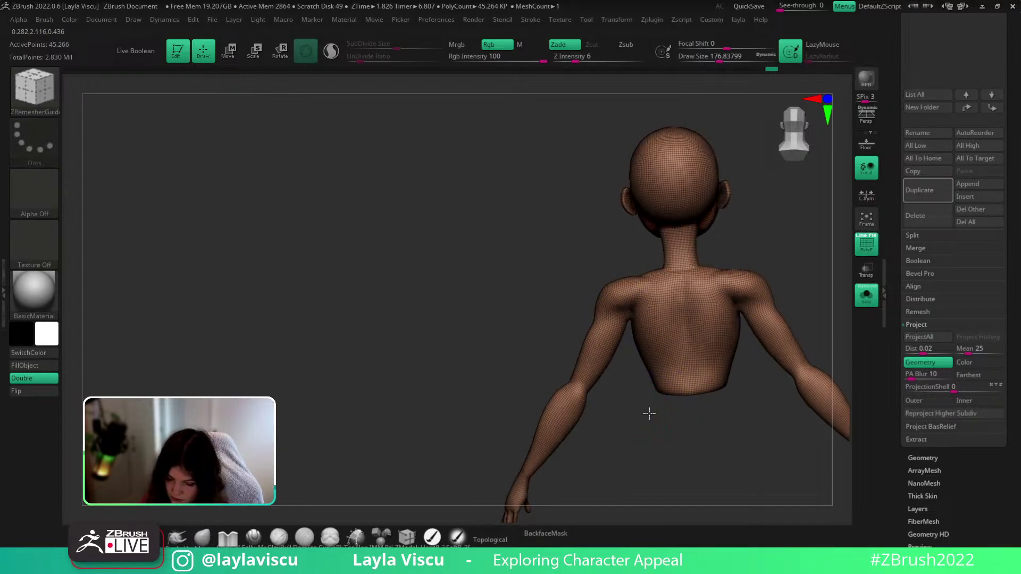
{"action": "key", "text": "shift+f"}
Build up the backs of the shoulders and upper arms with ClayBuildup at a draw size of about 104, and smooth the shoulders
{"action": "key", "text": "b"}
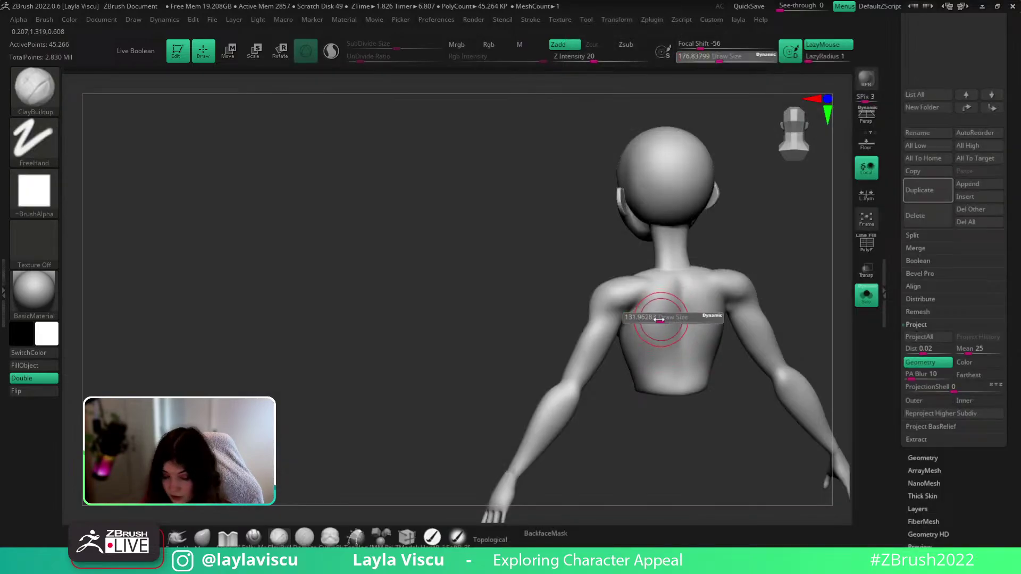
{"action": "key", "text": "shift"}
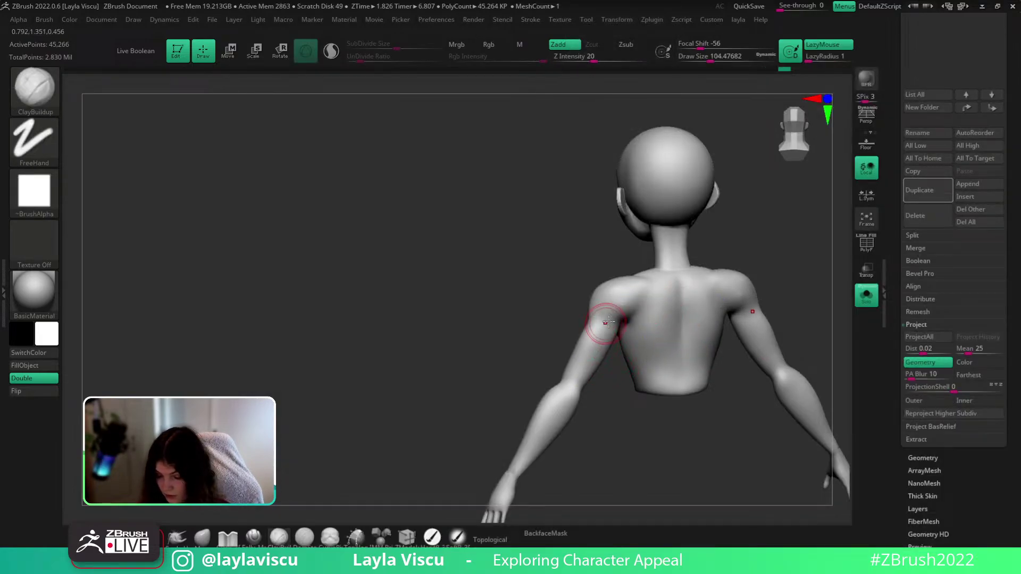
{"action": "mouse_move", "coordinate": [600, 335]}
{"action": "left_mouse_down"}
{"action": "mouse_move", "coordinate": [677, 420]}
{"action": "mouse_move", "coordinate": [712, 334]}
{"action": "left_mouse_up"}
{"action": "mouse_move", "coordinate": [585, 311]}
{"action": "left_mouse_down", "text": "shift"}
{"action": "mouse_move", "coordinate": [583, 348]}
{"action": "mouse_move", "coordinate": [571, 337]}
{"action": "left_mouse_up", "text": "shift"}
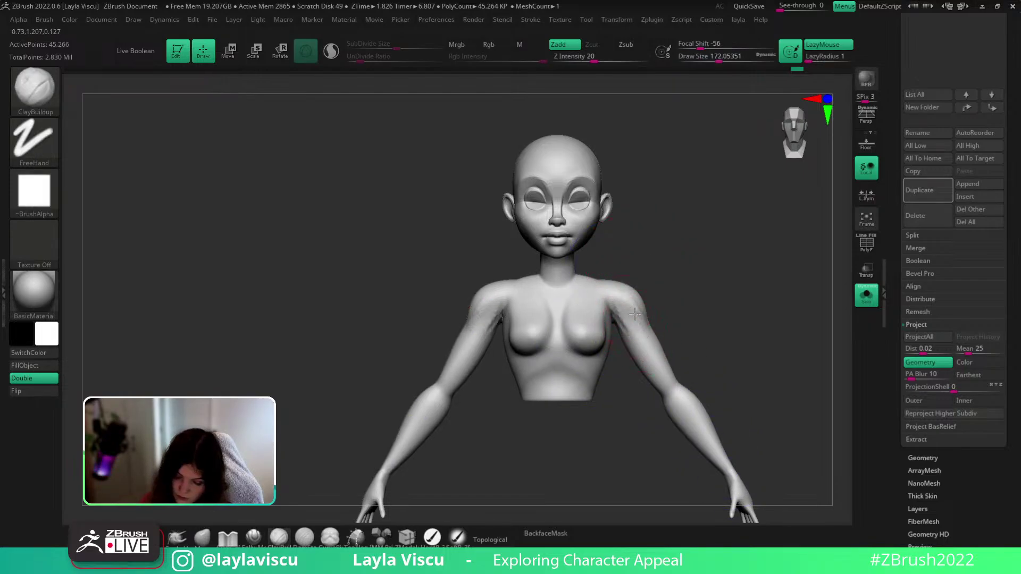
{"action": "left_click_drag", "start_coordinate": [615, 295], "coordinate": [656, 351], "text": "shift"}
Reshape the slope from the neck to the shoulders with the Move brush at a draw size of about 140, and smooth it
{"action": "right_click_drag", "start_coordinate": [656, 352], "coordinate": [639, 256], "text": "ctrl"}
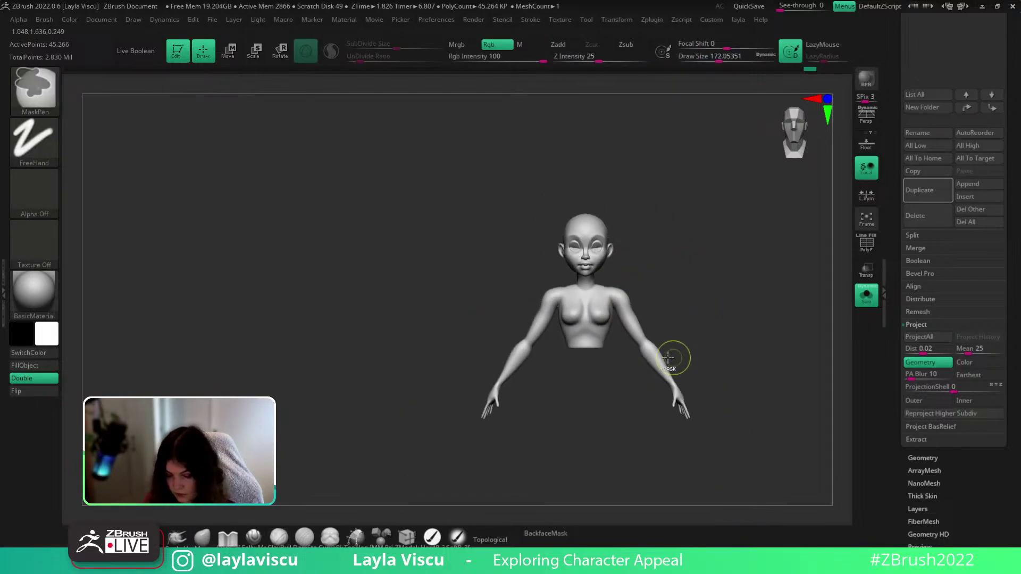
{"action": "mouse_move", "coordinate": [700, 383]}
{"action": "right_mouse_down", "text": "ctrl"}
{"action": "mouse_move", "coordinate": [697, 394]}
{"action": "mouse_move", "coordinate": [747, 372]}
{"action": "mouse_move", "coordinate": [792, 368]}
{"action": "mouse_move", "coordinate": [670, 271]}
{"action": "mouse_move", "coordinate": [690, 264]}
{"action": "mouse_move", "coordinate": [786, 367]}
{"action": "right_mouse_up", "text": "ctrl"}
{"action": "right_click_drag", "start_coordinate": [622, 283], "coordinate": [627, 324], "text": "ctrl"}
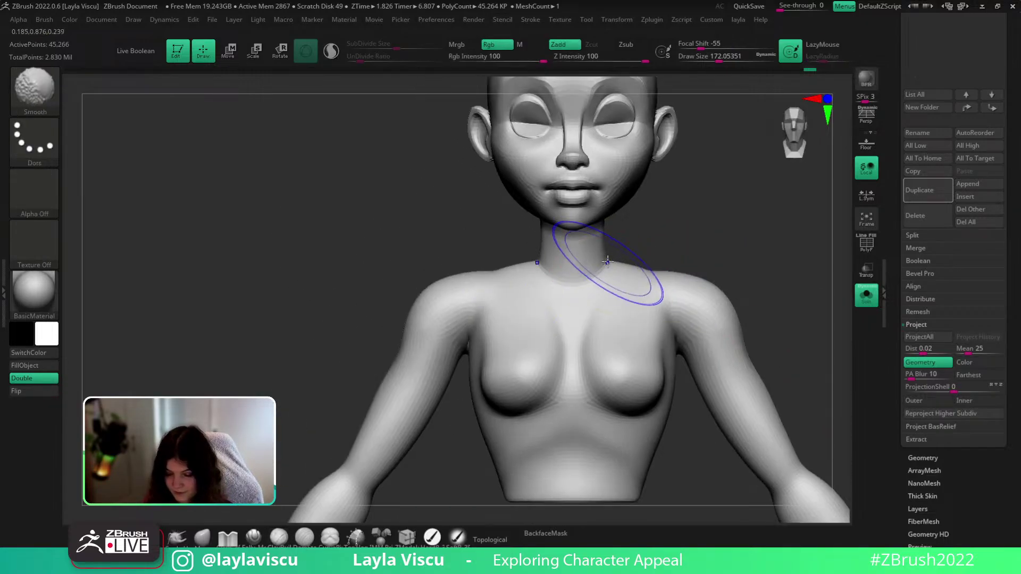
{"action": "mouse_move", "coordinate": [607, 261]}
{"action": "right_mouse_down"}
{"action": "mouse_move", "coordinate": [652, 244]}
{"action": "mouse_move", "coordinate": [642, 269]}
{"action": "mouse_move", "coordinate": [702, 205]}
{"action": "mouse_move", "coordinate": [760, 237]}
{"action": "mouse_move", "coordinate": [680, 271]}
{"action": "right_mouse_up"}
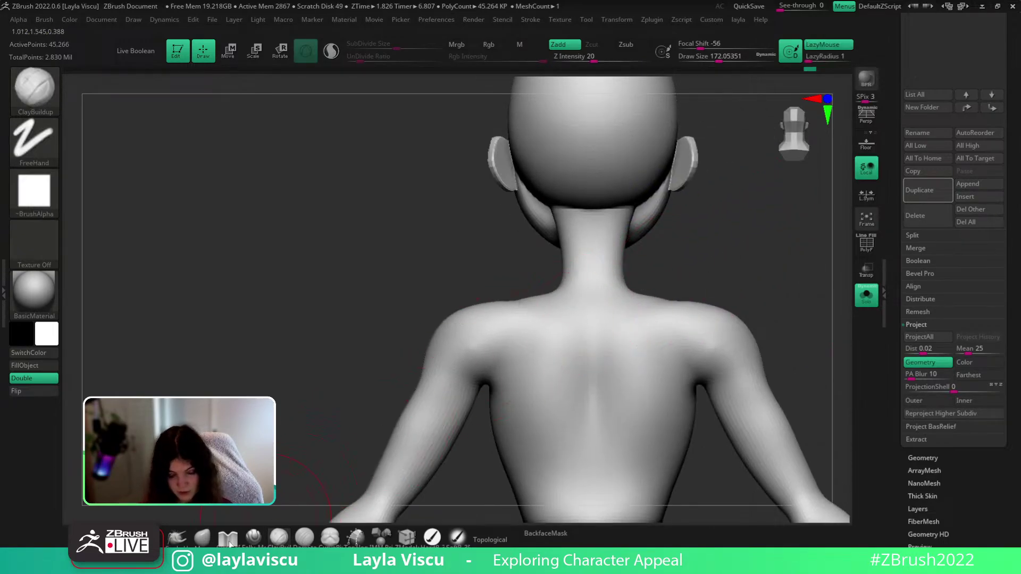
{"action": "left_click", "coordinate": [227, 538]}
{"action": "key", "text": "s"}
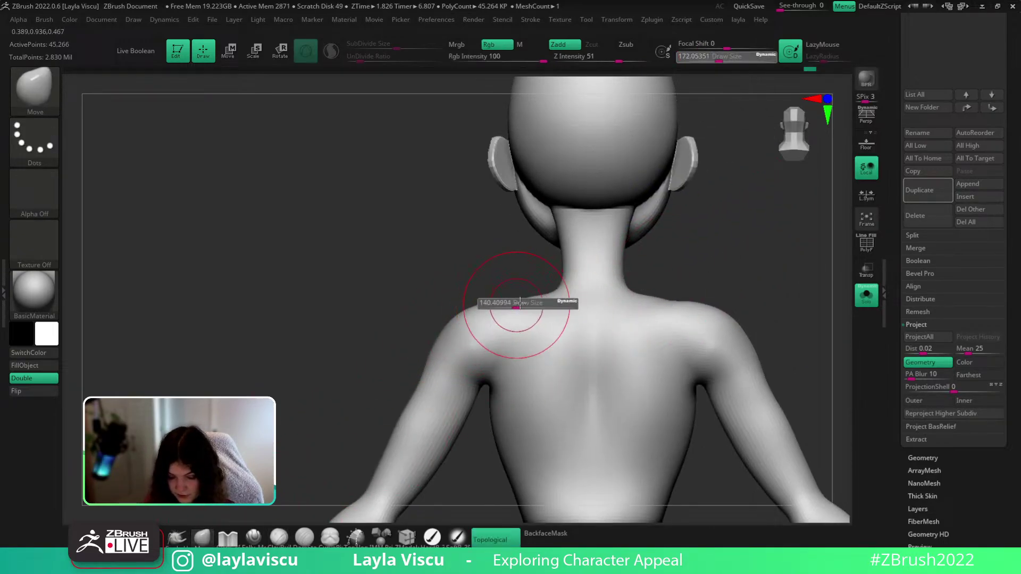
{"action": "key", "text": "shift"}
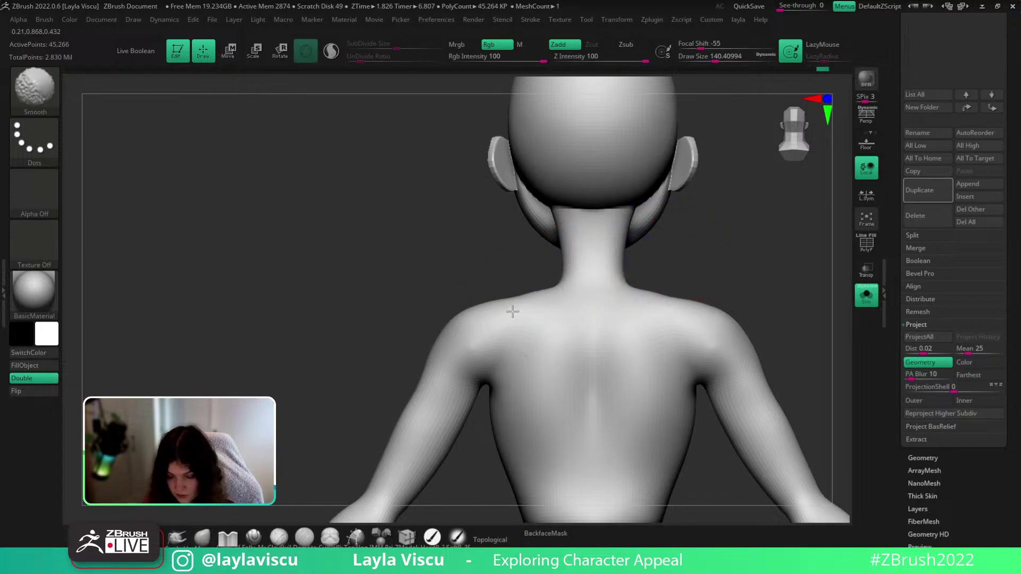
{"action": "left_click_drag", "start_coordinate": [512, 311], "coordinate": [504, 312], "text": "shift"}
Turn on BackfaceMask and reshape the back of the shoulder and upper arm with the Move brush at a draw size of about 262
{"action": "key", "text": "s"}
{"action": "left_click_drag", "start_coordinate": [470, 359], "coordinate": [462, 359]}
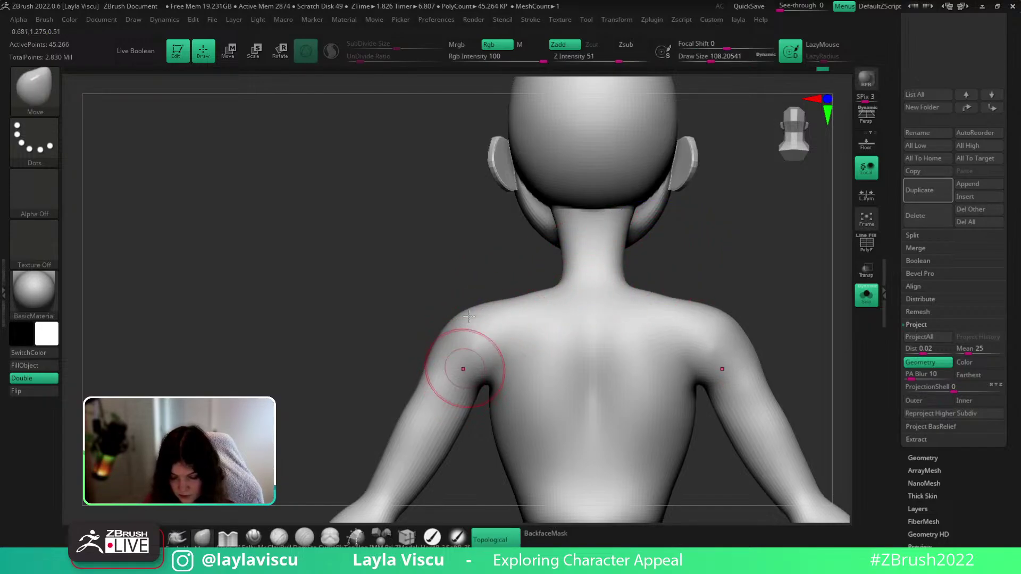
{"action": "left_click_drag", "start_coordinate": [470, 282], "coordinate": [592, 266]}
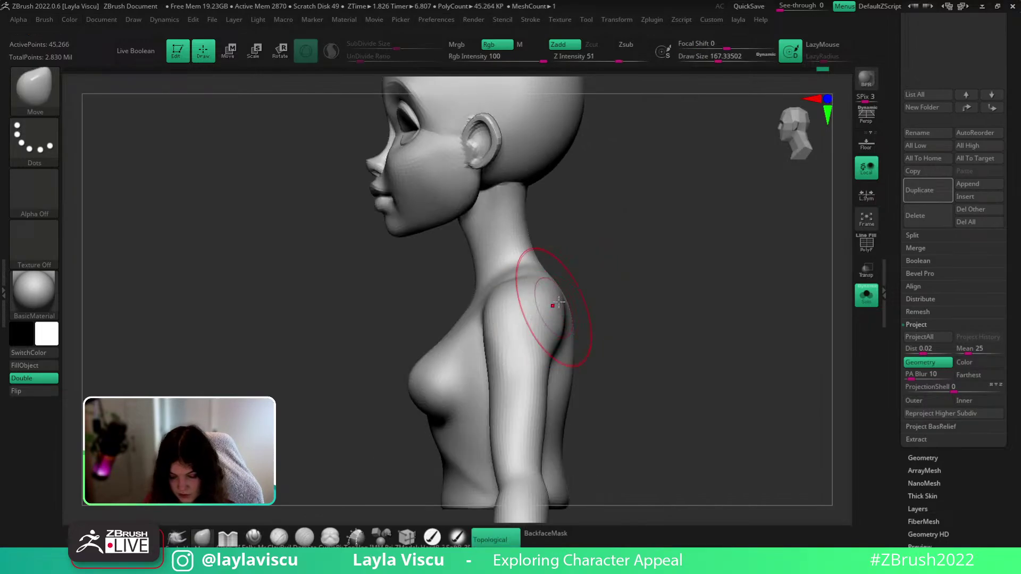
{"action": "left_click", "coordinate": [546, 533]}
{"action": "key", "text": "s"}
{"action": "left_click_drag", "start_coordinate": [549, 372], "coordinate": [560, 372]}
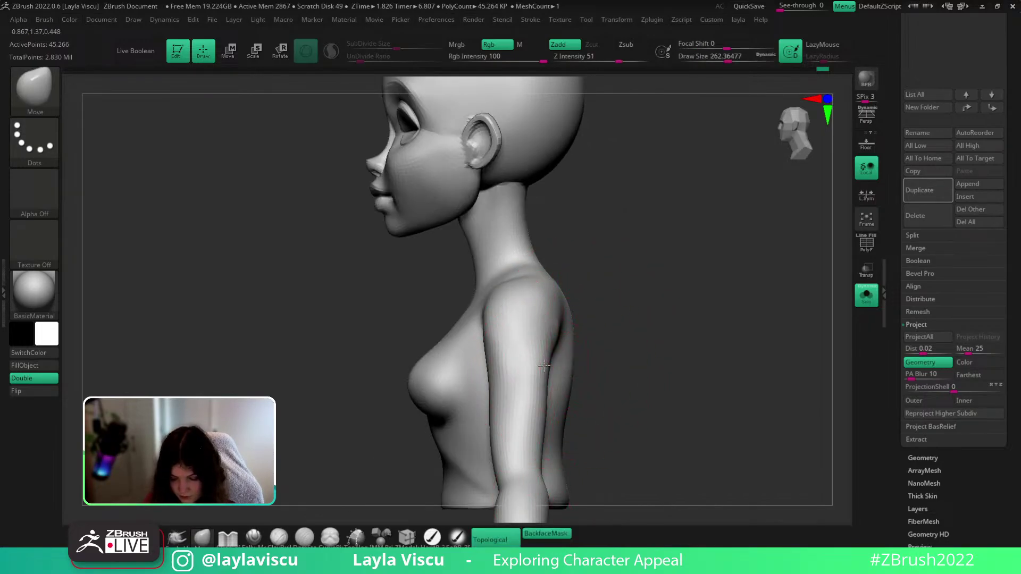
{"action": "mouse_move", "coordinate": [579, 408]}
{"action": "left_mouse_down", "text": "alt"}
{"action": "mouse_move", "coordinate": [572, 347]}
{"action": "mouse_move", "coordinate": [588, 255]}
{"action": "mouse_move", "coordinate": [505, 265]}
{"action": "left_mouse_up", "text": "alt"}
{"action": "left_click_drag", "start_coordinate": [493, 373], "coordinate": [472, 397]}
Return the body to its highest subdivision level and smooth the front of the shoulder near the armpit at a draw size of about 262
{"action": "right_click_drag", "start_coordinate": [607, 293], "coordinate": [552, 242], "text": "ctrl"}
{"action": "left_click_drag", "start_coordinate": [526, 252], "coordinate": [702, 246]}
{"action": "right_click_drag", "start_coordinate": [630, 251], "coordinate": [698, 334], "text": "ctrl"}
{"action": "right_click_drag", "start_coordinate": [663, 284], "coordinate": [695, 320], "text": "alt"}
{"action": "left_click_drag", "start_coordinate": [560, 304], "coordinate": [550, 301], "text": "shift"}
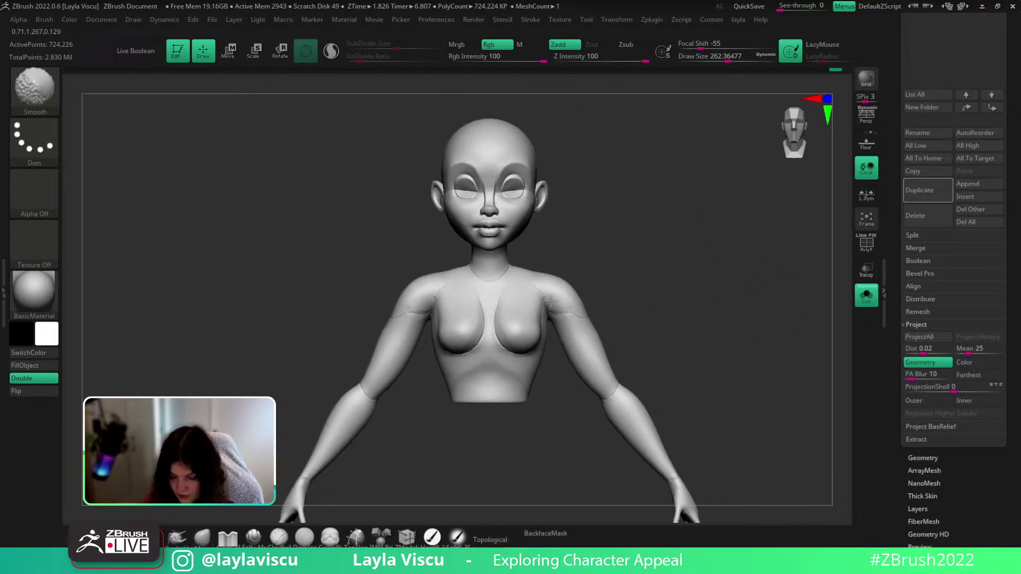
Smooth the upper back, the shoulder blades and the transition from the chest to the shoulder
{"action": "right_click_drag", "start_coordinate": [678, 485], "coordinate": [588, 319]}
{"action": "left_click_drag", "start_coordinate": [594, 298], "coordinate": [622, 295], "text": "shift"}
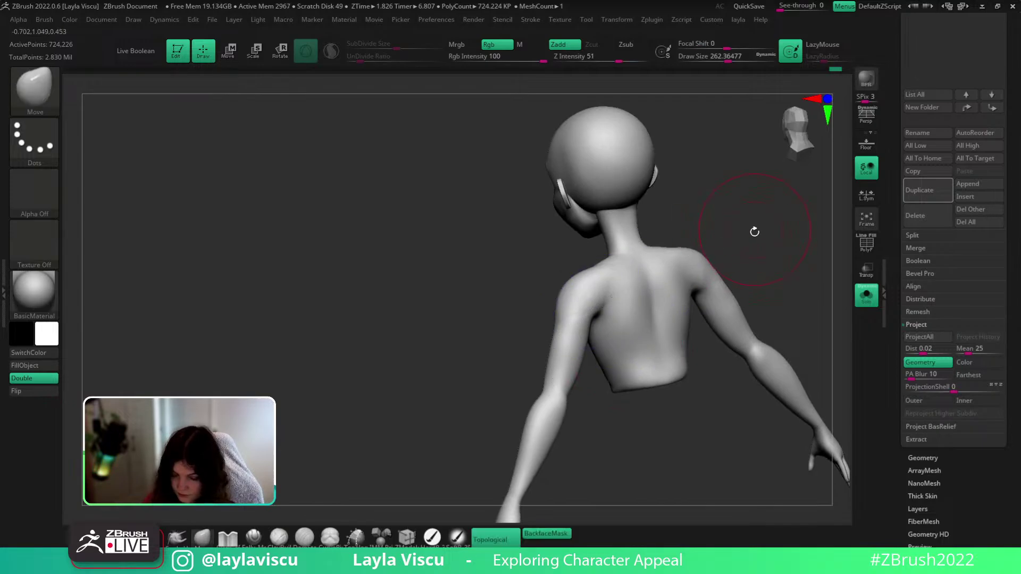
{"action": "left_click_drag", "start_coordinate": [755, 230], "coordinate": [752, 253]}
{"action": "left_click_drag", "start_coordinate": [640, 266], "coordinate": [623, 266], "text": "shift"}
{"action": "right_click_drag", "start_coordinate": [765, 273], "coordinate": [792, 270]}
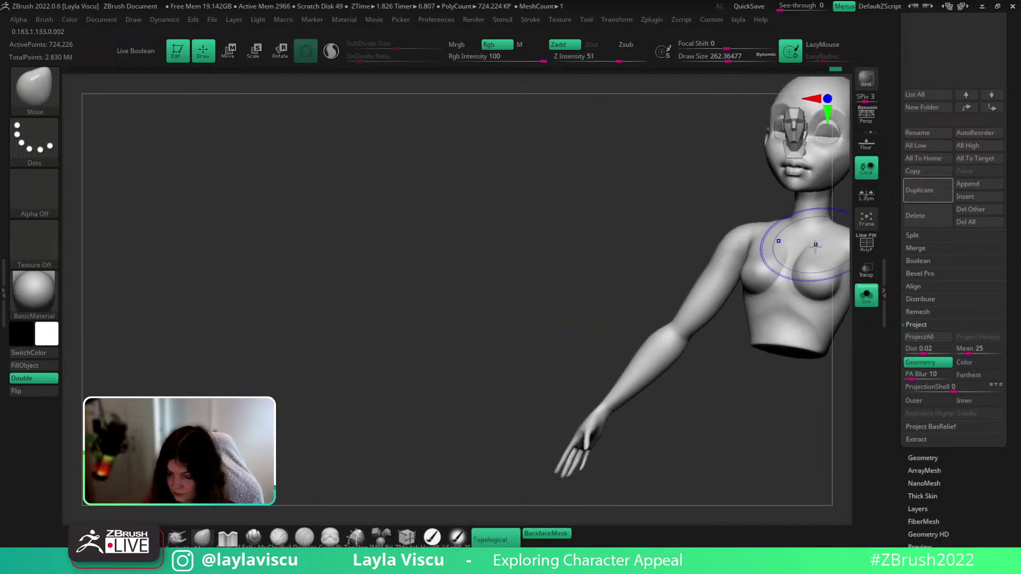
{"action": "right_click_drag", "start_coordinate": [802, 361], "coordinate": [556, 483], "text": "alt"}
{"action": "mouse_move", "coordinate": [664, 345]}
{"action": "right_mouse_down", "text": "shift"}
{"action": "mouse_move", "coordinate": [685, 344]}
{"action": "mouse_move", "coordinate": [617, 321]}
{"action": "right_mouse_up", "text": "shift"}
{"action": "mouse_move", "coordinate": [618, 321]}
{"action": "left_mouse_down", "text": "shift"}
{"action": "mouse_move", "coordinate": [605, 334]}
{"action": "mouse_move", "coordinate": [628, 362]}
{"action": "left_mouse_up", "text": "shift"}
{"action": "right_click_drag", "start_coordinate": [750, 287], "coordinate": [700, 282]}
Smooth the nose on the face at a draw size of about 68
{"action": "key", "text": "s"}
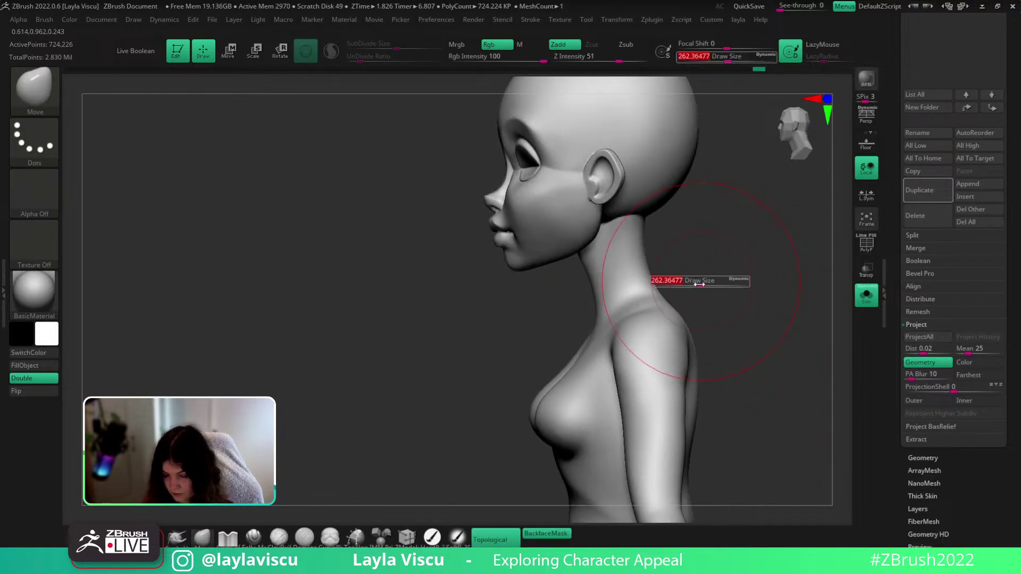
{"action": "left_click_drag", "start_coordinate": [699, 282], "coordinate": [684, 283]}
{"action": "mouse_move", "coordinate": [709, 279]}
{"action": "right_mouse_down"}
{"action": "mouse_move", "coordinate": [775, 269]}
{"action": "mouse_move", "coordinate": [721, 313]}
{"action": "right_mouse_up"}
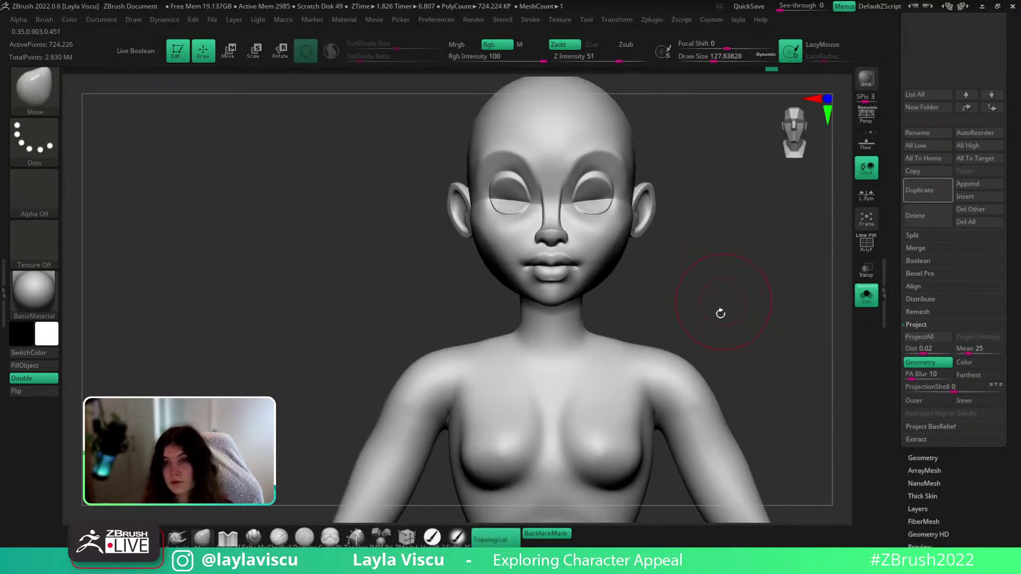
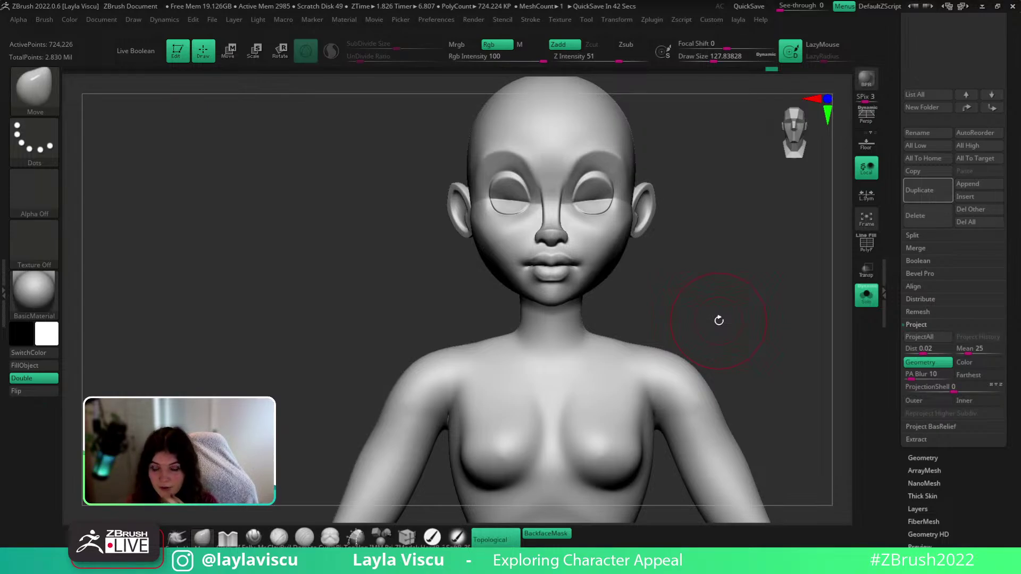
{"action": "mouse_move", "coordinate": [713, 283]}
{"action": "right_mouse_down"}
{"action": "mouse_move", "coordinate": [661, 222]}
{"action": "mouse_move", "coordinate": [617, 270]}
{"action": "right_mouse_up"}
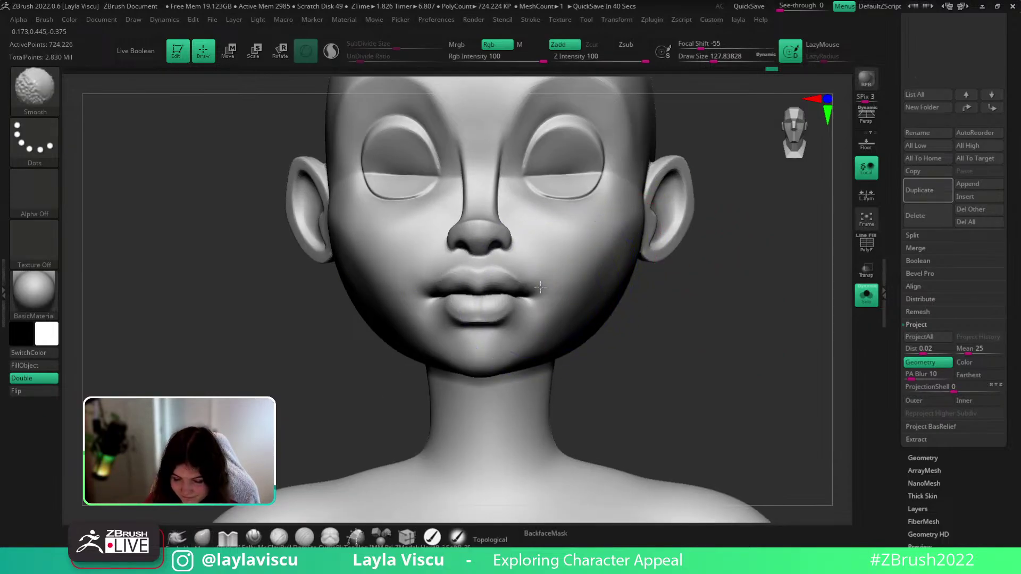
{"action": "key", "text": "s"}
{"action": "left_click_drag", "start_coordinate": [546, 284], "coordinate": [538, 285]}
{"action": "mouse_move", "coordinate": [658, 323]}
{"action": "right_mouse_down"}
{"action": "mouse_move", "coordinate": [692, 316]}
{"action": "mouse_move", "coordinate": [660, 230]}
{"action": "mouse_move", "coordinate": [701, 232]}
{"action": "right_mouse_up"}
{"action": "left_click_drag", "start_coordinate": [476, 230], "coordinate": [490, 245], "text": "shift"}
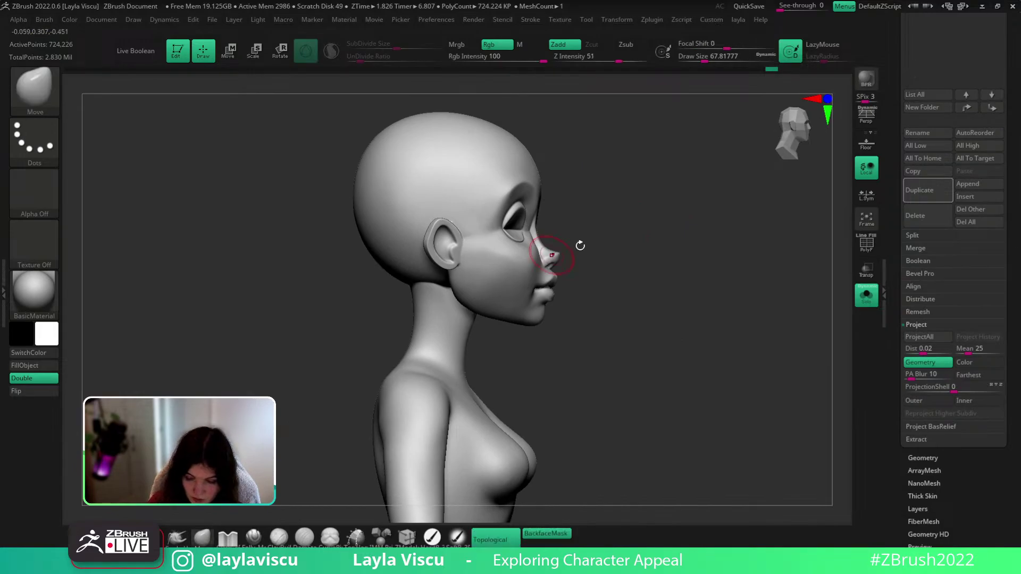
Drop the body two subdivision levels and smooth the base of the skull and the nape behind the ear at a draw size of about 108
{"action": "right_click_drag", "start_coordinate": [579, 246], "coordinate": [665, 212]}
{"action": "key", "text": "shift+d"}
{"action": "key", "text": "shift+d"}
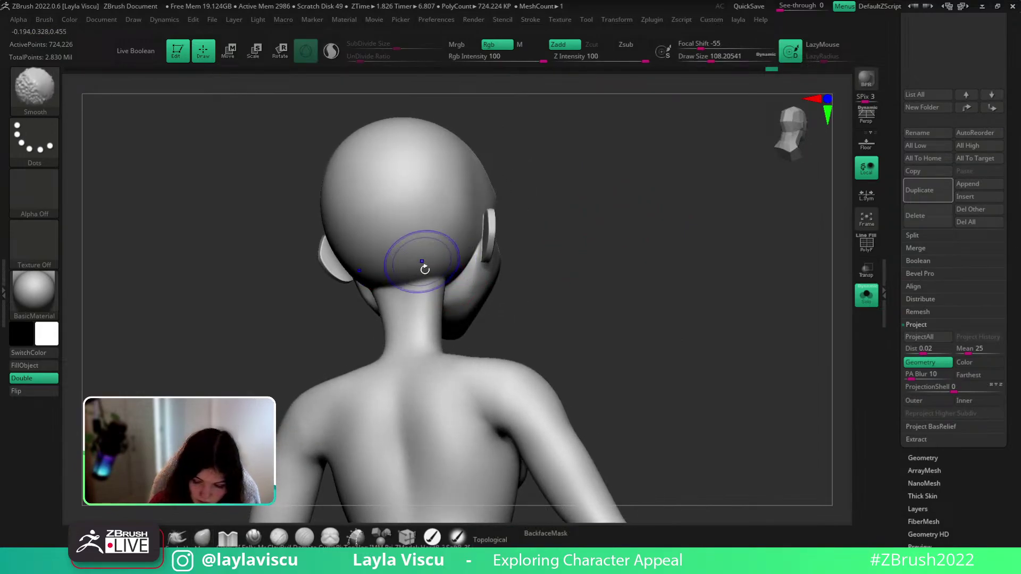
{"action": "right_click_drag", "start_coordinate": [451, 275], "coordinate": [534, 232]}
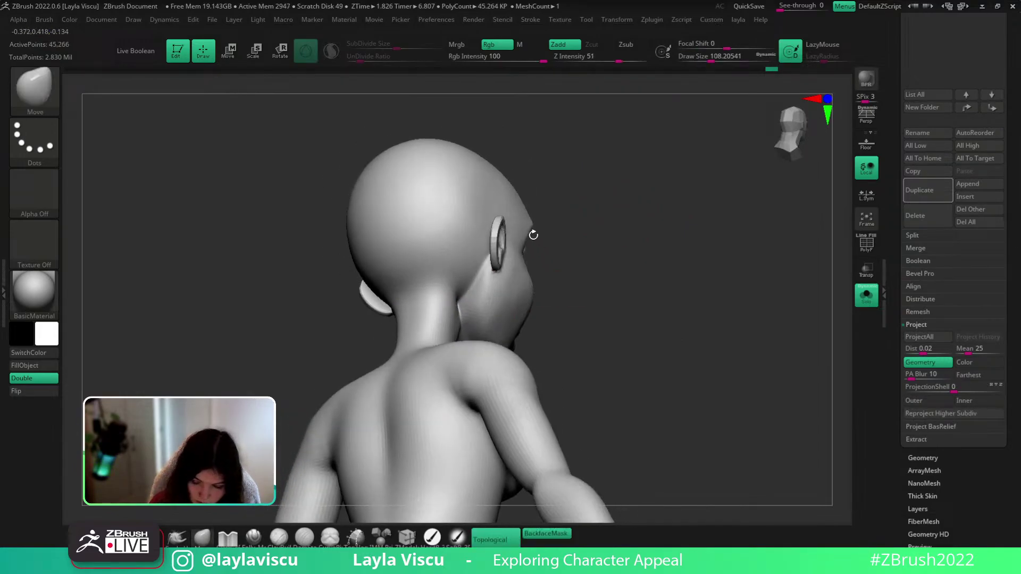
{"action": "left_click_drag", "start_coordinate": [465, 289], "coordinate": [448, 273], "text": "shift"}
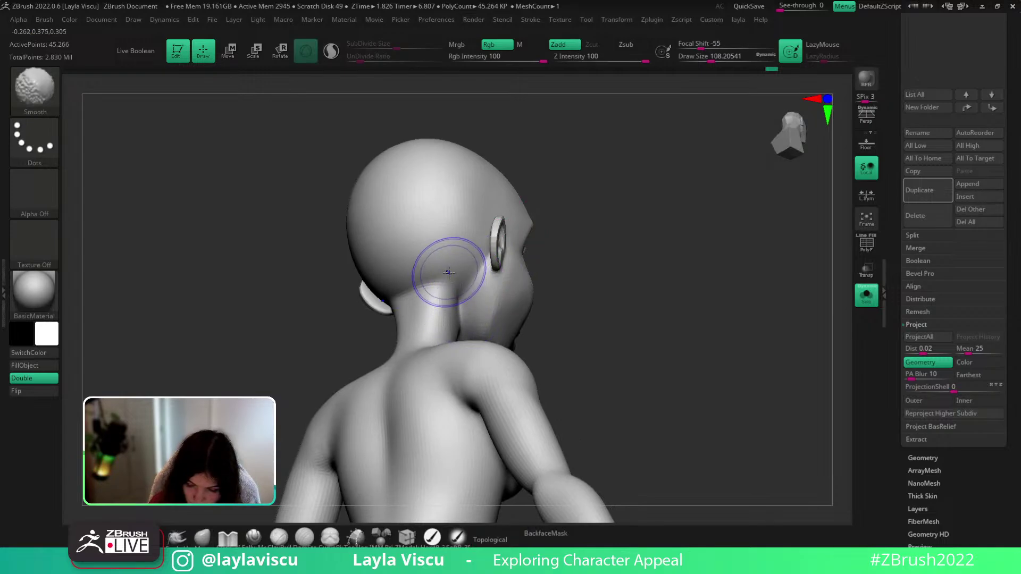
{"action": "right_click_drag", "start_coordinate": [428, 333], "coordinate": [467, 318]}
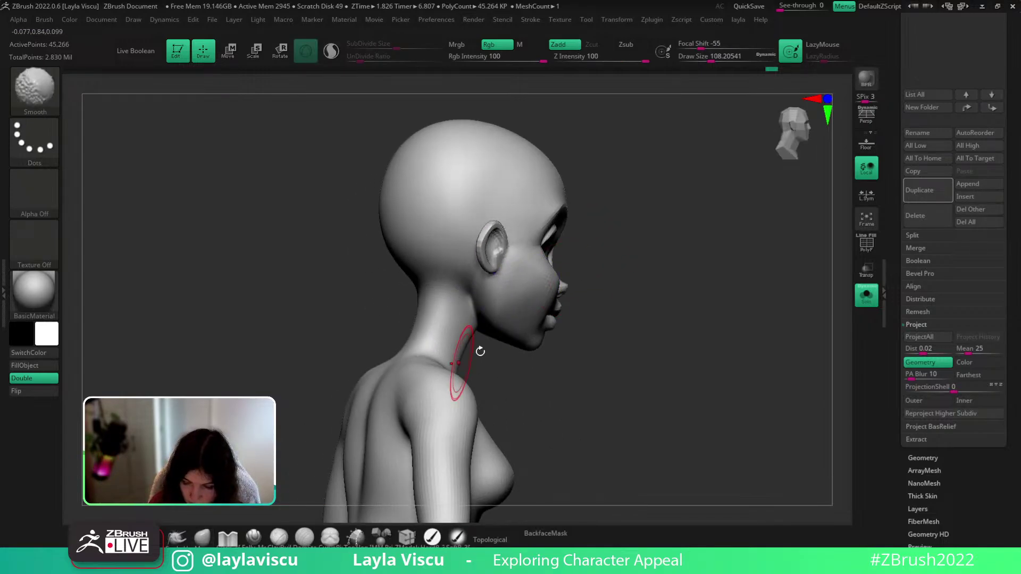
{"action": "left_click_drag", "start_coordinate": [480, 351], "coordinate": [523, 345]}
Return to the highest subdivision level and smooth the transition from the neck to the jaw below the ear
{"action": "key", "text": "d"}
{"action": "left_click_drag", "start_coordinate": [684, 303], "coordinate": [630, 293]}
{"action": "left_click_drag", "start_coordinate": [471, 296], "coordinate": [482, 262], "text": "shift"}
Flatten the bump where the jaw meets the neck with TrimDynamic at a draw size of about 77, and smooth it
{"action": "key", "text": "b"}
{"action": "key", "text": "m"}
{"action": "key", "text": "v"}
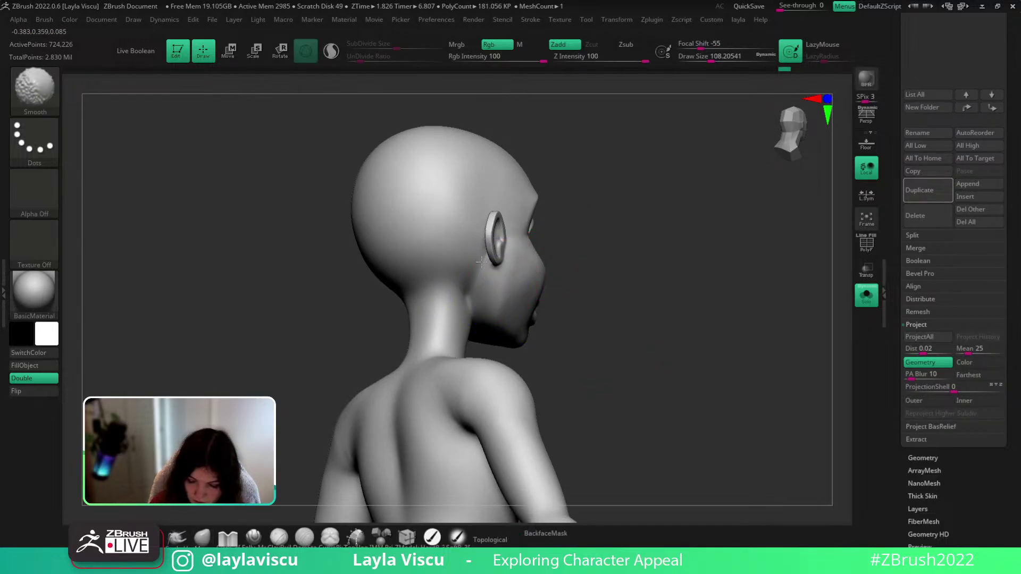
{"action": "key", "text": "b"}
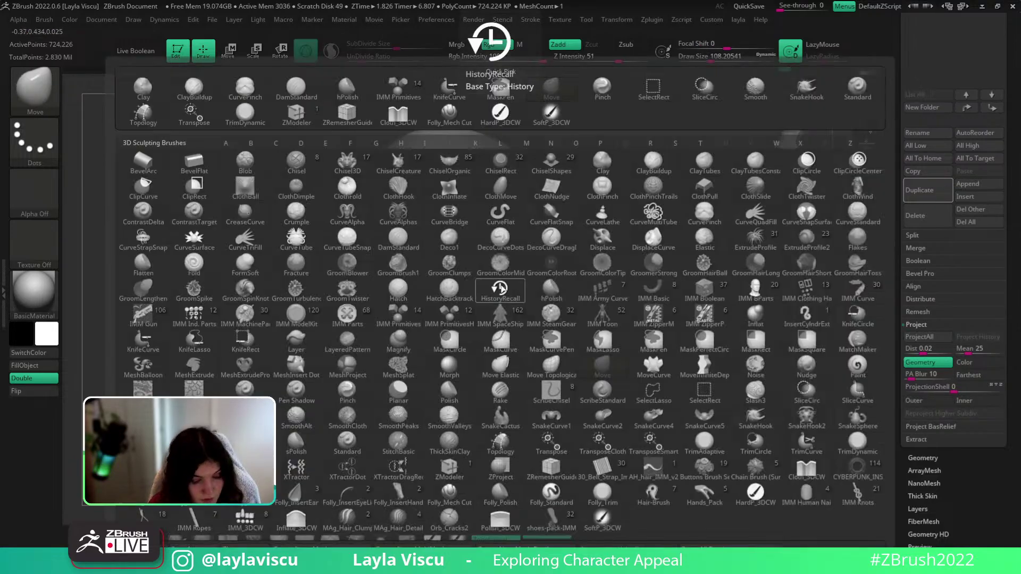
{"action": "key", "text": "d"}
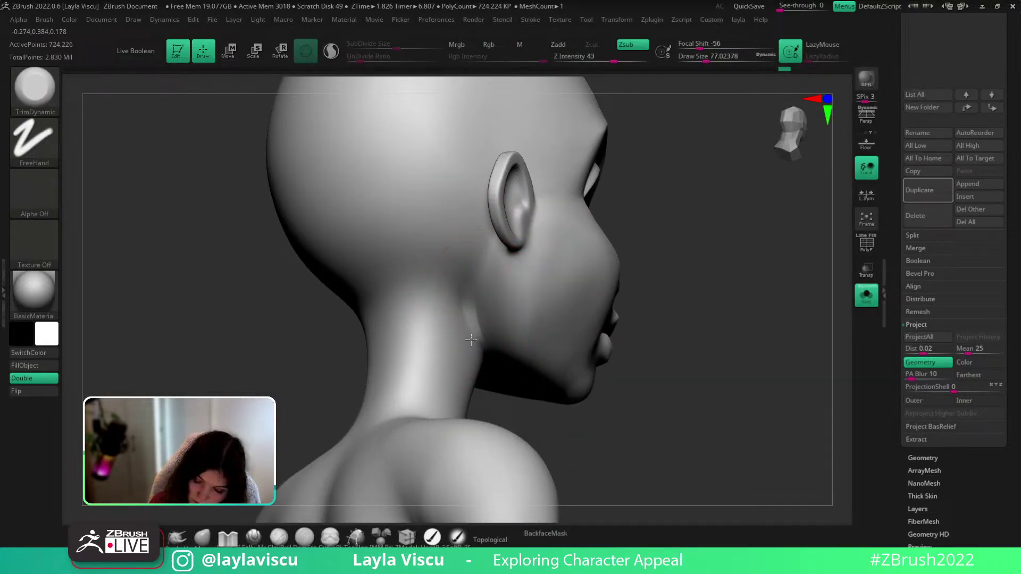
{"action": "key", "text": "shift"}
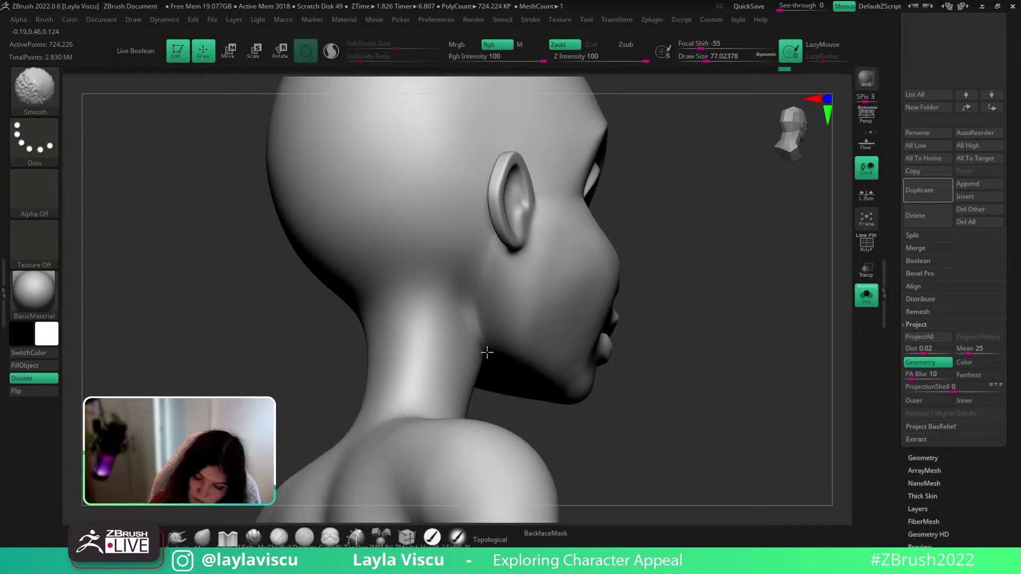
Flatten and smooth the area between the neck and the jaw below the ear two subdivision levels lower
{"action": "right_click_drag", "start_coordinate": [487, 352], "coordinate": [476, 317], "text": "ctrl"}
{"action": "key", "text": "shift+d"}
{"action": "key", "text": "shift+d"}
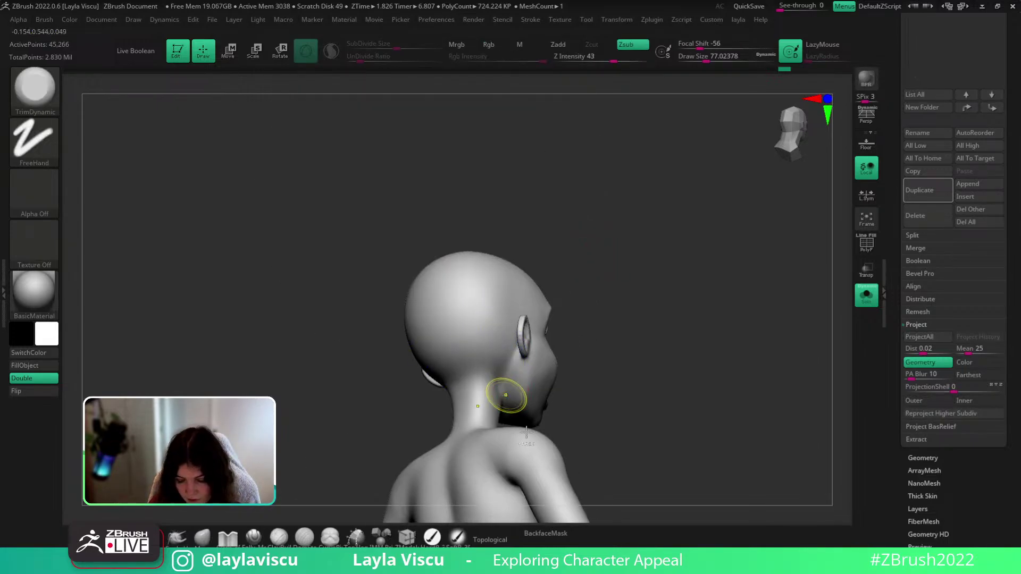
{"action": "key", "text": "shift"}
{"action": "mouse_move", "coordinate": [506, 395]}
{"action": "right_mouse_down", "text": "ctrl"}
{"action": "mouse_move", "coordinate": [526, 432]}
{"action": "mouse_move", "coordinate": [513, 362]}
{"action": "right_mouse_up", "text": "ctrl"}
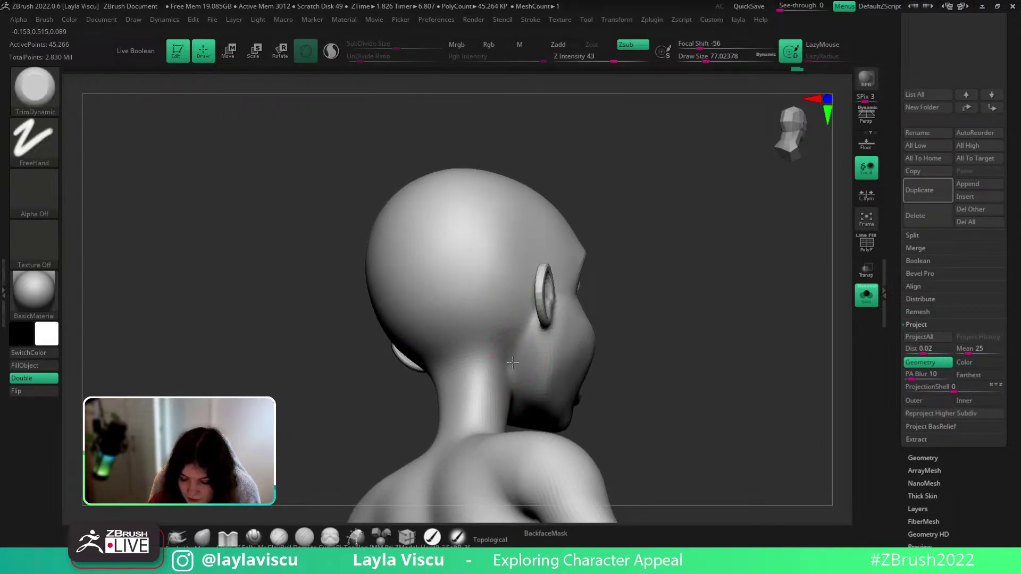
{"action": "key", "text": "shift"}
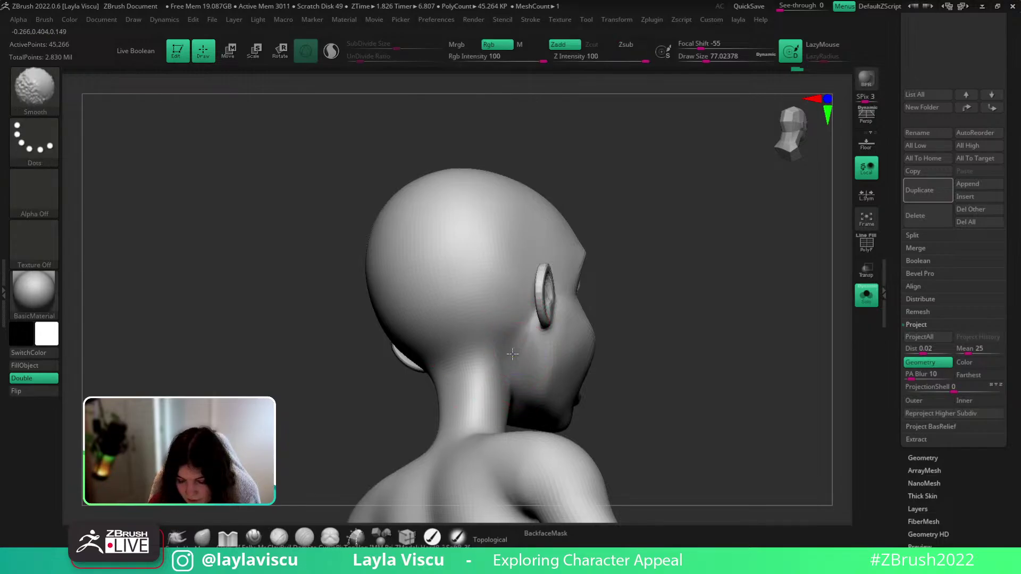
{"action": "mouse_move", "coordinate": [651, 253]}
{"action": "right_mouse_down"}
{"action": "mouse_move", "coordinate": [677, 205]}
{"action": "mouse_move", "coordinate": [651, 316]}
{"action": "mouse_move", "coordinate": [615, 381]}
{"action": "right_mouse_up"}
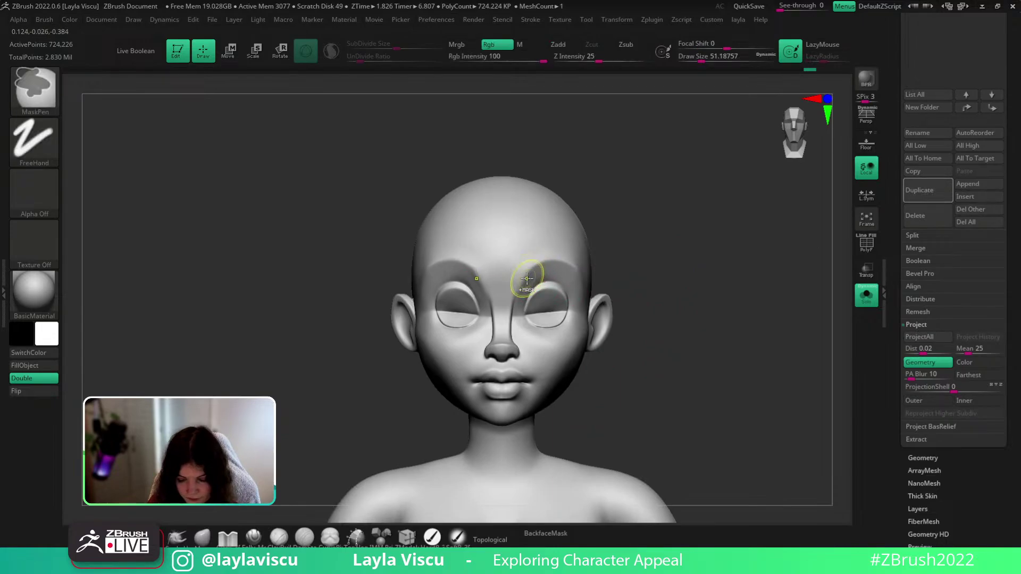
Build up and smooth the eye sockets with ClayBuildup at a draw size of about 51, and select the Folly_Mech Cut brush
{"action": "right_click_drag", "start_coordinate": [528, 278], "coordinate": [531, 343], "text": "ctrl"}
{"action": "key", "text": "b"}
{"action": "key", "text": "c"}
{"action": "key", "text": "b"}
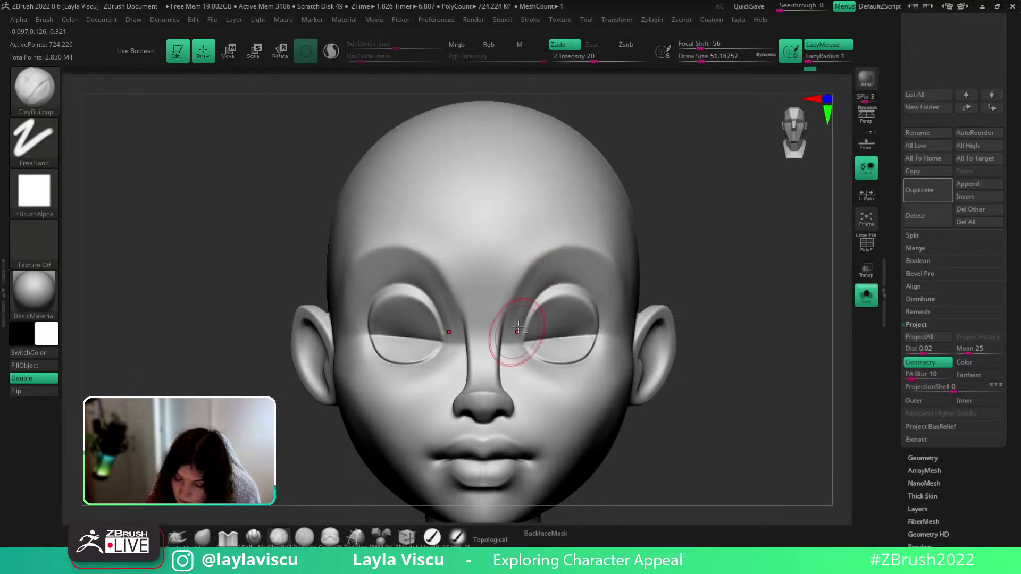
{"action": "key", "text": "shift"}
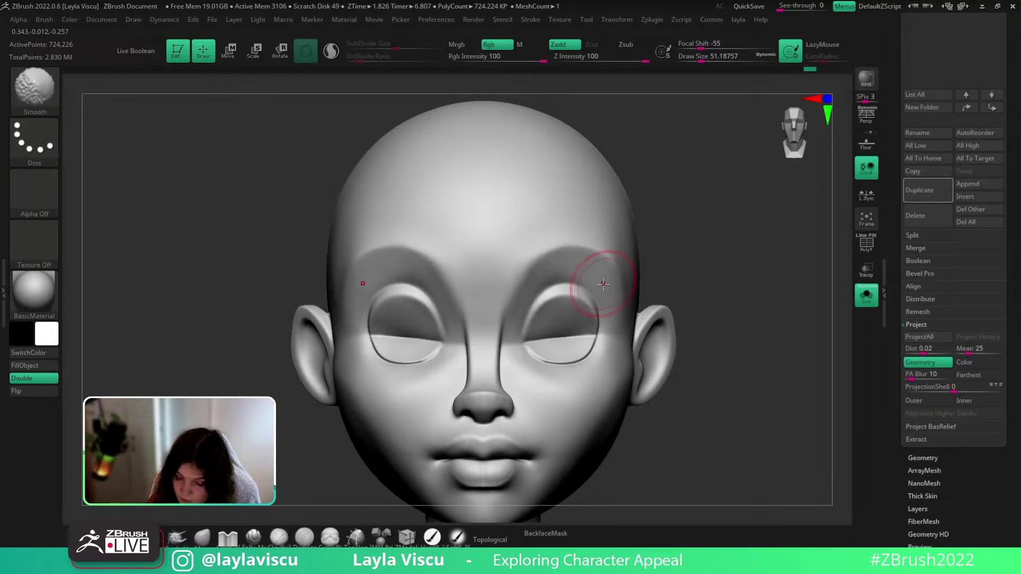
{"action": "left_click", "coordinate": [202, 537]}
{"action": "left_click", "coordinate": [253, 537]}
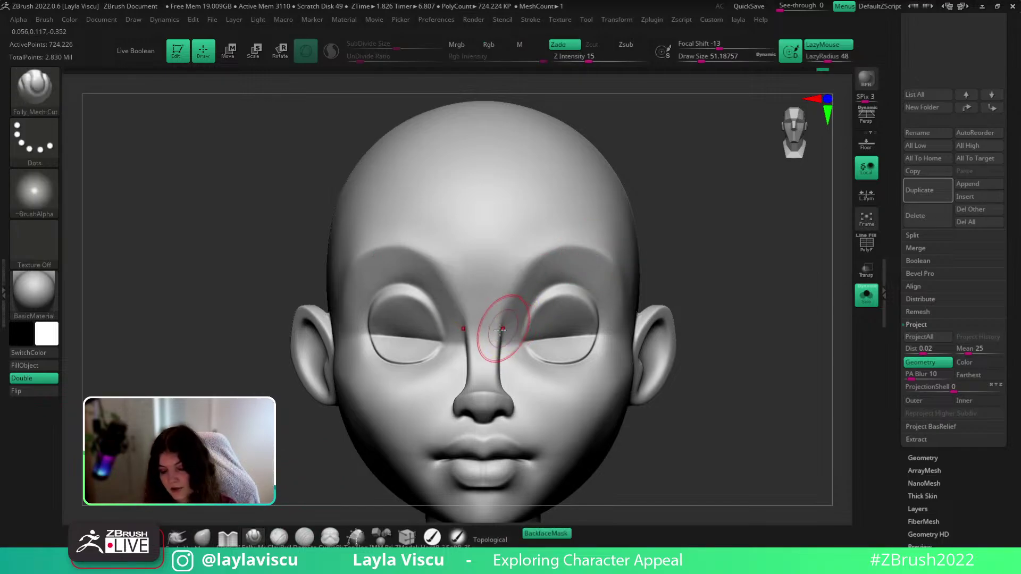
{"action": "left_click_drag", "start_coordinate": [532, 238], "coordinate": [556, 241]}
{"action": "key", "text": "ctrl+z"}
{"action": "mouse_move", "coordinate": [501, 328]}
{"action": "left_mouse_down"}
{"action": "mouse_move", "coordinate": [533, 250]}
{"action": "mouse_move", "coordinate": [612, 262]}
{"action": "left_mouse_up"}
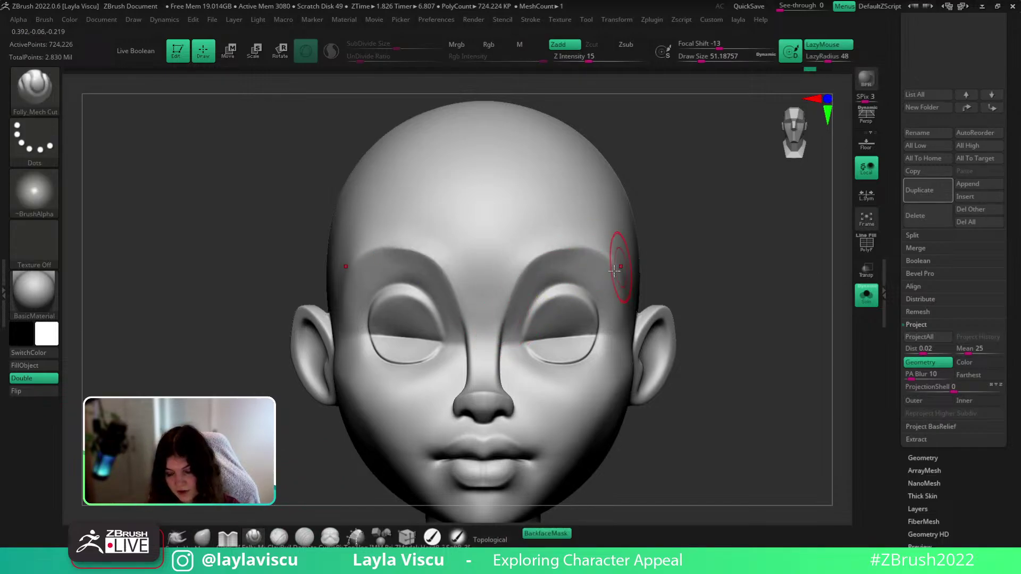
{"action": "key", "text": "ctrl+z"}
{"action": "mouse_move", "coordinate": [501, 328]}
{"action": "left_mouse_down"}
{"action": "mouse_move", "coordinate": [558, 247]}
{"action": "mouse_move", "coordinate": [603, 257]}
{"action": "left_mouse_up"}
{"action": "key", "text": "ctrl+z"}
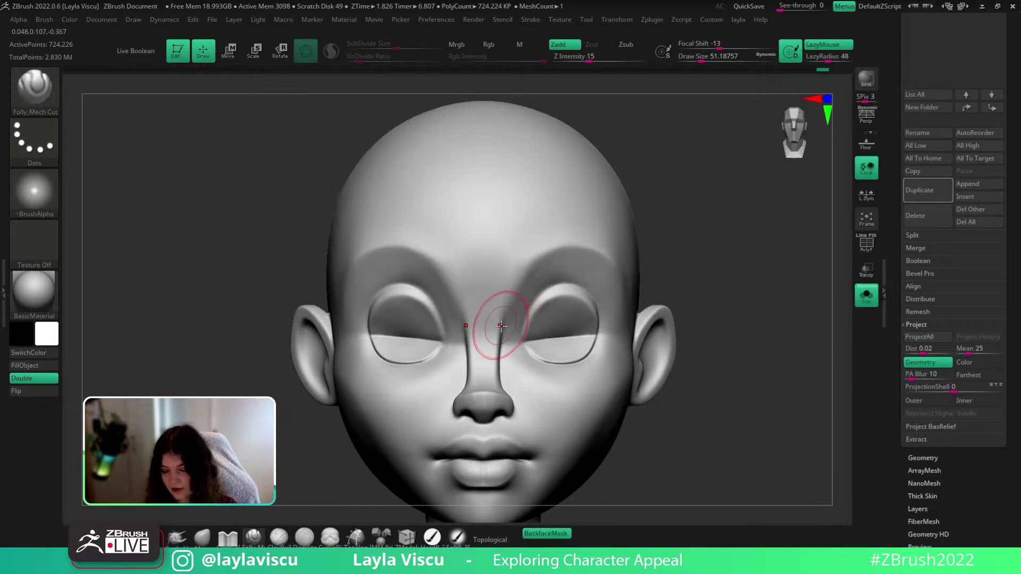
{"action": "left_click_drag", "start_coordinate": [533, 248], "coordinate": [606, 258]}
{"action": "key", "text": "ctrl+z"}
{"action": "key", "text": "ctrl+z"}
Sharpen the brow edge from the nose bridge to the temple with the Folly_Mech Cut brush at a draw size of about 51
{"action": "mouse_move", "coordinate": [501, 328]}
{"action": "left_mouse_down"}
{"action": "mouse_move", "coordinate": [558, 240]}
{"action": "mouse_move", "coordinate": [609, 256]}
{"action": "left_mouse_up"}
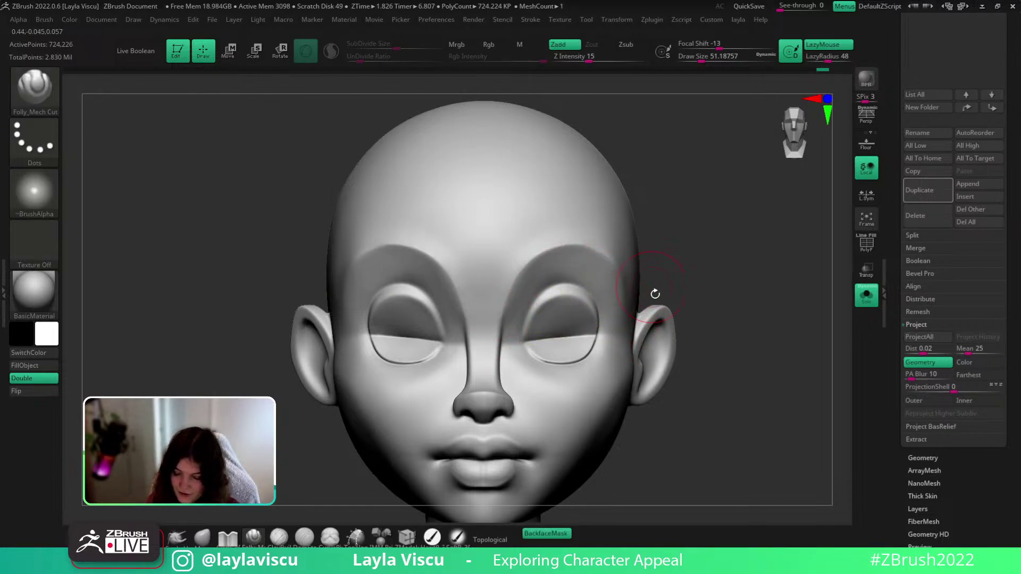
{"action": "key", "text": "shift"}
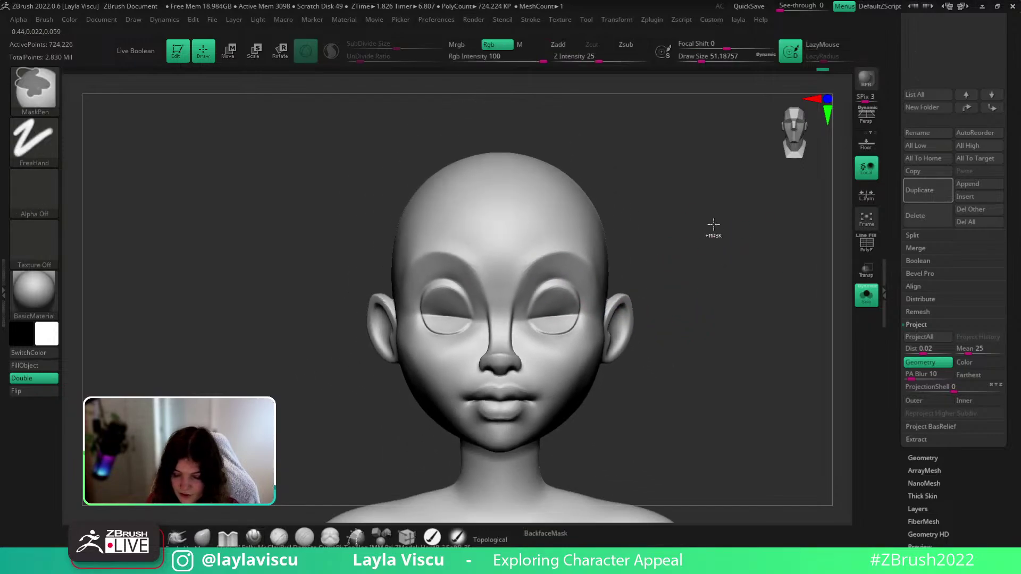
{"action": "mouse_move", "coordinate": [714, 228]}
{"action": "left_mouse_down"}
{"action": "mouse_move", "coordinate": [713, 285]}
{"action": "mouse_move", "coordinate": [814, 347]}
{"action": "mouse_move", "coordinate": [643, 410]}
{"action": "left_mouse_up"}
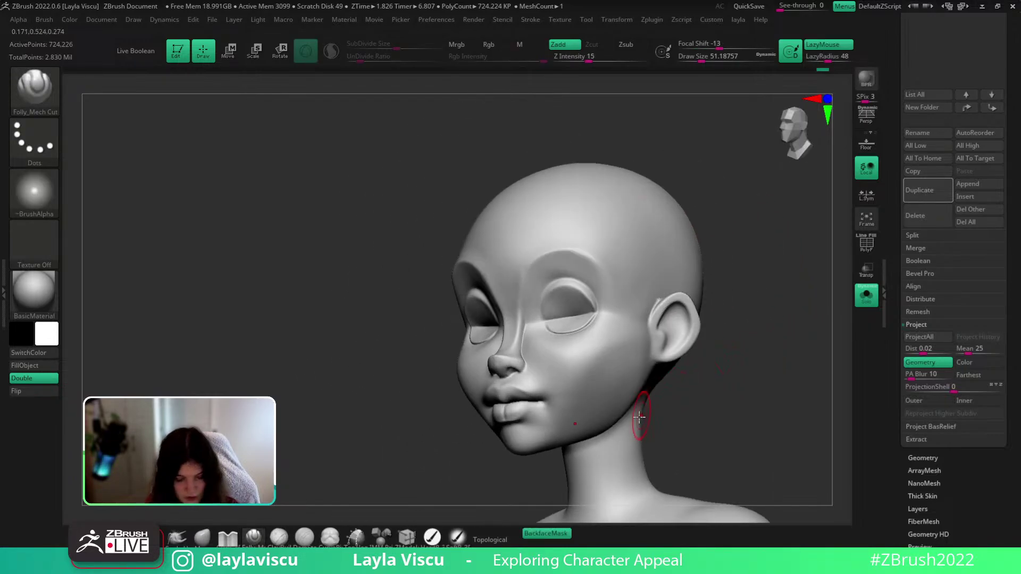
With the TrimDynamic brush selected, turn off Solo mode and hide the overlapping rose_v003 body
{"action": "key", "text": "b"}
{"action": "key", "text": "t"}
{"action": "key", "text": "d"}
{"action": "left_click", "coordinate": [865, 301]}
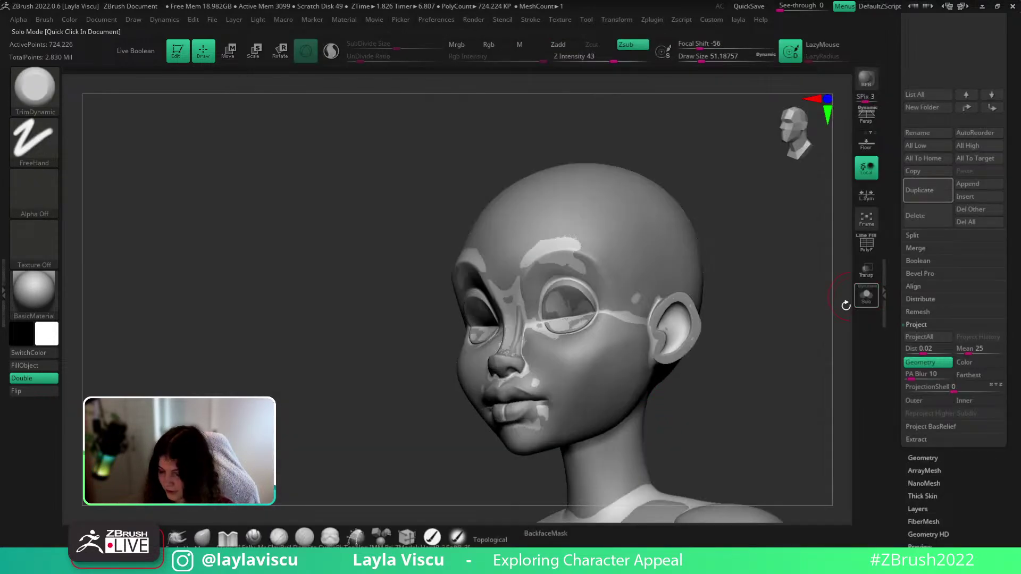
{"action": "left_click_drag", "start_coordinate": [782, 347], "coordinate": [828, 335]}
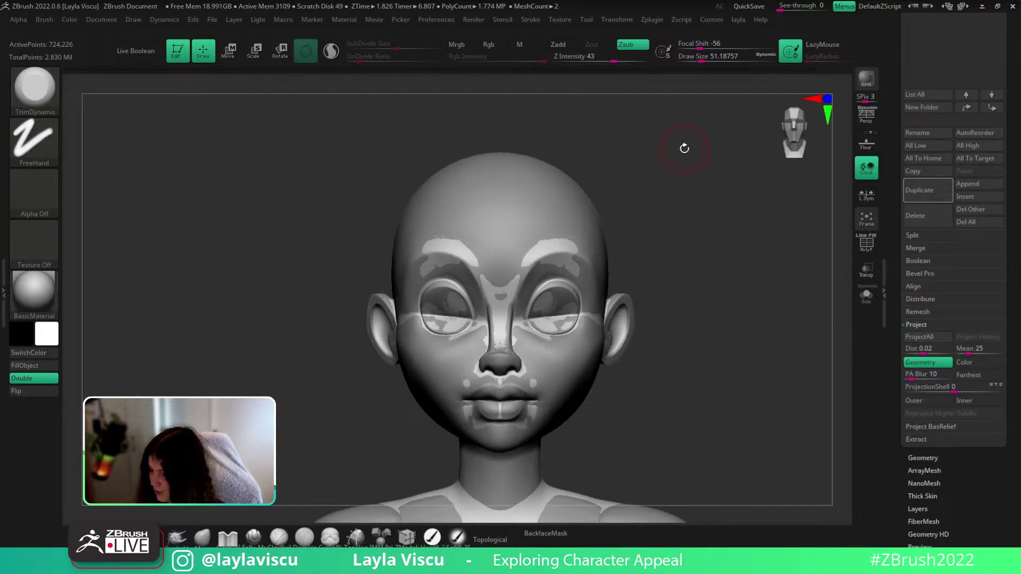
{"action": "left_click_drag", "start_coordinate": [1020, 121], "coordinate": [1019, 230]}
{"action": "left_click", "coordinate": [999, 101]}
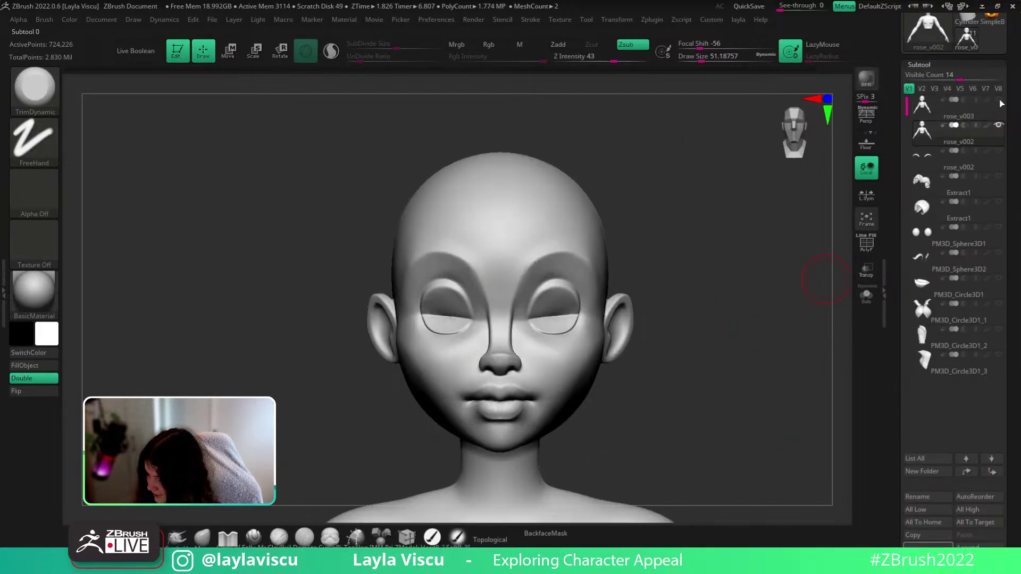
{"action": "left_click_drag", "start_coordinate": [685, 354], "coordinate": [749, 241], "text": "alt"}
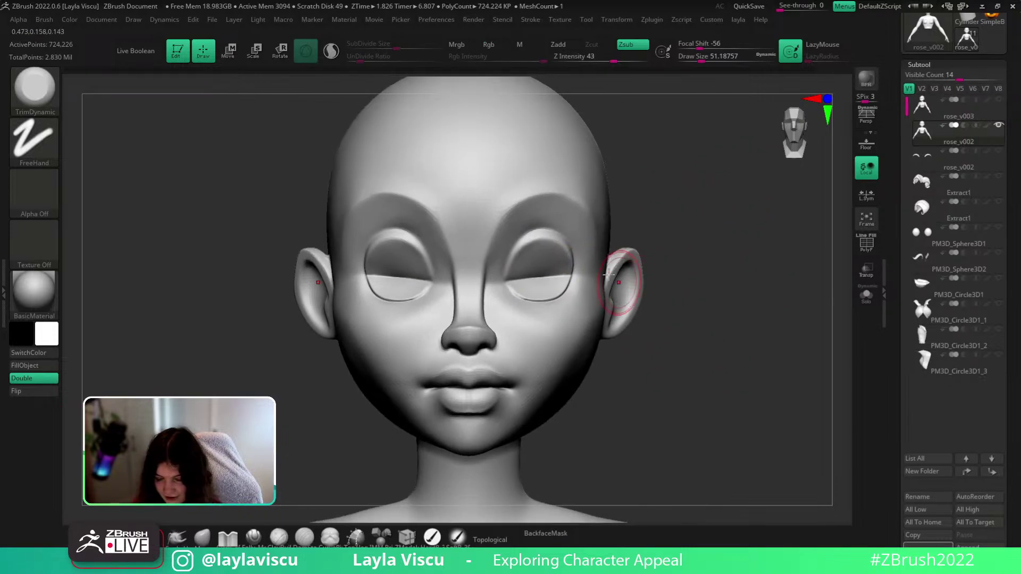
Select the Folly_Mech Cut brush and set its draw size to about 29 and LazyRadius to 21
{"action": "key", "text": "shift+f"}
{"action": "key", "text": "shift+f"}
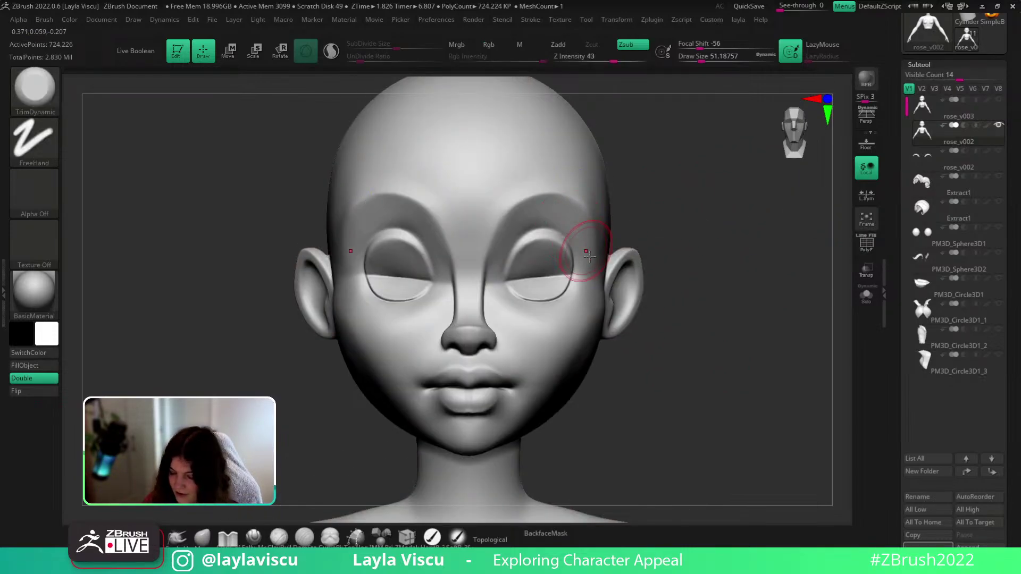
{"action": "key", "text": "s"}
{"action": "left_click_drag", "start_coordinate": [531, 240], "coordinate": [524, 241]}
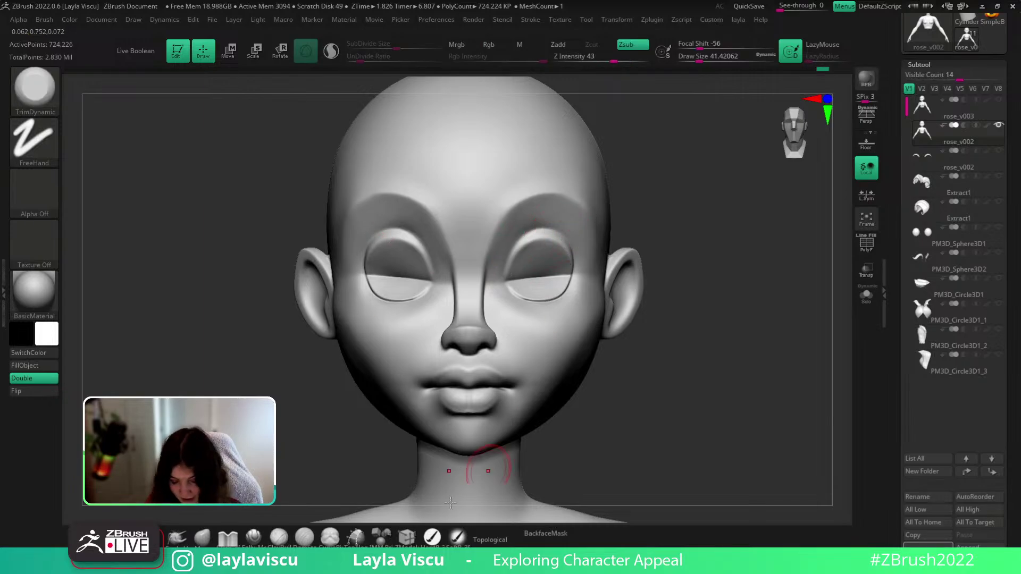
{"action": "left_click", "coordinate": [253, 542]}
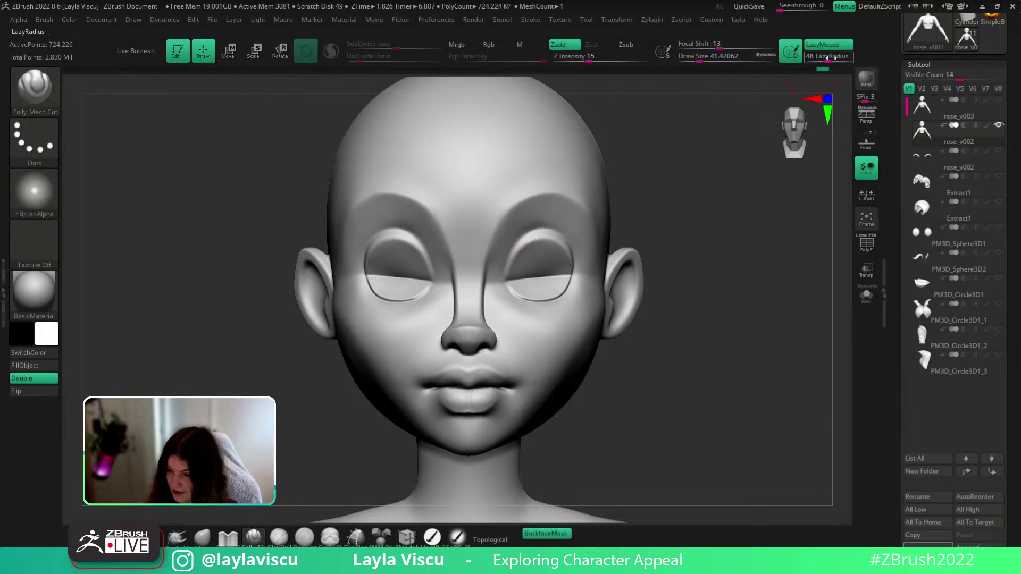
{"action": "right_click_drag", "start_coordinate": [553, 298], "coordinate": [552, 326], "text": "ctrl"}
{"action": "key", "text": "s"}
Try to cut a sharper edge along the upper eyelid rim with the Folly_Mech Cut brush
{"action": "mouse_move", "coordinate": [519, 234]}
{"action": "left_mouse_down"}
{"action": "mouse_move", "coordinate": [509, 230]}
{"action": "mouse_move", "coordinate": [528, 185]}
{"action": "mouse_move", "coordinate": [558, 188]}
{"action": "left_mouse_up"}
{"action": "key", "text": "ctrl+z"}
{"action": "mouse_move", "coordinate": [480, 251]}
{"action": "left_mouse_down"}
{"action": "mouse_move", "coordinate": [513, 193]}
{"action": "mouse_move", "coordinate": [563, 198]}
{"action": "mouse_move", "coordinate": [582, 221]}
{"action": "mouse_move", "coordinate": [515, 192]}
{"action": "mouse_move", "coordinate": [568, 199]}
{"action": "left_mouse_up"}
{"action": "key", "text": "ctrl+z"}
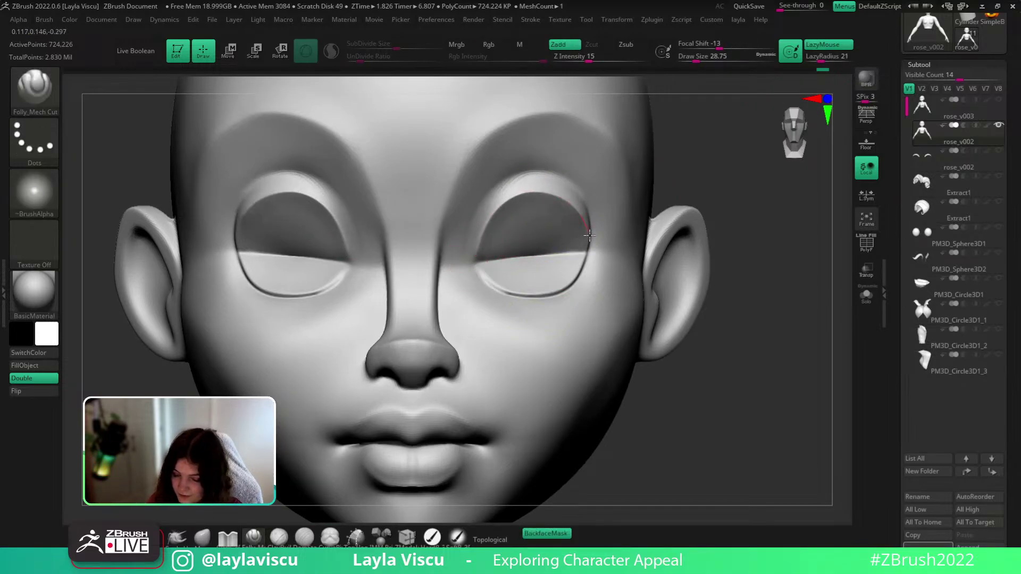
{"action": "left_click_drag", "start_coordinate": [588, 265], "coordinate": [587, 270]}
{"action": "key", "text": "ctrl+z"}
{"action": "left_click_drag", "start_coordinate": [752, 210], "coordinate": [738, 271]}
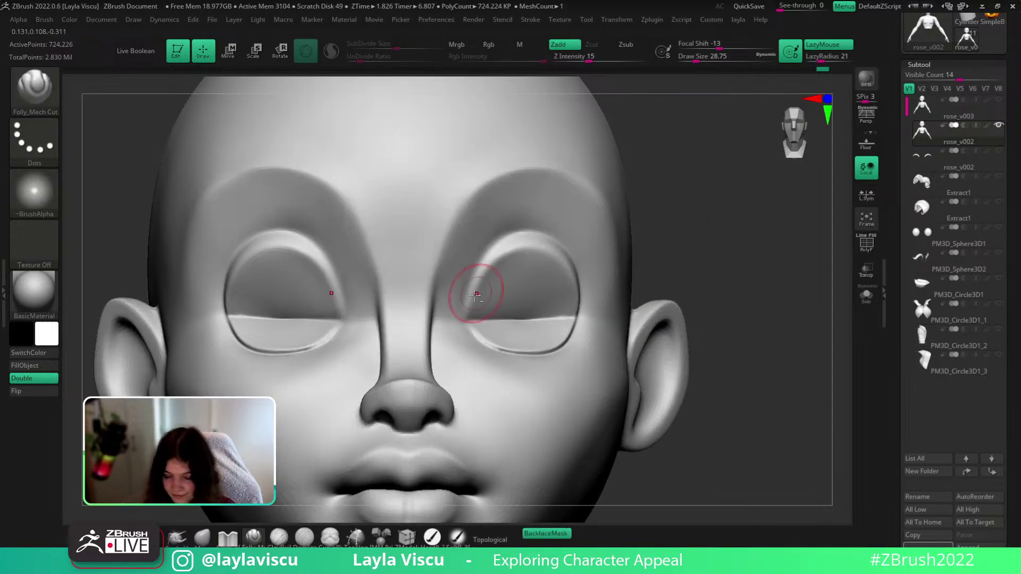
{"action": "left_click_drag", "start_coordinate": [464, 298], "coordinate": [497, 232]}
{"action": "key", "text": "ctrl+z"}
{"action": "mouse_move", "coordinate": [464, 304]}
{"action": "left_mouse_down"}
{"action": "mouse_move", "coordinate": [510, 228]}
{"action": "mouse_move", "coordinate": [587, 239]}
{"action": "left_mouse_up"}
{"action": "left_click_drag", "start_coordinate": [739, 228], "coordinate": [677, 223]}
{"action": "key", "text": "ctrl+z"}
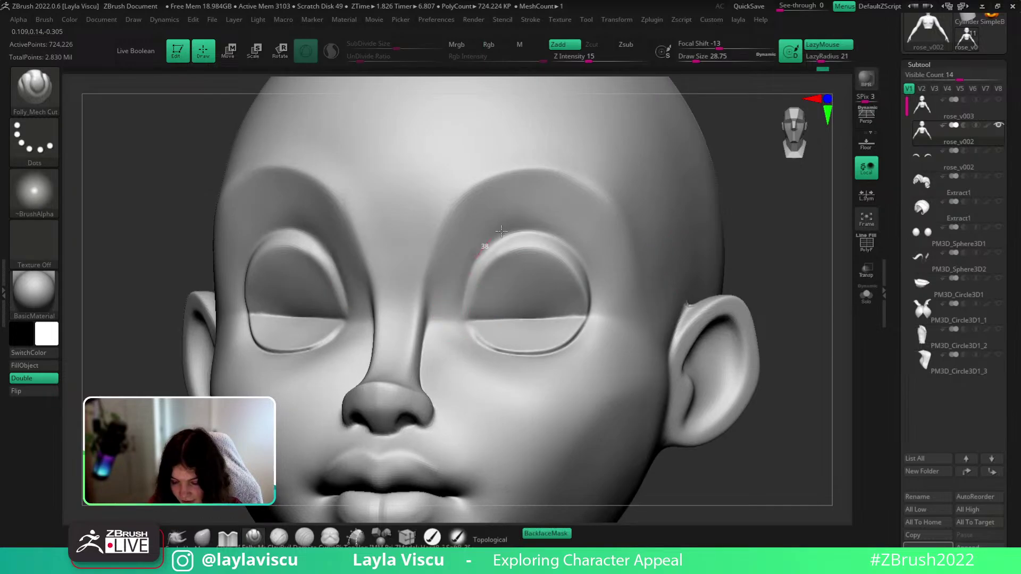
Sharpen the upper eyelid rim over the arch and down to the outer eye corner with the Folly_Mech Cut brush
{"action": "left_click_drag", "start_coordinate": [502, 231], "coordinate": [565, 240]}
{"action": "left_click_drag", "start_coordinate": [590, 277], "coordinate": [592, 308]}
{"action": "right_click_drag", "start_coordinate": [592, 337], "coordinate": [604, 203], "text": "ctrl"}
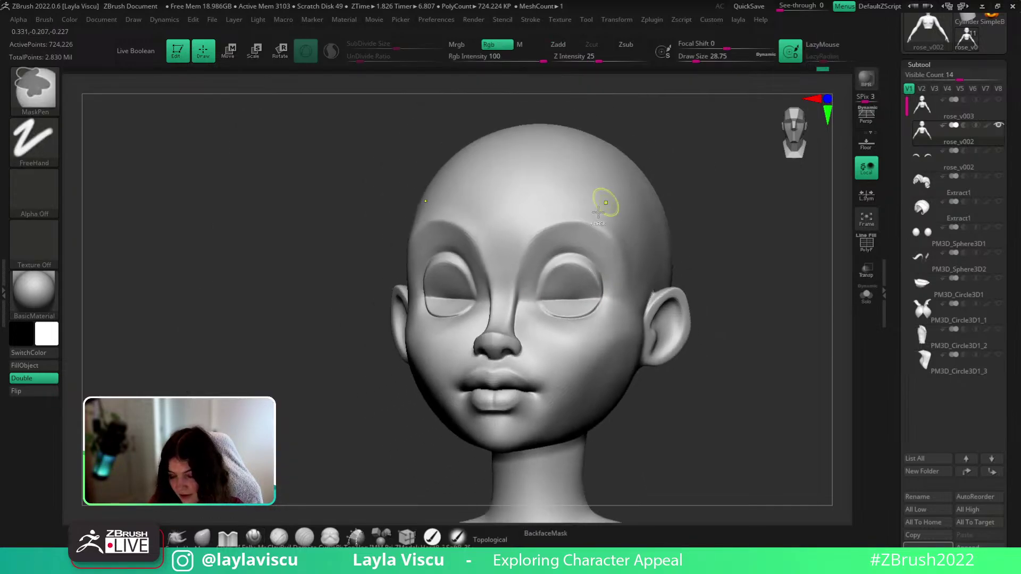
{"action": "right_click_drag", "start_coordinate": [557, 272], "coordinate": [579, 363], "text": "ctrl"}
{"action": "left_click_drag", "start_coordinate": [563, 255], "coordinate": [569, 248]}
{"action": "left_click_drag", "start_coordinate": [653, 310], "coordinate": [657, 330]}
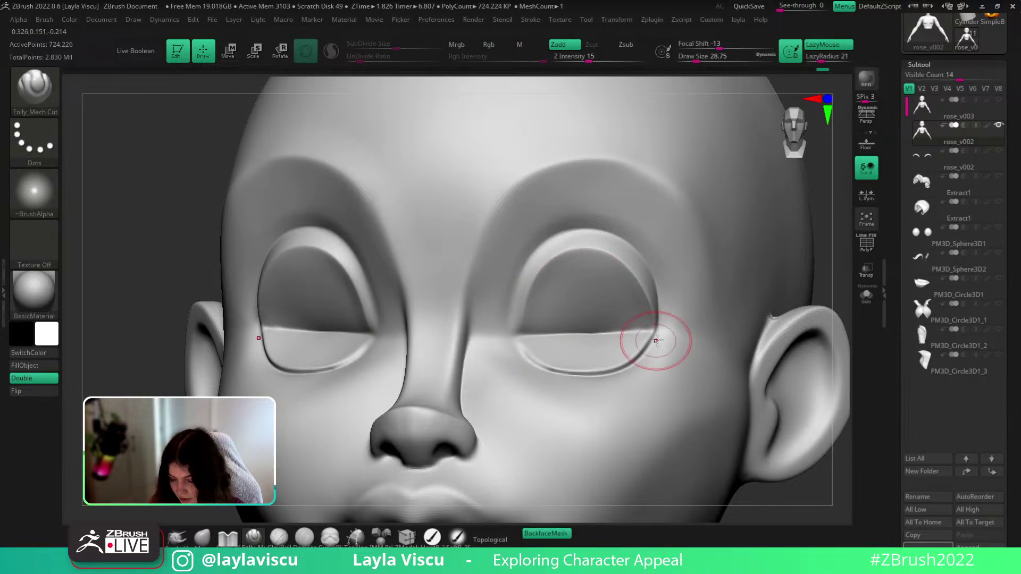
Smooth the lower eyelid rim from the inner to the outer eye corner after undoing a cut stroke there
{"action": "mouse_move", "coordinate": [658, 339]}
{"action": "right_mouse_down", "text": "ctrl"}
{"action": "mouse_move", "coordinate": [624, 183]}
{"action": "mouse_move", "coordinate": [665, 213]}
{"action": "right_mouse_up", "text": "ctrl"}
{"action": "mouse_move", "coordinate": [668, 296]}
{"action": "right_mouse_down", "text": "ctrl"}
{"action": "mouse_move", "coordinate": [632, 338]}
{"action": "mouse_move", "coordinate": [623, 384]}
{"action": "right_mouse_up", "text": "ctrl"}
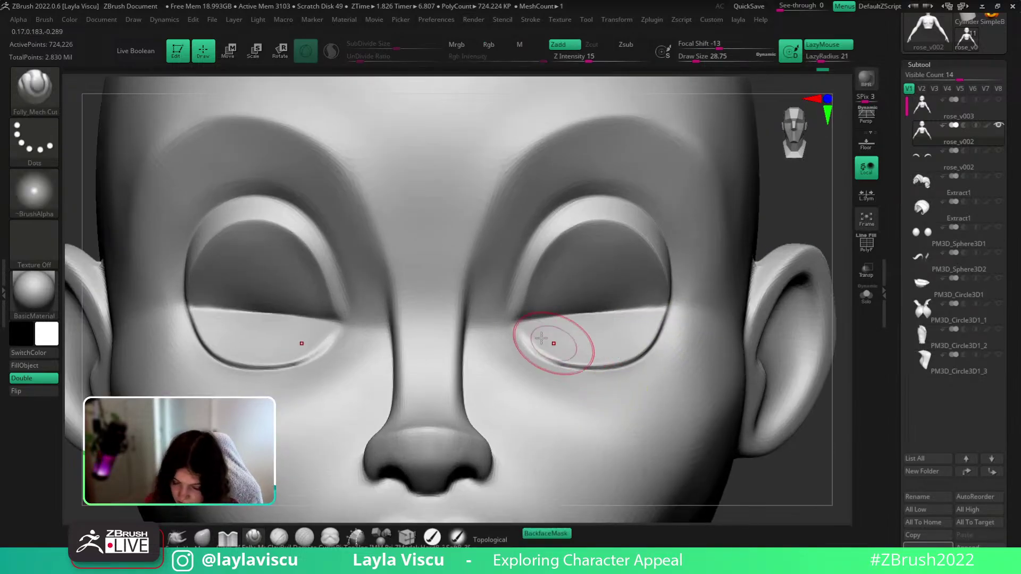
{"action": "mouse_move", "coordinate": [523, 329]}
{"action": "left_mouse_down"}
{"action": "mouse_move", "coordinate": [569, 365]}
{"action": "mouse_move", "coordinate": [551, 356]}
{"action": "mouse_move", "coordinate": [627, 364]}
{"action": "mouse_move", "coordinate": [667, 323]}
{"action": "left_mouse_up"}
{"action": "key", "text": "ctrl+z"}
{"action": "left_click_drag", "start_coordinate": [555, 356], "coordinate": [562, 357], "text": "shift"}
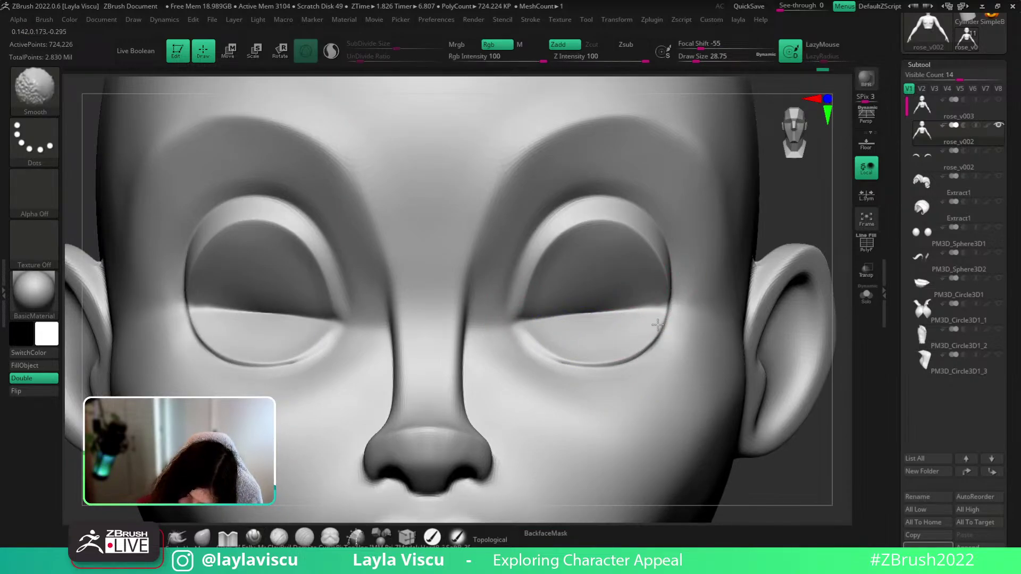
{"action": "left_click_drag", "start_coordinate": [657, 325], "coordinate": [662, 316], "text": "shift"}
Show the eyebrow subtool and the PM3D_Sphere3D1 eyeballs, and select the Move brush with the rose_v002 body active
{"action": "right_click_drag", "start_coordinate": [755, 372], "coordinate": [668, 343], "text": "ctrl"}
{"action": "left_click", "coordinate": [999, 151]}
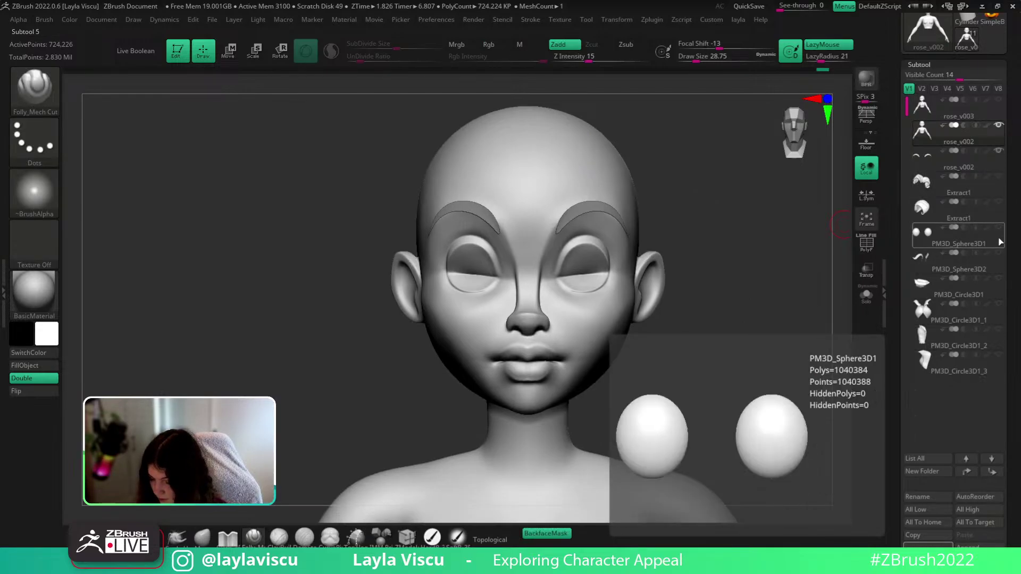
{"action": "mouse_move", "coordinate": [1001, 236]}
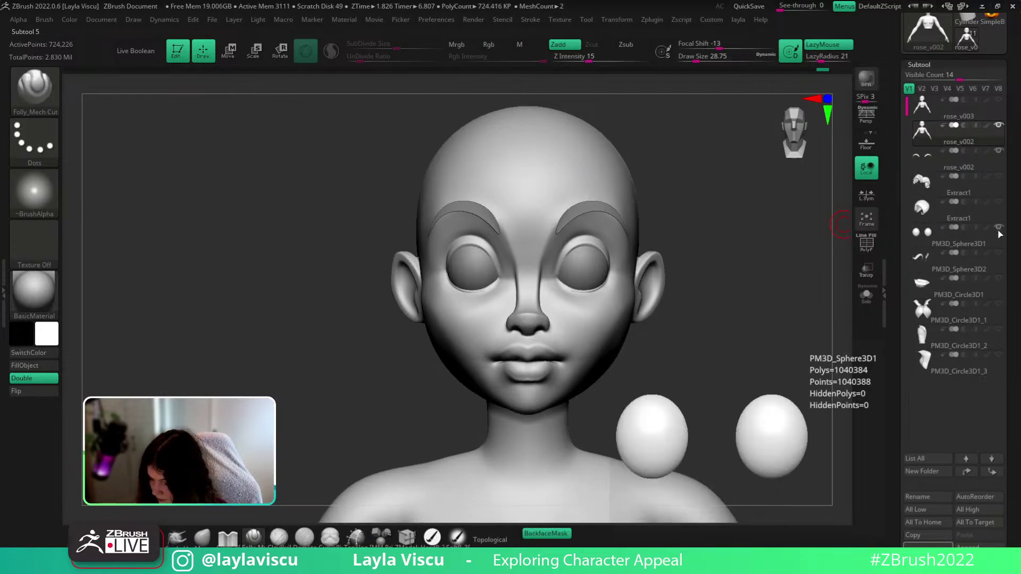
{"action": "left_click", "coordinate": [999, 227]}
{"action": "left_click_drag", "start_coordinate": [798, 341], "coordinate": [740, 320]}
{"action": "mouse_move", "coordinate": [711, 271]}
{"action": "right_mouse_down", "text": "ctrl"}
{"action": "mouse_move", "coordinate": [665, 319]}
{"action": "mouse_move", "coordinate": [613, 303]}
{"action": "mouse_move", "coordinate": [605, 267]}
{"action": "right_mouse_up", "text": "ctrl"}
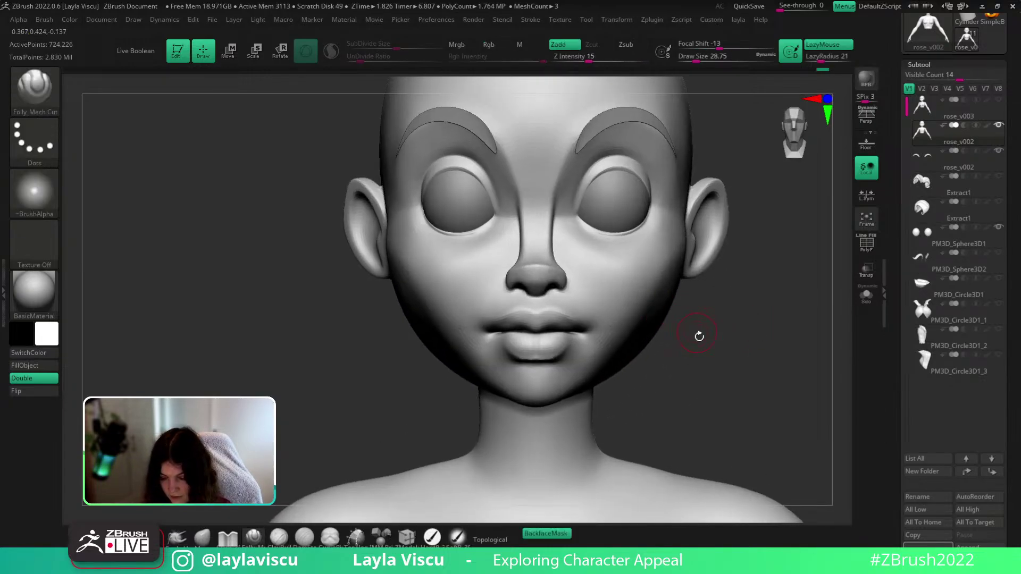
{"action": "left_click_drag", "start_coordinate": [700, 335], "coordinate": [671, 331]}
{"action": "left_click", "coordinate": [202, 537]}
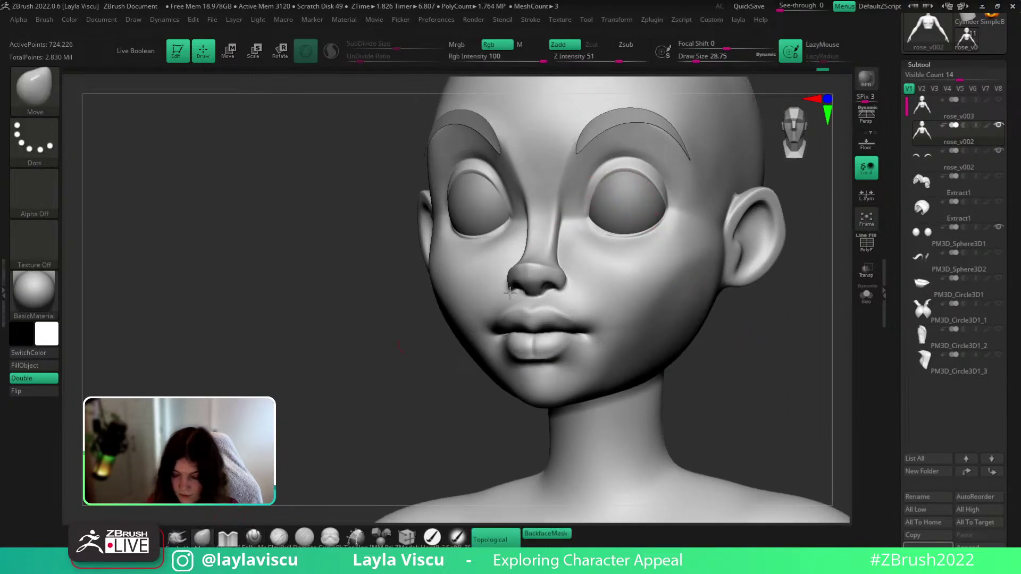
Smooth the nose tip at a draw size of about 39
{"action": "key", "text": "s"}
{"action": "left_click_drag", "start_coordinate": [594, 225], "coordinate": [597, 225]}
{"action": "left_click_drag", "start_coordinate": [550, 276], "coordinate": [526, 278], "text": "shift"}
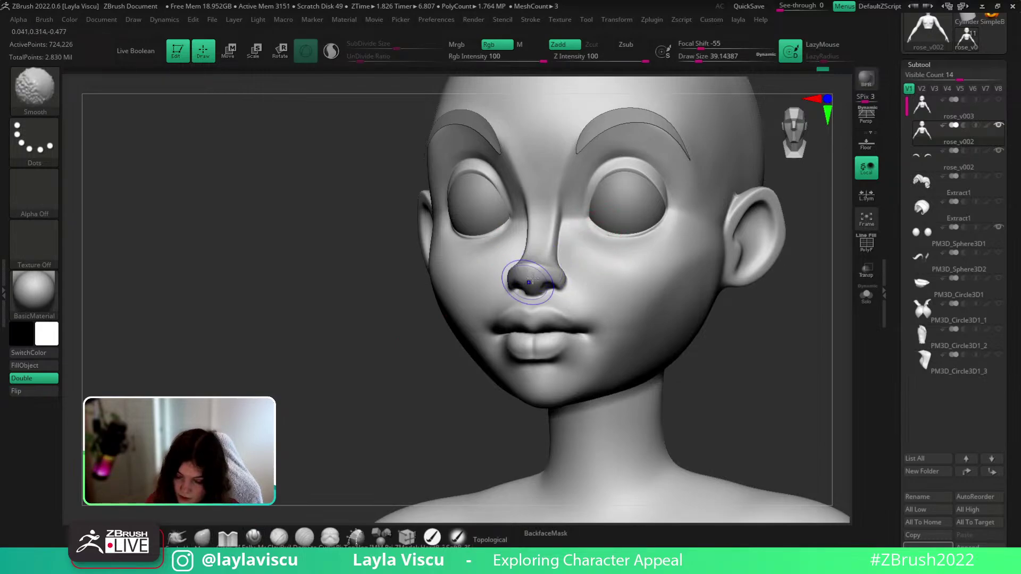
{"action": "mouse_move", "coordinate": [738, 322]}
{"action": "left_mouse_down"}
{"action": "mouse_move", "coordinate": [768, 298]}
{"action": "mouse_move", "coordinate": [763, 278]}
{"action": "mouse_move", "coordinate": [743, 337]}
{"action": "left_mouse_up"}
{"action": "key", "text": "o"}
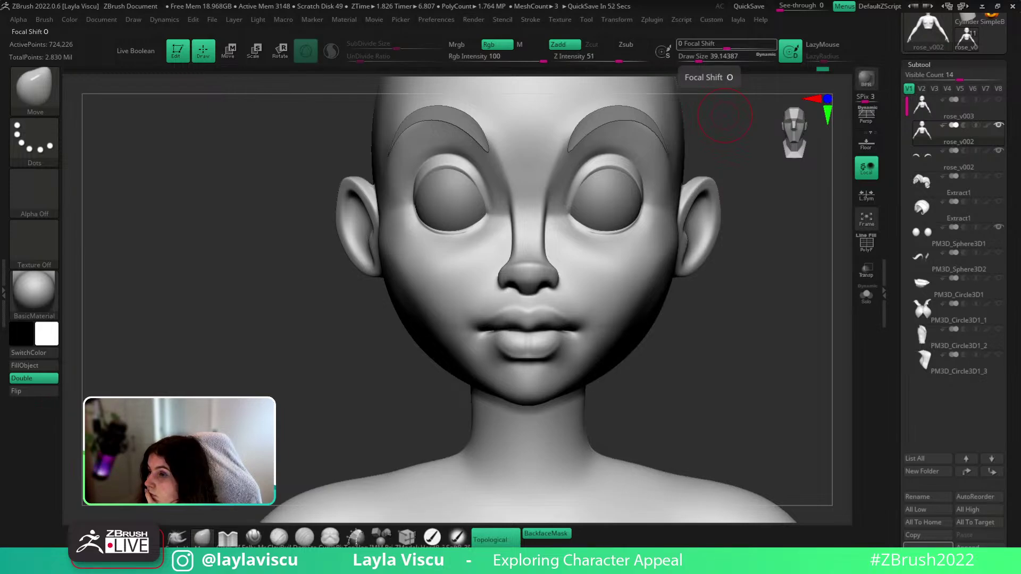
Build up the upper lip's border toward the mouth corner with the ClayBuildup brush at a draw size of about 18, and smooth it
{"action": "mouse_move", "coordinate": [712, 301]}
{"action": "right_mouse_down", "text": "ctrl"}
{"action": "mouse_move", "coordinate": [723, 388]}
{"action": "mouse_move", "coordinate": [684, 364]}
{"action": "right_mouse_up", "text": "ctrl"}
{"action": "key", "text": "b"}
{"action": "key", "text": "c"}
{"action": "key", "text": "b"}
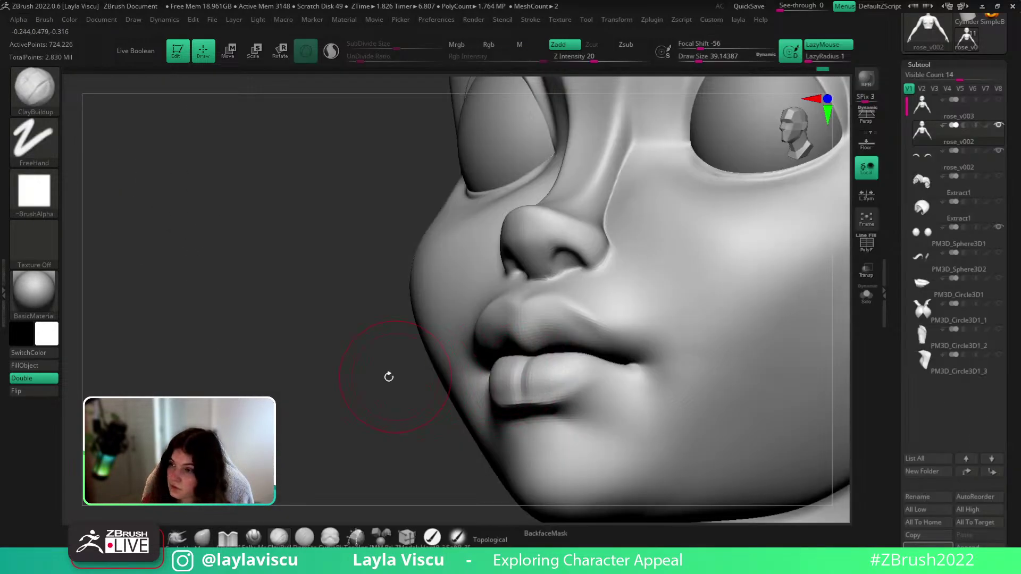
{"action": "right_click_drag", "start_coordinate": [388, 376], "coordinate": [376, 319]}
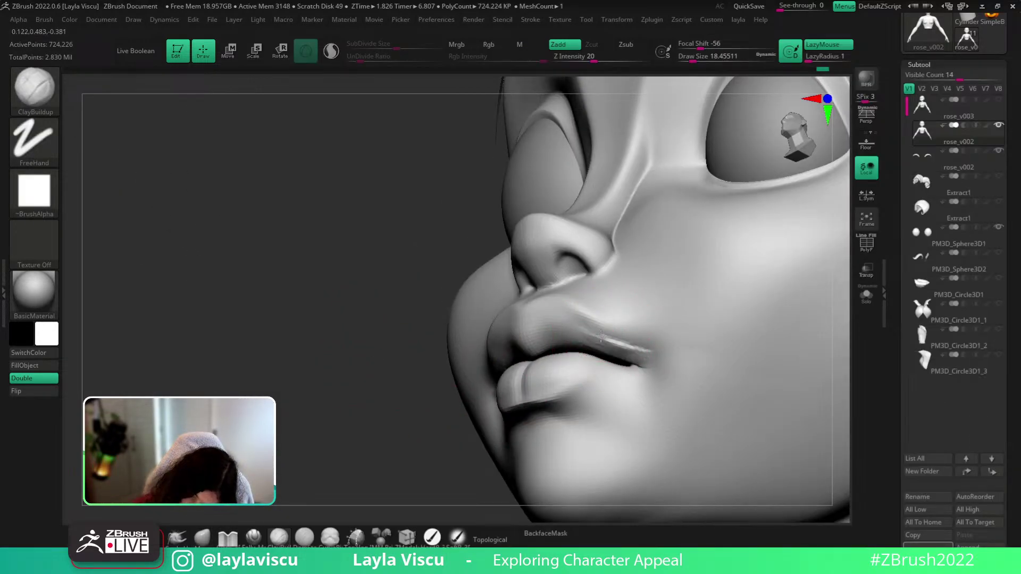
{"action": "key", "text": "shift"}
{"action": "left_click_drag", "start_coordinate": [574, 334], "coordinate": [589, 331], "text": "shift"}
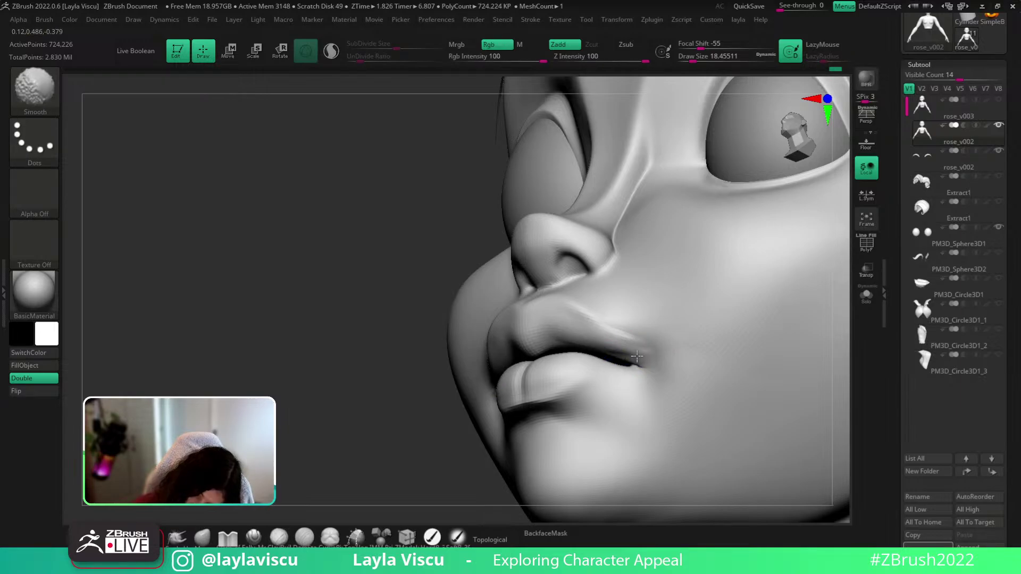
Choose the DamStandard brush for the lower lip and bring up the rose character reference image
{"action": "mouse_move", "coordinate": [340, 298]}
{"action": "right_mouse_down"}
{"action": "mouse_move", "coordinate": [446, 273]}
{"action": "mouse_move", "coordinate": [679, 251]}
{"action": "mouse_move", "coordinate": [745, 201]}
{"action": "right_mouse_up"}
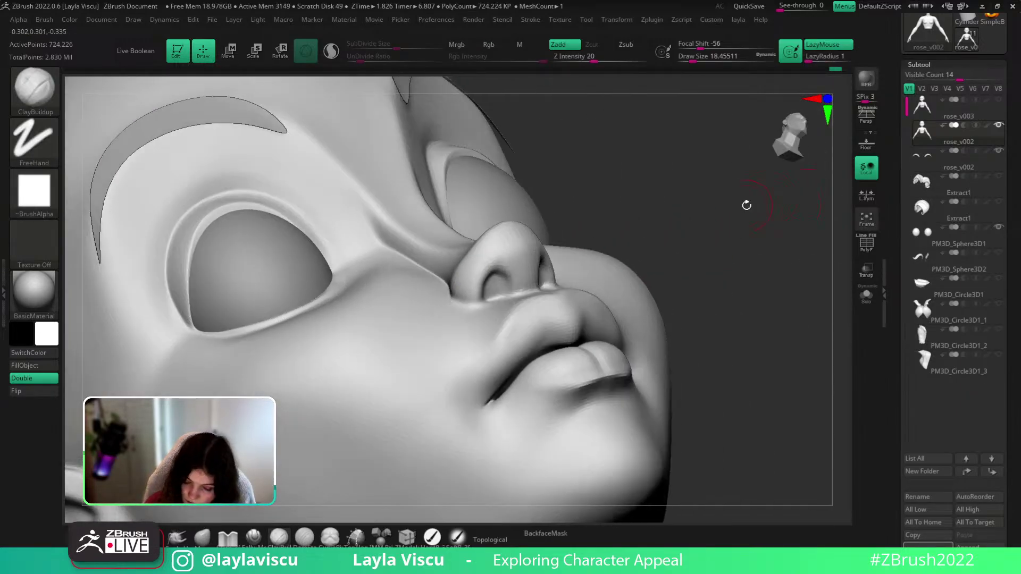
{"action": "key", "text": "shift"}
{"action": "right_click_drag", "start_coordinate": [721, 270], "coordinate": [724, 308]}
{"action": "key", "text": "4"}
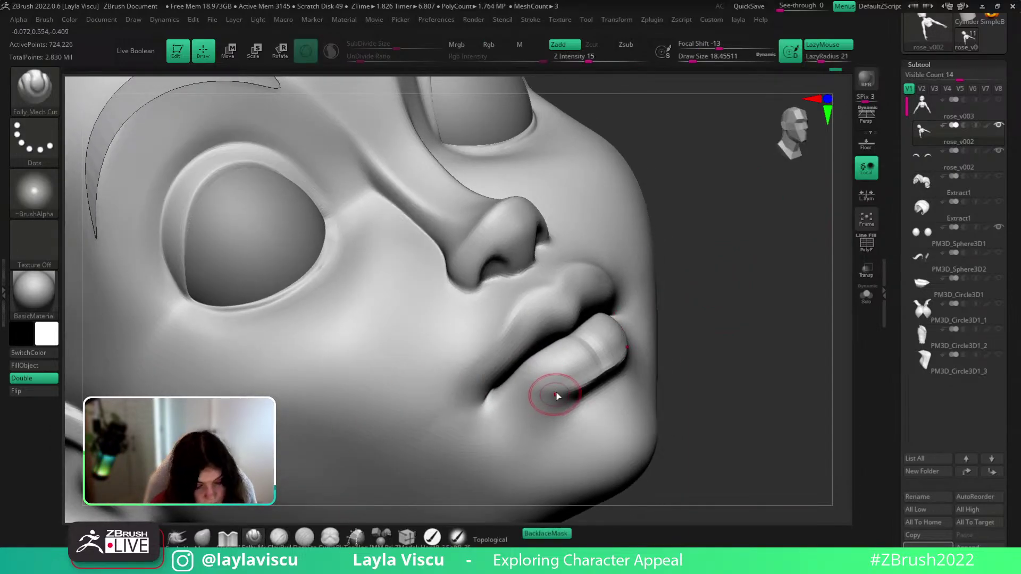
{"action": "key", "text": "3"}
{"action": "key", "text": "shift+z"}
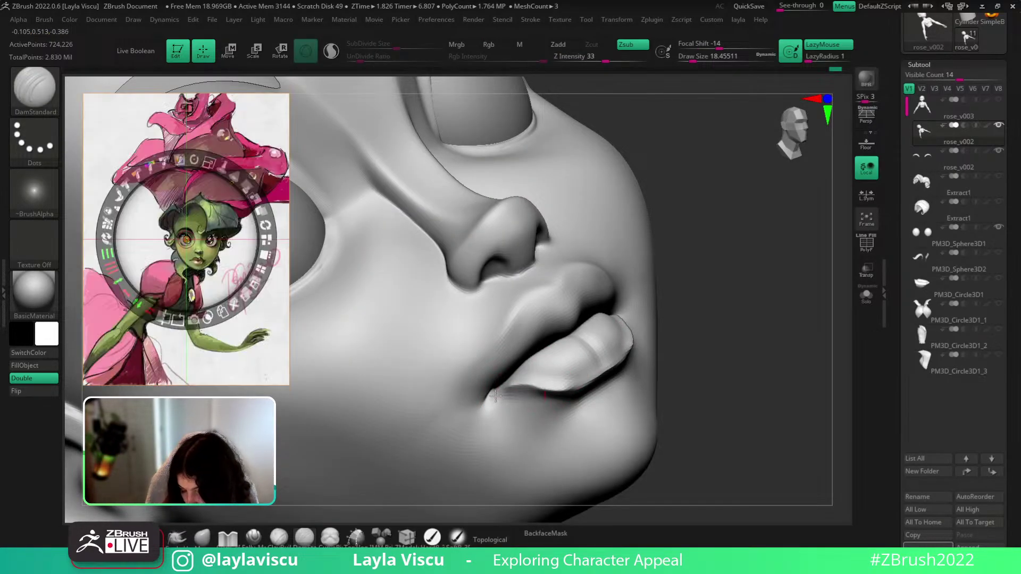
Carve a crease along the lower lip's bottom edge from the mouth corner and smooth it
{"action": "key", "text": "z"}
{"action": "left_click_drag", "start_coordinate": [492, 399], "coordinate": [614, 343]}
{"action": "key", "text": "z"}
{"action": "key", "text": "z"}
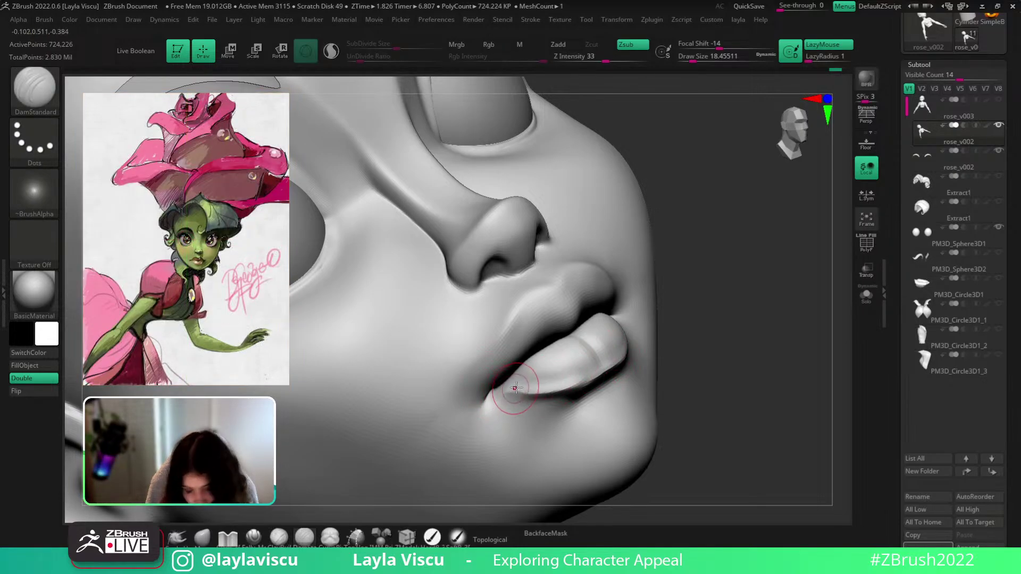
{"action": "mouse_move", "coordinate": [564, 391]}
{"action": "left_mouse_down", "text": "shift"}
{"action": "mouse_move", "coordinate": [506, 403]}
{"action": "mouse_move", "coordinate": [576, 387]}
{"action": "mouse_move", "coordinate": [624, 360]}
{"action": "left_mouse_up", "text": "shift"}
Refine the lower lip's underside with further DamStandard strokes from the mouth corner toward the center
{"action": "mouse_move", "coordinate": [726, 335]}
{"action": "left_mouse_down"}
{"action": "mouse_move", "coordinate": [577, 388]}
{"action": "mouse_move", "coordinate": [646, 364]}
{"action": "left_mouse_up"}
{"action": "left_click_drag", "start_coordinate": [813, 381], "coordinate": [827, 358]}
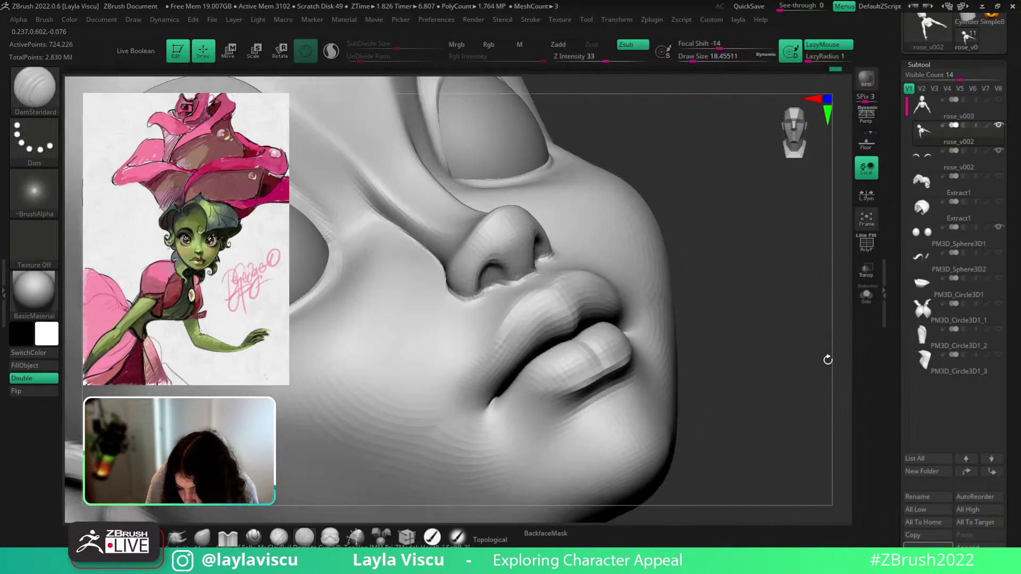
{"action": "left_click_drag", "start_coordinate": [526, 402], "coordinate": [576, 371]}
{"action": "left_click_drag", "start_coordinate": [741, 370], "coordinate": [721, 351]}
{"action": "left_click_drag", "start_coordinate": [500, 405], "coordinate": [596, 376]}
{"action": "left_click_drag", "start_coordinate": [707, 358], "coordinate": [671, 375]}
{"action": "right_click_drag", "start_coordinate": [755, 340], "coordinate": [773, 269], "text": "ctrl"}
{"action": "left_click_drag", "start_coordinate": [802, 336], "coordinate": [813, 365], "text": "shift"}
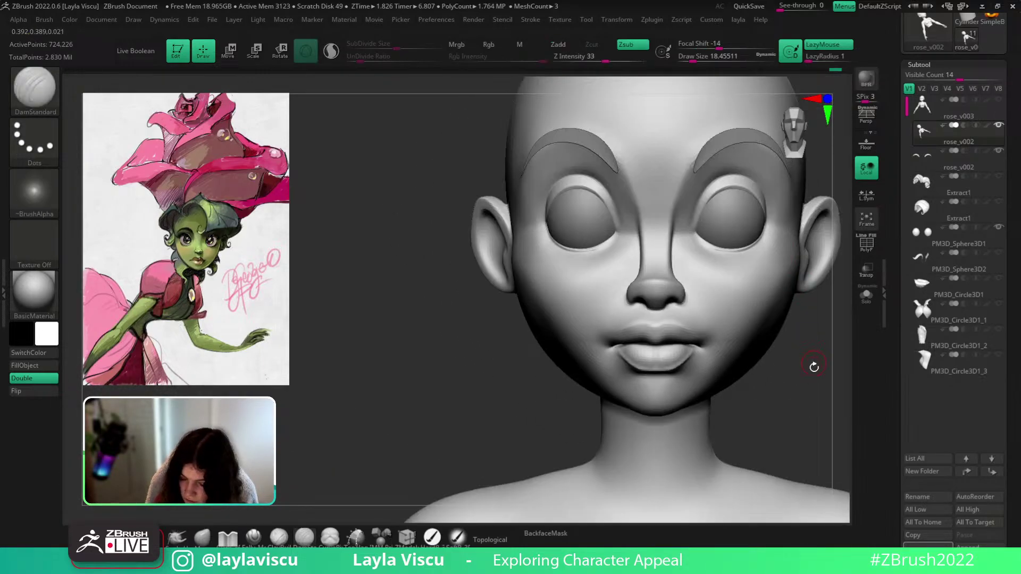
Examine the lips and overall face from several angles, including with the head mesh isolated
{"action": "right_click_drag", "start_coordinate": [731, 357], "coordinate": [702, 328], "text": "alt"}
{"action": "left_click_drag", "start_coordinate": [471, 406], "coordinate": [674, 312]}
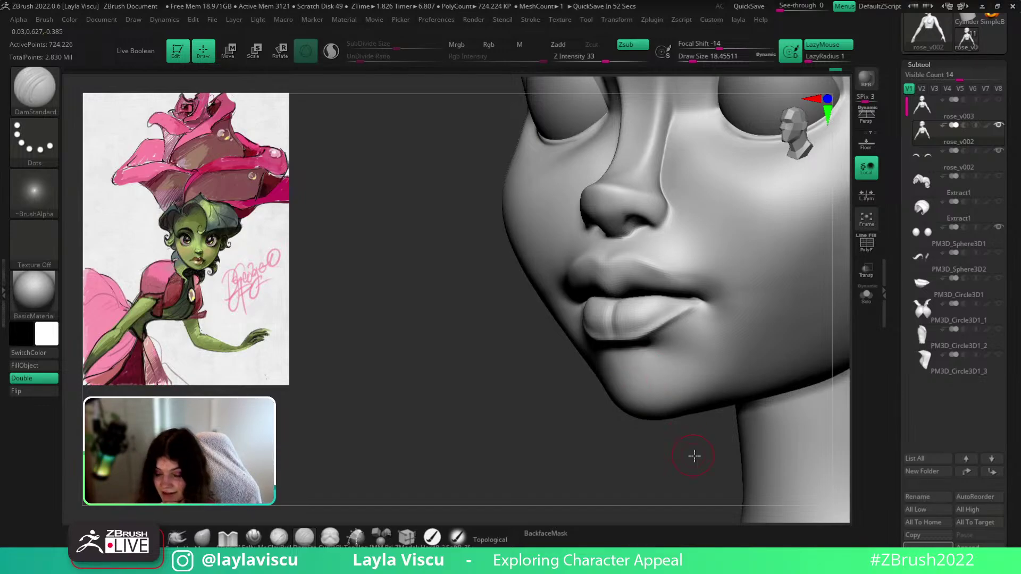
{"action": "mouse_move", "coordinate": [693, 455]}
{"action": "left_mouse_down"}
{"action": "mouse_move", "coordinate": [744, 428]}
{"action": "mouse_move", "coordinate": [800, 421]}
{"action": "mouse_move", "coordinate": [791, 396]}
{"action": "mouse_move", "coordinate": [800, 401]}
{"action": "mouse_move", "coordinate": [806, 378]}
{"action": "mouse_move", "coordinate": [766, 426]}
{"action": "mouse_move", "coordinate": [829, 335]}
{"action": "left_mouse_up"}
{"action": "left_click", "coordinate": [866, 296]}
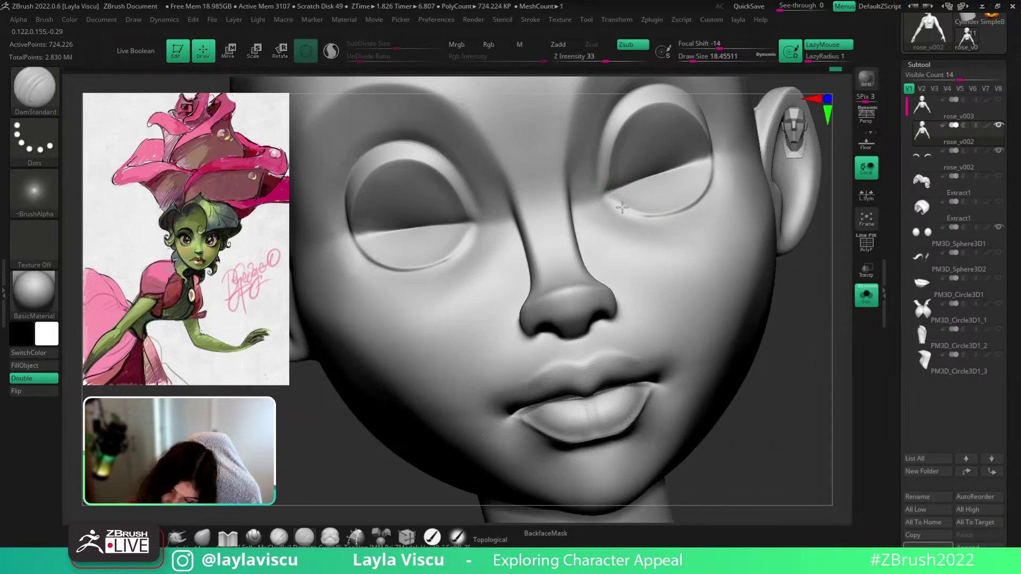
{"action": "left_click", "coordinate": [866, 296]}
{"action": "left_click_drag", "start_coordinate": [836, 357], "coordinate": [790, 378], "text": "shift"}
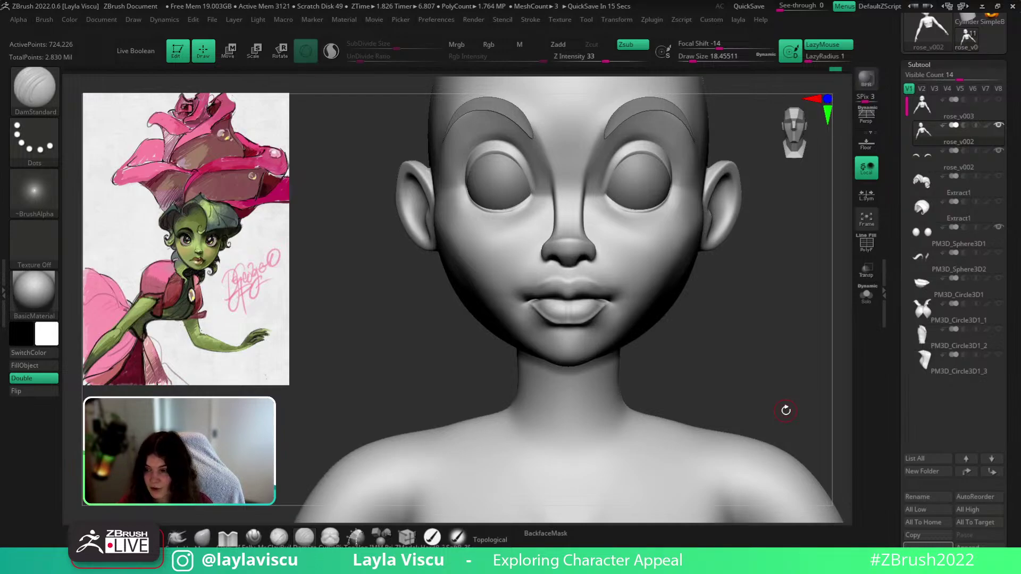
{"action": "scroll", "coordinate": [1001, 255], "scroll_direction": "up", "scroll_amount": 3}
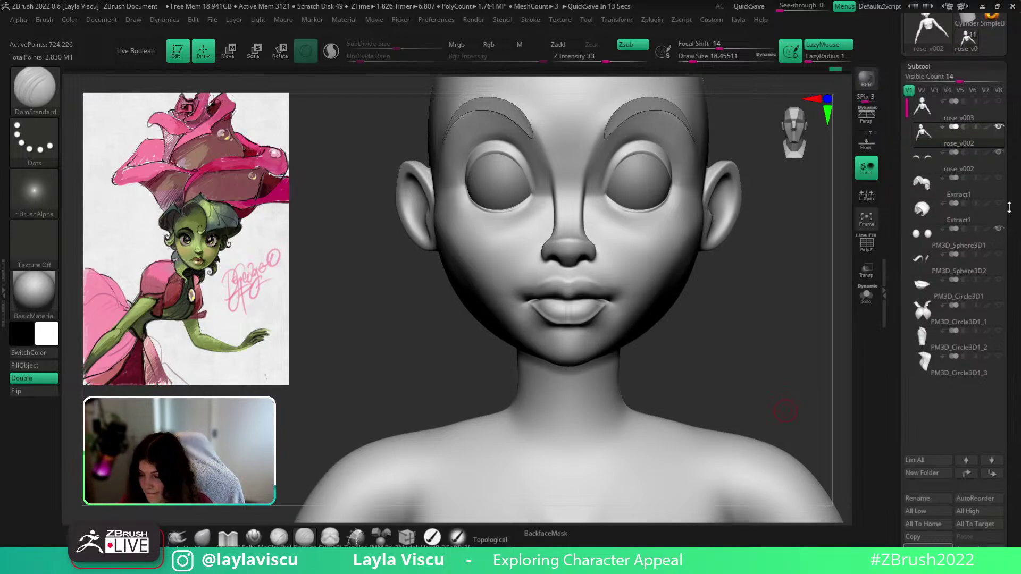
{"action": "left_click", "coordinate": [1002, 255]}
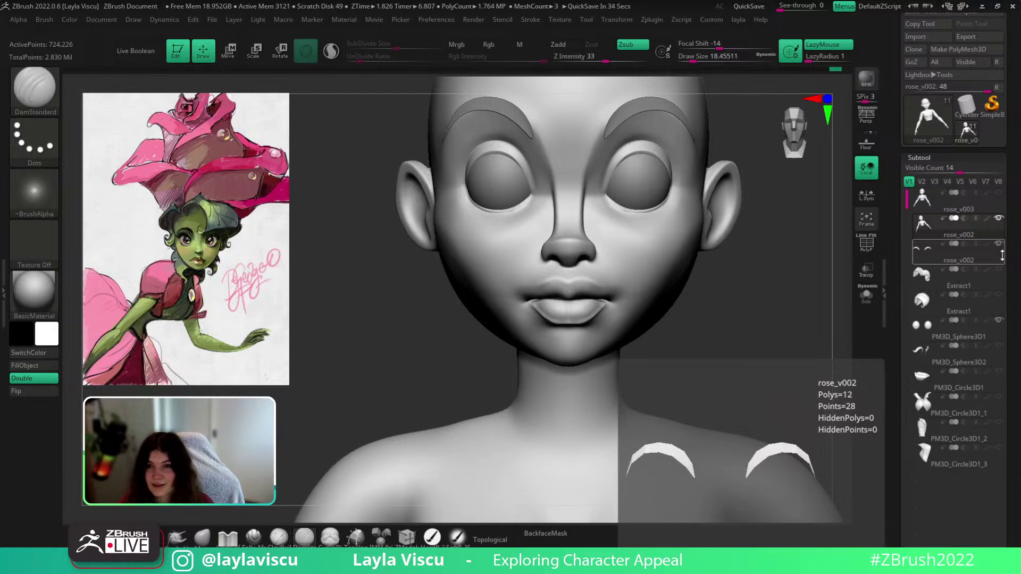
Switch to the Move brush, turn off backface masking and set the draw size to about 101
{"action": "left_click_drag", "start_coordinate": [777, 303], "coordinate": [758, 312]}
{"action": "left_click", "coordinate": [866, 287]}
{"action": "key", "text": "b"}
{"action": "key", "text": "m"}
{"action": "key", "text": "v"}
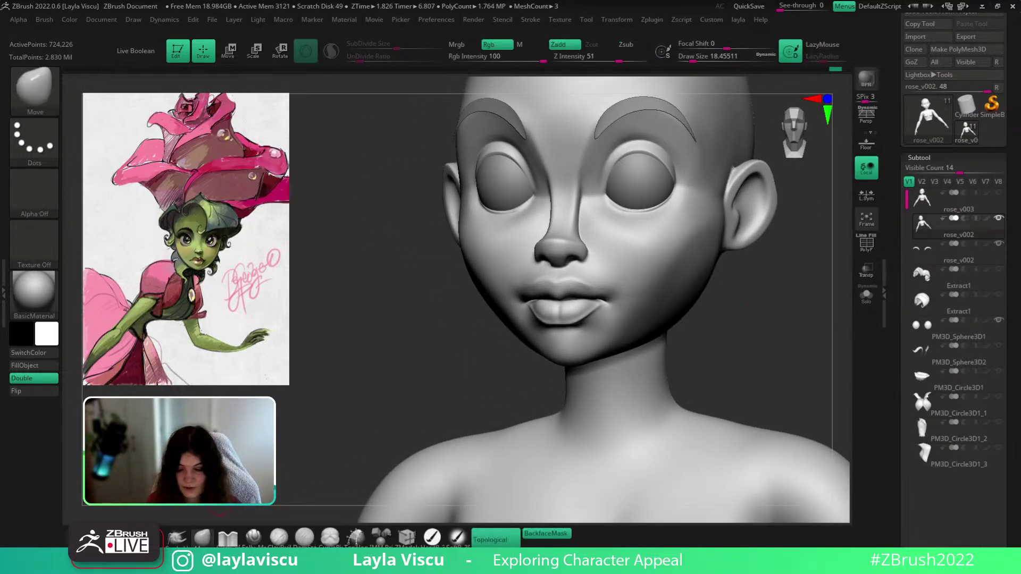
{"action": "left_click", "coordinate": [546, 534]}
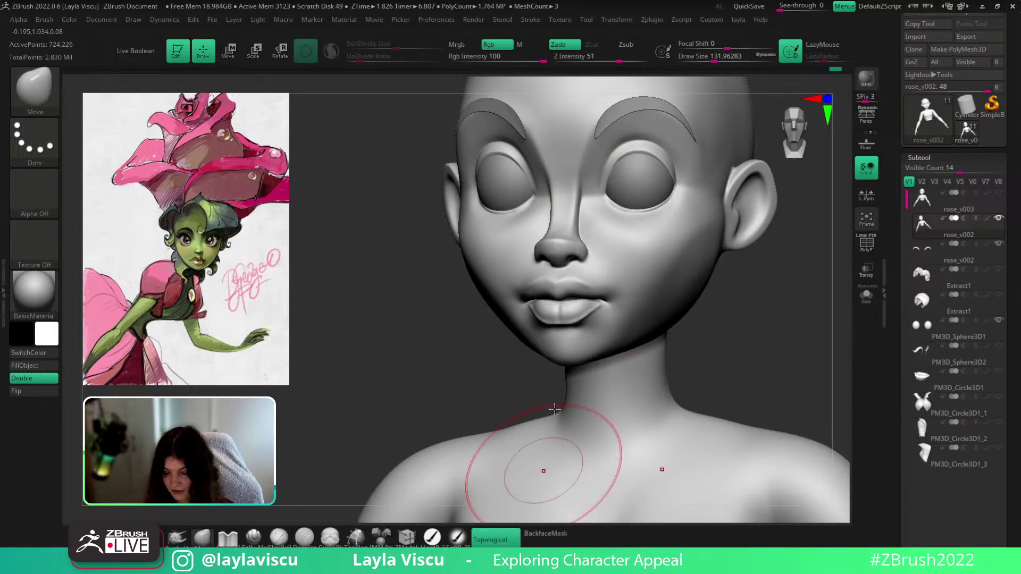
{"action": "key", "text": "s"}
{"action": "left_click_drag", "start_coordinate": [613, 196], "coordinate": [609, 196]}
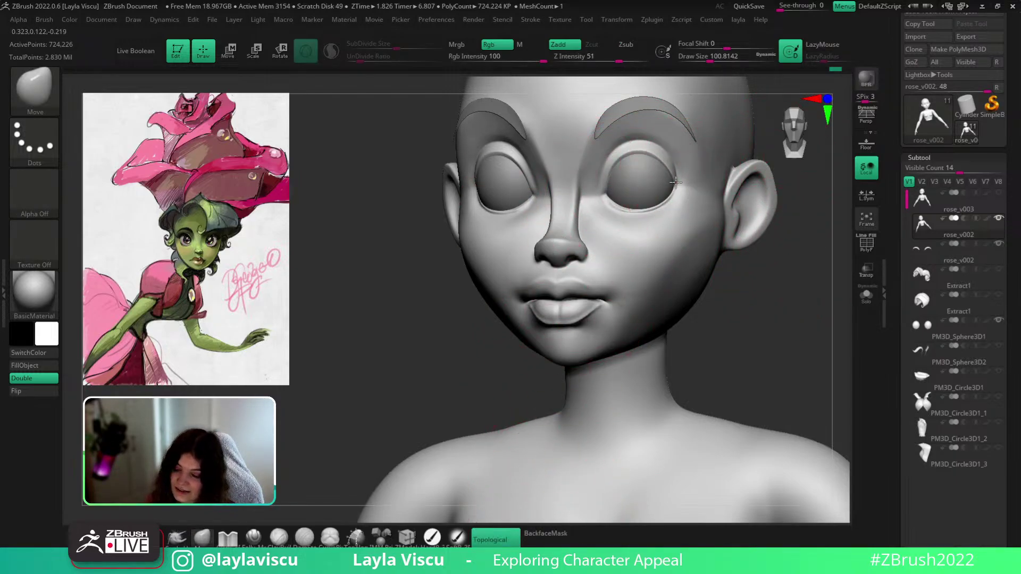
{"action": "left_click_drag", "start_coordinate": [759, 292], "coordinate": [760, 236], "text": "shift"}
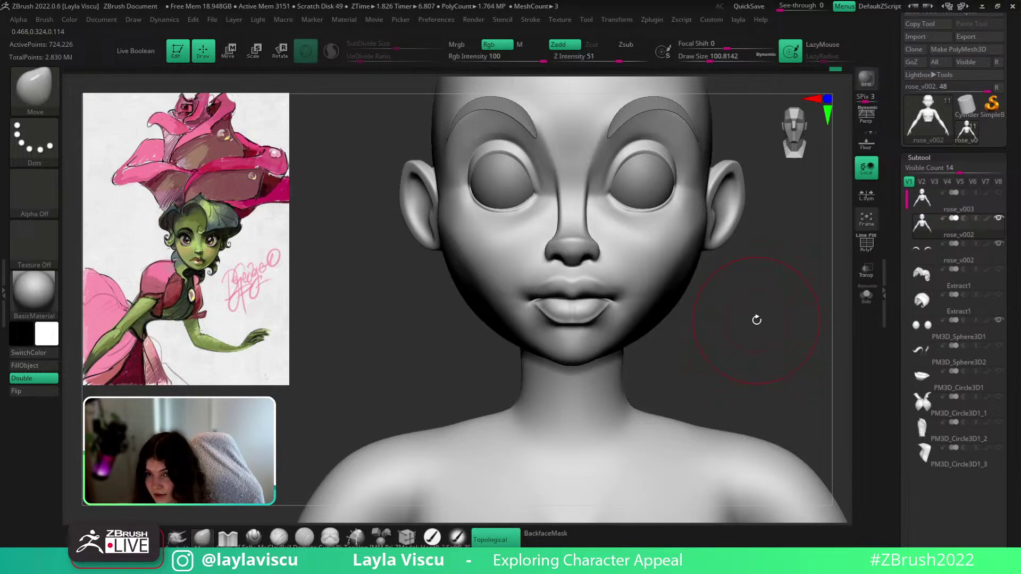
Reshape the inner eye corners with the Move brush, reducing the draw size to about 25 and finally about 11
{"action": "left_click_drag", "start_coordinate": [758, 271], "coordinate": [761, 258]}
{"action": "right_click_drag", "start_coordinate": [618, 174], "coordinate": [632, 211], "text": "ctrl"}
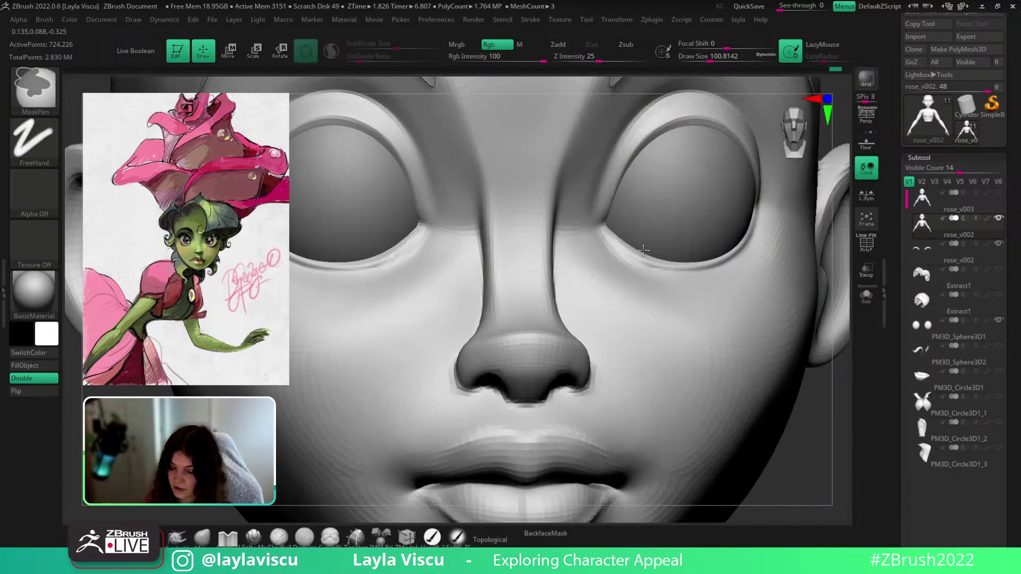
{"action": "key", "text": "s"}
{"action": "left_click_drag", "start_coordinate": [635, 211], "coordinate": [618, 212]}
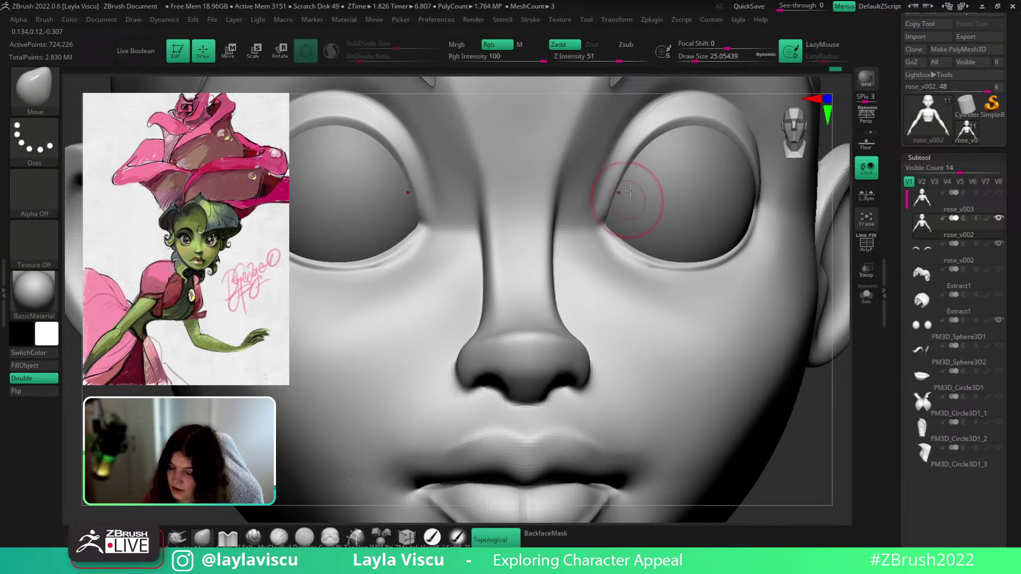
{"action": "right_click_drag", "start_coordinate": [644, 182], "coordinate": [626, 98], "text": "ctrl"}
{"action": "mouse_move", "coordinate": [818, 329]}
{"action": "left_mouse_down"}
{"action": "mouse_move", "coordinate": [792, 333]}
{"action": "mouse_move", "coordinate": [811, 356]}
{"action": "mouse_move", "coordinate": [787, 402]}
{"action": "left_mouse_up"}
{"action": "right_click_drag", "start_coordinate": [601, 251], "coordinate": [603, 265], "text": "ctrl"}
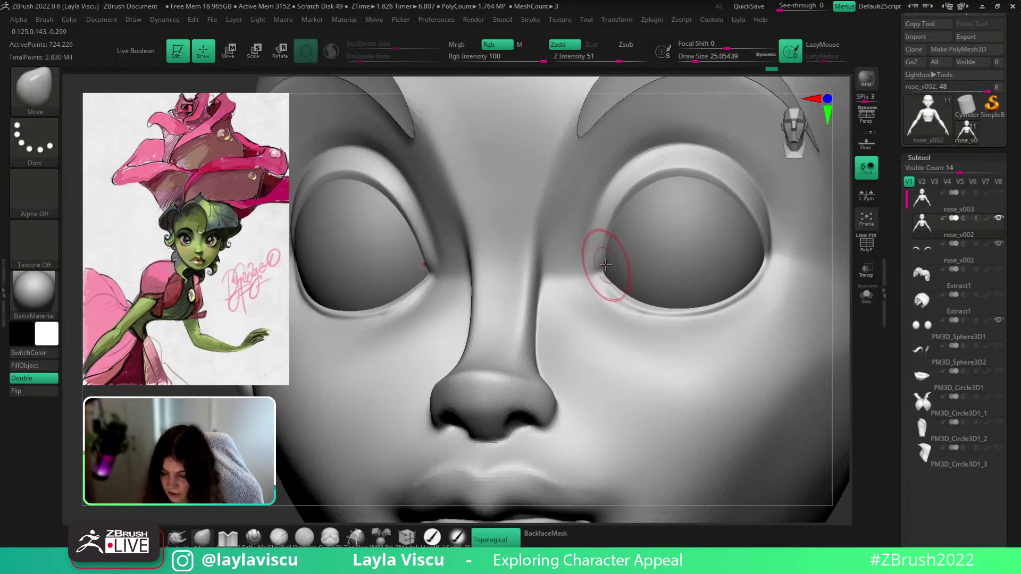
{"action": "key", "text": "s"}
{"action": "left_click_drag", "start_coordinate": [604, 266], "coordinate": [601, 277]}
{"action": "key", "text": "f"}
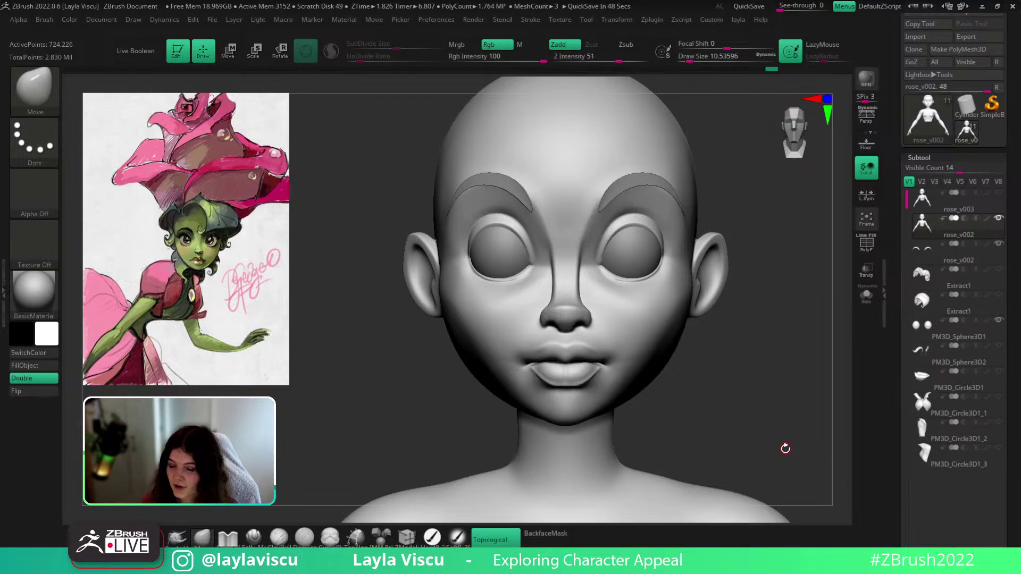
Build up the upper eyelid rim from the inner corner using the Folly_Mech Cut brush at a draw size of about 16, smoothing as needed
{"action": "right_click_drag", "start_coordinate": [603, 275], "coordinate": [639, 358], "text": "ctrl"}
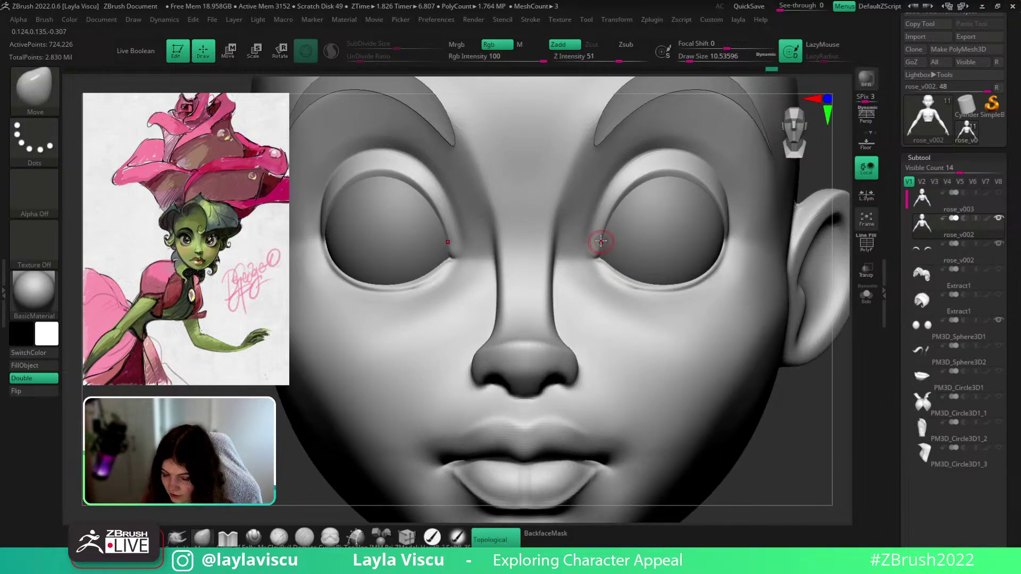
{"action": "key", "text": "shift"}
{"action": "left_click", "coordinate": [253, 537]}
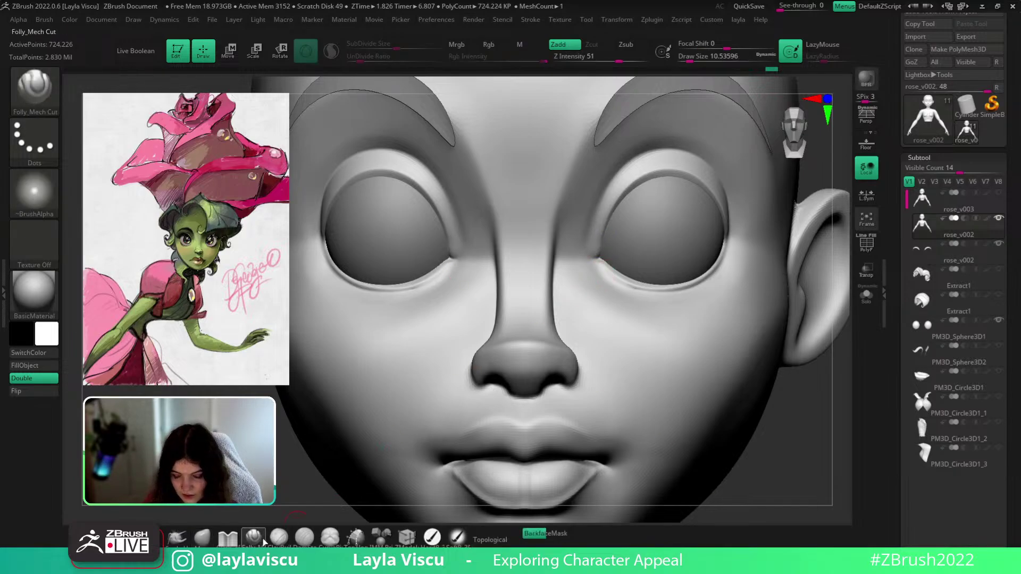
{"action": "key", "text": "s"}
{"action": "mouse_move", "coordinate": [601, 243]}
{"action": "left_mouse_down"}
{"action": "mouse_move", "coordinate": [611, 205]}
{"action": "mouse_move", "coordinate": [638, 182]}
{"action": "mouse_move", "coordinate": [613, 199]}
{"action": "mouse_move", "coordinate": [663, 167]}
{"action": "left_mouse_up"}
{"action": "key", "text": "shift"}
{"action": "left_click_drag", "start_coordinate": [593, 258], "coordinate": [665, 158]}
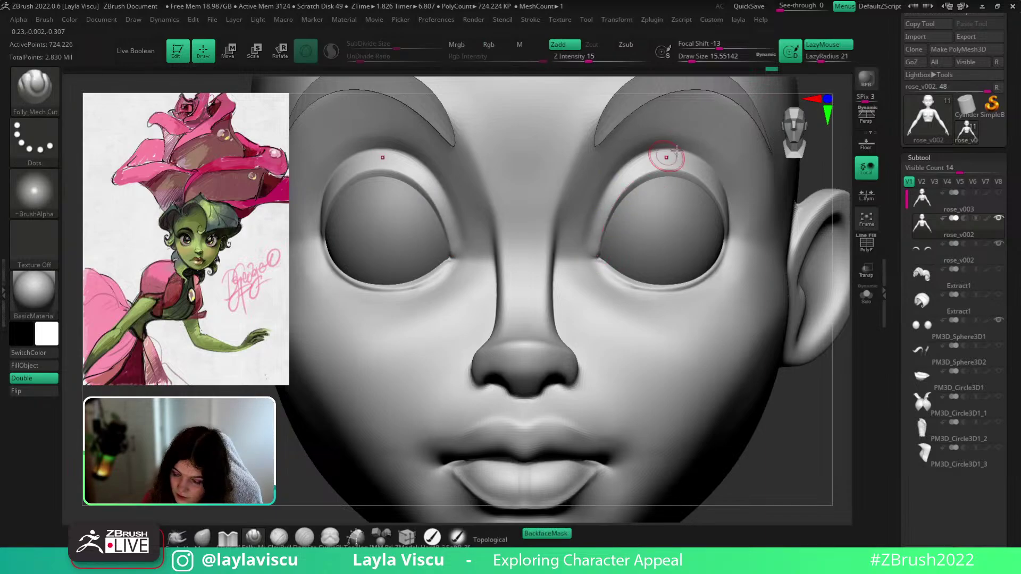
{"action": "key", "text": "shift"}
{"action": "mouse_move", "coordinate": [596, 256]}
{"action": "left_mouse_down", "text": "shift"}
{"action": "mouse_move", "coordinate": [614, 186]}
{"action": "mouse_move", "coordinate": [591, 259]}
{"action": "mouse_move", "coordinate": [614, 186]}
{"action": "mouse_move", "coordinate": [659, 142]}
{"action": "left_mouse_up", "text": "shift"}
{"action": "key", "text": "ctrl+z"}
{"action": "mouse_move", "coordinate": [590, 254]}
{"action": "left_mouse_down"}
{"action": "mouse_move", "coordinate": [603, 202]}
{"action": "mouse_move", "coordinate": [686, 133]}
{"action": "left_mouse_up"}
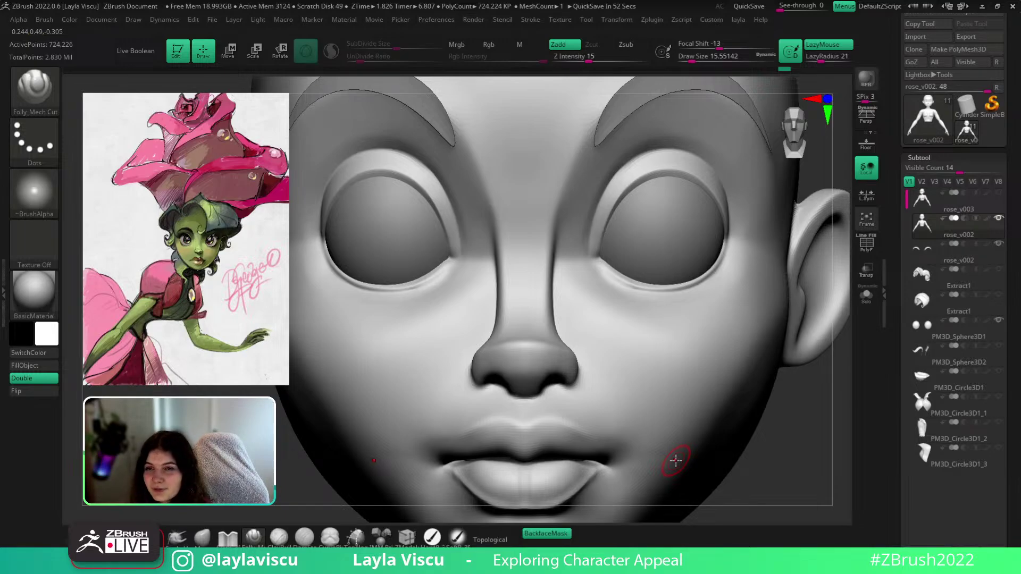
Redo the stroke along the outer half of the upper eyelid until the rim runs cleanly to the outer eye corner
{"action": "mouse_move", "coordinate": [779, 434]}
{"action": "left_mouse_down"}
{"action": "mouse_move", "coordinate": [788, 435]}
{"action": "mouse_move", "coordinate": [766, 437]}
{"action": "mouse_move", "coordinate": [774, 417]}
{"action": "left_mouse_up"}
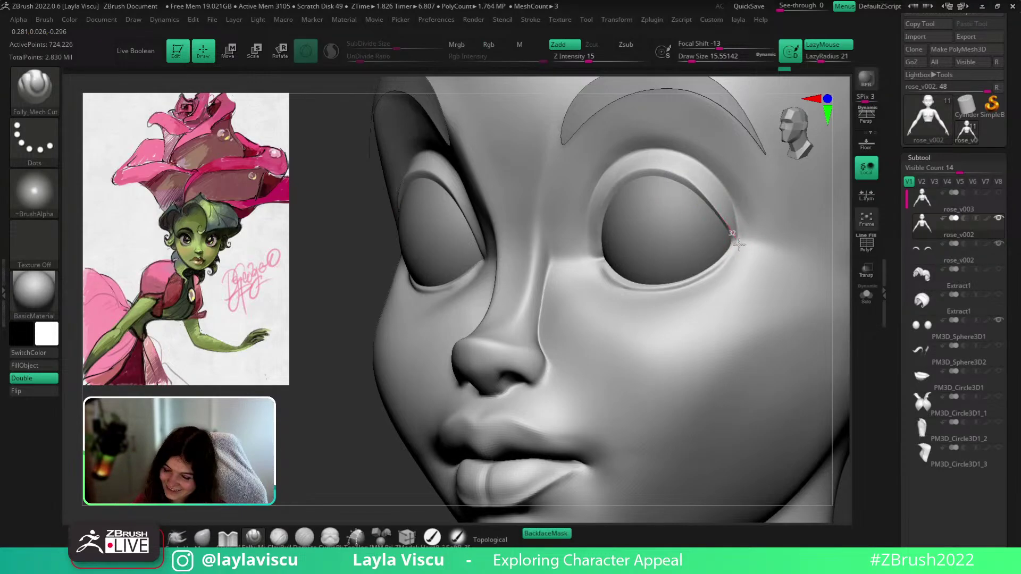
{"action": "key", "text": "ctrl+z"}
{"action": "left_click_drag", "start_coordinate": [690, 181], "coordinate": [745, 253]}
{"action": "key", "text": "ctrl+z"}
{"action": "left_click_drag", "start_coordinate": [688, 150], "coordinate": [719, 177]}
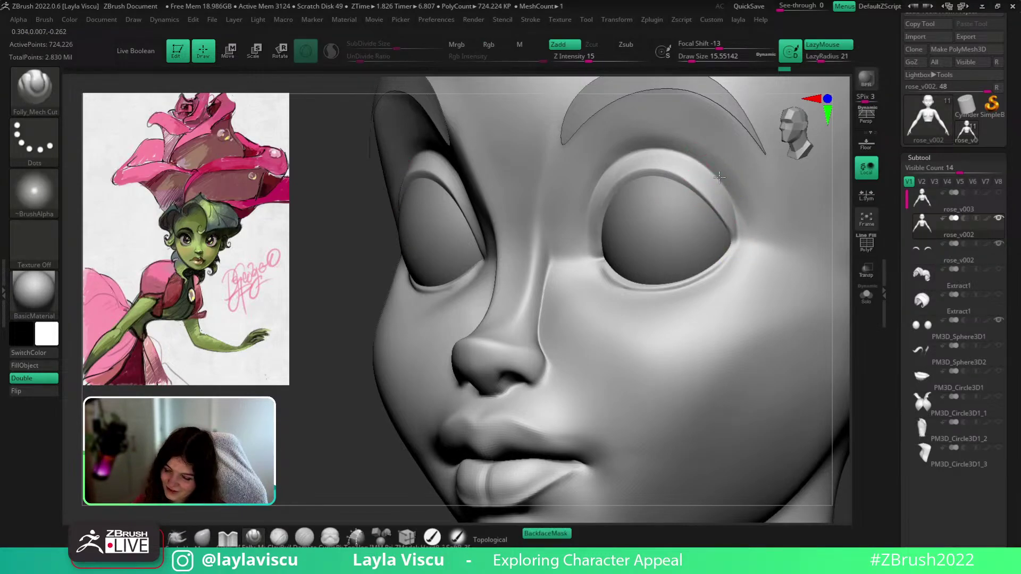
{"action": "left_click_drag", "start_coordinate": [746, 259], "coordinate": [748, 262]}
{"action": "mouse_move", "coordinate": [846, 261]}
{"action": "left_mouse_down", "text": "shift"}
{"action": "mouse_move", "coordinate": [861, 282]}
{"action": "mouse_move", "coordinate": [857, 341]}
{"action": "left_mouse_up", "text": "shift"}
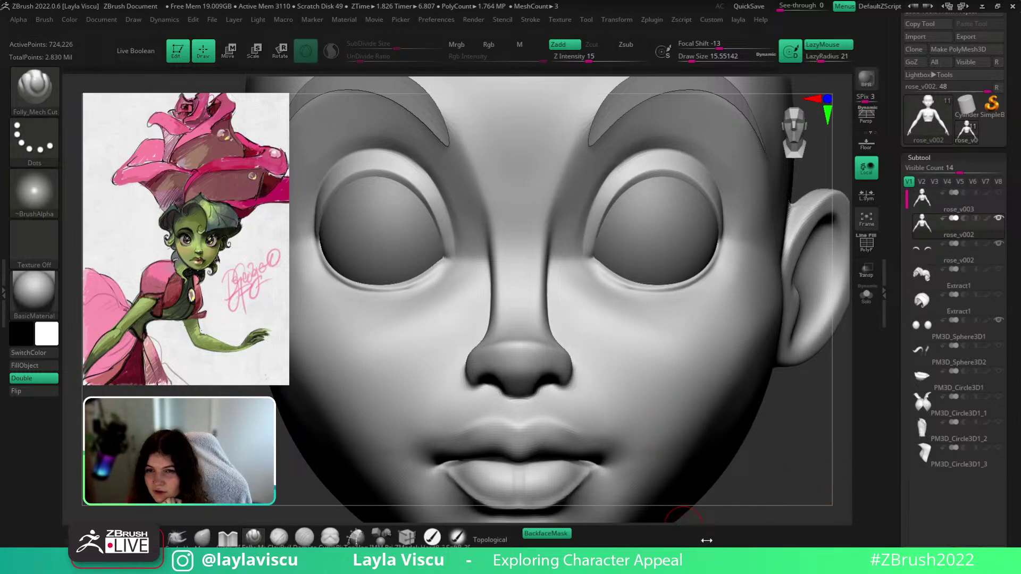
Isolate the head mesh and stroke the eyelid rim from the inner to the outer eye corner with Folly_Mech Cut
{"action": "left_click_drag", "start_coordinate": [801, 392], "coordinate": [793, 369]}
{"action": "left_click", "coordinate": [870, 298]}
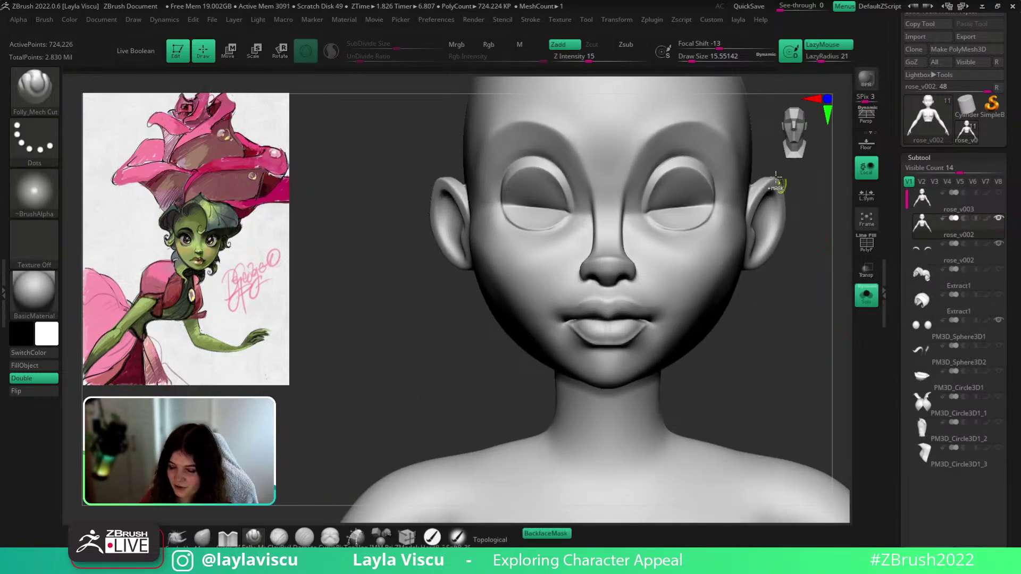
{"action": "mouse_move", "coordinate": [778, 184]}
{"action": "right_mouse_down", "text": "ctrl"}
{"action": "mouse_move", "coordinate": [829, 321]}
{"action": "mouse_move", "coordinate": [822, 459]}
{"action": "mouse_move", "coordinate": [763, 388]}
{"action": "right_mouse_up", "text": "ctrl"}
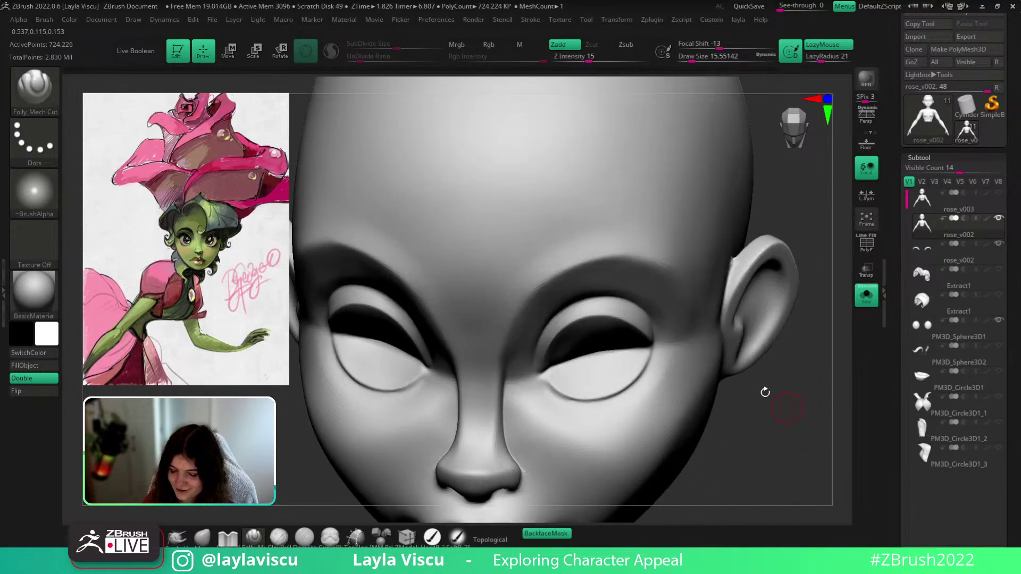
{"action": "key", "text": "ctrl"}
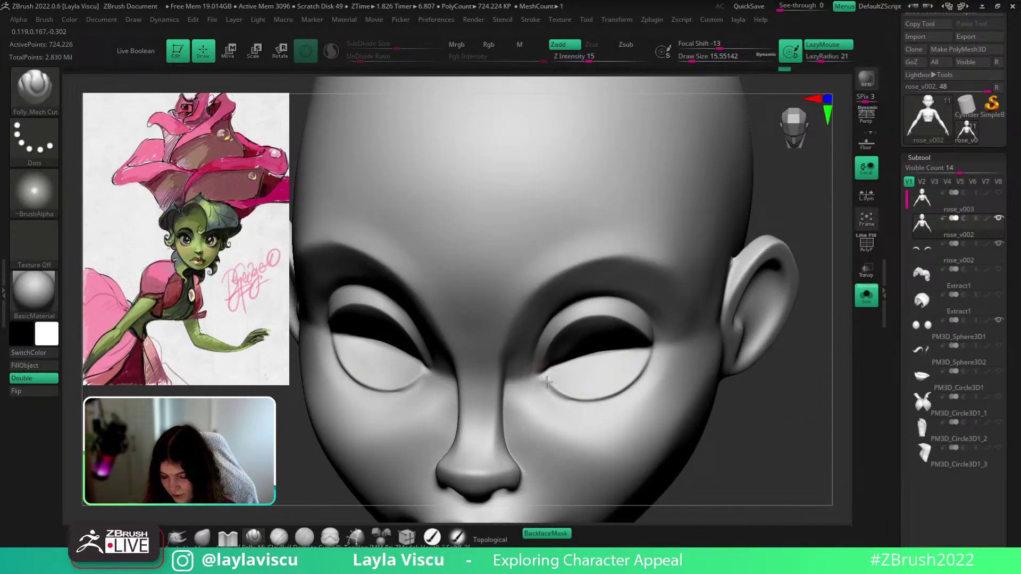
{"action": "mouse_move", "coordinate": [545, 377]}
{"action": "left_mouse_down"}
{"action": "mouse_move", "coordinate": [591, 394]}
{"action": "mouse_move", "coordinate": [650, 352]}
{"action": "left_mouse_up"}
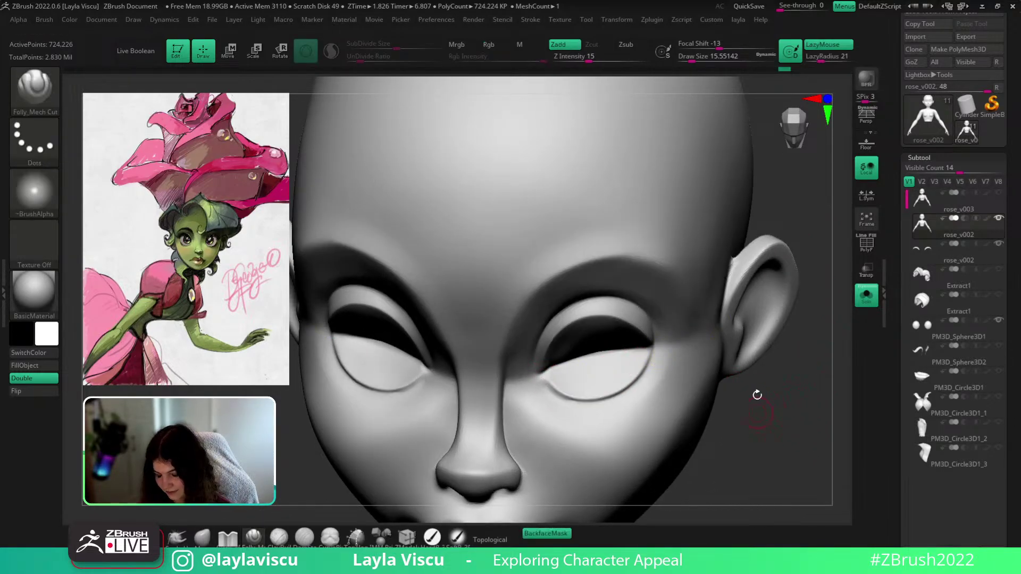
Bring the eyeballs and eyebrows back into view and adjust the outer eye corner in profile with the Move brush at about size 41
{"action": "right_click_drag", "start_coordinate": [795, 410], "coordinate": [824, 302]}
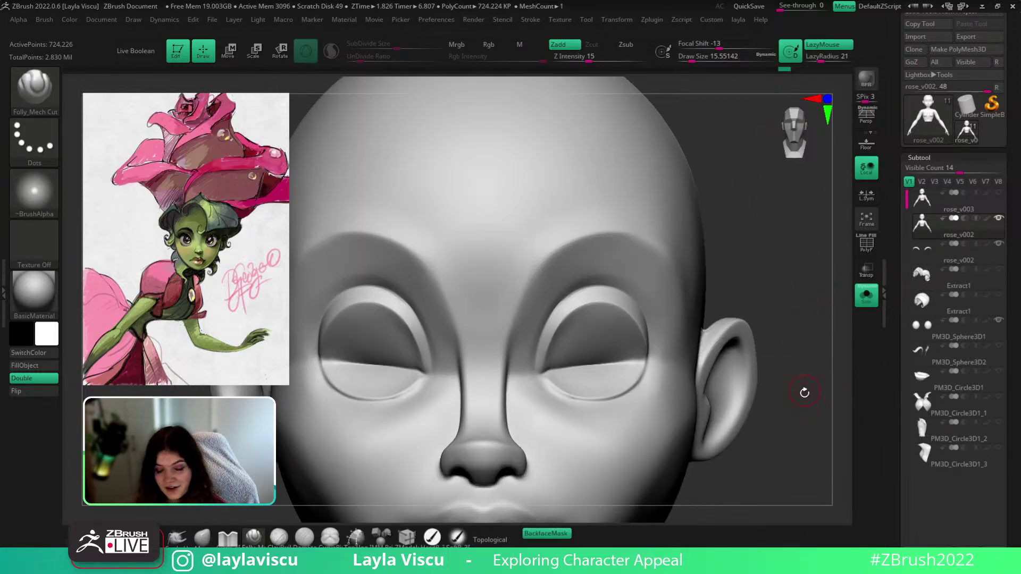
{"action": "mouse_move", "coordinate": [806, 403]}
{"action": "right_mouse_down"}
{"action": "mouse_move", "coordinate": [800, 371]}
{"action": "mouse_move", "coordinate": [686, 267]}
{"action": "right_mouse_up"}
{"action": "mouse_move", "coordinate": [717, 303]}
{"action": "right_mouse_down", "text": "shift"}
{"action": "mouse_move", "coordinate": [828, 420]}
{"action": "mouse_move", "coordinate": [820, 417]}
{"action": "right_mouse_up", "text": "shift"}
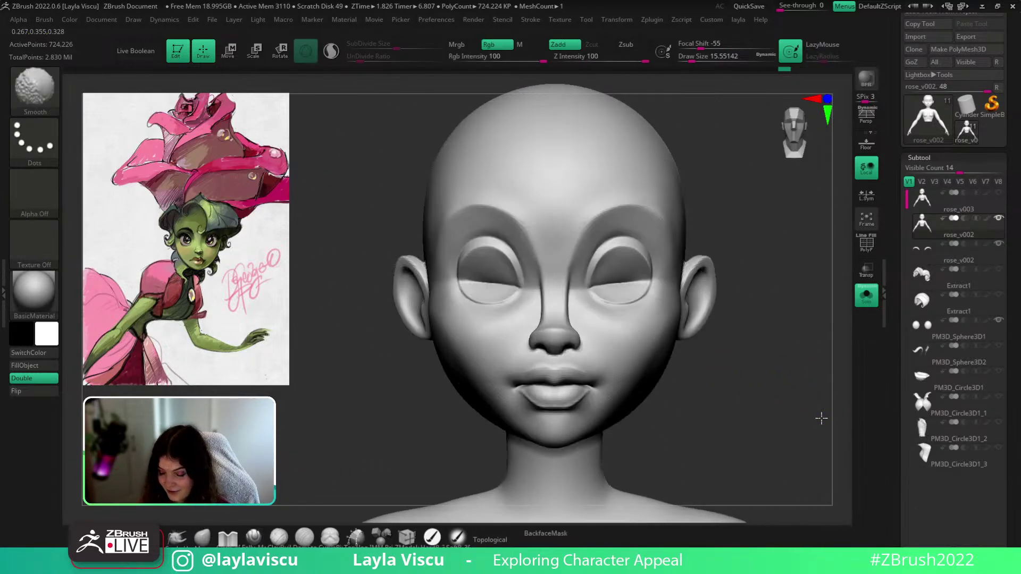
{"action": "right_click_drag", "start_coordinate": [818, 365], "coordinate": [810, 397]}
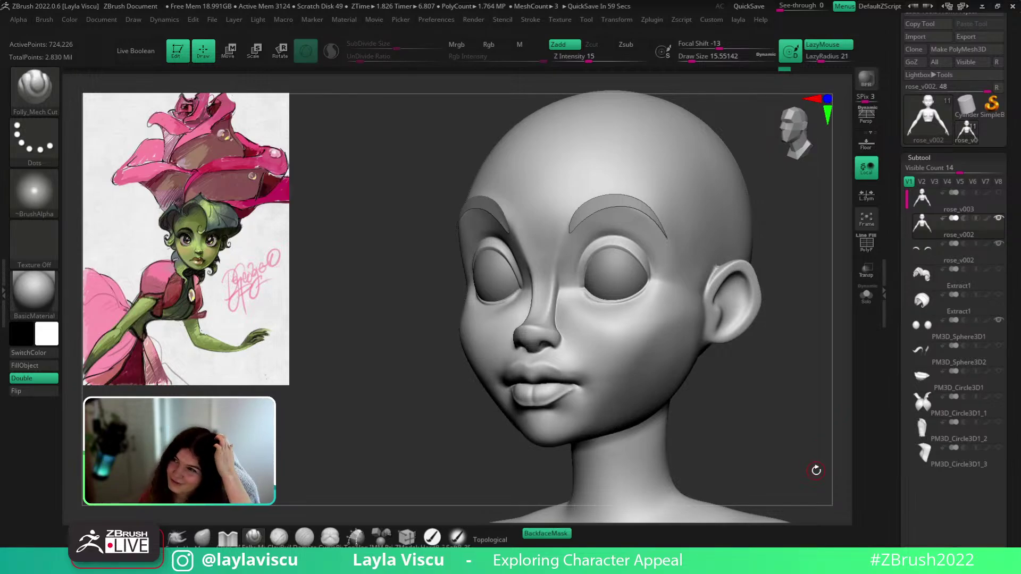
{"action": "mouse_move", "coordinate": [787, 334]}
{"action": "right_mouse_down"}
{"action": "mouse_move", "coordinate": [779, 319]}
{"action": "mouse_move", "coordinate": [794, 358]}
{"action": "mouse_move", "coordinate": [743, 361]}
{"action": "right_mouse_up"}
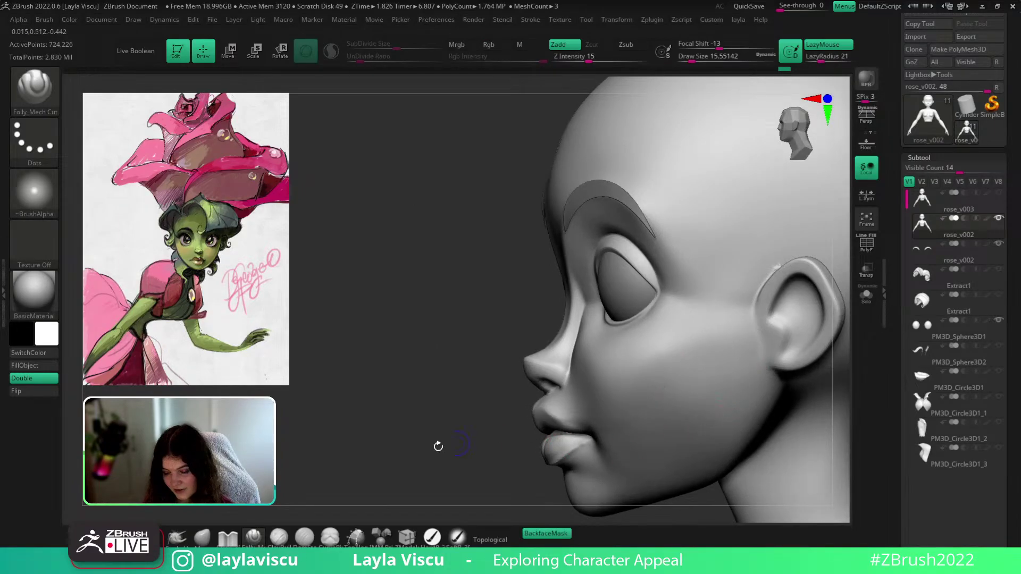
{"action": "left_click_drag", "start_coordinate": [438, 447], "coordinate": [344, 407], "text": "shift"}
{"action": "key", "text": "b"}
{"action": "key", "text": "m"}
{"action": "key", "text": "v"}
{"action": "key", "text": "s"}
{"action": "left_click_drag", "start_coordinate": [641, 274], "coordinate": [645, 278]}
{"action": "mouse_move", "coordinate": [656, 271]}
{"action": "right_mouse_down", "text": "ctrl"}
{"action": "mouse_move", "coordinate": [644, 196]}
{"action": "mouse_move", "coordinate": [657, 309]}
{"action": "right_mouse_up", "text": "ctrl"}
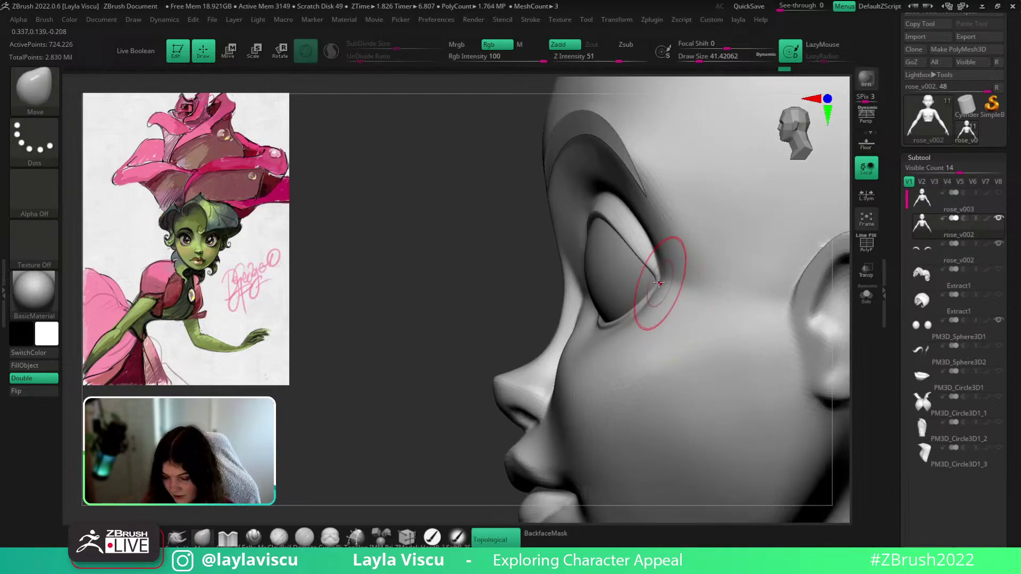
Reshape the outer edge of the upper eyelid with the Move brush at a draw size of about 33
{"action": "key", "text": "s"}
{"action": "left_click_drag", "start_coordinate": [666, 283], "coordinate": [653, 278]}
{"action": "mouse_move", "coordinate": [655, 275]}
{"action": "left_mouse_down"}
{"action": "mouse_move", "coordinate": [627, 248]}
{"action": "mouse_move", "coordinate": [636, 260]}
{"action": "left_mouse_up"}
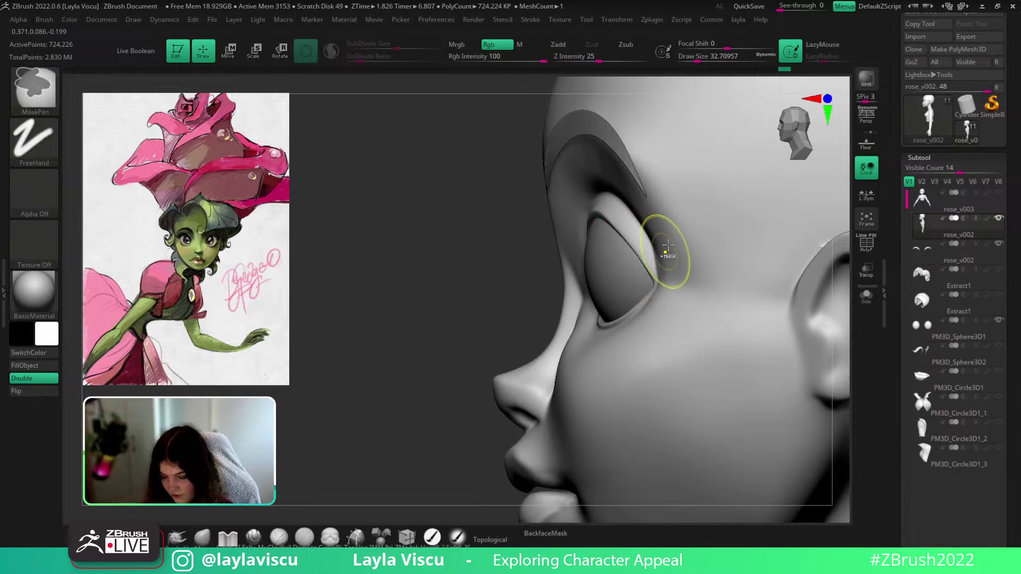
{"action": "right_click_drag", "start_coordinate": [663, 251], "coordinate": [646, 144], "text": "ctrl"}
{"action": "left_click_drag", "start_coordinate": [577, 130], "coordinate": [745, 194]}
{"action": "right_click_drag", "start_coordinate": [696, 245], "coordinate": [662, 267], "text": "ctrl"}
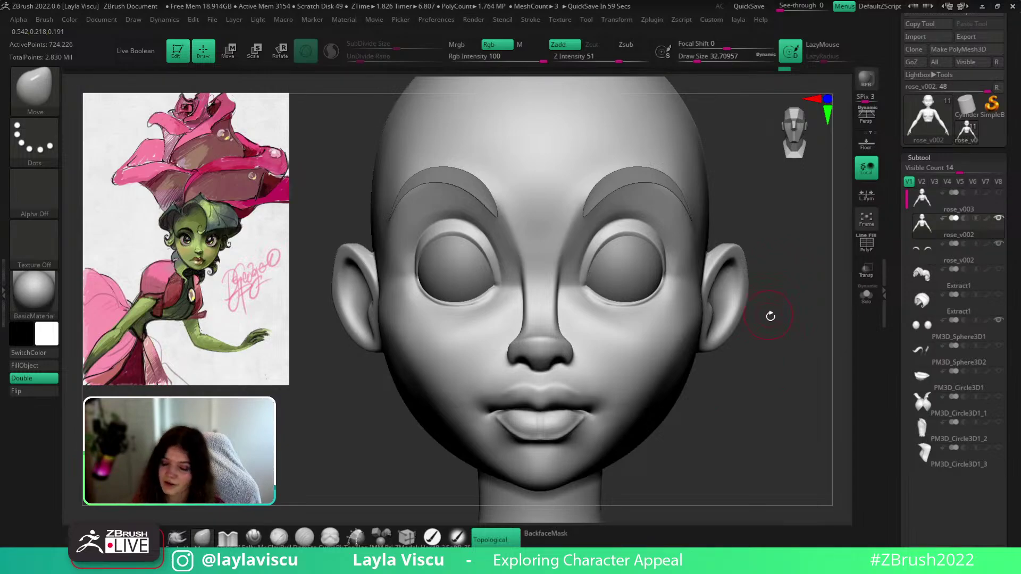
Refine the inner curve of the upper eyelids with the Move brush at a draw size of about 54
{"action": "key", "text": "s"}
{"action": "left_click_drag", "start_coordinate": [585, 243], "coordinate": [591, 243]}
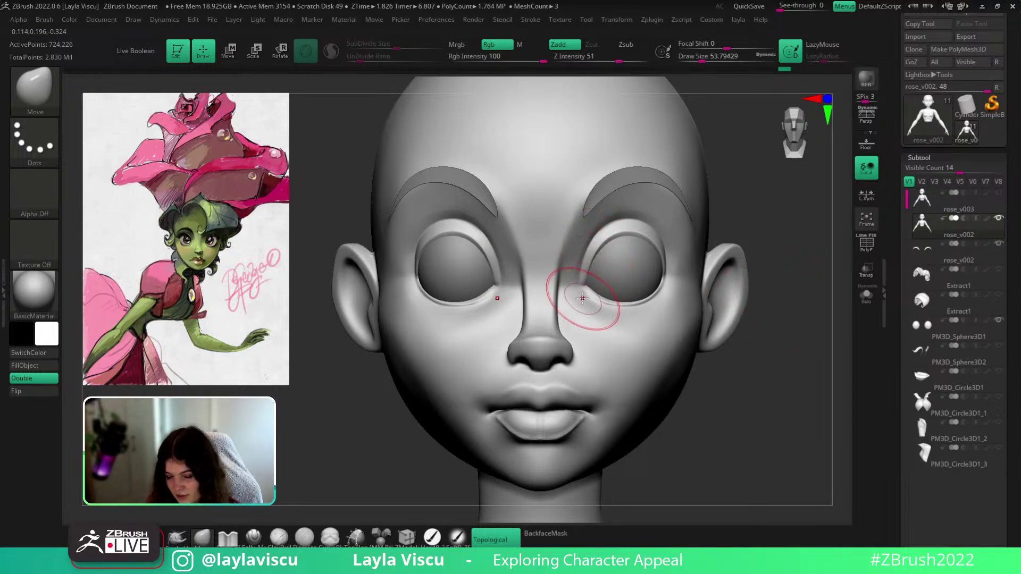
{"action": "right_click_drag", "start_coordinate": [784, 303], "coordinate": [736, 237], "text": "ctrl"}
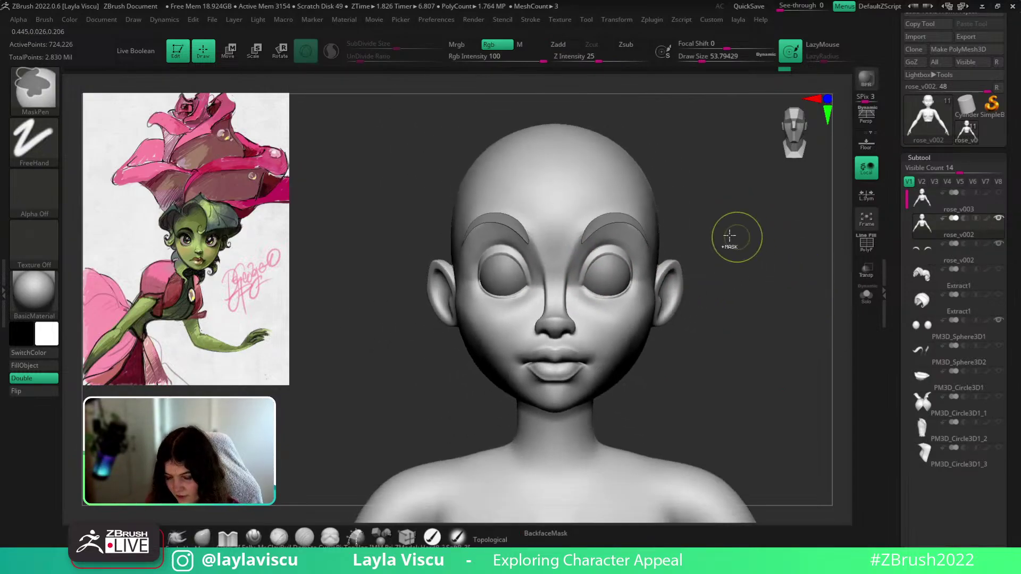
{"action": "right_click_drag", "start_coordinate": [620, 210], "coordinate": [623, 276], "text": "ctrl"}
{"action": "left_click_drag", "start_coordinate": [599, 298], "coordinate": [591, 290]}
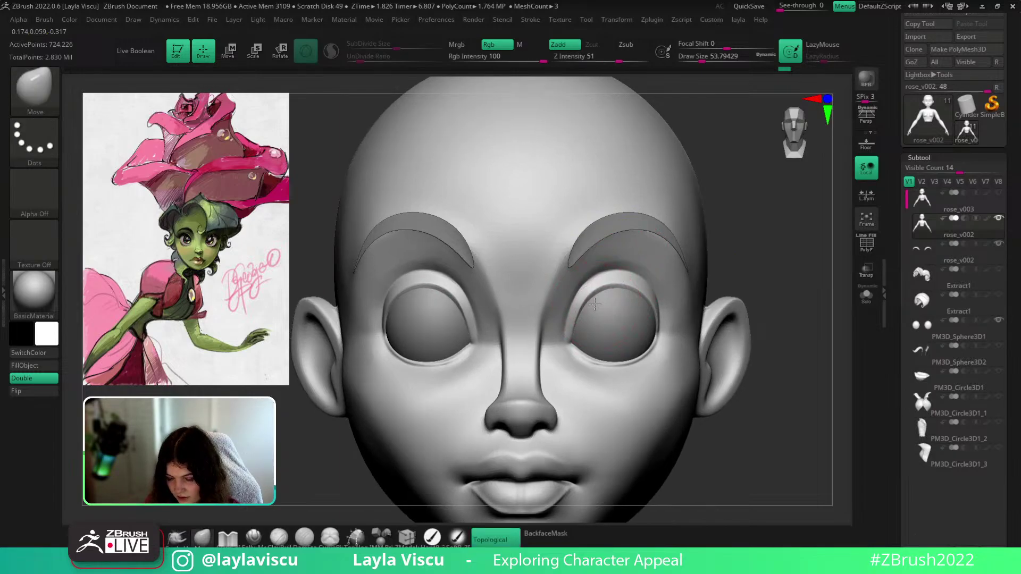
{"action": "left_click_drag", "start_coordinate": [781, 298], "coordinate": [744, 229]}
{"action": "left_click_drag", "start_coordinate": [607, 301], "coordinate": [601, 296]}
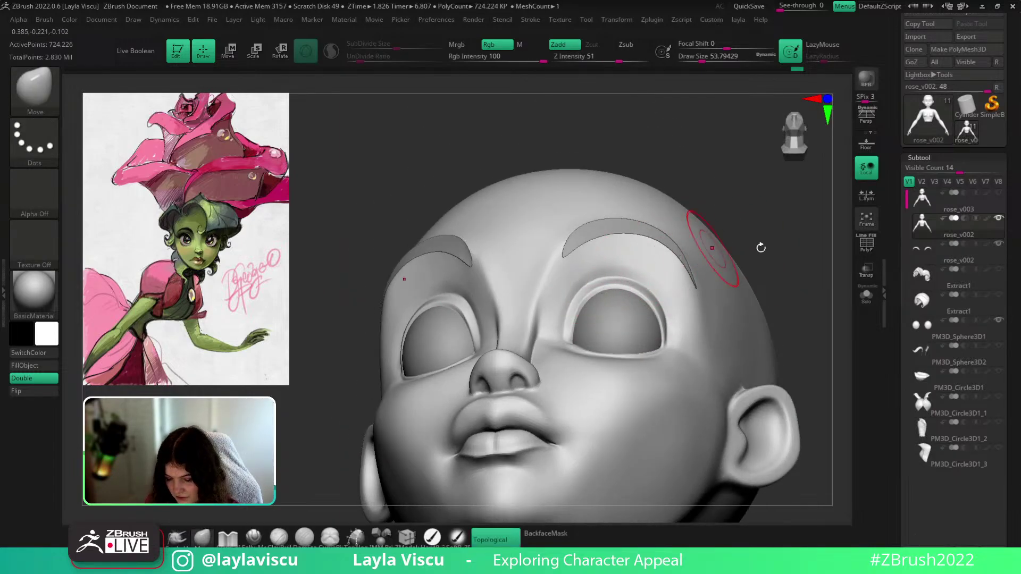
{"action": "left_click_drag", "start_coordinate": [760, 246], "coordinate": [798, 334], "text": "shift"}
{"action": "right_click_drag", "start_coordinate": [798, 334], "coordinate": [788, 258], "text": "ctrl"}
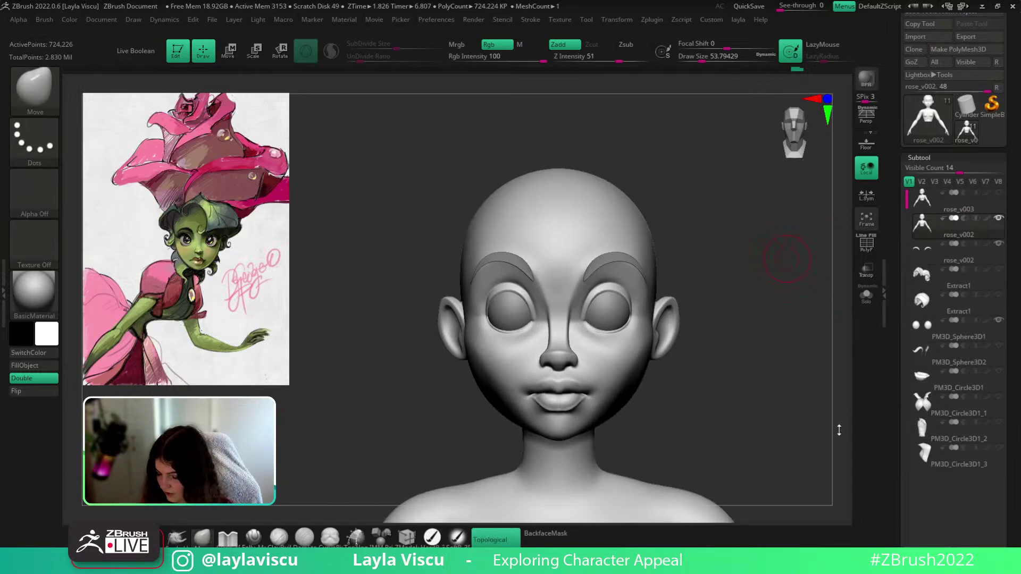
Try ClayBuildup strokes on the upper lip at a draw size of about 37, undo them, and smooth above the mouth corner
{"action": "right_click_drag", "start_coordinate": [675, 413], "coordinate": [668, 366], "text": "ctrl"}
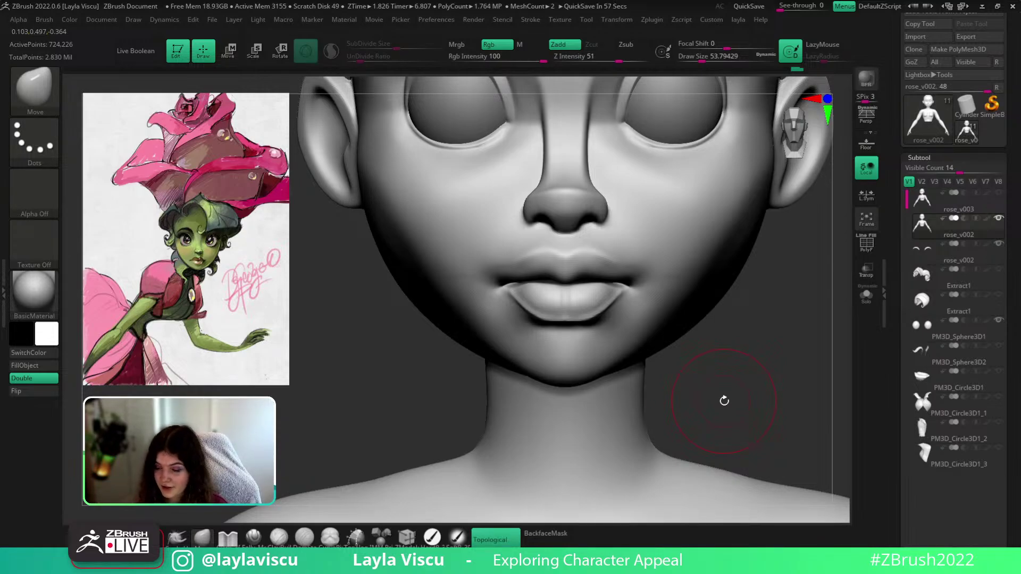
{"action": "right_click_drag", "start_coordinate": [755, 358], "coordinate": [622, 447]}
{"action": "key", "text": "ctrl"}
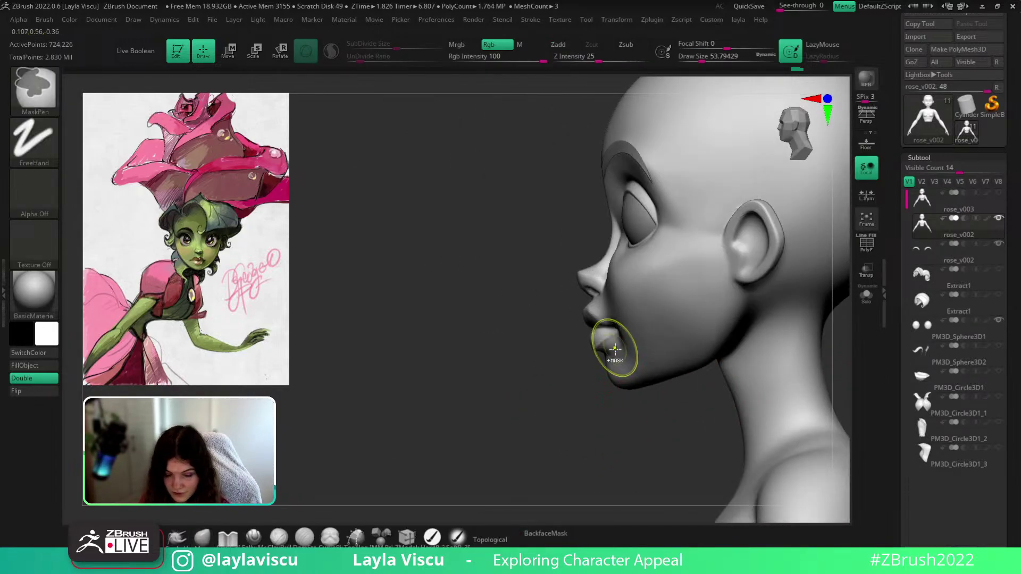
{"action": "mouse_move", "coordinate": [615, 349]}
{"action": "right_mouse_down", "text": "ctrl"}
{"action": "mouse_move", "coordinate": [579, 445]}
{"action": "mouse_move", "coordinate": [757, 349]}
{"action": "right_mouse_up", "text": "ctrl"}
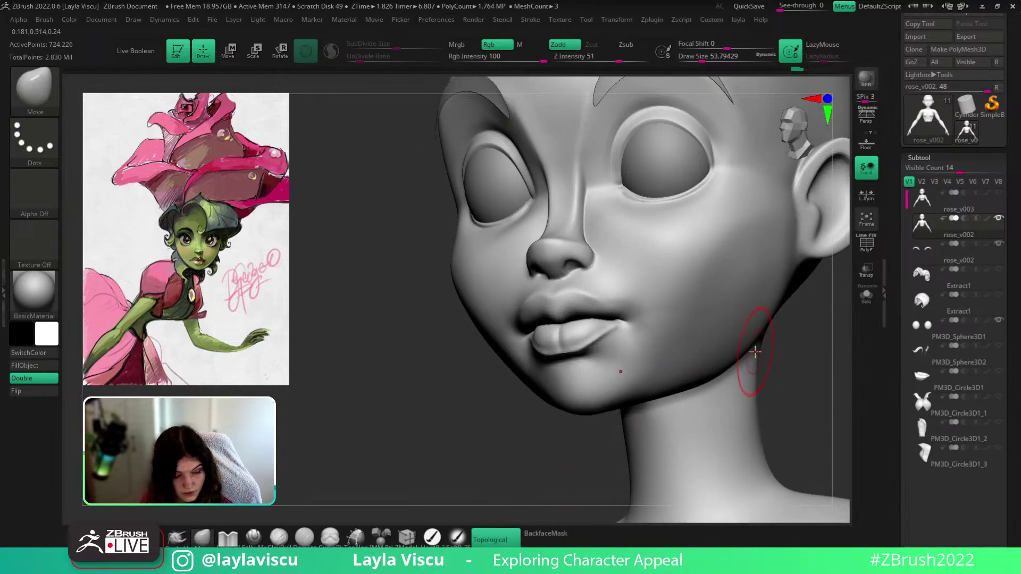
{"action": "key", "text": "b"}
{"action": "key", "text": "c"}
{"action": "key", "text": "b"}
{"action": "key", "text": "s"}
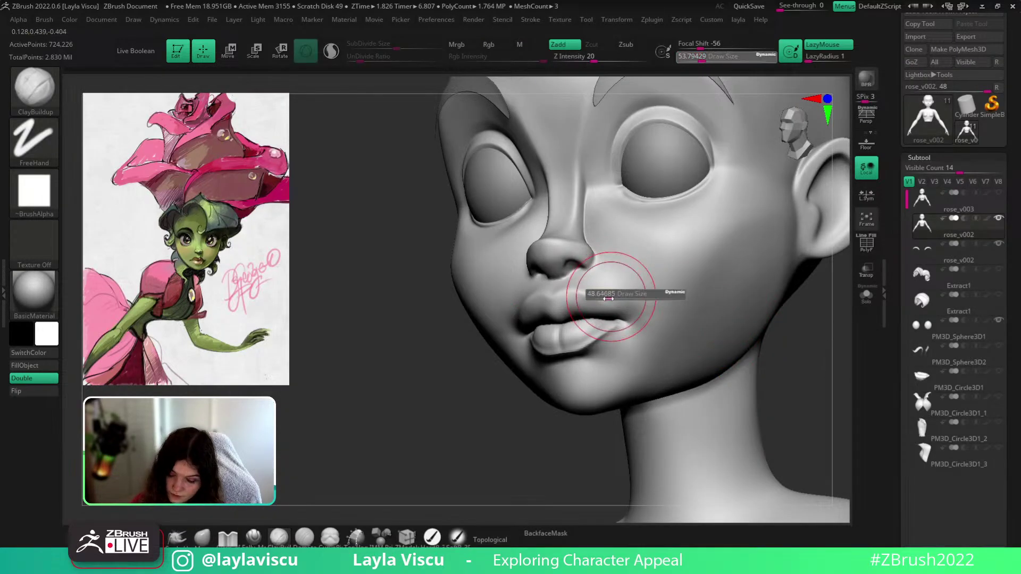
{"action": "left_click_drag", "start_coordinate": [608, 298], "coordinate": [588, 303]}
{"action": "key", "text": "ctrl+z"}
{"action": "key", "text": "ctrl+z"}
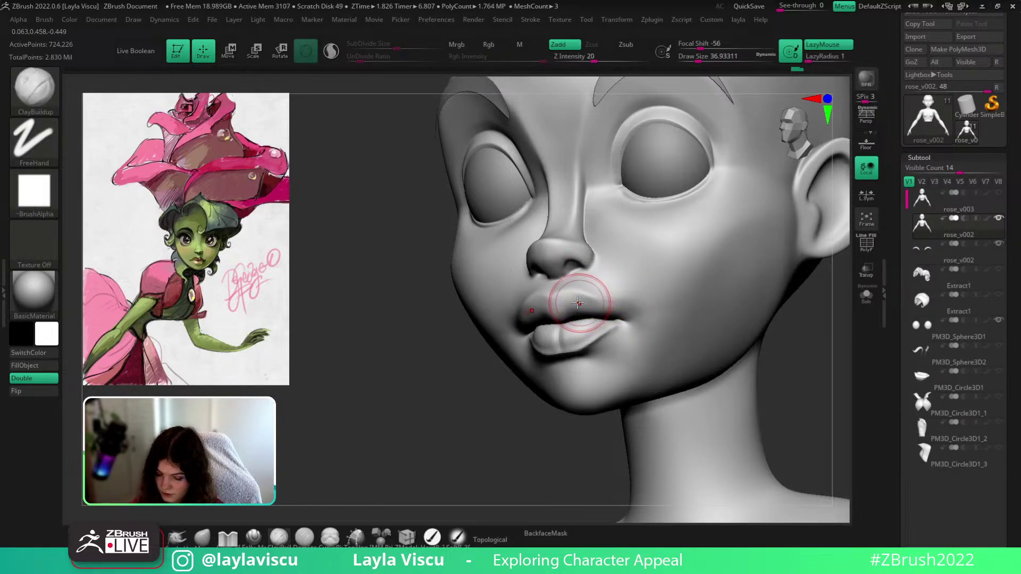
{"action": "left_click_drag", "start_coordinate": [617, 295], "coordinate": [623, 304], "text": "shift"}
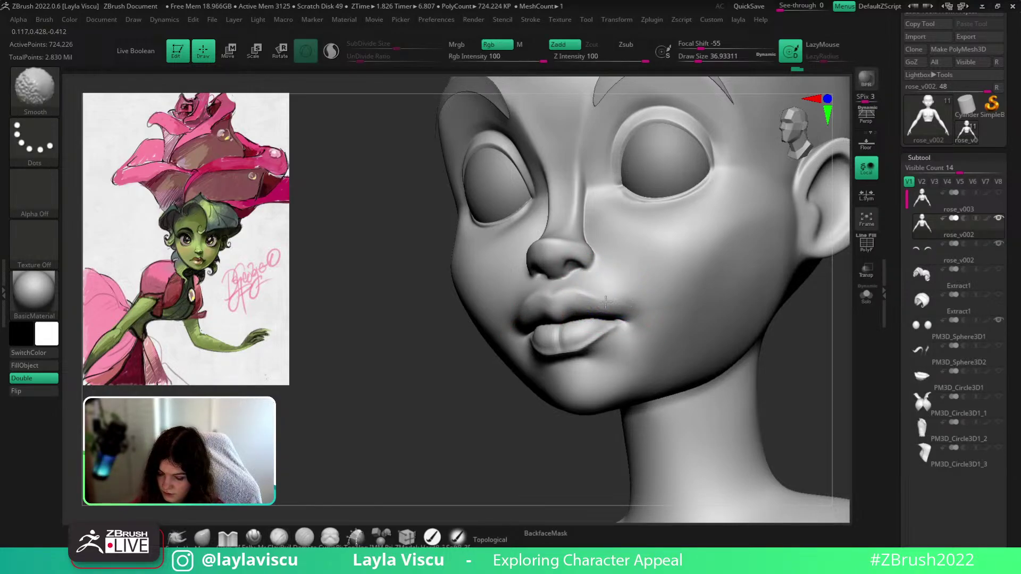
Stroke the upper lip's border from the cupid's bow to the mouth corner with the Folly_Mech Cut brush
{"action": "left_click_drag", "start_coordinate": [771, 341], "coordinate": [816, 367], "text": "shift"}
{"action": "left_click", "coordinate": [253, 537]}
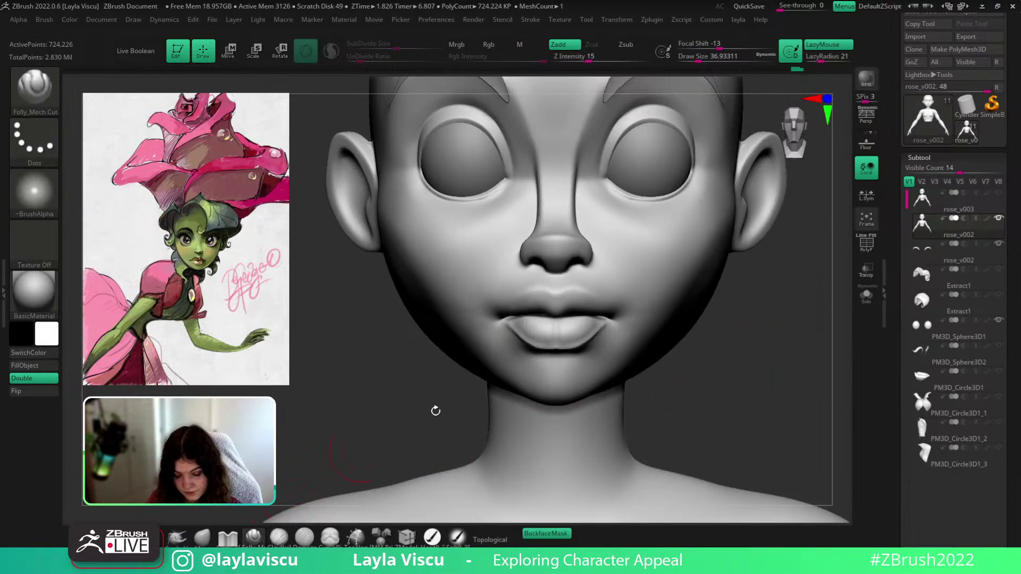
{"action": "mouse_move", "coordinate": [718, 343]}
{"action": "left_mouse_down", "text": "alt"}
{"action": "mouse_move", "coordinate": [751, 349]}
{"action": "mouse_move", "coordinate": [778, 326]}
{"action": "left_mouse_up", "text": "alt"}
{"action": "right_click_drag", "start_coordinate": [686, 299], "coordinate": [532, 315], "text": "ctrl"}
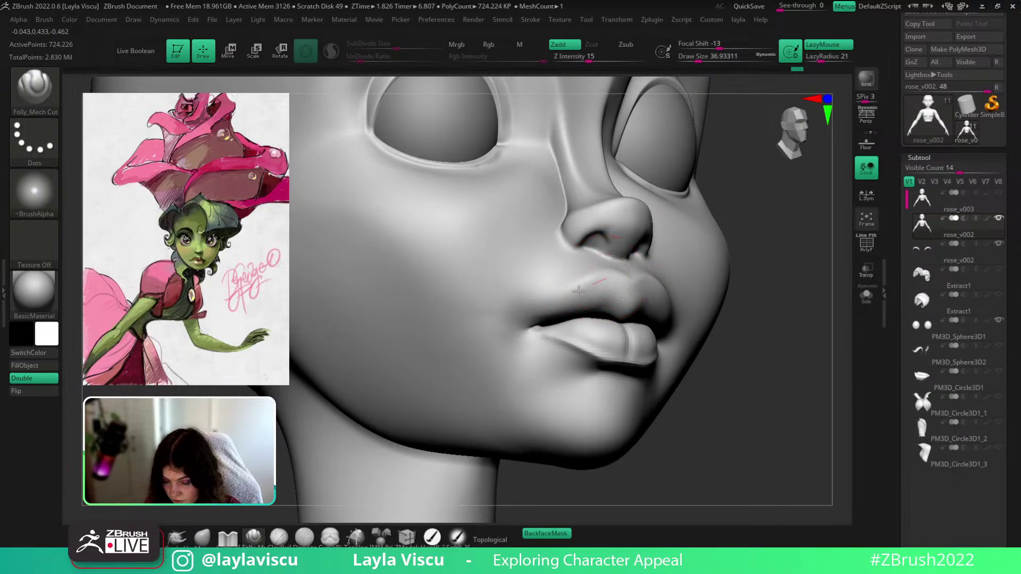
{"action": "left_click_drag", "start_coordinate": [579, 292], "coordinate": [504, 322]}
{"action": "left_click_drag", "start_coordinate": [618, 290], "coordinate": [535, 311]}
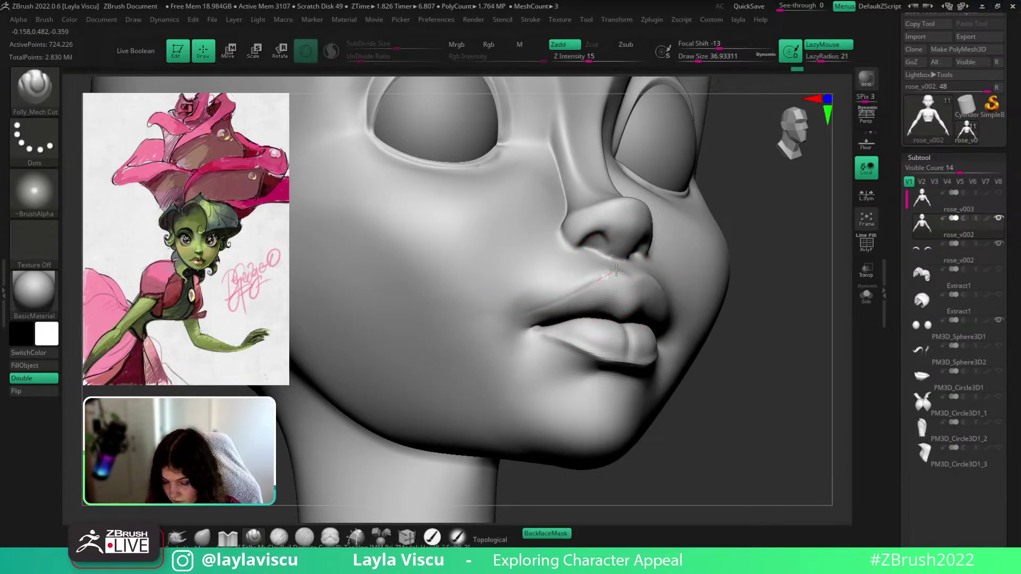
{"action": "left_click_drag", "start_coordinate": [616, 270], "coordinate": [630, 264]}
Carve the upper lip's outline down to the mouth corners with DamStandard at a draw size of about 20, smoothing the line
{"action": "mouse_move", "coordinate": [756, 271]}
{"action": "left_mouse_down"}
{"action": "mouse_move", "coordinate": [765, 303]}
{"action": "mouse_move", "coordinate": [781, 291]}
{"action": "mouse_move", "coordinate": [715, 284]}
{"action": "left_mouse_up"}
{"action": "key", "text": "b"}
{"action": "key", "text": "d"}
{"action": "key", "text": "s"}
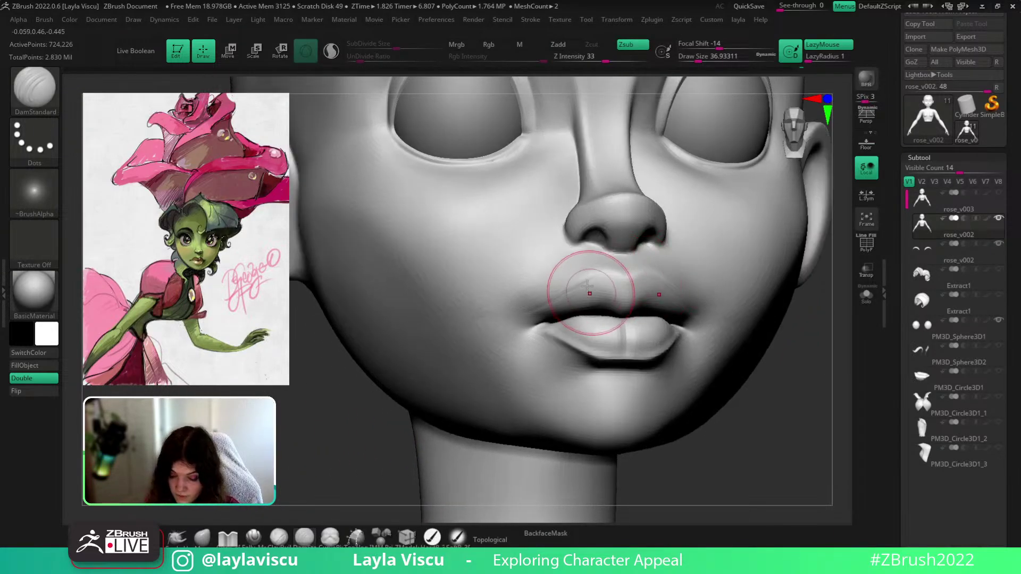
{"action": "key", "text": "s"}
{"action": "mouse_move", "coordinate": [569, 312]}
{"action": "left_mouse_down"}
{"action": "mouse_move", "coordinate": [546, 312]}
{"action": "mouse_move", "coordinate": [549, 304]}
{"action": "left_mouse_up"}
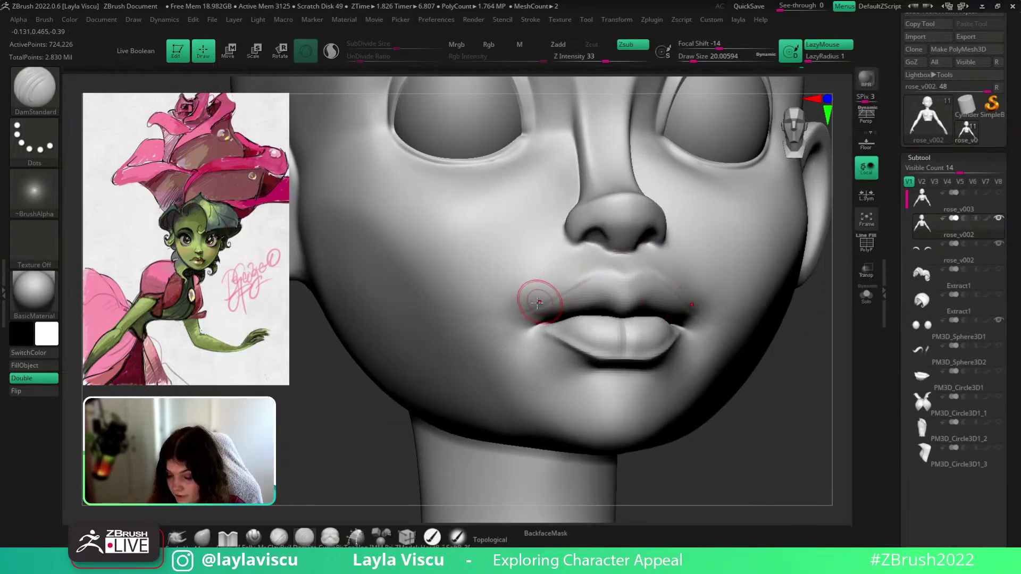
{"action": "key", "text": "shift+z"}
{"action": "key", "text": "z"}
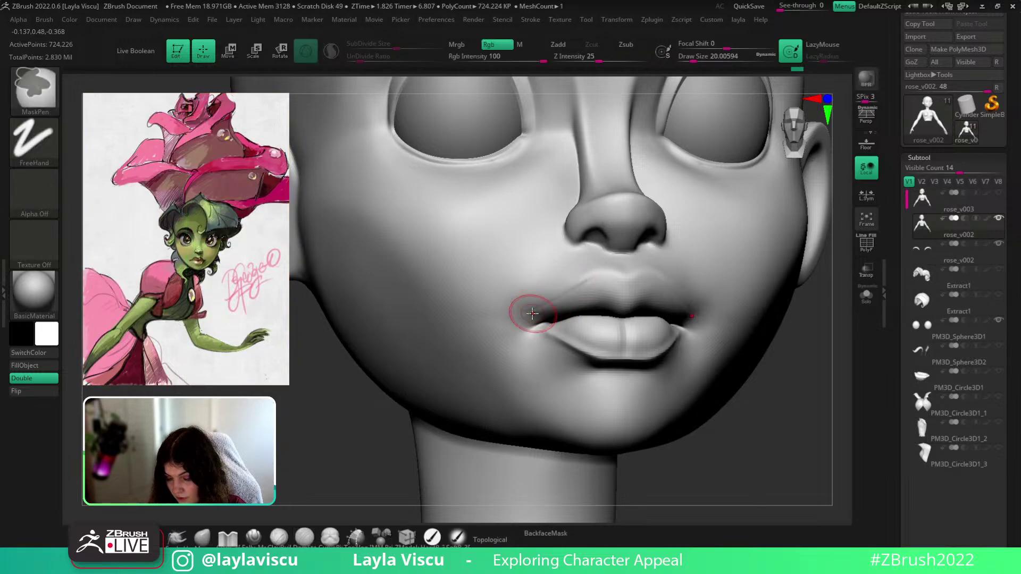
{"action": "mouse_move", "coordinate": [598, 280]}
{"action": "left_mouse_down", "text": "shift"}
{"action": "mouse_move", "coordinate": [531, 303]}
{"action": "mouse_move", "coordinate": [541, 305]}
{"action": "left_mouse_up", "text": "shift"}
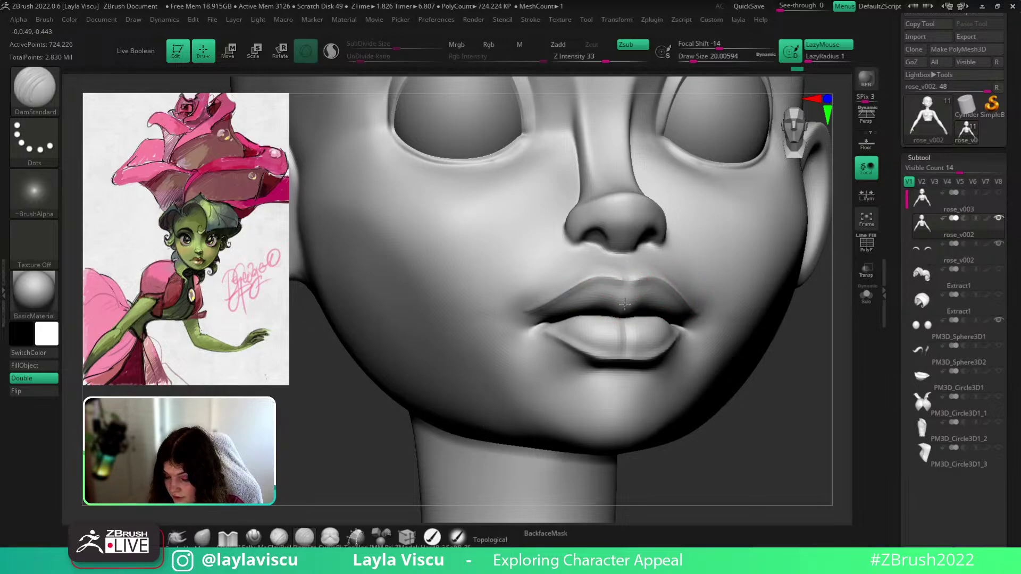
Adjust the cupid's bow and the centre of the upper lip with the Move brush
{"action": "mouse_move", "coordinate": [716, 329]}
{"action": "right_mouse_down", "text": "ctrl"}
{"action": "mouse_move", "coordinate": [793, 375]}
{"action": "mouse_move", "coordinate": [766, 339]}
{"action": "right_mouse_up", "text": "ctrl"}
{"action": "left_click", "coordinate": [202, 538]}
{"action": "key", "text": "shift"}
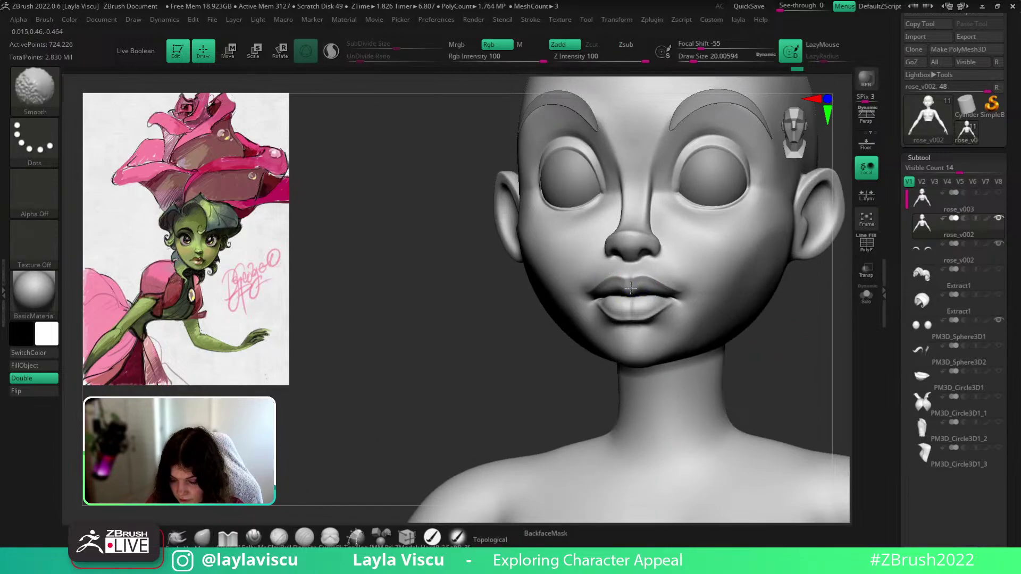
{"action": "right_click_drag", "start_coordinate": [693, 299], "coordinate": [633, 273], "text": "ctrl"}
{"action": "left_click_drag", "start_coordinate": [633, 273], "coordinate": [628, 273]}
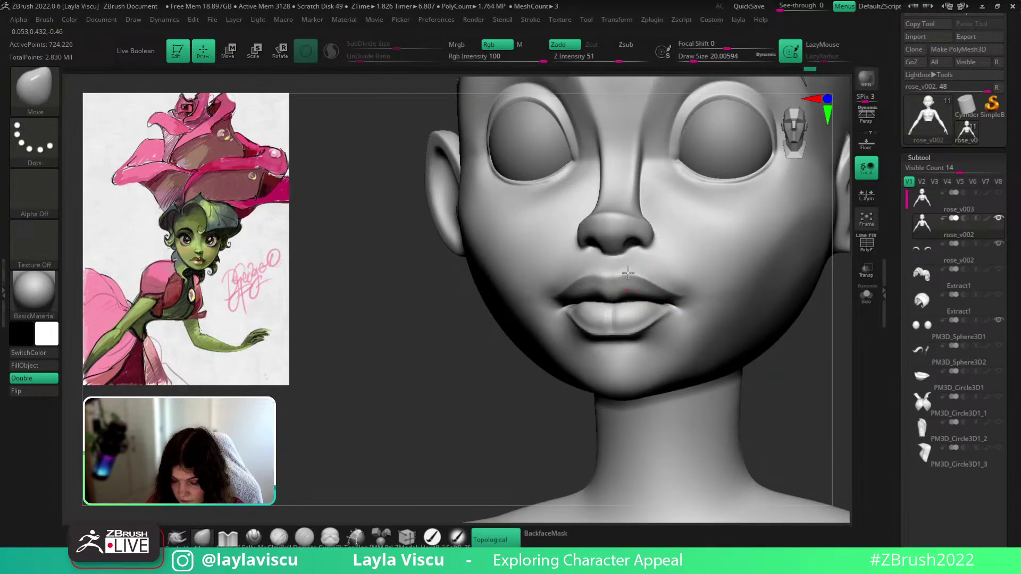
{"action": "right_click_drag", "start_coordinate": [652, 262], "coordinate": [745, 326]}
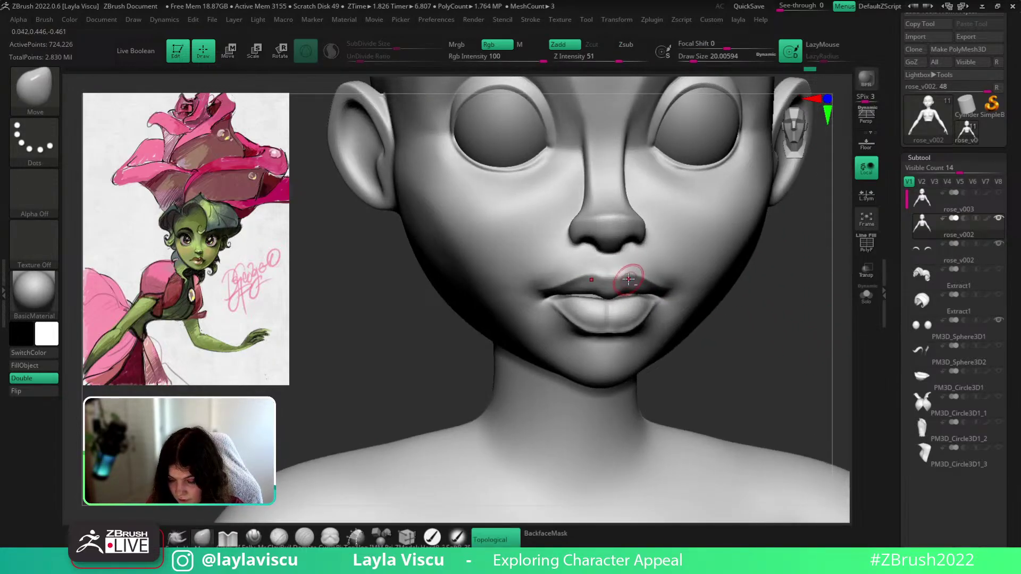
{"action": "mouse_move", "coordinate": [783, 292]}
{"action": "right_mouse_down"}
{"action": "mouse_move", "coordinate": [731, 266]}
{"action": "mouse_move", "coordinate": [654, 284]}
{"action": "mouse_move", "coordinate": [736, 255]}
{"action": "mouse_move", "coordinate": [722, 333]}
{"action": "mouse_move", "coordinate": [646, 295]}
{"action": "right_mouse_up"}
Build up volume on both sides of the upper lip's centre with ClayBuildup and smooth the strokes into the lip
{"action": "key", "text": "b"}
{"action": "key", "text": "c"}
{"action": "key", "text": "b"}
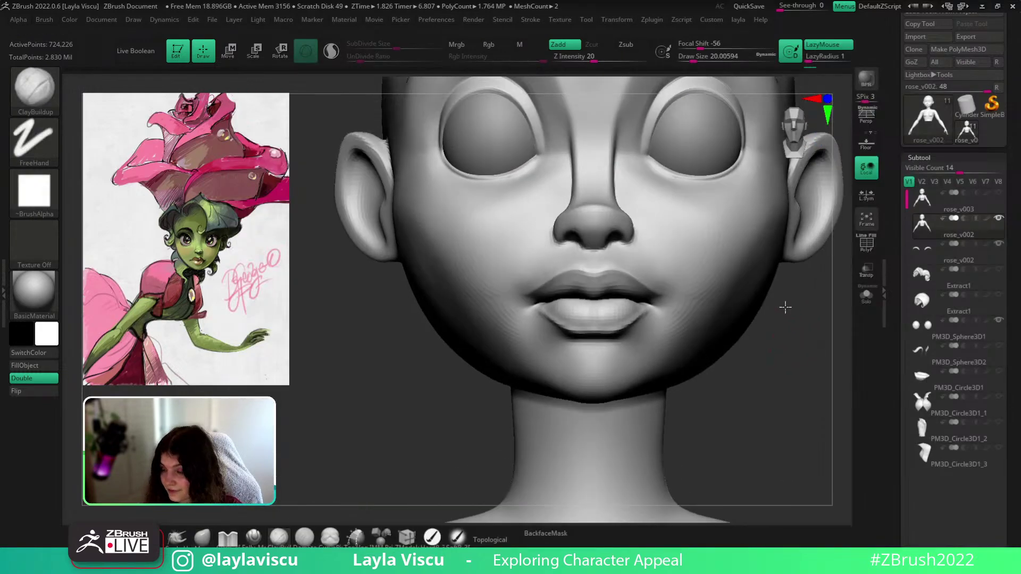
{"action": "left_click_drag", "start_coordinate": [608, 273], "coordinate": [609, 278]}
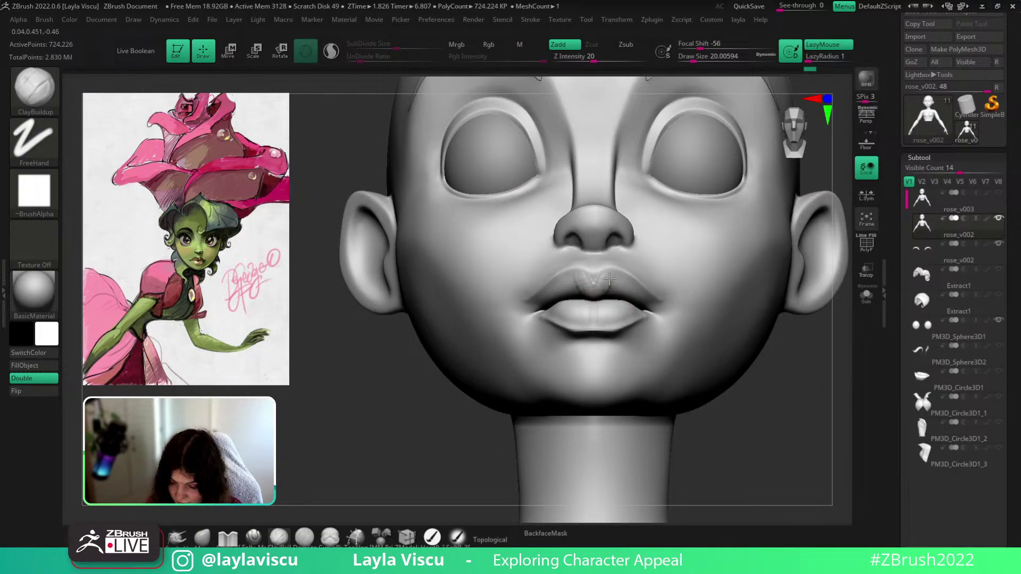
{"action": "key", "text": "shift"}
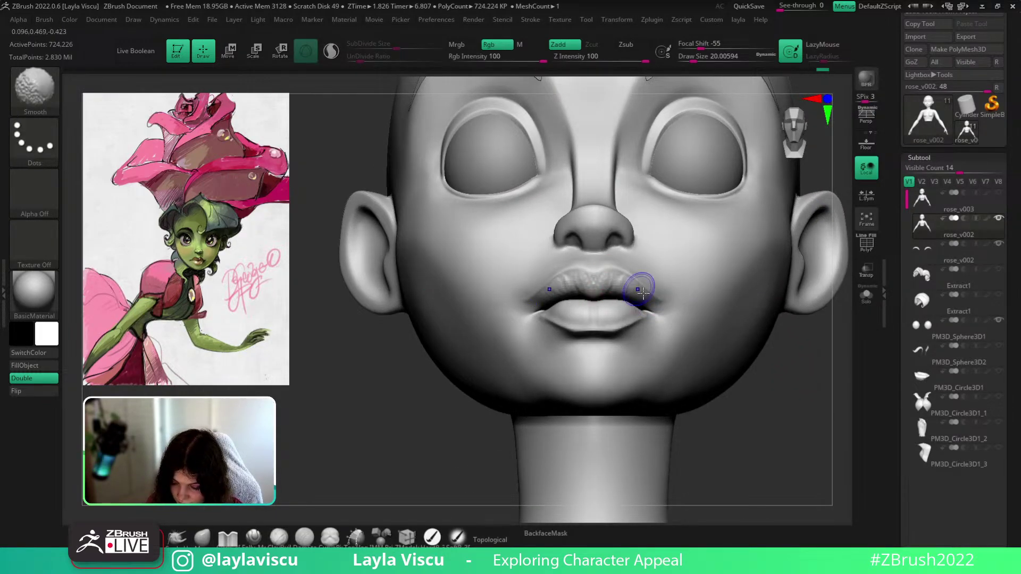
{"action": "left_click_drag", "start_coordinate": [601, 287], "coordinate": [621, 272], "text": "shift"}
{"action": "mouse_move", "coordinate": [776, 354]}
{"action": "left_mouse_down"}
{"action": "mouse_move", "coordinate": [780, 412]}
{"action": "mouse_move", "coordinate": [746, 392]}
{"action": "left_mouse_up"}
{"action": "key", "text": "shift"}
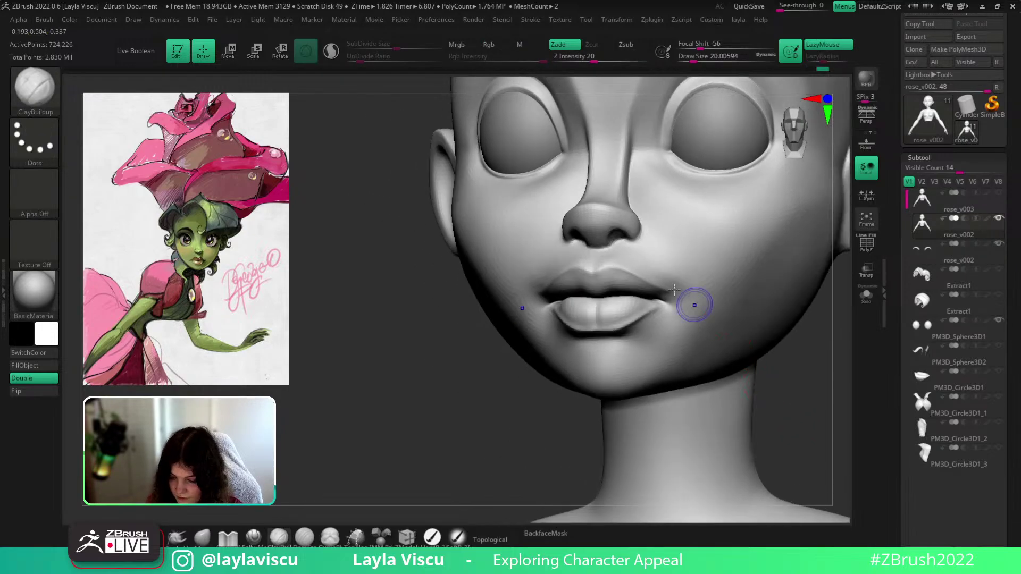
Flatten the upper edge of the upper lip from the mouth corner toward the centre with TrimDynamic
{"action": "key", "text": "b"}
{"action": "key", "text": "t"}
{"action": "key", "text": "d"}
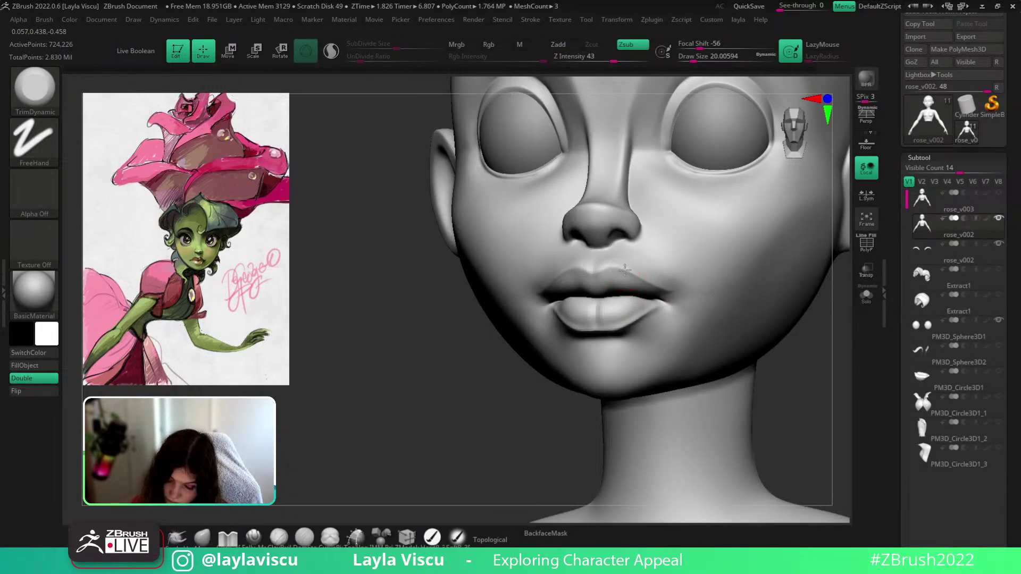
{"action": "left_click_drag", "start_coordinate": [665, 287], "coordinate": [629, 276]}
Sharpen the upper lip's border between the mouth corner and the cupid's bow with DamStandard
{"action": "right_click_drag", "start_coordinate": [795, 394], "coordinate": [802, 314], "text": "ctrl"}
{"action": "key", "text": "b"}
{"action": "key", "text": "d"}
{"action": "key", "text": "s"}
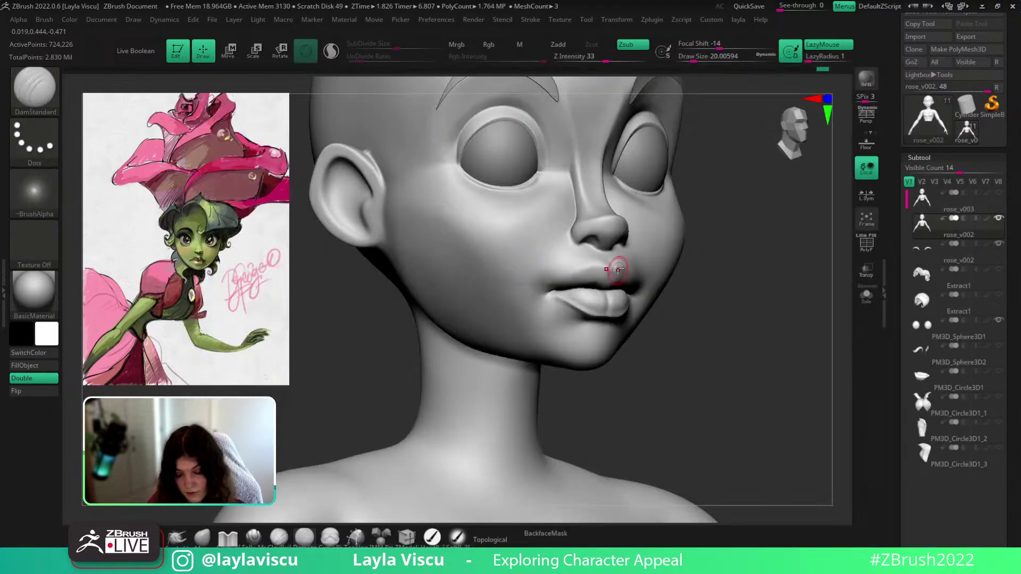
{"action": "right_click_drag", "start_coordinate": [605, 265], "coordinate": [604, 282], "text": "ctrl"}
{"action": "left_click_drag", "start_coordinate": [524, 296], "coordinate": [589, 269]}
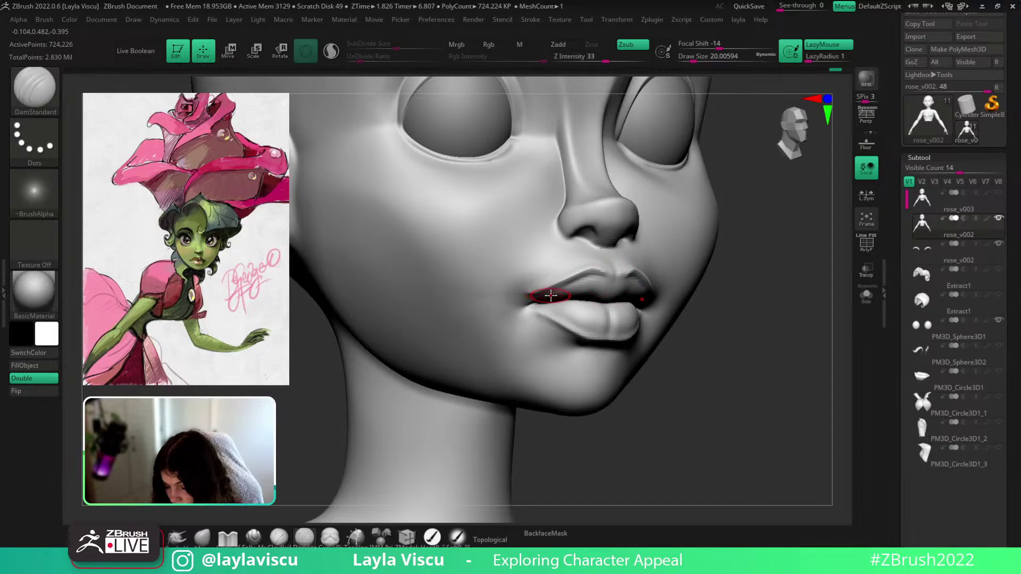
Build up the side of the upper lip with ClayBuildup, then smooth it and flatten it toward the mouth corner with TrimDynamic
{"action": "key", "text": "b"}
{"action": "key", "text": "c"}
{"action": "key", "text": "b"}
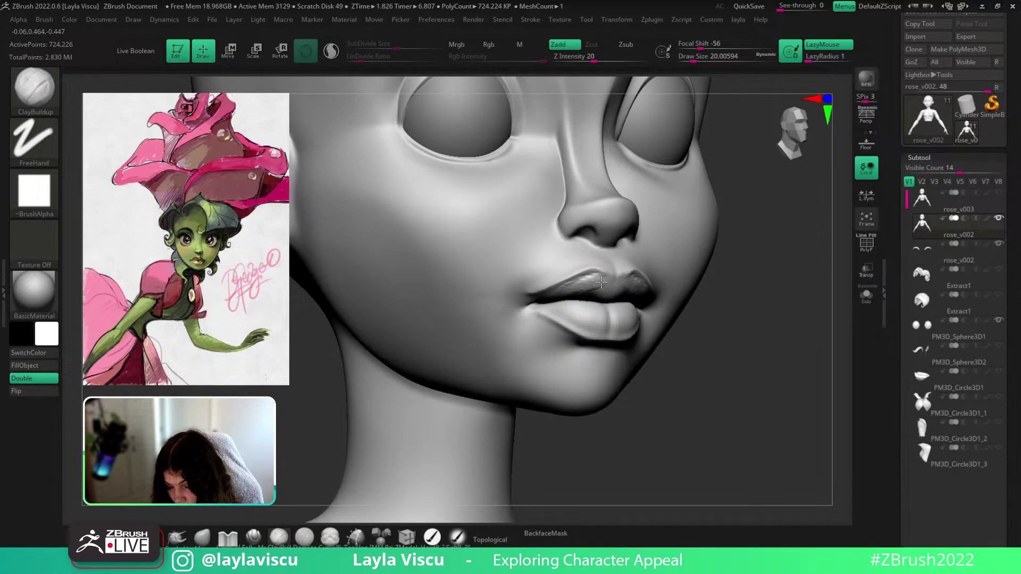
{"action": "mouse_move", "coordinate": [591, 295]}
{"action": "left_mouse_down"}
{"action": "mouse_move", "coordinate": [583, 289]}
{"action": "mouse_move", "coordinate": [598, 292]}
{"action": "left_mouse_up"}
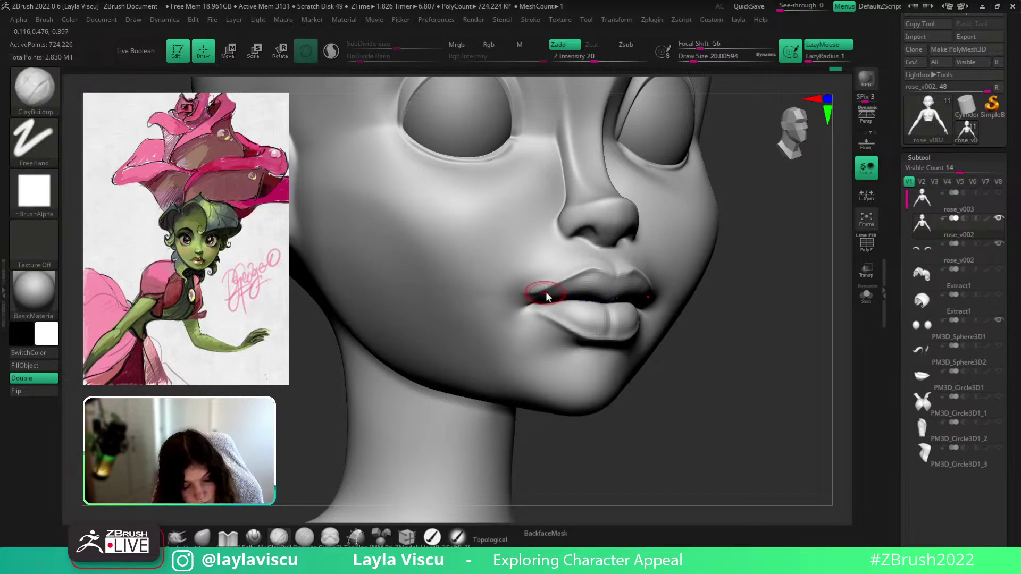
{"action": "key", "text": "b"}
{"action": "key", "text": "t"}
{"action": "key", "text": "d"}
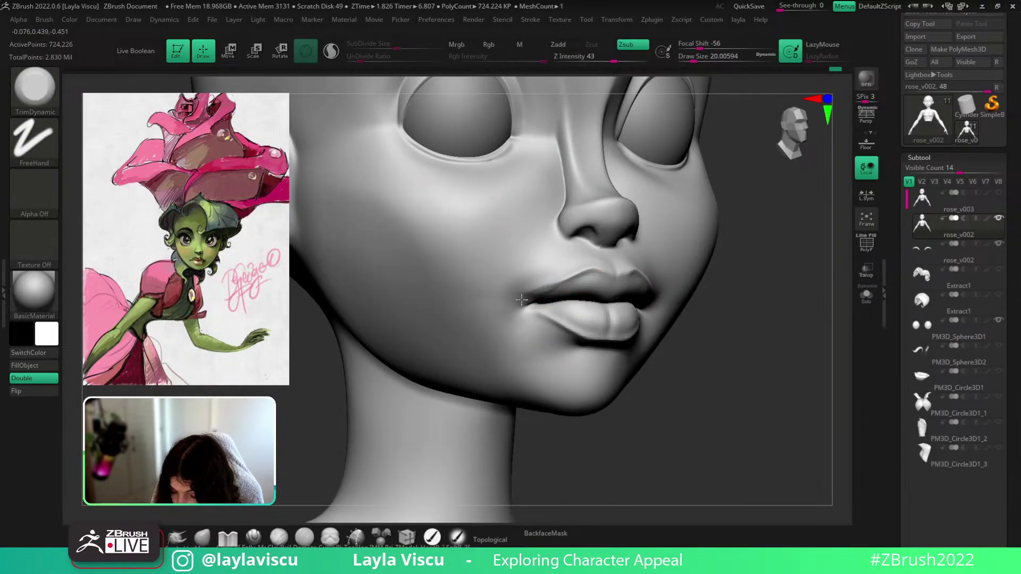
Carve the crease at the mouth corner downward with DamStandard and smooth the skin around it
{"action": "key", "text": "b"}
{"action": "key", "text": "d"}
{"action": "key", "text": "s"}
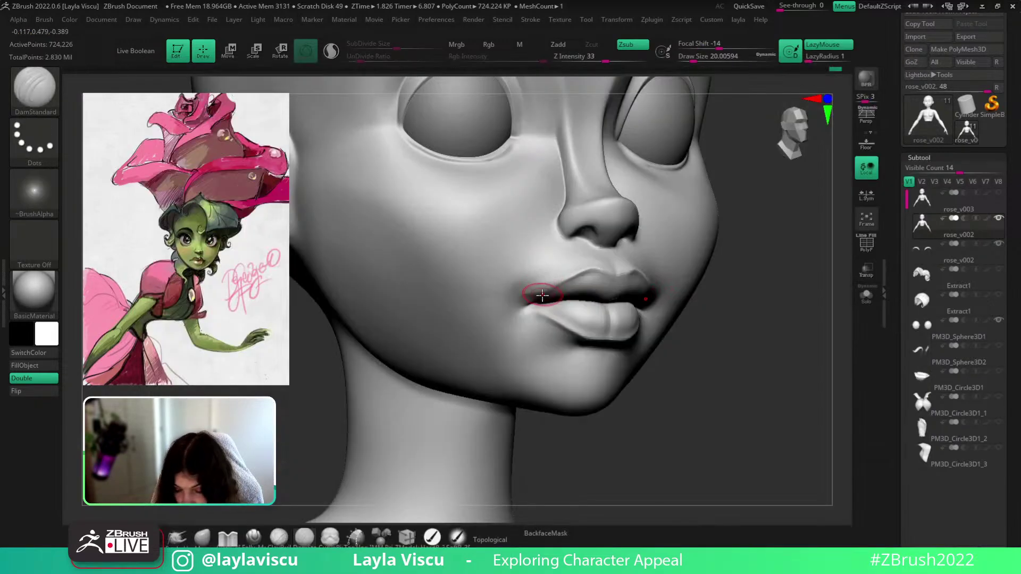
{"action": "left_click_drag", "start_coordinate": [525, 303], "coordinate": [521, 318]}
{"action": "right_click_drag", "start_coordinate": [523, 313], "coordinate": [529, 210], "text": "ctrl"}
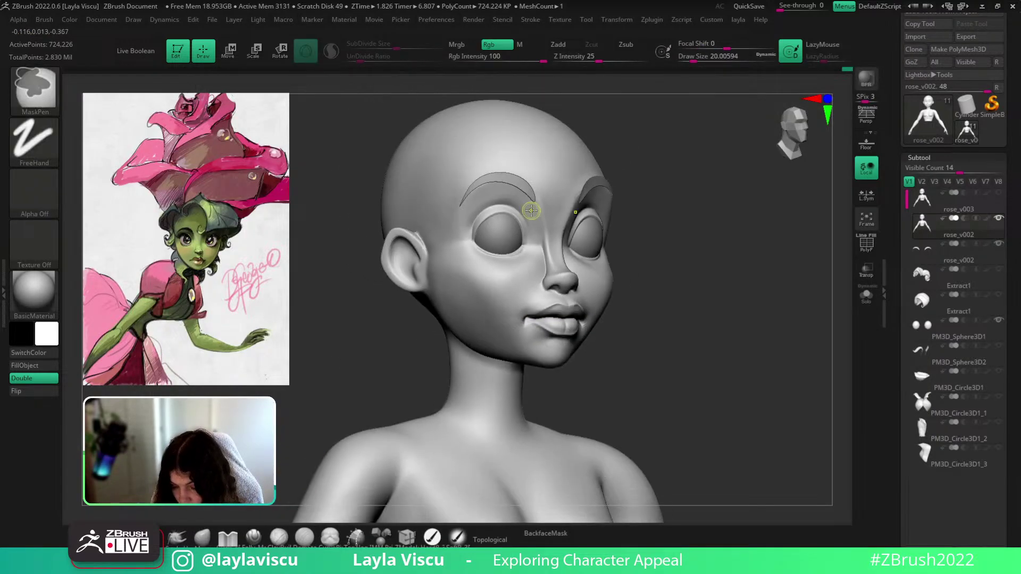
{"action": "mouse_move", "coordinate": [765, 319]}
{"action": "right_mouse_down", "text": "shift"}
{"action": "mouse_move", "coordinate": [722, 323]}
{"action": "mouse_move", "coordinate": [619, 369]}
{"action": "right_mouse_up", "text": "shift"}
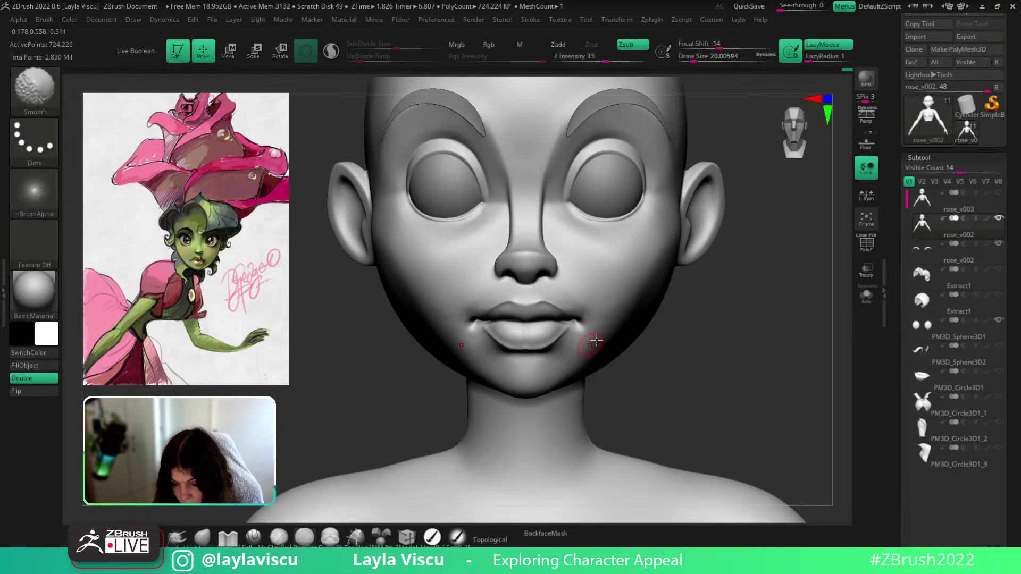
Subdivide the head mesh and carve a fine vertical crease down the upper lip's centre with DamStandard at about 8.4 draw size
{"action": "right_click_drag", "start_coordinate": [565, 302], "coordinate": [555, 359], "text": "ctrl"}
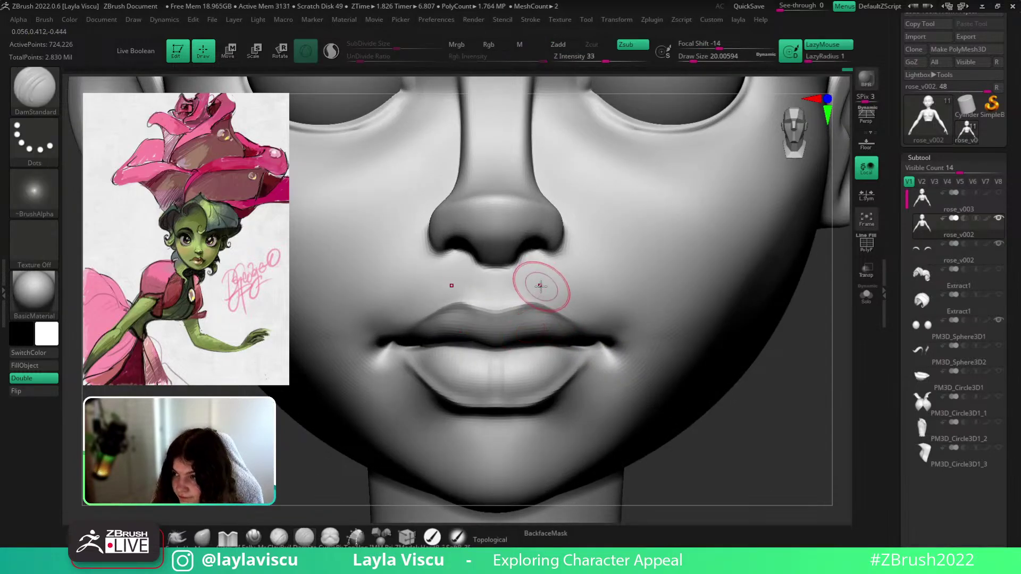
{"action": "left_click_drag", "start_coordinate": [495, 299], "coordinate": [494, 343]}
{"action": "key", "text": "s"}
{"action": "key", "text": "ctrl+d"}
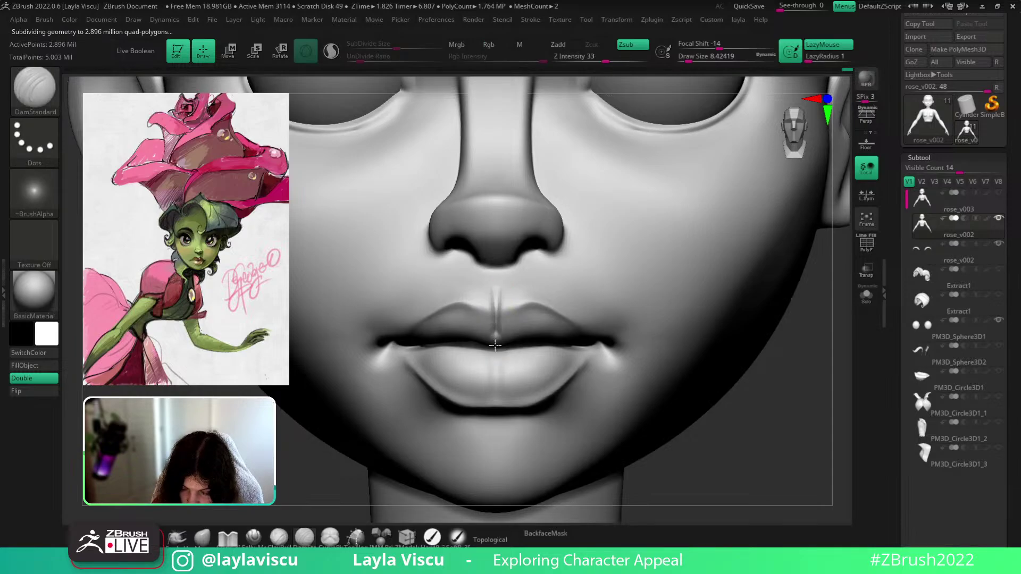
{"action": "left_click_drag", "start_coordinate": [497, 290], "coordinate": [501, 336]}
{"action": "key", "text": "s"}
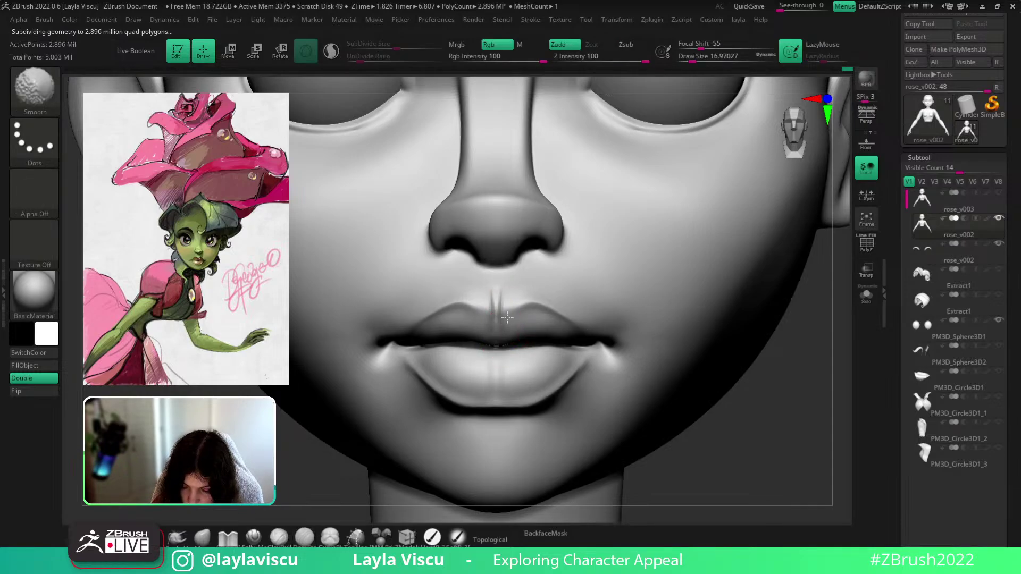
Try to inflate the upper lip beside its central crease with the Inflat brush
{"action": "key", "text": "b"}
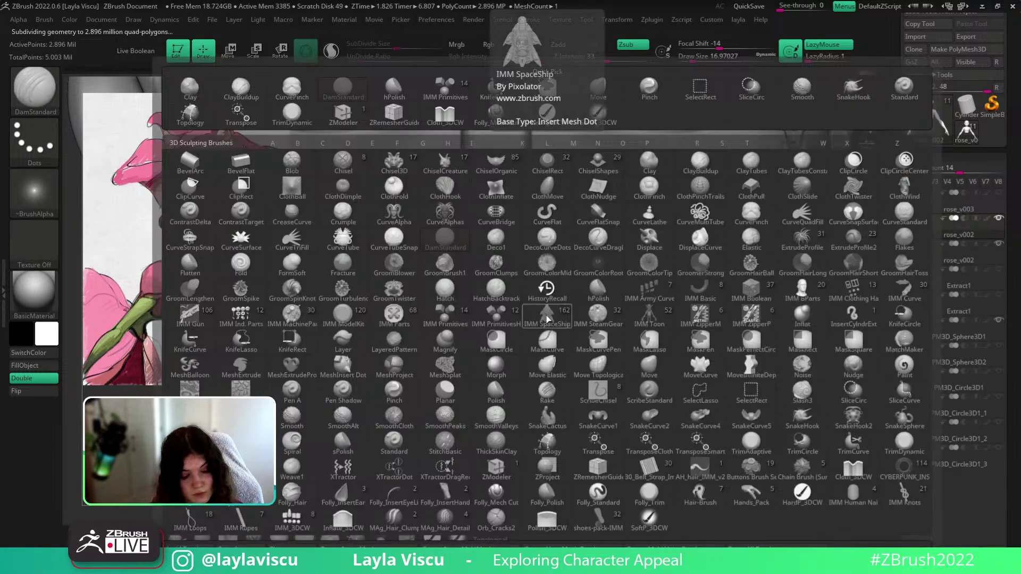
{"action": "key", "text": "i"}
{"action": "key", "text": "n"}
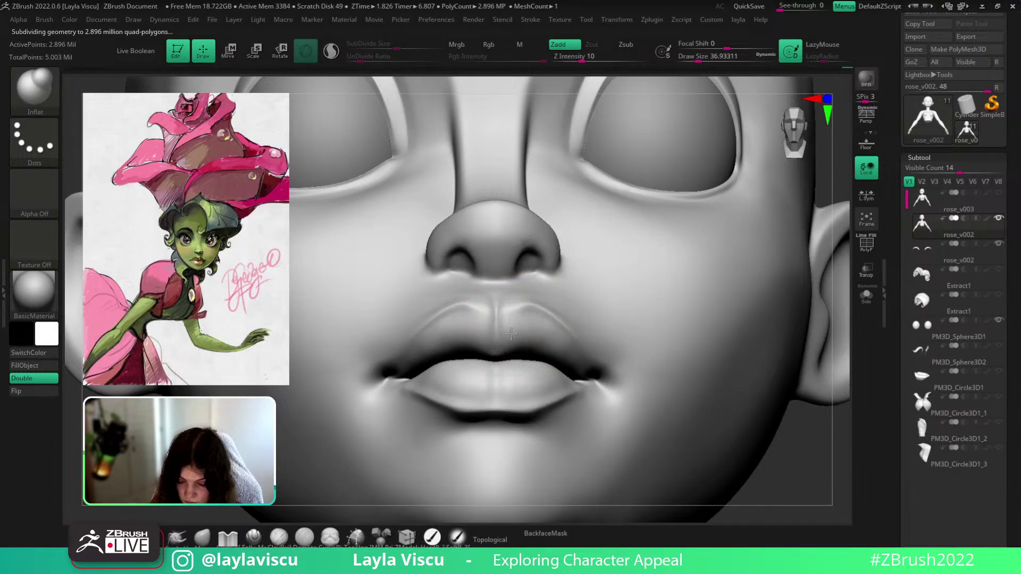
{"action": "key", "text": "ctrl+z"}
{"action": "key", "text": "ctrl+z"}
{"action": "key", "text": "ctrl+z"}
{"action": "key", "text": "ctrl+z"}
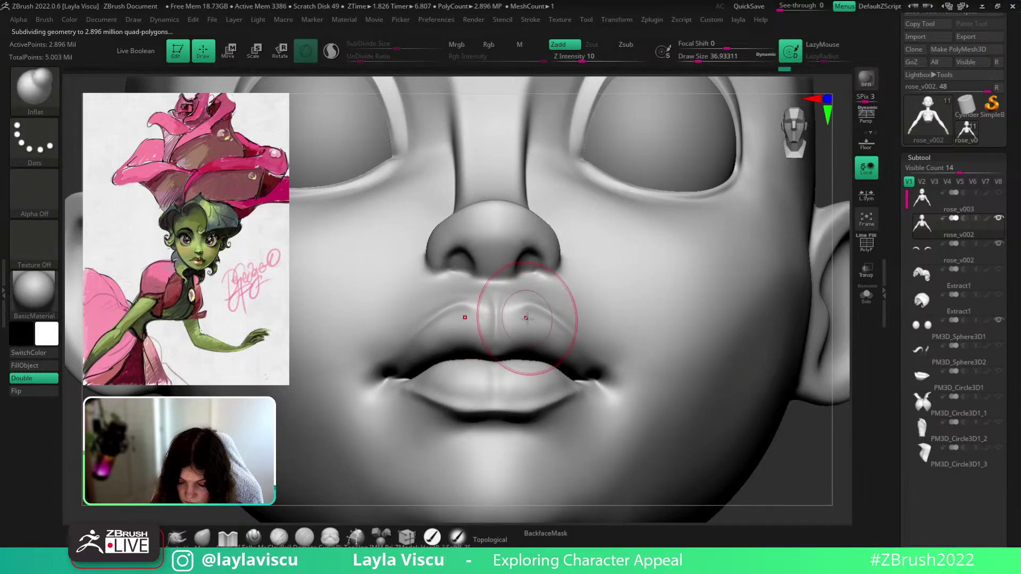
Flatten the upper lip's edge from the cupid's bow to the mouth corner with TrimDynamic at about 18 draw size and smooth it
{"action": "mouse_move", "coordinate": [526, 318]}
{"action": "right_mouse_down", "text": "ctrl"}
{"action": "mouse_move", "coordinate": [517, 223]}
{"action": "mouse_move", "coordinate": [697, 437]}
{"action": "right_mouse_up", "text": "ctrl"}
{"action": "right_click_drag", "start_coordinate": [697, 399], "coordinate": [640, 367]}
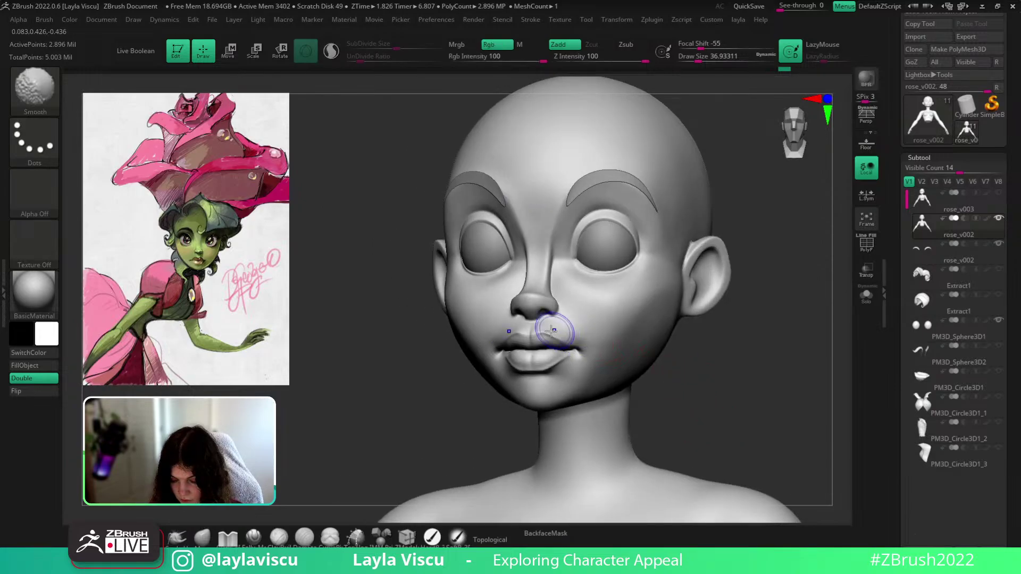
{"action": "right_click_drag", "start_coordinate": [555, 320], "coordinate": [586, 376], "text": "ctrl"}
{"action": "key", "text": "b"}
{"action": "key", "text": "t"}
{"action": "key", "text": "d"}
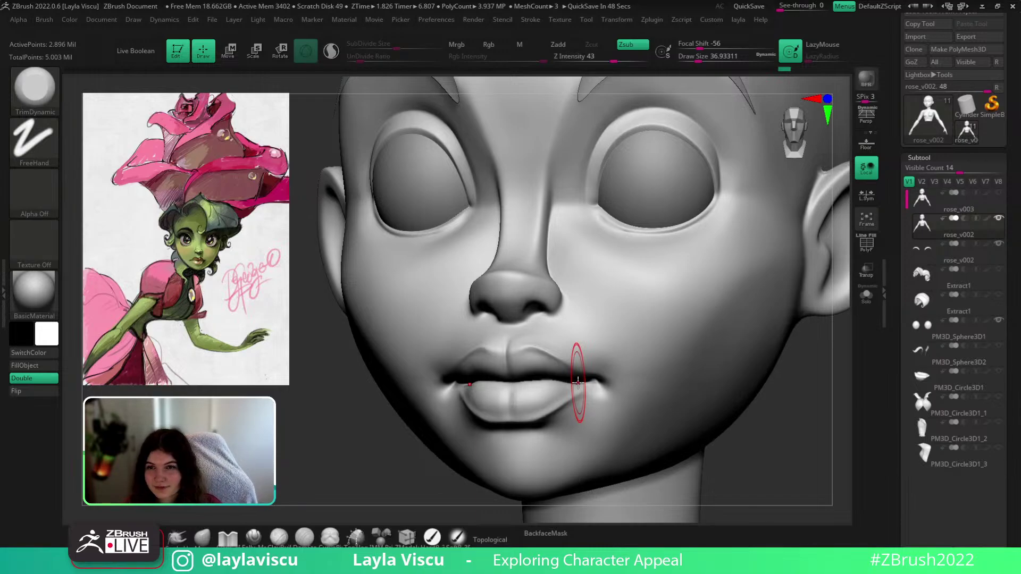
{"action": "key", "text": "b"}
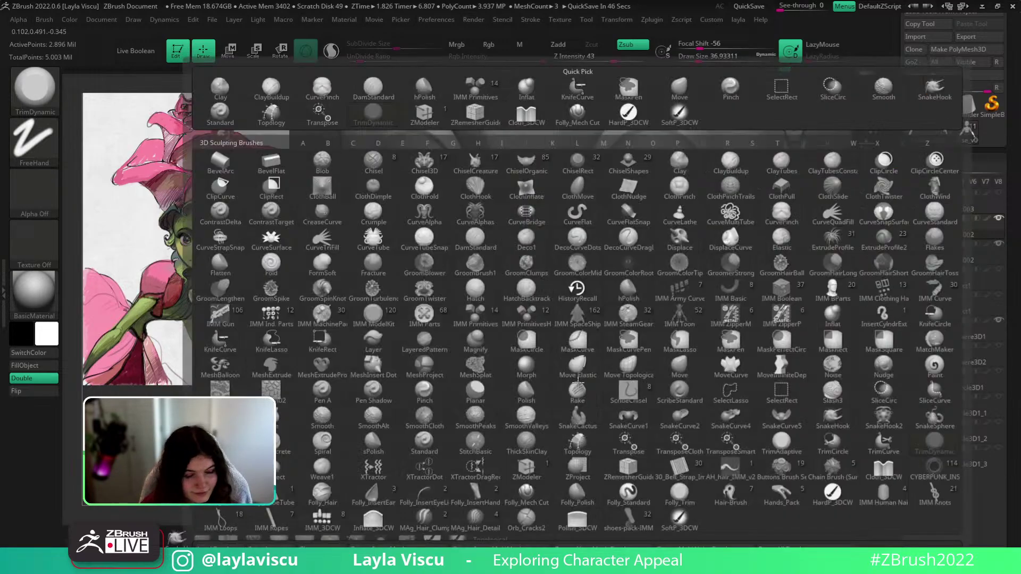
{"action": "key", "text": "Escape"}
{"action": "right_click_drag", "start_coordinate": [774, 410], "coordinate": [713, 417]}
{"action": "key", "text": "s"}
{"action": "left_click_drag", "start_coordinate": [525, 345], "coordinate": [597, 367]}
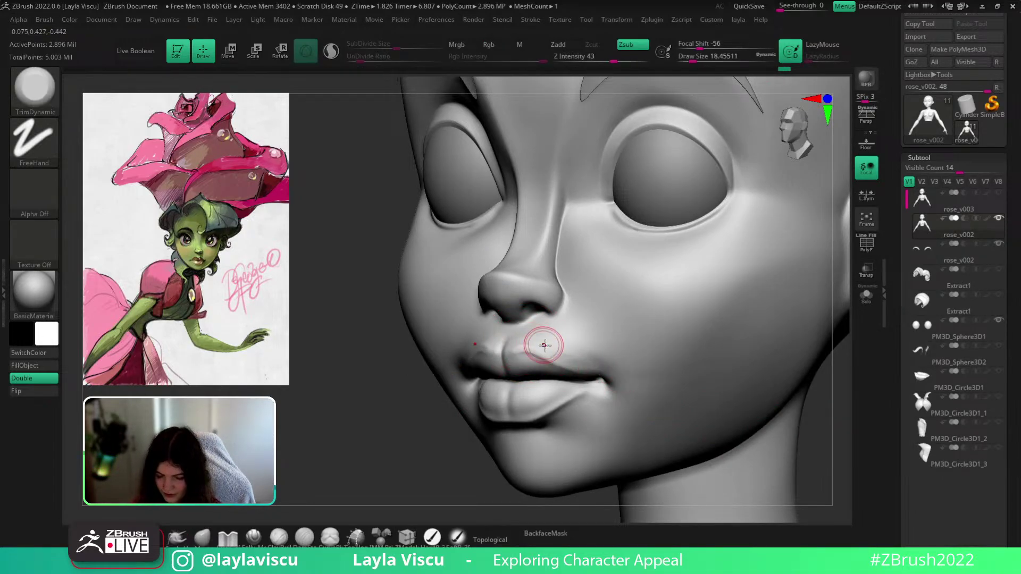
{"action": "left_click_drag", "start_coordinate": [526, 337], "coordinate": [570, 353], "text": "shift"}
Thicken the upper lip beside its central crease with ClayBuildup and blend the strokes
{"action": "mouse_move", "coordinate": [819, 457]}
{"action": "left_mouse_down"}
{"action": "mouse_move", "coordinate": [850, 462]}
{"action": "mouse_move", "coordinate": [814, 440]}
{"action": "mouse_move", "coordinate": [802, 414]}
{"action": "mouse_move", "coordinate": [805, 342]}
{"action": "left_mouse_up"}
{"action": "key", "text": "b"}
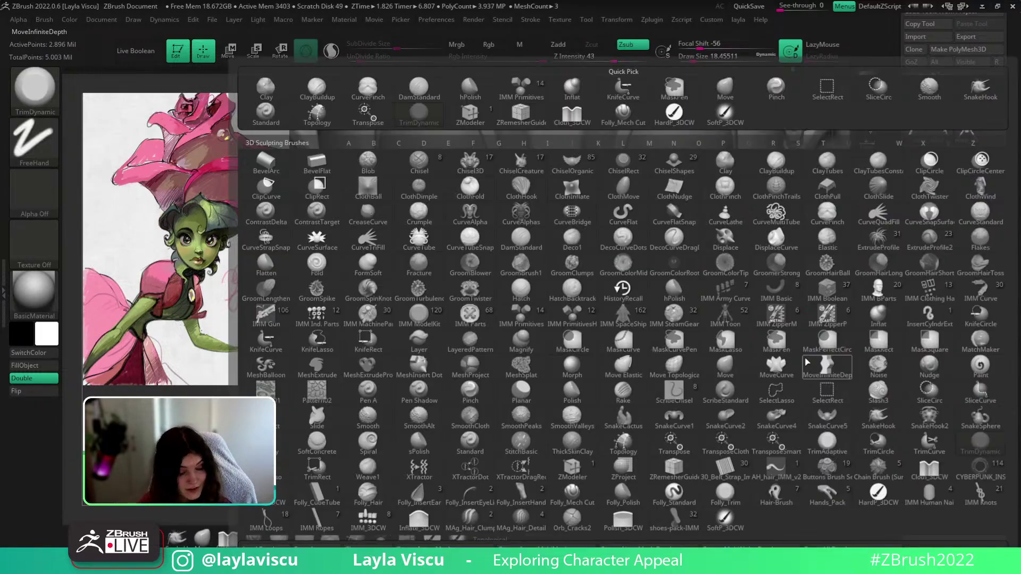
{"action": "key", "text": "d"}
{"action": "key", "text": "s"}
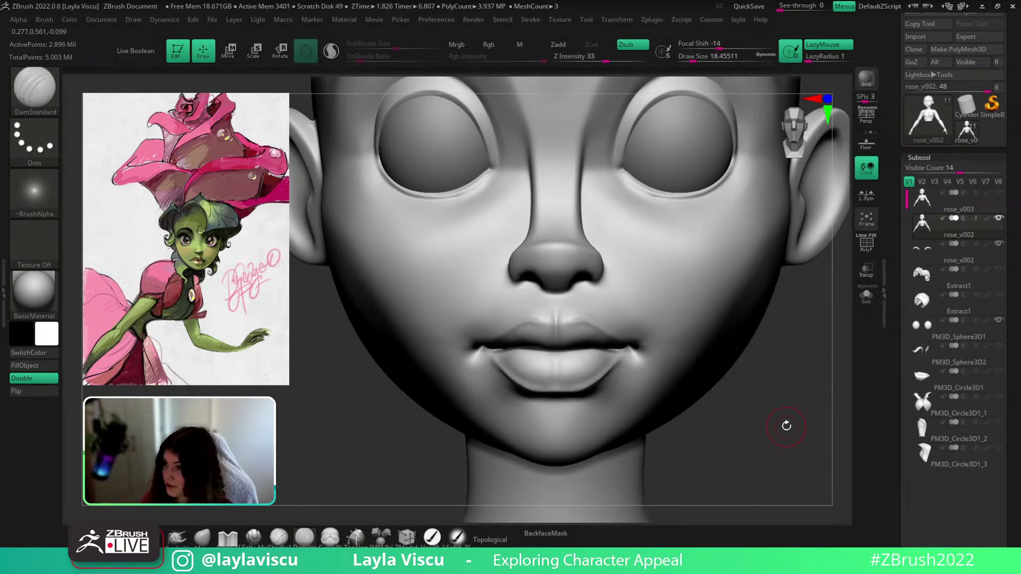
{"action": "left_click_drag", "start_coordinate": [786, 426], "coordinate": [755, 367]}
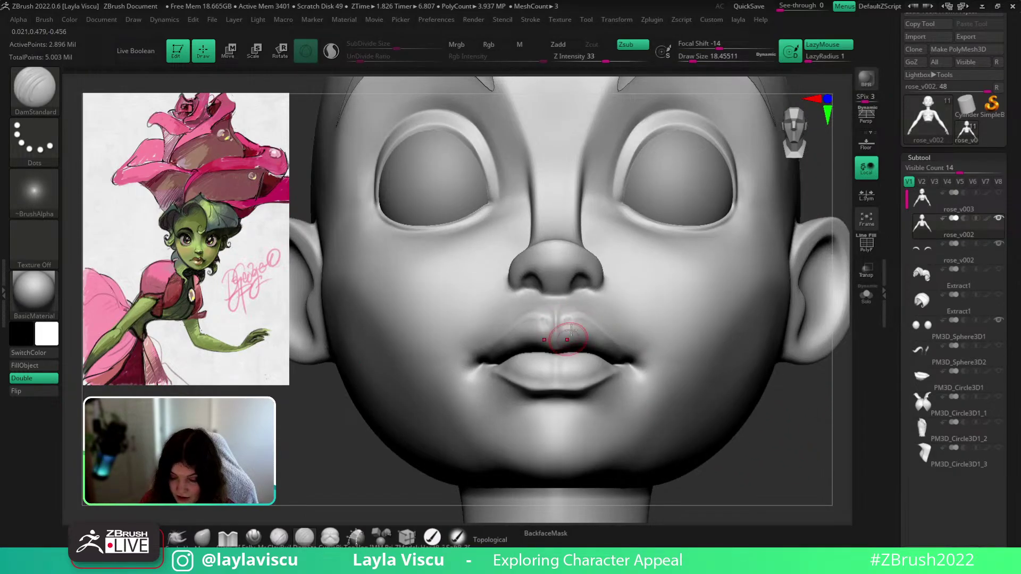
{"action": "key", "text": "b"}
{"action": "key", "text": "c"}
{"action": "key", "text": "b"}
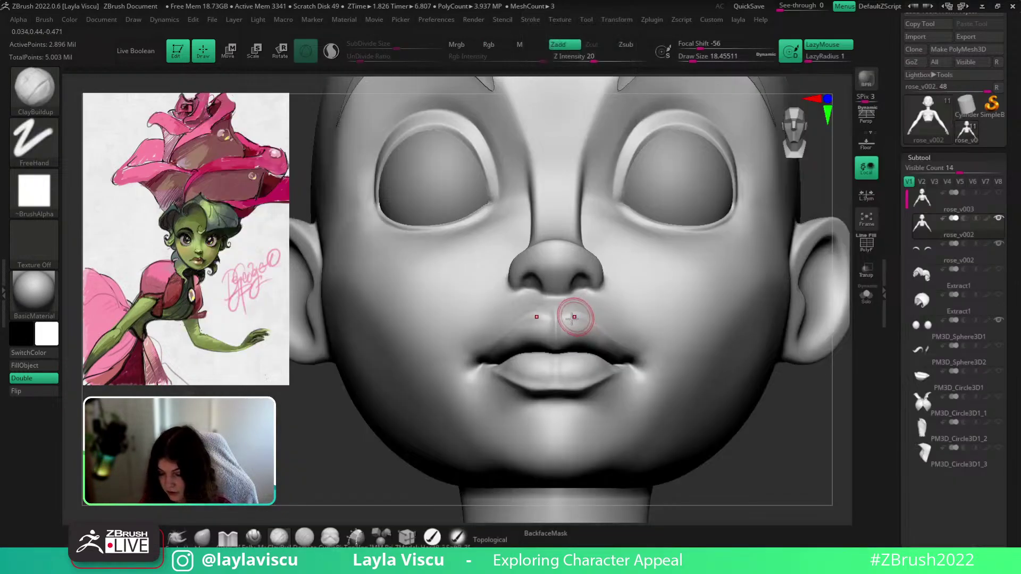
{"action": "left_click_drag", "start_coordinate": [563, 328], "coordinate": [581, 335]}
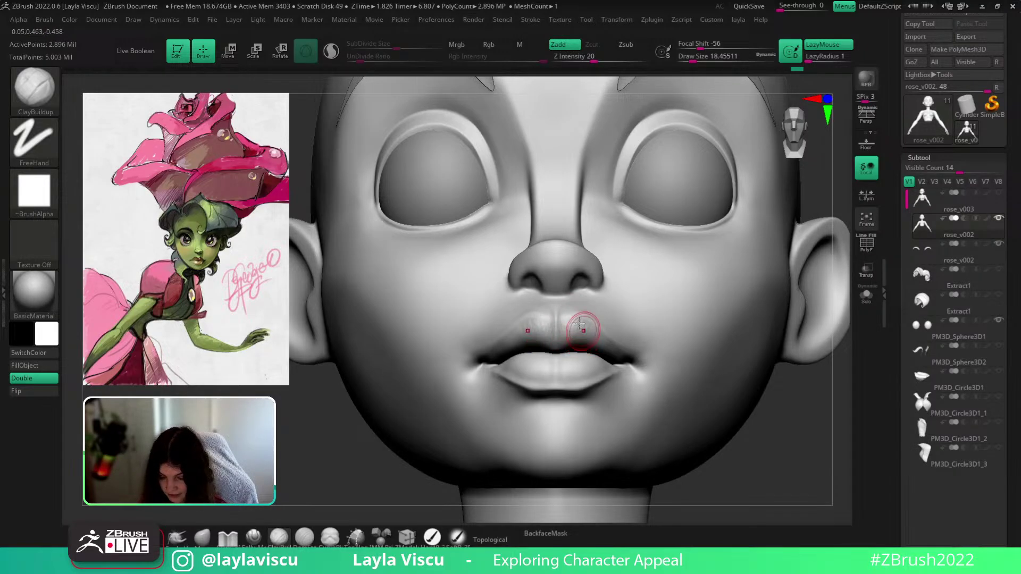
{"action": "key", "text": "shift"}
Carve the cupid's bow into the centre of the upper lip's edge with DamStandard, undoing unsatisfactory strokes
{"action": "left_click_drag", "start_coordinate": [806, 451], "coordinate": [803, 458]}
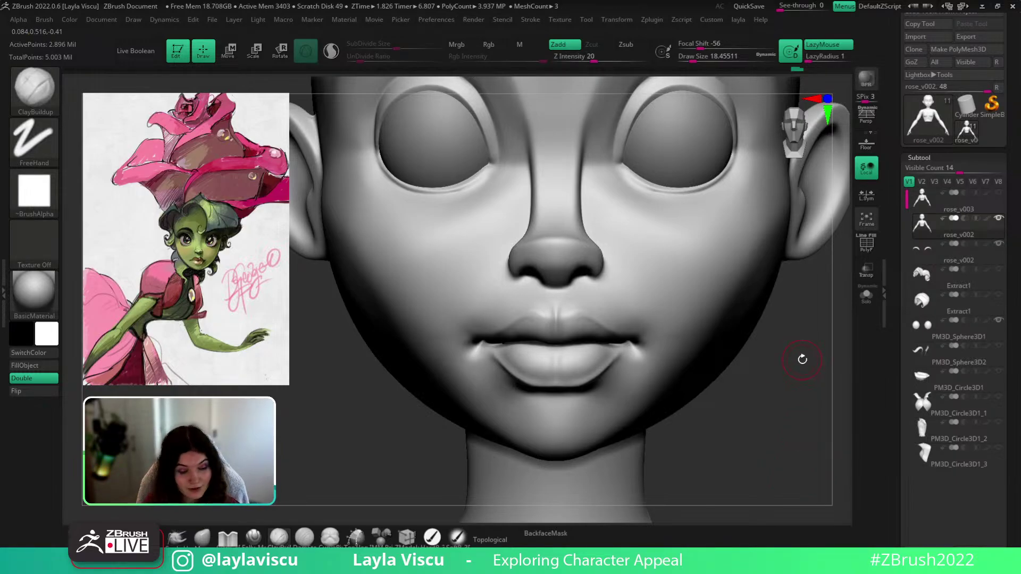
{"action": "key", "text": "b"}
{"action": "key", "text": "r"}
{"action": "key", "text": "a"}
{"action": "key", "text": "b"}
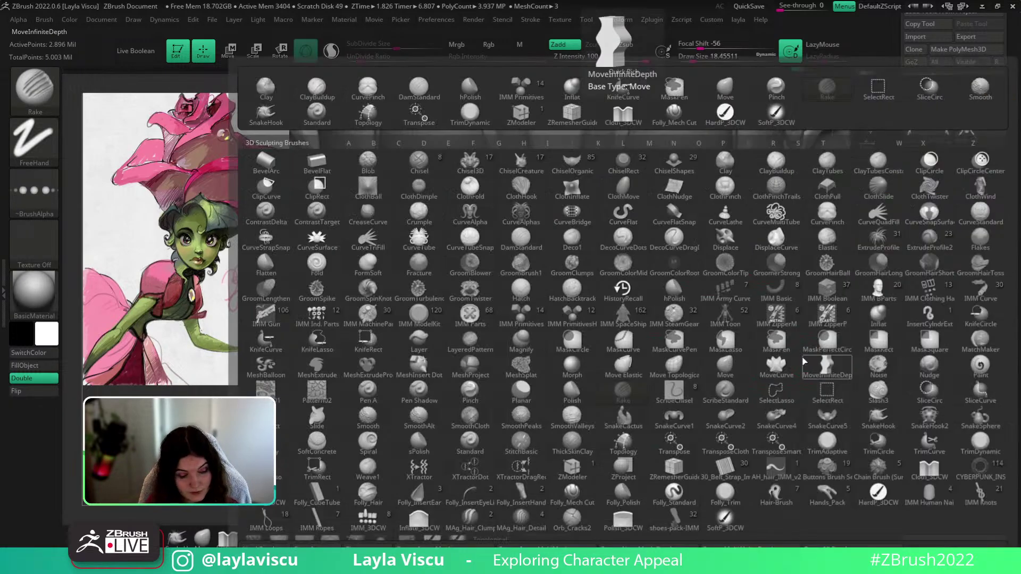
{"action": "key", "text": "d"}
{"action": "key", "text": "s"}
{"action": "left_click_drag", "start_coordinate": [803, 355], "coordinate": [675, 330]}
{"action": "left_click_drag", "start_coordinate": [550, 320], "coordinate": [552, 340]}
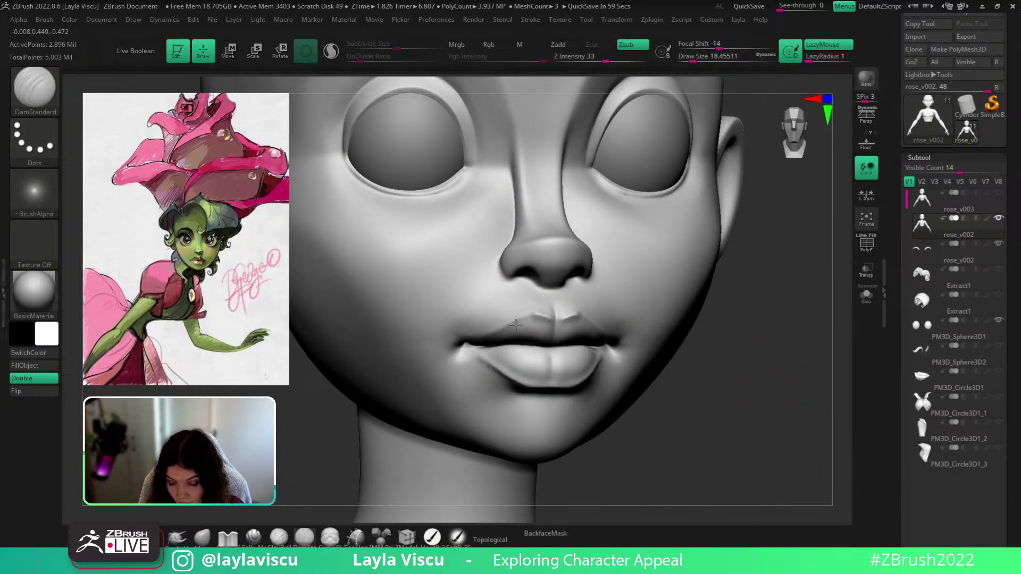
{"action": "key", "text": "ctrl+z"}
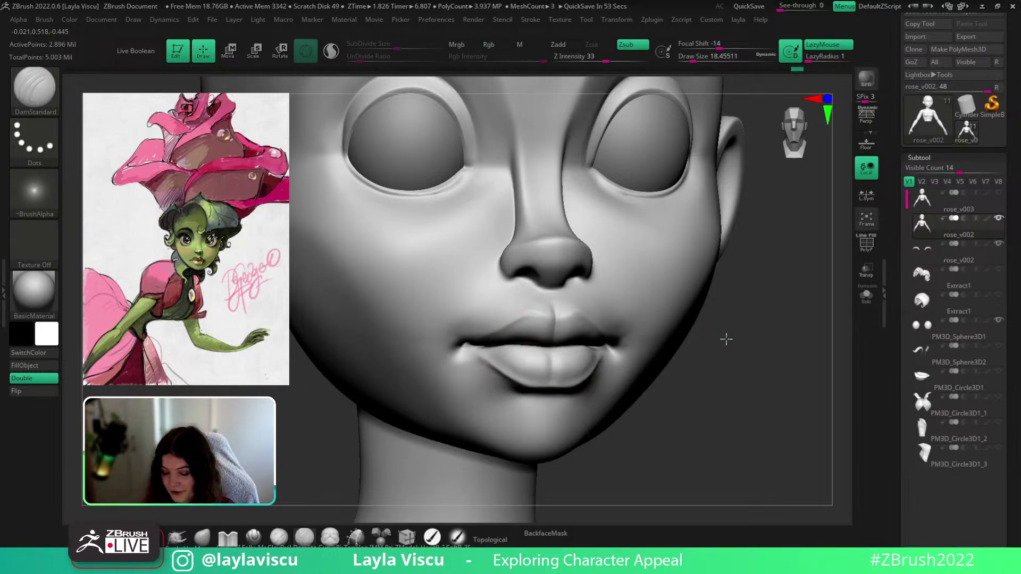
{"action": "left_click_drag", "start_coordinate": [727, 340], "coordinate": [752, 426], "text": "shift"}
{"action": "left_click_drag", "start_coordinate": [559, 320], "coordinate": [577, 313]}
{"action": "key", "text": "ctrl+z"}
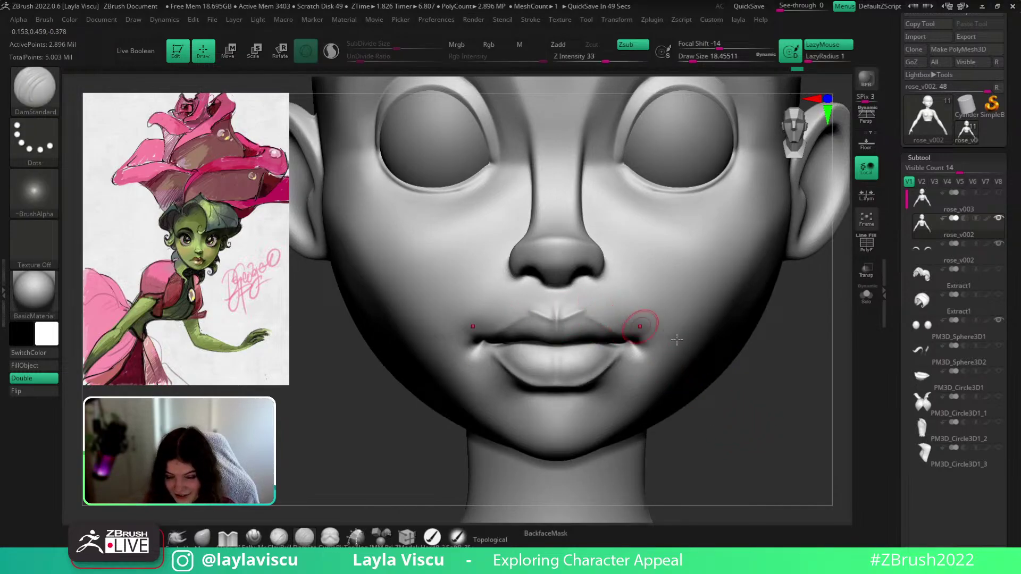
Sharpen the upper lip's border from the cupid's bow to the mouth corner with DamStandard and soften it with Smooth
{"action": "left_click_drag", "start_coordinate": [783, 399], "coordinate": [734, 371]}
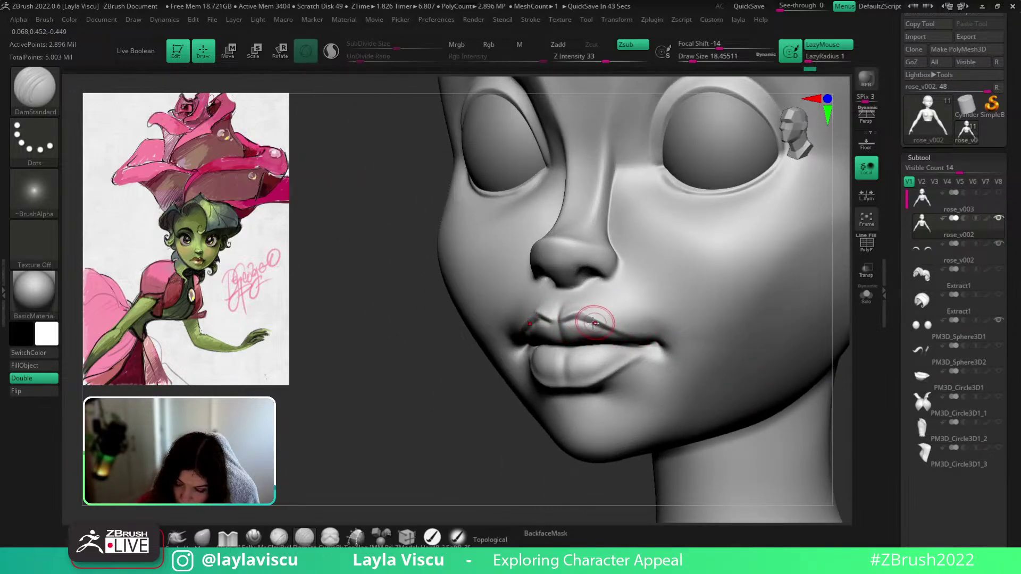
{"action": "left_click_drag", "start_coordinate": [593, 323], "coordinate": [659, 344]}
{"action": "left_click_drag", "start_coordinate": [505, 441], "coordinate": [576, 420]}
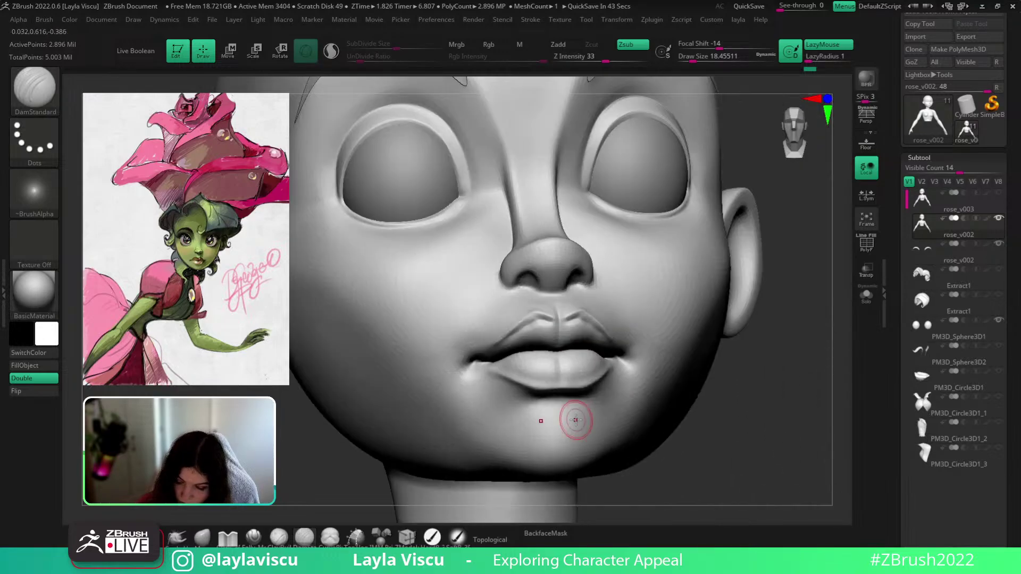
{"action": "key", "text": "shift"}
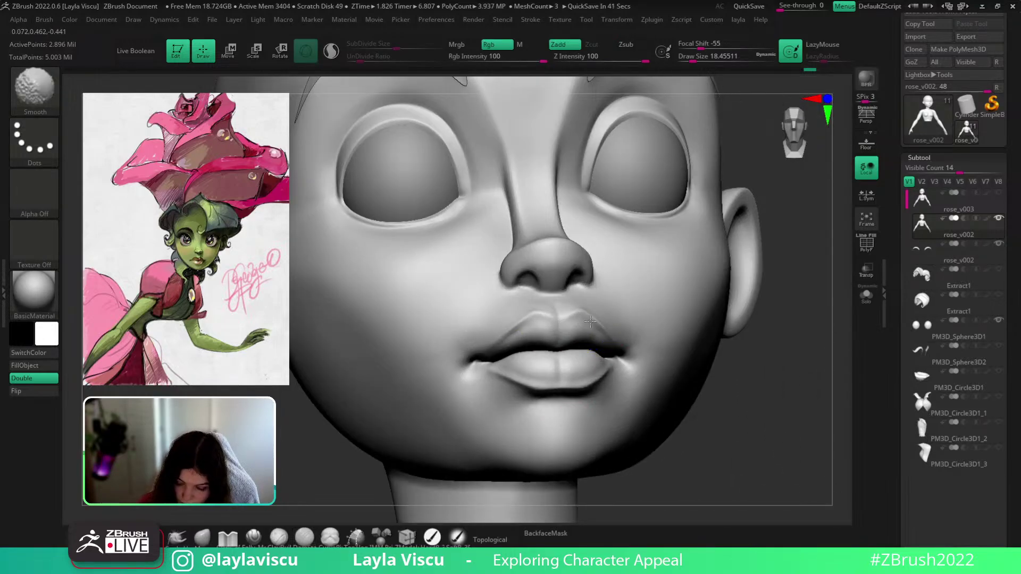
{"action": "left_click_drag", "start_coordinate": [590, 322], "coordinate": [603, 330], "text": "shift"}
Deepen the vertical crease down the centre of the lower lip with DamStandard
{"action": "mouse_move", "coordinate": [766, 384]}
{"action": "left_mouse_down", "text": "alt"}
{"action": "mouse_move", "coordinate": [776, 401]}
{"action": "mouse_move", "coordinate": [750, 348]}
{"action": "mouse_move", "coordinate": [709, 343]}
{"action": "mouse_move", "coordinate": [720, 366]}
{"action": "mouse_move", "coordinate": [731, 364]}
{"action": "mouse_move", "coordinate": [736, 334]}
{"action": "left_mouse_up", "text": "alt"}
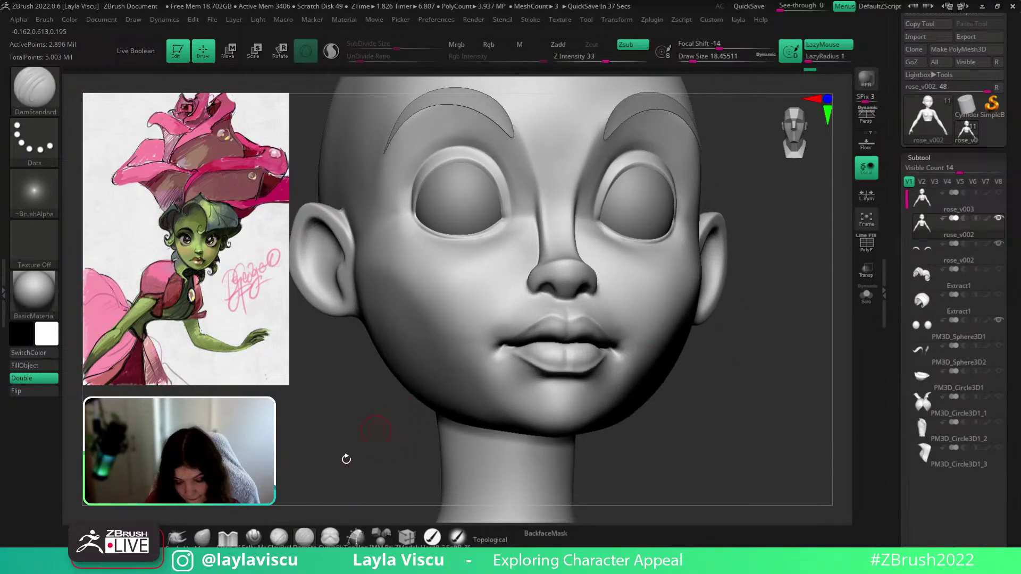
{"action": "left_click_drag", "start_coordinate": [351, 442], "coordinate": [359, 474], "text": "alt"}
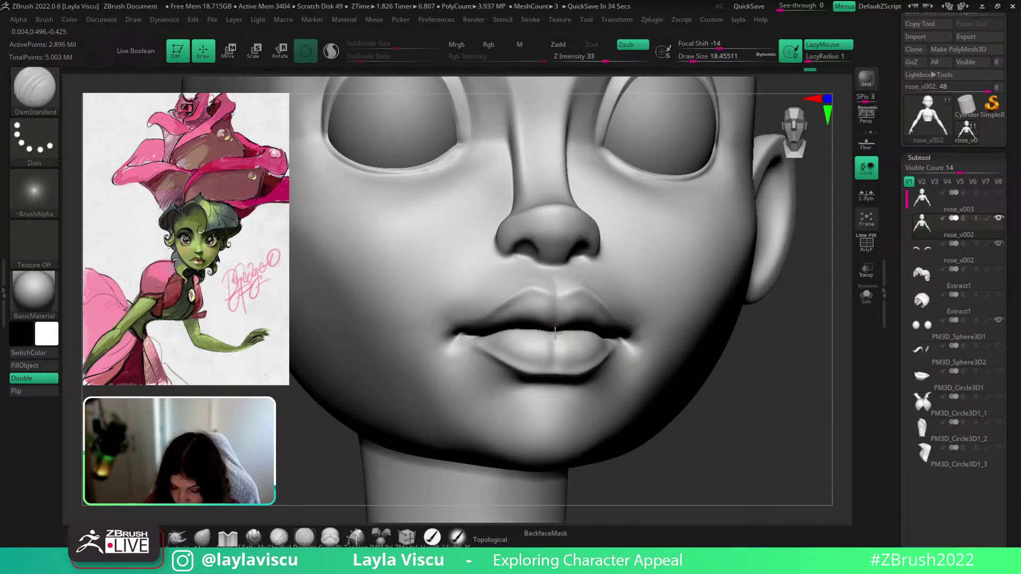
{"action": "left_click_drag", "start_coordinate": [550, 373], "coordinate": [550, 380]}
Fill in the area just below the mouth corners with ClayBuildup and smooth the strokes
{"action": "key", "text": "b"}
{"action": "key", "text": "c"}
{"action": "key", "text": "b"}
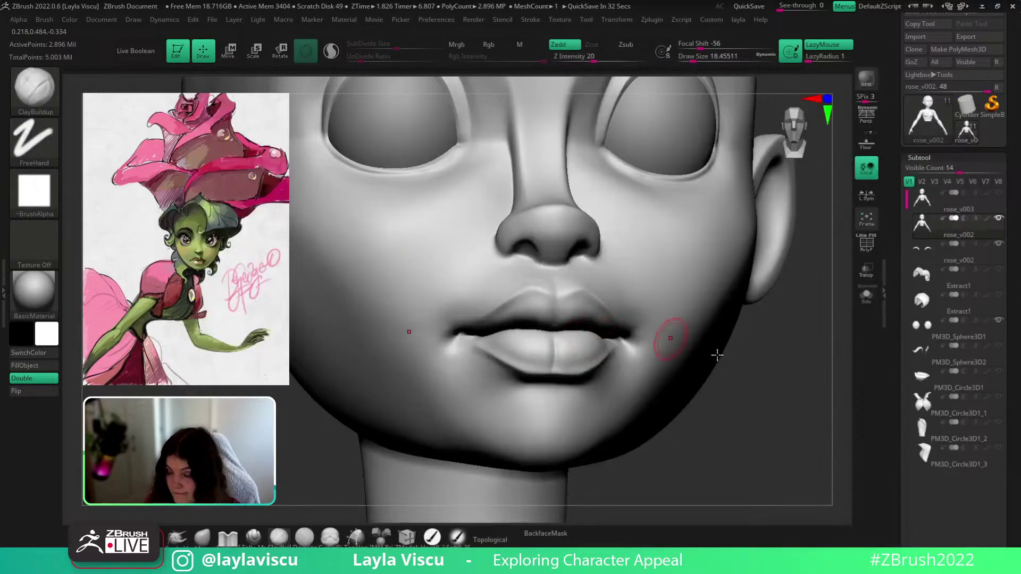
{"action": "left_click_drag", "start_coordinate": [752, 400], "coordinate": [735, 382]}
{"action": "mouse_move", "coordinate": [632, 357]}
{"action": "left_mouse_down"}
{"action": "mouse_move", "coordinate": [606, 387]}
{"action": "mouse_move", "coordinate": [633, 363]}
{"action": "mouse_move", "coordinate": [611, 389]}
{"action": "mouse_move", "coordinate": [646, 370]}
{"action": "left_mouse_up"}
{"action": "key", "text": "shift"}
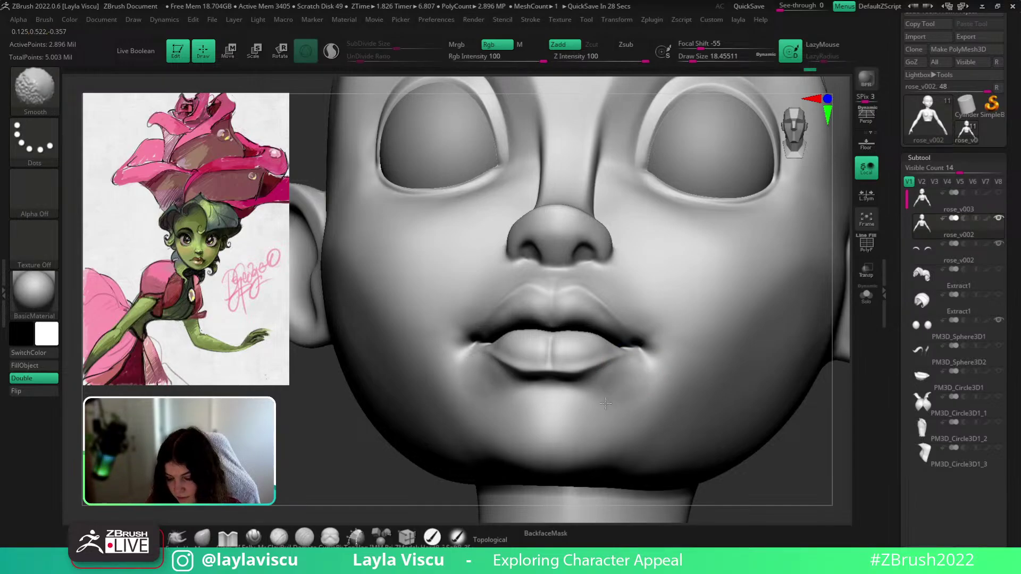
Add broader volume beside the mouth corners with ClayBuildup at a draw size of 28.75
{"action": "mouse_move", "coordinate": [803, 507]}
{"action": "left_mouse_down", "text": "alt"}
{"action": "mouse_move", "coordinate": [797, 385]}
{"action": "mouse_move", "coordinate": [755, 405]}
{"action": "left_mouse_up", "text": "alt"}
{"action": "key", "text": "s"}
{"action": "left_click_drag", "start_coordinate": [635, 375], "coordinate": [646, 375]}
{"action": "left_click_drag", "start_coordinate": [707, 417], "coordinate": [818, 429], "text": "shift"}
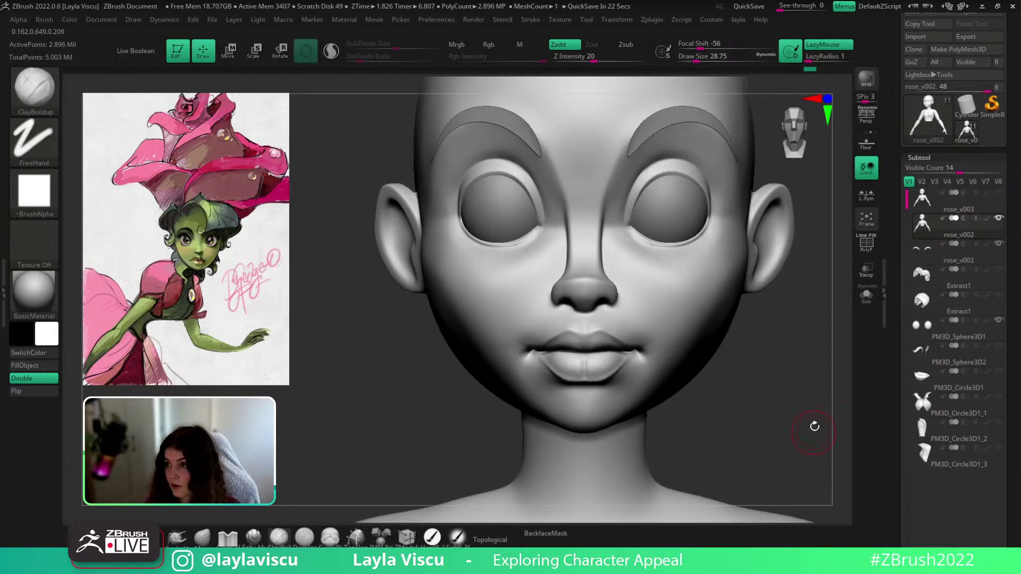
Switch to the Move brush, nudge the centre of the lips and drop the head mesh two subdivision levels
{"action": "left_click_drag", "start_coordinate": [776, 385], "coordinate": [765, 464], "text": "alt"}
{"action": "left_click", "coordinate": [202, 537]}
{"action": "mouse_move", "coordinate": [305, 426]}
{"action": "left_mouse_down"}
{"action": "mouse_move", "coordinate": [339, 403]}
{"action": "mouse_move", "coordinate": [338, 385]}
{"action": "left_mouse_up"}
{"action": "key", "text": "space"}
{"action": "left_click", "coordinate": [553, 392]}
{"action": "key", "text": "shift+d"}
{"action": "key", "text": "shift+d"}
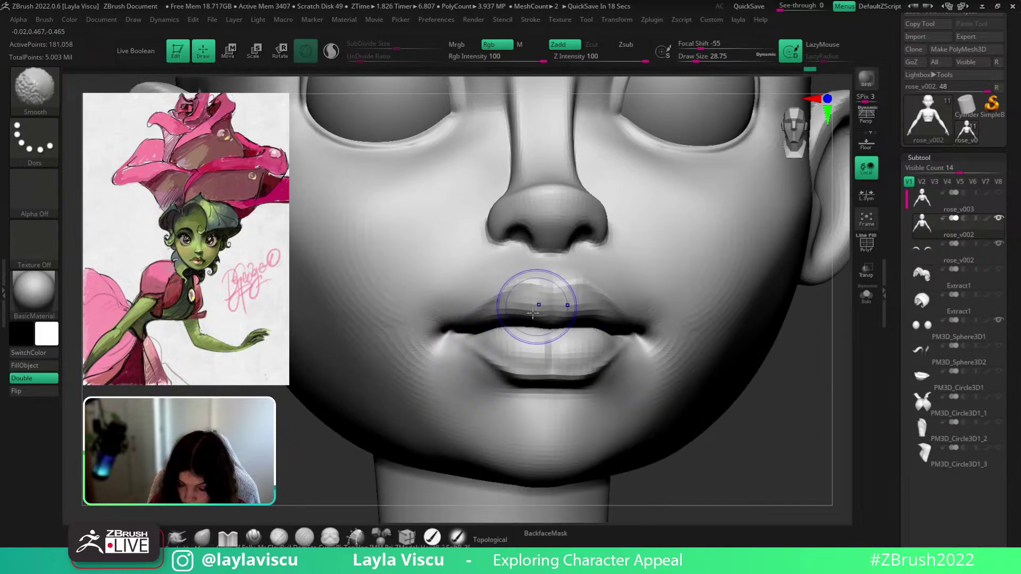
Refine and smooth the upper lip at a draw size of 21.62, and return to the highest subdivision level
{"action": "key", "text": "s"}
{"action": "left_click_drag", "start_coordinate": [527, 314], "coordinate": [516, 314]}
{"action": "key", "text": "s"}
{"action": "left_click_drag", "start_coordinate": [527, 315], "coordinate": [538, 304]}
{"action": "key", "text": "d"}
{"action": "key", "text": "d"}
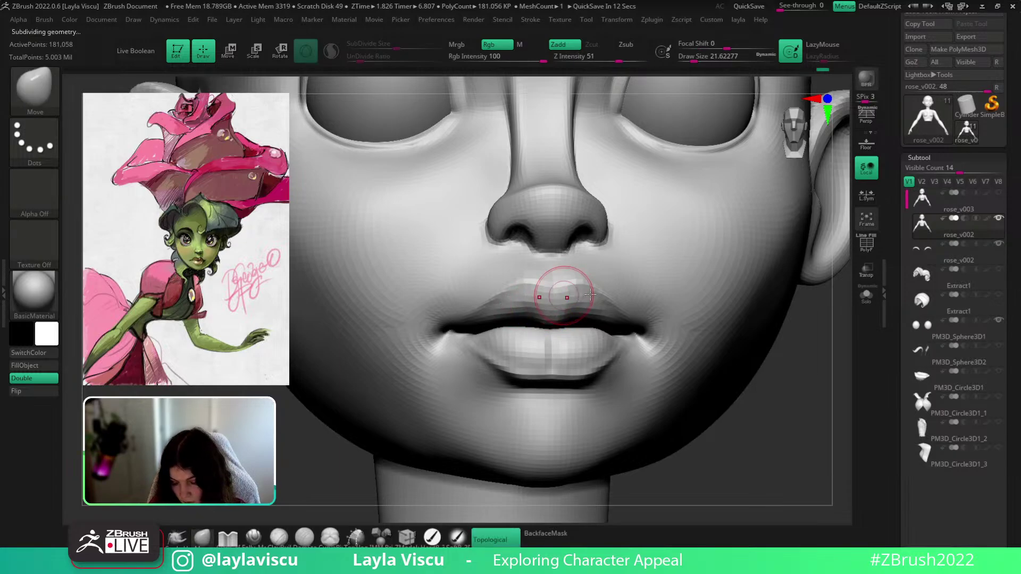
{"action": "mouse_move", "coordinate": [792, 444]}
{"action": "right_mouse_down", "text": "shift"}
{"action": "mouse_move", "coordinate": [807, 456]}
{"action": "mouse_move", "coordinate": [791, 318]}
{"action": "mouse_move", "coordinate": [739, 355]}
{"action": "mouse_move", "coordinate": [725, 343]}
{"action": "mouse_move", "coordinate": [640, 356]}
{"action": "right_mouse_up", "text": "shift"}
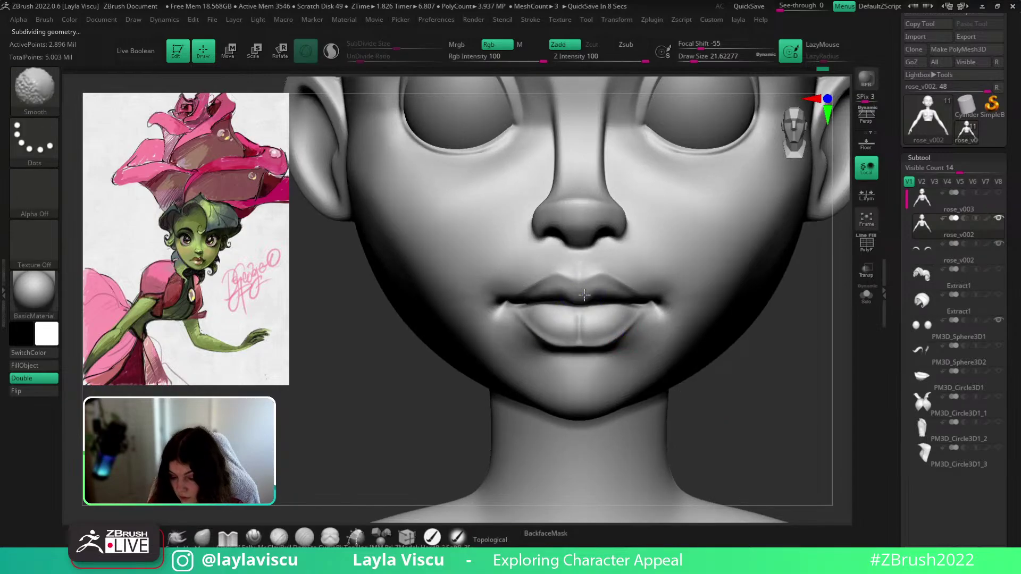
Enable backface masking for the Move brush and set its draw size to 56.467
{"action": "mouse_move", "coordinate": [744, 378]}
{"action": "right_mouse_down", "text": "ctrl"}
{"action": "mouse_move", "coordinate": [757, 343]}
{"action": "mouse_move", "coordinate": [747, 326]}
{"action": "mouse_move", "coordinate": [710, 379]}
{"action": "right_mouse_up", "text": "ctrl"}
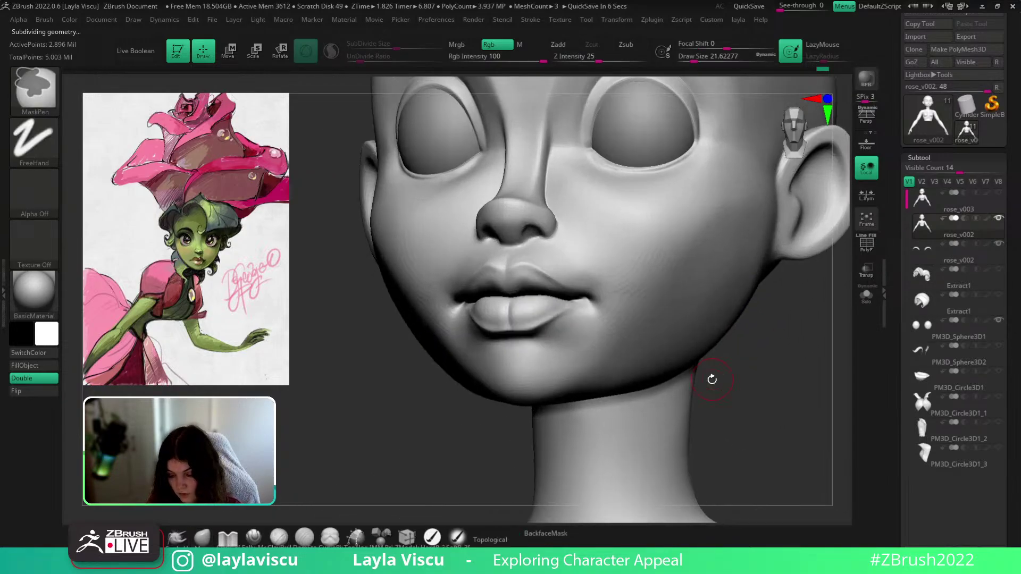
{"action": "key", "text": "1"}
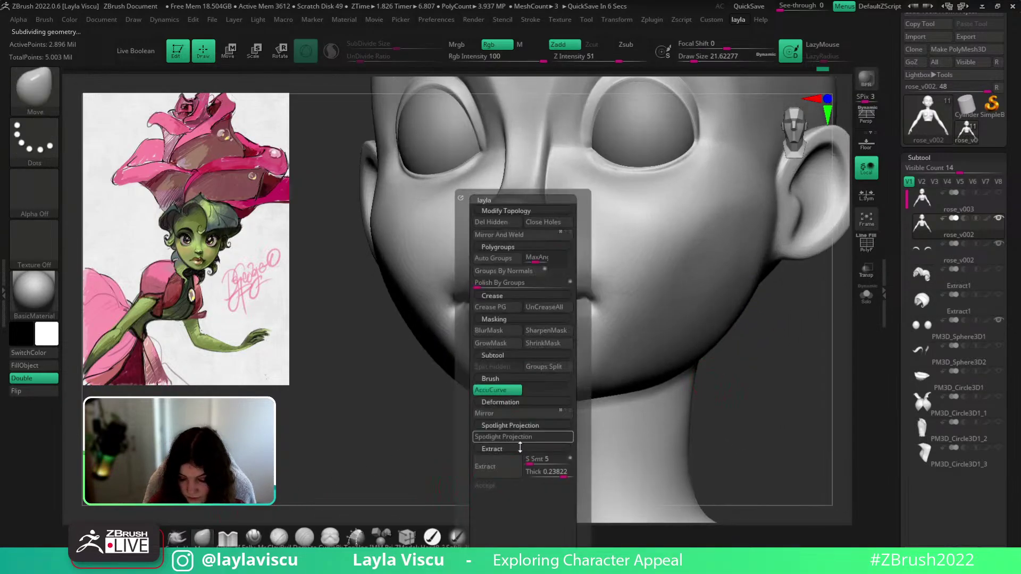
{"action": "left_click", "coordinate": [497, 390]}
{"action": "key", "text": "1"}
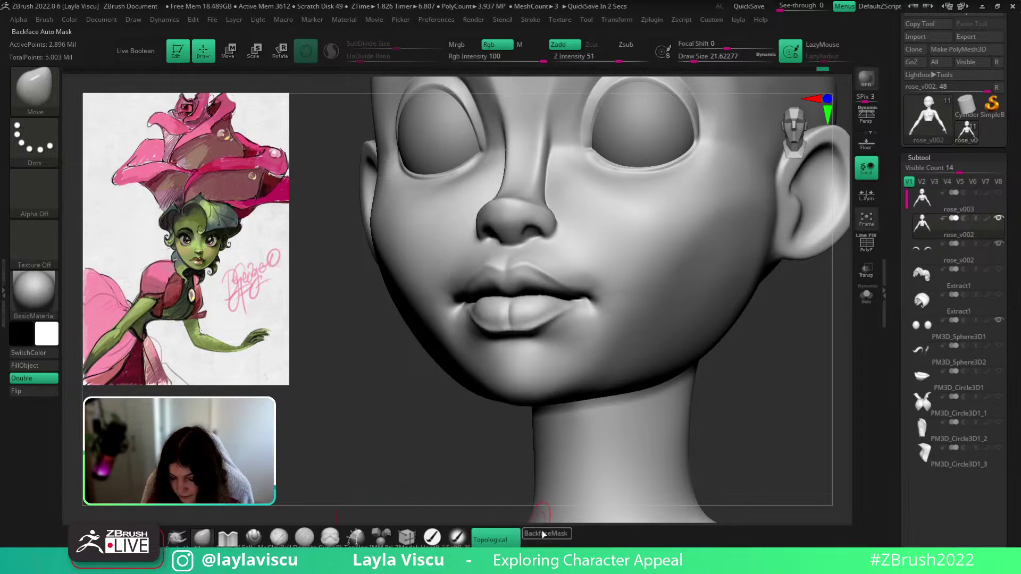
{"action": "key", "text": "Escape"}
{"action": "right_click_drag", "start_coordinate": [553, 451], "coordinate": [468, 452]}
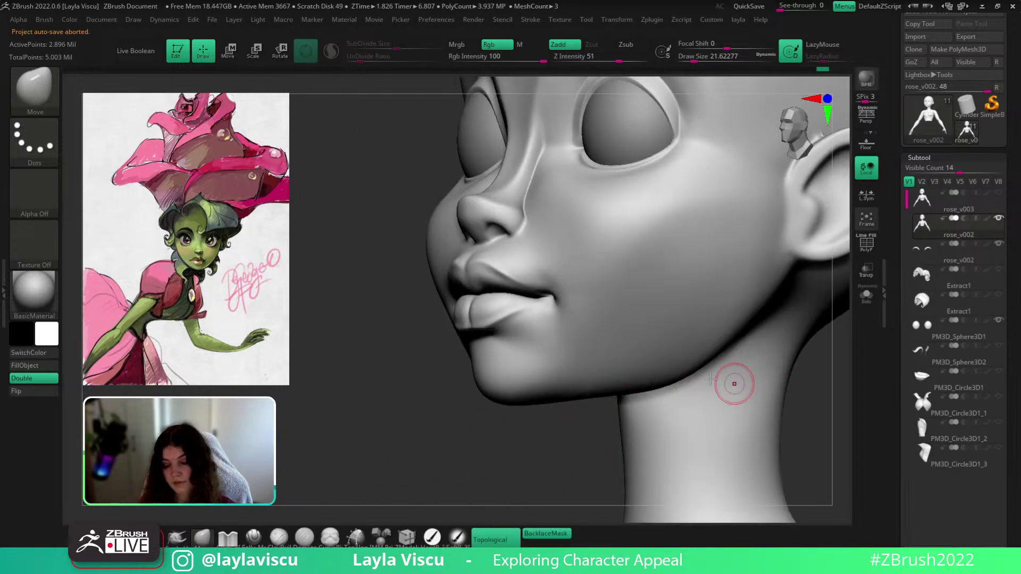
{"action": "key", "text": "s"}
{"action": "left_click_drag", "start_coordinate": [484, 286], "coordinate": [490, 286]}
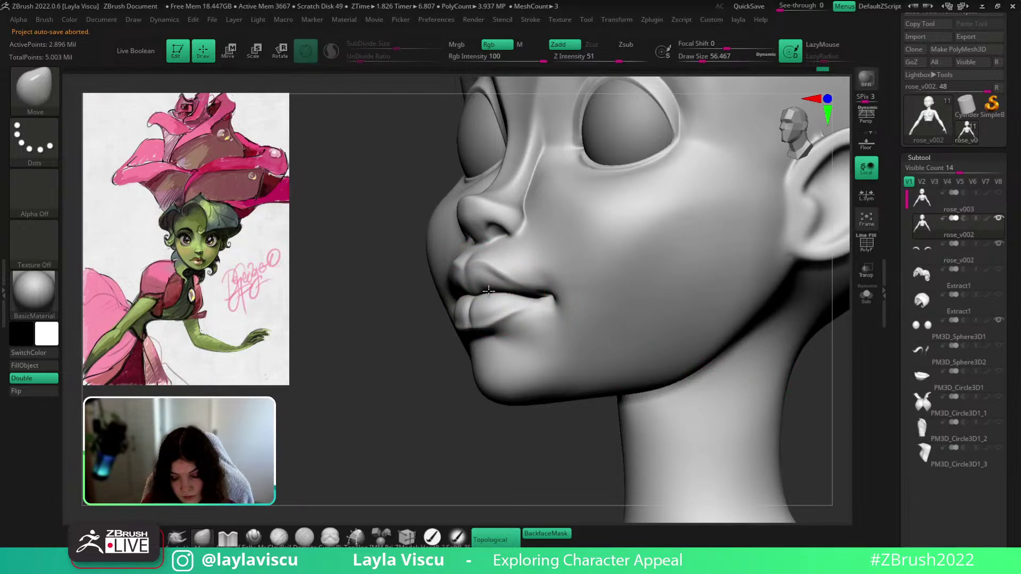
Deepen the creases at the mouth corners with DamStandard at a draw size of 15.55 and soften them with Smooth
{"action": "right_click_drag", "start_coordinate": [453, 379], "coordinate": [499, 277]}
{"action": "key", "text": "shift"}
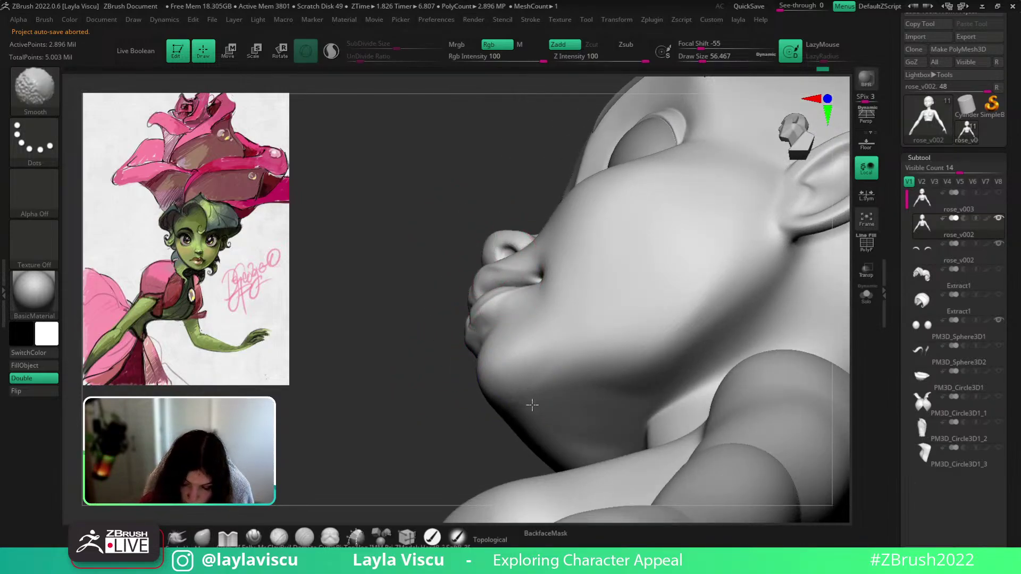
{"action": "mouse_move", "coordinate": [372, 433]}
{"action": "right_mouse_down"}
{"action": "mouse_move", "coordinate": [495, 394]}
{"action": "mouse_move", "coordinate": [471, 385]}
{"action": "right_mouse_up"}
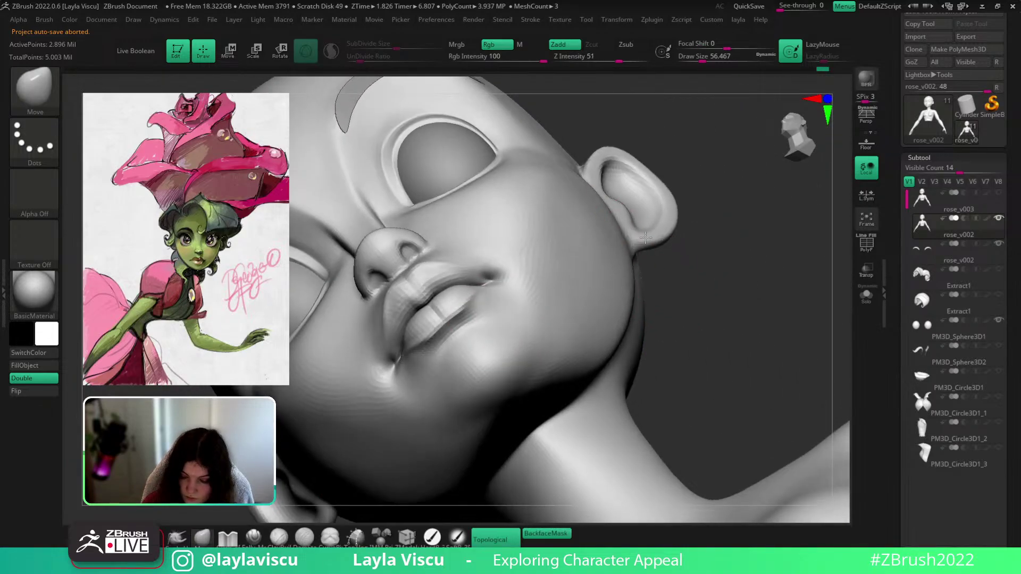
{"action": "right_click_drag", "start_coordinate": [511, 255], "coordinate": [525, 314], "text": "ctrl"}
{"action": "key", "text": "s"}
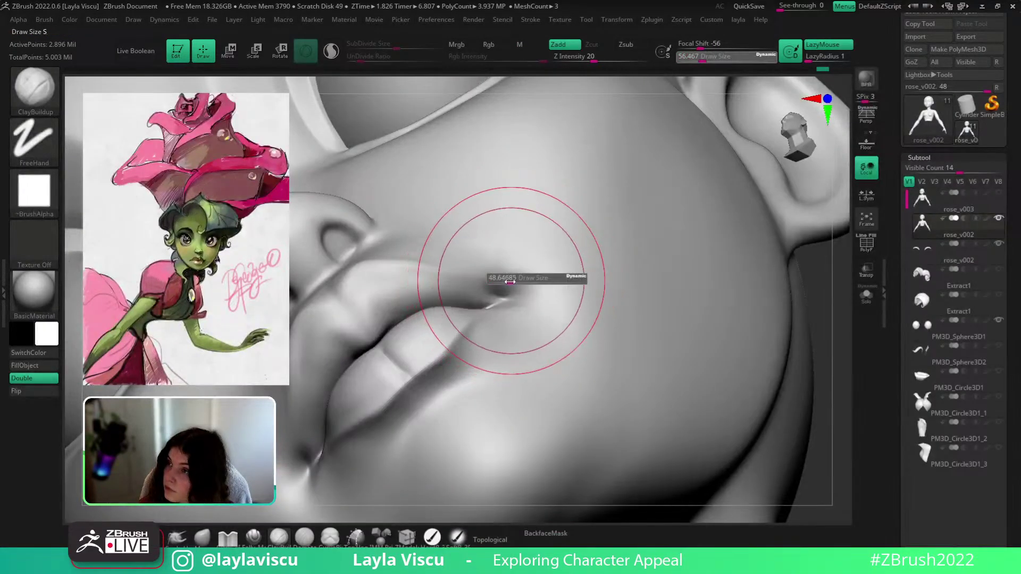
{"action": "mouse_move", "coordinate": [506, 283]}
{"action": "left_mouse_down"}
{"action": "mouse_move", "coordinate": [492, 278]}
{"action": "mouse_move", "coordinate": [530, 323]}
{"action": "left_mouse_up"}
{"action": "key", "text": "b"}
{"action": "key", "text": "d"}
{"action": "key", "text": "s"}
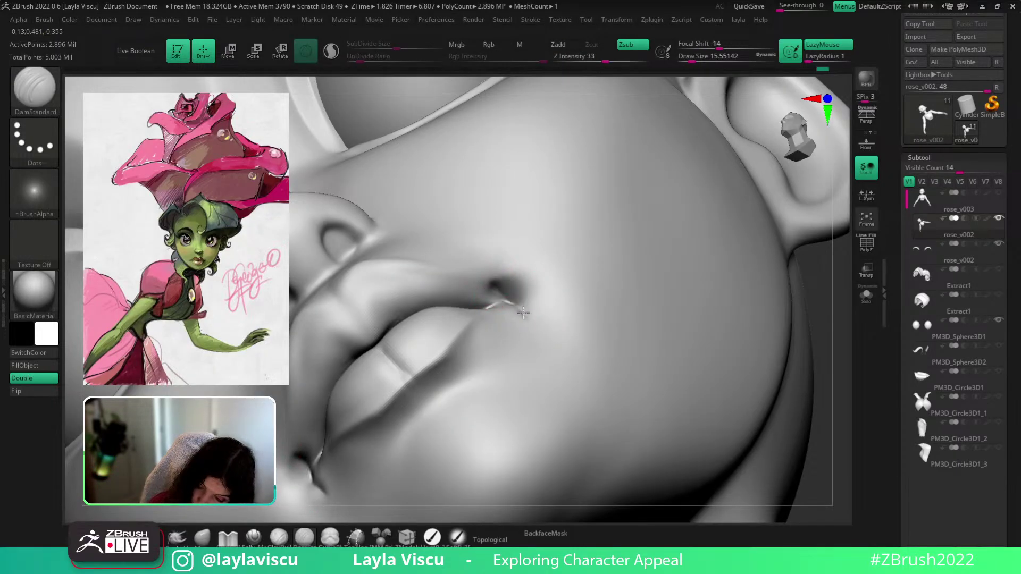
{"action": "key", "text": "shift"}
{"action": "left_click_drag", "start_coordinate": [823, 348], "coordinate": [820, 348]}
{"action": "right_click_drag", "start_coordinate": [820, 348], "coordinate": [732, 278], "text": "ctrl"}
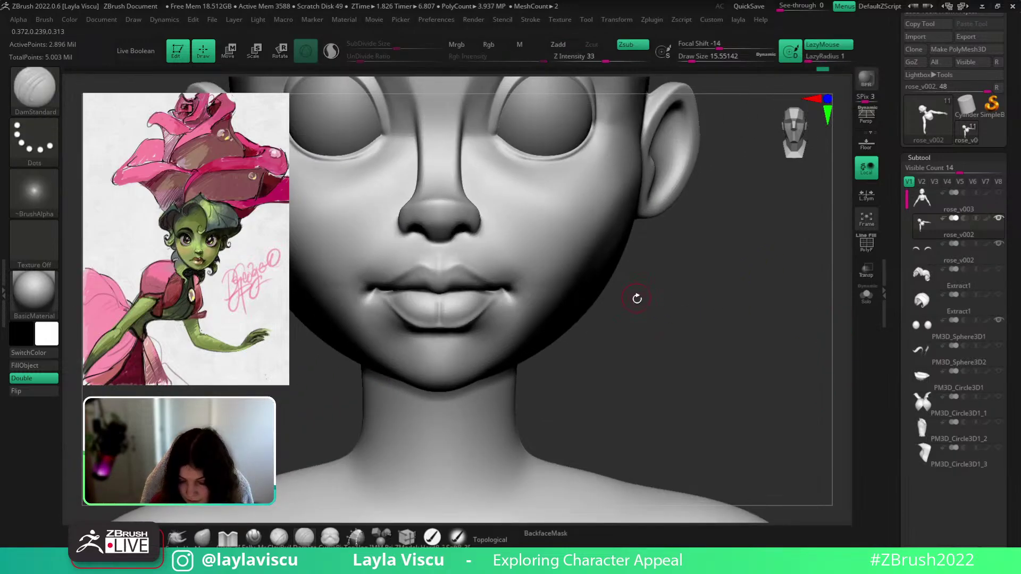
Drop three subdivision levels, smooth the areas just below the mouth corners, and go back up two levels
{"action": "key", "text": "shift+d"}
{"action": "key", "text": "shift+d"}
{"action": "key", "text": "shift+d"}
{"action": "left_click_drag", "start_coordinate": [640, 315], "coordinate": [604, 225]}
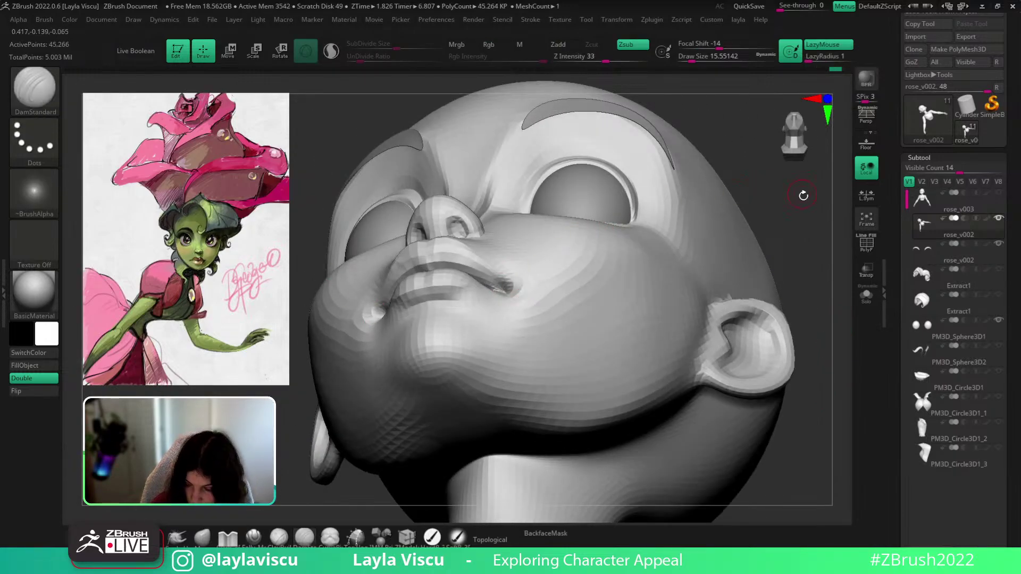
{"action": "left_click_drag", "start_coordinate": [803, 195], "coordinate": [497, 303]}
{"action": "key", "text": "shift"}
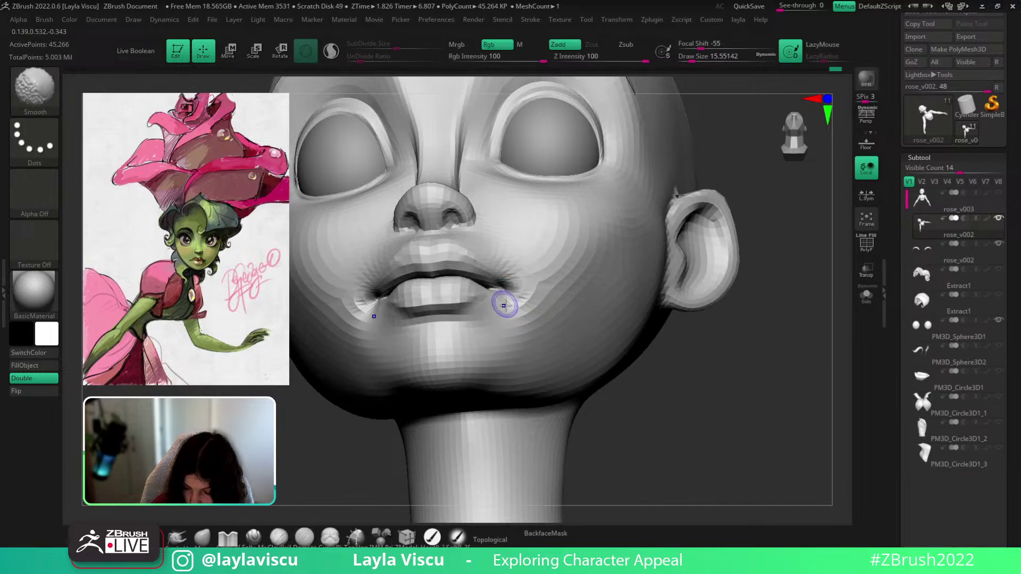
{"action": "key", "text": "d"}
{"action": "key", "text": "d"}
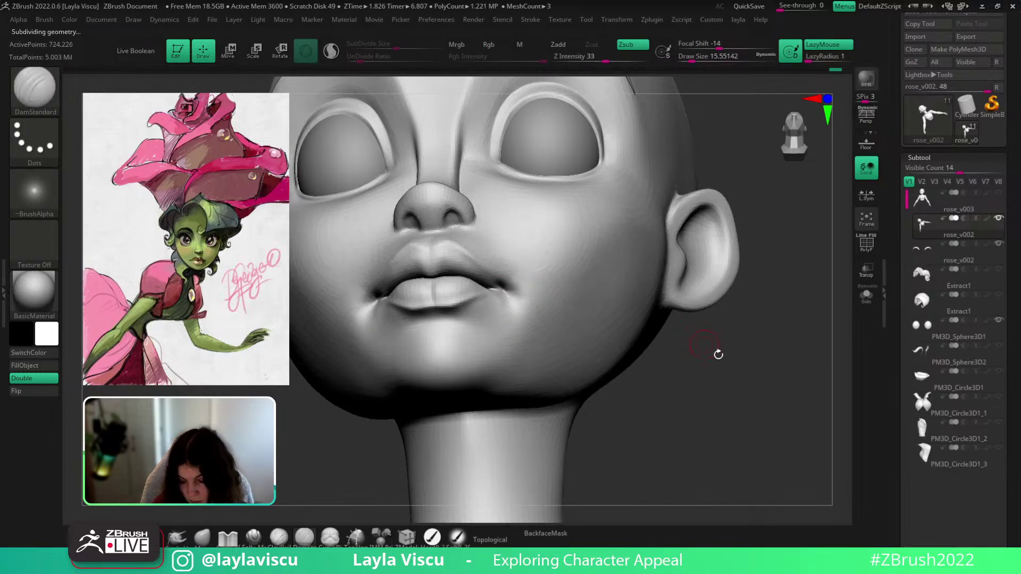
{"action": "left_click_drag", "start_coordinate": [717, 354], "coordinate": [773, 371], "text": "shift"}
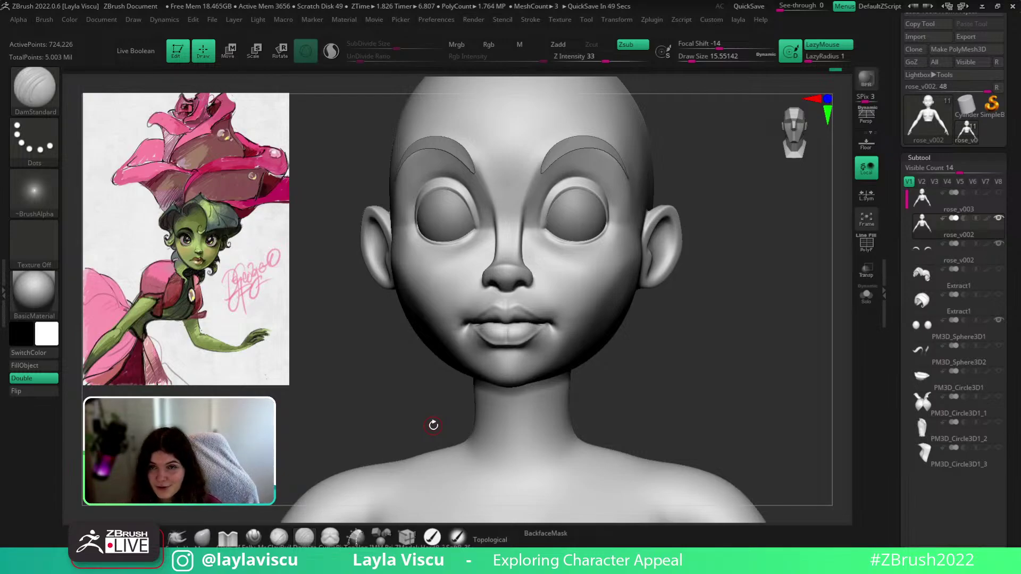
Flatten the cheek surface right beside the mouth corners with TrimDynamic at a draw size of 53.79
{"action": "mouse_move", "coordinate": [434, 424]}
{"action": "left_mouse_down"}
{"action": "mouse_move", "coordinate": [707, 319]}
{"action": "mouse_move", "coordinate": [519, 310]}
{"action": "left_mouse_up"}
{"action": "key", "text": "s"}
{"action": "left_click", "coordinate": [566, 313]}
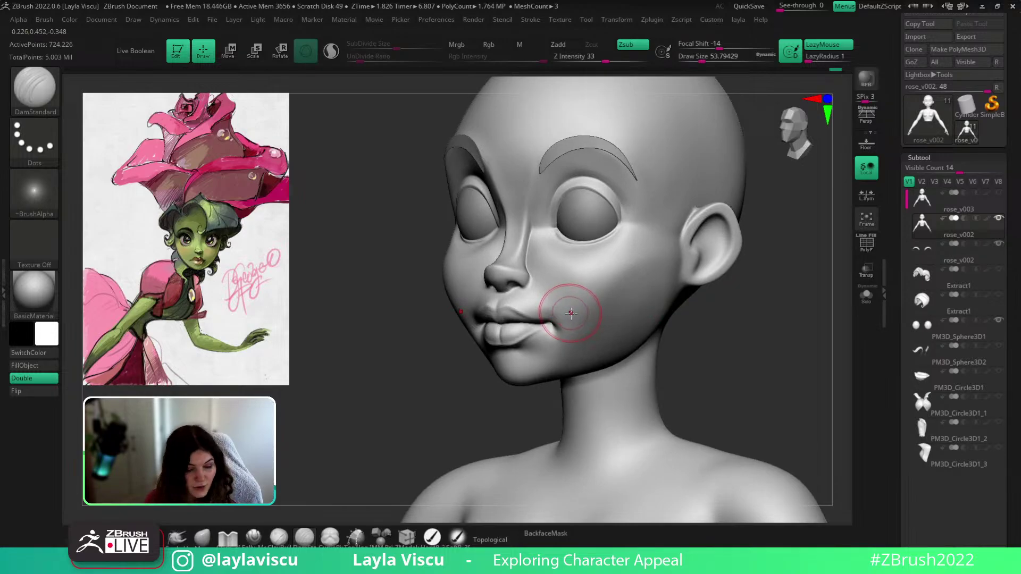
{"action": "key", "text": "b"}
{"action": "key", "text": "t"}
{"action": "key", "text": "d"}
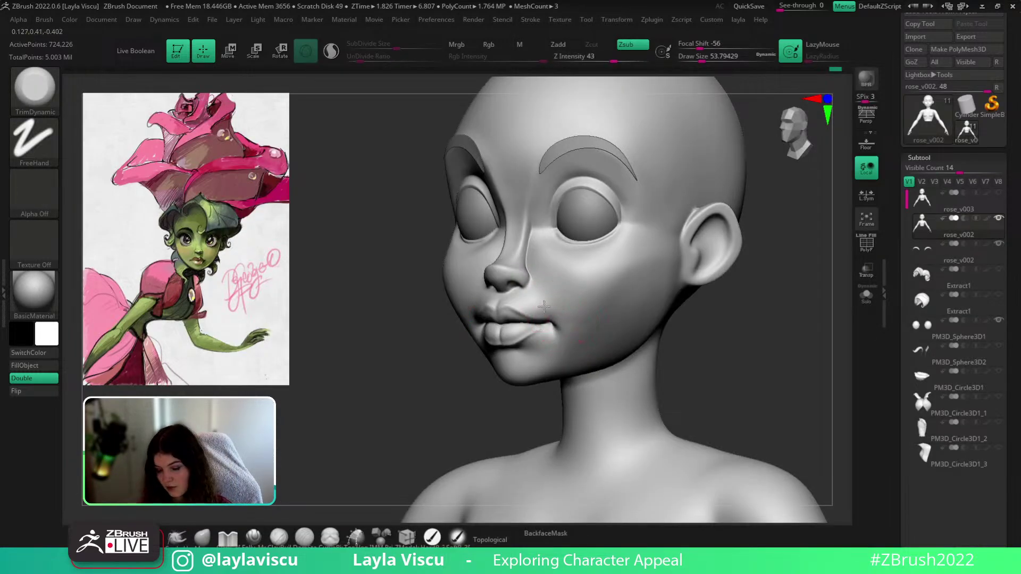
{"action": "left_click_drag", "start_coordinate": [563, 320], "coordinate": [556, 308]}
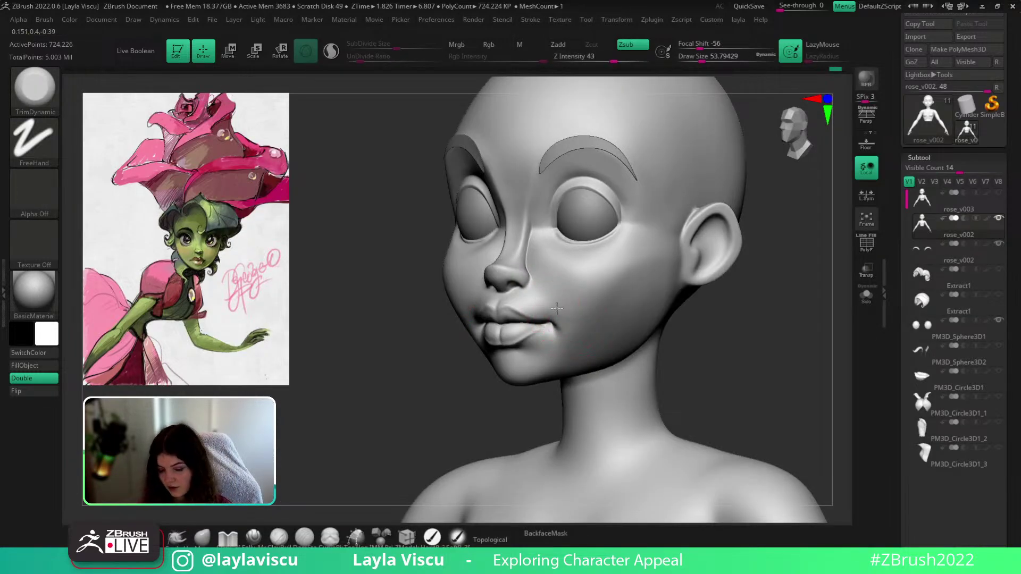
Even out the wider area between the mouth corners and cheeks with TrimDynamic at a draw size of 77.02
{"action": "key", "text": "s"}
{"action": "left_click", "coordinate": [579, 346]}
{"action": "mouse_move", "coordinate": [582, 314]}
{"action": "left_mouse_down"}
{"action": "mouse_move", "coordinate": [574, 342]}
{"action": "mouse_move", "coordinate": [575, 332]}
{"action": "mouse_move", "coordinate": [600, 332]}
{"action": "left_mouse_up"}
{"action": "left_click_drag", "start_coordinate": [686, 331], "coordinate": [744, 322], "text": "shift"}
{"action": "right_click_drag", "start_coordinate": [605, 293], "coordinate": [590, 323], "text": "ctrl"}
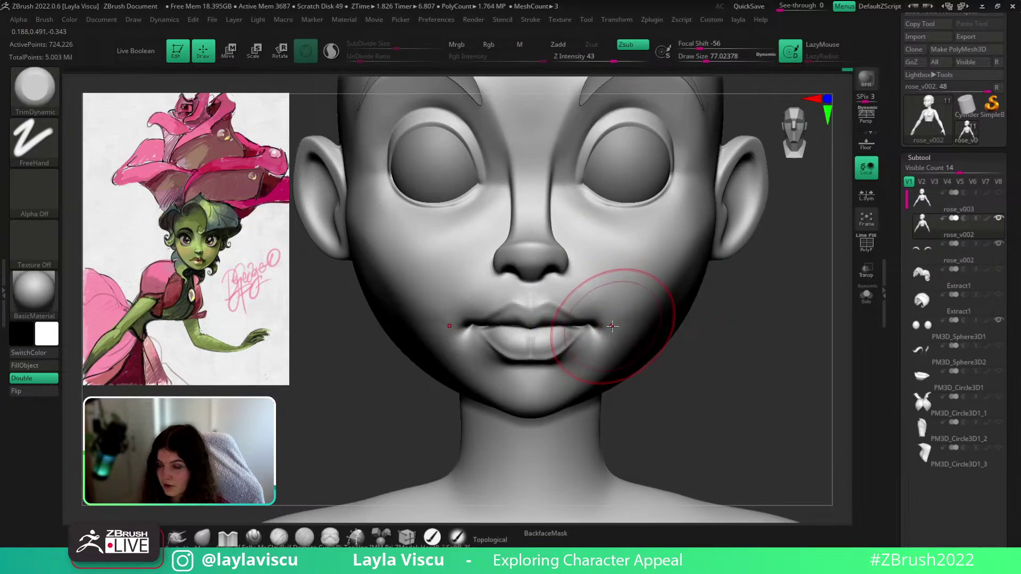
Reshape the upper lip's peaks with Move at a draw size of 26.87 and smooth the lip border
{"action": "key", "text": "s"}
{"action": "left_click", "coordinate": [591, 340]}
{"action": "left_click", "coordinate": [212, 543]}
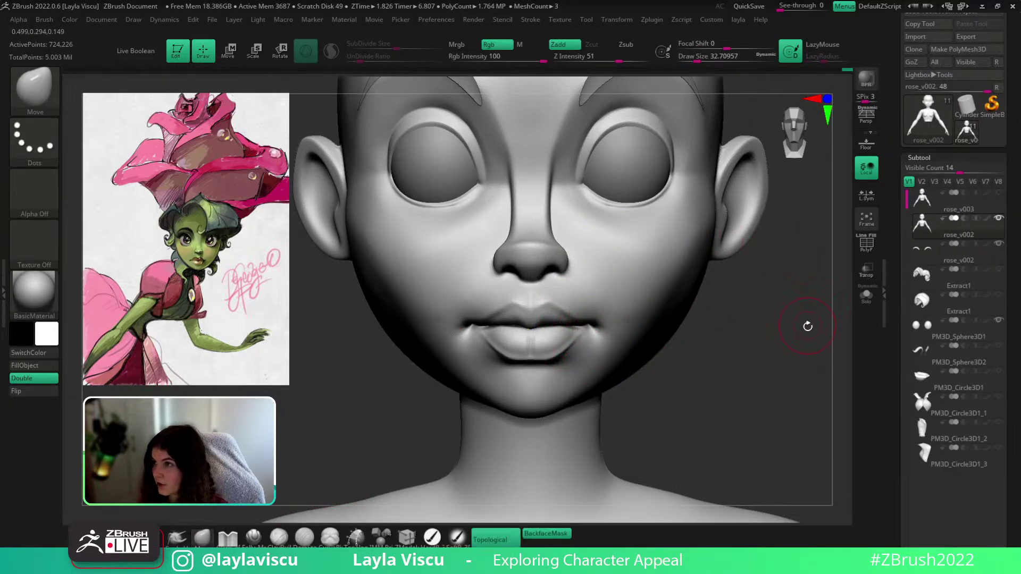
{"action": "mouse_move", "coordinate": [787, 334]}
{"action": "left_mouse_down"}
{"action": "mouse_move", "coordinate": [765, 319]}
{"action": "mouse_move", "coordinate": [673, 315]}
{"action": "left_mouse_up"}
{"action": "key", "text": "s"}
{"action": "left_click", "coordinate": [551, 312]}
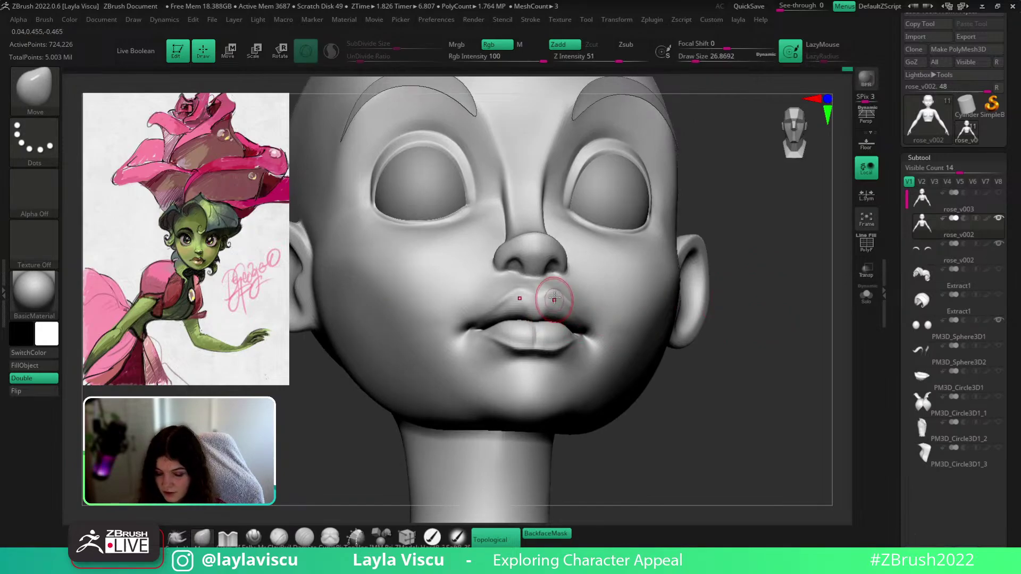
{"action": "left_click_drag", "start_coordinate": [545, 297], "coordinate": [465, 325], "text": "shift"}
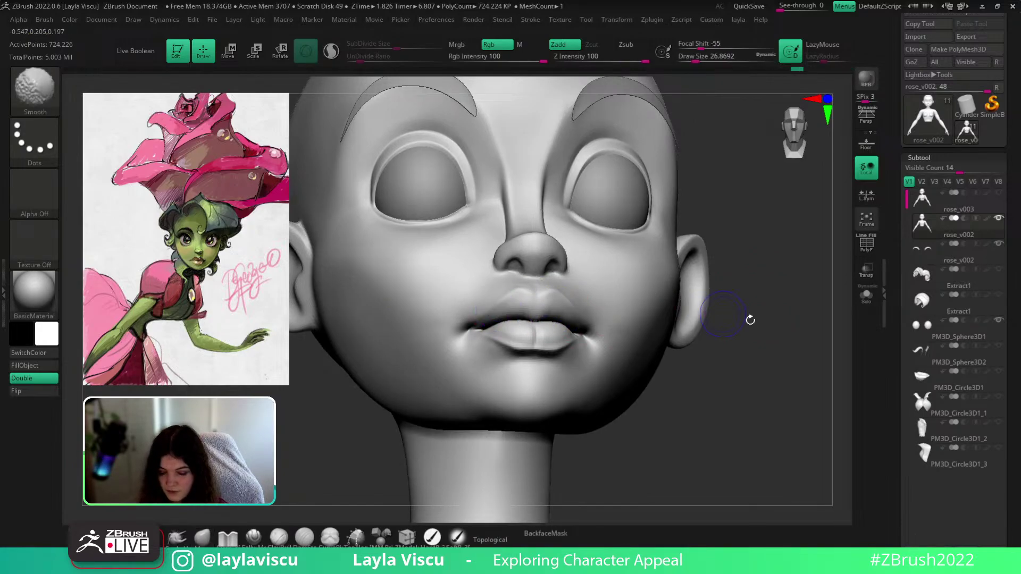
{"action": "left_click_drag", "start_coordinate": [750, 320], "coordinate": [761, 351], "text": "shift"}
{"action": "right_click_drag", "start_coordinate": [758, 331], "coordinate": [718, 278], "text": "ctrl"}
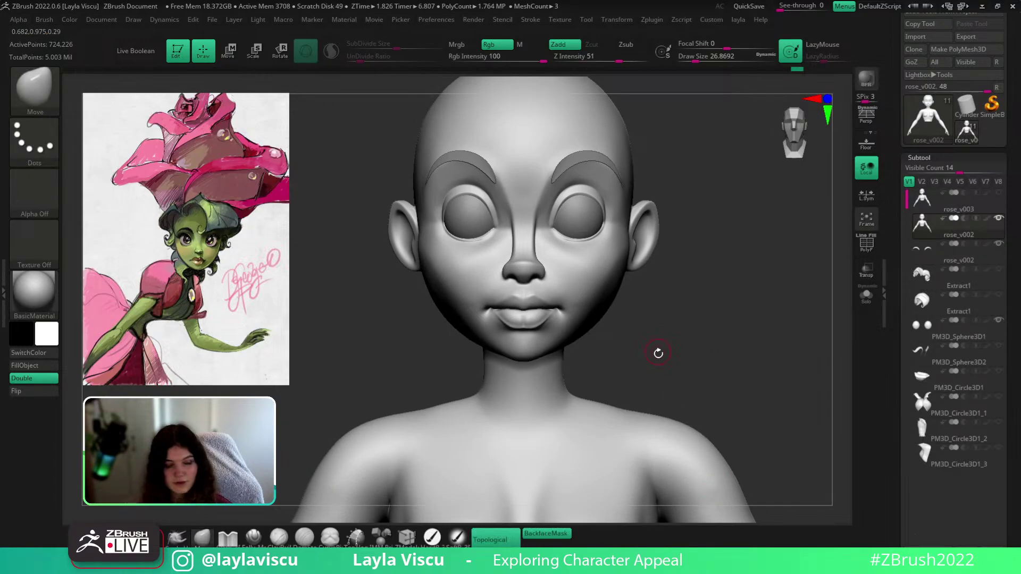
Polish the surface below and beside the mouth corners with hPolish at a draw size of 53.79
{"action": "key", "text": "b"}
{"action": "key", "text": "h"}
{"action": "key", "text": "p"}
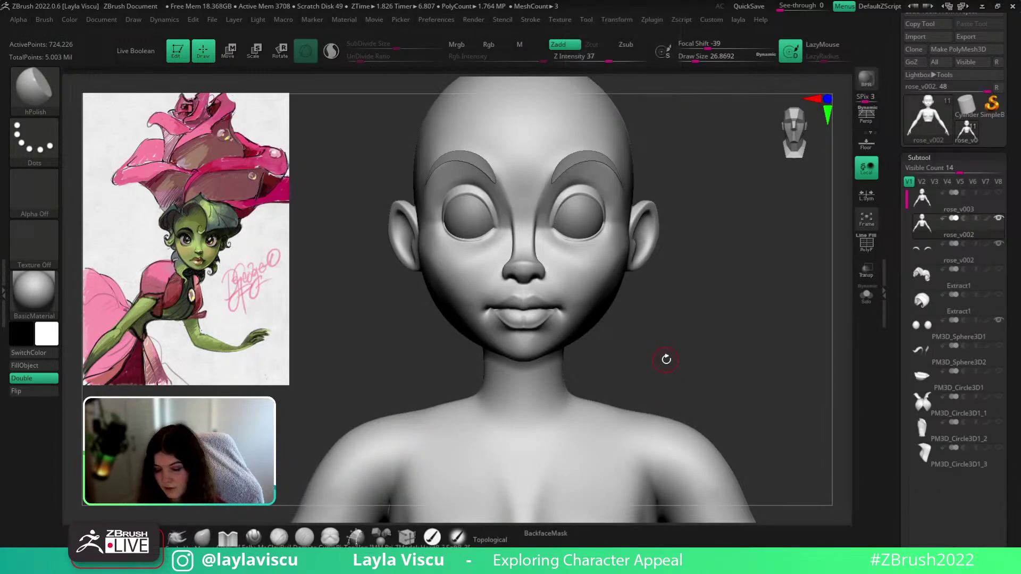
{"action": "mouse_move", "coordinate": [666, 360]}
{"action": "right_mouse_down"}
{"action": "mouse_move", "coordinate": [595, 303]}
{"action": "mouse_move", "coordinate": [604, 310]}
{"action": "right_mouse_up"}
{"action": "key", "text": "bracketright"}
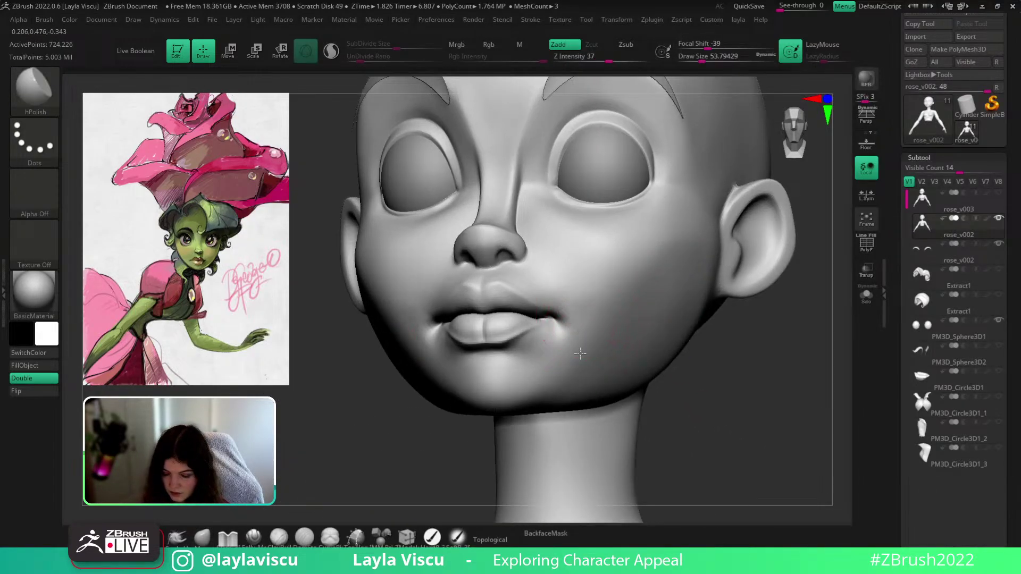
{"action": "mouse_move", "coordinate": [580, 353]}
{"action": "left_mouse_down"}
{"action": "mouse_move", "coordinate": [592, 332]}
{"action": "mouse_move", "coordinate": [585, 310]}
{"action": "mouse_move", "coordinate": [601, 314]}
{"action": "mouse_move", "coordinate": [604, 333]}
{"action": "left_mouse_up"}
{"action": "mouse_move", "coordinate": [686, 384]}
{"action": "right_mouse_down", "text": "shift"}
{"action": "mouse_move", "coordinate": [735, 399]}
{"action": "mouse_move", "coordinate": [707, 347]}
{"action": "right_mouse_up", "text": "shift"}
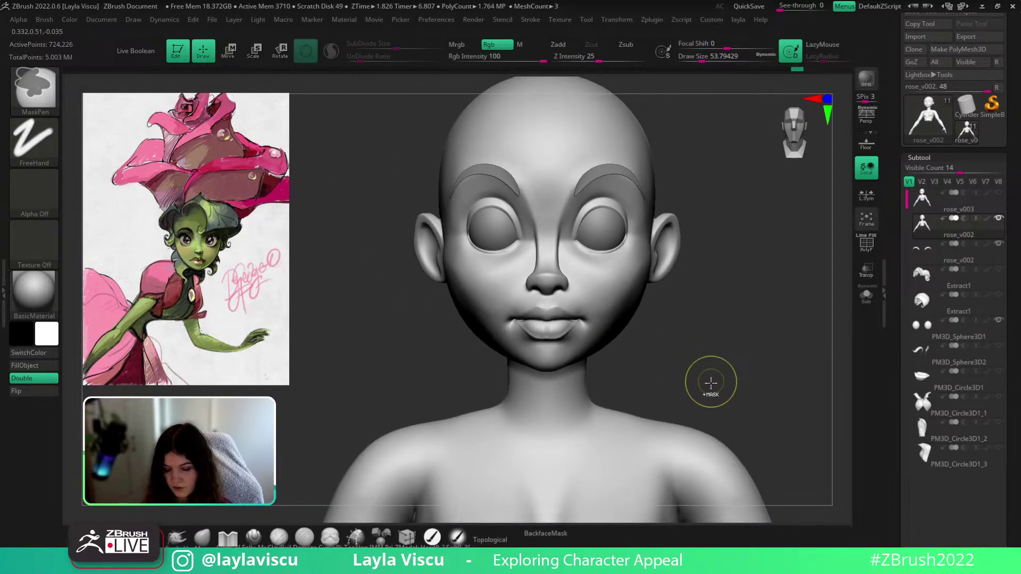
Turn off backface masking for the Move brush and adjust the lips at a draw size of 46.17
{"action": "left_click", "coordinate": [211, 540]}
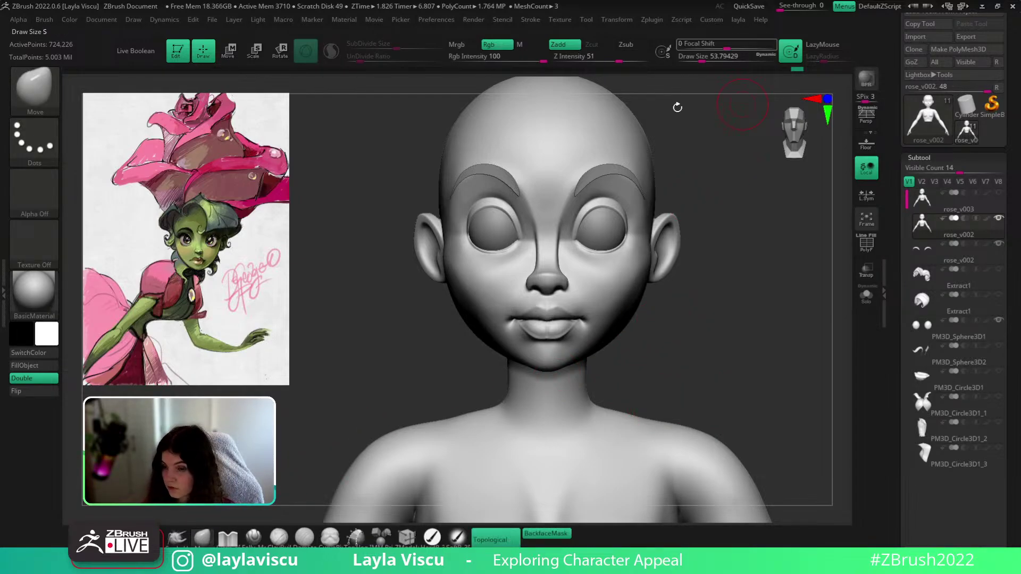
{"action": "right_click_drag", "start_coordinate": [630, 372], "coordinate": [638, 450], "text": "ctrl"}
{"action": "key", "text": "bracketleft"}
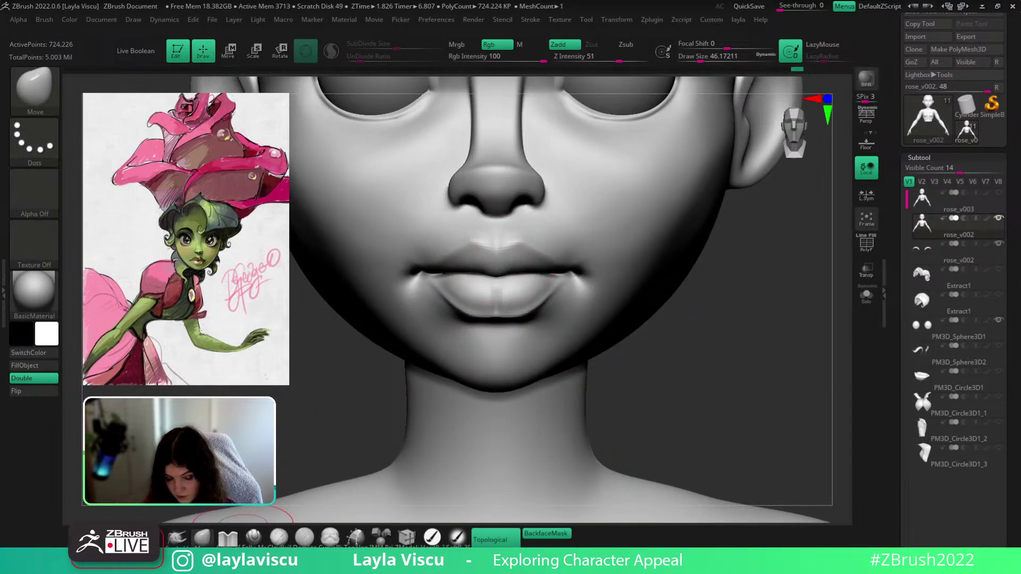
{"action": "left_click", "coordinate": [562, 537]}
{"action": "left_click_drag", "start_coordinate": [506, 275], "coordinate": [505, 273]}
{"action": "mouse_move", "coordinate": [642, 319]}
{"action": "left_mouse_down"}
{"action": "mouse_move", "coordinate": [692, 326]}
{"action": "mouse_move", "coordinate": [672, 330]}
{"action": "left_mouse_up"}
{"action": "mouse_move", "coordinate": [596, 310]}
{"action": "left_mouse_down"}
{"action": "mouse_move", "coordinate": [638, 308]}
{"action": "mouse_move", "coordinate": [812, 149]}
{"action": "left_mouse_up"}
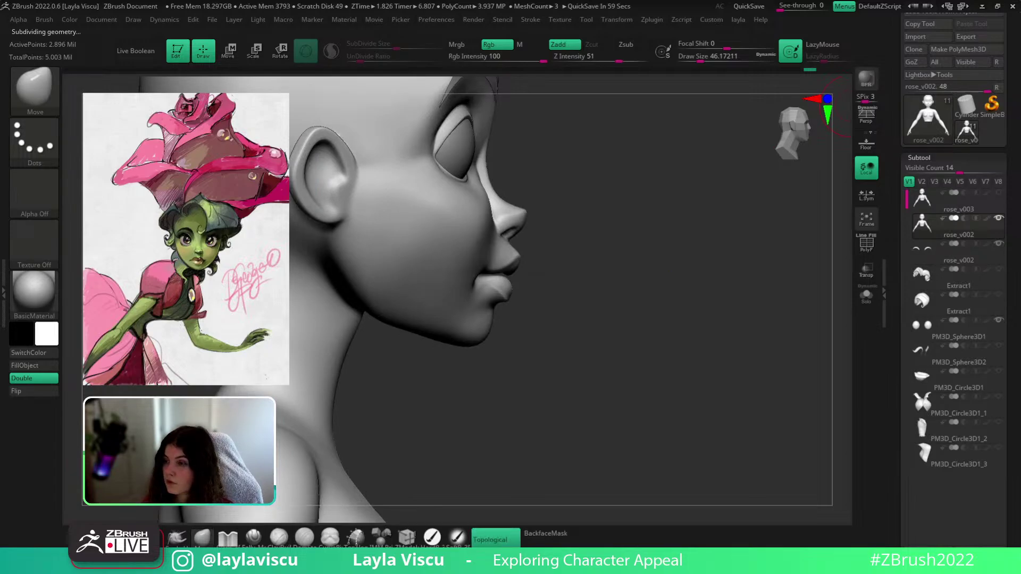
{"action": "left_click_drag", "start_coordinate": [569, 365], "coordinate": [552, 327]}
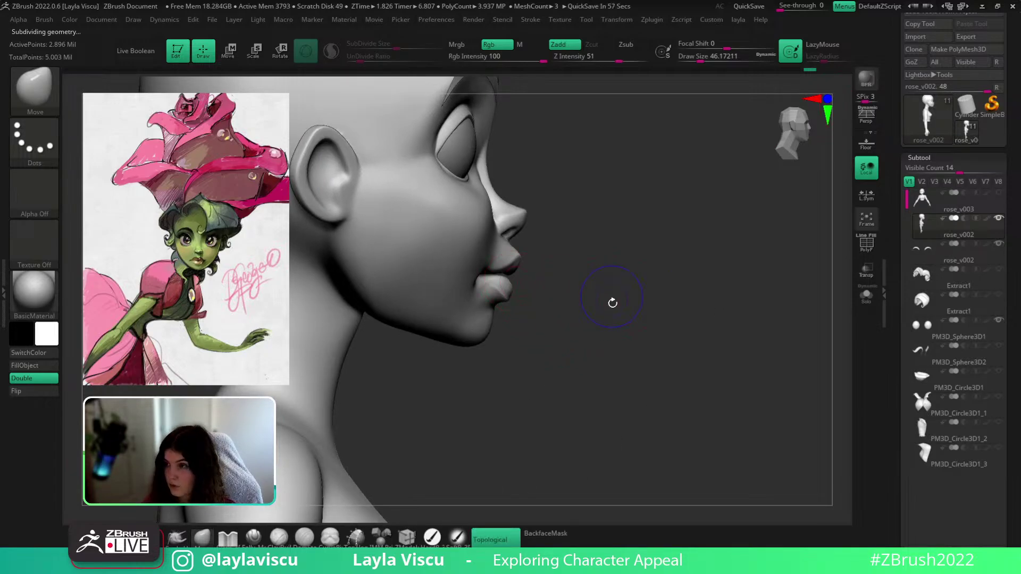
Smooth the surface between the inner eye corner and nose bridge at lower subdivision levels with a draw size of 30.70
{"action": "right_click_drag", "start_coordinate": [612, 302], "coordinate": [539, 316], "text": "ctrl"}
{"action": "right_click_drag", "start_coordinate": [499, 271], "coordinate": [611, 296], "text": "ctrl"}
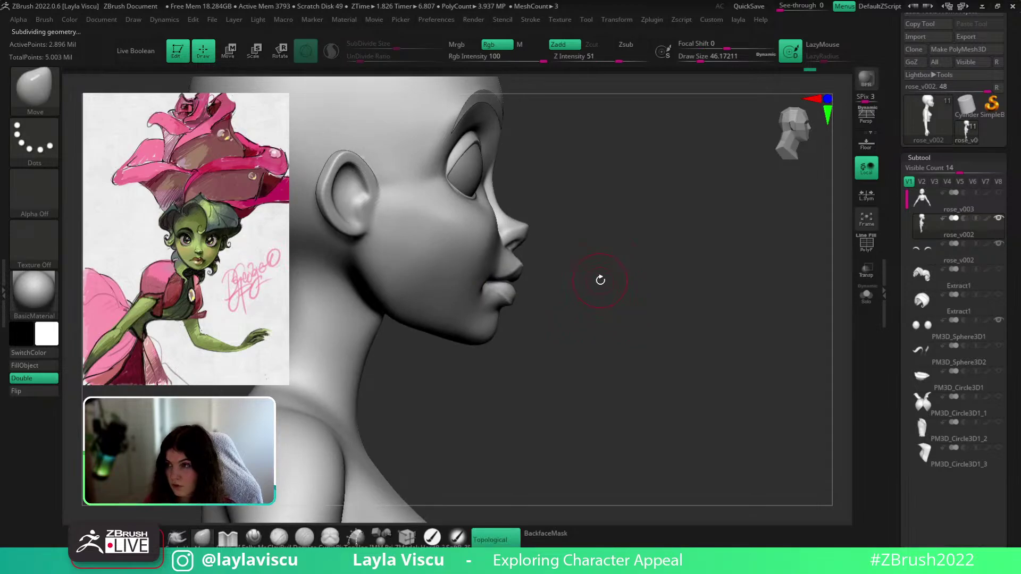
{"action": "right_click_drag", "start_coordinate": [539, 250], "coordinate": [556, 326], "text": "alt"}
{"action": "mouse_move", "coordinate": [556, 266]}
{"action": "right_mouse_down", "text": "ctrl"}
{"action": "mouse_move", "coordinate": [592, 282]}
{"action": "mouse_move", "coordinate": [561, 279]}
{"action": "right_mouse_up", "text": "ctrl"}
{"action": "key", "text": "shift+d"}
{"action": "key", "text": "shift+d"}
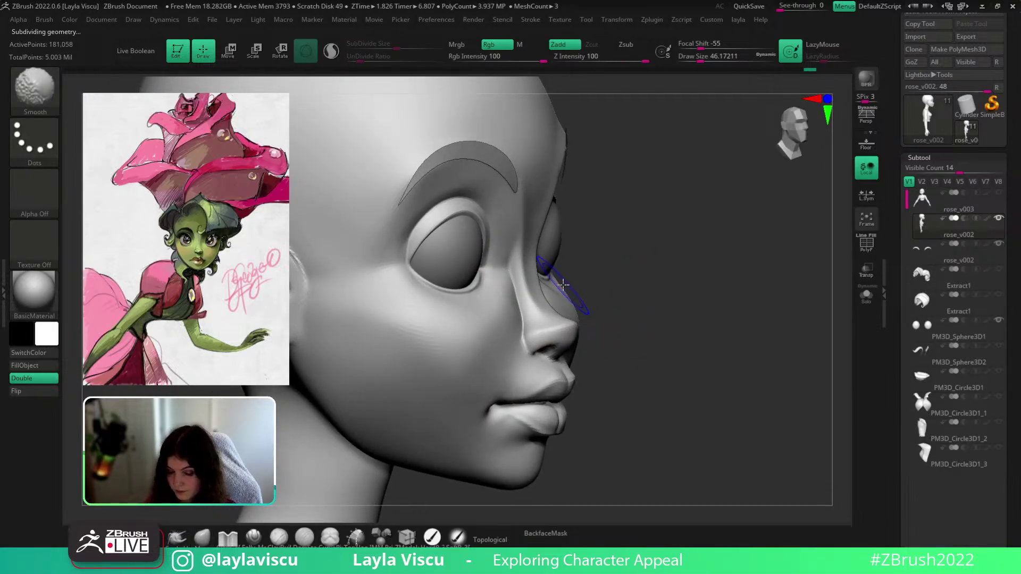
{"action": "key", "text": "shift+d"}
{"action": "key", "text": "s"}
{"action": "left_click_drag", "start_coordinate": [508, 273], "coordinate": [505, 272]}
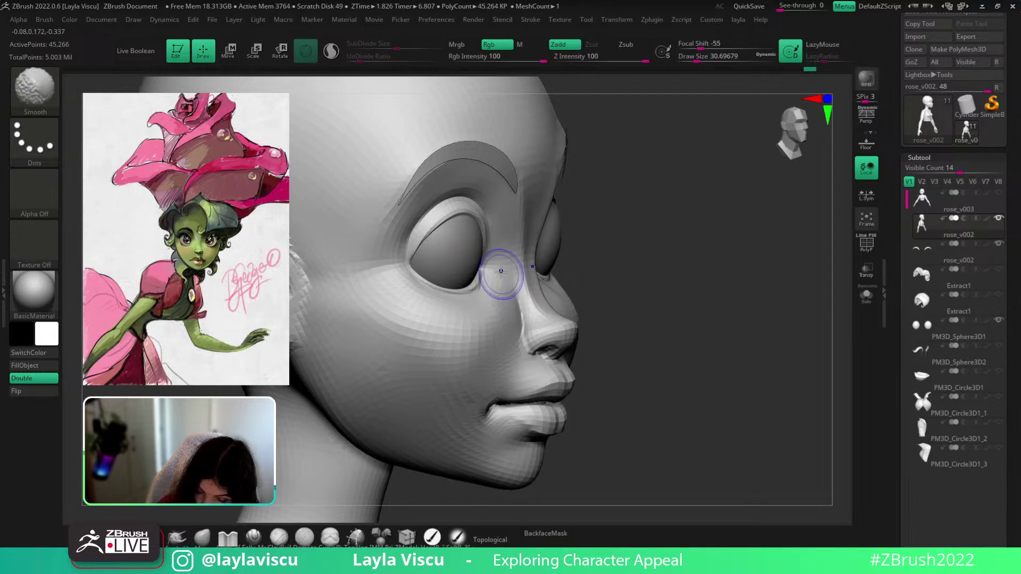
{"action": "key", "text": "d"}
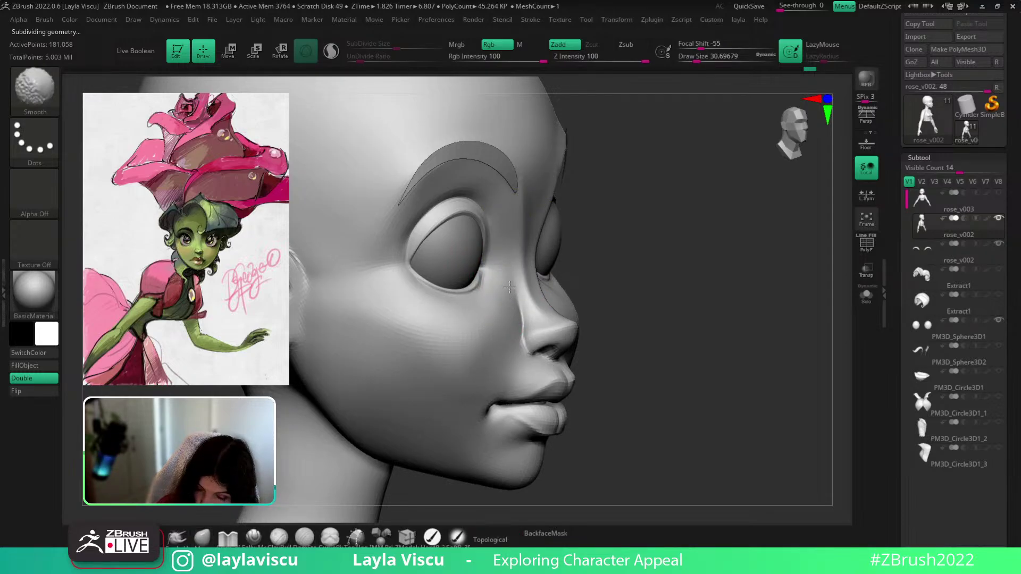
{"action": "key", "text": "d"}
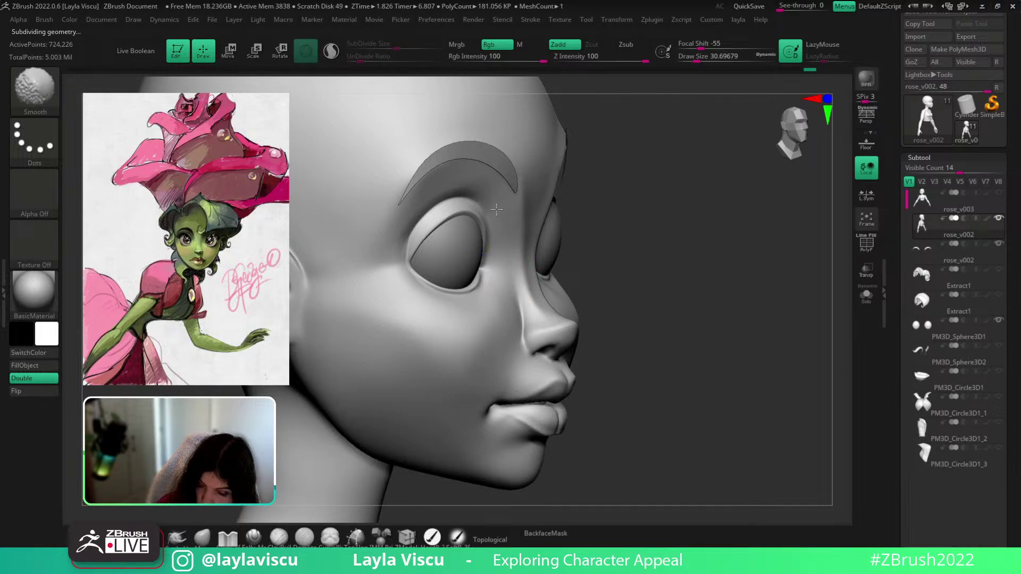
Isolate the head and build up the temple beside the outer brow with ClayBuildup at a draw size of 56.47
{"action": "left_click_drag", "start_coordinate": [598, 300], "coordinate": [649, 312], "text": "shift"}
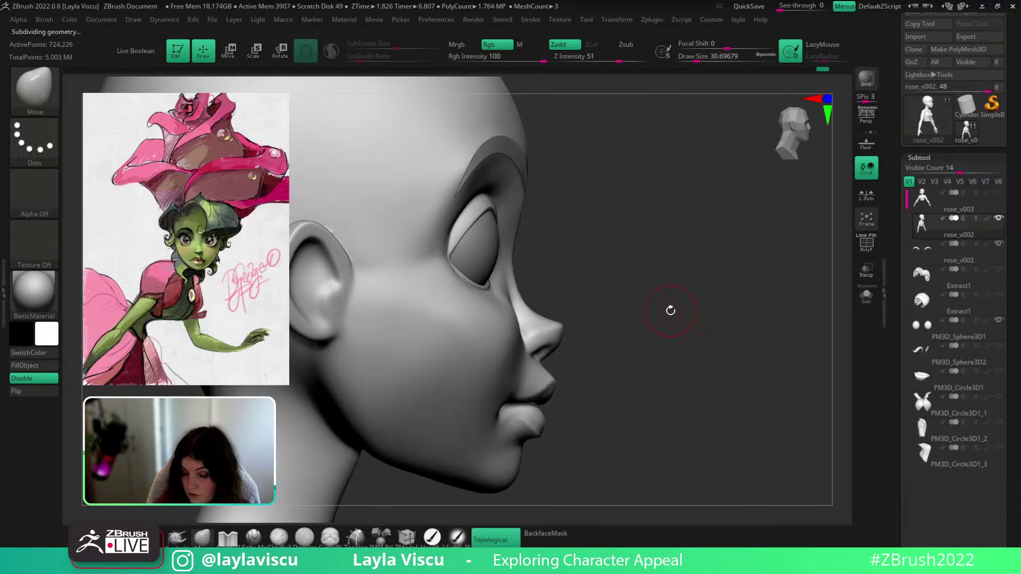
{"action": "mouse_move", "coordinate": [695, 289]}
{"action": "left_mouse_down"}
{"action": "mouse_move", "coordinate": [695, 255]}
{"action": "mouse_move", "coordinate": [706, 298]}
{"action": "left_mouse_up"}
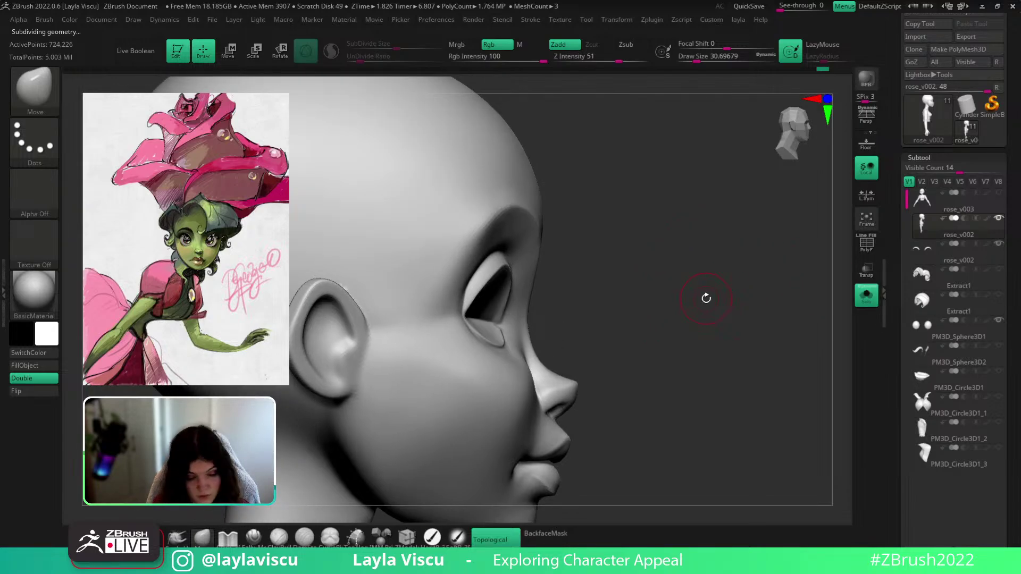
{"action": "key", "text": "b"}
{"action": "key", "text": "c"}
{"action": "key", "text": "b"}
{"action": "mouse_move", "coordinate": [704, 255]}
{"action": "left_mouse_down"}
{"action": "mouse_move", "coordinate": [683, 268]}
{"action": "mouse_move", "coordinate": [632, 268]}
{"action": "left_mouse_up"}
{"action": "key", "text": "]"}
{"action": "mouse_move", "coordinate": [362, 232]}
{"action": "left_mouse_down"}
{"action": "mouse_move", "coordinate": [384, 295]}
{"action": "mouse_move", "coordinate": [349, 279]}
{"action": "left_mouse_up"}
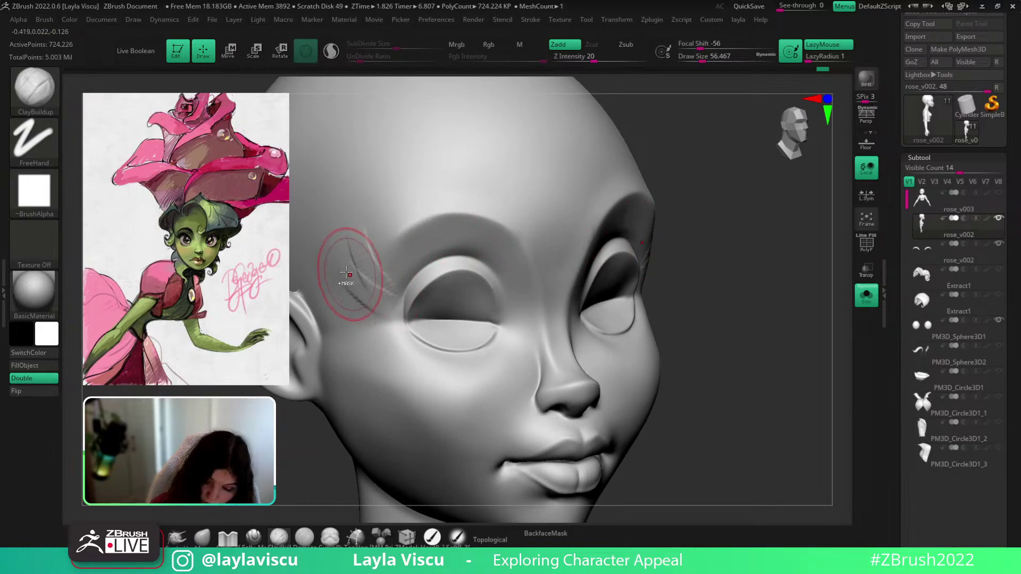
Drop two subdivision levels, blend the built-up clay beside the outer brow into the temple, and go back up one level
{"action": "key", "text": "shift+d"}
{"action": "key", "text": "shift+d"}
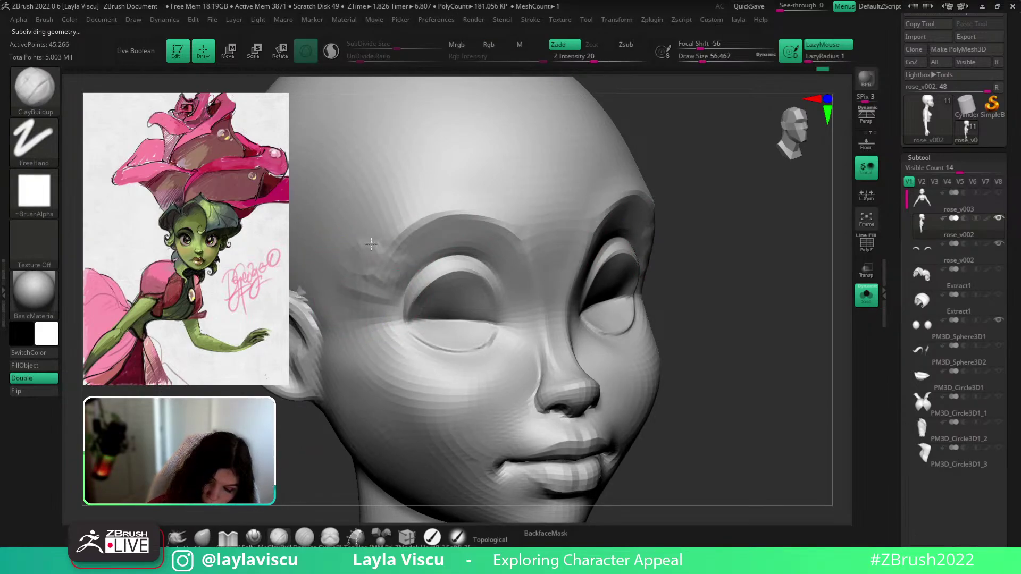
{"action": "mouse_move", "coordinate": [371, 244]}
{"action": "left_mouse_down"}
{"action": "mouse_move", "coordinate": [408, 237]}
{"action": "mouse_move", "coordinate": [422, 219]}
{"action": "left_mouse_up"}
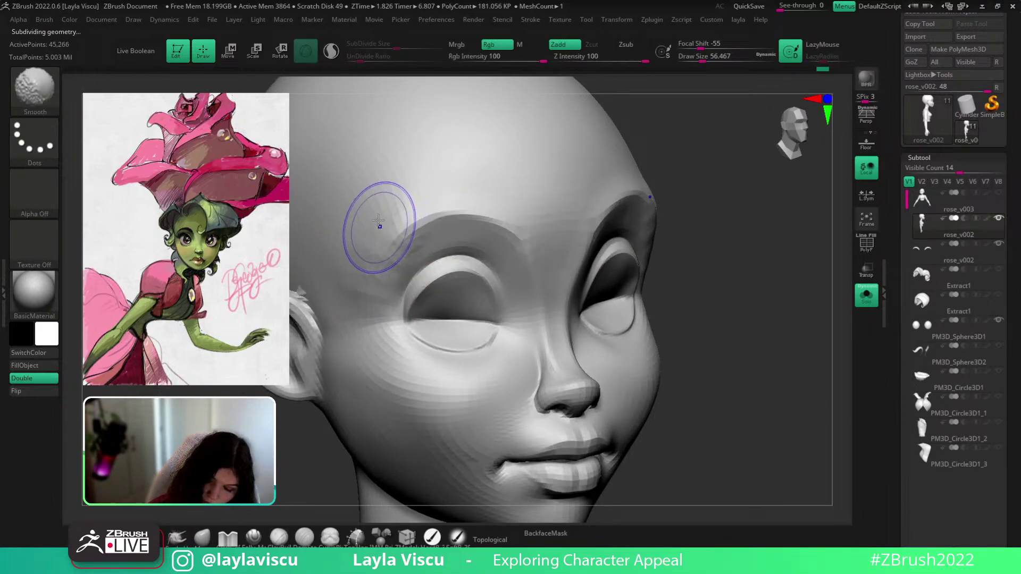
{"action": "key", "text": "d"}
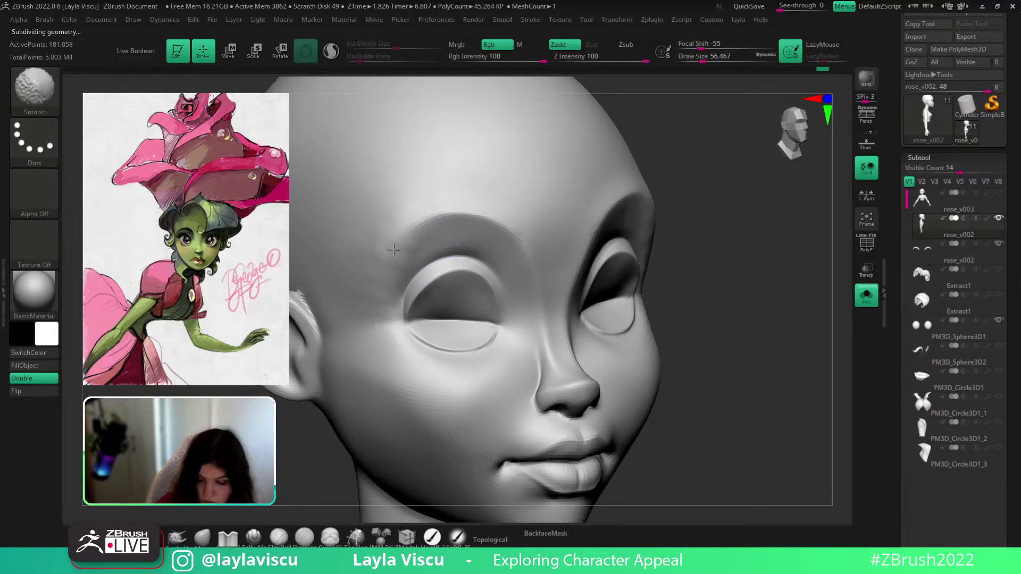
{"action": "mouse_move", "coordinate": [740, 291]}
{"action": "left_mouse_down"}
{"action": "mouse_move", "coordinate": [569, 287]}
{"action": "mouse_move", "coordinate": [718, 326]}
{"action": "mouse_move", "coordinate": [770, 303]}
{"action": "mouse_move", "coordinate": [742, 306]}
{"action": "mouse_move", "coordinate": [703, 292]}
{"action": "left_mouse_up"}
{"action": "left_click", "coordinate": [252, 538]}
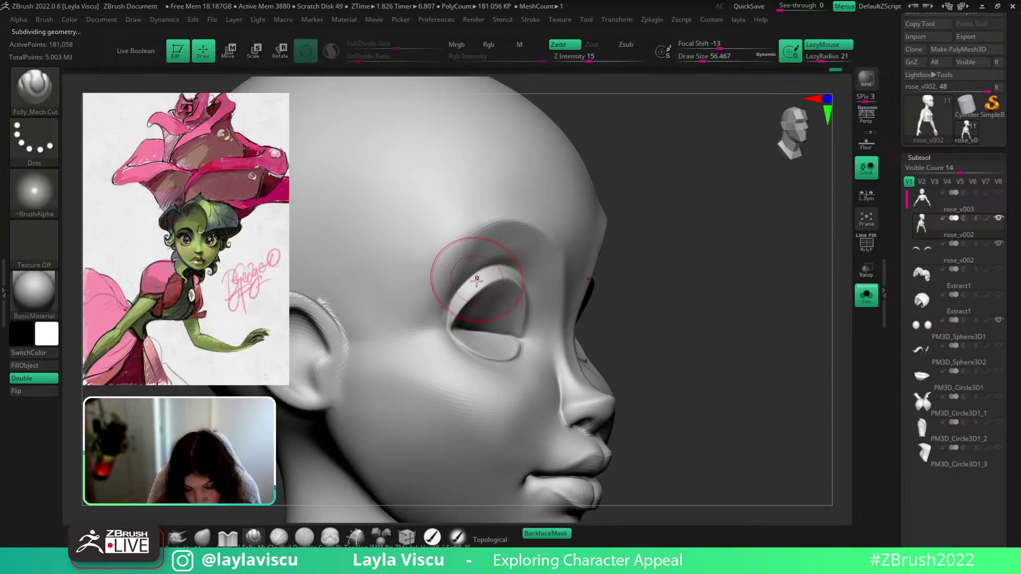
{"action": "key", "text": "s"}
{"action": "left_click_drag", "start_coordinate": [477, 280], "coordinate": [473, 279]}
{"action": "left_click_drag", "start_coordinate": [651, 254], "coordinate": [606, 258]}
{"action": "mouse_move", "coordinate": [431, 325]}
{"action": "left_mouse_down"}
{"action": "mouse_move", "coordinate": [479, 273]}
{"action": "mouse_move", "coordinate": [438, 317]}
{"action": "mouse_move", "coordinate": [490, 224]}
{"action": "left_mouse_up"}
{"action": "key", "text": "ctrl+z"}
{"action": "key", "text": "ctrl+z"}
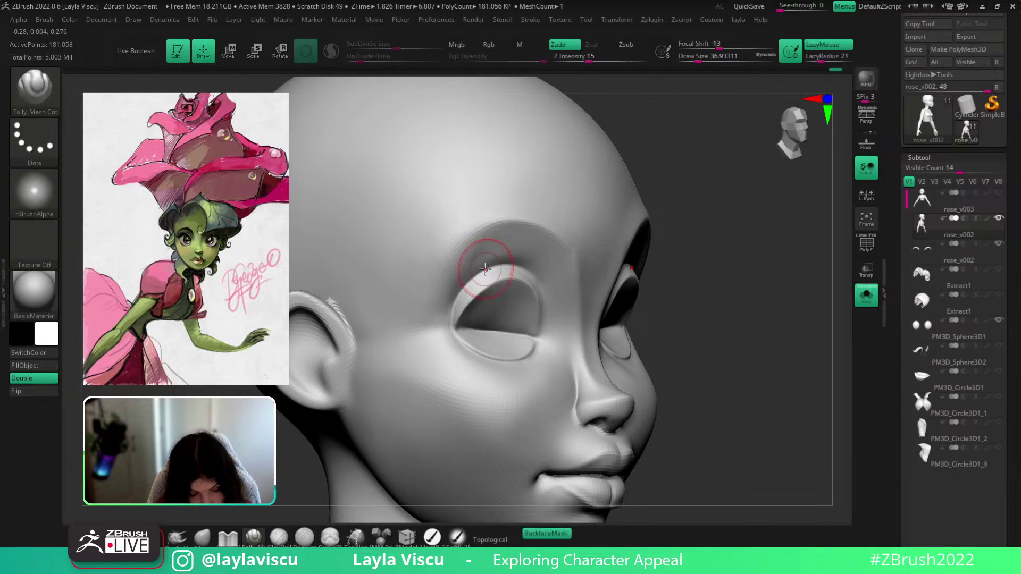
Carve a crease from the outer eye corner toward the temple with DamStandard at a draw size of 36.93 and soften its end
{"action": "key", "text": "b"}
{"action": "key", "text": "d"}
{"action": "key", "text": "s"}
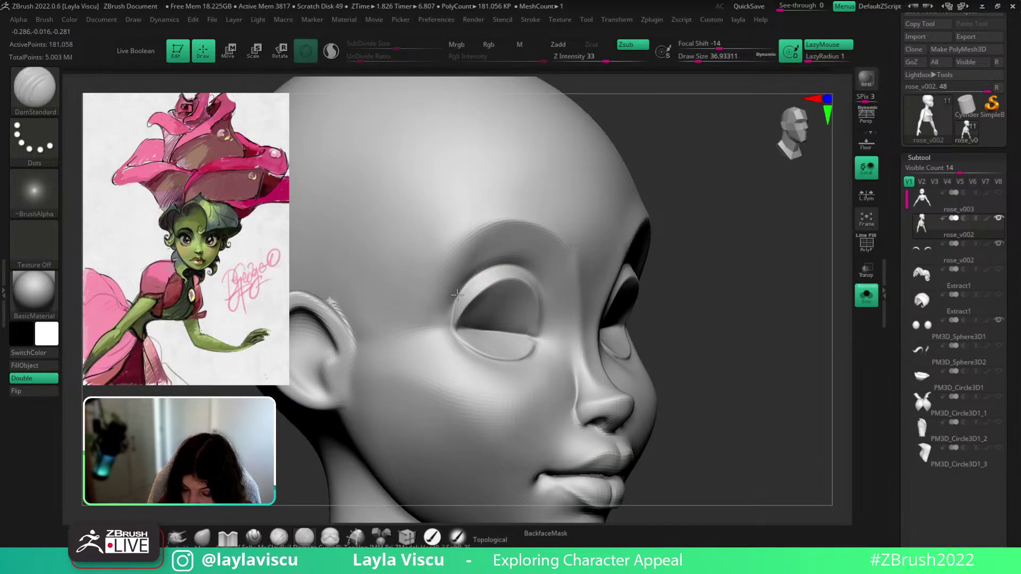
{"action": "mouse_move", "coordinate": [424, 333]}
{"action": "left_mouse_down"}
{"action": "mouse_move", "coordinate": [458, 291]}
{"action": "mouse_move", "coordinate": [439, 325]}
{"action": "left_mouse_up"}
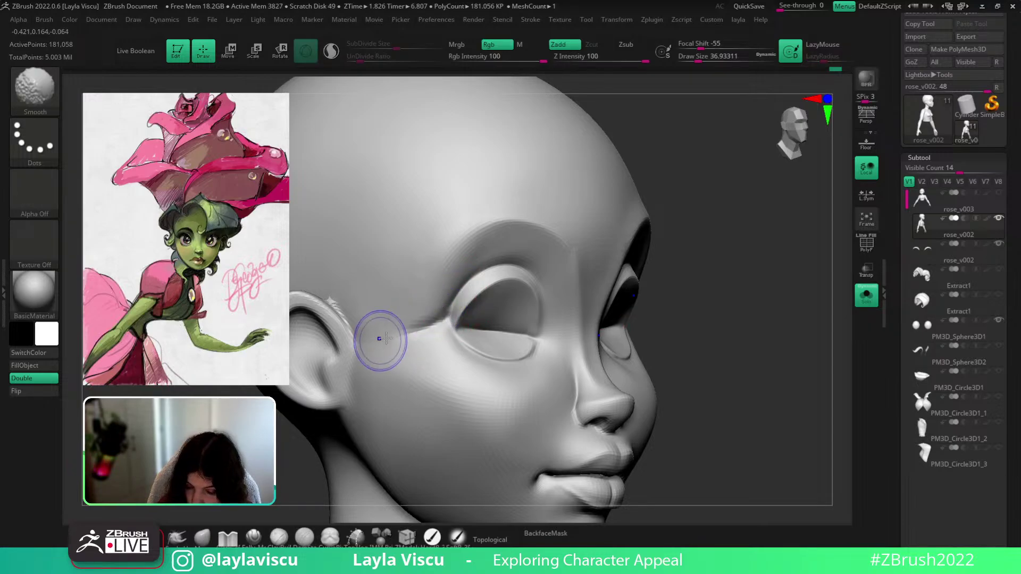
Add volume above the outer upper eyelid with ClayBuildup at a draw size of 36.93 and show the other subtools again
{"action": "key", "text": "b"}
{"action": "key", "text": "c"}
{"action": "key", "text": "b"}
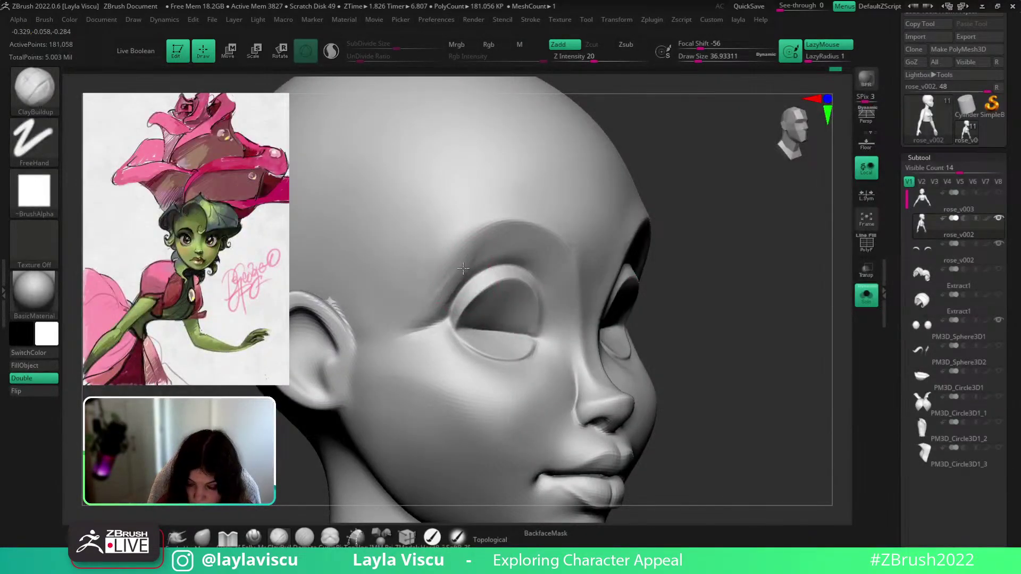
{"action": "mouse_move", "coordinate": [425, 309]}
{"action": "left_mouse_down"}
{"action": "mouse_move", "coordinate": [401, 326]}
{"action": "mouse_move", "coordinate": [462, 262]}
{"action": "mouse_move", "coordinate": [467, 273]}
{"action": "left_mouse_up"}
{"action": "left_click", "coordinate": [862, 296]}
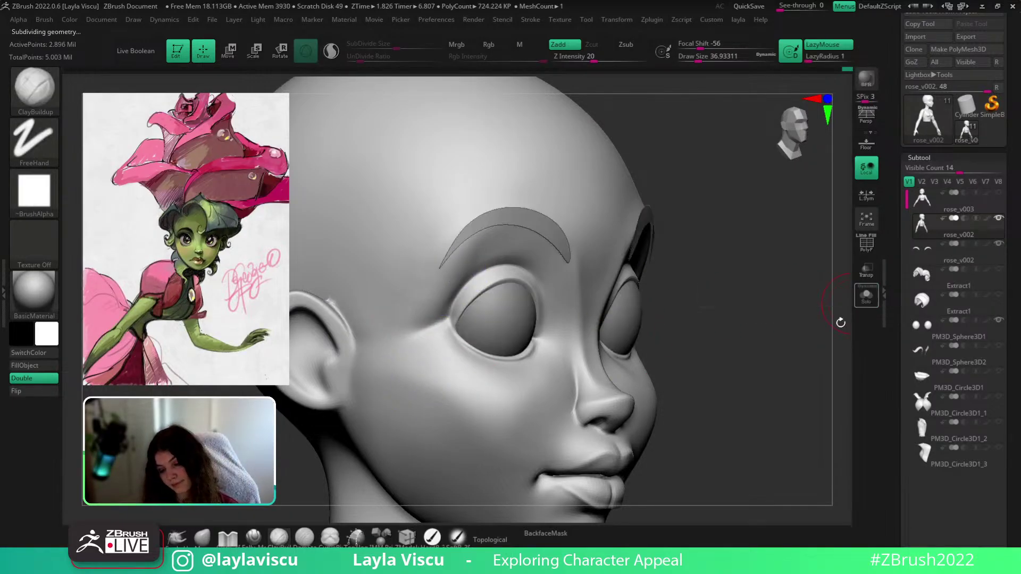
Smooth the temple area beside the outer eye corners at a draw size of 36.93, checking it from the side and front
{"action": "mouse_move", "coordinate": [792, 322]}
{"action": "left_mouse_down", "text": "alt"}
{"action": "mouse_move", "coordinate": [749, 265]}
{"action": "mouse_move", "coordinate": [751, 321]}
{"action": "mouse_move", "coordinate": [701, 322]}
{"action": "left_mouse_up", "text": "alt"}
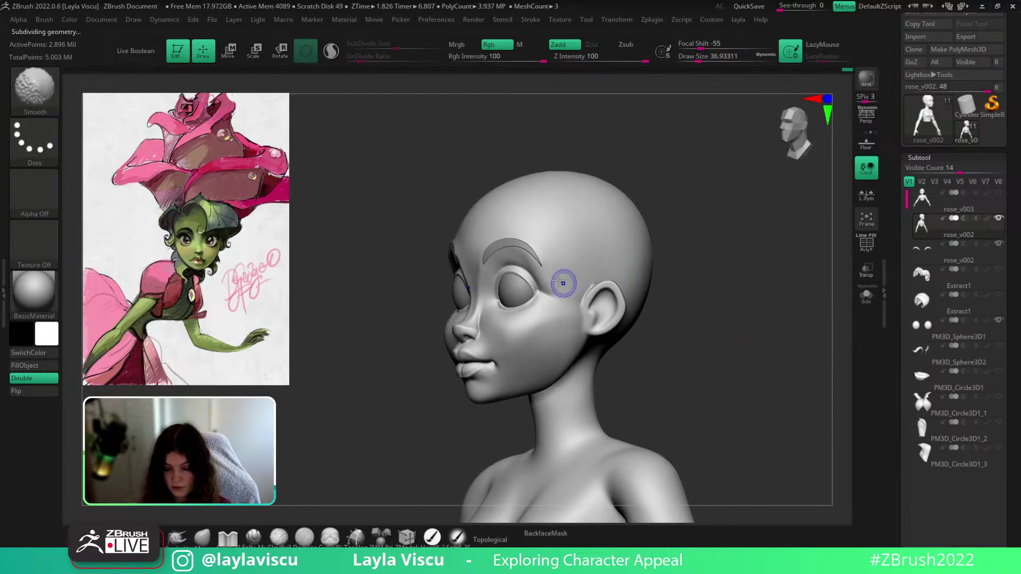
{"action": "left_click_drag", "start_coordinate": [563, 282], "coordinate": [572, 284], "text": "shift"}
{"action": "left_click_drag", "start_coordinate": [704, 272], "coordinate": [733, 331], "text": "shift"}
{"action": "mouse_move", "coordinate": [691, 306]}
{"action": "left_mouse_down", "text": "alt"}
{"action": "mouse_move", "coordinate": [732, 267]}
{"action": "mouse_move", "coordinate": [775, 280]}
{"action": "mouse_move", "coordinate": [657, 284]}
{"action": "mouse_move", "coordinate": [625, 295]}
{"action": "left_mouse_up", "text": "alt"}
{"action": "mouse_move", "coordinate": [556, 234]}
{"action": "right_mouse_down", "text": "ctrl"}
{"action": "mouse_move", "coordinate": [594, 278]}
{"action": "mouse_move", "coordinate": [611, 255]}
{"action": "right_mouse_up", "text": "ctrl"}
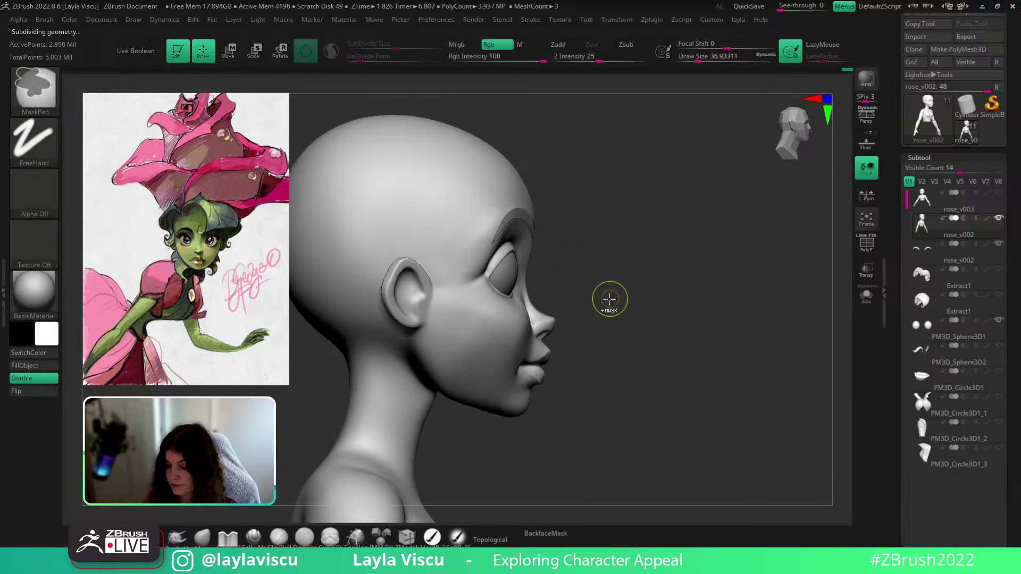
{"action": "mouse_move", "coordinate": [611, 310]}
{"action": "right_mouse_down", "text": "ctrl"}
{"action": "mouse_move", "coordinate": [595, 278]}
{"action": "mouse_move", "coordinate": [631, 313]}
{"action": "right_mouse_up", "text": "ctrl"}
{"action": "mouse_move", "coordinate": [638, 334]}
{"action": "left_mouse_down", "text": "shift"}
{"action": "mouse_move", "coordinate": [620, 351]}
{"action": "mouse_move", "coordinate": [696, 359]}
{"action": "left_mouse_up", "text": "shift"}
{"action": "right_click_drag", "start_coordinate": [467, 265], "coordinate": [481, 309], "text": "ctrl"}
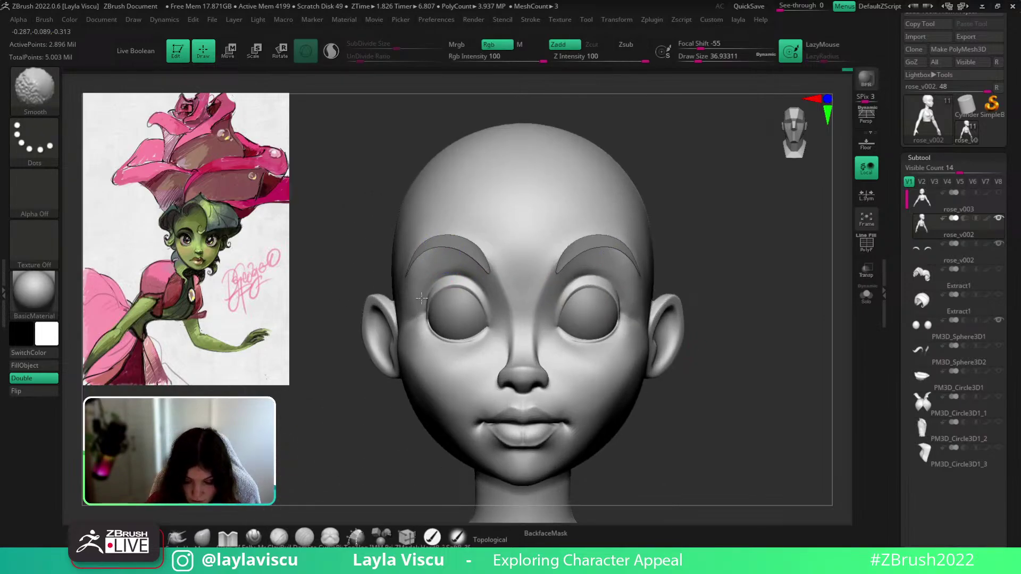
Turn on the painted colour of the PM3D_Sphere3D1 eyeballs so the irises show
{"action": "right_click_drag", "start_coordinate": [606, 343], "coordinate": [708, 303], "text": "ctrl"}
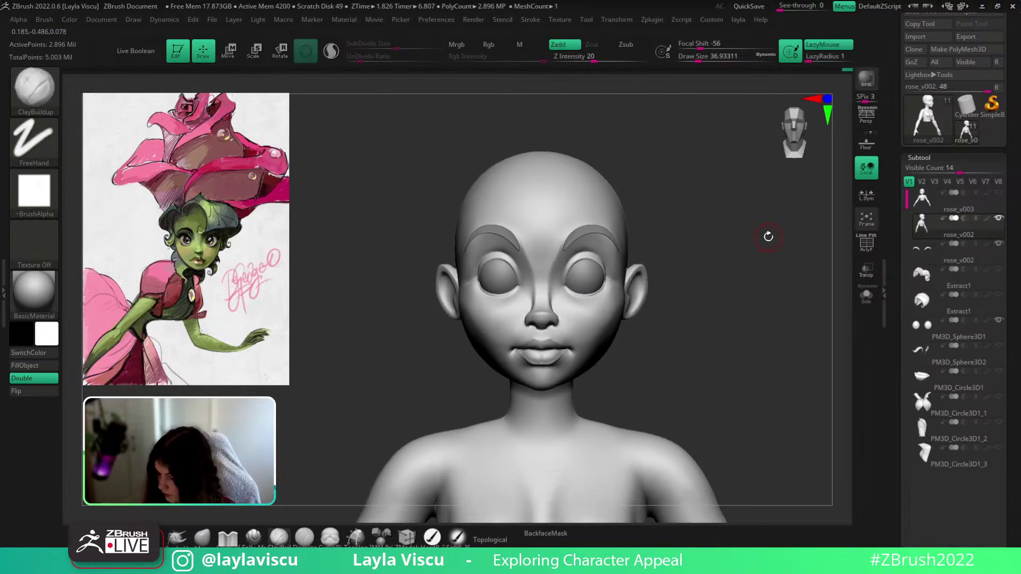
{"action": "left_click", "coordinate": [987, 321]}
{"action": "mouse_move", "coordinate": [804, 415]}
{"action": "left_mouse_down"}
{"action": "mouse_move", "coordinate": [777, 417]}
{"action": "mouse_move", "coordinate": [710, 315]}
{"action": "mouse_move", "coordinate": [738, 355]}
{"action": "mouse_move", "coordinate": [746, 407]}
{"action": "mouse_move", "coordinate": [785, 383]}
{"action": "mouse_move", "coordinate": [783, 420]}
{"action": "mouse_move", "coordinate": [704, 351]}
{"action": "left_mouse_up"}
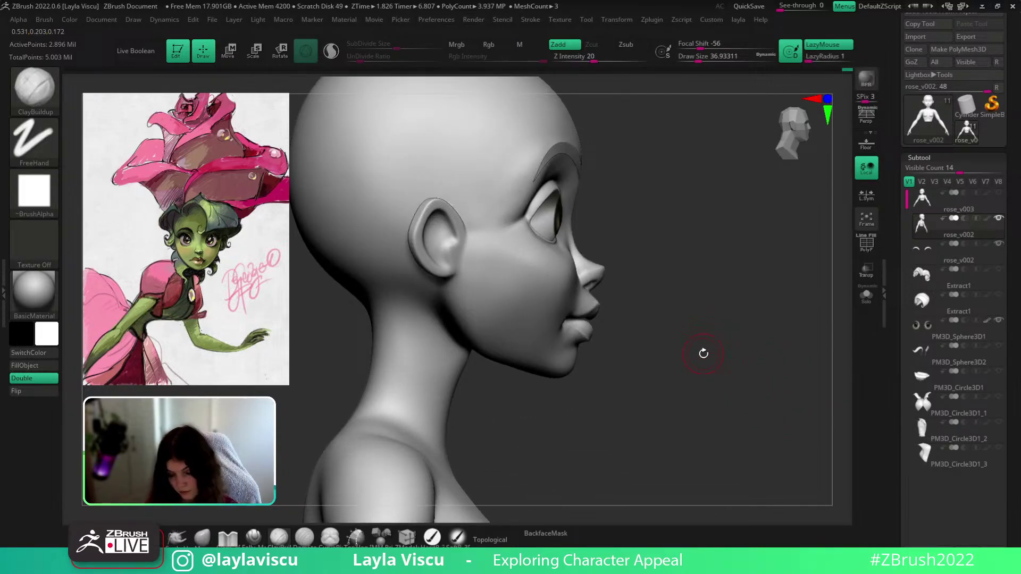
Adjust the mouth area with Move at a draw size of 70.82 three subdivision levels down and restore the higher level
{"action": "key", "text": "b"}
{"action": "key", "text": "m"}
{"action": "key", "text": "t"}
{"action": "key", "text": "s"}
{"action": "left_click_drag", "start_coordinate": [576, 326], "coordinate": [605, 326]}
{"action": "key", "text": "shift+d"}
{"action": "key", "text": "shift+d"}
{"action": "key", "text": "shift+d"}
{"action": "key", "text": "s"}
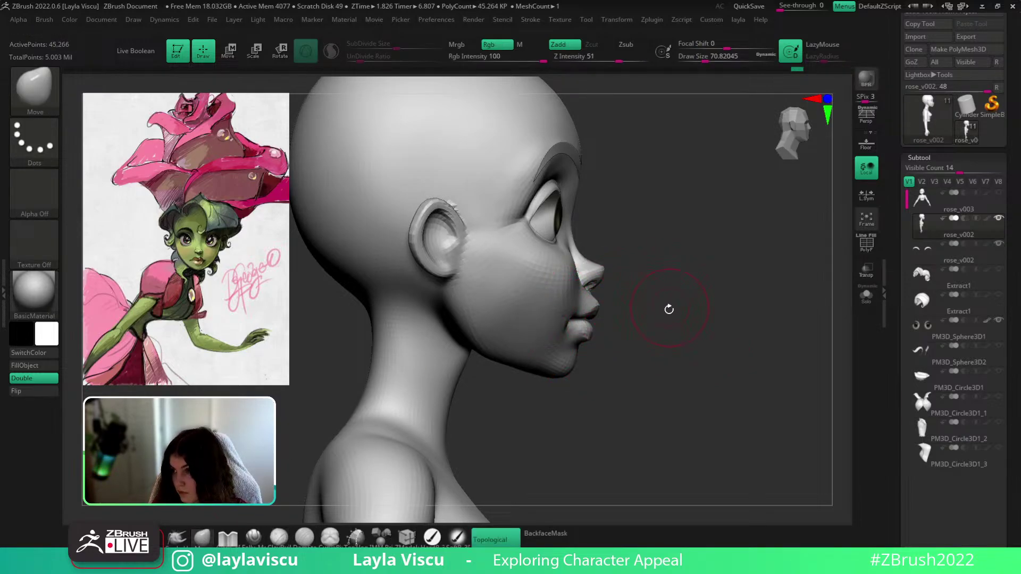
{"action": "mouse_move", "coordinate": [669, 309]}
{"action": "left_mouse_down"}
{"action": "mouse_move", "coordinate": [590, 300]}
{"action": "mouse_move", "coordinate": [568, 319]}
{"action": "left_mouse_up"}
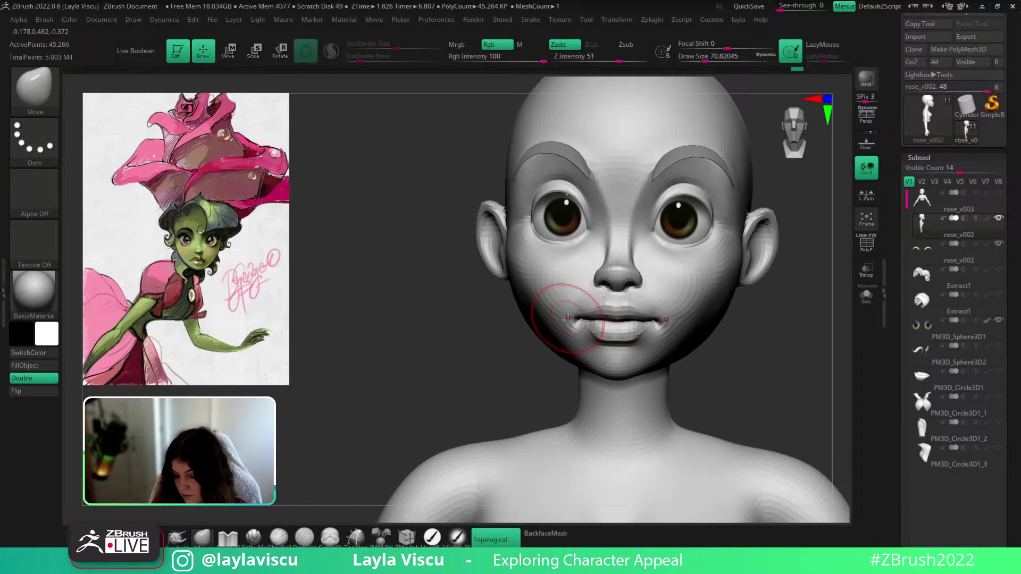
{"action": "key", "text": "d"}
{"action": "key", "text": "d"}
{"action": "key", "text": "d"}
{"action": "left_click_drag", "start_coordinate": [774, 312], "coordinate": [749, 343]}
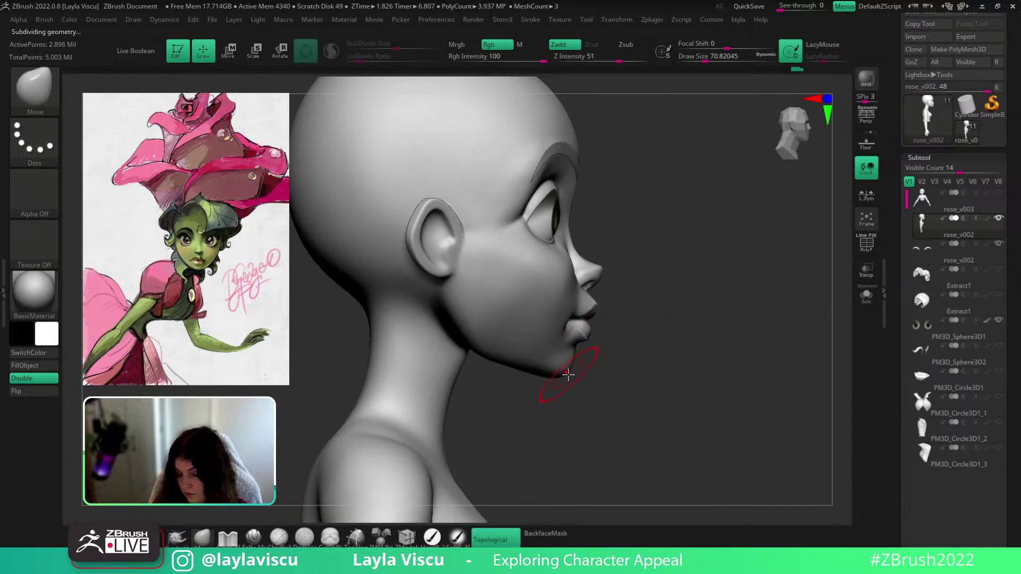
Reshape the chin and jawline in profile with the Move brush, enlarging its draw size to 115.86 for the broader adjustments
{"action": "left_click_drag", "start_coordinate": [568, 375], "coordinate": [586, 367]}
{"action": "left_click_drag", "start_coordinate": [659, 368], "coordinate": [591, 366]}
{"action": "key", "text": "s"}
{"action": "left_click_drag", "start_coordinate": [591, 365], "coordinate": [584, 365]}
{"action": "mouse_move", "coordinate": [651, 358]}
{"action": "left_mouse_down"}
{"action": "mouse_move", "coordinate": [579, 367]}
{"action": "mouse_move", "coordinate": [623, 348]}
{"action": "mouse_move", "coordinate": [677, 358]}
{"action": "mouse_move", "coordinate": [669, 364]}
{"action": "left_mouse_up"}
{"action": "right_click_drag", "start_coordinate": [656, 369], "coordinate": [633, 309], "text": "ctrl"}
{"action": "key", "text": "s"}
{"action": "left_click_drag", "start_coordinate": [533, 344], "coordinate": [541, 344]}
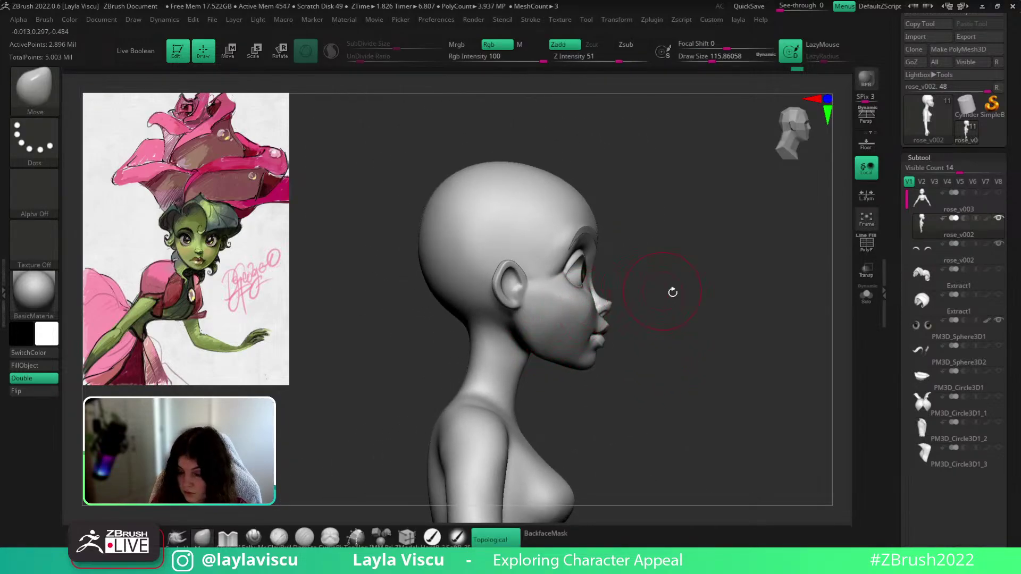
{"action": "mouse_move", "coordinate": [672, 292]}
{"action": "left_mouse_down"}
{"action": "mouse_move", "coordinate": [642, 296]}
{"action": "mouse_move", "coordinate": [672, 295]}
{"action": "left_mouse_up"}
Carve a curved crease around the ear's tragus with DamStandard at a draw size of 23.31 and smooth it
{"action": "right_click_drag", "start_coordinate": [590, 282], "coordinate": [554, 313], "text": "ctrl"}
{"action": "key", "text": "s"}
{"action": "left_click_drag", "start_coordinate": [554, 303], "coordinate": [549, 300]}
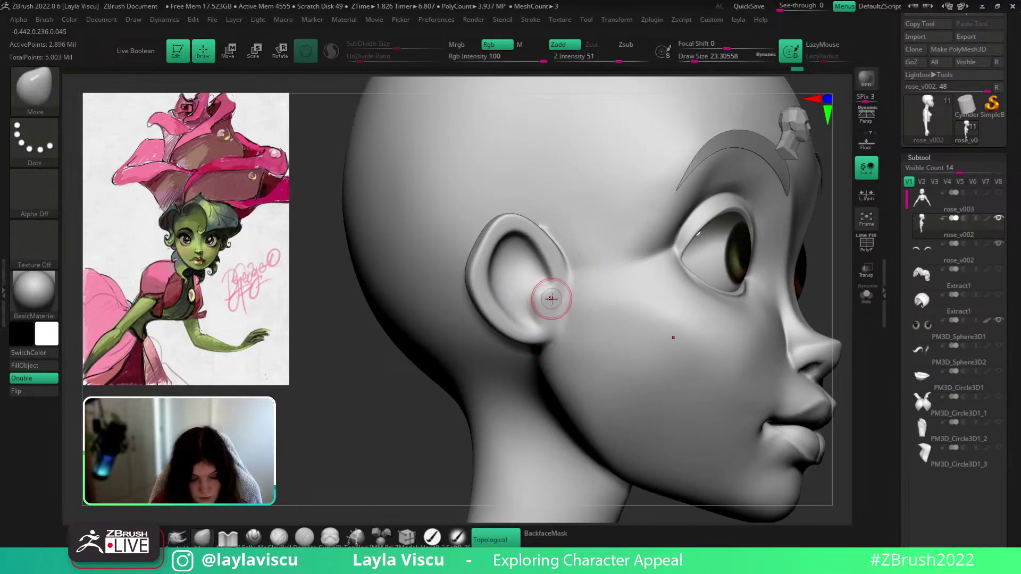
{"action": "key", "text": "b"}
{"action": "left_click", "coordinate": [555, 299]}
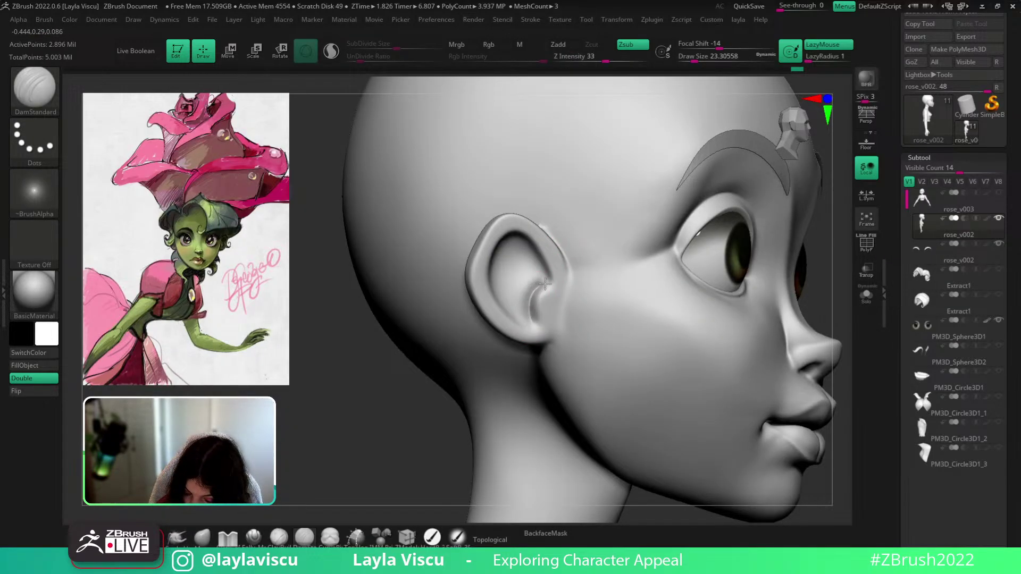
{"action": "mouse_move", "coordinate": [550, 282]}
{"action": "left_mouse_down"}
{"action": "mouse_move", "coordinate": [533, 288]}
{"action": "mouse_move", "coordinate": [533, 317]}
{"action": "mouse_move", "coordinate": [544, 325]}
{"action": "mouse_move", "coordinate": [547, 288]}
{"action": "left_mouse_up"}
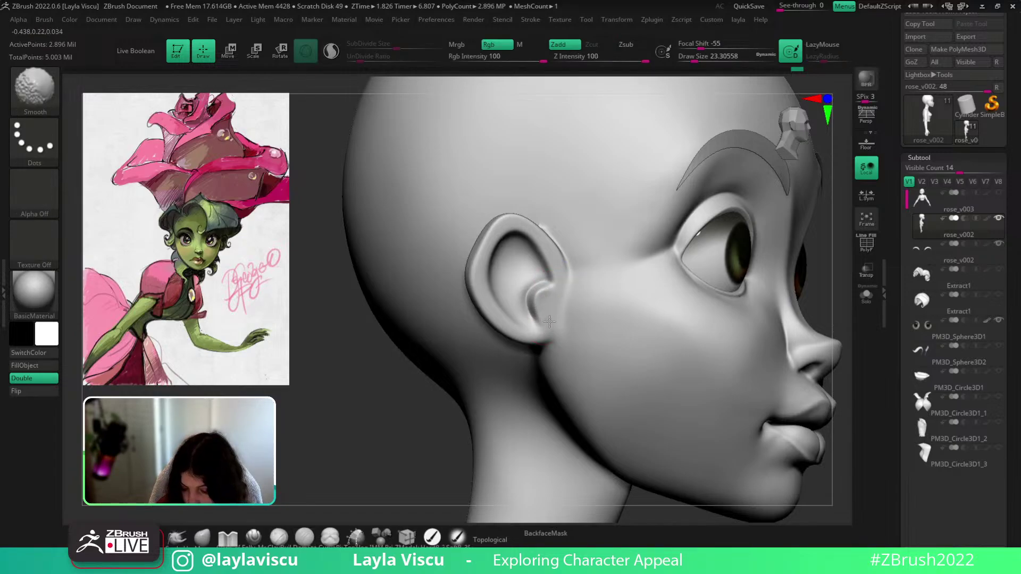
Examine the head and upper body from the front, three-quarter and side views to compare the proportions with the reference artwork
{"action": "key", "text": "f"}
{"action": "mouse_move", "coordinate": [528, 148]}
{"action": "left_mouse_down"}
{"action": "mouse_move", "coordinate": [788, 307]}
{"action": "mouse_move", "coordinate": [787, 358]}
{"action": "left_mouse_up"}
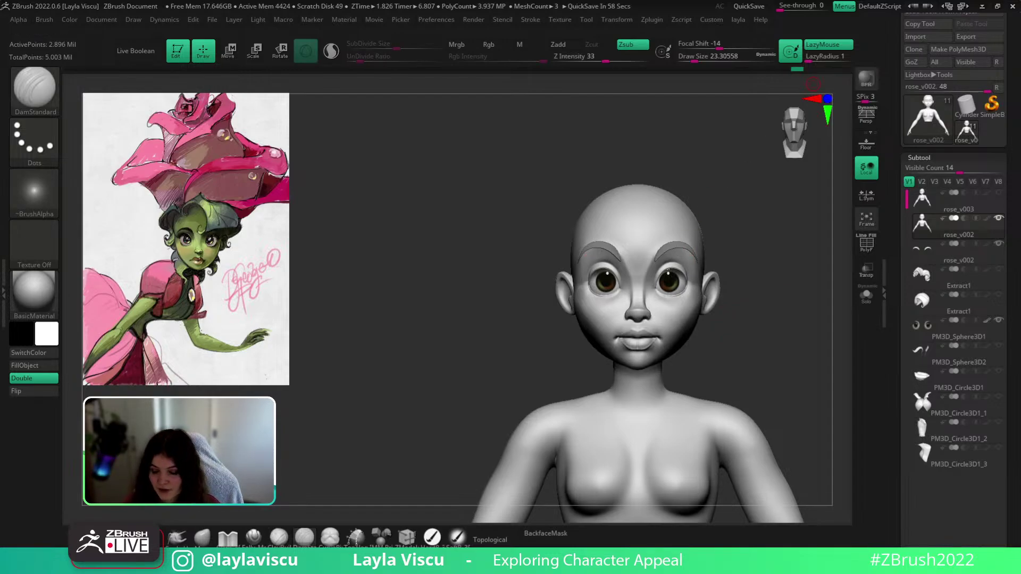
{"action": "mouse_move", "coordinate": [768, 337]}
{"action": "left_mouse_down"}
{"action": "mouse_move", "coordinate": [781, 349]}
{"action": "mouse_move", "coordinate": [733, 358]}
{"action": "mouse_move", "coordinate": [781, 346]}
{"action": "left_mouse_up"}
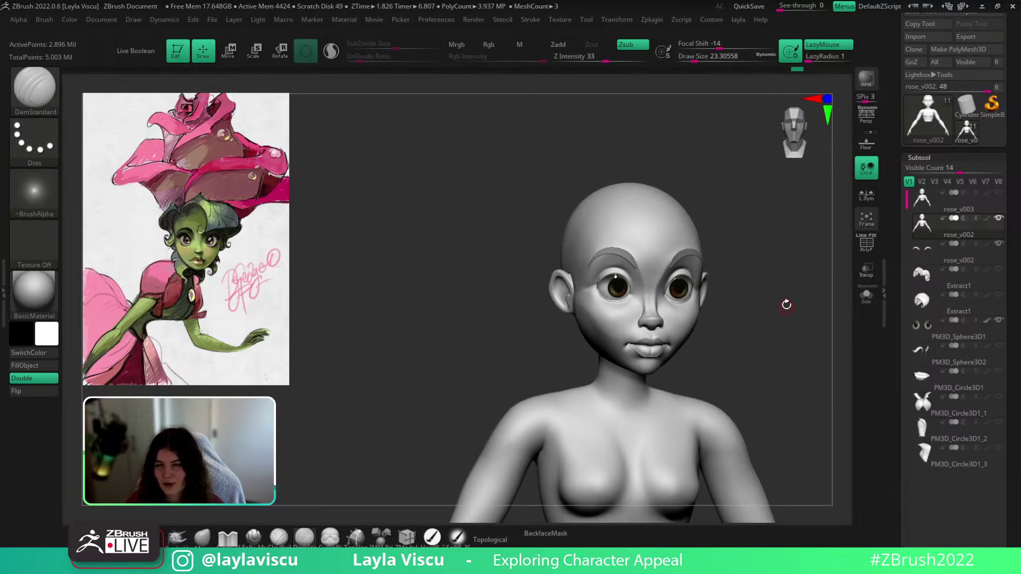
{"action": "mouse_move", "coordinate": [772, 308]}
{"action": "left_mouse_down"}
{"action": "mouse_move", "coordinate": [806, 301]}
{"action": "mouse_move", "coordinate": [764, 337]}
{"action": "mouse_move", "coordinate": [774, 342]}
{"action": "mouse_move", "coordinate": [776, 313]}
{"action": "mouse_move", "coordinate": [773, 358]}
{"action": "left_mouse_up"}
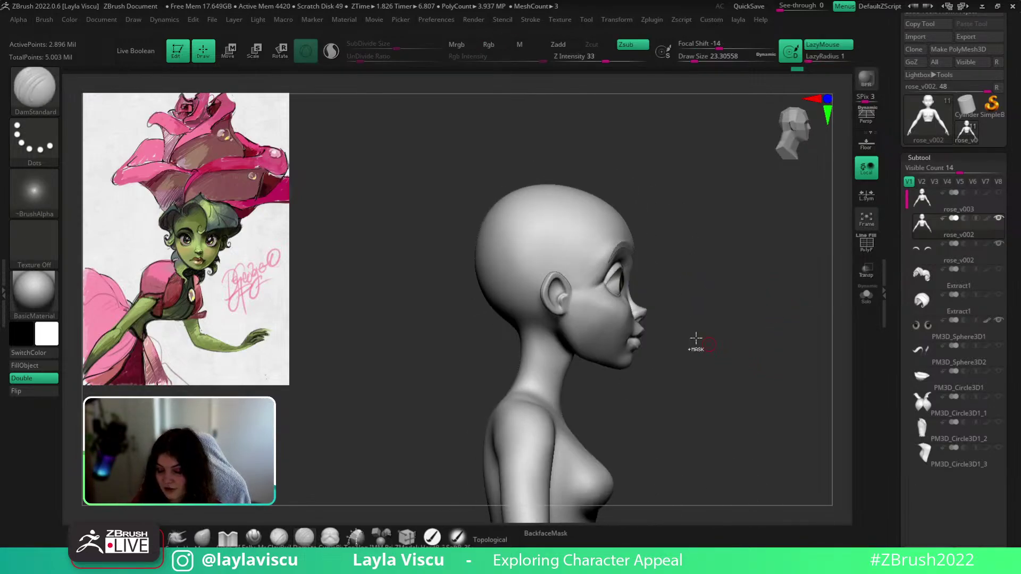
{"action": "right_click_drag", "start_coordinate": [695, 341], "coordinate": [758, 342], "text": "ctrl"}
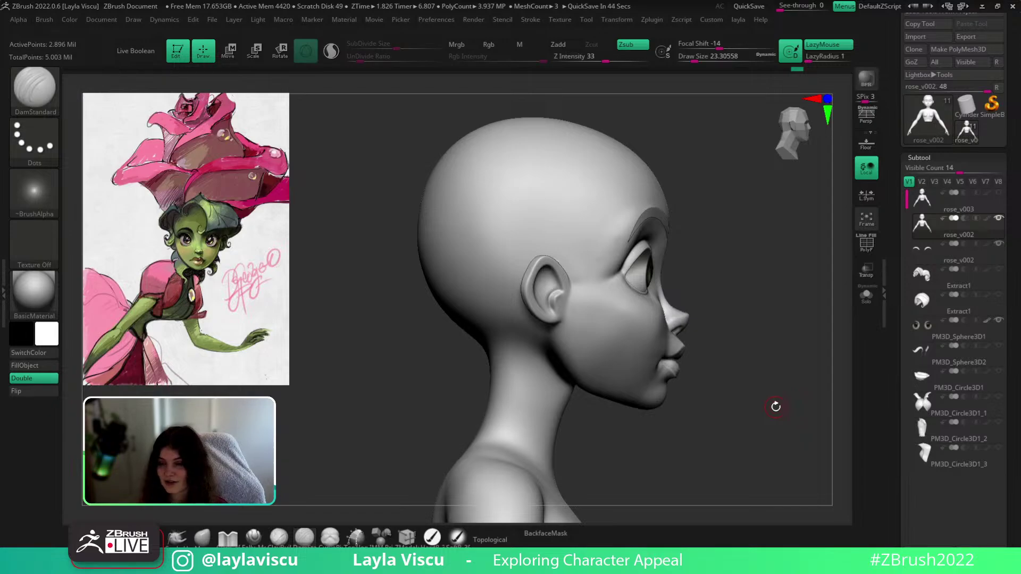
{"action": "mouse_move", "coordinate": [776, 407]}
{"action": "left_mouse_down"}
{"action": "mouse_move", "coordinate": [797, 324]}
{"action": "mouse_move", "coordinate": [774, 325]}
{"action": "mouse_move", "coordinate": [782, 388]}
{"action": "left_mouse_up"}
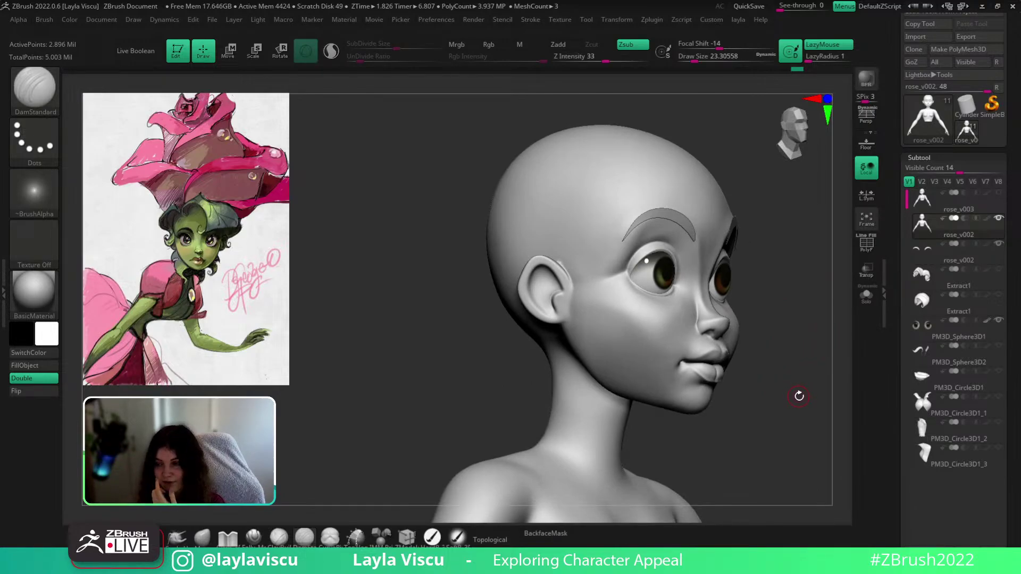
{"action": "left_click_drag", "start_coordinate": [1016, 229], "coordinate": [1016, 289]}
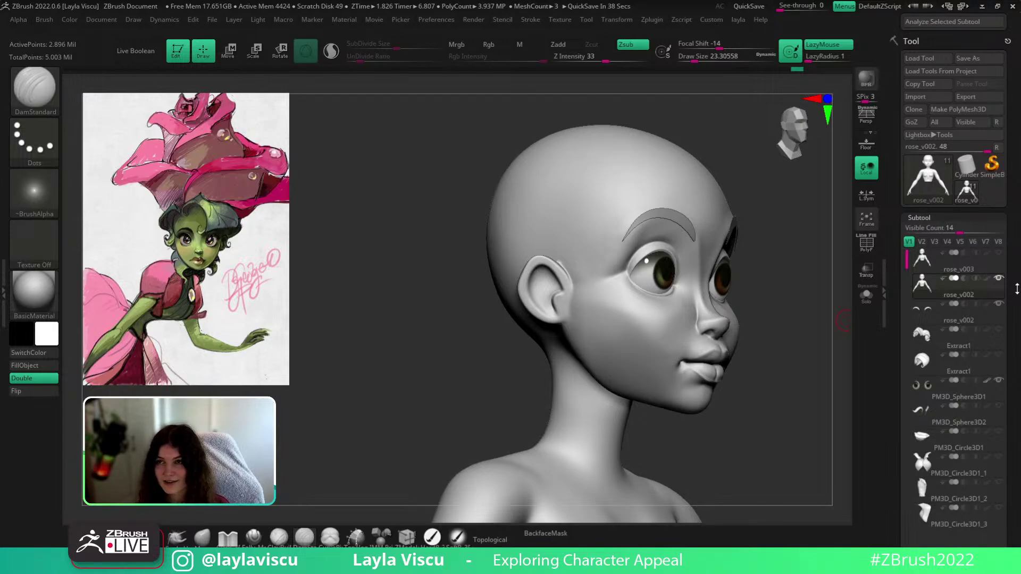
Adjust the nose and face profile with the Move brush three subdivision levels down, using draw sizes of 97.22 and 80.22
{"action": "left_click_drag", "start_coordinate": [824, 294], "coordinate": [786, 288]}
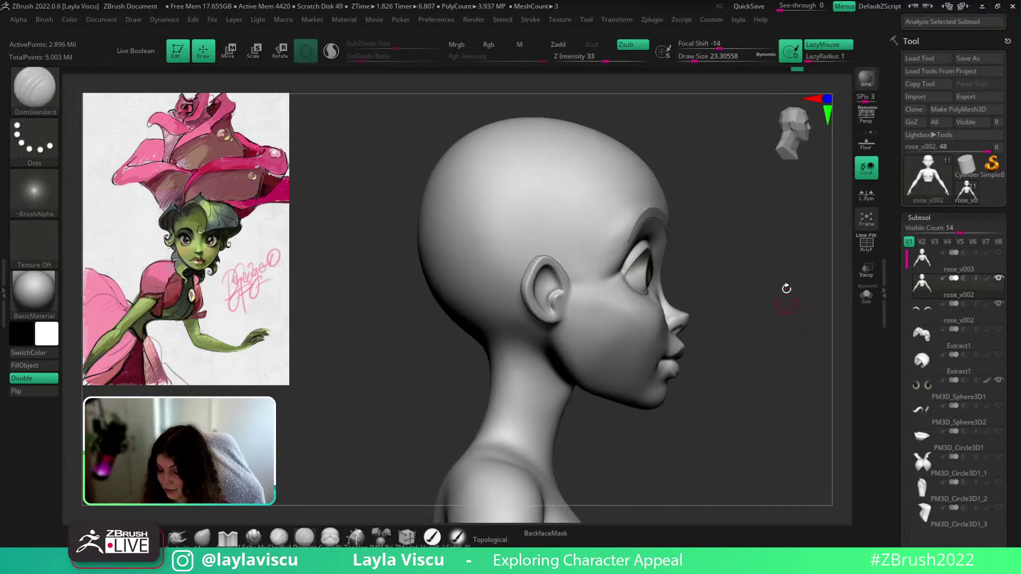
{"action": "right_click_drag", "start_coordinate": [766, 337], "coordinate": [739, 311], "text": "alt"}
{"action": "mouse_move", "coordinate": [701, 269]}
{"action": "right_mouse_down", "text": "ctrl"}
{"action": "mouse_move", "coordinate": [769, 273]}
{"action": "mouse_move", "coordinate": [710, 307]}
{"action": "right_mouse_up", "text": "ctrl"}
{"action": "left_click_drag", "start_coordinate": [709, 308], "coordinate": [716, 307]}
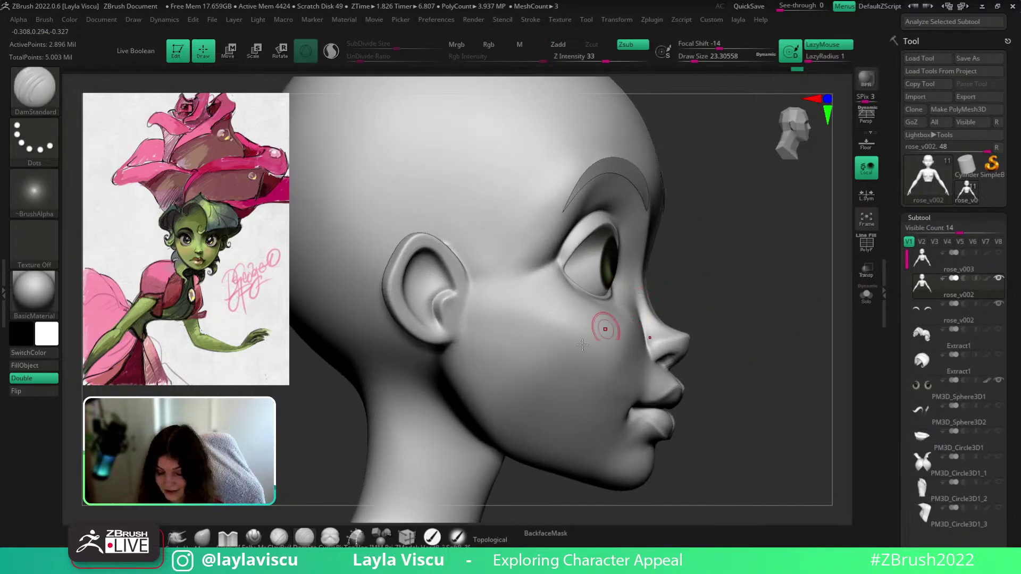
{"action": "key", "text": "b"}
{"action": "key", "text": "m"}
{"action": "key", "text": "v"}
{"action": "key", "text": "s"}
{"action": "mouse_move", "coordinate": [643, 307]}
{"action": "left_mouse_down"}
{"action": "mouse_move", "coordinate": [671, 308]}
{"action": "mouse_move", "coordinate": [666, 290]}
{"action": "left_mouse_up"}
{"action": "key", "text": "shift+d"}
{"action": "key", "text": "shift+d"}
{"action": "key", "text": "shift+d"}
{"action": "right_click_drag", "start_coordinate": [734, 256], "coordinate": [701, 204], "text": "ctrl"}
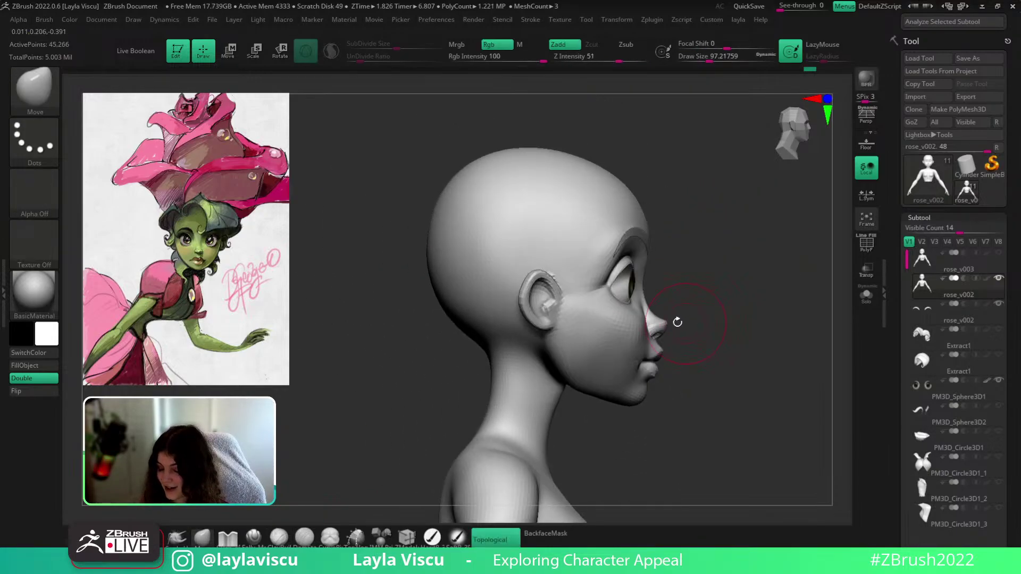
{"action": "right_click_drag", "start_coordinate": [677, 319], "coordinate": [661, 330], "text": "ctrl"}
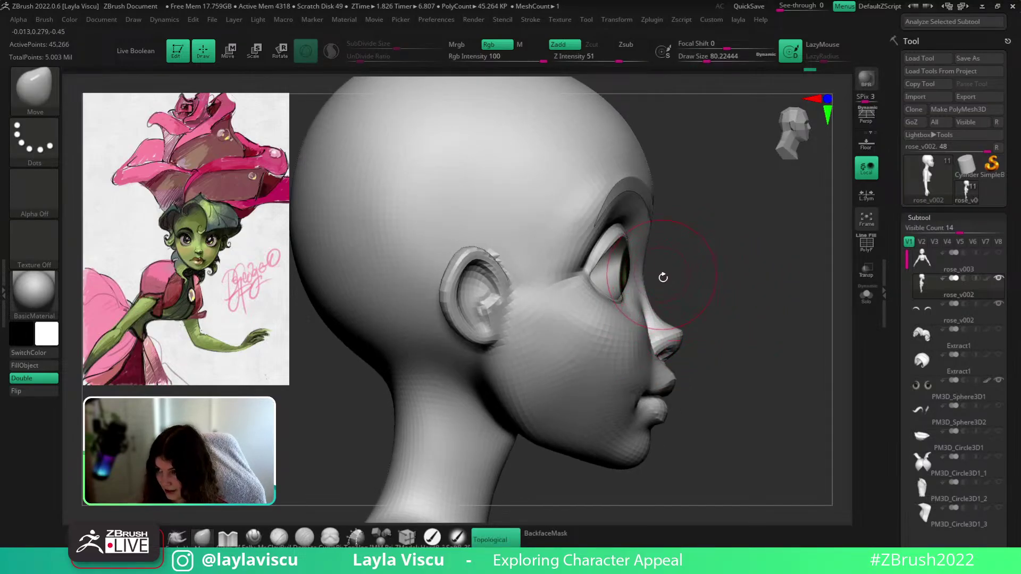
Refine the face in profile with Move at draw sizes down to 43.76 and raise the subdivision level
{"action": "key", "text": "s"}
{"action": "left_click_drag", "start_coordinate": [663, 282], "coordinate": [645, 314]}
{"action": "right_click_drag", "start_coordinate": [690, 301], "coordinate": [671, 304]}
{"action": "key", "text": "s"}
{"action": "mouse_move", "coordinate": [674, 302]}
{"action": "left_mouse_down"}
{"action": "mouse_move", "coordinate": [634, 311]}
{"action": "mouse_move", "coordinate": [633, 341]}
{"action": "left_mouse_up"}
{"action": "right_click_drag", "start_coordinate": [746, 314], "coordinate": [758, 287], "text": "ctrl"}
{"action": "right_click_drag", "start_coordinate": [757, 287], "coordinate": [720, 294]}
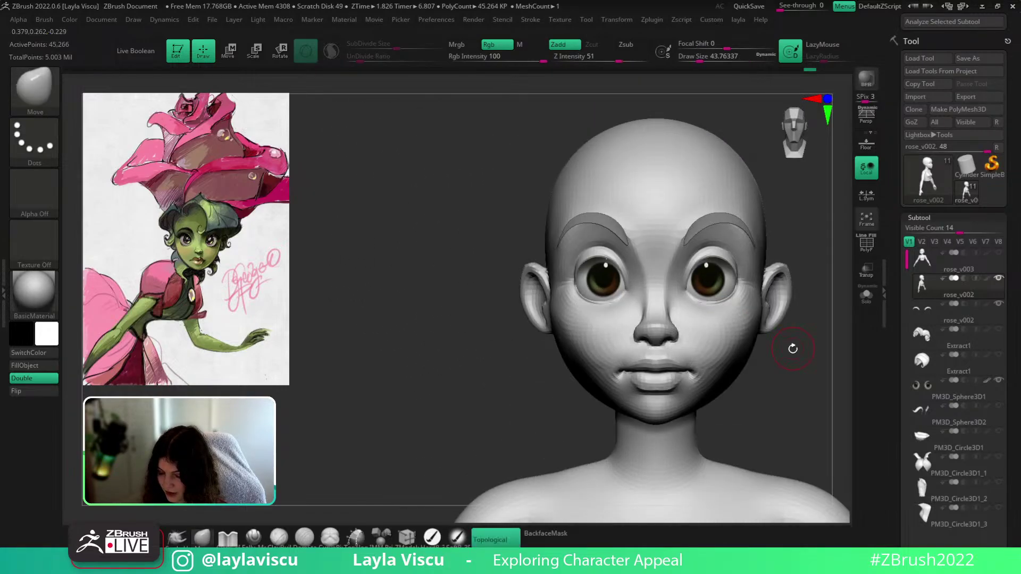
{"action": "key", "text": "ctrl+d"}
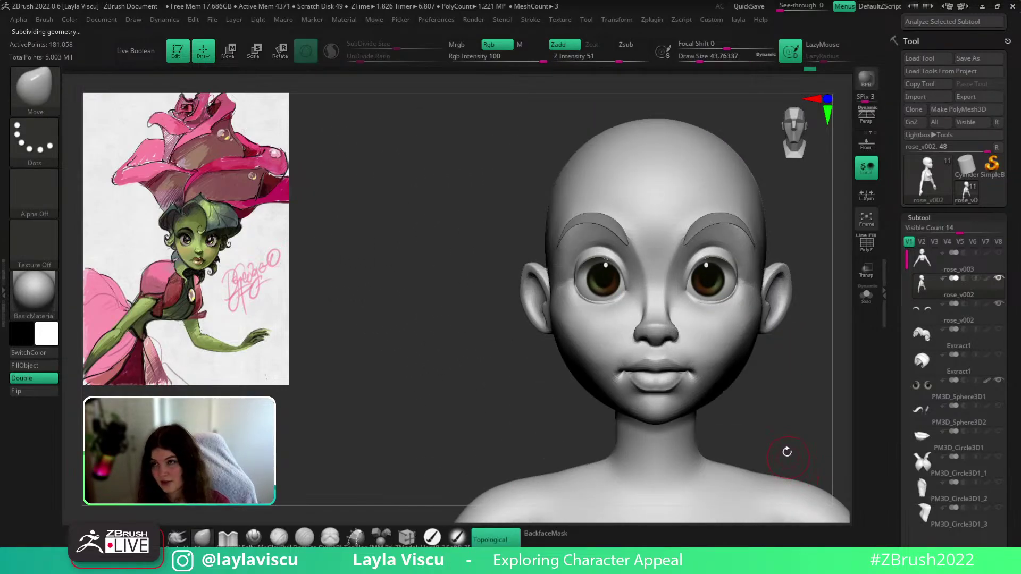
Isolate the body mesh and set up the Folly_Mech Cut brush at a draw size of 18.46 for the eyelids
{"action": "left_click", "coordinate": [248, 541]}
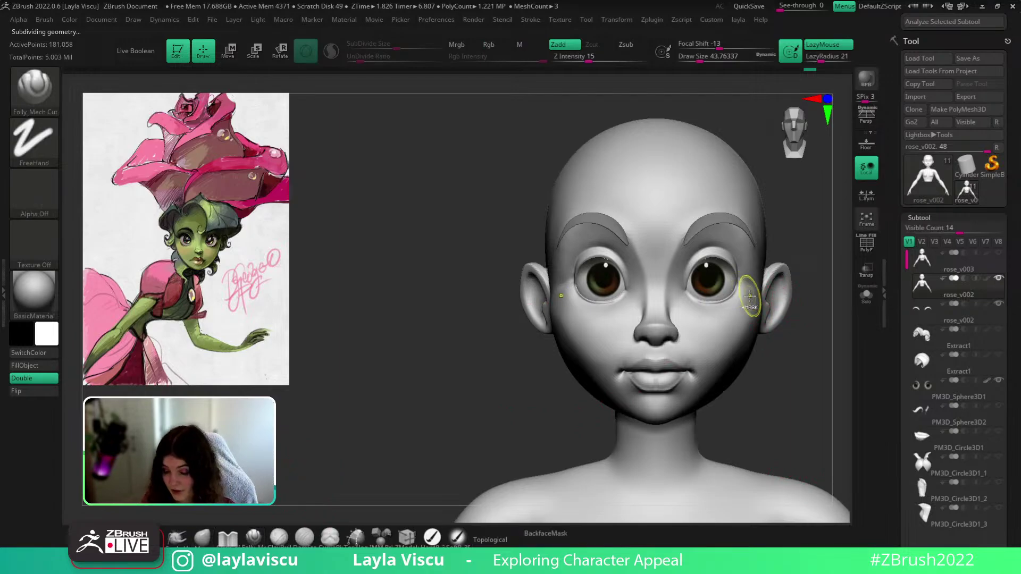
{"action": "right_click_drag", "start_coordinate": [749, 298], "coordinate": [825, 346], "text": "ctrl"}
{"action": "key", "text": "alt+s"}
{"action": "key", "text": "s"}
{"action": "left_click_drag", "start_coordinate": [650, 307], "coordinate": [631, 298]}
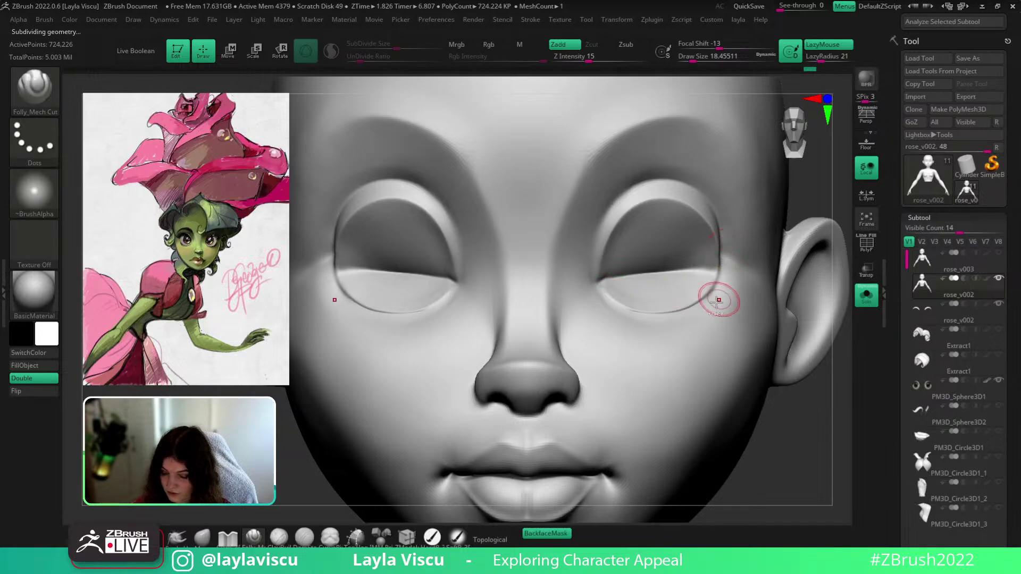
Try to define the lower eyelid rims with Folly_Mech Cut strokes from the inner to the outer eye corner
{"action": "key", "text": "ctrl"}
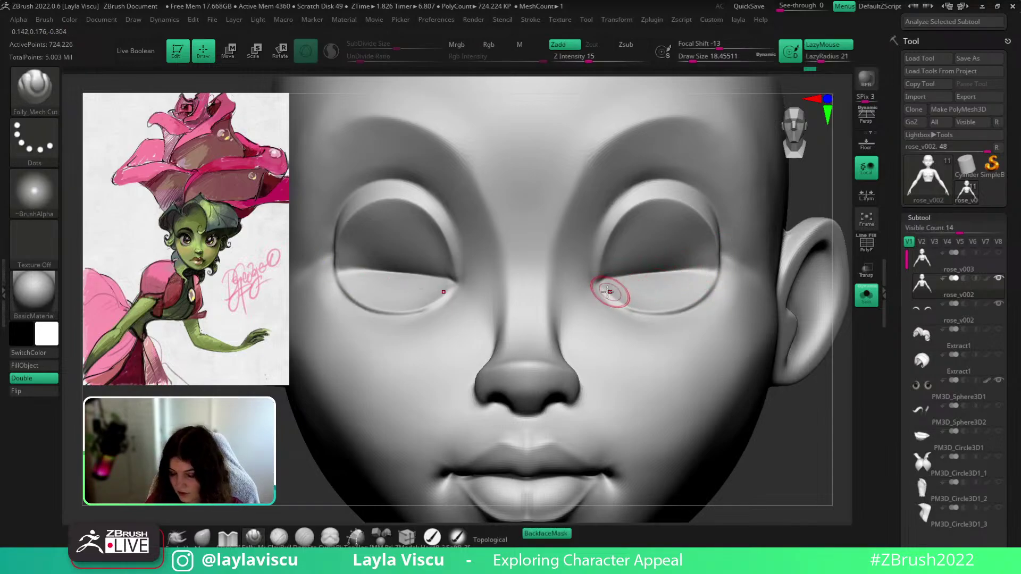
{"action": "key", "text": "ctrl"}
{"action": "mouse_move", "coordinate": [602, 290]}
{"action": "left_mouse_down"}
{"action": "mouse_move", "coordinate": [693, 304]}
{"action": "mouse_move", "coordinate": [719, 264]}
{"action": "mouse_move", "coordinate": [649, 307]}
{"action": "mouse_move", "coordinate": [706, 284]}
{"action": "mouse_move", "coordinate": [720, 266]}
{"action": "left_mouse_up"}
{"action": "key", "text": "ctrl+z"}
{"action": "key", "text": "ctrl+z"}
{"action": "key", "text": "ctrl+z"}
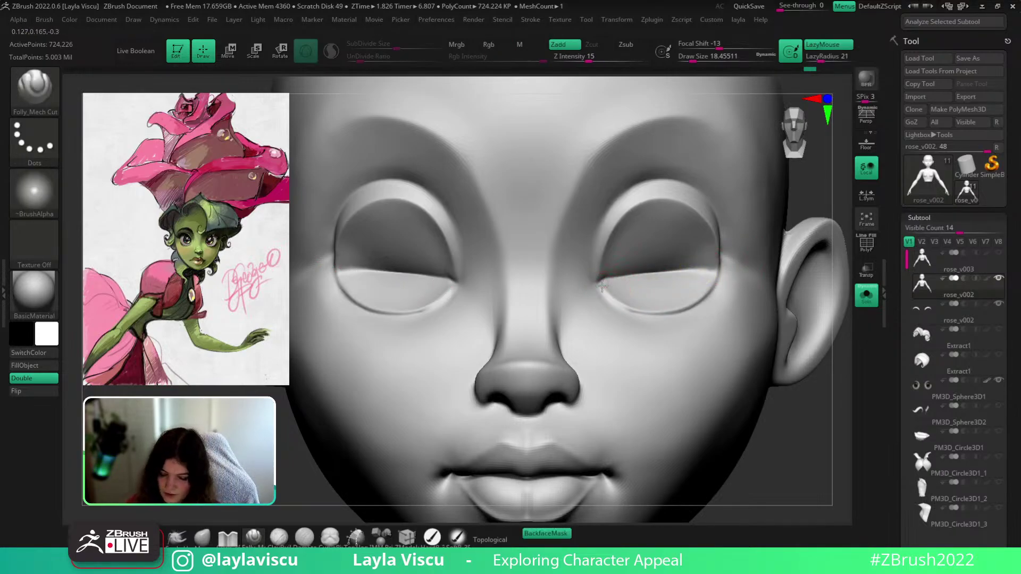
{"action": "left_click_drag", "start_coordinate": [665, 307], "coordinate": [719, 267]}
{"action": "key", "text": "ctrl+z"}
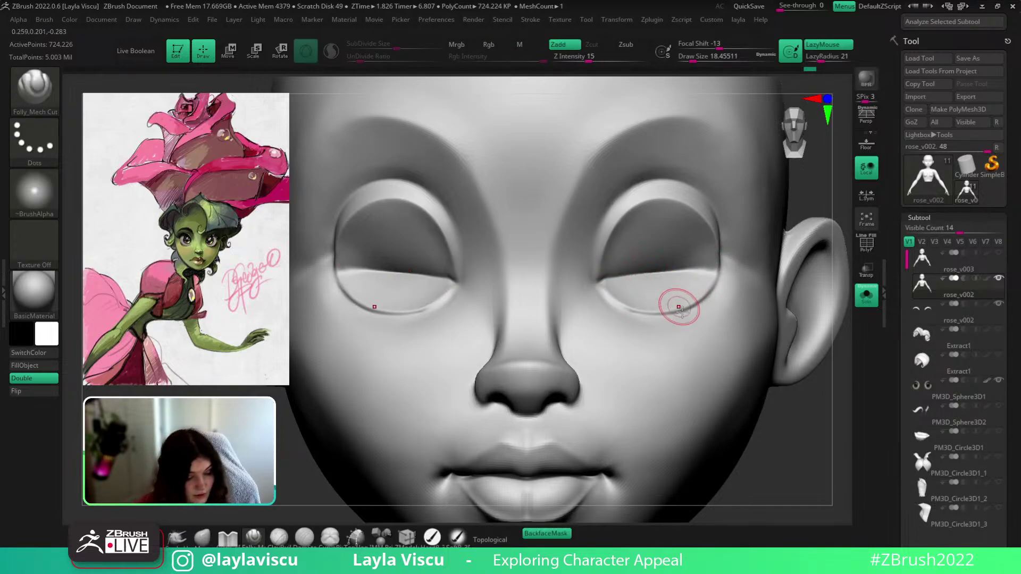
Flatten the lower eyelid rims with TrimDynamic at a draw size of 15.55 and smooth the inner eye corners
{"action": "key", "text": "b"}
{"action": "key", "text": "t"}
{"action": "key", "text": "d"}
{"action": "key", "text": "s"}
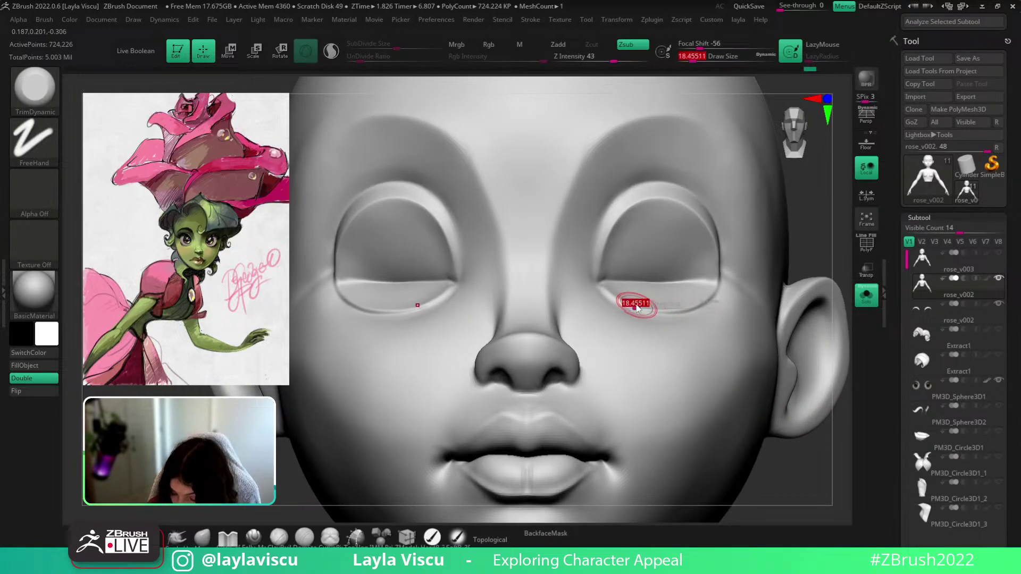
{"action": "mouse_move", "coordinate": [636, 309]}
{"action": "left_mouse_down"}
{"action": "mouse_move", "coordinate": [617, 285]}
{"action": "mouse_move", "coordinate": [655, 313]}
{"action": "mouse_move", "coordinate": [705, 306]}
{"action": "left_mouse_up"}
{"action": "key", "text": "s"}
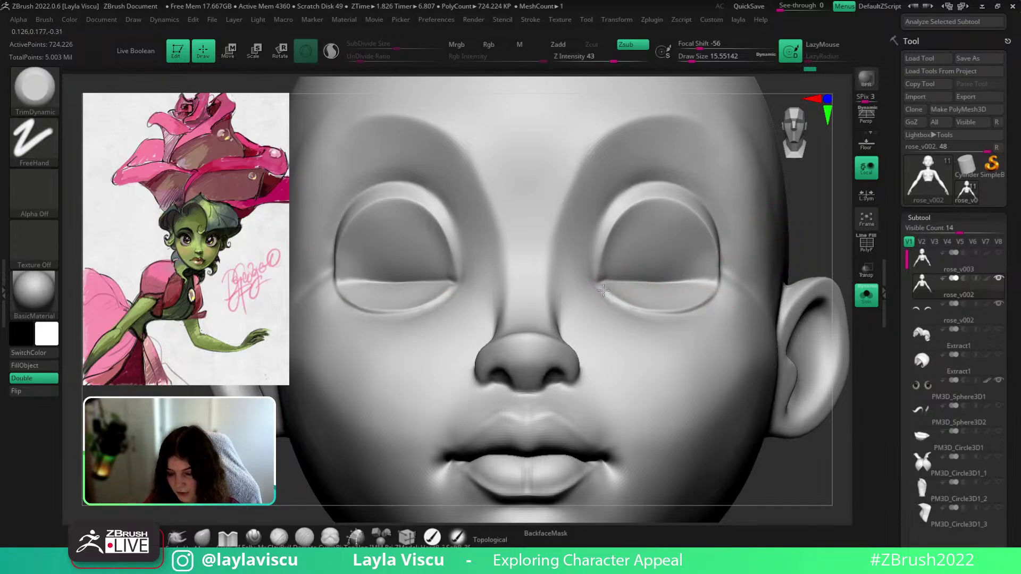
{"action": "mouse_move", "coordinate": [604, 292]}
{"action": "left_mouse_down"}
{"action": "mouse_move", "coordinate": [654, 309]}
{"action": "mouse_move", "coordinate": [715, 292]}
{"action": "left_mouse_up"}
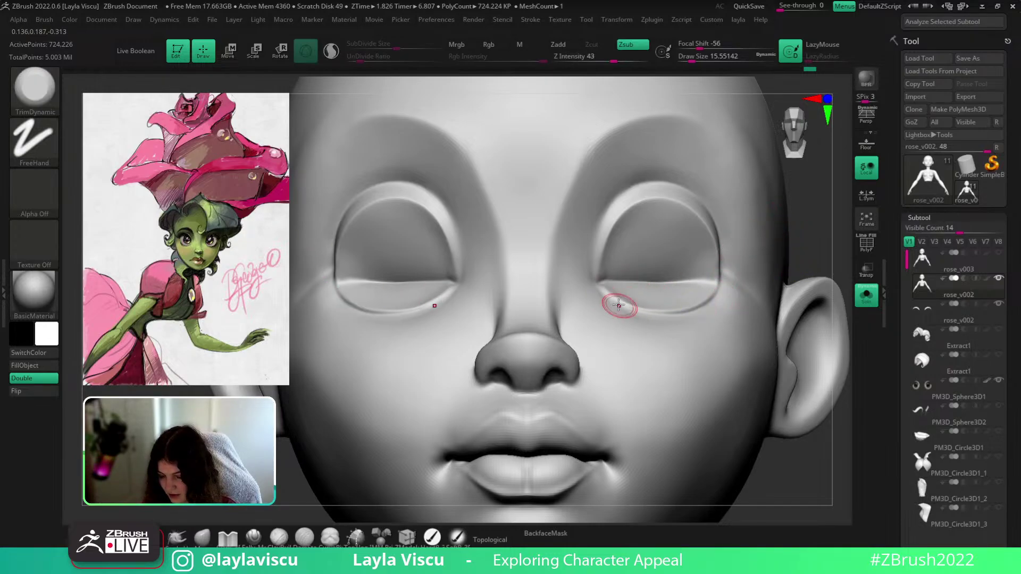
{"action": "mouse_move", "coordinate": [616, 303]}
{"action": "left_mouse_down", "text": "shift"}
{"action": "mouse_move", "coordinate": [629, 303]}
{"action": "mouse_move", "coordinate": [609, 296]}
{"action": "left_mouse_up", "text": "shift"}
Trim the lower eyelids' outer ends with TrimDynamic at draw sizes of 8.42 and 15.55, then smooth them
{"action": "key", "text": "s"}
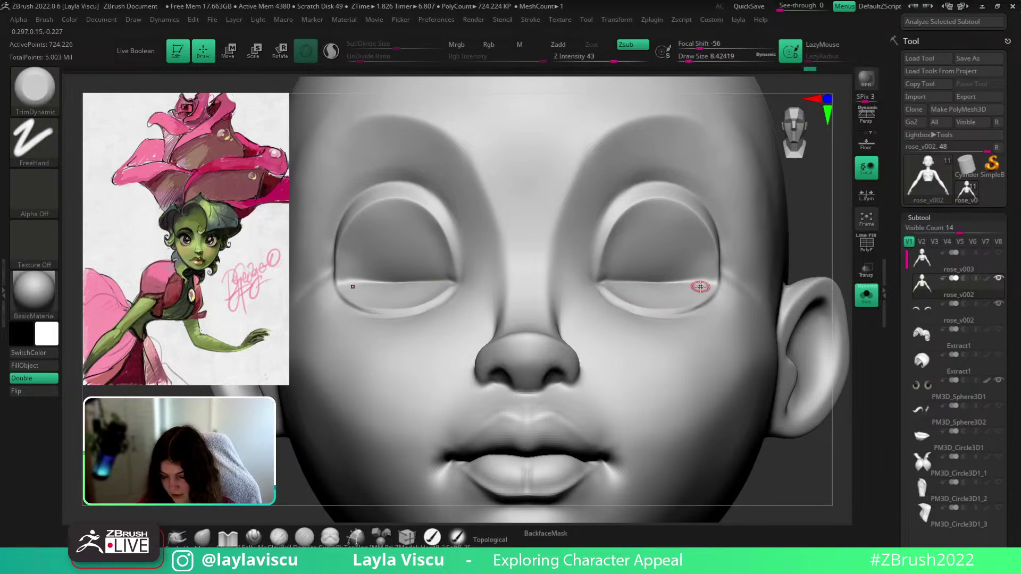
{"action": "right_click_drag", "start_coordinate": [700, 287], "coordinate": [705, 308]}
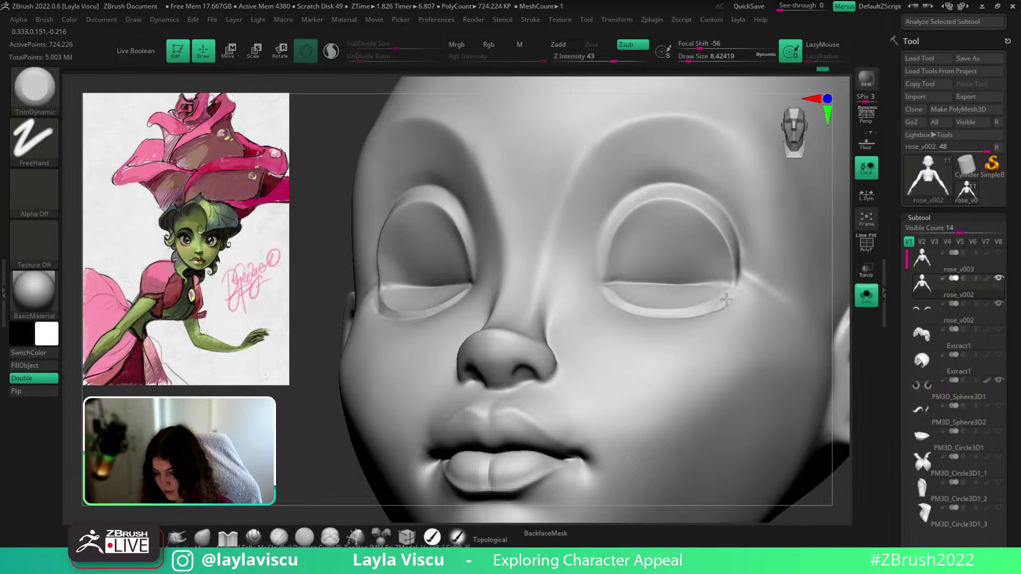
{"action": "left_click_drag", "start_coordinate": [829, 290], "coordinate": [862, 333]}
{"action": "left_click_drag", "start_coordinate": [732, 312], "coordinate": [714, 326], "text": "shift"}
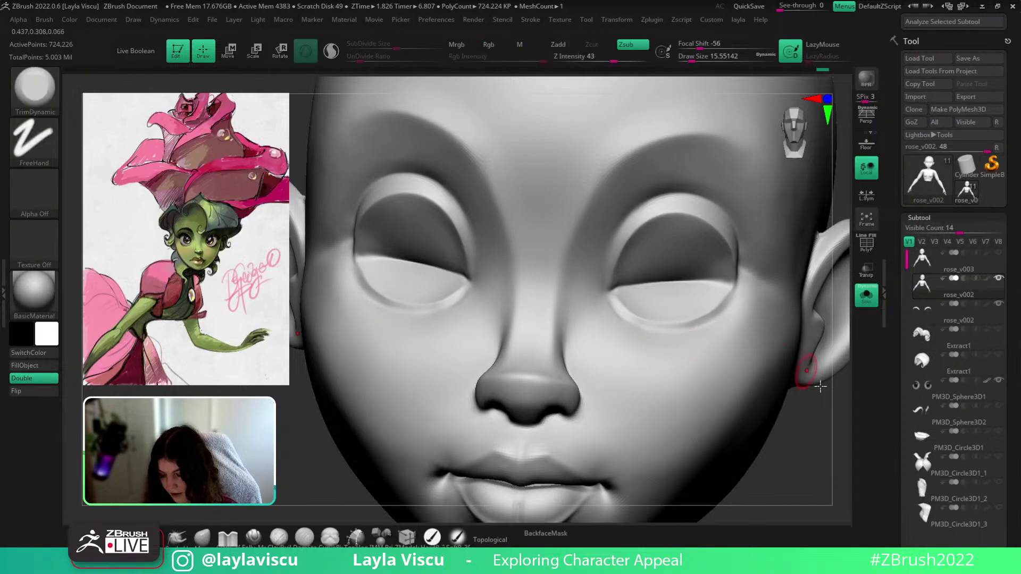
{"action": "mouse_move", "coordinate": [809, 353]}
{"action": "right_mouse_down", "text": "shift"}
{"action": "mouse_move", "coordinate": [822, 444]}
{"action": "mouse_move", "coordinate": [844, 367]}
{"action": "right_mouse_up", "text": "shift"}
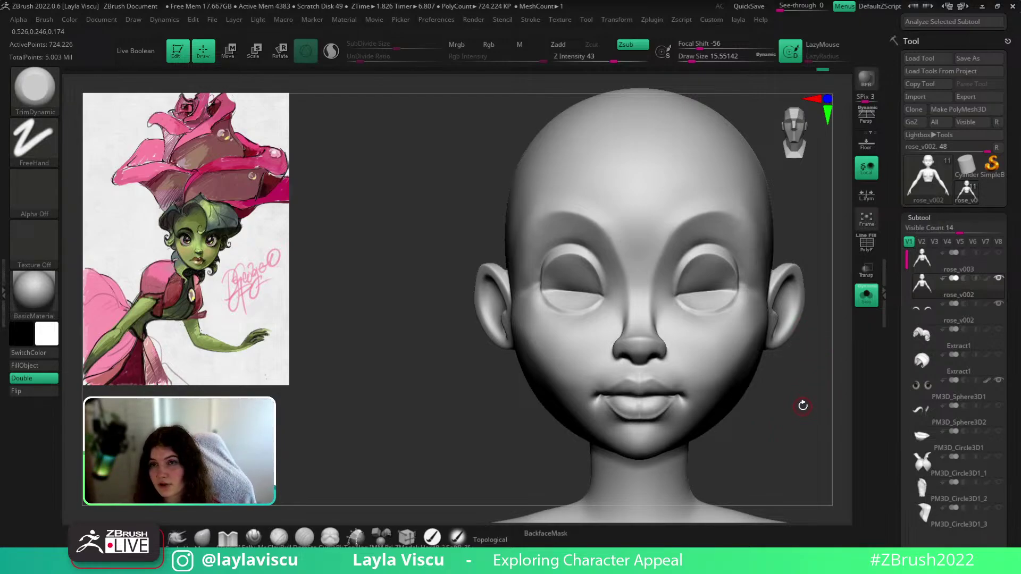
{"action": "left_click_drag", "start_coordinate": [808, 373], "coordinate": [806, 376]}
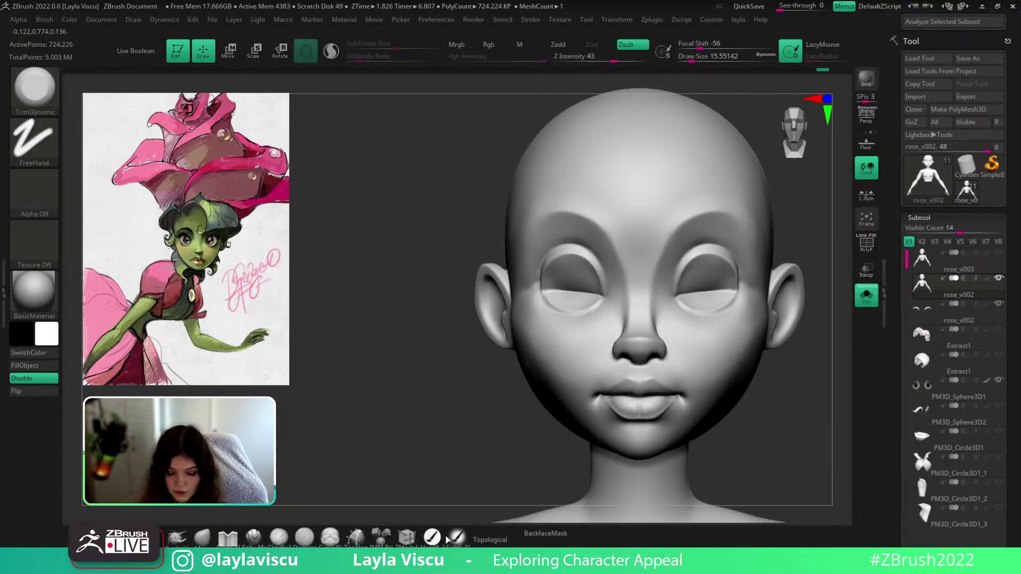
Build a defined rim along the lower eyelids with Folly_Mech Cut at a draw size of 18.46, undoing unwanted strokes
{"action": "left_click", "coordinate": [254, 537]}
{"action": "mouse_move", "coordinate": [766, 307]}
{"action": "right_mouse_down", "text": "ctrl"}
{"action": "mouse_move", "coordinate": [808, 417]}
{"action": "mouse_move", "coordinate": [805, 457]}
{"action": "right_mouse_up", "text": "ctrl"}
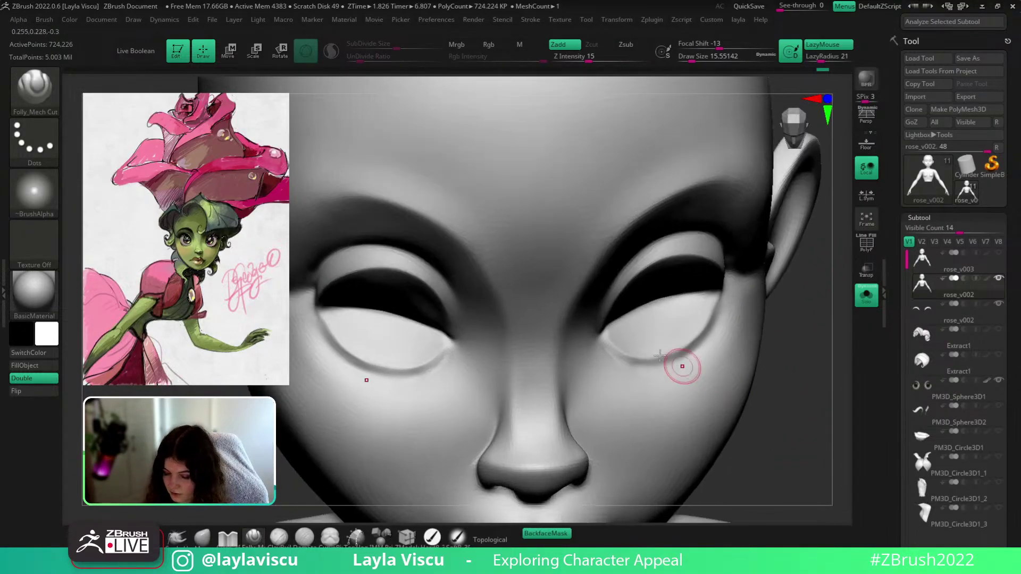
{"action": "key", "text": "s"}
{"action": "mouse_move", "coordinate": [618, 345]}
{"action": "left_mouse_down"}
{"action": "mouse_move", "coordinate": [671, 355]}
{"action": "mouse_move", "coordinate": [717, 290]}
{"action": "left_mouse_up"}
{"action": "key", "text": "ctrl+z"}
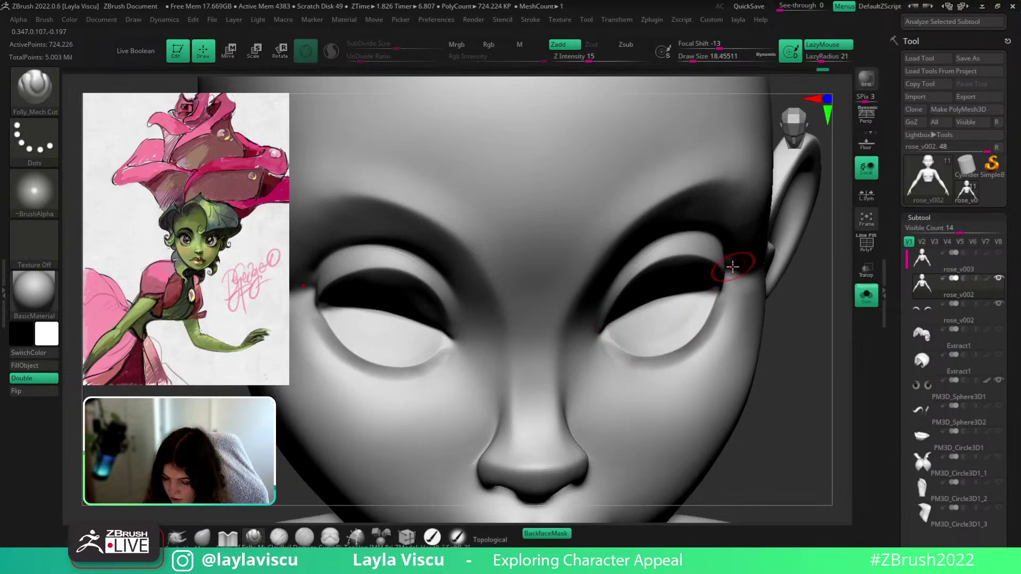
{"action": "right_click_drag", "start_coordinate": [817, 515], "coordinate": [831, 492]}
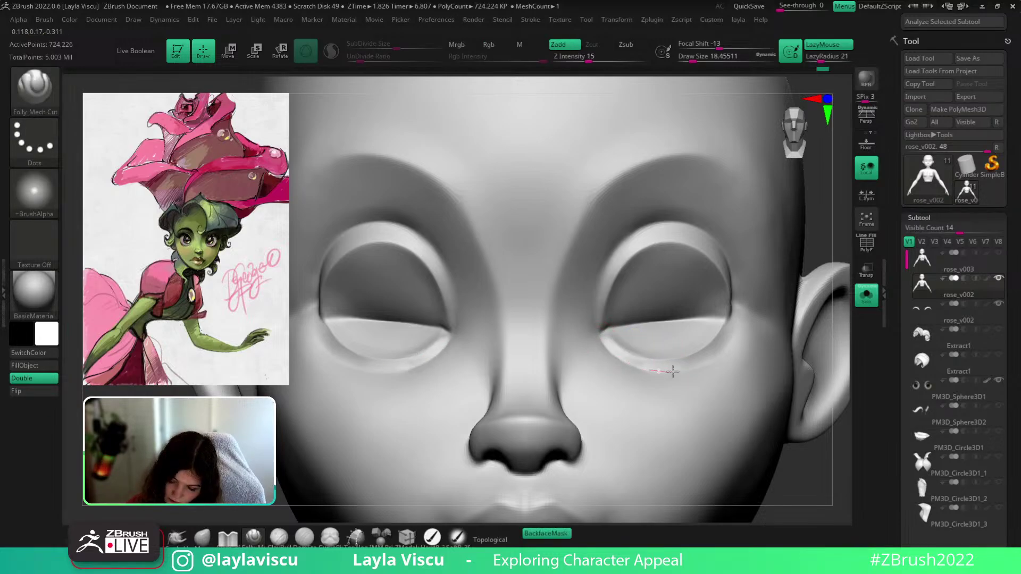
{"action": "mouse_move", "coordinate": [606, 344]}
{"action": "left_mouse_down"}
{"action": "mouse_move", "coordinate": [645, 371]}
{"action": "mouse_move", "coordinate": [735, 318]}
{"action": "left_mouse_up"}
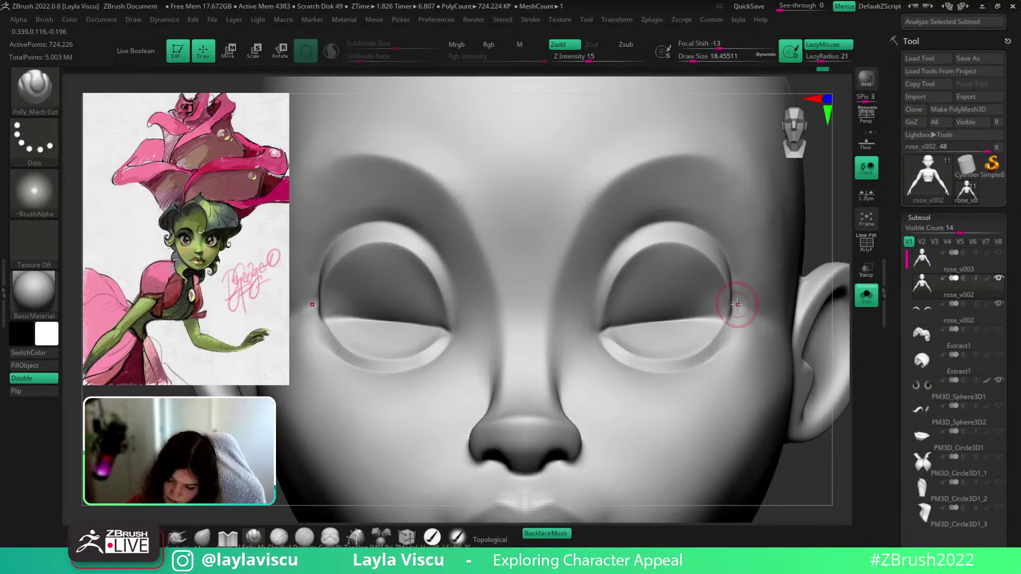
{"action": "key", "text": "ctrl+z"}
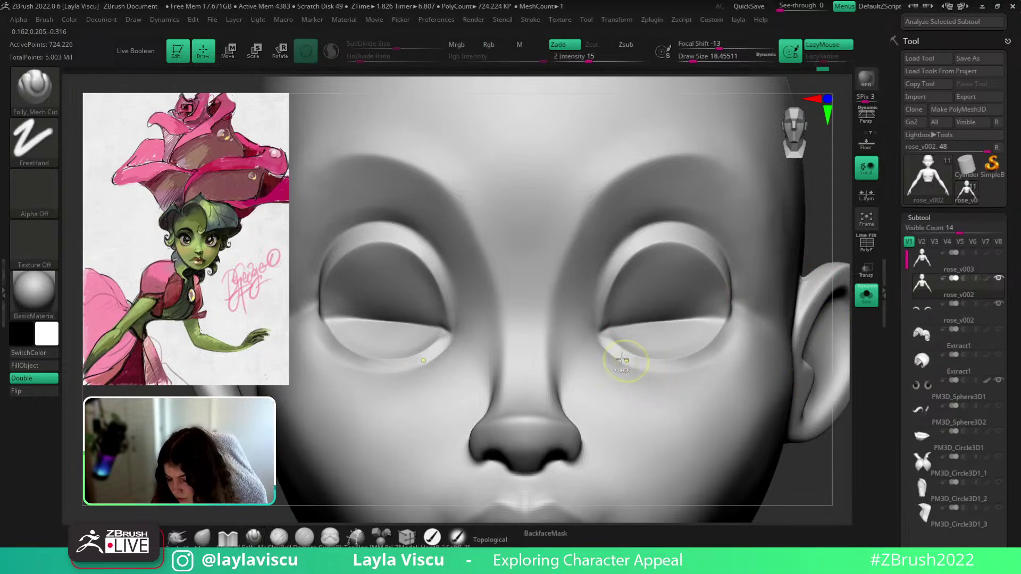
{"action": "left_click_drag", "start_coordinate": [687, 369], "coordinate": [740, 304]}
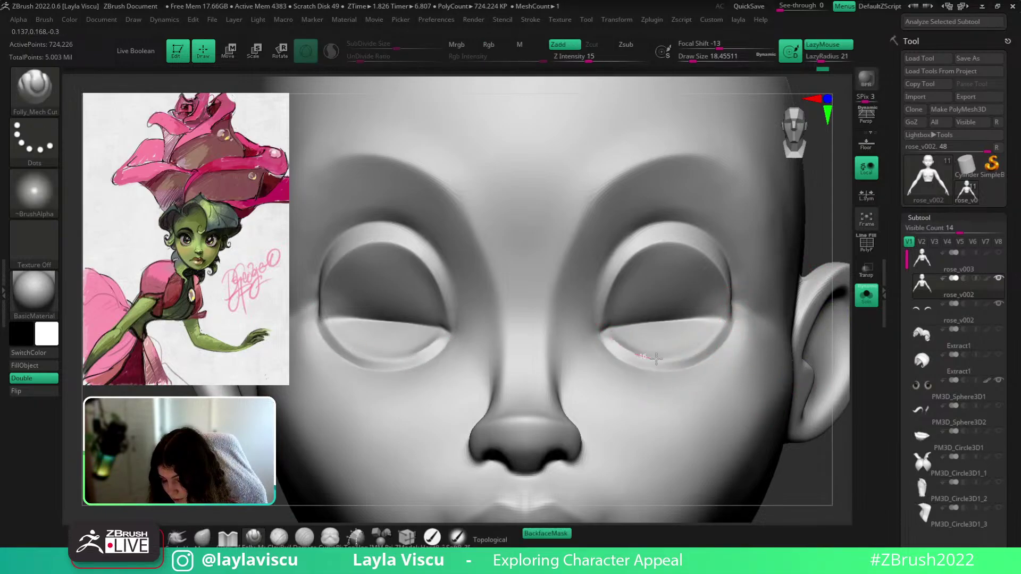
{"action": "key", "text": "ctrl+z"}
{"action": "mouse_move", "coordinate": [622, 349]}
{"action": "left_mouse_down"}
{"action": "mouse_move", "coordinate": [688, 362]}
{"action": "mouse_move", "coordinate": [738, 308]}
{"action": "mouse_move", "coordinate": [617, 345]}
{"action": "mouse_move", "coordinate": [659, 364]}
{"action": "mouse_move", "coordinate": [621, 349]}
{"action": "left_mouse_up"}
{"action": "key", "text": "ctrl+z"}
Sharpen the outer eye corner and upper eyelid edge with Folly_Mech Cut at a draw size of 10.54
{"action": "key", "text": "s"}
{"action": "key", "text": "ctrl+z"}
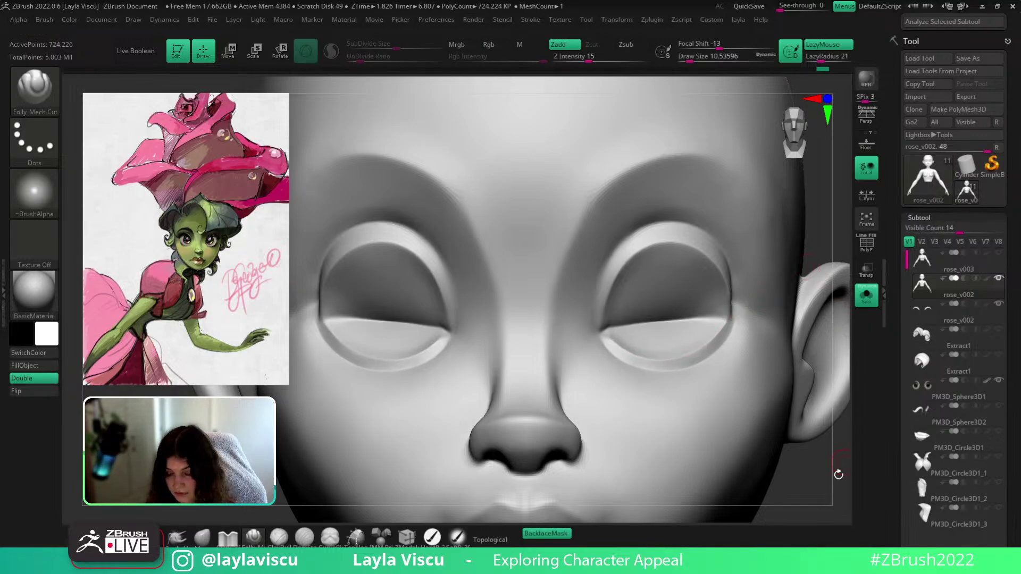
{"action": "mouse_move", "coordinate": [827, 482]}
{"action": "right_mouse_down", "text": "ctrl"}
{"action": "mouse_move", "coordinate": [813, 426]}
{"action": "mouse_move", "coordinate": [739, 420]}
{"action": "right_mouse_up", "text": "ctrl"}
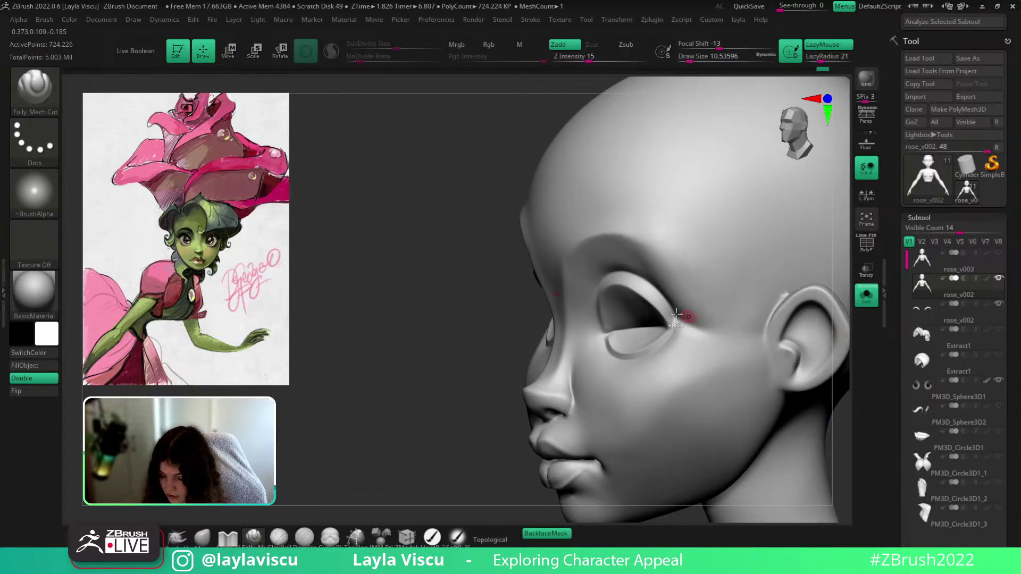
{"action": "right_click_drag", "start_coordinate": [675, 313], "coordinate": [681, 338], "text": "ctrl"}
{"action": "left_click_drag", "start_coordinate": [658, 367], "coordinate": [643, 388]}
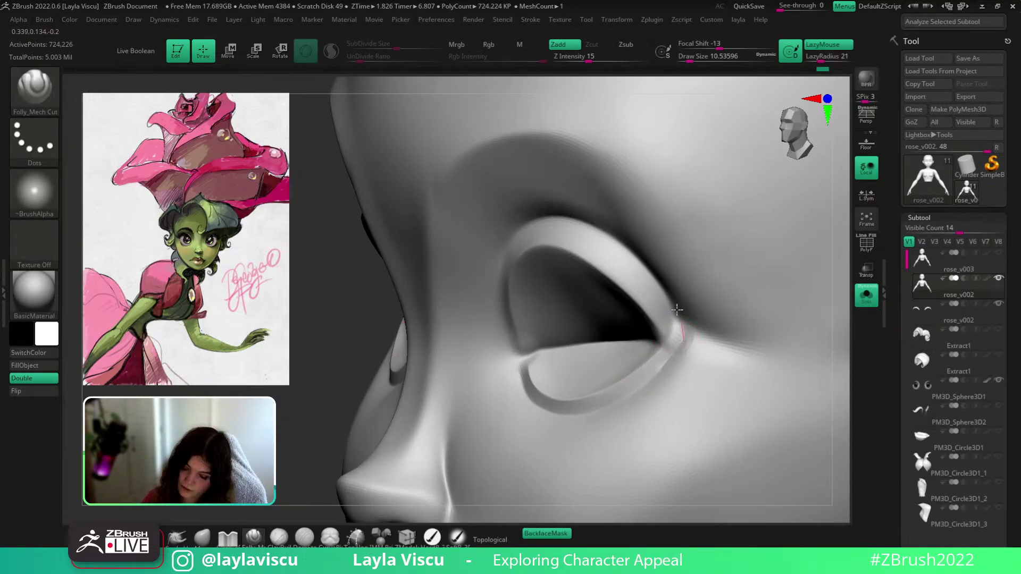
{"action": "left_click_drag", "start_coordinate": [680, 318], "coordinate": [613, 231]}
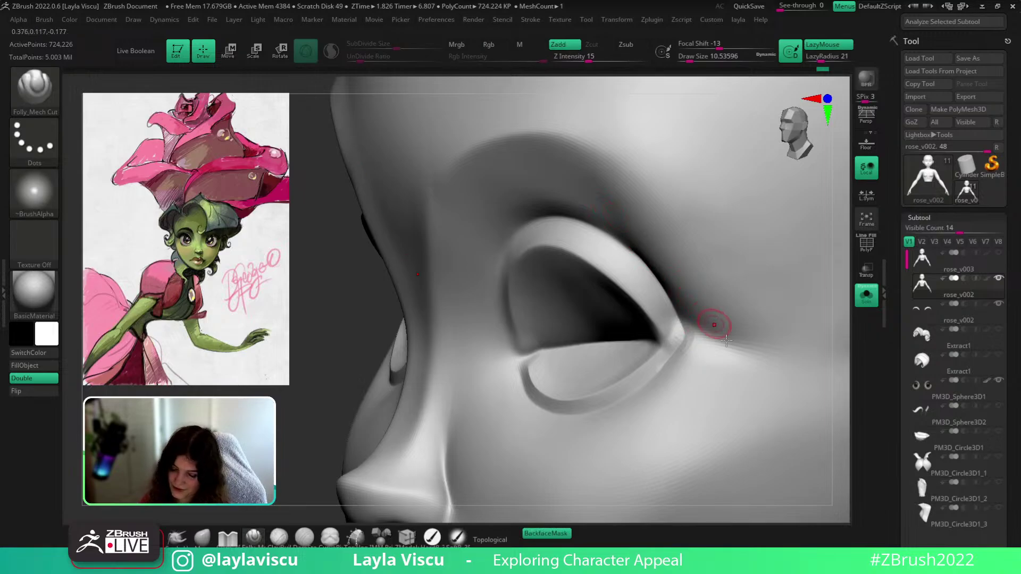
Carve the crease below the outer eye corner with DamStandard at a draw size of 10.54
{"action": "key", "text": "b"}
{"action": "key", "text": "d"}
{"action": "key", "text": "s"}
{"action": "left_click_drag", "start_coordinate": [228, 425], "coordinate": [297, 422]}
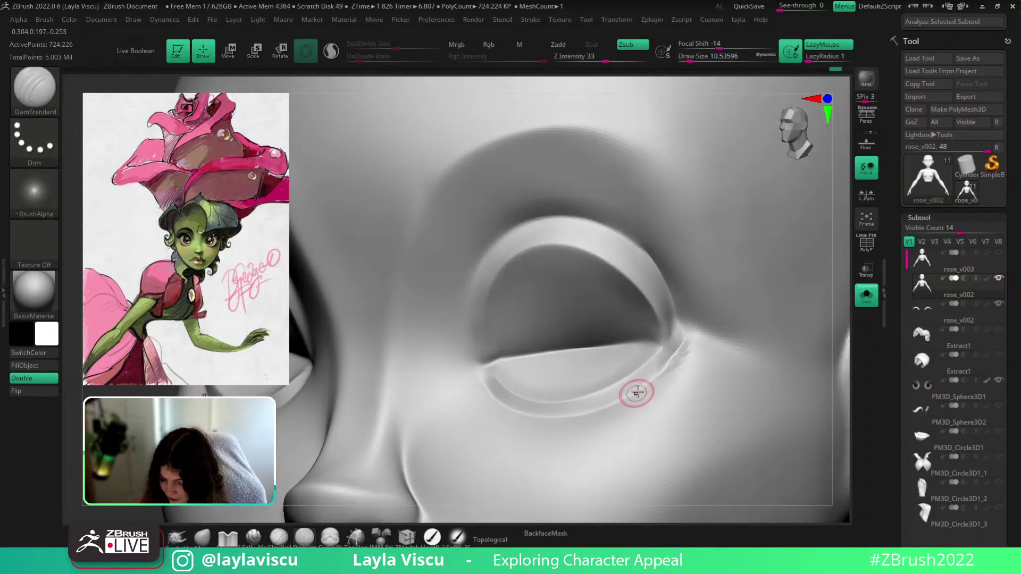
Reshape the outer eye corner with Move at a draw size of 12.91 and smooth the eyelid edge
{"action": "left_click", "coordinate": [202, 537]}
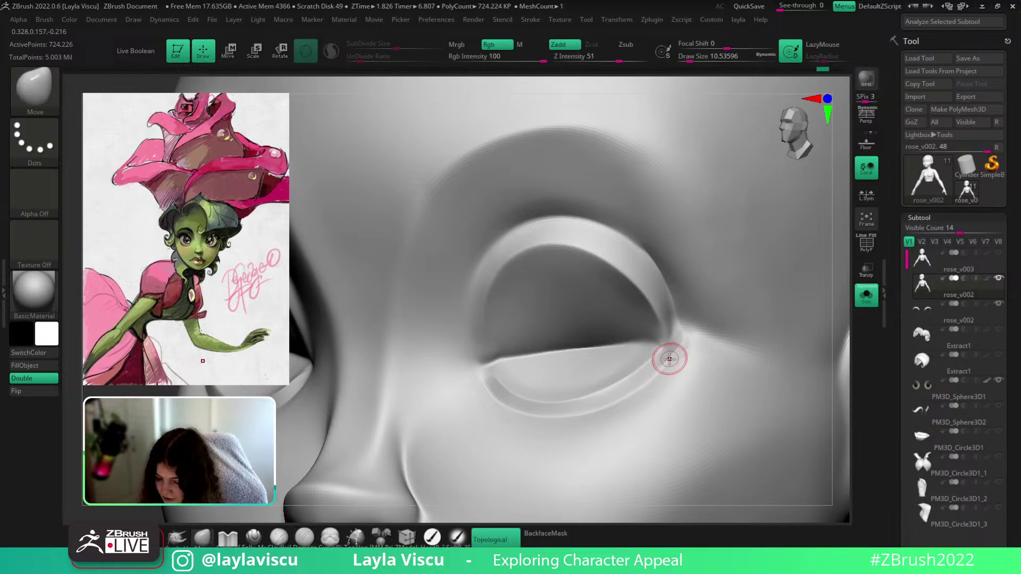
{"action": "left_click_drag", "start_coordinate": [846, 312], "coordinate": [880, 314]}
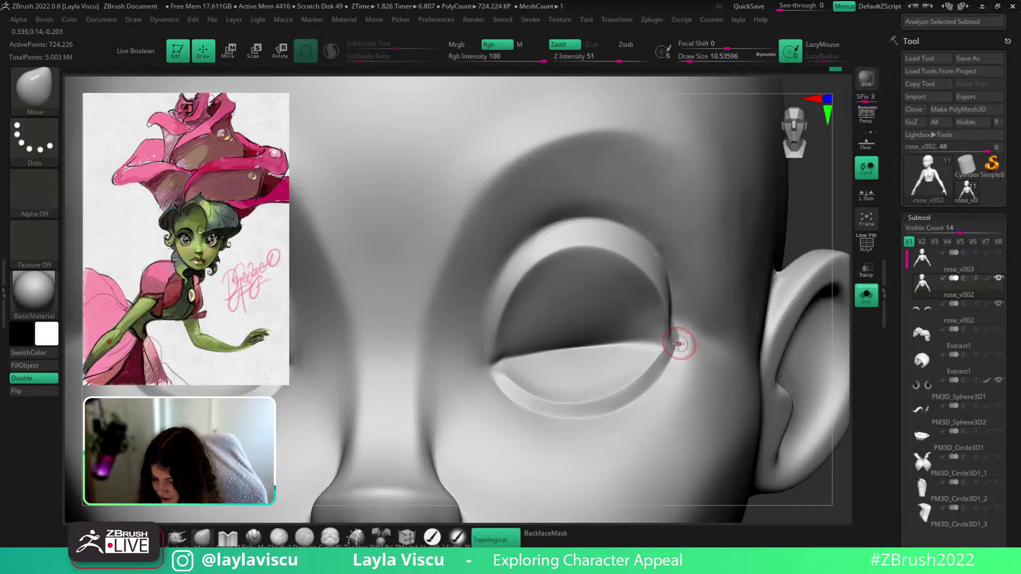
{"action": "key", "text": "bracketright"}
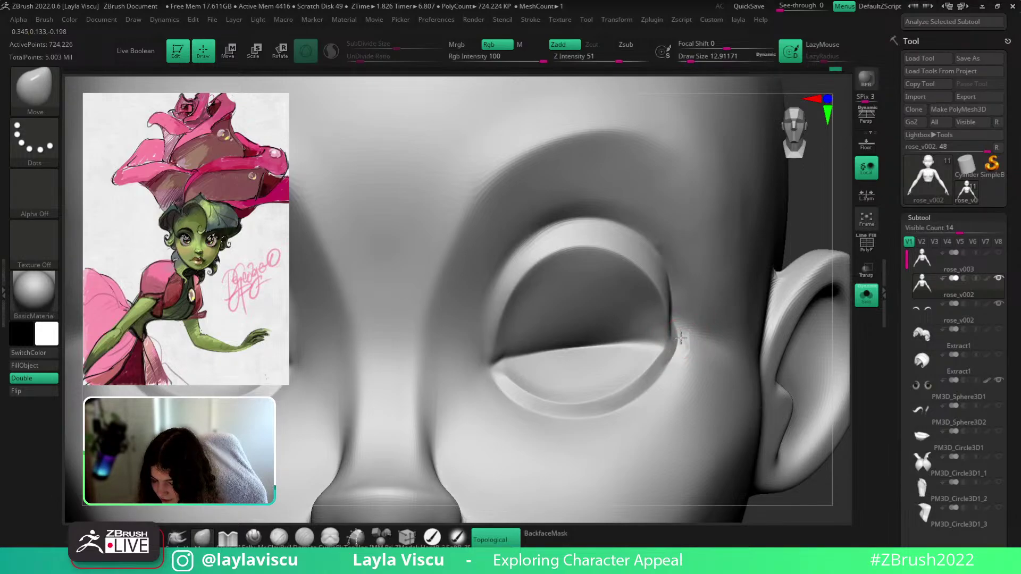
{"action": "left_click_drag", "start_coordinate": [850, 312], "coordinate": [827, 308]}
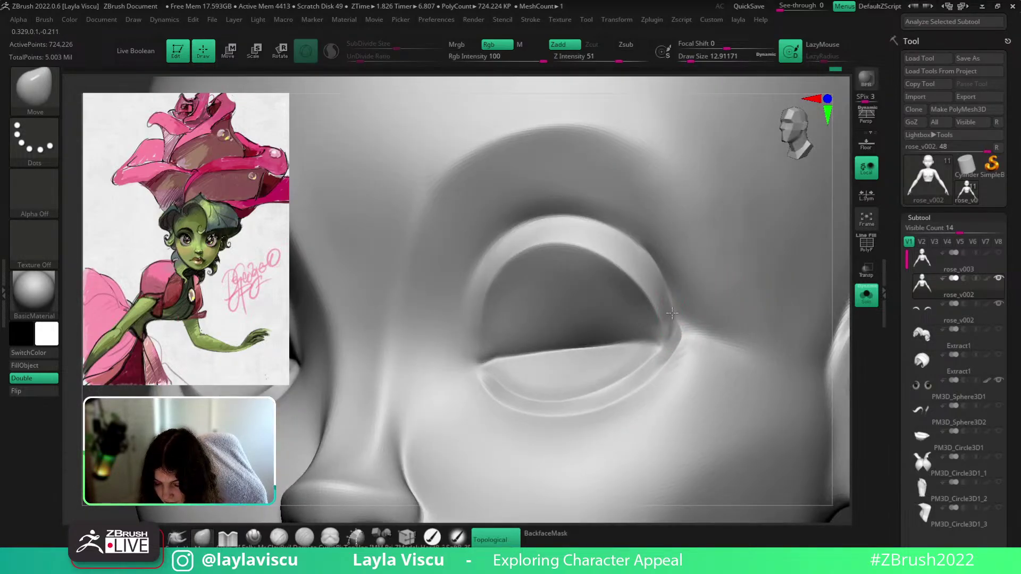
{"action": "key", "text": "shift"}
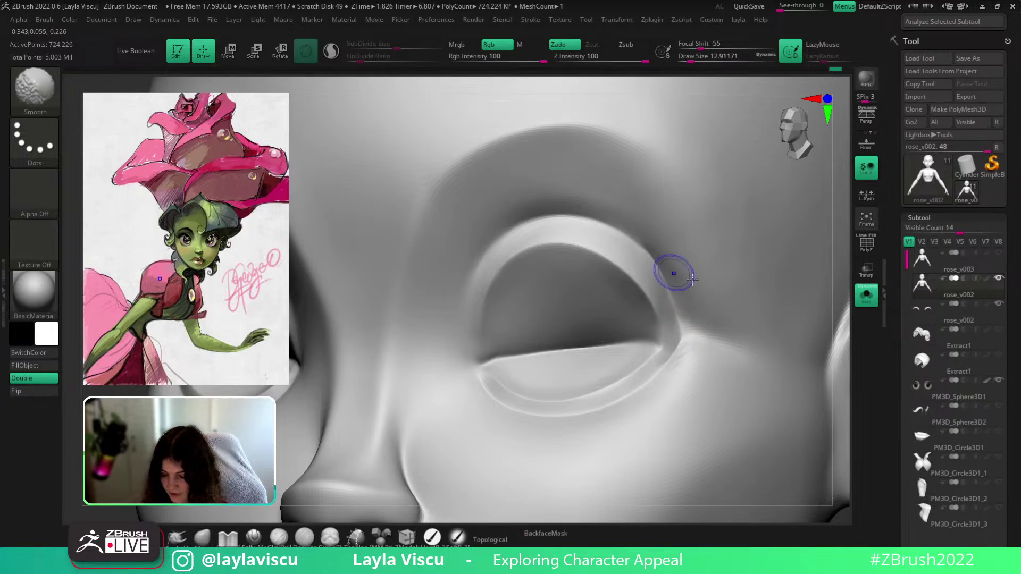
Define the outer rim of the upper eyelid, from the eye corner upward, with Folly_Mech Cut at a draw size of 14.2
{"action": "left_click_drag", "start_coordinate": [852, 296], "coordinate": [819, 289]}
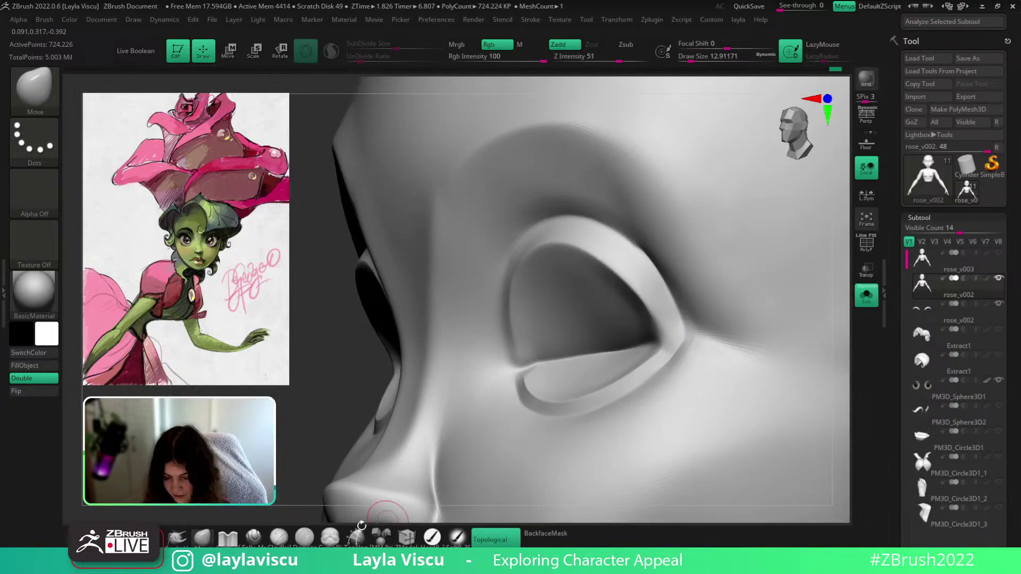
{"action": "left_click", "coordinate": [254, 537]}
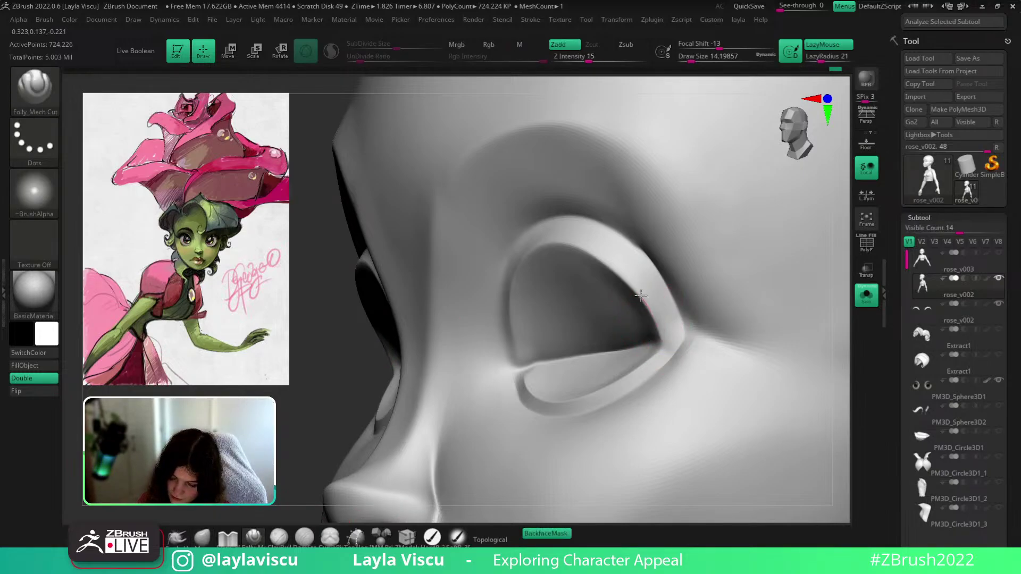
{"action": "right_click_drag", "start_coordinate": [693, 338], "coordinate": [738, 299]}
{"action": "left_click_drag", "start_coordinate": [684, 328], "coordinate": [644, 233]}
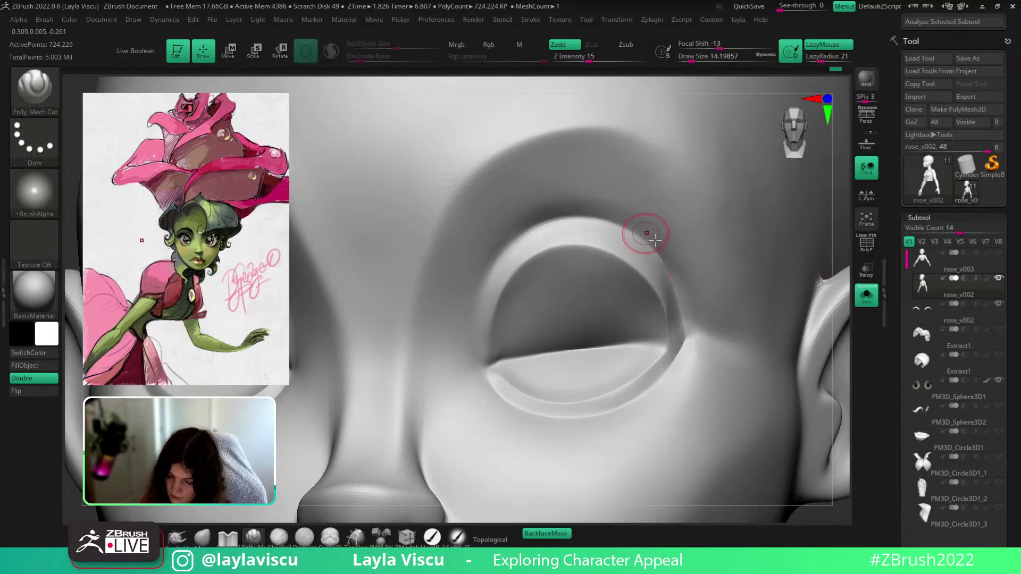
{"action": "left_click_drag", "start_coordinate": [687, 336], "coordinate": [676, 297]}
{"action": "left_click_drag", "start_coordinate": [666, 253], "coordinate": [619, 219]}
{"action": "right_click_drag", "start_coordinate": [580, 213], "coordinate": [565, 150], "text": "ctrl"}
{"action": "mouse_move", "coordinate": [760, 298]}
{"action": "right_mouse_down", "text": "shift"}
{"action": "mouse_move", "coordinate": [797, 307]}
{"action": "mouse_move", "coordinate": [784, 297]}
{"action": "right_mouse_up", "text": "shift"}
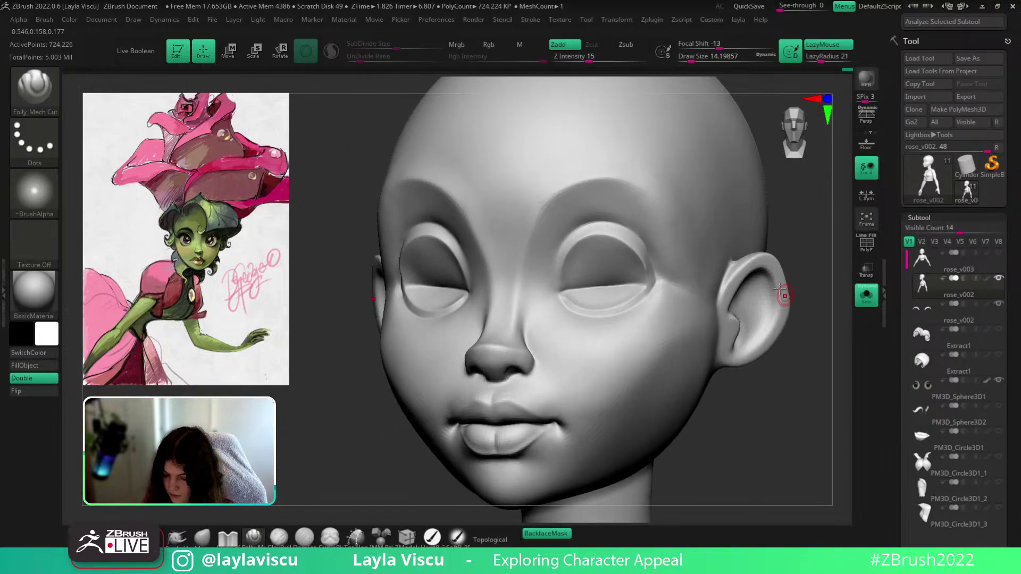
Flatten the outer part of the upper eyelid rim with hPolish at a draw size of 20.01
{"action": "right_click_drag", "start_coordinate": [707, 223], "coordinate": [696, 279], "text": "ctrl"}
{"action": "key", "text": "b"}
{"action": "key", "text": "h"}
{"action": "key", "text": "p"}
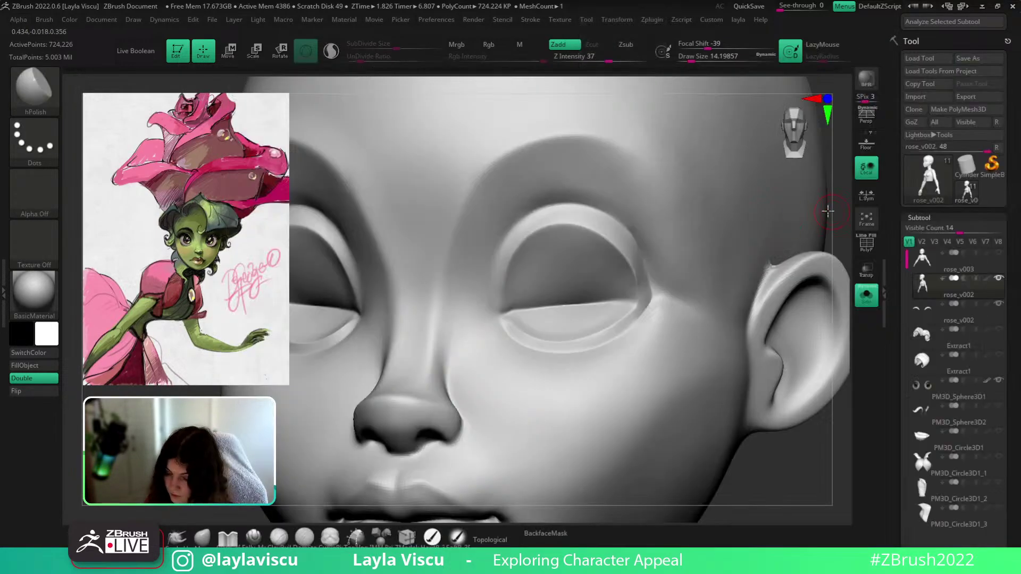
{"action": "right_click_drag", "start_coordinate": [827, 210], "coordinate": [790, 207]}
{"action": "key", "text": "s"}
{"action": "left_click_drag", "start_coordinate": [619, 249], "coordinate": [623, 250]}
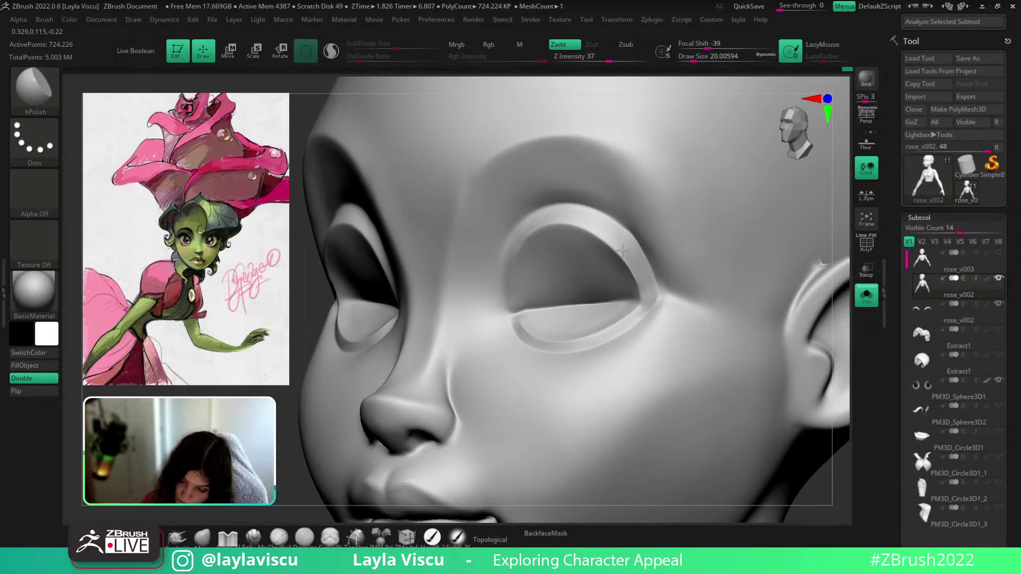
{"action": "right_click_drag", "start_coordinate": [608, 229], "coordinate": [611, 175], "text": "ctrl"}
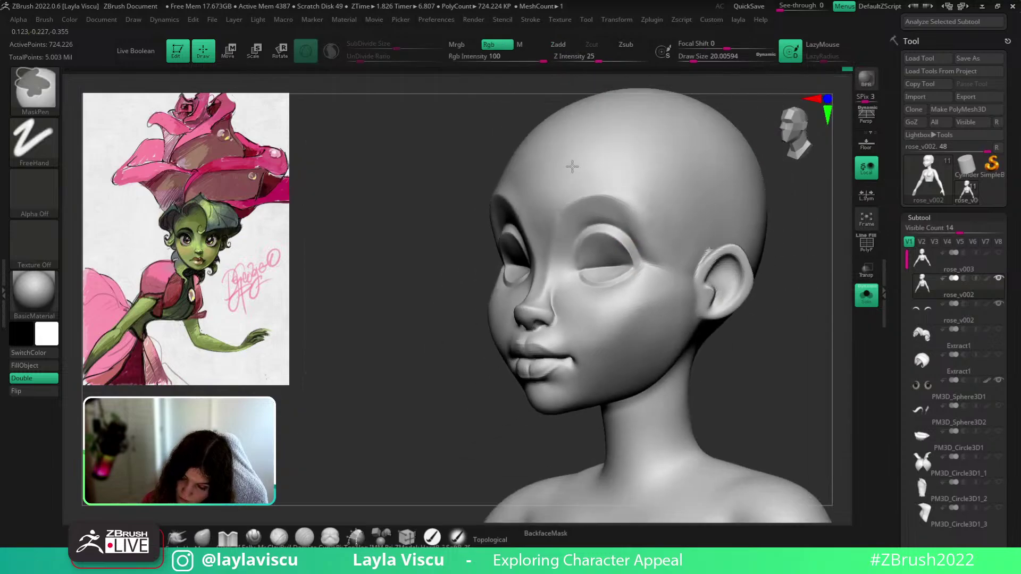
Turn off Solo and reshape the outer eye corner and lower lid around the eyeball with Move at a draw size of 73.89
{"action": "left_click", "coordinate": [867, 294]}
{"action": "mouse_move", "coordinate": [806, 348]}
{"action": "right_mouse_down"}
{"action": "mouse_move", "coordinate": [725, 392]}
{"action": "mouse_move", "coordinate": [670, 378]}
{"action": "mouse_move", "coordinate": [670, 420]}
{"action": "right_mouse_up"}
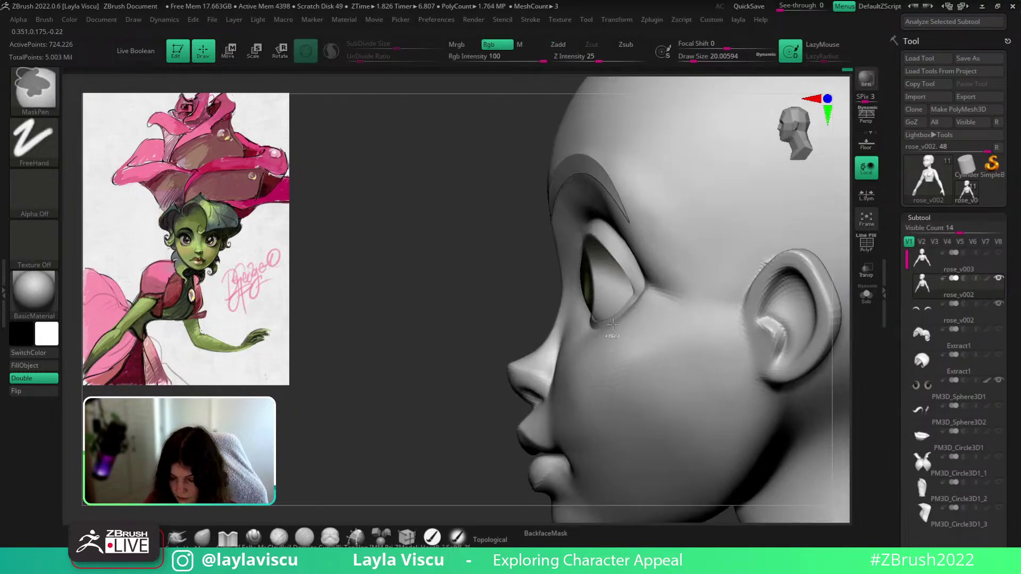
{"action": "left_click", "coordinate": [202, 537]}
{"action": "key", "text": "s"}
{"action": "left_click_drag", "start_coordinate": [628, 279], "coordinate": [641, 278]}
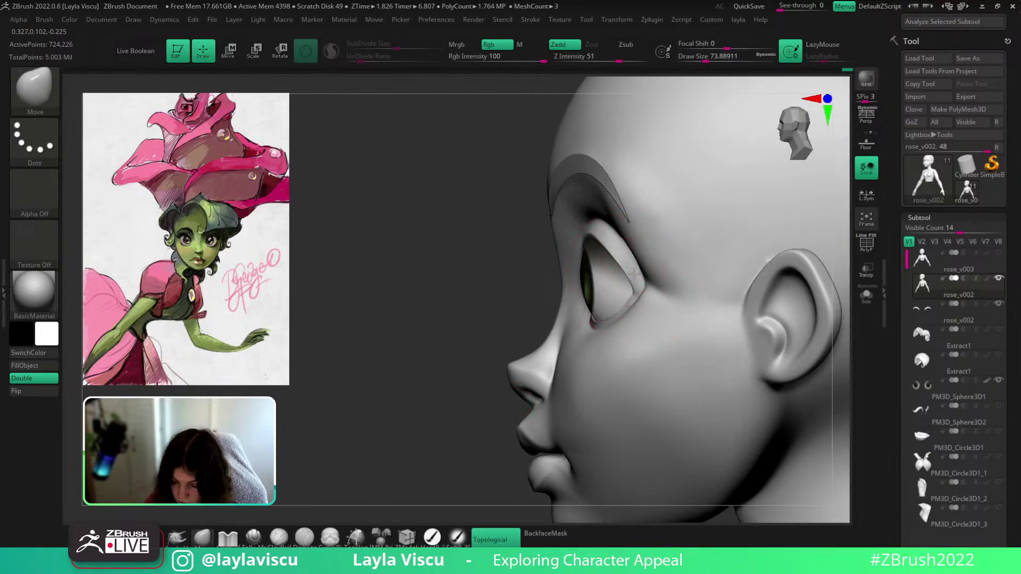
{"action": "mouse_move", "coordinate": [455, 374]}
{"action": "left_mouse_down"}
{"action": "mouse_move", "coordinate": [471, 359]}
{"action": "mouse_move", "coordinate": [547, 354]}
{"action": "left_mouse_up"}
{"action": "left_click_drag", "start_coordinate": [616, 310], "coordinate": [652, 294]}
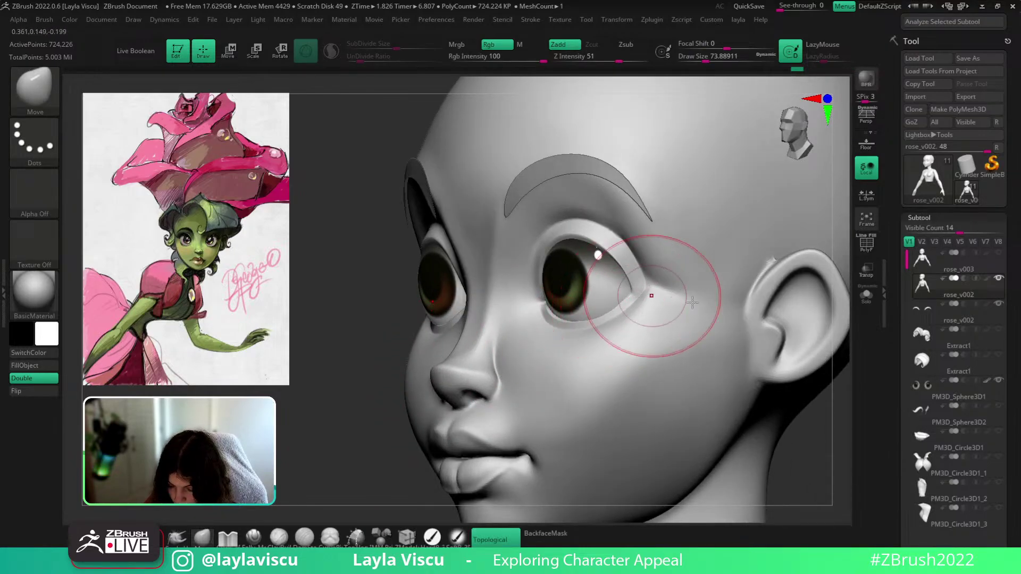
{"action": "left_click_drag", "start_coordinate": [798, 412], "coordinate": [853, 426]}
{"action": "left_click_drag", "start_coordinate": [615, 317], "coordinate": [624, 313]}
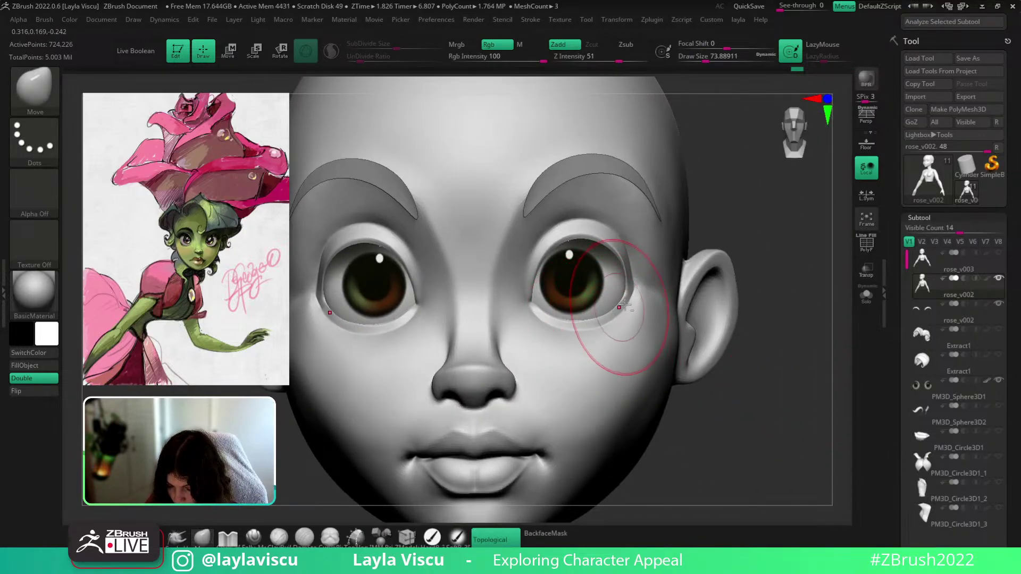
{"action": "right_click_drag", "start_coordinate": [742, 296], "coordinate": [716, 246], "text": "ctrl"}
{"action": "left_click_drag", "start_coordinate": [663, 308], "coordinate": [666, 312]}
{"action": "mouse_move", "coordinate": [752, 404]}
{"action": "right_mouse_down", "text": "ctrl"}
{"action": "mouse_move", "coordinate": [736, 323]}
{"action": "mouse_move", "coordinate": [707, 349]}
{"action": "mouse_move", "coordinate": [770, 344]}
{"action": "right_mouse_up", "text": "ctrl"}
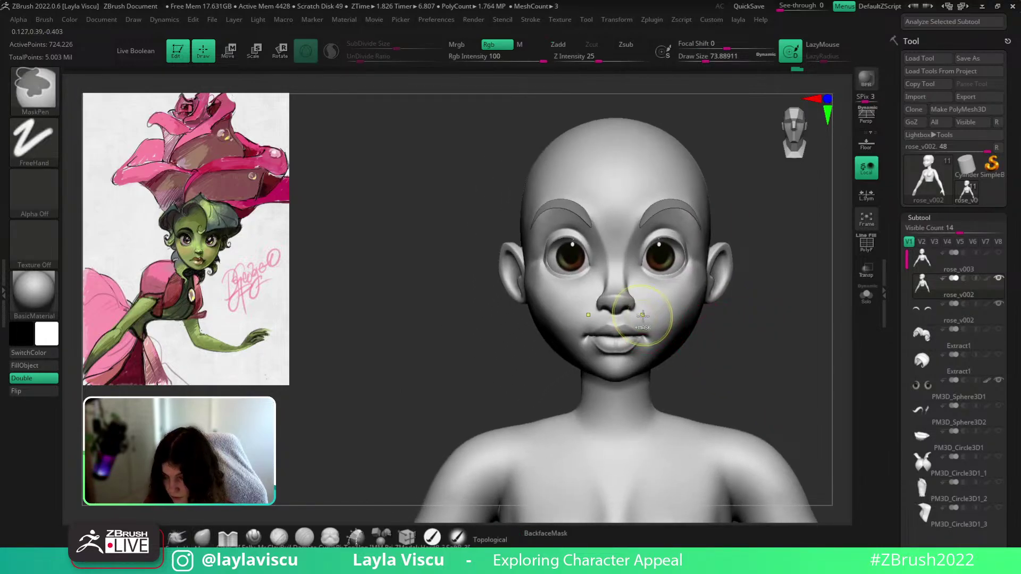
Refine the nose and the area just below it with Move, reducing the draw size from 67.82 to 21.62
{"action": "right_click_drag", "start_coordinate": [657, 319], "coordinate": [678, 369], "text": "ctrl"}
{"action": "key", "text": "s"}
{"action": "left_click_drag", "start_coordinate": [659, 303], "coordinate": [649, 303]}
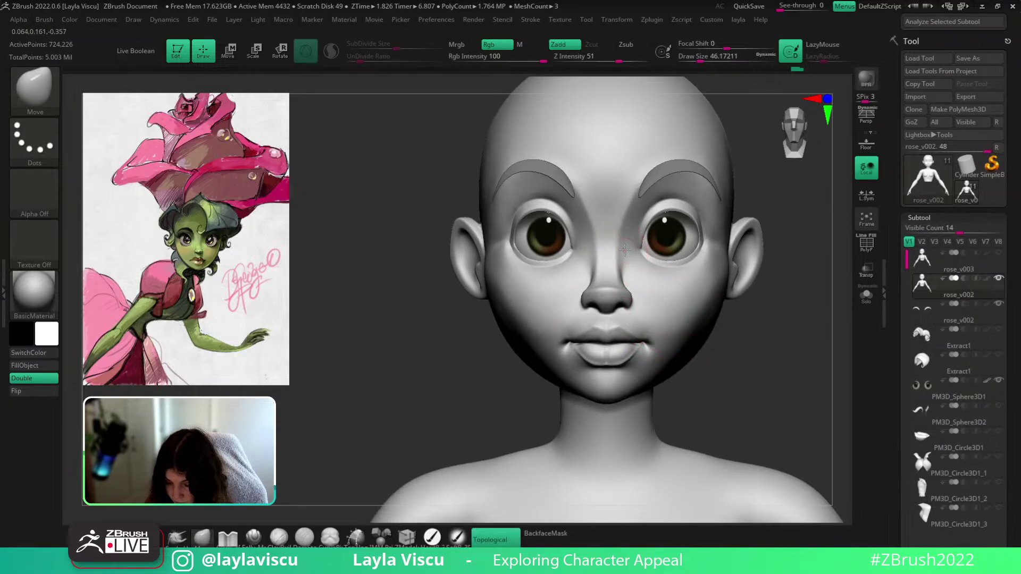
{"action": "key", "text": "s"}
{"action": "left_click_drag", "start_coordinate": [625, 249], "coordinate": [627, 251]}
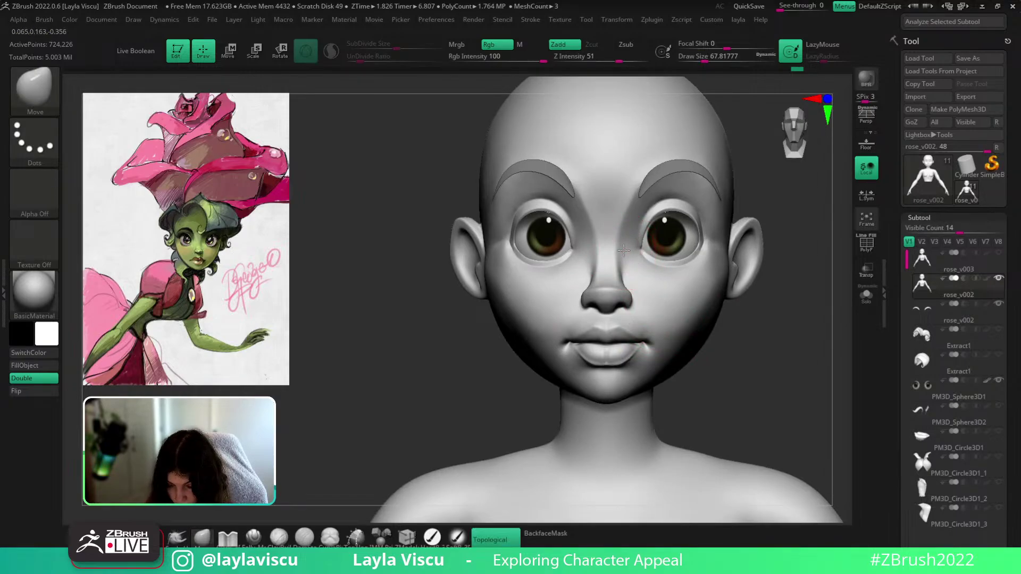
{"action": "mouse_move", "coordinate": [747, 284]}
{"action": "right_mouse_down", "text": "ctrl"}
{"action": "mouse_move", "coordinate": [757, 232]}
{"action": "mouse_move", "coordinate": [748, 261]}
{"action": "right_mouse_up", "text": "ctrl"}
{"action": "key", "text": "s"}
{"action": "left_click_drag", "start_coordinate": [623, 322], "coordinate": [617, 323]}
{"action": "right_click_drag", "start_coordinate": [616, 323], "coordinate": [619, 372], "text": "ctrl"}
{"action": "key", "text": "s"}
{"action": "left_click_drag", "start_coordinate": [623, 324], "coordinate": [618, 324]}
{"action": "key", "text": "s"}
Adjust the lip profile in side view with Move at a draw size of 26.87
{"action": "mouse_move", "coordinate": [644, 316]}
{"action": "right_mouse_down"}
{"action": "mouse_move", "coordinate": [675, 312]}
{"action": "mouse_move", "coordinate": [659, 256]}
{"action": "right_mouse_up"}
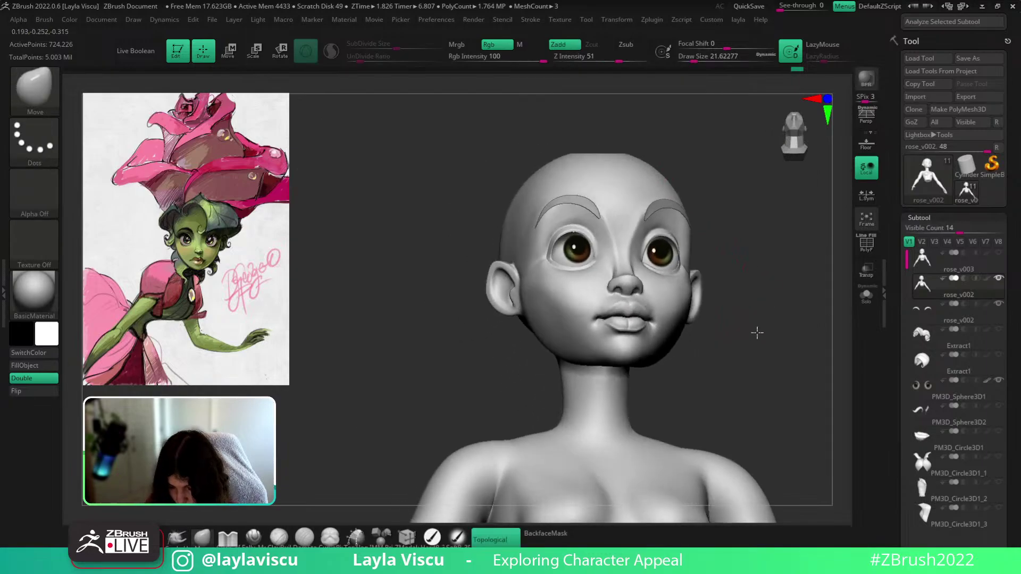
{"action": "mouse_move", "coordinate": [756, 333]}
{"action": "right_mouse_down", "text": "shift"}
{"action": "mouse_move", "coordinate": [731, 309]}
{"action": "mouse_move", "coordinate": [748, 358]}
{"action": "mouse_move", "coordinate": [803, 351]}
{"action": "right_mouse_up", "text": "shift"}
{"action": "right_click_drag", "start_coordinate": [742, 262], "coordinate": [689, 263], "text": "alt"}
{"action": "left_click_drag", "start_coordinate": [689, 262], "coordinate": [695, 265]}
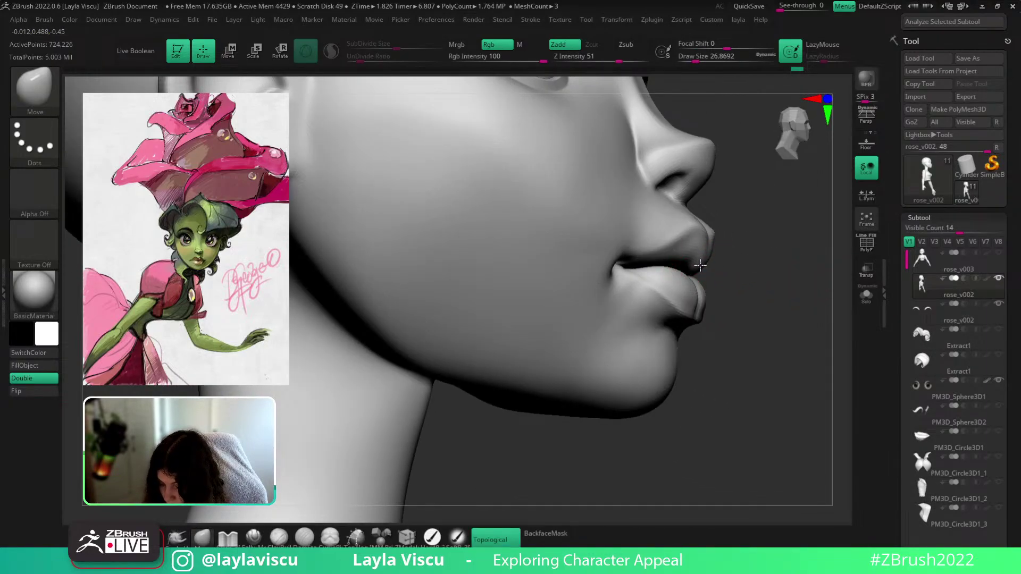
{"action": "mouse_move", "coordinate": [705, 258]}
{"action": "right_mouse_down", "text": "ctrl"}
{"action": "mouse_move", "coordinate": [726, 173]}
{"action": "mouse_move", "coordinate": [835, 307]}
{"action": "mouse_move", "coordinate": [822, 292]}
{"action": "mouse_move", "coordinate": [775, 334]}
{"action": "mouse_move", "coordinate": [774, 312]}
{"action": "mouse_move", "coordinate": [795, 432]}
{"action": "right_mouse_up", "text": "ctrl"}
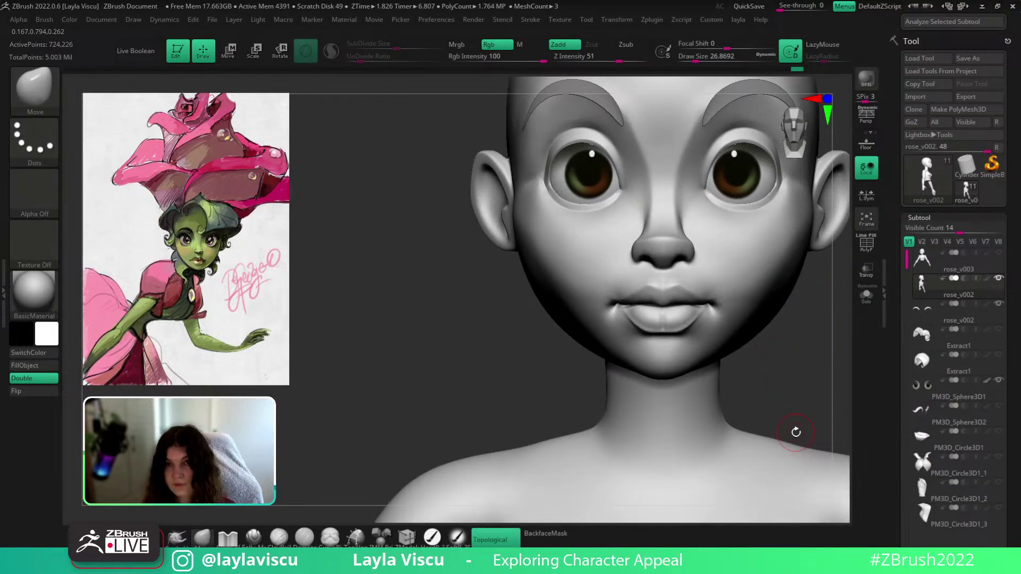
{"action": "left_click", "coordinate": [985, 306]}
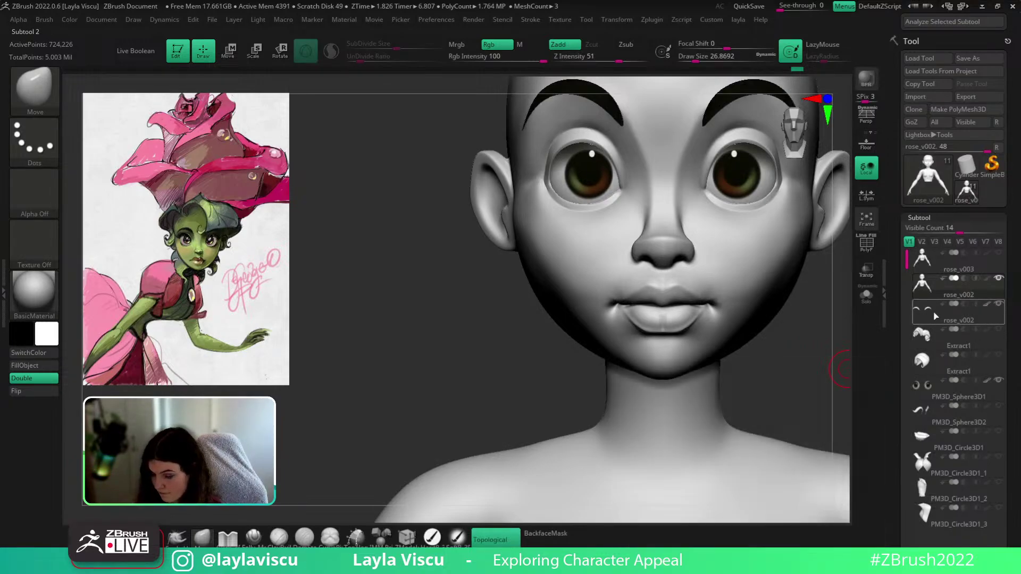
{"action": "right_click_drag", "start_coordinate": [764, 319], "coordinate": [710, 318], "text": "ctrl"}
{"action": "right_click_drag", "start_coordinate": [785, 322], "coordinate": [644, 311], "text": "alt"}
{"action": "left_click", "coordinate": [987, 305]}
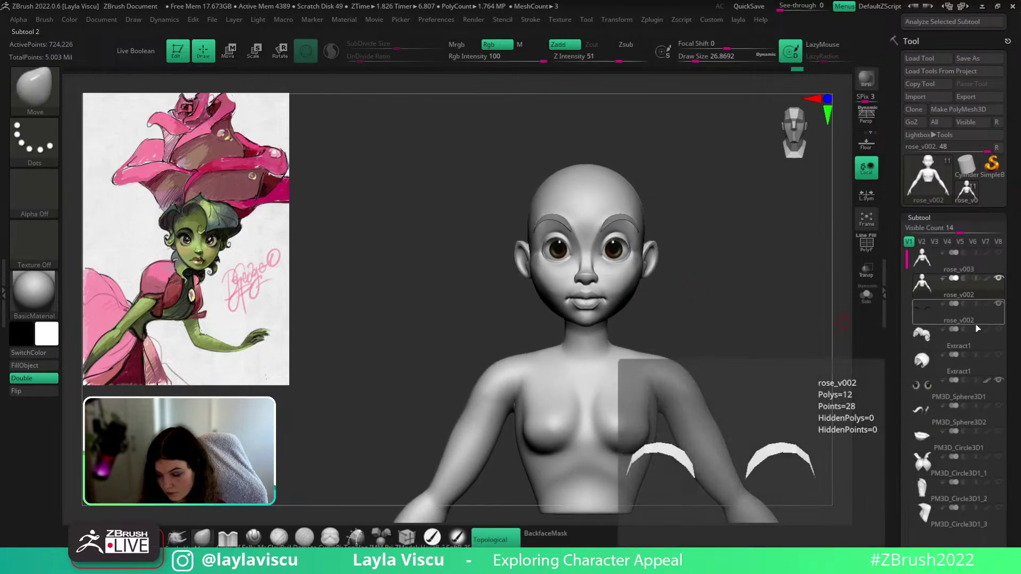
Show and select the eyelash subtool PM3D_Sphere3D2 and nudge the inner end of the lashes with Move
{"action": "left_click", "coordinate": [987, 405]}
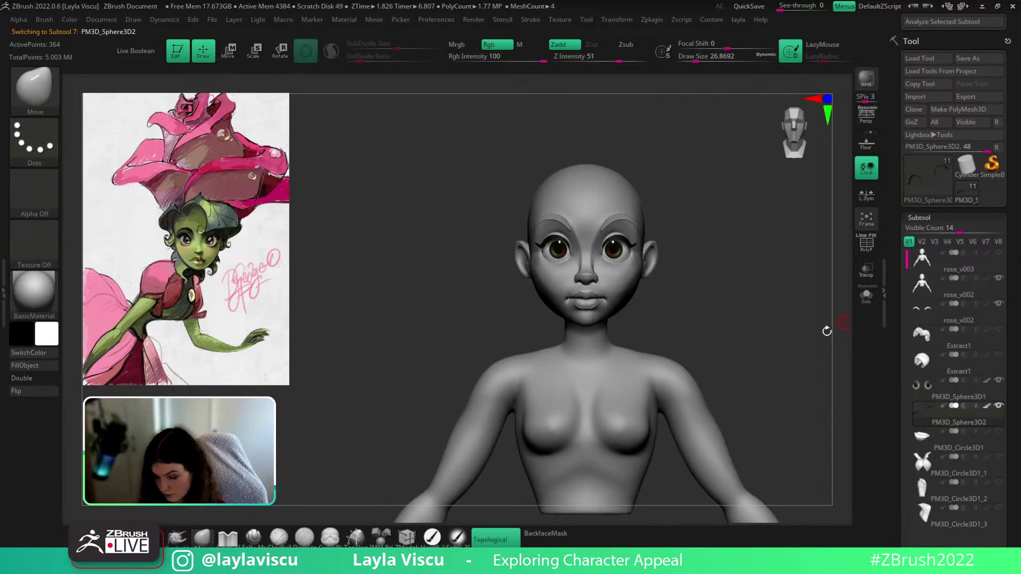
{"action": "right_click_drag", "start_coordinate": [824, 330], "coordinate": [679, 338], "text": "ctrl"}
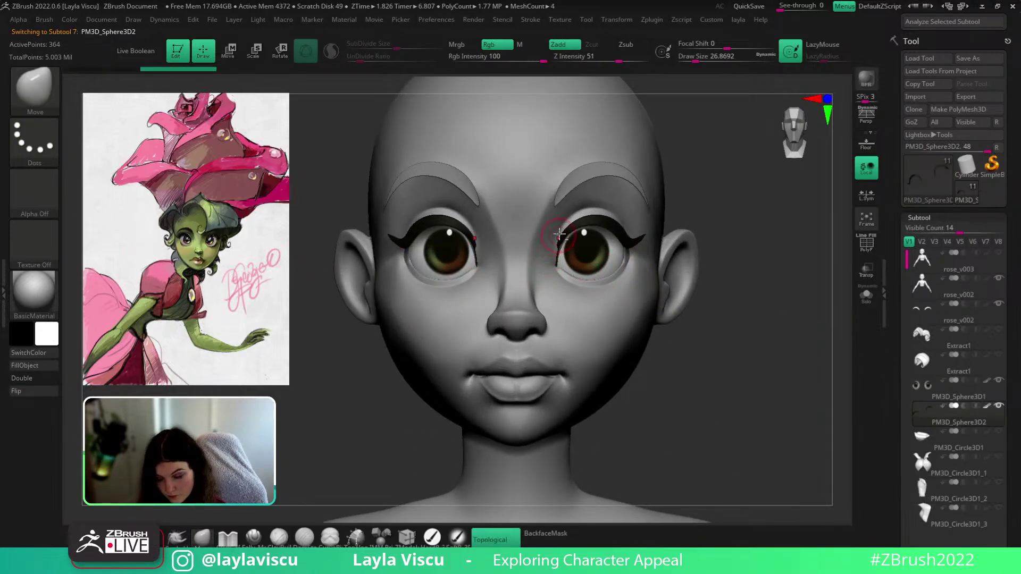
{"action": "key", "text": "bracketright"}
{"action": "key", "text": "bracketright"}
{"action": "key", "text": "bracketright"}
{"action": "key", "text": "bracketright"}
{"action": "key", "text": "bracketright"}
{"action": "key", "text": "bracketright"}
{"action": "key", "text": "bracketright"}
{"action": "left_click_drag", "start_coordinate": [554, 261], "coordinate": [556, 264]}
Shift the outer end of the eyelashes from a low view with Move at a draw size of 158.1
{"action": "mouse_move", "coordinate": [741, 328]}
{"action": "left_mouse_down"}
{"action": "mouse_move", "coordinate": [718, 255]}
{"action": "mouse_move", "coordinate": [731, 247]}
{"action": "left_mouse_up"}
{"action": "key", "text": "bracketright"}
{"action": "key", "text": "bracketright"}
{"action": "key", "text": "bracketright"}
{"action": "key", "text": "bracketright"}
{"action": "key", "text": "bracketright"}
{"action": "key", "text": "bracketright"}
{"action": "key", "text": "bracketright"}
{"action": "key", "text": "bracketright"}
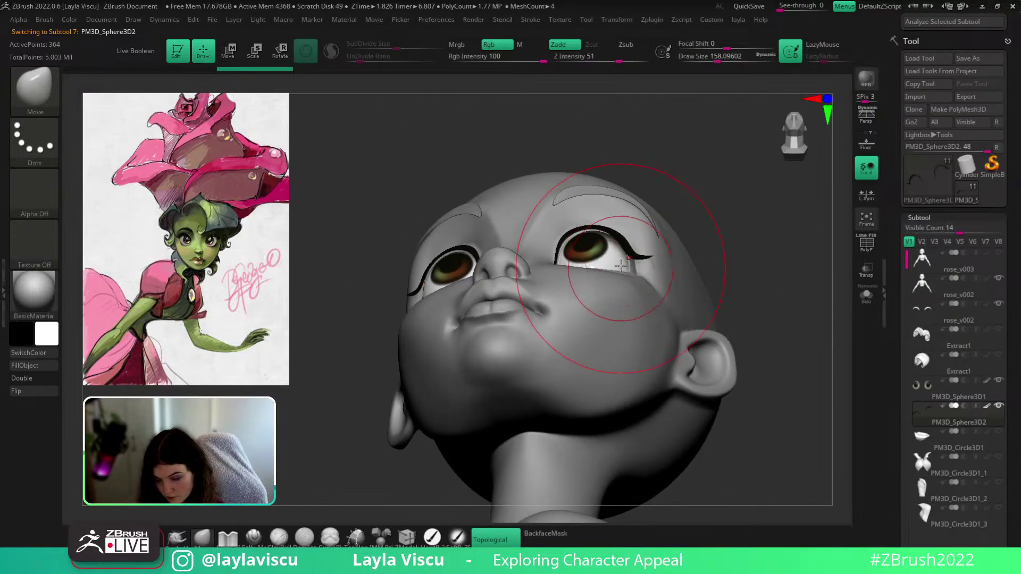
{"action": "left_click_drag", "start_coordinate": [626, 261], "coordinate": [632, 262]}
Thin the upper stretch of the eyelashes with Pinch at a draw size of 48.65
{"action": "left_click_drag", "start_coordinate": [757, 259], "coordinate": [724, 323], "text": "shift"}
{"action": "key", "text": "bracketleft"}
{"action": "key", "text": "bracketleft"}
{"action": "key", "text": "bracketleft"}
{"action": "key", "text": "bracketleft"}
{"action": "key", "text": "bracketleft"}
{"action": "key", "text": "bracketleft"}
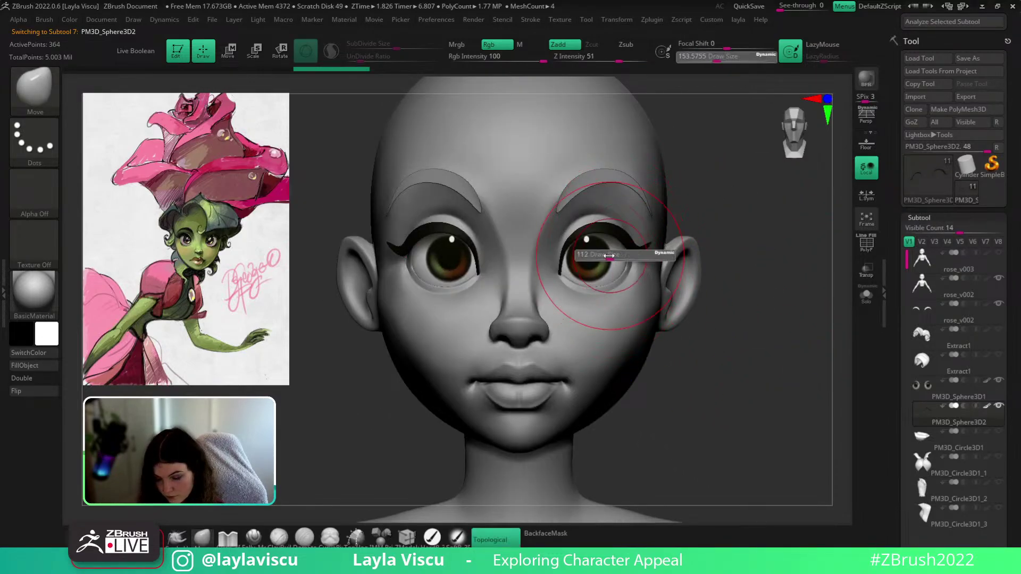
{"action": "mouse_move", "coordinate": [661, 269]}
{"action": "right_mouse_down", "text": "ctrl"}
{"action": "mouse_move", "coordinate": [627, 246]}
{"action": "mouse_move", "coordinate": [665, 256]}
{"action": "right_mouse_up", "text": "ctrl"}
{"action": "key", "text": "b"}
{"action": "key", "text": "p"}
{"action": "key", "text": "i"}
{"action": "left_click_drag", "start_coordinate": [815, 230], "coordinate": [795, 233]}
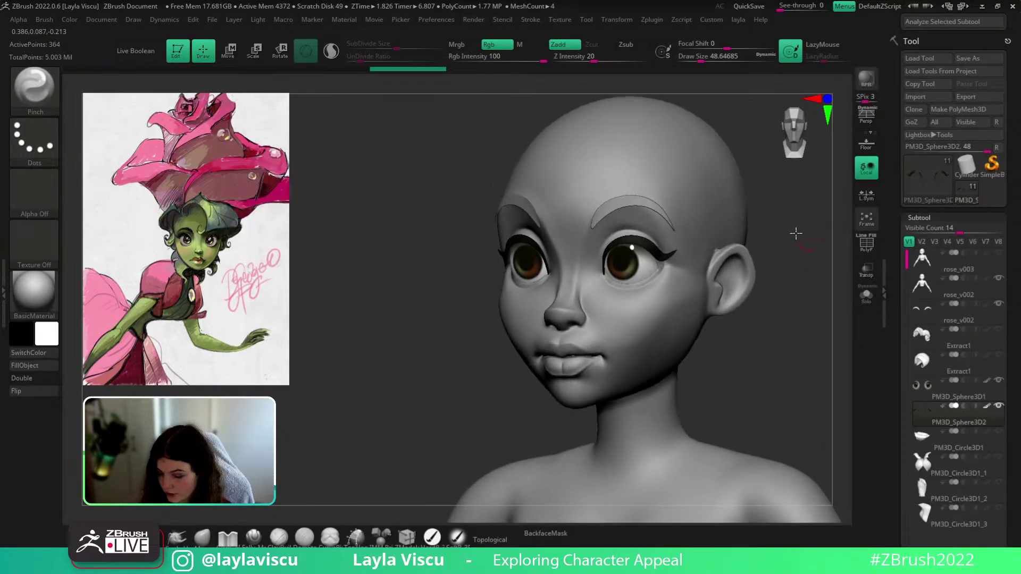
{"action": "right_click_drag", "start_coordinate": [651, 226], "coordinate": [662, 264], "text": "ctrl"}
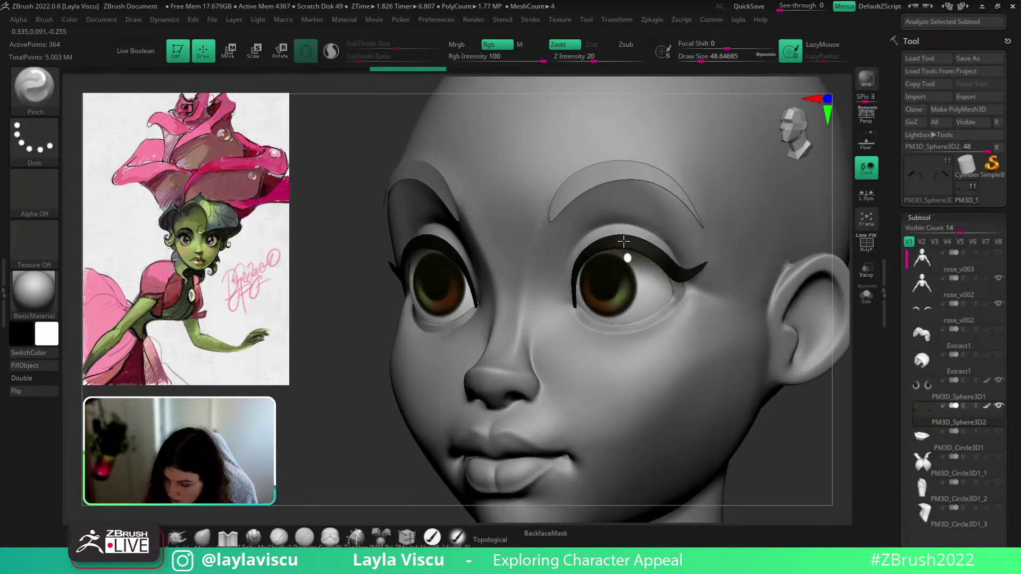
{"action": "left_click_drag", "start_coordinate": [792, 420], "coordinate": [809, 426], "text": "shift"}
{"action": "left_click_drag", "start_coordinate": [631, 240], "coordinate": [606, 241]}
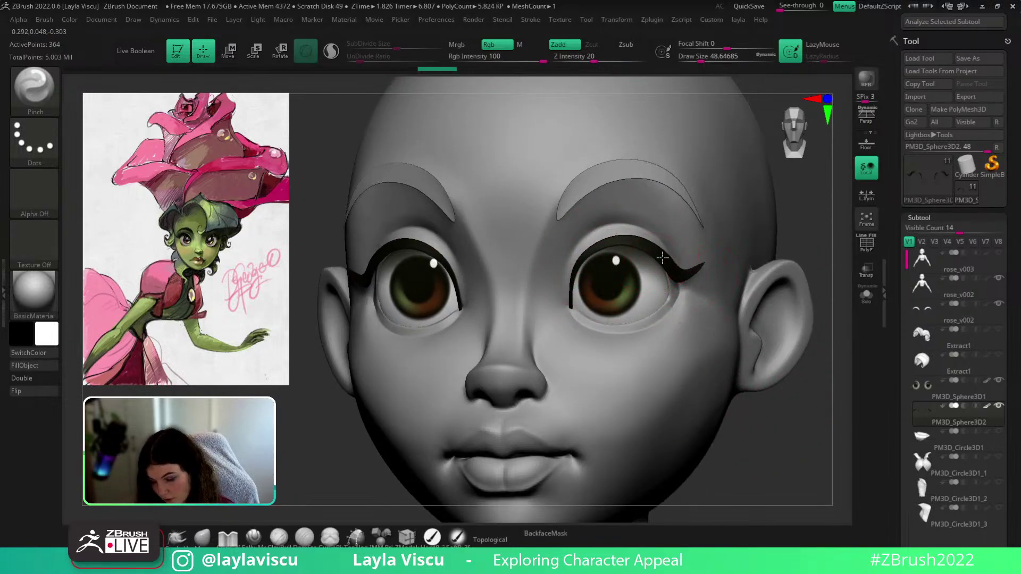
{"action": "key", "text": "shift"}
Reshape the outer curve of the eyelashes with Move at a draw size of 62.01
{"action": "left_click_drag", "start_coordinate": [809, 425], "coordinate": [807, 426], "text": "shift"}
{"action": "right_click_drag", "start_coordinate": [807, 426], "coordinate": [766, 357], "text": "ctrl"}
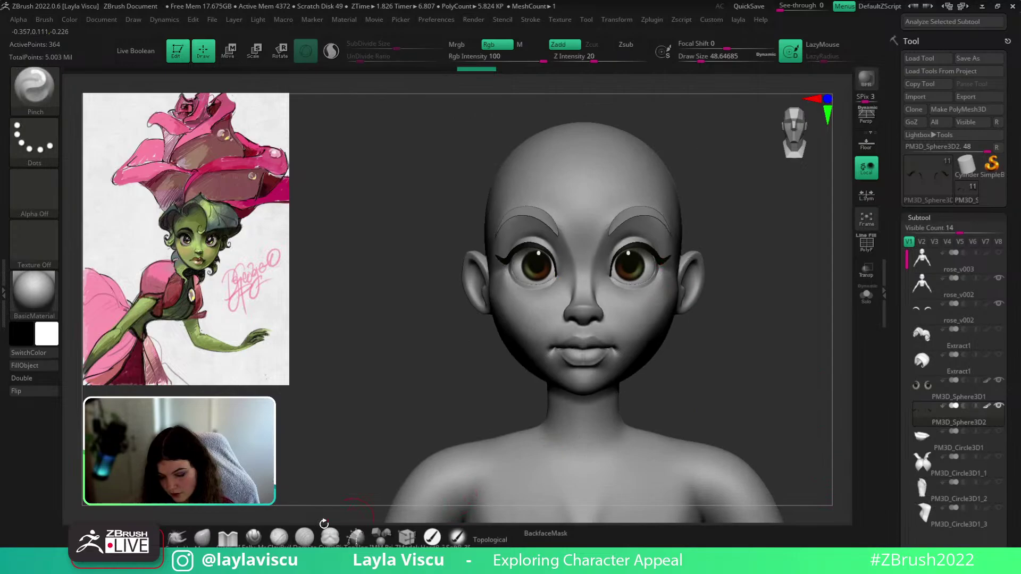
{"action": "left_click", "coordinate": [202, 537]}
{"action": "right_click_drag", "start_coordinate": [663, 218], "coordinate": [676, 257], "text": "ctrl"}
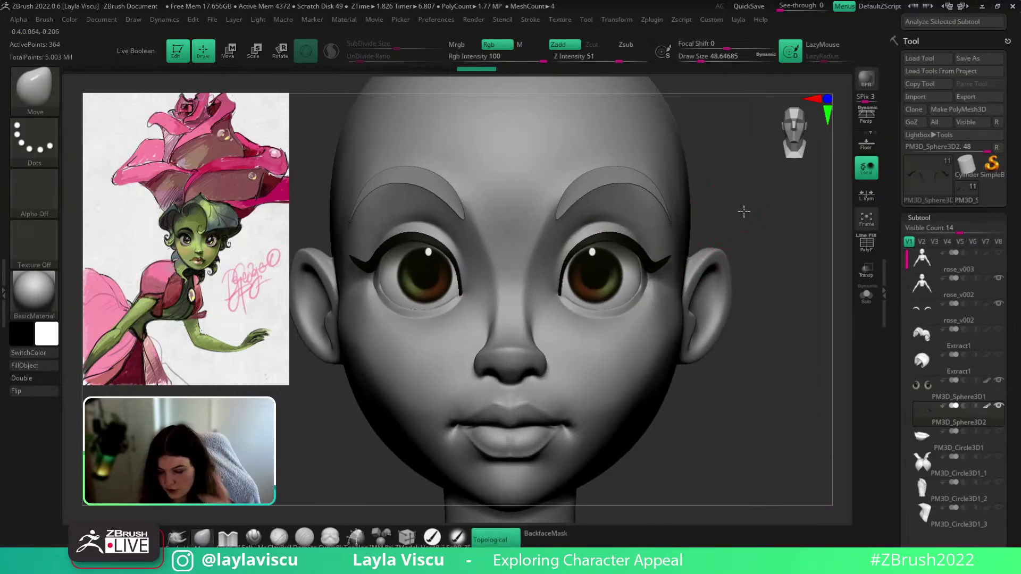
{"action": "left_click_drag", "start_coordinate": [742, 210], "coordinate": [717, 203]}
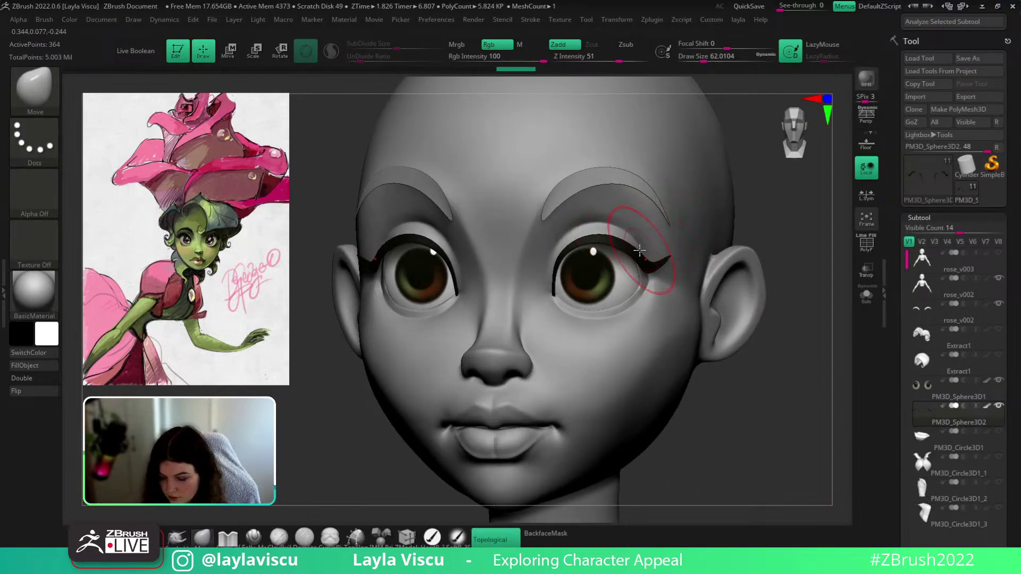
{"action": "left_click_drag", "start_coordinate": [758, 238], "coordinate": [776, 246]}
{"action": "mouse_move", "coordinate": [775, 266]}
{"action": "right_mouse_down", "text": "ctrl"}
{"action": "mouse_move", "coordinate": [701, 230]}
{"action": "mouse_move", "coordinate": [715, 256]}
{"action": "right_mouse_up", "text": "ctrl"}
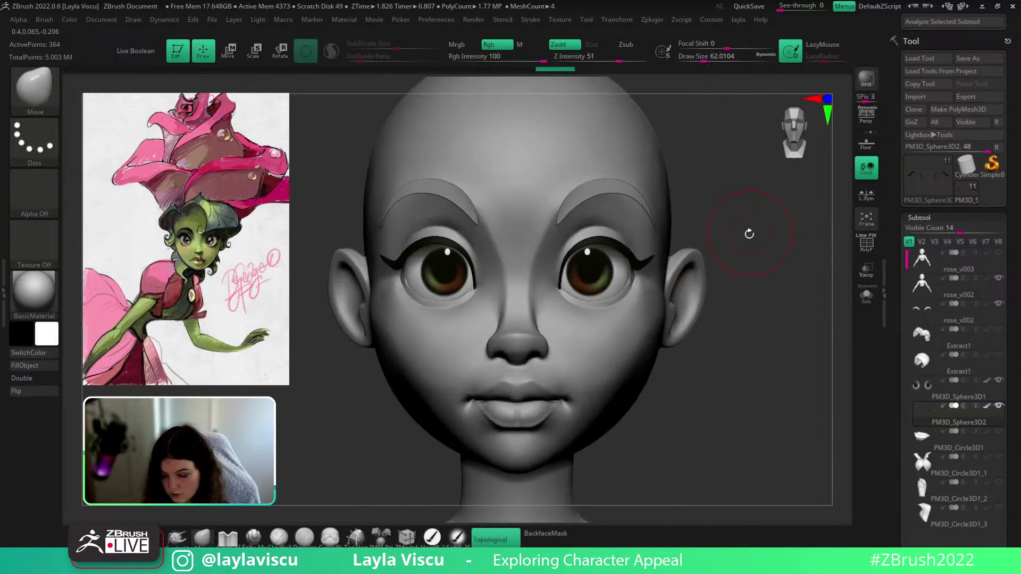
Reposition the outer eyelash tips from front and low views with Move, using draw sizes of 30.7 and 70.82
{"action": "left_click_drag", "start_coordinate": [748, 232], "coordinate": [691, 236]}
{"action": "key", "text": "s"}
{"action": "left_click_drag", "start_coordinate": [639, 269], "coordinate": [642, 269]}
{"action": "left_click_drag", "start_coordinate": [637, 266], "coordinate": [634, 262]}
{"action": "mouse_move", "coordinate": [757, 338]}
{"action": "left_mouse_down"}
{"action": "mouse_move", "coordinate": [821, 313]}
{"action": "mouse_move", "coordinate": [827, 268]}
{"action": "left_mouse_up"}
{"action": "key", "text": "s"}
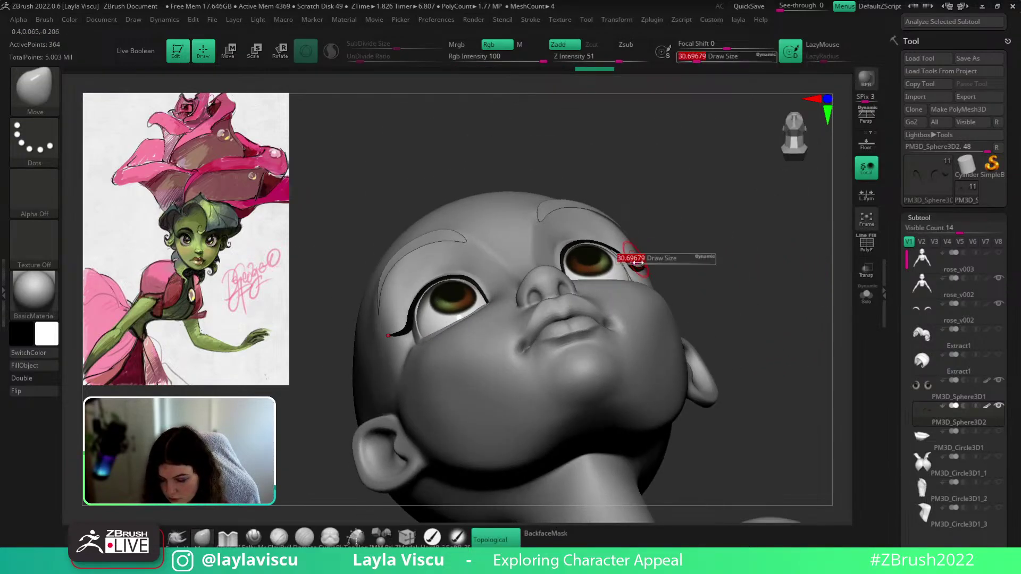
{"action": "left_click_drag", "start_coordinate": [640, 262], "coordinate": [628, 270]}
{"action": "mouse_move", "coordinate": [749, 233]}
{"action": "left_mouse_down"}
{"action": "mouse_move", "coordinate": [720, 285]}
{"action": "mouse_move", "coordinate": [771, 267]}
{"action": "left_mouse_up"}
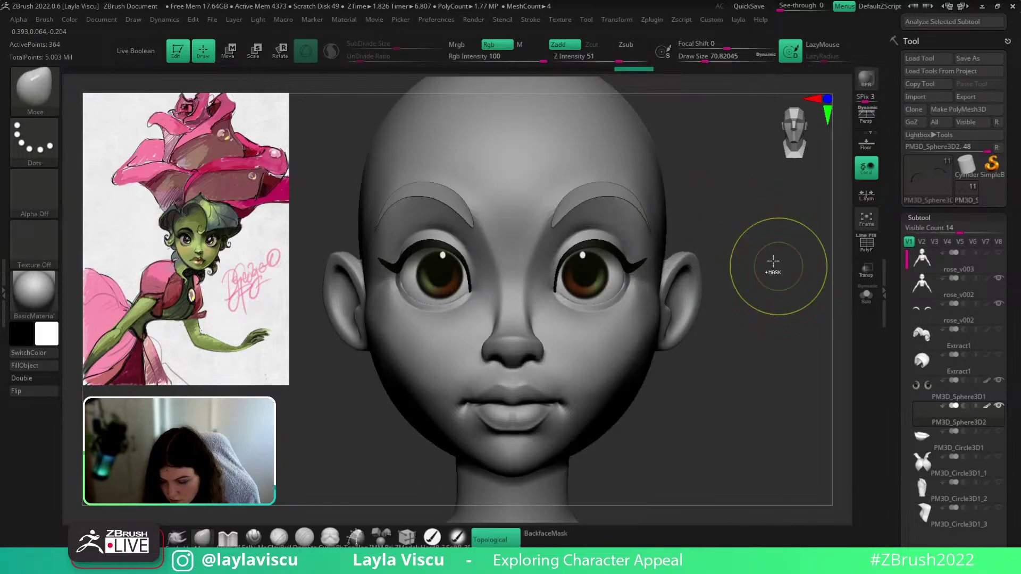
Fine-tune the eyelashes in front view with Move at a draw size of 41.42 and check them against the whole figure
{"action": "right_click_drag", "start_coordinate": [775, 267], "coordinate": [729, 294], "text": "ctrl"}
{"action": "right_click_drag", "start_coordinate": [623, 267], "coordinate": [656, 246], "text": "ctrl"}
{"action": "key", "text": "s"}
{"action": "left_click_drag", "start_coordinate": [579, 265], "coordinate": [576, 264]}
{"action": "right_click_drag", "start_coordinate": [589, 152], "coordinate": [585, 166], "text": "ctrl"}
{"action": "right_click_drag", "start_coordinate": [647, 162], "coordinate": [656, 181], "text": "ctrl"}
{"action": "right_click_drag", "start_coordinate": [681, 277], "coordinate": [681, 249], "text": "alt"}
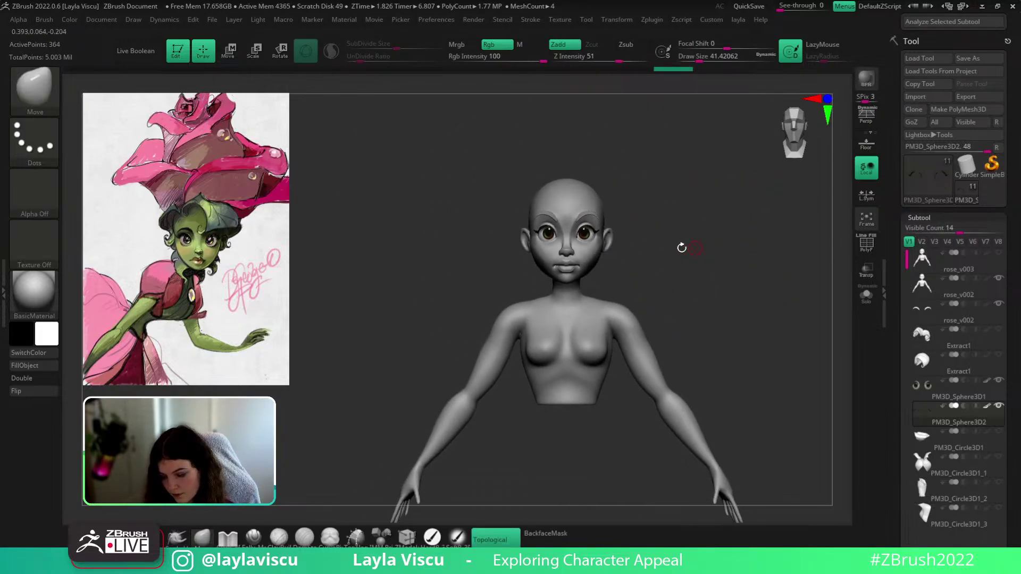
{"action": "right_click_drag", "start_coordinate": [605, 233], "coordinate": [600, 210], "text": "ctrl"}
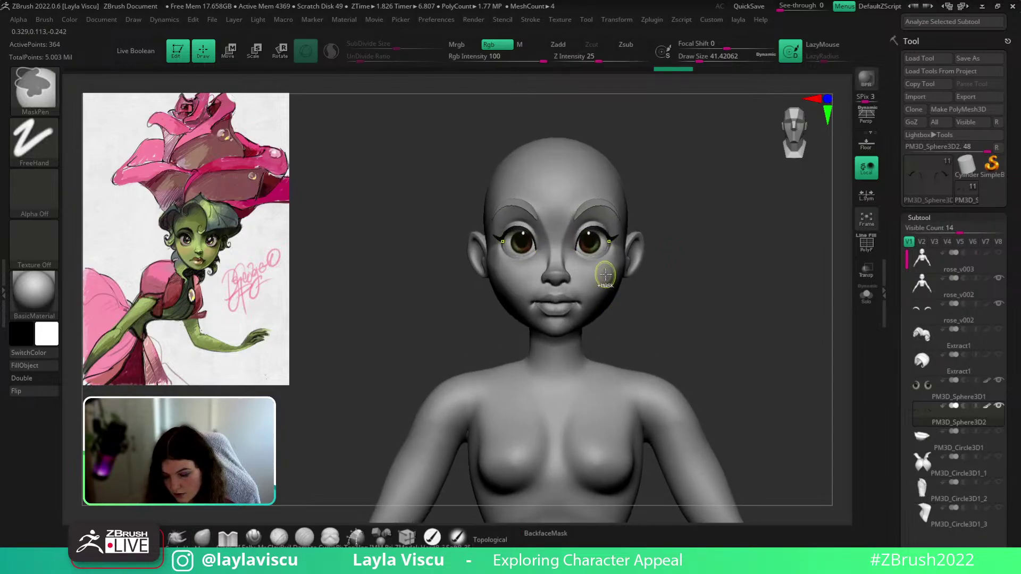
{"action": "right_click_drag", "start_coordinate": [701, 289], "coordinate": [650, 364], "text": "ctrl"}
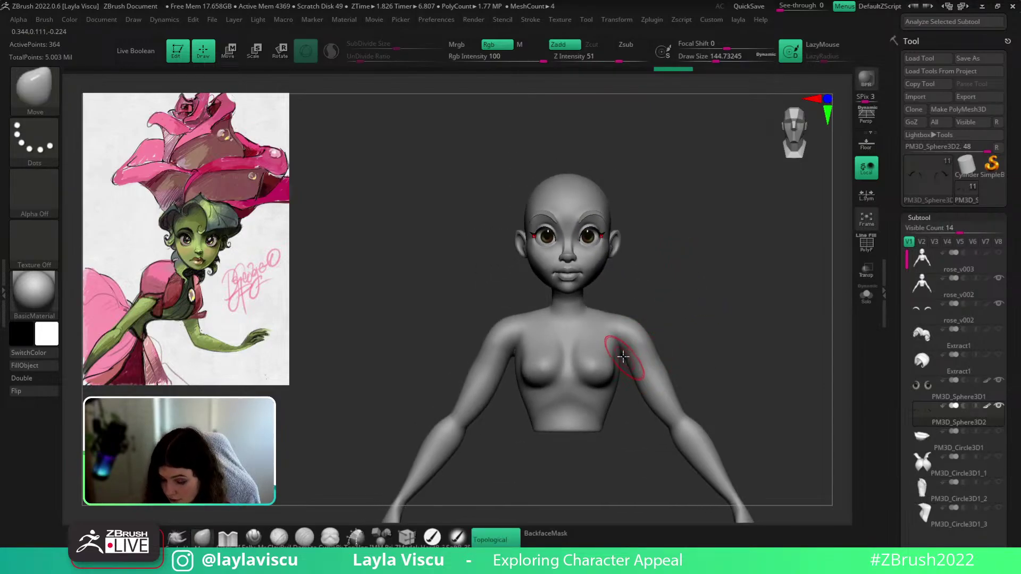
Select the body subtool and adjust the shoulder and armpit contours with Move at a draw size of 172.05
{"action": "key", "text": "bracketright"}
{"action": "left_click", "coordinate": [621, 346], "text": "alt"}
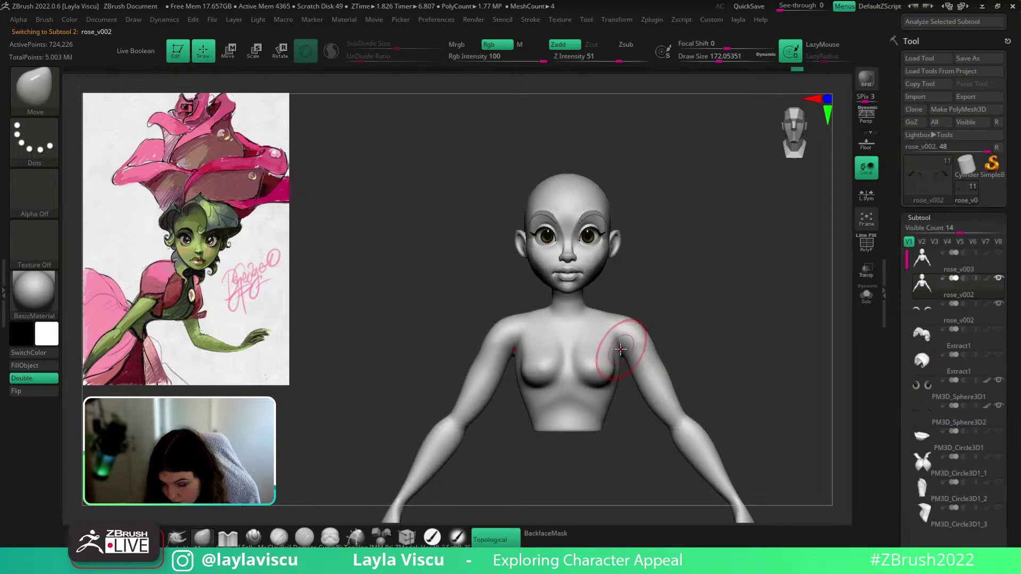
{"action": "left_click_drag", "start_coordinate": [628, 358], "coordinate": [624, 357]}
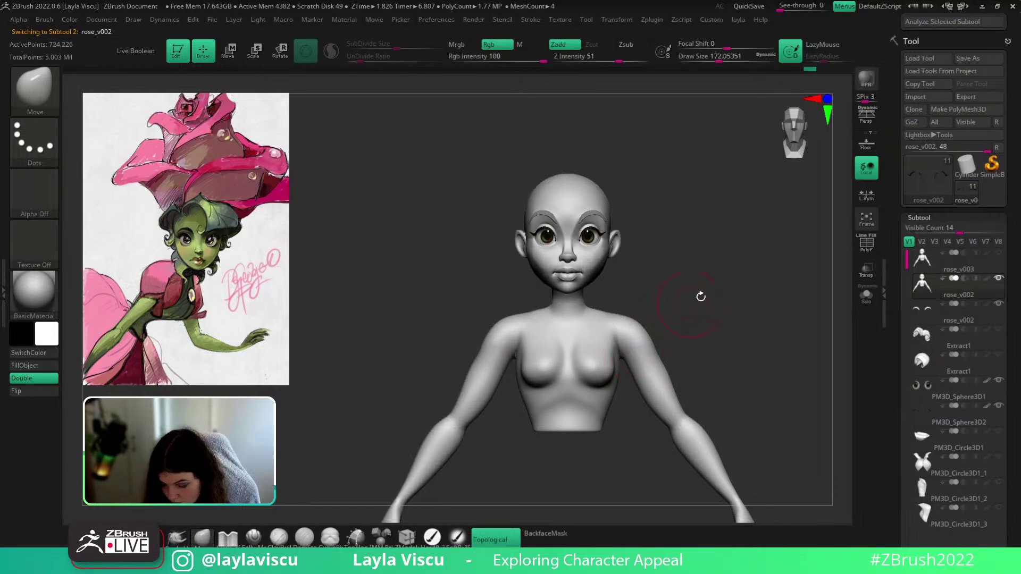
{"action": "mouse_move", "coordinate": [700, 296]}
{"action": "right_mouse_down", "text": "ctrl"}
{"action": "mouse_move", "coordinate": [649, 278]}
{"action": "mouse_move", "coordinate": [673, 291]}
{"action": "right_mouse_up", "text": "ctrl"}
{"action": "left_click_drag", "start_coordinate": [621, 352], "coordinate": [626, 353]}
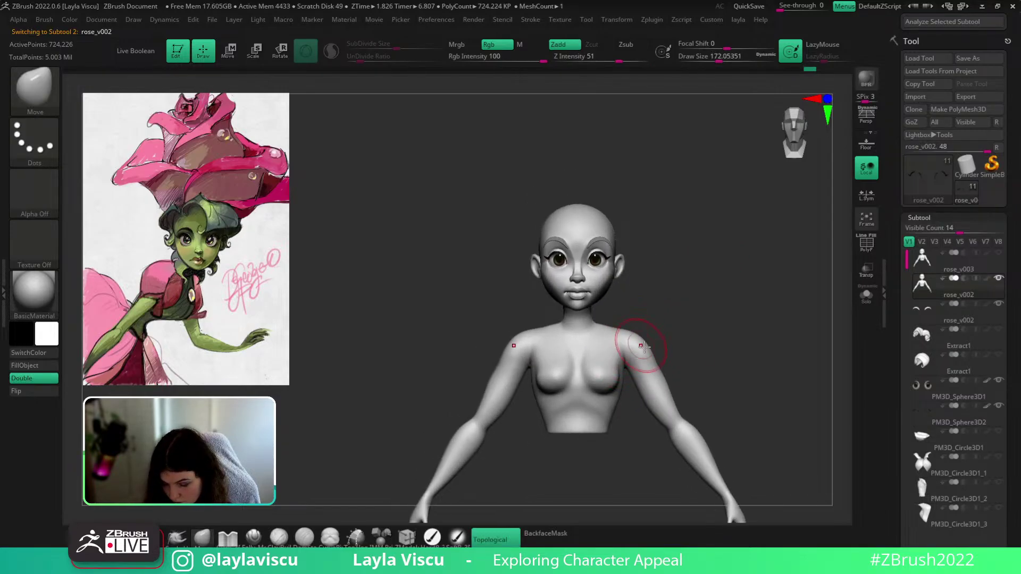
Examine the face and upper body from front and three-quarter views at close and full-figure distance
{"action": "mouse_move", "coordinate": [686, 342]}
{"action": "right_mouse_down", "text": "ctrl"}
{"action": "mouse_move", "coordinate": [672, 221]}
{"action": "mouse_move", "coordinate": [709, 280]}
{"action": "mouse_move", "coordinate": [652, 287]}
{"action": "mouse_move", "coordinate": [754, 260]}
{"action": "mouse_move", "coordinate": [751, 269]}
{"action": "right_mouse_up", "text": "ctrl"}
{"action": "right_click_drag", "start_coordinate": [615, 211], "coordinate": [629, 230], "text": "ctrl"}
{"action": "mouse_move", "coordinate": [690, 301]}
{"action": "right_mouse_down", "text": "ctrl"}
{"action": "mouse_move", "coordinate": [665, 257]}
{"action": "mouse_move", "coordinate": [695, 312]}
{"action": "right_mouse_up", "text": "ctrl"}
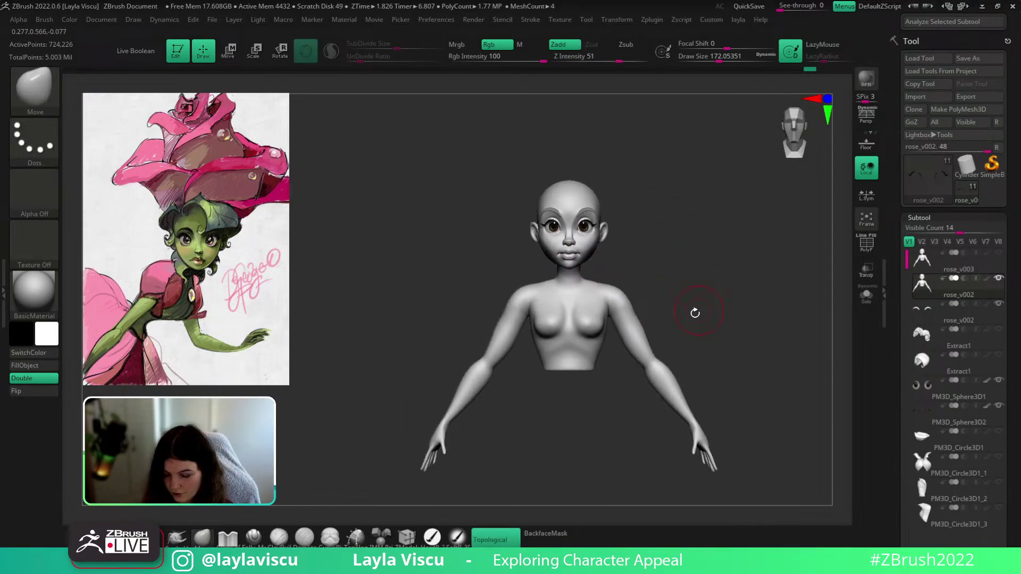
{"action": "right_click_drag", "start_coordinate": [590, 326], "coordinate": [652, 364], "text": "ctrl"}
{"action": "mouse_move", "coordinate": [723, 369]}
{"action": "right_mouse_down", "text": "ctrl"}
{"action": "mouse_move", "coordinate": [711, 304]}
{"action": "mouse_move", "coordinate": [650, 305]}
{"action": "mouse_move", "coordinate": [628, 319]}
{"action": "right_mouse_up", "text": "ctrl"}
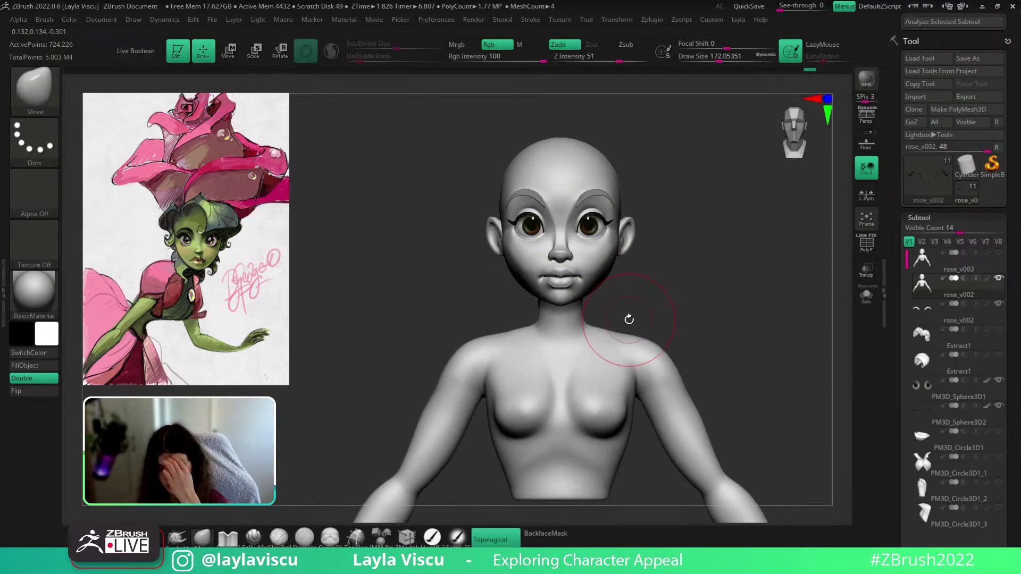
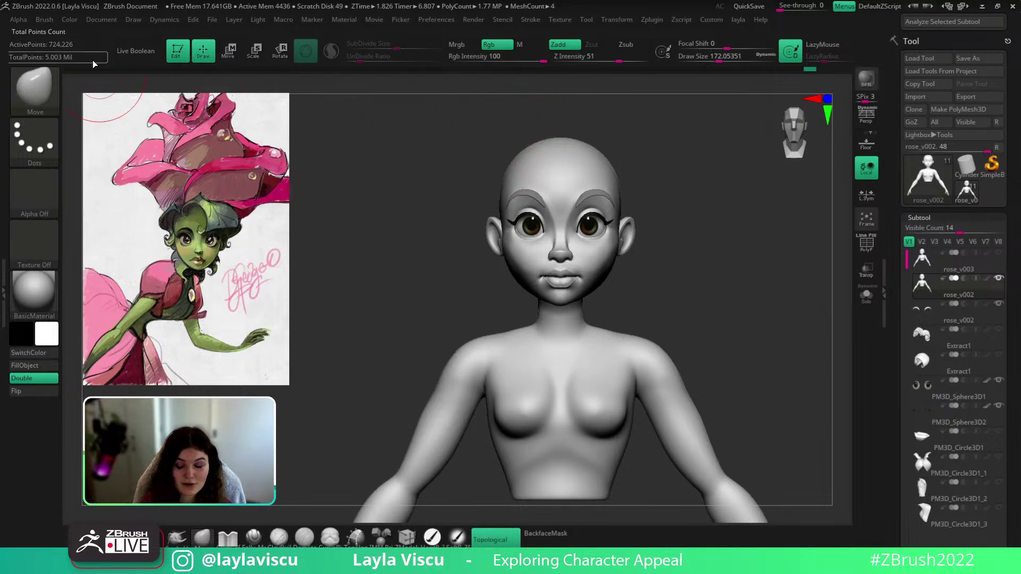
{"action": "mouse_move", "coordinate": [771, 341]}
{"action": "left_mouse_down"}
{"action": "mouse_move", "coordinate": [729, 340]}
{"action": "mouse_move", "coordinate": [765, 333]}
{"action": "mouse_move", "coordinate": [735, 330]}
{"action": "mouse_move", "coordinate": [771, 331]}
{"action": "mouse_move", "coordinate": [769, 314]}
{"action": "mouse_move", "coordinate": [789, 344]}
{"action": "mouse_move", "coordinate": [781, 362]}
{"action": "left_mouse_up"}
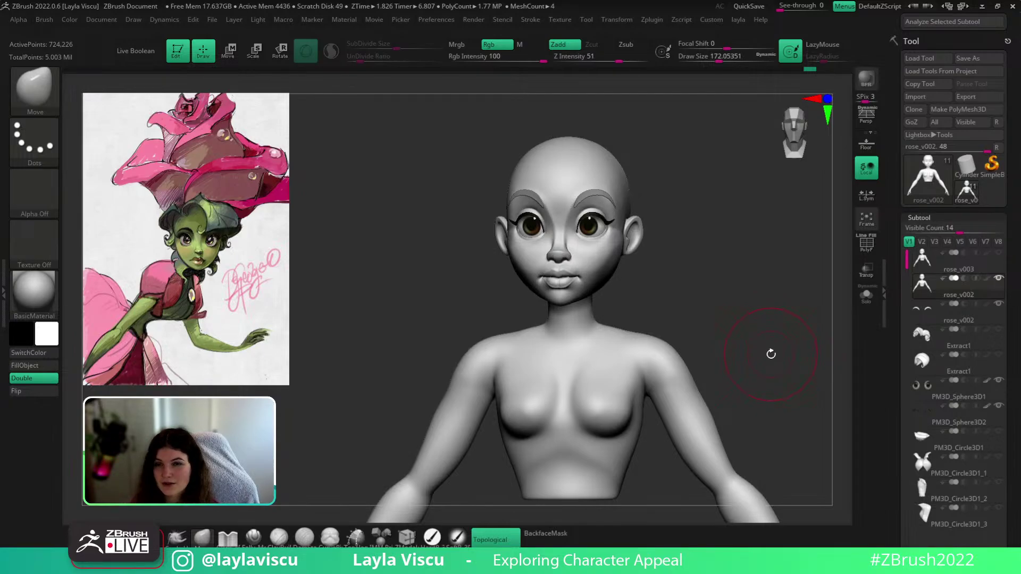
{"action": "left_click_drag", "start_coordinate": [765, 341], "coordinate": [768, 348]}
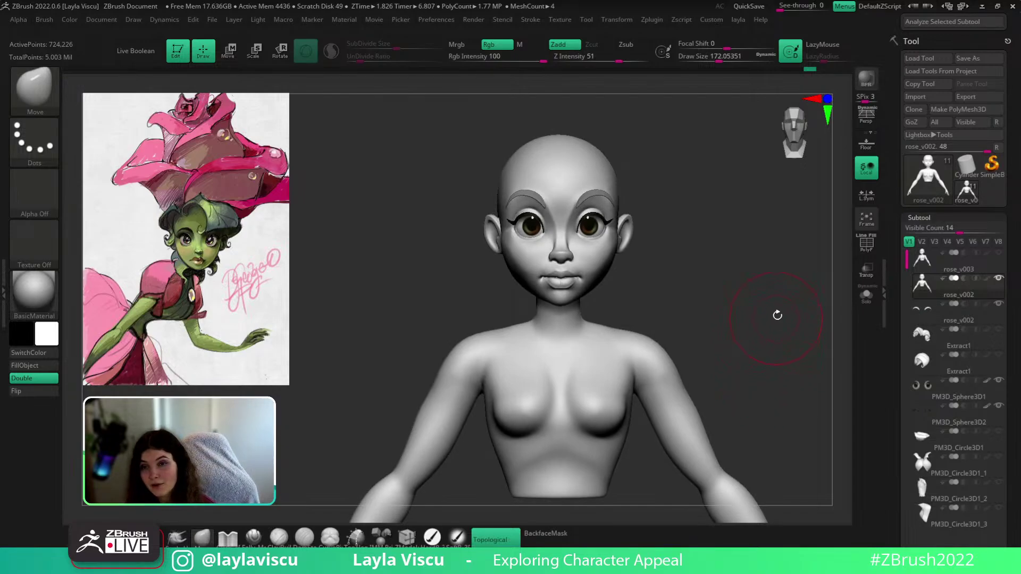
{"action": "mouse_move", "coordinate": [767, 331]}
{"action": "left_mouse_down"}
{"action": "mouse_move", "coordinate": [764, 319]}
{"action": "mouse_move", "coordinate": [778, 321]}
{"action": "left_mouse_up"}
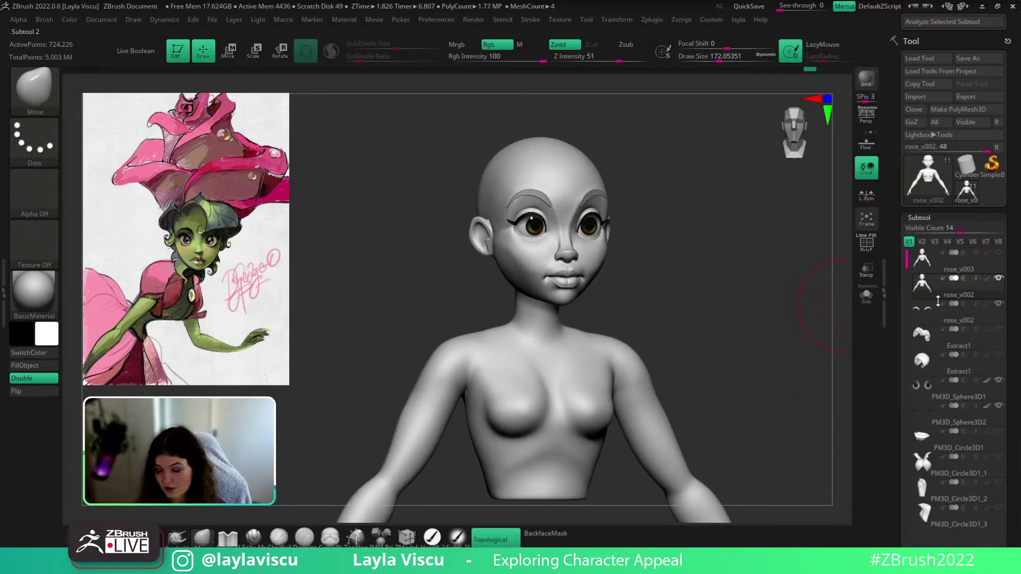
{"action": "left_click_drag", "start_coordinate": [812, 378], "coordinate": [843, 317]}
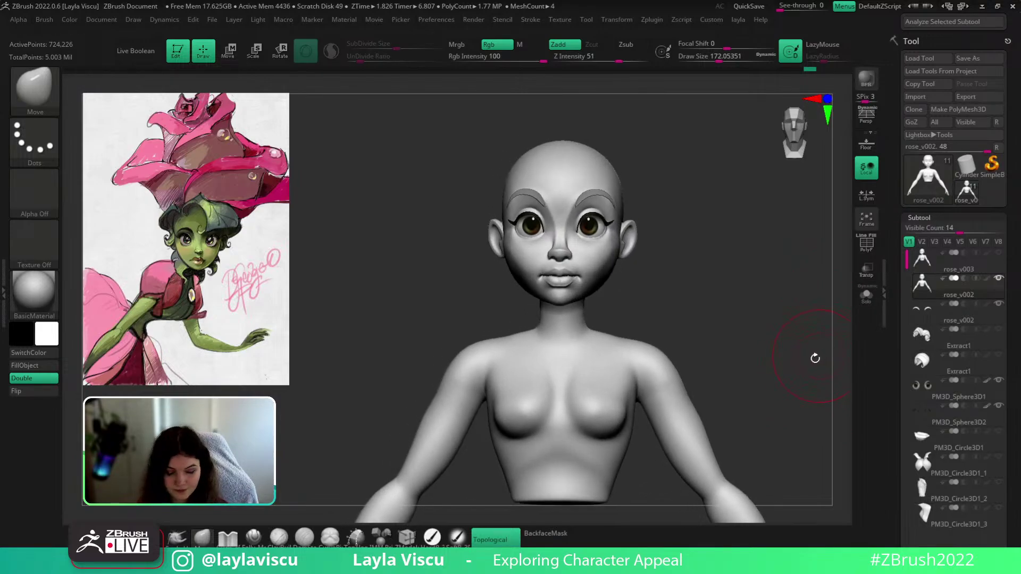
{"action": "right_click_drag", "start_coordinate": [797, 364], "coordinate": [754, 283], "text": "ctrl"}
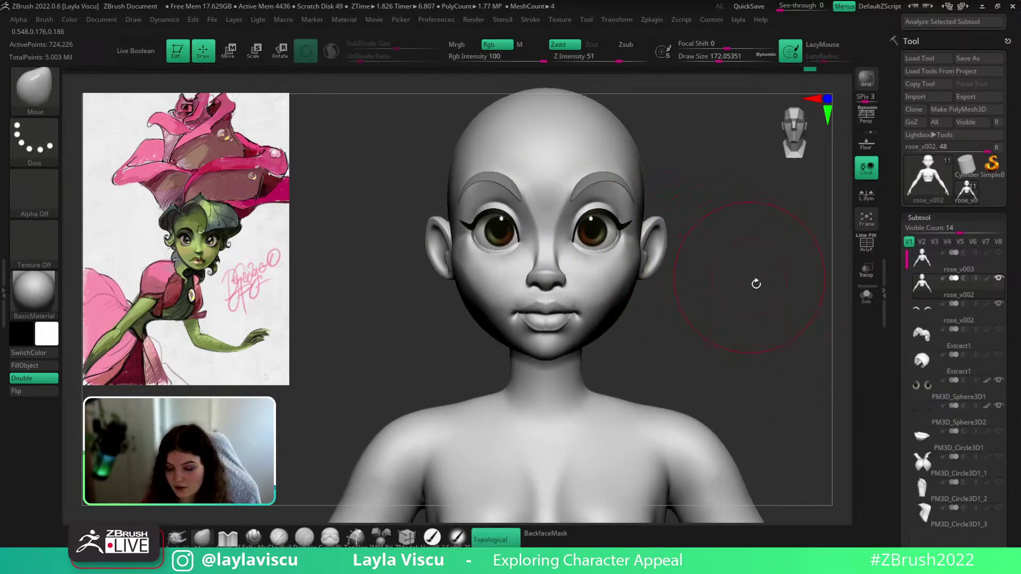
Set the draw size to 73.89 and show both Extract1 hair pieces and the four PM3D_Circle3D1 rose parts
{"action": "key", "text": "s"}
{"action": "left_click_drag", "start_coordinate": [776, 325], "coordinate": [764, 310]}
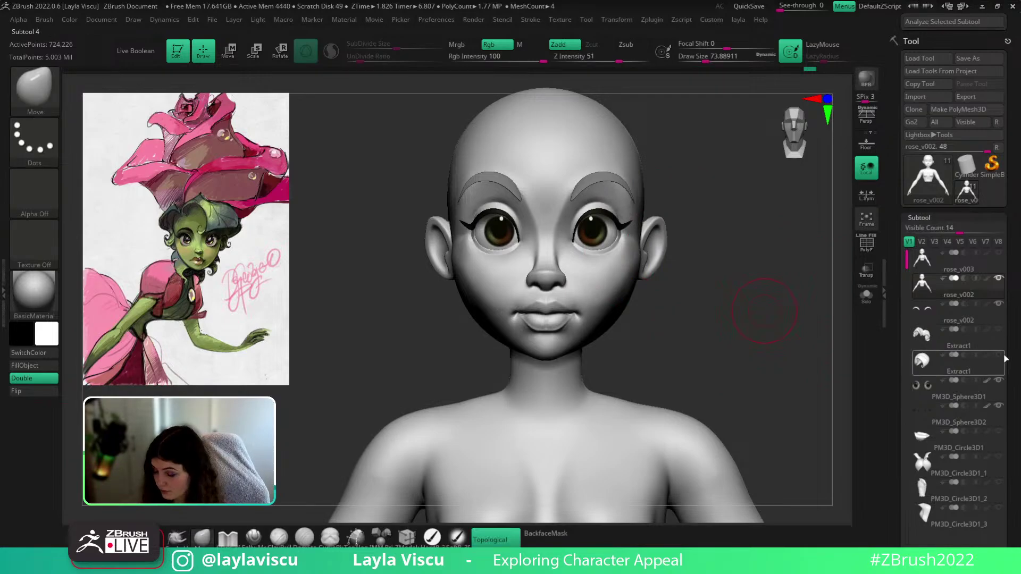
{"action": "mouse_move", "coordinate": [995, 368]}
{"action": "left_click", "coordinate": [999, 330]}
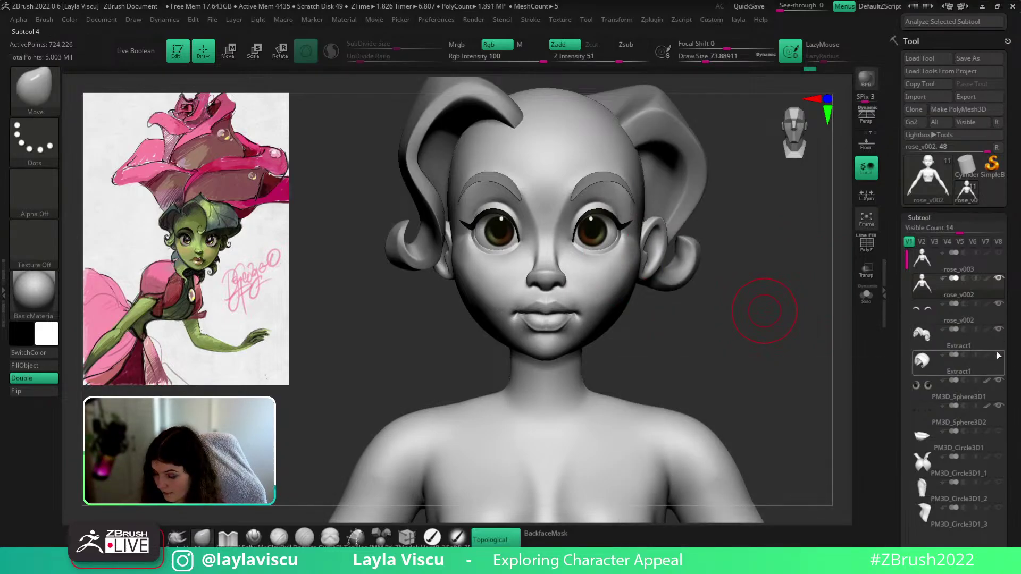
{"action": "left_click", "coordinate": [999, 355]}
{"action": "key", "text": "f"}
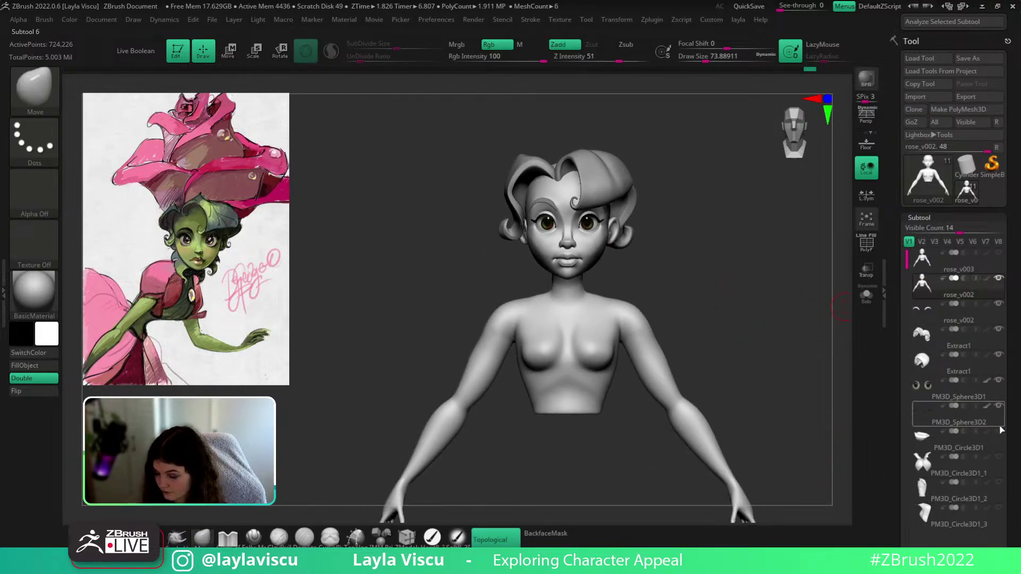
{"action": "left_click", "coordinate": [999, 432]}
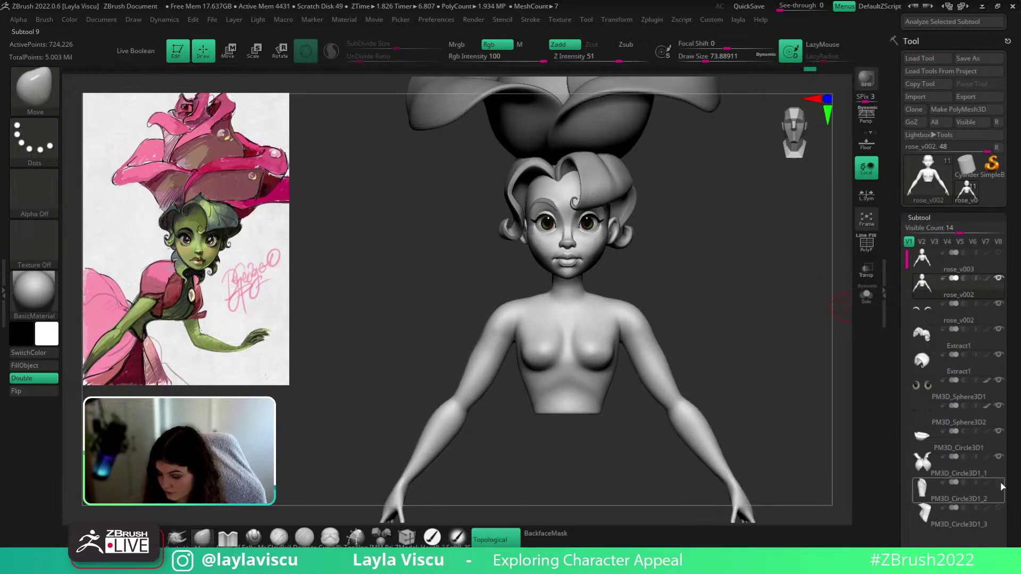
{"action": "right_click_drag", "start_coordinate": [759, 458], "coordinate": [752, 325], "text": "ctrl"}
{"action": "right_click_drag", "start_coordinate": [752, 325], "coordinate": [755, 407], "text": "alt"}
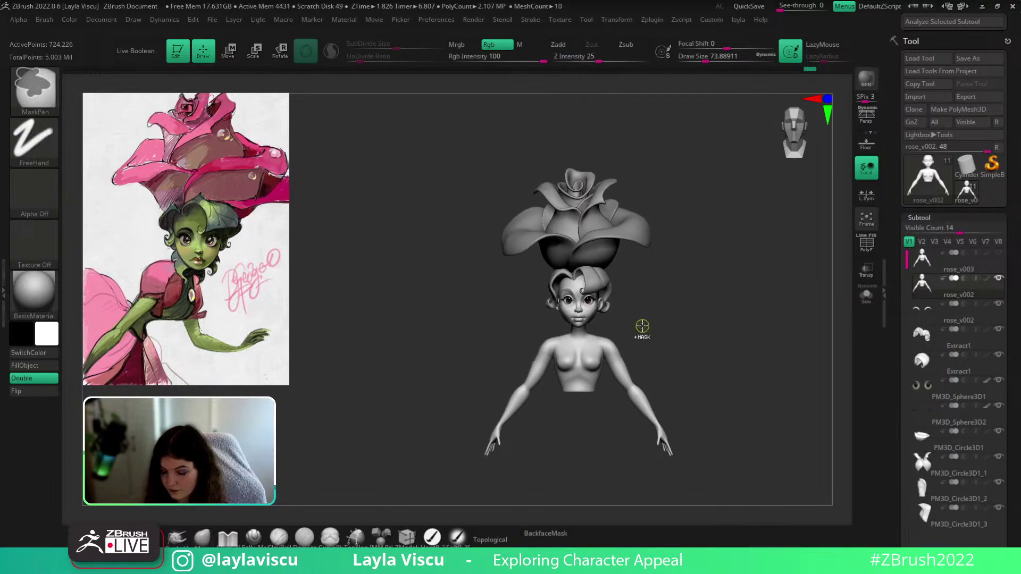
Examine the head's side profile with the hair and rose, and with the body isolated
{"action": "mouse_move", "coordinate": [641, 328]}
{"action": "right_mouse_down", "text": "ctrl"}
{"action": "mouse_move", "coordinate": [658, 362]}
{"action": "mouse_move", "coordinate": [717, 353]}
{"action": "mouse_move", "coordinate": [615, 382]}
{"action": "mouse_move", "coordinate": [679, 353]}
{"action": "right_mouse_up", "text": "ctrl"}
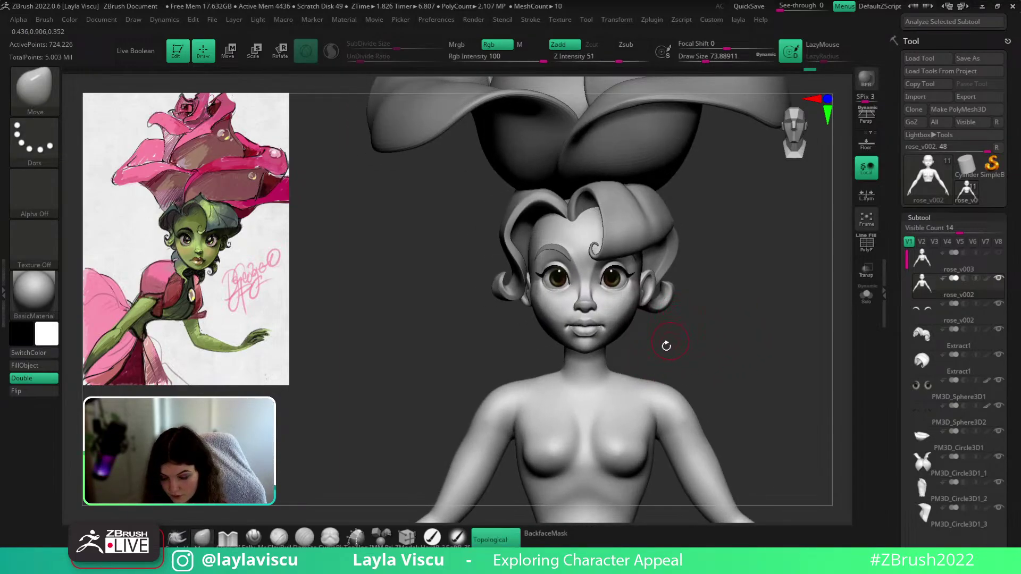
{"action": "mouse_move", "coordinate": [640, 346]}
{"action": "right_mouse_down", "text": "ctrl"}
{"action": "mouse_move", "coordinate": [640, 357]}
{"action": "mouse_move", "coordinate": [639, 317]}
{"action": "mouse_move", "coordinate": [717, 326]}
{"action": "mouse_move", "coordinate": [701, 351]}
{"action": "mouse_move", "coordinate": [614, 290]}
{"action": "mouse_move", "coordinate": [611, 317]}
{"action": "right_mouse_up", "text": "ctrl"}
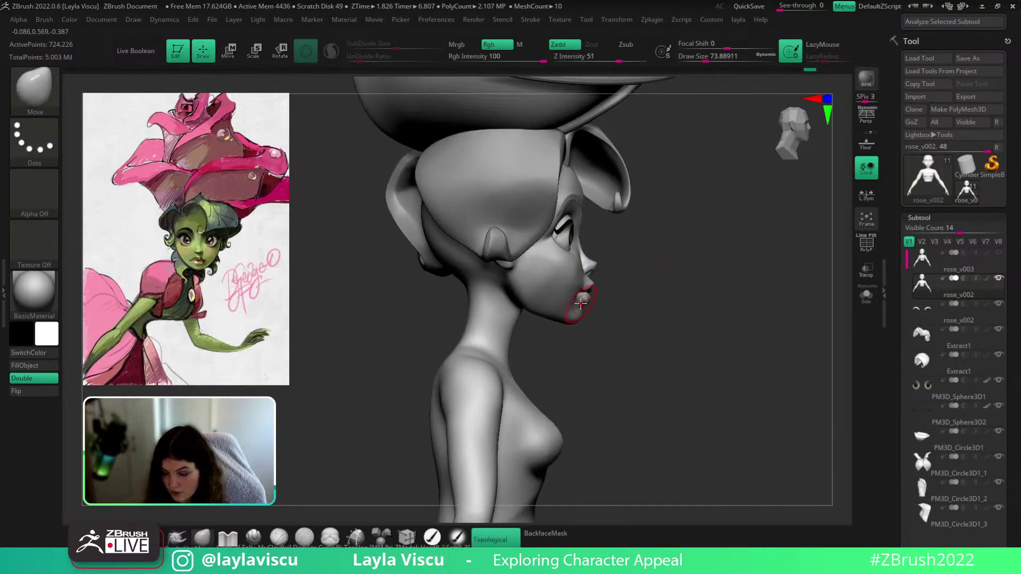
{"action": "right_click_drag", "start_coordinate": [675, 260], "coordinate": [687, 333], "text": "ctrl"}
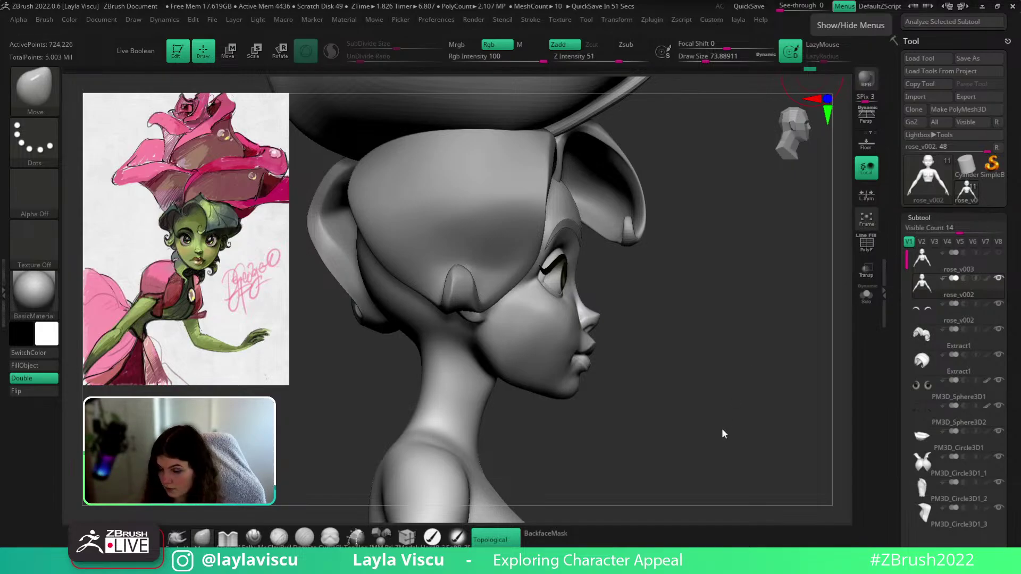
{"action": "left_click", "coordinate": [868, 296]}
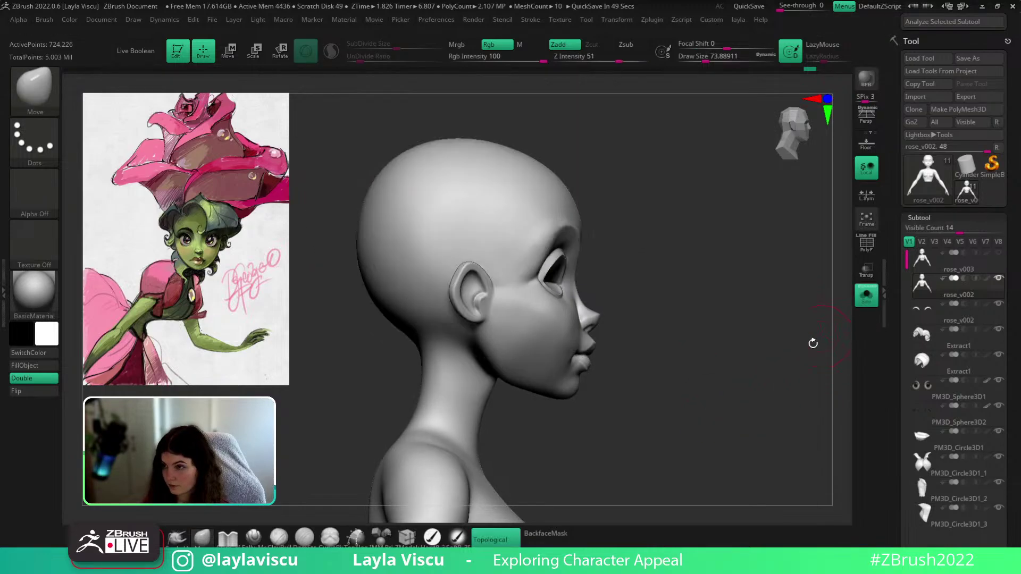
{"action": "right_click_drag", "start_coordinate": [593, 350], "coordinate": [591, 312], "text": "ctrl"}
{"action": "key", "text": "s"}
{"action": "left_click_drag", "start_coordinate": [590, 312], "coordinate": [598, 312]}
{"action": "mouse_move", "coordinate": [688, 321]}
{"action": "left_mouse_down"}
{"action": "mouse_move", "coordinate": [611, 306]}
{"action": "mouse_move", "coordinate": [758, 326]}
{"action": "mouse_move", "coordinate": [720, 354]}
{"action": "left_mouse_up"}
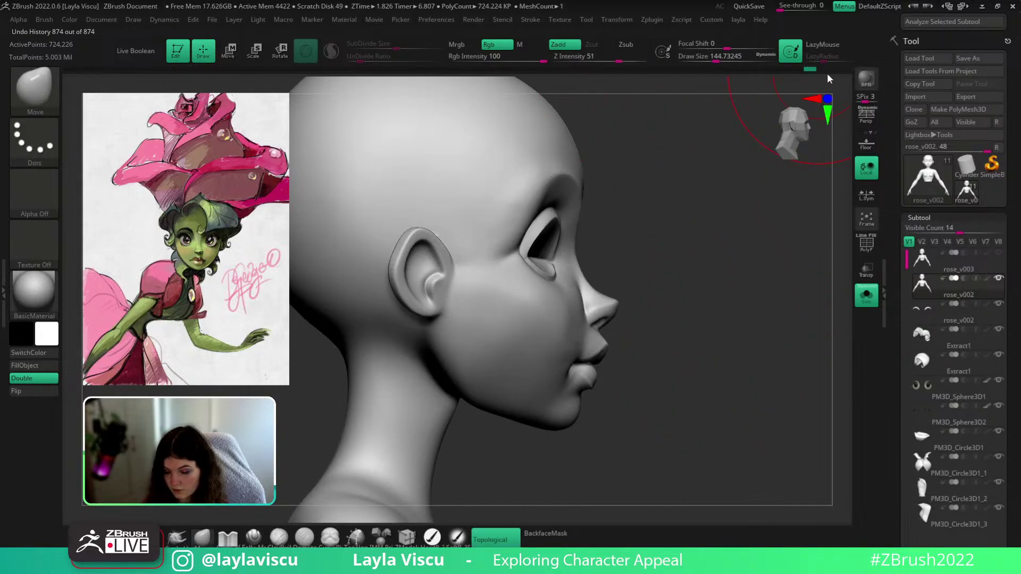
Set the Move draw size to 56.47 and compare the isolated body's lower and full subdivision levels in profile
{"action": "key", "text": "s"}
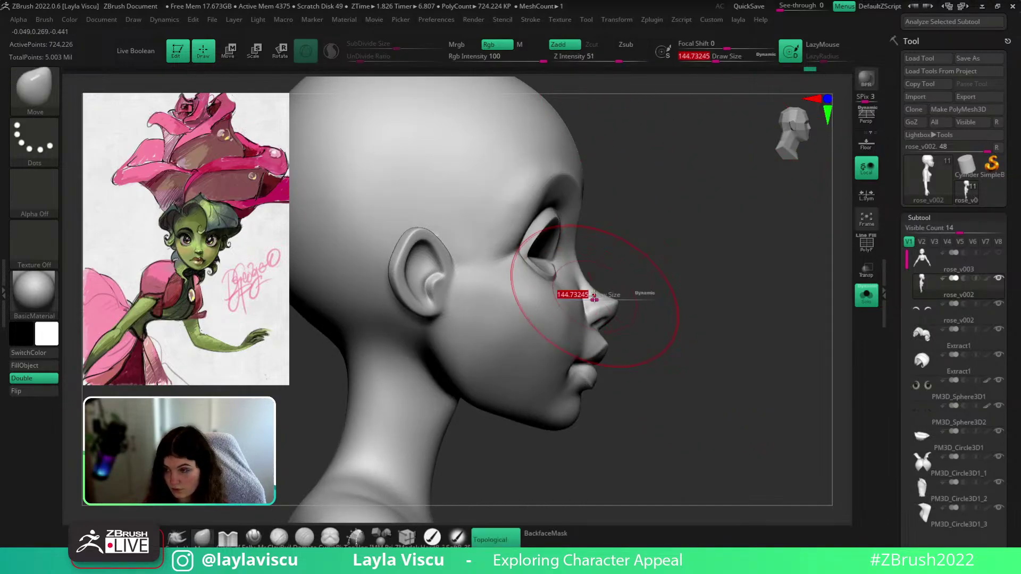
{"action": "left_click_drag", "start_coordinate": [595, 295], "coordinate": [586, 295]}
{"action": "right_click_drag", "start_coordinate": [565, 313], "coordinate": [580, 305], "text": "ctrl"}
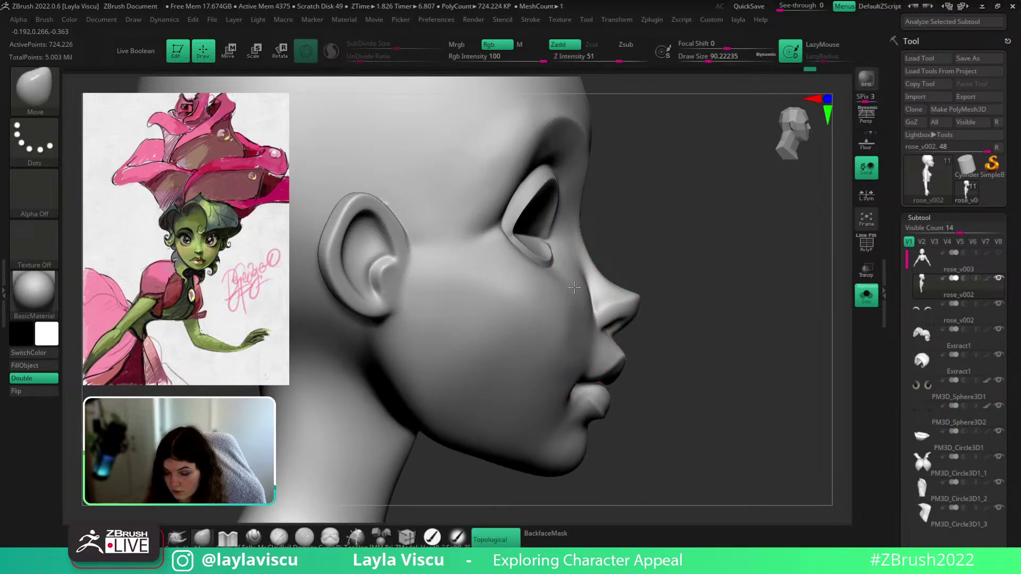
{"action": "key", "text": "s"}
{"action": "left_click_drag", "start_coordinate": [570, 273], "coordinate": [562, 272]}
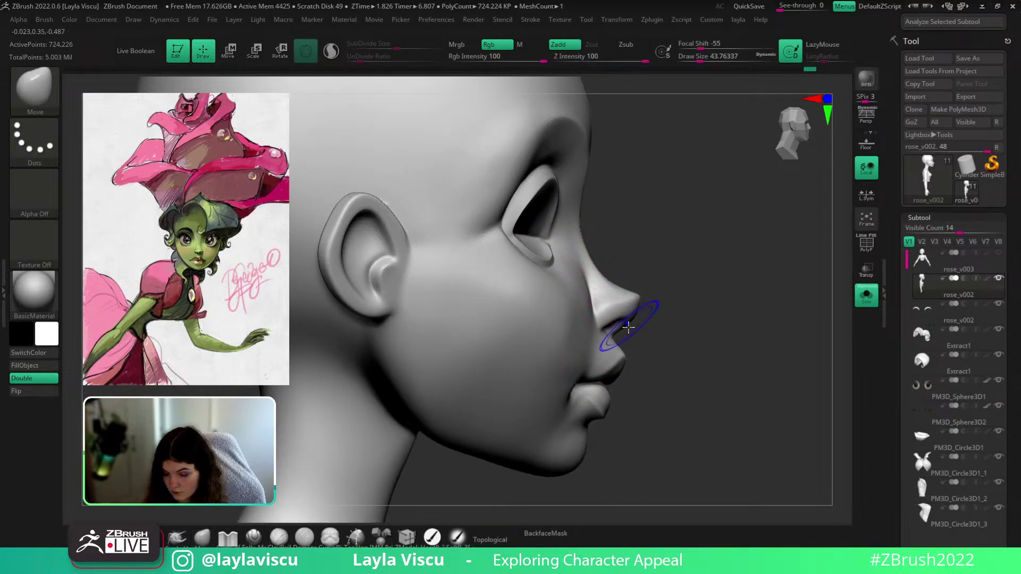
{"action": "key", "text": "shift+d"}
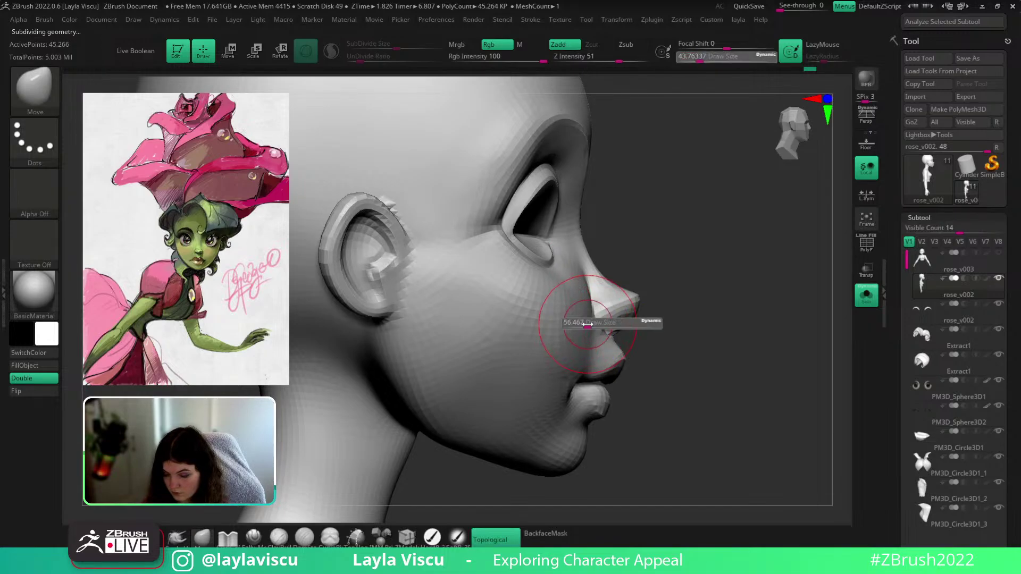
{"action": "key", "text": "d"}
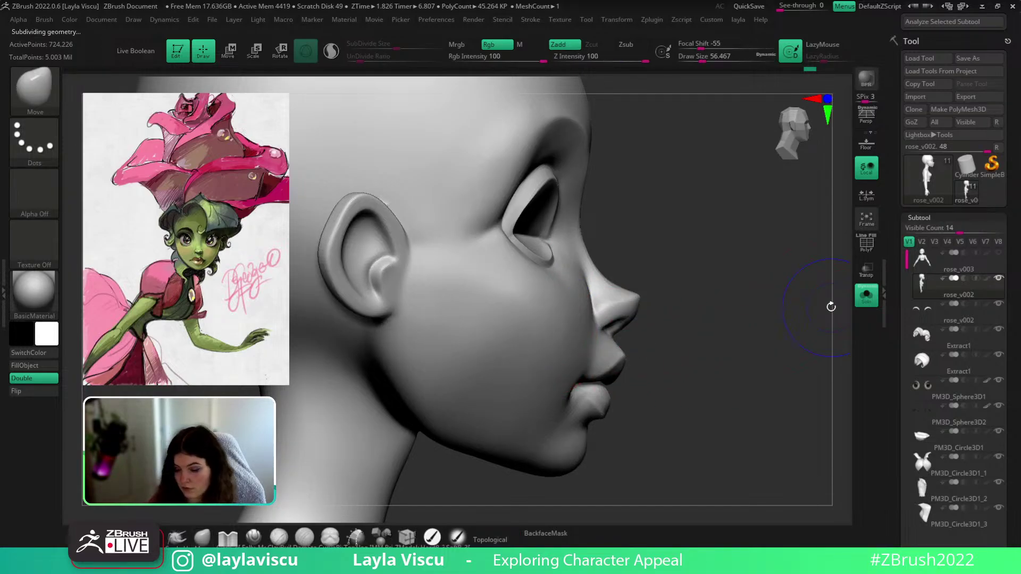
{"action": "mouse_move", "coordinate": [708, 315]}
{"action": "right_mouse_down", "text": "ctrl"}
{"action": "mouse_move", "coordinate": [675, 290]}
{"action": "mouse_move", "coordinate": [635, 324]}
{"action": "mouse_move", "coordinate": [755, 322]}
{"action": "mouse_move", "coordinate": [761, 346]}
{"action": "mouse_move", "coordinate": [726, 344]}
{"action": "mouse_move", "coordinate": [802, 384]}
{"action": "mouse_move", "coordinate": [765, 335]}
{"action": "mouse_move", "coordinate": [792, 312]}
{"action": "mouse_move", "coordinate": [815, 335]}
{"action": "mouse_move", "coordinate": [809, 365]}
{"action": "mouse_move", "coordinate": [836, 335]}
{"action": "mouse_move", "coordinate": [834, 307]}
{"action": "right_mouse_up", "text": "ctrl"}
{"action": "mouse_move", "coordinate": [825, 307]}
{"action": "right_mouse_down", "text": "shift"}
{"action": "mouse_move", "coordinate": [773, 314]}
{"action": "mouse_move", "coordinate": [774, 333]}
{"action": "mouse_move", "coordinate": [678, 307]}
{"action": "mouse_move", "coordinate": [613, 350]}
{"action": "right_mouse_up", "text": "shift"}
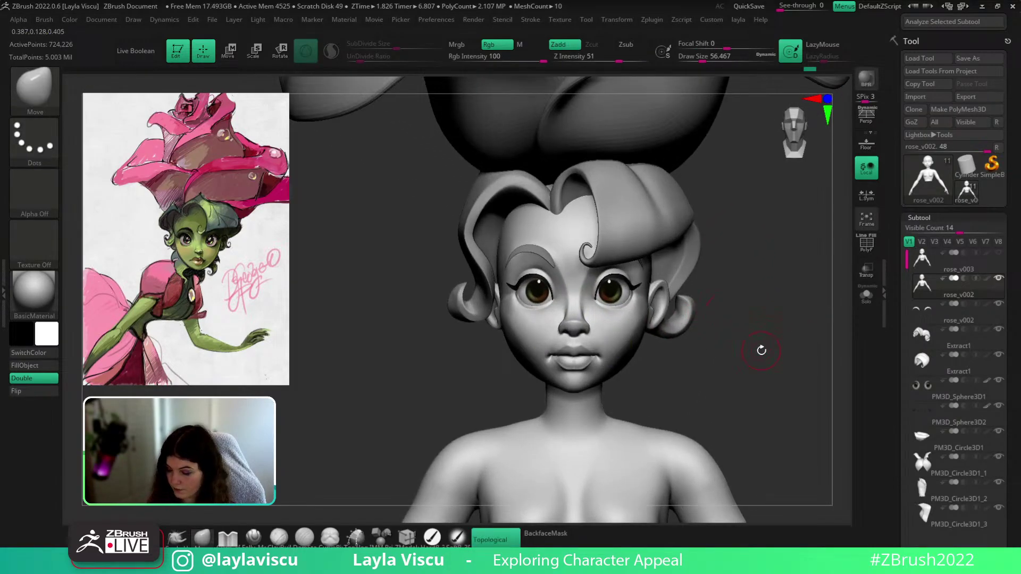
Select the pair of curled hair locks from the back view, isolate them and turn on their wireframe display
{"action": "mouse_move", "coordinate": [989, 284]}
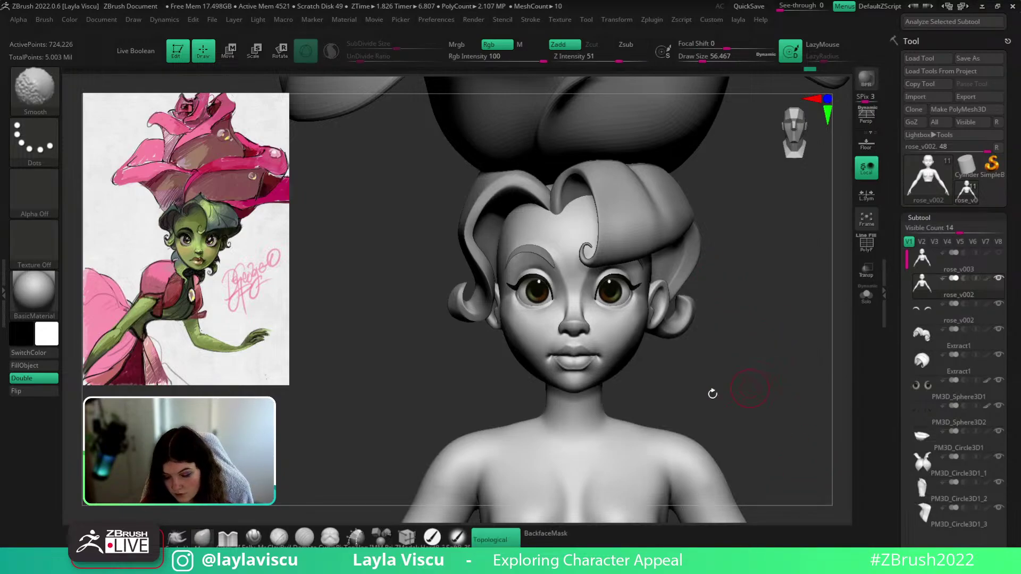
{"action": "mouse_move", "coordinate": [710, 393]}
{"action": "right_mouse_down", "text": "ctrl"}
{"action": "mouse_move", "coordinate": [629, 389]}
{"action": "mouse_move", "coordinate": [700, 378]}
{"action": "right_mouse_up", "text": "ctrl"}
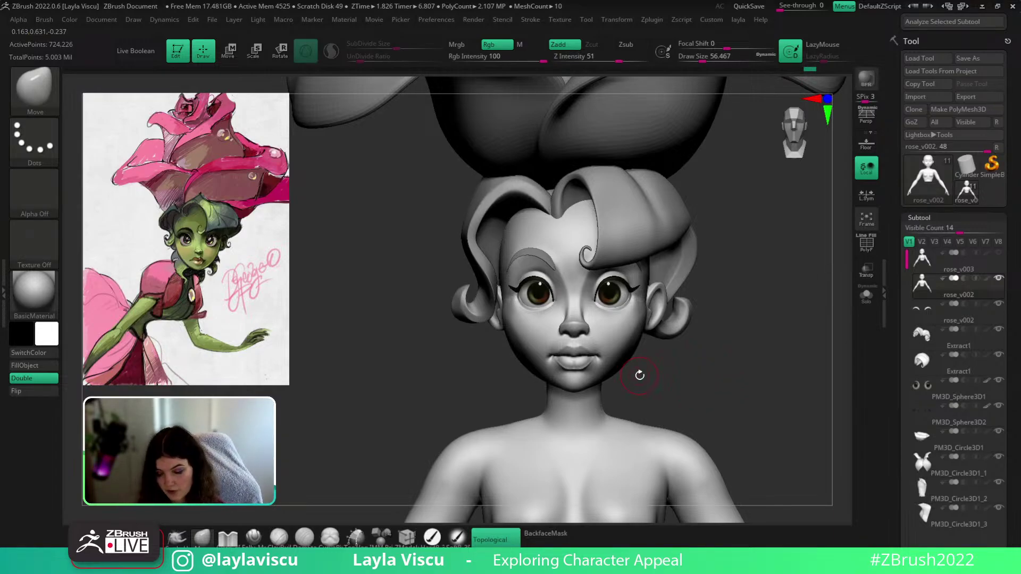
{"action": "mouse_move", "coordinate": [640, 376]}
{"action": "right_mouse_down"}
{"action": "mouse_move", "coordinate": [706, 391]}
{"action": "mouse_move", "coordinate": [597, 388]}
{"action": "mouse_move", "coordinate": [675, 371]}
{"action": "mouse_move", "coordinate": [610, 319]}
{"action": "right_mouse_up"}
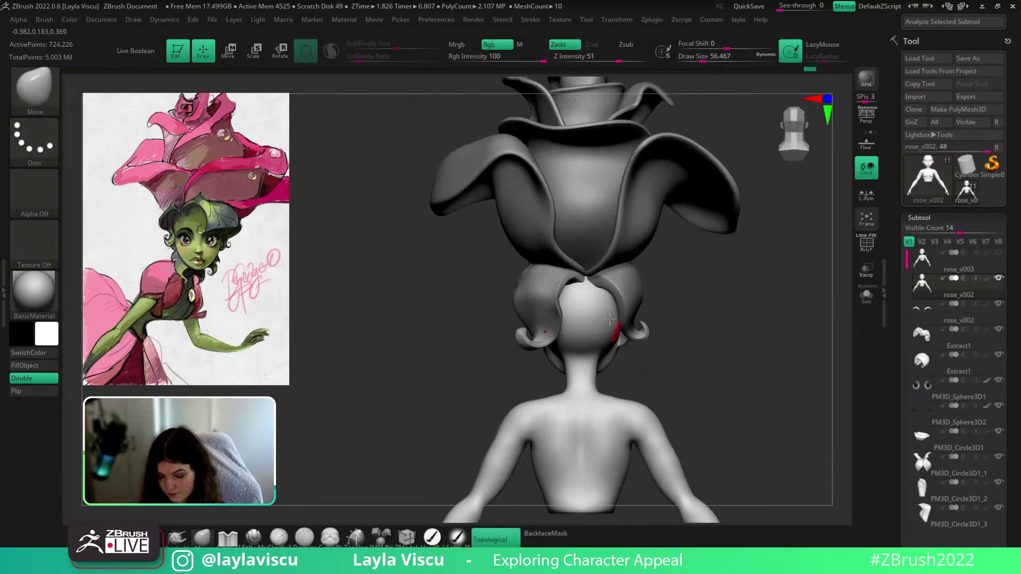
{"action": "left_click", "coordinate": [626, 284], "text": "alt"}
{"action": "left_click_drag", "start_coordinate": [720, 340], "coordinate": [755, 325]}
{"action": "left_click", "coordinate": [866, 295]}
{"action": "key", "text": "shift+f"}
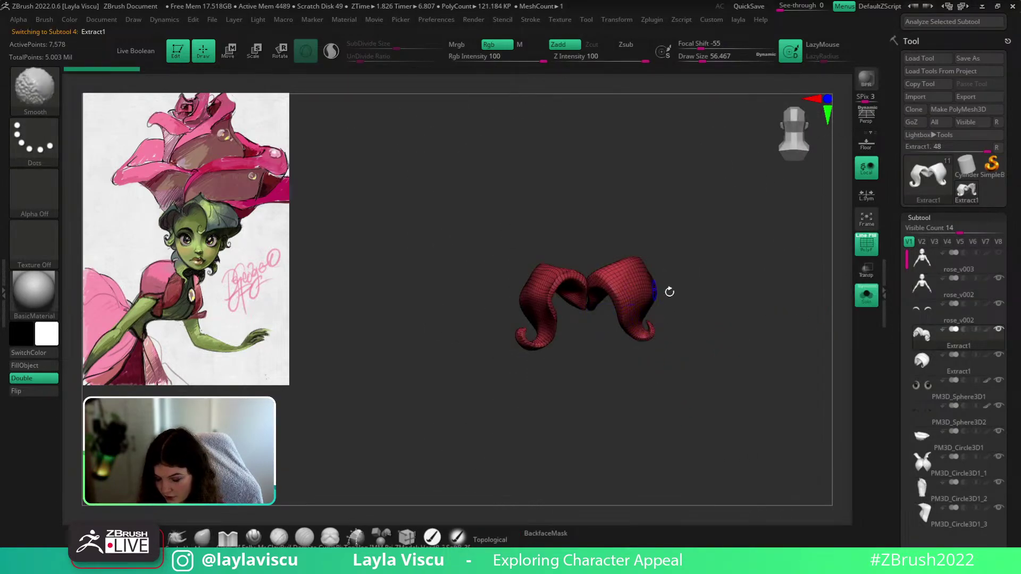
Mask one of the two curled locks, leaving the lock on the right in back view unmasked
{"action": "left_click_drag", "start_coordinate": [629, 287], "coordinate": [658, 335], "text": "ctrl+shift"}
{"action": "key", "text": "ctrl+shift+a"}
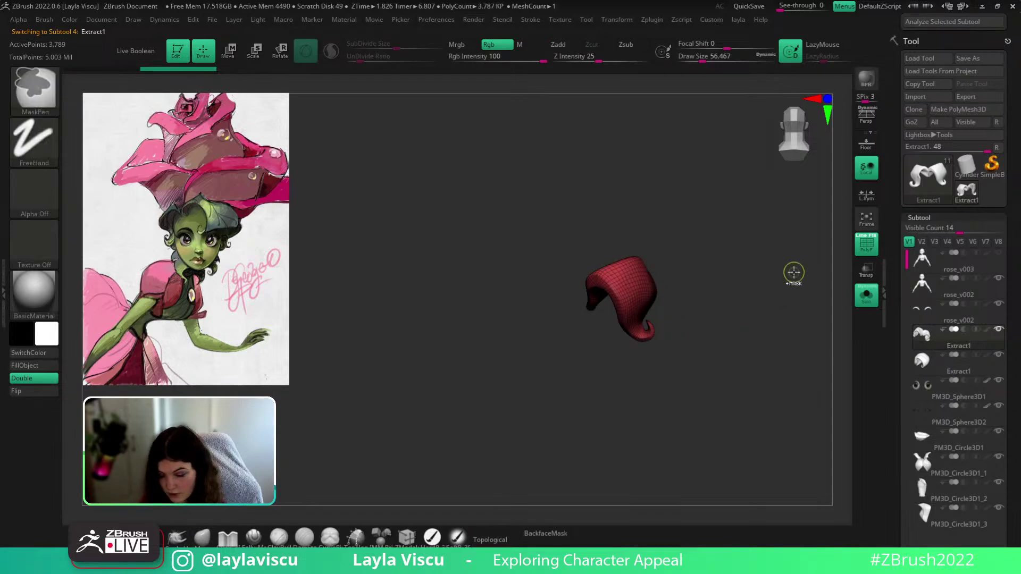
{"action": "left_click", "coordinate": [793, 273], "text": "ctrl"}
{"action": "left_click", "coordinate": [752, 237], "text": "ctrl+shift"}
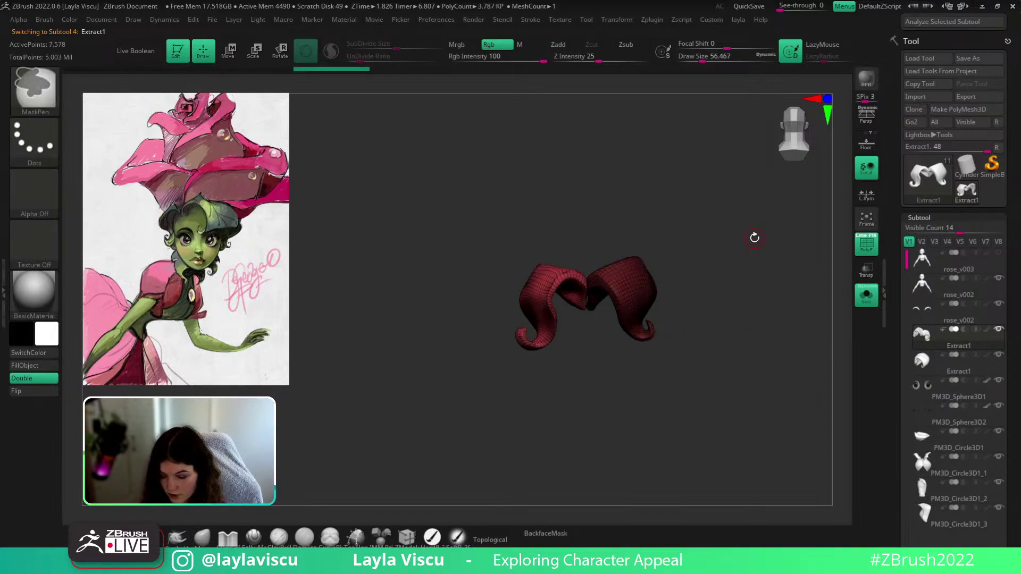
{"action": "left_click", "coordinate": [766, 269], "text": "ctrl"}
Duplicate the unmasked curled lock and rotate and move the copy into the gap between the two locks at the back
{"action": "left_click_drag", "start_coordinate": [769, 271], "coordinate": [744, 301]}
{"action": "key", "text": "space"}
{"action": "left_click_drag", "start_coordinate": [587, 259], "coordinate": [697, 308]}
{"action": "key", "text": "w"}
{"action": "left_click_drag", "start_coordinate": [645, 235], "coordinate": [638, 269], "text": "ctrl"}
{"action": "left_click_drag", "start_coordinate": [674, 327], "coordinate": [663, 358]}
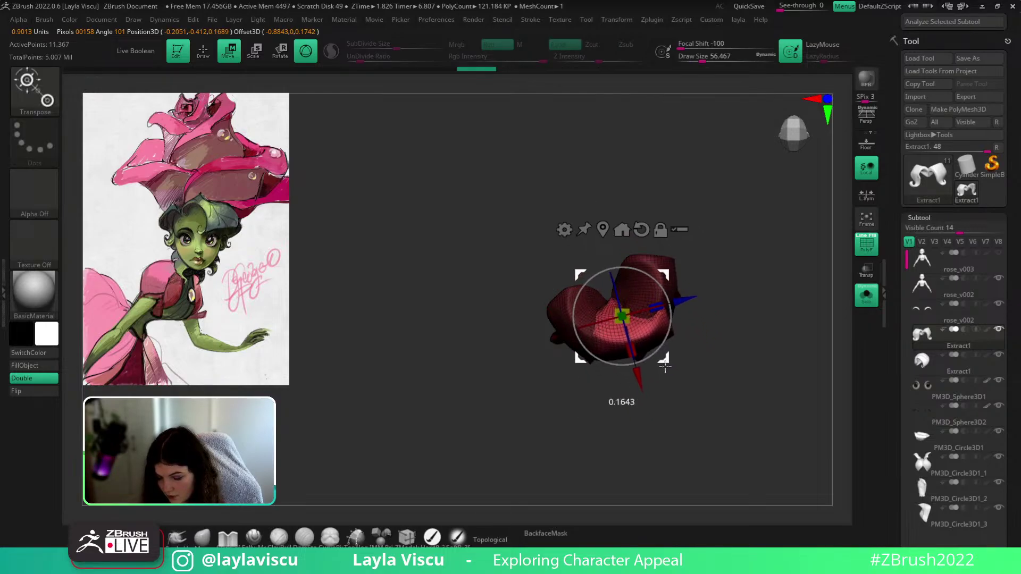
{"action": "left_click_drag", "start_coordinate": [743, 348], "coordinate": [755, 287]}
{"action": "left_click_drag", "start_coordinate": [676, 341], "coordinate": [670, 354]}
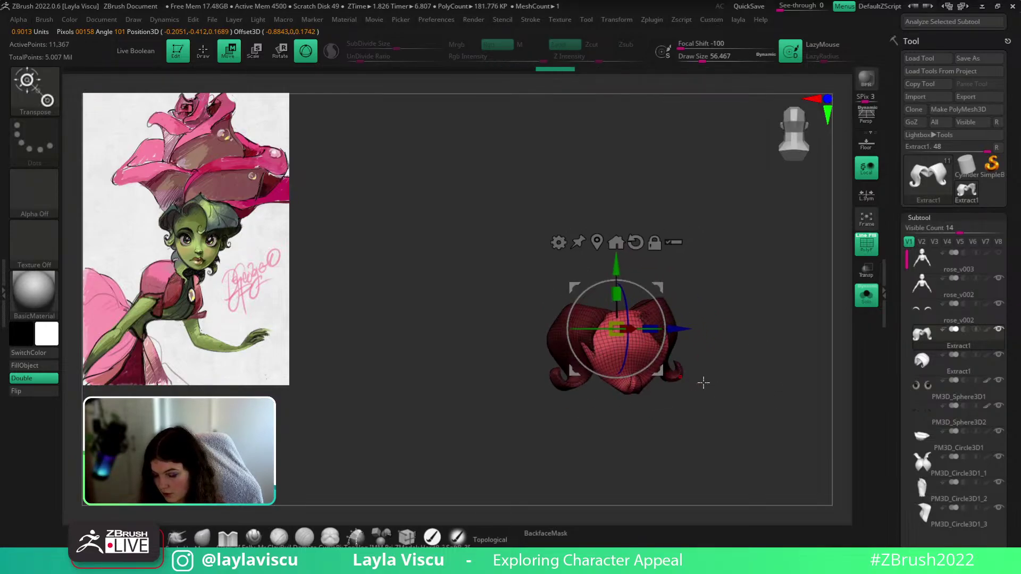
Reshape the sides of the new middle lock with the Move brush in topological mode at draw size 292.56, and hide the wireframe
{"action": "left_click", "coordinate": [184, 538]}
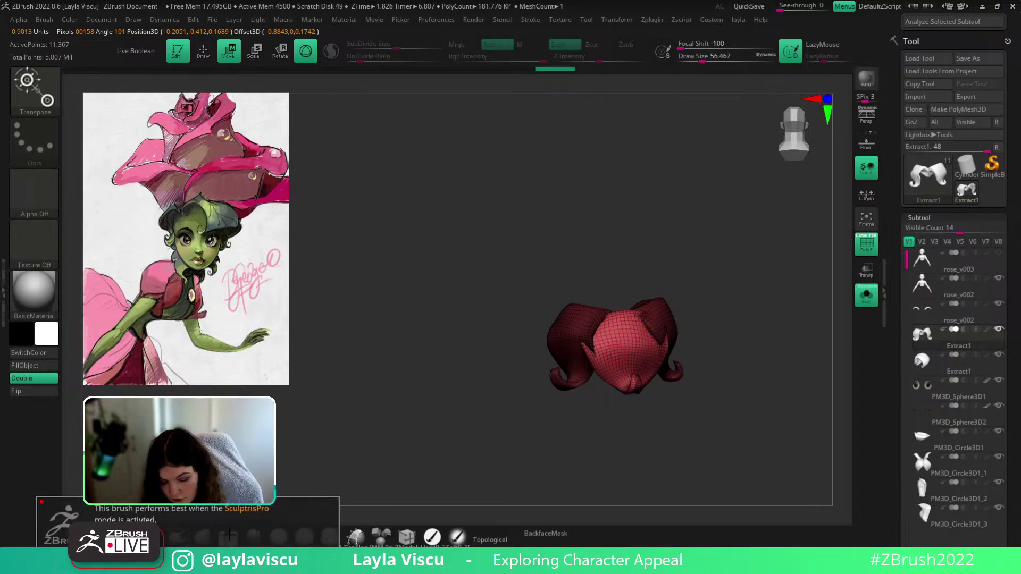
{"action": "left_click", "coordinate": [203, 537]}
{"action": "key", "text": "s"}
{"action": "left_click_drag", "start_coordinate": [561, 357], "coordinate": [590, 363]}
{"action": "key", "text": "s"}
{"action": "mouse_move", "coordinate": [667, 355]}
{"action": "left_mouse_down"}
{"action": "mouse_move", "coordinate": [657, 359]}
{"action": "mouse_move", "coordinate": [697, 332]}
{"action": "mouse_move", "coordinate": [695, 293]}
{"action": "mouse_move", "coordinate": [646, 366]}
{"action": "left_mouse_up"}
{"action": "mouse_move", "coordinate": [751, 335]}
{"action": "left_mouse_down"}
{"action": "mouse_move", "coordinate": [757, 374]}
{"action": "mouse_move", "coordinate": [588, 376]}
{"action": "left_mouse_up"}
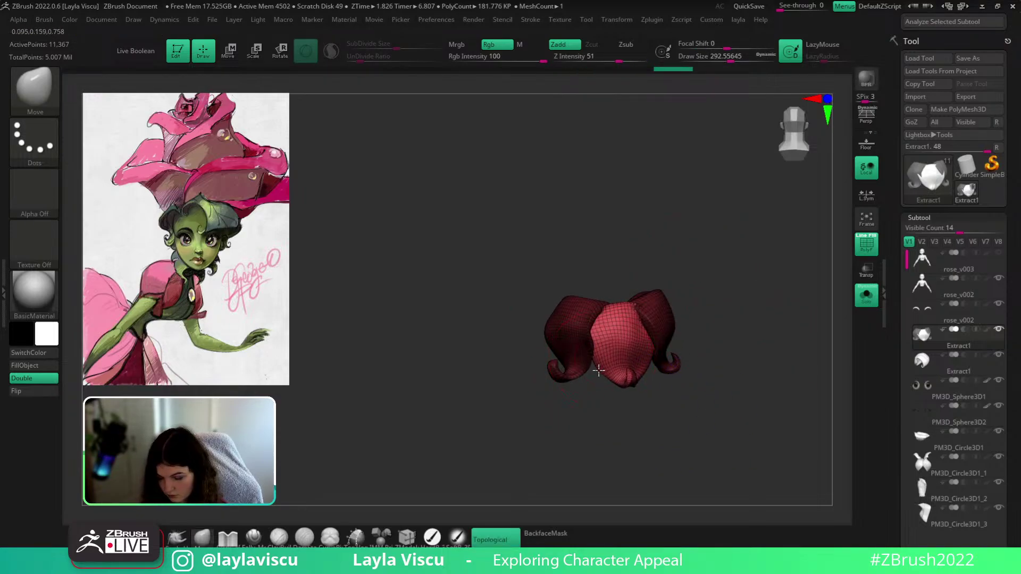
{"action": "key", "text": "shift+f"}
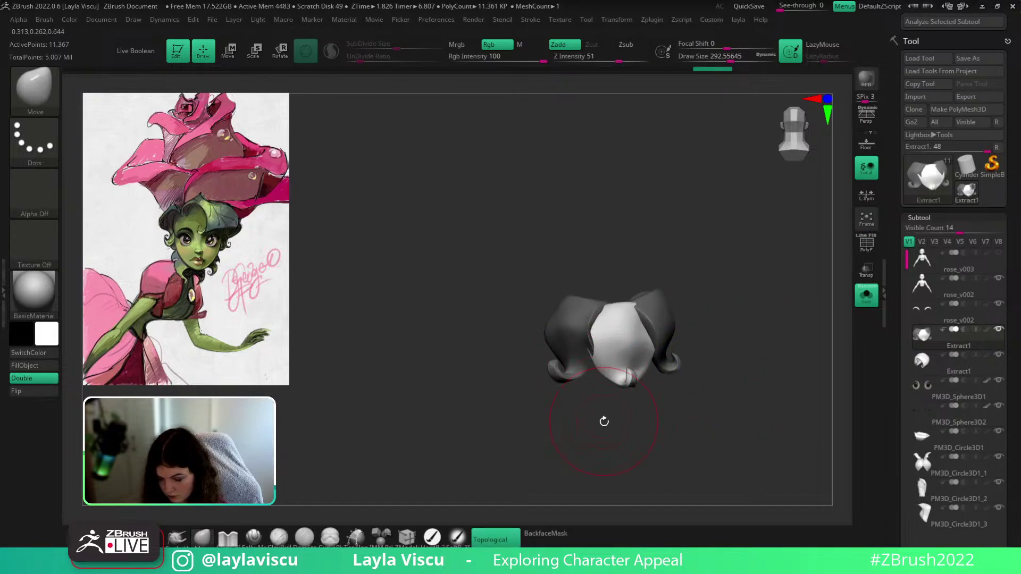
{"action": "left_click_drag", "start_coordinate": [604, 421], "coordinate": [600, 366]}
{"action": "mouse_move", "coordinate": [710, 379]}
{"action": "left_mouse_down"}
{"action": "mouse_move", "coordinate": [713, 358]}
{"action": "mouse_move", "coordinate": [729, 431]}
{"action": "mouse_move", "coordinate": [715, 380]}
{"action": "left_mouse_up"}
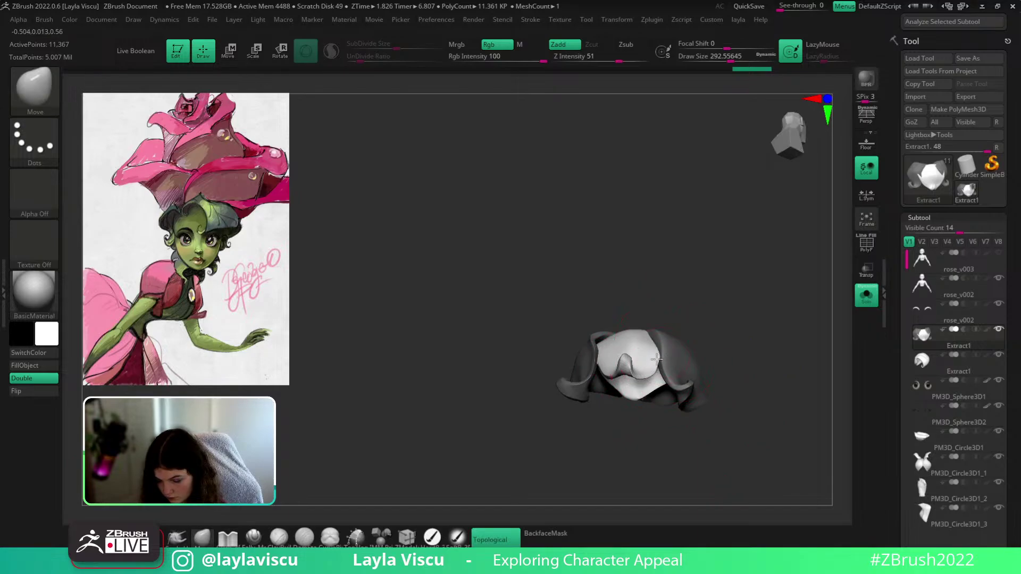
Turn off topological mode and shape the middle lock's side edge and top with the Move brush at draw size 222.87
{"action": "left_click", "coordinate": [506, 536]}
{"action": "left_click_drag", "start_coordinate": [659, 346], "coordinate": [654, 358]}
{"action": "mouse_move", "coordinate": [742, 351]}
{"action": "left_mouse_down"}
{"action": "mouse_move", "coordinate": [773, 393]}
{"action": "mouse_move", "coordinate": [716, 391]}
{"action": "left_mouse_up"}
{"action": "key", "text": "s"}
{"action": "left_click_drag", "start_coordinate": [630, 359], "coordinate": [624, 359]}
{"action": "right_click_drag", "start_coordinate": [633, 356], "coordinate": [669, 386], "text": "ctrl"}
{"action": "left_click_drag", "start_coordinate": [647, 343], "coordinate": [666, 341]}
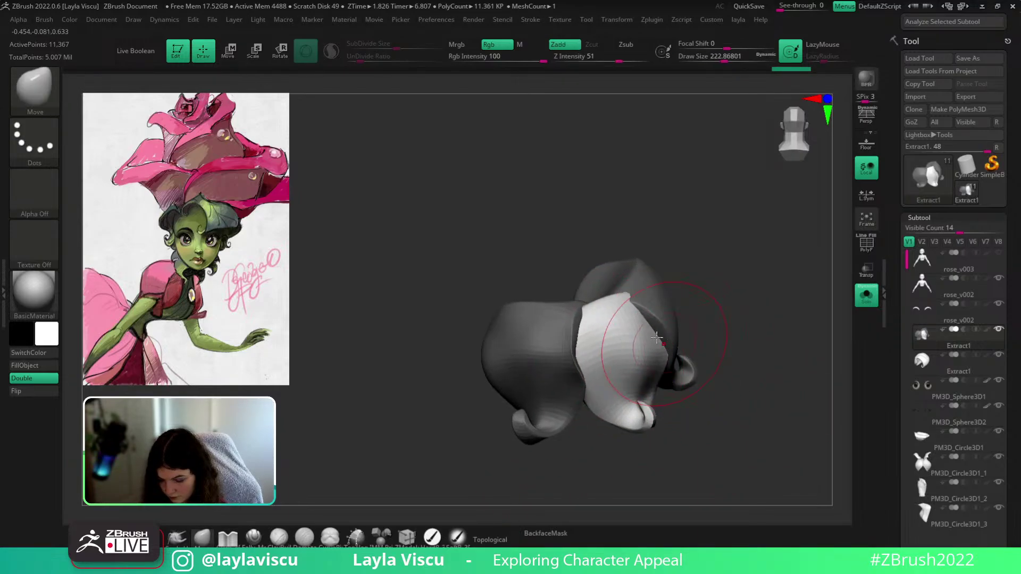
{"action": "mouse_move", "coordinate": [625, 296]}
{"action": "left_mouse_down"}
{"action": "mouse_move", "coordinate": [612, 293]}
{"action": "mouse_move", "coordinate": [633, 324]}
{"action": "left_mouse_up"}
{"action": "mouse_move", "coordinate": [690, 307]}
{"action": "left_mouse_down"}
{"action": "mouse_move", "coordinate": [645, 328]}
{"action": "mouse_move", "coordinate": [642, 314]}
{"action": "left_mouse_up"}
Fit the middle lock's upper rim and side edge between its neighbours with the Move brush at draw sizes 324.4 and 162.68
{"action": "key", "text": "s"}
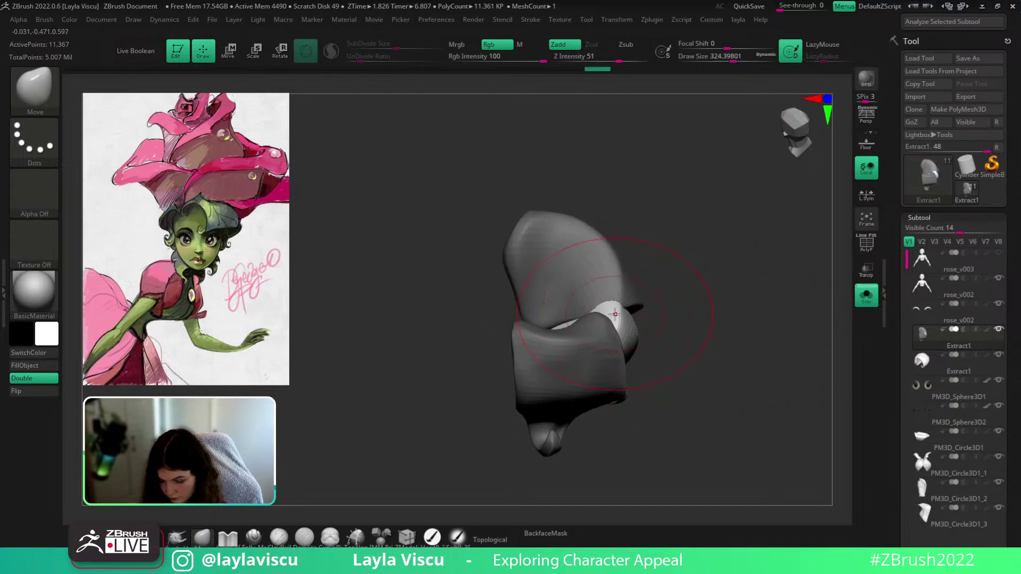
{"action": "left_click_drag", "start_coordinate": [598, 348], "coordinate": [585, 338]}
{"action": "left_click_drag", "start_coordinate": [653, 338], "coordinate": [659, 245]}
{"action": "key", "text": "s"}
{"action": "left_click_drag", "start_coordinate": [655, 325], "coordinate": [640, 325]}
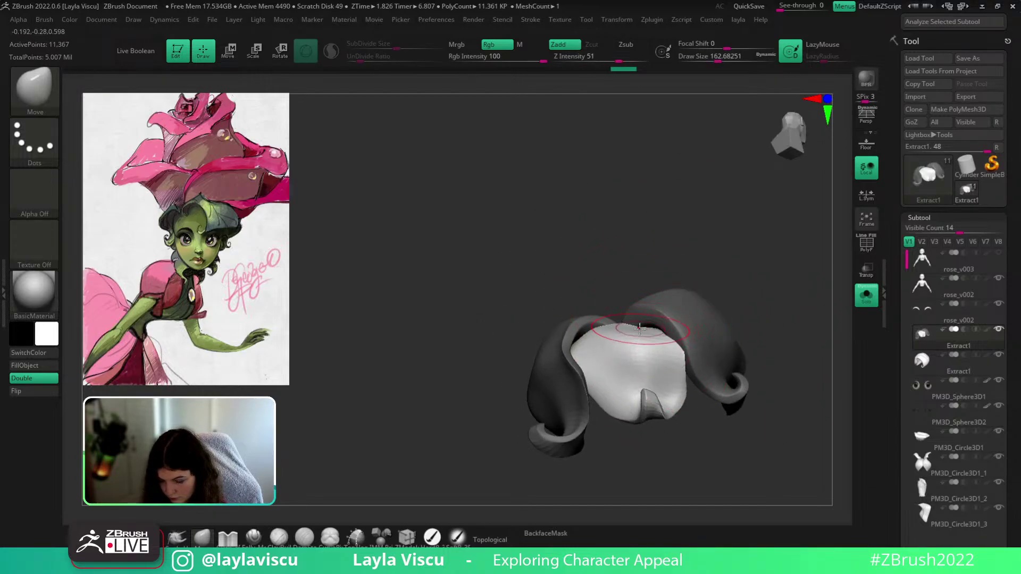
{"action": "right_click_drag", "start_coordinate": [667, 317], "coordinate": [598, 332]}
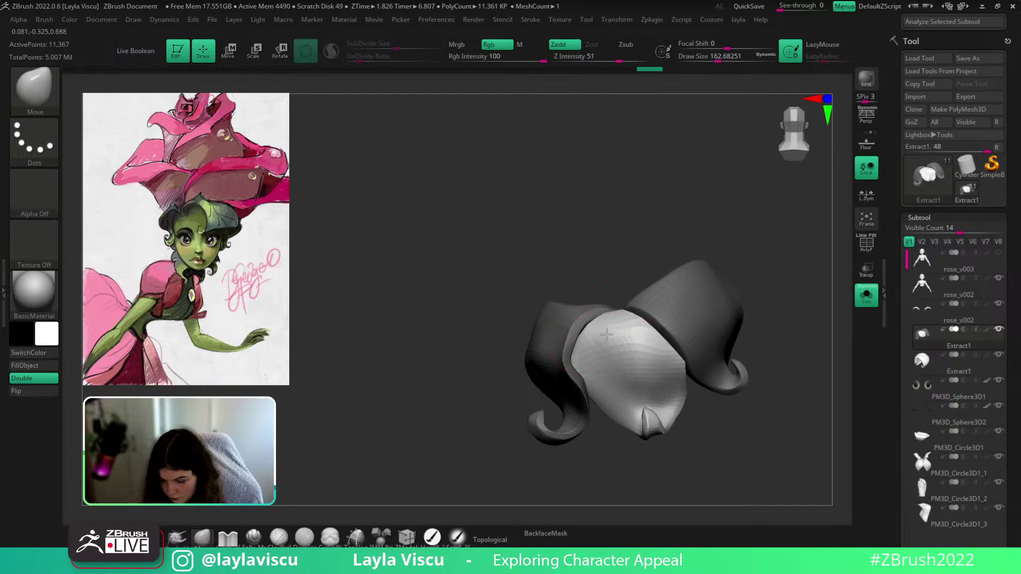
{"action": "mouse_move", "coordinate": [603, 282]}
{"action": "left_mouse_down"}
{"action": "mouse_move", "coordinate": [593, 355]}
{"action": "mouse_move", "coordinate": [502, 364]}
{"action": "left_mouse_up"}
{"action": "left_click_drag", "start_coordinate": [589, 344], "coordinate": [581, 359]}
{"action": "left_click_drag", "start_coordinate": [520, 420], "coordinate": [570, 406]}
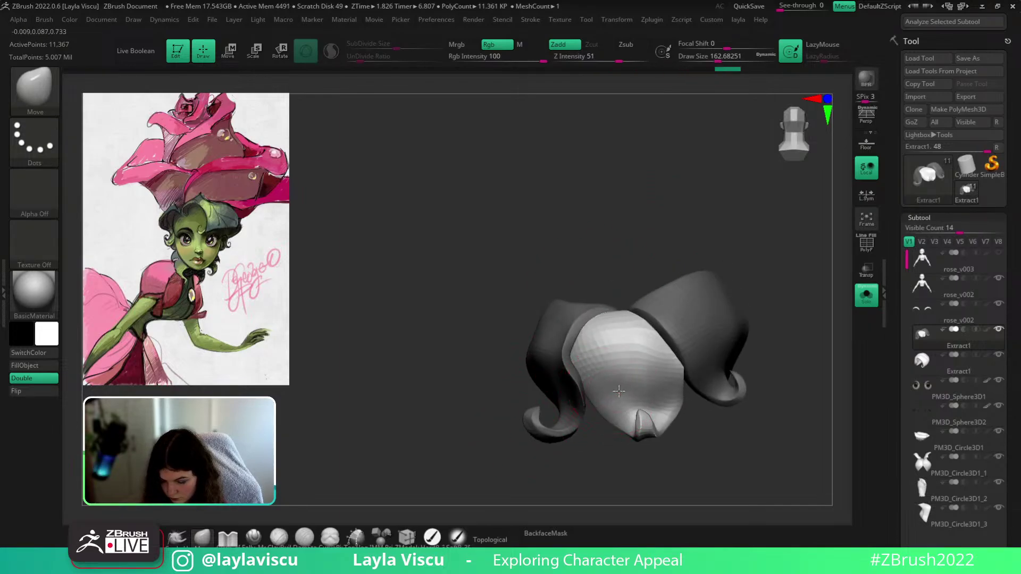
Smooth the middle lock's surface and adjust its lower edge beside the curl at draw sizes 201.75 and 127.84
{"action": "left_click_drag", "start_coordinate": [609, 346], "coordinate": [665, 378], "text": "shift"}
{"action": "mouse_move", "coordinate": [741, 383]}
{"action": "left_mouse_down"}
{"action": "mouse_move", "coordinate": [804, 369]}
{"action": "mouse_move", "coordinate": [742, 305]}
{"action": "left_mouse_up"}
{"action": "key", "text": "s"}
{"action": "left_click_drag", "start_coordinate": [673, 389], "coordinate": [669, 398]}
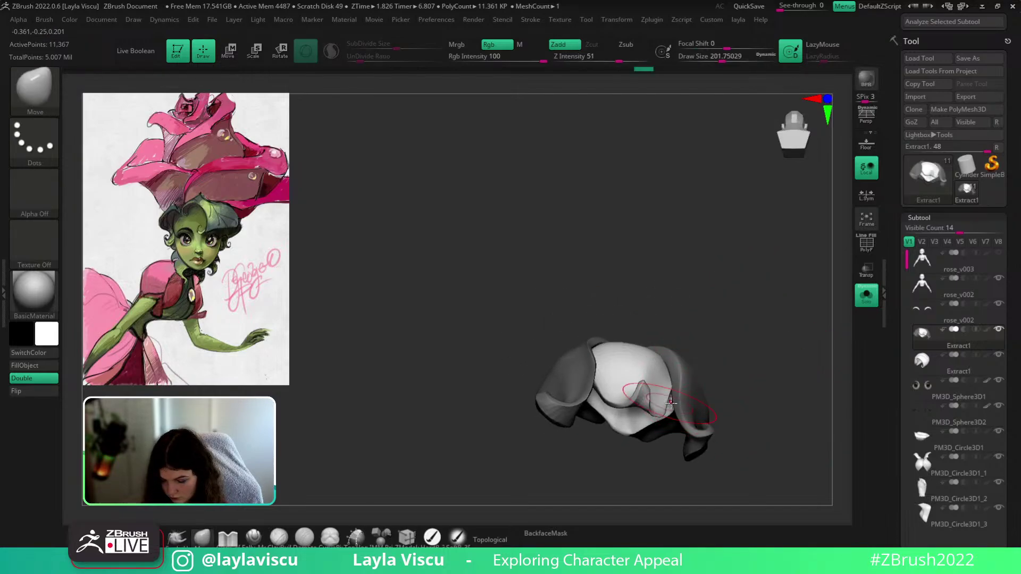
{"action": "mouse_move", "coordinate": [741, 354]}
{"action": "left_mouse_down"}
{"action": "mouse_move", "coordinate": [722, 383]}
{"action": "mouse_move", "coordinate": [712, 439]}
{"action": "left_mouse_up"}
{"action": "key", "text": "s"}
{"action": "left_click_drag", "start_coordinate": [669, 411], "coordinate": [660, 410]}
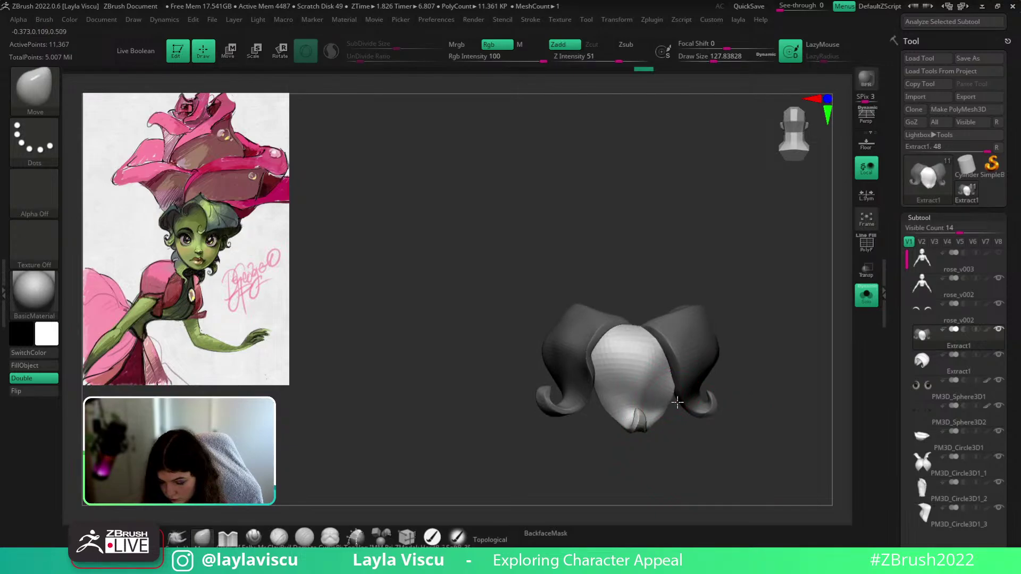
Taper the middle lock toward its curled tip, smooth its side edge and clear the mask from the hair
{"action": "left_click_drag", "start_coordinate": [740, 445], "coordinate": [659, 406]}
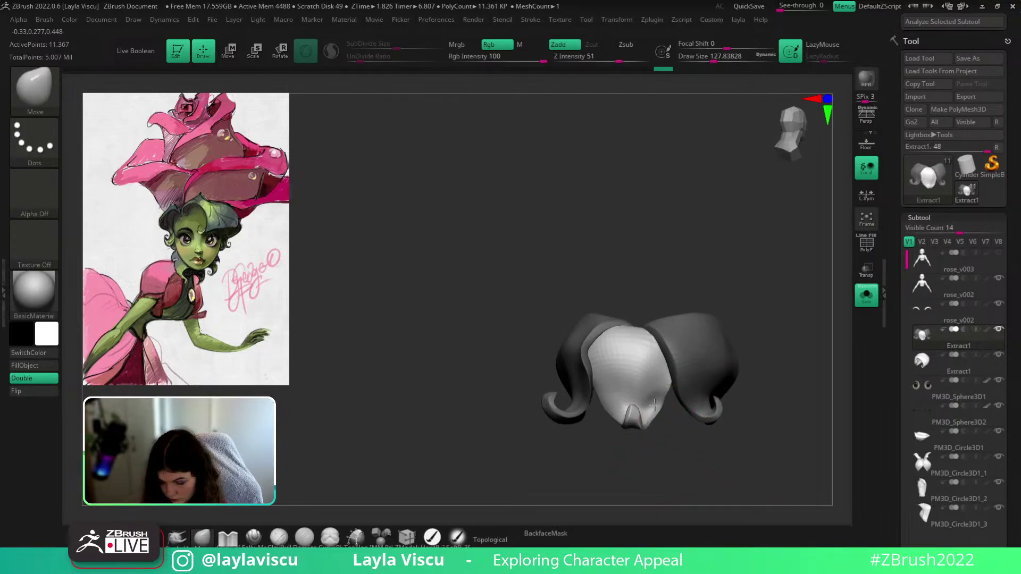
{"action": "key", "text": "shift"}
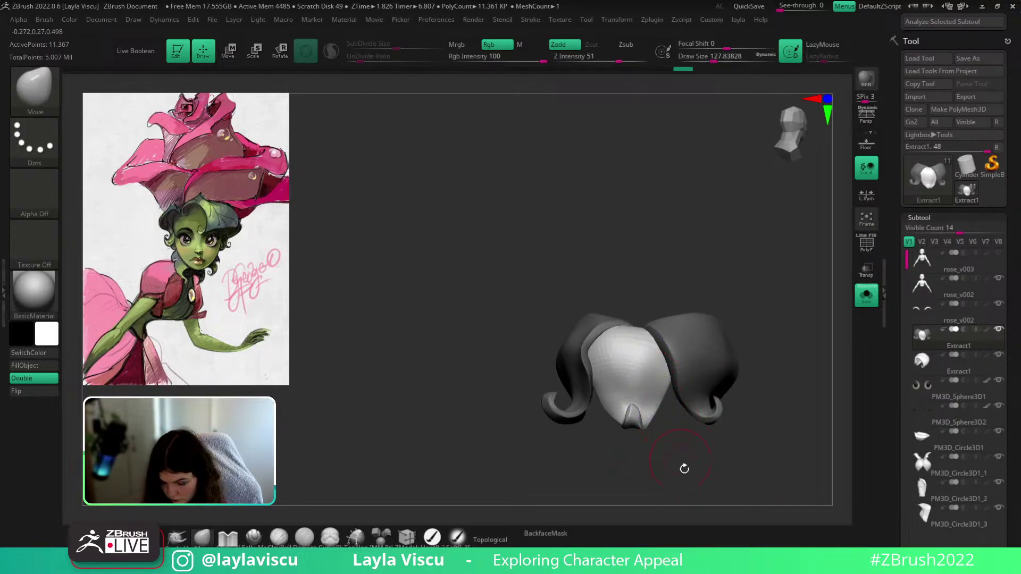
{"action": "mouse_move", "coordinate": [681, 467]}
{"action": "left_mouse_down"}
{"action": "mouse_move", "coordinate": [650, 497]}
{"action": "mouse_move", "coordinate": [665, 481]}
{"action": "mouse_move", "coordinate": [650, 441]}
{"action": "left_mouse_up"}
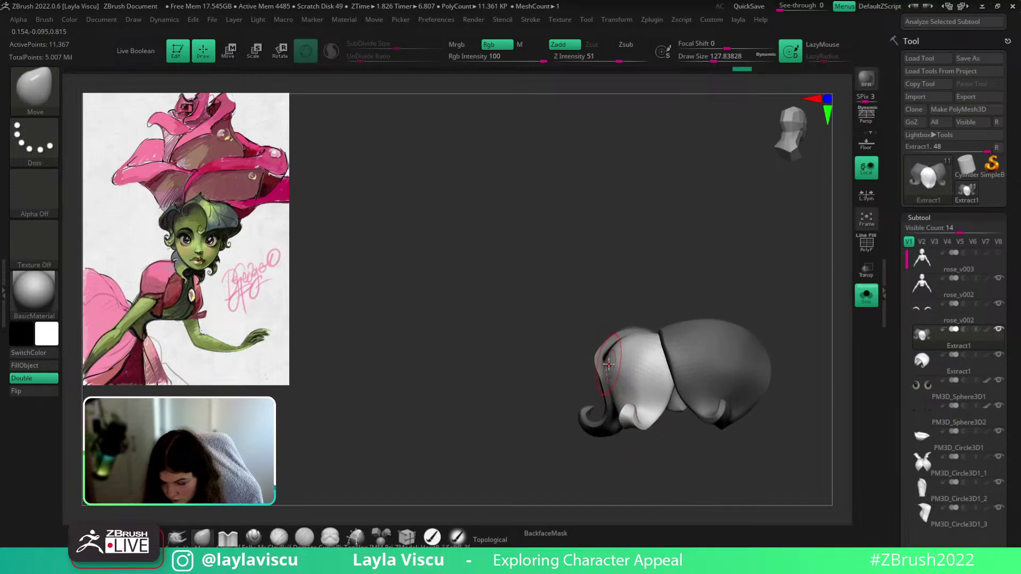
{"action": "left_click_drag", "start_coordinate": [601, 360], "coordinate": [638, 370], "text": "shift"}
{"action": "mouse_move", "coordinate": [652, 458]}
{"action": "left_mouse_down"}
{"action": "mouse_move", "coordinate": [599, 401]}
{"action": "mouse_move", "coordinate": [766, 356]}
{"action": "left_mouse_up"}
{"action": "key", "text": "shift"}
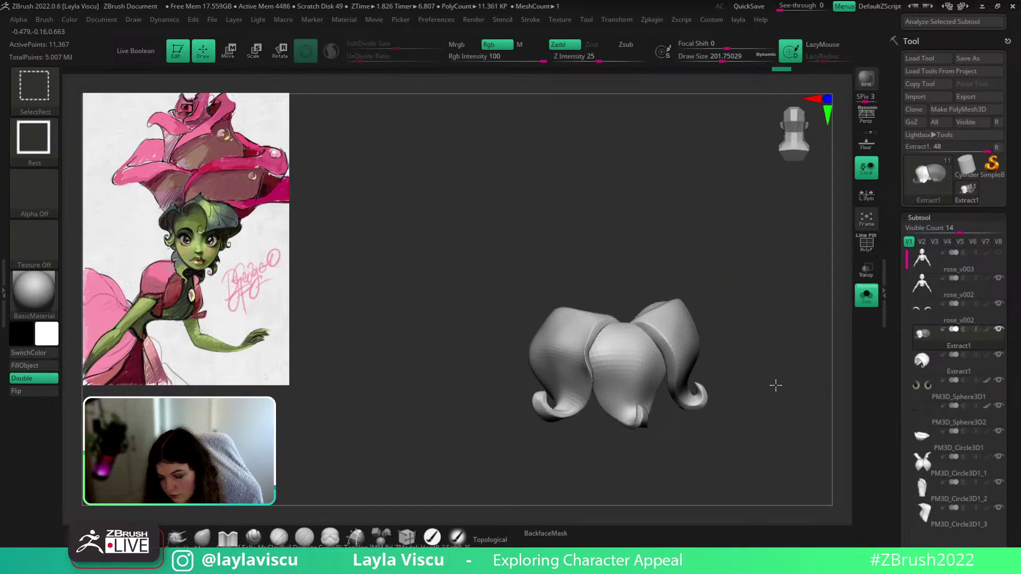
Show the whole character again and adjust the middle lock's lower end above the neck at draw size 181.69
{"action": "left_click", "coordinate": [866, 295]}
{"action": "key", "text": "ctrl"}
{"action": "mouse_move", "coordinate": [751, 357]}
{"action": "right_mouse_down", "text": "ctrl"}
{"action": "mouse_move", "coordinate": [716, 403]}
{"action": "mouse_move", "coordinate": [773, 398]}
{"action": "mouse_move", "coordinate": [784, 326]}
{"action": "mouse_move", "coordinate": [756, 404]}
{"action": "mouse_move", "coordinate": [702, 399]}
{"action": "mouse_move", "coordinate": [802, 394]}
{"action": "right_mouse_up", "text": "ctrl"}
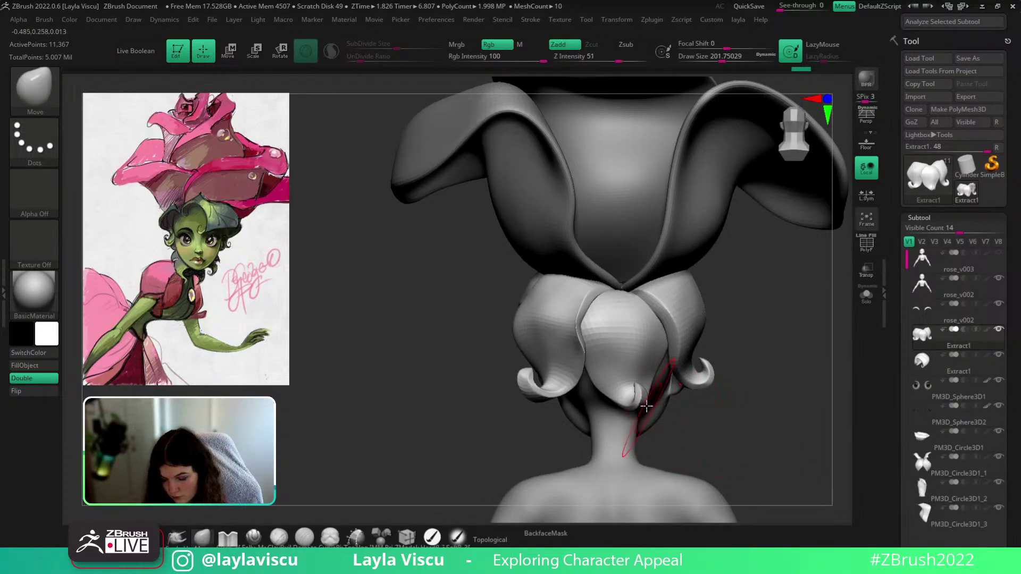
{"action": "key", "text": "s"}
{"action": "mouse_move", "coordinate": [609, 397]}
{"action": "left_mouse_down"}
{"action": "mouse_move", "coordinate": [599, 396]}
{"action": "mouse_move", "coordinate": [633, 391]}
{"action": "left_mouse_up"}
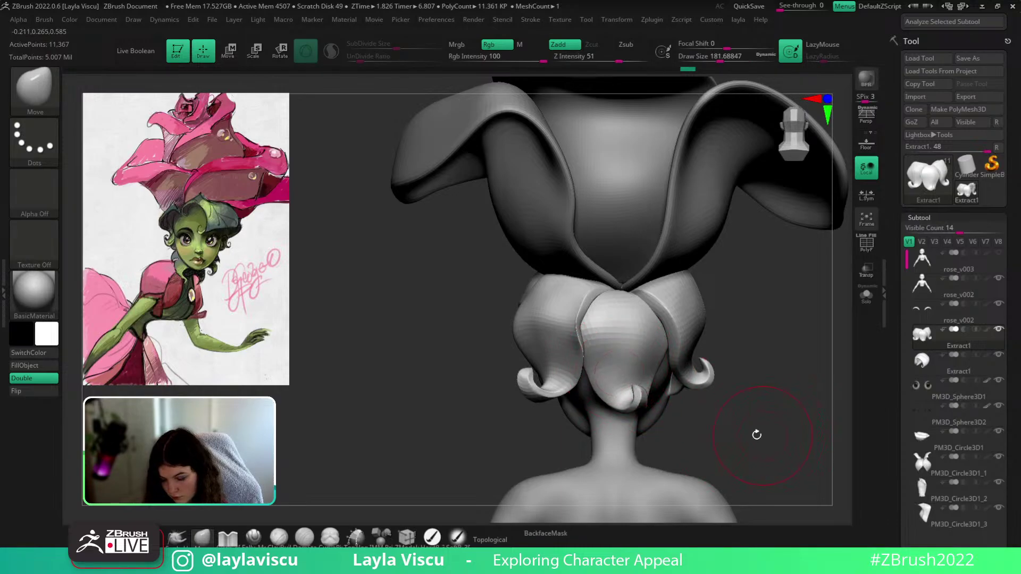
Pull the middle lock's lower side inward using topological mode at draw size 115.86, and switch the mode off
{"action": "right_click_drag", "start_coordinate": [755, 432], "coordinate": [762, 436]}
{"action": "left_click", "coordinate": [492, 539]}
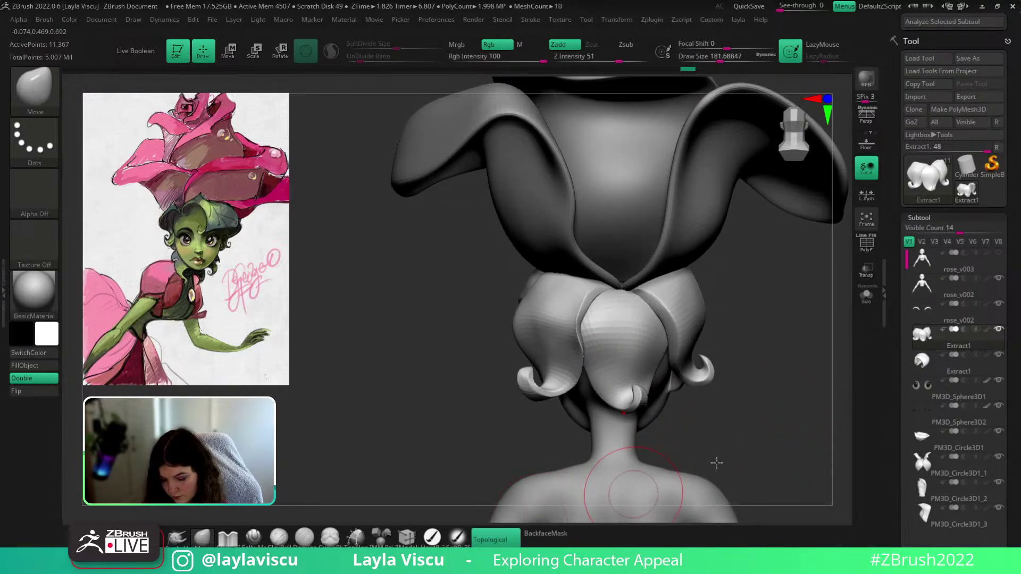
{"action": "right_click_drag", "start_coordinate": [716, 463], "coordinate": [721, 460]}
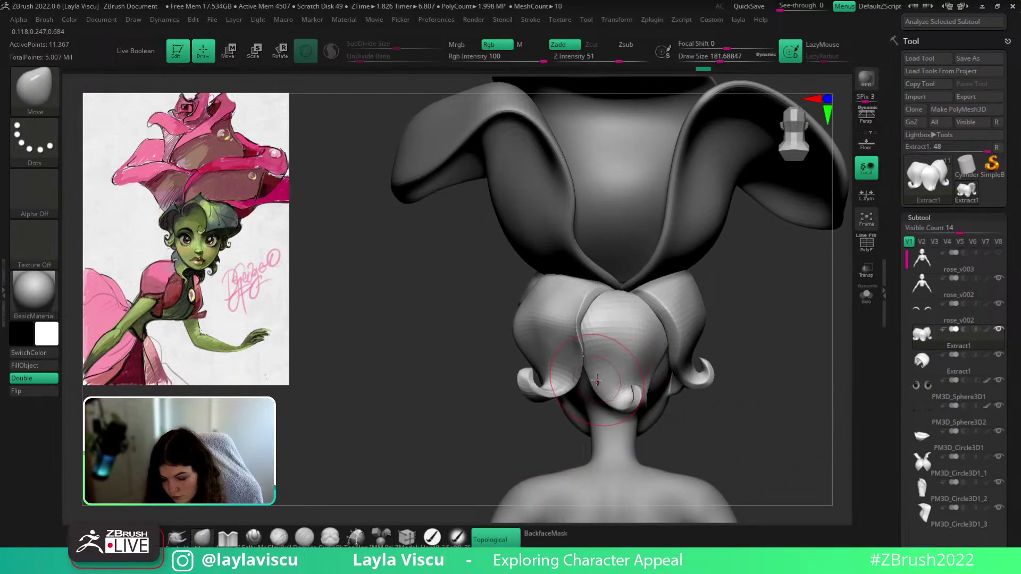
{"action": "left_click_drag", "start_coordinate": [603, 394], "coordinate": [599, 394]}
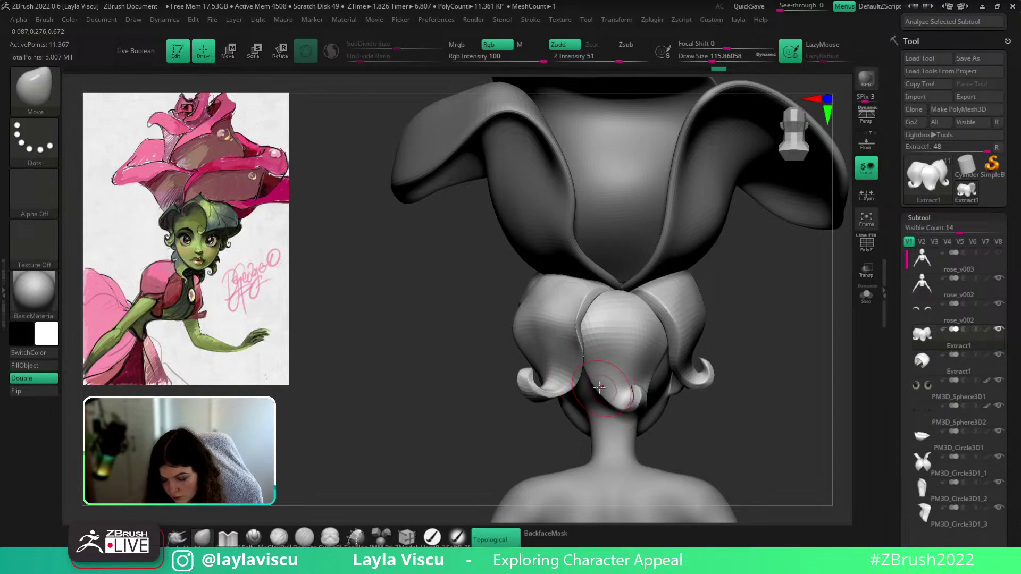
{"action": "right_click_drag", "start_coordinate": [714, 404], "coordinate": [688, 382]}
{"action": "left_click", "coordinate": [496, 538]}
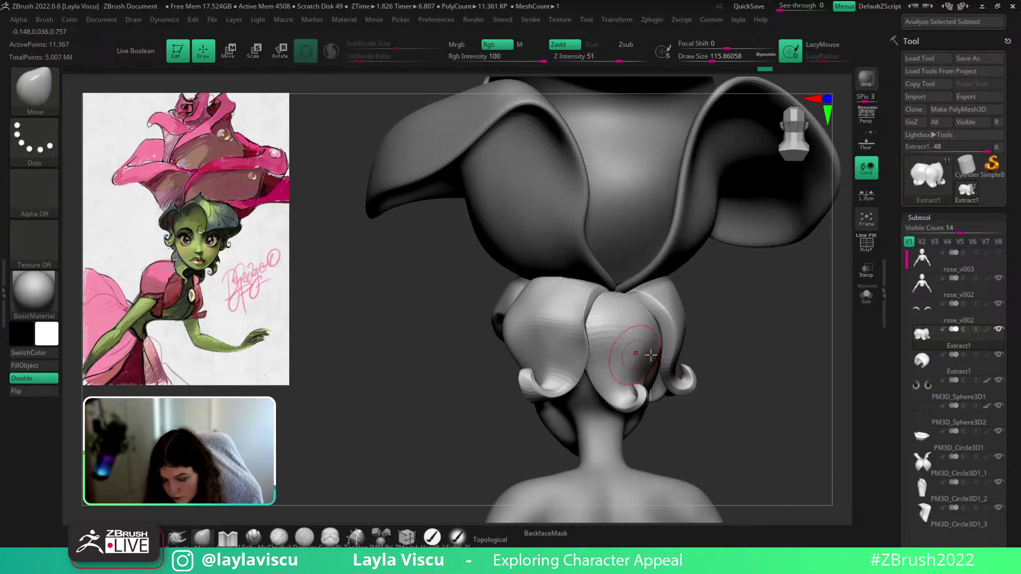
Isolate one curled hair lock with backface masking on, inspect its inner side, and bring the whole character back into view
{"action": "mouse_move", "coordinate": [714, 393]}
{"action": "right_mouse_down"}
{"action": "mouse_move", "coordinate": [767, 411]}
{"action": "mouse_move", "coordinate": [711, 431]}
{"action": "mouse_move", "coordinate": [641, 357]}
{"action": "mouse_move", "coordinate": [553, 428]}
{"action": "right_mouse_up"}
{"action": "mouse_move", "coordinate": [611, 404]}
{"action": "right_mouse_down"}
{"action": "mouse_move", "coordinate": [578, 342]}
{"action": "mouse_move", "coordinate": [770, 369]}
{"action": "mouse_move", "coordinate": [665, 337]}
{"action": "mouse_move", "coordinate": [646, 354]}
{"action": "mouse_move", "coordinate": [679, 353]}
{"action": "mouse_move", "coordinate": [633, 351]}
{"action": "right_mouse_up"}
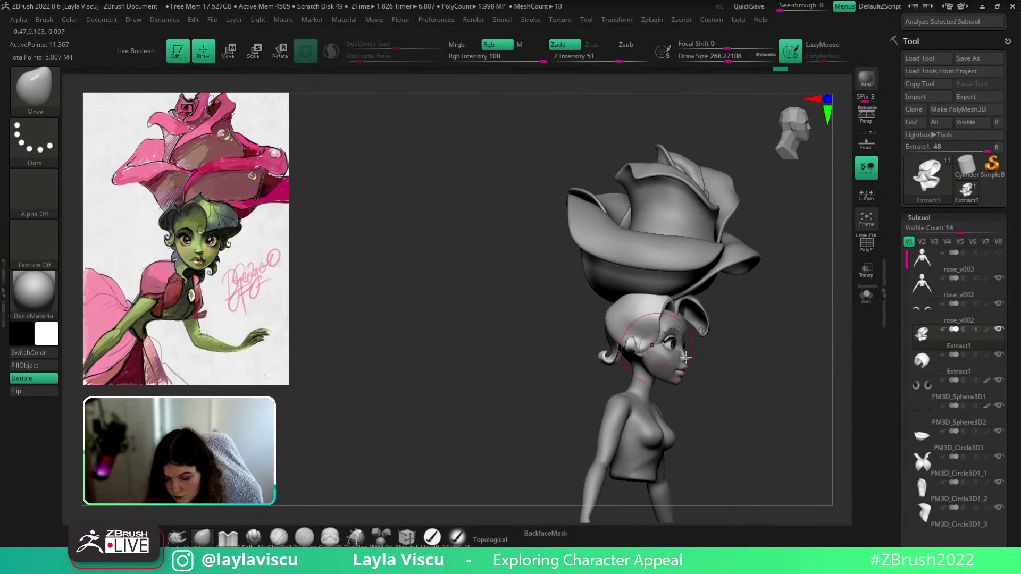
{"action": "left_click", "coordinate": [866, 298]}
{"action": "right_click_drag", "start_coordinate": [691, 373], "coordinate": [629, 418], "text": "ctrl"}
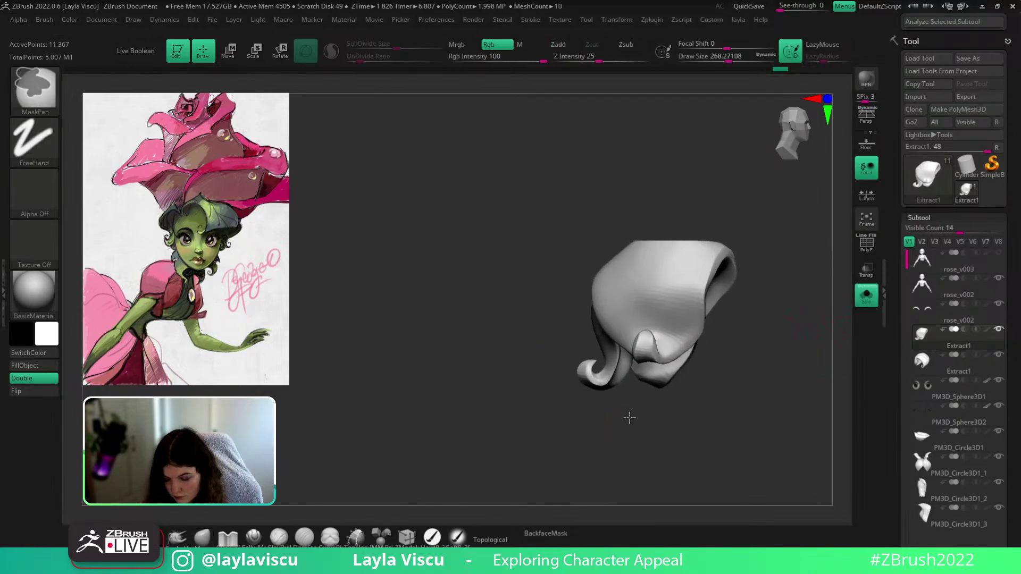
{"action": "left_click", "coordinate": [585, 367], "text": "ctrl+shift"}
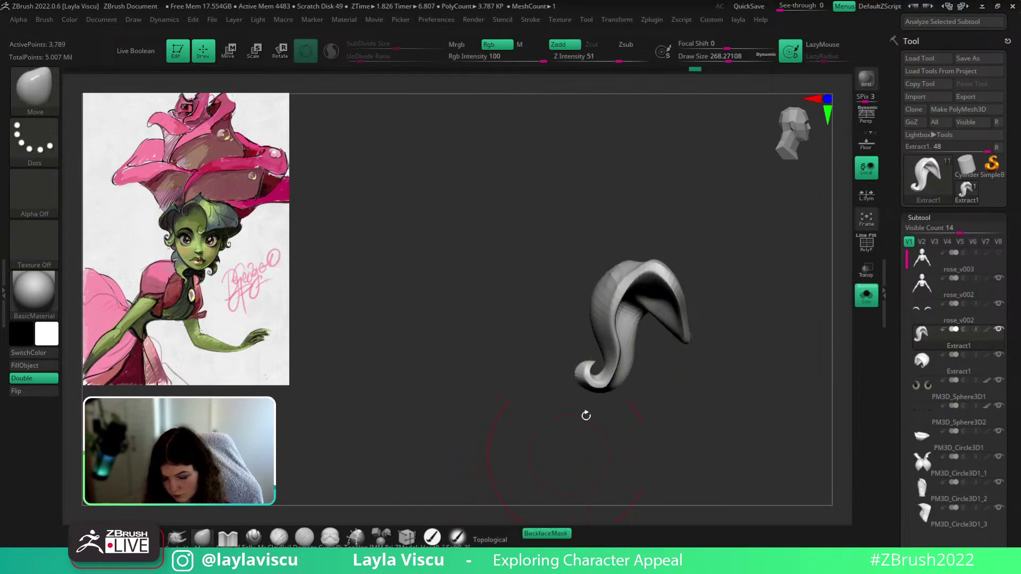
{"action": "mouse_move", "coordinate": [620, 378]}
{"action": "right_mouse_down"}
{"action": "mouse_move", "coordinate": [700, 408]}
{"action": "mouse_move", "coordinate": [743, 392]}
{"action": "mouse_move", "coordinate": [626, 349]}
{"action": "right_mouse_up"}
{"action": "right_click_drag", "start_coordinate": [713, 361], "coordinate": [616, 321]}
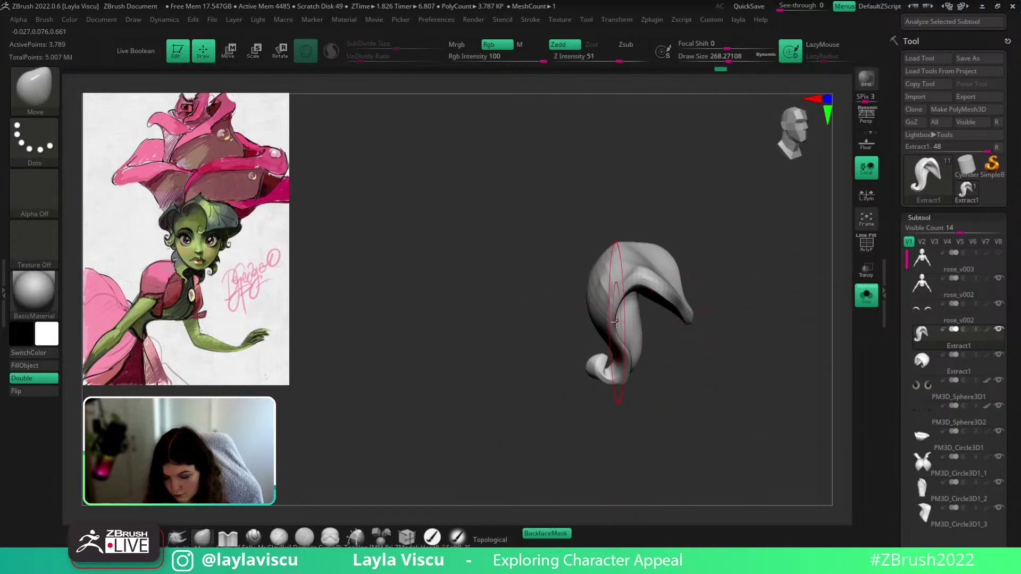
{"action": "left_click", "coordinate": [702, 353], "text": "ctrl+shift"}
{"action": "right_click_drag", "start_coordinate": [702, 353], "coordinate": [733, 370]}
{"action": "left_click", "coordinate": [864, 300]}
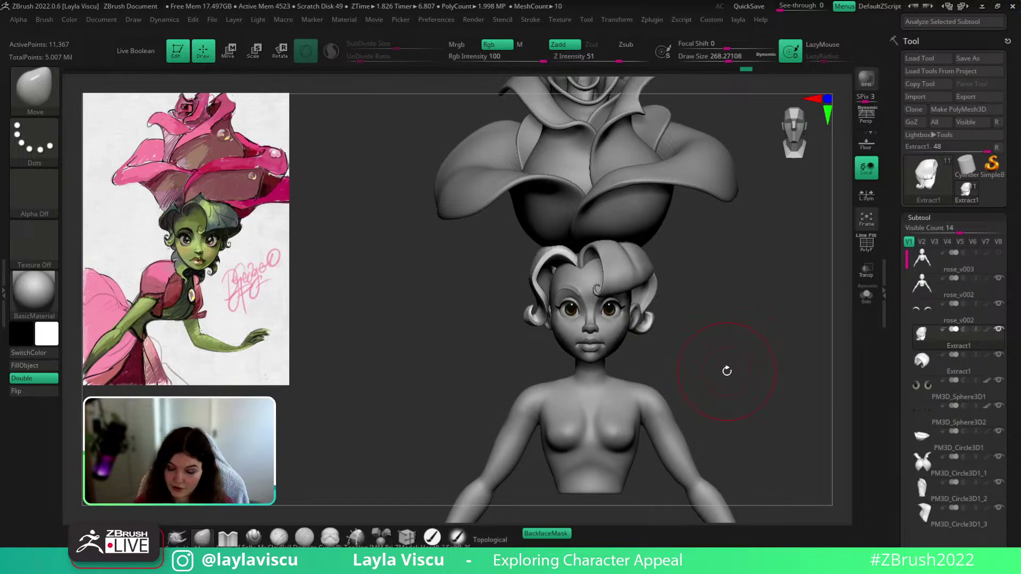
Select the body, turn off backface masking, and prepare the Move brush for the elbow with draw size 144.73 and focal shift -55
{"action": "left_click", "coordinate": [654, 380], "text": "alt"}
{"action": "right_click_drag", "start_coordinate": [654, 380], "coordinate": [712, 281]}
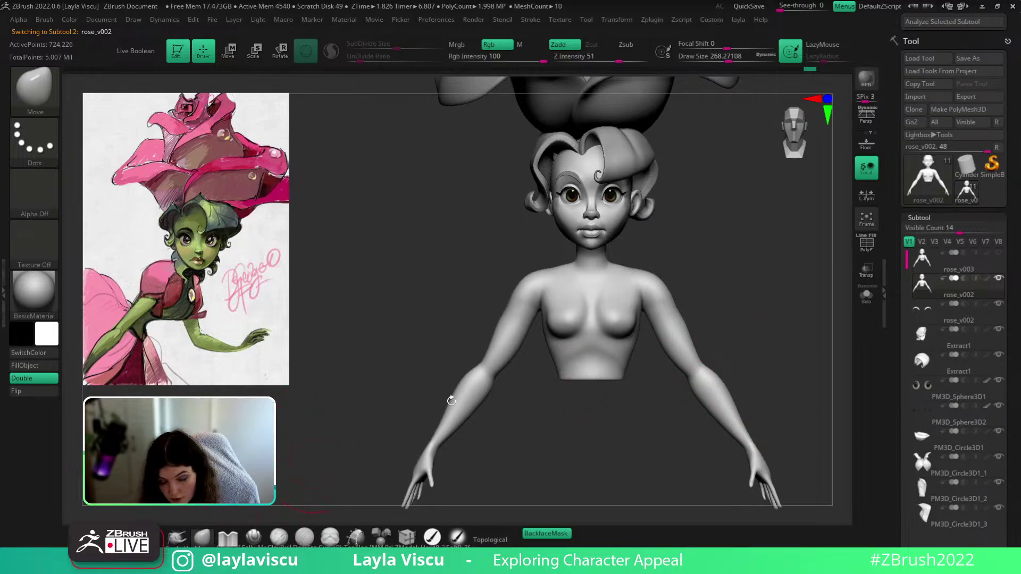
{"action": "key", "text": "s"}
{"action": "left_click", "coordinate": [689, 350]}
{"action": "left_click_drag", "start_coordinate": [699, 366], "coordinate": [706, 358]}
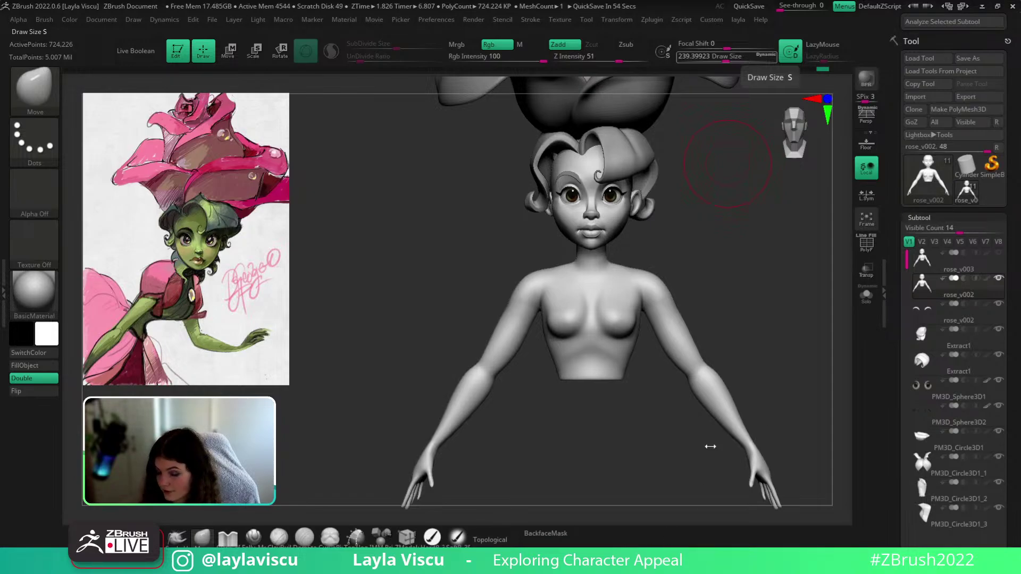
{"action": "mouse_move", "coordinate": [711, 447]}
{"action": "left_mouse_down"}
{"action": "mouse_move", "coordinate": [782, 393]}
{"action": "mouse_move", "coordinate": [782, 319]}
{"action": "mouse_move", "coordinate": [775, 341]}
{"action": "mouse_move", "coordinate": [747, 332]}
{"action": "left_mouse_up"}
{"action": "key", "text": "s"}
{"action": "mouse_move", "coordinate": [685, 262]}
{"action": "left_mouse_down"}
{"action": "mouse_move", "coordinate": [675, 262]}
{"action": "mouse_move", "coordinate": [721, 268]}
{"action": "mouse_move", "coordinate": [685, 264]}
{"action": "mouse_move", "coordinate": [718, 297]}
{"action": "mouse_move", "coordinate": [708, 321]}
{"action": "left_mouse_up"}
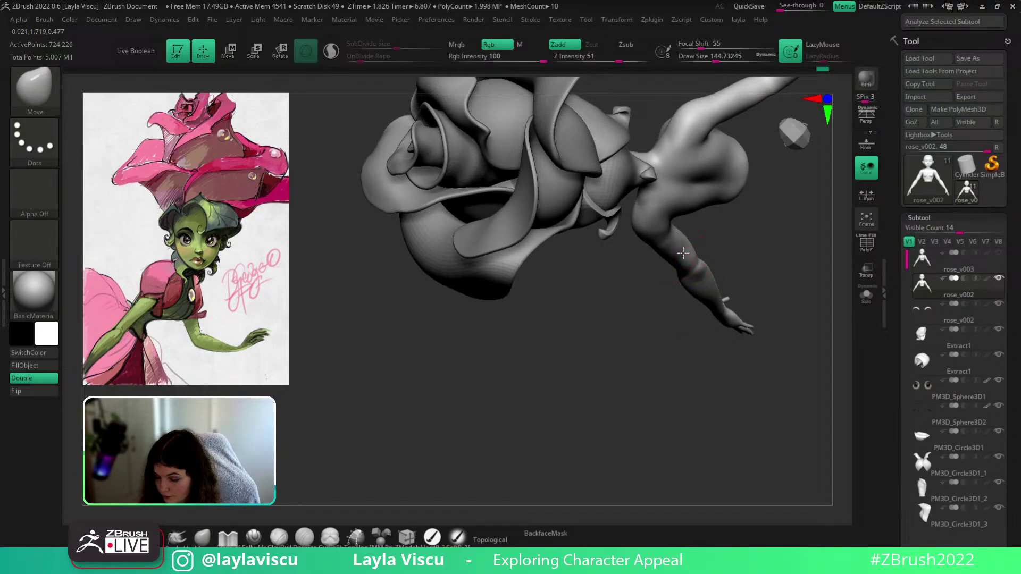
Adjust the elbow contour with the Move brush, set the draw size to 172.05, and check both arms from the front
{"action": "key", "text": "shift"}
{"action": "mouse_move", "coordinate": [665, 249]}
{"action": "left_mouse_down"}
{"action": "mouse_move", "coordinate": [673, 281]}
{"action": "mouse_move", "coordinate": [675, 244]}
{"action": "mouse_move", "coordinate": [697, 266]}
{"action": "mouse_move", "coordinate": [690, 250]}
{"action": "left_mouse_up"}
{"action": "key", "text": "s"}
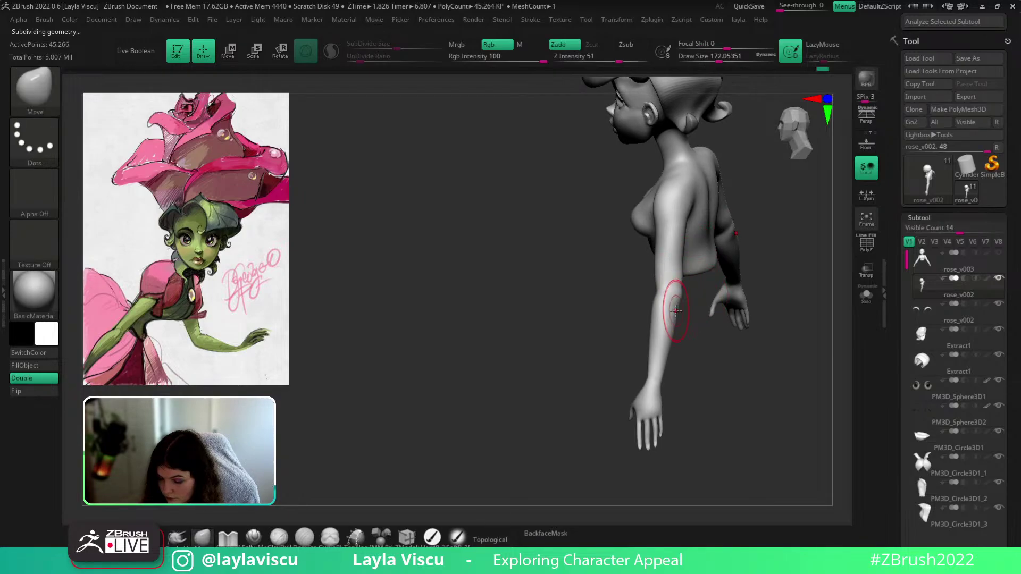
{"action": "left_click_drag", "start_coordinate": [693, 306], "coordinate": [792, 377], "text": "shift"}
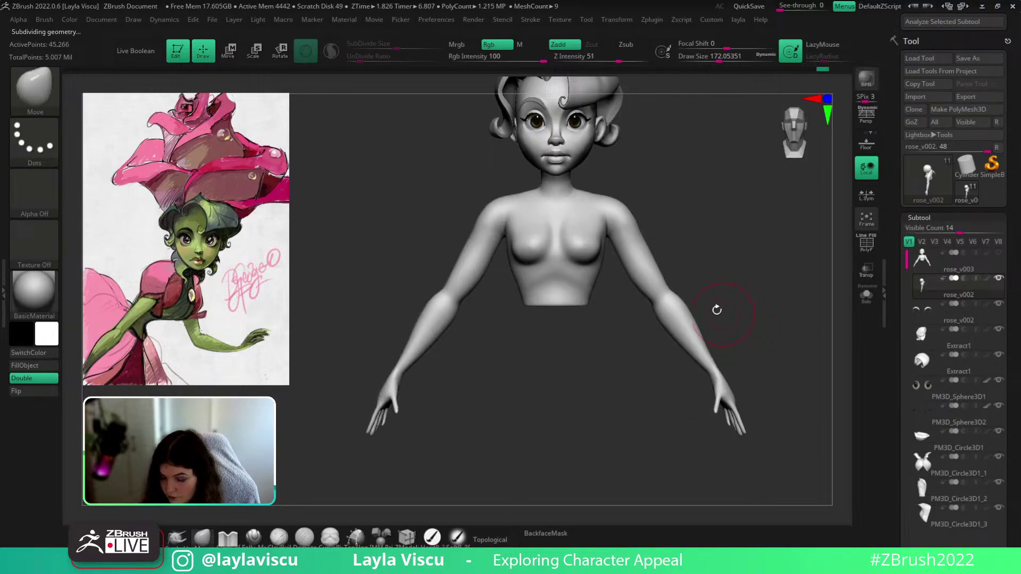
{"action": "left_click_drag", "start_coordinate": [748, 235], "coordinate": [737, 260]}
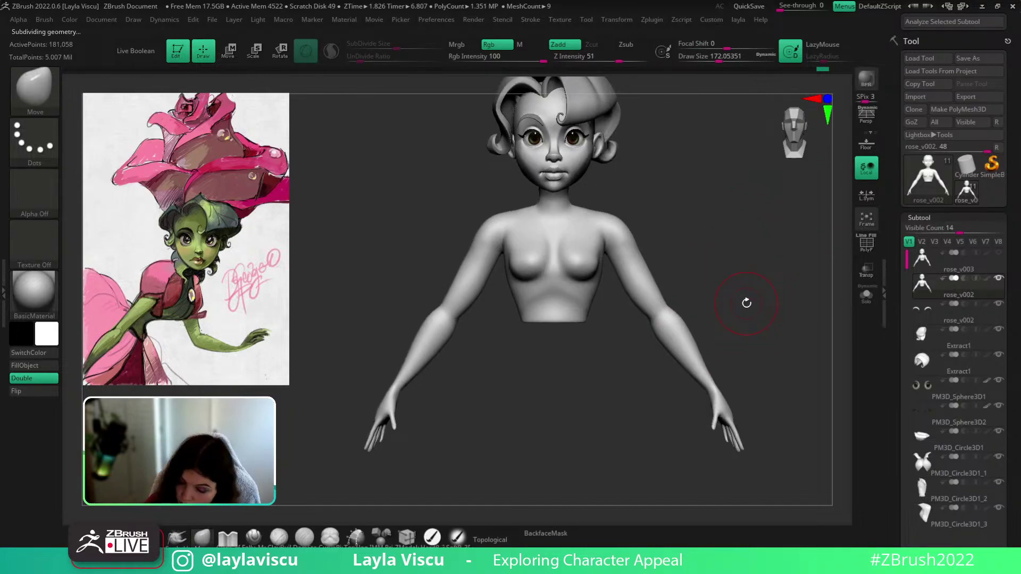
Lower the body's subdivision level and build up the inner elbows with ClayBuildup at draw size 77.02, checking the wireframe
{"action": "key", "text": "bracketleft"}
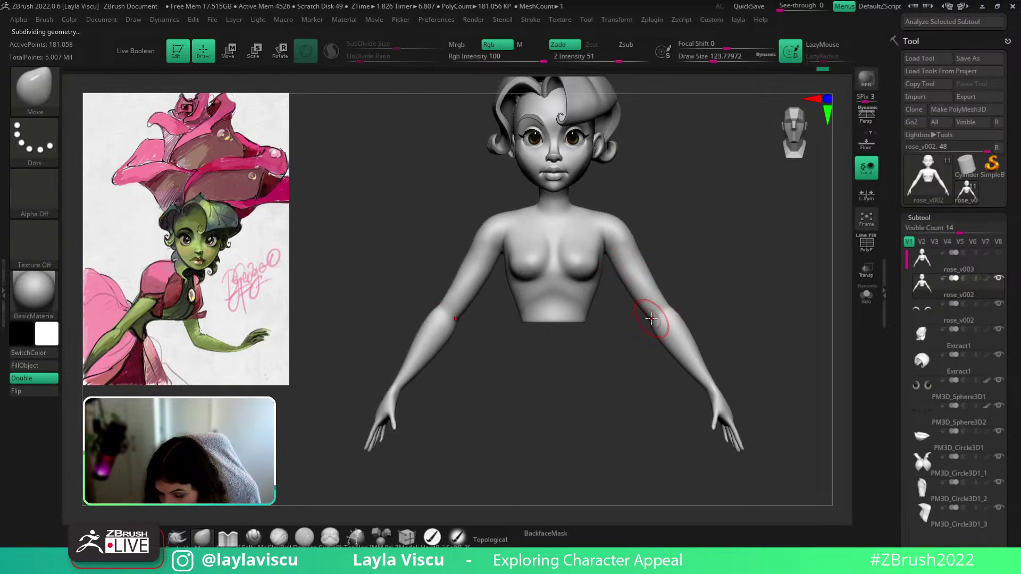
{"action": "key", "text": "shift+d"}
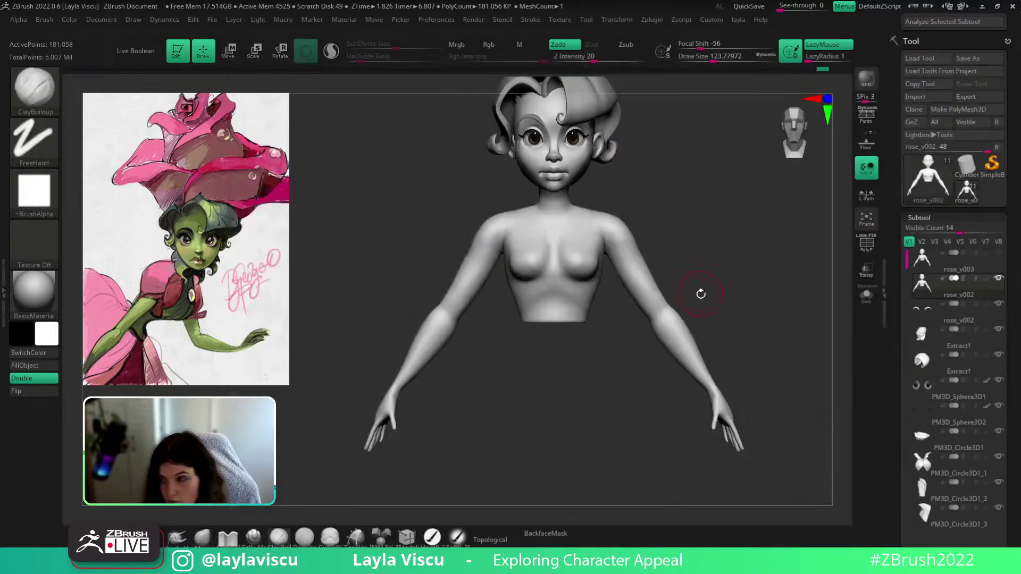
{"action": "key", "text": "shift+f"}
{"action": "key", "text": "shift+f"}
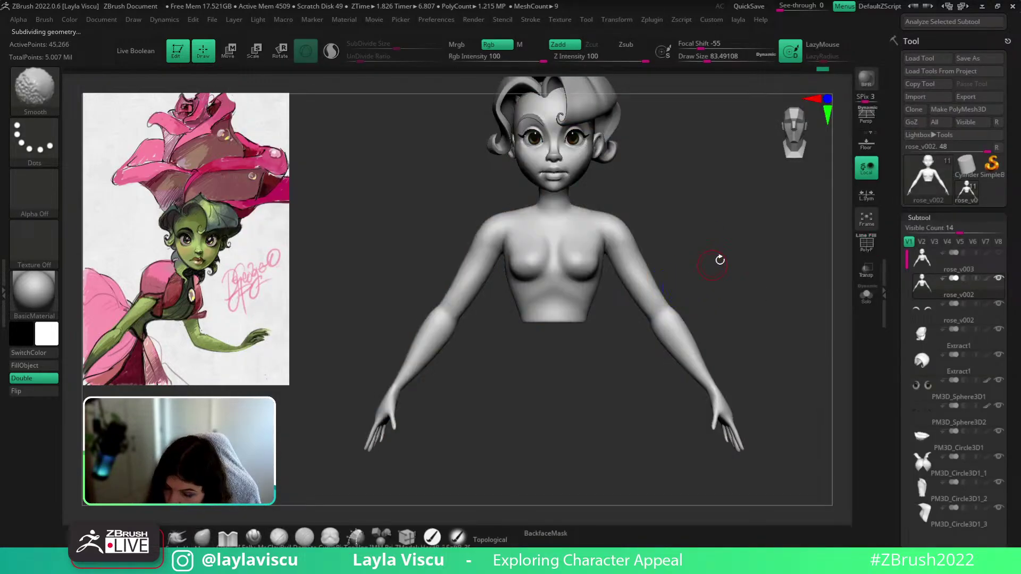
{"action": "key", "text": "shift+f"}
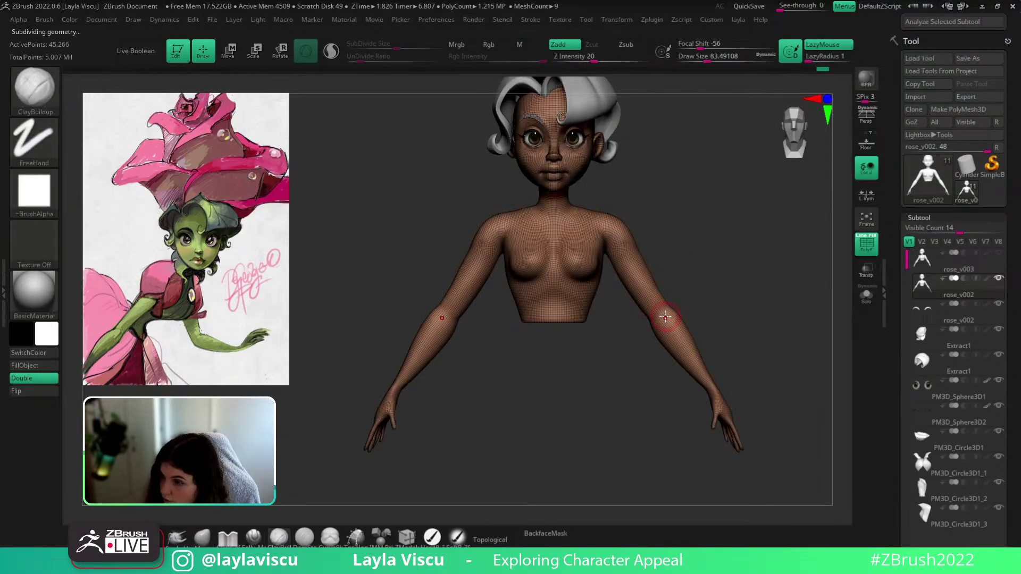
{"action": "key", "text": "s"}
{"action": "left_click", "coordinate": [664, 317]}
{"action": "key", "text": "shift+f"}
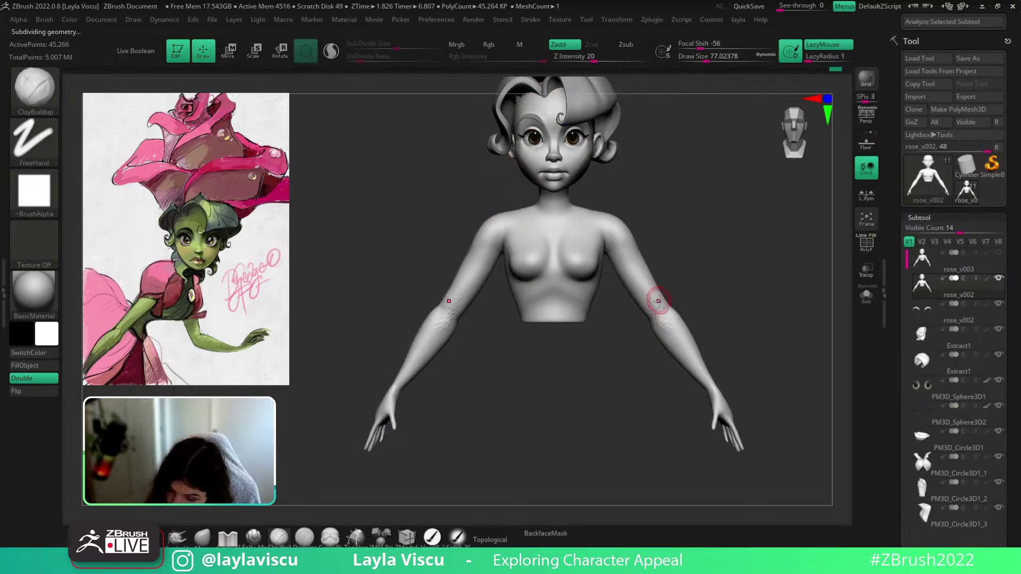
{"action": "mouse_move", "coordinate": [658, 296]}
{"action": "left_mouse_down"}
{"action": "mouse_move", "coordinate": [668, 341]}
{"action": "mouse_move", "coordinate": [662, 313]}
{"action": "left_mouse_up"}
{"action": "key", "text": "s"}
{"action": "left_click", "coordinate": [666, 306]}
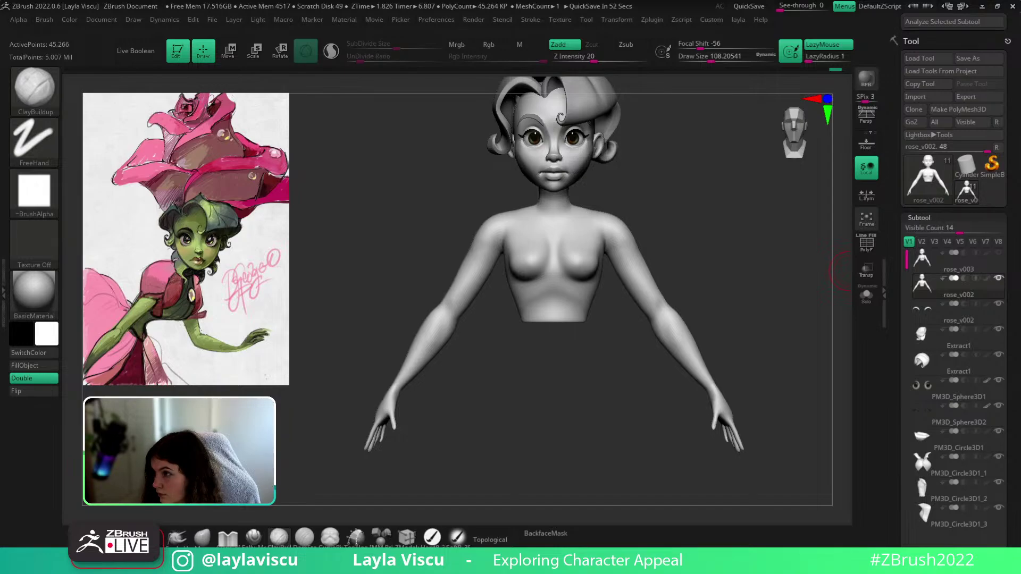
Define the elbow creases with DamStandard at draw size 93.69 and smooth the upper arm toward the shoulder
{"action": "key", "text": "b"}
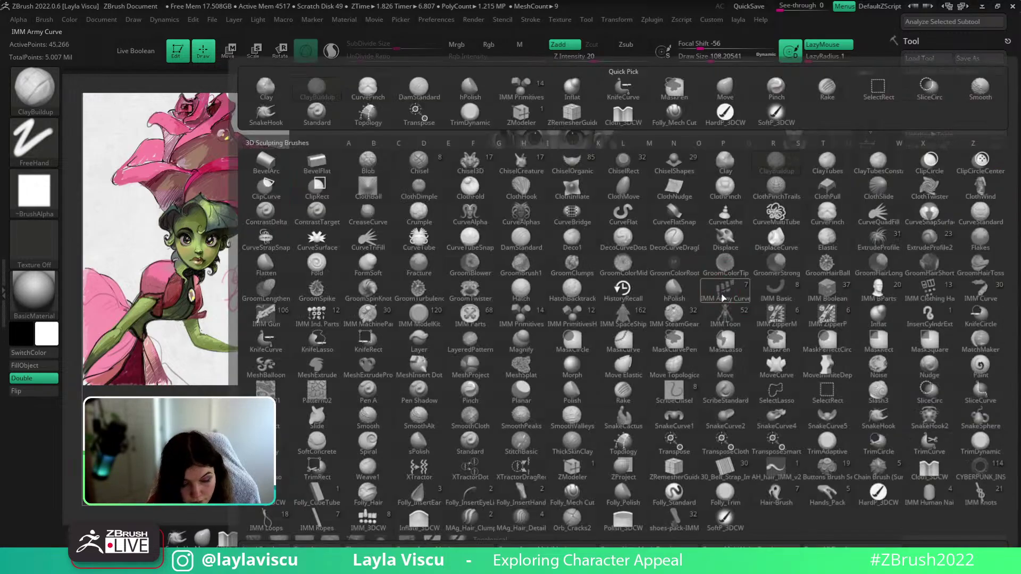
{"action": "key", "text": "d"}
{"action": "key", "text": "s"}
{"action": "left_click_drag", "start_coordinate": [682, 290], "coordinate": [660, 323]}
{"action": "mouse_move", "coordinate": [692, 266]}
{"action": "left_mouse_down"}
{"action": "mouse_move", "coordinate": [679, 290]}
{"action": "mouse_move", "coordinate": [695, 257]}
{"action": "mouse_move", "coordinate": [677, 336]}
{"action": "left_mouse_up"}
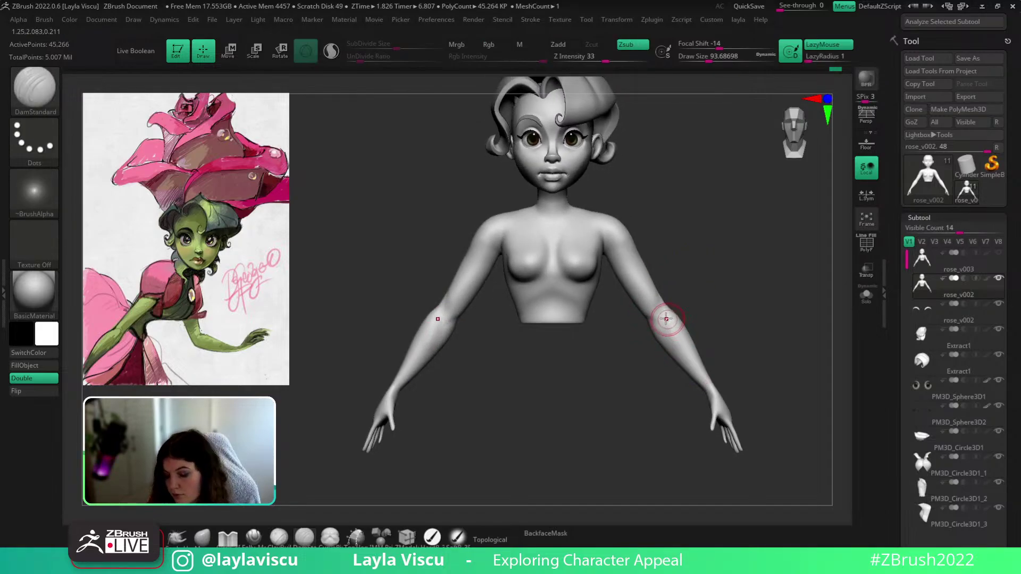
{"action": "mouse_move", "coordinate": [656, 298]}
{"action": "left_mouse_down", "text": "shift"}
{"action": "mouse_move", "coordinate": [644, 269]}
{"action": "mouse_move", "coordinate": [618, 256]}
{"action": "mouse_move", "coordinate": [639, 292]}
{"action": "mouse_move", "coordinate": [615, 241]}
{"action": "left_mouse_up", "text": "shift"}
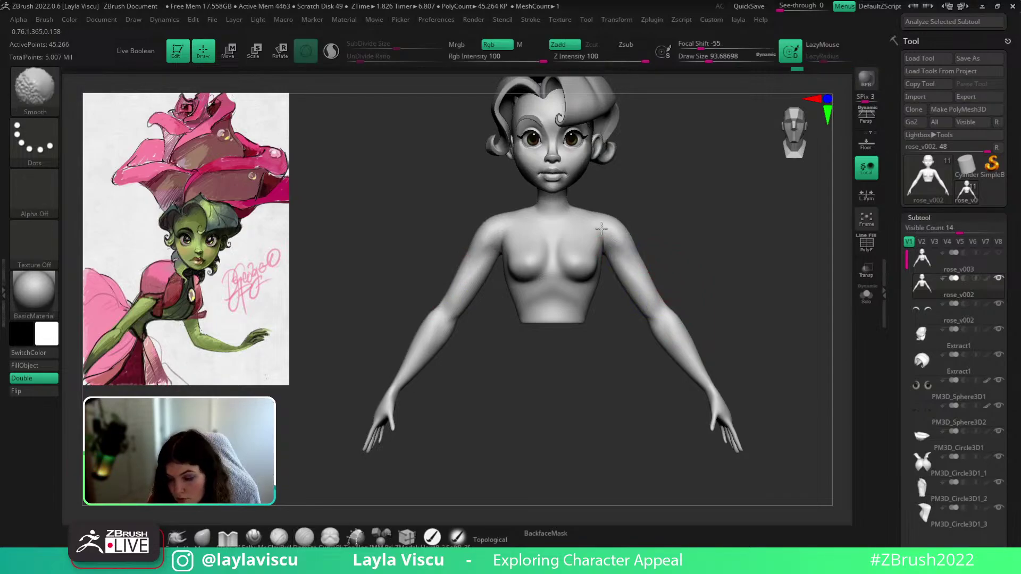
Build up the front armpit folds with ClayBuildup at draw size 67.82 on a higher subdivision level and smooth them into the chest
{"action": "left_click_drag", "start_coordinate": [616, 199], "coordinate": [645, 216]}
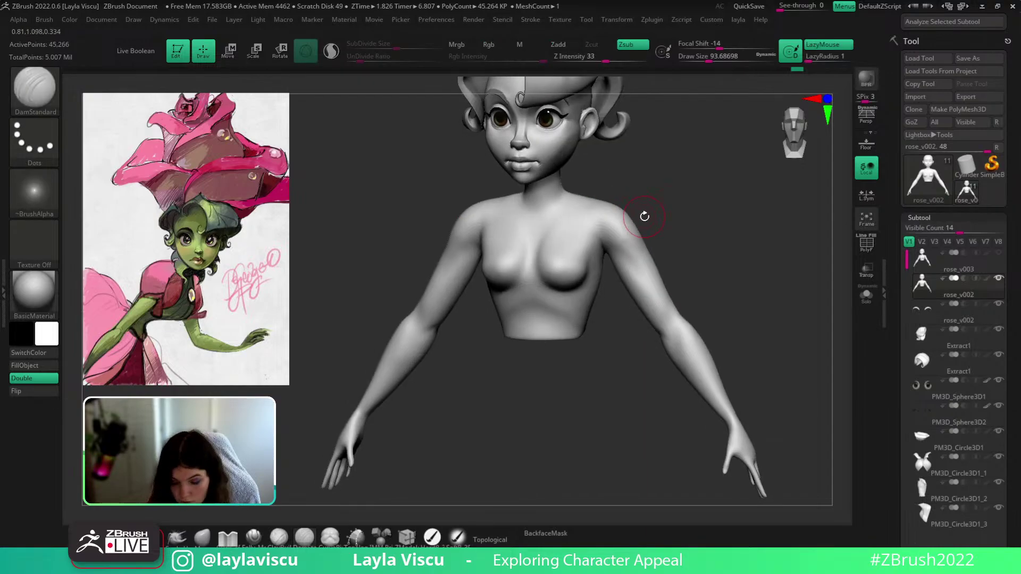
{"action": "key", "text": "b"}
{"action": "key", "text": "c"}
{"action": "key", "text": "b"}
{"action": "key", "text": "ctrl+d"}
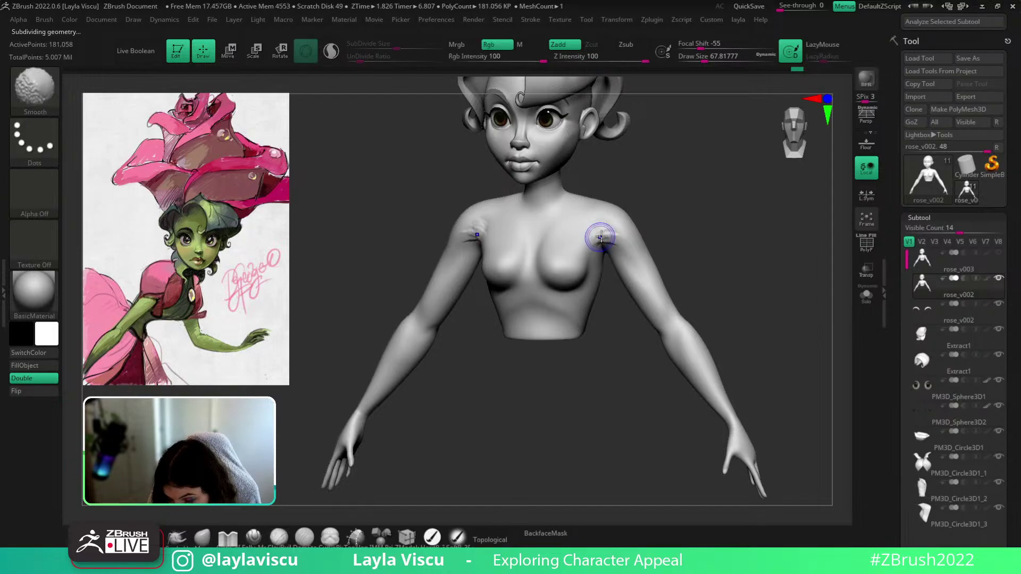
{"action": "left_click_drag", "start_coordinate": [603, 234], "coordinate": [615, 237], "text": "shift"}
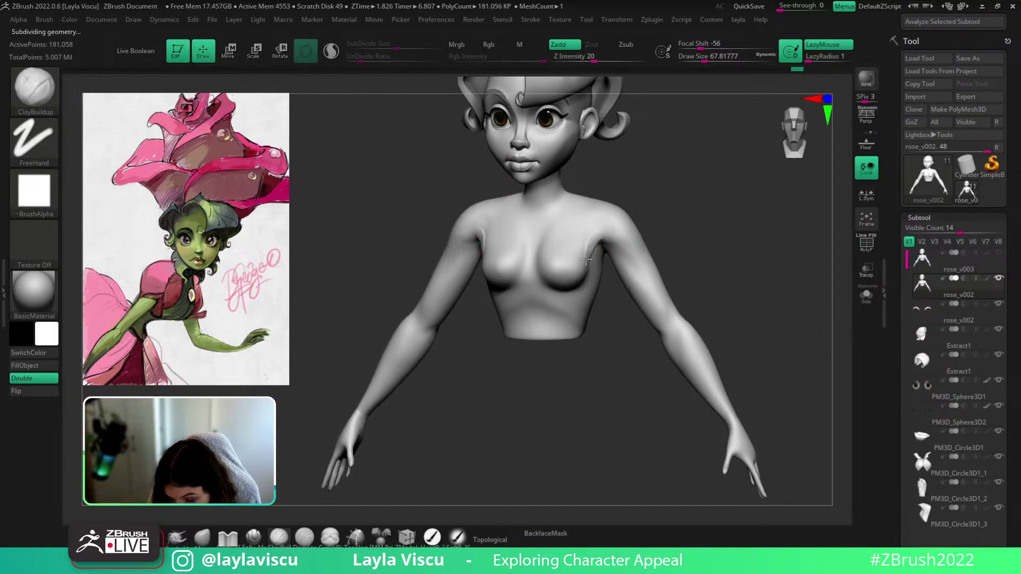
{"action": "key", "text": "shift"}
{"action": "left_click_drag", "start_coordinate": [652, 239], "coordinate": [661, 238], "text": "shift"}
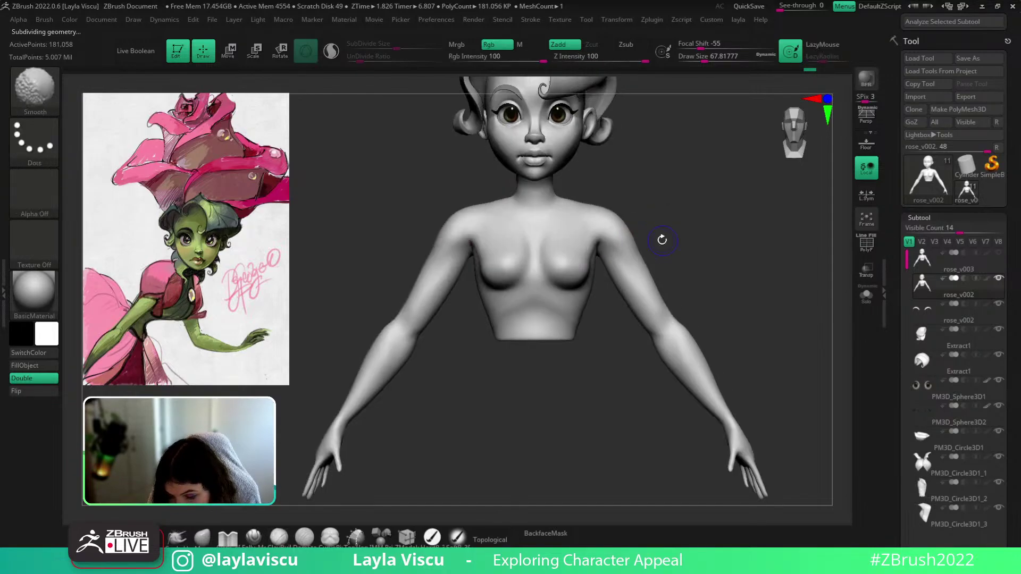
{"action": "key", "text": "shift"}
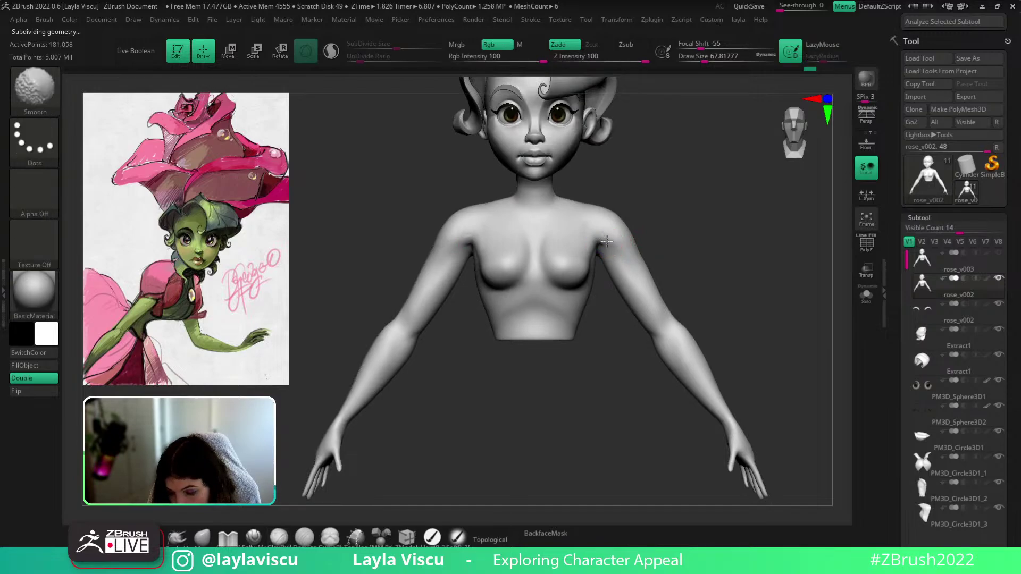
Compare the body's wireframe across several subdivision levels and raise the body to its highest level
{"action": "mouse_move", "coordinate": [697, 280]}
{"action": "right_mouse_down", "text": "ctrl"}
{"action": "mouse_move", "coordinate": [638, 235]}
{"action": "mouse_move", "coordinate": [626, 273]}
{"action": "right_mouse_up", "text": "ctrl"}
{"action": "mouse_move", "coordinate": [625, 235]}
{"action": "right_mouse_down"}
{"action": "mouse_move", "coordinate": [587, 246]}
{"action": "mouse_move", "coordinate": [728, 269]}
{"action": "mouse_move", "coordinate": [727, 317]}
{"action": "mouse_move", "coordinate": [715, 289]}
{"action": "mouse_move", "coordinate": [750, 297]}
{"action": "mouse_move", "coordinate": [747, 324]}
{"action": "right_mouse_up"}
{"action": "key", "text": "shift"}
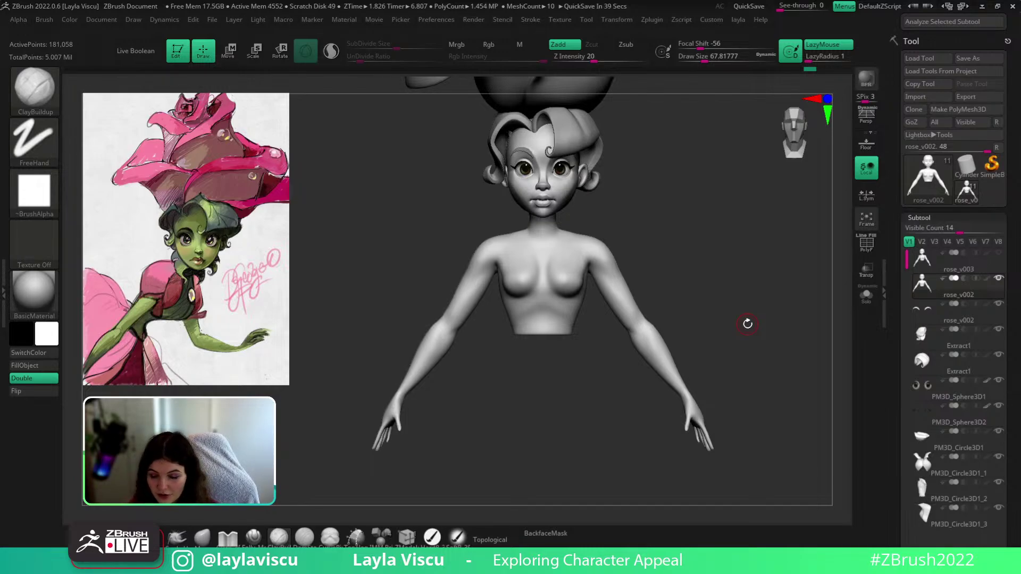
{"action": "mouse_move", "coordinate": [755, 319]}
{"action": "left_mouse_down"}
{"action": "mouse_move", "coordinate": [726, 321]}
{"action": "mouse_move", "coordinate": [744, 280]}
{"action": "mouse_move", "coordinate": [756, 298]}
{"action": "mouse_move", "coordinate": [743, 301]}
{"action": "mouse_move", "coordinate": [797, 286]}
{"action": "left_mouse_up"}
{"action": "key", "text": "shift+f"}
{"action": "key", "text": "ctrl+d"}
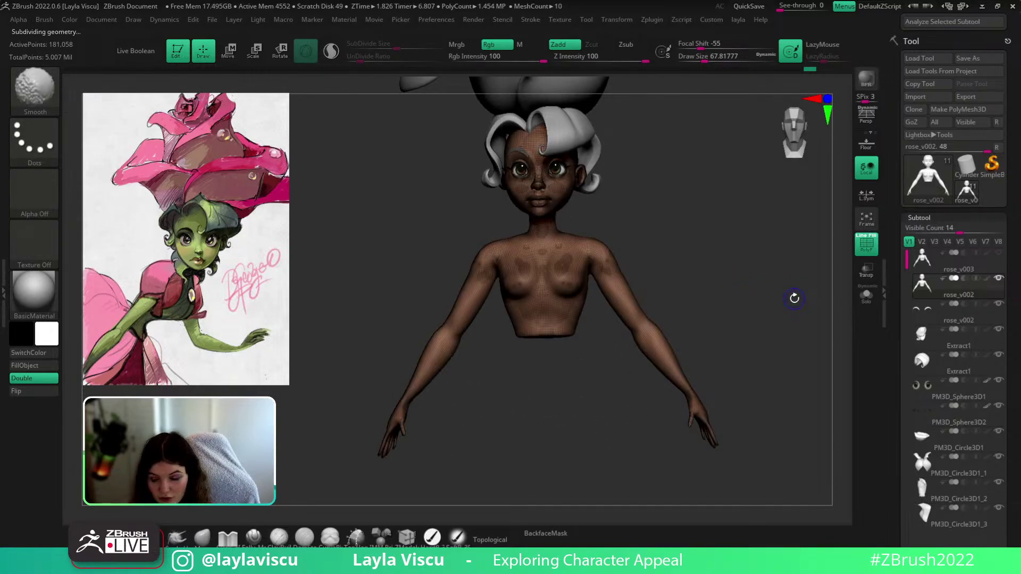
{"action": "key", "text": "shift+f"}
{"action": "key", "text": "shift+d"}
{"action": "key", "text": "shift+f"}
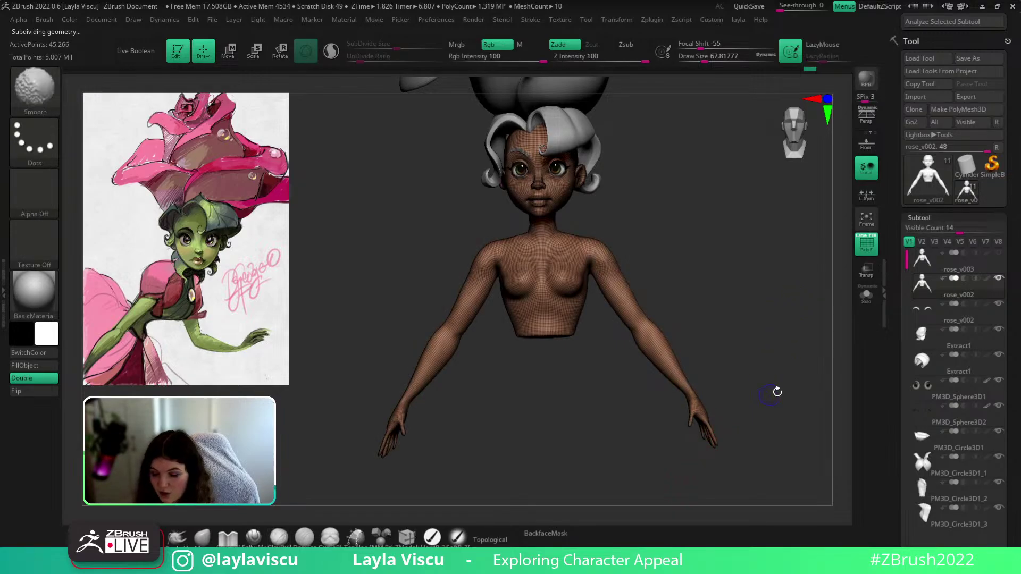
{"action": "key", "text": "d"}
{"action": "key", "text": "d"}
{"action": "key", "text": "shift+f"}
{"action": "key", "text": "d"}
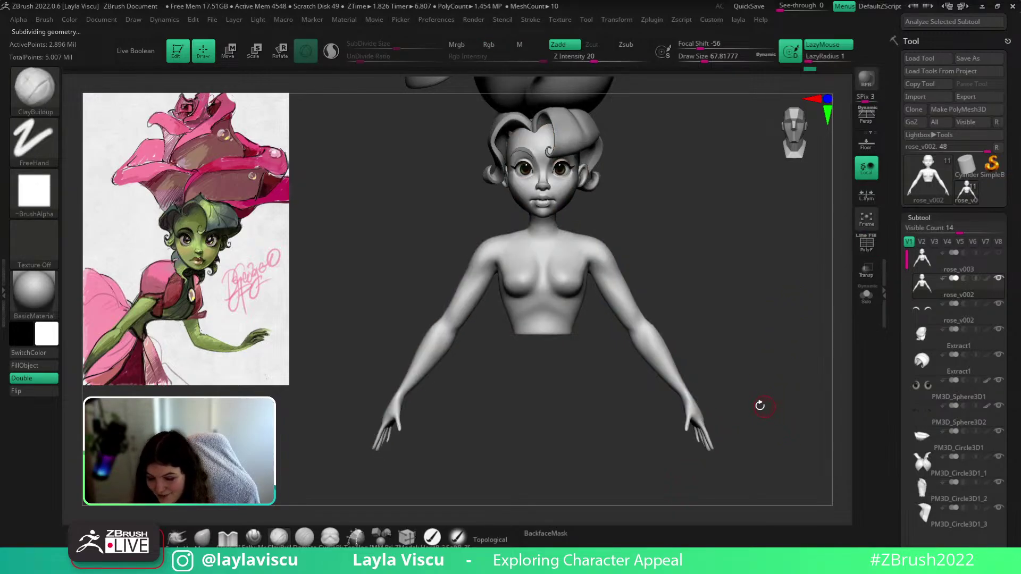
Hide the head to inspect the torso and arms with wireframe, and invert the visibility to show only the head and neck
{"action": "right_click_drag", "start_coordinate": [640, 330], "coordinate": [755, 301], "text": "ctrl"}
{"action": "left_click_drag", "start_coordinate": [372, 451], "coordinate": [815, 222], "text": "ctrl+shift"}
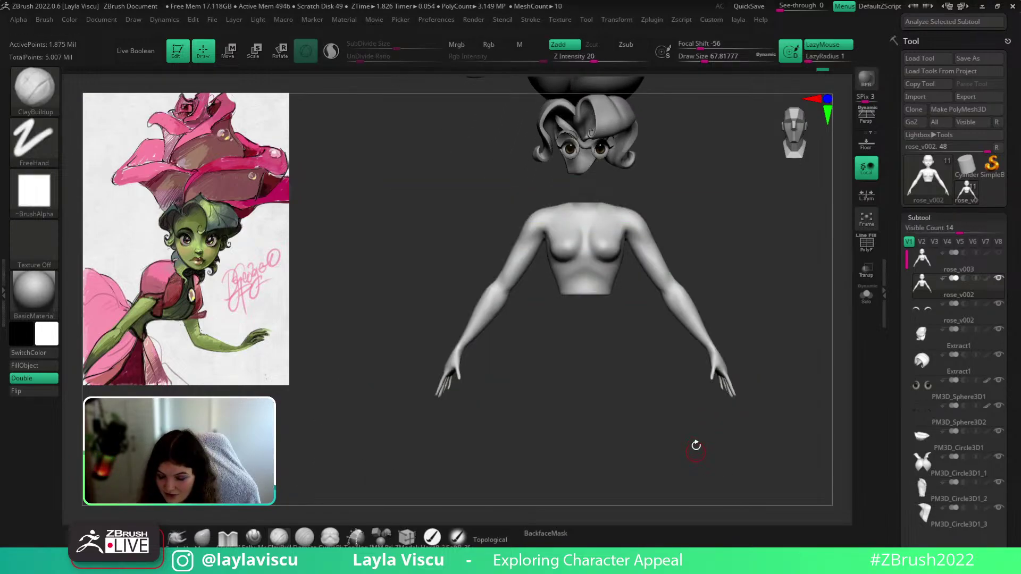
{"action": "right_click_drag", "start_coordinate": [759, 353], "coordinate": [718, 353]}
{"action": "right_click_drag", "start_coordinate": [601, 208], "coordinate": [684, 224], "text": "ctrl"}
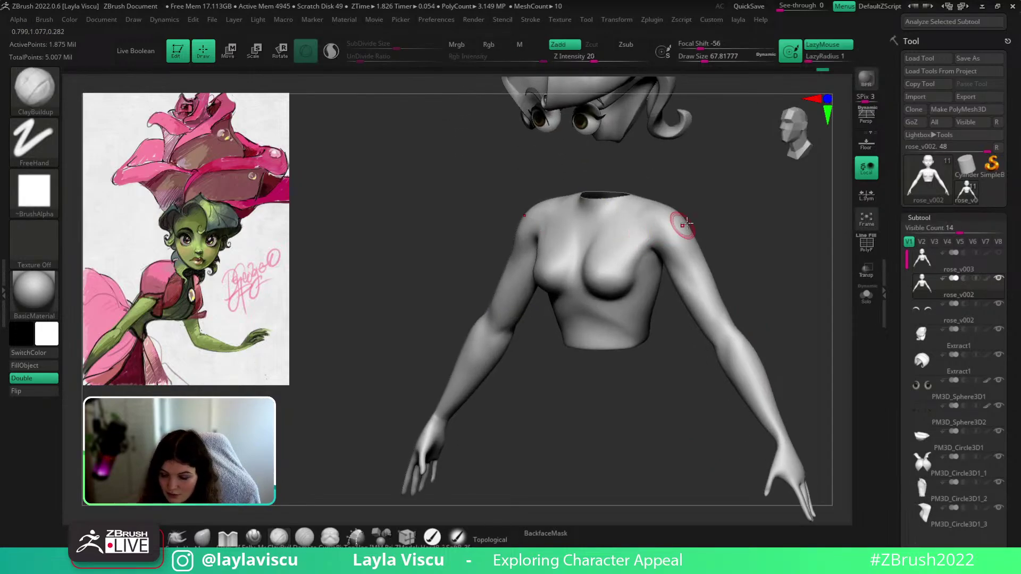
{"action": "key", "text": "shift+f"}
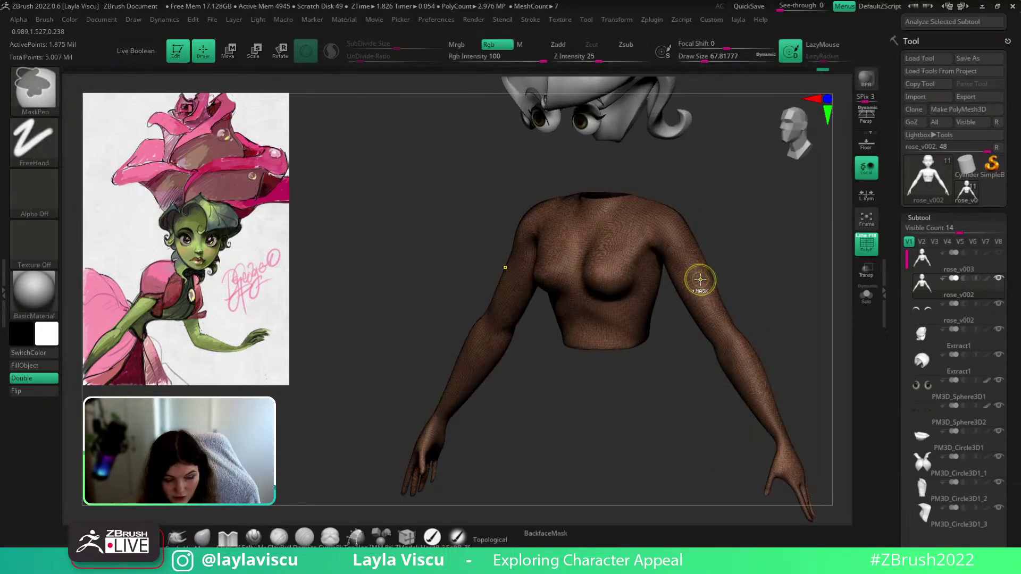
{"action": "right_click_drag", "start_coordinate": [700, 280], "coordinate": [674, 212], "text": "ctrl"}
{"action": "mouse_move", "coordinate": [762, 257]}
{"action": "left_mouse_down", "text": "ctrl+shift"}
{"action": "mouse_move", "coordinate": [819, 342]}
{"action": "mouse_move", "coordinate": [816, 322]}
{"action": "left_mouse_up", "text": "ctrl+shift"}
{"action": "key", "text": "ctrl+z"}
{"action": "mouse_move", "coordinate": [748, 226]}
{"action": "left_mouse_down", "text": "ctrl+shift"}
{"action": "mouse_move", "coordinate": [825, 331]}
{"action": "mouse_move", "coordinate": [688, 235]}
{"action": "mouse_move", "coordinate": [725, 298]}
{"action": "mouse_move", "coordinate": [660, 307]}
{"action": "mouse_move", "coordinate": [745, 299]}
{"action": "mouse_move", "coordinate": [690, 305]}
{"action": "mouse_move", "coordinate": [786, 235]}
{"action": "left_mouse_up", "text": "ctrl+shift"}
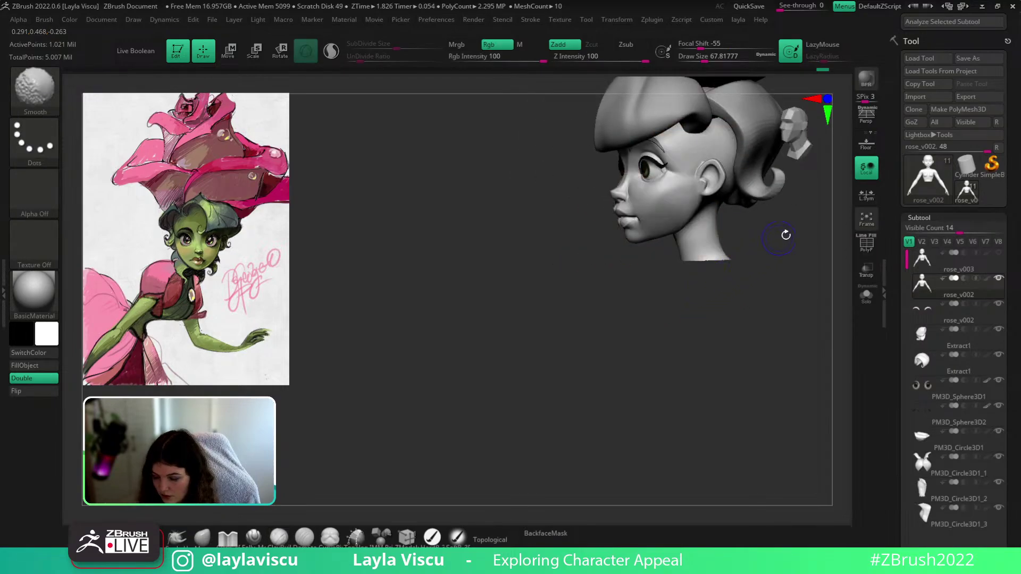
Check the body's geometry subdivision settings and bring the whole character back into view
{"action": "key", "text": "1"}
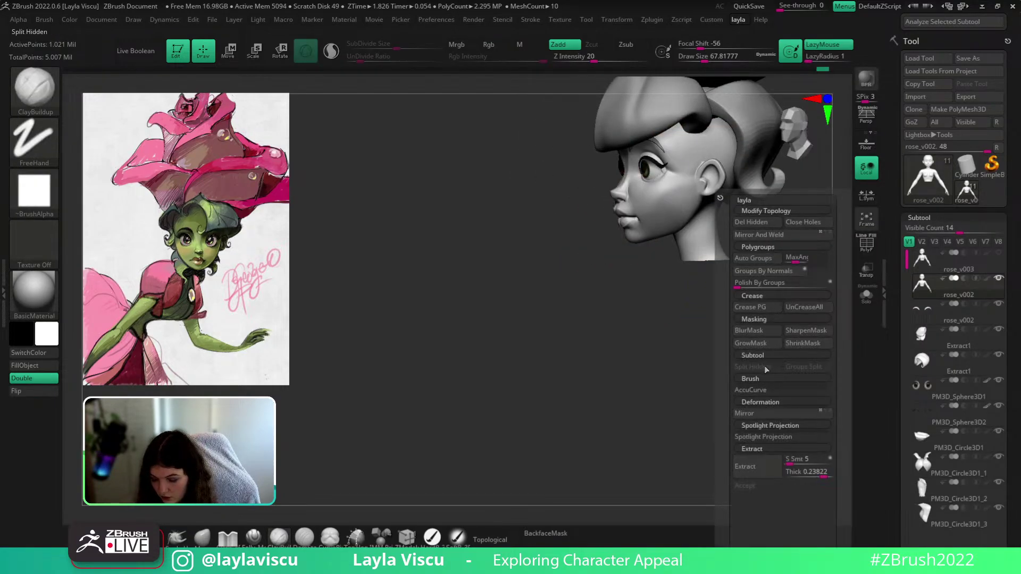
{"action": "scroll", "coordinate": [940, 372], "scroll_direction": "down", "scroll_amount": 8}
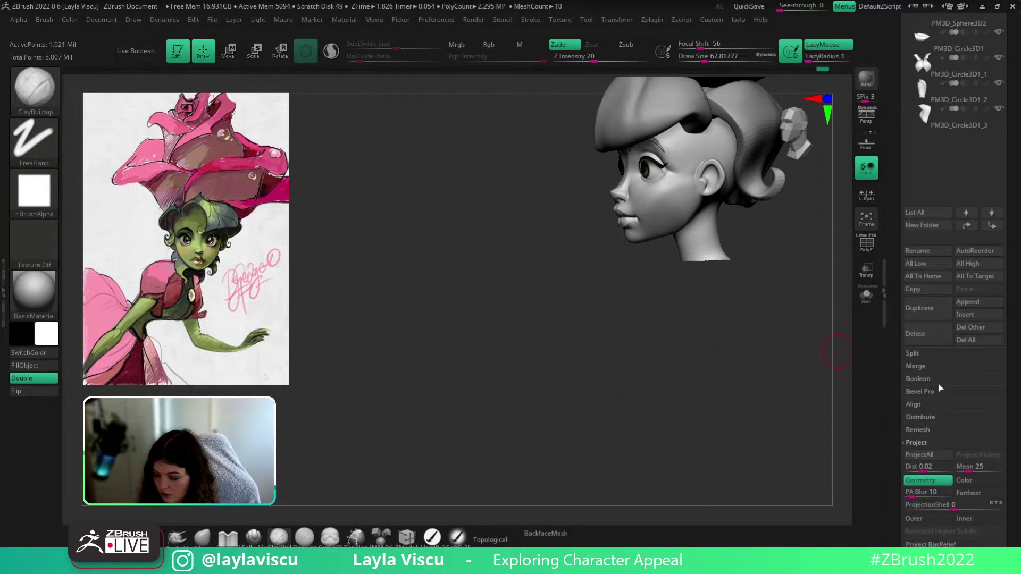
{"action": "scroll", "coordinate": [940, 389], "scroll_direction": "down", "scroll_amount": 5}
{"action": "left_click", "coordinate": [939, 391]}
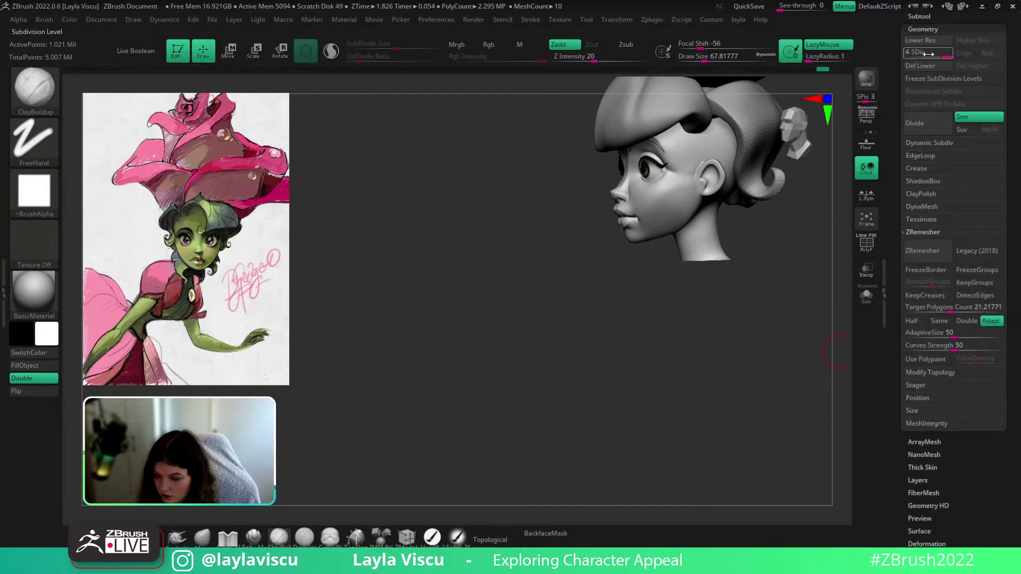
{"action": "key", "text": "ctrl+shift"}
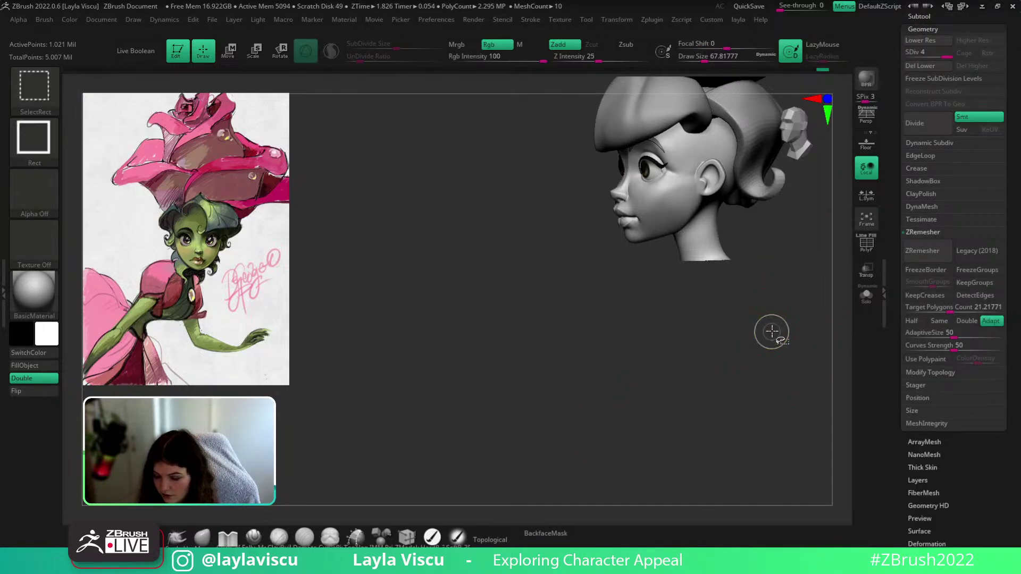
{"action": "mouse_move", "coordinate": [772, 331]}
{"action": "left_mouse_down"}
{"action": "mouse_move", "coordinate": [864, 353]}
{"action": "mouse_move", "coordinate": [809, 292]}
{"action": "mouse_move", "coordinate": [805, 351]}
{"action": "left_mouse_up"}
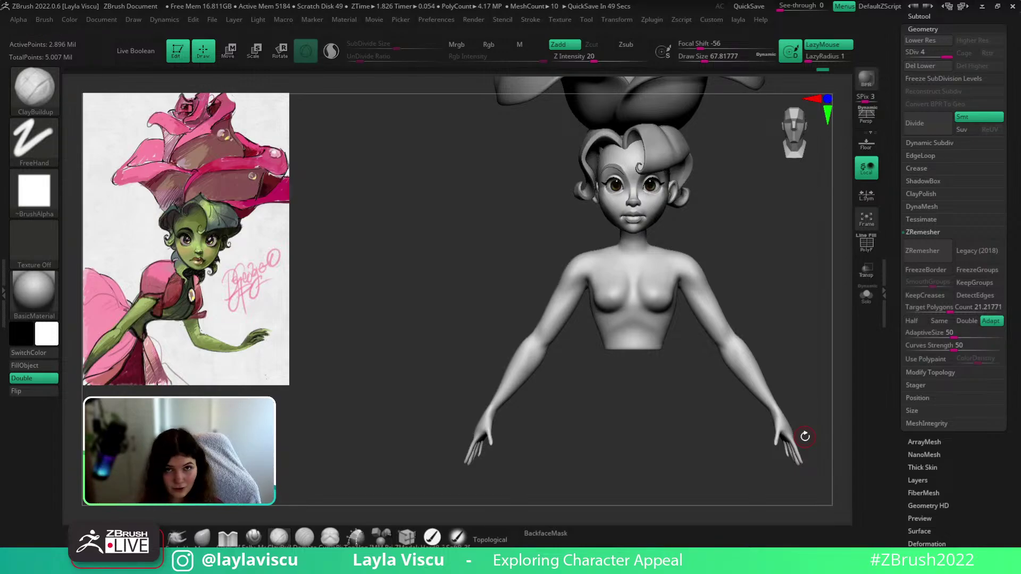
Make the front hair lock above the forehead the active subtool and frame it up close from the side
{"action": "left_click_drag", "start_coordinate": [783, 301], "coordinate": [718, 285]}
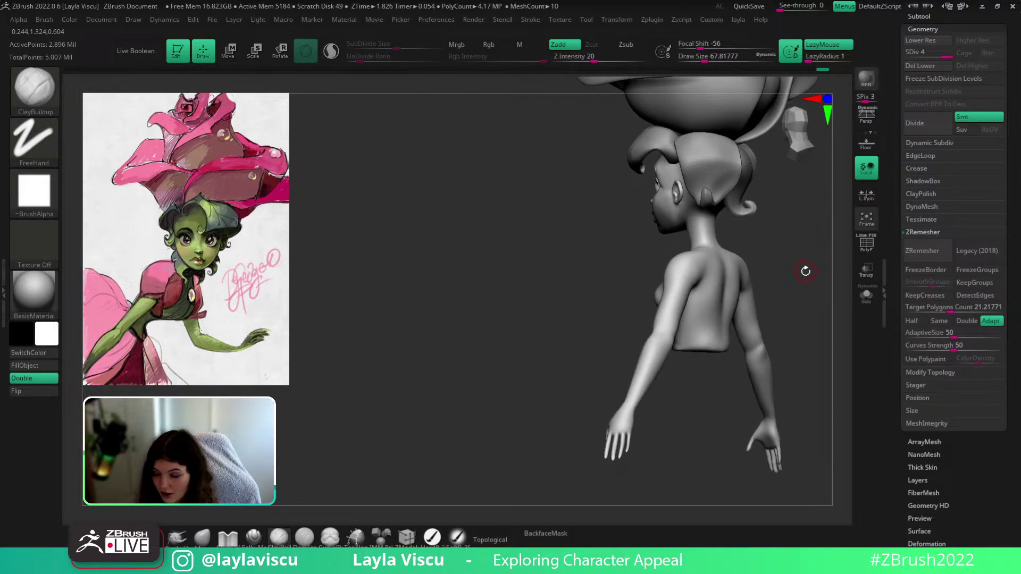
{"action": "right_click_drag", "start_coordinate": [805, 271], "coordinate": [816, 378], "text": "alt"}
{"action": "left_click", "coordinate": [664, 233], "text": "alt"}
{"action": "right_click_drag", "start_coordinate": [678, 237], "coordinate": [605, 351], "text": "ctrl"}
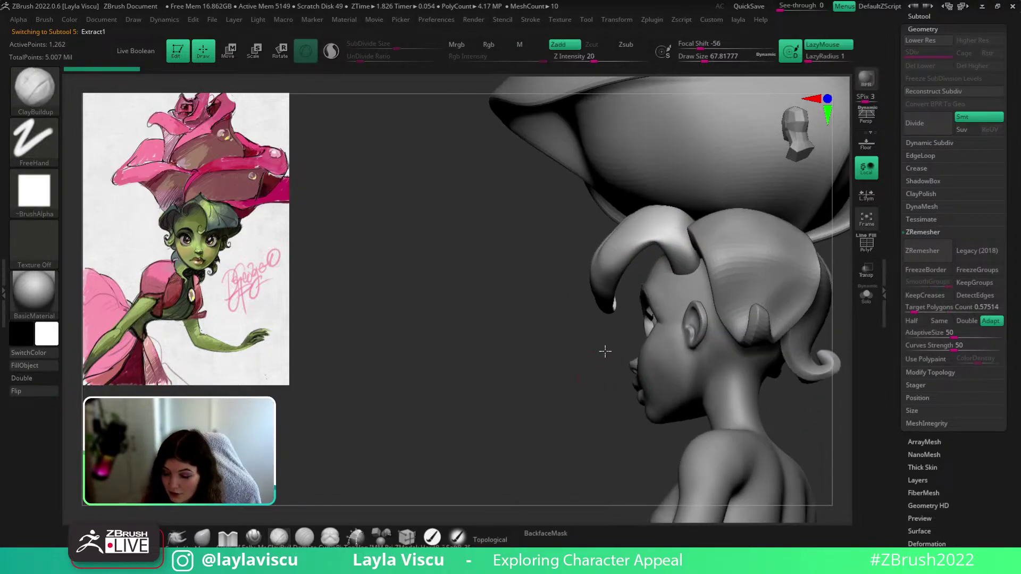
Try flattening the curved front hair lock with the TrimDynamic brush, and undo the strokes
{"action": "left_click_drag", "start_coordinate": [605, 351], "coordinate": [658, 266]}
{"action": "key", "text": "b"}
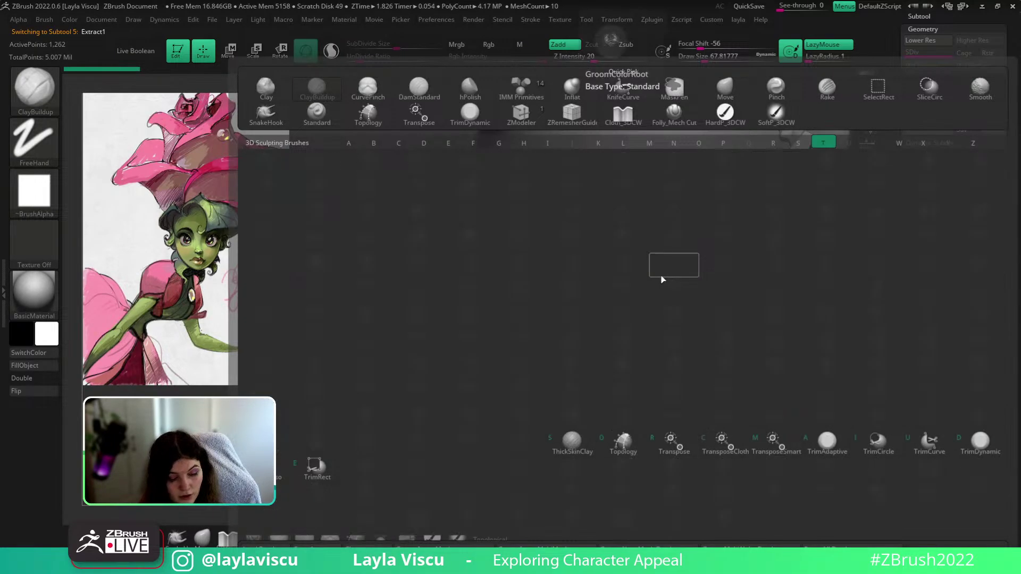
{"action": "key", "text": "d"}
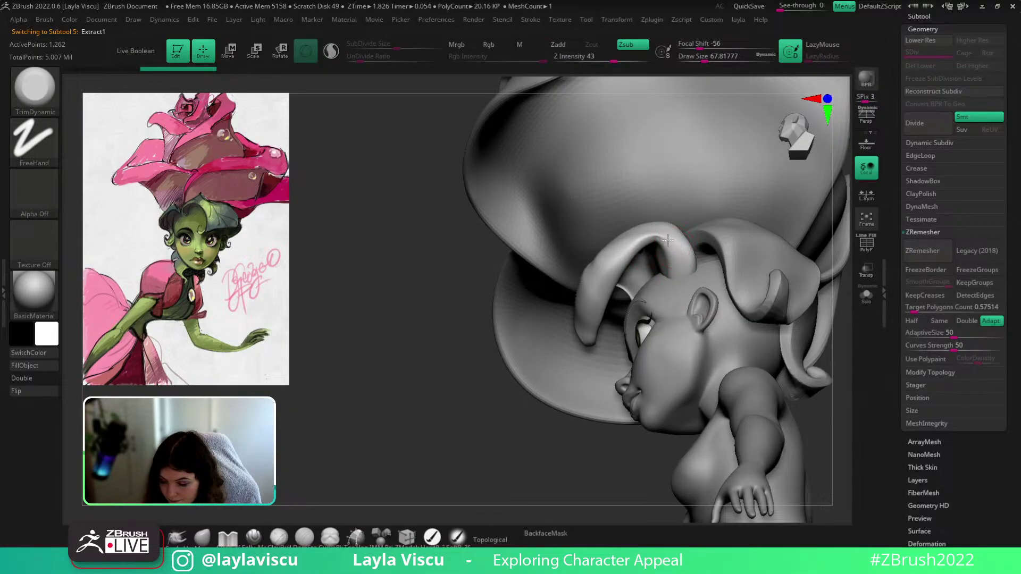
{"action": "left_click_drag", "start_coordinate": [634, 247], "coordinate": [601, 308]}
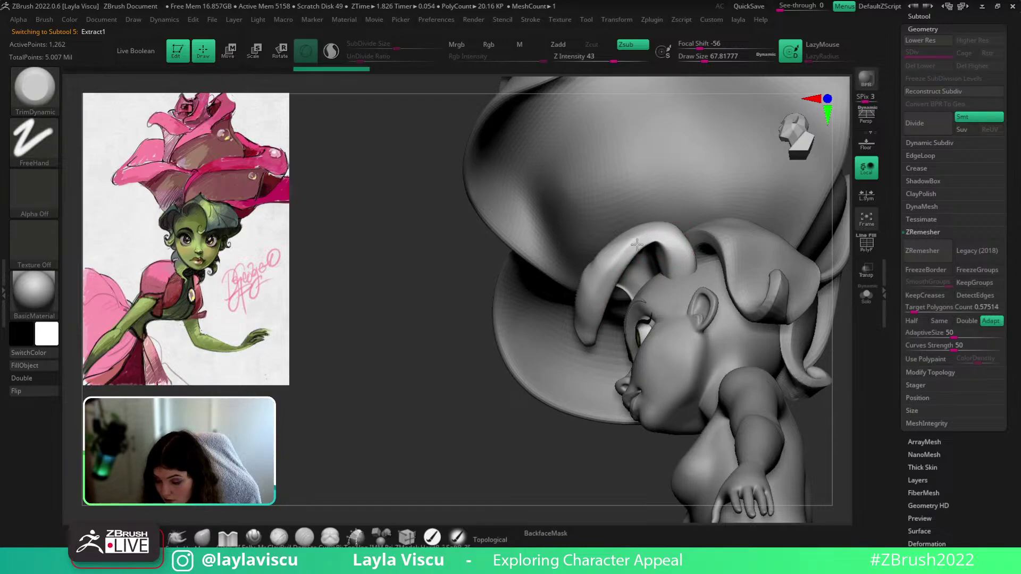
{"action": "mouse_move", "coordinate": [659, 237]}
{"action": "left_mouse_down"}
{"action": "mouse_move", "coordinate": [679, 268]}
{"action": "mouse_move", "coordinate": [674, 262]}
{"action": "left_mouse_up"}
{"action": "key", "text": "ctrl+z"}
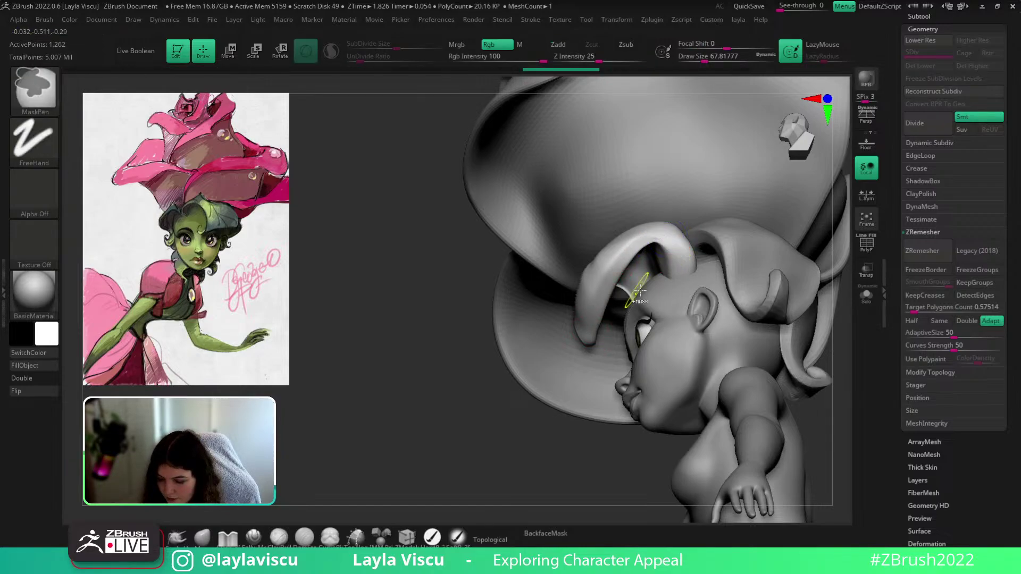
{"action": "key", "text": "ctrl+z"}
Carve a line along the side of the front hair lock with the Folly_Mech Cut brush at draw size 67.82
{"action": "mouse_move", "coordinate": [640, 293]}
{"action": "right_mouse_down", "text": "ctrl"}
{"action": "mouse_move", "coordinate": [780, 282]}
{"action": "mouse_move", "coordinate": [806, 323]}
{"action": "mouse_move", "coordinate": [796, 304]}
{"action": "right_mouse_up", "text": "ctrl"}
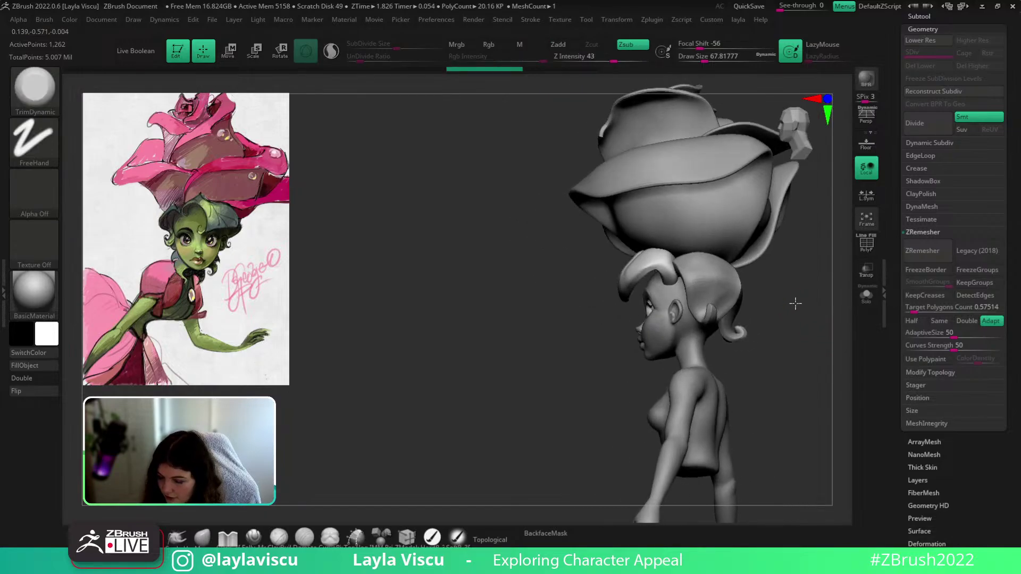
{"action": "left_click", "coordinate": [258, 537]}
{"action": "right_click_drag", "start_coordinate": [702, 298], "coordinate": [645, 268], "text": "ctrl"}
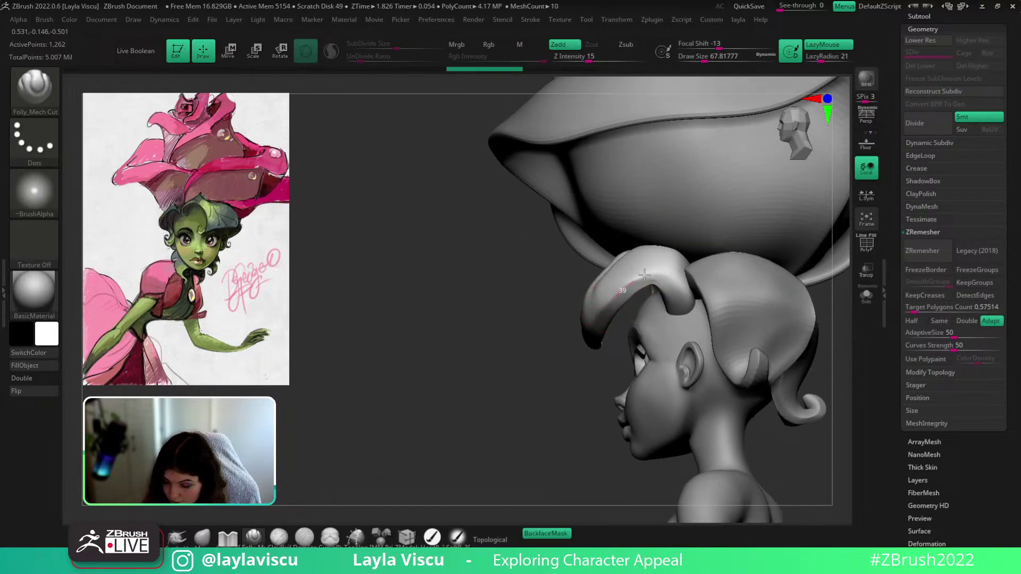
{"action": "mouse_move", "coordinate": [644, 275]}
{"action": "left_mouse_down"}
{"action": "mouse_move", "coordinate": [681, 279]}
{"action": "mouse_move", "coordinate": [691, 314]}
{"action": "left_mouse_up"}
{"action": "right_click_drag", "start_coordinate": [713, 296], "coordinate": [670, 166], "text": "ctrl"}
{"action": "mouse_move", "coordinate": [781, 307]}
{"action": "right_mouse_down"}
{"action": "mouse_move", "coordinate": [811, 311]}
{"action": "mouse_move", "coordinate": [791, 320]}
{"action": "mouse_move", "coordinate": [791, 254]}
{"action": "right_mouse_up"}
{"action": "right_click_drag", "start_coordinate": [791, 254], "coordinate": [827, 272]}
Make the body (rose_v002) the active subtool and frame the head and torso from the front
{"action": "left_click", "coordinate": [701, 335], "text": "alt"}
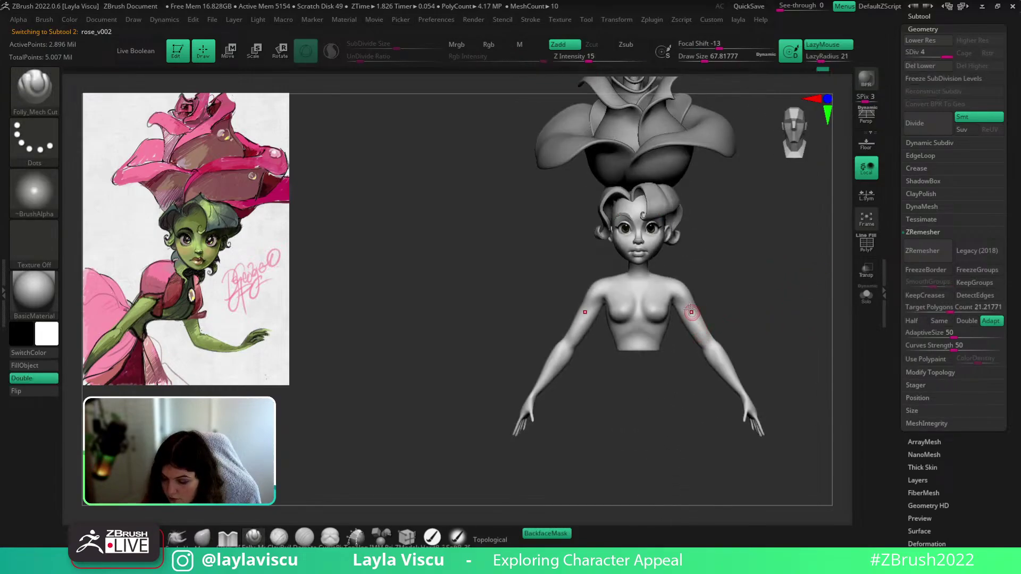
{"action": "right_click_drag", "start_coordinate": [690, 312], "coordinate": [695, 346], "text": "ctrl"}
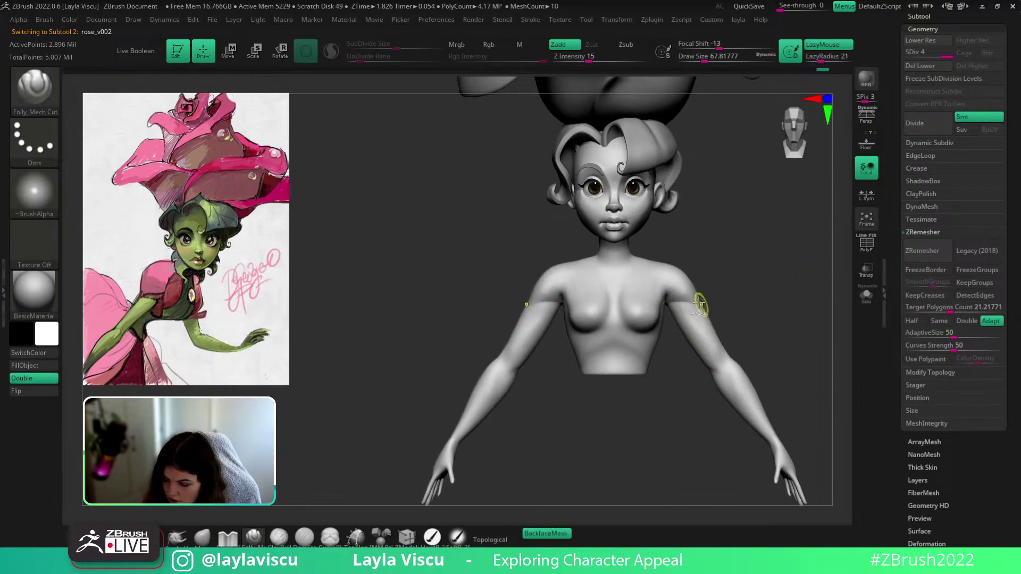
{"action": "key", "text": "shift"}
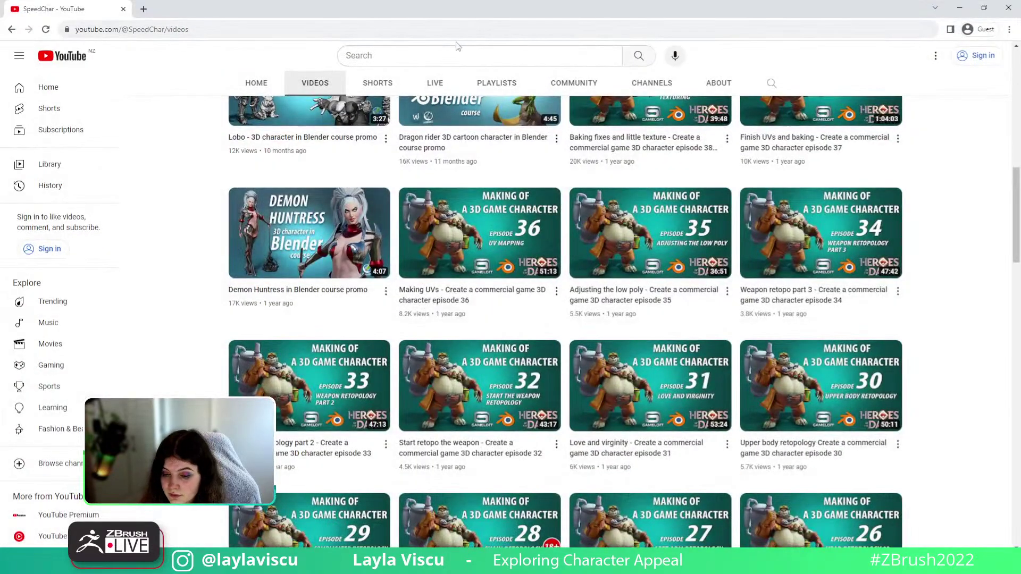
{"action": "left_click", "coordinate": [453, 34]}
{"action": "type", "text": "https://www.artstation.com/learning/courses/9yq/3d-game-ready-model/chapters/a55a/retopologizing-and-uv"}
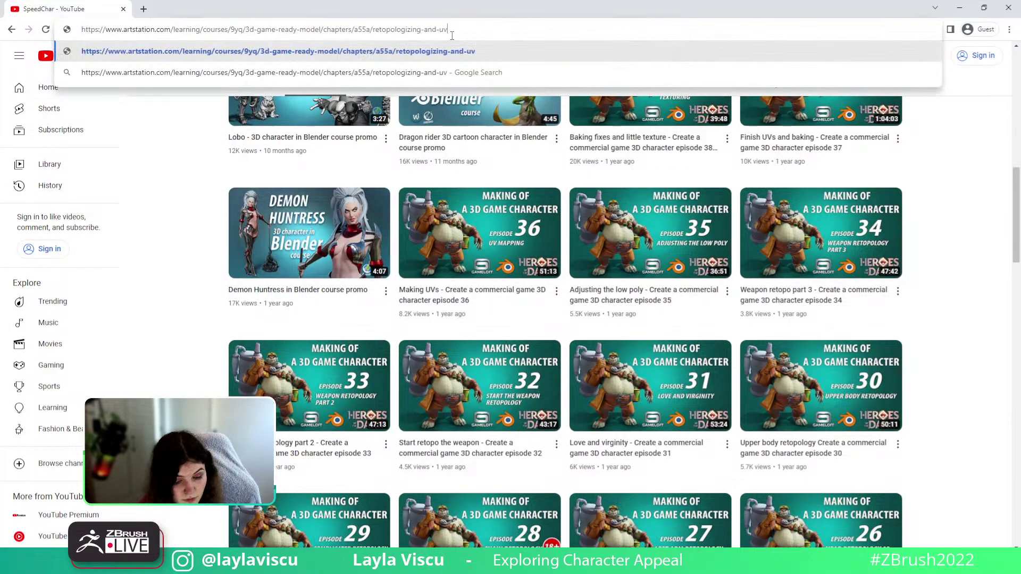
{"action": "key", "text": "Return"}
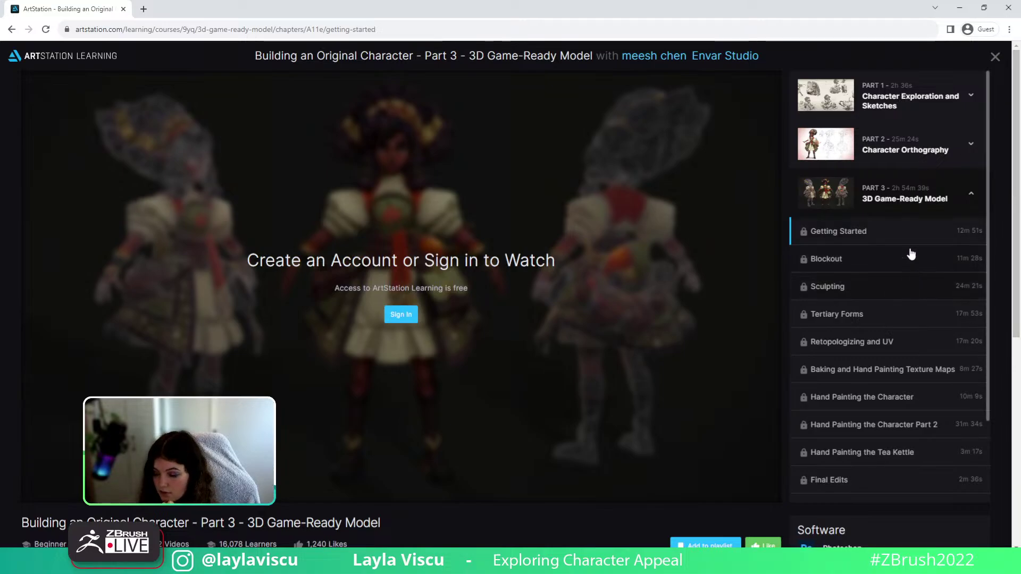
Look through the chapter list of the 3D Game-Ready Model course, then close the browser and return to ZBrush
{"action": "scroll", "coordinate": [909, 245], "scroll_direction": "down", "scroll_amount": 1}
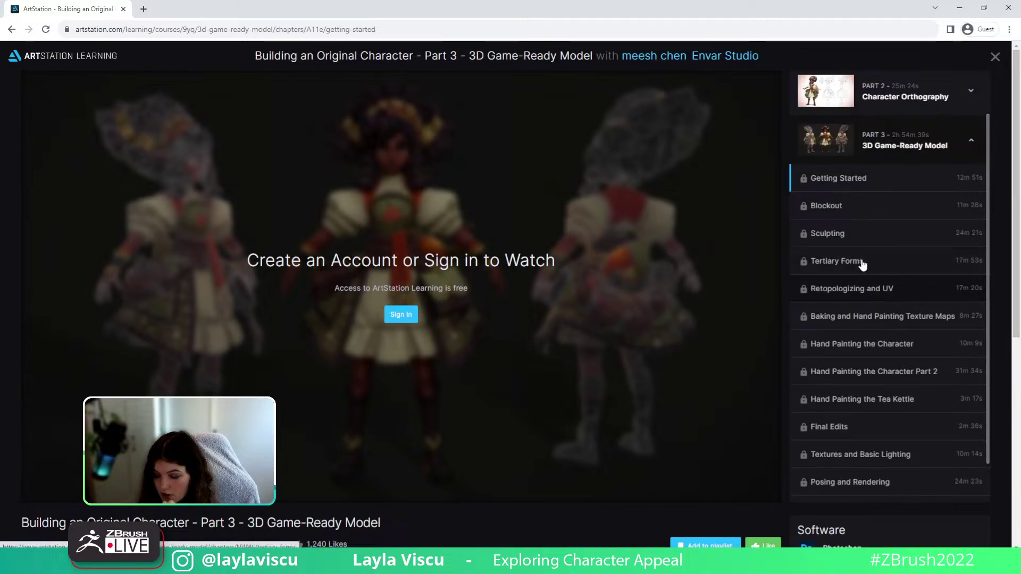
{"action": "scroll", "coordinate": [867, 202], "scroll_direction": "up", "scroll_amount": 1}
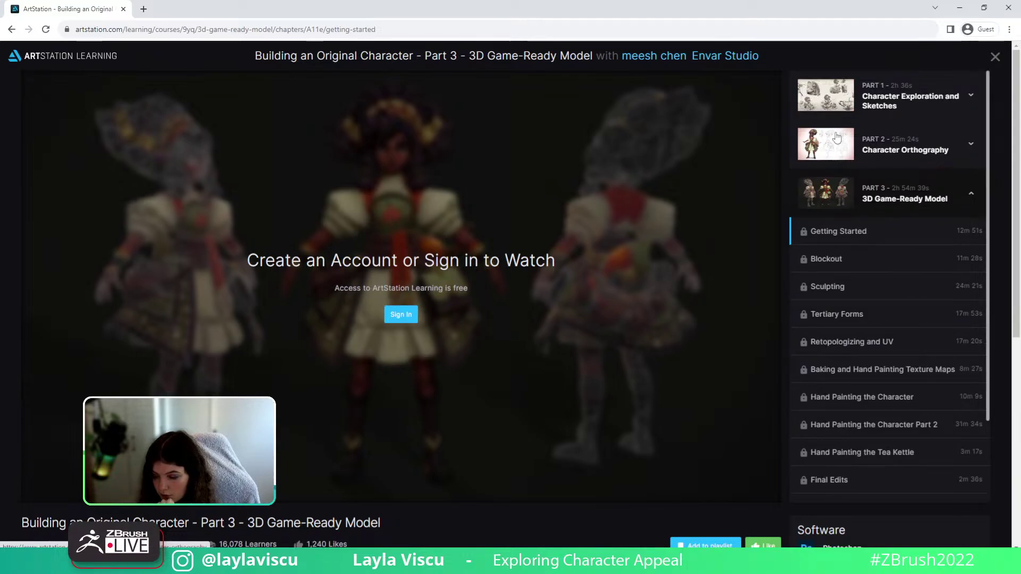
{"action": "scroll", "coordinate": [865, 180], "scroll_direction": "down", "scroll_amount": 4}
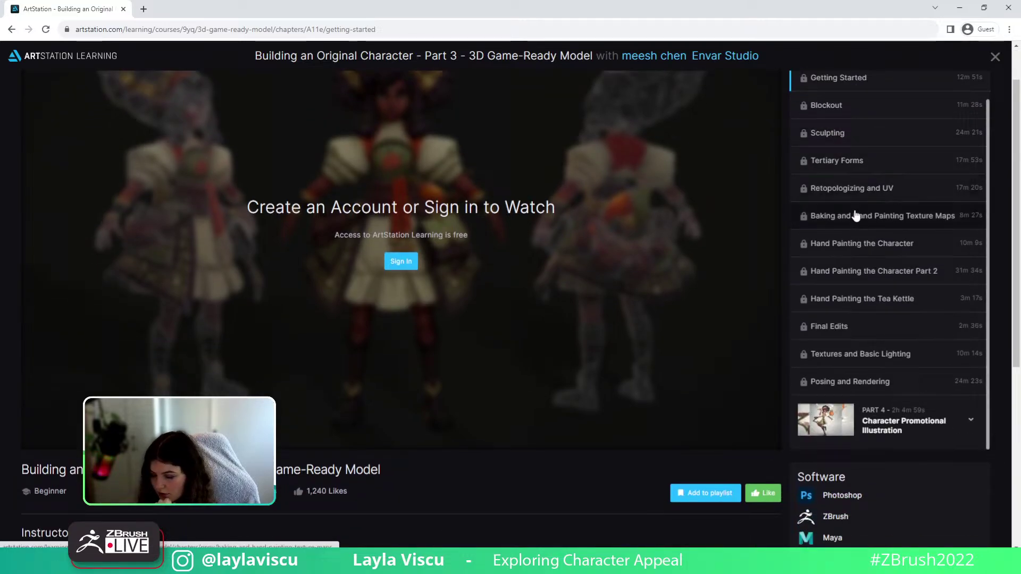
{"action": "scroll", "coordinate": [856, 215], "scroll_direction": "up", "scroll_amount": 4}
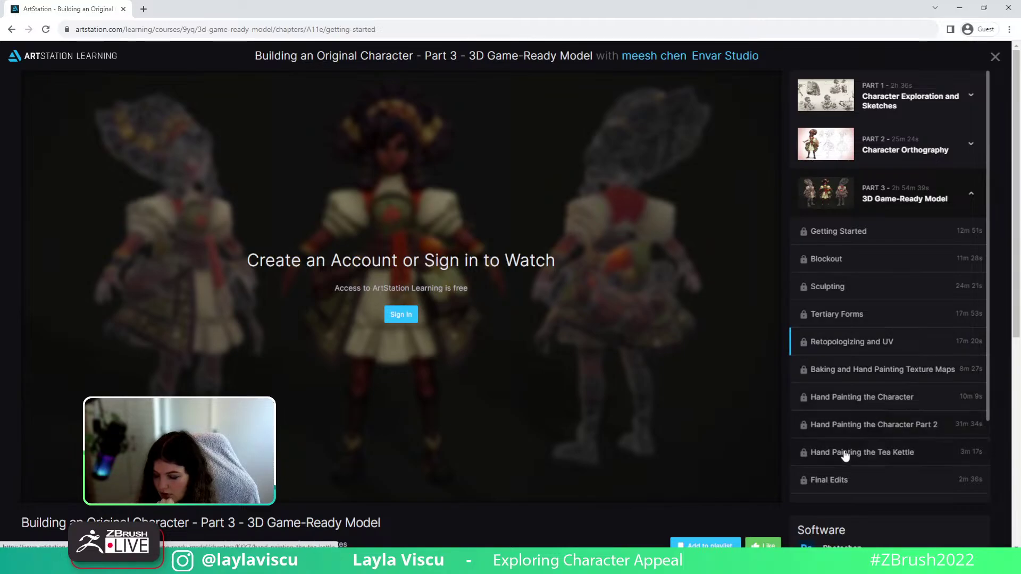
{"action": "scroll", "coordinate": [845, 456], "scroll_direction": "down", "scroll_amount": 3}
{"action": "scroll", "coordinate": [759, 372], "scroll_direction": "up", "scroll_amount": 1}
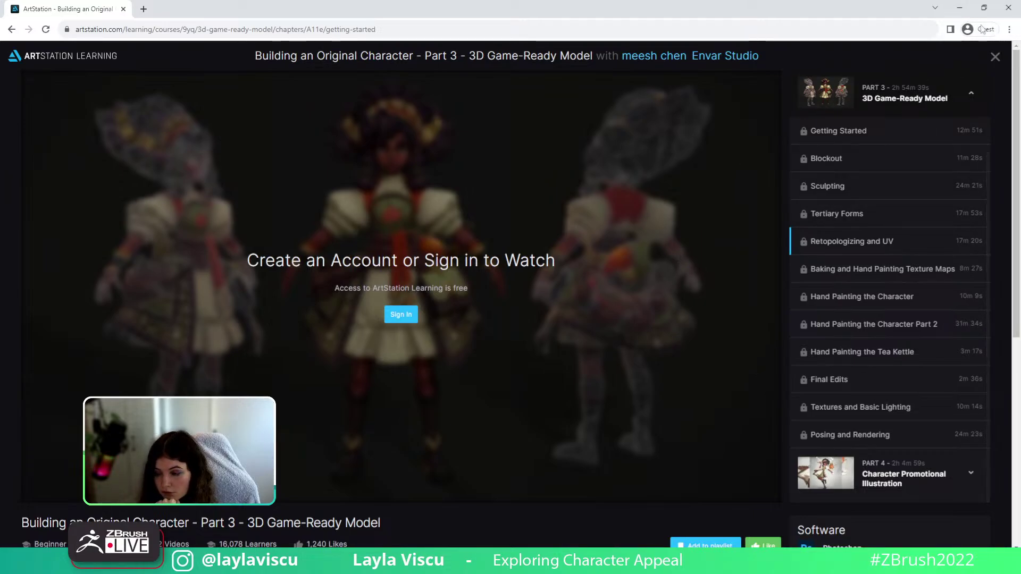
{"action": "left_click", "coordinate": [1008, 9]}
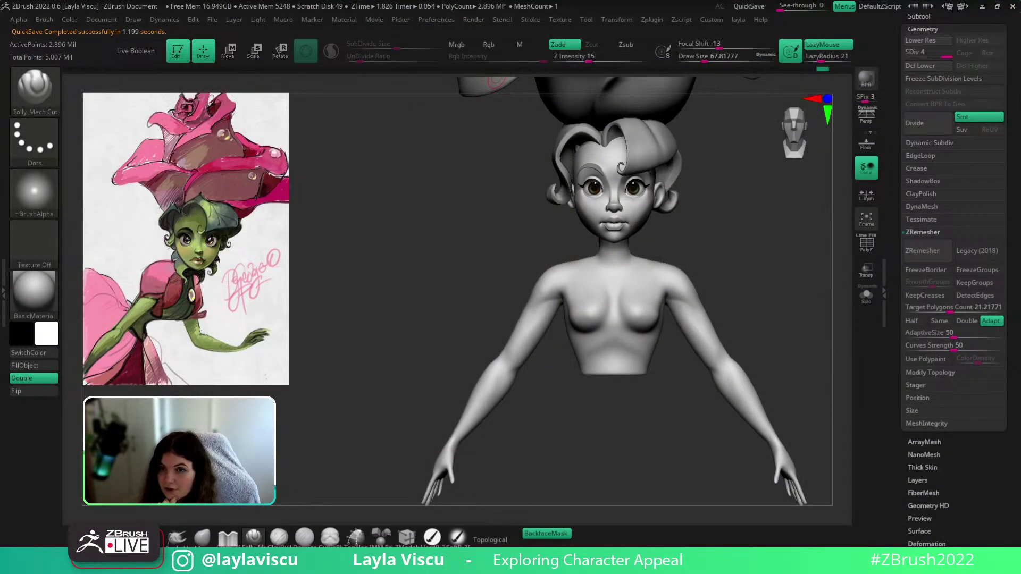
Smooth the front of the upper arms next to the armpits and check the result on the whole character
{"action": "left_click_drag", "start_coordinate": [796, 283], "coordinate": [708, 304]}
{"action": "right_click_drag", "start_coordinate": [686, 312], "coordinate": [691, 364], "text": "ctrl"}
{"action": "left_click_drag", "start_coordinate": [671, 288], "coordinate": [695, 303], "text": "shift"}
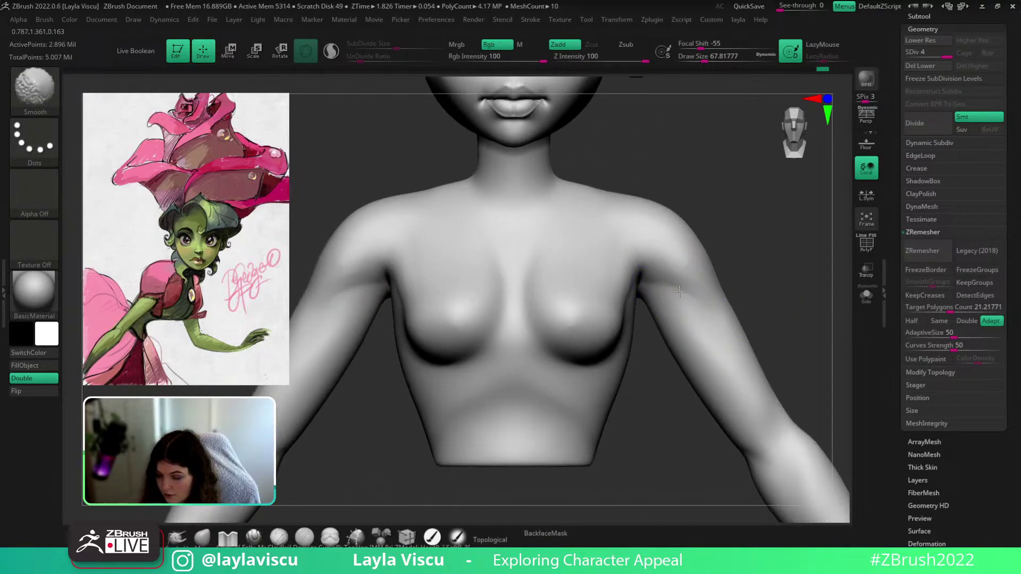
{"action": "key", "text": "f"}
{"action": "left_click_drag", "start_coordinate": [781, 320], "coordinate": [709, 312], "text": "alt"}
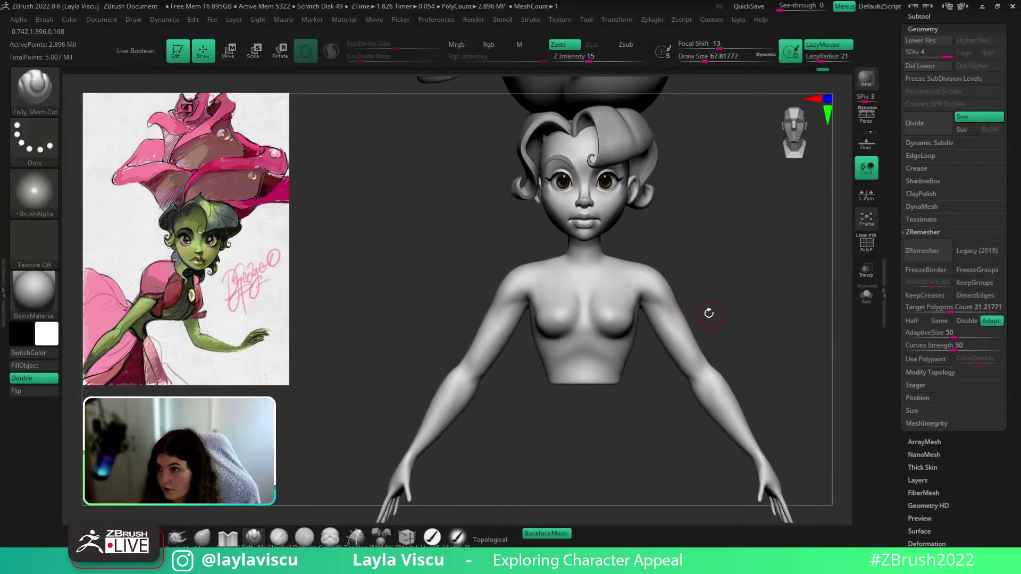
{"action": "right_click_drag", "start_coordinate": [708, 312], "coordinate": [669, 299], "text": "ctrl"}
Adjust the underside of the breasts with the Move brush at draw size 100.81, working from a high viewpoint
{"action": "mouse_move", "coordinate": [735, 280]}
{"action": "right_mouse_down", "text": "ctrl"}
{"action": "mouse_move", "coordinate": [634, 341]}
{"action": "mouse_move", "coordinate": [517, 310]}
{"action": "mouse_move", "coordinate": [294, 515]}
{"action": "right_mouse_up", "text": "ctrl"}
{"action": "key", "text": "s"}
{"action": "left_click_drag", "start_coordinate": [588, 390], "coordinate": [596, 390]}
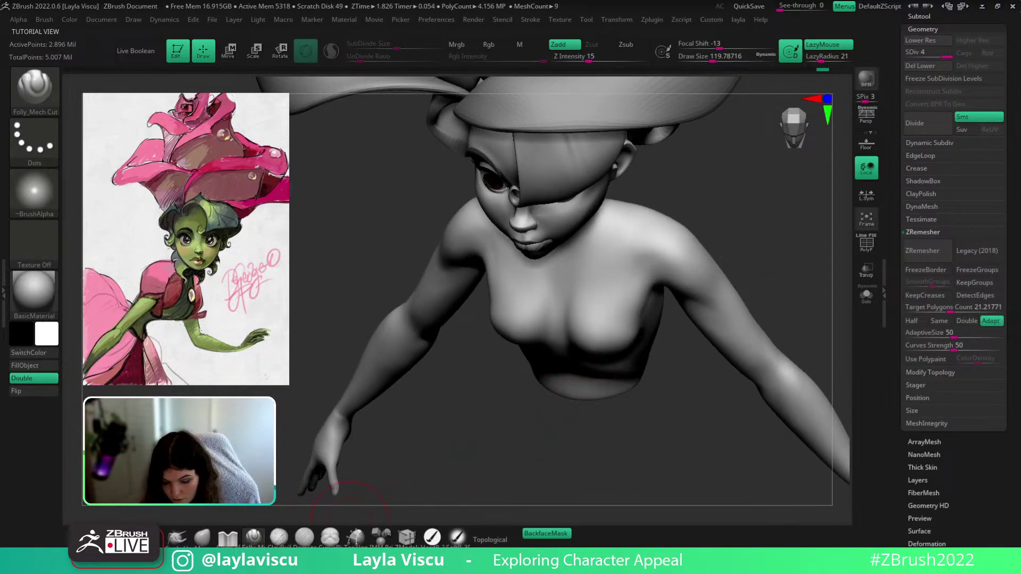
{"action": "key", "text": "b"}
{"action": "key", "text": "m"}
{"action": "key", "text": "v"}
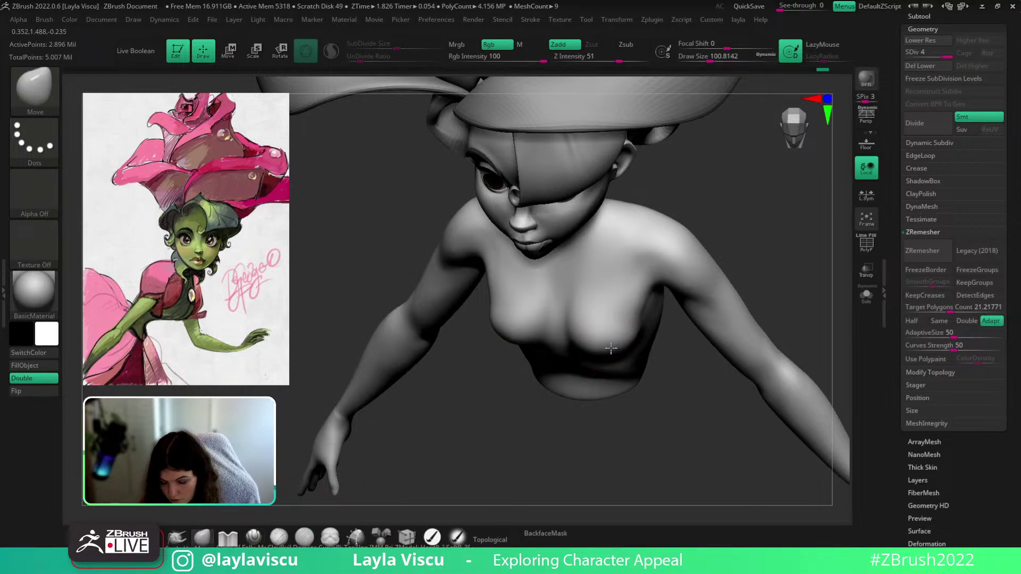
{"action": "left_click_drag", "start_coordinate": [677, 388], "coordinate": [672, 333]}
{"action": "left_click_drag", "start_coordinate": [608, 359], "coordinate": [606, 366]}
{"action": "left_click_drag", "start_coordinate": [777, 301], "coordinate": [804, 297], "text": "shift"}
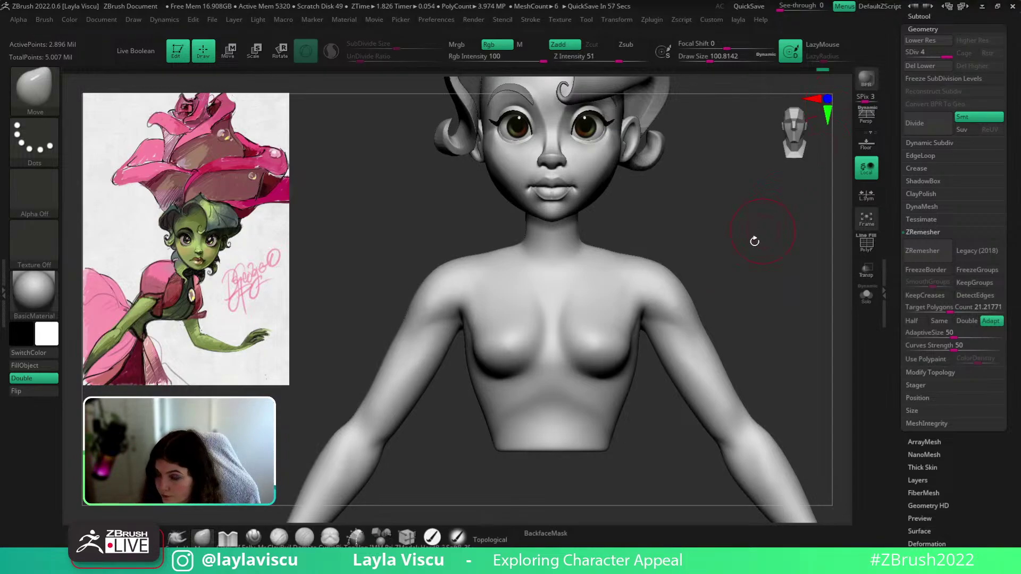
Lower the body to subdivision level 3 and rough in the collarbones with ClayBuildup at draw size 34.79
{"action": "right_click_drag", "start_coordinate": [757, 300], "coordinate": [688, 314], "text": "alt"}
{"action": "right_click_drag", "start_coordinate": [561, 316], "coordinate": [579, 309], "text": "ctrl"}
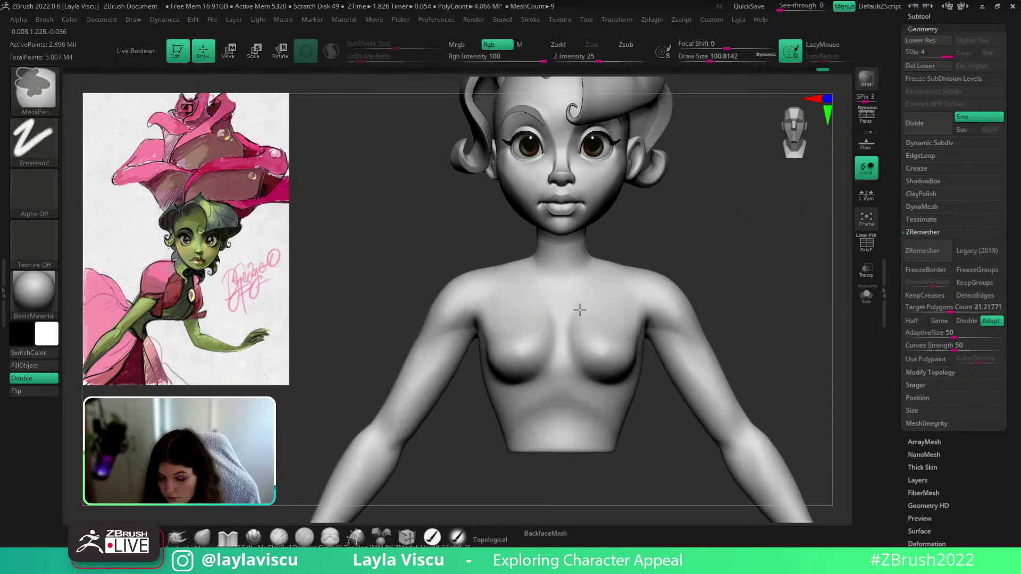
{"action": "key", "text": "b"}
{"action": "key", "text": "c"}
{"action": "key", "text": "b"}
{"action": "key", "text": "s"}
{"action": "left_click_drag", "start_coordinate": [587, 282], "coordinate": [577, 276]}
{"action": "key", "text": "shift+d"}
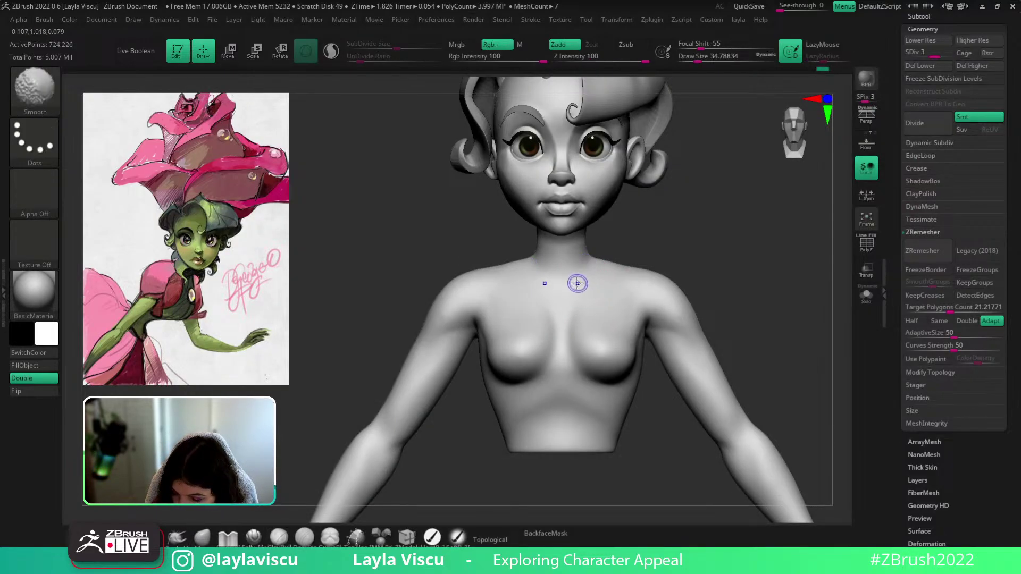
{"action": "left_click_drag", "start_coordinate": [612, 258], "coordinate": [575, 285]}
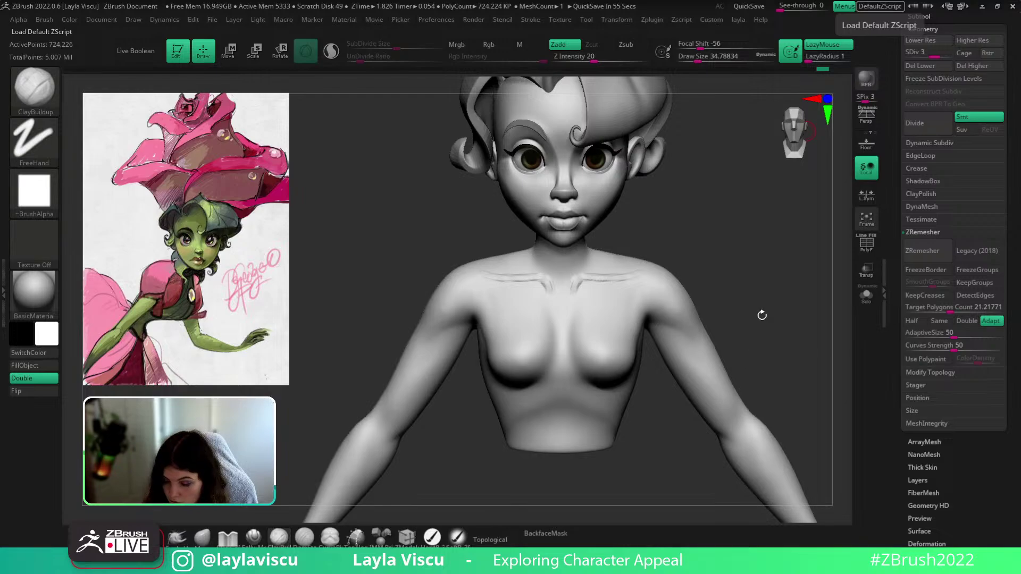
Build up the collarbones' inner ends and the area below them with more ClayBuildup strokes
{"action": "left_click_drag", "start_coordinate": [762, 315], "coordinate": [760, 298]}
{"action": "right_click_drag", "start_coordinate": [553, 248], "coordinate": [632, 340], "text": "ctrl"}
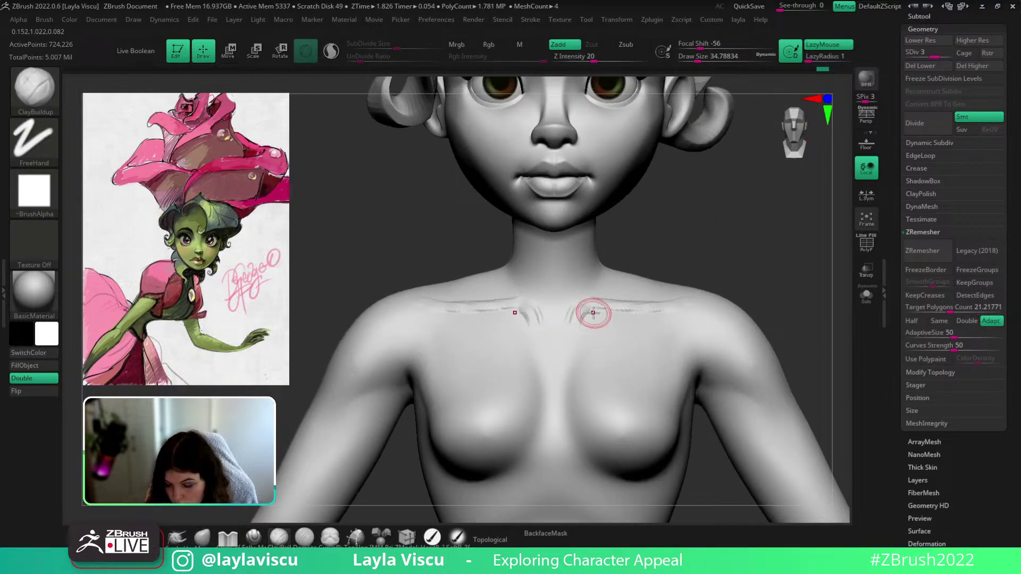
{"action": "left_click_drag", "start_coordinate": [749, 259], "coordinate": [743, 270]}
{"action": "left_click_drag", "start_coordinate": [588, 308], "coordinate": [672, 296]}
{"action": "mouse_move", "coordinate": [607, 313]}
{"action": "left_mouse_down"}
{"action": "mouse_move", "coordinate": [640, 302]}
{"action": "mouse_move", "coordinate": [573, 341]}
{"action": "left_mouse_up"}
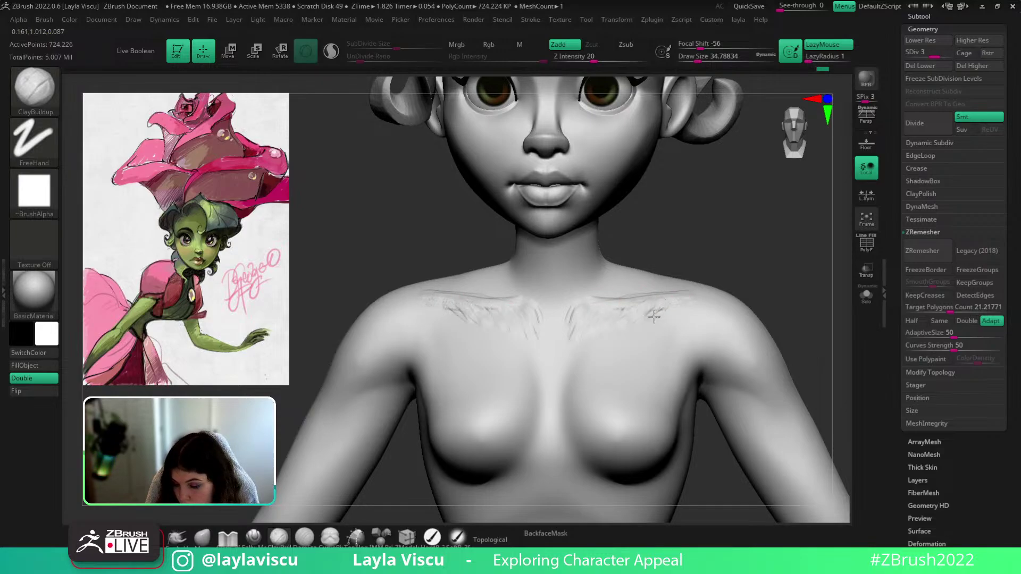
Smooth the collarbone and neck-base strokes into the chest at draw size 86.82
{"action": "left_click_drag", "start_coordinate": [735, 260], "coordinate": [688, 271]}
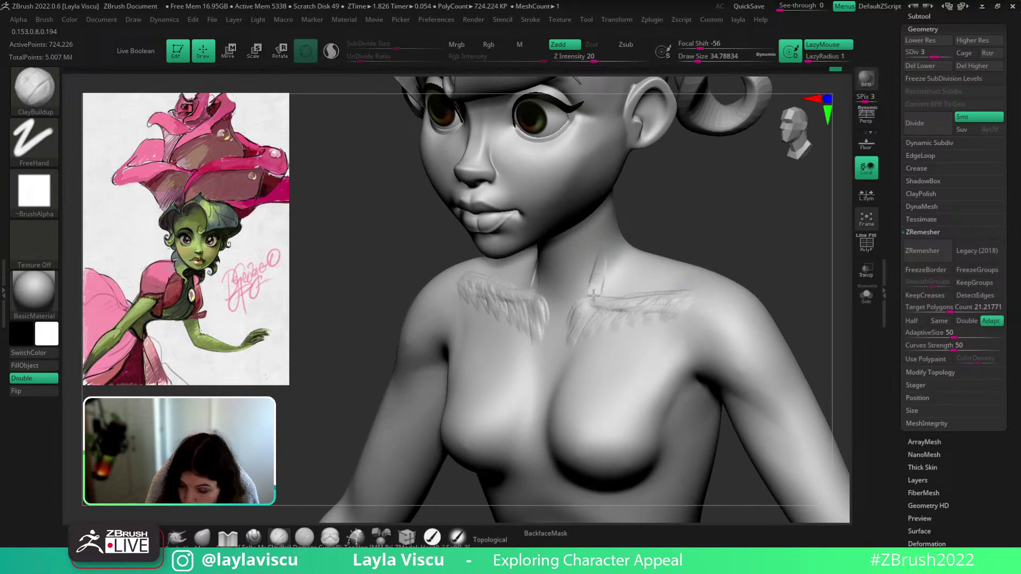
{"action": "key", "text": "s"}
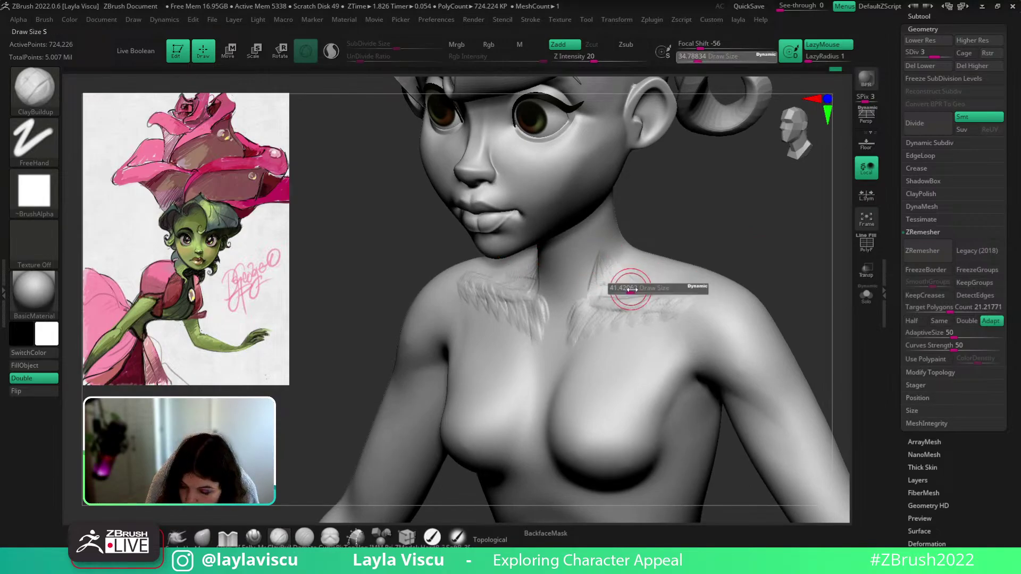
{"action": "left_click_drag", "start_coordinate": [631, 290], "coordinate": [639, 290]}
{"action": "left_click_drag", "start_coordinate": [621, 274], "coordinate": [607, 276], "text": "shift"}
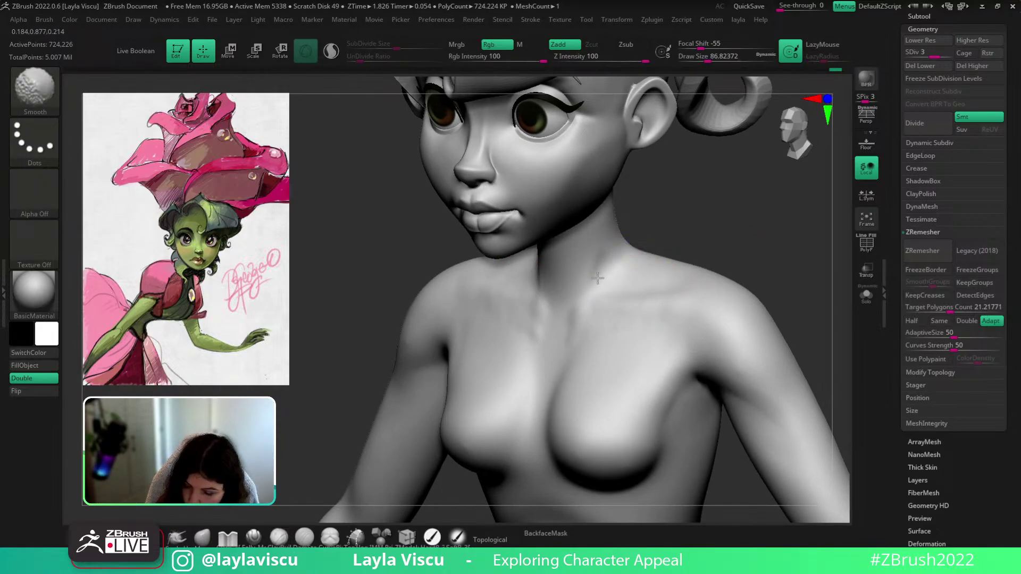
{"action": "mouse_move", "coordinate": [710, 226]}
{"action": "left_mouse_down"}
{"action": "mouse_move", "coordinate": [761, 218]}
{"action": "mouse_move", "coordinate": [757, 250]}
{"action": "mouse_move", "coordinate": [710, 227]}
{"action": "left_mouse_up"}
Rework the inner ends of the collarbones at a lower subdivision level, then set the body to level 2
{"action": "key", "text": "shift+d"}
{"action": "key", "text": "shift+d"}
{"action": "left_click_drag", "start_coordinate": [583, 308], "coordinate": [576, 326]}
{"action": "key", "text": "d"}
{"action": "left_click_drag", "start_coordinate": [645, 224], "coordinate": [648, 223], "text": "shift"}
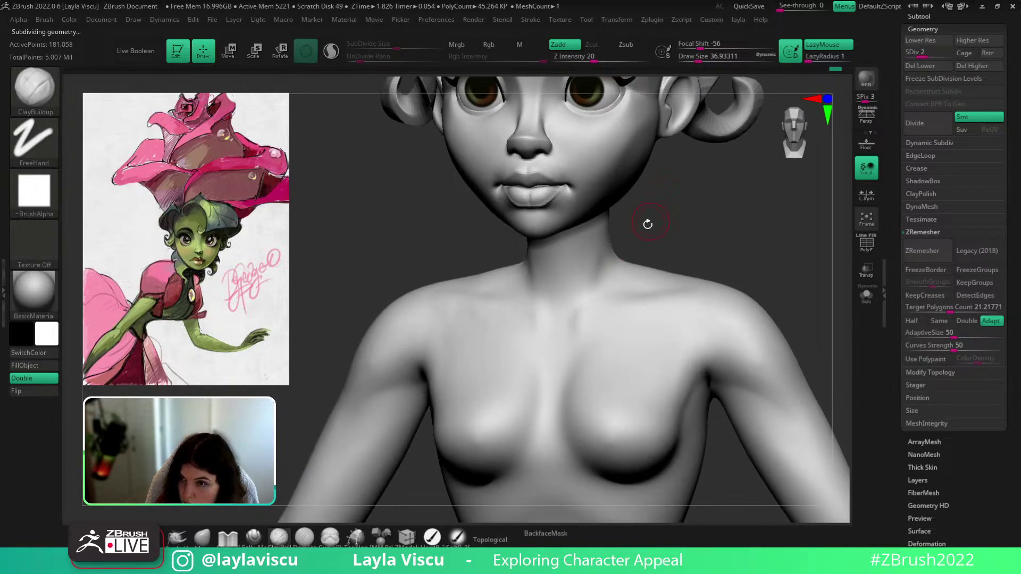
Build up the neck muscles from below the ear to the collarbone with ClayBuildup at draw size 48.65, then smooth them
{"action": "left_click_drag", "start_coordinate": [593, 255], "coordinate": [569, 301]}
{"action": "right_click_drag", "start_coordinate": [585, 271], "coordinate": [604, 227]}
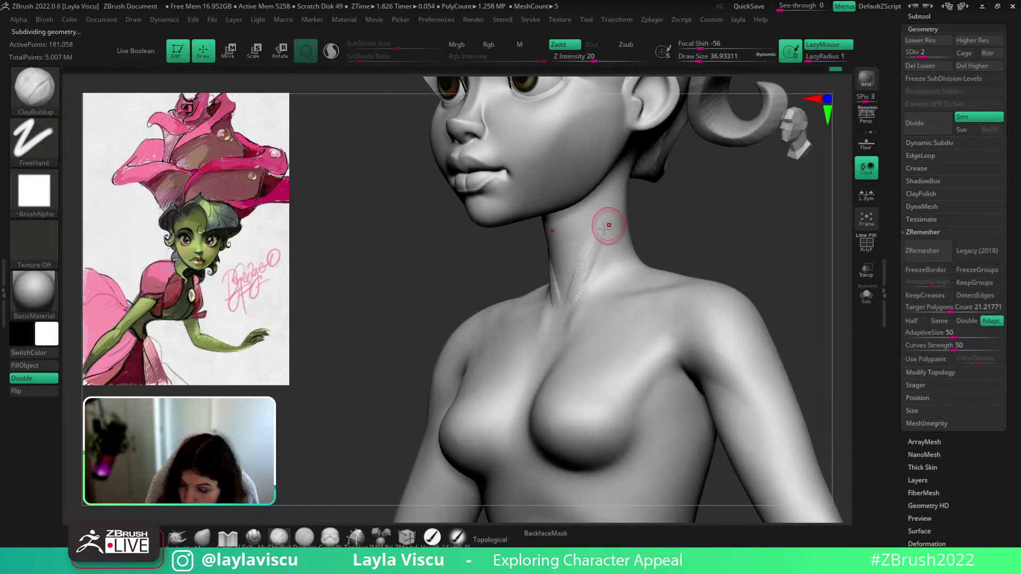
{"action": "left_click_drag", "start_coordinate": [605, 202], "coordinate": [591, 247]}
{"action": "key", "text": "s"}
{"action": "mouse_move", "coordinate": [663, 212]}
{"action": "left_mouse_down"}
{"action": "mouse_move", "coordinate": [619, 214]}
{"action": "mouse_move", "coordinate": [591, 259]}
{"action": "left_mouse_up"}
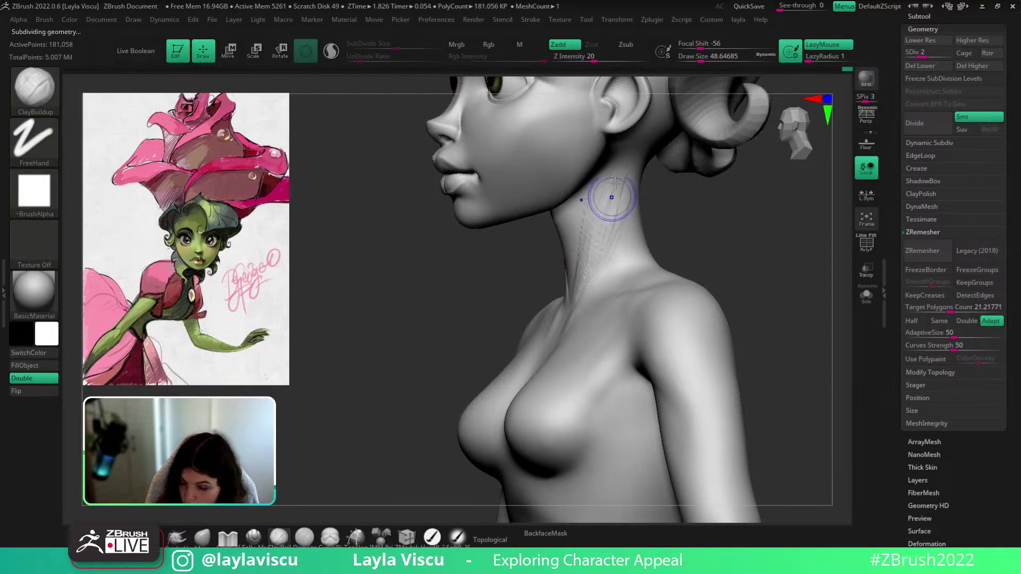
{"action": "key", "text": "shift"}
{"action": "left_click_drag", "start_coordinate": [601, 235], "coordinate": [593, 279], "text": "shift"}
{"action": "left_click_drag", "start_coordinate": [665, 226], "coordinate": [722, 231]}
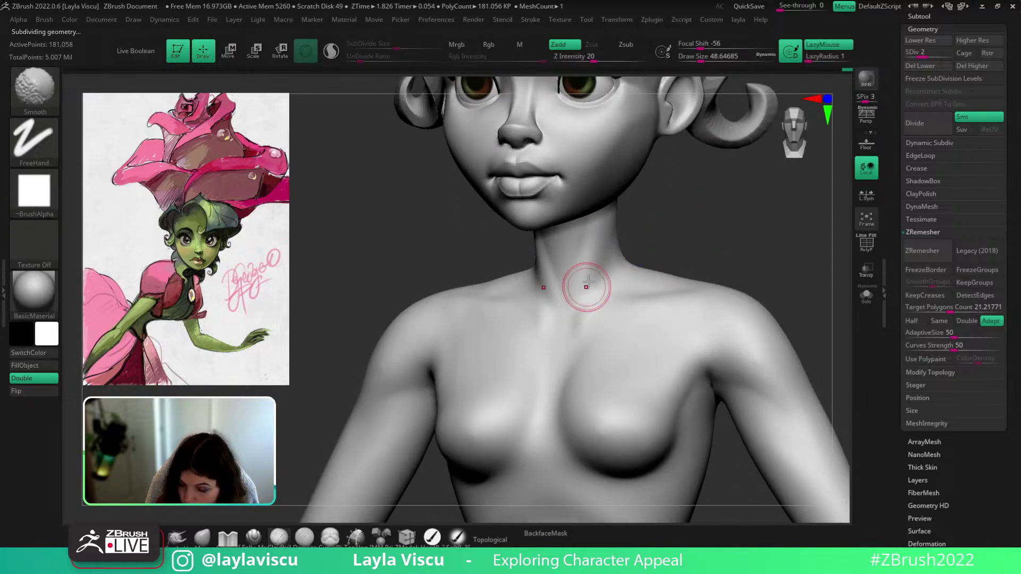
Define the V-shaped neck muscles at the front of the throat with ClayBuildup at draw size 39.14 and smooth their lower ends
{"action": "key", "text": "s"}
{"action": "left_click_drag", "start_coordinate": [585, 285], "coordinate": [582, 285]}
{"action": "left_click_drag", "start_coordinate": [665, 221], "coordinate": [667, 187]}
{"action": "left_click_drag", "start_coordinate": [550, 221], "coordinate": [571, 287]}
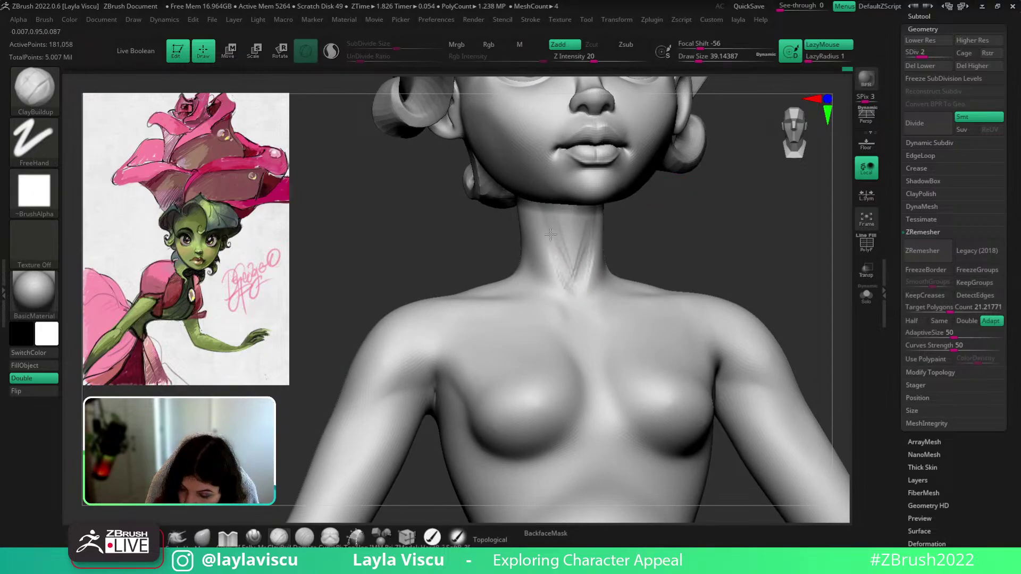
{"action": "key", "text": "shift"}
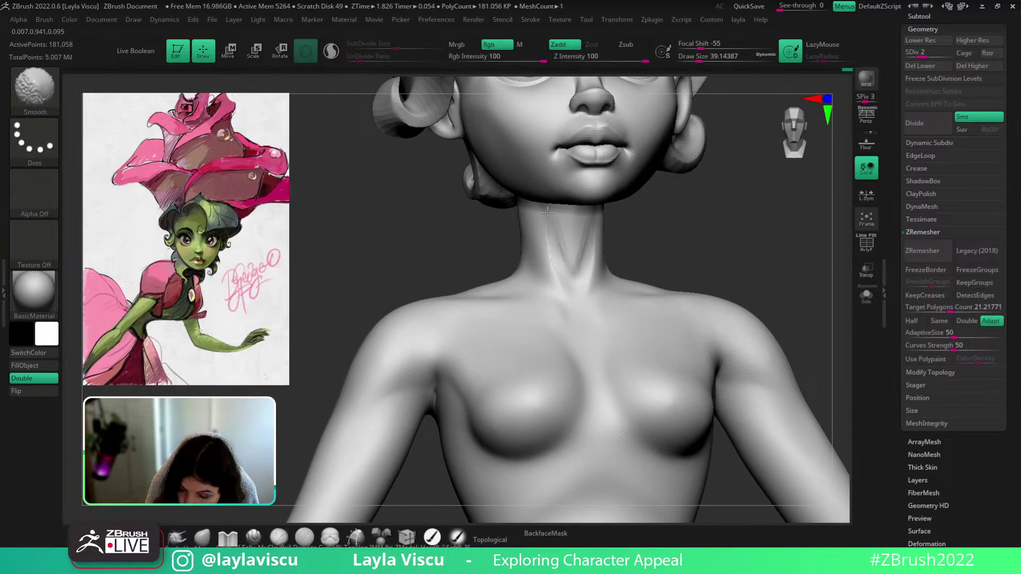
{"action": "left_click_drag", "start_coordinate": [631, 244], "coordinate": [598, 255]}
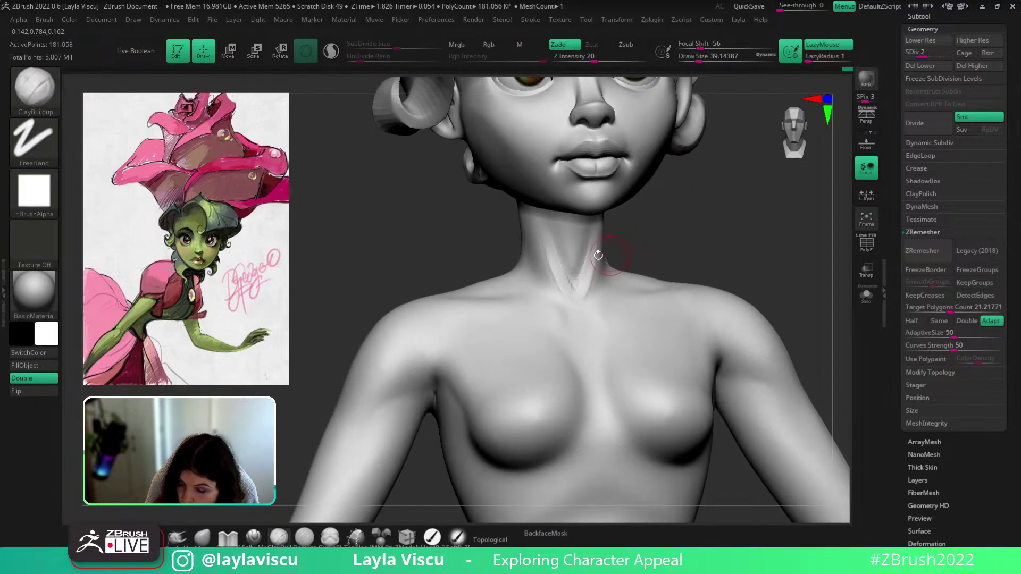
{"action": "mouse_move", "coordinate": [553, 284]}
{"action": "left_mouse_down"}
{"action": "mouse_move", "coordinate": [542, 255]}
{"action": "mouse_move", "coordinate": [555, 296]}
{"action": "left_mouse_up"}
{"action": "key", "text": "shift"}
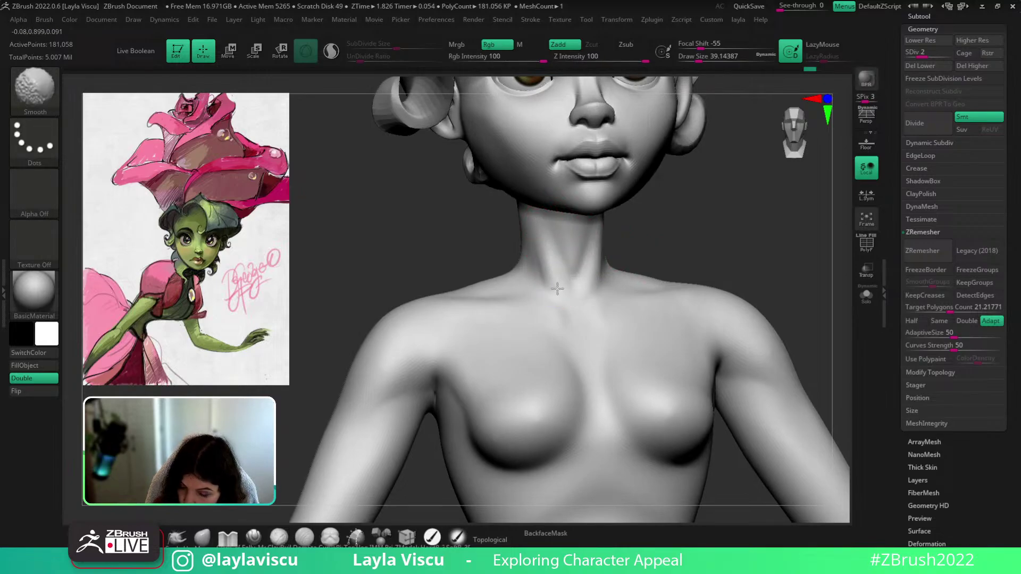
{"action": "left_click_drag", "start_coordinate": [695, 249], "coordinate": [709, 231], "text": "shift"}
Add ClayBuildup strokes along the collarbones and in the hollows above them, then undo the last change
{"action": "left_click_drag", "start_coordinate": [590, 306], "coordinate": [591, 319]}
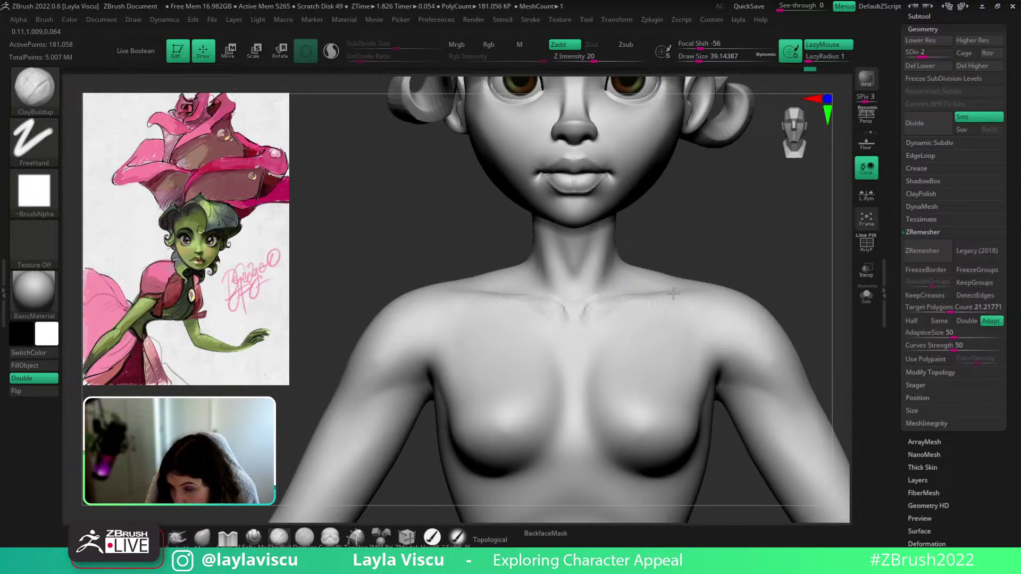
{"action": "mouse_move", "coordinate": [733, 258]}
{"action": "left_mouse_down"}
{"action": "mouse_move", "coordinate": [734, 277]}
{"action": "mouse_move", "coordinate": [696, 271]}
{"action": "left_mouse_up"}
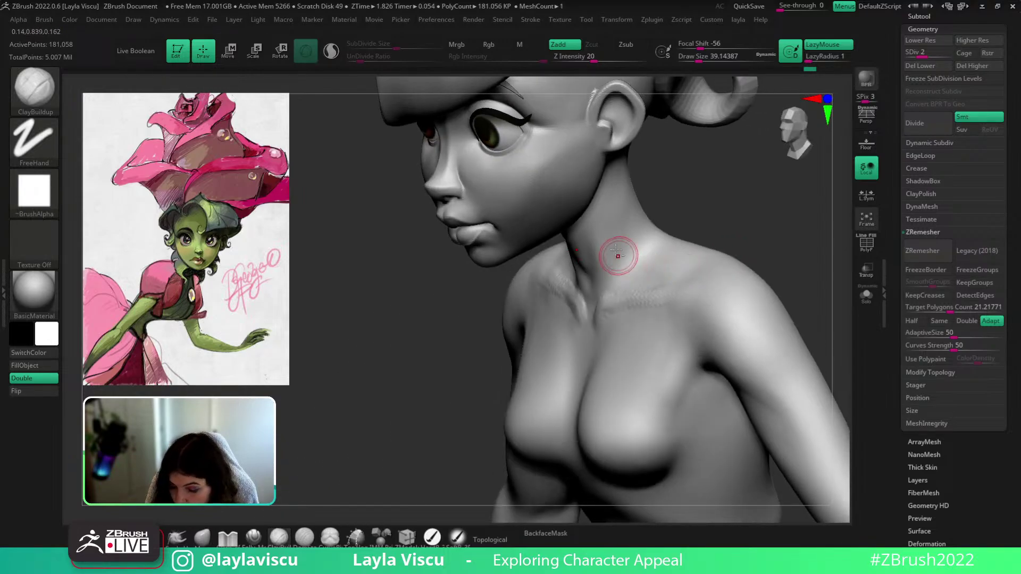
{"action": "left_click_drag", "start_coordinate": [617, 258], "coordinate": [642, 287]}
{"action": "left_click_drag", "start_coordinate": [738, 223], "coordinate": [611, 228]}
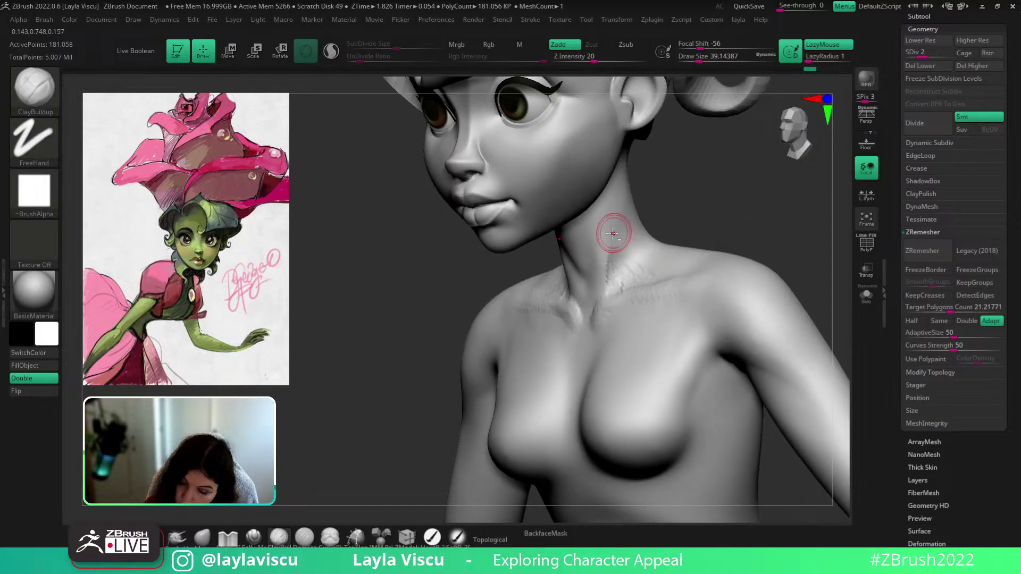
{"action": "left_click_drag", "start_coordinate": [615, 272], "coordinate": [622, 280]}
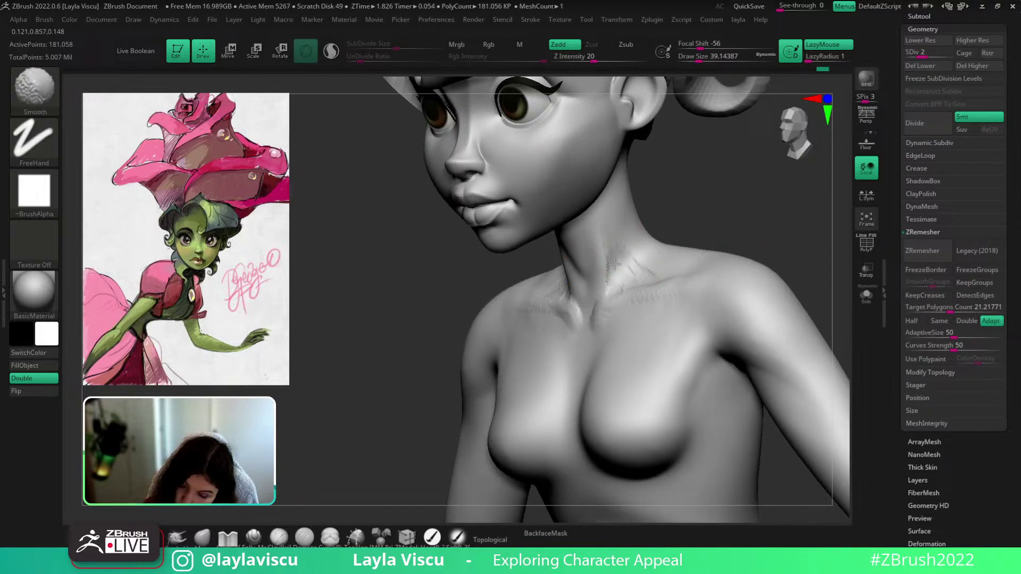
{"action": "key", "text": "ctrl+z"}
Smooth the collarbones' inner ends at the pit of the neck and check the whole upper body from the front
{"action": "left_click_drag", "start_coordinate": [661, 205], "coordinate": [719, 184]}
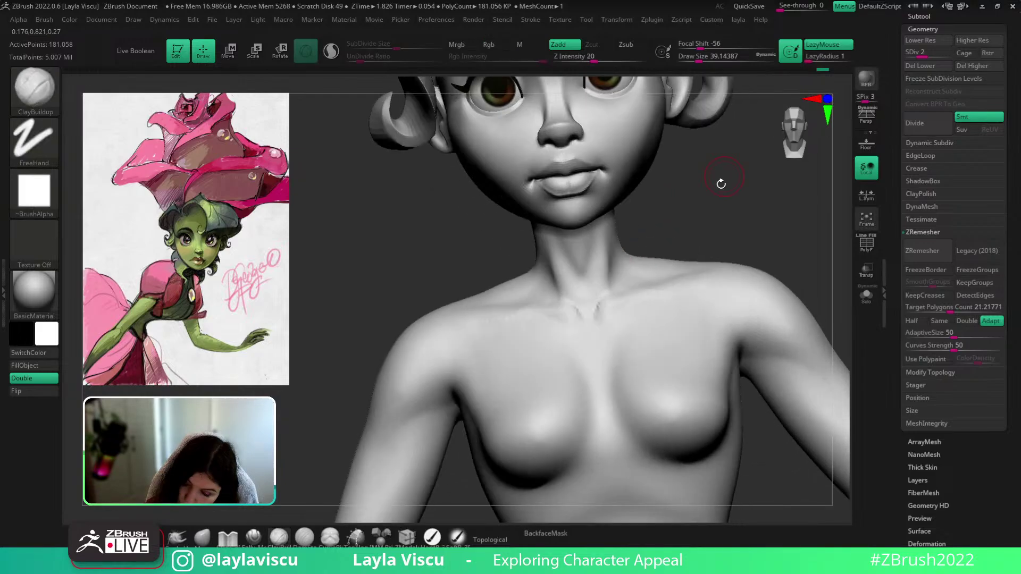
{"action": "left_click_drag", "start_coordinate": [611, 299], "coordinate": [602, 326], "text": "shift"}
{"action": "left_click_drag", "start_coordinate": [766, 232], "coordinate": [718, 196], "text": "shift"}
{"action": "scroll", "coordinate": [718, 196], "scroll_direction": "down", "scroll_amount": 5}
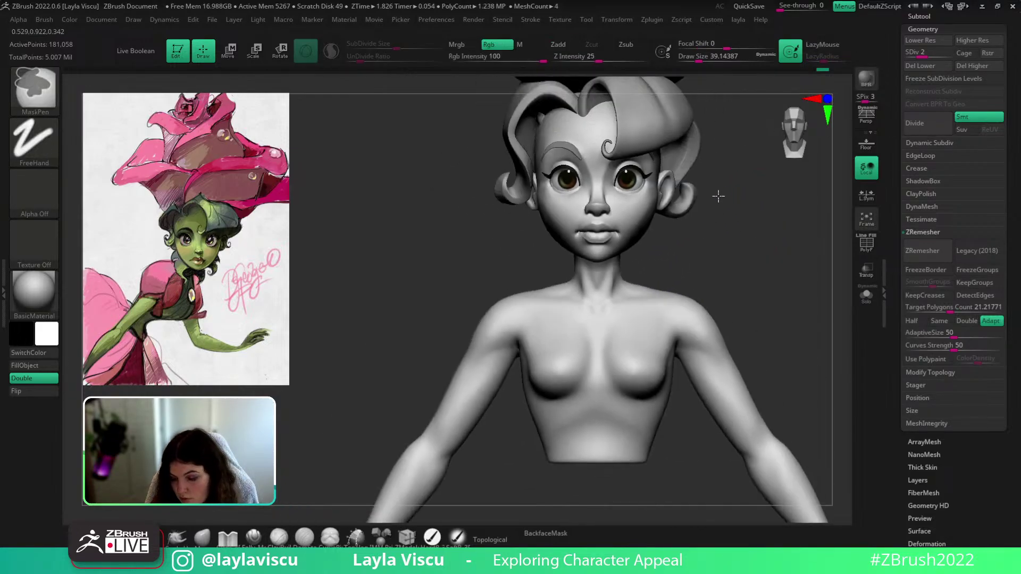
Refine the front of the neck down to the collarbones with ClayBuildup at draw size 41.42 and smooth the strokes
{"action": "scroll", "coordinate": [623, 336], "scroll_direction": "up", "scroll_amount": 7}
{"action": "key", "text": "s"}
{"action": "left_click_drag", "start_coordinate": [604, 279], "coordinate": [599, 279]}
{"action": "mouse_move", "coordinate": [545, 270]}
{"action": "left_mouse_down"}
{"action": "mouse_move", "coordinate": [568, 309]}
{"action": "mouse_move", "coordinate": [538, 226]}
{"action": "mouse_move", "coordinate": [569, 296]}
{"action": "mouse_move", "coordinate": [578, 288]}
{"action": "mouse_move", "coordinate": [553, 253]}
{"action": "mouse_move", "coordinate": [589, 290]}
{"action": "left_mouse_up"}
{"action": "key", "text": "s"}
{"action": "right_click_drag", "start_coordinate": [688, 267], "coordinate": [659, 208], "text": "ctrl"}
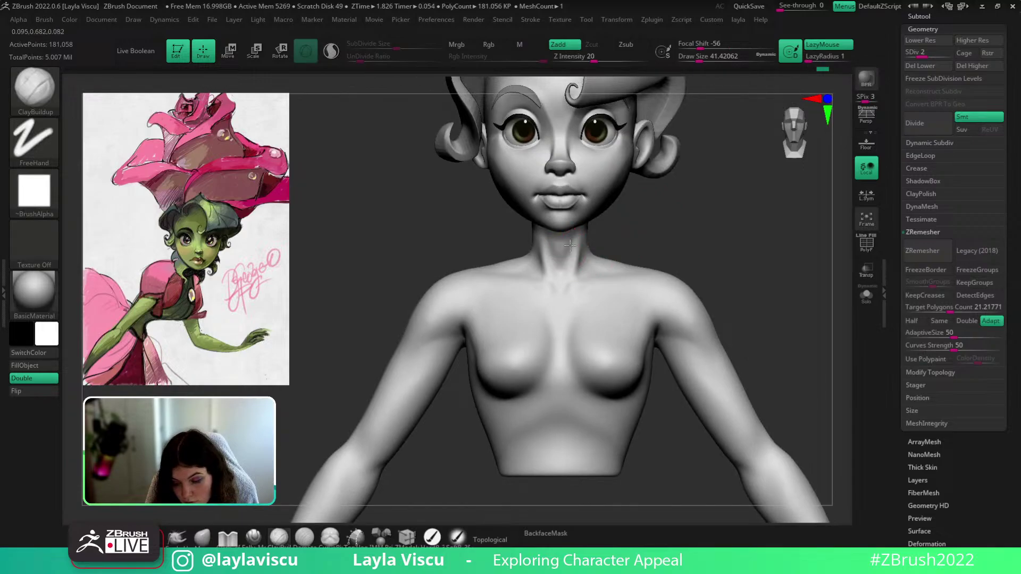
{"action": "key", "text": "shift"}
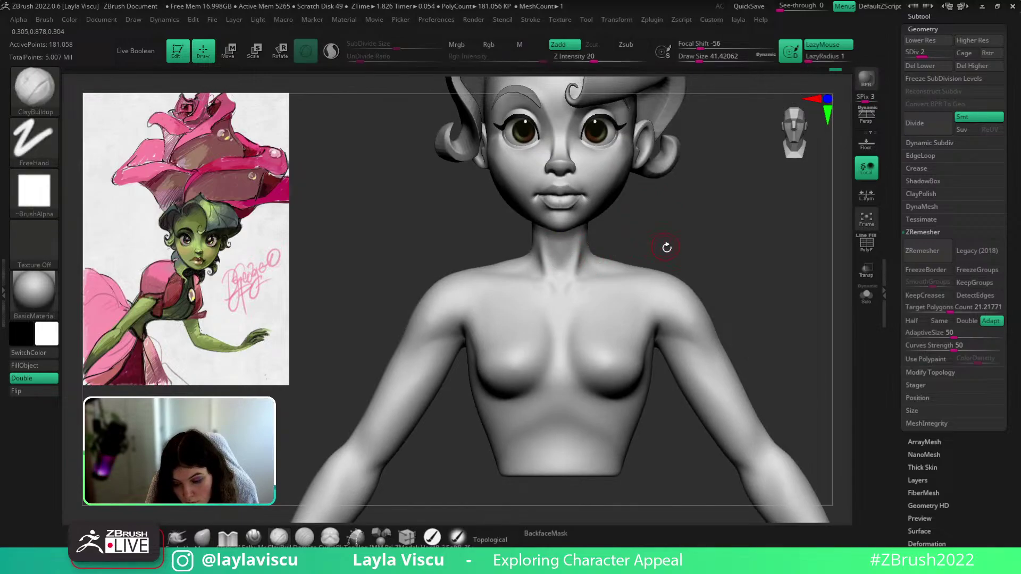
Stroke a ClayBuildup ridge along each collarbone from its inner end out to the shoulder
{"action": "mouse_move", "coordinate": [665, 246]}
{"action": "right_mouse_down"}
{"action": "mouse_move", "coordinate": [646, 237]}
{"action": "mouse_move", "coordinate": [652, 243]}
{"action": "mouse_move", "coordinate": [606, 272]}
{"action": "right_mouse_up"}
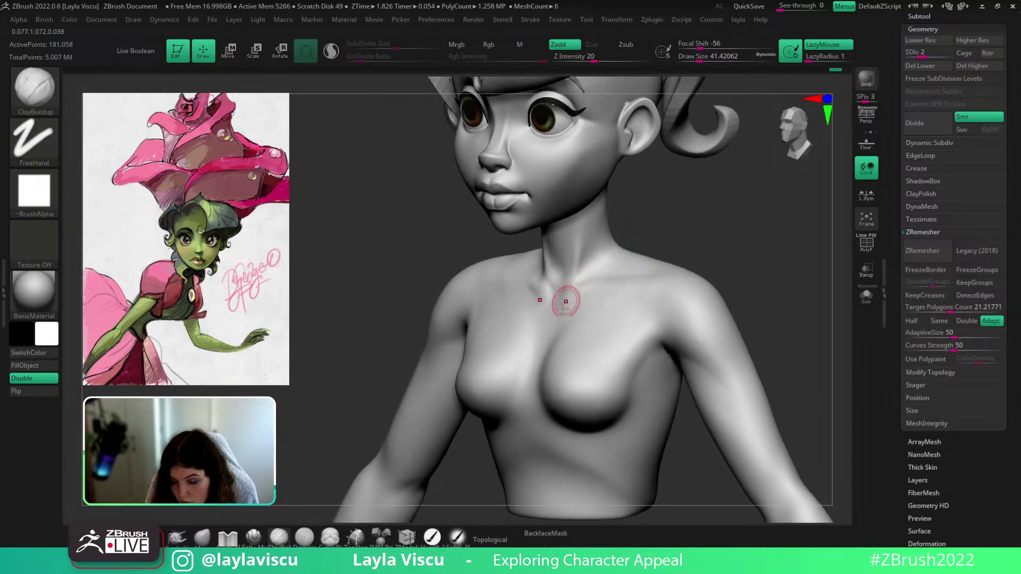
{"action": "right_click_drag", "start_coordinate": [677, 237], "coordinate": [691, 270]}
{"action": "left_click_drag", "start_coordinate": [570, 296], "coordinate": [667, 287]}
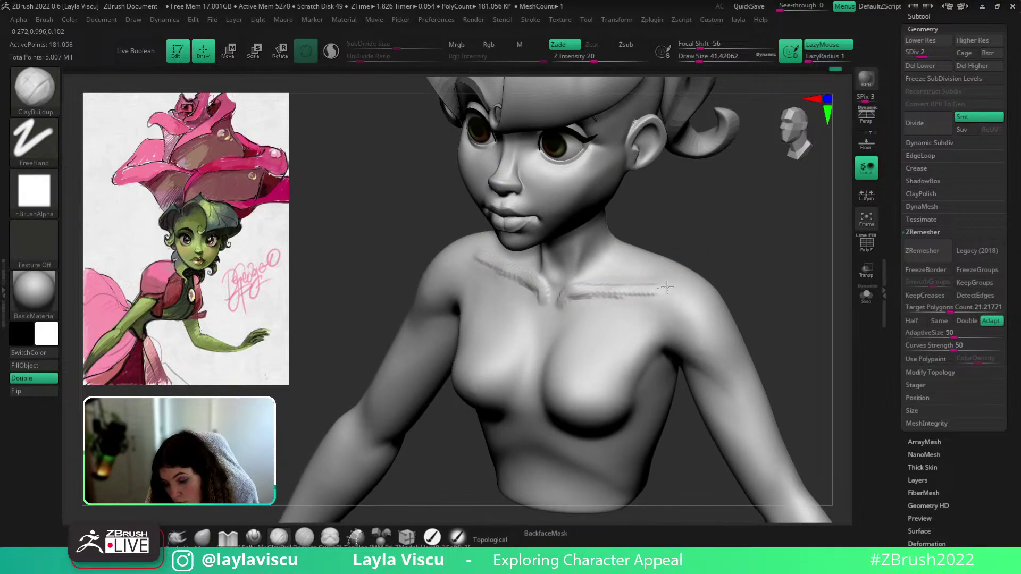
Rework the hollow between the neck and collarbone with ClayBuildup and smooth it together with the collarbone ridge
{"action": "right_click_drag", "start_coordinate": [677, 228], "coordinate": [592, 265]}
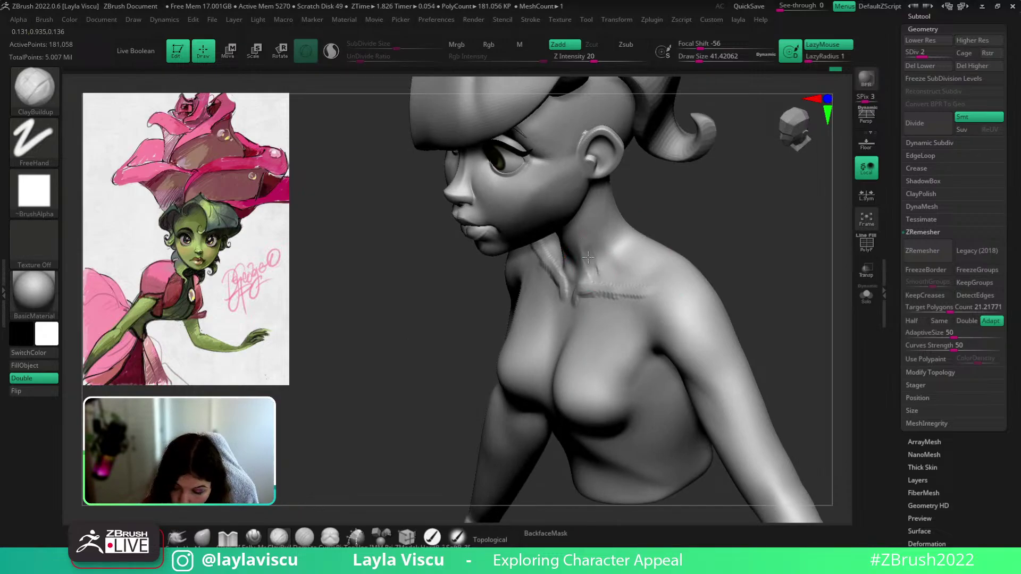
{"action": "key", "text": "shift"}
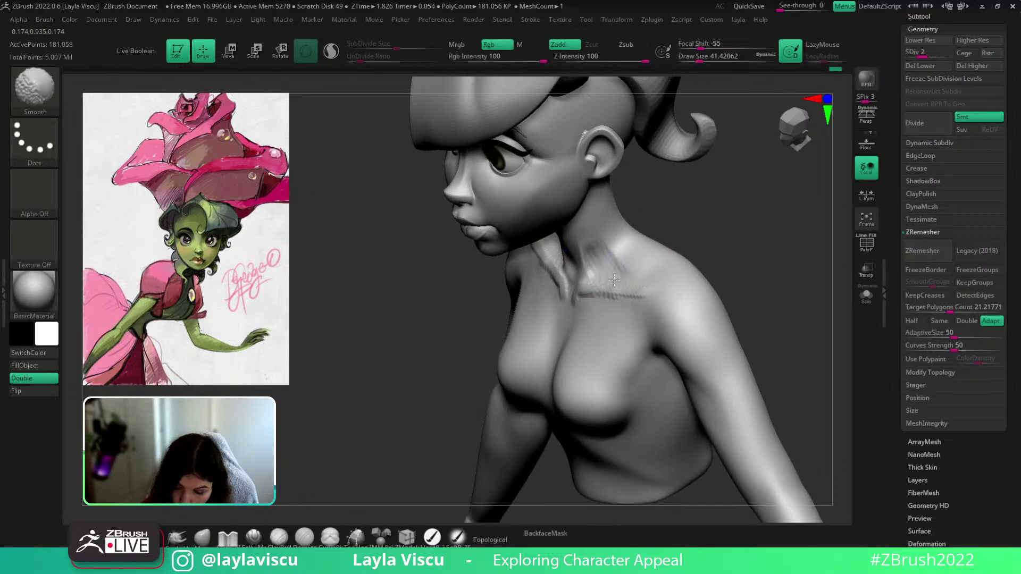
{"action": "mouse_move", "coordinate": [593, 239]}
{"action": "right_mouse_down"}
{"action": "mouse_move", "coordinate": [737, 209]}
{"action": "mouse_move", "coordinate": [582, 296]}
{"action": "right_mouse_up"}
{"action": "mouse_move", "coordinate": [716, 274]}
{"action": "right_mouse_down", "text": "shift"}
{"action": "mouse_move", "coordinate": [740, 278]}
{"action": "mouse_move", "coordinate": [745, 233]}
{"action": "right_mouse_up", "text": "shift"}
{"action": "mouse_move", "coordinate": [667, 250]}
{"action": "right_mouse_down", "text": "ctrl"}
{"action": "mouse_move", "coordinate": [686, 260]}
{"action": "mouse_move", "coordinate": [705, 251]}
{"action": "mouse_move", "coordinate": [660, 262]}
{"action": "mouse_move", "coordinate": [638, 292]}
{"action": "right_mouse_up", "text": "ctrl"}
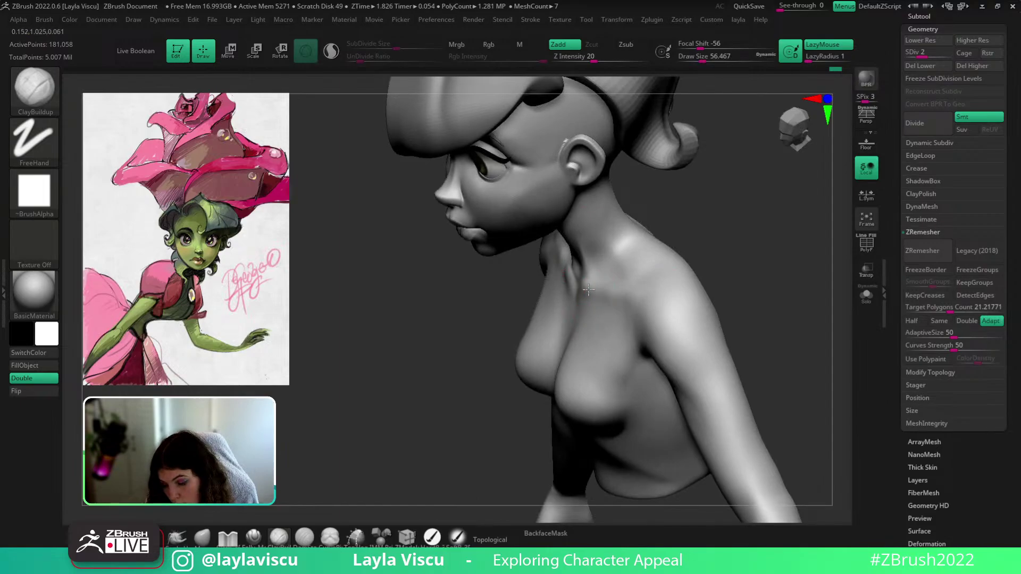
Sharpen the collarbones with ClayBuildup and the Folly_Mech Cut brush at draw size 56.47, then smooth them into the chest
{"action": "left_click_drag", "start_coordinate": [588, 290], "coordinate": [604, 297]}
{"action": "mouse_move", "coordinate": [721, 264]}
{"action": "right_mouse_down"}
{"action": "mouse_move", "coordinate": [788, 225]}
{"action": "mouse_move", "coordinate": [738, 240]}
{"action": "right_mouse_up"}
{"action": "mouse_move", "coordinate": [739, 241]}
{"action": "right_mouse_down"}
{"action": "mouse_move", "coordinate": [728, 244]}
{"action": "mouse_move", "coordinate": [739, 250]}
{"action": "mouse_move", "coordinate": [687, 266]}
{"action": "right_mouse_up"}
{"action": "left_click", "coordinate": [254, 539]}
{"action": "left_click_drag", "start_coordinate": [596, 291], "coordinate": [657, 290]}
{"action": "right_click_drag", "start_coordinate": [638, 272], "coordinate": [695, 244], "text": "shift"}
{"action": "left_click_drag", "start_coordinate": [610, 289], "coordinate": [630, 293], "text": "shift"}
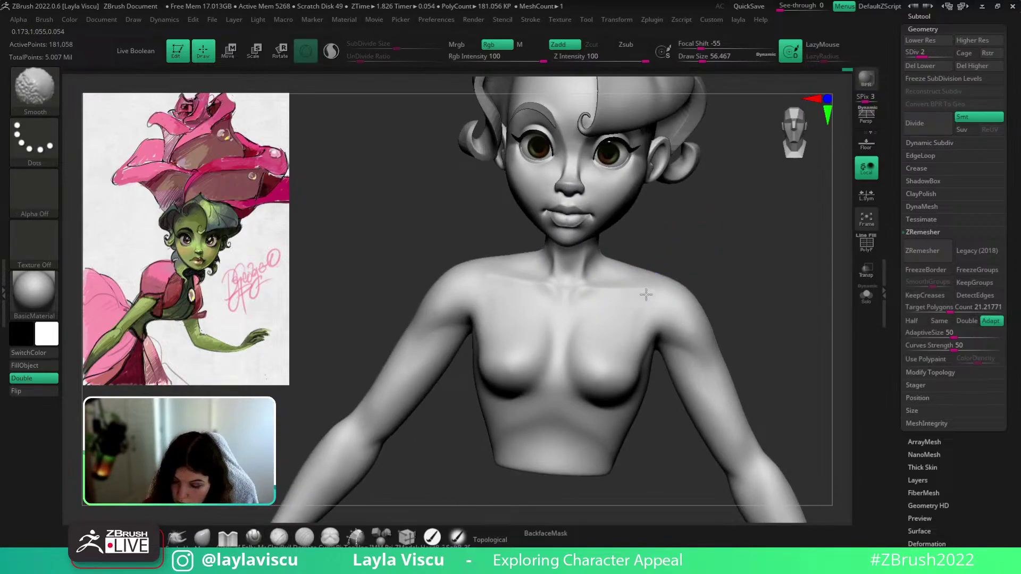
Switch to the Move brush at draw size 83.49 for adjusting the neck base from the front
{"action": "right_click_drag", "start_coordinate": [645, 294], "coordinate": [733, 282]}
{"action": "right_click_drag", "start_coordinate": [703, 247], "coordinate": [704, 267], "text": "alt"}
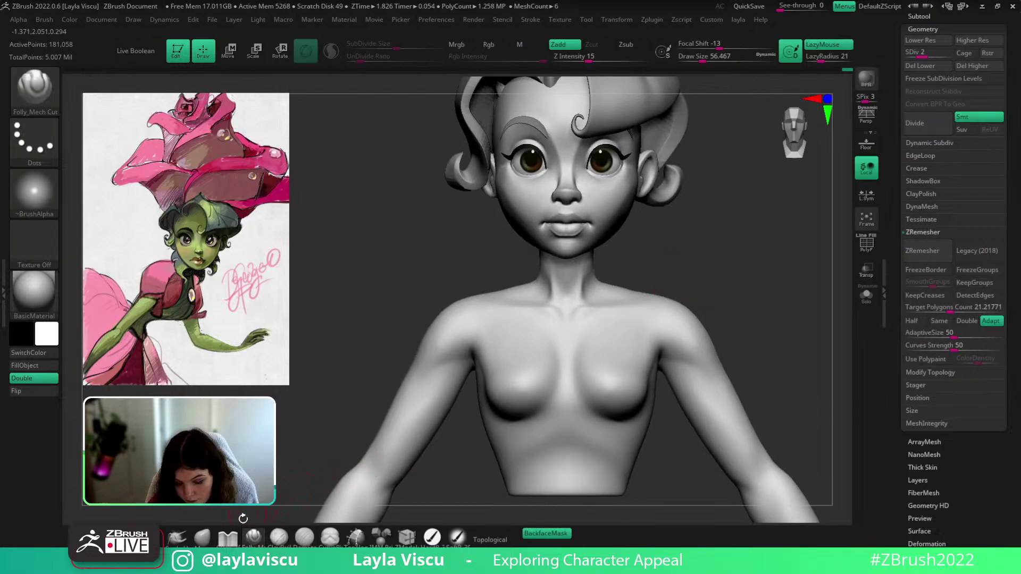
{"action": "left_click", "coordinate": [203, 538]}
{"action": "key", "text": "s"}
{"action": "left_click_drag", "start_coordinate": [543, 307], "coordinate": [548, 308]}
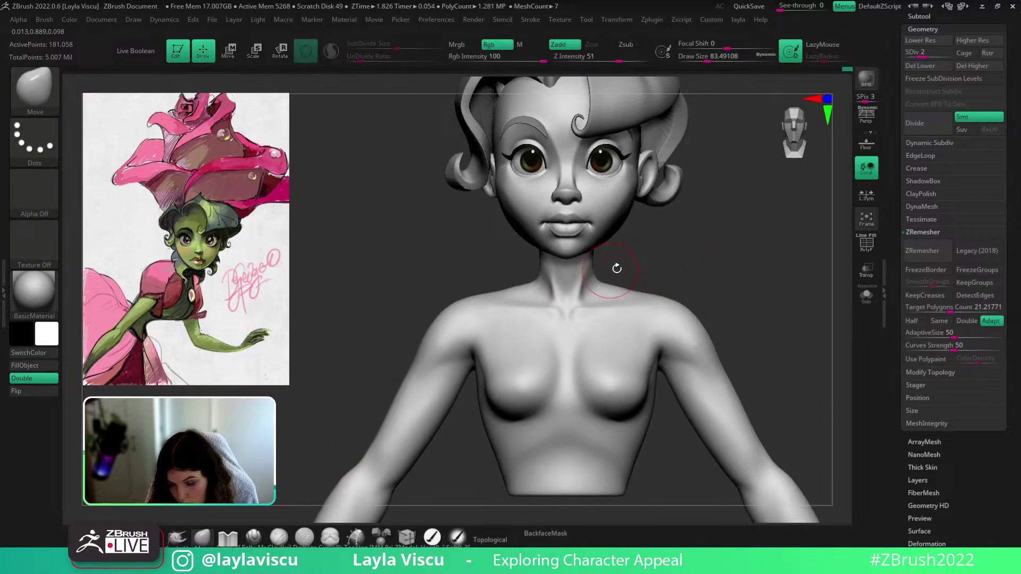
Add a short clay stroke on the side of the neck with the ClayBuildup brush at draw size about 54
{"action": "right_click_drag", "start_coordinate": [617, 269], "coordinate": [581, 337]}
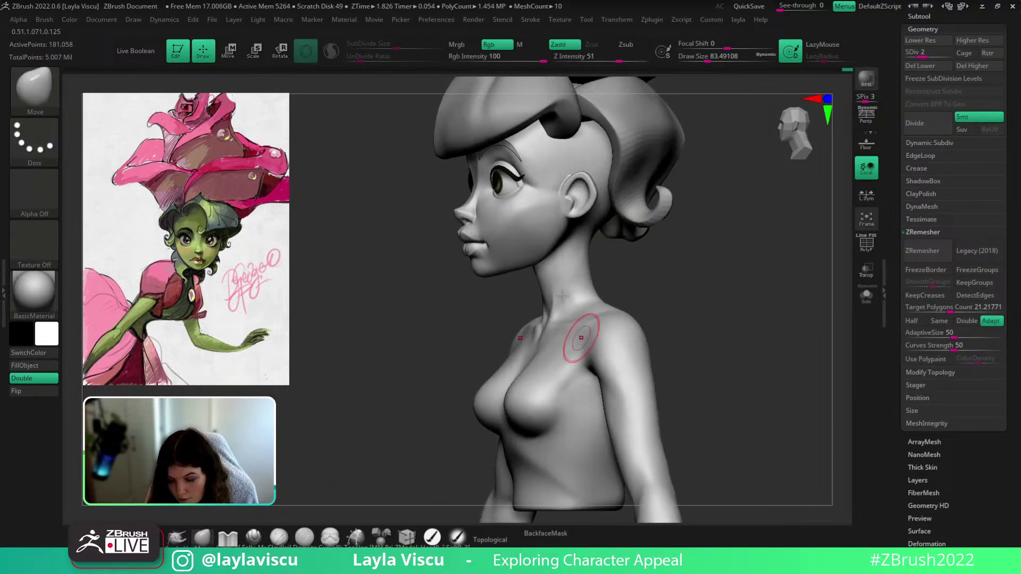
{"action": "key", "text": "b"}
{"action": "key", "text": "c"}
{"action": "key", "text": "b"}
{"action": "mouse_move", "coordinate": [585, 264]}
{"action": "right_mouse_down"}
{"action": "mouse_move", "coordinate": [659, 274]}
{"action": "mouse_move", "coordinate": [619, 258]}
{"action": "right_mouse_up"}
{"action": "key", "text": "s"}
{"action": "mouse_move", "coordinate": [575, 287]}
{"action": "left_mouse_down"}
{"action": "mouse_move", "coordinate": [576, 262]}
{"action": "mouse_move", "coordinate": [566, 308]}
{"action": "left_mouse_up"}
{"action": "key", "text": "shift"}
{"action": "right_click_drag", "start_coordinate": [580, 279], "coordinate": [643, 241]}
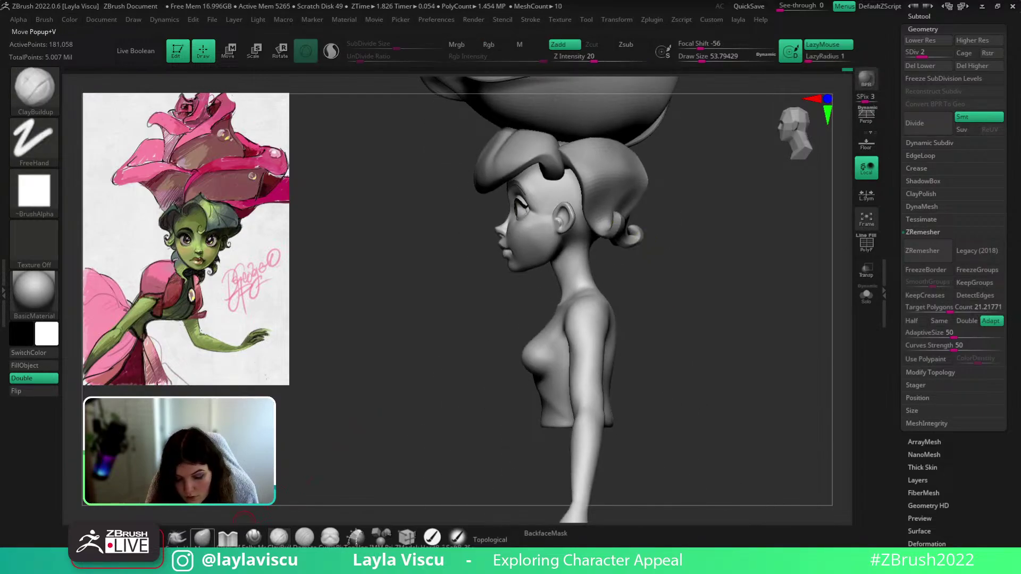
Push the nape of the neck forward in side view with the Move brush at draw size about 187
{"action": "key", "text": "b"}
{"action": "key", "text": "m"}
{"action": "key", "text": "v"}
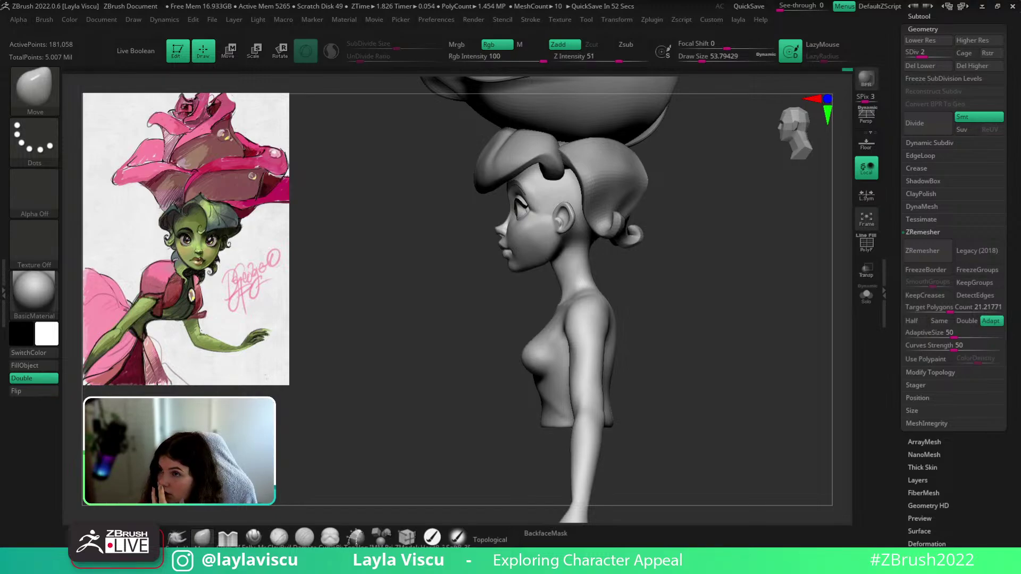
{"action": "right_click_drag", "start_coordinate": [721, 272], "coordinate": [837, 269]}
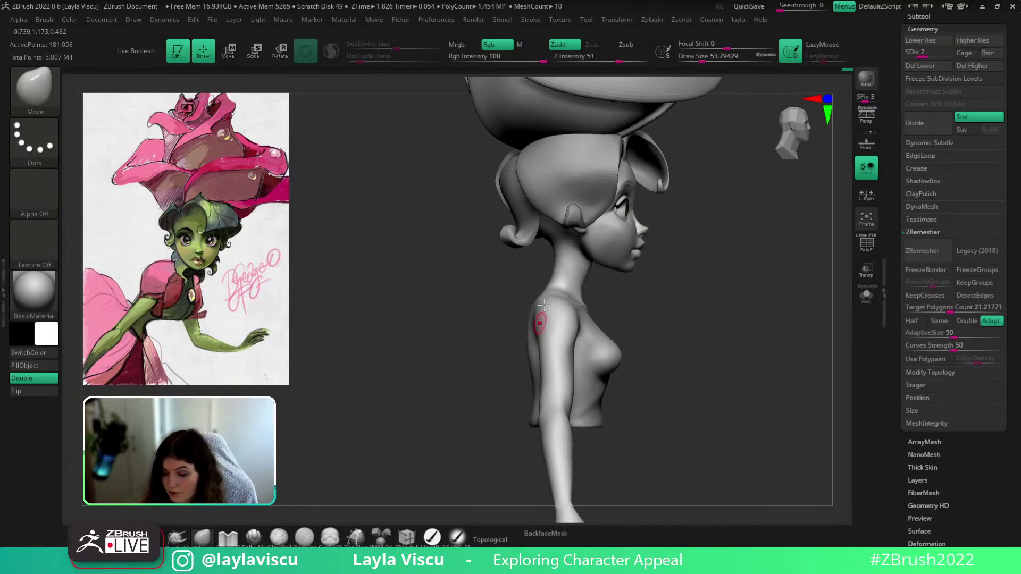
{"action": "right_click_drag", "start_coordinate": [517, 255], "coordinate": [524, 284], "text": "ctrl"}
{"action": "key", "text": "s"}
{"action": "left_click_drag", "start_coordinate": [524, 250], "coordinate": [542, 248]}
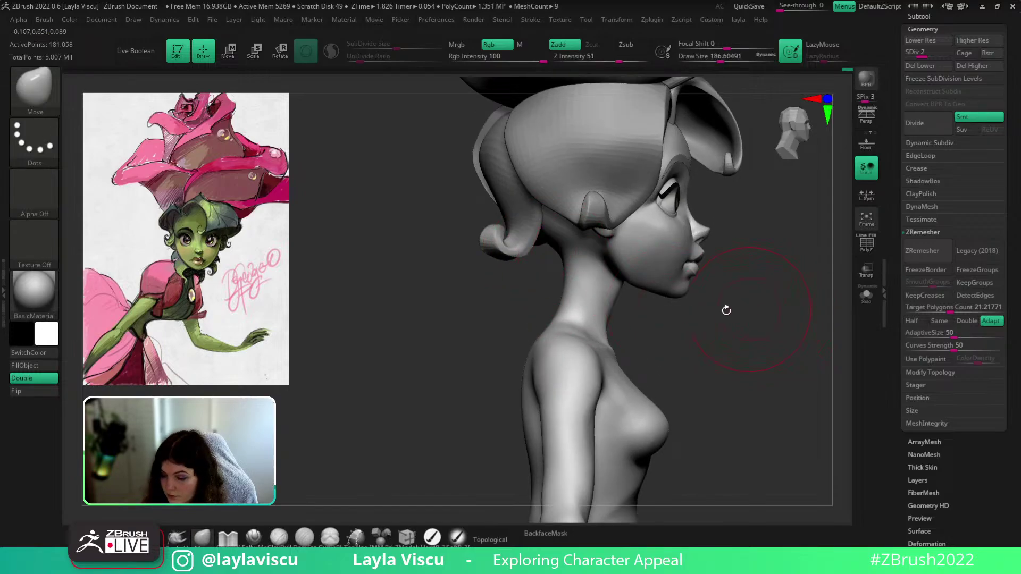
Push the throat inward with the Move brush at draw size about 83 and smooth it at subdivision level 1
{"action": "key", "text": "s"}
{"action": "left_click_drag", "start_coordinate": [617, 317], "coordinate": [604, 317]}
{"action": "right_click_drag", "start_coordinate": [633, 321], "coordinate": [647, 366], "text": "ctrl"}
{"action": "right_click_drag", "start_coordinate": [673, 319], "coordinate": [713, 308]}
{"action": "key", "text": "shift+d"}
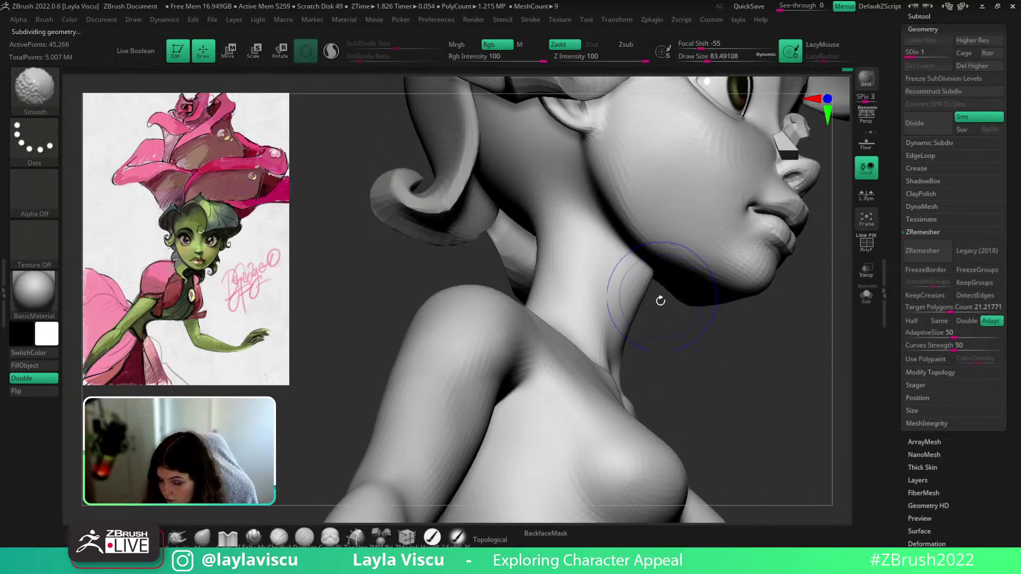
{"action": "left_click_drag", "start_coordinate": [635, 303], "coordinate": [622, 308]}
{"action": "right_click_drag", "start_coordinate": [656, 322], "coordinate": [691, 318]}
Display the wireframe and smooth the small bump where the throat meets the underside of the jaw
{"action": "key", "text": "shift+f"}
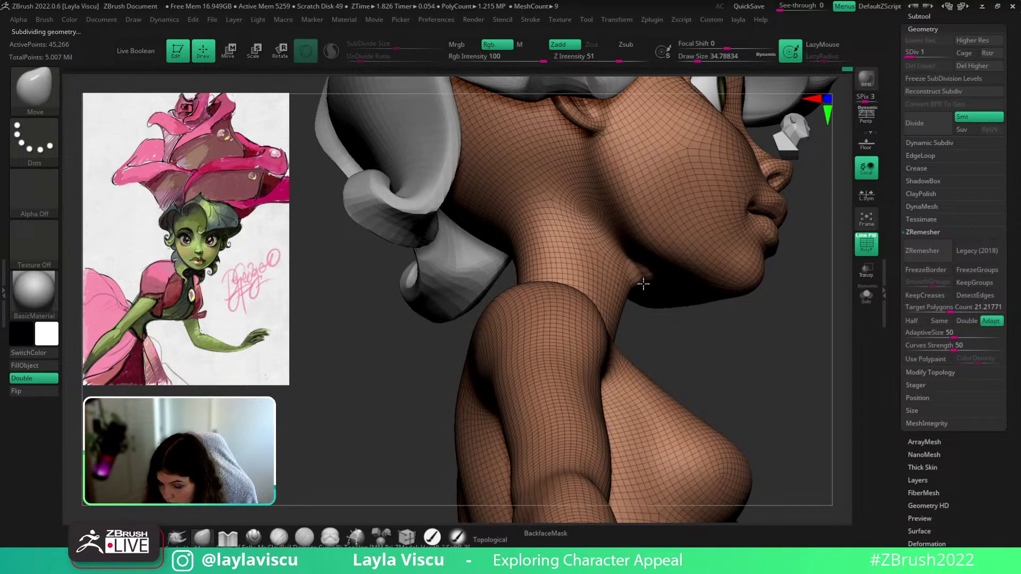
{"action": "right_click_drag", "start_coordinate": [642, 286], "coordinate": [625, 291]}
{"action": "mouse_move", "coordinate": [644, 336]}
{"action": "right_mouse_down"}
{"action": "mouse_move", "coordinate": [686, 343]}
{"action": "mouse_move", "coordinate": [710, 311]}
{"action": "right_mouse_up"}
{"action": "key", "text": "shift+f"}
{"action": "key", "text": "shift+f"}
{"action": "key", "text": "s"}
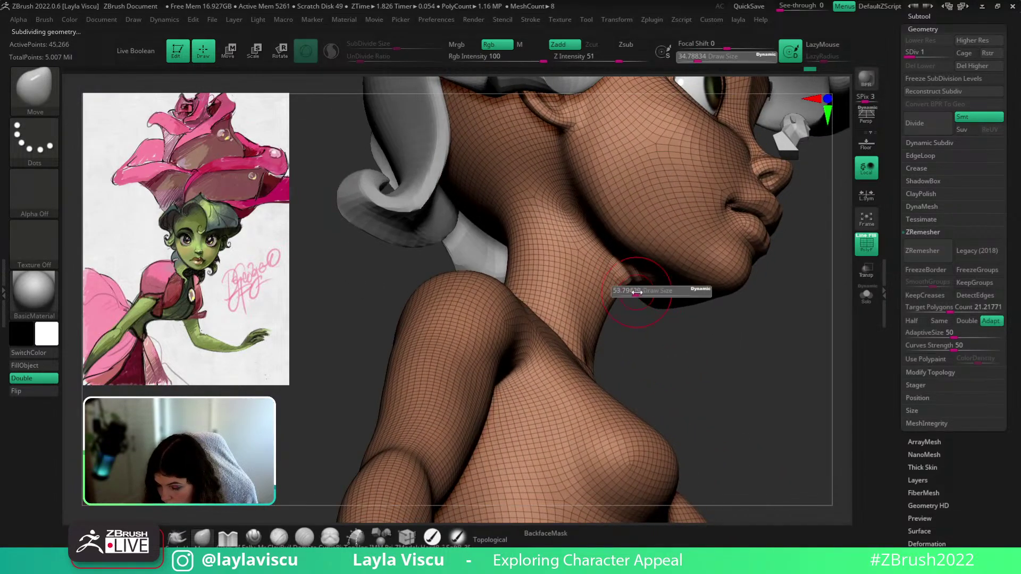
{"action": "left_click", "coordinate": [641, 292]}
{"action": "left_click_drag", "start_coordinate": [629, 279], "coordinate": [633, 289], "text": "shift"}
Smooth the junction of throat and jaw further, checking it from below, and hide the wireframe
{"action": "right_click_drag", "start_coordinate": [661, 328], "coordinate": [655, 274]}
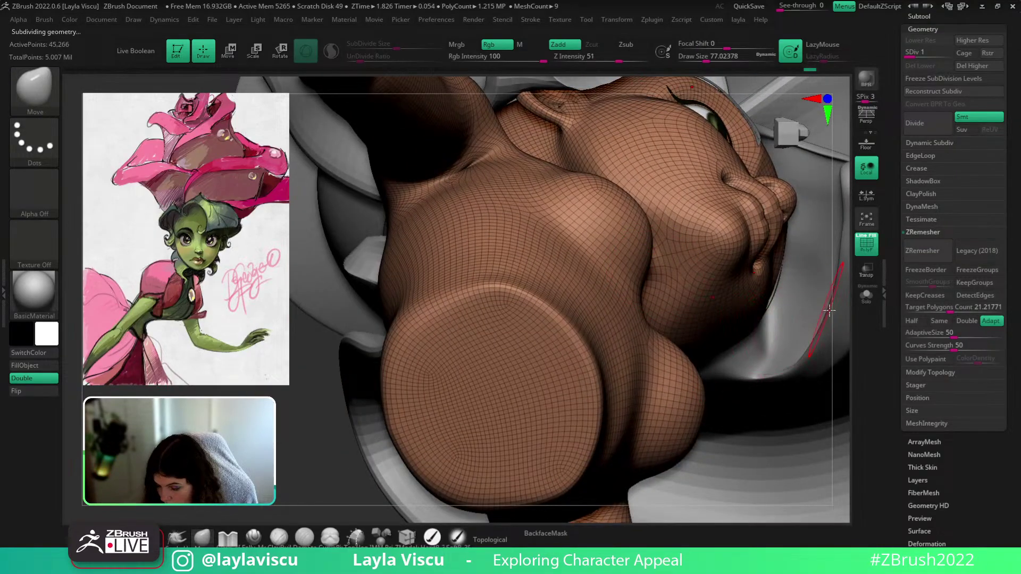
{"action": "right_click_drag", "start_coordinate": [826, 315], "coordinate": [801, 311]}
{"action": "left_click_drag", "start_coordinate": [624, 262], "coordinate": [621, 270], "text": "shift"}
{"action": "mouse_move", "coordinate": [479, 223]}
{"action": "right_mouse_down"}
{"action": "mouse_move", "coordinate": [633, 330]}
{"action": "mouse_move", "coordinate": [647, 353]}
{"action": "mouse_move", "coordinate": [650, 319]}
{"action": "right_mouse_up"}
{"action": "key", "text": "shift+f"}
Adjust the throat contour directly beneath the jaw with small Move brush strokes
{"action": "left_click_drag", "start_coordinate": [619, 271], "coordinate": [624, 265]}
{"action": "right_click_drag", "start_coordinate": [691, 338], "coordinate": [658, 342]}
{"action": "left_click_drag", "start_coordinate": [657, 342], "coordinate": [664, 341]}
{"action": "mouse_move", "coordinate": [617, 275]}
{"action": "left_mouse_down"}
{"action": "mouse_move", "coordinate": [625, 271]}
{"action": "mouse_move", "coordinate": [615, 275]}
{"action": "left_mouse_up"}
{"action": "left_click_drag", "start_coordinate": [660, 346], "coordinate": [645, 362]}
{"action": "right_click_drag", "start_coordinate": [645, 362], "coordinate": [603, 317], "text": "ctrl"}
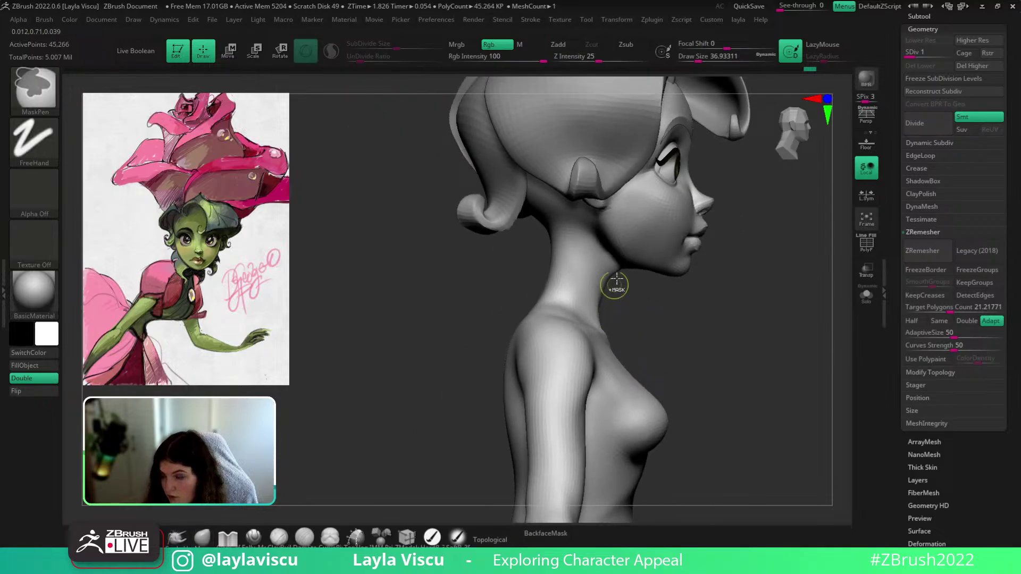
Pull the front profile of the neck back below the jaw with the Move brush at draw size about 49
{"action": "right_click_drag", "start_coordinate": [615, 283], "coordinate": [640, 310], "text": "ctrl"}
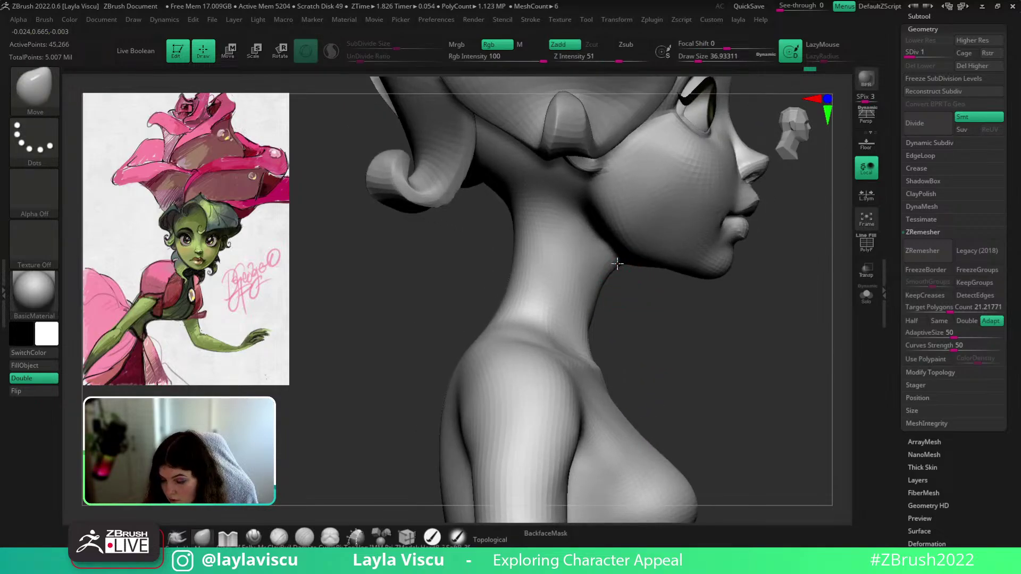
{"action": "key", "text": "s"}
{"action": "mouse_move", "coordinate": [617, 268]}
{"action": "left_mouse_down"}
{"action": "mouse_move", "coordinate": [626, 267]}
{"action": "mouse_move", "coordinate": [605, 287]}
{"action": "left_mouse_up"}
{"action": "key", "text": "["}
{"action": "right_click_drag", "start_coordinate": [593, 362], "coordinate": [524, 308], "text": "ctrl"}
{"action": "right_click_drag", "start_coordinate": [715, 336], "coordinate": [675, 340]}
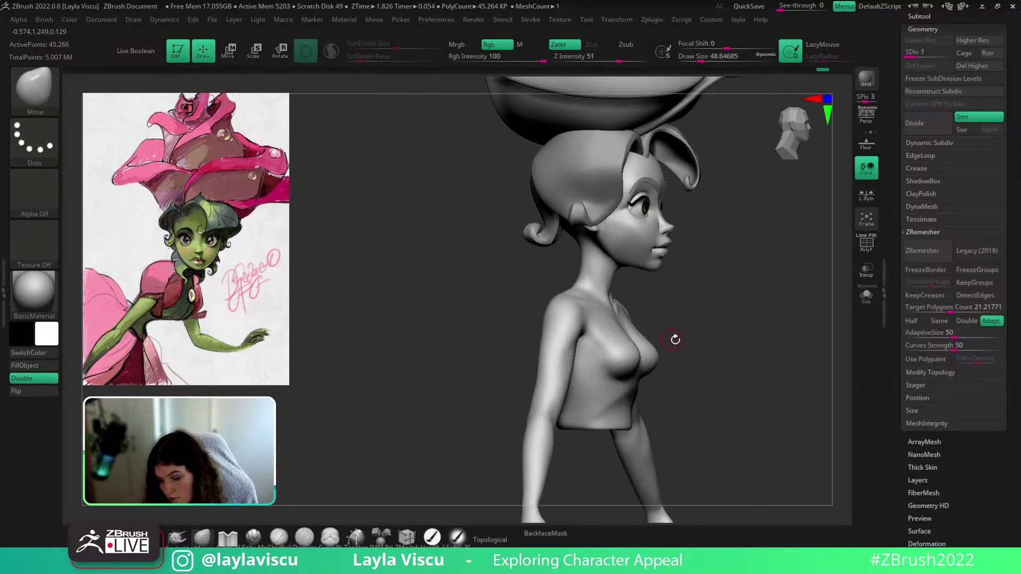
Nudge the front of the throat with the Move brush at draw size about 77
{"action": "mouse_move", "coordinate": [750, 303]}
{"action": "right_mouse_down", "text": "shift"}
{"action": "mouse_move", "coordinate": [622, 282]}
{"action": "mouse_move", "coordinate": [620, 292]}
{"action": "right_mouse_up", "text": "shift"}
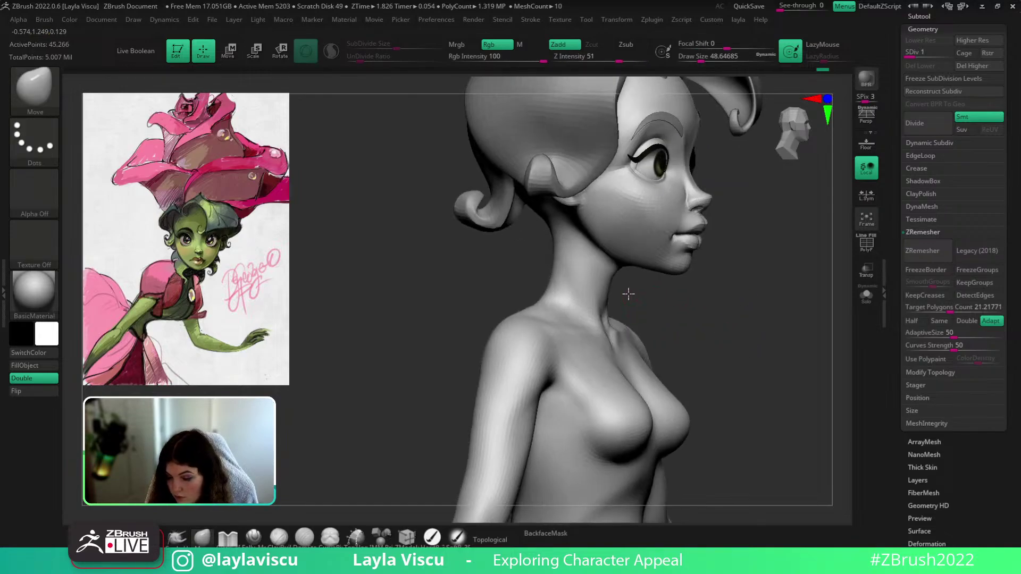
{"action": "key", "text": "s"}
{"action": "left_click_drag", "start_coordinate": [616, 298], "coordinate": [613, 297]}
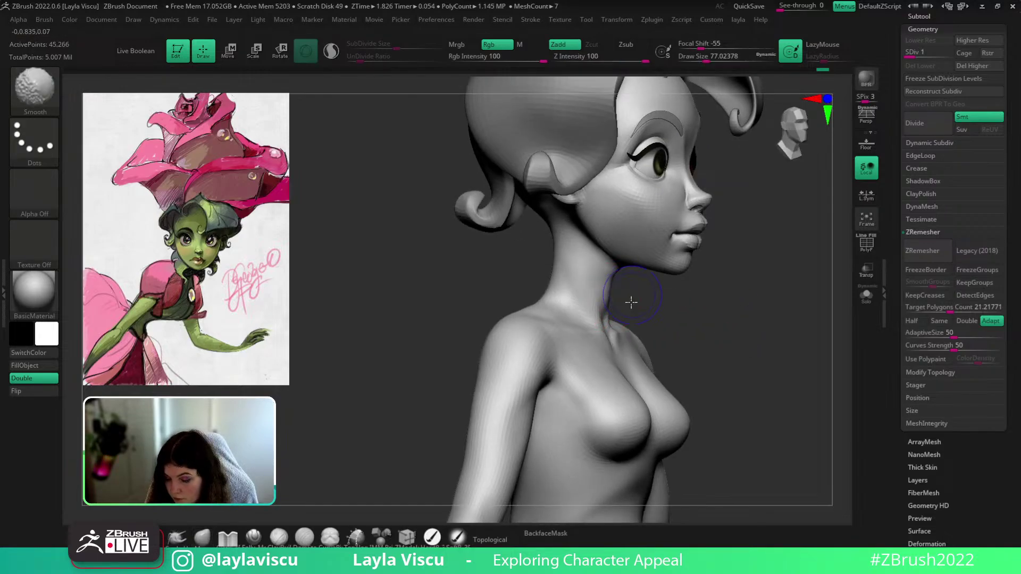
{"action": "right_click_drag", "start_coordinate": [629, 303], "coordinate": [682, 317]}
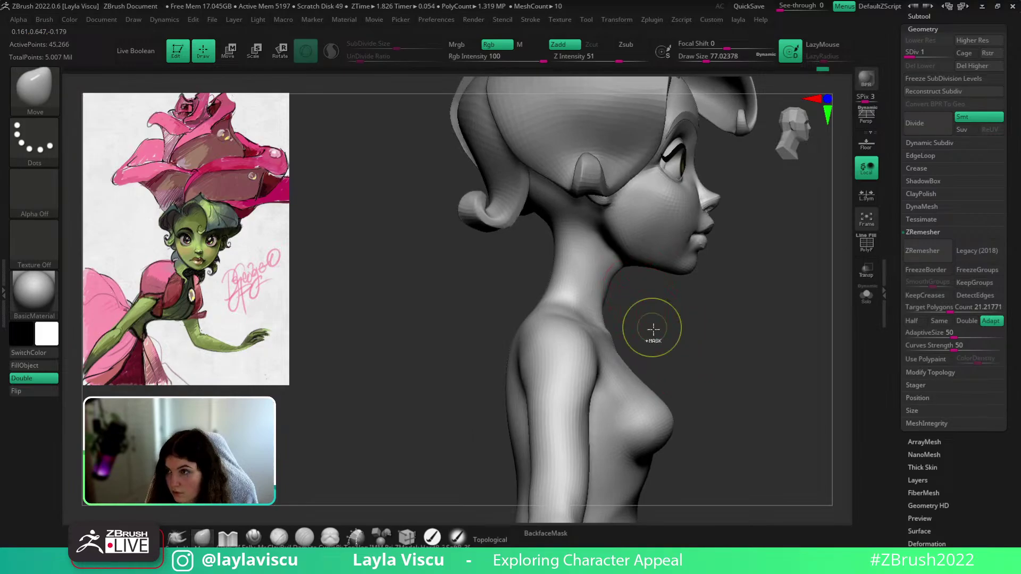
Reshape the upper neck behind the jaw with the Move brush at draw size about 80
{"action": "left_click_drag", "start_coordinate": [652, 330], "coordinate": [644, 284], "text": "alt"}
{"action": "key", "text": "s"}
{"action": "left_click_drag", "start_coordinate": [581, 268], "coordinate": [587, 268]}
{"action": "mouse_move", "coordinate": [724, 289]}
{"action": "right_mouse_down", "text": "ctrl"}
{"action": "mouse_move", "coordinate": [674, 266]}
{"action": "mouse_move", "coordinate": [658, 299]}
{"action": "right_mouse_up", "text": "ctrl"}
{"action": "key", "text": "s"}
{"action": "left_click_drag", "start_coordinate": [596, 285], "coordinate": [581, 264]}
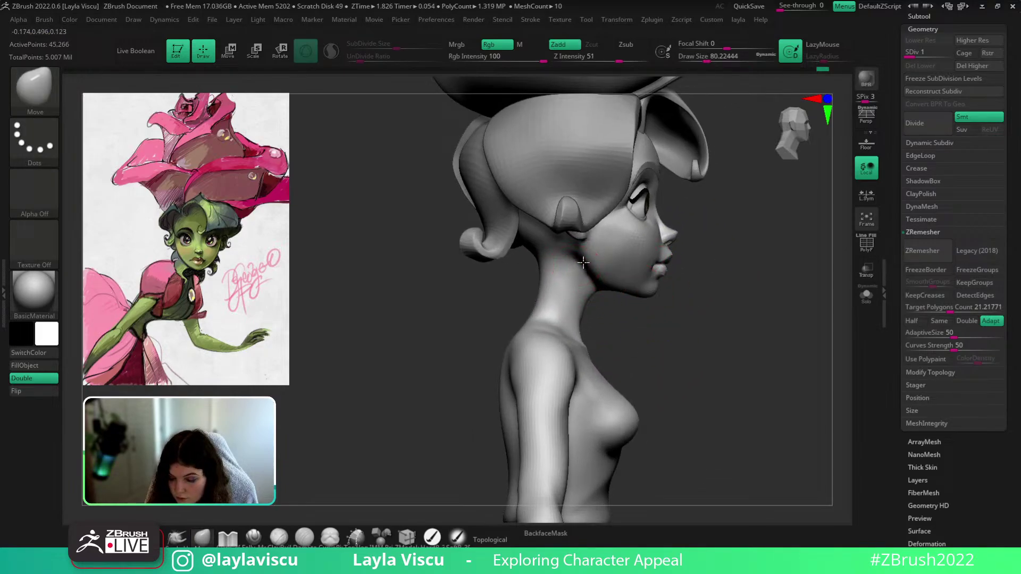
{"action": "left_click_drag", "start_coordinate": [631, 305], "coordinate": [589, 270]}
Try backface masking for the Move brush at draw size about 149 on the neck, and turn it off again
{"action": "key", "text": "s"}
{"action": "mouse_move", "coordinate": [635, 335]}
{"action": "left_mouse_down"}
{"action": "mouse_move", "coordinate": [600, 310]}
{"action": "mouse_move", "coordinate": [604, 284]}
{"action": "mouse_move", "coordinate": [668, 340]}
{"action": "mouse_move", "coordinate": [638, 322]}
{"action": "mouse_move", "coordinate": [690, 342]}
{"action": "left_mouse_up"}
{"action": "key", "text": "s"}
{"action": "left_click", "coordinate": [542, 533]}
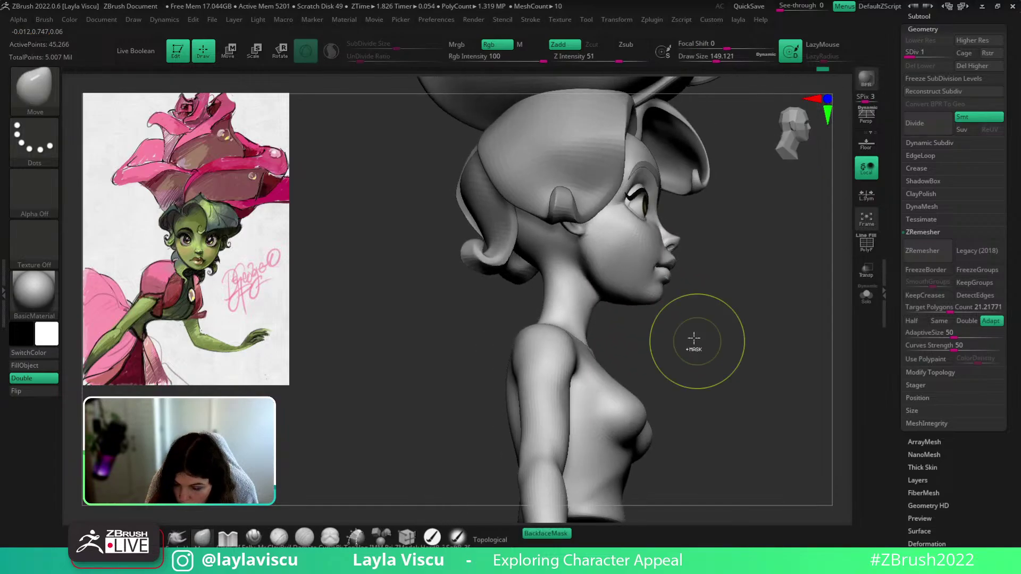
{"action": "left_click_drag", "start_coordinate": [597, 325], "coordinate": [671, 346], "text": "shift"}
{"action": "left_click", "coordinate": [550, 534]}
Refine the front contour of the neck in side view with the Move brush at draw size about 56
{"action": "key", "text": "s"}
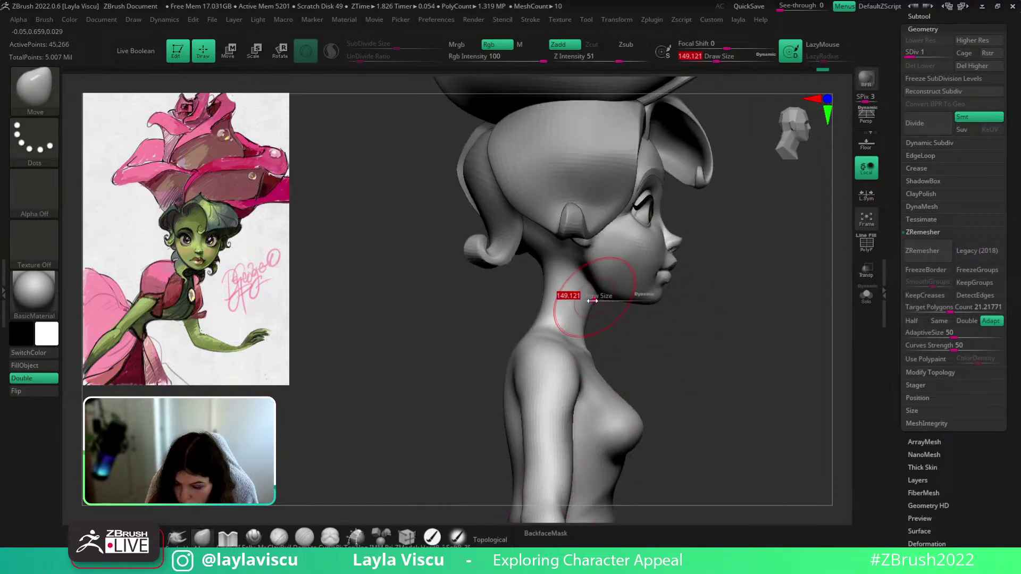
{"action": "mouse_move", "coordinate": [605, 291]}
{"action": "left_mouse_down"}
{"action": "mouse_move", "coordinate": [590, 292]}
{"action": "mouse_move", "coordinate": [635, 282]}
{"action": "left_mouse_up"}
{"action": "mouse_move", "coordinate": [609, 326]}
{"action": "left_mouse_down", "text": "alt"}
{"action": "mouse_move", "coordinate": [611, 361]}
{"action": "mouse_move", "coordinate": [619, 318]}
{"action": "mouse_move", "coordinate": [587, 318]}
{"action": "mouse_move", "coordinate": [579, 303]}
{"action": "left_mouse_up", "text": "alt"}
{"action": "left_click_drag", "start_coordinate": [630, 401], "coordinate": [651, 410], "text": "shift"}
{"action": "mouse_move", "coordinate": [643, 384]}
{"action": "right_mouse_down", "text": "ctrl"}
{"action": "mouse_move", "coordinate": [610, 342]}
{"action": "mouse_move", "coordinate": [601, 376]}
{"action": "right_mouse_up", "text": "ctrl"}
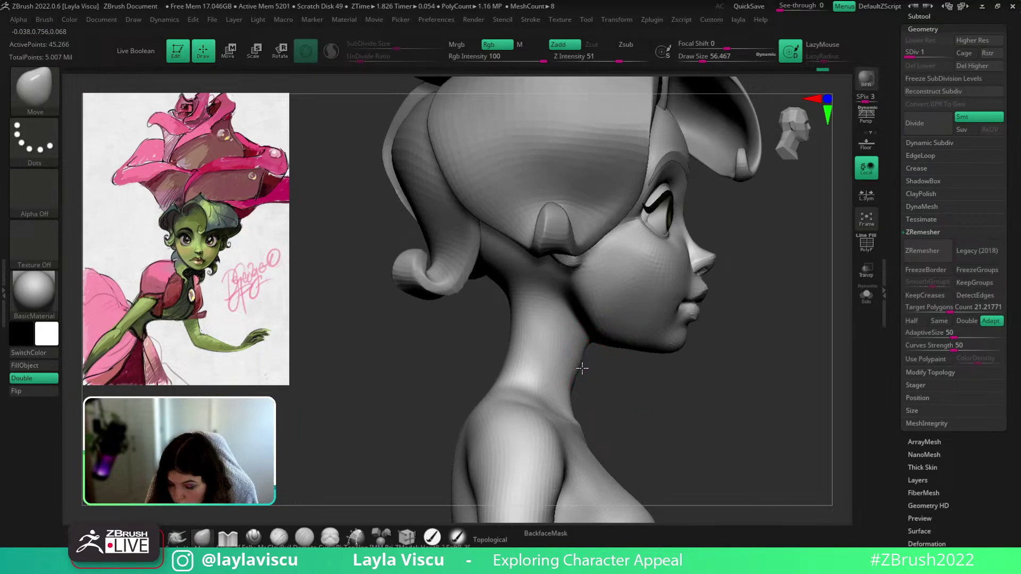
{"action": "mouse_move", "coordinate": [585, 367]}
{"action": "left_mouse_down", "text": "shift"}
{"action": "mouse_move", "coordinate": [676, 373]}
{"action": "mouse_move", "coordinate": [696, 383]}
{"action": "mouse_move", "coordinate": [688, 368]}
{"action": "left_mouse_up", "text": "shift"}
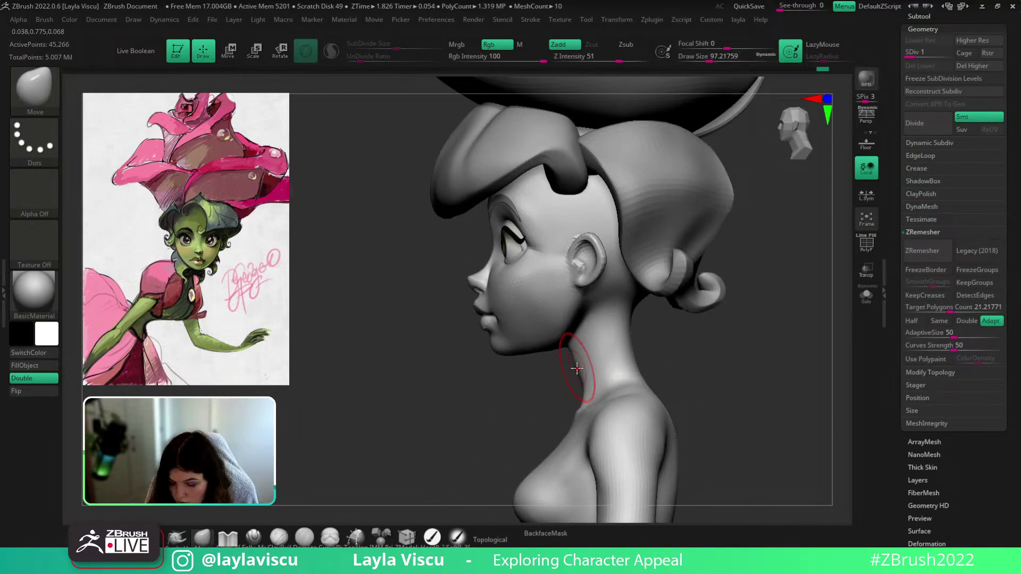
Adjust the back of the neck from the opposite side with the Move brush at draw size about 136
{"action": "right_click_drag", "start_coordinate": [649, 338], "coordinate": [610, 340], "text": "ctrl"}
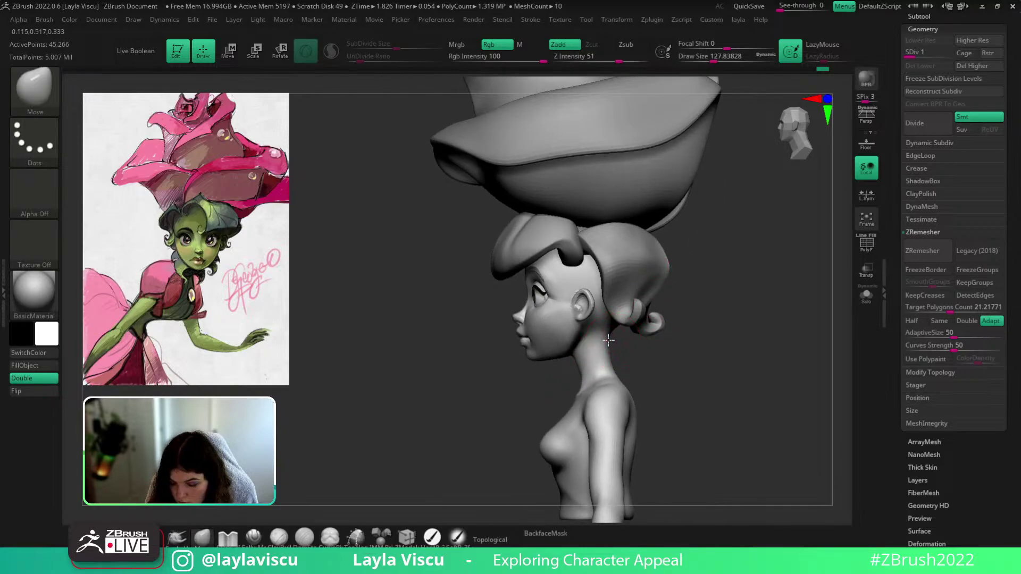
{"action": "mouse_move", "coordinate": [688, 340]}
{"action": "left_mouse_down"}
{"action": "mouse_move", "coordinate": [738, 344]}
{"action": "mouse_move", "coordinate": [697, 334]}
{"action": "left_mouse_up"}
{"action": "key", "text": "s"}
{"action": "left_click_drag", "start_coordinate": [637, 369], "coordinate": [641, 369]}
{"action": "mouse_move", "coordinate": [629, 356]}
{"action": "right_mouse_down"}
{"action": "mouse_move", "coordinate": [652, 368]}
{"action": "mouse_move", "coordinate": [638, 348]}
{"action": "mouse_move", "coordinate": [652, 387]}
{"action": "mouse_move", "coordinate": [641, 370]}
{"action": "mouse_move", "coordinate": [740, 447]}
{"action": "mouse_move", "coordinate": [720, 392]}
{"action": "mouse_move", "coordinate": [690, 377]}
{"action": "mouse_move", "coordinate": [718, 368]}
{"action": "right_mouse_up"}
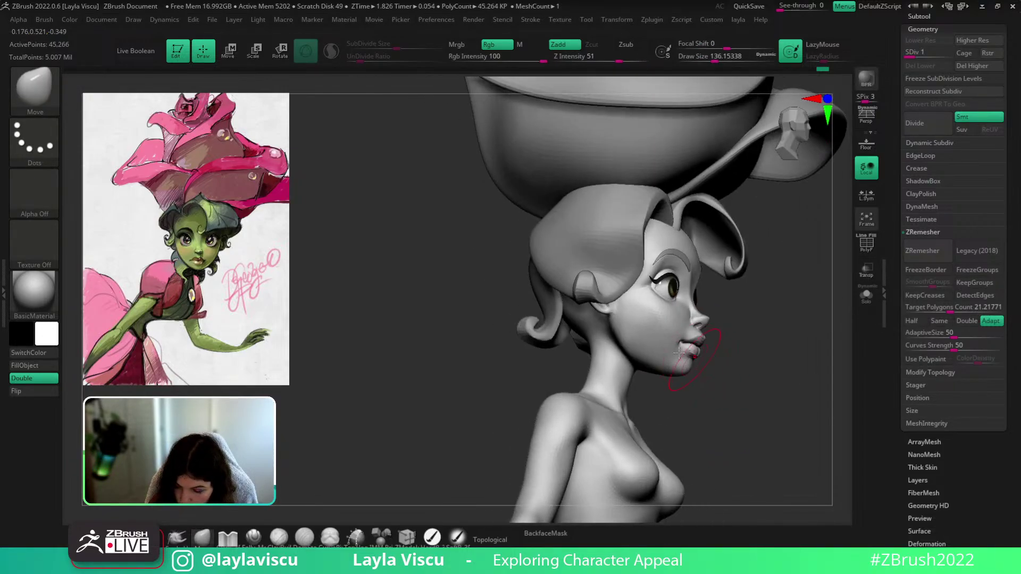
Reduce the draw size to about 83 and smooth the throat below the jaw
{"action": "key", "text": "bracketleft"}
{"action": "key", "text": "bracketleft"}
{"action": "left_click_drag", "start_coordinate": [635, 337], "coordinate": [638, 346], "text": "shift"}
{"action": "mouse_move", "coordinate": [720, 387]}
{"action": "right_mouse_down"}
{"action": "mouse_move", "coordinate": [760, 391]}
{"action": "mouse_move", "coordinate": [720, 306]}
{"action": "right_mouse_up"}
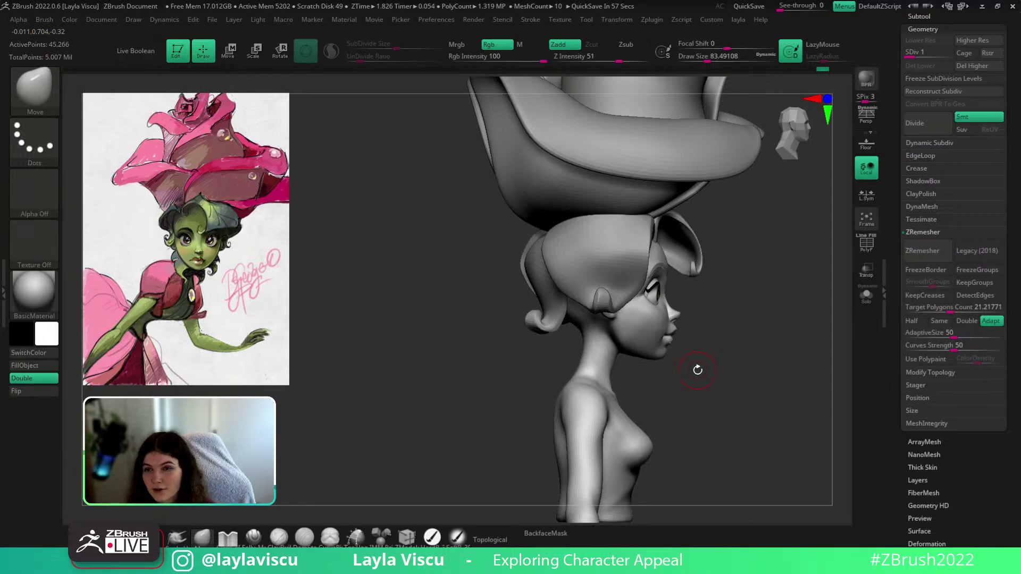
Raise the body mesh to subdivision level 3 in front view
{"action": "key", "text": "o"}
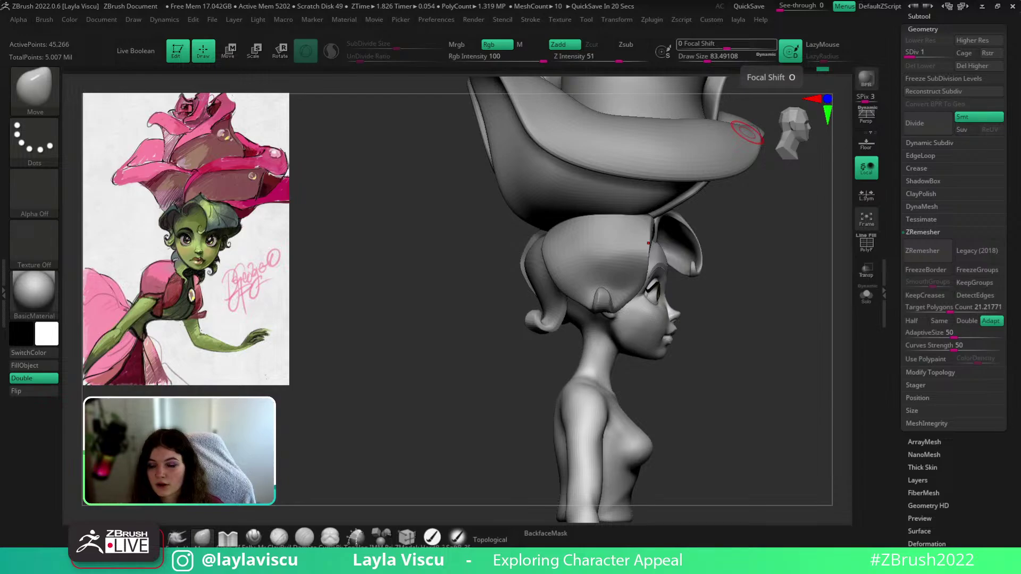
{"action": "mouse_move", "coordinate": [758, 330]}
{"action": "left_mouse_down"}
{"action": "mouse_move", "coordinate": [706, 337]}
{"action": "mouse_move", "coordinate": [772, 341]}
{"action": "left_mouse_up"}
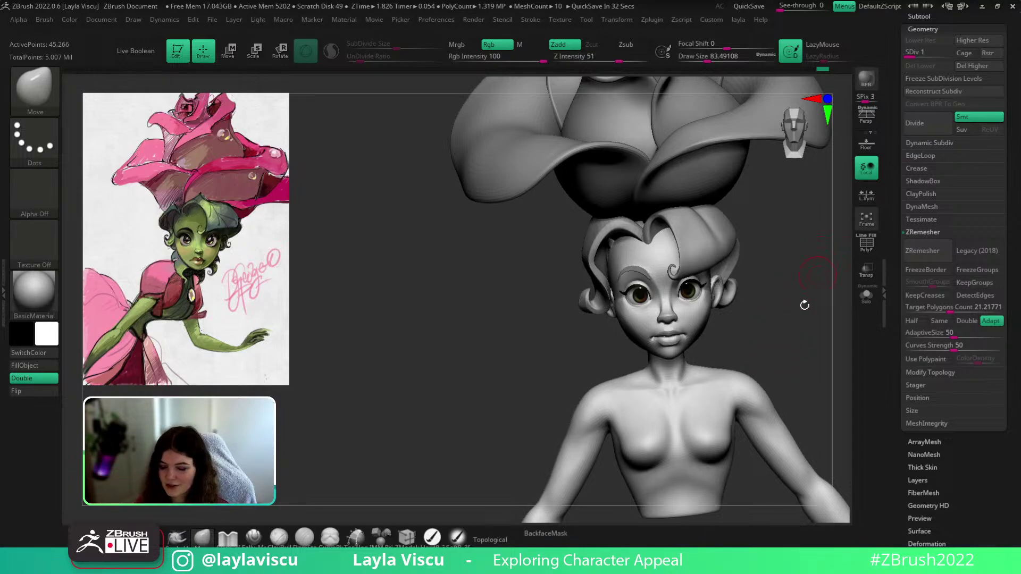
{"action": "key", "text": "ctrl+d"}
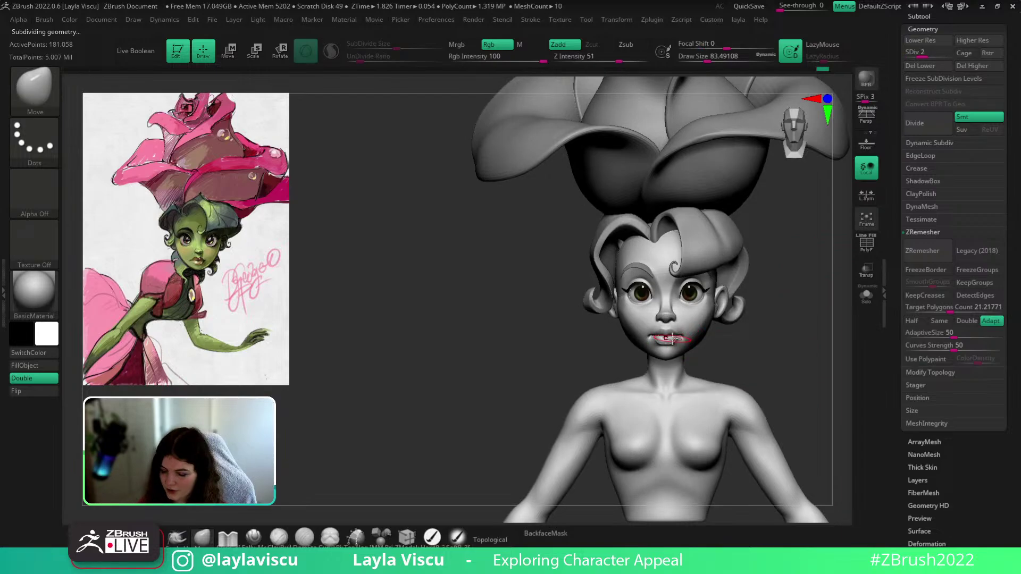
{"action": "key", "text": "ctrl+d"}
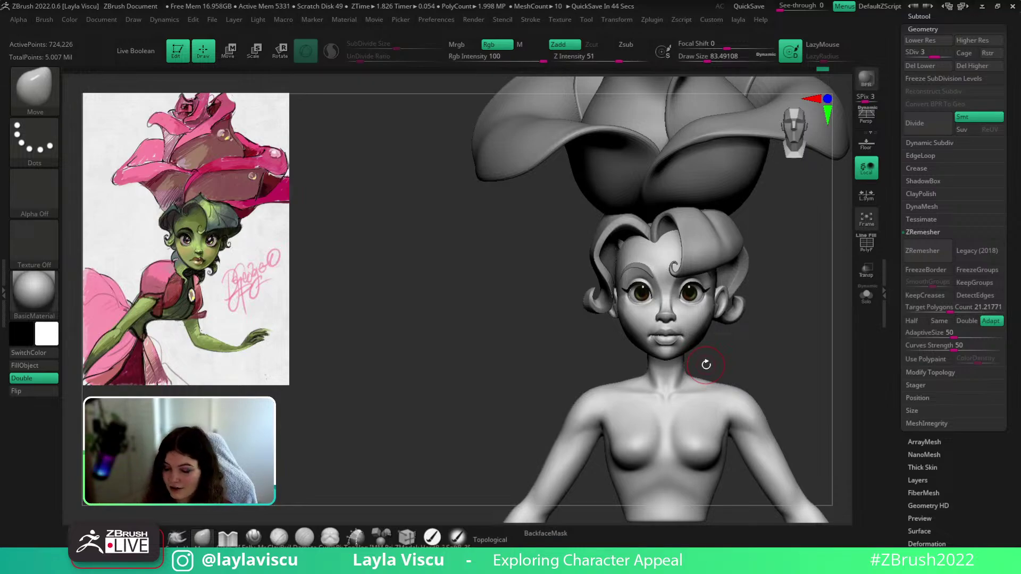
Isolate the body mesh in side view and drop it to subdivision level 1 for work on the ear
{"action": "left_click_drag", "start_coordinate": [791, 349], "coordinate": [808, 338]}
{"action": "left_click", "coordinate": [867, 297]}
{"action": "right_click_drag", "start_coordinate": [657, 314], "coordinate": [657, 357], "text": "ctrl"}
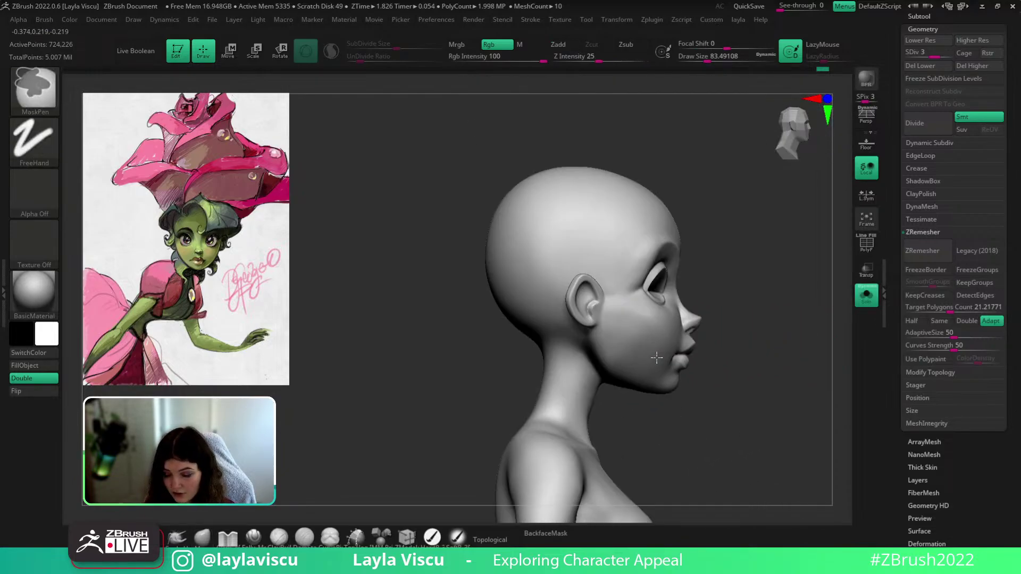
{"action": "right_click_drag", "start_coordinate": [792, 314], "coordinate": [732, 294], "text": "alt"}
{"action": "left_click", "coordinate": [869, 298]}
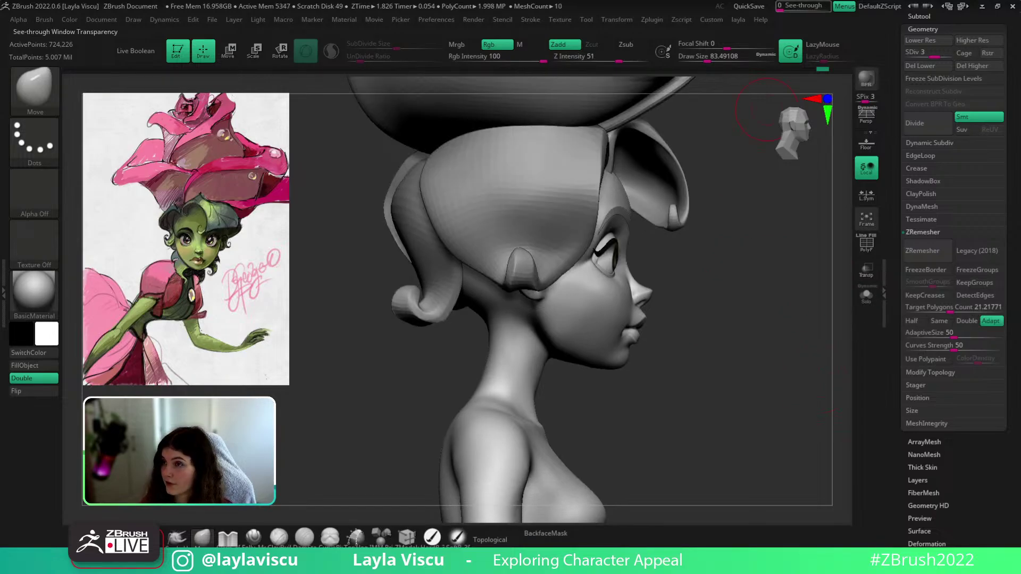
{"action": "left_click", "coordinate": [865, 296]}
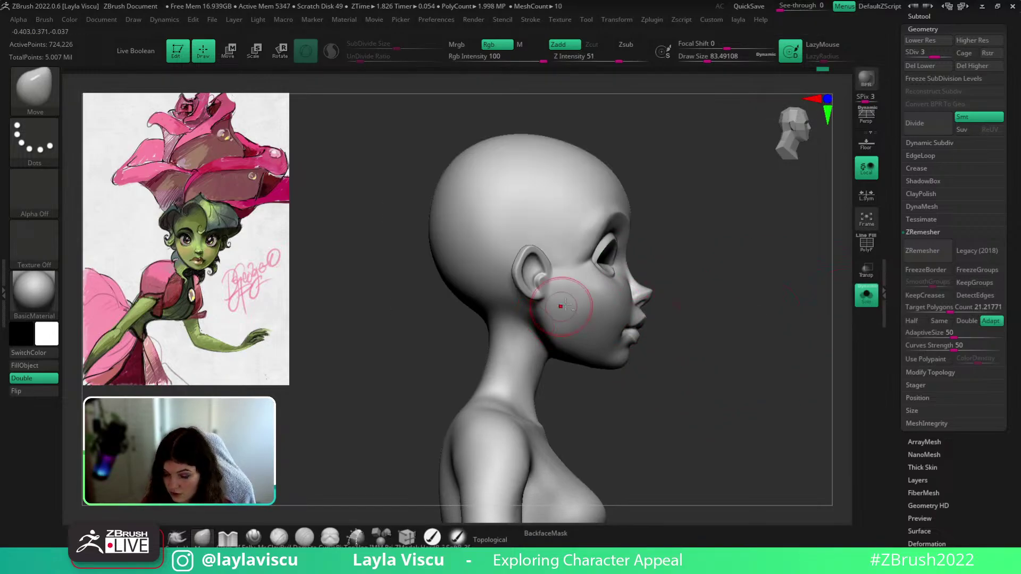
{"action": "right_click_drag", "start_coordinate": [547, 276], "coordinate": [565, 310], "text": "ctrl"}
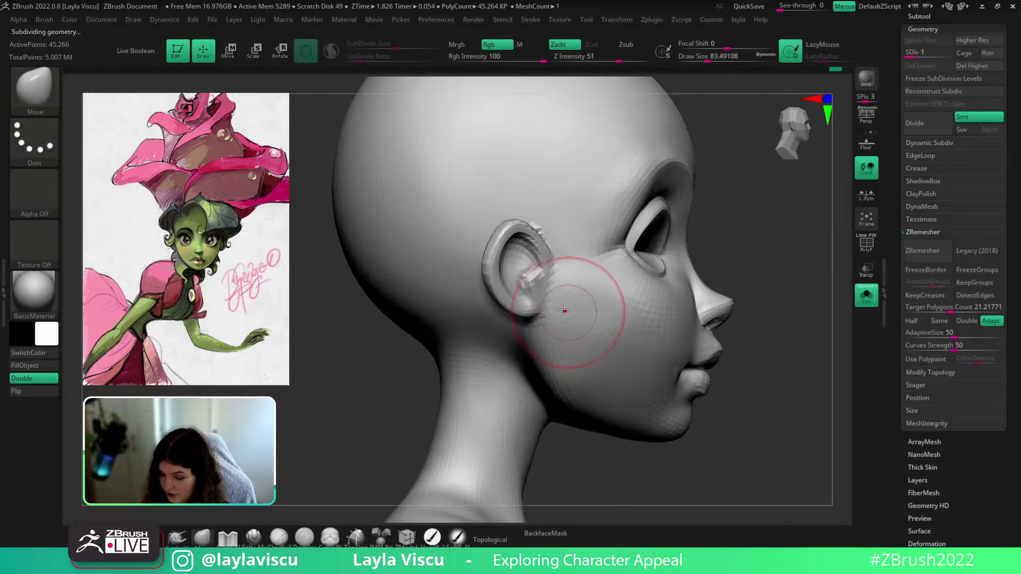
Try a topological mask spreading from the front of the ear, and clear it
{"action": "key", "text": "w"}
{"action": "left_click_drag", "start_coordinate": [555, 292], "coordinate": [556, 303], "text": "ctrl"}
{"action": "left_click", "coordinate": [556, 304], "text": "ctrl"}
{"action": "key", "text": "q"}
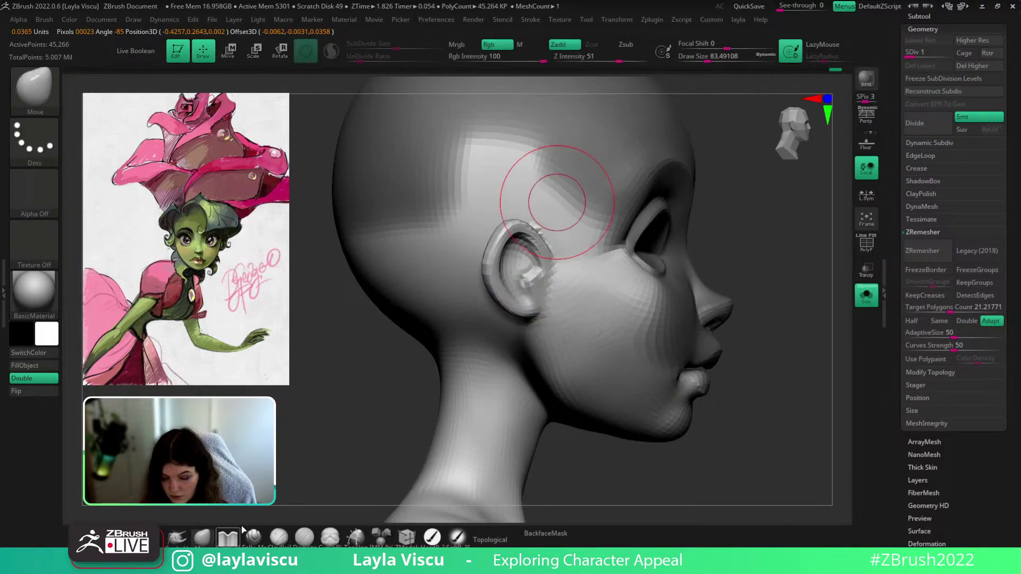
{"action": "key", "text": "b"}
{"action": "left_click_drag", "start_coordinate": [784, 369], "coordinate": [845, 449], "text": "ctrl"}
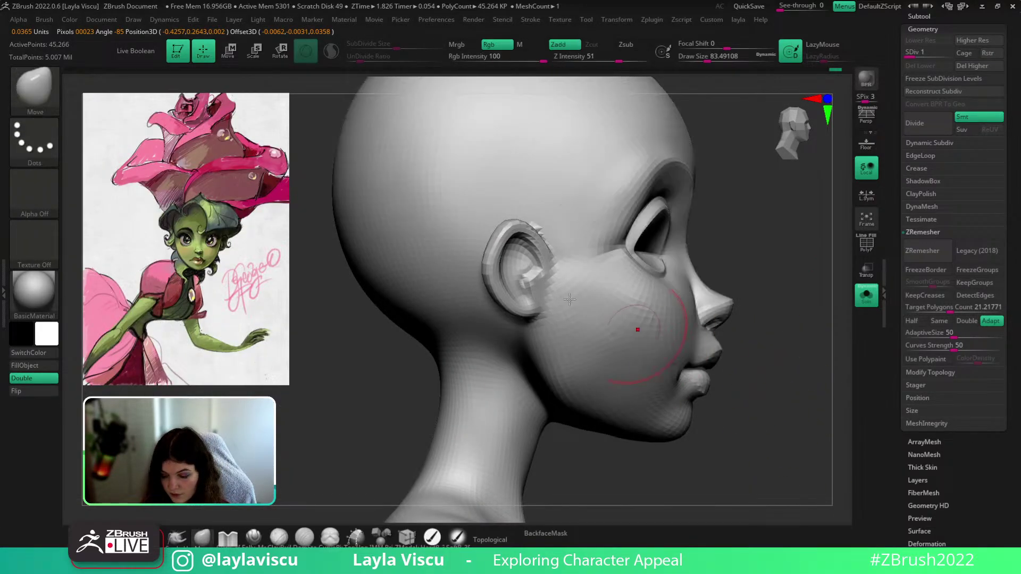
Paint a mask over the whole ear, blur its edge and invert it so only the ear stays editable
{"action": "left_click_drag", "start_coordinate": [520, 277], "coordinate": [523, 254], "text": "ctrl"}
{"action": "left_click", "coordinate": [653, 346], "text": "ctrl"}
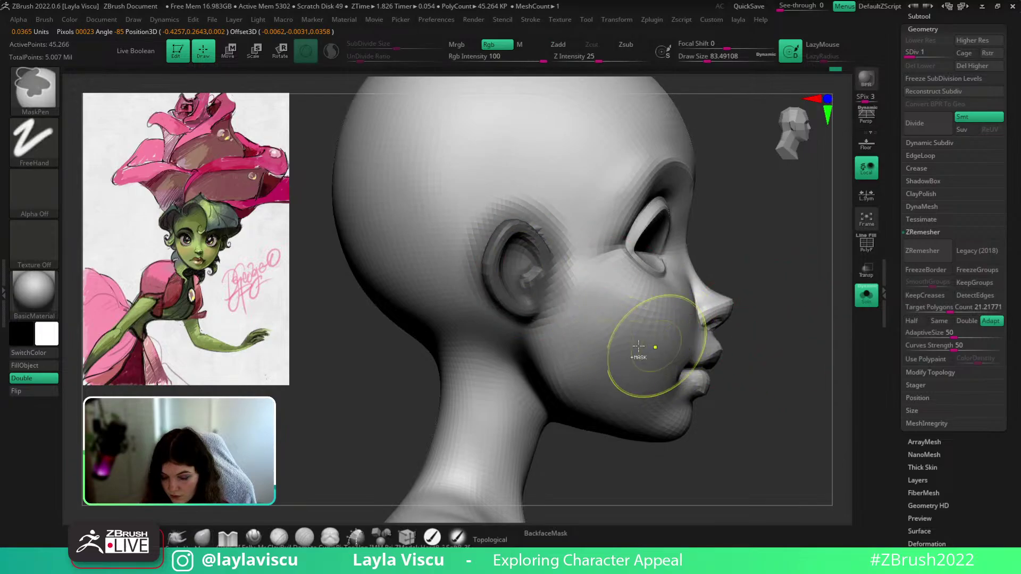
{"action": "left_click", "coordinate": [649, 347], "text": "ctrl"}
{"action": "left_click", "coordinate": [635, 347], "text": "ctrl"}
{"action": "left_click", "coordinate": [787, 289], "text": "ctrl"}
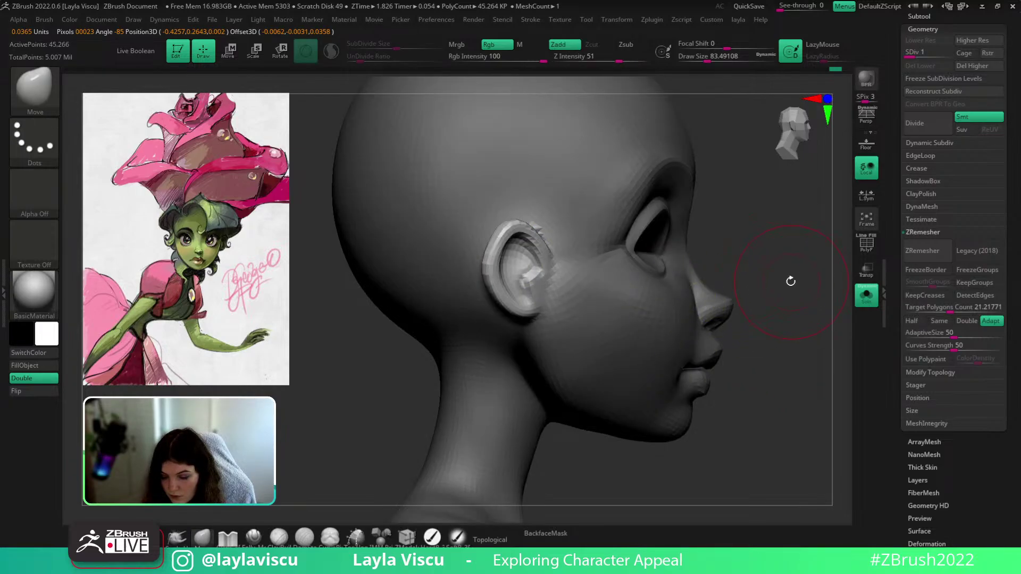
Move the unmasked ear toward the back of the head with the gizmo and clear the mask
{"action": "key", "text": "w"}
{"action": "left_click", "coordinate": [551, 182]}
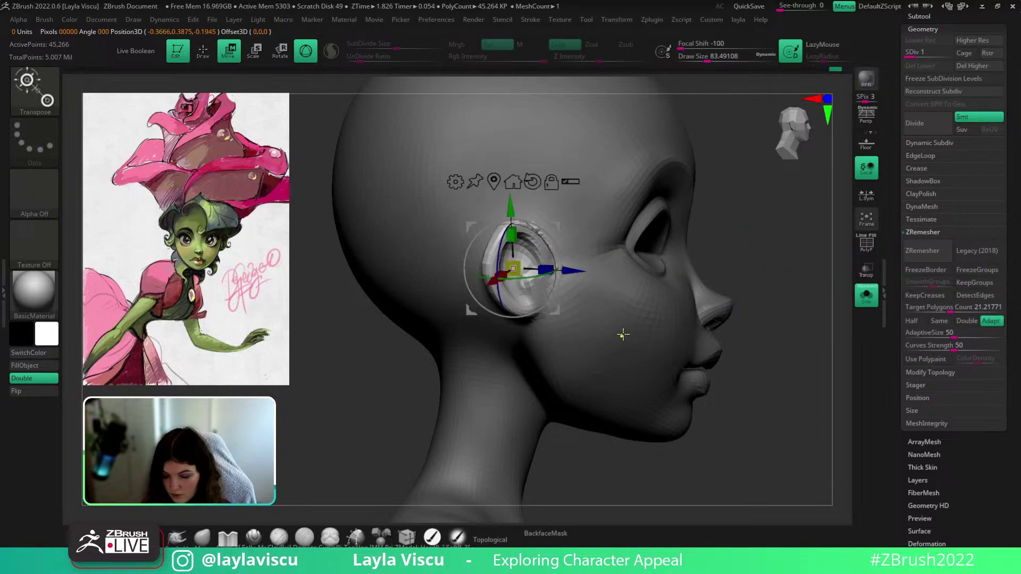
{"action": "left_click_drag", "start_coordinate": [577, 268], "coordinate": [552, 264]}
{"action": "left_click", "coordinate": [206, 538]}
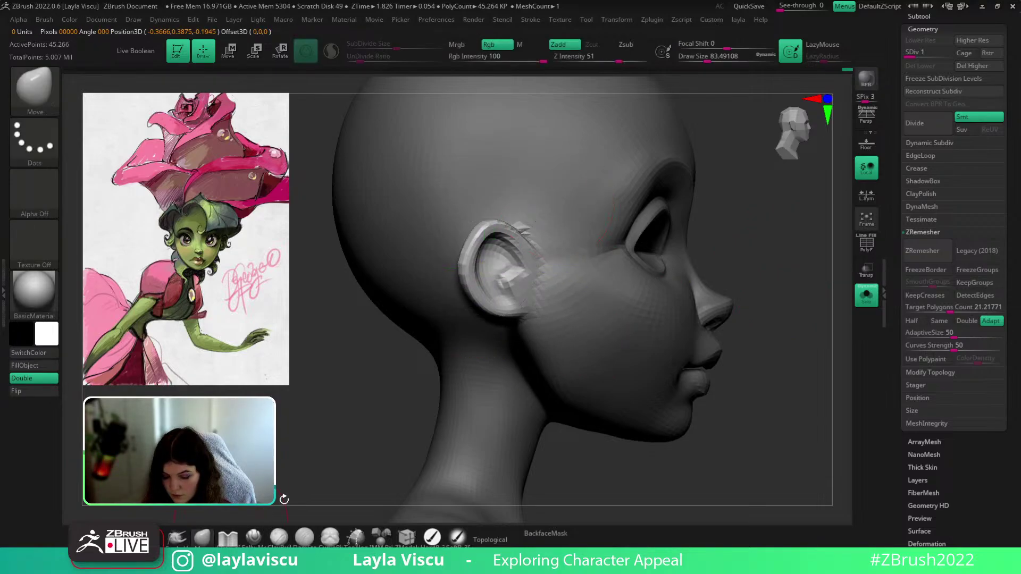
{"action": "left_click_drag", "start_coordinate": [758, 290], "coordinate": [717, 314], "text": "ctrl"}
Raise the body mesh to subdivision level 4 and frame the head in side view
{"action": "key", "text": "d"}
{"action": "key", "text": "d"}
{"action": "key", "text": "d"}
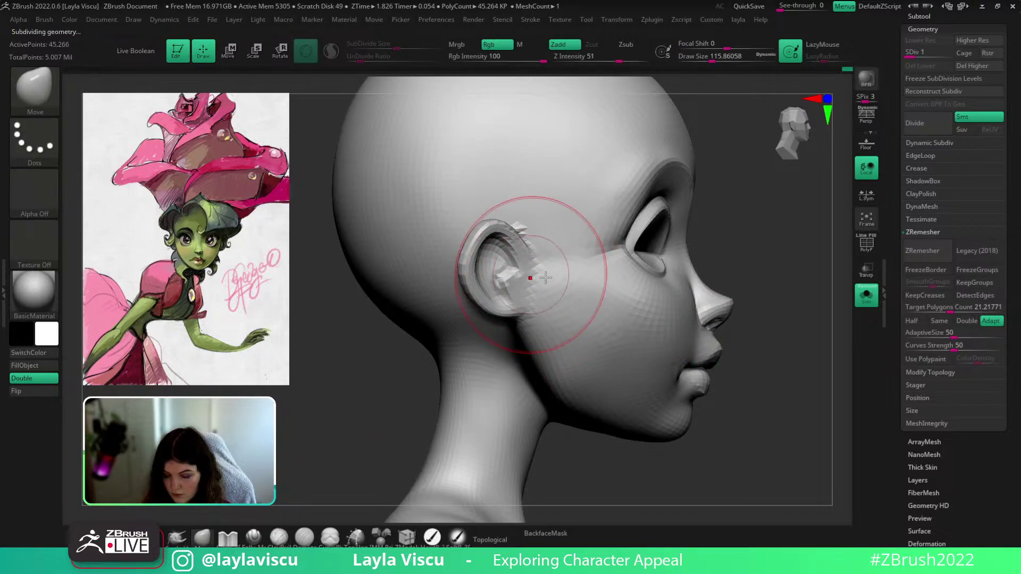
{"action": "right_click_drag", "start_coordinate": [681, 319], "coordinate": [739, 311], "text": "ctrl"}
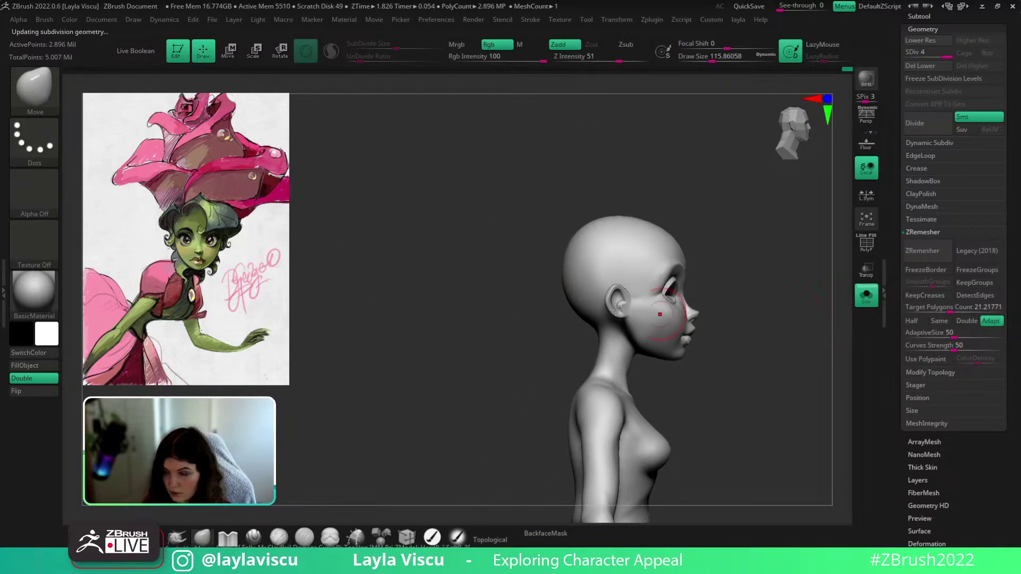
{"action": "right_click_drag", "start_coordinate": [627, 319], "coordinate": [660, 337], "text": "ctrl"}
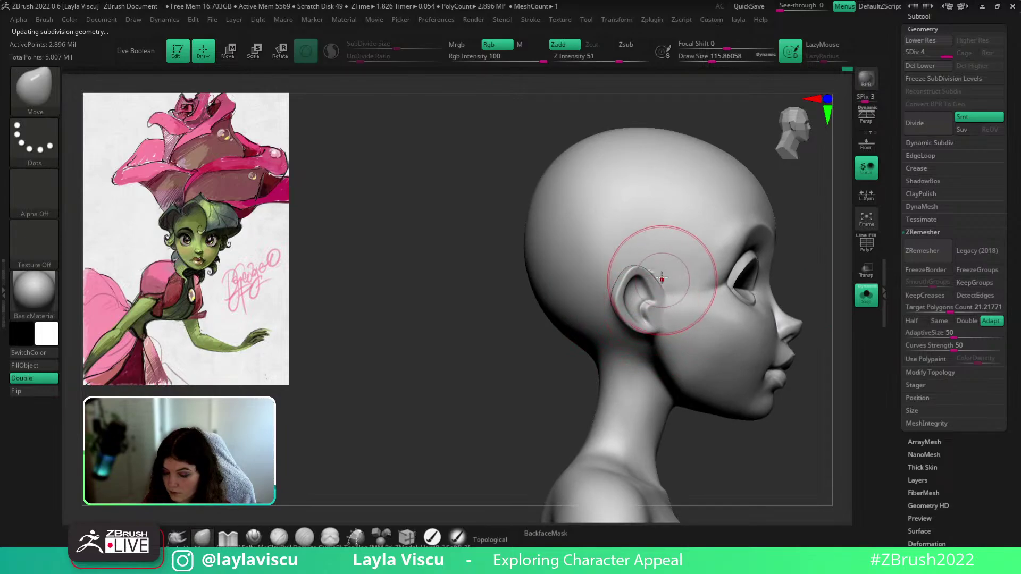
Examine the ear from behind and in side view, briefly showing the hair and hat for comparison
{"action": "key", "text": "bracketleft"}
{"action": "key", "text": "bracketleft"}
{"action": "key", "text": "bracketleft"}
{"action": "key", "text": "bracketleft"}
{"action": "key", "text": "bracketleft"}
{"action": "key", "text": "bracketleft"}
{"action": "key", "text": "bracketleft"}
{"action": "right_click_drag", "start_coordinate": [710, 228], "coordinate": [849, 261]}
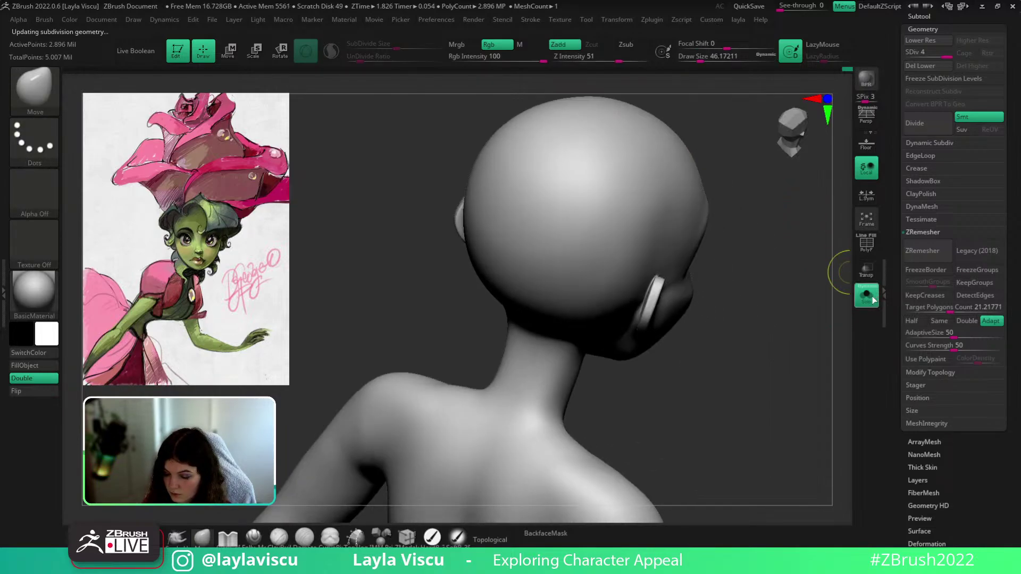
{"action": "left_click", "coordinate": [870, 296]}
{"action": "right_click_drag", "start_coordinate": [795, 385], "coordinate": [856, 419]}
{"action": "right_click_drag", "start_coordinate": [799, 452], "coordinate": [733, 426], "text": "alt"}
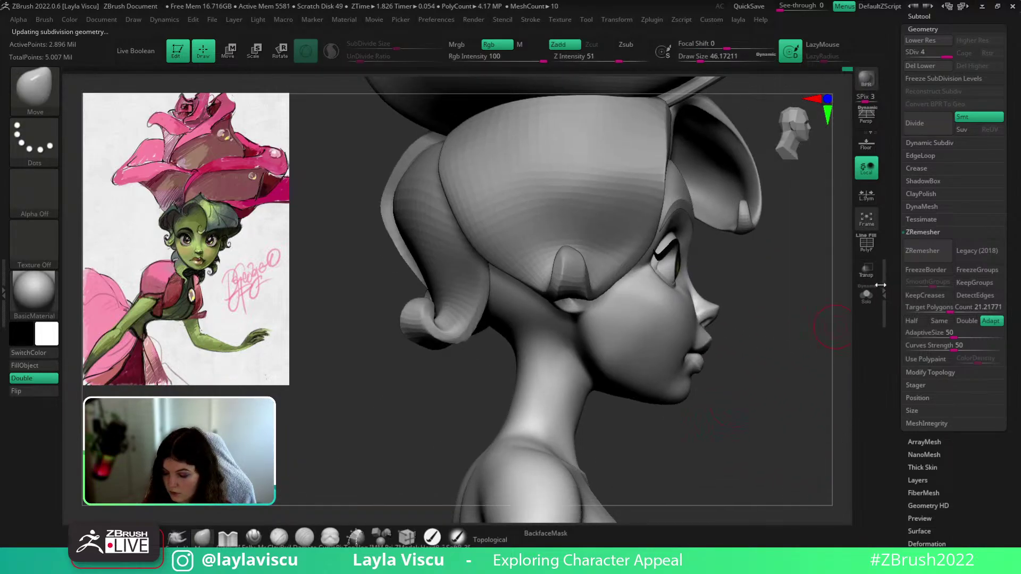
{"action": "left_click", "coordinate": [869, 294]}
{"action": "right_click_drag", "start_coordinate": [794, 414], "coordinate": [779, 419], "text": "shift"}
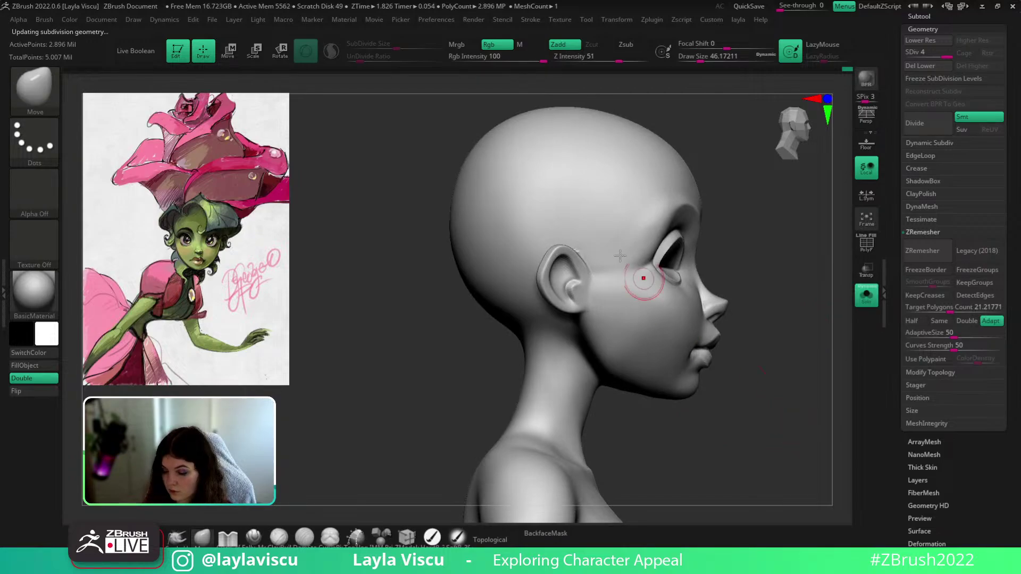
Adjust the back and crown of the skull in side view using the Move brush at a size of about 324
{"action": "key", "text": "s"}
{"action": "left_click_drag", "start_coordinate": [591, 225], "coordinate": [605, 224]}
{"action": "key", "text": "s"}
{"action": "left_click_drag", "start_coordinate": [476, 148], "coordinate": [496, 149]}
{"action": "right_click_drag", "start_coordinate": [494, 150], "coordinate": [476, 144], "text": "ctrl"}
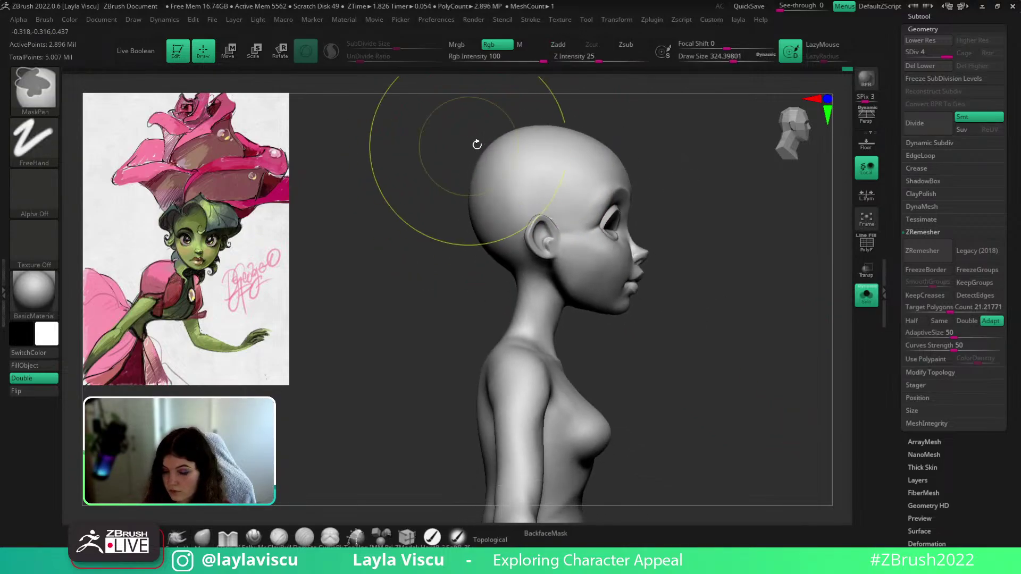
{"action": "left_click_drag", "start_coordinate": [502, 129], "coordinate": [509, 137]}
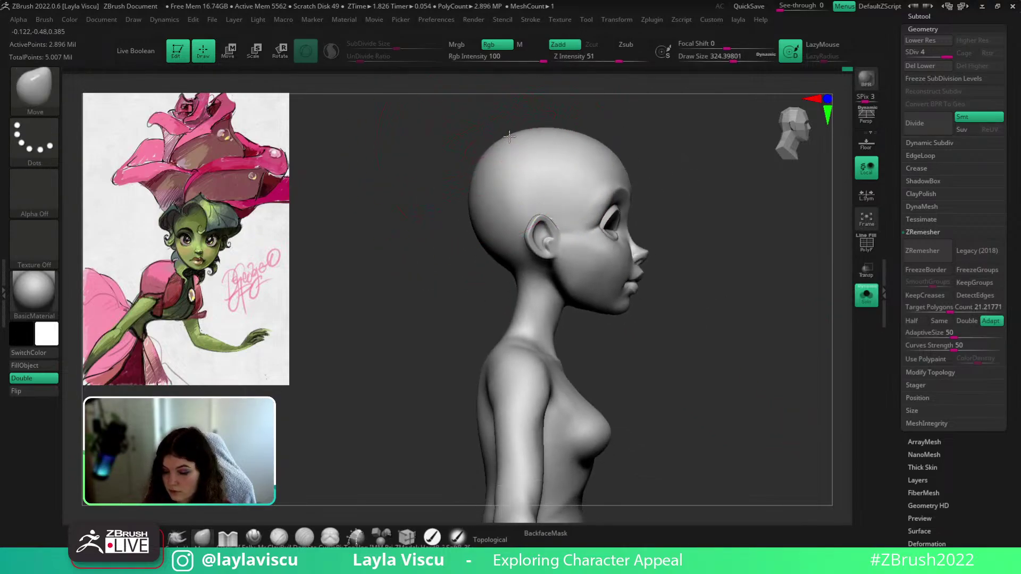
Show all subtools again, frame the character in front view and set the brush size to 112
{"action": "left_click", "coordinate": [866, 295]}
{"action": "right_click_drag", "start_coordinate": [729, 319], "coordinate": [630, 328], "text": "shift"}
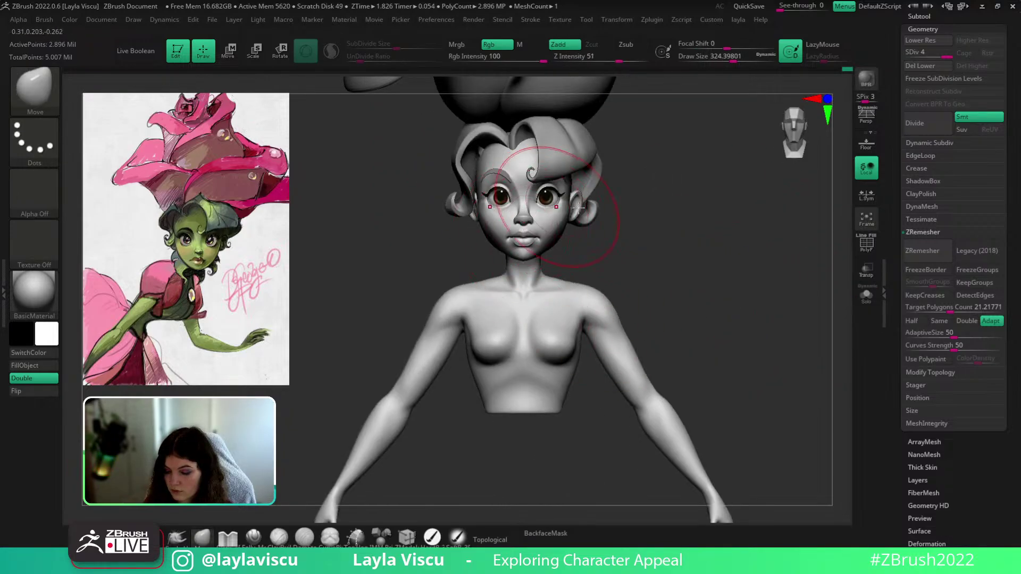
{"action": "right_click_drag", "start_coordinate": [676, 244], "coordinate": [707, 265], "text": "alt"}
{"action": "mouse_move", "coordinate": [570, 241]}
{"action": "right_mouse_down", "text": "ctrl"}
{"action": "mouse_move", "coordinate": [612, 272]}
{"action": "mouse_move", "coordinate": [686, 292]}
{"action": "right_mouse_up", "text": "ctrl"}
{"action": "mouse_move", "coordinate": [659, 245]}
{"action": "right_mouse_down", "text": "ctrl"}
{"action": "mouse_move", "coordinate": [699, 291]}
{"action": "mouse_move", "coordinate": [643, 292]}
{"action": "mouse_move", "coordinate": [693, 291]}
{"action": "right_mouse_up", "text": "ctrl"}
{"action": "mouse_move", "coordinate": [685, 326]}
{"action": "right_mouse_down", "text": "ctrl"}
{"action": "mouse_move", "coordinate": [632, 303]}
{"action": "mouse_move", "coordinate": [634, 339]}
{"action": "right_mouse_up", "text": "ctrl"}
{"action": "key", "text": "s"}
{"action": "mouse_move", "coordinate": [615, 321]}
{"action": "left_mouse_down"}
{"action": "mouse_move", "coordinate": [603, 321]}
{"action": "mouse_move", "coordinate": [621, 308]}
{"action": "mouse_move", "coordinate": [608, 297]}
{"action": "left_mouse_up"}
{"action": "key", "text": "s"}
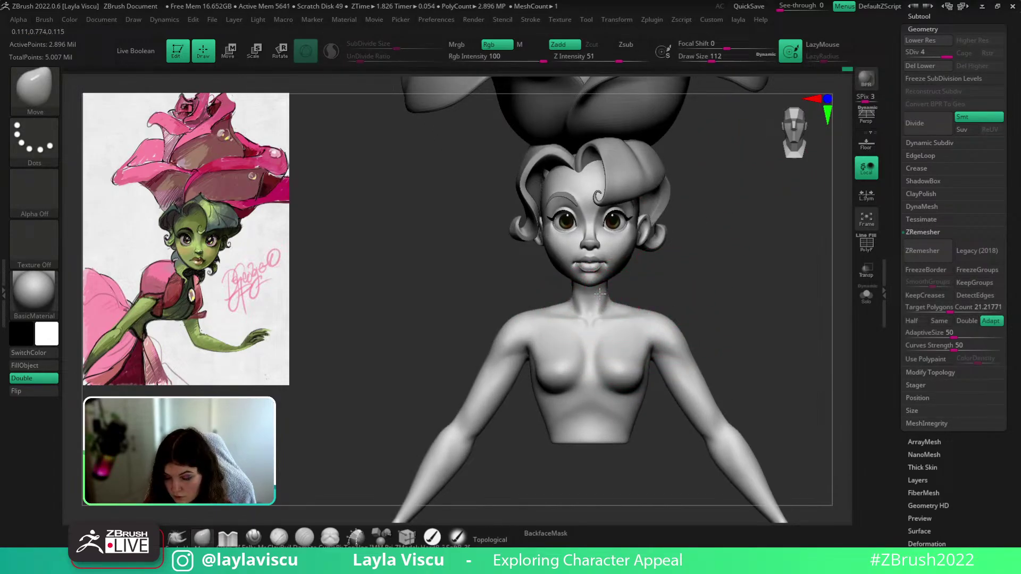
{"action": "right_click_drag", "start_coordinate": [703, 300], "coordinate": [631, 345]}
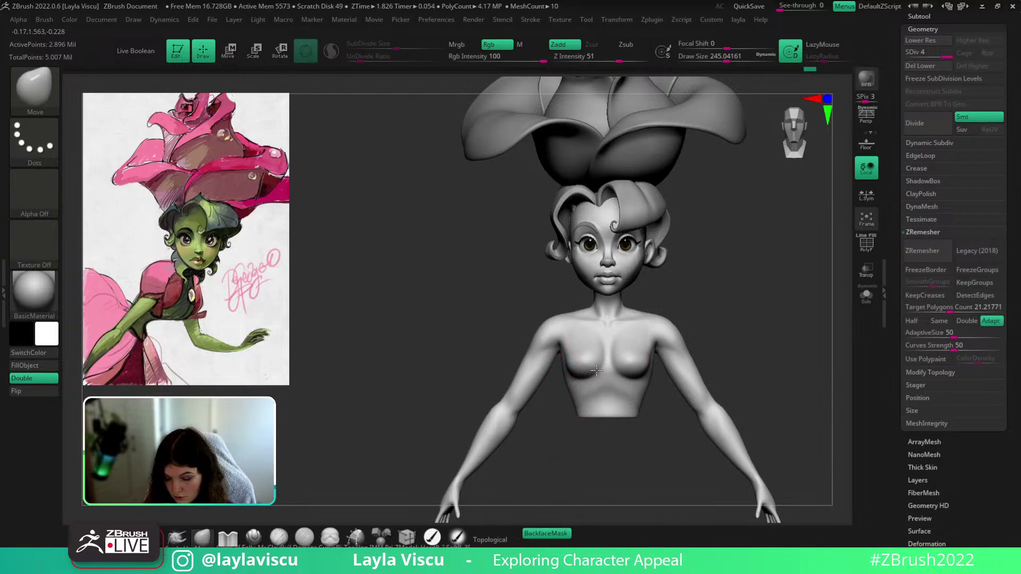
Try a small Move stroke on the chest, undo it and turn off backface masking for the brush
{"action": "left_click_drag", "start_coordinate": [596, 370], "coordinate": [590, 373]}
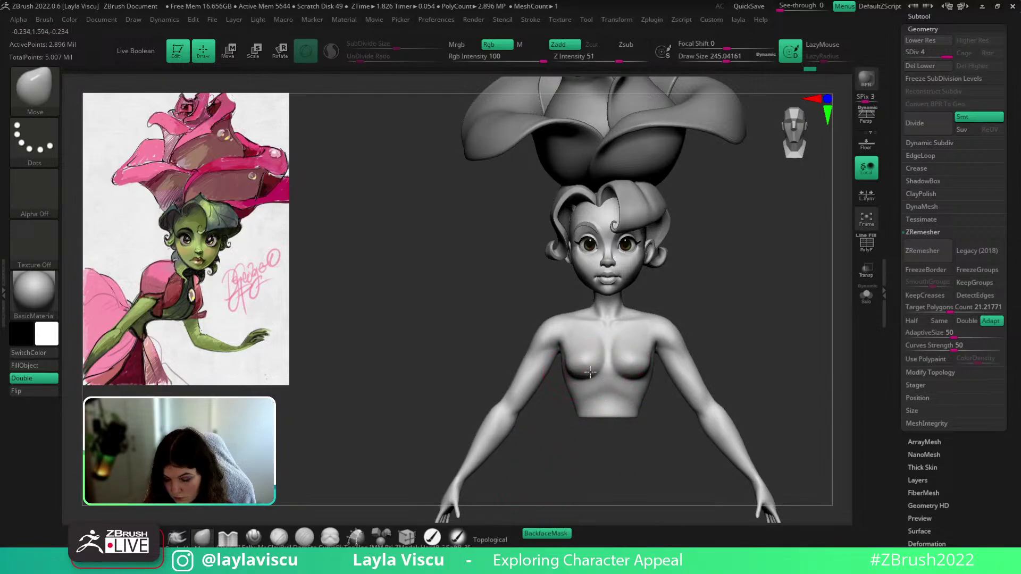
{"action": "key", "text": "ctrl+z"}
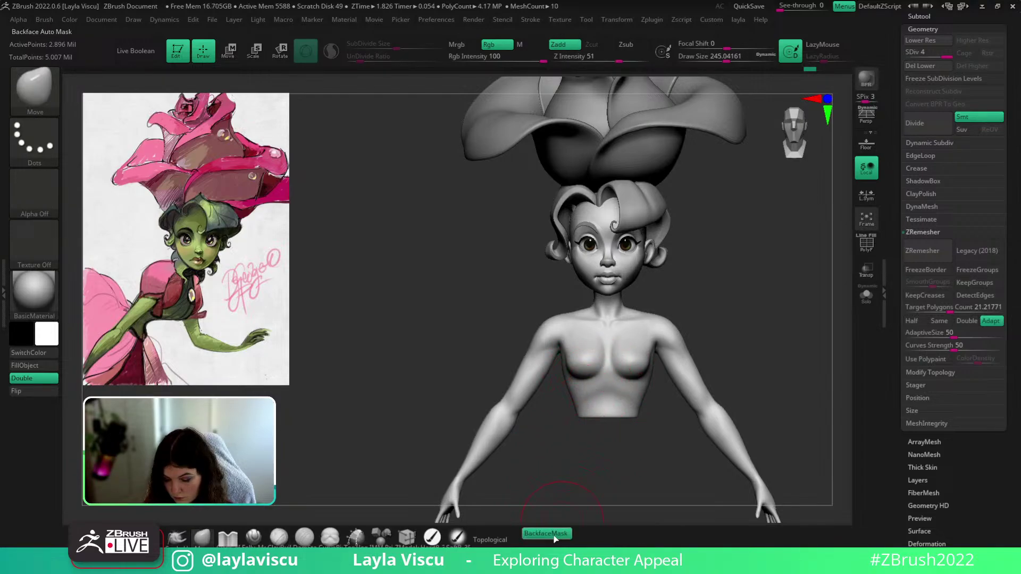
{"action": "left_click", "coordinate": [554, 534]}
{"action": "mouse_move", "coordinate": [722, 307]}
{"action": "left_mouse_down", "text": "alt"}
{"action": "mouse_move", "coordinate": [711, 361]}
{"action": "mouse_move", "coordinate": [686, 349]}
{"action": "mouse_move", "coordinate": [688, 293]}
{"action": "mouse_move", "coordinate": [732, 260]}
{"action": "left_mouse_up", "text": "alt"}
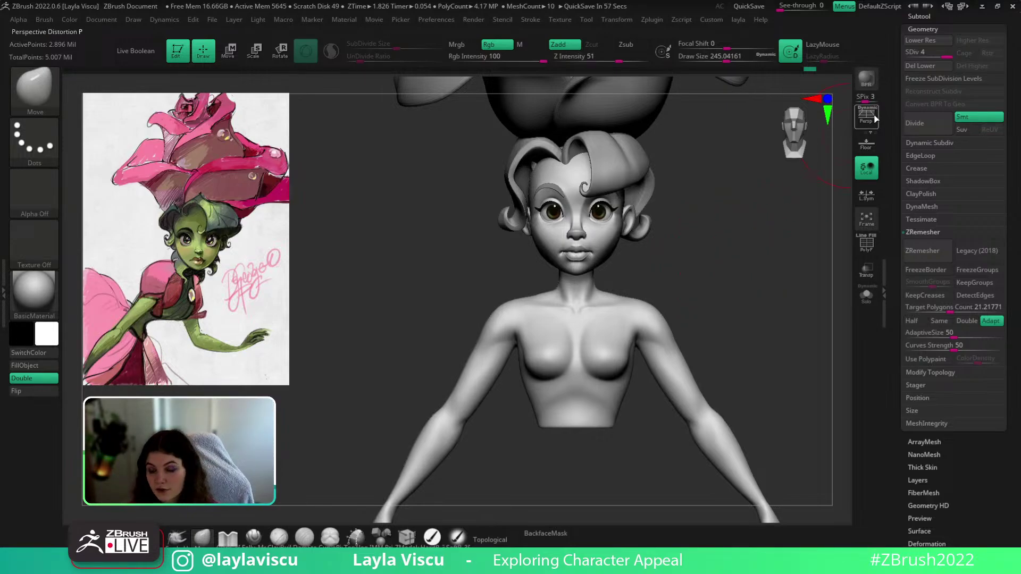
Open the subtool list and set its visible count to 11
{"action": "left_click_drag", "start_coordinate": [1019, 202], "coordinate": [1019, 227]}
{"action": "left_click", "coordinate": [940, 41]}
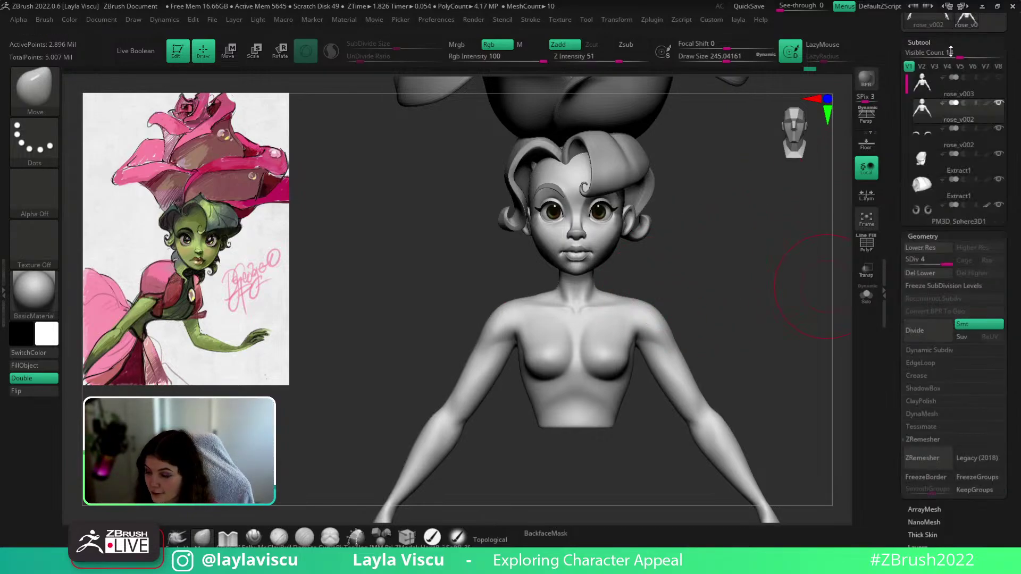
{"action": "left_click_drag", "start_coordinate": [1019, 115], "coordinate": [1019, 262]}
{"action": "left_click_drag", "start_coordinate": [958, 178], "coordinate": [947, 179]}
{"action": "left_click_drag", "start_coordinate": [1018, 162], "coordinate": [1016, 237]}
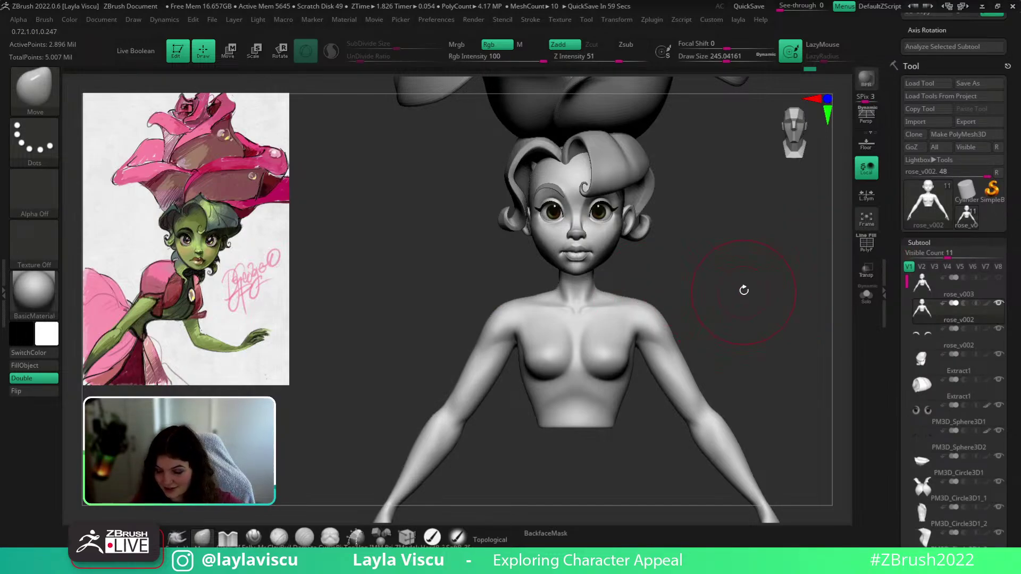
Examine the head and neck in side profile and from a low front angle, reducing the brush size to about 104
{"action": "key", "text": "s"}
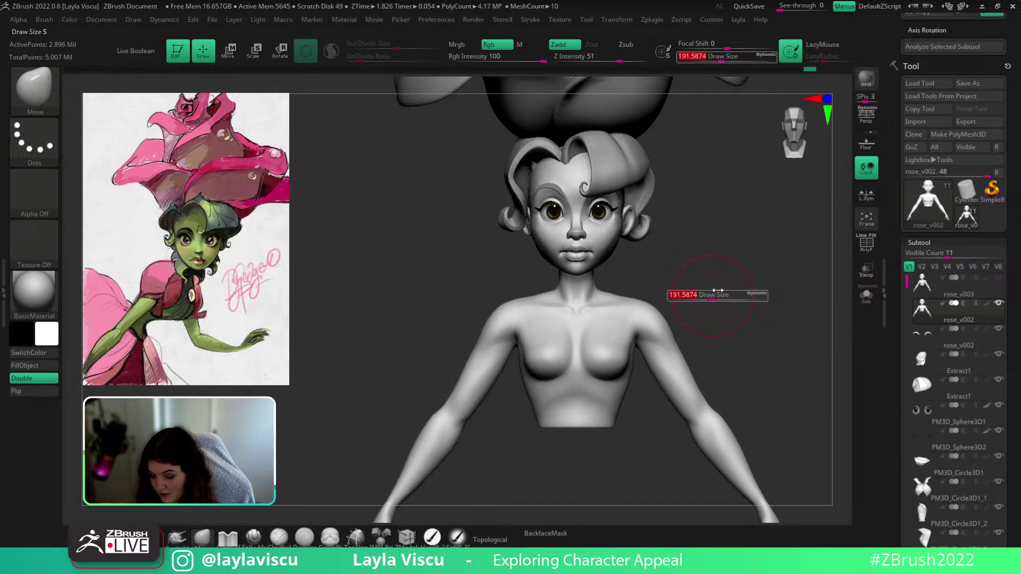
{"action": "mouse_move", "coordinate": [718, 291]}
{"action": "left_mouse_down"}
{"action": "mouse_move", "coordinate": [678, 274]}
{"action": "mouse_move", "coordinate": [526, 278]}
{"action": "left_mouse_up"}
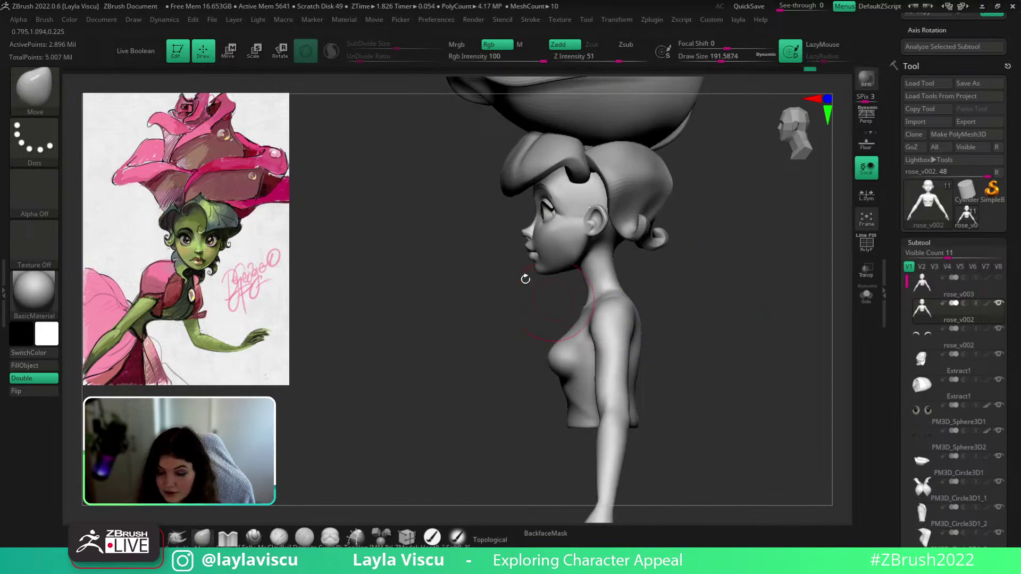
{"action": "right_click_drag", "start_coordinate": [525, 278], "coordinate": [534, 327], "text": "ctrl"}
{"action": "key", "text": "s"}
{"action": "left_click_drag", "start_coordinate": [606, 283], "coordinate": [591, 283]}
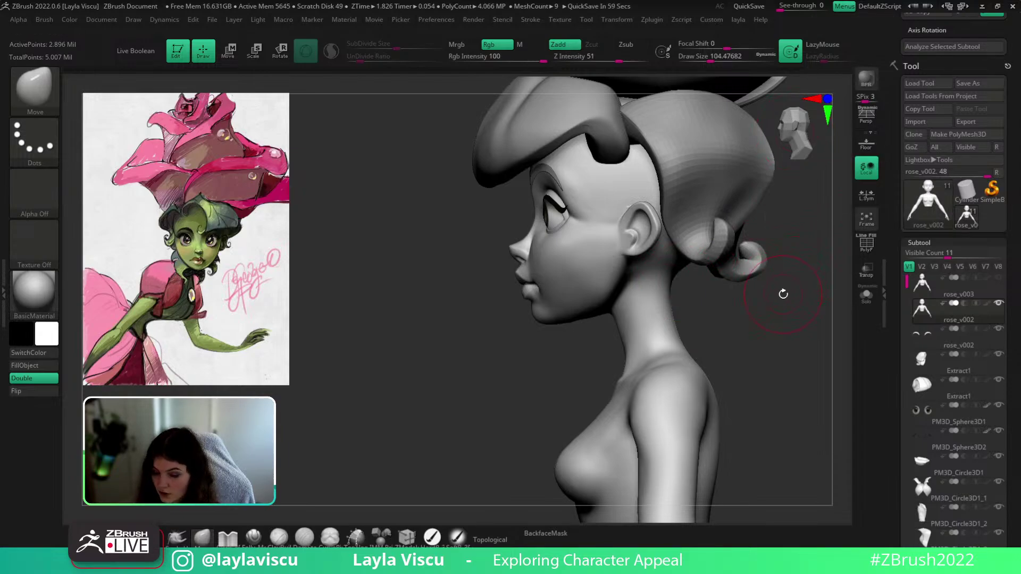
{"action": "left_click_drag", "start_coordinate": [781, 292], "coordinate": [806, 314], "text": "shift"}
{"action": "right_click_drag", "start_coordinate": [769, 317], "coordinate": [724, 289], "text": "ctrl"}
{"action": "left_click_drag", "start_coordinate": [775, 307], "coordinate": [717, 260]}
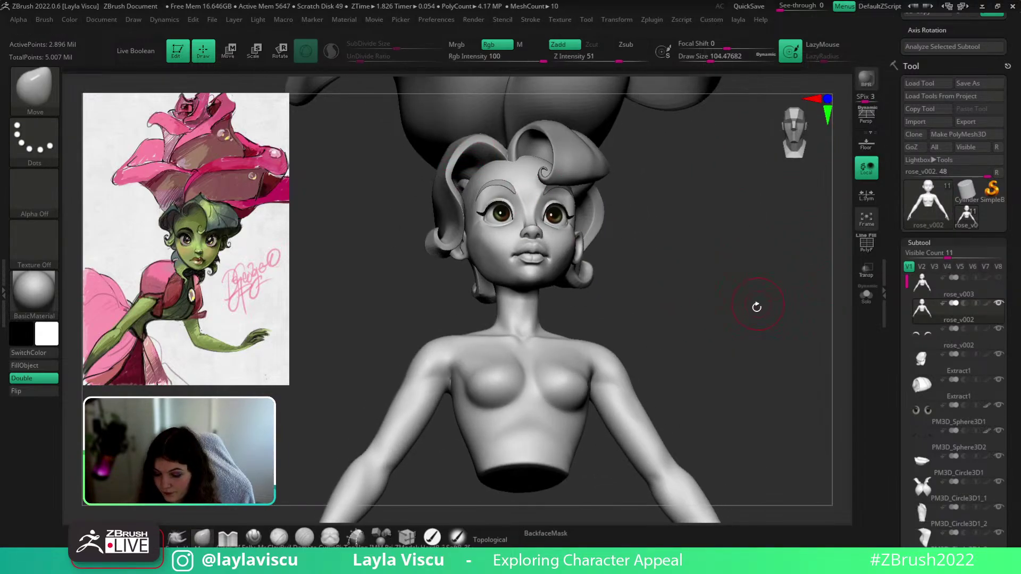
{"action": "left_click_drag", "start_coordinate": [757, 306], "coordinate": [803, 330], "text": "shift"}
Increase the subtool list's visible count to 12
{"action": "left_click_drag", "start_coordinate": [1016, 340], "coordinate": [1014, 260]}
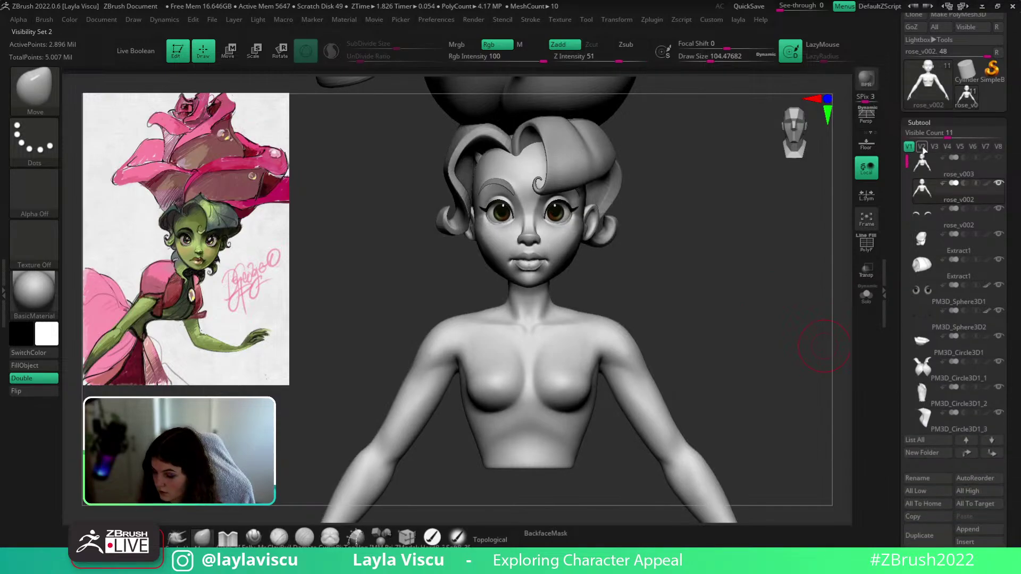
{"action": "left_click_drag", "start_coordinate": [947, 135], "coordinate": [952, 135]}
{"action": "left_click_drag", "start_coordinate": [1015, 431], "coordinate": [1015, 408]}
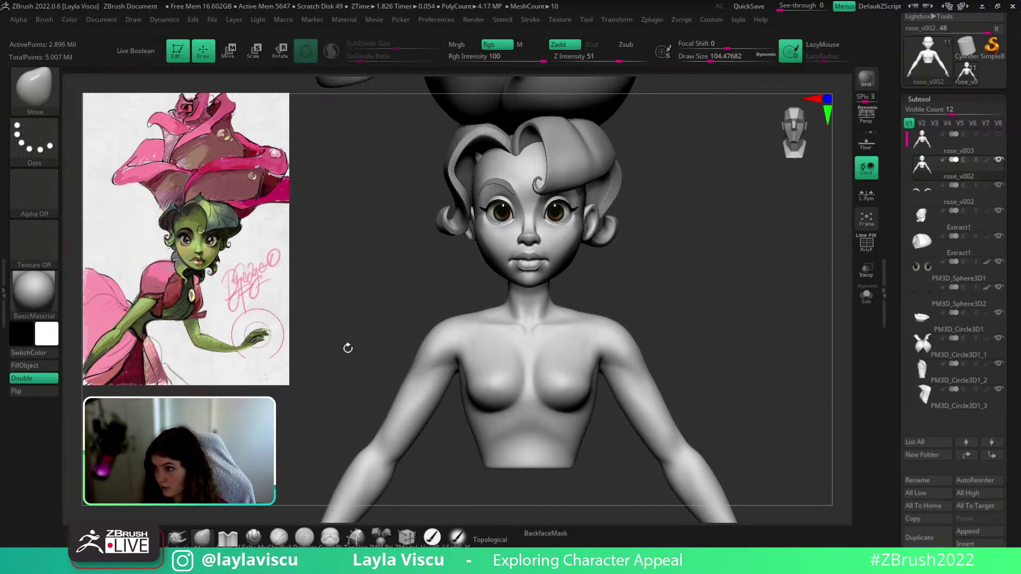
Mask the body topologically at subdivision level 1 and blur the edge, leaving only the lower waist editable
{"action": "left_click_drag", "start_coordinate": [827, 381], "coordinate": [753, 384]}
{"action": "left_click_drag", "start_coordinate": [640, 349], "coordinate": [601, 393], "text": "alt"}
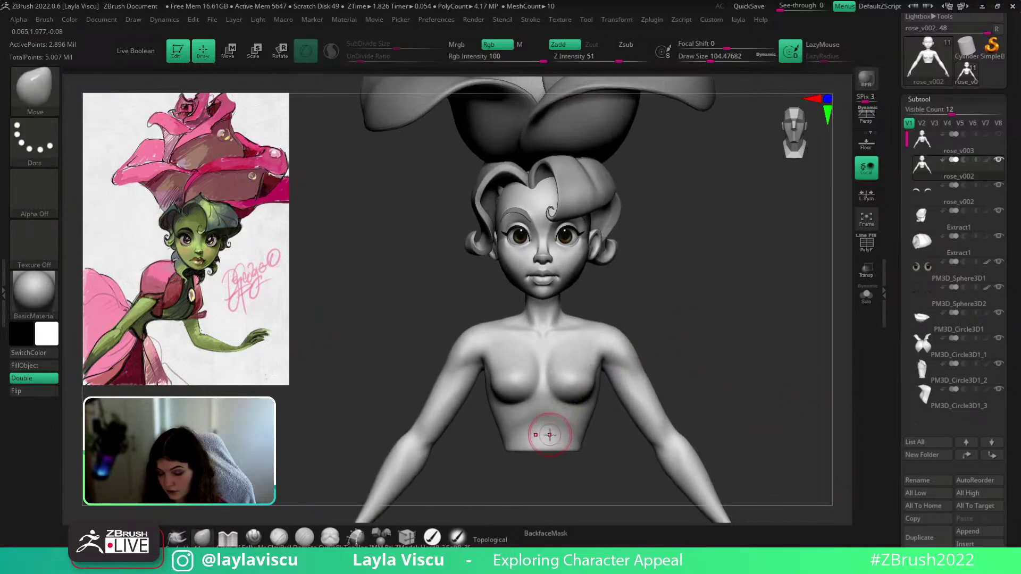
{"action": "left_click_drag", "start_coordinate": [611, 472], "coordinate": [579, 367], "text": "alt"}
{"action": "key", "text": "w"}
{"action": "left_click_drag", "start_coordinate": [526, 319], "coordinate": [526, 369], "text": "ctrl"}
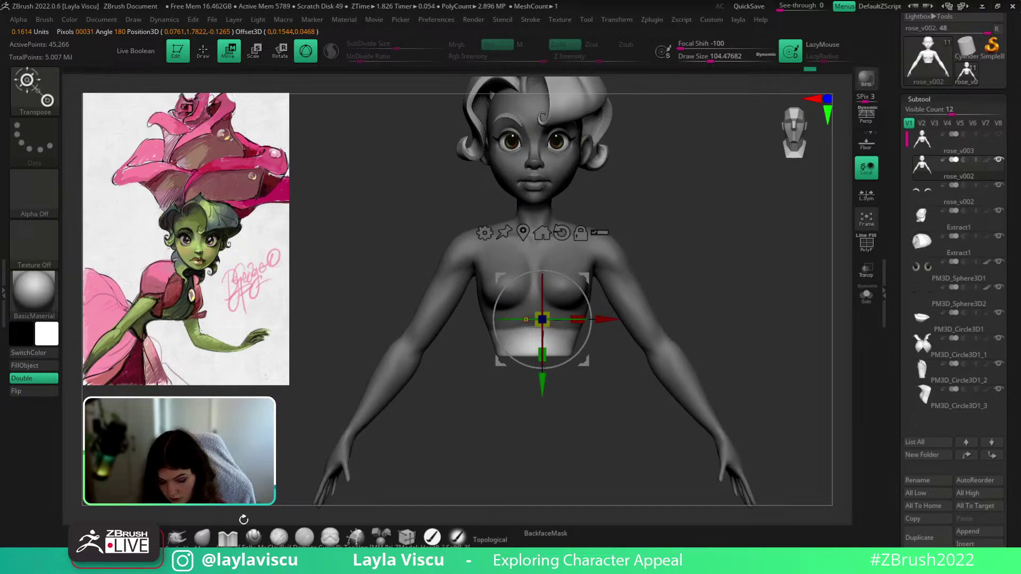
{"action": "left_click", "coordinate": [515, 342], "text": "ctrl"}
{"action": "left_click", "coordinate": [509, 387], "text": "ctrl"}
{"action": "left_click", "coordinate": [518, 335], "text": "ctrl"}
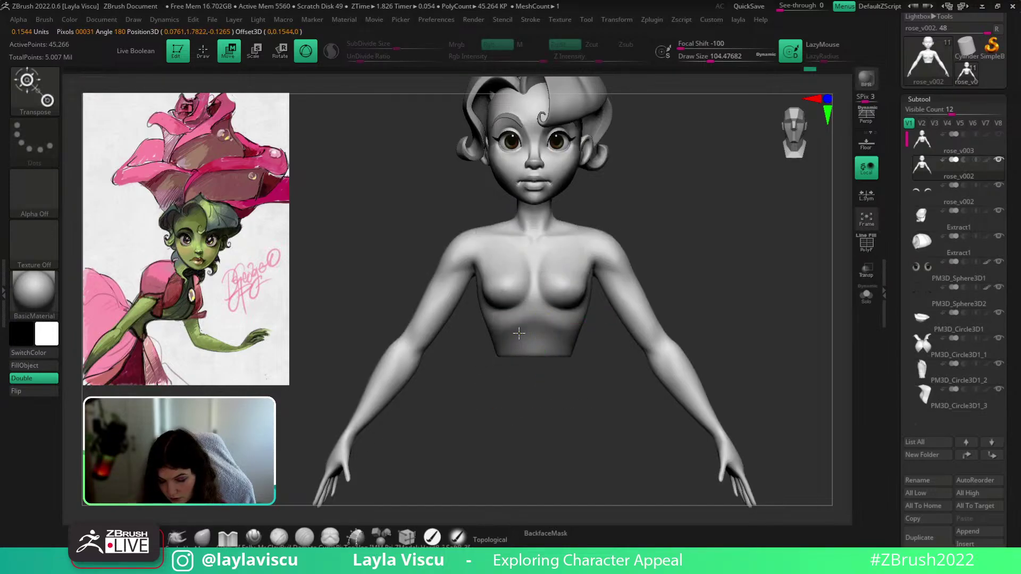
{"action": "left_click", "coordinate": [524, 389], "text": "ctrl"}
{"action": "left_click", "coordinate": [528, 339], "text": "ctrl"}
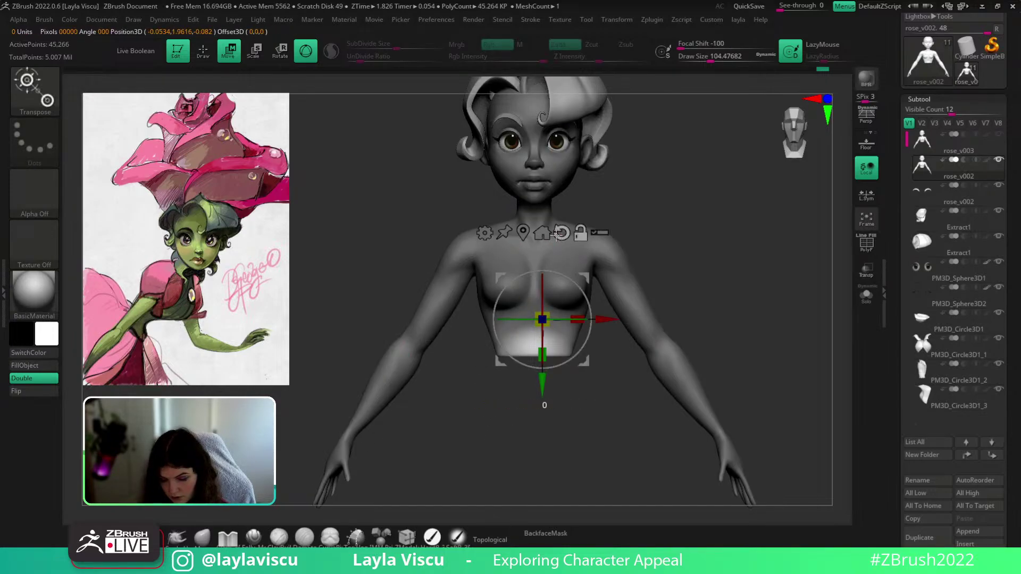
Reset the gizmo's orientation, move the lower waist slightly down to lengthen the torso and clear the mask
{"action": "left_click", "coordinate": [560, 233], "text": "alt"}
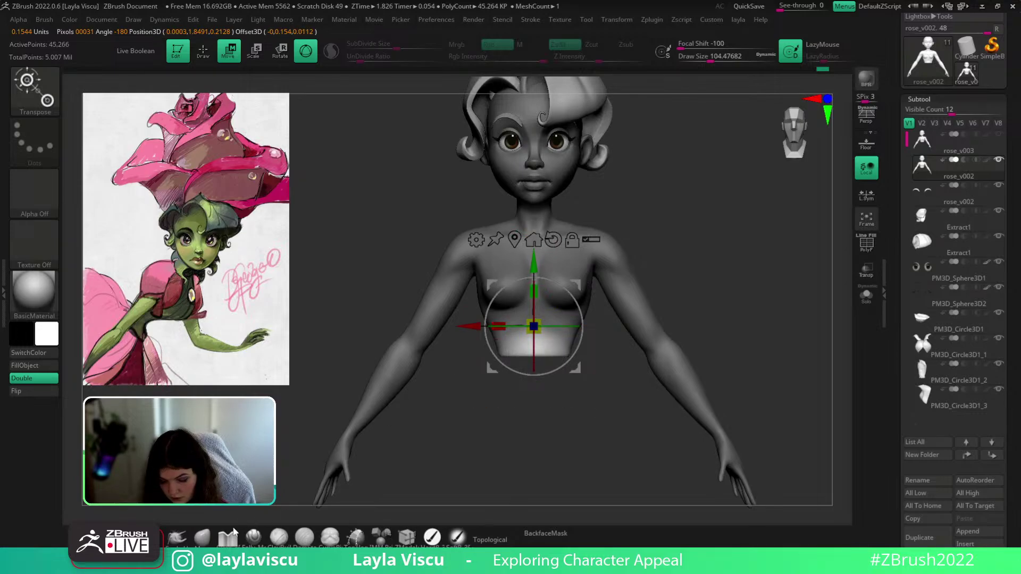
{"action": "left_click_drag", "start_coordinate": [536, 263], "coordinate": [537, 275]}
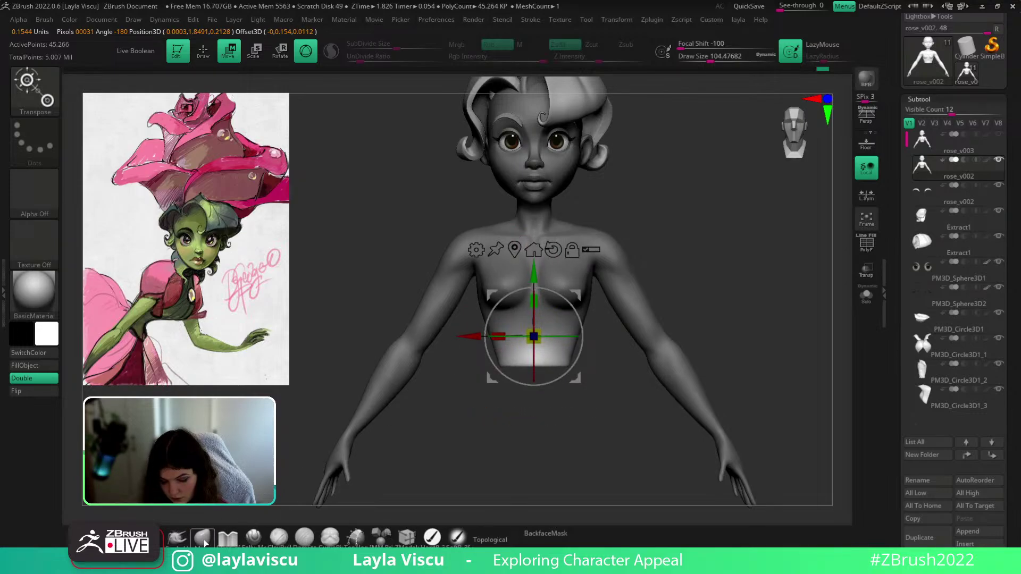
{"action": "key", "text": "q"}
{"action": "left_click_drag", "start_coordinate": [595, 415], "coordinate": [633, 441], "text": "ctrl"}
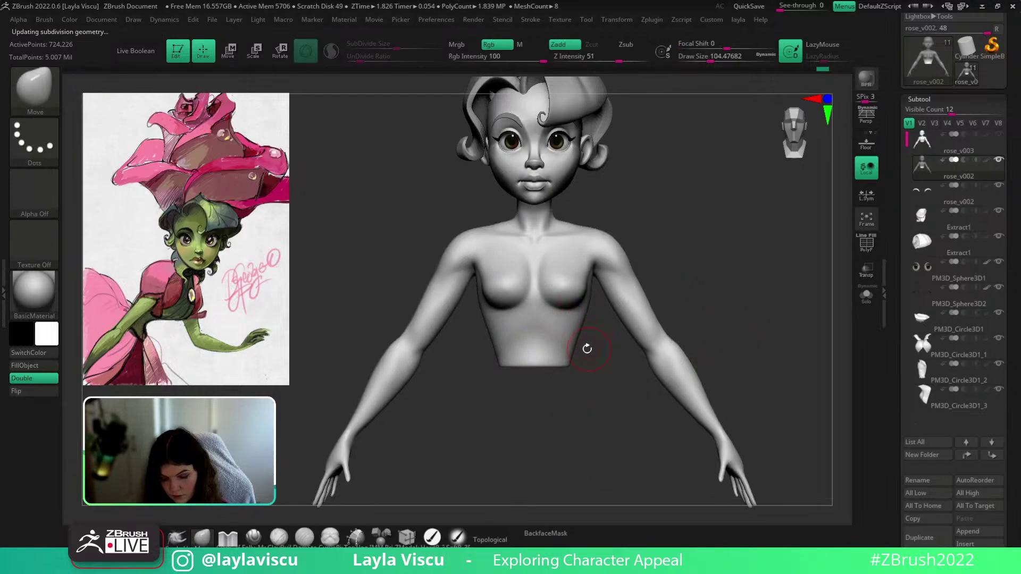
Narrow the lower waist in front view at a higher subdivision level using the Move brush at about size 256
{"action": "key", "text": "s"}
{"action": "mouse_move", "coordinate": [541, 348]}
{"action": "left_mouse_down"}
{"action": "mouse_move", "coordinate": [567, 350]}
{"action": "mouse_move", "coordinate": [554, 401]}
{"action": "left_mouse_up"}
{"action": "key", "text": "s"}
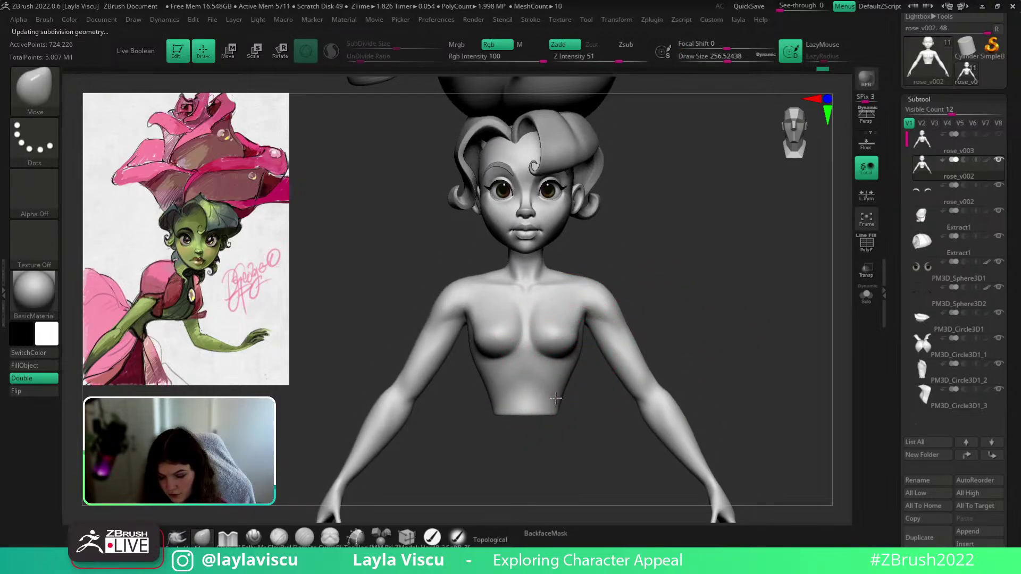
{"action": "left_click_drag", "start_coordinate": [622, 417], "coordinate": [425, 421]}
Refine the lower edge and sides of the torso in back view with the Move brush at about size 207
{"action": "left_click_drag", "start_coordinate": [653, 422], "coordinate": [588, 387]}
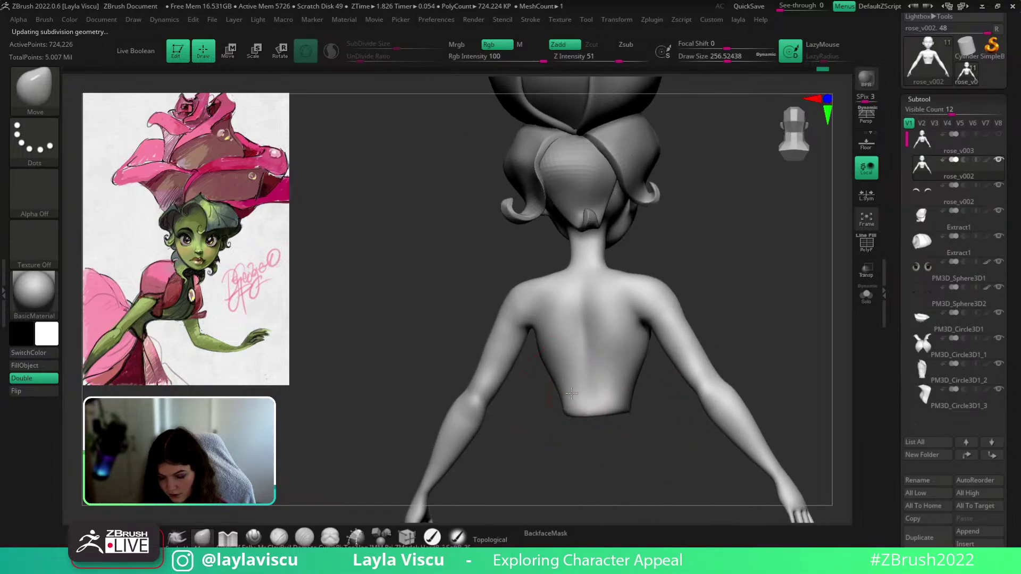
{"action": "mouse_move", "coordinate": [582, 433]}
{"action": "left_mouse_down"}
{"action": "mouse_move", "coordinate": [588, 445]}
{"action": "mouse_move", "coordinate": [591, 313]}
{"action": "mouse_move", "coordinate": [569, 420]}
{"action": "left_mouse_up"}
{"action": "key", "text": "s"}
{"action": "mouse_move", "coordinate": [794, 322]}
{"action": "left_mouse_down"}
{"action": "mouse_move", "coordinate": [792, 440]}
{"action": "mouse_move", "coordinate": [713, 444]}
{"action": "left_mouse_up"}
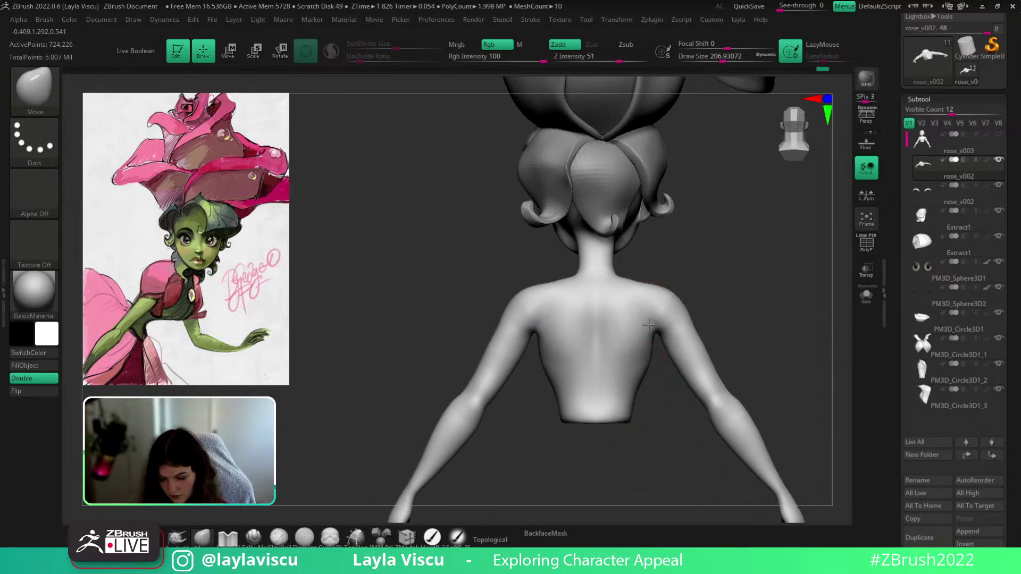
{"action": "left_click_drag", "start_coordinate": [651, 368], "coordinate": [646, 360]}
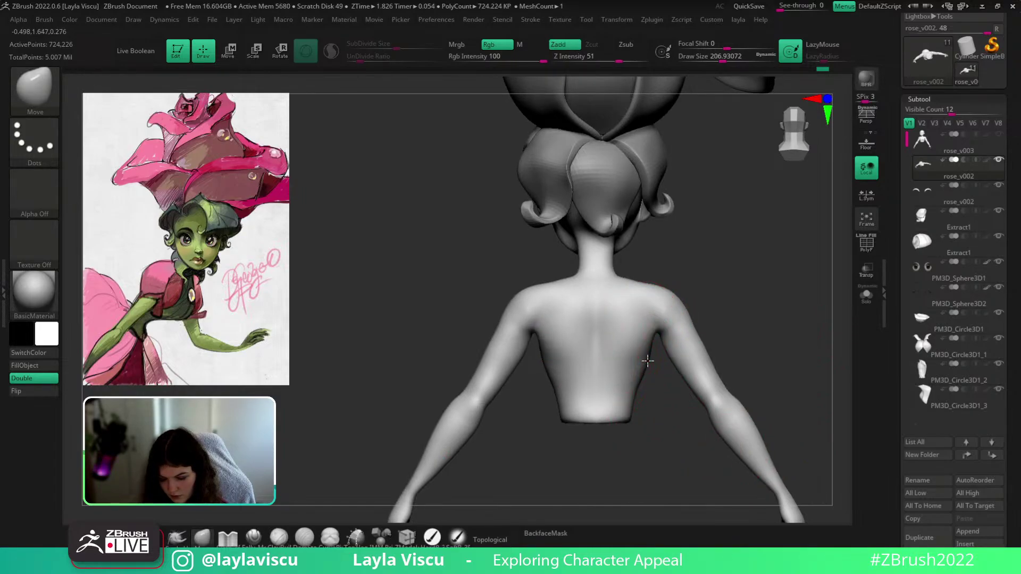
Smooth the front of both shoulders with light symmetrical strokes in front view
{"action": "left_click_drag", "start_coordinate": [666, 396], "coordinate": [783, 416]}
{"action": "mouse_move", "coordinate": [783, 416]}
{"action": "right_mouse_down", "text": "shift"}
{"action": "mouse_move", "coordinate": [725, 421]}
{"action": "mouse_move", "coordinate": [628, 391]}
{"action": "right_mouse_up", "text": "shift"}
{"action": "mouse_move", "coordinate": [751, 354]}
{"action": "right_mouse_down", "text": "alt"}
{"action": "mouse_move", "coordinate": [674, 285]}
{"action": "mouse_move", "coordinate": [665, 311]}
{"action": "right_mouse_up", "text": "alt"}
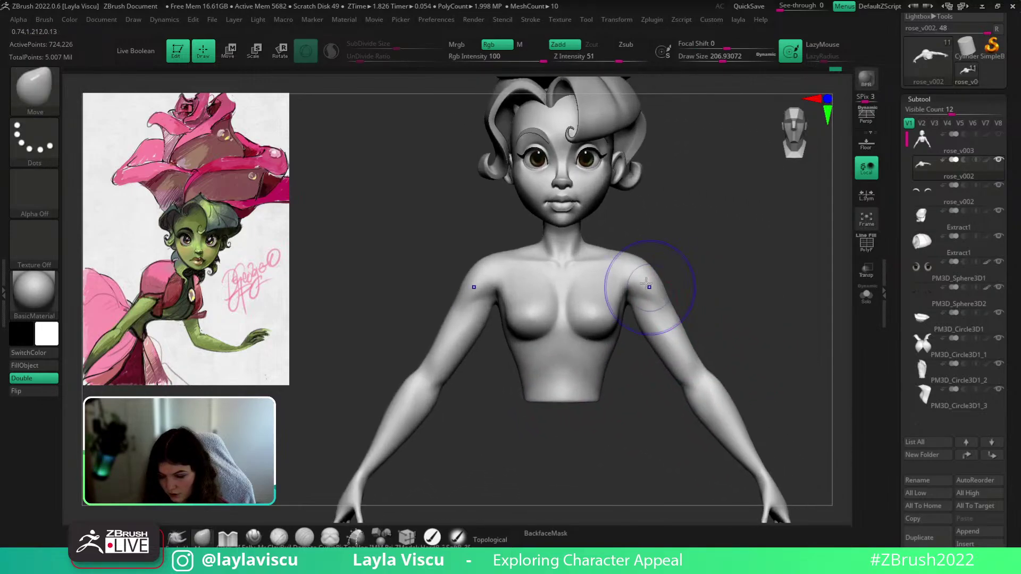
{"action": "left_click_drag", "start_coordinate": [648, 287], "coordinate": [659, 302], "text": "shift"}
{"action": "key", "text": "shift"}
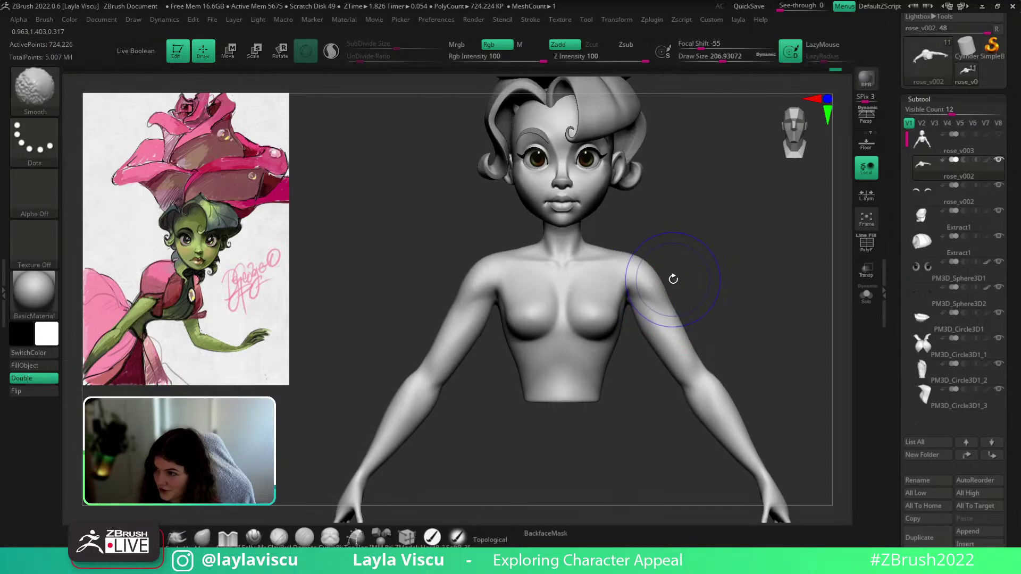
{"action": "right_click_drag", "start_coordinate": [749, 352], "coordinate": [722, 341], "text": "ctrl"}
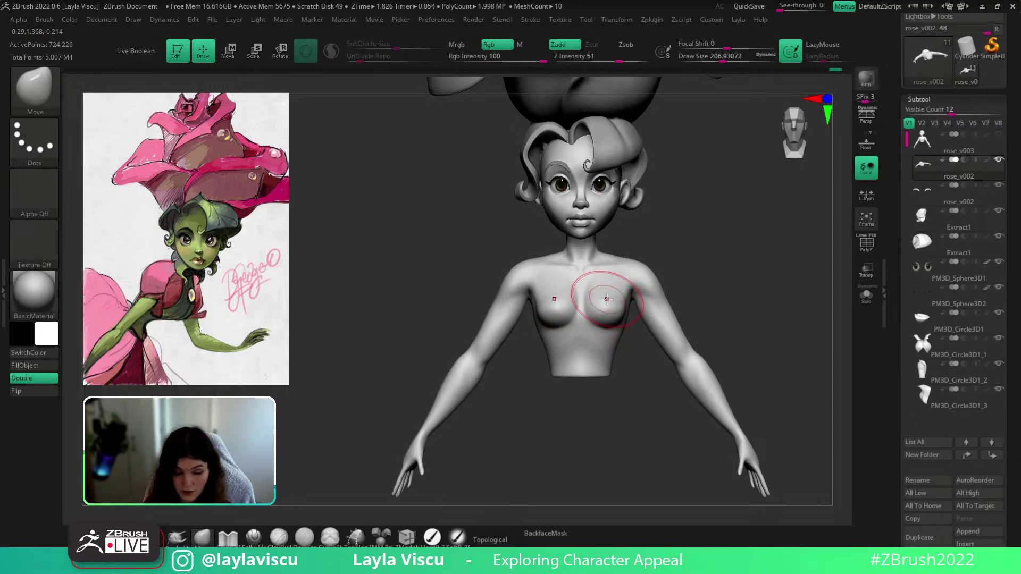
Reduce the Move brush's draw size to about 54 for finer work on the upper body
{"action": "key", "text": "s"}
{"action": "mouse_move", "coordinate": [608, 299]}
{"action": "left_mouse_down"}
{"action": "mouse_move", "coordinate": [625, 283]}
{"action": "mouse_move", "coordinate": [619, 297]}
{"action": "left_mouse_up"}
{"action": "key", "text": "s"}
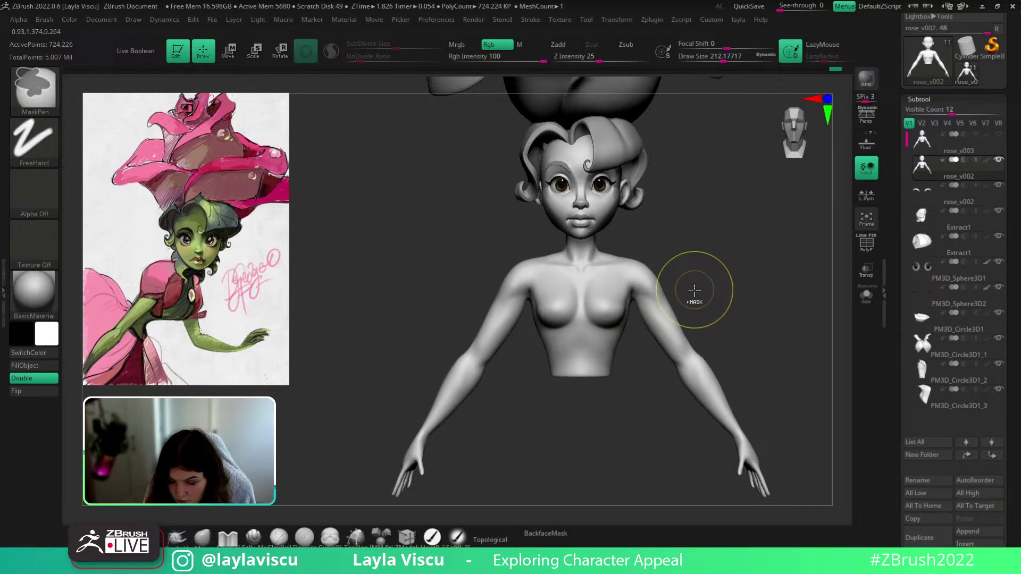
{"action": "key", "text": "s"}
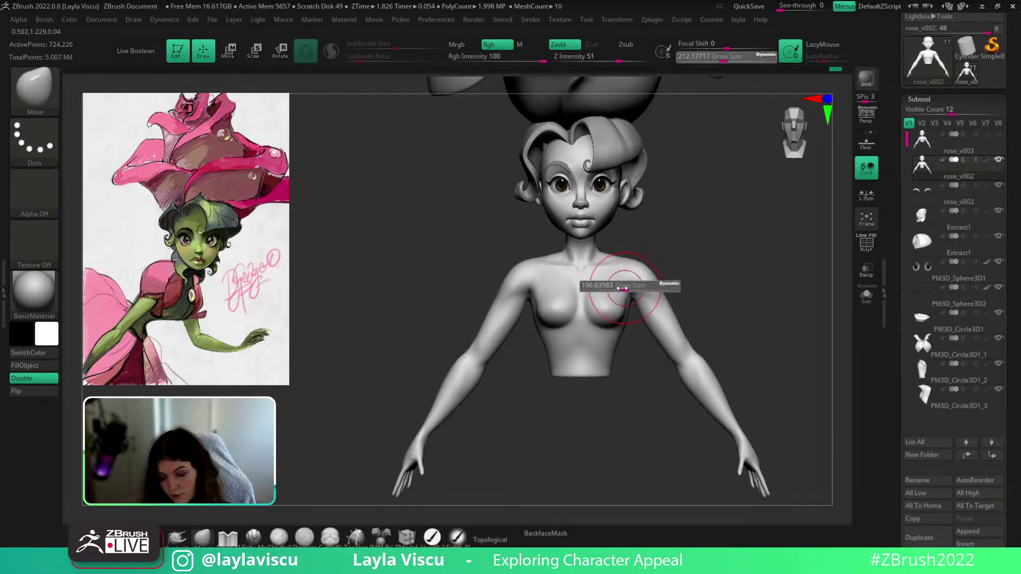
{"action": "left_click_drag", "start_coordinate": [660, 285], "coordinate": [640, 285]}
{"action": "left_click_drag", "start_coordinate": [692, 254], "coordinate": [686, 303], "text": "alt"}
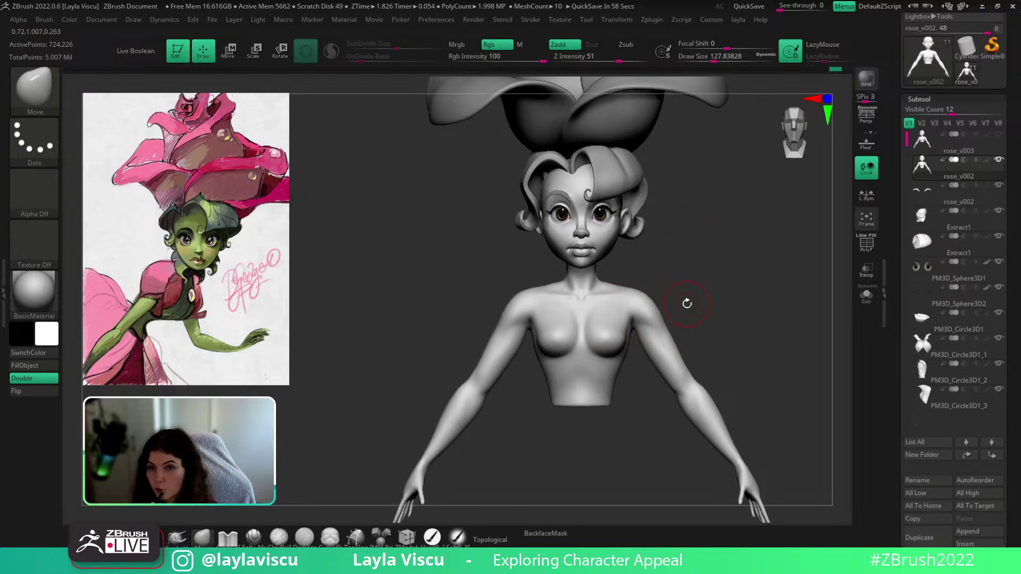
{"action": "left_click_drag", "start_coordinate": [725, 290], "coordinate": [718, 290]}
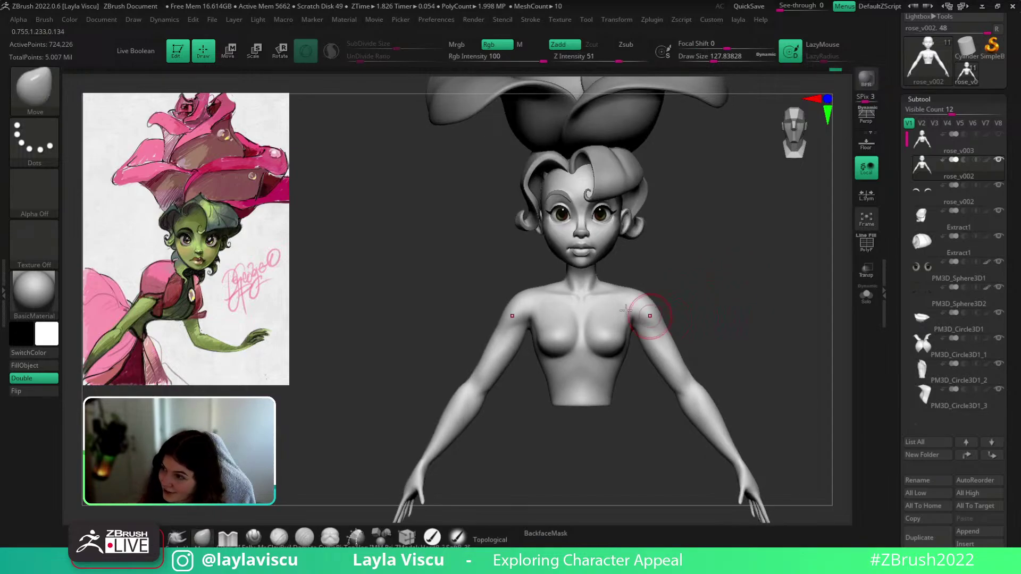
{"action": "key", "text": "s"}
{"action": "left_click_drag", "start_coordinate": [603, 325], "coordinate": [585, 325]}
{"action": "key", "text": "s"}
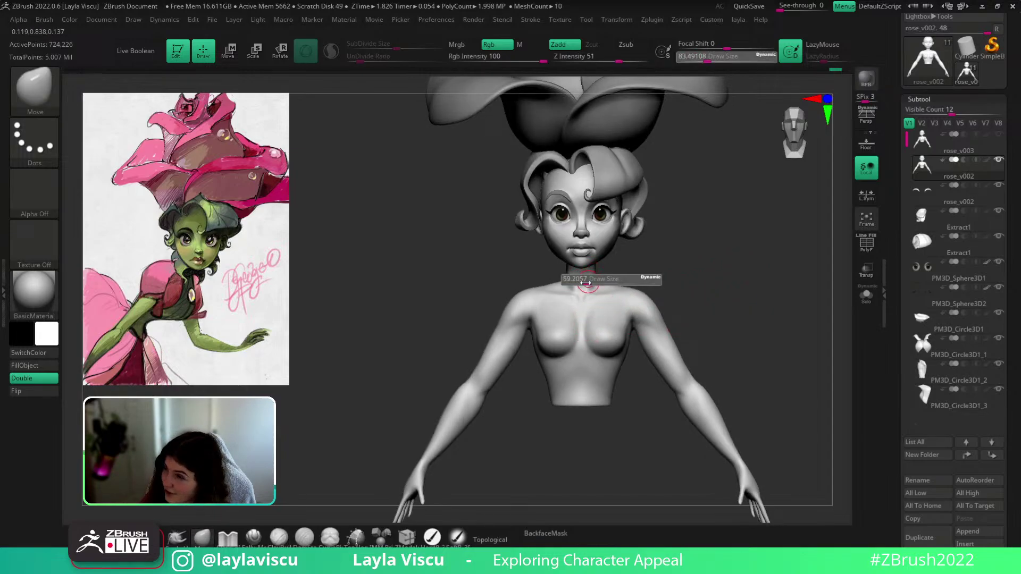
{"action": "left_click_drag", "start_coordinate": [589, 284], "coordinate": [585, 284]}
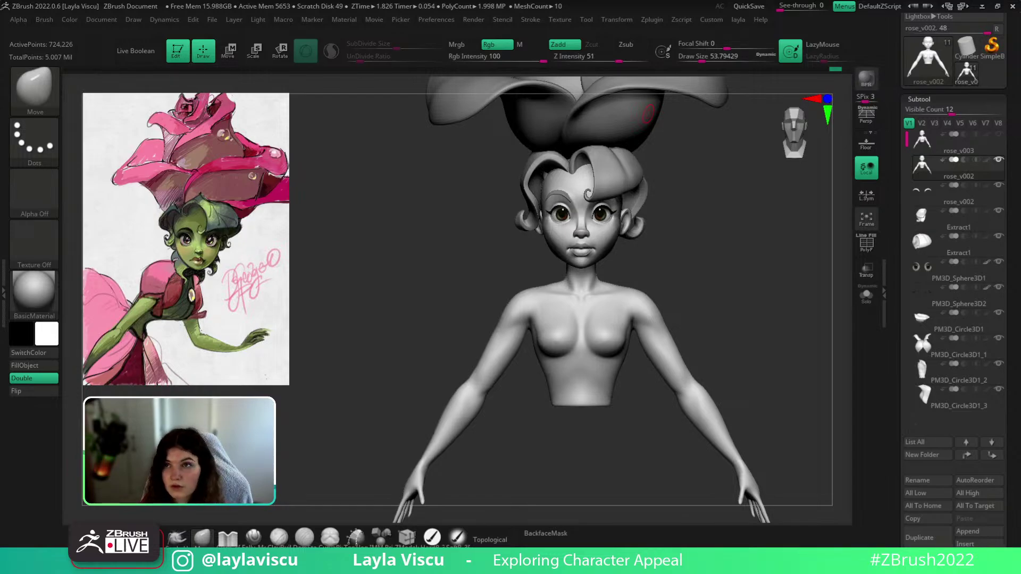
Switch to the Pinterest page in the browser and examine the leaf fairy dress and the related costume ideas
{"action": "left_click_drag", "start_coordinate": [870, 1], "coordinate": [439, 113]}
{"action": "double_click", "coordinate": [439, 113]}
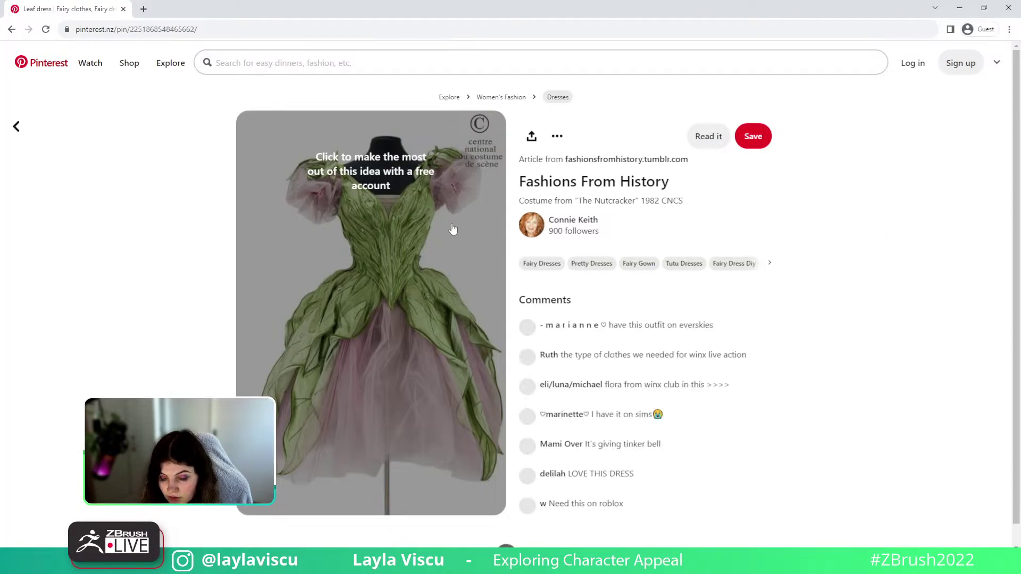
{"action": "left_click_drag", "start_coordinate": [577, 8], "coordinate": [717, 8]}
{"action": "double_click", "coordinate": [716, 8]}
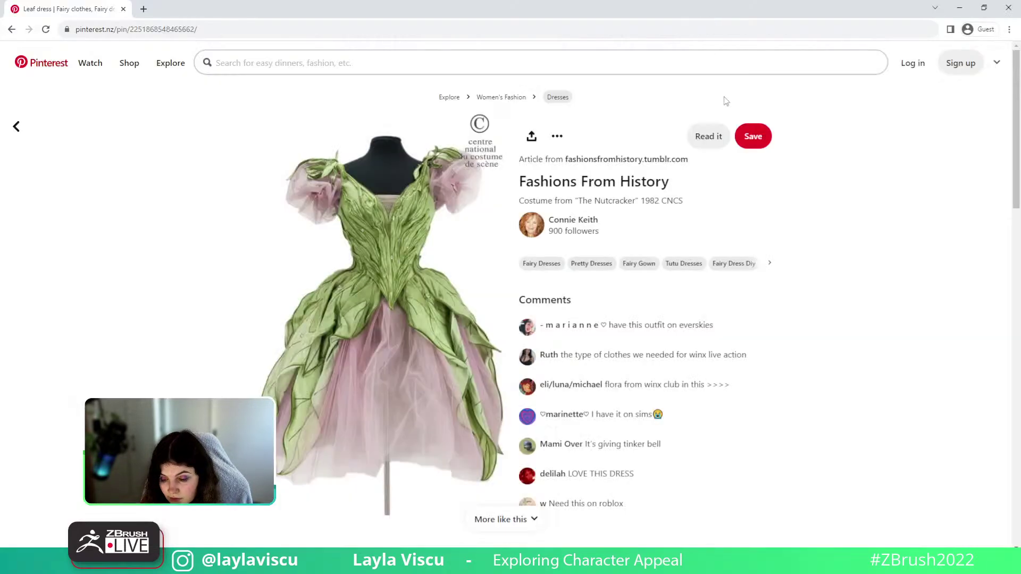
{"action": "scroll", "coordinate": [714, 221], "scroll_direction": "down", "scroll_amount": 5}
{"action": "scroll", "coordinate": [715, 221], "scroll_direction": "down", "scroll_amount": 4}
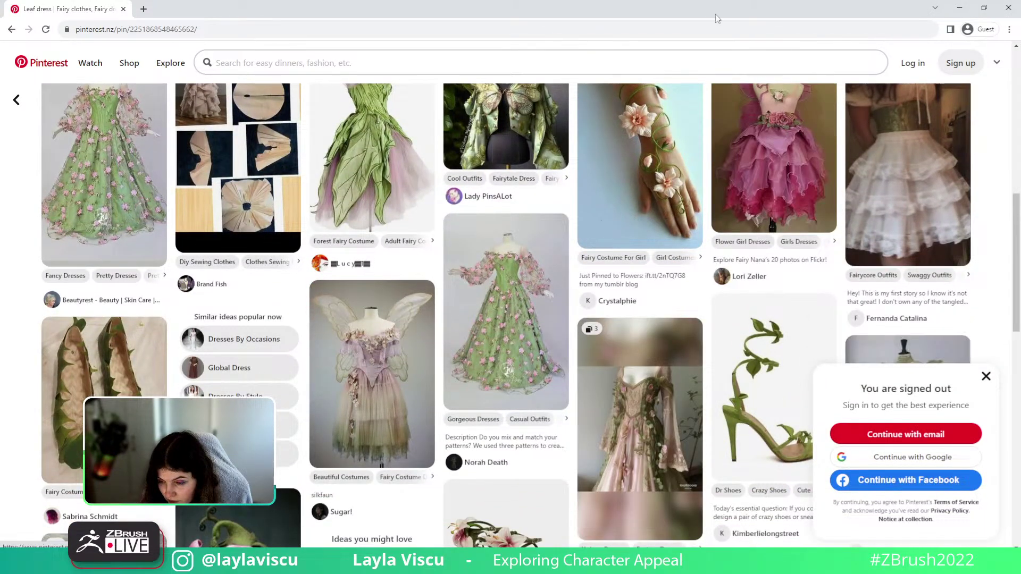
{"action": "left_click_drag", "start_coordinate": [709, 7], "coordinate": [714, 6]}
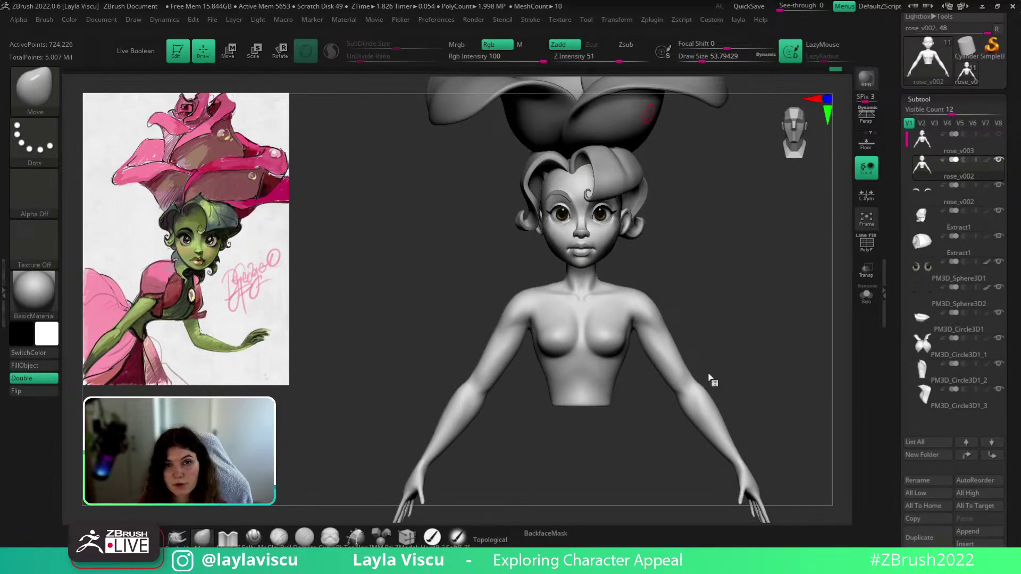
Select the front hair piece and adjust its inner edge beside the forehead with the Move brush at about size 104
{"action": "left_click_drag", "start_coordinate": [774, 365], "coordinate": [777, 364]}
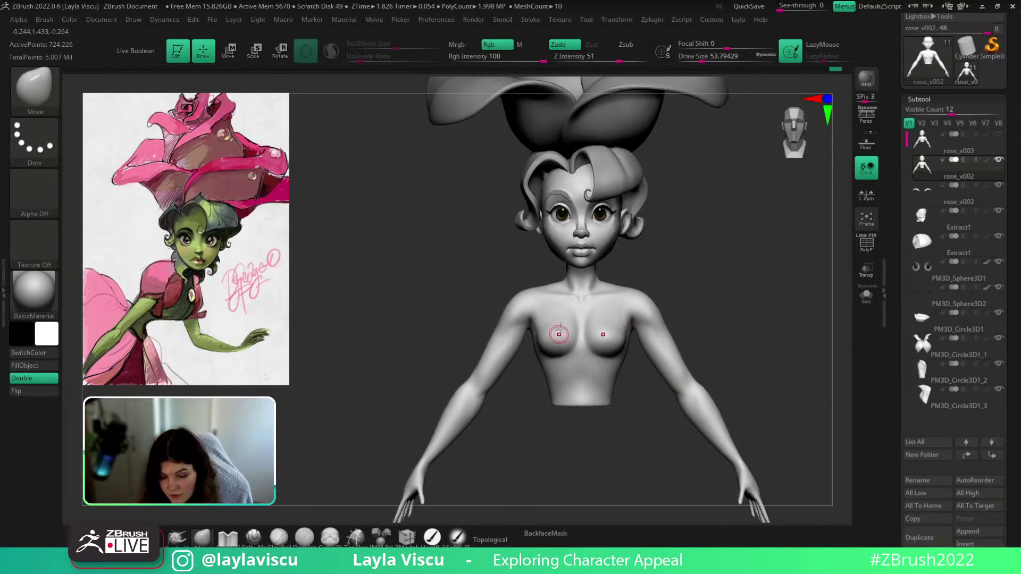
{"action": "right_click_drag", "start_coordinate": [546, 264], "coordinate": [600, 251], "text": "ctrl"}
{"action": "mouse_move", "coordinate": [651, 253]}
{"action": "left_mouse_down", "text": "alt"}
{"action": "mouse_move", "coordinate": [649, 298]}
{"action": "mouse_move", "coordinate": [788, 276]}
{"action": "mouse_move", "coordinate": [733, 264]}
{"action": "mouse_move", "coordinate": [724, 272]}
{"action": "left_mouse_up", "text": "alt"}
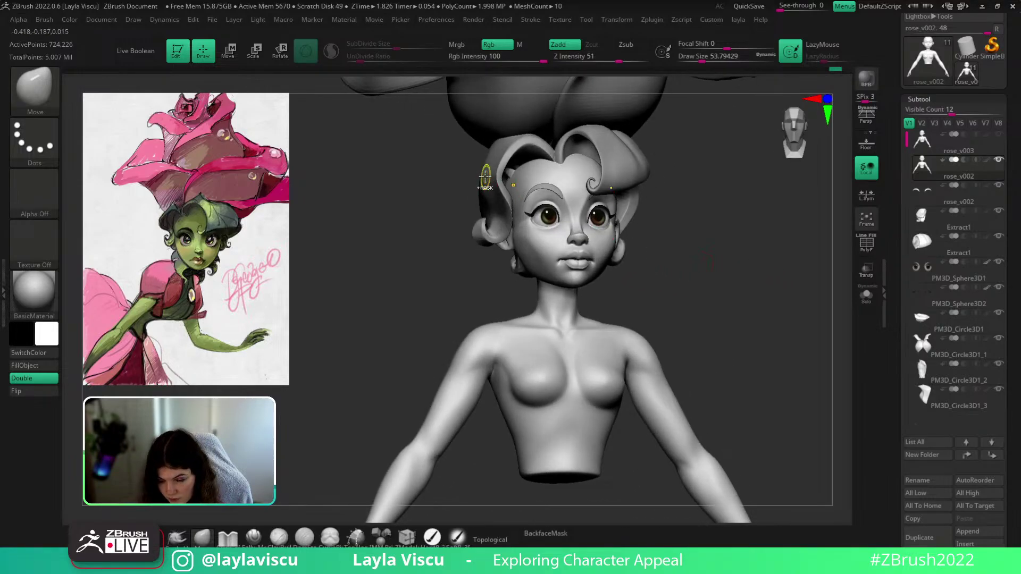
{"action": "right_click_drag", "start_coordinate": [486, 173], "coordinate": [511, 164], "text": "ctrl"}
{"action": "left_click", "coordinate": [511, 164], "text": "alt"}
{"action": "mouse_move", "coordinate": [396, 334]}
{"action": "left_mouse_down"}
{"action": "mouse_move", "coordinate": [386, 399]}
{"action": "mouse_move", "coordinate": [346, 400]}
{"action": "left_mouse_up"}
{"action": "left_click_drag", "start_coordinate": [359, 192], "coordinate": [422, 184]}
{"action": "key", "text": "s"}
{"action": "left_click_drag", "start_coordinate": [496, 173], "coordinate": [527, 139]}
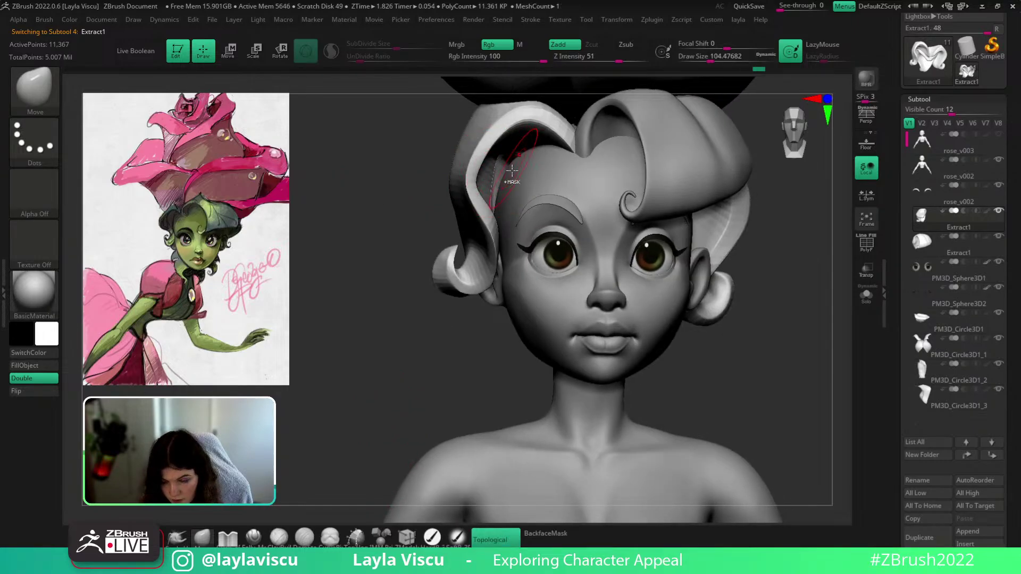
{"action": "right_click_drag", "start_coordinate": [513, 177], "coordinate": [511, 136], "text": "ctrl"}
{"action": "left_click_drag", "start_coordinate": [788, 280], "coordinate": [793, 281], "text": "shift"}
Select the body and set the draw size to about 65, trying a short mask stroke down the torso
{"action": "left_click", "coordinate": [590, 341], "text": "alt"}
{"action": "left_click_drag", "start_coordinate": [745, 347], "coordinate": [699, 284], "text": "alt"}
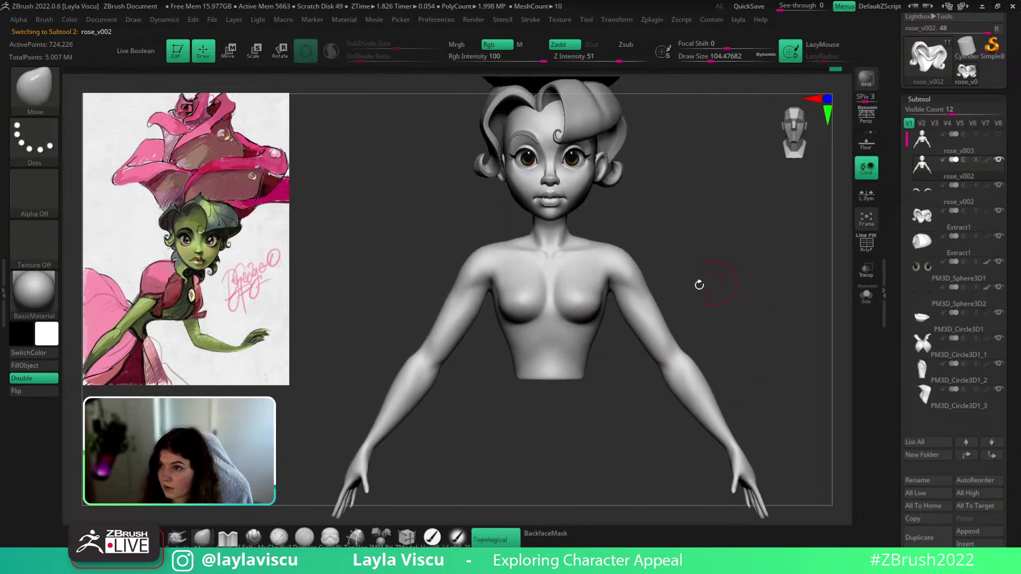
{"action": "right_click_drag", "start_coordinate": [556, 280], "coordinate": [565, 289], "text": "ctrl"}
{"action": "key", "text": "s"}
{"action": "left_click_drag", "start_coordinate": [565, 289], "coordinate": [558, 287]}
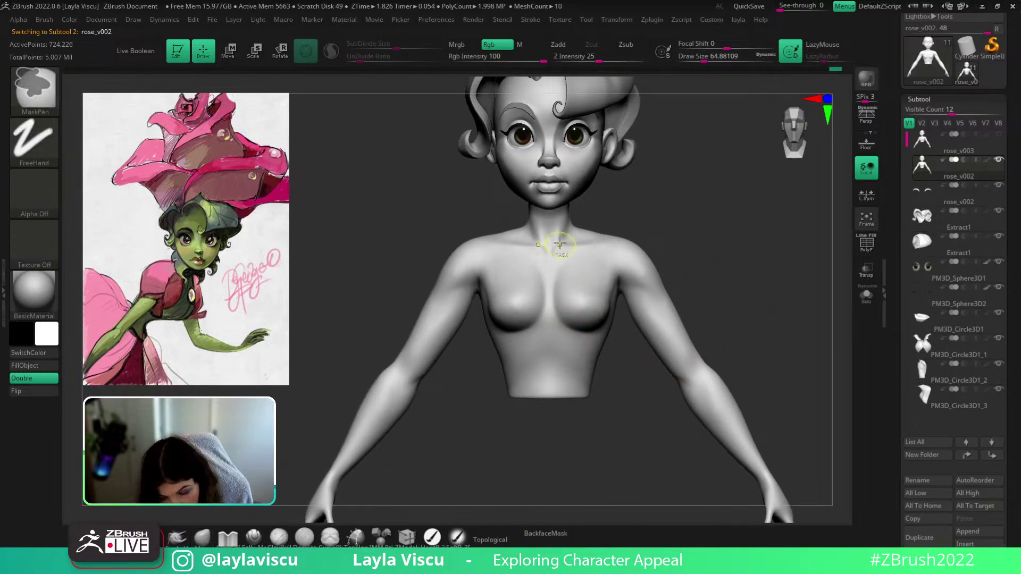
{"action": "mouse_move", "coordinate": [561, 245]}
{"action": "left_mouse_down", "text": "ctrl"}
{"action": "mouse_move", "coordinate": [583, 321]}
{"action": "mouse_move", "coordinate": [570, 365]}
{"action": "left_mouse_up", "text": "ctrl"}
{"action": "left_click_drag", "start_coordinate": [805, 316], "coordinate": [818, 328], "text": "ctrl"}
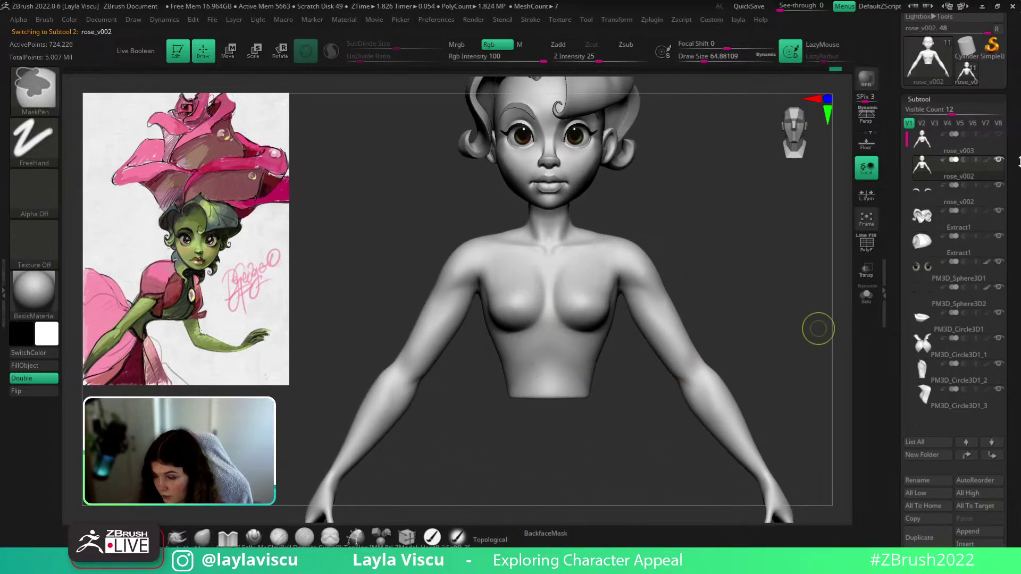
Save the character as a tool file
{"action": "left_click_drag", "start_coordinate": [1008, 63], "coordinate": [1008, 266]}
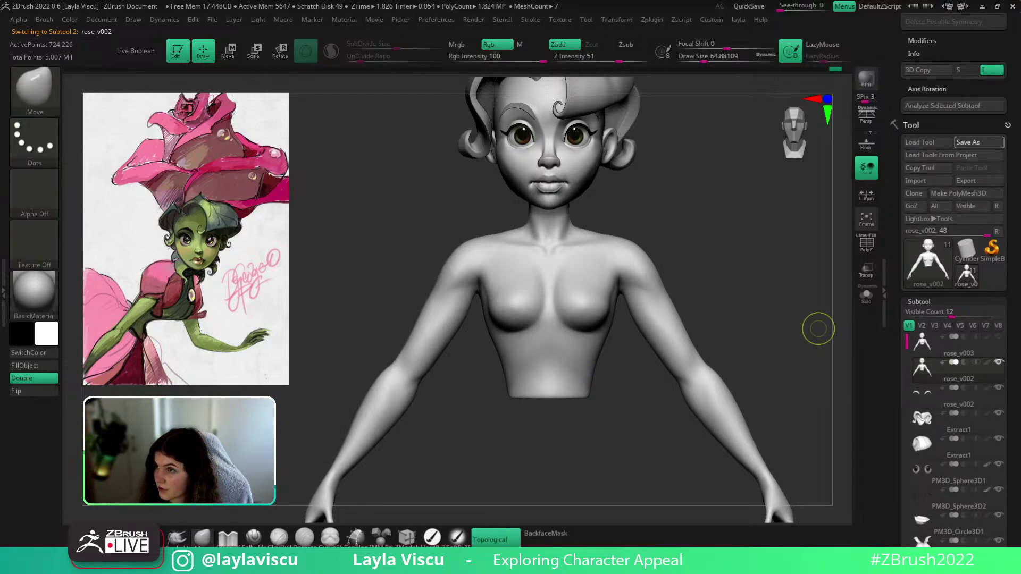
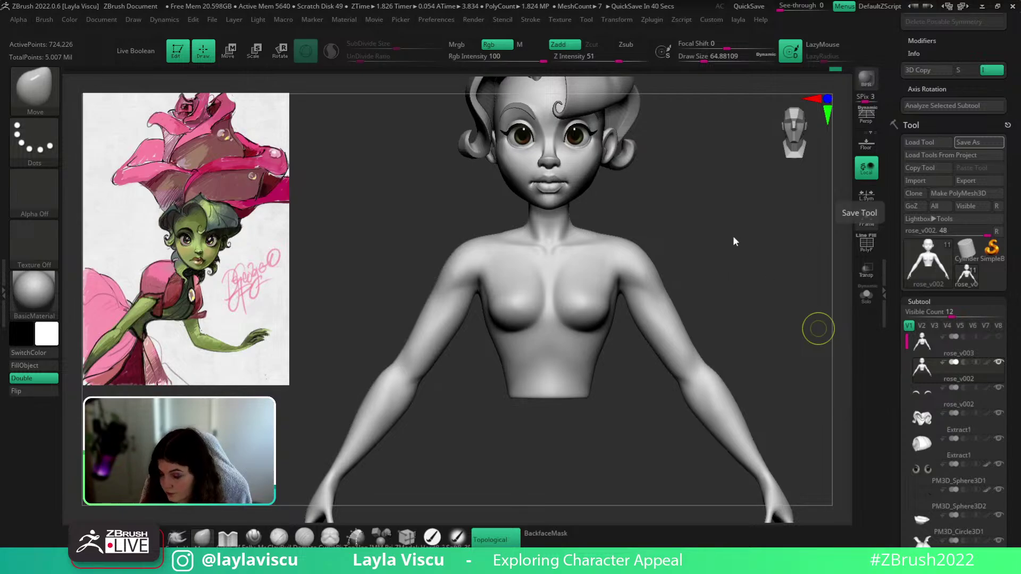
{"action": "left_click_drag", "start_coordinate": [733, 238], "coordinate": [726, 240]}
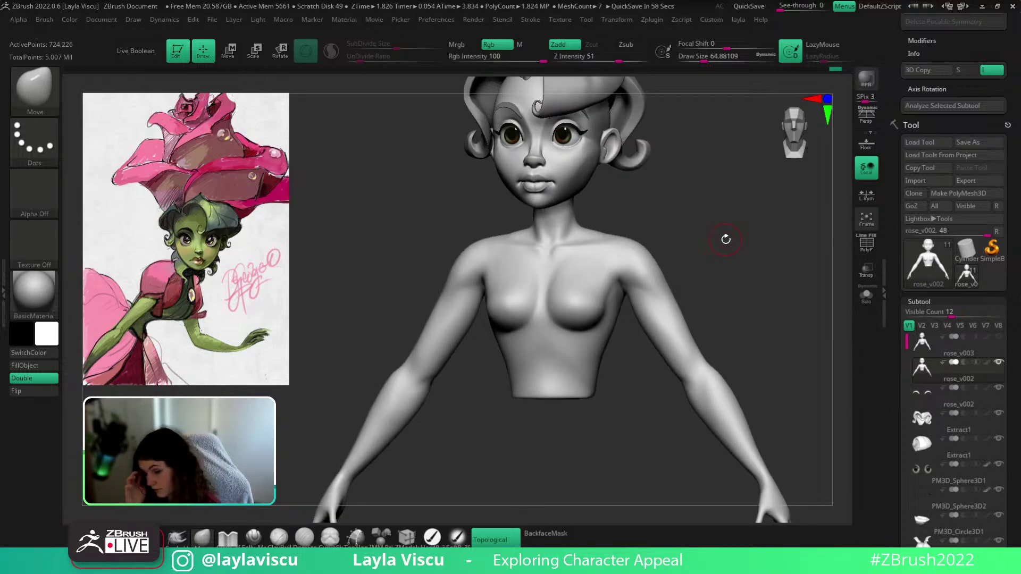
{"action": "left_click_drag", "start_coordinate": [729, 210], "coordinate": [740, 242], "text": "shift"}
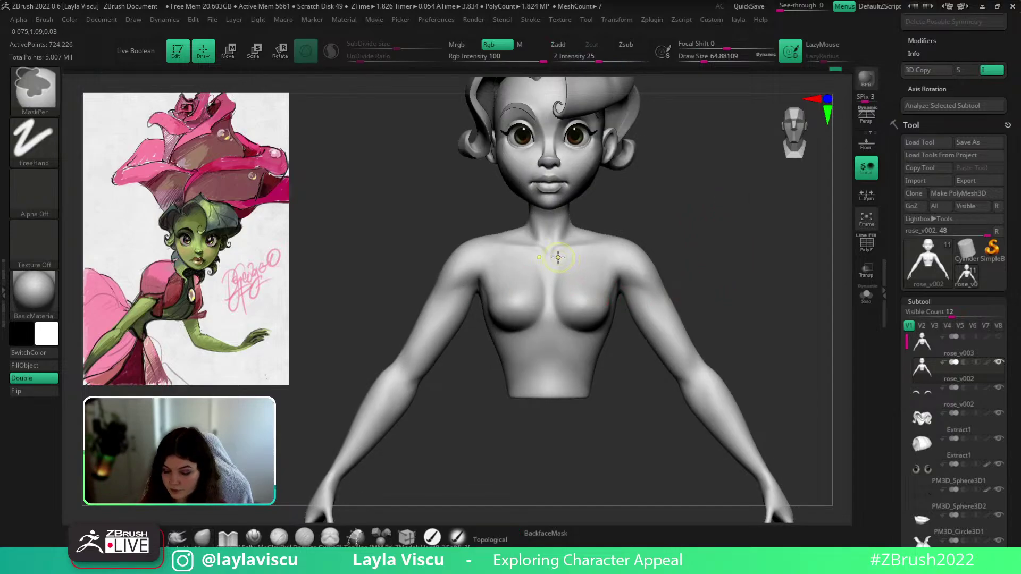
Paint a mask over the front of the torso, from the base of the neck across the chest to the waist
{"action": "mouse_move", "coordinate": [556, 258]}
{"action": "left_mouse_down", "text": "ctrl"}
{"action": "mouse_move", "coordinate": [567, 294]}
{"action": "mouse_move", "coordinate": [561, 235]}
{"action": "mouse_move", "coordinate": [575, 345]}
{"action": "mouse_move", "coordinate": [550, 398]}
{"action": "mouse_move", "coordinate": [549, 286]}
{"action": "mouse_move", "coordinate": [563, 300]}
{"action": "mouse_move", "coordinate": [568, 382]}
{"action": "mouse_move", "coordinate": [572, 343]}
{"action": "mouse_move", "coordinate": [565, 397]}
{"action": "left_mouse_up", "text": "ctrl"}
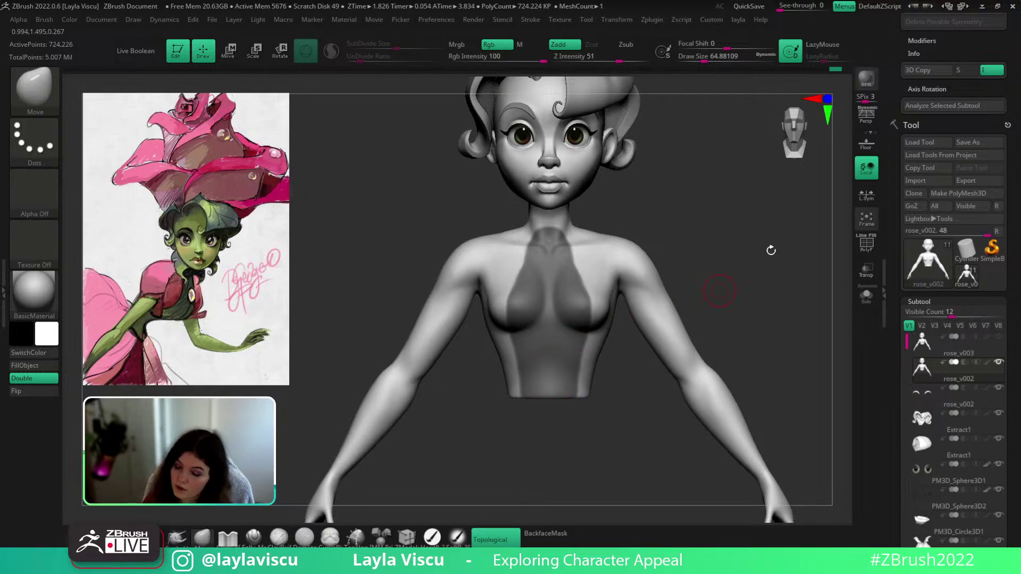
{"action": "left_click_drag", "start_coordinate": [770, 250], "coordinate": [760, 285]}
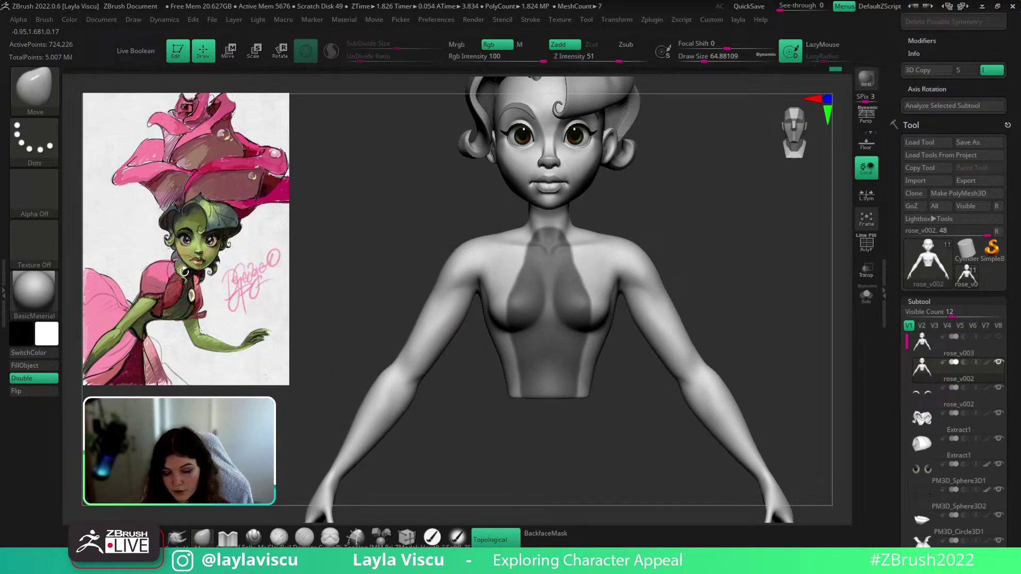
{"action": "mouse_move", "coordinate": [518, 283]}
{"action": "left_mouse_down", "text": "ctrl"}
{"action": "mouse_move", "coordinate": [534, 251]}
{"action": "mouse_move", "coordinate": [499, 279]}
{"action": "mouse_move", "coordinate": [502, 362]}
{"action": "mouse_move", "coordinate": [513, 381]}
{"action": "left_mouse_up", "text": "ctrl"}
{"action": "mouse_move", "coordinate": [539, 451]}
{"action": "left_mouse_down"}
{"action": "mouse_move", "coordinate": [576, 451]}
{"action": "mouse_move", "coordinate": [534, 430]}
{"action": "left_mouse_up"}
{"action": "left_click_drag", "start_coordinate": [537, 273], "coordinate": [501, 302], "text": "ctrl"}
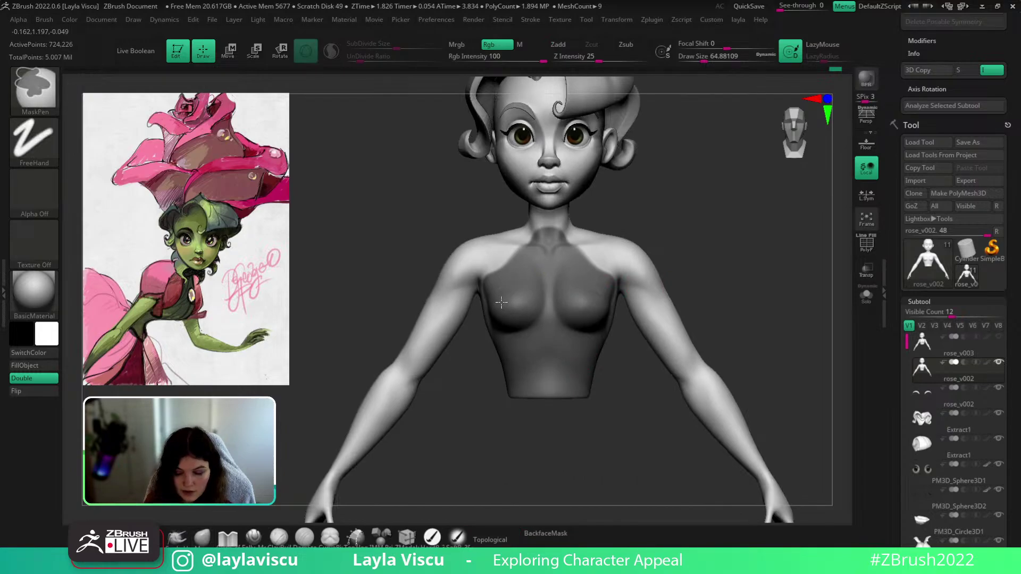
{"action": "mouse_move", "coordinate": [690, 239]}
{"action": "left_mouse_down", "text": "alt"}
{"action": "mouse_move", "coordinate": [691, 268]}
{"action": "mouse_move", "coordinate": [686, 254]}
{"action": "mouse_move", "coordinate": [702, 247]}
{"action": "mouse_move", "coordinate": [668, 248]}
{"action": "left_mouse_up", "text": "alt"}
{"action": "key", "text": "s"}
{"action": "left_click_drag", "start_coordinate": [576, 257], "coordinate": [606, 301], "text": "ctrl"}
{"action": "left_click_drag", "start_coordinate": [581, 259], "coordinate": [574, 253], "text": "ctrl"}
{"action": "left_click_drag", "start_coordinate": [608, 292], "coordinate": [621, 330], "text": "ctrl"}
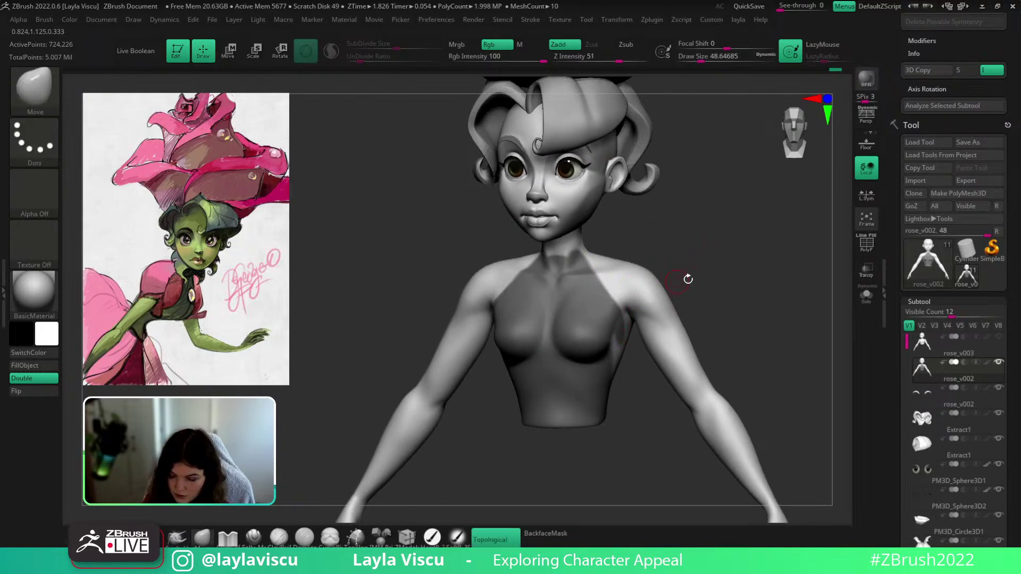
Extend the torso mask around the sides and across the back at a draw size of about 74
{"action": "left_click_drag", "start_coordinate": [688, 279], "coordinate": [667, 246]}
{"action": "left_click_drag", "start_coordinate": [610, 313], "coordinate": [607, 366], "text": "ctrl"}
{"action": "mouse_move", "coordinate": [589, 267]}
{"action": "left_mouse_down", "text": "ctrl"}
{"action": "mouse_move", "coordinate": [613, 347]}
{"action": "mouse_move", "coordinate": [598, 414]}
{"action": "left_mouse_up", "text": "ctrl"}
{"action": "mouse_move", "coordinate": [724, 285]}
{"action": "left_mouse_down"}
{"action": "mouse_move", "coordinate": [706, 232]}
{"action": "mouse_move", "coordinate": [668, 180]}
{"action": "left_mouse_up"}
{"action": "mouse_move", "coordinate": [615, 306]}
{"action": "left_mouse_down", "text": "ctrl"}
{"action": "mouse_move", "coordinate": [640, 389]}
{"action": "mouse_move", "coordinate": [619, 420]}
{"action": "mouse_move", "coordinate": [631, 430]}
{"action": "left_mouse_up", "text": "ctrl"}
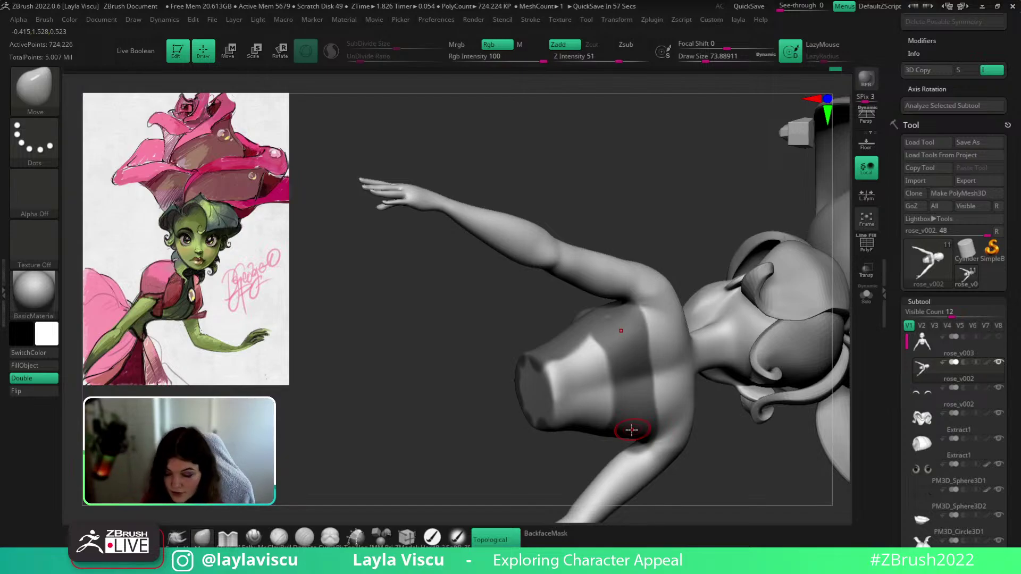
{"action": "left_click_drag", "start_coordinate": [645, 229], "coordinate": [656, 228]}
{"action": "mouse_move", "coordinate": [599, 343]}
{"action": "left_mouse_down", "text": "ctrl"}
{"action": "mouse_move", "coordinate": [600, 398]}
{"action": "mouse_move", "coordinate": [571, 383]}
{"action": "mouse_move", "coordinate": [553, 388]}
{"action": "mouse_move", "coordinate": [550, 372]}
{"action": "mouse_move", "coordinate": [558, 406]}
{"action": "left_mouse_up", "text": "ctrl"}
{"action": "key", "text": "b"}
{"action": "key", "text": "m"}
{"action": "key", "text": "v"}
Mask the lower end and underside of the torso, temporarily isolating it from the rest of the body
{"action": "mouse_move", "coordinate": [677, 221]}
{"action": "left_mouse_down"}
{"action": "mouse_move", "coordinate": [720, 331]}
{"action": "mouse_move", "coordinate": [727, 311]}
{"action": "mouse_move", "coordinate": [711, 325]}
{"action": "left_mouse_up"}
{"action": "left_click", "coordinate": [41, 105], "text": "ctrl"}
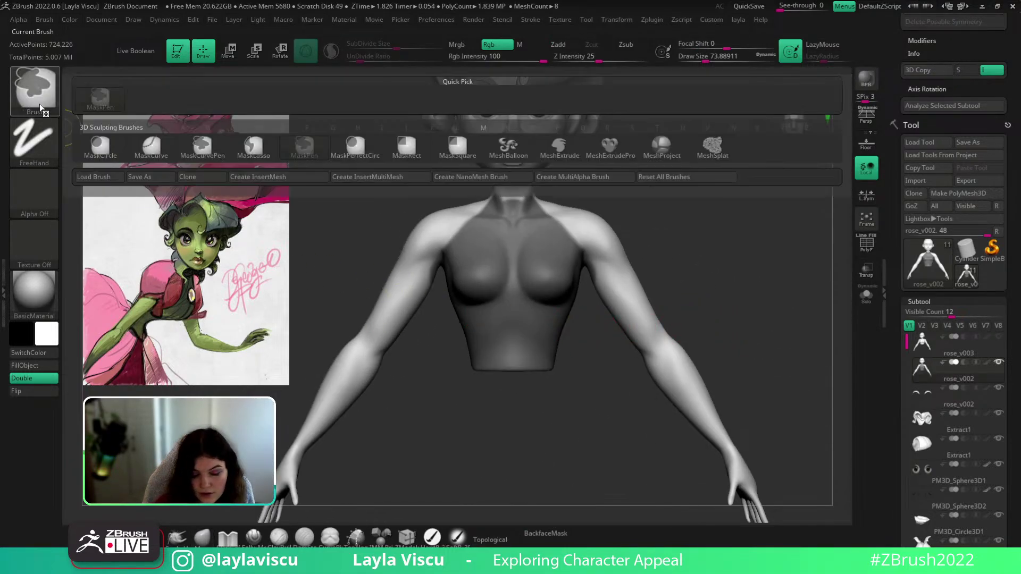
{"action": "left_click", "coordinate": [38, 140], "text": "ctrl"}
{"action": "left_click_drag", "start_coordinate": [440, 405], "coordinate": [576, 363], "text": "ctrl+shift"}
{"action": "left_click_drag", "start_coordinate": [694, 285], "coordinate": [719, 200]}
{"action": "left_click_drag", "start_coordinate": [710, 303], "coordinate": [706, 336], "text": "ctrl+shift"}
{"action": "left_click_drag", "start_coordinate": [452, 460], "coordinate": [647, 283], "text": "ctrl"}
{"action": "mouse_move", "coordinate": [740, 279]}
{"action": "left_mouse_down"}
{"action": "mouse_move", "coordinate": [745, 334]}
{"action": "mouse_move", "coordinate": [754, 317]}
{"action": "mouse_move", "coordinate": [744, 315]}
{"action": "mouse_move", "coordinate": [750, 333]}
{"action": "mouse_move", "coordinate": [791, 292]}
{"action": "mouse_move", "coordinate": [647, 248]}
{"action": "left_mouse_up"}
{"action": "left_click", "coordinate": [759, 282], "text": "ctrl+shift"}
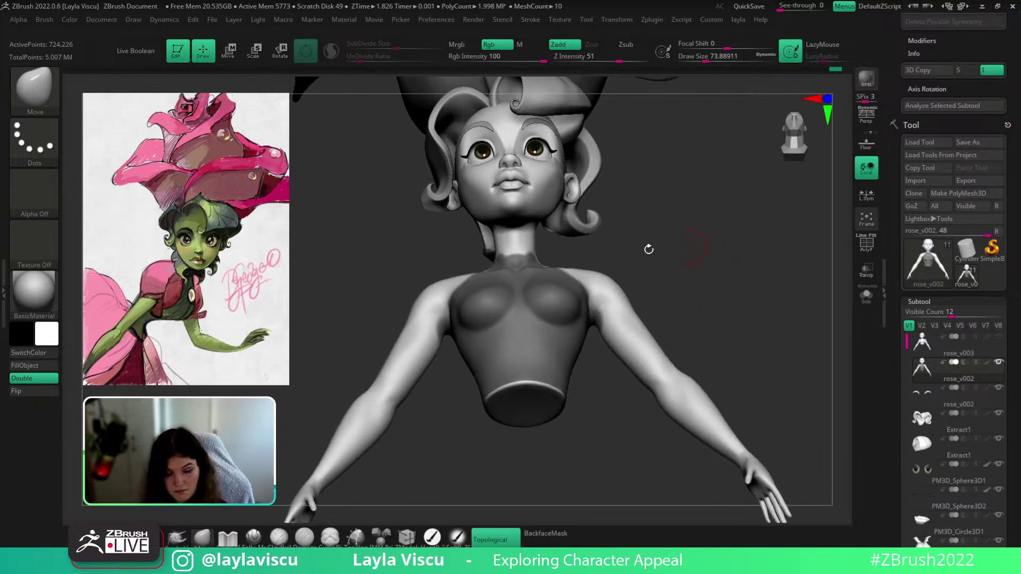
Try the Lasso and Circle strokes for masking the body
{"action": "key", "text": "ctrl"}
{"action": "left_click", "coordinate": [34, 139]}
{"action": "left_click", "coordinate": [201, 176]}
{"action": "mouse_move", "coordinate": [439, 279]}
{"action": "left_mouse_down", "text": "ctrl"}
{"action": "mouse_move", "coordinate": [446, 326]}
{"action": "mouse_move", "coordinate": [420, 386]}
{"action": "left_mouse_up", "text": "ctrl"}
{"action": "mouse_move", "coordinate": [712, 277]}
{"action": "left_mouse_down"}
{"action": "mouse_move", "coordinate": [691, 251]}
{"action": "mouse_move", "coordinate": [734, 343]}
{"action": "mouse_move", "coordinate": [738, 276]}
{"action": "mouse_move", "coordinate": [755, 366]}
{"action": "left_mouse_up"}
{"action": "left_click", "coordinate": [33, 140], "text": "ctrl"}
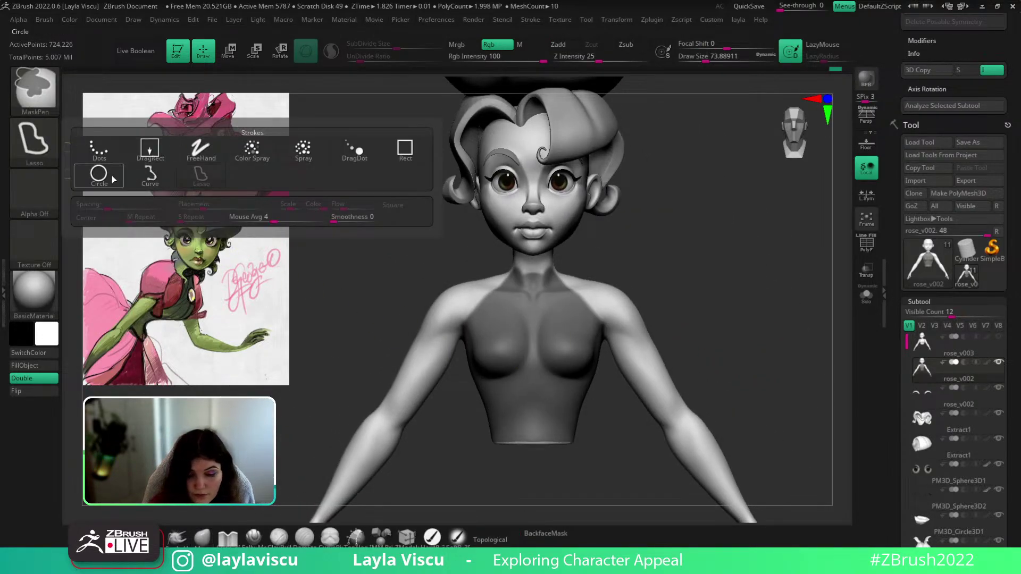
{"action": "left_click", "coordinate": [97, 171], "text": "ctrl"}
{"action": "mouse_move", "coordinate": [518, 178]}
{"action": "left_mouse_down", "text": "ctrl"}
{"action": "mouse_move", "coordinate": [581, 247]}
{"action": "mouse_move", "coordinate": [575, 278]}
{"action": "mouse_move", "coordinate": [581, 265]}
{"action": "left_mouse_up", "text": "ctrl"}
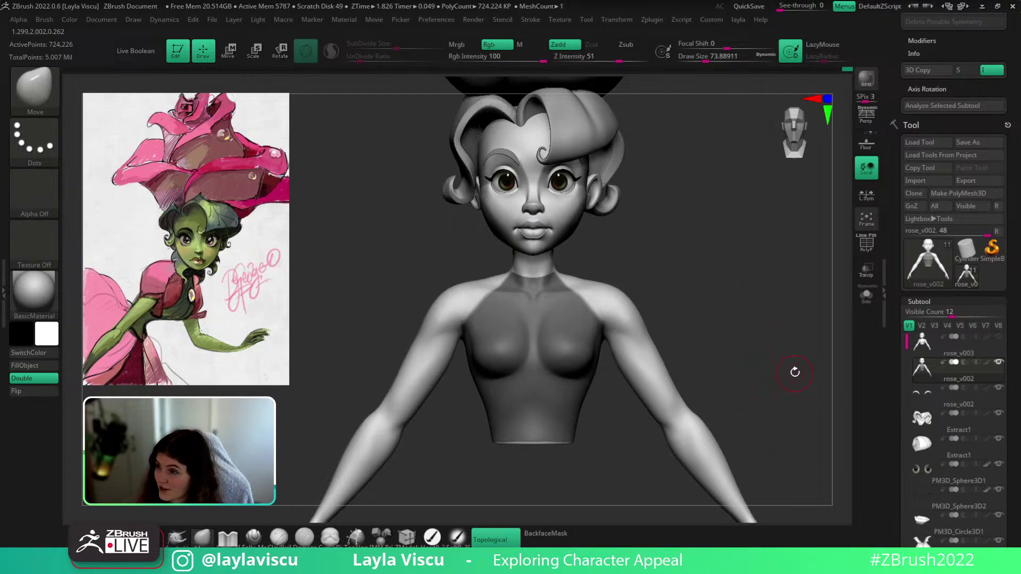
{"action": "mouse_move", "coordinate": [787, 357]}
{"action": "left_mouse_down"}
{"action": "mouse_move", "coordinate": [695, 356]}
{"action": "mouse_move", "coordinate": [707, 337]}
{"action": "mouse_move", "coordinate": [719, 346]}
{"action": "mouse_move", "coordinate": [852, 347]}
{"action": "left_mouse_up"}
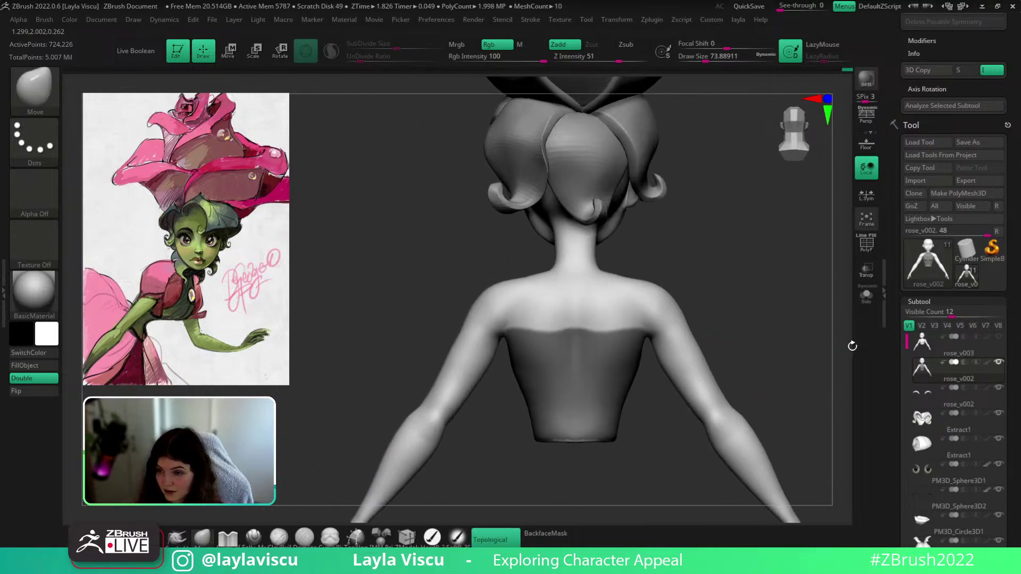
Switch the mask stroke to FreeHand and extend the torso mask up to the base of the neck at a draw size of about 37
{"action": "left_click", "coordinate": [35, 143], "text": "ctrl"}
{"action": "left_click", "coordinate": [199, 151]}
{"action": "mouse_move", "coordinate": [713, 246]}
{"action": "left_mouse_down"}
{"action": "mouse_move", "coordinate": [597, 301]}
{"action": "mouse_move", "coordinate": [567, 335]}
{"action": "mouse_move", "coordinate": [599, 359]}
{"action": "mouse_move", "coordinate": [617, 319]}
{"action": "mouse_move", "coordinate": [606, 301]}
{"action": "mouse_move", "coordinate": [596, 316]}
{"action": "mouse_move", "coordinate": [728, 304]}
{"action": "mouse_move", "coordinate": [776, 367]}
{"action": "left_mouse_up"}
{"action": "key", "text": "s"}
{"action": "left_click_drag", "start_coordinate": [585, 324], "coordinate": [565, 327]}
{"action": "mouse_move", "coordinate": [721, 271]}
{"action": "left_mouse_down"}
{"action": "mouse_move", "coordinate": [734, 303]}
{"action": "mouse_move", "coordinate": [590, 308]}
{"action": "left_mouse_up"}
{"action": "left_click_drag", "start_coordinate": [563, 274], "coordinate": [592, 275], "text": "ctrl"}
{"action": "mouse_move", "coordinate": [669, 258]}
{"action": "left_mouse_down"}
{"action": "mouse_move", "coordinate": [697, 276]}
{"action": "mouse_move", "coordinate": [726, 248]}
{"action": "mouse_move", "coordinate": [671, 271]}
{"action": "left_mouse_up"}
{"action": "left_click_drag", "start_coordinate": [558, 272], "coordinate": [595, 278], "text": "ctrl"}
{"action": "key", "text": "ctrl+z"}
{"action": "mouse_move", "coordinate": [711, 247]}
{"action": "left_mouse_down"}
{"action": "mouse_move", "coordinate": [711, 239]}
{"action": "mouse_move", "coordinate": [787, 269]}
{"action": "mouse_move", "coordinate": [789, 292]}
{"action": "mouse_move", "coordinate": [772, 303]}
{"action": "left_mouse_up"}
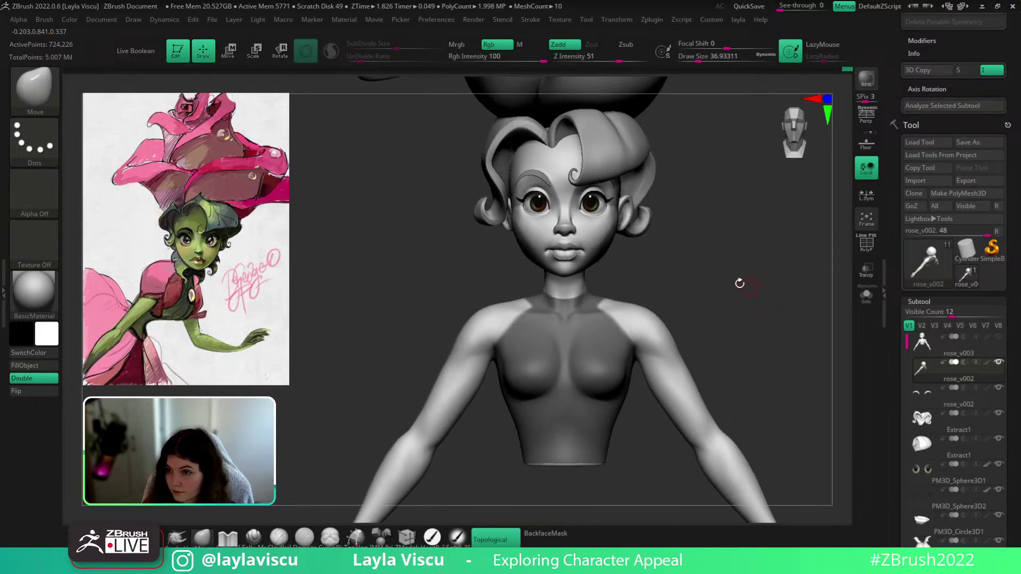
Refine the mask along the tops of the shoulders and check its edges from above and from the front
{"action": "left_click_drag", "start_coordinate": [626, 359], "coordinate": [602, 298], "text": "ctrl"}
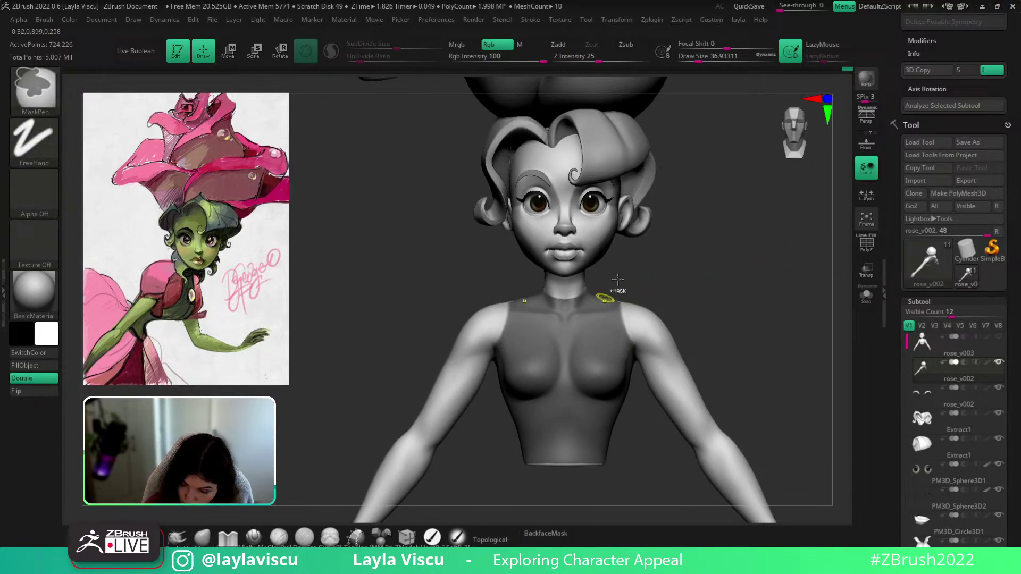
{"action": "mouse_move", "coordinate": [696, 276]}
{"action": "left_mouse_down"}
{"action": "mouse_move", "coordinate": [663, 304]}
{"action": "mouse_move", "coordinate": [629, 403]}
{"action": "left_mouse_up"}
{"action": "key", "text": "ctrl"}
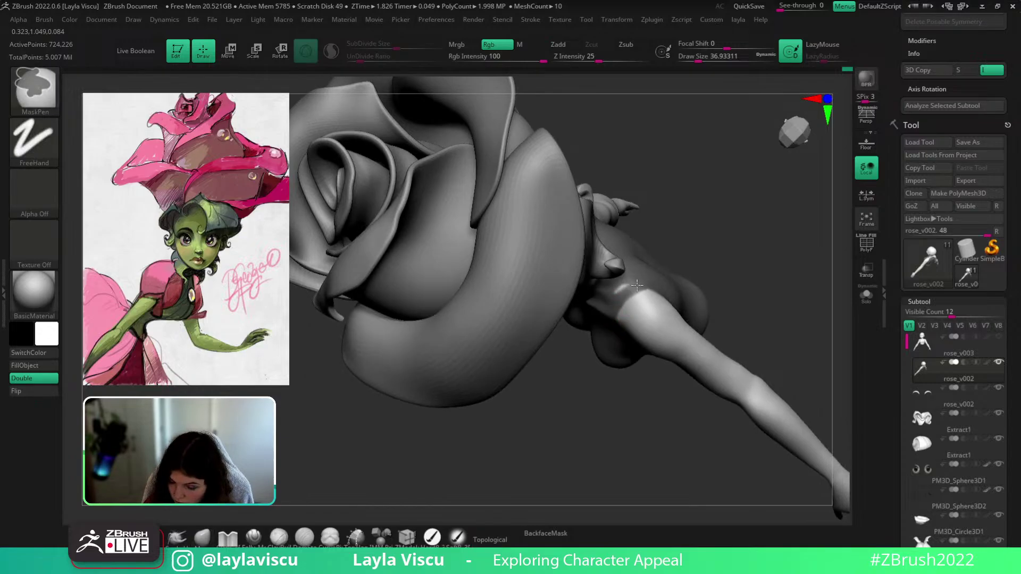
{"action": "mouse_move", "coordinate": [635, 287]}
{"action": "right_mouse_down"}
{"action": "mouse_move", "coordinate": [694, 321]}
{"action": "mouse_move", "coordinate": [818, 202]}
{"action": "mouse_move", "coordinate": [729, 308]}
{"action": "right_mouse_up"}
{"action": "left_click", "coordinate": [696, 318], "text": "ctrl"}
{"action": "key", "text": "ctrl"}
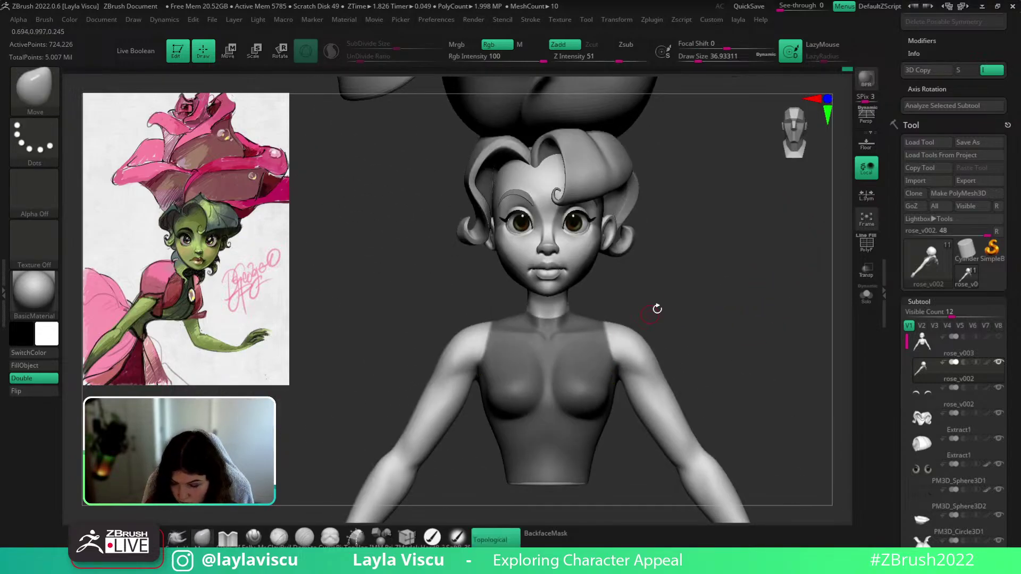
{"action": "right_click_drag", "start_coordinate": [638, 289], "coordinate": [585, 367]}
{"action": "mouse_move", "coordinate": [649, 324]}
{"action": "right_mouse_down"}
{"action": "mouse_move", "coordinate": [770, 191]}
{"action": "mouse_move", "coordinate": [720, 378]}
{"action": "mouse_move", "coordinate": [705, 289]}
{"action": "right_mouse_up"}
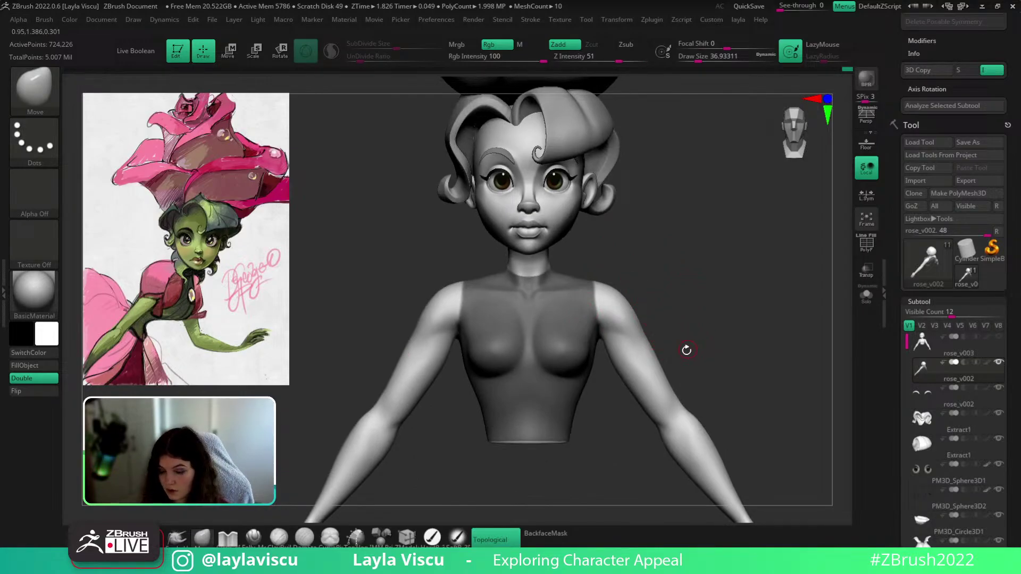
Duplicate the masked body subtool, isolate the torso region on the copy and show it in solo
{"action": "key", "text": "ctrl+shift+d"}
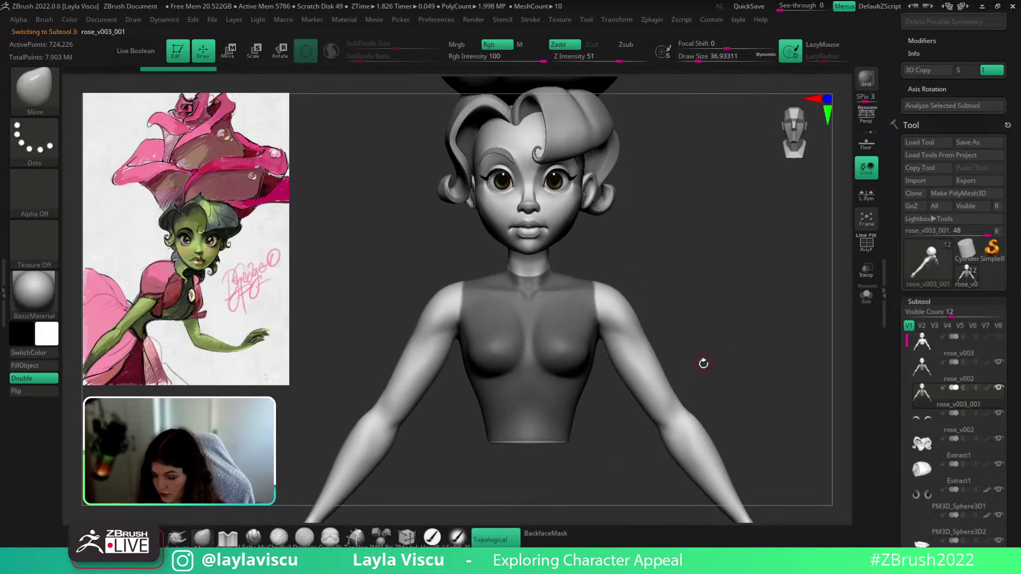
{"action": "left_click_drag", "start_coordinate": [1013, 372], "coordinate": [1013, 81]}
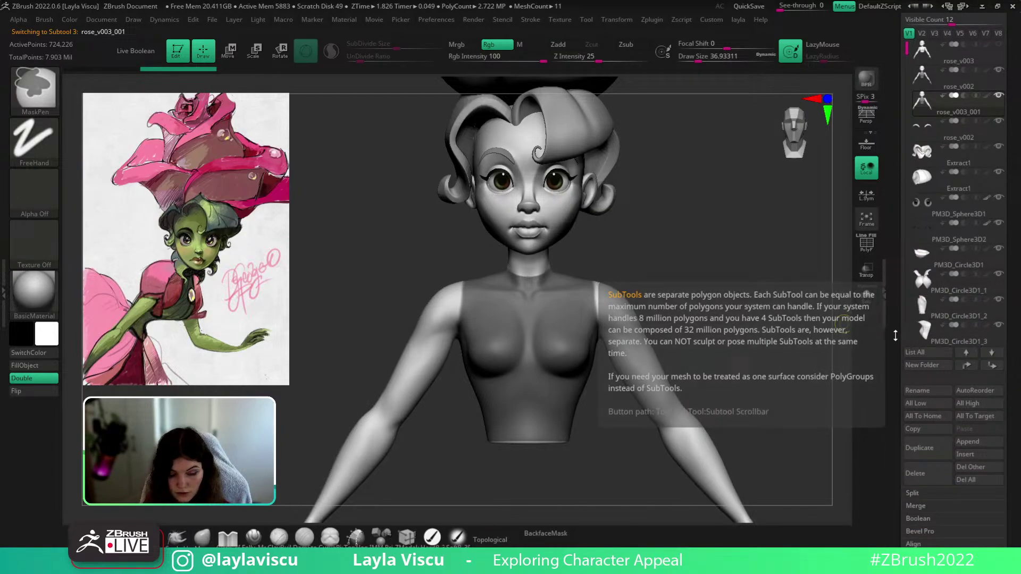
{"action": "left_click_drag", "start_coordinate": [748, 347], "coordinate": [704, 357], "text": "ctrl"}
{"action": "left_click", "coordinate": [555, 365], "text": "ctrl+shift"}
{"action": "left_click", "coordinate": [866, 295]}
Delete the torso copy's lower subdivision levels and its hidden geometry
{"action": "scroll", "coordinate": [984, 435], "scroll_direction": "down", "scroll_amount": 5}
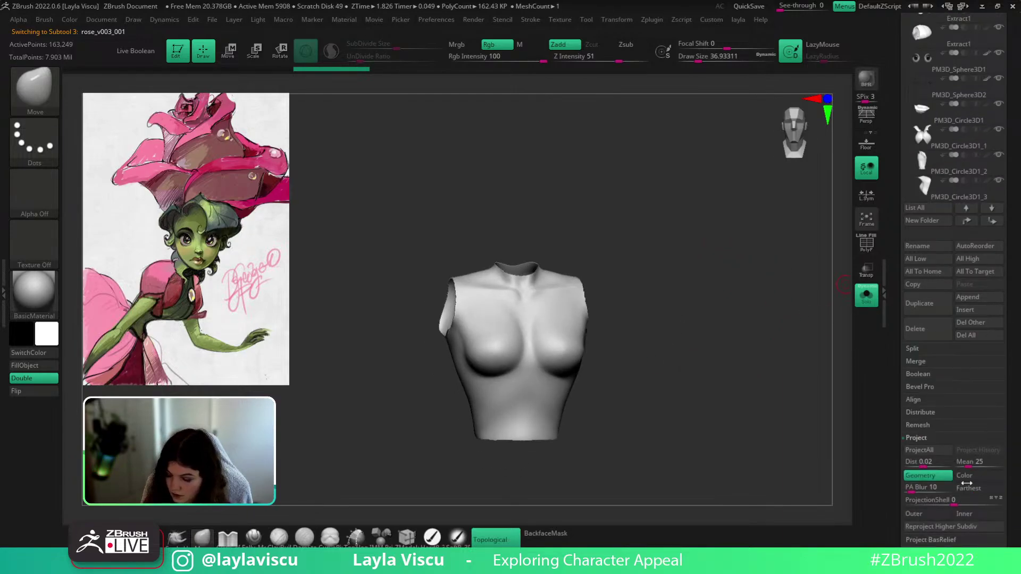
{"action": "scroll", "coordinate": [929, 74], "scroll_direction": "down", "scroll_amount": 15}
{"action": "left_click", "coordinate": [946, 55]}
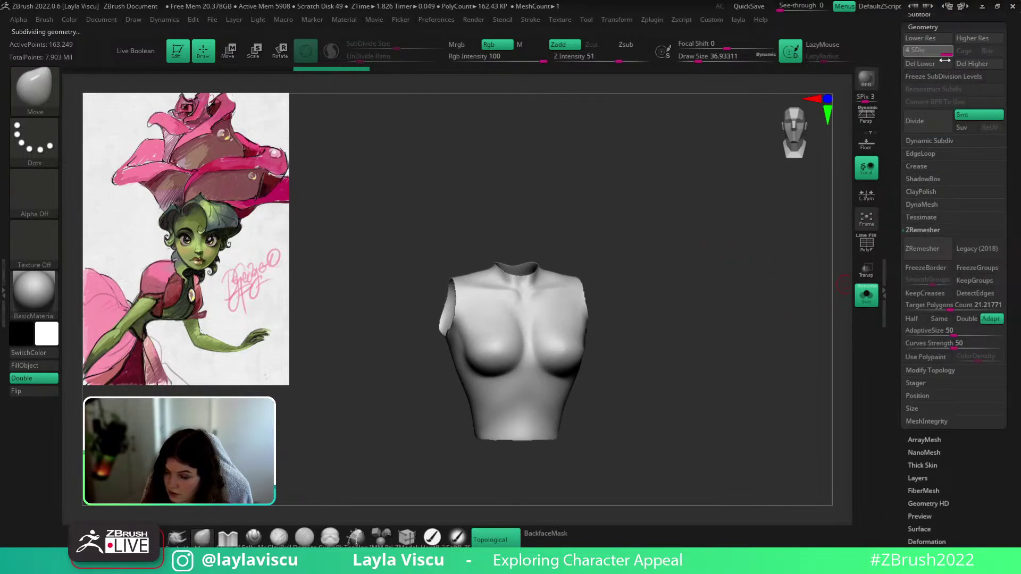
{"action": "left_click", "coordinate": [941, 64]}
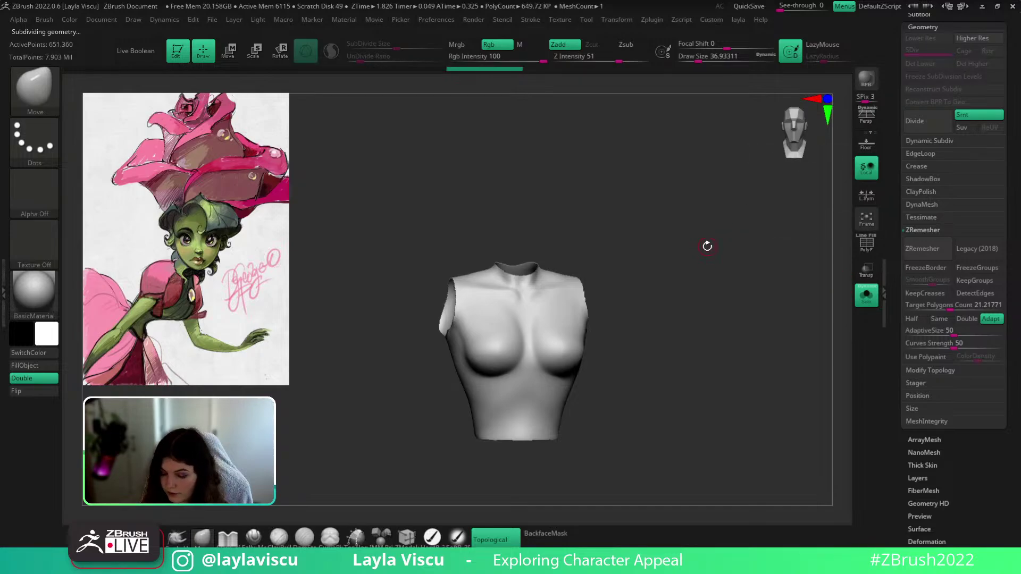
{"action": "key", "text": "space"}
{"action": "left_click", "coordinate": [693, 225]}
{"action": "mouse_move", "coordinate": [662, 375]}
{"action": "left_mouse_down", "text": "shift"}
{"action": "mouse_move", "coordinate": [631, 383]}
{"action": "mouse_move", "coordinate": [647, 373]}
{"action": "left_mouse_up", "text": "shift"}
Turn on the wireframe display and smooth the torso's jagged open borders with Polish By Groups
{"action": "key", "text": "shift+f"}
{"action": "right_click_drag", "start_coordinate": [586, 369], "coordinate": [593, 401], "text": "ctrl"}
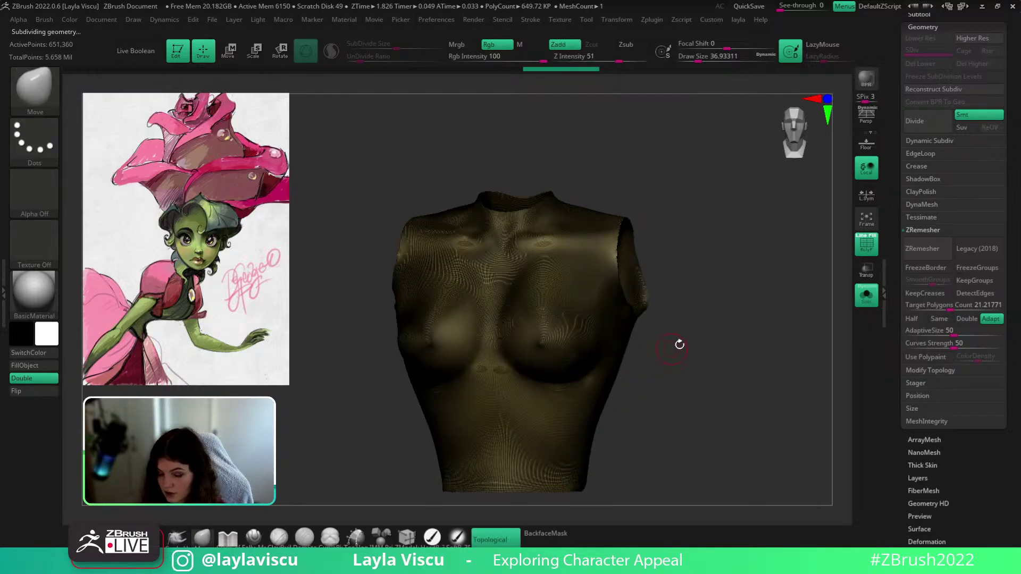
{"action": "key", "text": "shift+f"}
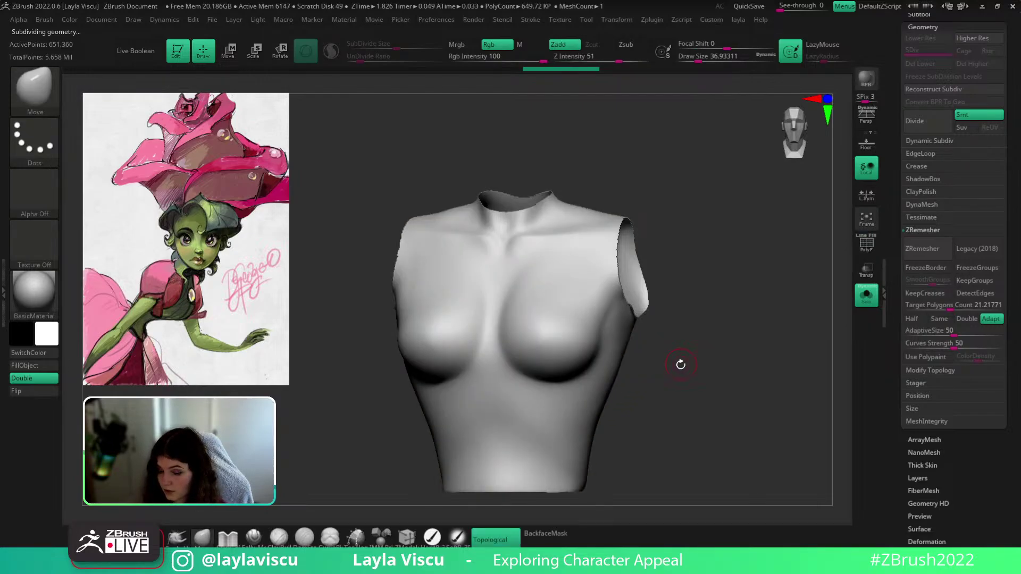
{"action": "key", "text": "shift+f"}
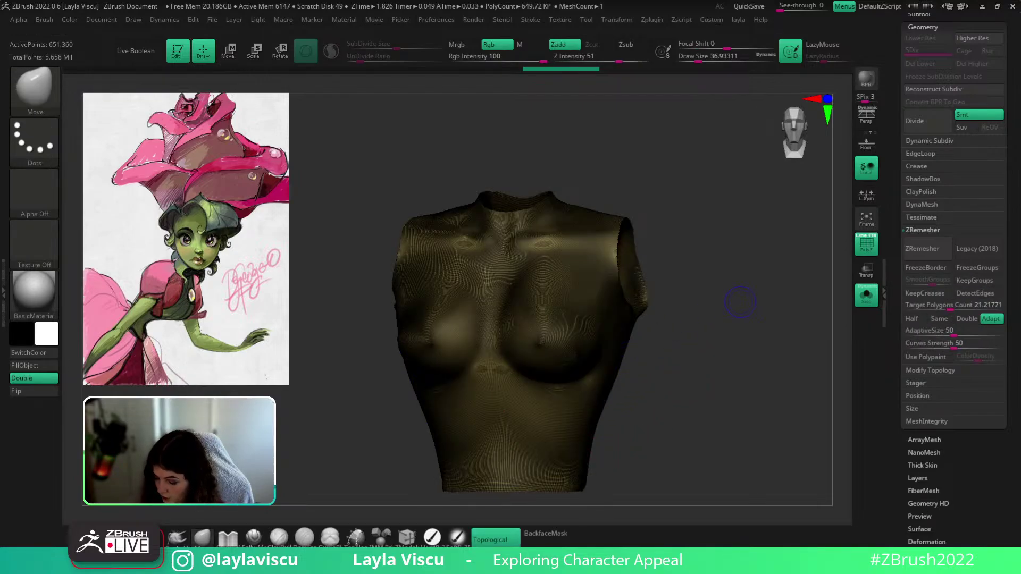
{"action": "left_click", "coordinate": [926, 542]}
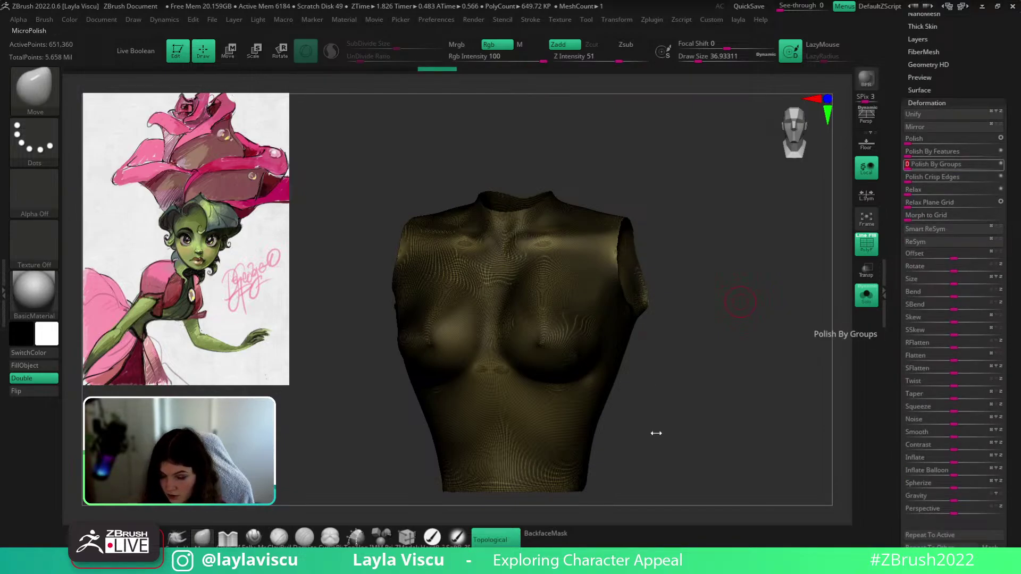
{"action": "left_click_drag", "start_coordinate": [656, 433], "coordinate": [689, 261], "text": "alt"}
{"action": "right_click_drag", "start_coordinate": [710, 372], "coordinate": [640, 266], "text": "ctrl"}
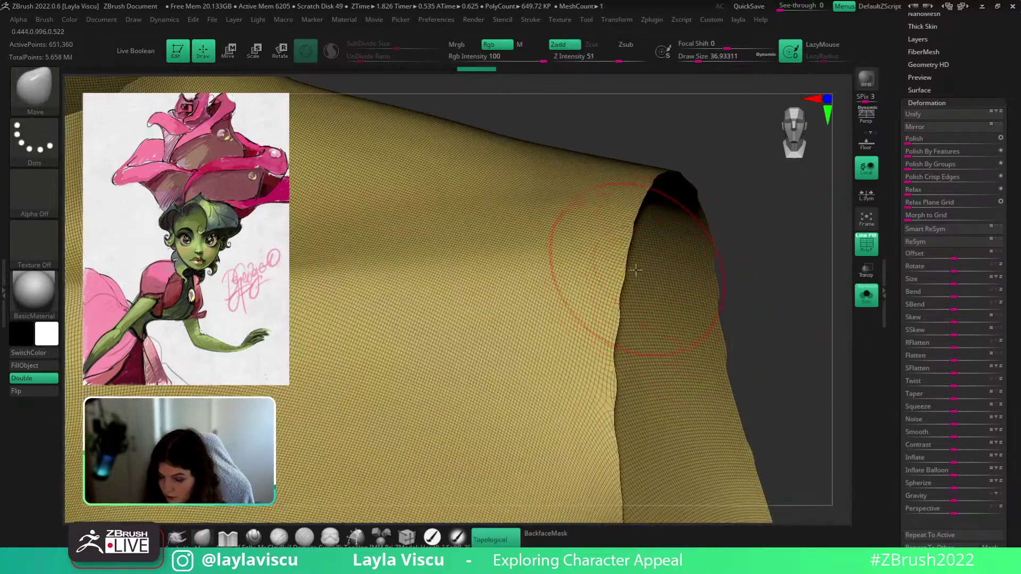
{"action": "left_click_drag", "start_coordinate": [949, 167], "coordinate": [961, 168]}
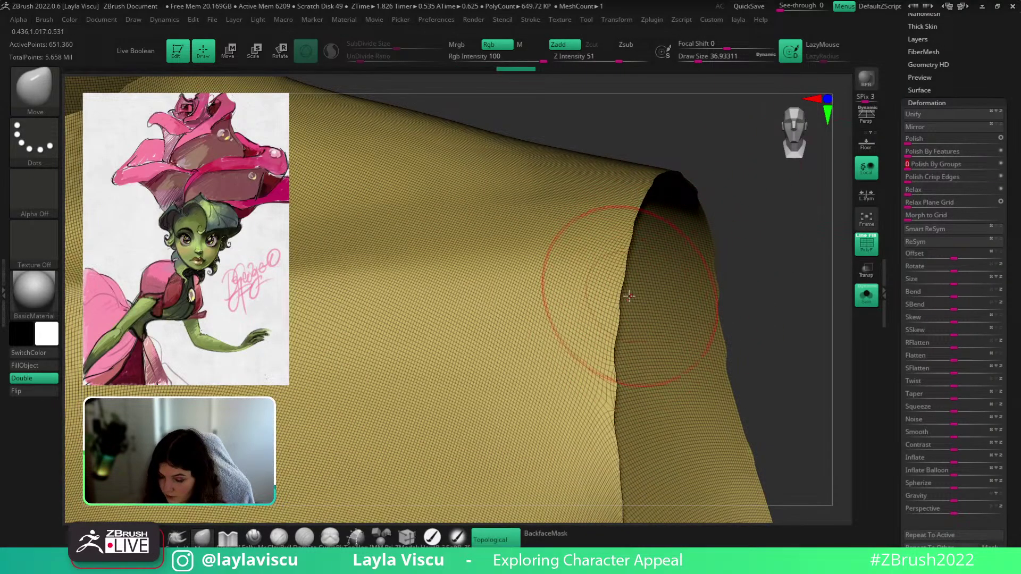
{"action": "right_click_drag", "start_coordinate": [633, 335], "coordinate": [672, 148], "text": "ctrl"}
{"action": "right_click_drag", "start_coordinate": [759, 349], "coordinate": [764, 329], "text": "shift"}
Reduce the draw size to about 10.5 and ZRemesh the torso with a target polygon count of about 5.12
{"action": "key", "text": "s"}
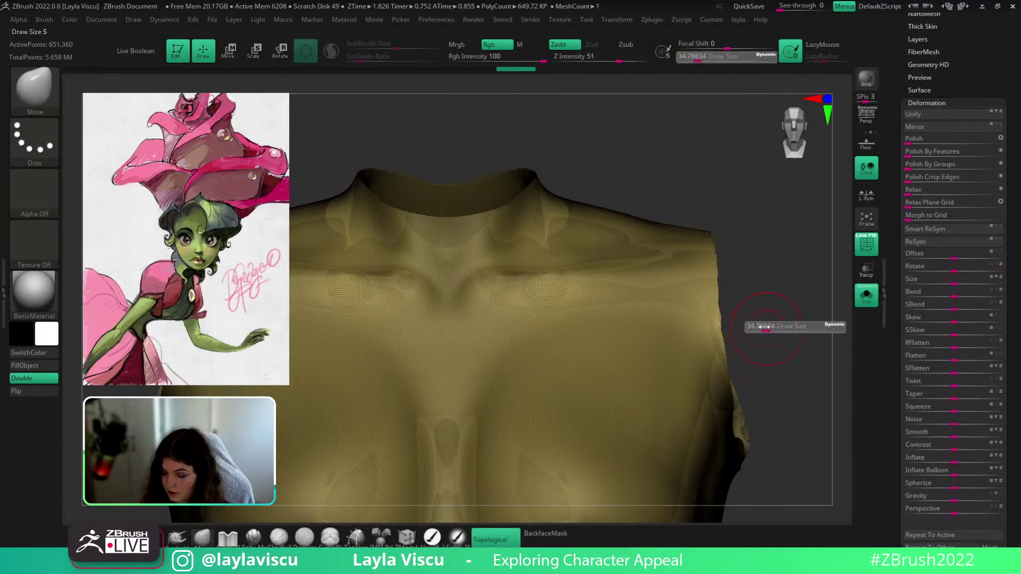
{"action": "left_click_drag", "start_coordinate": [764, 328], "coordinate": [755, 327]}
{"action": "right_click_drag", "start_coordinate": [760, 294], "coordinate": [745, 221], "text": "ctrl"}
{"action": "right_click_drag", "start_coordinate": [784, 314], "coordinate": [751, 243], "text": "alt"}
{"action": "right_click_drag", "start_coordinate": [778, 326], "coordinate": [789, 250], "text": "ctrl"}
{"action": "left_click_drag", "start_coordinate": [944, 80], "coordinate": [940, 118]}
{"action": "left_click_drag", "start_coordinate": [930, 21], "coordinate": [937, 26]}
{"action": "left_click", "coordinate": [923, 29]}
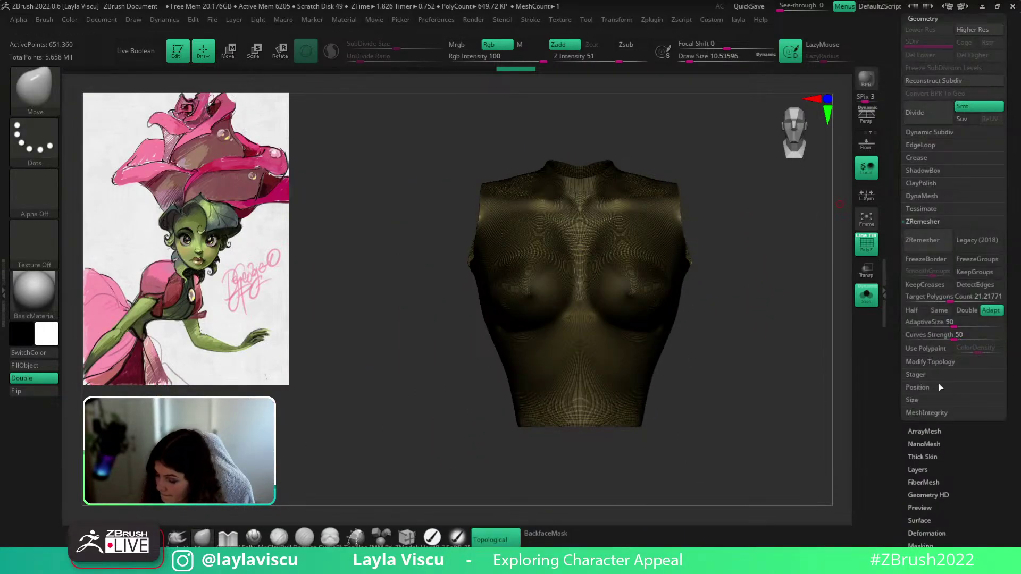
{"action": "left_click_drag", "start_coordinate": [930, 298], "coordinate": [928, 299]}
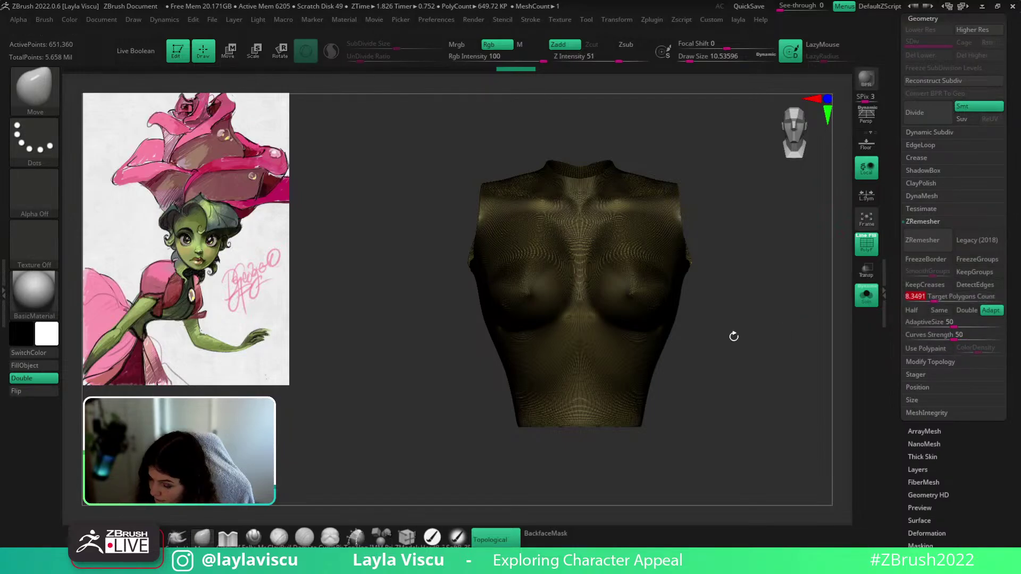
{"action": "left_click", "coordinate": [924, 242]}
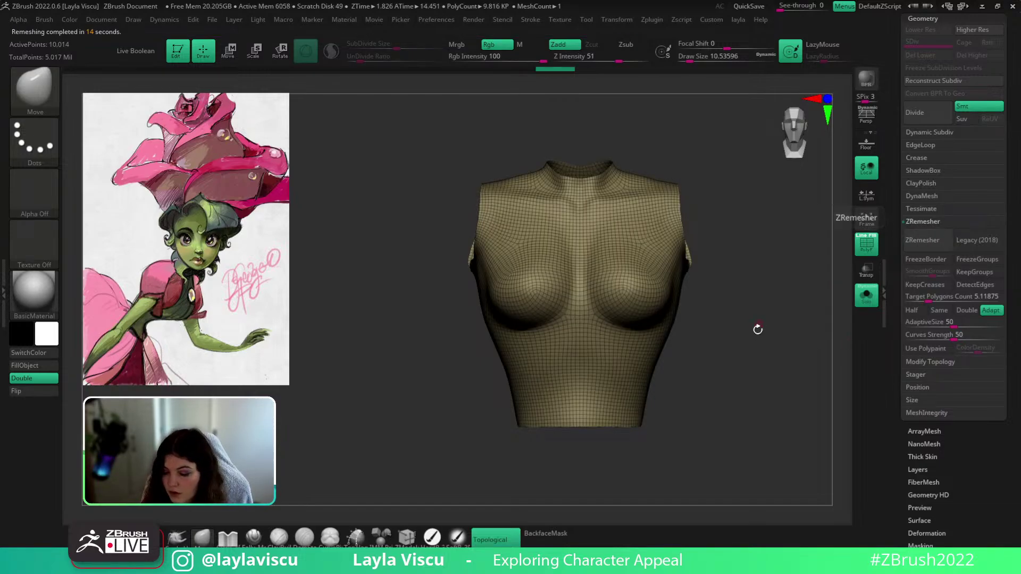
Set the mask stroke to Lasso and mask the torso, leaving only a strip along the armhole edge unmasked
{"action": "left_click_drag", "start_coordinate": [754, 326], "coordinate": [737, 226]}
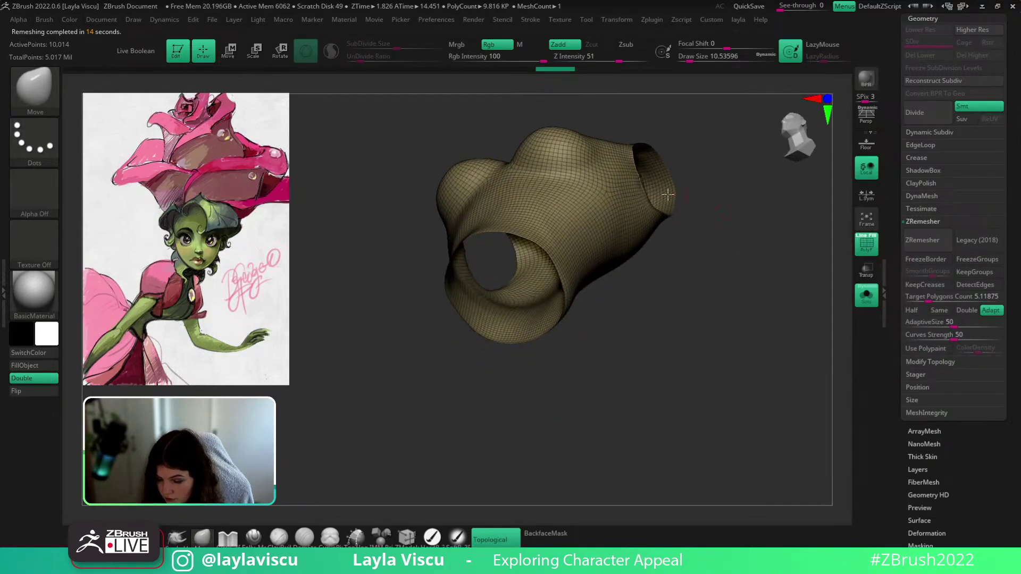
{"action": "right_click_drag", "start_coordinate": [738, 226], "coordinate": [748, 278], "text": "ctrl"}
{"action": "mouse_move", "coordinate": [747, 278]}
{"action": "left_mouse_down"}
{"action": "mouse_move", "coordinate": [768, 340]}
{"action": "mouse_move", "coordinate": [795, 304]}
{"action": "mouse_move", "coordinate": [738, 268]}
{"action": "left_mouse_up"}
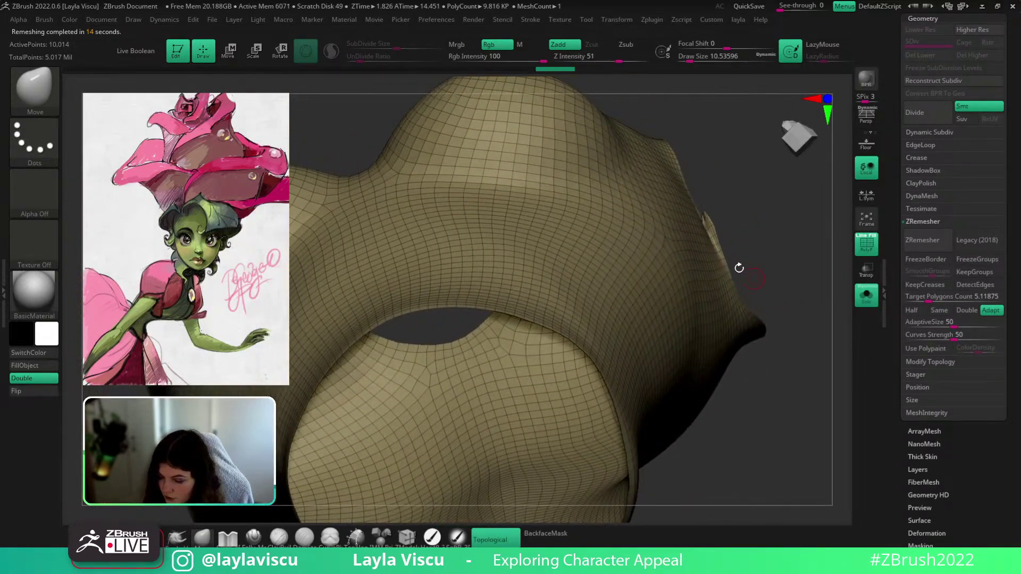
{"action": "mouse_move", "coordinate": [741, 234]}
{"action": "left_mouse_down"}
{"action": "mouse_move", "coordinate": [699, 306]}
{"action": "mouse_move", "coordinate": [720, 360]}
{"action": "mouse_move", "coordinate": [716, 298]}
{"action": "mouse_move", "coordinate": [631, 301]}
{"action": "mouse_move", "coordinate": [670, 296]}
{"action": "mouse_move", "coordinate": [698, 407]}
{"action": "left_mouse_up"}
{"action": "key", "text": "shift"}
{"action": "key", "text": "shift"}
{"action": "left_click", "coordinate": [48, 148], "text": "ctrl"}
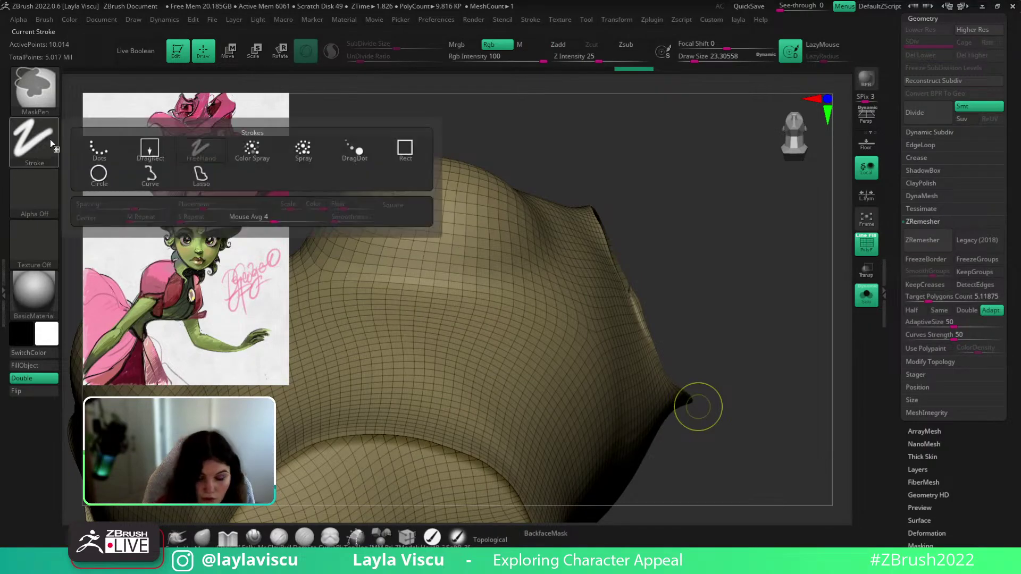
{"action": "left_click", "coordinate": [202, 175], "text": "ctrl"}
{"action": "left_click_drag", "start_coordinate": [577, 206], "coordinate": [580, 209], "text": "ctrl"}
{"action": "mouse_move", "coordinate": [677, 415]}
{"action": "left_mouse_down", "text": "ctrl"}
{"action": "mouse_move", "coordinate": [606, 114]}
{"action": "mouse_move", "coordinate": [595, 122]}
{"action": "left_mouse_up", "text": "ctrl"}
Apply the Polish deformation to the unmasked armhole edge and clear the mask
{"action": "left_click", "coordinate": [926, 533]}
{"action": "left_click_drag", "start_coordinate": [941, 493], "coordinate": [942, 389]}
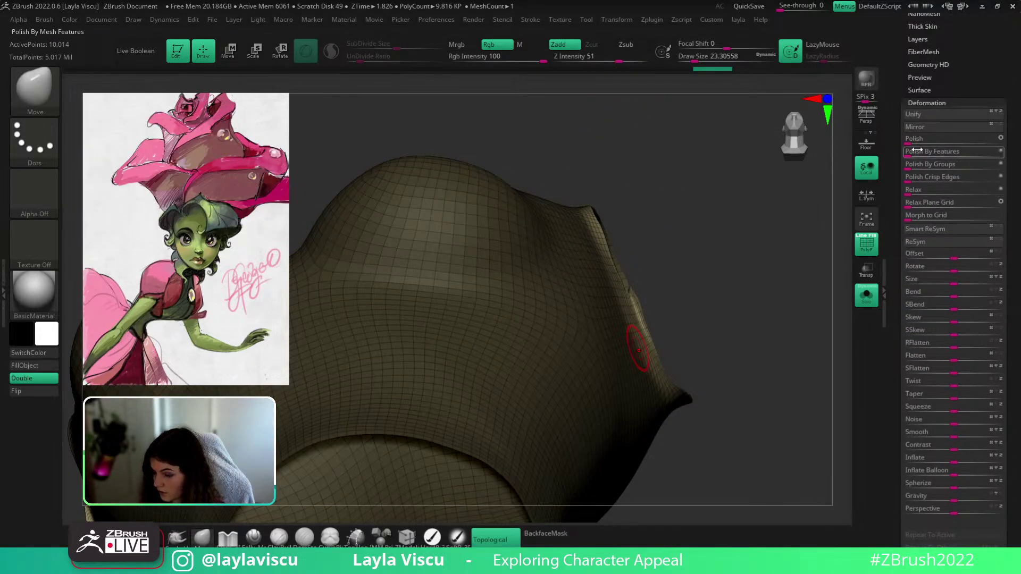
{"action": "left_click_drag", "start_coordinate": [926, 142], "coordinate": [940, 140]}
{"action": "right_click_drag", "start_coordinate": [745, 287], "coordinate": [754, 324], "text": "shift"}
{"action": "left_click_drag", "start_coordinate": [754, 324], "coordinate": [757, 326], "text": "ctrl"}
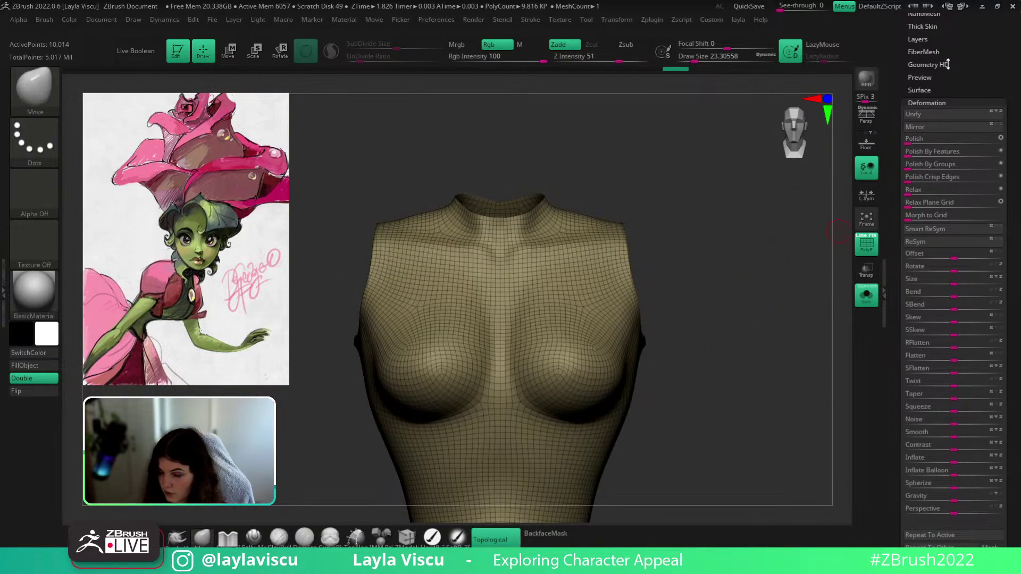
ZRemesh the torso down to a target polygon count of about 2.33 and compare it with the full character
{"action": "left_click", "coordinate": [945, 175]}
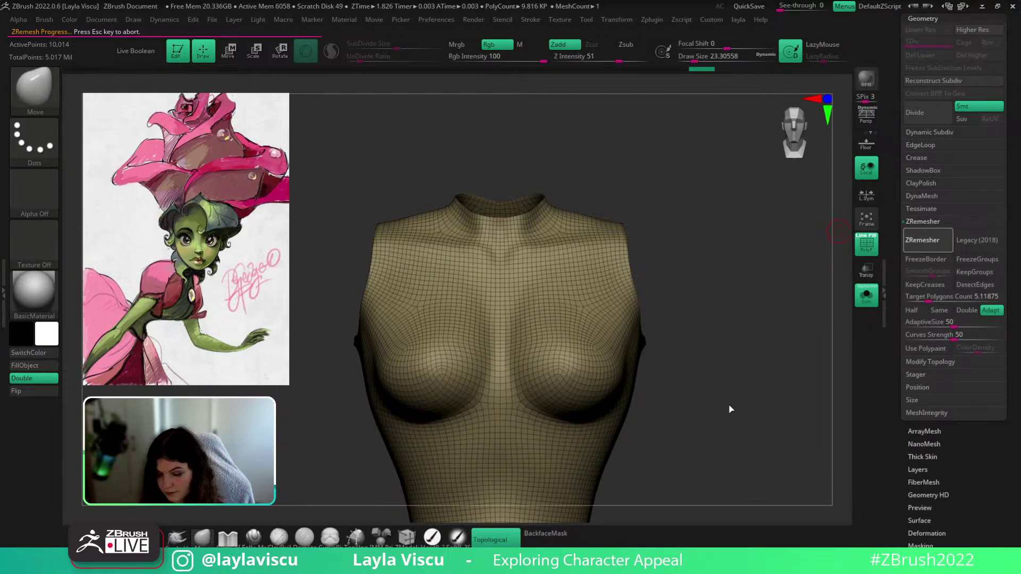
{"action": "left_click_drag", "start_coordinate": [729, 397], "coordinate": [716, 312]}
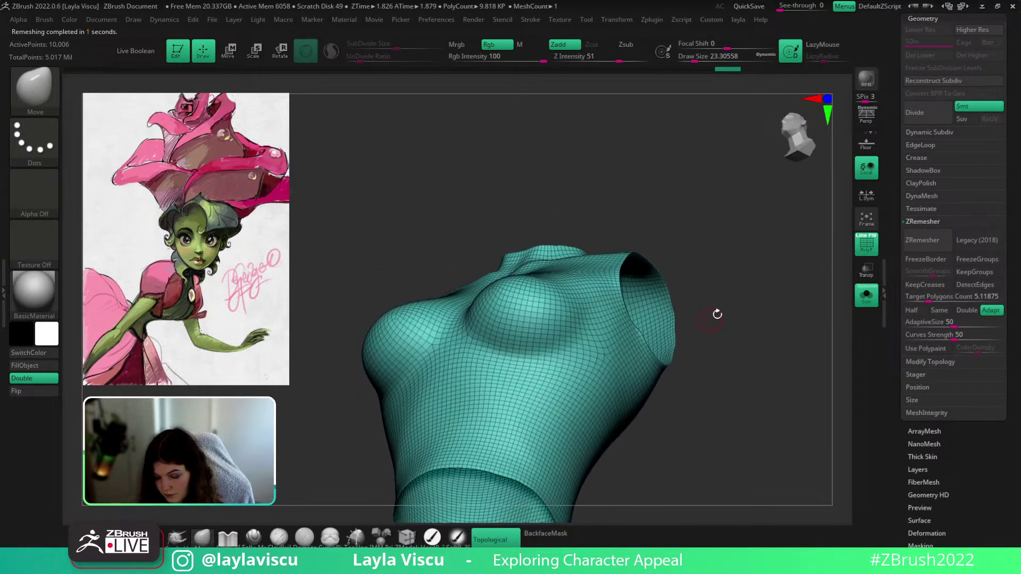
{"action": "left_click_drag", "start_coordinate": [922, 296], "coordinate": [910, 296]}
{"action": "left_click", "coordinate": [922, 240]}
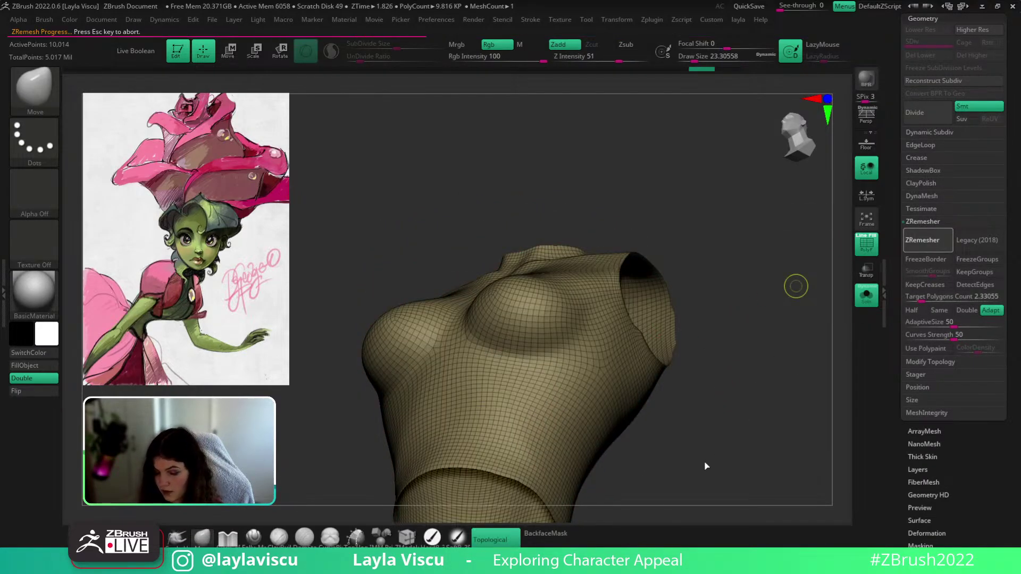
{"action": "left_click_drag", "start_coordinate": [729, 403], "coordinate": [737, 456], "text": "shift"}
{"action": "right_click_drag", "start_coordinate": [737, 456], "coordinate": [720, 409], "text": "ctrl"}
{"action": "left_click_drag", "start_coordinate": [720, 408], "coordinate": [738, 357], "text": "alt"}
{"action": "left_click", "coordinate": [865, 294]}
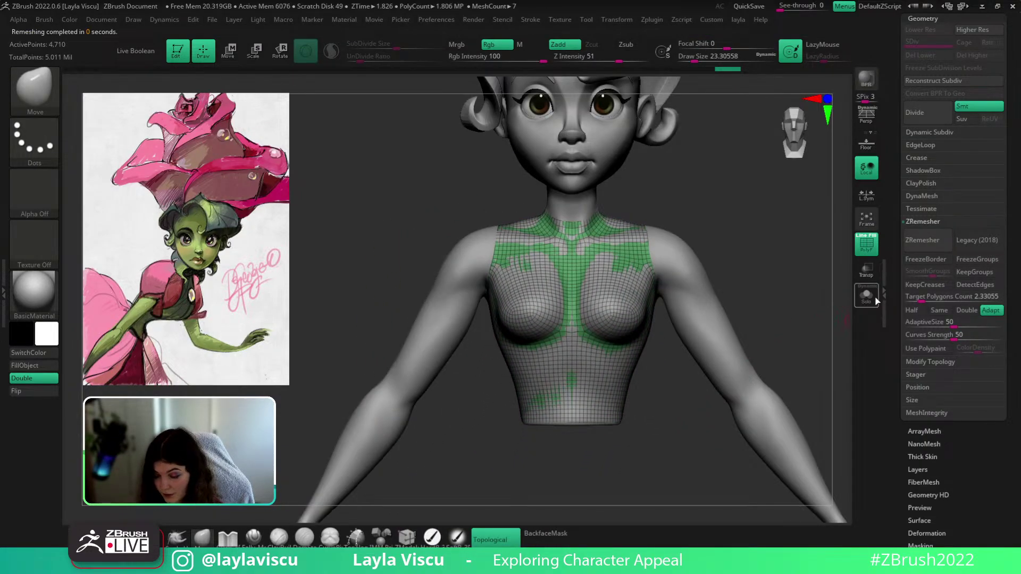
{"action": "left_click", "coordinate": [875, 299]}
{"action": "left_click_drag", "start_coordinate": [825, 337], "coordinate": [796, 364]}
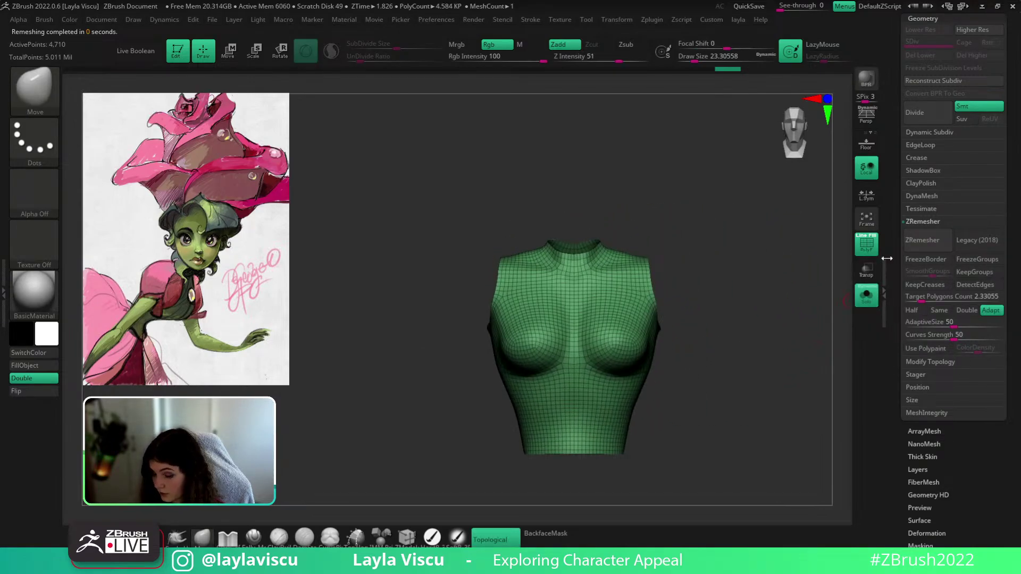
ZRemesh the torso at a target polygon count of about 1.56, and again at about 0.75
{"action": "left_click_drag", "start_coordinate": [961, 294], "coordinate": [953, 295]}
{"action": "left_click", "coordinate": [922, 240]}
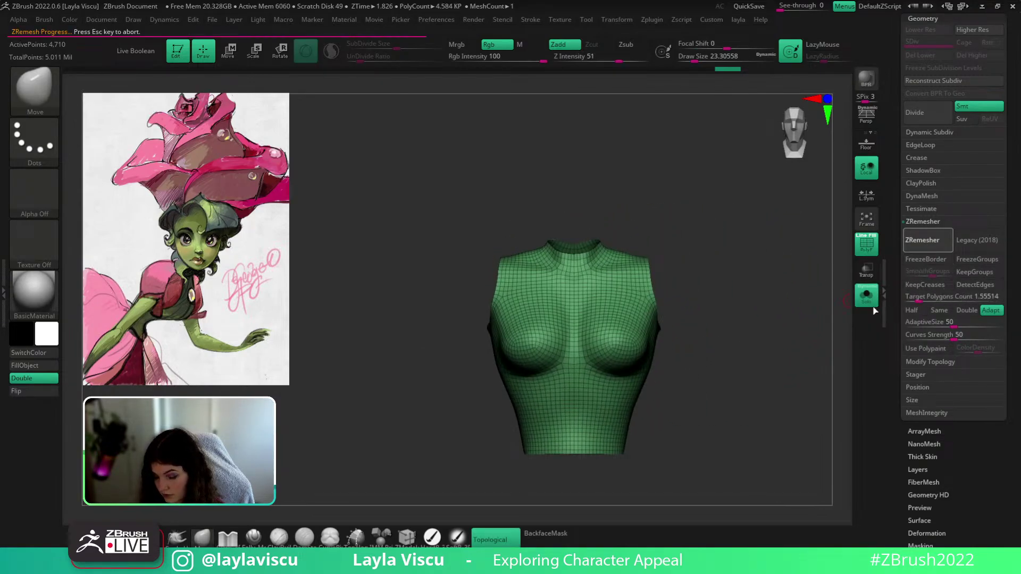
{"action": "left_click_drag", "start_coordinate": [846, 325], "coordinate": [782, 340]}
{"action": "left_click_drag", "start_coordinate": [915, 296], "coordinate": [909, 296]}
{"action": "left_click", "coordinate": [923, 240]}
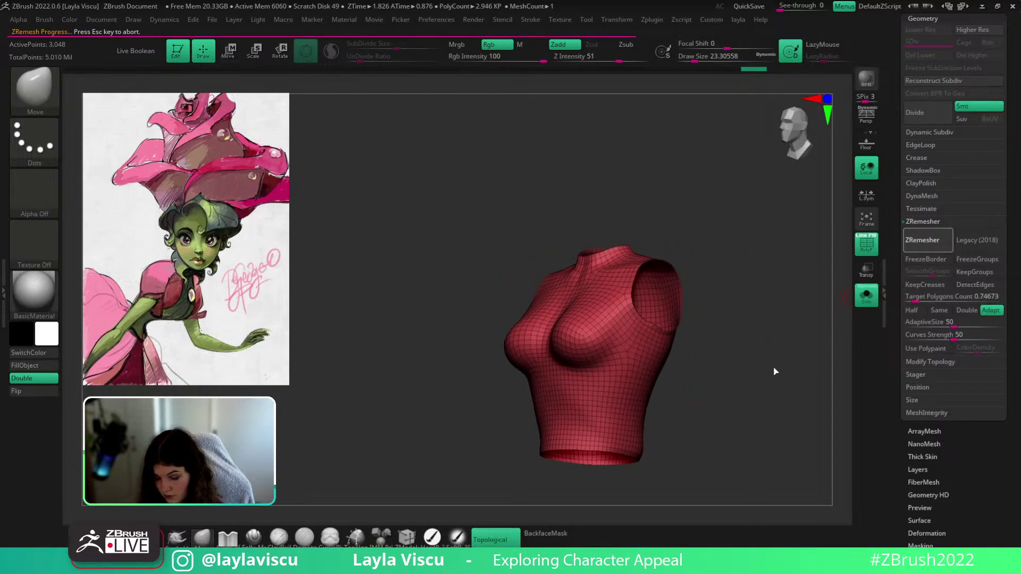
{"action": "left_click_drag", "start_coordinate": [776, 359], "coordinate": [784, 384]}
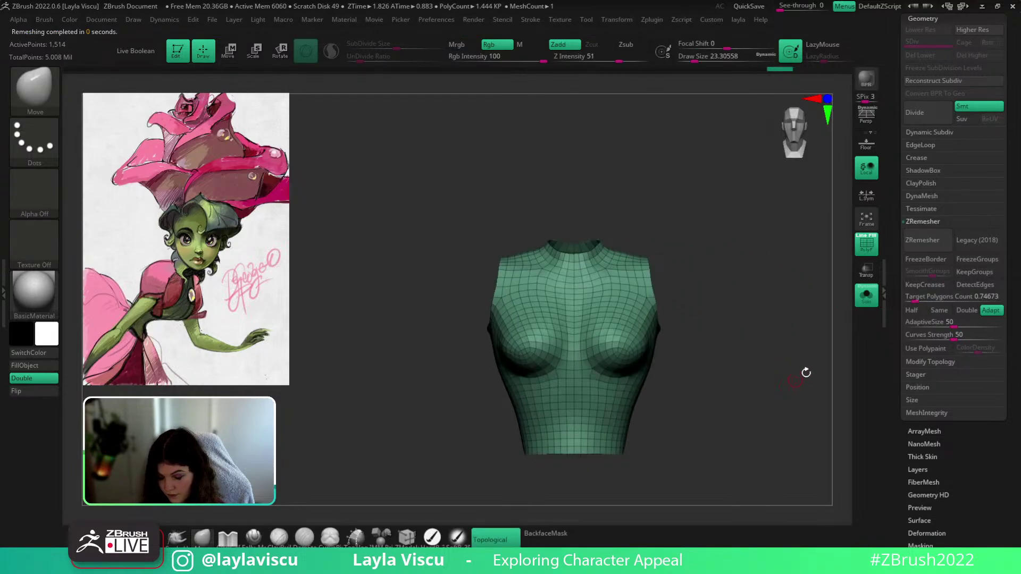
Show the rest of the character around the remeshed torso and return from the transform gizmo to brush mode
{"action": "left_click", "coordinate": [866, 295]}
{"action": "key", "text": "w"}
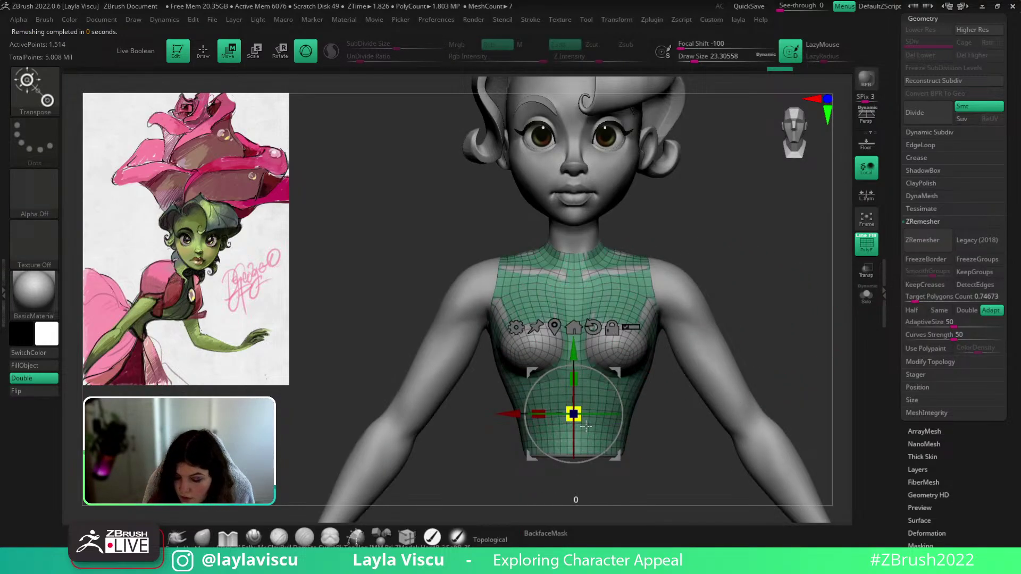
{"action": "left_click", "coordinate": [205, 538]}
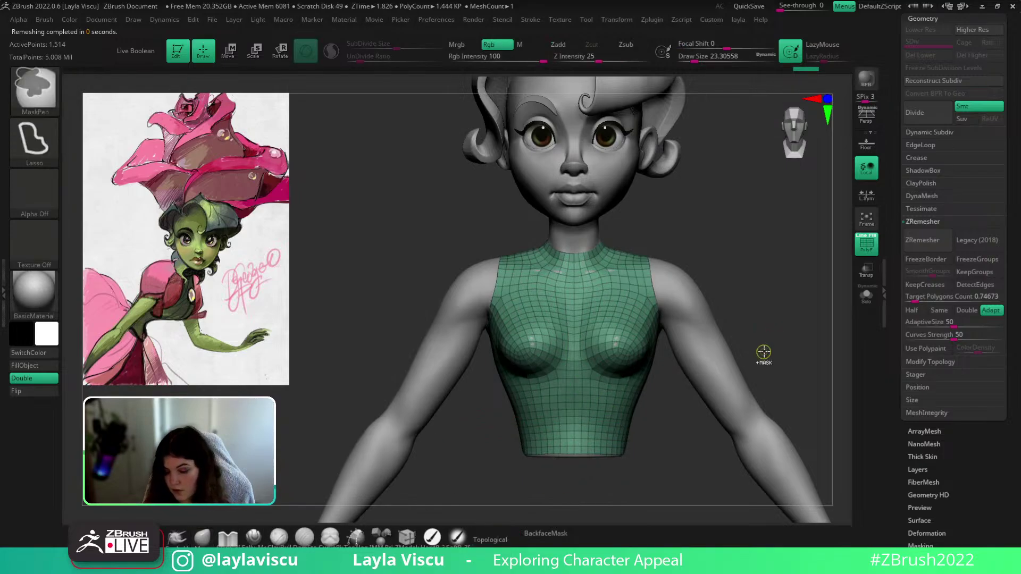
Inflate the remeshed torso slightly so it sits outside the body surface, and check it with and without the wireframe
{"action": "key", "text": "ctrl+z"}
{"action": "key", "text": "w"}
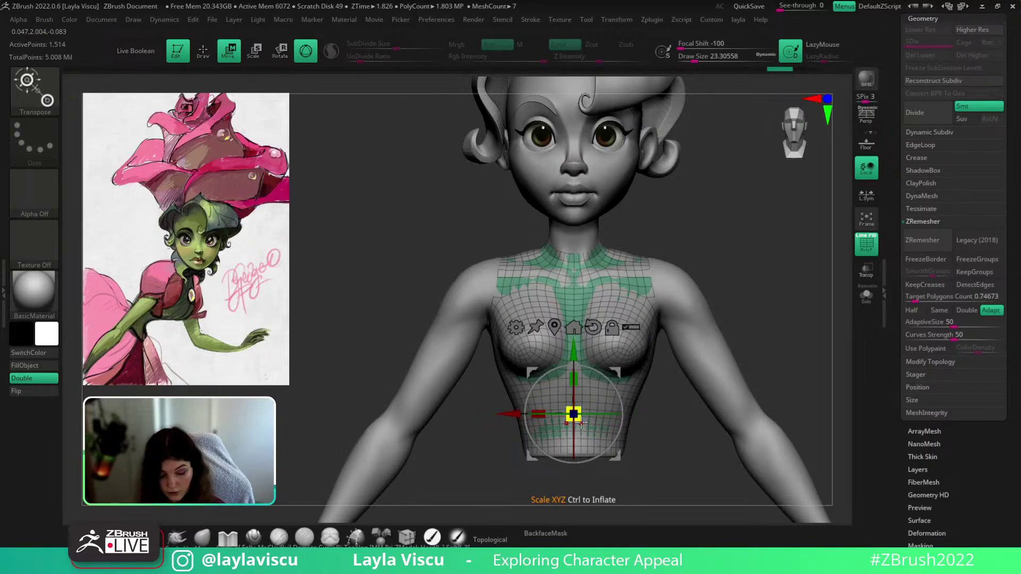
{"action": "left_click_drag", "start_coordinate": [580, 420], "coordinate": [588, 437], "text": "ctrl"}
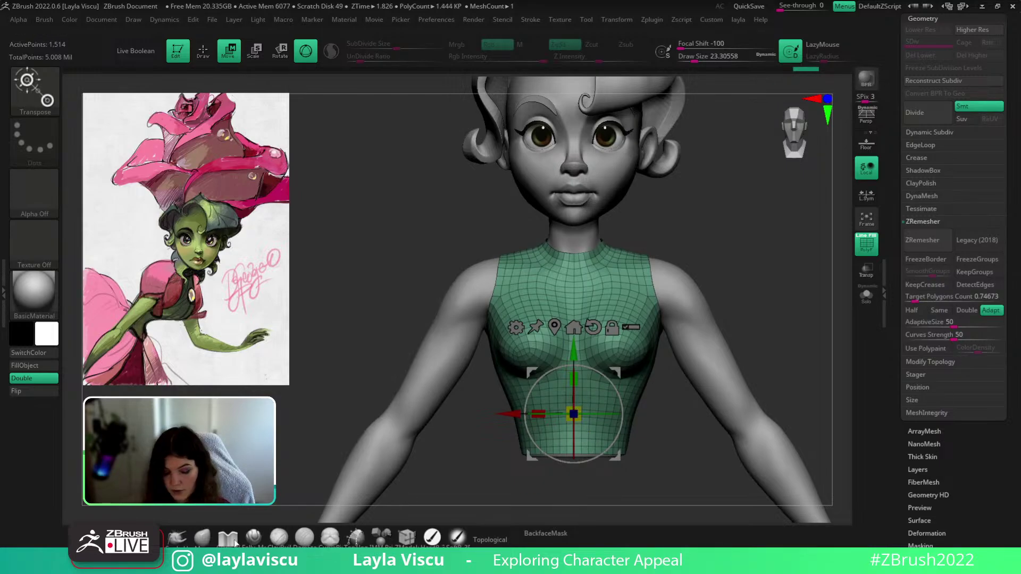
{"action": "key", "text": "q"}
{"action": "mouse_move", "coordinate": [701, 366]}
{"action": "left_mouse_down"}
{"action": "mouse_move", "coordinate": [663, 346]}
{"action": "mouse_move", "coordinate": [745, 333]}
{"action": "mouse_move", "coordinate": [794, 301]}
{"action": "mouse_move", "coordinate": [787, 329]}
{"action": "mouse_move", "coordinate": [733, 331]}
{"action": "mouse_move", "coordinate": [782, 332]}
{"action": "mouse_move", "coordinate": [765, 396]}
{"action": "left_mouse_up"}
{"action": "key", "text": "shift+f"}
{"action": "key", "text": "shift+f"}
{"action": "key", "text": "shift+f"}
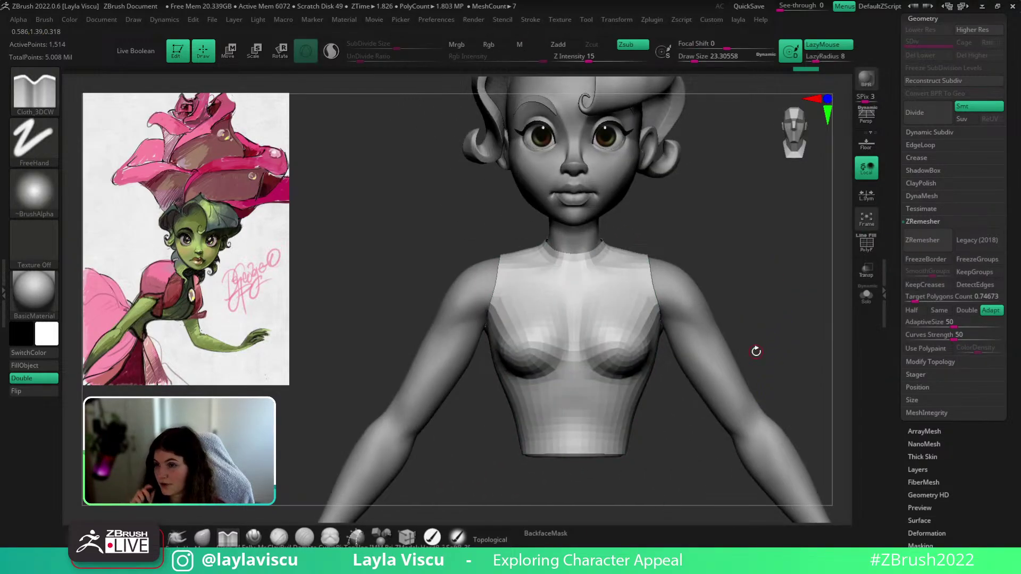
Fill the hollow between the breasts on the bodice with ClayBuildup strokes
{"action": "right_click_drag", "start_coordinate": [769, 354], "coordinate": [743, 244], "text": "ctrl"}
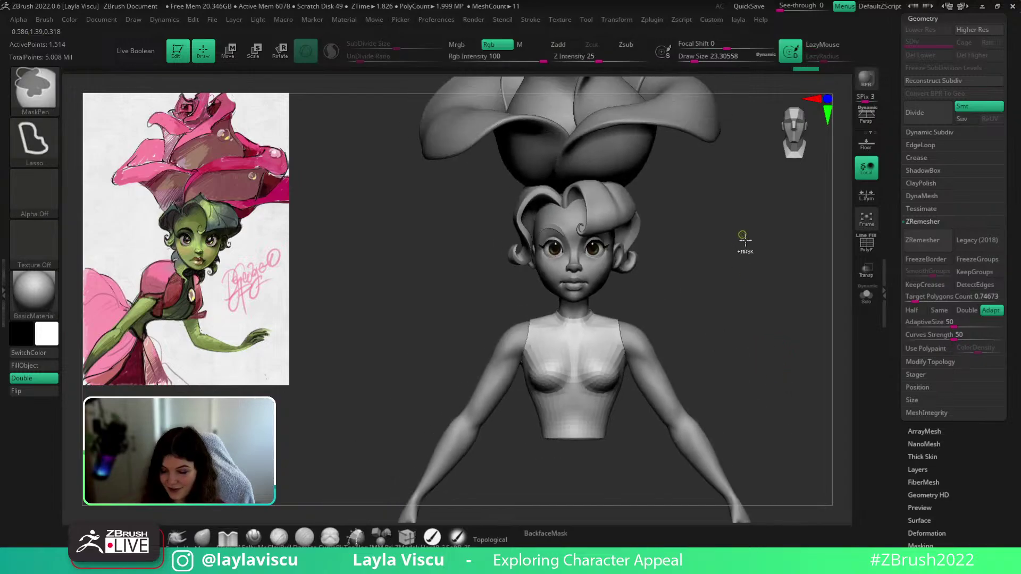
{"action": "left_click_drag", "start_coordinate": [717, 363], "coordinate": [720, 337], "text": "alt"}
{"action": "right_click_drag", "start_coordinate": [618, 332], "coordinate": [624, 343], "text": "ctrl"}
{"action": "key", "text": "s"}
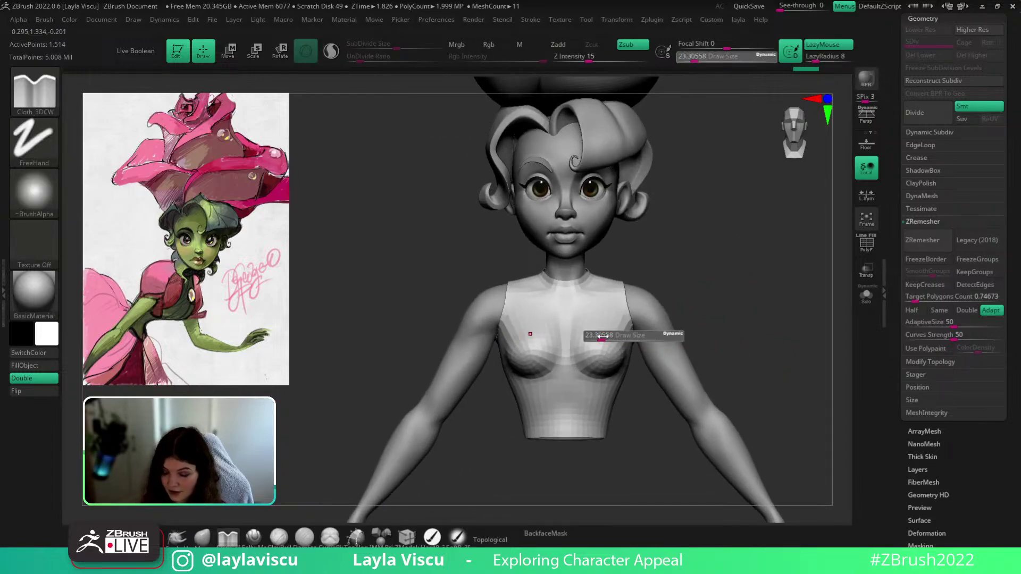
{"action": "left_click", "coordinate": [615, 336]}
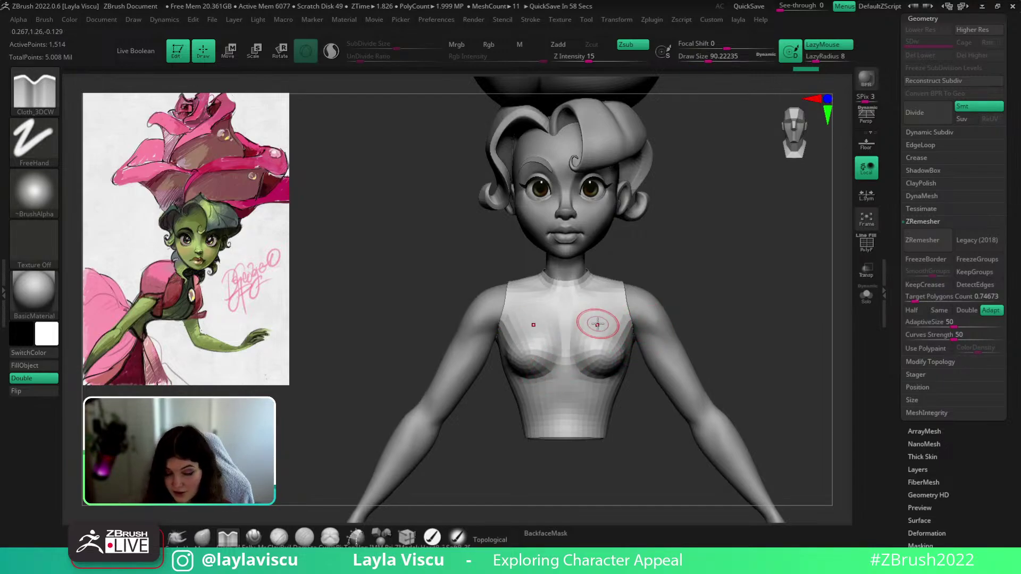
{"action": "key", "text": "b"}
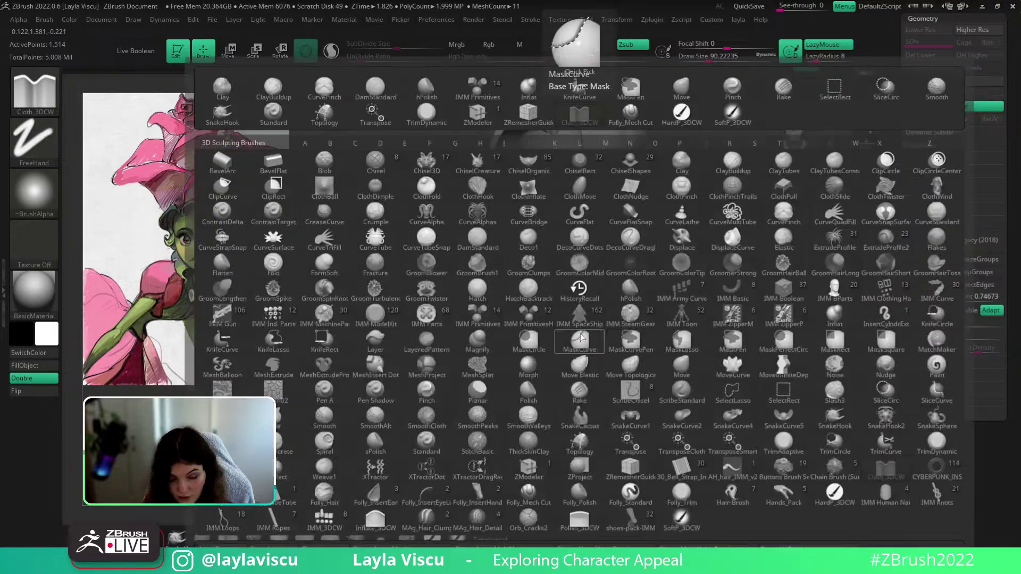
{"action": "key", "text": "c"}
{"action": "key", "text": "b"}
{"action": "left_click_drag", "start_coordinate": [566, 335], "coordinate": [566, 371]}
{"action": "left_click_drag", "start_coordinate": [566, 314], "coordinate": [566, 369]}
{"action": "left_click_drag", "start_coordinate": [585, 332], "coordinate": [593, 373]}
{"action": "mouse_move", "coordinate": [594, 375]}
{"action": "left_mouse_down"}
{"action": "mouse_move", "coordinate": [612, 352]}
{"action": "mouse_move", "coordinate": [607, 371]}
{"action": "left_mouse_up"}
Build up clay under the bust with ClayBuildup at a draw size of about 136 and smooth it
{"action": "right_click_drag", "start_coordinate": [659, 361], "coordinate": [611, 360]}
{"action": "mouse_move", "coordinate": [610, 357]}
{"action": "left_mouse_down"}
{"action": "mouse_move", "coordinate": [614, 387]}
{"action": "mouse_move", "coordinate": [634, 384]}
{"action": "mouse_move", "coordinate": [641, 371]}
{"action": "mouse_move", "coordinate": [603, 378]}
{"action": "mouse_move", "coordinate": [577, 366]}
{"action": "mouse_move", "coordinate": [564, 389]}
{"action": "left_mouse_up"}
{"action": "key", "text": "s"}
{"action": "left_click_drag", "start_coordinate": [709, 251], "coordinate": [739, 251], "text": "shift"}
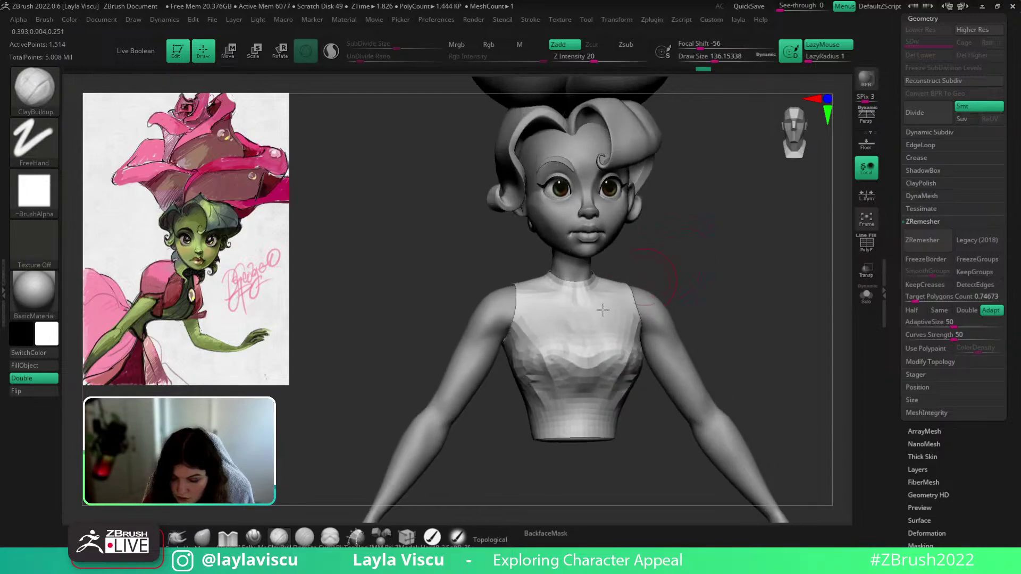
{"action": "mouse_move", "coordinate": [565, 391]}
{"action": "left_mouse_down"}
{"action": "mouse_move", "coordinate": [562, 357]}
{"action": "mouse_move", "coordinate": [527, 389]}
{"action": "mouse_move", "coordinate": [537, 409]}
{"action": "mouse_move", "coordinate": [584, 388]}
{"action": "left_mouse_up"}
{"action": "right_click_drag", "start_coordinate": [595, 367], "coordinate": [624, 361]}
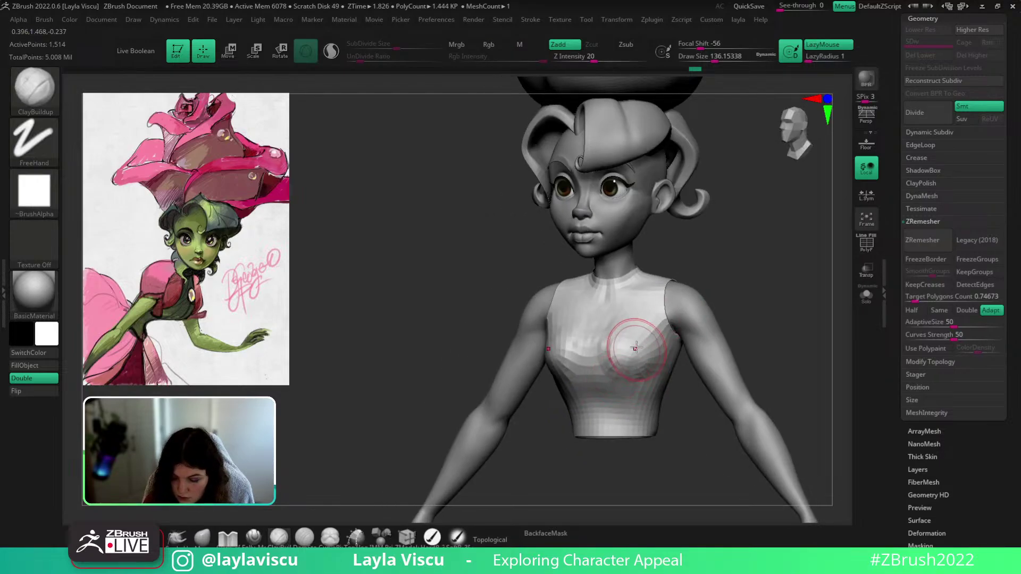
{"action": "key", "text": "shift+f"}
{"action": "key", "text": "shift+f"}
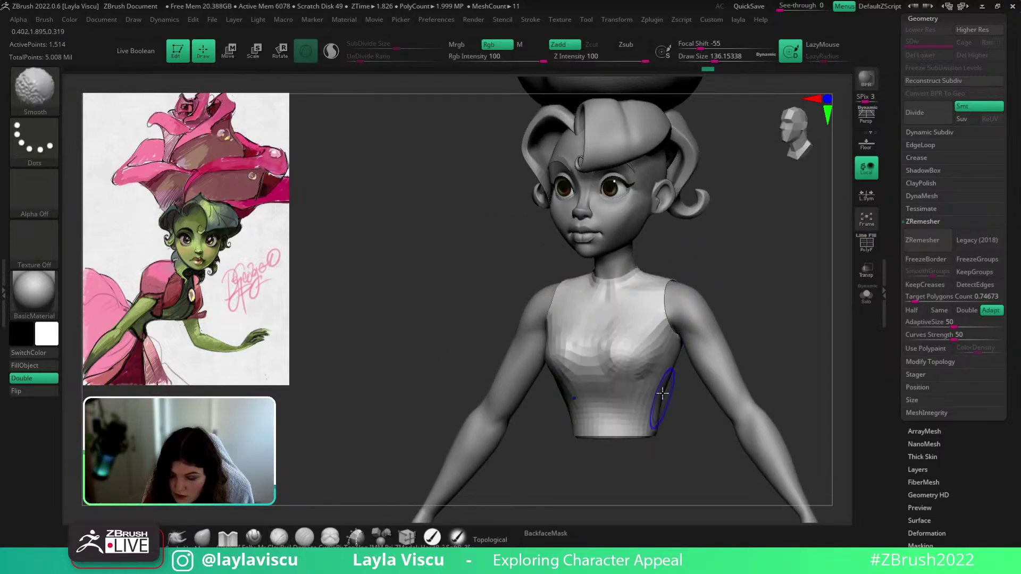
Draw vertical ZRemesherGuides curves down the bodice front from the shoulder and neckline to the hem
{"action": "key", "text": "b"}
{"action": "key", "text": "z"}
{"action": "left_click", "coordinate": [674, 467]}
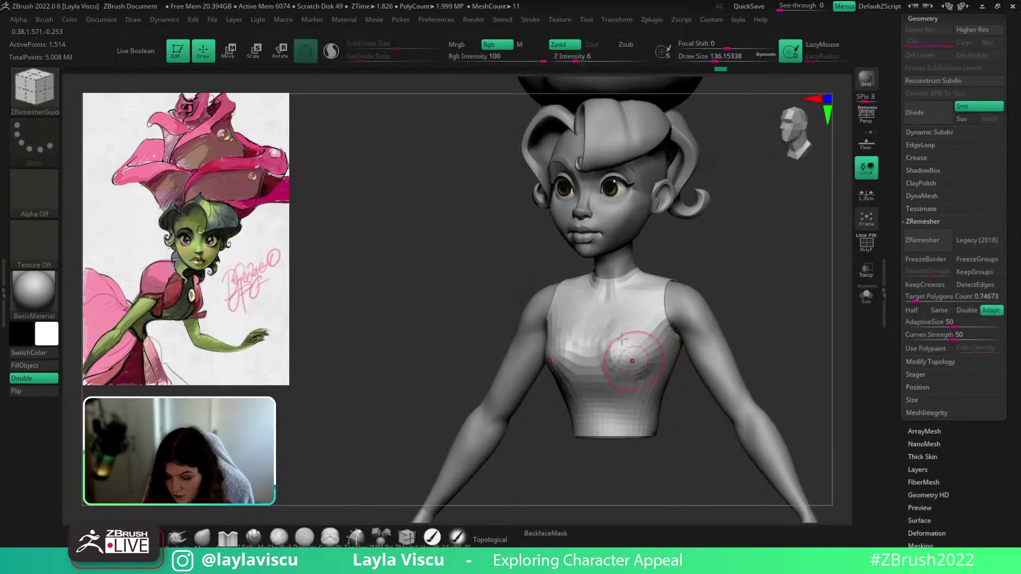
{"action": "key", "text": "shift+f"}
{"action": "left_click_drag", "start_coordinate": [647, 281], "coordinate": [623, 407]}
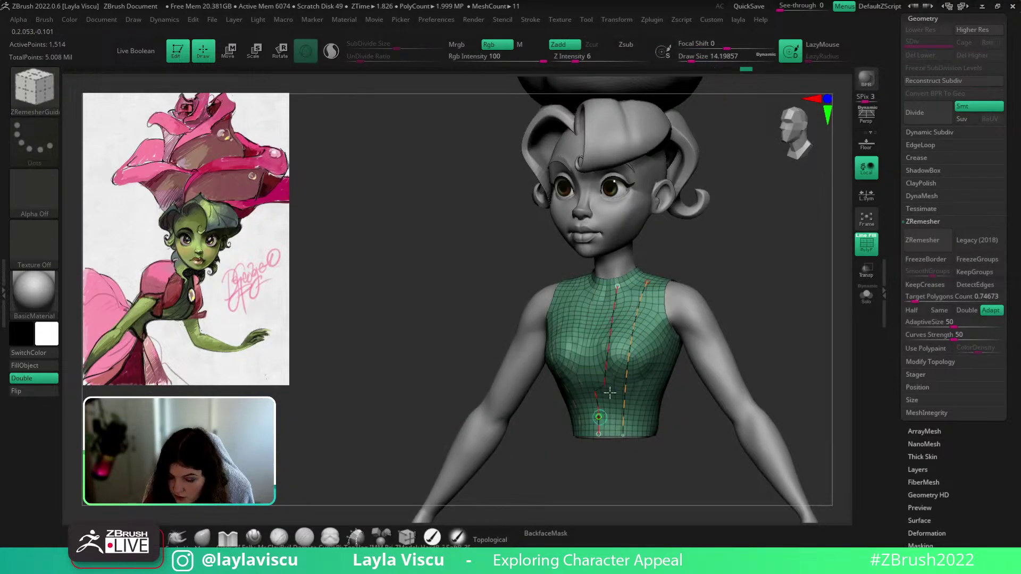
{"action": "left_click_drag", "start_coordinate": [758, 270], "coordinate": [691, 271], "text": "shift"}
{"action": "left_click_drag", "start_coordinate": [624, 285], "coordinate": [618, 397]}
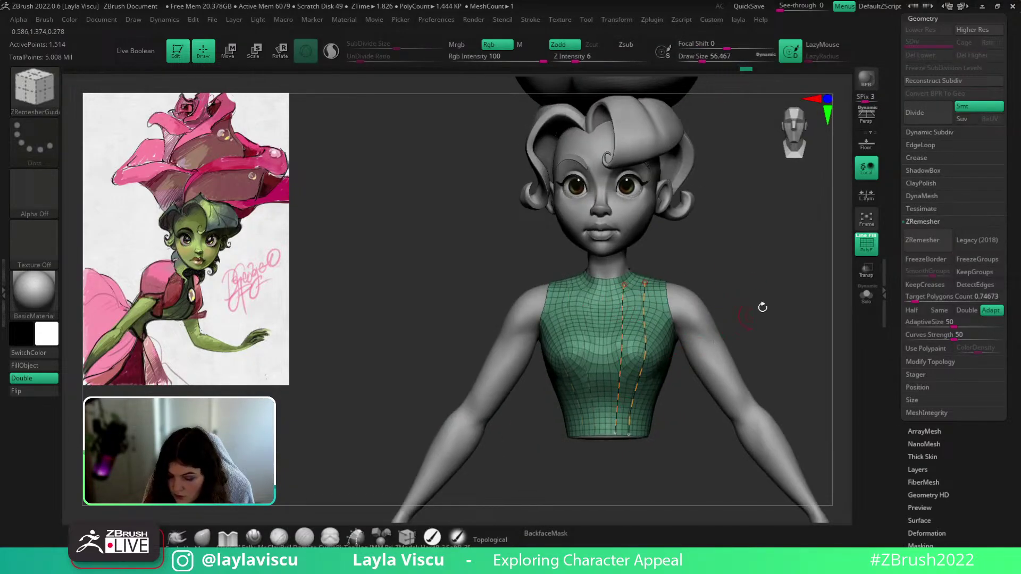
{"action": "mouse_move", "coordinate": [762, 307]}
{"action": "left_mouse_down"}
{"action": "mouse_move", "coordinate": [644, 338]}
{"action": "mouse_move", "coordinate": [763, 308]}
{"action": "left_mouse_up"}
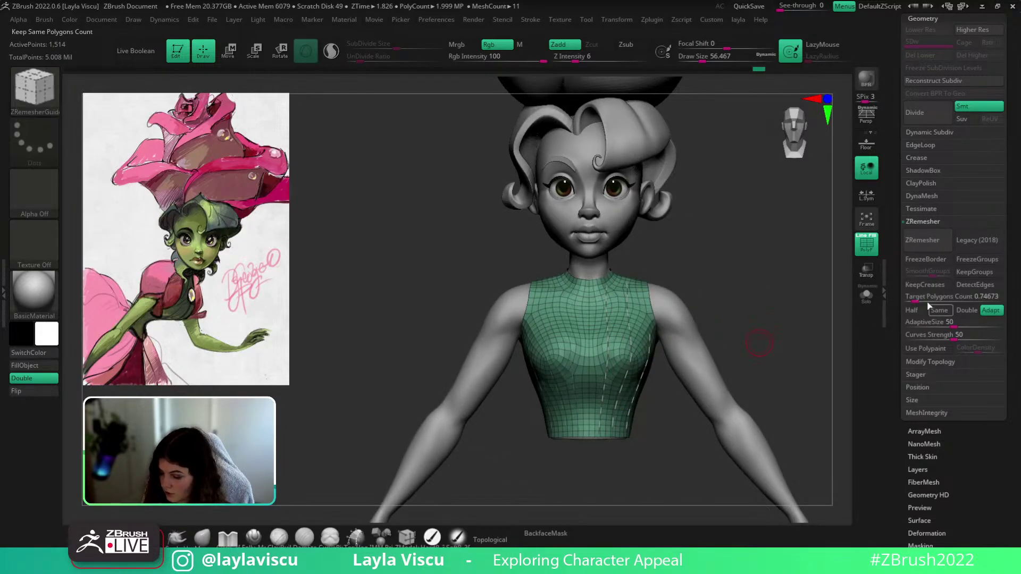
ZRemesh the bodice along the guide curves and inspect the new topology with and without the wireframe
{"action": "left_click", "coordinate": [927, 240]}
{"action": "left_click_drag", "start_coordinate": [758, 347], "coordinate": [733, 319]}
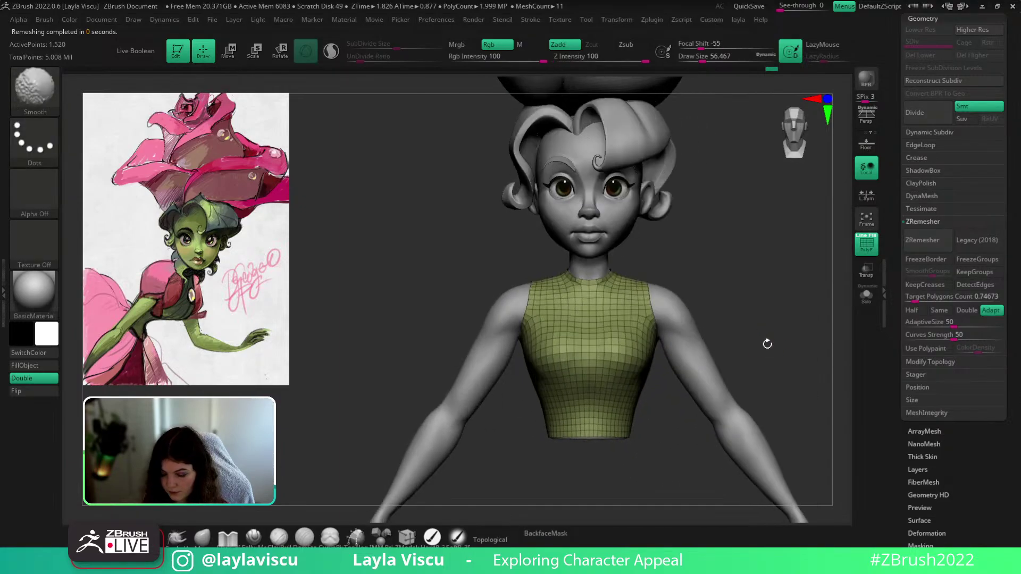
{"action": "key", "text": "shift+f"}
{"action": "mouse_move", "coordinate": [758, 353]}
{"action": "left_mouse_down"}
{"action": "mouse_move", "coordinate": [742, 335]}
{"action": "mouse_move", "coordinate": [755, 333]}
{"action": "mouse_move", "coordinate": [732, 335]}
{"action": "left_mouse_up"}
{"action": "key", "text": "shift+f"}
Touch up the bust area of the remeshed bodice with ClayBuildup at a draw size of about 128
{"action": "key", "text": "b"}
{"action": "key", "text": "m"}
{"action": "key", "text": "v"}
{"action": "key", "text": "b"}
{"action": "key", "text": "c"}
{"action": "key", "text": "b"}
{"action": "key", "text": "s"}
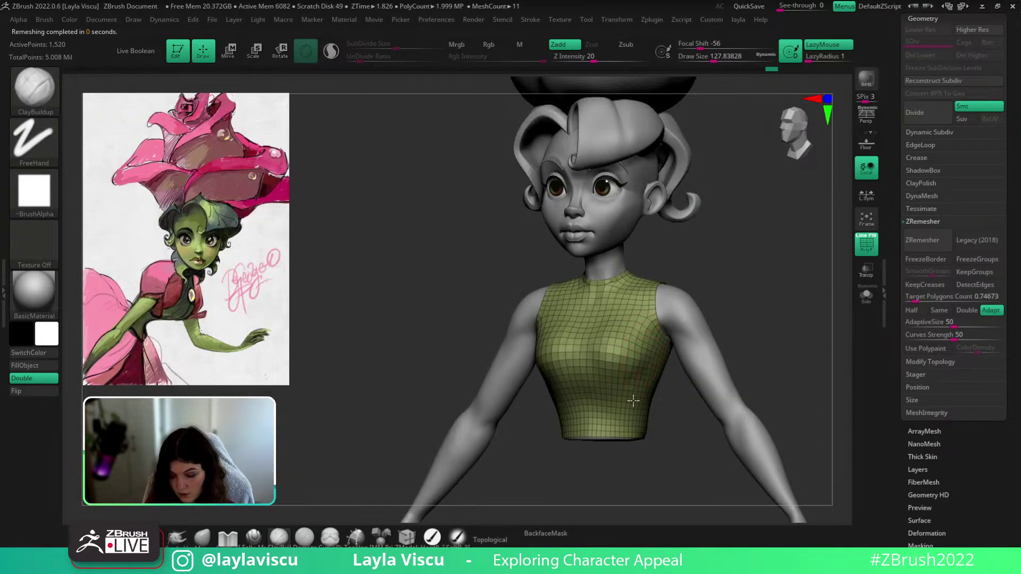
{"action": "key", "text": "shift+f"}
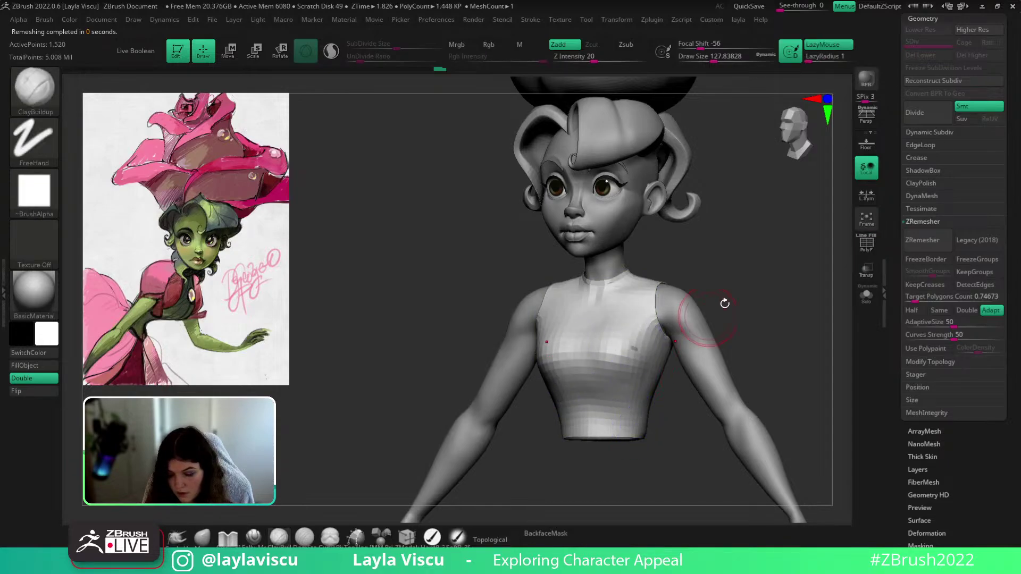
{"action": "key", "text": "shift"}
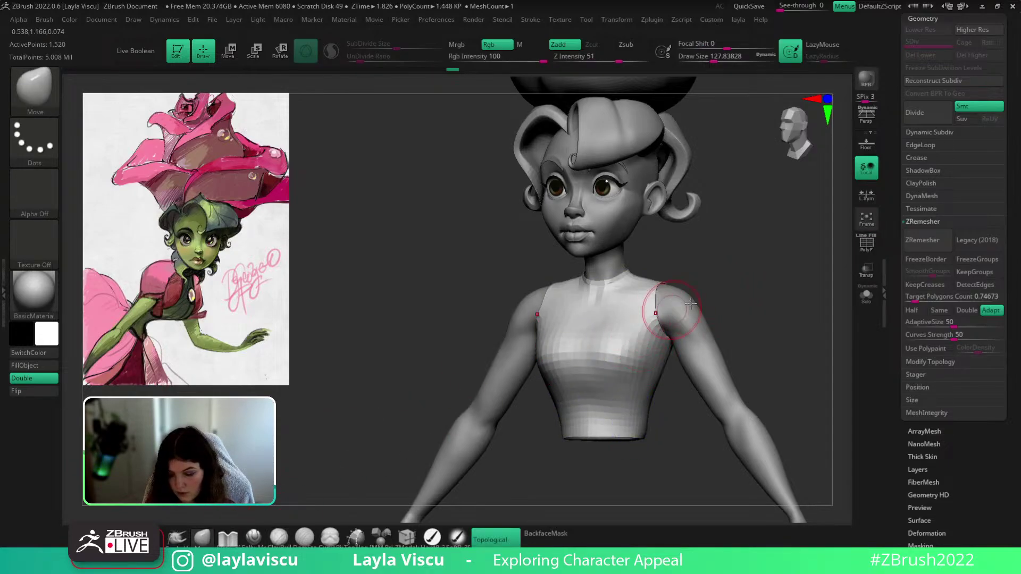
Reshape the bodice's sides and waist with the topological Move brush at a draw size of about 187
{"action": "right_click_drag", "start_coordinate": [702, 326], "coordinate": [720, 263], "text": "ctrl"}
{"action": "right_click_drag", "start_coordinate": [721, 264], "coordinate": [797, 266]}
{"action": "mouse_move", "coordinate": [672, 346]}
{"action": "right_mouse_down", "text": "ctrl"}
{"action": "mouse_move", "coordinate": [666, 391]}
{"action": "mouse_move", "coordinate": [647, 387]}
{"action": "mouse_move", "coordinate": [657, 374]}
{"action": "right_mouse_up", "text": "ctrl"}
{"action": "key", "text": "shift"}
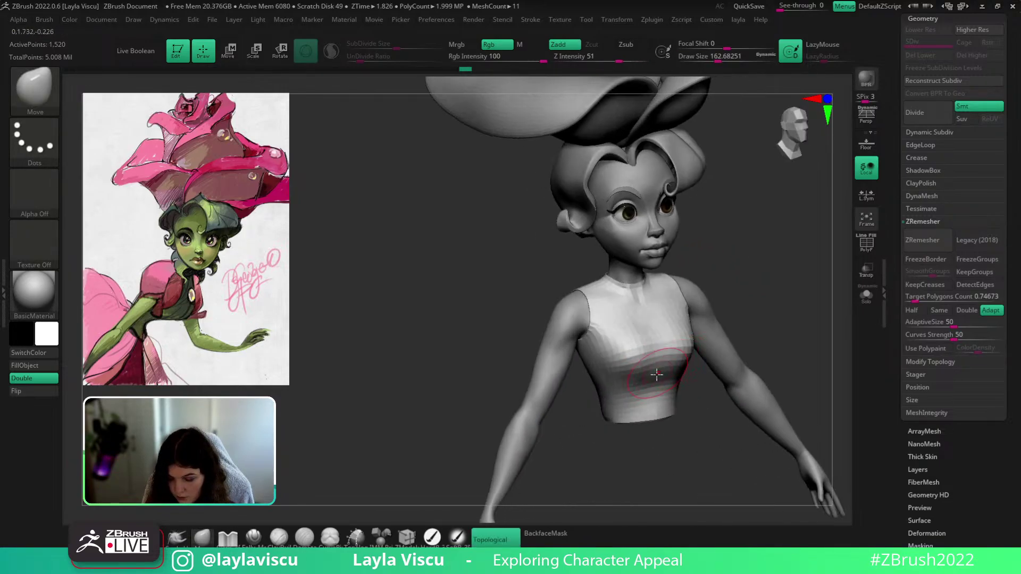
{"action": "right_click_drag", "start_coordinate": [754, 308], "coordinate": [747, 301]}
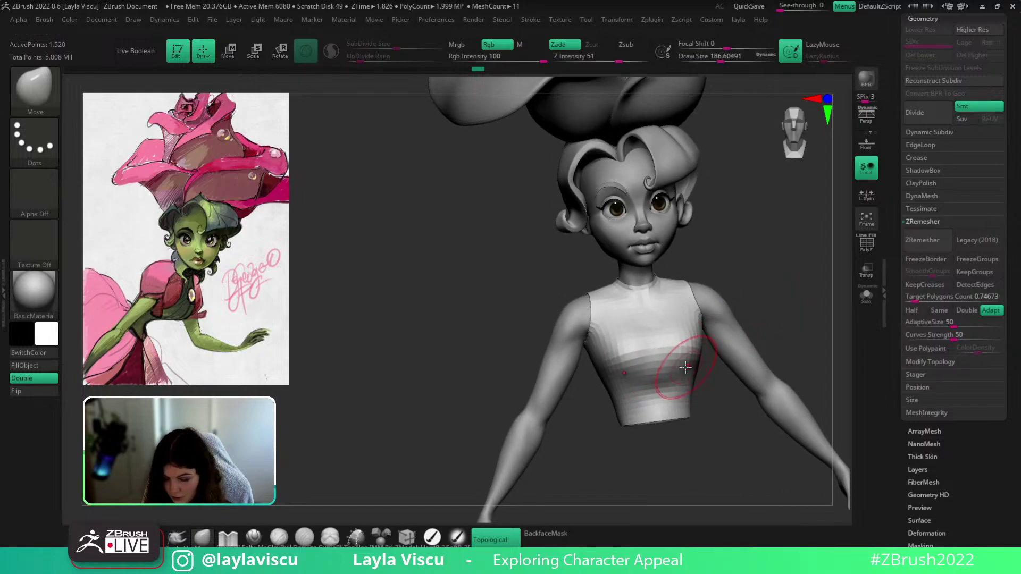
{"action": "right_click_drag", "start_coordinate": [706, 389], "coordinate": [717, 337], "text": "shift"}
{"action": "mouse_move", "coordinate": [783, 318]}
{"action": "right_mouse_down", "text": "alt"}
{"action": "mouse_move", "coordinate": [690, 294]}
{"action": "mouse_move", "coordinate": [716, 290]}
{"action": "mouse_move", "coordinate": [741, 368]}
{"action": "right_mouse_up", "text": "alt"}
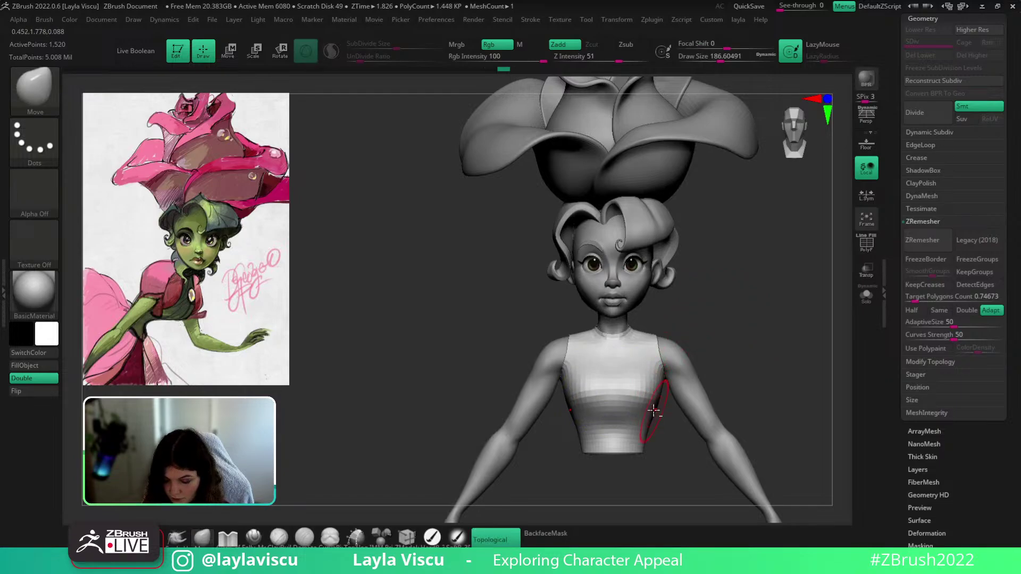
{"action": "right_click_drag", "start_coordinate": [718, 365], "coordinate": [701, 318], "text": "ctrl"}
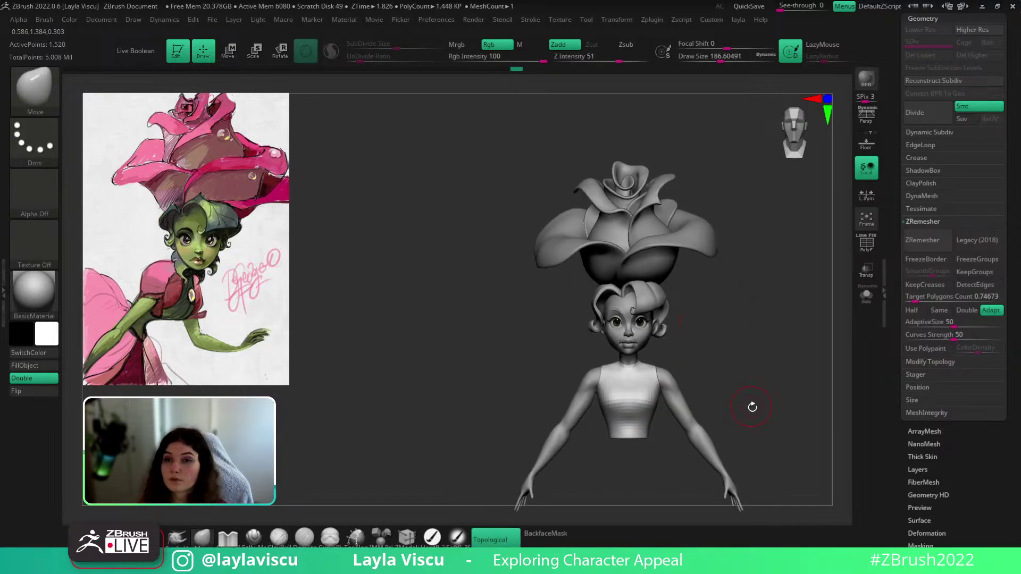
{"action": "right_click_drag", "start_coordinate": [752, 407], "coordinate": [699, 381], "text": "alt"}
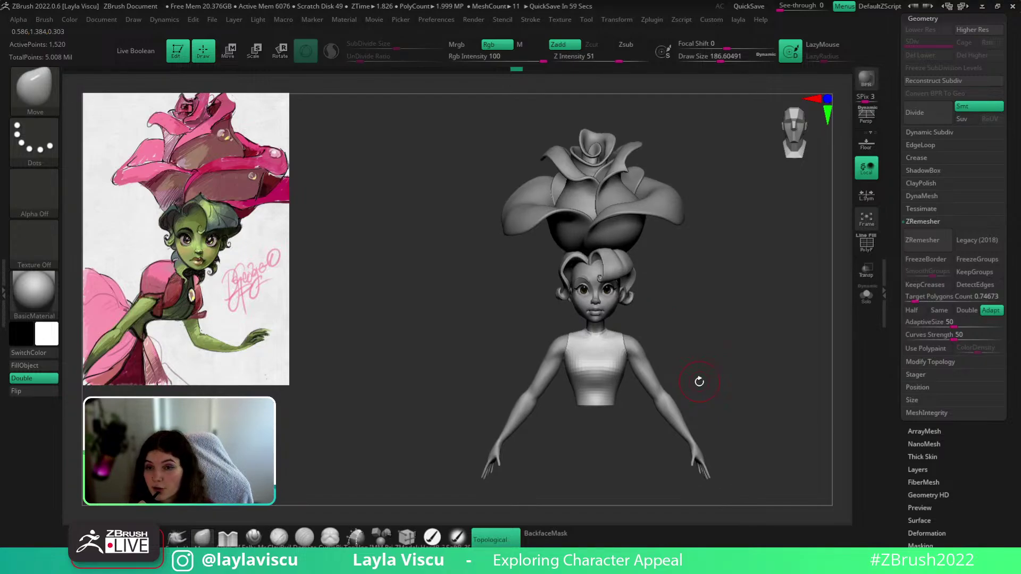
{"action": "right_click_drag", "start_coordinate": [623, 381], "coordinate": [657, 417], "text": "ctrl"}
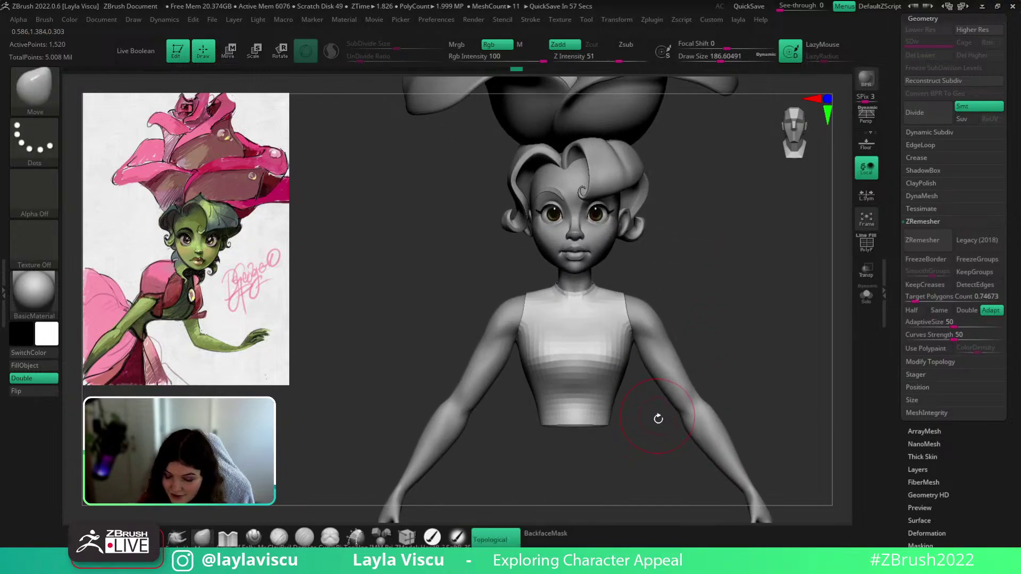
Stitch the stray points at the front neckline together symmetrically with ZModeler's Stitch point action set to To End Point
{"action": "key", "text": "shift+f"}
{"action": "left_click_drag", "start_coordinate": [764, 346], "coordinate": [658, 407]}
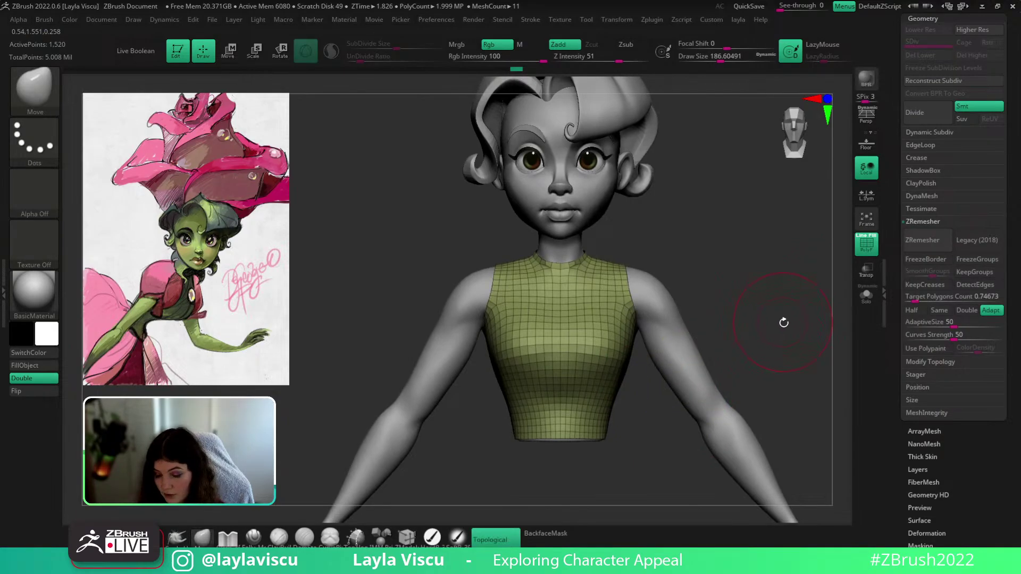
{"action": "mouse_move", "coordinate": [781, 321]}
{"action": "left_mouse_down"}
{"action": "mouse_move", "coordinate": [694, 340]}
{"action": "mouse_move", "coordinate": [788, 316]}
{"action": "mouse_move", "coordinate": [773, 368]}
{"action": "mouse_move", "coordinate": [763, 348]}
{"action": "left_mouse_up"}
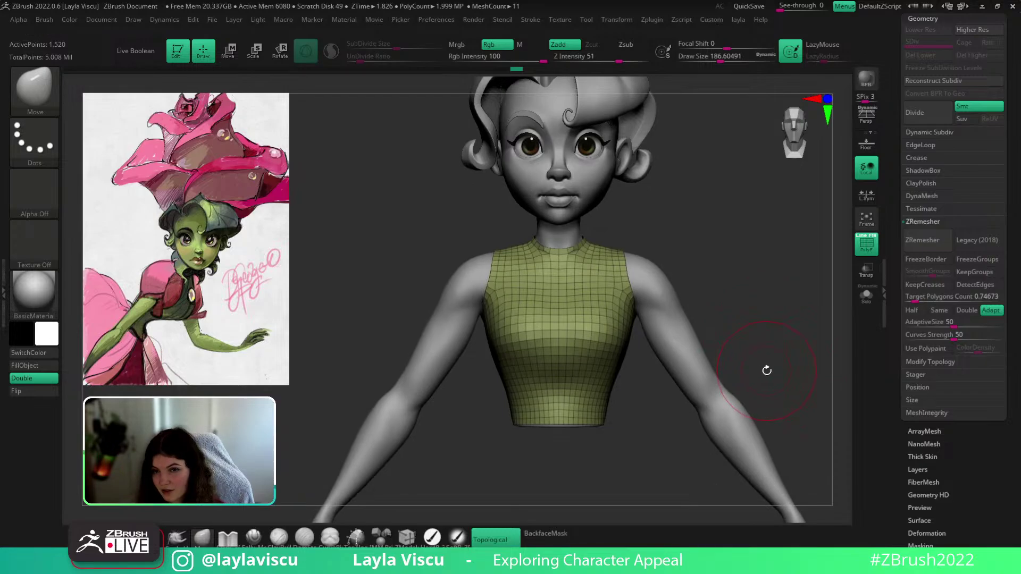
{"action": "right_click_drag", "start_coordinate": [765, 349], "coordinate": [614, 394], "text": "ctrl"}
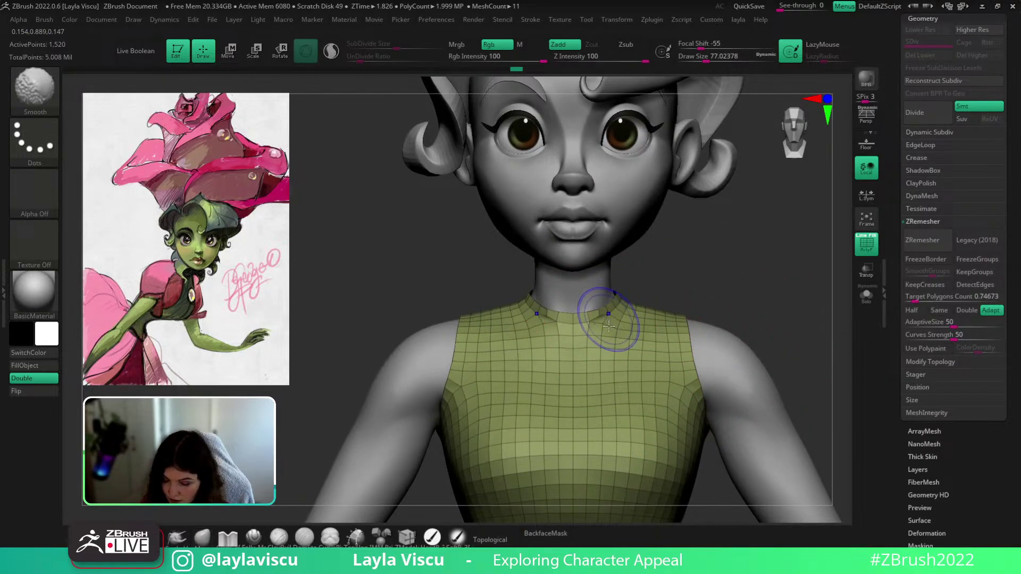
{"action": "right_click_drag", "start_coordinate": [614, 291], "coordinate": [607, 373], "text": "ctrl"}
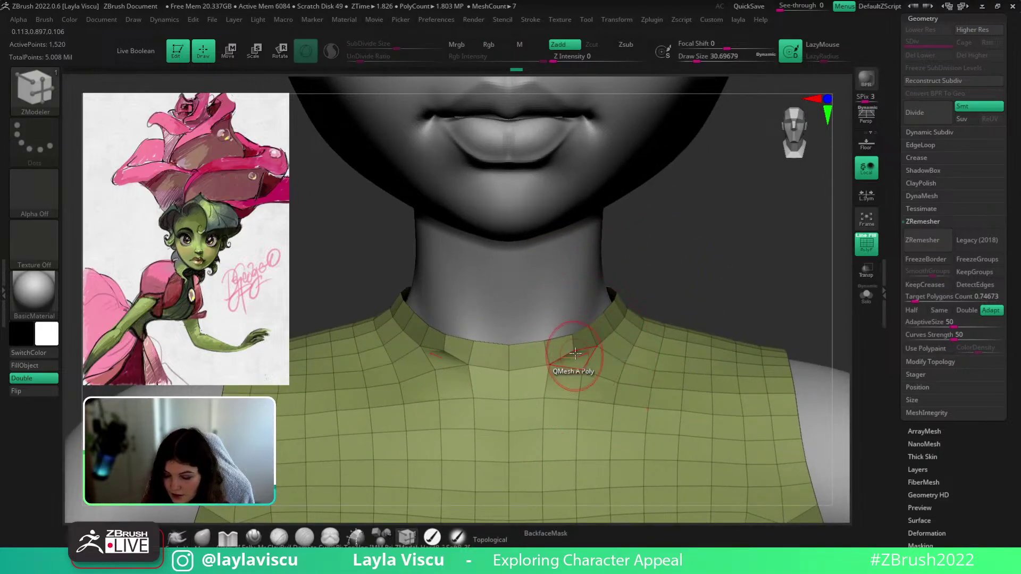
{"action": "key", "text": "space"}
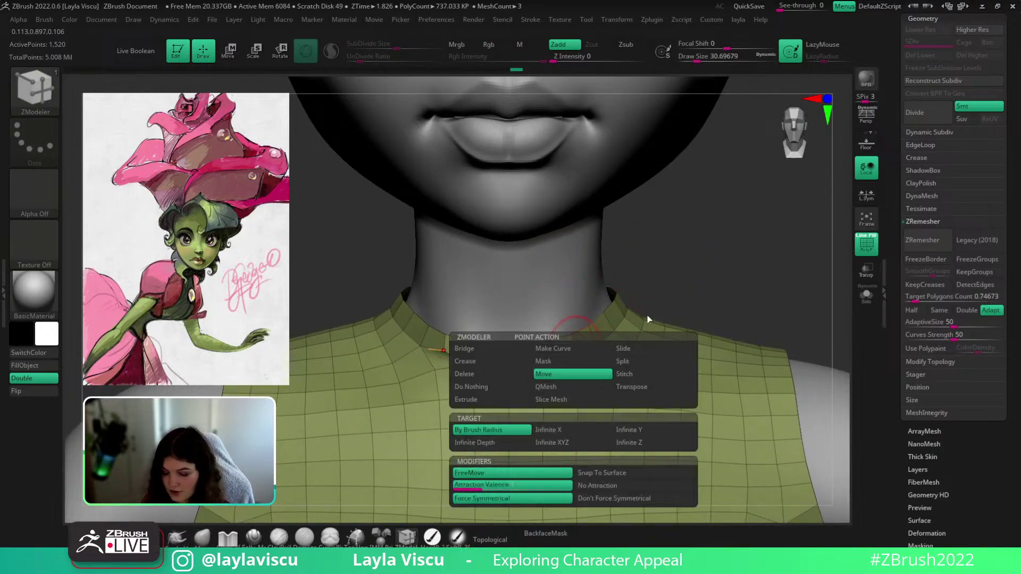
{"action": "left_click", "coordinate": [643, 375]}
{"action": "left_click", "coordinate": [576, 352]}
{"action": "key", "text": "space"}
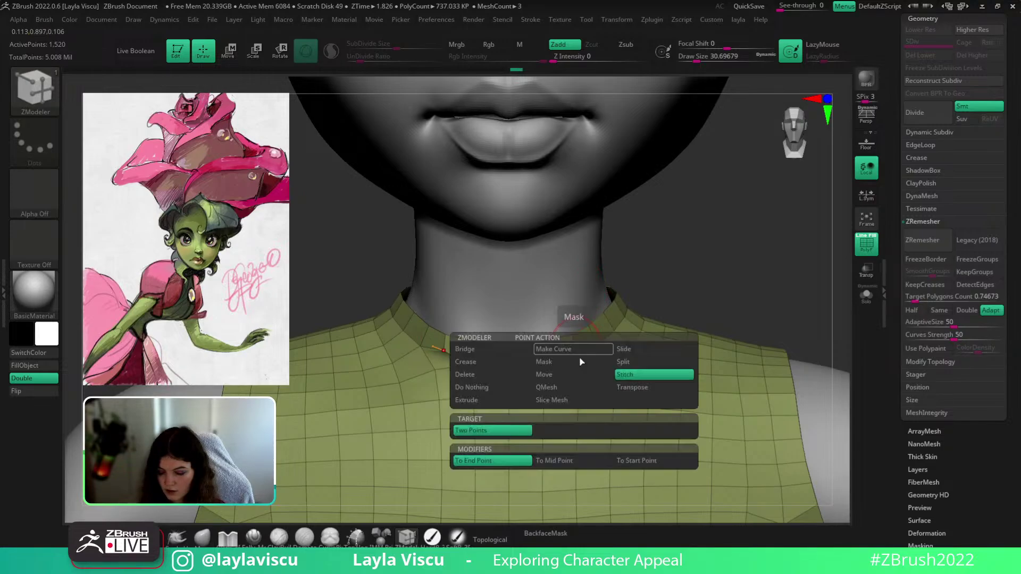
{"action": "left_click", "coordinate": [583, 369]}
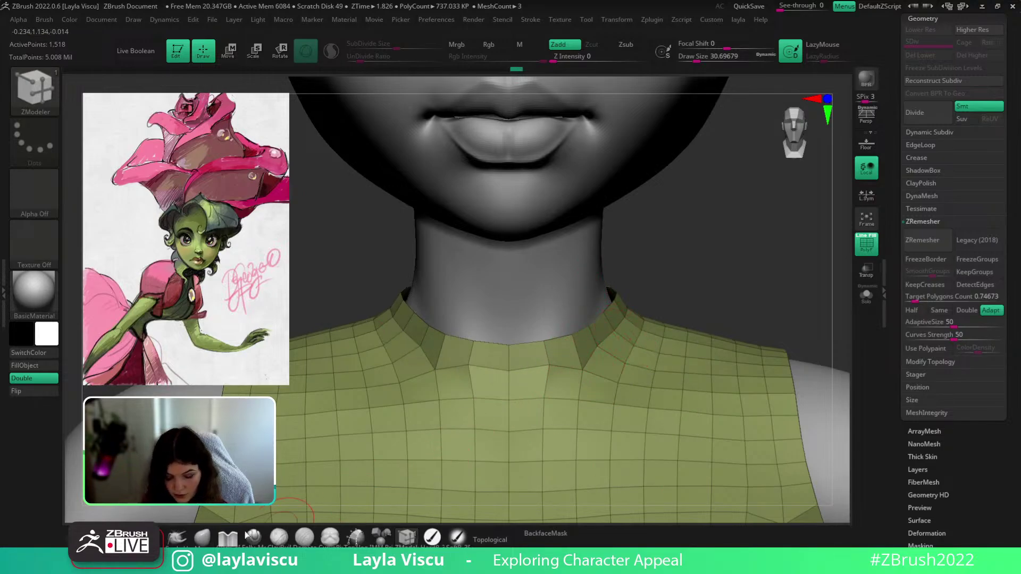
Nudge the stitched neckline points into a cleaner position with the Move brush at a draw size of about 18
{"action": "key", "text": "b"}
{"action": "key", "text": "m"}
{"action": "key", "text": "v"}
{"action": "key", "text": "s"}
{"action": "left_click_drag", "start_coordinate": [579, 369], "coordinate": [578, 369]}
{"action": "left_click_drag", "start_coordinate": [581, 368], "coordinate": [577, 356]}
{"action": "mouse_move", "coordinate": [606, 319]}
{"action": "right_mouse_down", "text": "ctrl"}
{"action": "mouse_move", "coordinate": [627, 273]}
{"action": "mouse_move", "coordinate": [599, 195]}
{"action": "right_mouse_up", "text": "ctrl"}
{"action": "right_click_drag", "start_coordinate": [647, 351], "coordinate": [686, 301], "text": "ctrl"}
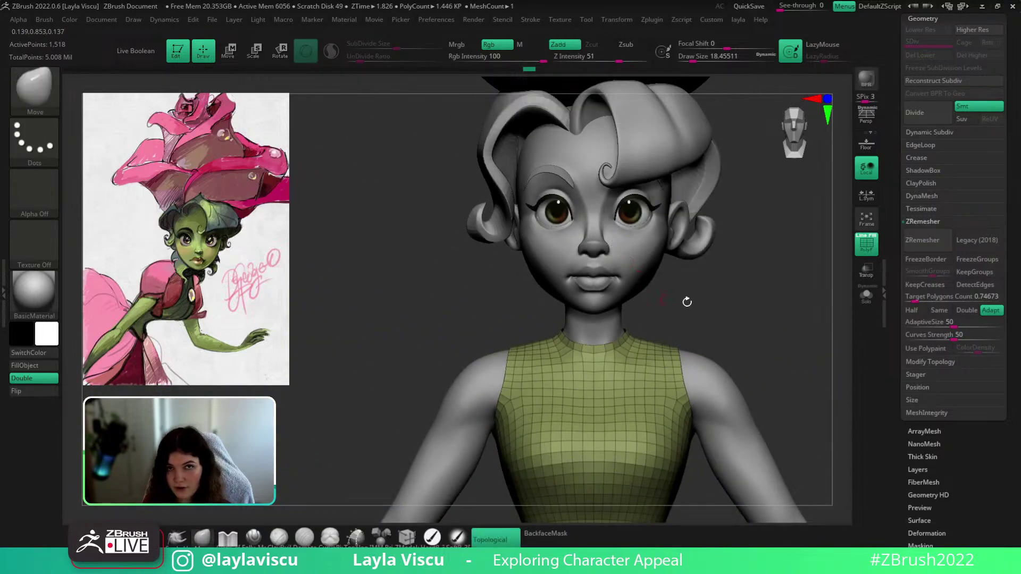
Enlarge the Move brush to a draw size of about 101 and inspect the bodice's neckline and shoulders
{"action": "mouse_move", "coordinate": [764, 363]}
{"action": "right_mouse_down", "text": "alt"}
{"action": "mouse_move", "coordinate": [750, 269]}
{"action": "mouse_move", "coordinate": [757, 336]}
{"action": "mouse_move", "coordinate": [735, 312]}
{"action": "mouse_move", "coordinate": [808, 318]}
{"action": "mouse_move", "coordinate": [747, 299]}
{"action": "mouse_move", "coordinate": [713, 348]}
{"action": "mouse_move", "coordinate": [738, 335]}
{"action": "mouse_move", "coordinate": [675, 335]}
{"action": "mouse_move", "coordinate": [706, 377]}
{"action": "mouse_move", "coordinate": [723, 319]}
{"action": "right_mouse_up", "text": "alt"}
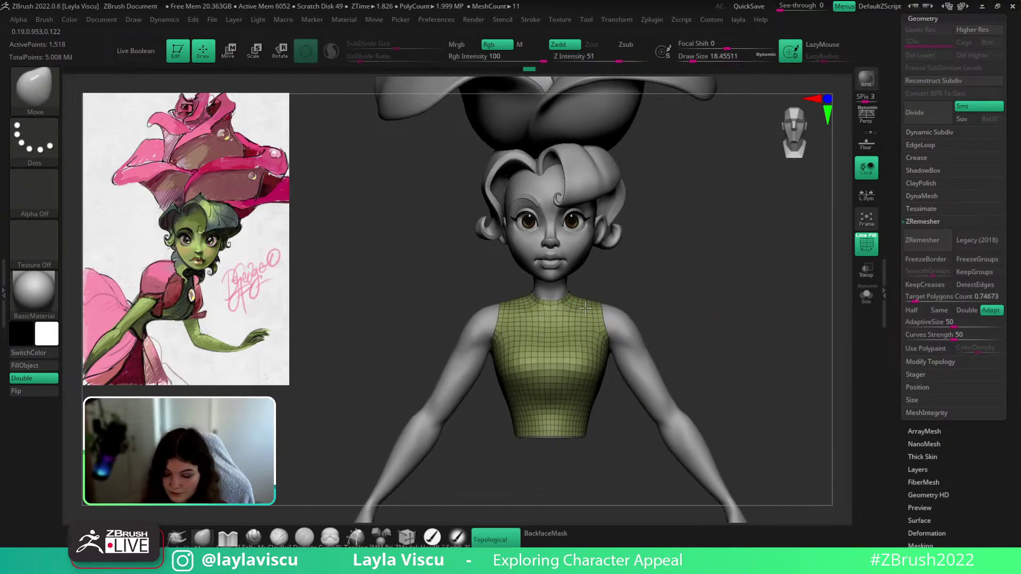
{"action": "right_click_drag", "start_coordinate": [583, 280], "coordinate": [604, 351], "text": "ctrl"}
{"action": "key", "text": "]"}
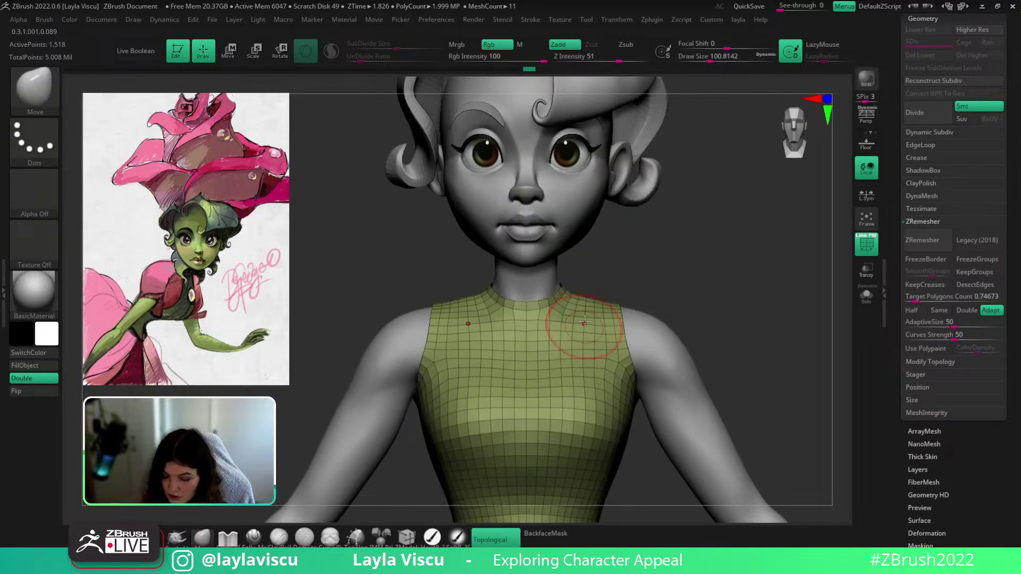
{"action": "mouse_move", "coordinate": [646, 311]}
{"action": "right_mouse_down"}
{"action": "mouse_move", "coordinate": [591, 325]}
{"action": "mouse_move", "coordinate": [698, 254]}
{"action": "mouse_move", "coordinate": [622, 273]}
{"action": "mouse_move", "coordinate": [686, 260]}
{"action": "mouse_move", "coordinate": [694, 301]}
{"action": "right_mouse_up"}
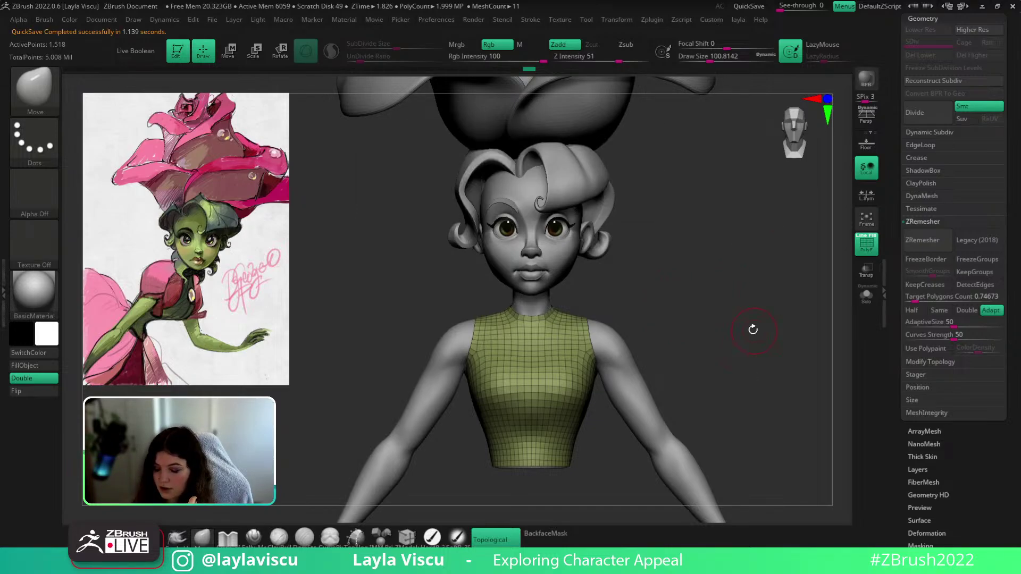
Open the list of subtools that make up the character
{"action": "mouse_move", "coordinate": [773, 327]}
{"action": "left_mouse_down"}
{"action": "mouse_move", "coordinate": [748, 340]}
{"action": "mouse_move", "coordinate": [774, 335]}
{"action": "mouse_move", "coordinate": [766, 345]}
{"action": "left_mouse_up"}
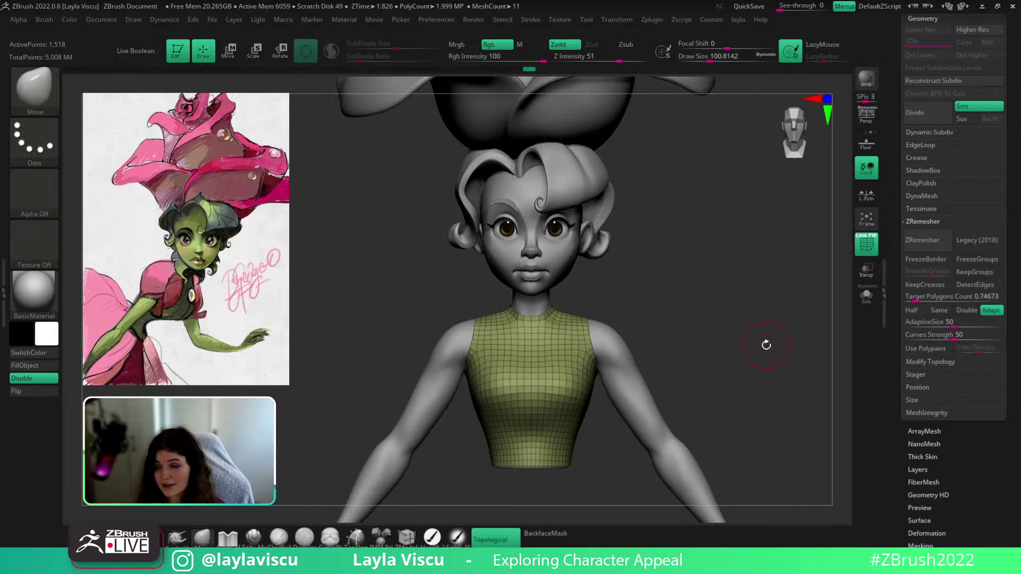
{"action": "left_click_drag", "start_coordinate": [1017, 96], "coordinate": [1017, 228]}
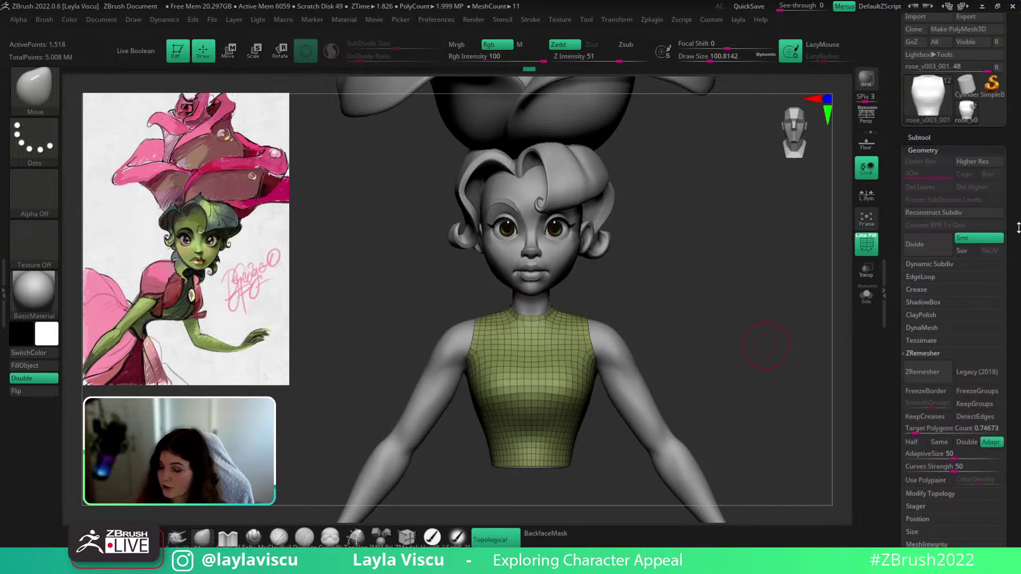
{"action": "left_click", "coordinate": [940, 140]}
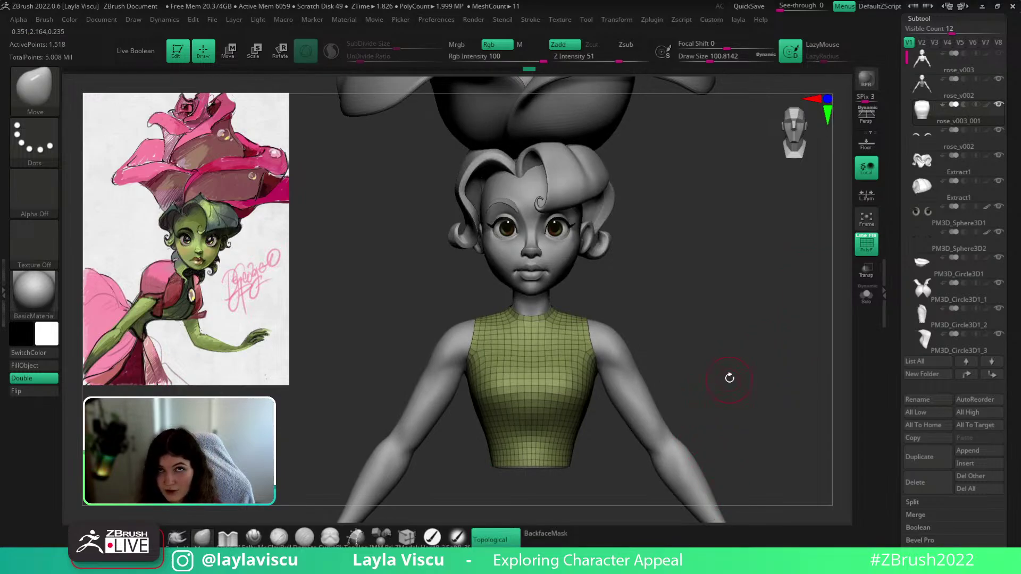
Turn off the bodice's polyframe and examine its silhouette, neckline and waist from the front and side
{"action": "mouse_move", "coordinate": [728, 376]}
{"action": "left_mouse_down"}
{"action": "mouse_move", "coordinate": [705, 377]}
{"action": "mouse_move", "coordinate": [691, 358]}
{"action": "mouse_move", "coordinate": [700, 414]}
{"action": "left_mouse_up"}
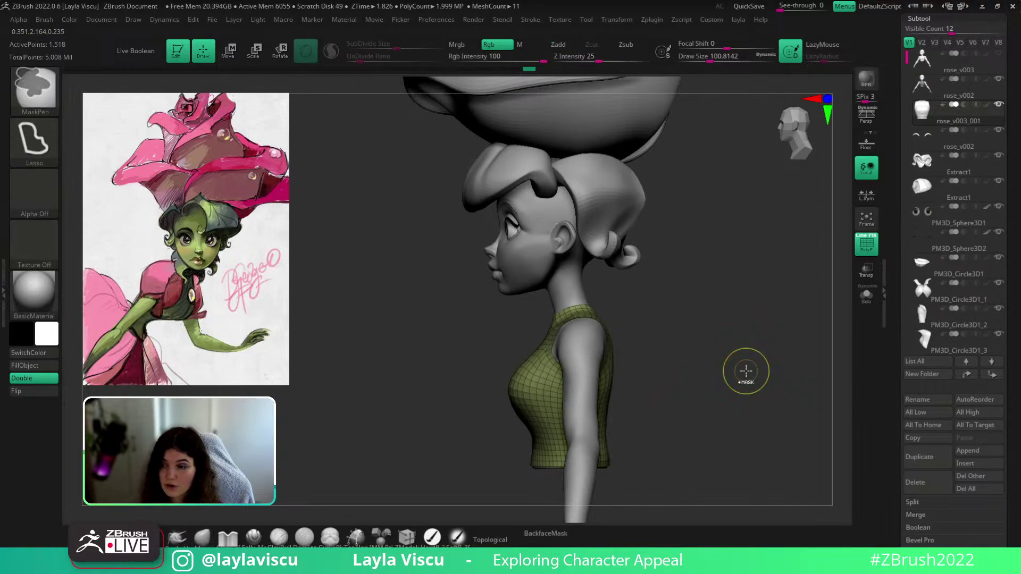
{"action": "left_click_drag", "start_coordinate": [748, 369], "coordinate": [736, 365], "text": "shift"}
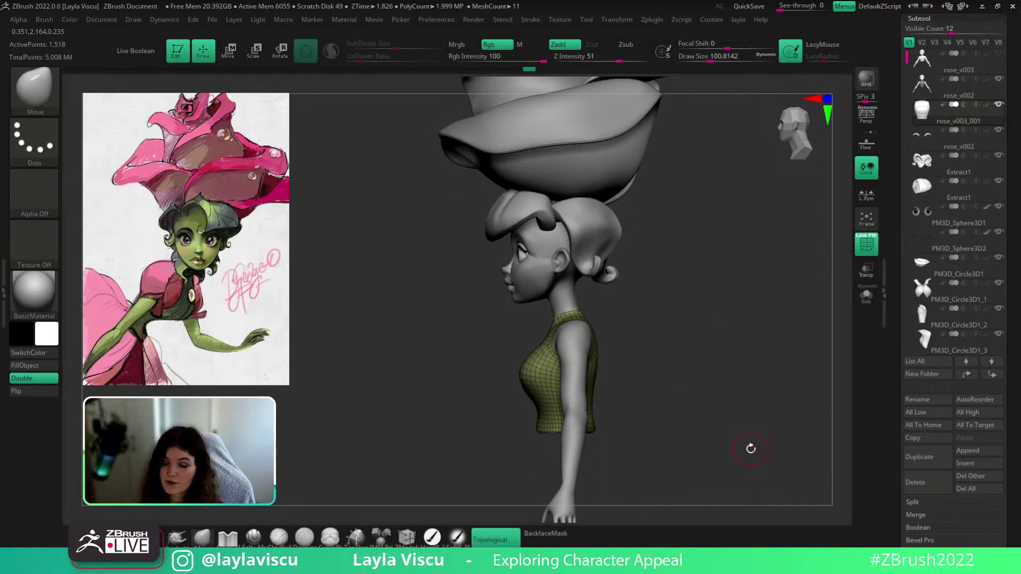
{"action": "mouse_move", "coordinate": [750, 448]}
{"action": "left_mouse_down"}
{"action": "mouse_move", "coordinate": [754, 303]}
{"action": "mouse_move", "coordinate": [729, 378]}
{"action": "left_mouse_up"}
{"action": "key", "text": "shift+f"}
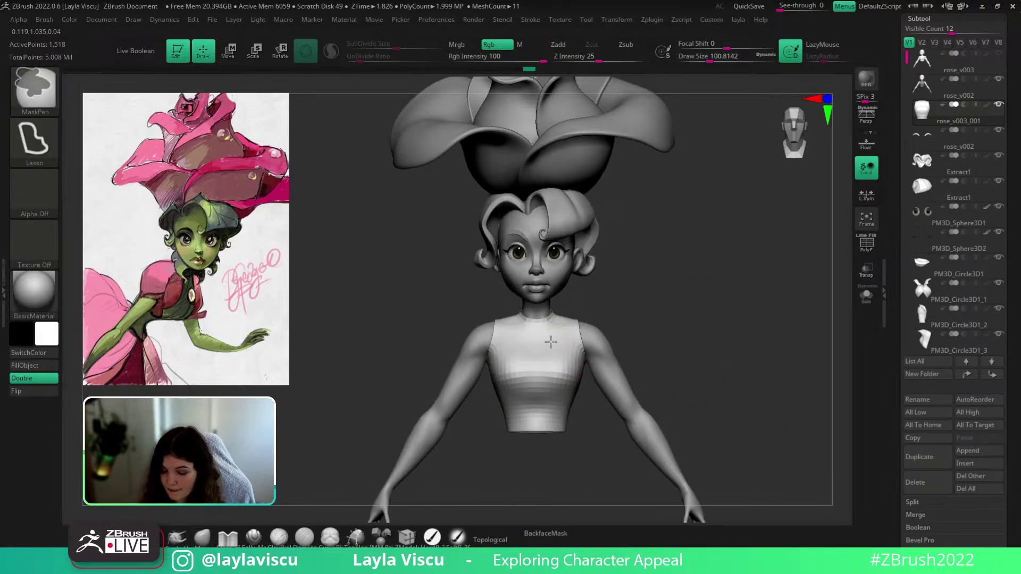
{"action": "right_click_drag", "start_coordinate": [551, 342], "coordinate": [564, 383], "text": "ctrl"}
{"action": "left_click_drag", "start_coordinate": [728, 314], "coordinate": [679, 330]}
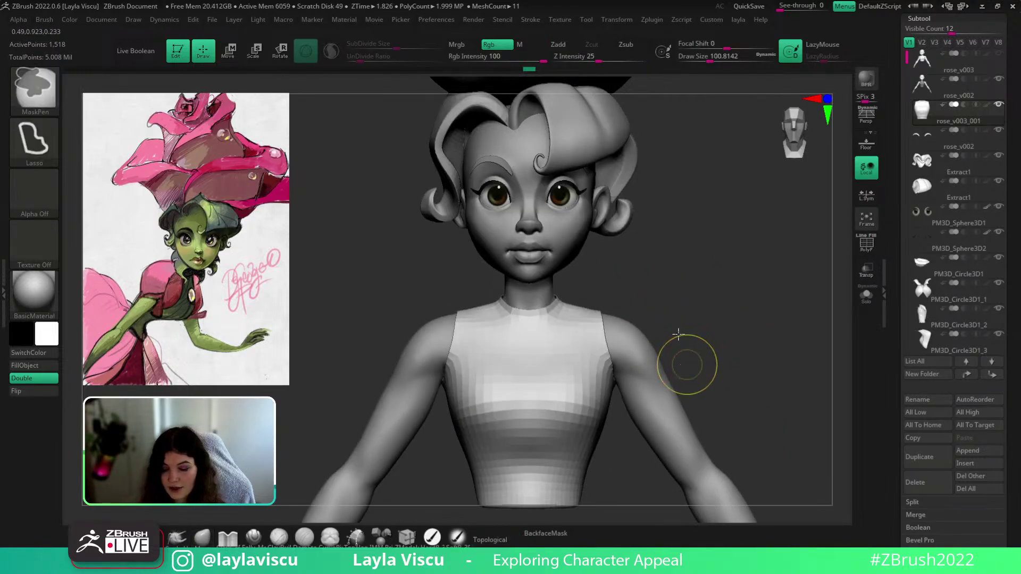
{"action": "right_click_drag", "start_coordinate": [686, 364], "coordinate": [667, 333], "text": "ctrl"}
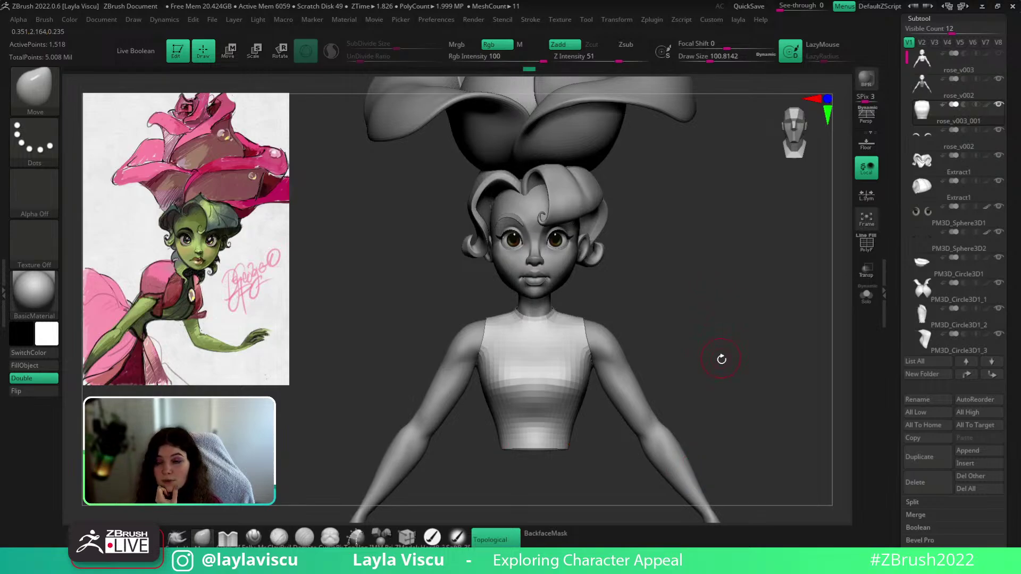
{"action": "left_click_drag", "start_coordinate": [706, 296], "coordinate": [683, 298]}
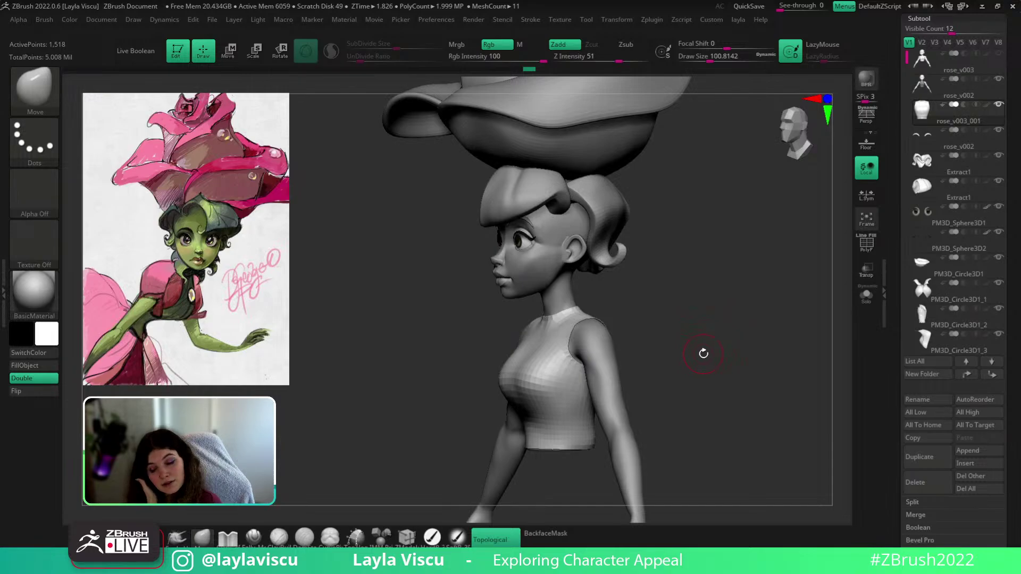
{"action": "left_click_drag", "start_coordinate": [703, 327], "coordinate": [704, 376]}
{"action": "right_click_drag", "start_coordinate": [704, 376], "coordinate": [691, 417], "text": "ctrl"}
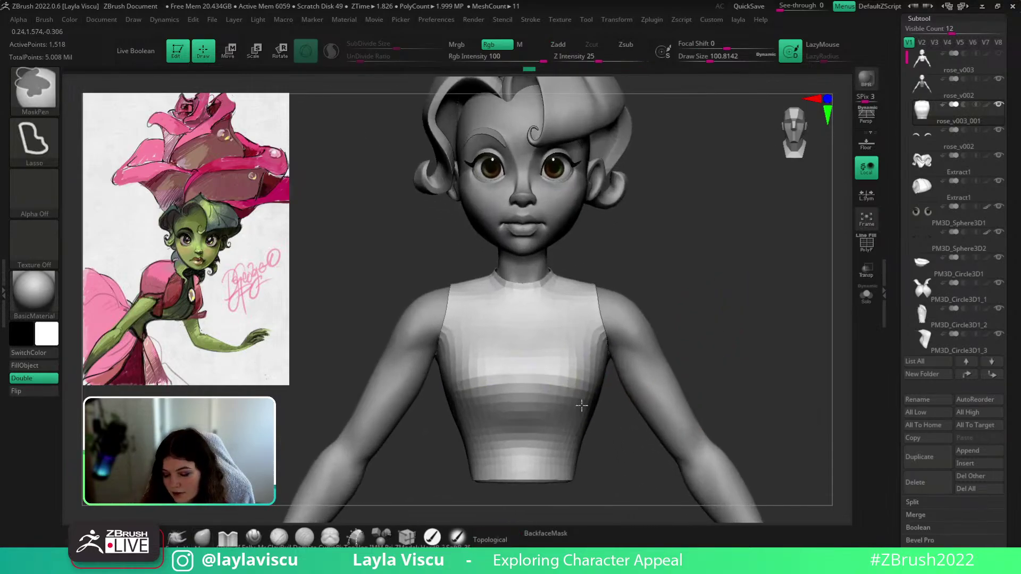
{"action": "right_click_drag", "start_coordinate": [533, 261], "coordinate": [608, 230], "text": "ctrl"}
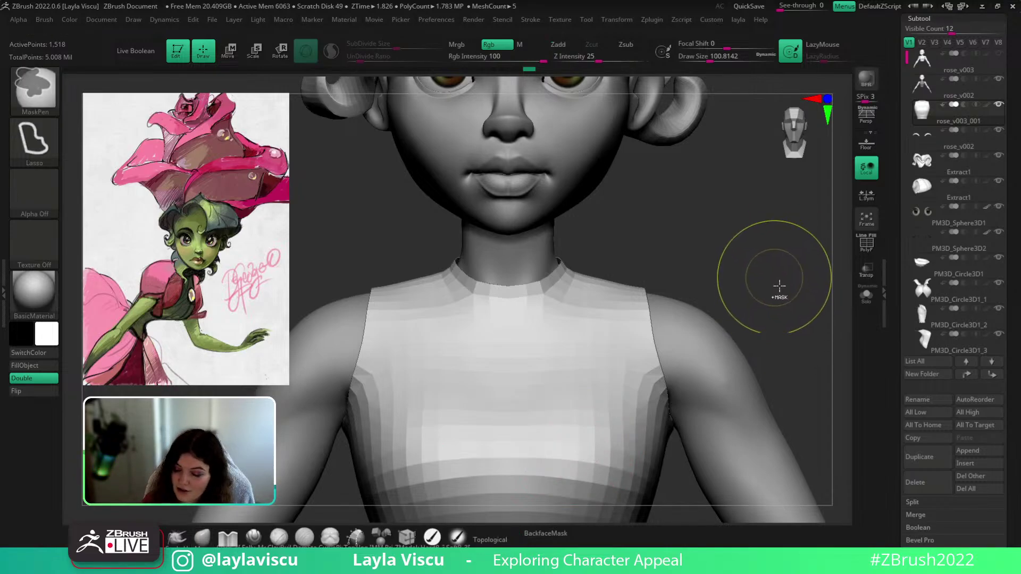
{"action": "right_click_drag", "start_coordinate": [779, 285], "coordinate": [739, 238], "text": "ctrl"}
{"action": "left_click_drag", "start_coordinate": [687, 282], "coordinate": [694, 342]}
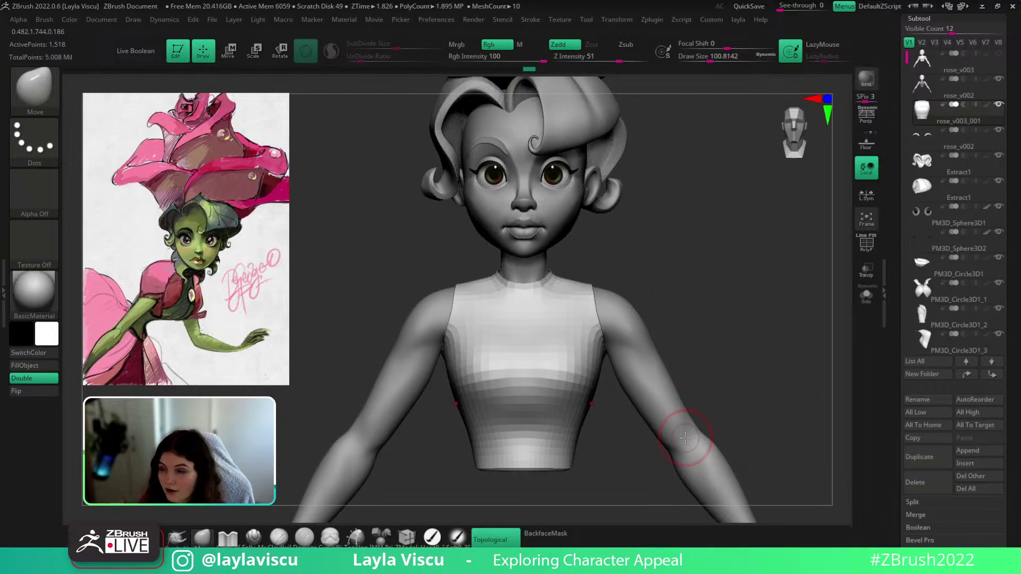
Set the subtool list's Visible Count to 13
{"action": "scroll", "coordinate": [951, 213], "scroll_direction": "up", "scroll_amount": 3}
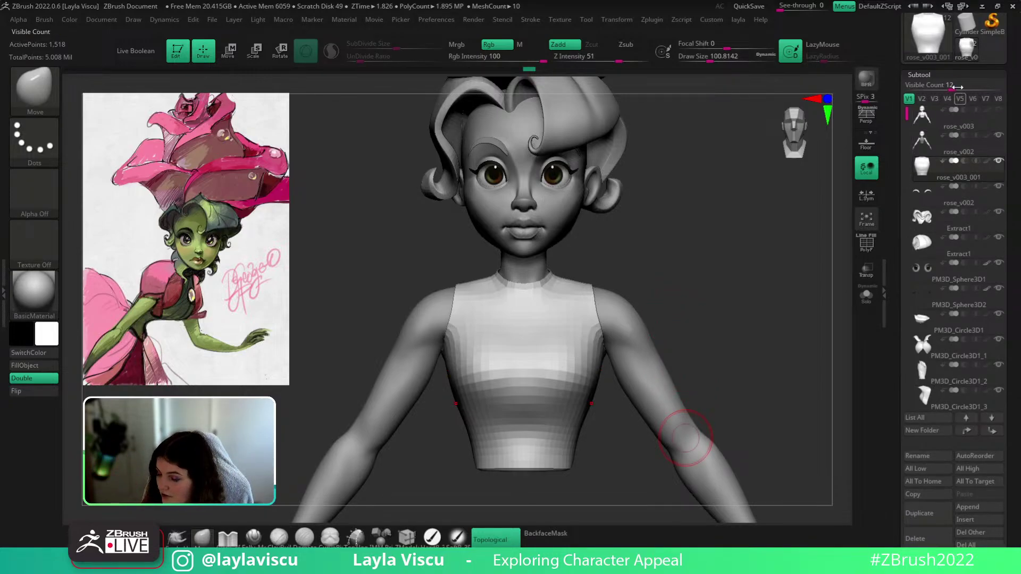
{"action": "left_click_drag", "start_coordinate": [951, 89], "coordinate": [954, 88]}
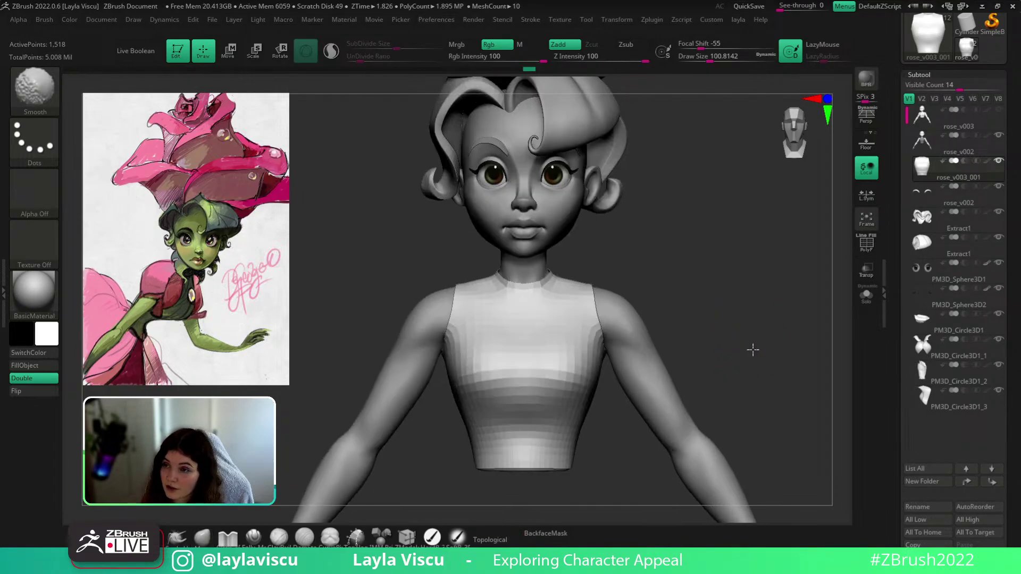
{"action": "mouse_move", "coordinate": [766, 352]}
{"action": "right_mouse_down", "text": "ctrl"}
{"action": "mouse_move", "coordinate": [757, 337]}
{"action": "mouse_move", "coordinate": [776, 365]}
{"action": "mouse_move", "coordinate": [776, 381]}
{"action": "mouse_move", "coordinate": [763, 349]}
{"action": "mouse_move", "coordinate": [774, 397]}
{"action": "mouse_move", "coordinate": [750, 344]}
{"action": "mouse_move", "coordinate": [768, 388]}
{"action": "right_mouse_up", "text": "ctrl"}
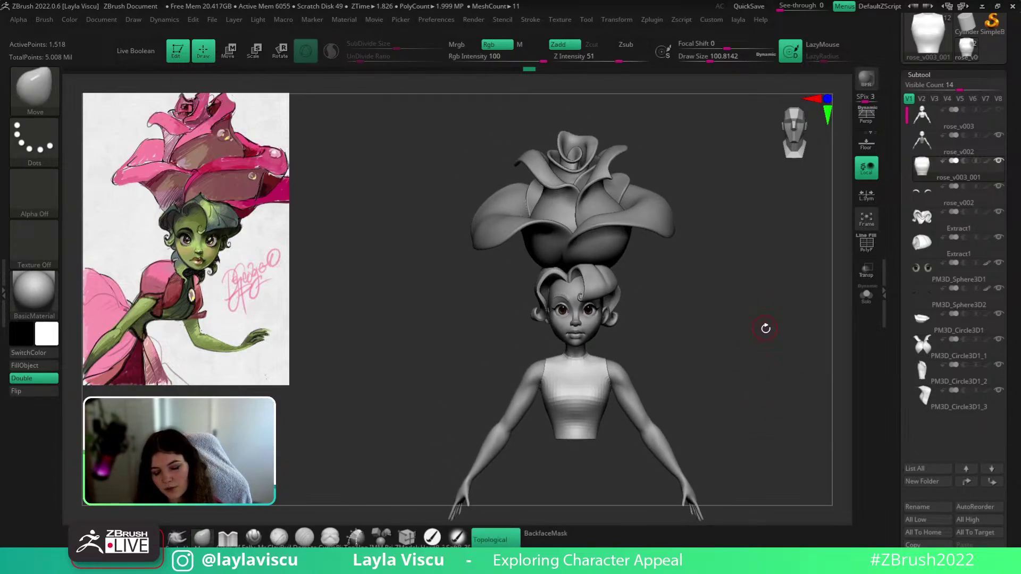
{"action": "mouse_move", "coordinate": [769, 372]}
{"action": "right_mouse_down"}
{"action": "mouse_move", "coordinate": [811, 367]}
{"action": "mouse_move", "coordinate": [765, 362]}
{"action": "mouse_move", "coordinate": [769, 406]}
{"action": "right_mouse_up"}
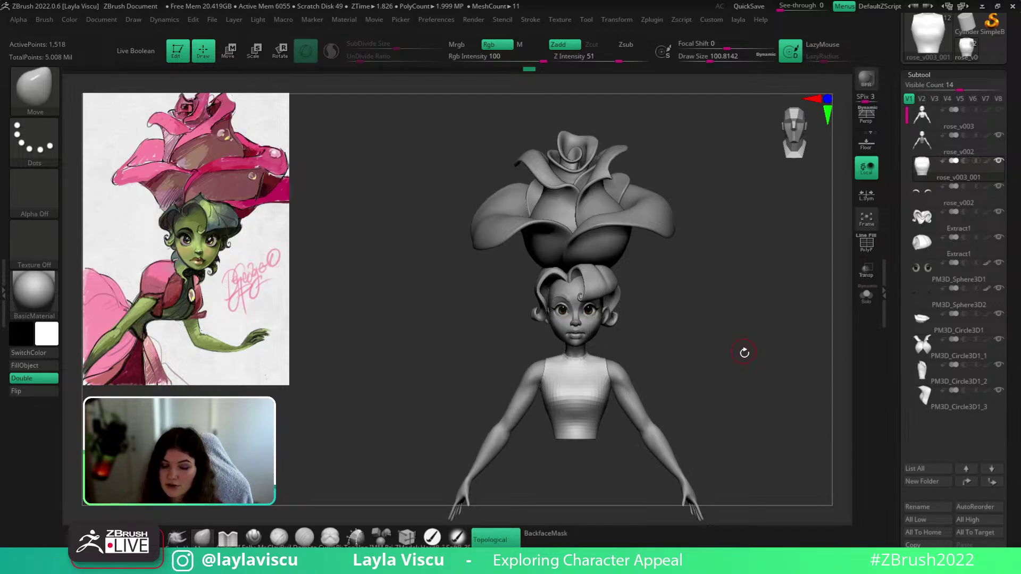
{"action": "mouse_move", "coordinate": [744, 352]}
{"action": "right_mouse_down"}
{"action": "mouse_move", "coordinate": [672, 376]}
{"action": "mouse_move", "coordinate": [735, 360]}
{"action": "mouse_move", "coordinate": [738, 446]}
{"action": "right_mouse_up"}
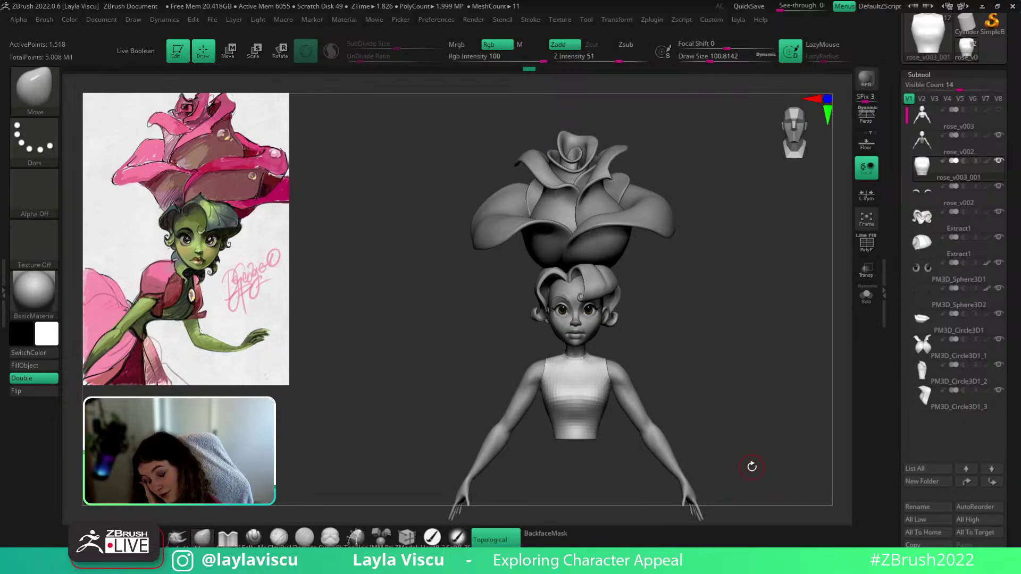
{"action": "left_click_drag", "start_coordinate": [960, 86], "coordinate": [956, 86]}
{"action": "left_click_drag", "start_coordinate": [1015, 364], "coordinate": [992, 253]}
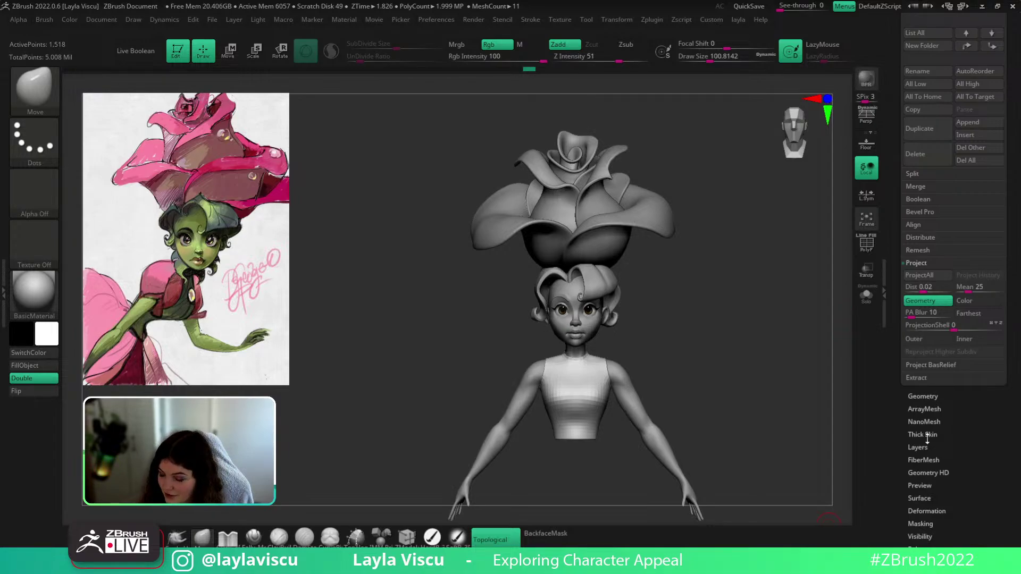
{"action": "scroll", "coordinate": [926, 437], "scroll_direction": "up", "scroll_amount": 10}
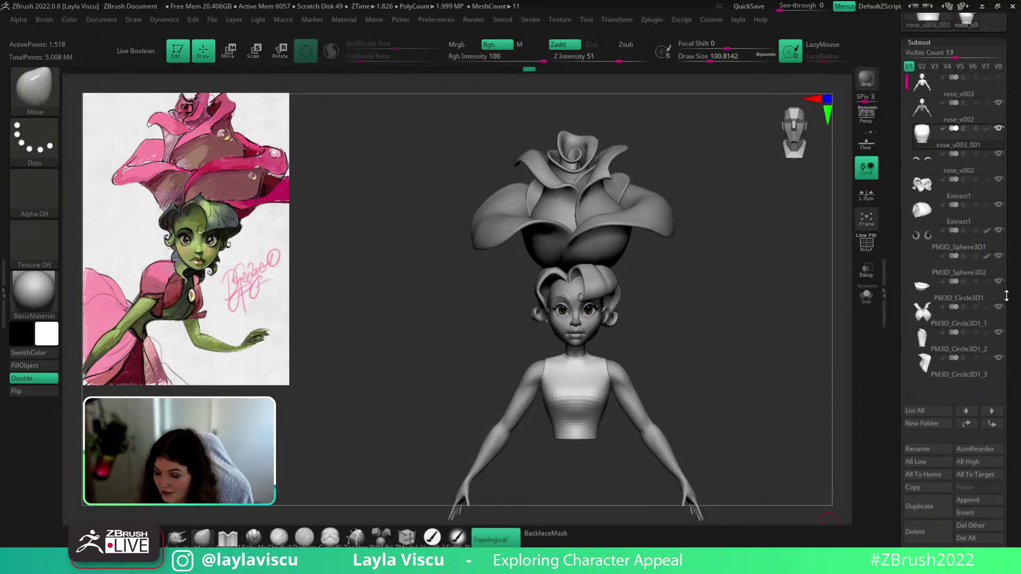
{"action": "left_click_drag", "start_coordinate": [1006, 296], "coordinate": [1005, 302]}
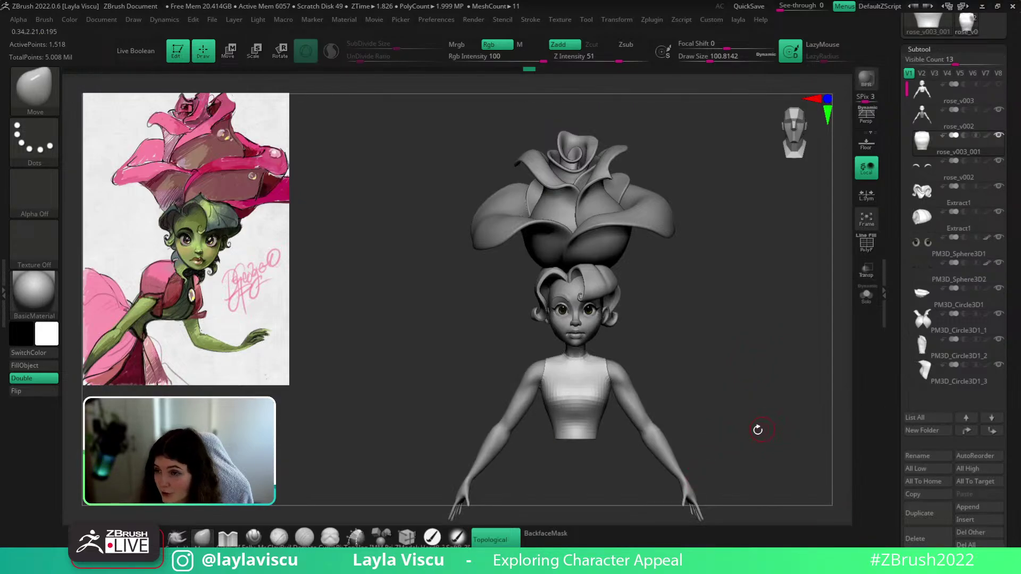
Adjust the bodice's shoulder and armhole edges with the Move brush, checking them with the polyframe on and off
{"action": "right_click_drag", "start_coordinate": [668, 381], "coordinate": [689, 425], "text": "ctrl"}
{"action": "key", "text": "shift+f"}
{"action": "right_click_drag", "start_coordinate": [712, 355], "coordinate": [713, 269], "text": "alt"}
{"action": "right_click_drag", "start_coordinate": [617, 319], "coordinate": [638, 353], "text": "ctrl"}
{"action": "right_click_drag", "start_coordinate": [694, 282], "coordinate": [651, 293]}
{"action": "key", "text": "s"}
{"action": "left_click_drag", "start_coordinate": [677, 317], "coordinate": [668, 317]}
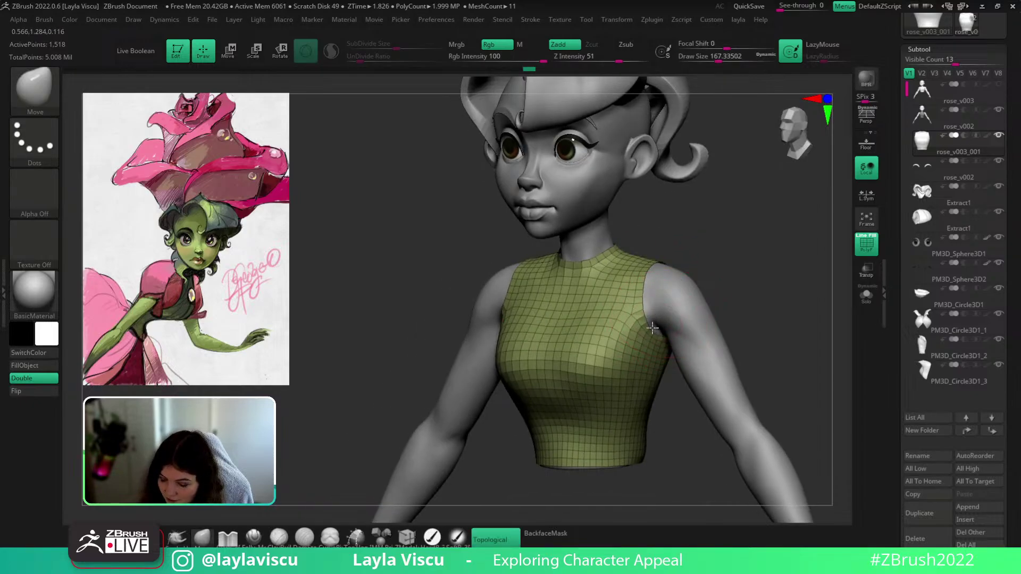
{"action": "right_click_drag", "start_coordinate": [741, 273], "coordinate": [751, 298], "text": "shift"}
{"action": "key", "text": "shift+f"}
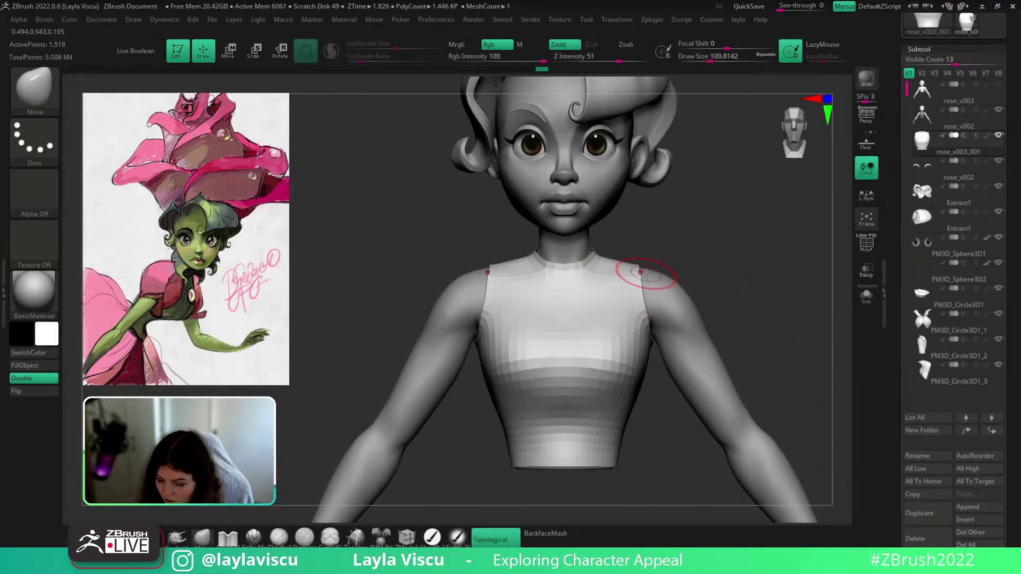
{"action": "right_click_drag", "start_coordinate": [649, 285], "coordinate": [704, 319]}
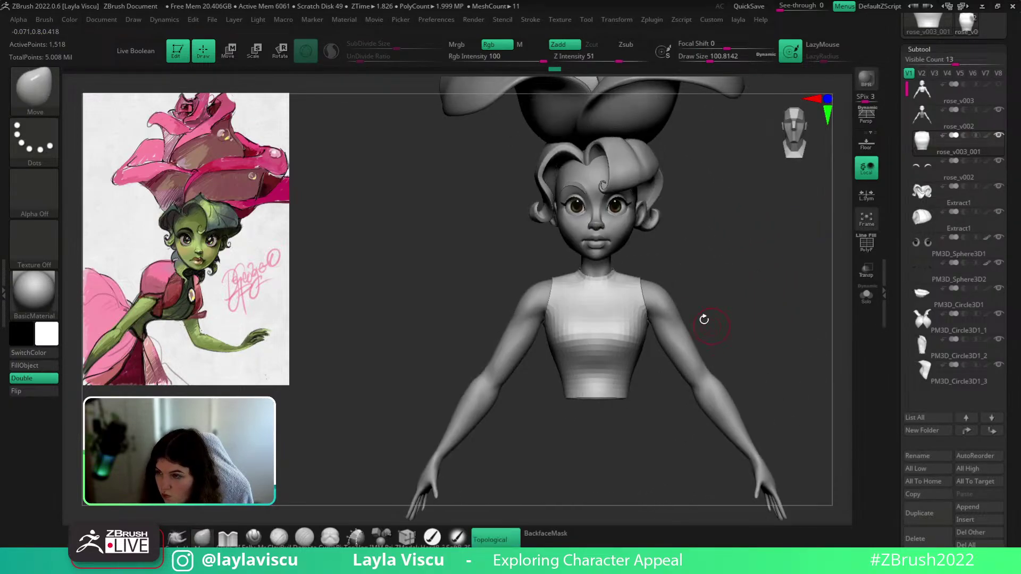
Make the rose_v002 body mesh active and set the Move brush's draw size to about 94 for the cheek area
{"action": "left_click", "coordinate": [621, 234], "text": "alt"}
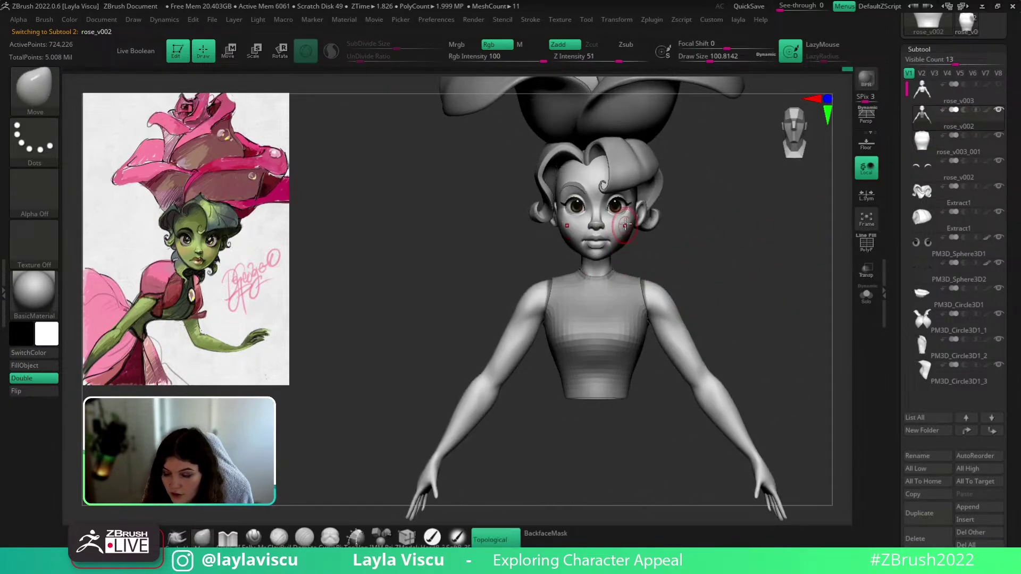
{"action": "mouse_move", "coordinate": [623, 224]}
{"action": "right_mouse_down", "text": "ctrl"}
{"action": "mouse_move", "coordinate": [672, 266]}
{"action": "mouse_move", "coordinate": [672, 353]}
{"action": "mouse_move", "coordinate": [606, 343]}
{"action": "right_mouse_up", "text": "ctrl"}
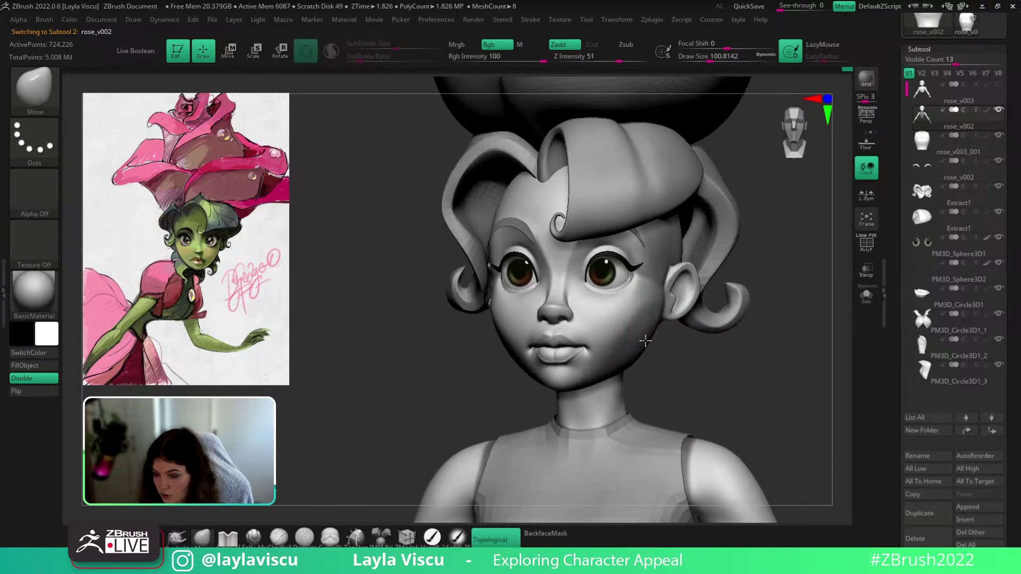
{"action": "key", "text": "s"}
{"action": "left_click_drag", "start_coordinate": [635, 330], "coordinate": [634, 330]}
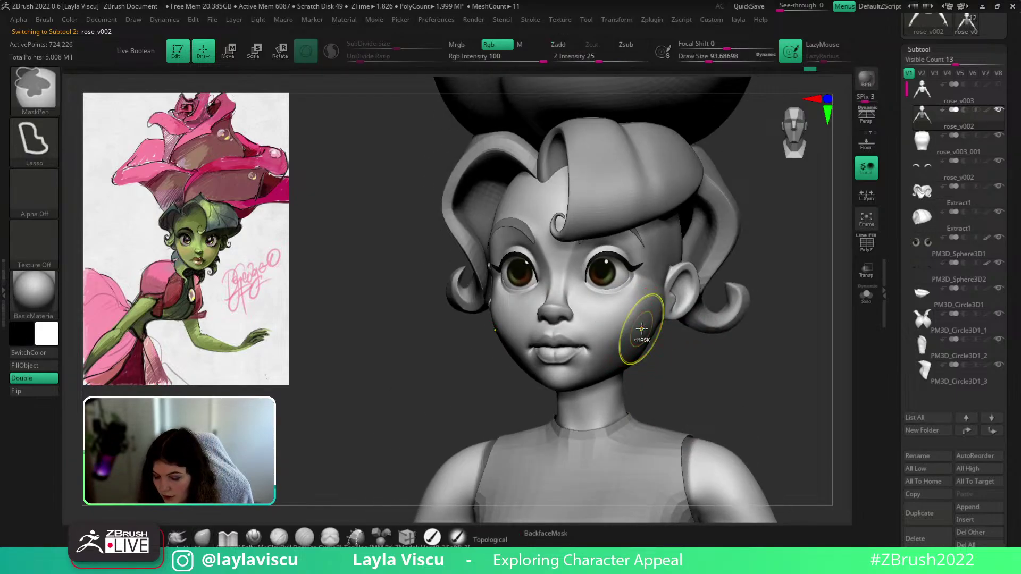
{"action": "right_click_drag", "start_coordinate": [676, 369], "coordinate": [730, 266]}
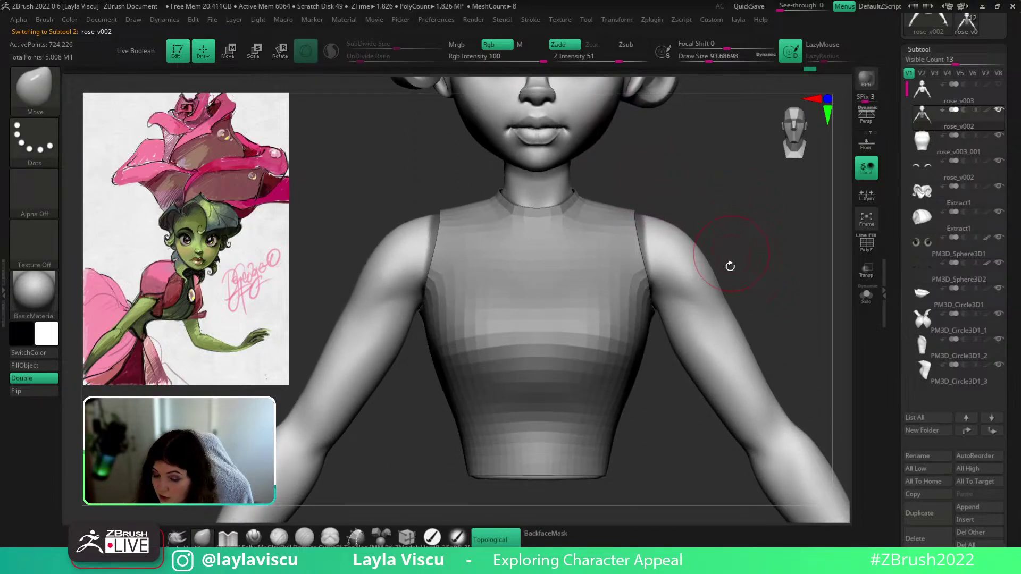
Make the rose_v003_001 bodice active again, show its polyframe and open its Geometry settings
{"action": "left_click", "coordinate": [643, 291], "text": "alt"}
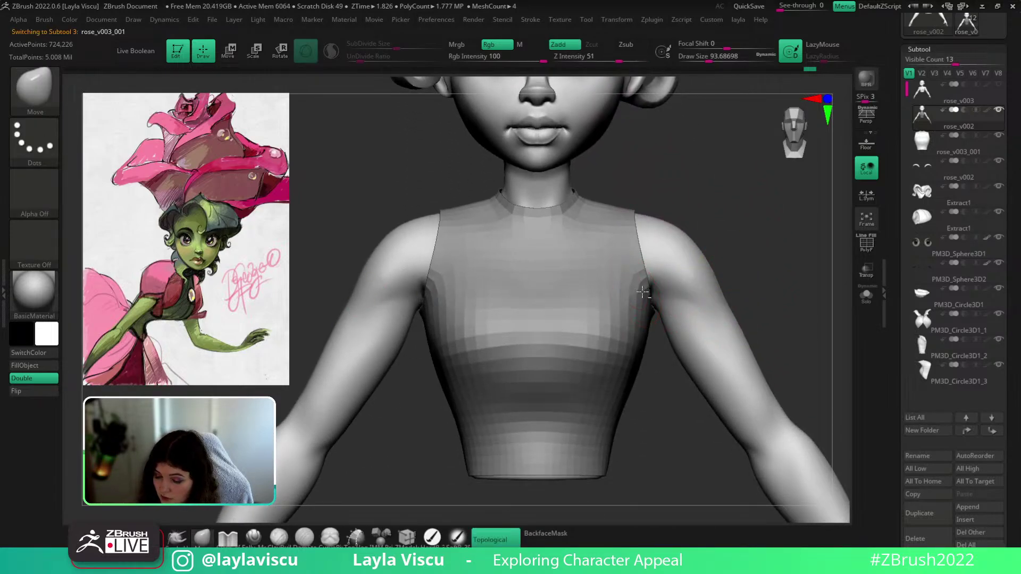
{"action": "key", "text": "shift+f"}
{"action": "scroll", "coordinate": [987, 329], "scroll_direction": "down", "scroll_amount": 5}
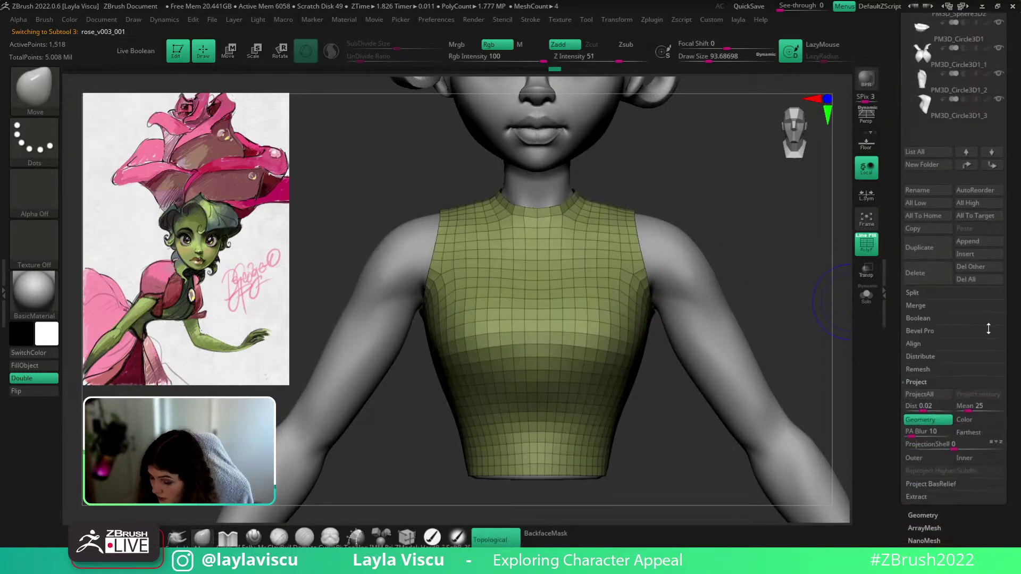
{"action": "left_click", "coordinate": [918, 515]}
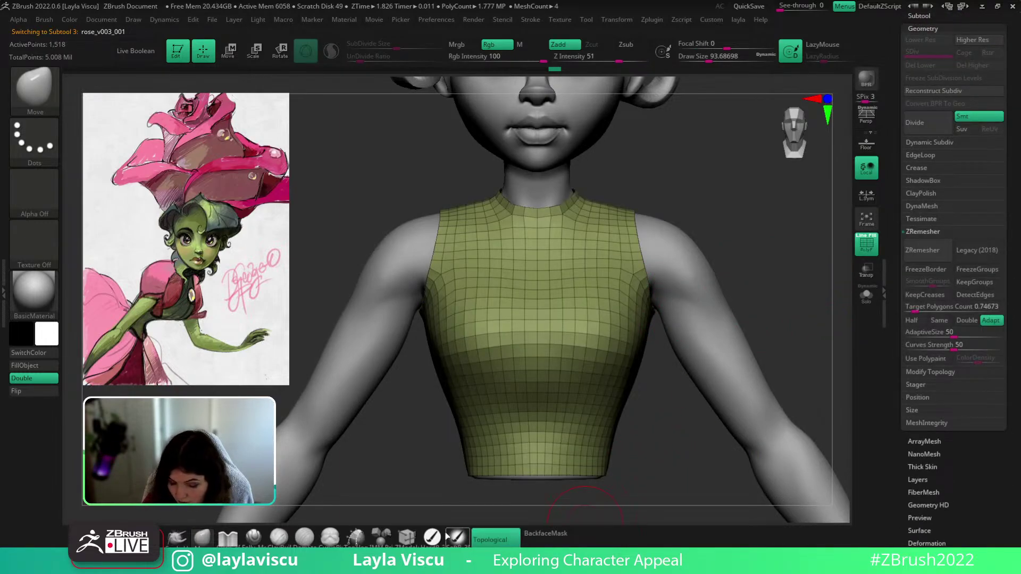
Insert supporting edge loops along the bodice's neckline and armholes with ZModeler
{"action": "left_click", "coordinate": [407, 537]}
{"action": "right_click_drag", "start_coordinate": [570, 211], "coordinate": [569, 256], "text": "ctrl"}
{"action": "left_click_drag", "start_coordinate": [557, 213], "coordinate": [559, 199]}
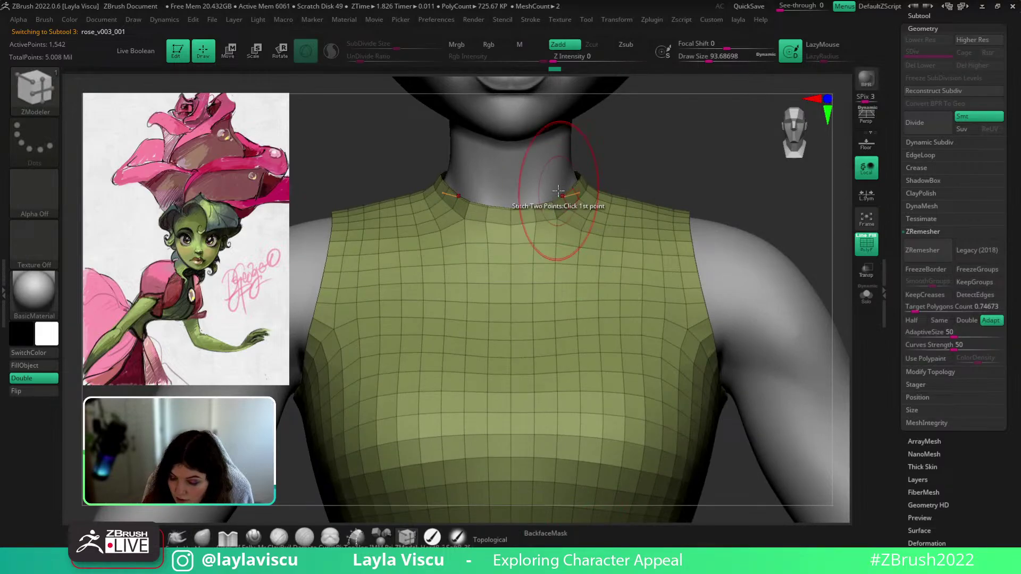
{"action": "left_click_drag", "start_coordinate": [692, 273], "coordinate": [694, 271]}
{"action": "right_click_drag", "start_coordinate": [744, 282], "coordinate": [771, 234], "text": "ctrl"}
{"action": "right_click_drag", "start_coordinate": [771, 234], "coordinate": [760, 248]}
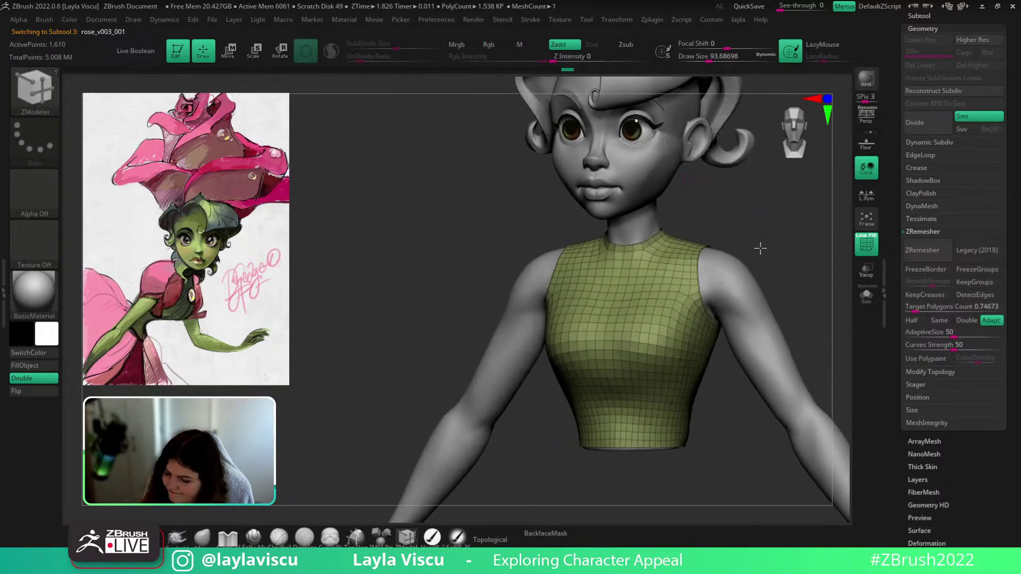
{"action": "left_click_drag", "start_coordinate": [760, 248], "coordinate": [654, 515]}
{"action": "mouse_move", "coordinate": [651, 440]}
{"action": "left_mouse_down"}
{"action": "mouse_move", "coordinate": [600, 453]}
{"action": "mouse_move", "coordinate": [786, 443]}
{"action": "mouse_move", "coordinate": [768, 438]}
{"action": "mouse_move", "coordinate": [846, 420]}
{"action": "left_mouse_up"}
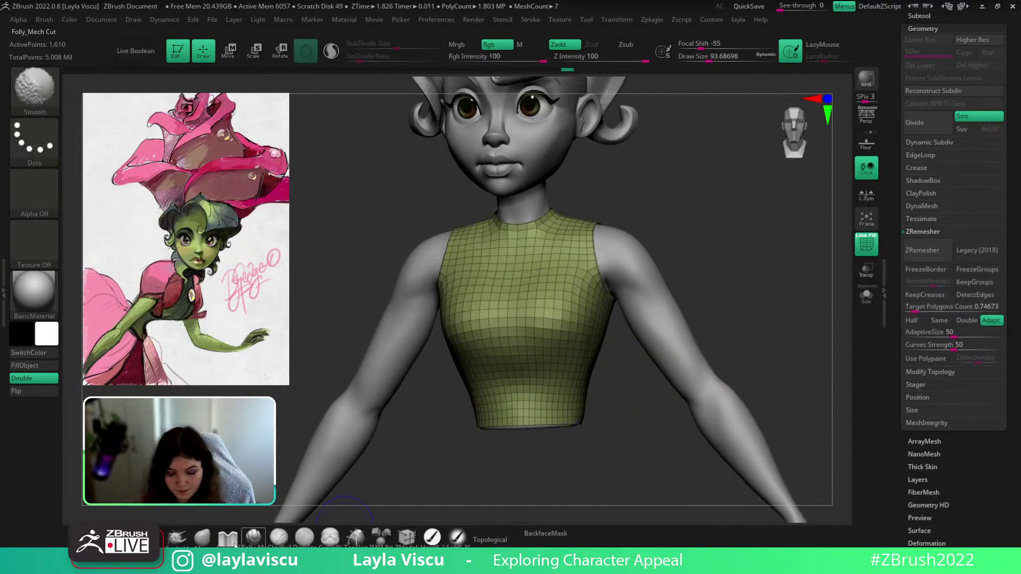
Switch to the Move brush and examine the bodice's surface with the polyframe off and on
{"action": "left_click", "coordinate": [202, 537]}
{"action": "key", "text": "shift+f"}
{"action": "left_click_drag", "start_coordinate": [734, 297], "coordinate": [770, 355], "text": "shift"}
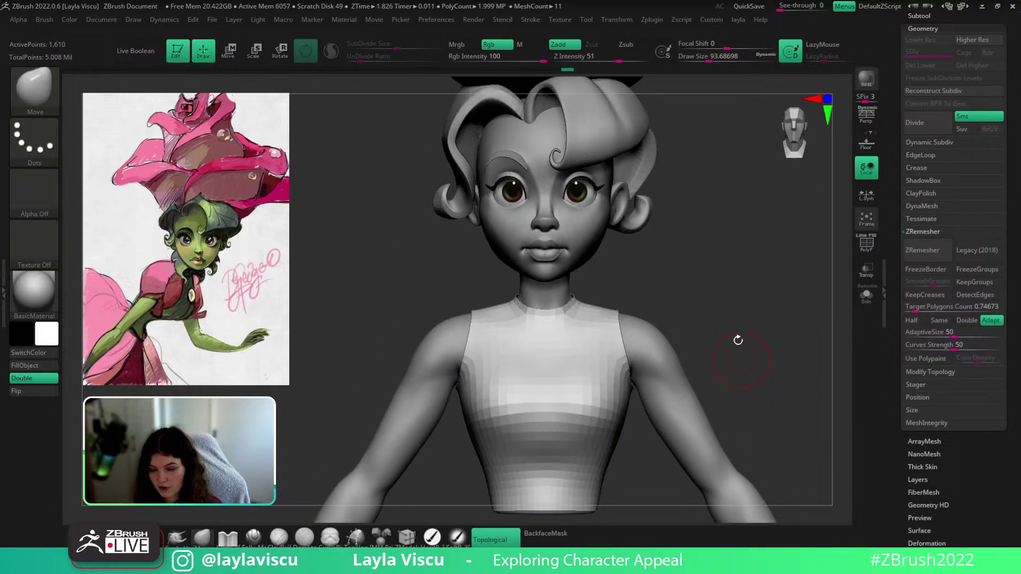
{"action": "left_click", "coordinate": [655, 19]}
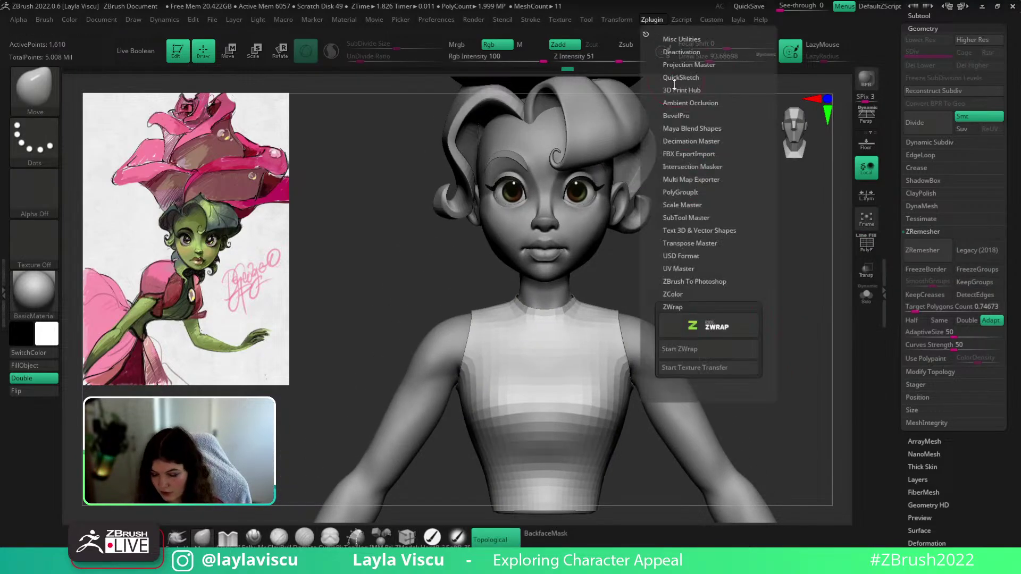
{"action": "left_click", "coordinate": [709, 243]}
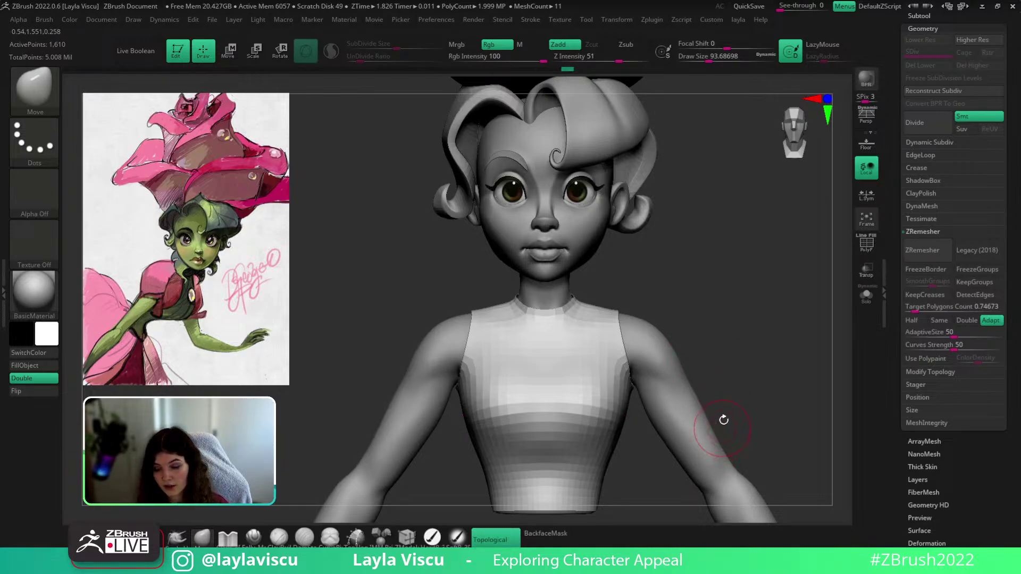
{"action": "left_click_drag", "start_coordinate": [724, 420], "coordinate": [781, 334]}
{"action": "key", "text": "shift+f"}
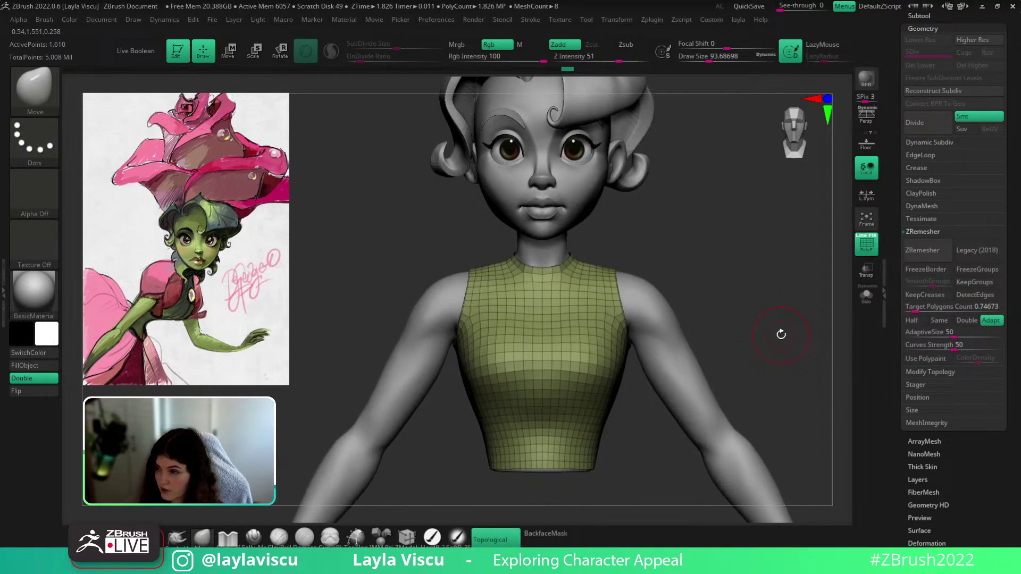
Insert another supporting edge loop near the bodice's hem with ZModeler
{"action": "left_click_drag", "start_coordinate": [623, 421], "coordinate": [626, 323], "text": "alt"}
{"action": "key", "text": "s"}
{"action": "mouse_move", "coordinate": [556, 372]}
{"action": "left_mouse_down"}
{"action": "mouse_move", "coordinate": [571, 372]}
{"action": "mouse_move", "coordinate": [540, 406]}
{"action": "mouse_move", "coordinate": [610, 382]}
{"action": "mouse_move", "coordinate": [581, 379]}
{"action": "left_mouse_up"}
{"action": "right_click_drag", "start_coordinate": [581, 379], "coordinate": [606, 297], "text": "ctrl"}
{"action": "left_click", "coordinate": [580, 371]}
{"action": "left_click_drag", "start_coordinate": [679, 212], "coordinate": [787, 232]}
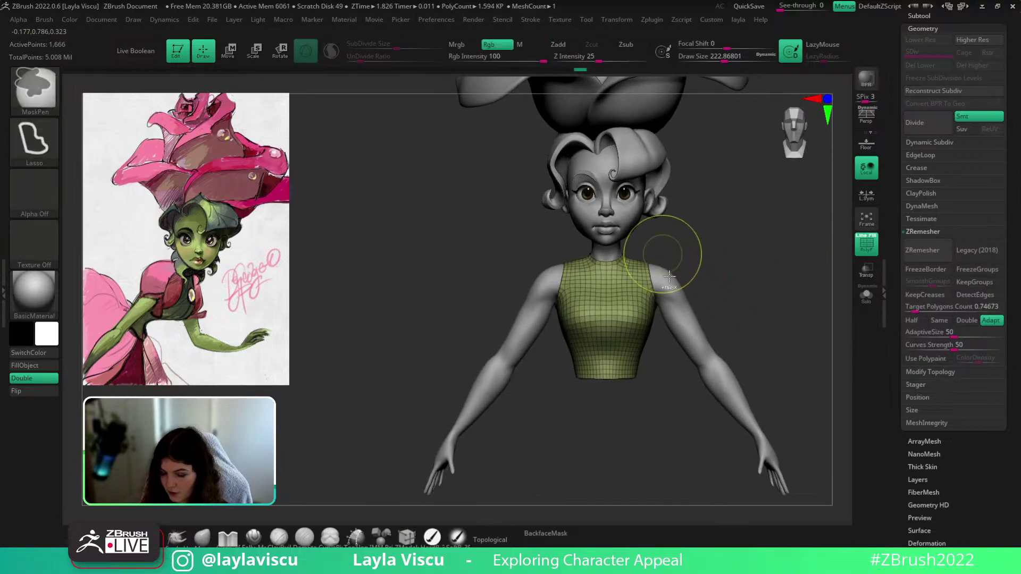
Set the draw size to about 90 and check the bodice's shading with the polyframe off
{"action": "right_click_drag", "start_coordinate": [669, 276], "coordinate": [685, 321], "text": "ctrl"}
{"action": "left_click_drag", "start_coordinate": [773, 266], "coordinate": [672, 378], "text": "alt"}
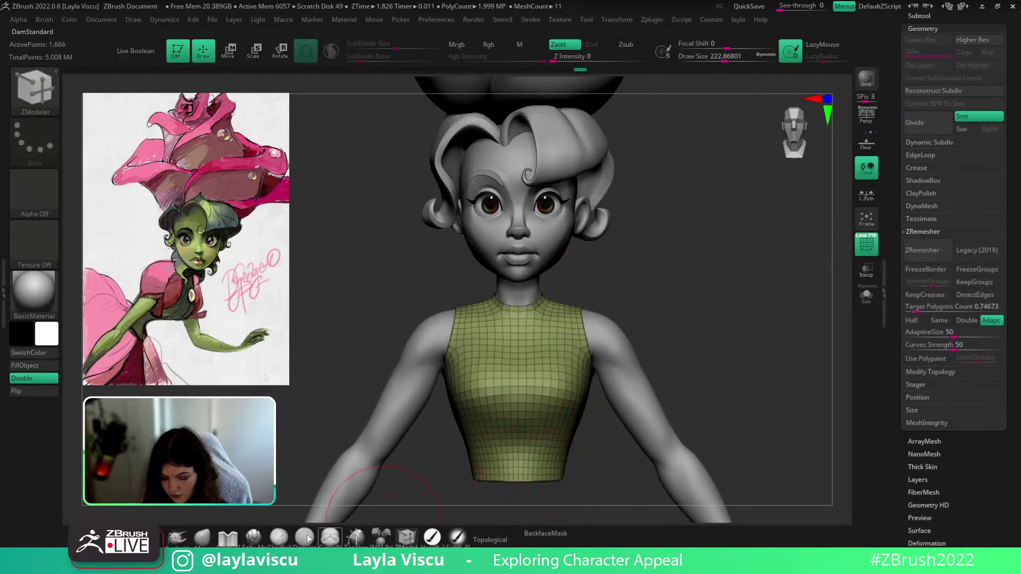
{"action": "key", "text": "shift+f"}
{"action": "key", "text": "s"}
{"action": "left_click_drag", "start_coordinate": [570, 362], "coordinate": [553, 361]}
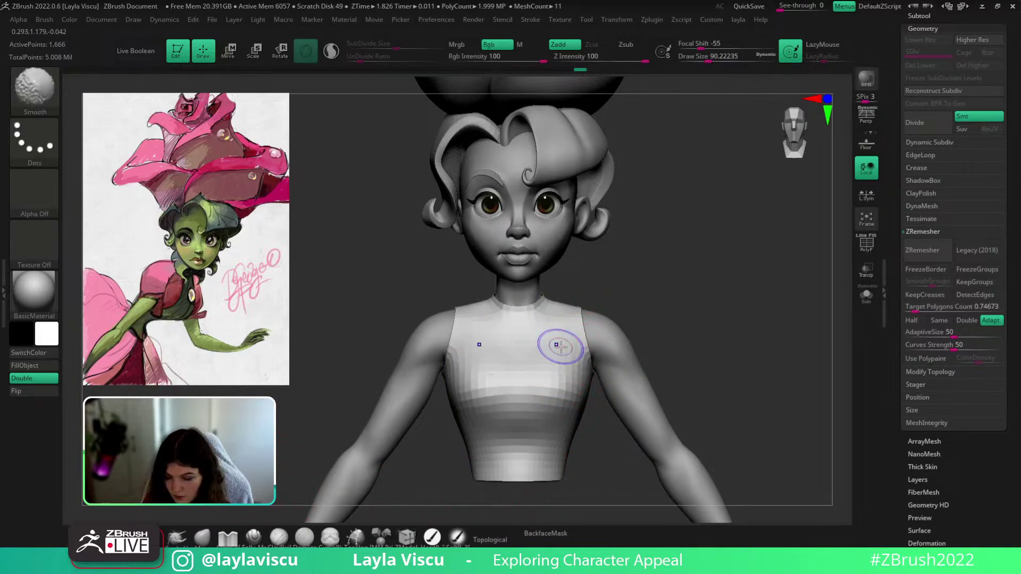
{"action": "key", "text": "shift+f"}
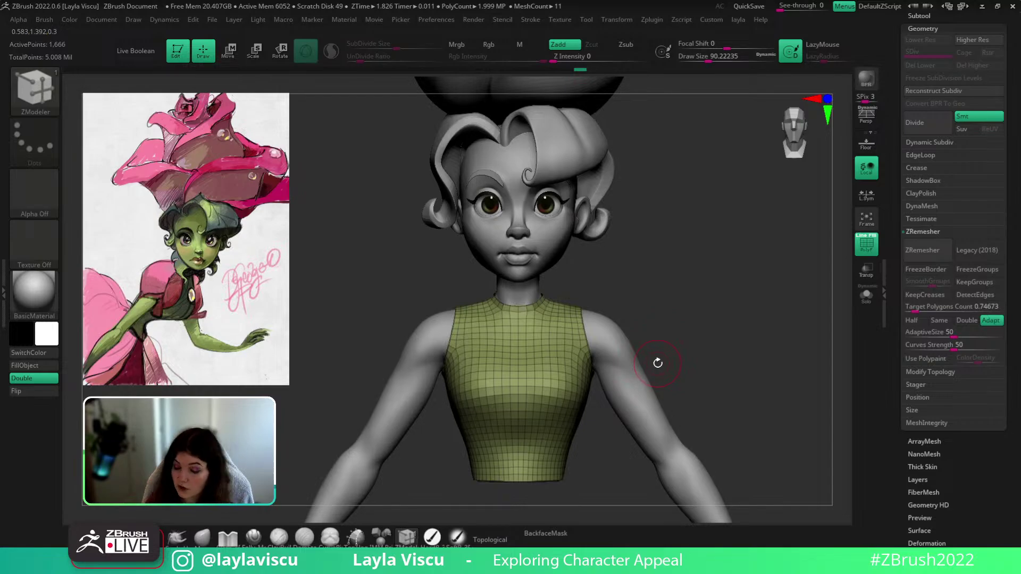
Append a Sphere3D to the character as a new subtool for the puff sleeves
{"action": "left_click", "coordinate": [929, 16]}
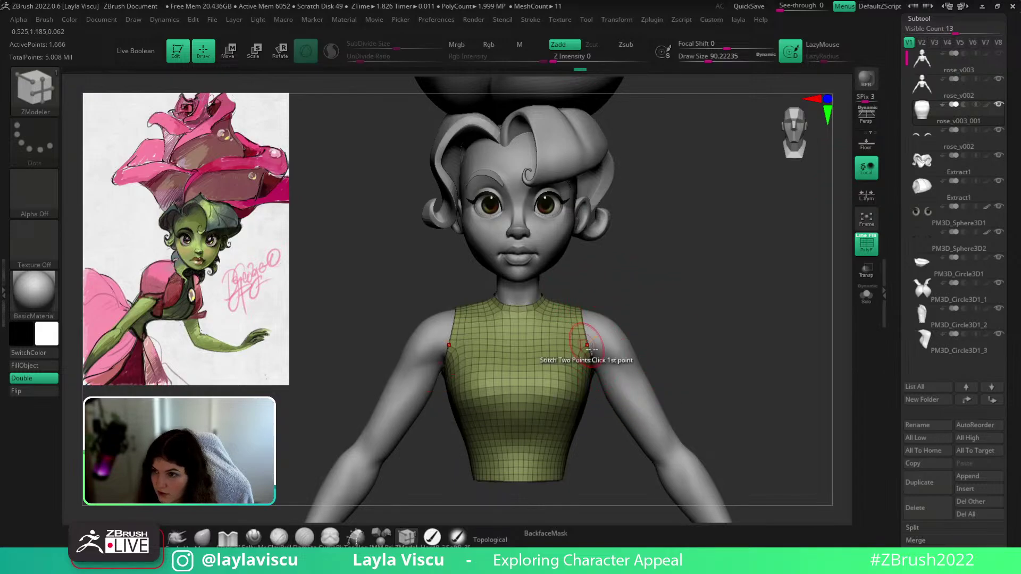
{"action": "scroll", "coordinate": [978, 367], "scroll_direction": "down", "scroll_amount": 5}
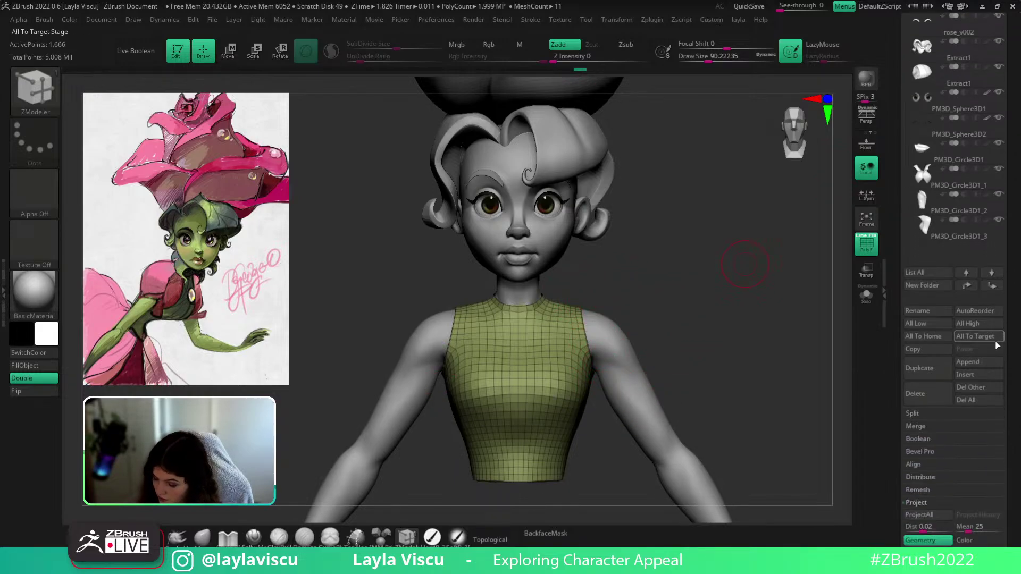
{"action": "left_click", "coordinate": [985, 362]}
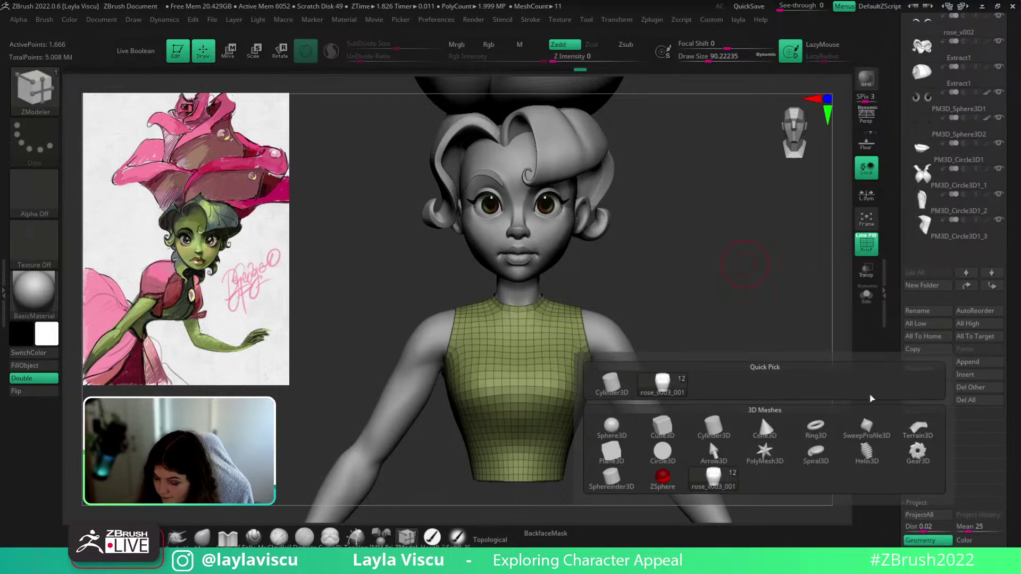
{"action": "left_click", "coordinate": [617, 422]}
Make the new sphere active, scale it down, and move and rotate it onto the character's shoulder with the gizmo
{"action": "key", "text": "w"}
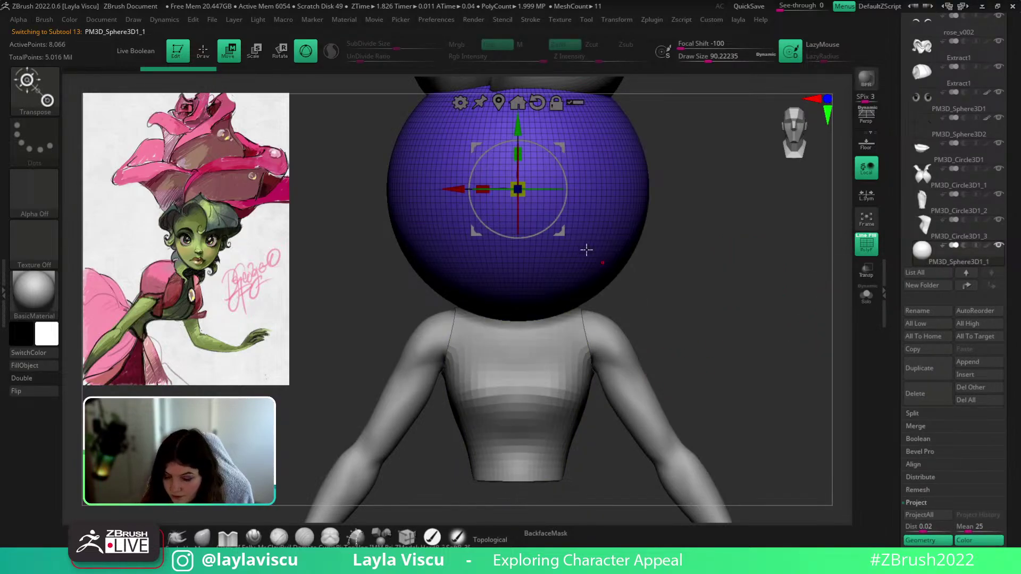
{"action": "left_click_drag", "start_coordinate": [568, 242], "coordinate": [697, 386]}
{"action": "left_click_drag", "start_coordinate": [644, 331], "coordinate": [576, 294]}
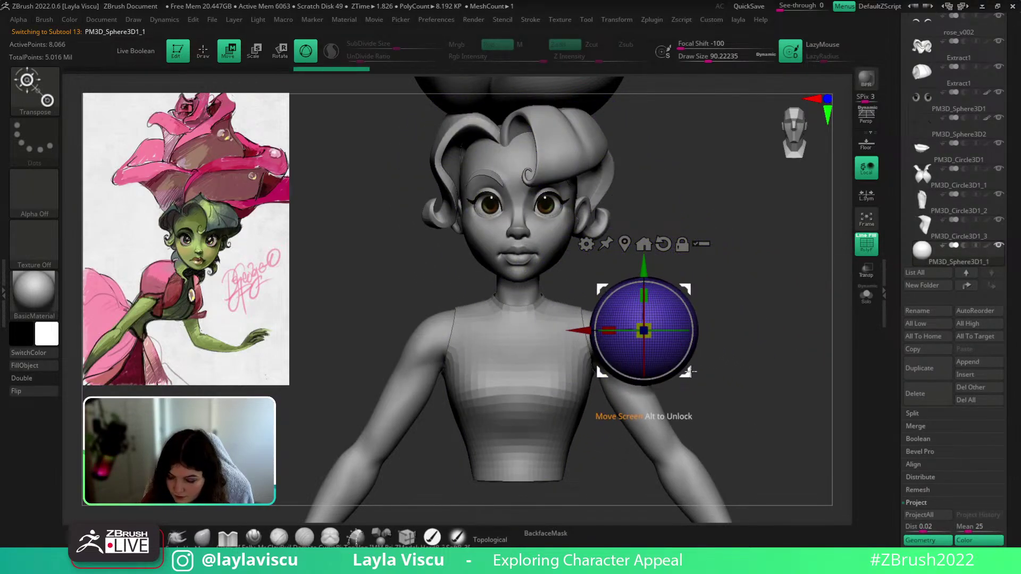
{"action": "left_click_drag", "start_coordinate": [686, 356], "coordinate": [693, 330]}
{"action": "left_click_drag", "start_coordinate": [696, 373], "coordinate": [671, 389]}
Hide the polyframe and mirror the sleeve sphere onto the opposite shoulder
{"action": "key", "text": "shift+f"}
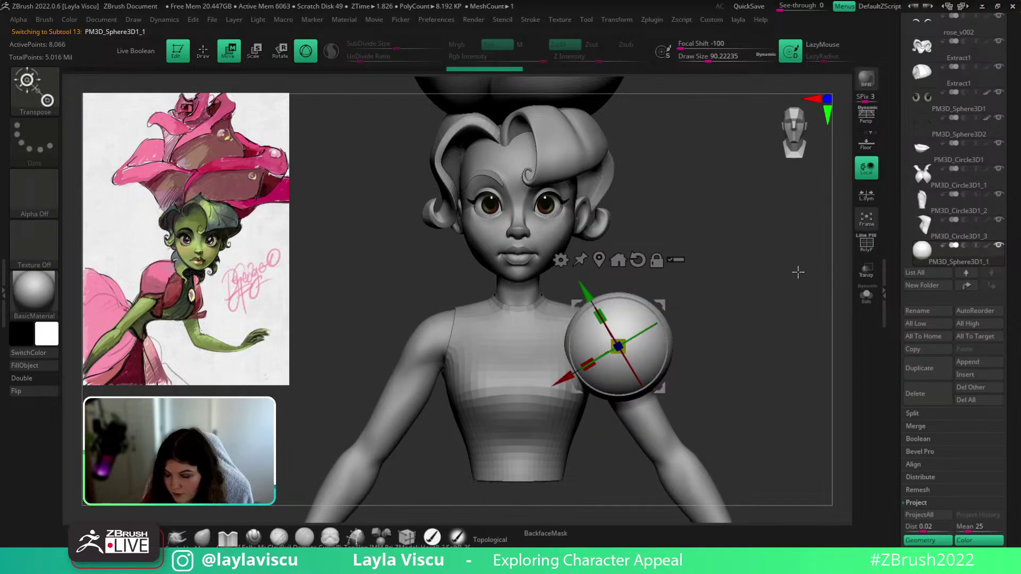
{"action": "key", "text": "space"}
{"action": "left_click", "coordinate": [801, 235]}
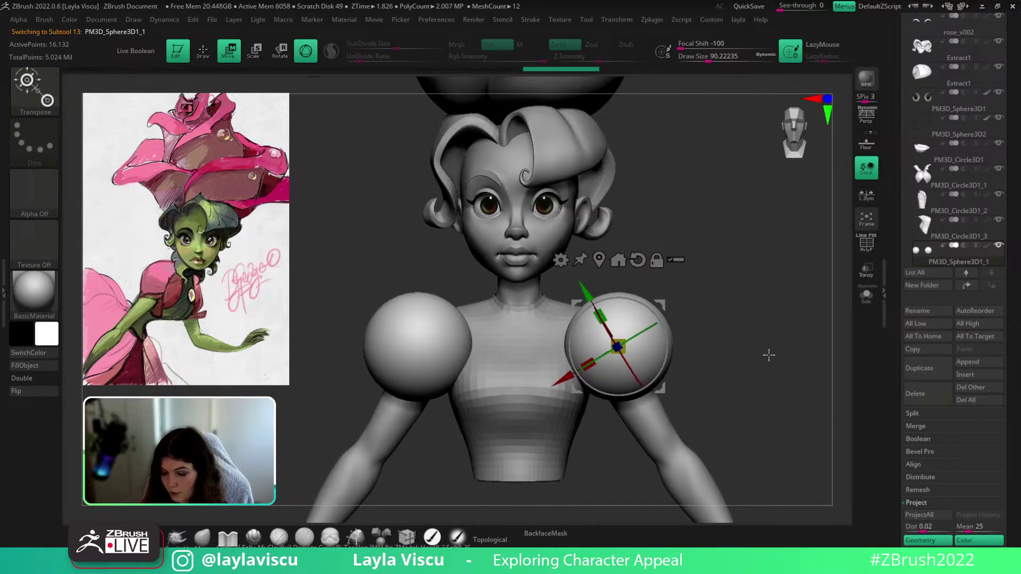
Refine the placement and outline of both sleeve spheres on the shoulders, showing the polyframe again
{"action": "left_click_drag", "start_coordinate": [598, 424], "coordinate": [718, 381], "text": "shift"}
{"action": "left_click_drag", "start_coordinate": [606, 311], "coordinate": [651, 311]}
{"action": "mouse_move", "coordinate": [749, 303]}
{"action": "left_mouse_down", "text": "shift"}
{"action": "mouse_move", "coordinate": [808, 290]}
{"action": "mouse_move", "coordinate": [794, 315]}
{"action": "left_mouse_up", "text": "shift"}
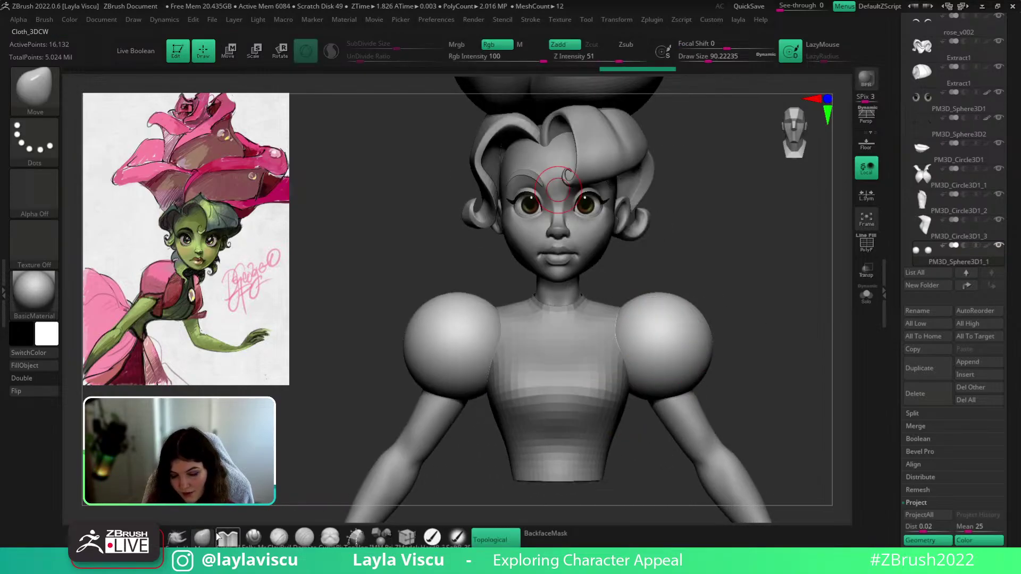
{"action": "key", "text": "shift+f"}
{"action": "left_click_drag", "start_coordinate": [711, 351], "coordinate": [708, 360]}
{"action": "left_click_drag", "start_coordinate": [759, 391], "coordinate": [695, 386], "text": "alt"}
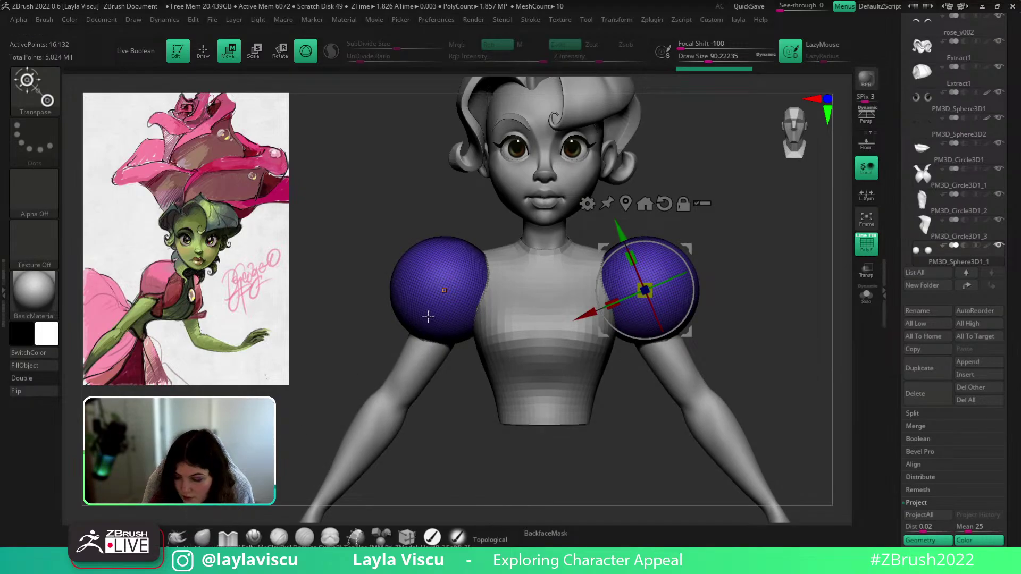
{"action": "left_click", "coordinate": [587, 204]}
{"action": "left_click", "coordinate": [721, 235]}
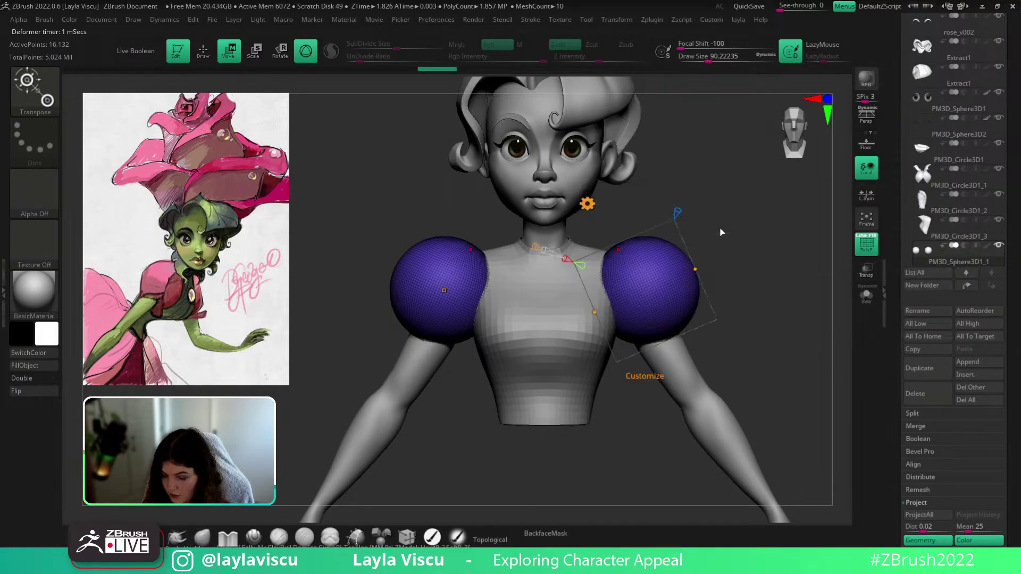
{"action": "key", "text": "ctrl+z"}
Bend the sleeve spheres into elongated puffs with the Bend Arc deformer, undoing unwanted bends, and accept the deformation
{"action": "left_click", "coordinate": [586, 204]}
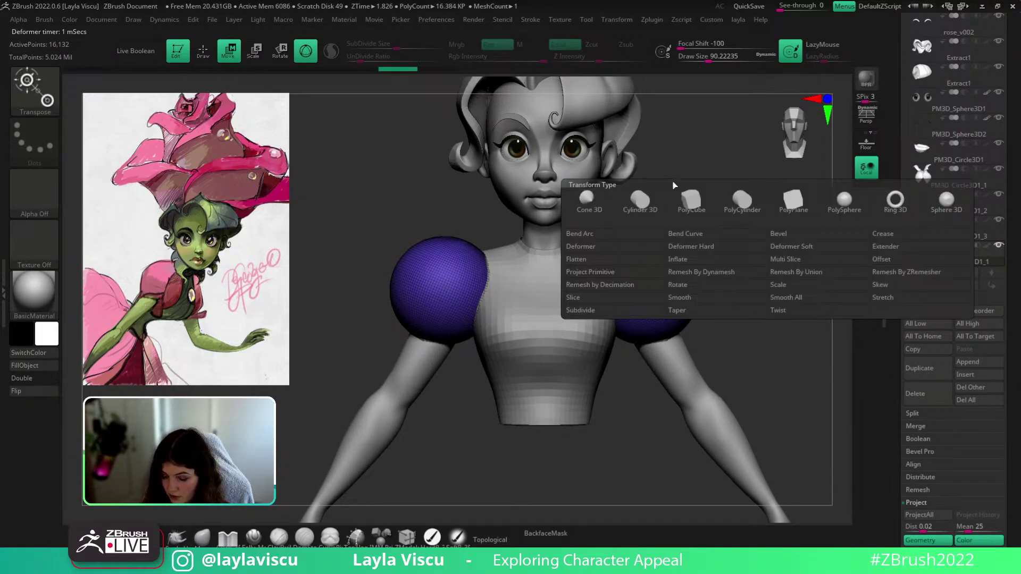
{"action": "left_click", "coordinate": [639, 240]}
{"action": "left_click_drag", "start_coordinate": [626, 245], "coordinate": [601, 310]}
{"action": "key", "text": "ctrl+z"}
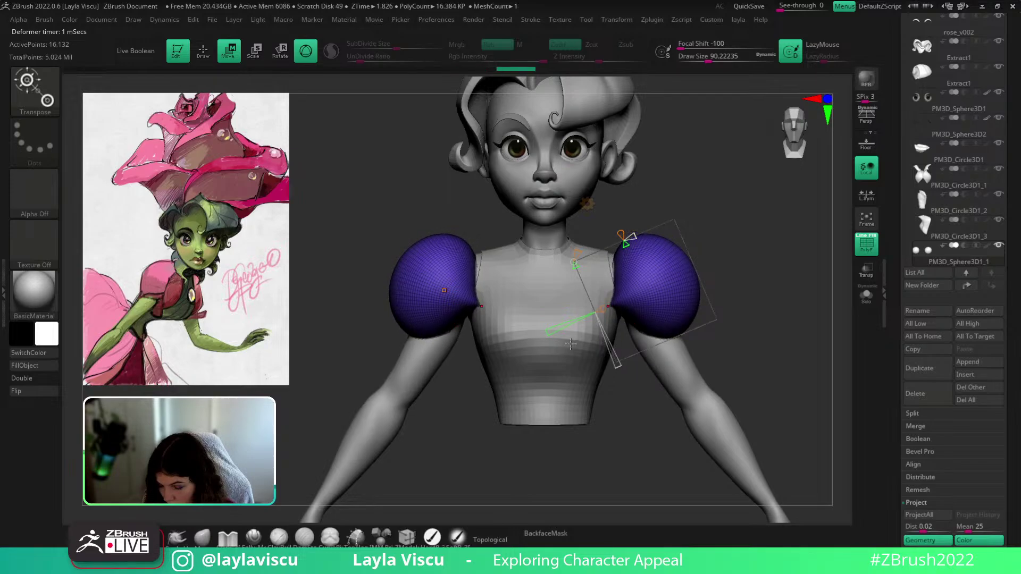
{"action": "left_click_drag", "start_coordinate": [556, 334], "coordinate": [539, 346]}
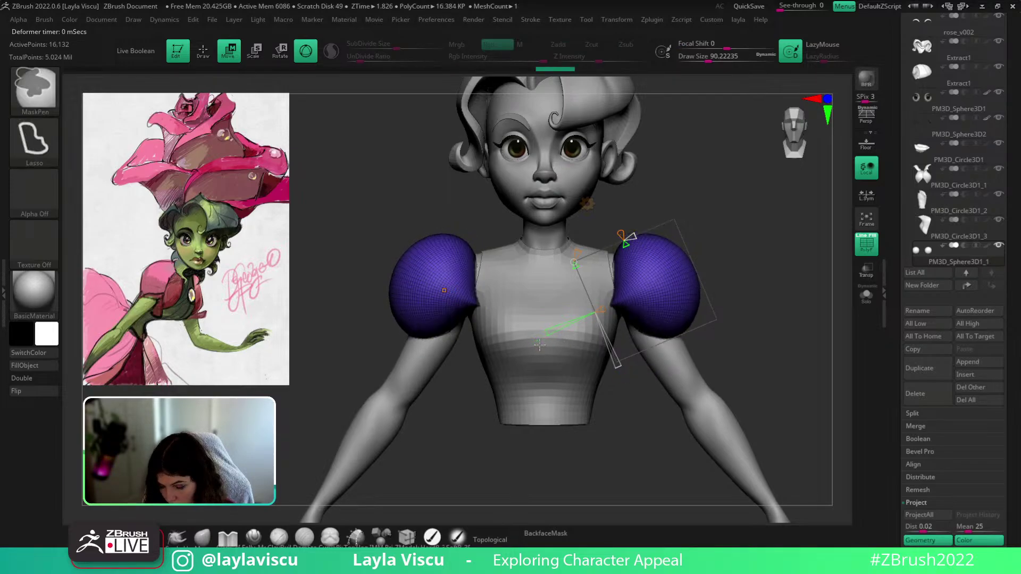
{"action": "key", "text": "ctrl+z"}
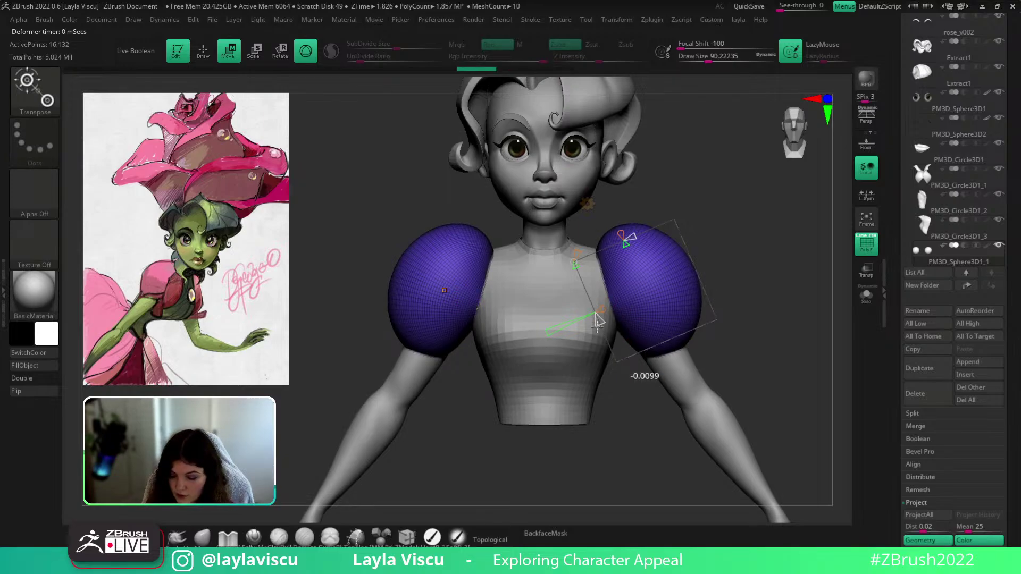
{"action": "mouse_move", "coordinate": [597, 327]}
{"action": "left_mouse_down"}
{"action": "mouse_move", "coordinate": [602, 340]}
{"action": "mouse_move", "coordinate": [599, 331]}
{"action": "left_mouse_up"}
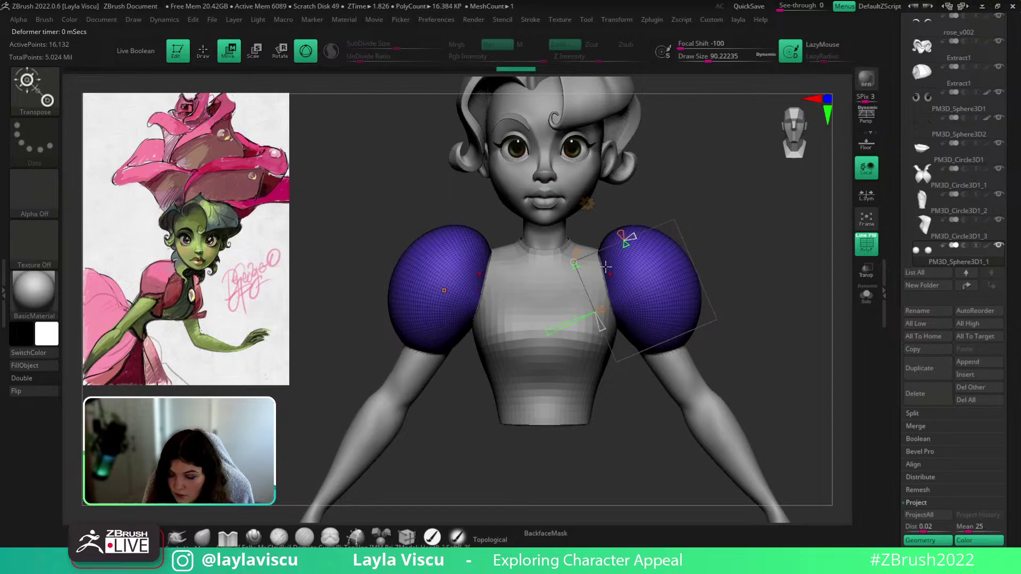
{"action": "left_click", "coordinate": [587, 203]}
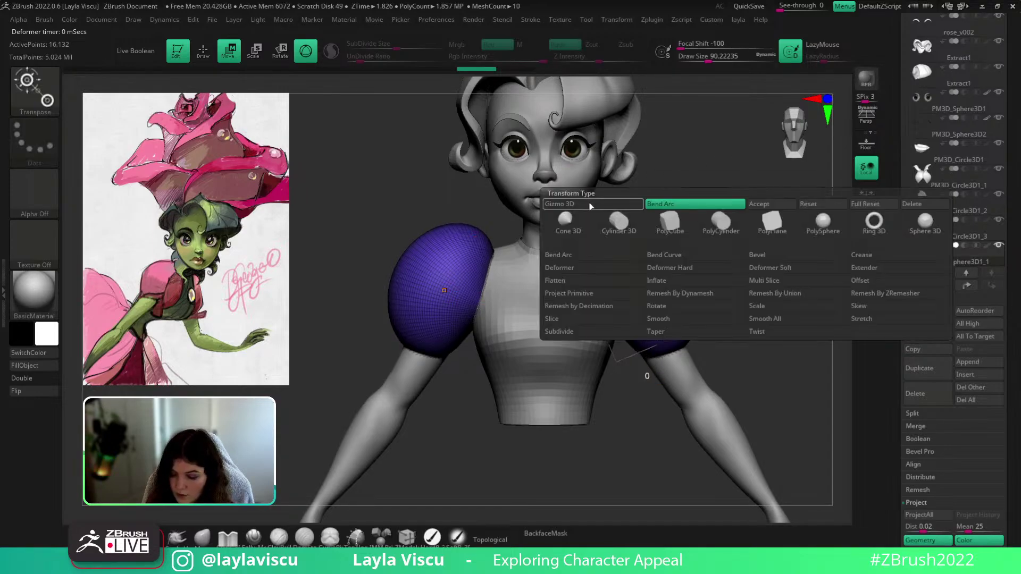
{"action": "left_click", "coordinate": [764, 204]}
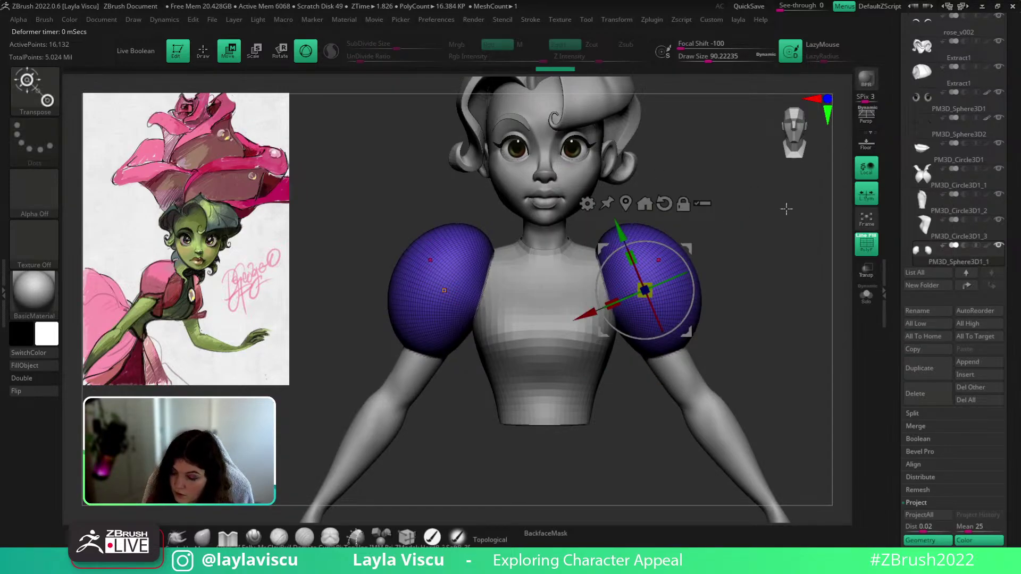
Compress the sleeve puffs along their long axis with the gizmo, hide the polyframe and switch to the Move brush
{"action": "left_click_drag", "start_coordinate": [631, 257], "coordinate": [650, 279]}
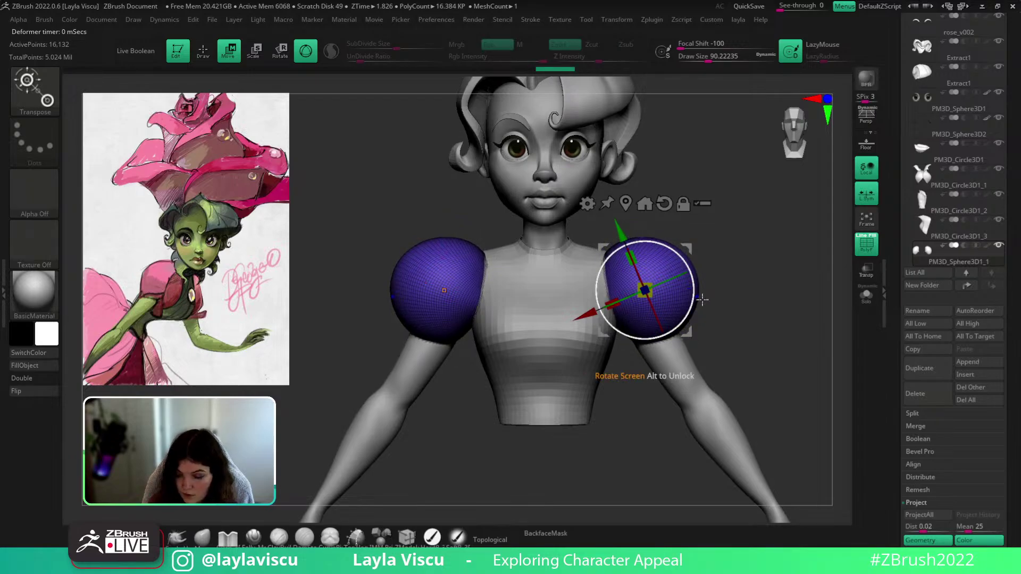
{"action": "key", "text": "shift+f"}
{"action": "right_click_drag", "start_coordinate": [755, 301], "coordinate": [779, 314], "text": "ctrl"}
{"action": "mouse_move", "coordinate": [779, 315]}
{"action": "right_mouse_down"}
{"action": "mouse_move", "coordinate": [699, 306]}
{"action": "mouse_move", "coordinate": [773, 305]}
{"action": "right_mouse_up"}
{"action": "left_click", "coordinate": [203, 537]}
{"action": "mouse_move", "coordinate": [642, 291]}
{"action": "right_mouse_down", "text": "ctrl"}
{"action": "mouse_move", "coordinate": [739, 267]}
{"action": "mouse_move", "coordinate": [759, 216]}
{"action": "mouse_move", "coordinate": [456, 251]}
{"action": "mouse_move", "coordinate": [702, 261]}
{"action": "mouse_move", "coordinate": [622, 239]}
{"action": "right_mouse_up", "text": "ctrl"}
{"action": "mouse_move", "coordinate": [757, 268]}
{"action": "right_mouse_down", "text": "shift"}
{"action": "mouse_move", "coordinate": [773, 273]}
{"action": "mouse_move", "coordinate": [738, 210]}
{"action": "mouse_move", "coordinate": [739, 262]}
{"action": "mouse_move", "coordinate": [779, 265]}
{"action": "right_mouse_up", "text": "shift"}
Slice across the underside of the sleeve puffs with the SliceCurve brush, isolating them in solo mode for the cut
{"action": "key", "text": "ctrl+shift"}
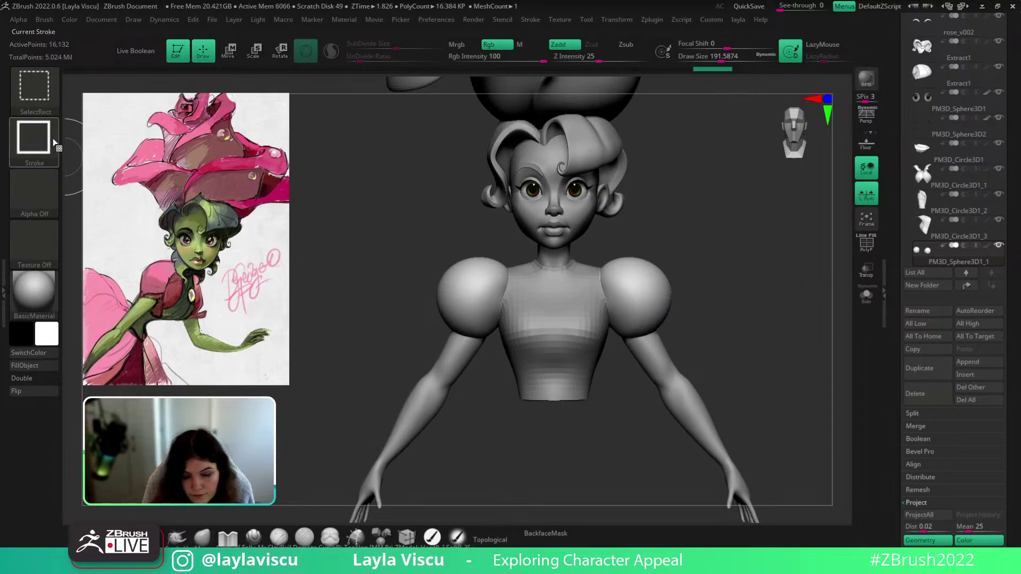
{"action": "left_click", "coordinate": [53, 97], "text": "ctrl+shift"}
{"action": "left_click", "coordinate": [714, 153]}
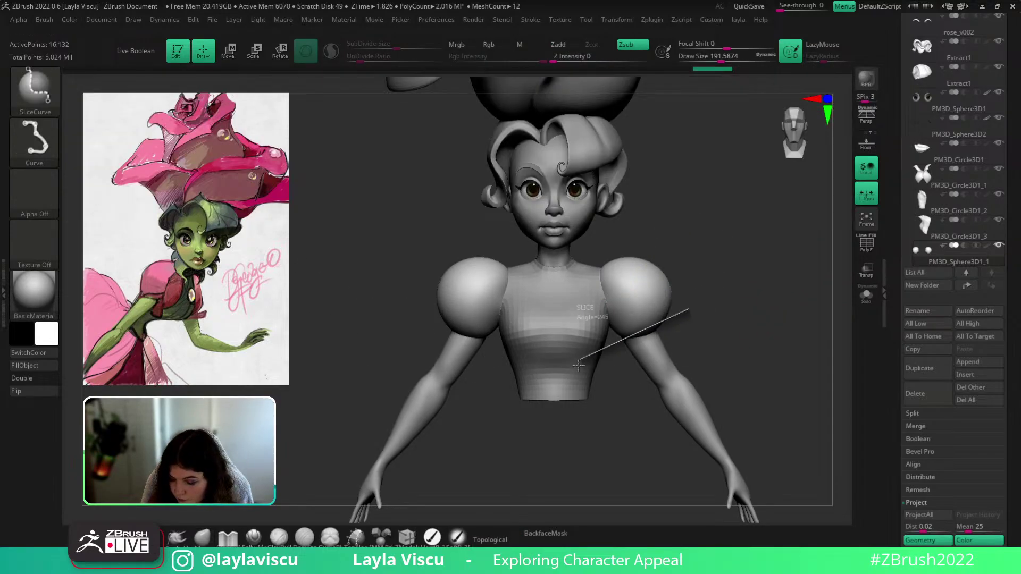
{"action": "left_click_drag", "start_coordinate": [578, 366], "coordinate": [576, 376], "text": "ctrl+shift"}
{"action": "key", "text": "shift+f"}
{"action": "mouse_move", "coordinate": [757, 332]}
{"action": "left_mouse_down"}
{"action": "mouse_move", "coordinate": [756, 275]}
{"action": "mouse_move", "coordinate": [804, 317]}
{"action": "left_mouse_up"}
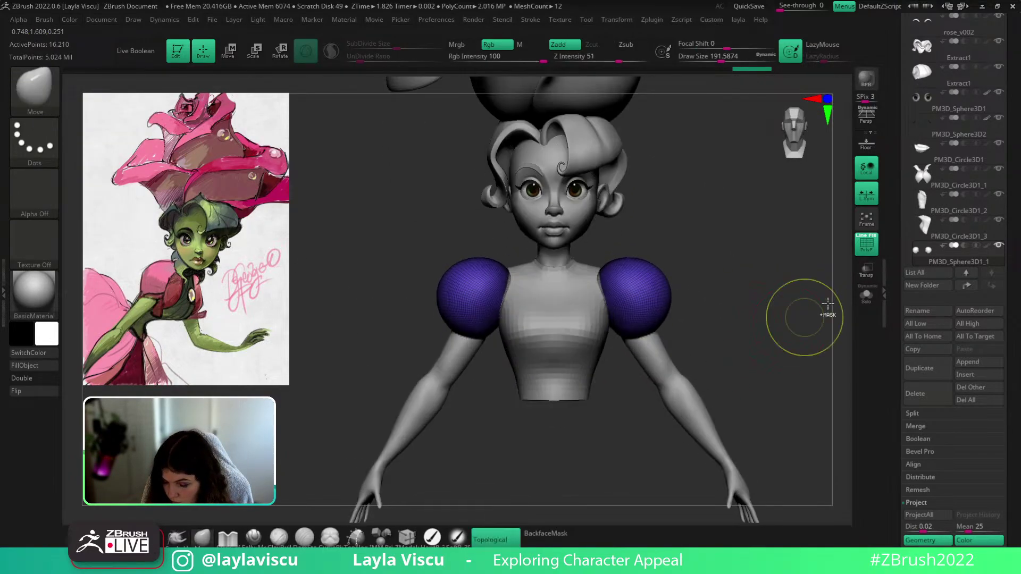
{"action": "left_click", "coordinate": [866, 296]}
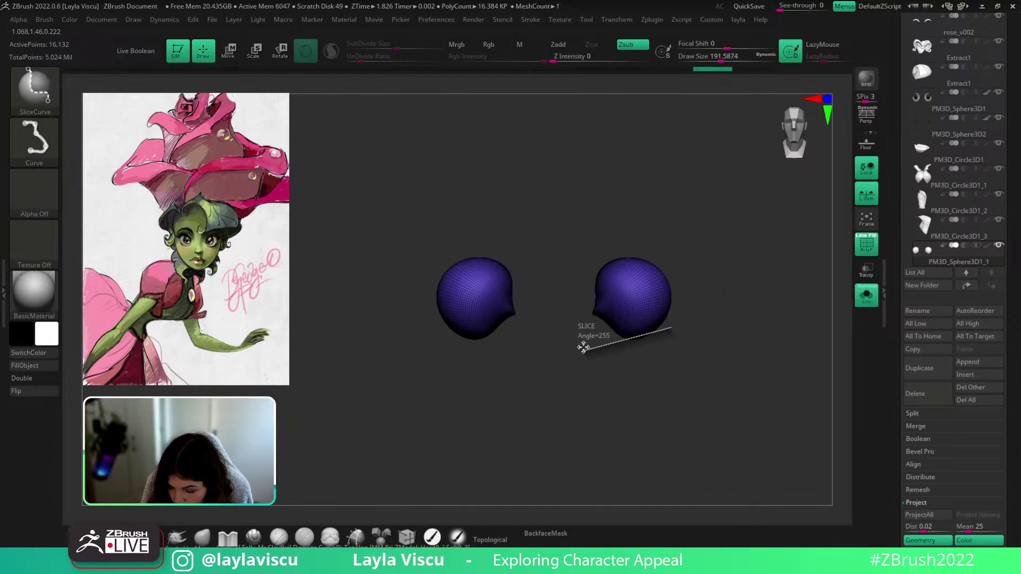
{"action": "left_click_drag", "start_coordinate": [584, 348], "coordinate": [592, 346], "text": "ctrl+shift"}
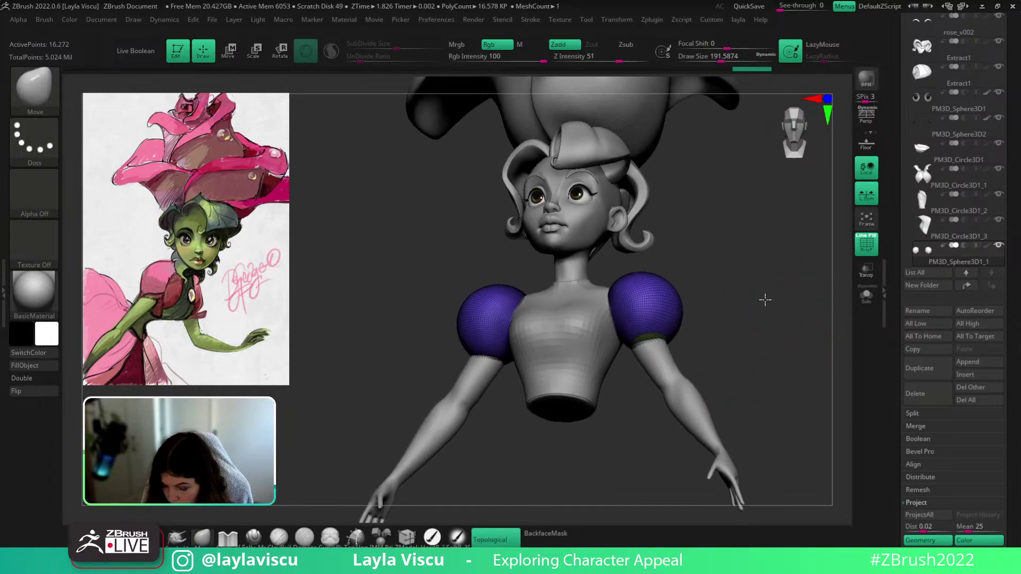
{"action": "left_click_drag", "start_coordinate": [764, 299], "coordinate": [781, 383]}
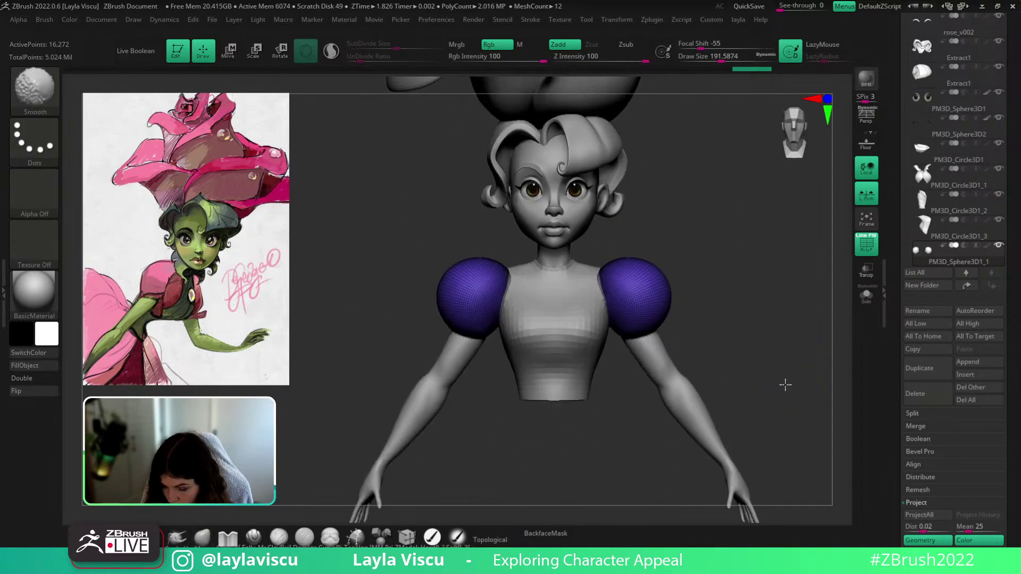
Slice vertically through the inner side of the sleeve puffs with SliceCurve in solo mode
{"action": "left_click", "coordinate": [865, 302]}
{"action": "key", "text": "ctrl+shift"}
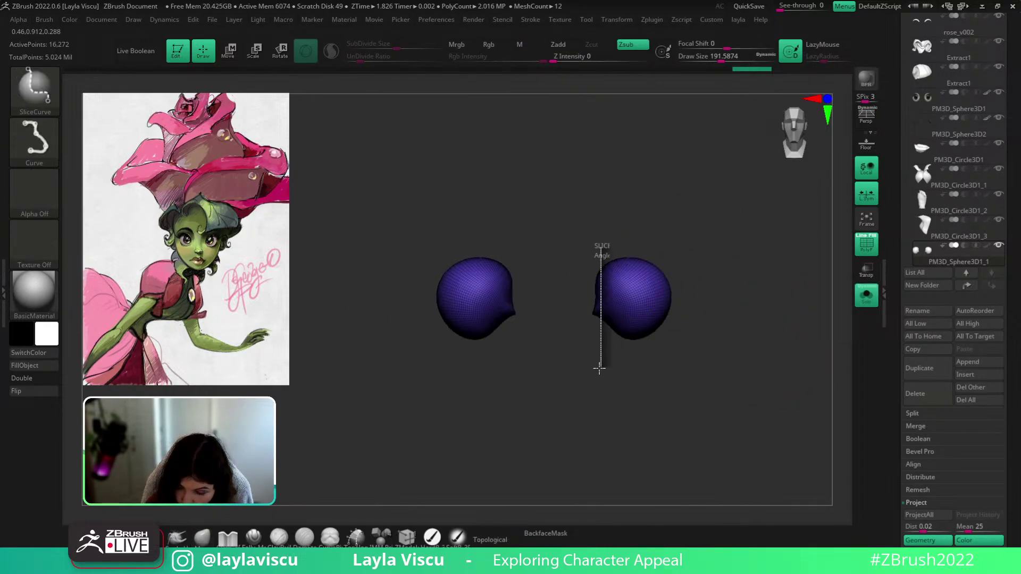
{"action": "left_click_drag", "start_coordinate": [599, 368], "coordinate": [609, 358], "text": "ctrl+shift"}
Isolate the main section of one sleeve puff and delete the hidden geometry
{"action": "left_click", "coordinate": [638, 295], "text": "ctrl+shift"}
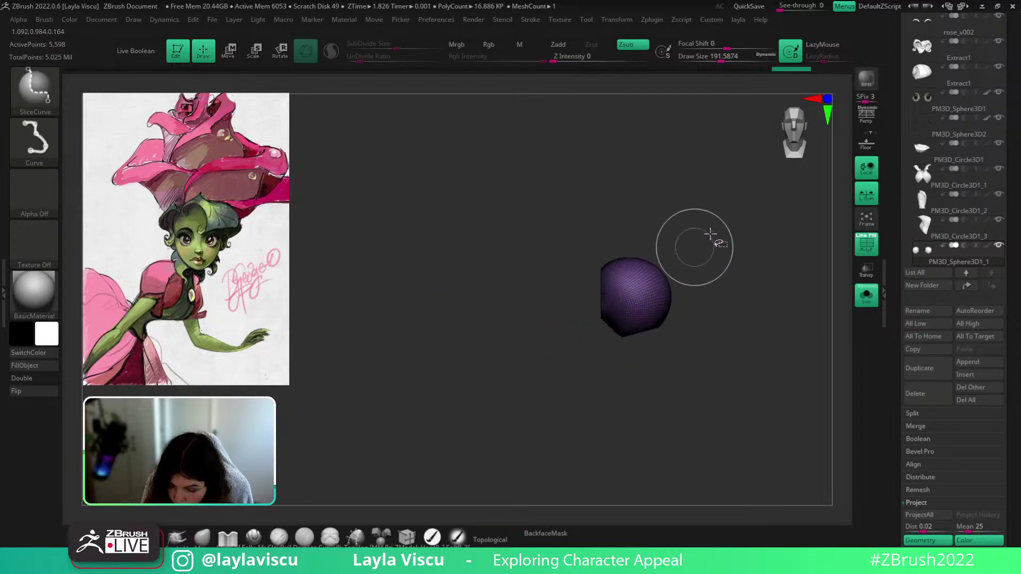
{"action": "key", "text": "space"}
{"action": "left_click", "coordinate": [741, 222]}
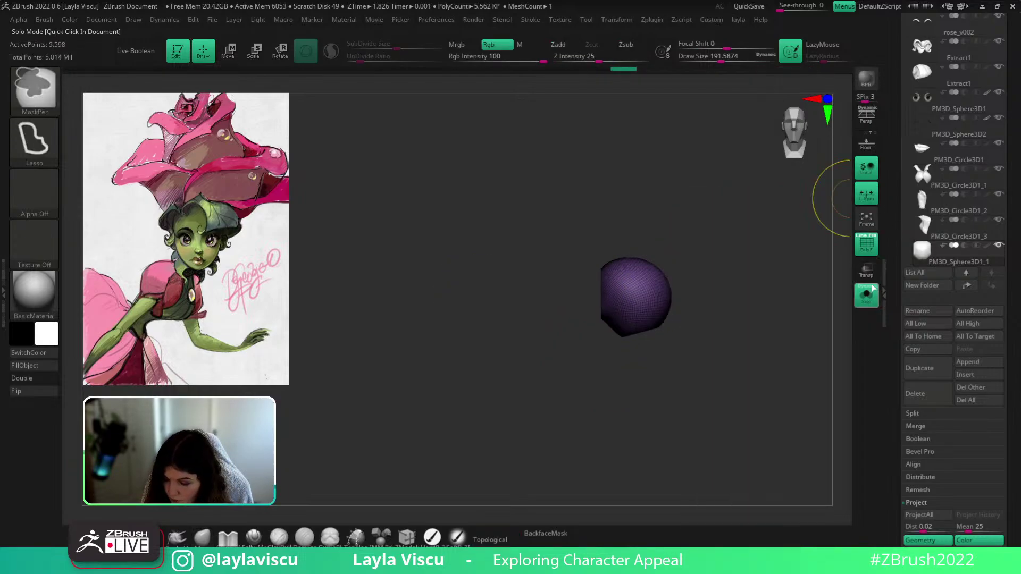
Mirror the cut sleeve puff to the other shoulder, leave solo mode and hide the polyframe
{"action": "key", "text": "space"}
{"action": "left_click", "coordinate": [706, 234]}
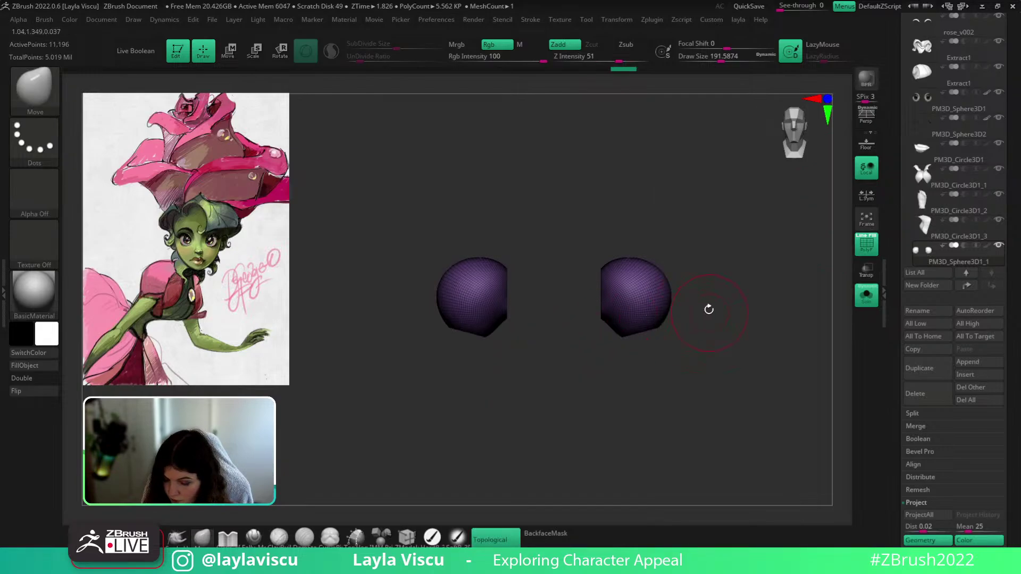
{"action": "mouse_move", "coordinate": [706, 305]}
{"action": "left_mouse_down"}
{"action": "mouse_move", "coordinate": [696, 256]}
{"action": "mouse_move", "coordinate": [705, 312]}
{"action": "left_mouse_up"}
{"action": "key", "text": "ctrl+shift+s"}
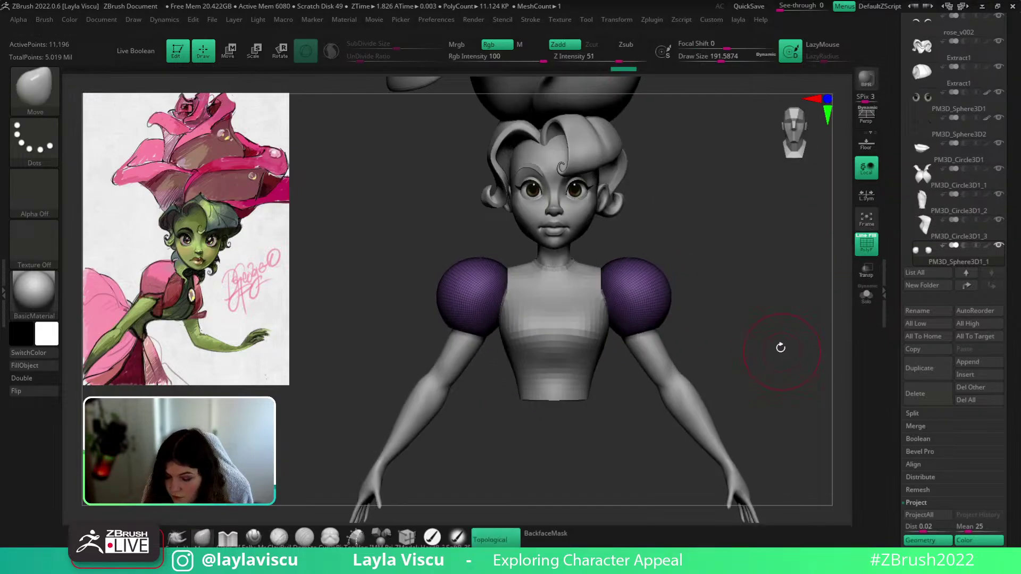
{"action": "key", "text": "shift+f"}
{"action": "left_click_drag", "start_coordinate": [779, 347], "coordinate": [829, 263]}
Isolate the sleeve puffs and draw ZRemesherGuides curves around one puff, running from the inner opening to the arm opening
{"action": "scroll", "coordinate": [1010, 376], "scroll_direction": "down", "scroll_amount": 10}
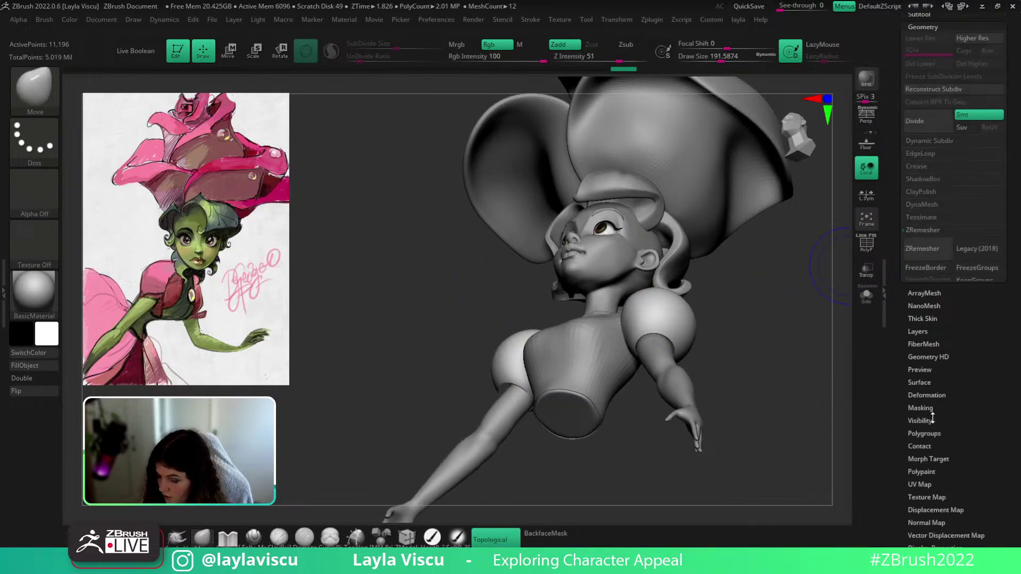
{"action": "key", "text": "shift+f"}
{"action": "key", "text": "b"}
{"action": "key", "text": "z"}
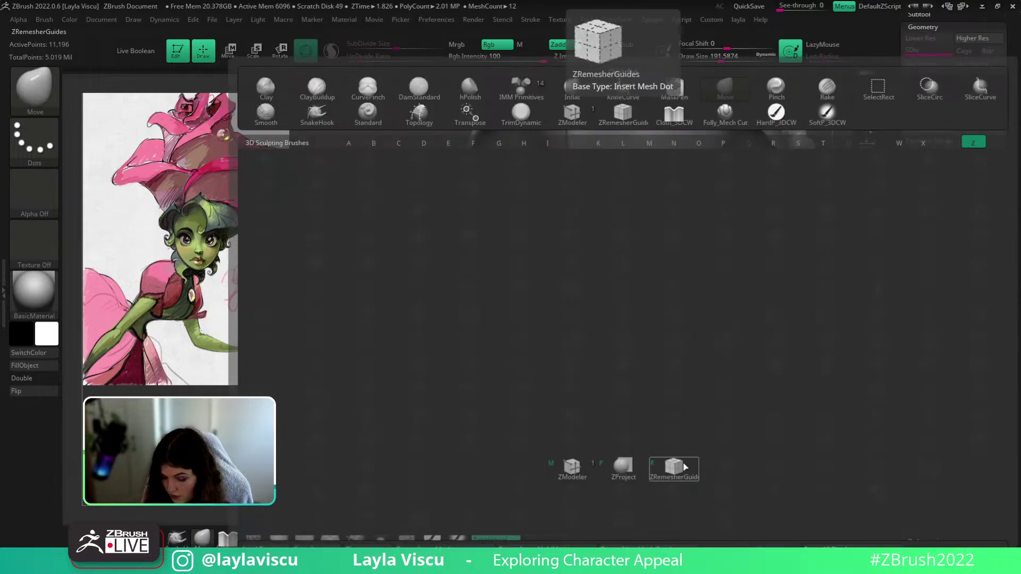
{"action": "left_click", "coordinate": [674, 467]}
{"action": "key", "text": "ctrl+shift+s"}
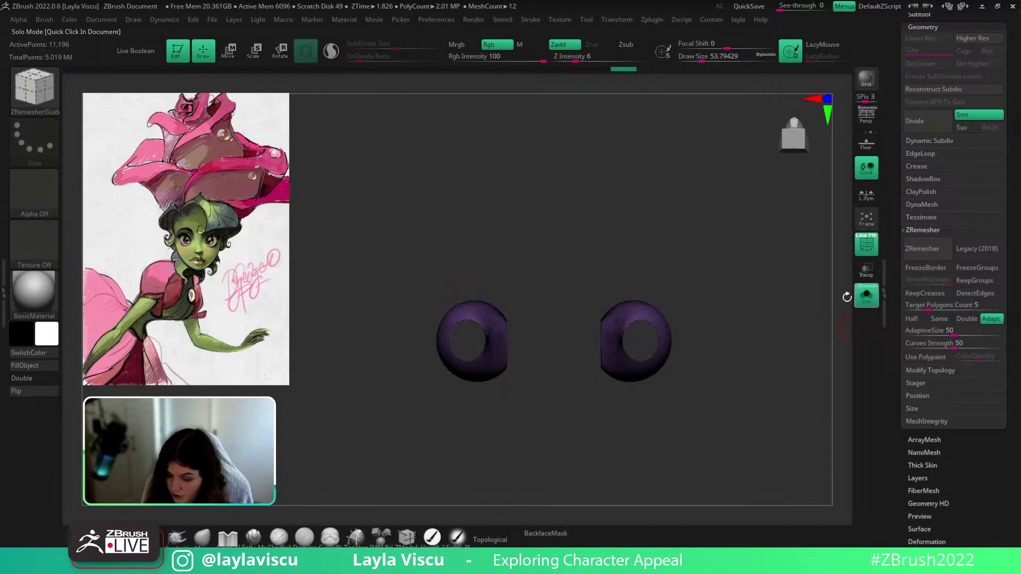
{"action": "right_click_drag", "start_coordinate": [664, 279], "coordinate": [629, 259]}
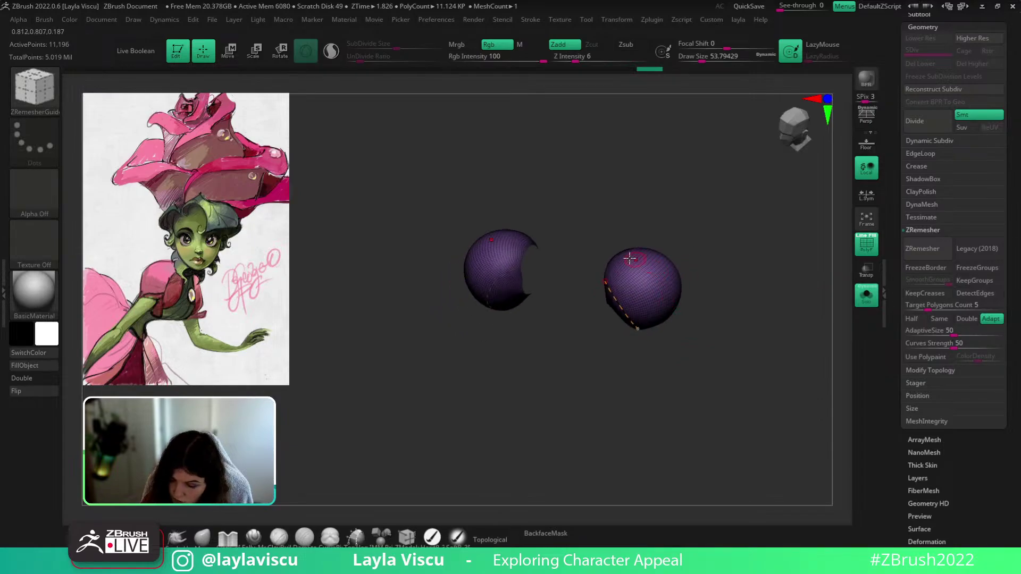
{"action": "right_click_drag", "start_coordinate": [662, 296], "coordinate": [670, 261]}
{"action": "right_click_drag", "start_coordinate": [664, 311], "coordinate": [709, 269]}
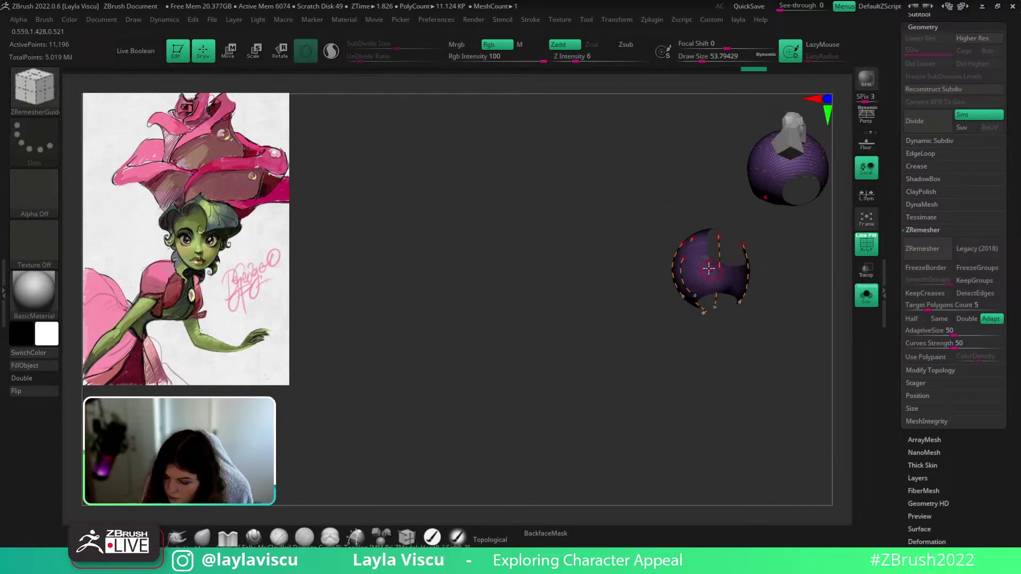
{"action": "right_click_drag", "start_coordinate": [786, 279], "coordinate": [726, 272]}
{"action": "right_click_drag", "start_coordinate": [788, 302], "coordinate": [837, 343]}
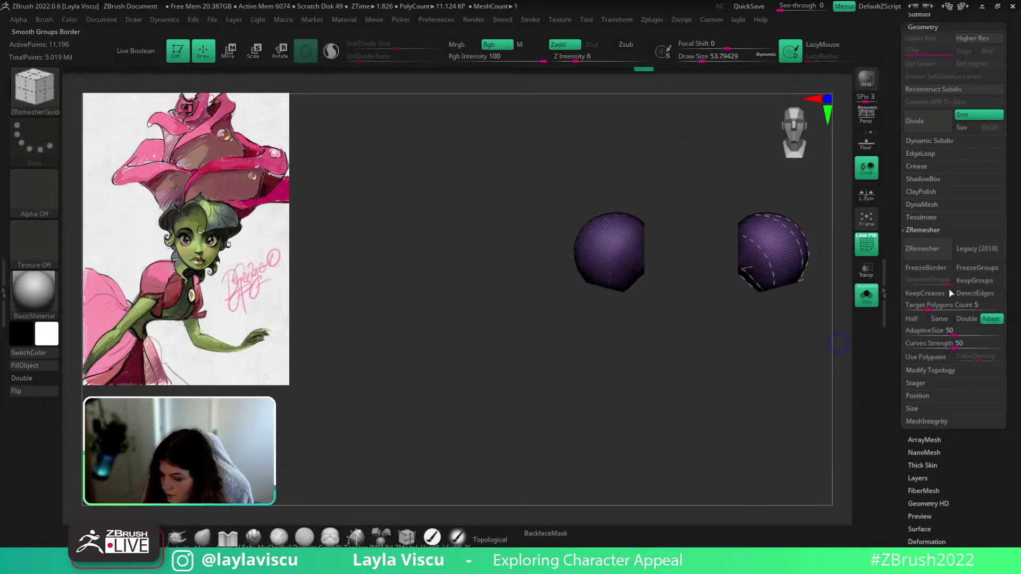
Set ZRemesher's Target Polygons Count to 1.29117 and remesh the sleeve puffs
{"action": "key", "text": "ctrl+z"}
{"action": "left_click", "coordinate": [918, 306]}
{"action": "left_click", "coordinate": [928, 248]}
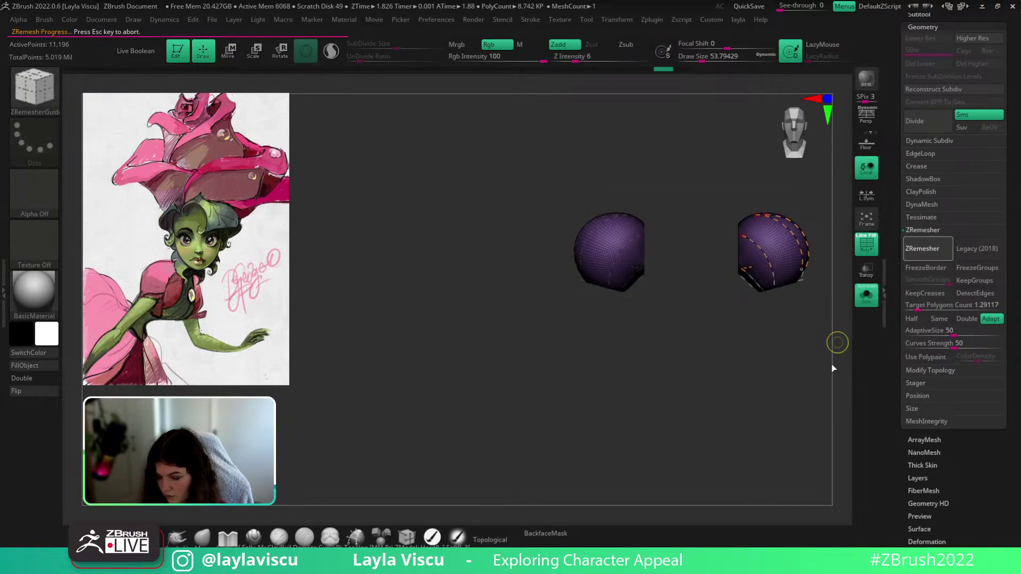
Try a second ZRemesher pass using two guide curves on the front of the puff, and undo it
{"action": "key", "text": "f"}
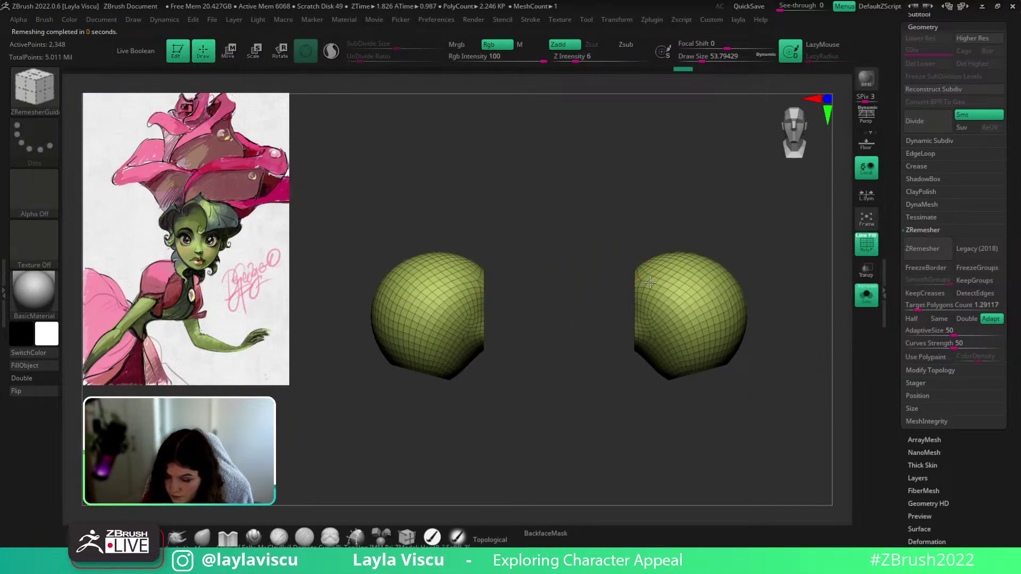
{"action": "left_click", "coordinate": [927, 248]}
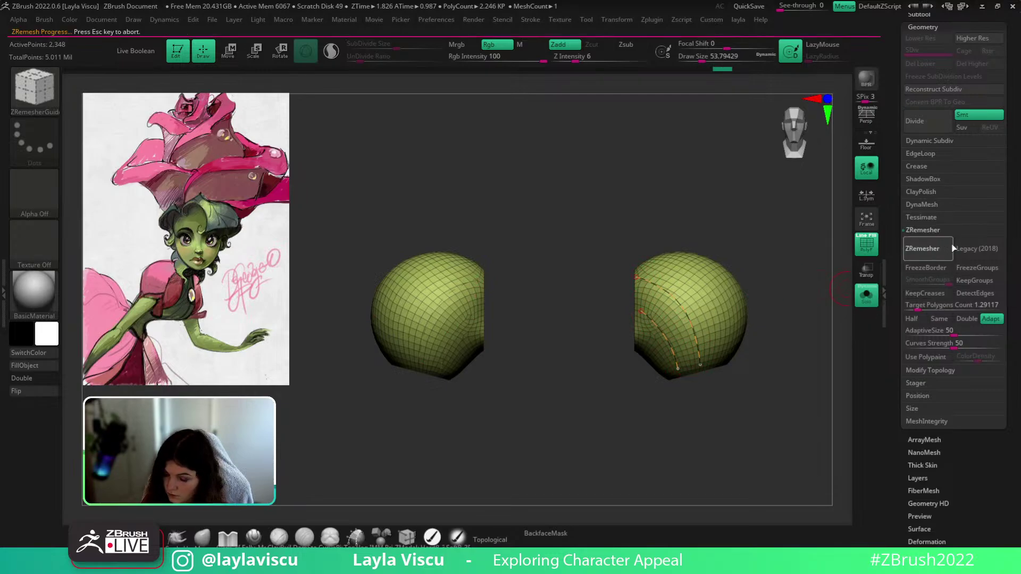
{"action": "key", "text": "ctrl+z"}
Draw guide curves all around the sleeve puff and remesh it with a Target Polygons Count of 0.57514
{"action": "left_click_drag", "start_coordinate": [808, 362], "coordinate": [660, 370]}
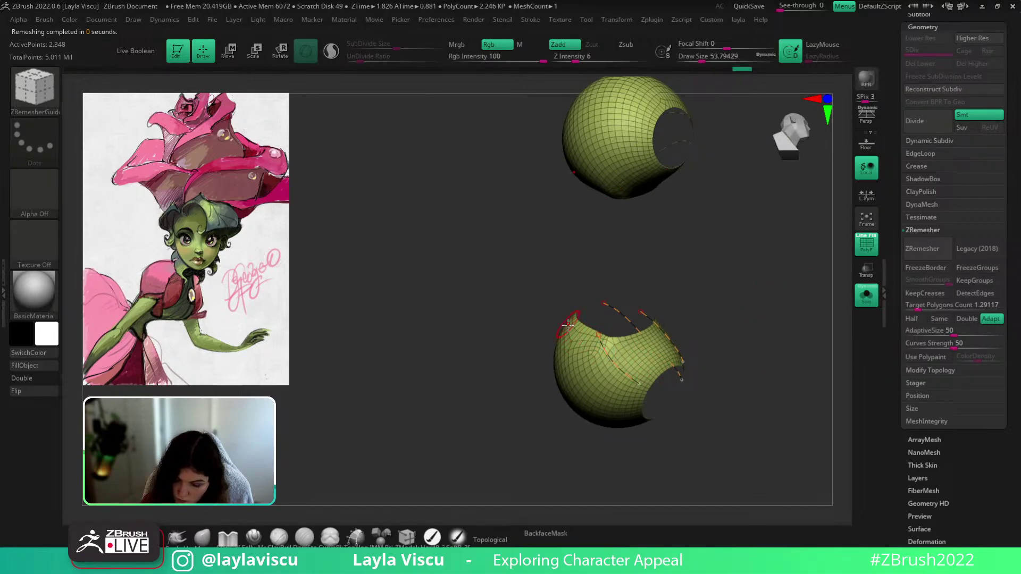
{"action": "left_click_drag", "start_coordinate": [667, 279], "coordinate": [671, 276]}
{"action": "left_click_drag", "start_coordinate": [581, 299], "coordinate": [552, 329]}
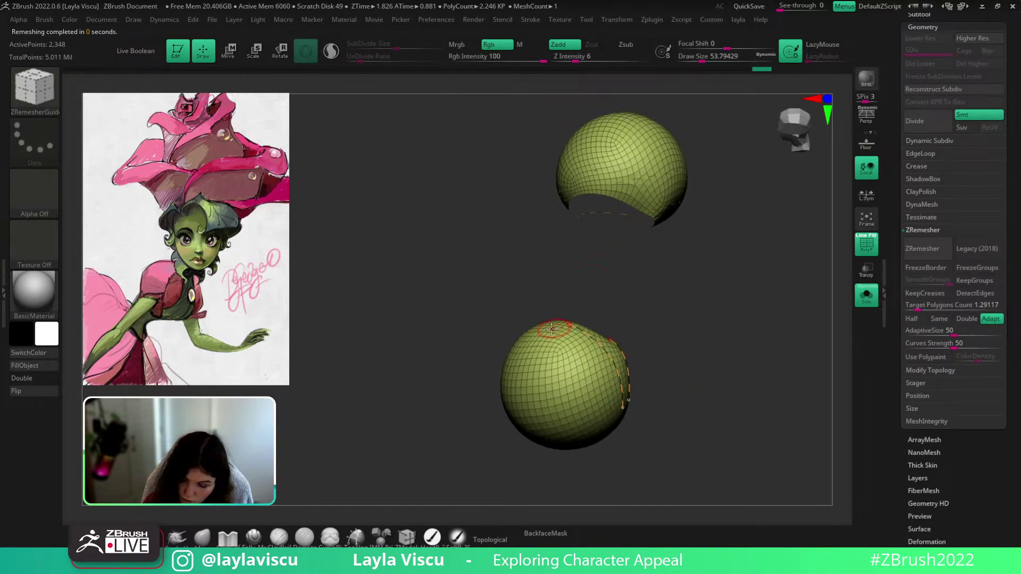
{"action": "left_click_drag", "start_coordinate": [593, 439], "coordinate": [632, 289]}
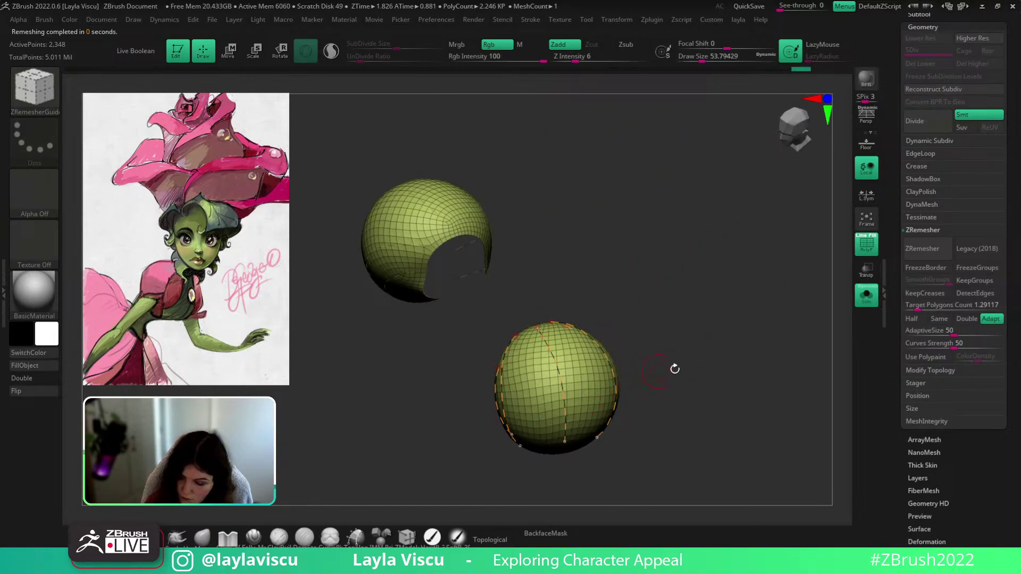
{"action": "left_click_drag", "start_coordinate": [674, 369], "coordinate": [771, 340]}
{"action": "left_click_drag", "start_coordinate": [941, 306], "coordinate": [924, 306]}
{"action": "left_click", "coordinate": [921, 248]}
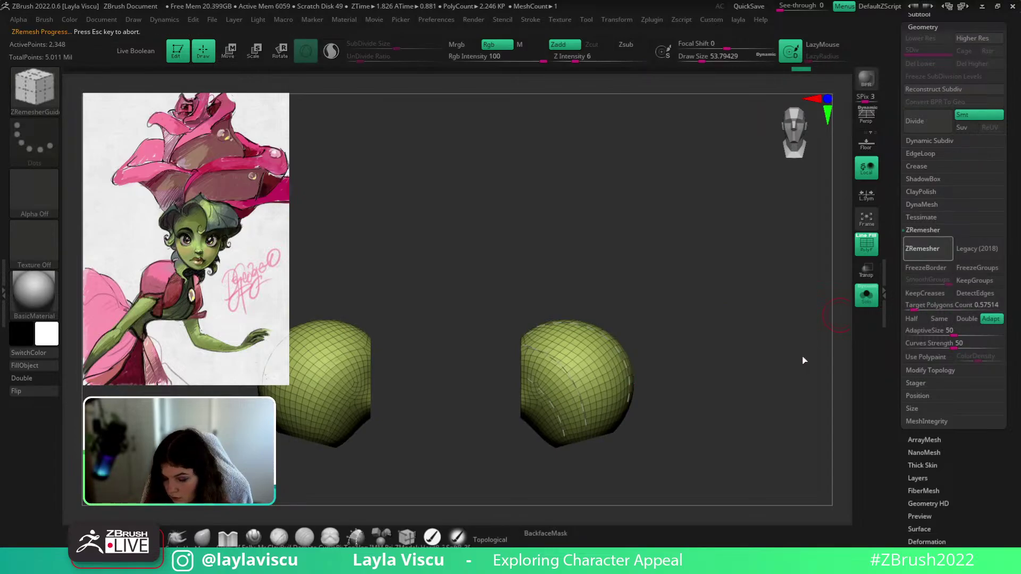
Try another ZRemesher pass with new guide curves running down to the arm opening, and undo it
{"action": "left_click_drag", "start_coordinate": [720, 399], "coordinate": [770, 316]}
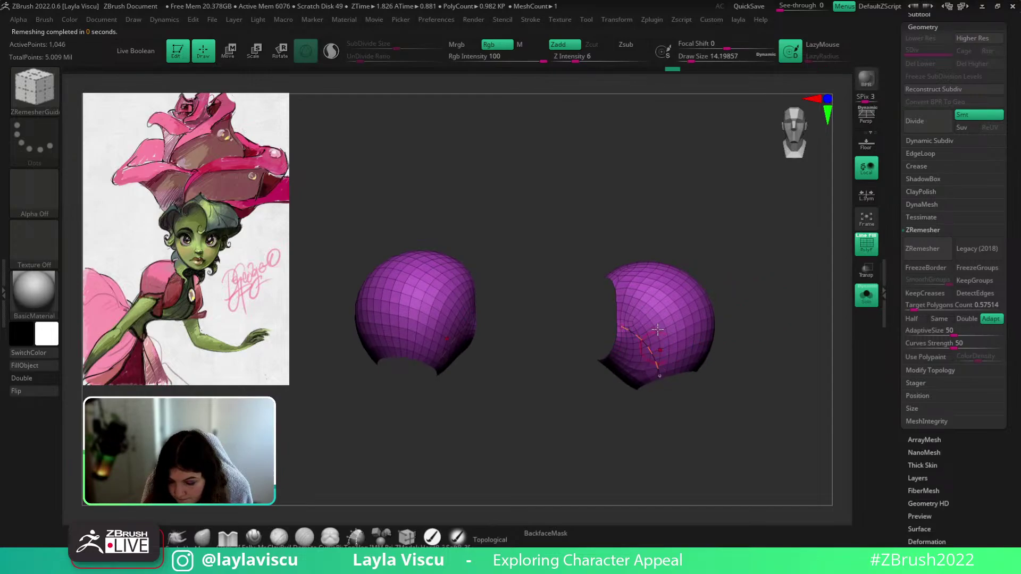
{"action": "left_click_drag", "start_coordinate": [685, 364], "coordinate": [712, 360]}
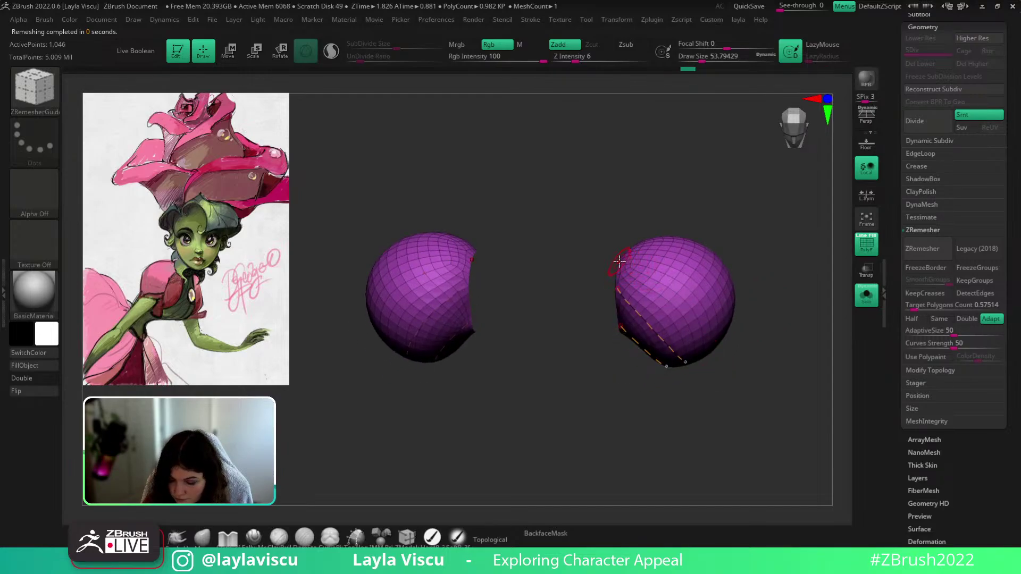
{"action": "left_click", "coordinate": [937, 244]}
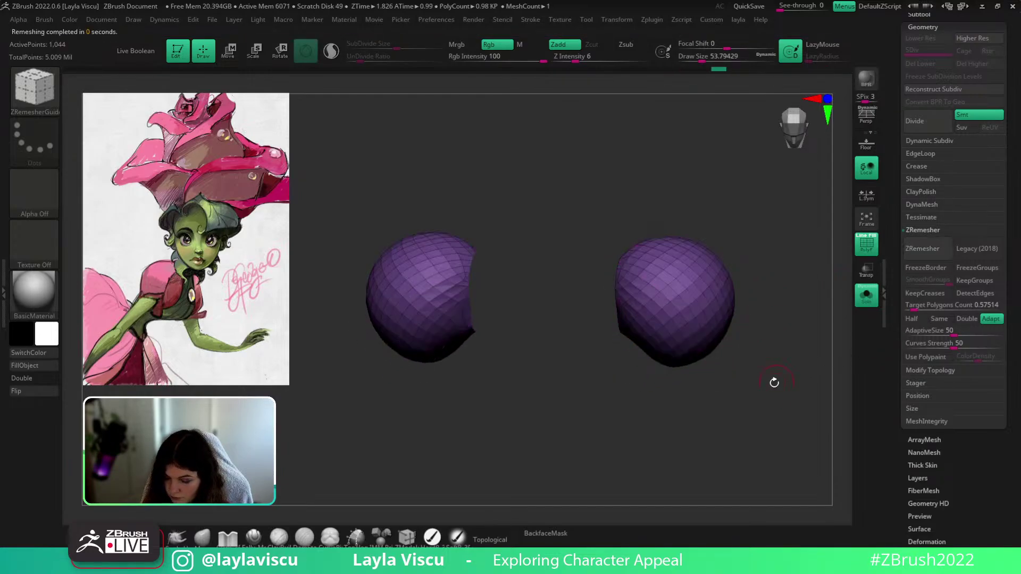
{"action": "mouse_move", "coordinate": [775, 383]}
{"action": "left_mouse_down"}
{"action": "mouse_move", "coordinate": [787, 317]}
{"action": "mouse_move", "coordinate": [725, 365]}
{"action": "left_mouse_up"}
{"action": "key", "text": "ctrl+z"}
Mask the lower half of the sleeve puffs and assign it its own polygroup
{"action": "key", "text": "ctrl"}
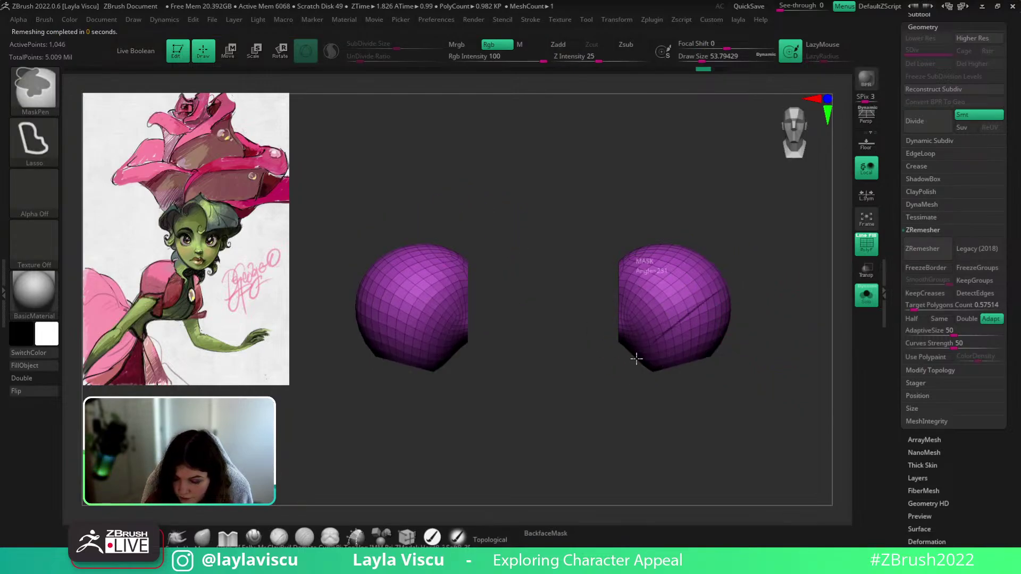
{"action": "mouse_move", "coordinate": [636, 359]}
{"action": "left_mouse_down", "text": "ctrl"}
{"action": "mouse_move", "coordinate": [808, 352]}
{"action": "mouse_move", "coordinate": [764, 357]}
{"action": "left_mouse_up", "text": "ctrl"}
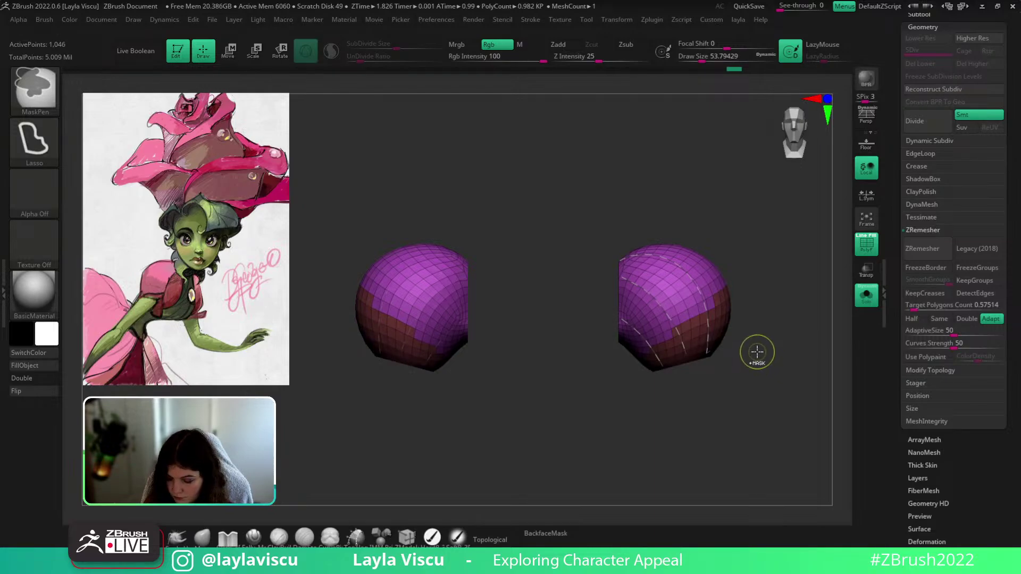
{"action": "key", "text": "ctrl+z"}
{"action": "key", "text": "ctrl+z"}
{"action": "mouse_move", "coordinate": [755, 260]}
{"action": "left_mouse_down", "text": "ctrl"}
{"action": "mouse_move", "coordinate": [665, 425]}
{"action": "mouse_move", "coordinate": [804, 345]}
{"action": "left_mouse_up", "text": "ctrl"}
{"action": "key", "text": "ctrl+w"}
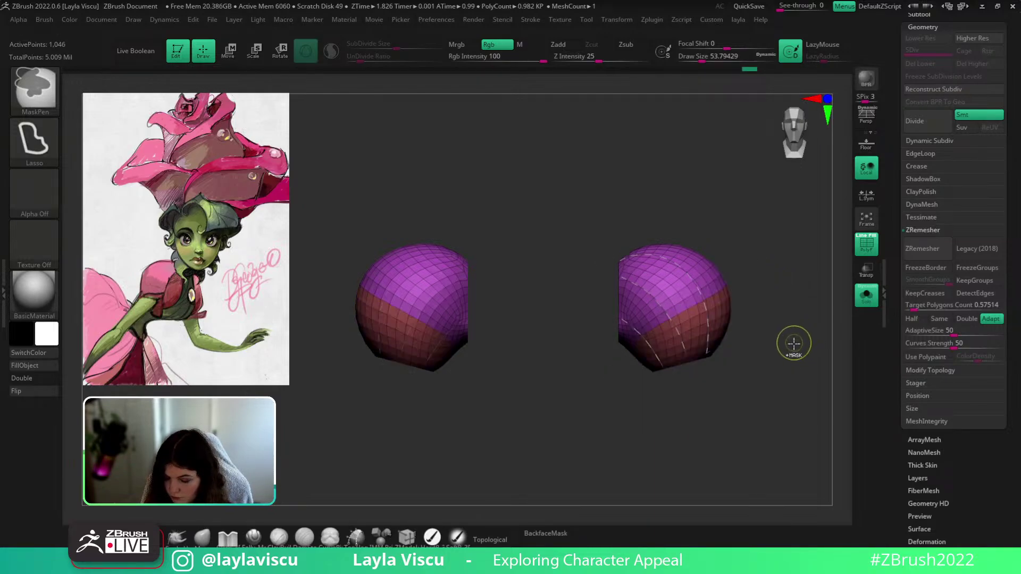
Smooth the border between the two sleeve polygroups with Polish By Groups
{"action": "left_click", "coordinate": [926, 541]}
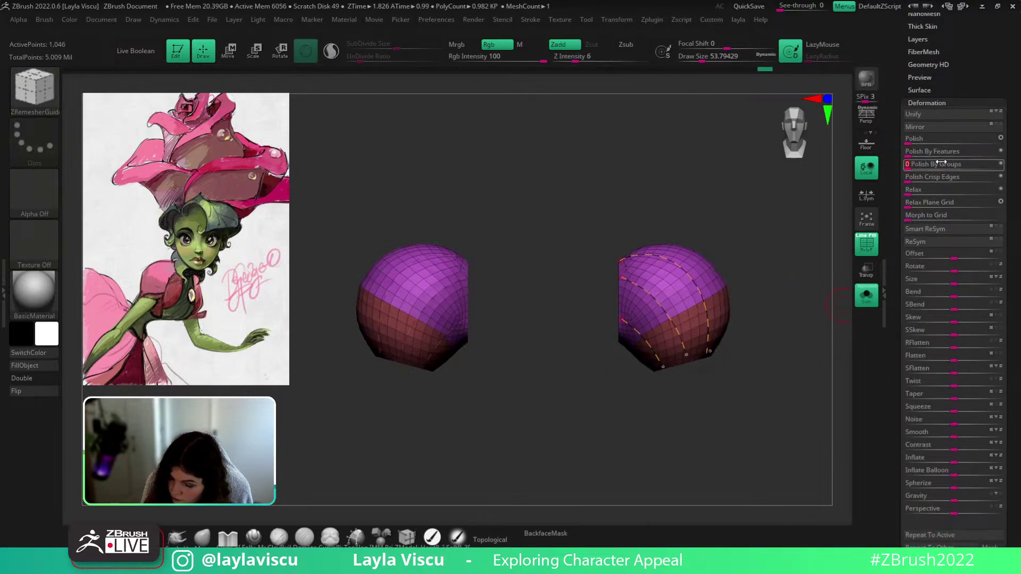
{"action": "left_click", "coordinate": [955, 162]}
{"action": "left_click_drag", "start_coordinate": [742, 217], "coordinate": [815, 184]}
Enable KeepGroups for ZRemesher and remesh the sleeve puffs at the same target count
{"action": "left_click_drag", "start_coordinate": [939, 104], "coordinate": [937, 204]}
{"action": "left_click", "coordinate": [929, 84]}
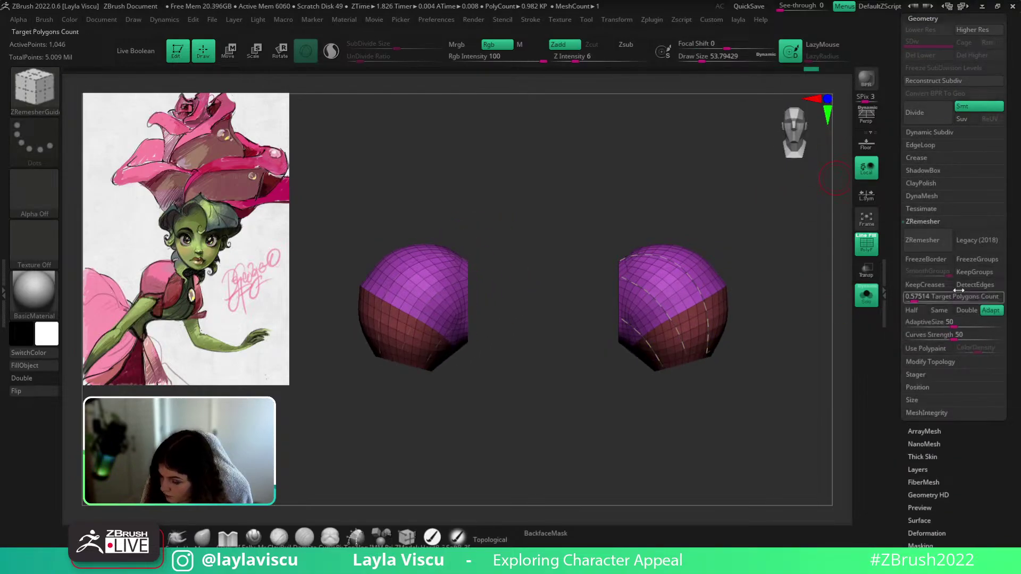
{"action": "left_click", "coordinate": [974, 272]}
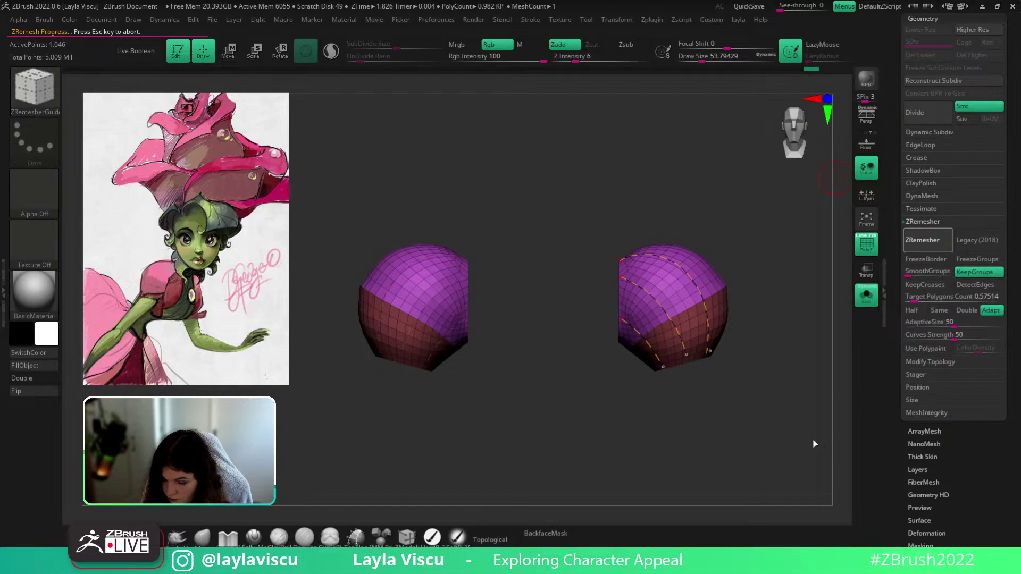
Try remeshing with KeepGroups and fresh guide curves drawn lengthwise around the whole sleeve puff
{"action": "mouse_move", "coordinate": [771, 408]}
{"action": "left_mouse_down"}
{"action": "mouse_move", "coordinate": [814, 449]}
{"action": "mouse_move", "coordinate": [739, 324]}
{"action": "mouse_move", "coordinate": [710, 285]}
{"action": "mouse_move", "coordinate": [686, 274]}
{"action": "left_mouse_up"}
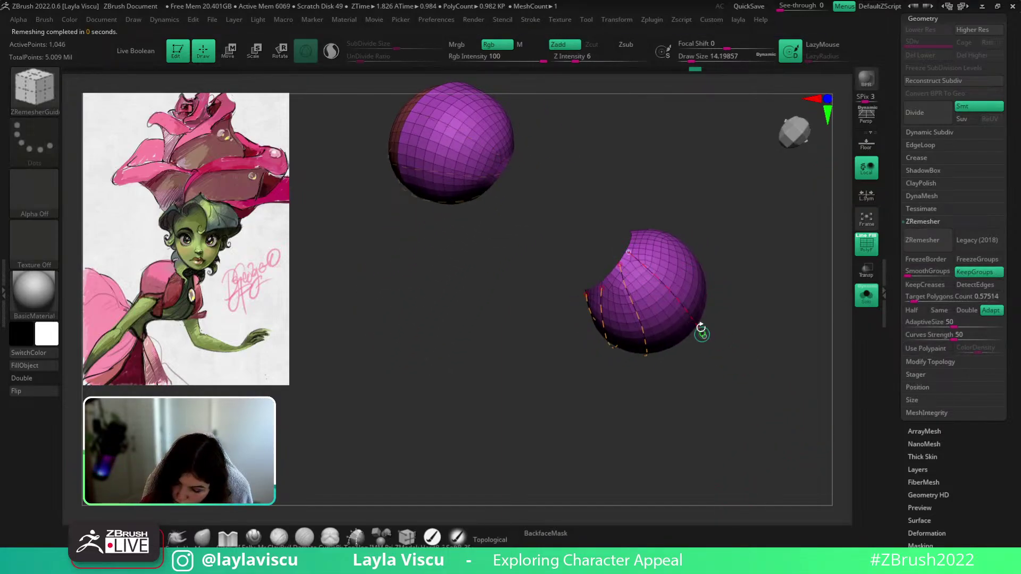
{"action": "left_click_drag", "start_coordinate": [701, 328], "coordinate": [629, 255]}
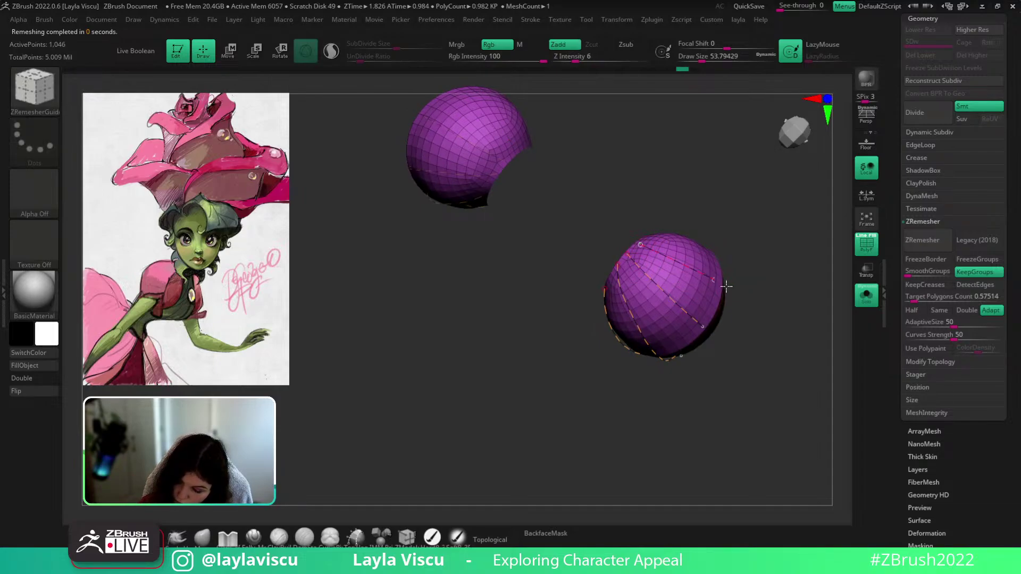
{"action": "left_click", "coordinate": [934, 240]}
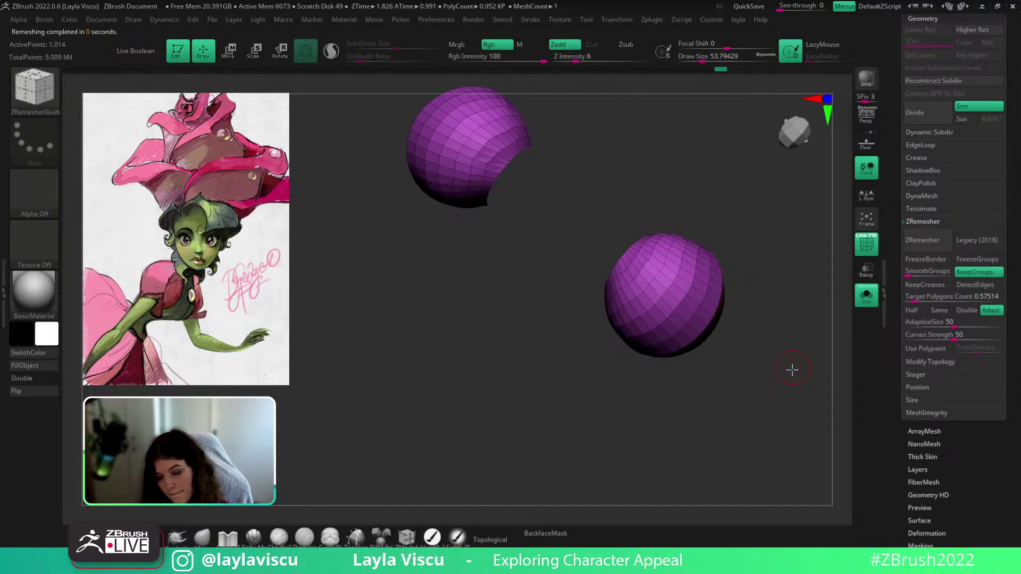
Draw guide curves from the inner opening to the polygroup border around the puff and run ZRemesher
{"action": "left_click_drag", "start_coordinate": [790, 369], "coordinate": [752, 440]}
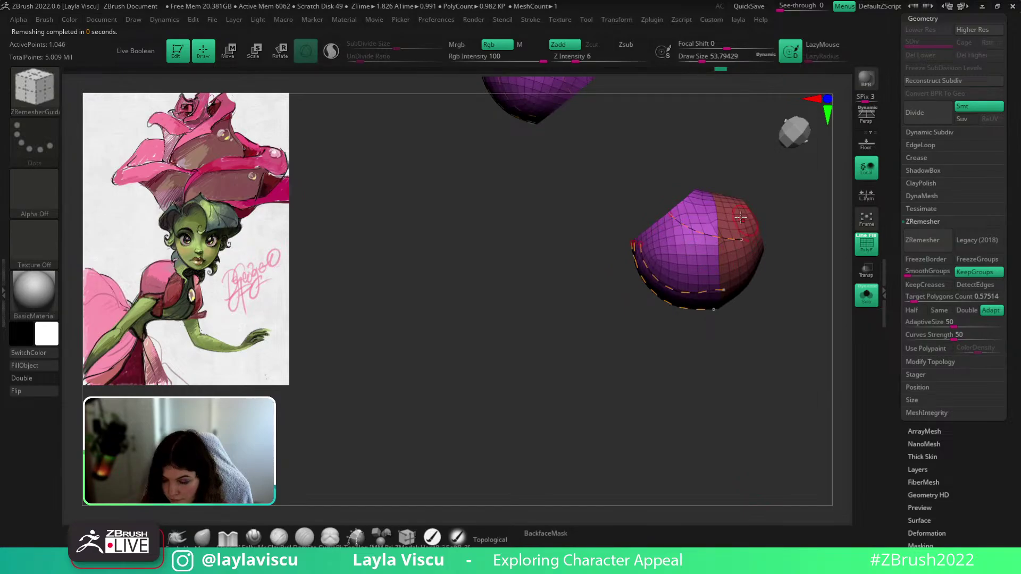
{"action": "mouse_move", "coordinate": [758, 211]}
{"action": "left_mouse_down"}
{"action": "mouse_move", "coordinate": [768, 271]}
{"action": "mouse_move", "coordinate": [744, 214]}
{"action": "mouse_move", "coordinate": [723, 197]}
{"action": "mouse_move", "coordinate": [697, 212]}
{"action": "left_mouse_up"}
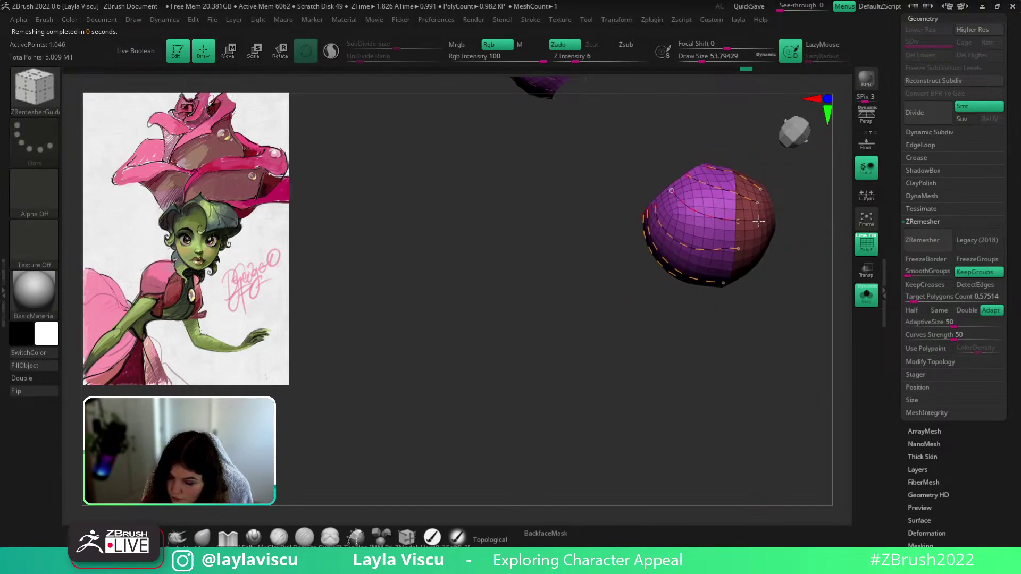
{"action": "left_click", "coordinate": [909, 238]}
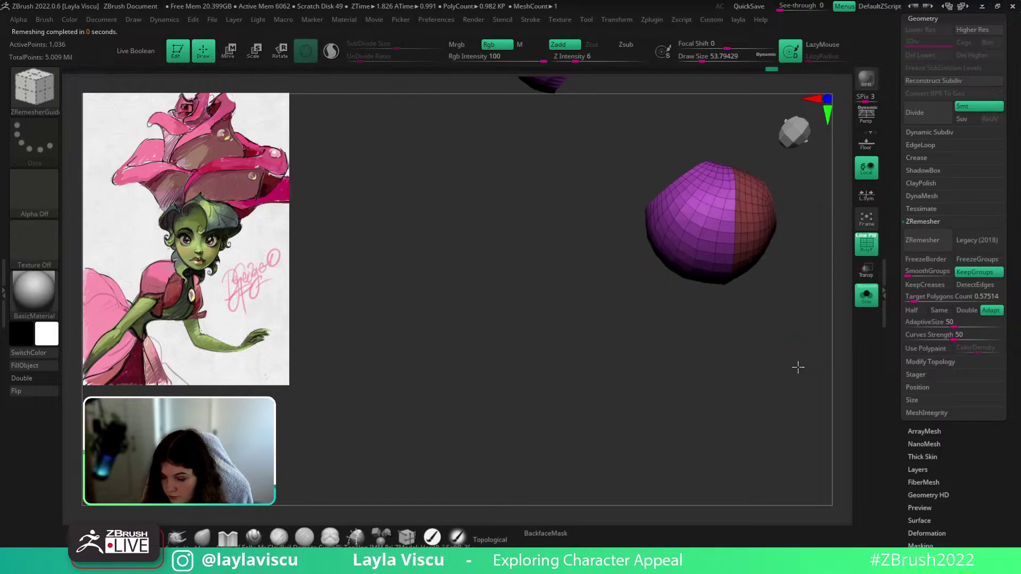
Apply Polish By Groups to the newly remeshed sleeve puffs
{"action": "left_click_drag", "start_coordinate": [797, 364], "coordinate": [835, 335]}
{"action": "left_click", "coordinate": [926, 534]}
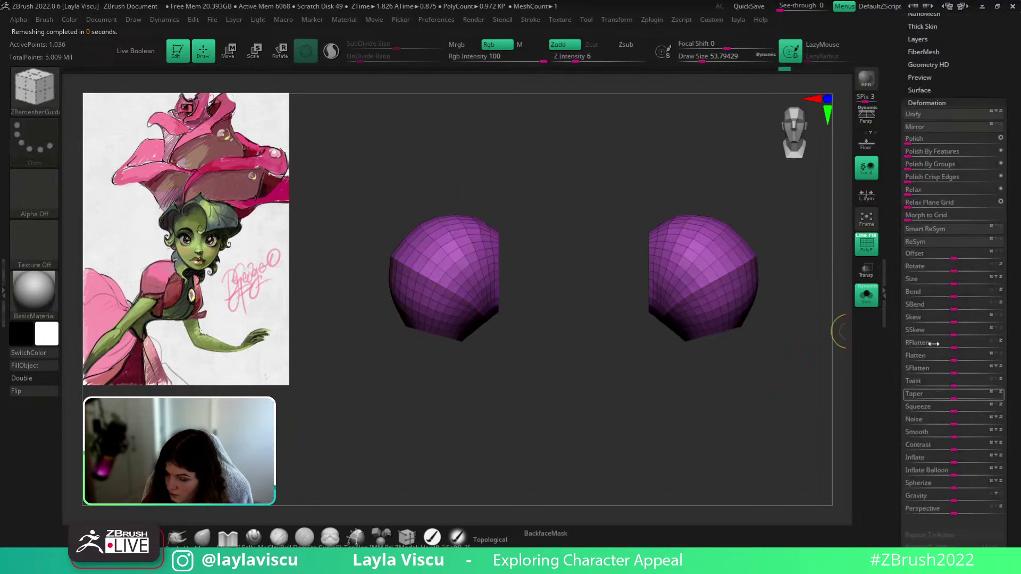
{"action": "left_click", "coordinate": [937, 163]}
Leave solo mode and hide the polyframe to show the sleeve puffs on the full character
{"action": "left_click", "coordinate": [866, 296]}
{"action": "left_click_drag", "start_coordinate": [807, 367], "coordinate": [755, 326], "text": "alt"}
{"action": "key", "text": "shift+f"}
{"action": "key", "text": "shift+f"}
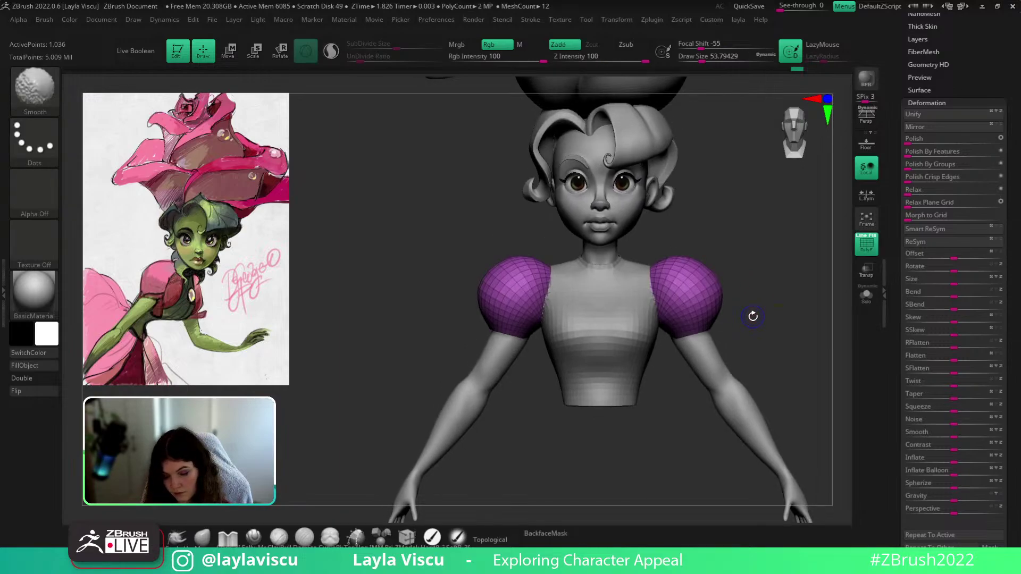
{"action": "key", "text": "shift+f"}
Adjust the upper contour of the sleeve puffs with the Move brush at a Draw Size of about 257
{"action": "key", "text": "b"}
{"action": "key", "text": "m"}
{"action": "key", "text": "v"}
{"action": "key", "text": "s"}
{"action": "left_click_drag", "start_coordinate": [668, 259], "coordinate": [691, 262]}
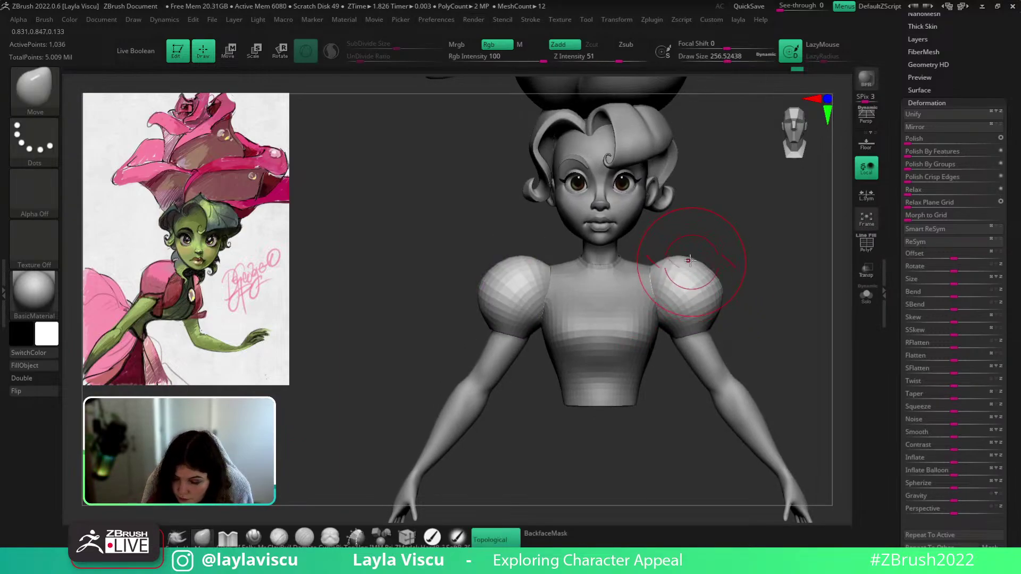
Turn on Dynamic Subdiv for the bodice with a Thickness of about 0.018 and Post SubDiv switched off
{"action": "right_click_drag", "start_coordinate": [746, 256], "coordinate": [679, 324], "text": "ctrl"}
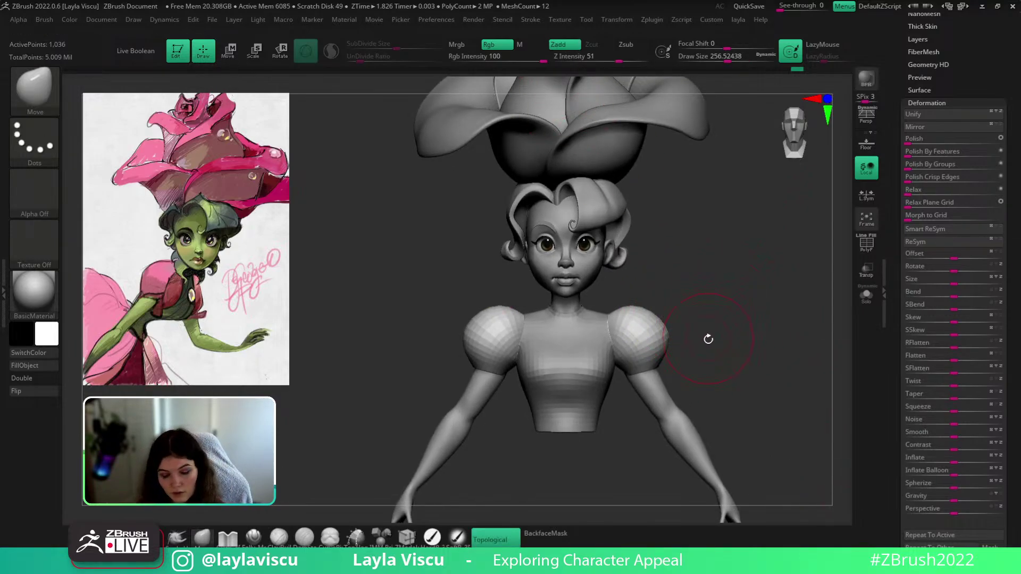
{"action": "right_click_drag", "start_coordinate": [708, 339], "coordinate": [709, 364], "text": "ctrl"}
{"action": "left_click", "coordinate": [573, 353], "text": "alt"}
{"action": "left_click_drag", "start_coordinate": [964, 76], "coordinate": [965, 104]}
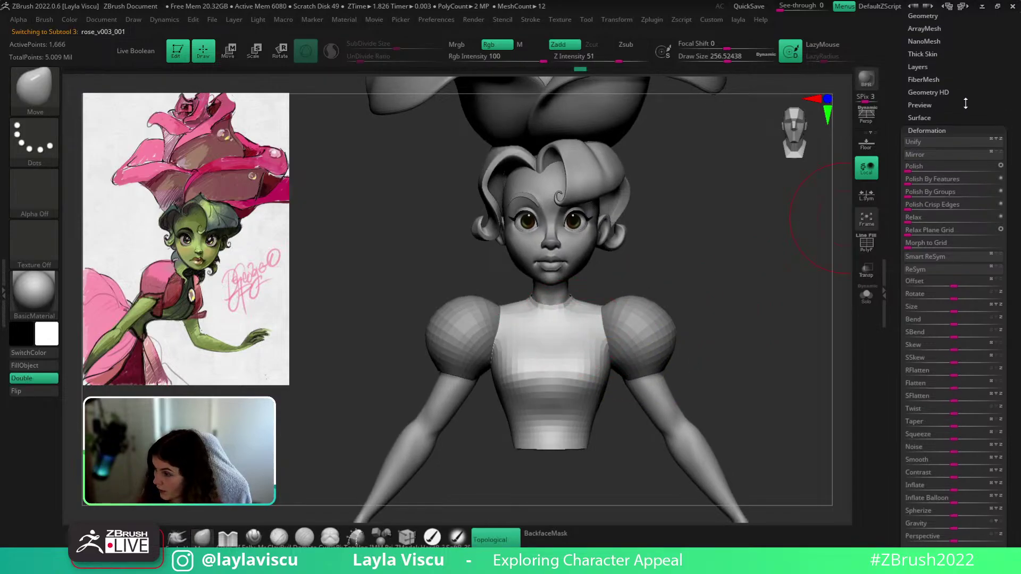
{"action": "left_click", "coordinate": [923, 15]}
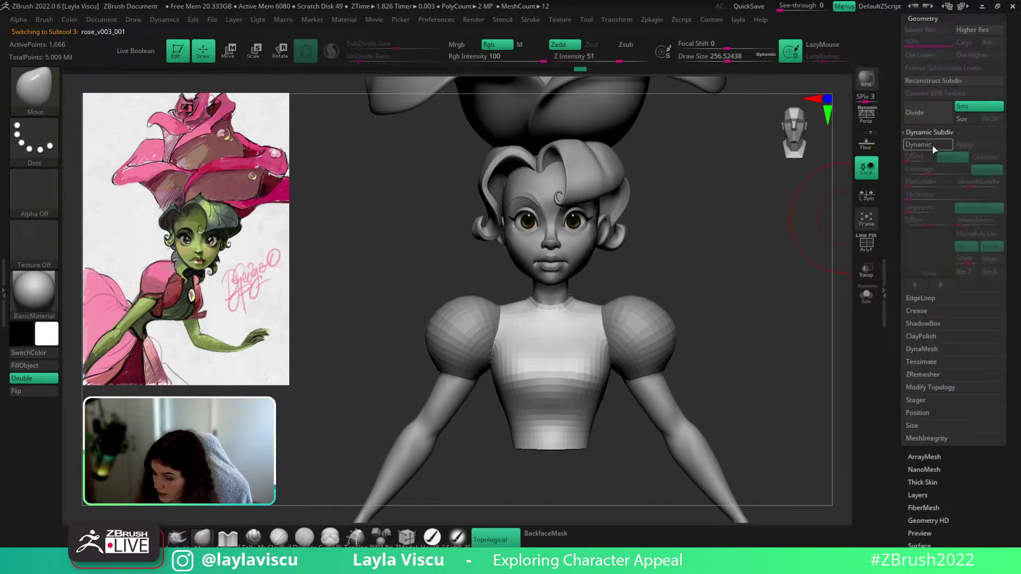
{"action": "left_click", "coordinate": [928, 144]}
{"action": "left_click_drag", "start_coordinate": [929, 194], "coordinate": [970, 216]}
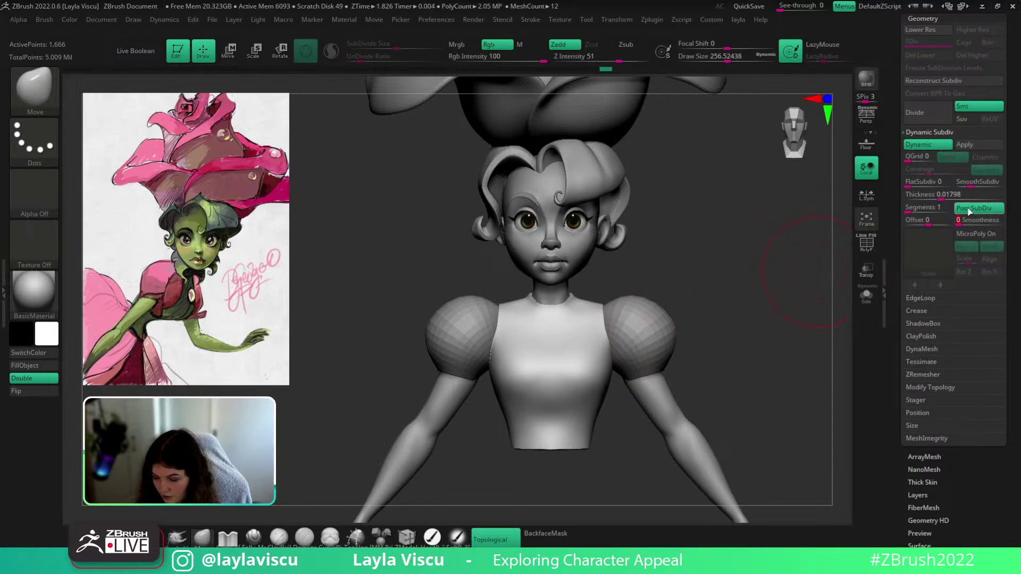
Turn on Dynamic Subdiv for the sleeve puffs with a Thickness of about 0.014
{"action": "left_click", "coordinate": [592, 342], "text": "alt"}
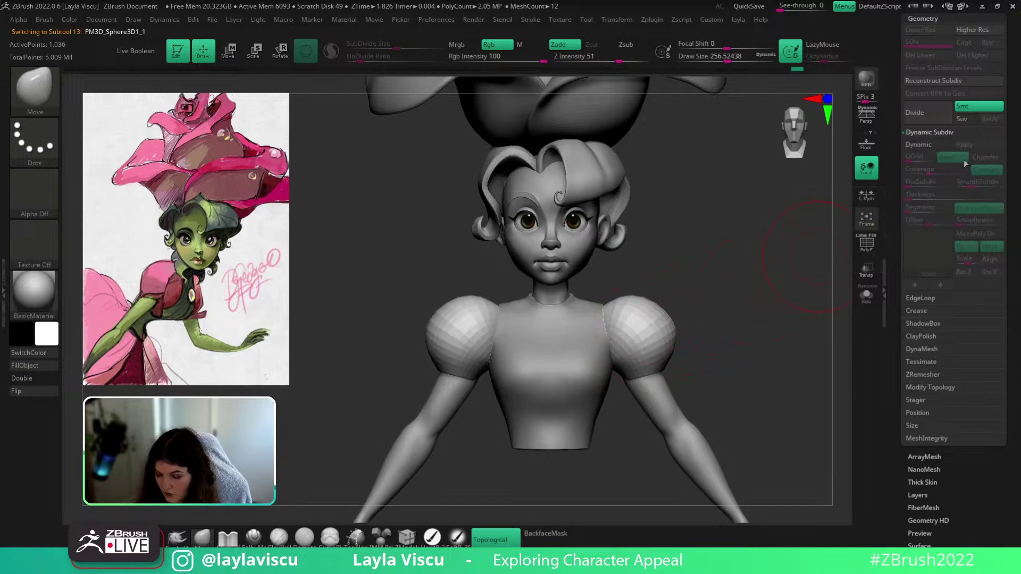
{"action": "left_click", "coordinate": [925, 146]}
{"action": "left_click_drag", "start_coordinate": [924, 195], "coordinate": [930, 195]}
{"action": "right_click_drag", "start_coordinate": [657, 319], "coordinate": [643, 273], "text": "ctrl"}
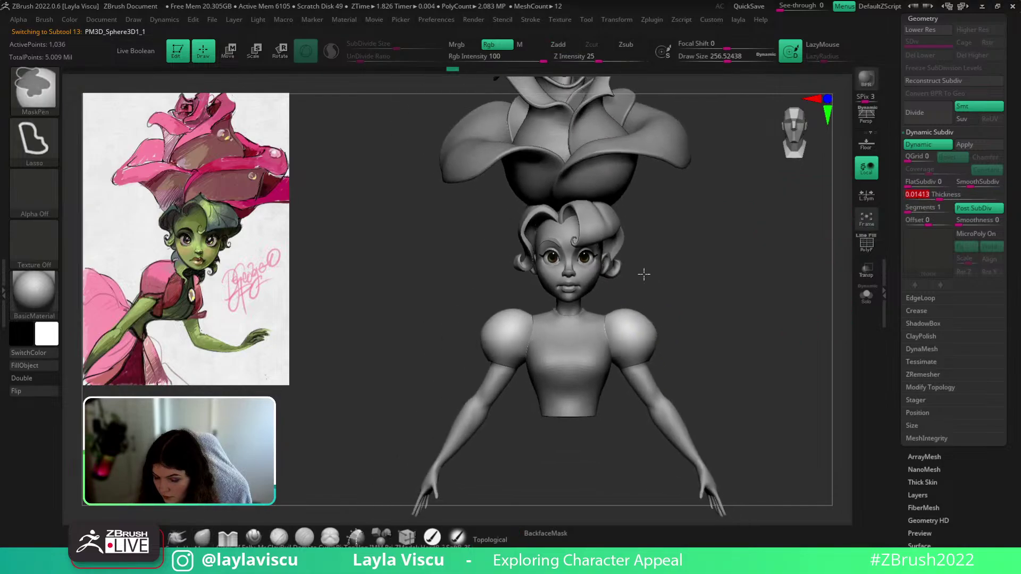
Add a single GroupsLoops edge loop with GPolish 0 along the sleeve puff openings, with subdivision preview off
{"action": "right_click_drag", "start_coordinate": [739, 287], "coordinate": [659, 184]}
{"action": "key", "text": "shift+f"}
{"action": "right_click_drag", "start_coordinate": [659, 266], "coordinate": [770, 455], "text": "ctrl"}
{"action": "key", "text": "shift+d"}
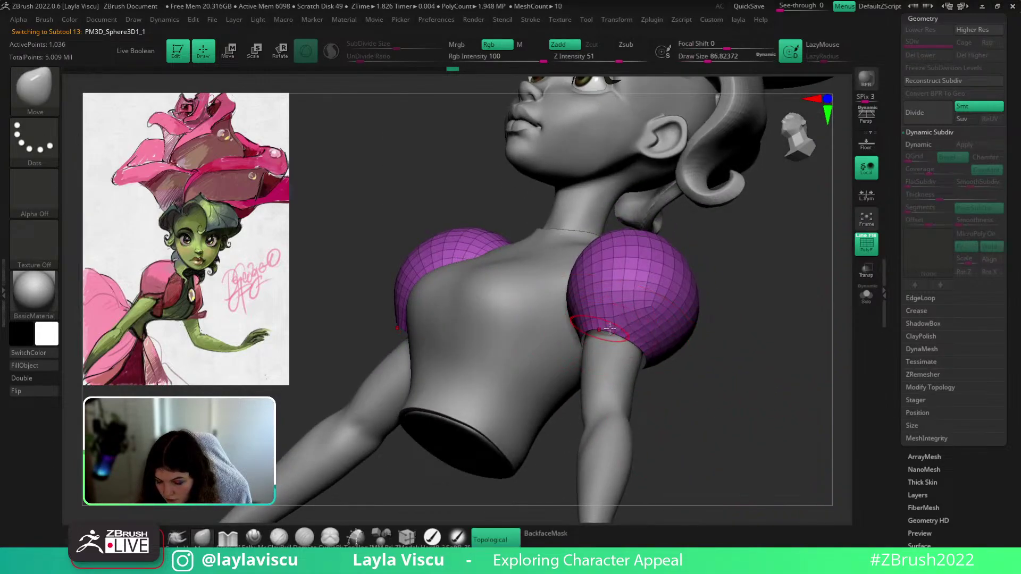
{"action": "right_click_drag", "start_coordinate": [633, 319], "coordinate": [853, 299]}
{"action": "left_click", "coordinate": [920, 298]}
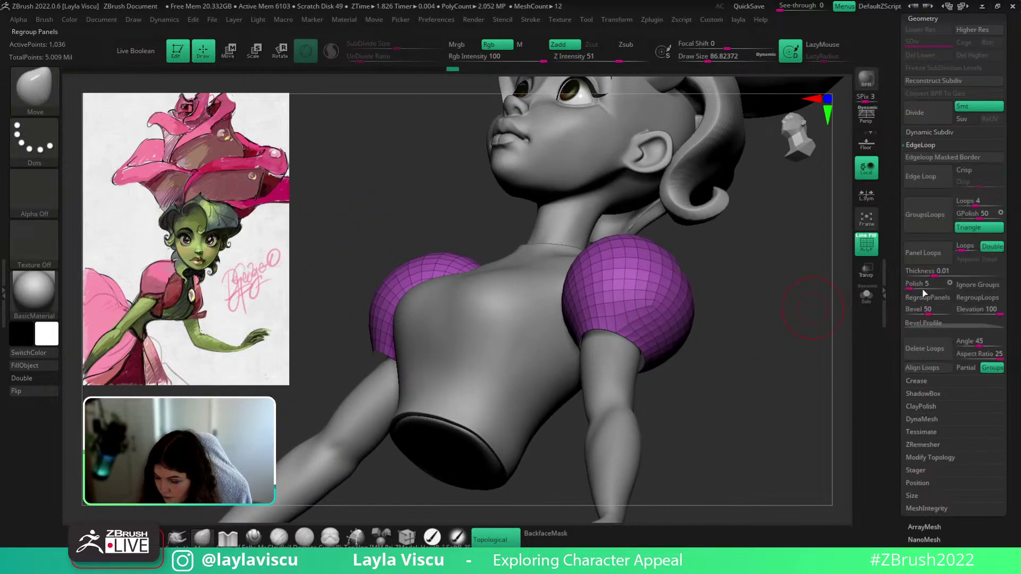
{"action": "left_click", "coordinate": [938, 222]}
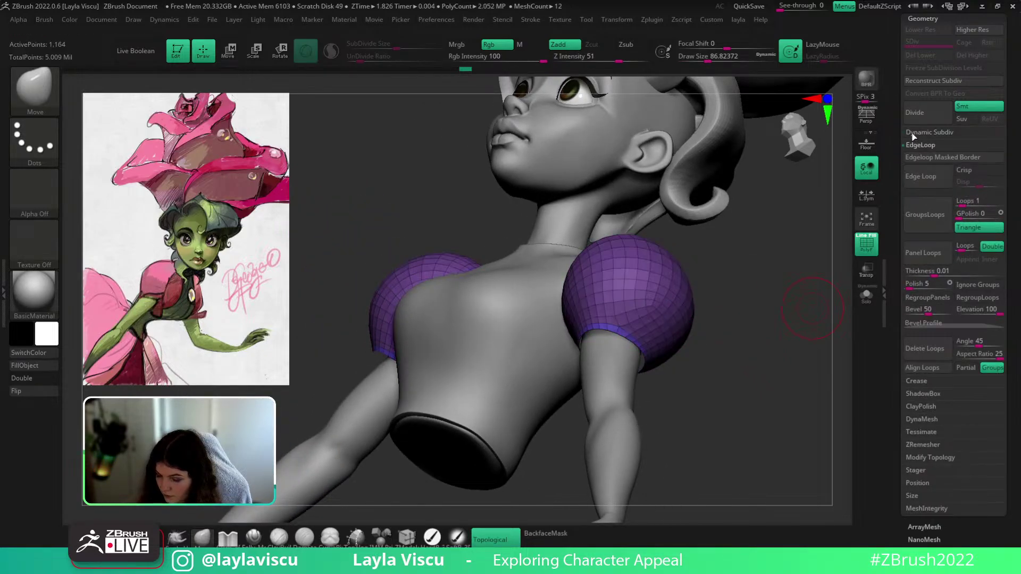
Restore Dynamic Subdiv on the sleeve puffs, hide the polyframe and adjust their shape with the Move brush at a Draw Size of about 197
{"action": "left_click", "coordinate": [929, 131]}
{"action": "left_click", "coordinate": [920, 145]}
{"action": "mouse_move", "coordinate": [777, 330]}
{"action": "right_mouse_down", "text": "shift"}
{"action": "mouse_move", "coordinate": [787, 392]}
{"action": "mouse_move", "coordinate": [709, 349]}
{"action": "mouse_move", "coordinate": [659, 298]}
{"action": "right_mouse_up", "text": "shift"}
{"action": "key", "text": "shift+f"}
{"action": "right_click_drag", "start_coordinate": [616, 340], "coordinate": [633, 409], "text": "ctrl"}
{"action": "key", "text": "s"}
{"action": "left_click_drag", "start_coordinate": [580, 320], "coordinate": [606, 311]}
{"action": "right_click_drag", "start_coordinate": [654, 246], "coordinate": [635, 256]}
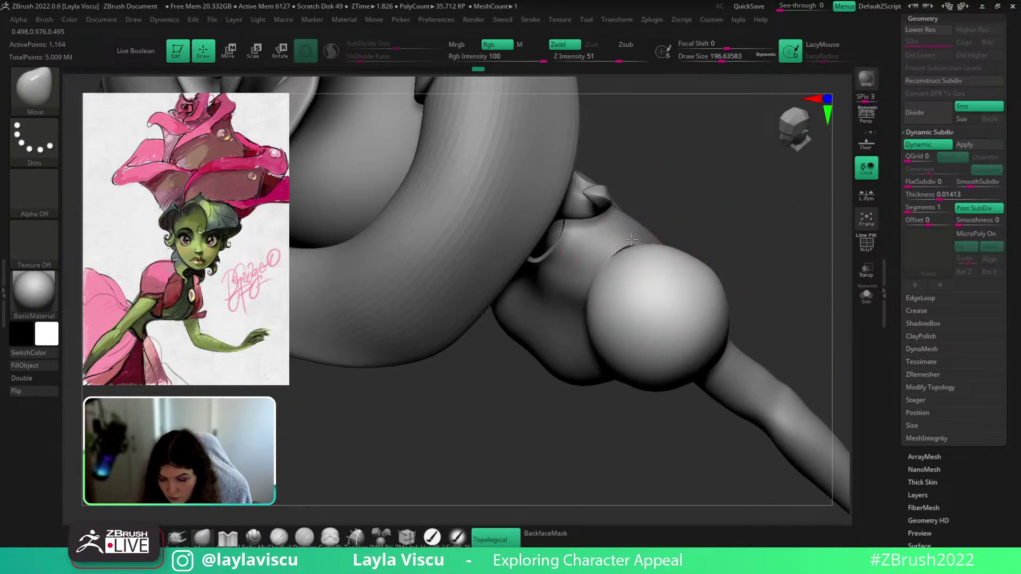
Refine the fit between the bodice shoulders and the sleeve puffs with the Move brush, reducing the Draw Size to about 145
{"action": "left_click", "coordinate": [629, 244], "text": "alt"}
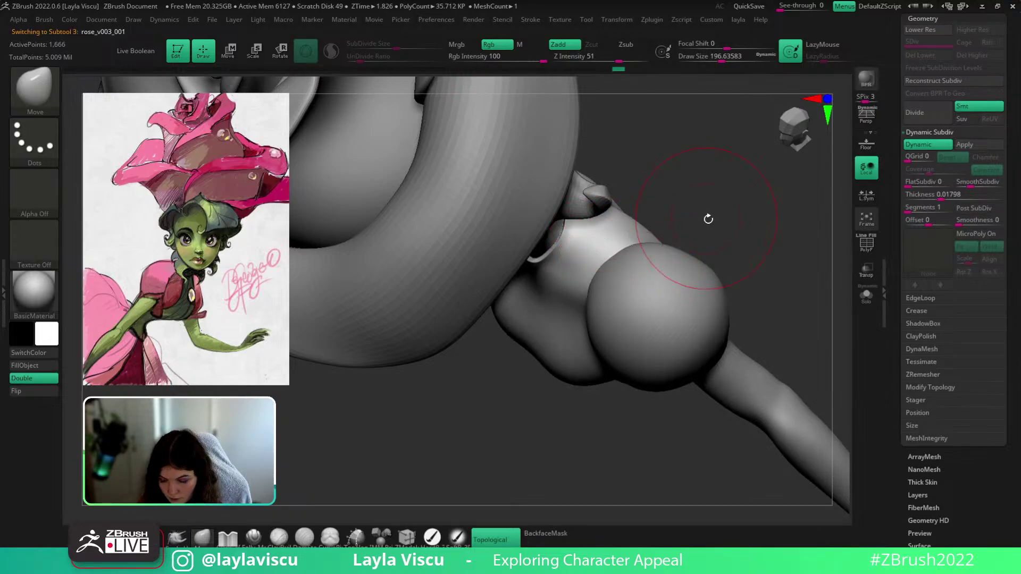
{"action": "right_click_drag", "start_coordinate": [708, 219], "coordinate": [663, 290]}
{"action": "left_click", "coordinate": [628, 256], "text": "alt"}
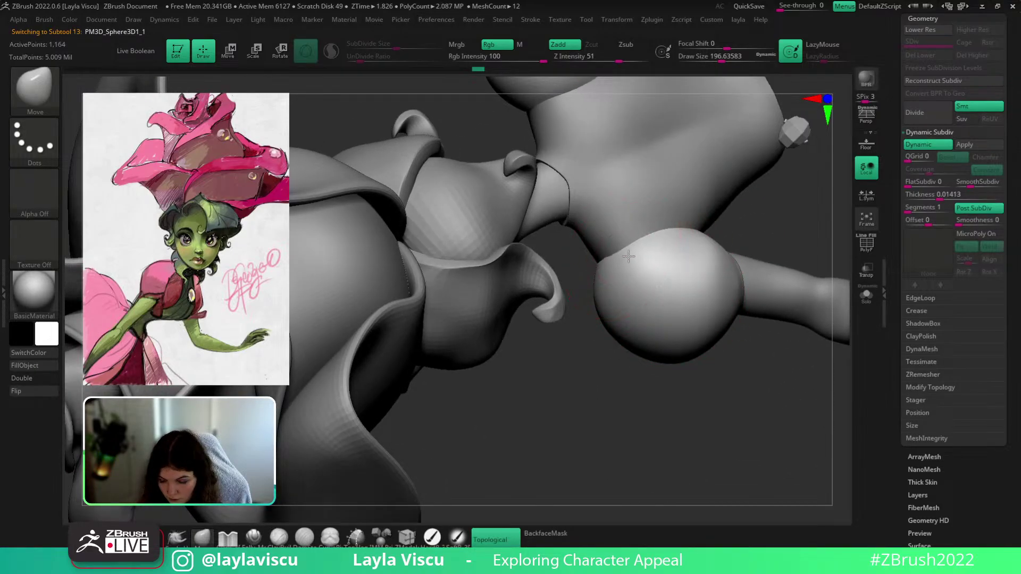
{"action": "right_click_drag", "start_coordinate": [663, 366], "coordinate": [612, 259]}
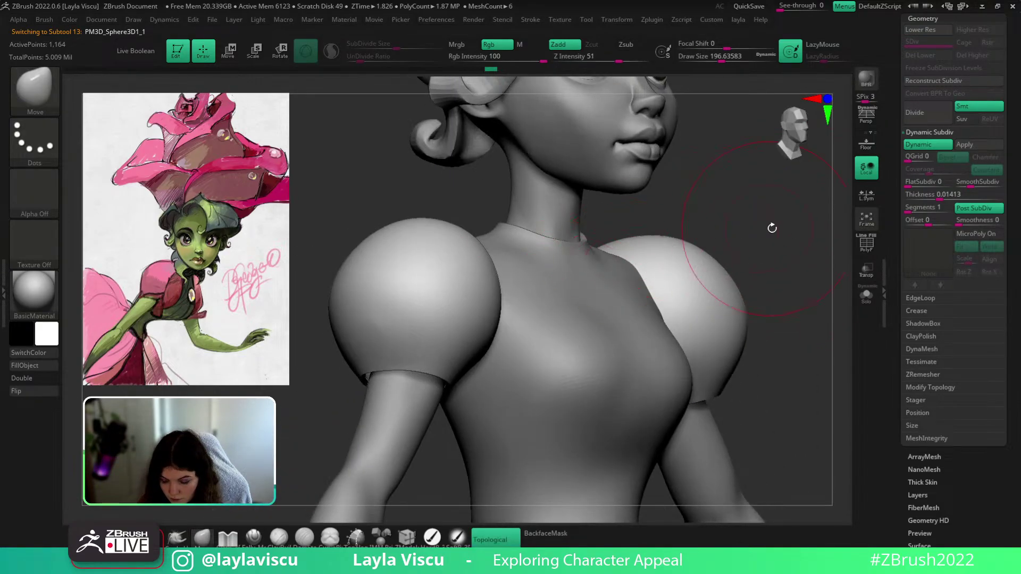
{"action": "right_click_drag", "start_coordinate": [772, 228], "coordinate": [524, 269], "text": "shift"}
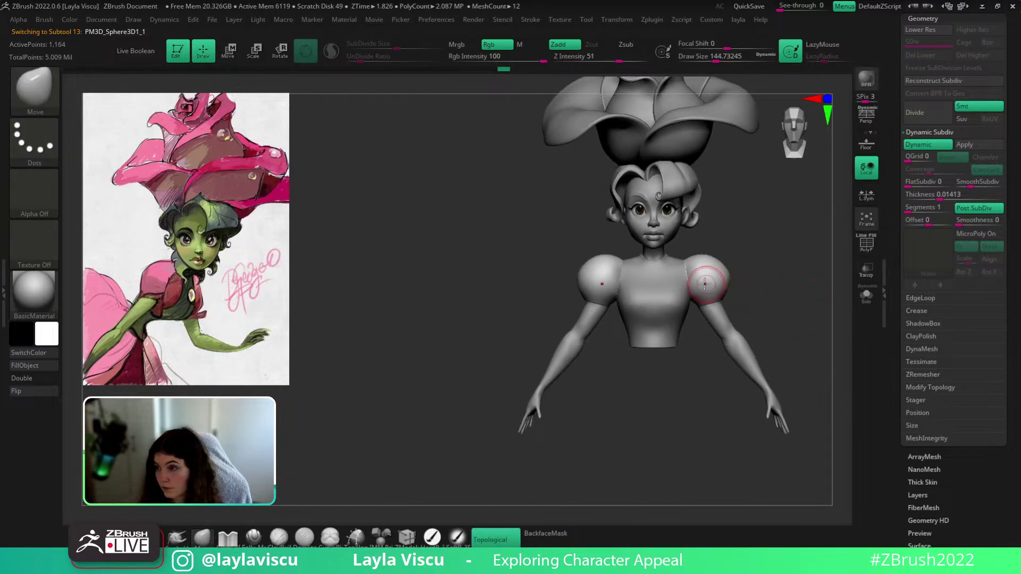
{"action": "right_click_drag", "start_coordinate": [705, 284], "coordinate": [725, 296], "text": "ctrl"}
{"action": "right_click_drag", "start_coordinate": [775, 317], "coordinate": [716, 358], "text": "alt"}
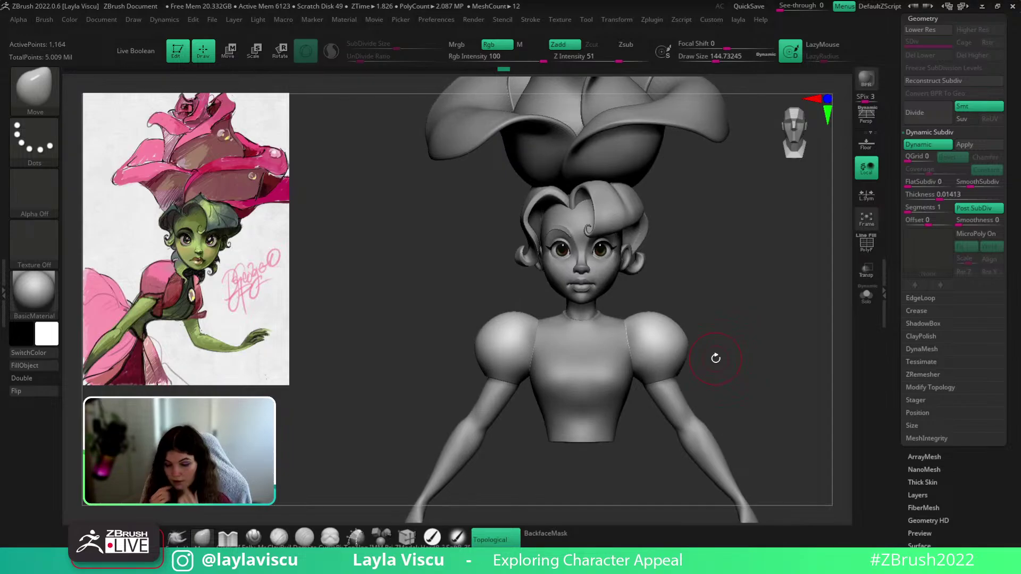
{"action": "right_click_drag", "start_coordinate": [731, 397], "coordinate": [690, 399], "text": "ctrl"}
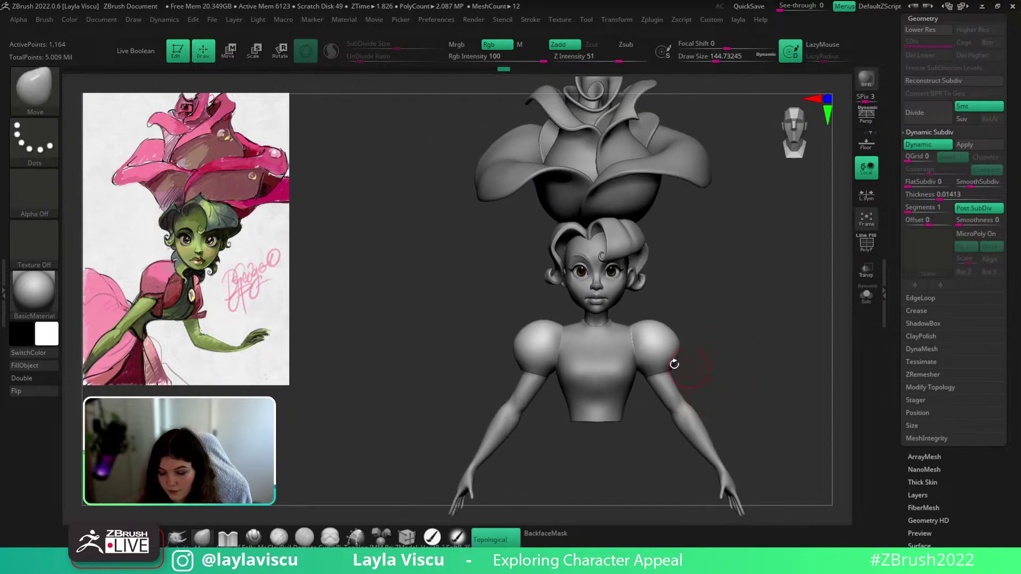
{"action": "mouse_move", "coordinate": [706, 330]}
{"action": "right_mouse_down"}
{"action": "mouse_move", "coordinate": [628, 359]}
{"action": "mouse_move", "coordinate": [716, 344]}
{"action": "right_mouse_up"}
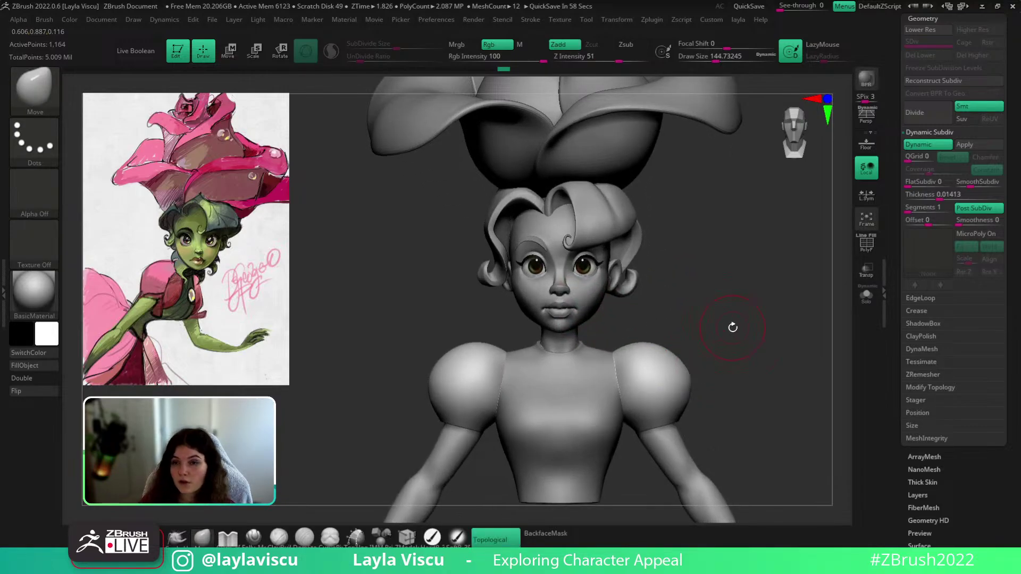
{"action": "right_click_drag", "start_coordinate": [751, 311], "coordinate": [758, 335]}
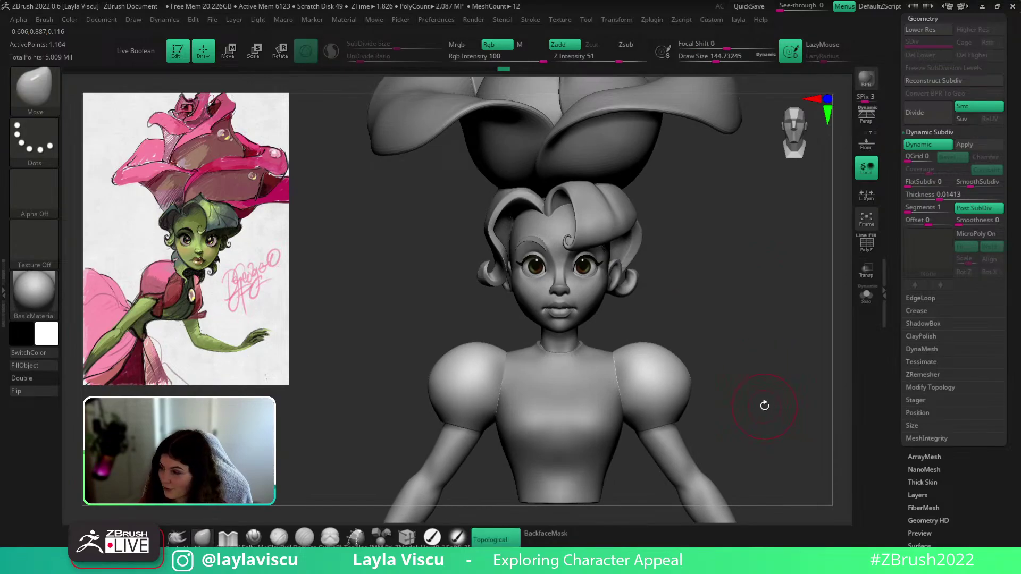
{"action": "right_click_drag", "start_coordinate": [761, 385], "coordinate": [788, 333]}
Check the body subtool in isolation, then fill it with the light green skin colour sampled from the reference image
{"action": "left_click", "coordinate": [662, 296], "text": "alt"}
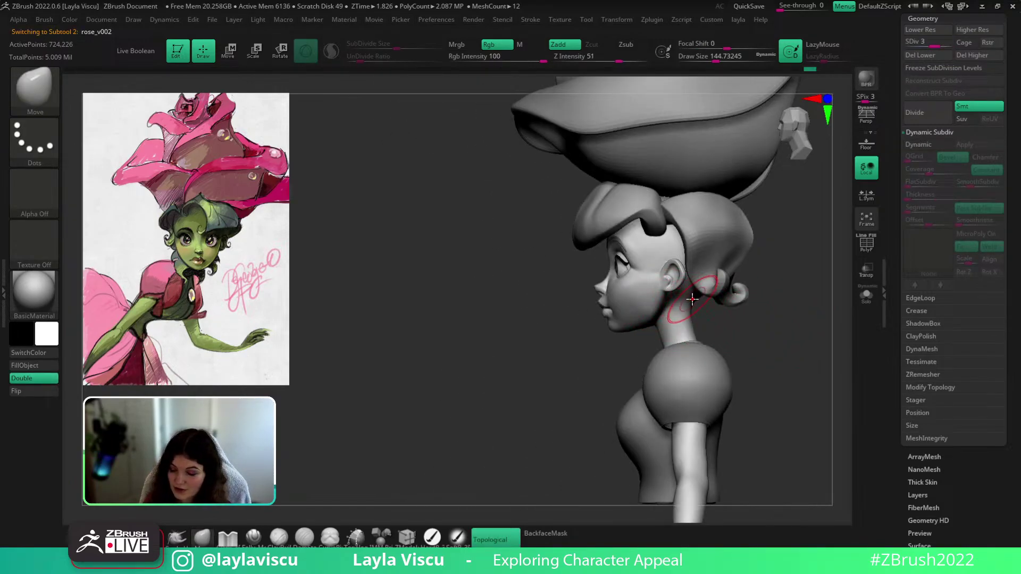
{"action": "left_click", "coordinate": [866, 295]}
{"action": "right_click_drag", "start_coordinate": [813, 308], "coordinate": [819, 332]}
{"action": "left_click", "coordinate": [866, 295]}
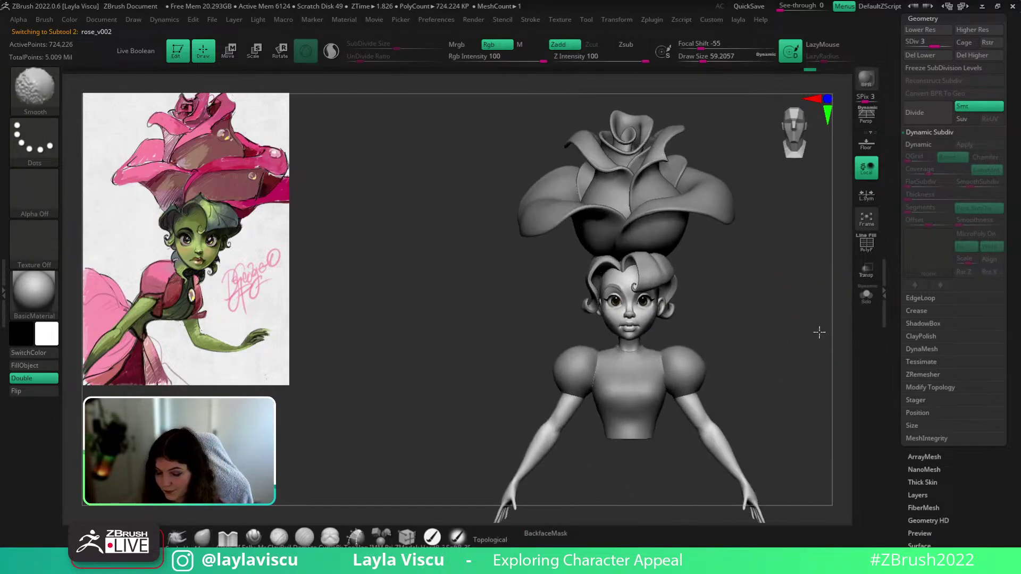
{"action": "key", "text": "shift+z"}
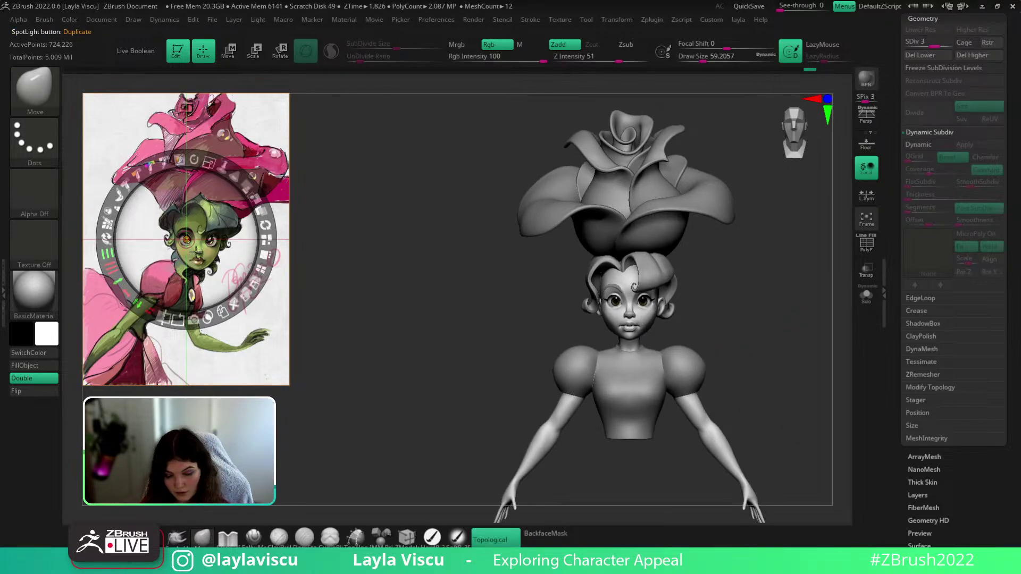
{"action": "key", "text": "c"}
{"action": "key", "text": "z"}
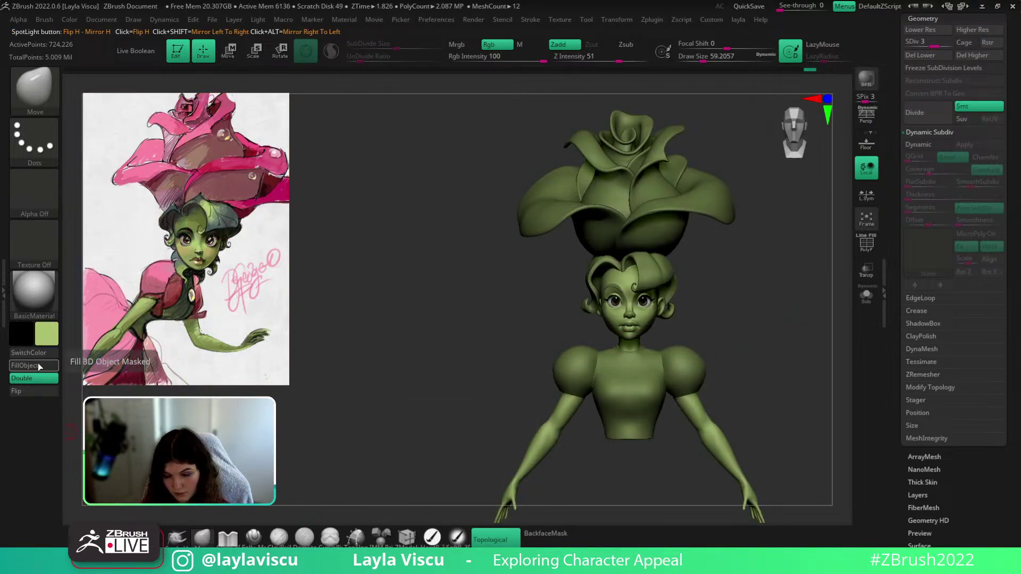
Turn on polypaint display for all subtools so the rose, hair and body show their own colours
{"action": "left_click", "coordinate": [669, 193], "text": "alt"}
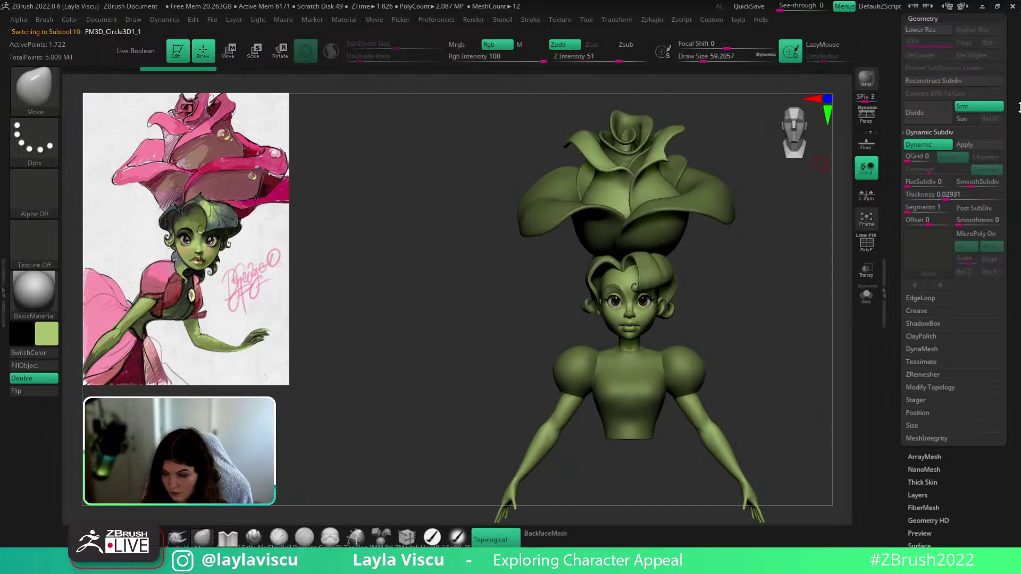
{"action": "left_click_drag", "start_coordinate": [1013, 107], "coordinate": [1013, 159]}
{"action": "left_click", "coordinate": [937, 61]}
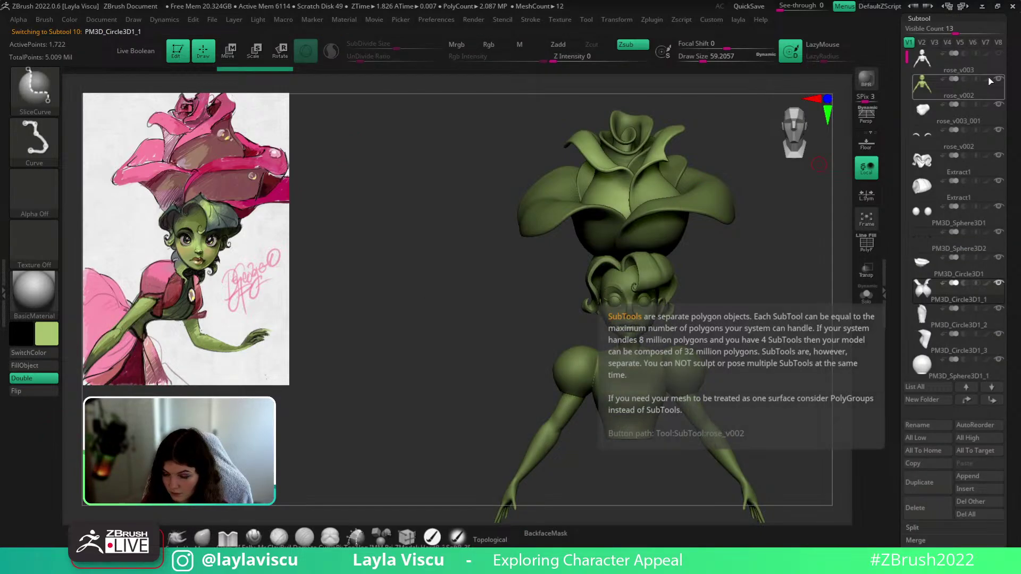
{"action": "left_click", "coordinate": [989, 81], "text": "ctrl+shift"}
Sample a dark olive green from the reference image and fill the bodice with it
{"action": "left_click_drag", "start_coordinate": [731, 299], "coordinate": [691, 235], "text": "alt"}
{"action": "key", "text": "z"}
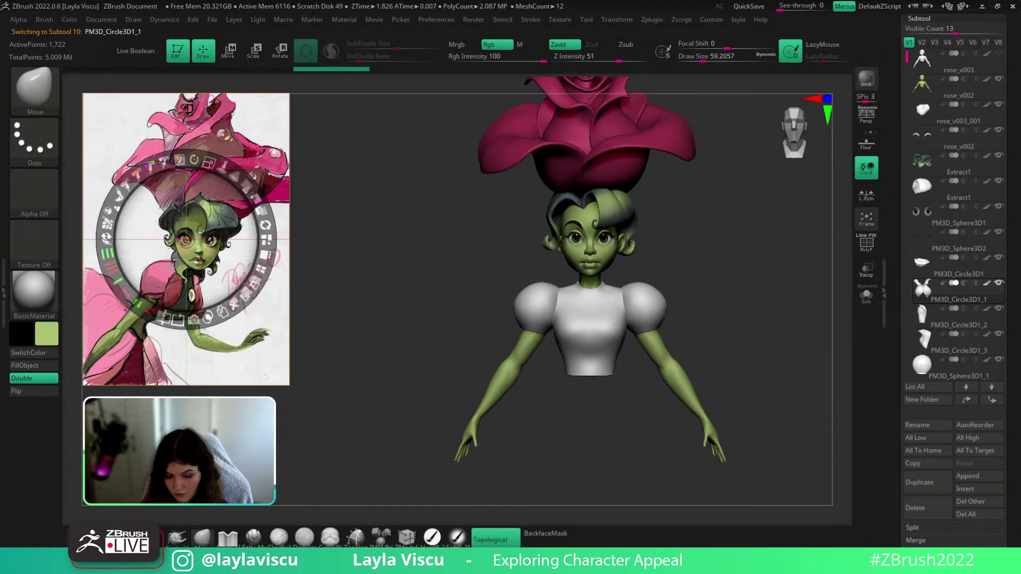
{"action": "key", "text": "c"}
{"action": "key", "text": "z"}
{"action": "left_click", "coordinate": [580, 342], "text": "alt"}
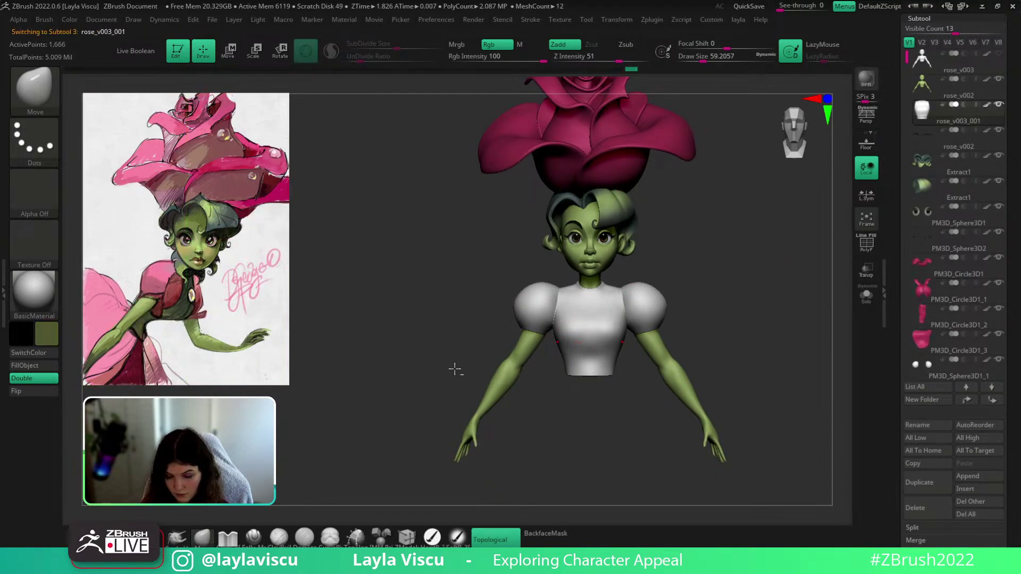
{"action": "left_click", "coordinate": [35, 368]}
Sample the pink of the sleeve from the reference image and fill the sleeve puffs with it
{"action": "key", "text": "z"}
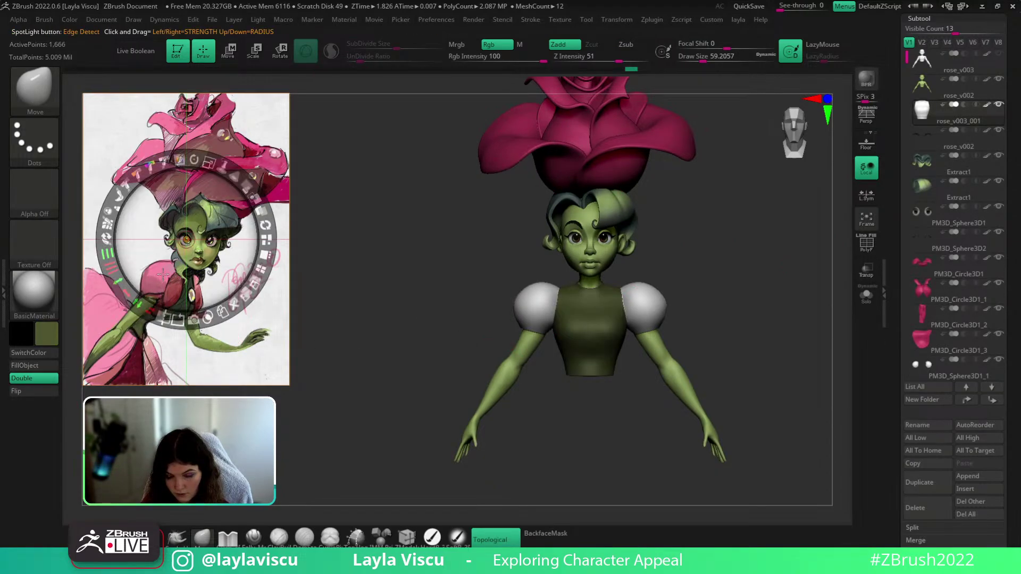
{"action": "key", "text": "c"}
{"action": "key", "text": "z"}
{"action": "left_click", "coordinate": [540, 303], "text": "alt"}
{"action": "left_click", "coordinate": [33, 367]}
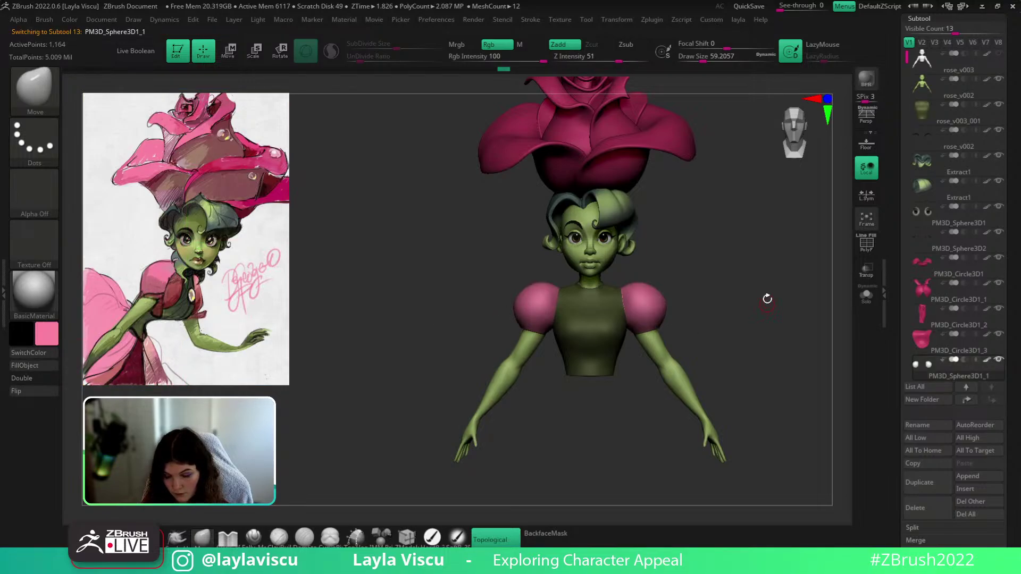
Select the body subtool, sample a reddish brown from the reference image and choose the SoftP_3DCW paint brush at a small size
{"action": "left_click_drag", "start_coordinate": [766, 296], "coordinate": [624, 338]}
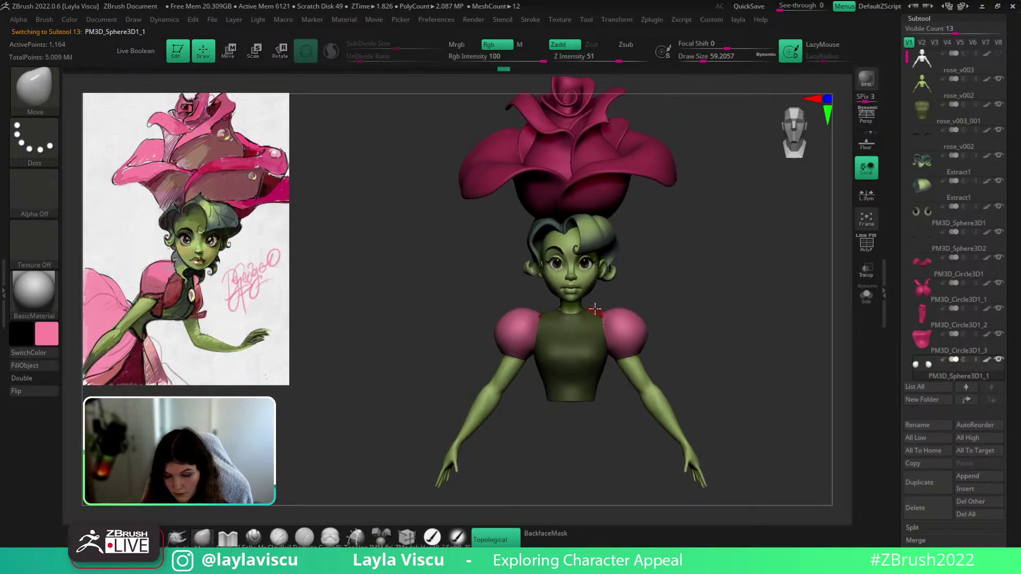
{"action": "left_click", "coordinate": [578, 281], "text": "alt"}
{"action": "right_click_drag", "start_coordinate": [551, 251], "coordinate": [593, 320], "text": "ctrl"}
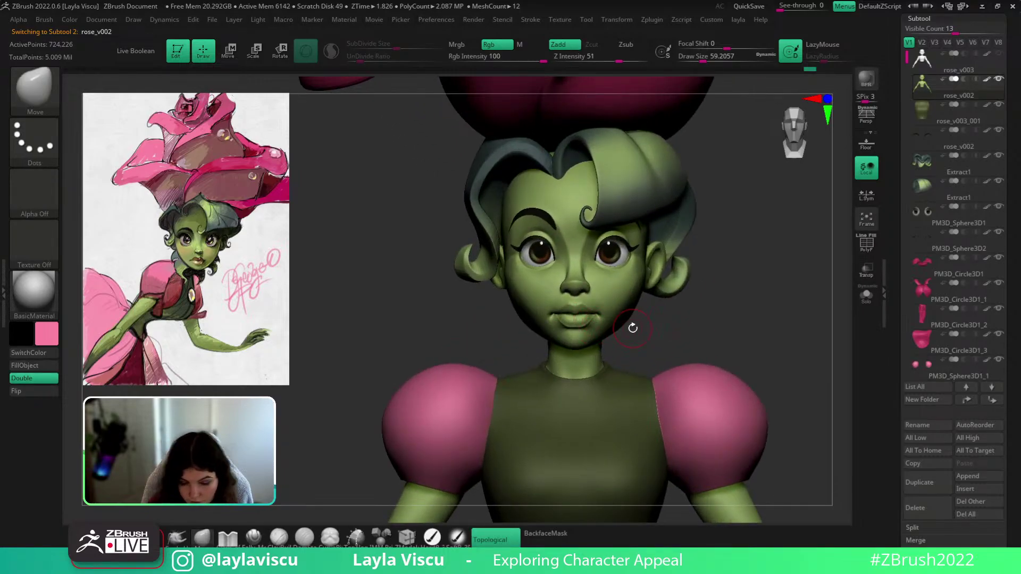
{"action": "key", "text": "shift+z"}
{"action": "key", "text": "z"}
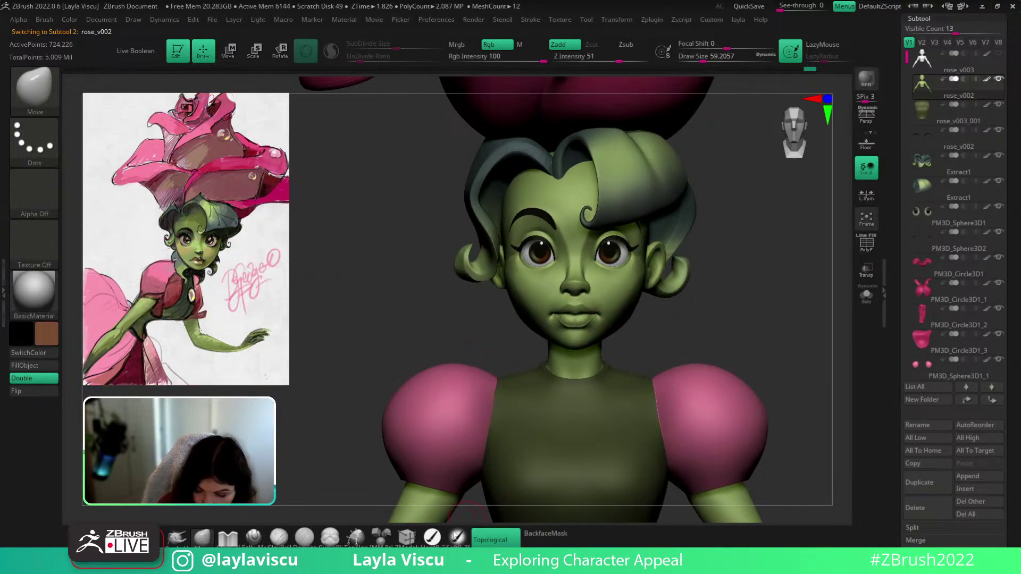
{"action": "left_click", "coordinate": [457, 538]}
{"action": "key", "text": "s"}
{"action": "left_click_drag", "start_coordinate": [575, 300], "coordinate": [569, 300]}
{"action": "key", "text": "space"}
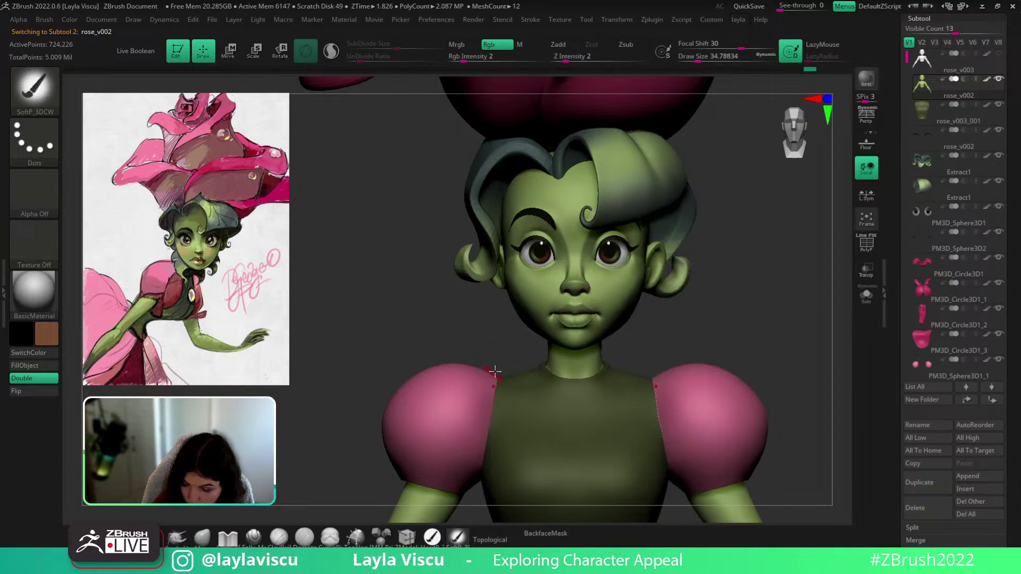
Paint the upper lip reddish brown at a Draw Size of about 27 with Rgb Intensity 100
{"action": "right_click_drag", "start_coordinate": [494, 371], "coordinate": [590, 307], "text": "ctrl"}
{"action": "key", "text": "s"}
{"action": "left_click_drag", "start_coordinate": [590, 307], "coordinate": [591, 306]}
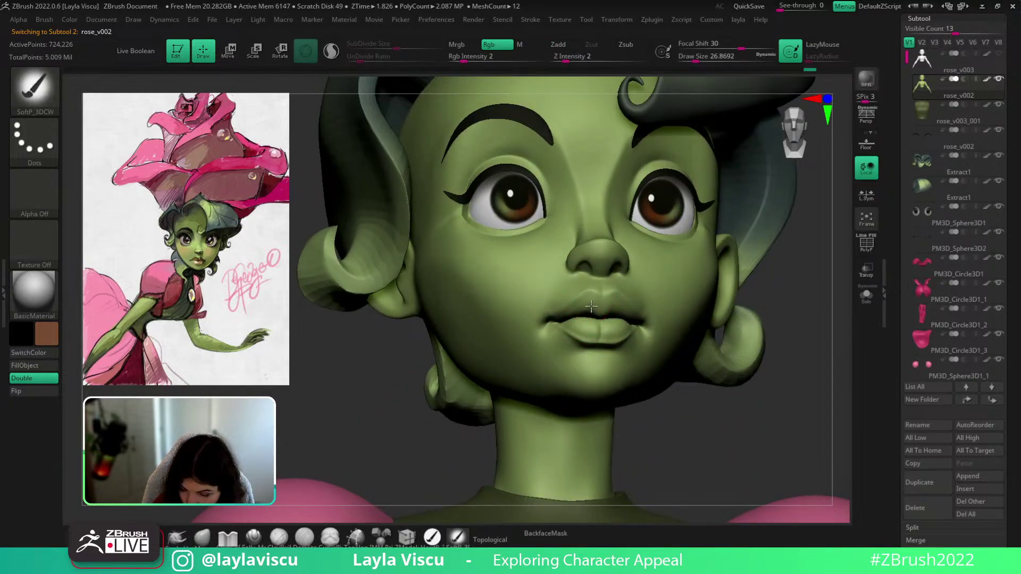
{"action": "left_click_drag", "start_coordinate": [525, 58], "coordinate": [589, 122]}
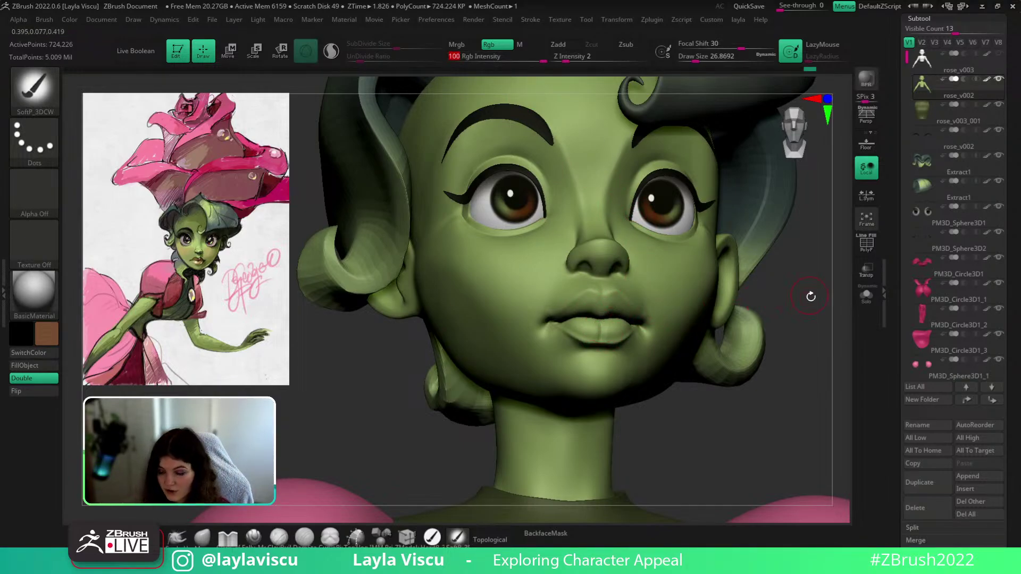
{"action": "left_click_drag", "start_coordinate": [593, 311], "coordinate": [585, 309]}
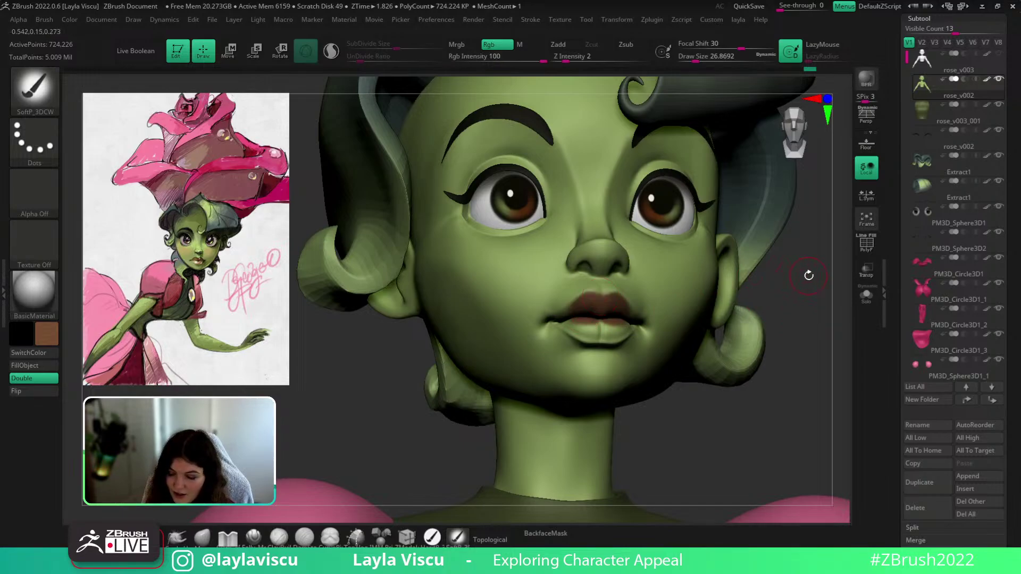
Isolate the body subtool and paint the lower lip and mouth corners reddish brown at a Draw Size of about 13
{"action": "left_click", "coordinate": [865, 295]}
{"action": "mouse_move", "coordinate": [804, 323]}
{"action": "left_mouse_down"}
{"action": "mouse_move", "coordinate": [707, 288]}
{"action": "mouse_move", "coordinate": [628, 324]}
{"action": "left_mouse_up"}
{"action": "key", "text": "ctrl"}
{"action": "left_click_drag", "start_coordinate": [531, 340], "coordinate": [600, 352]}
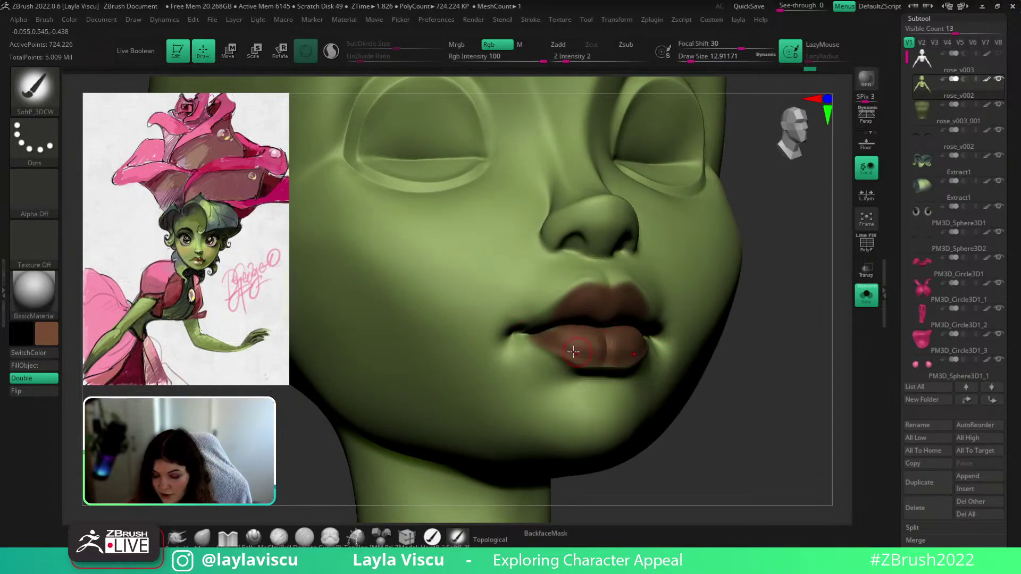
{"action": "left_click_drag", "start_coordinate": [774, 350], "coordinate": [675, 287]}
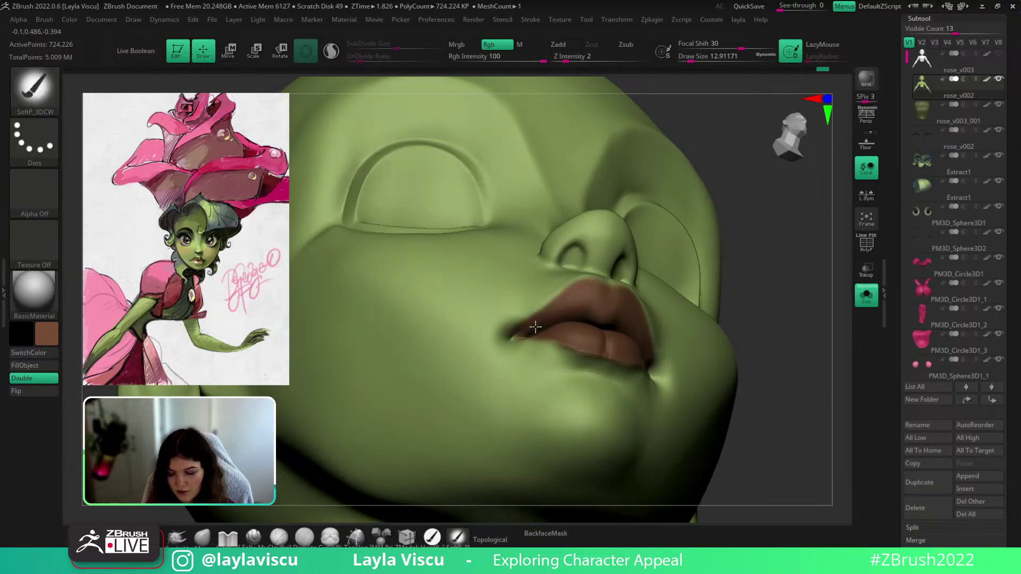
{"action": "left_click_drag", "start_coordinate": [756, 291], "coordinate": [709, 329]}
{"action": "mouse_move", "coordinate": [594, 300]}
{"action": "left_mouse_down"}
{"action": "mouse_move", "coordinate": [612, 297]}
{"action": "mouse_move", "coordinate": [579, 303]}
{"action": "left_mouse_up"}
Sample the green skin colour and clean up the lip paint around the corners of the mouth
{"action": "left_click_drag", "start_coordinate": [771, 457], "coordinate": [761, 415], "text": "alt"}
{"action": "left_click_drag", "start_coordinate": [760, 414], "coordinate": [712, 374], "text": "shift"}
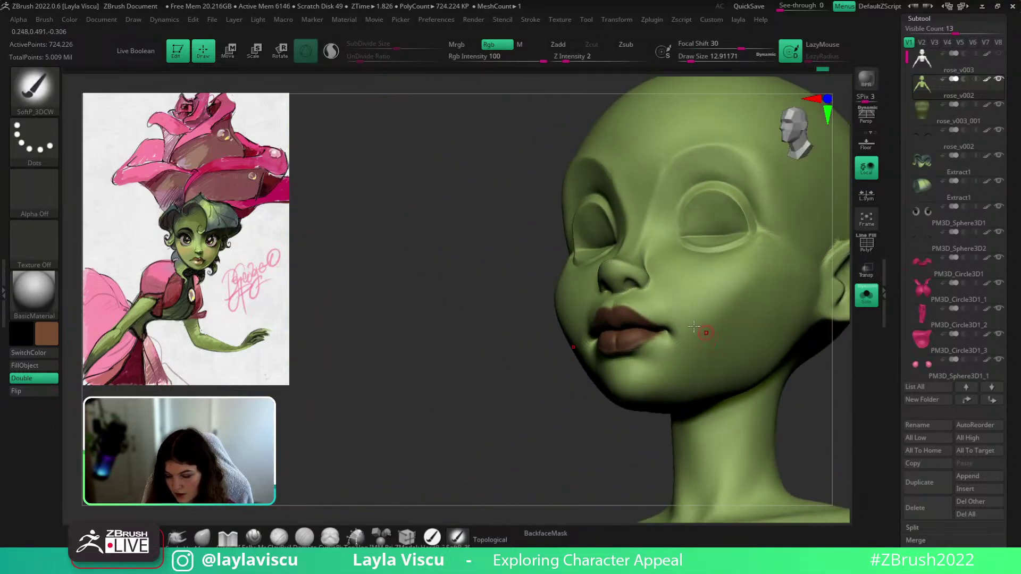
{"action": "right_click_drag", "start_coordinate": [707, 333], "coordinate": [671, 366], "text": "ctrl"}
{"action": "key", "text": "s"}
{"action": "left_click_drag", "start_coordinate": [651, 353], "coordinate": [657, 353]}
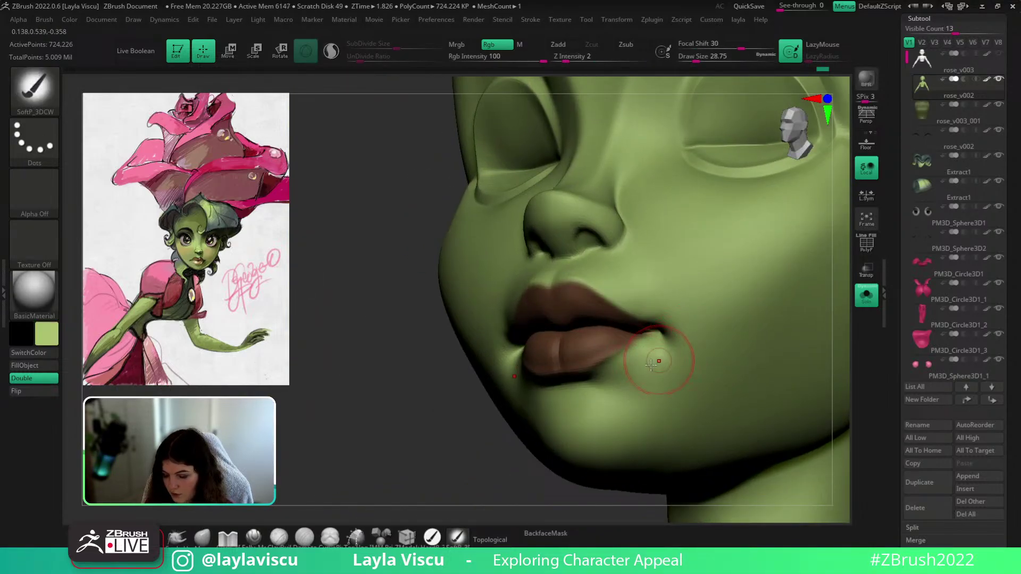
{"action": "right_click_drag", "start_coordinate": [730, 349], "coordinate": [756, 339]}
{"action": "mouse_move", "coordinate": [675, 265]}
{"action": "right_mouse_down", "text": "ctrl"}
{"action": "mouse_move", "coordinate": [590, 246]}
{"action": "mouse_move", "coordinate": [786, 371]}
{"action": "mouse_move", "coordinate": [832, 381]}
{"action": "mouse_move", "coordinate": [791, 410]}
{"action": "mouse_move", "coordinate": [770, 358]}
{"action": "right_mouse_up", "text": "ctrl"}
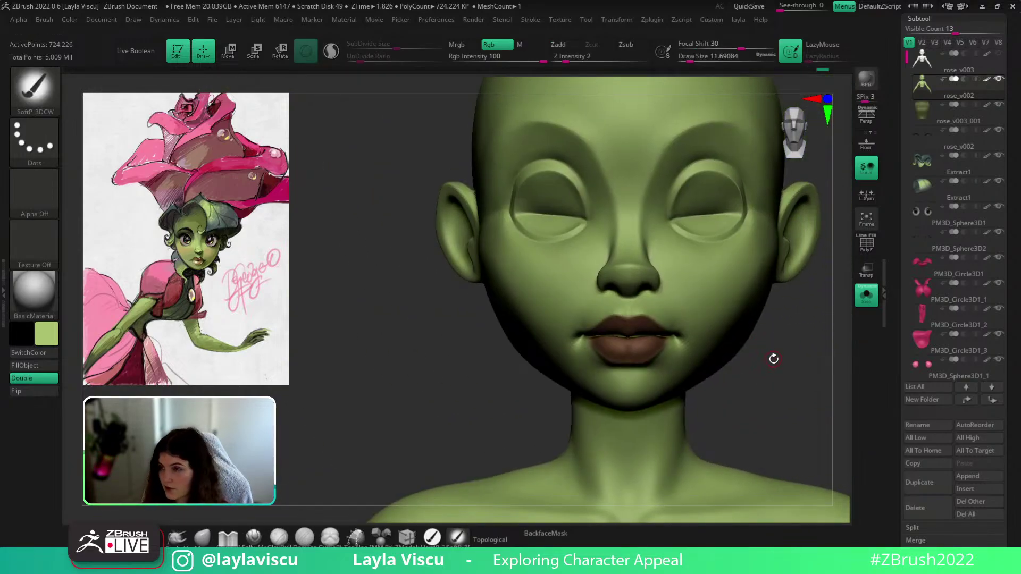
Sample a light peach tone from the reference image and paint the lower lip with it at a Draw Size of about 22
{"action": "key", "text": "z"}
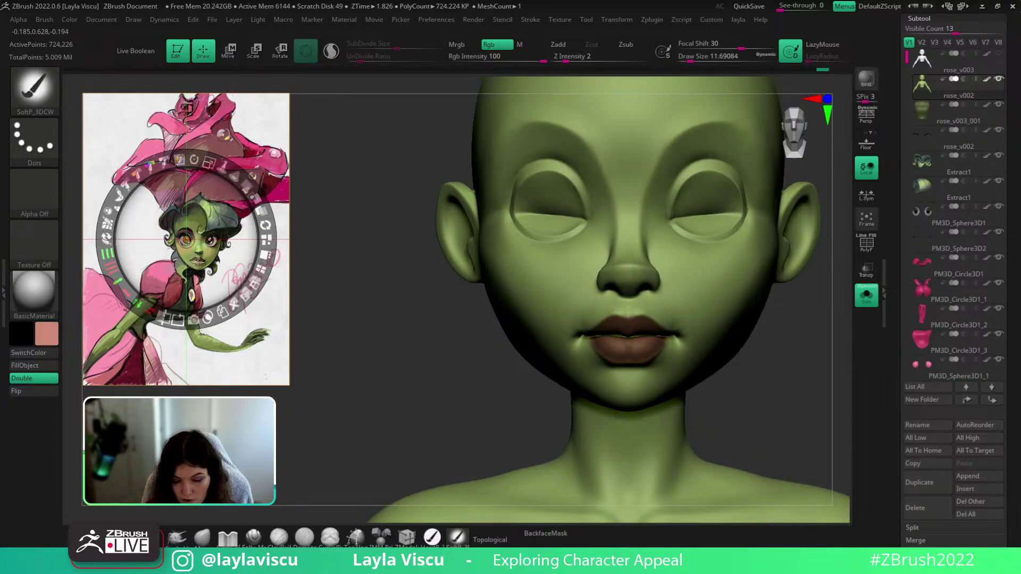
{"action": "key", "text": "z"}
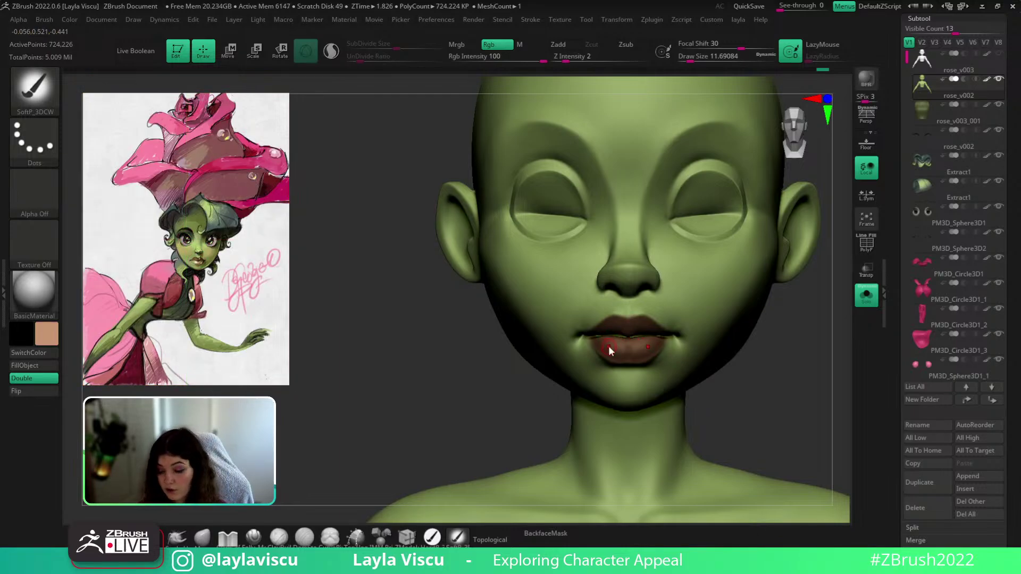
{"action": "key", "text": "bracketright"}
{"action": "key", "text": "ctrl+z"}
{"action": "left_click_drag", "start_coordinate": [601, 346], "coordinate": [637, 346]}
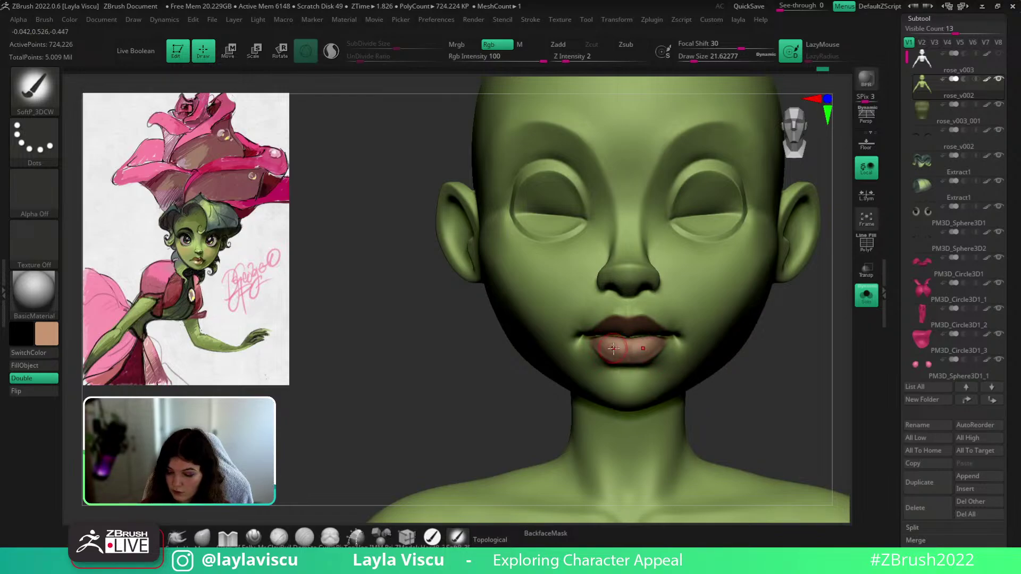
{"action": "left_click", "coordinate": [866, 296]}
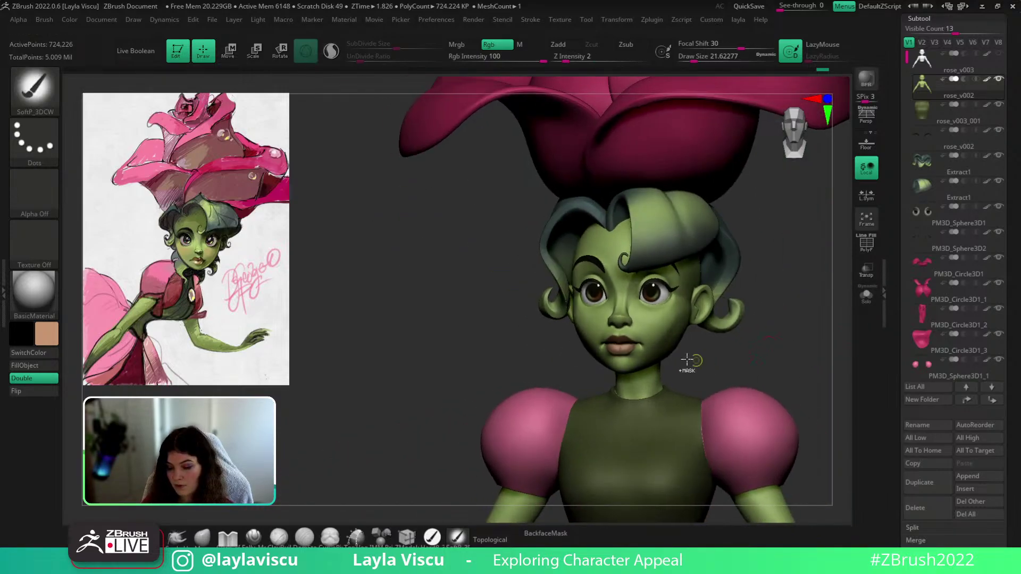
Sample the skin green and tidy the outer edge of the lower lip at a Draw Size of about 22
{"action": "mouse_move", "coordinate": [694, 451]}
{"action": "right_mouse_down"}
{"action": "mouse_move", "coordinate": [622, 353]}
{"action": "mouse_move", "coordinate": [580, 335]}
{"action": "right_mouse_up"}
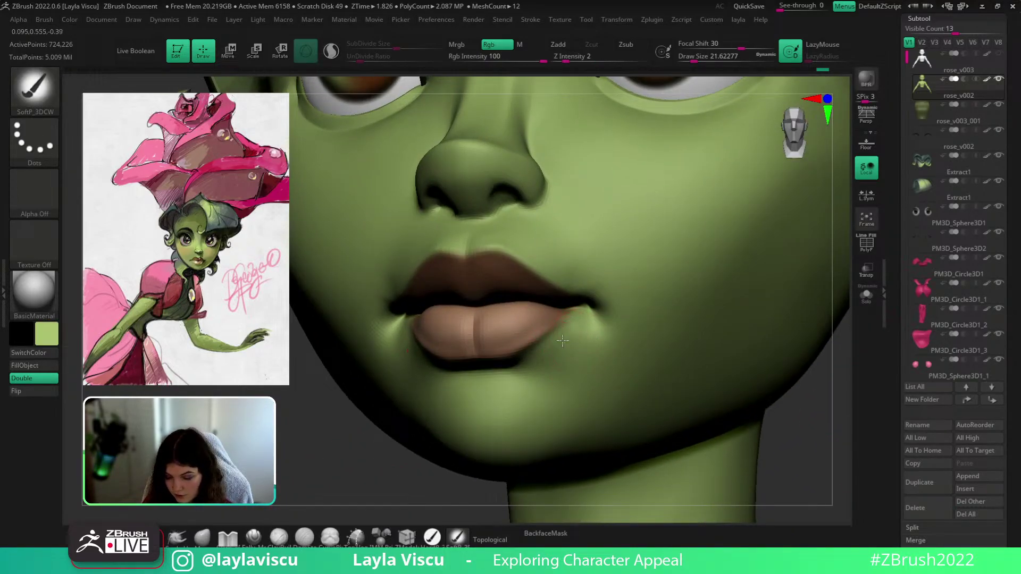
{"action": "left_click_drag", "start_coordinate": [562, 341], "coordinate": [571, 335]}
{"action": "right_click_drag", "start_coordinate": [787, 429], "coordinate": [821, 425]}
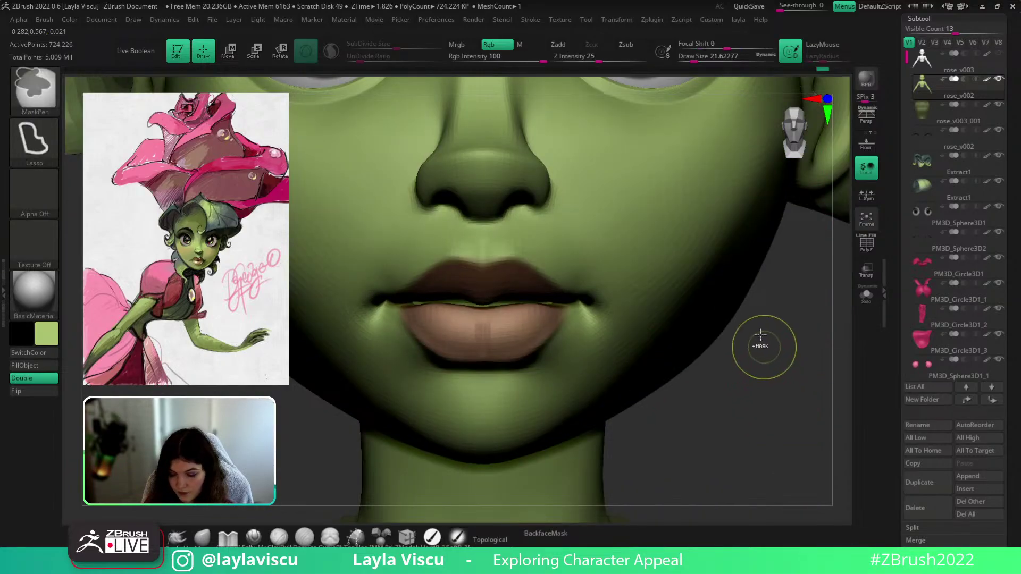
{"action": "right_click_drag", "start_coordinate": [760, 335], "coordinate": [744, 300], "text": "ctrl"}
{"action": "right_click_drag", "start_coordinate": [728, 337], "coordinate": [750, 281], "text": "ctrl"}
{"action": "right_click_drag", "start_coordinate": [750, 281], "coordinate": [817, 227], "text": "alt"}
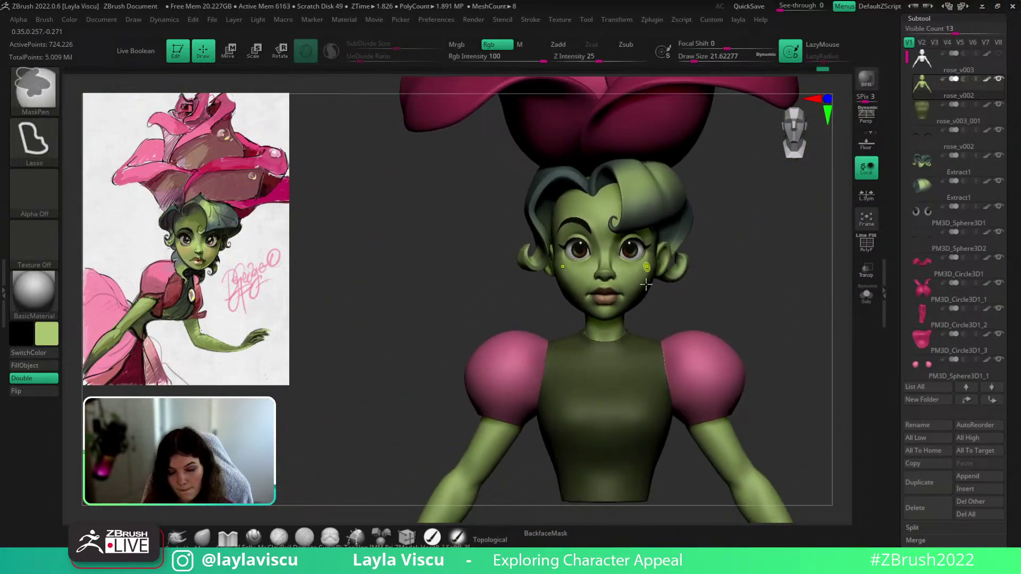
Sample a warm tone from the reference image and shift the paint colour to an orange of about Red 199, Green 121, Blue 79
{"action": "right_click_drag", "start_coordinate": [646, 284], "coordinate": [668, 312], "text": "ctrl"}
{"action": "key", "text": "shift+z"}
{"action": "key", "text": "c"}
{"action": "key", "text": "z"}
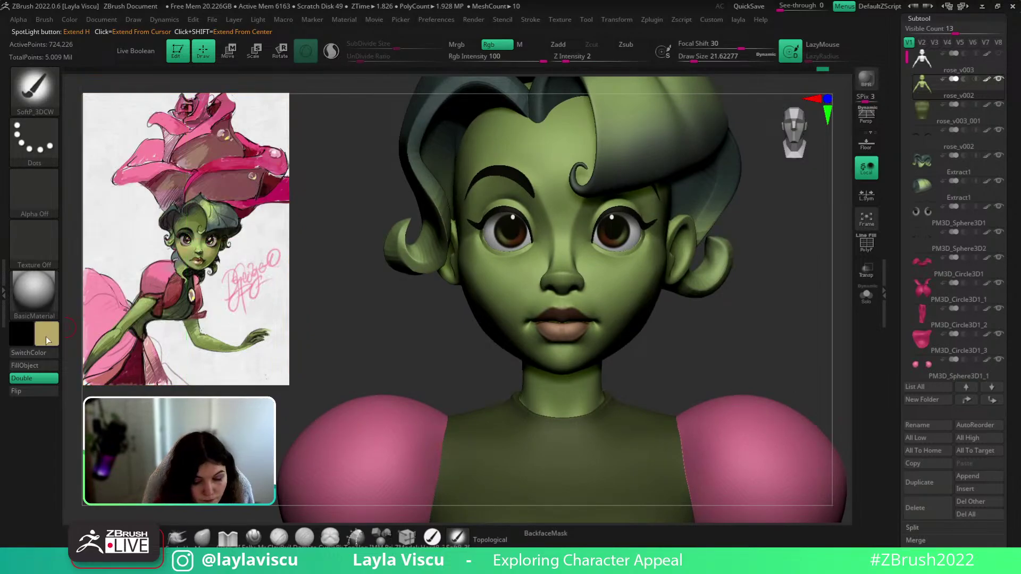
{"action": "left_click", "coordinate": [46, 336]}
{"action": "left_click_drag", "start_coordinate": [81, 241], "coordinate": [73, 239]}
{"action": "left_click_drag", "start_coordinate": [114, 325], "coordinate": [117, 322]}
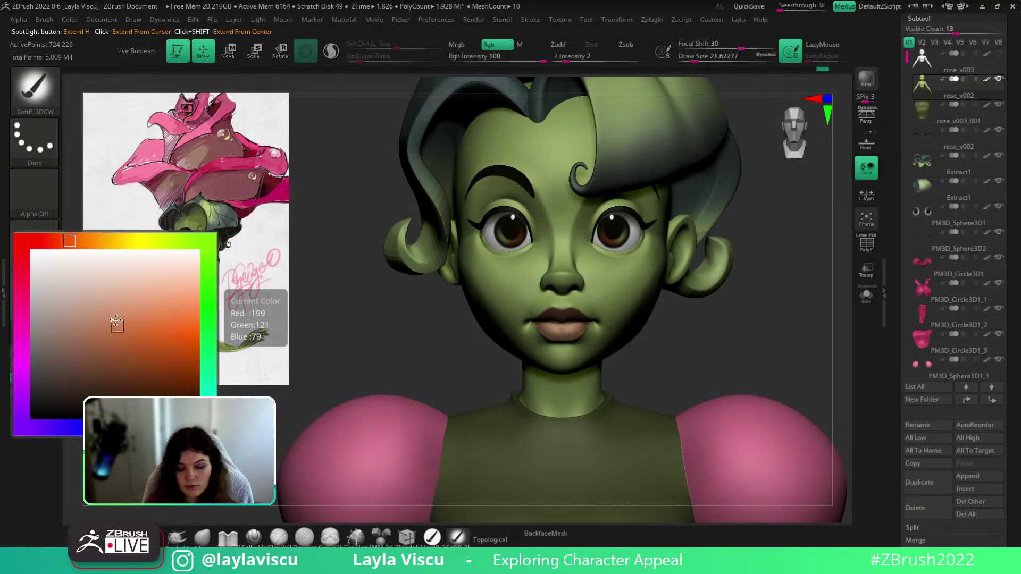
Paint soft orange blush on the cheeks at a Draw Size of about 163
{"action": "key", "text": "s"}
{"action": "left_click_drag", "start_coordinate": [669, 334], "coordinate": [684, 333]}
{"action": "right_click_drag", "start_coordinate": [718, 330], "coordinate": [669, 315]}
{"action": "key", "text": "s"}
{"action": "left_click_drag", "start_coordinate": [657, 290], "coordinate": [629, 287]}
{"action": "left_click_drag", "start_coordinate": [686, 262], "coordinate": [651, 274], "text": "shift"}
{"action": "left_click_drag", "start_coordinate": [664, 263], "coordinate": [620, 299]}
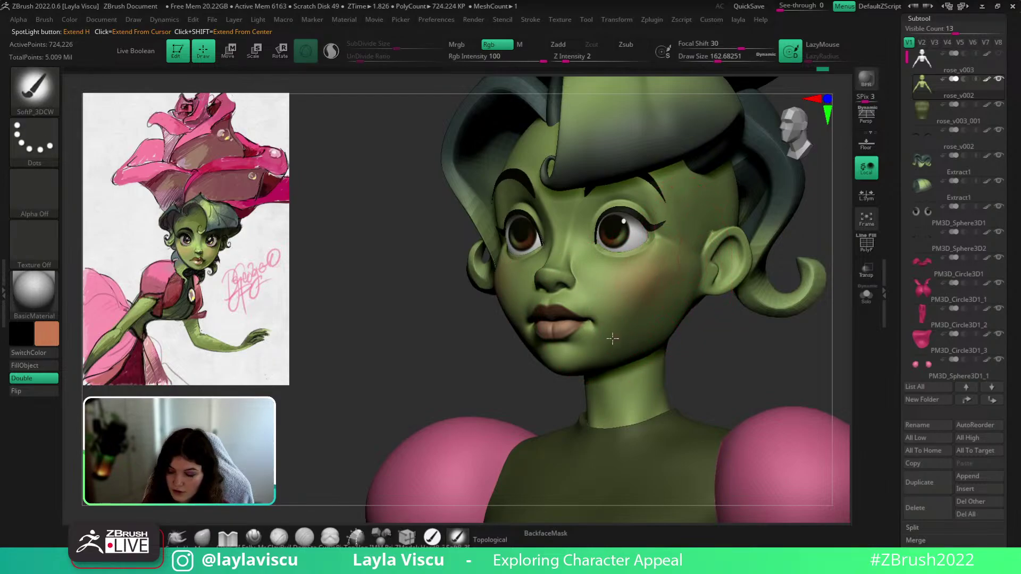
{"action": "right_click_drag", "start_coordinate": [682, 334], "coordinate": [760, 271], "text": "shift"}
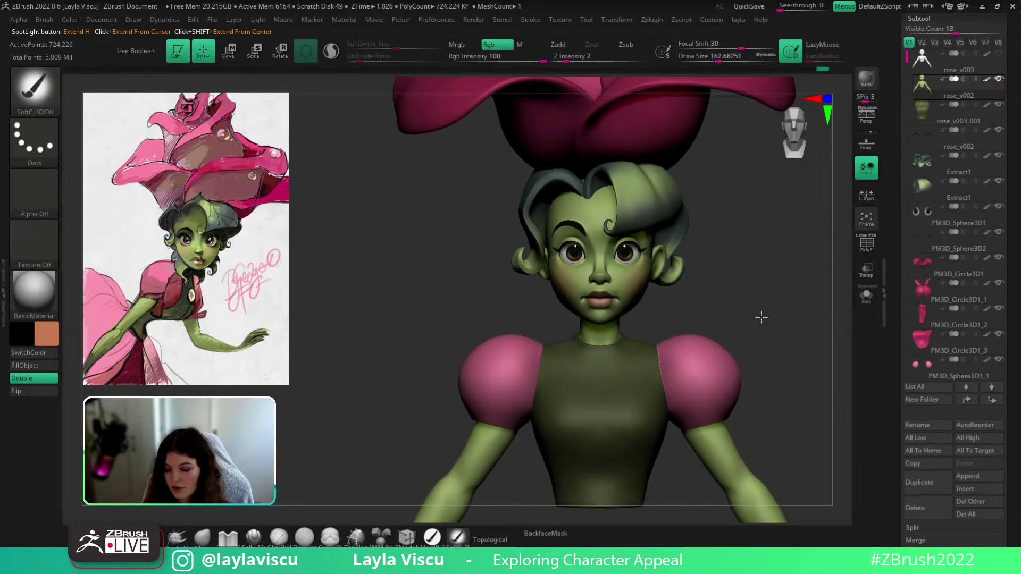
{"action": "right_click_drag", "start_coordinate": [761, 317], "coordinate": [725, 335], "text": "ctrl"}
Sample a dark green from the reference image and paint eyeshadow above the eyes and beside the nose bridge at a Draw Size of about 51
{"action": "key", "text": "shift+z"}
{"action": "key", "text": "c"}
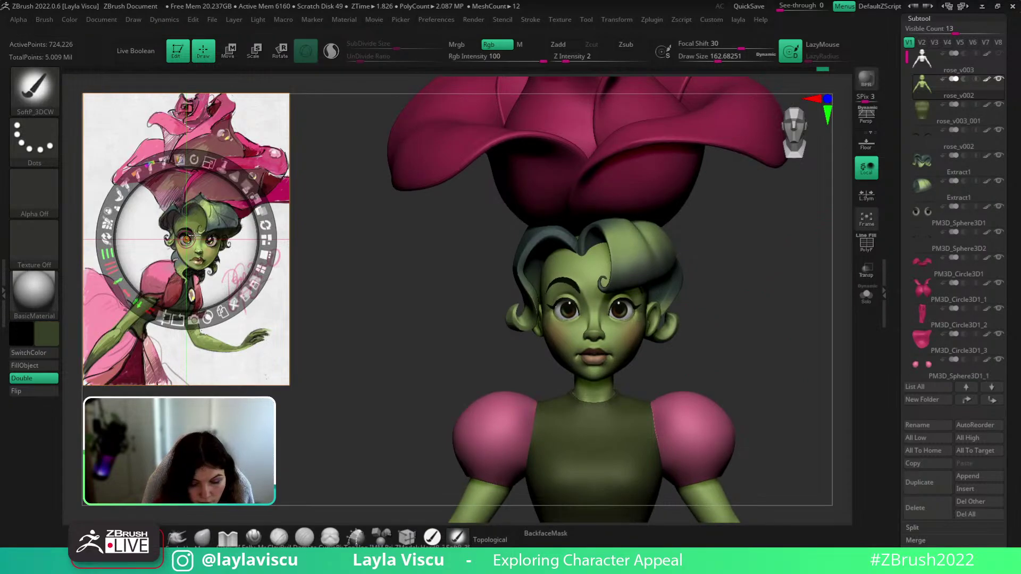
{"action": "key", "text": "z"}
{"action": "key", "text": "s"}
{"action": "left_click", "coordinate": [866, 295]}
{"action": "mouse_move", "coordinate": [655, 286]}
{"action": "right_mouse_down", "text": "ctrl"}
{"action": "mouse_move", "coordinate": [726, 280]}
{"action": "mouse_move", "coordinate": [688, 277]}
{"action": "right_mouse_up", "text": "ctrl"}
{"action": "key", "text": "s"}
{"action": "mouse_move", "coordinate": [578, 298]}
{"action": "left_mouse_down"}
{"action": "mouse_move", "coordinate": [557, 317]}
{"action": "mouse_move", "coordinate": [554, 299]}
{"action": "mouse_move", "coordinate": [595, 287]}
{"action": "mouse_move", "coordinate": [617, 319]}
{"action": "mouse_move", "coordinate": [599, 274]}
{"action": "left_mouse_up"}
{"action": "key", "text": "ctrl+z"}
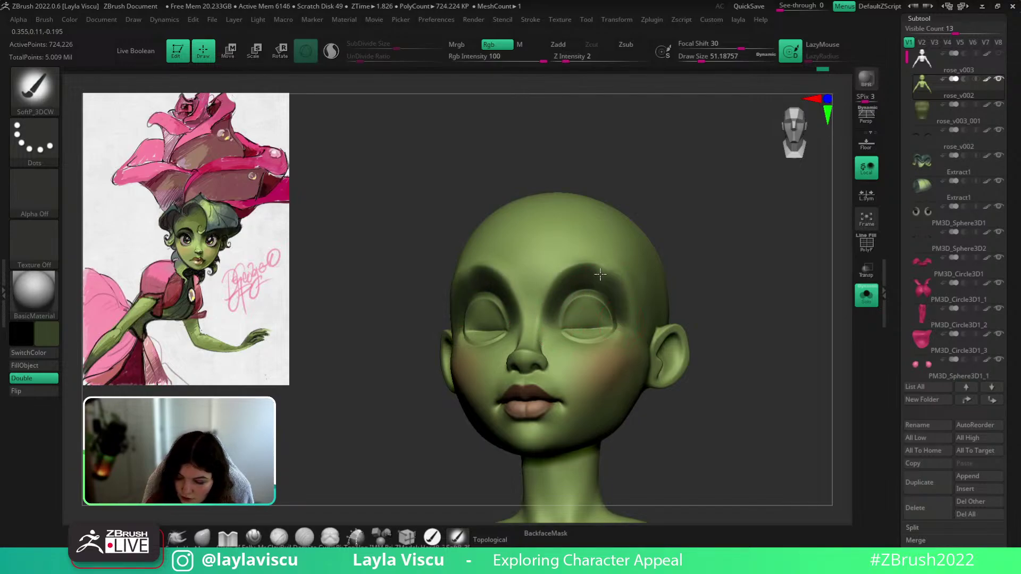
{"action": "left_click_drag", "start_coordinate": [554, 299], "coordinate": [552, 349]}
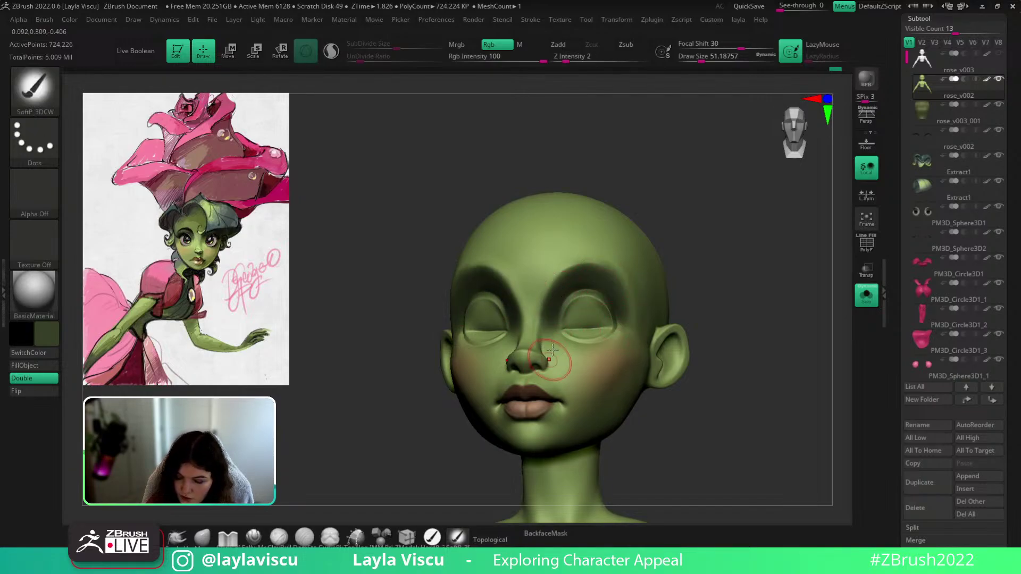
{"action": "left_click", "coordinate": [864, 299]}
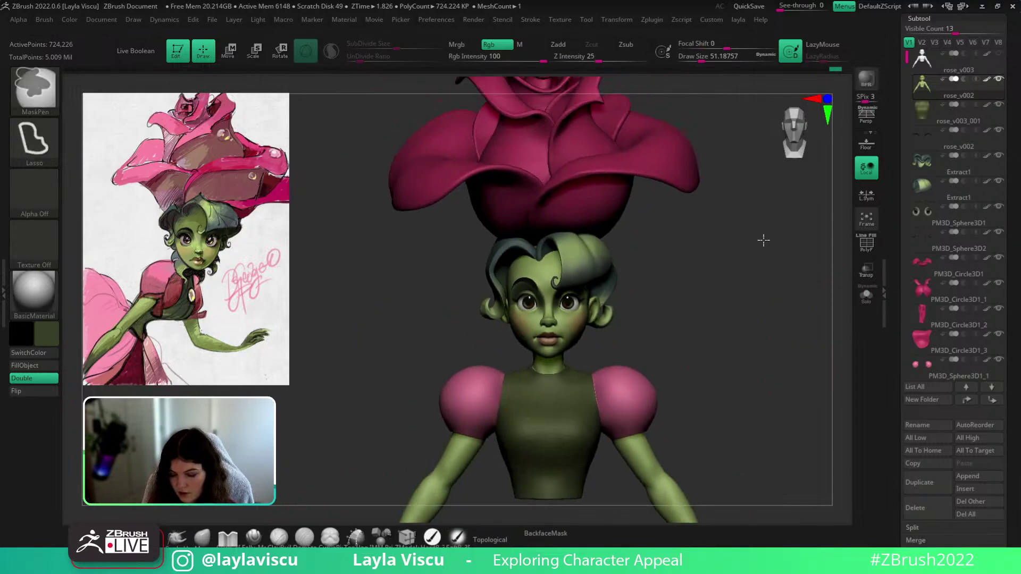
Isolate the body, sample the skin green, enlarge the brush to a Draw Size of 112 and switch the material to zbro_Paint
{"action": "left_click", "coordinate": [863, 297]}
{"action": "left_click_drag", "start_coordinate": [649, 303], "coordinate": [644, 298]}
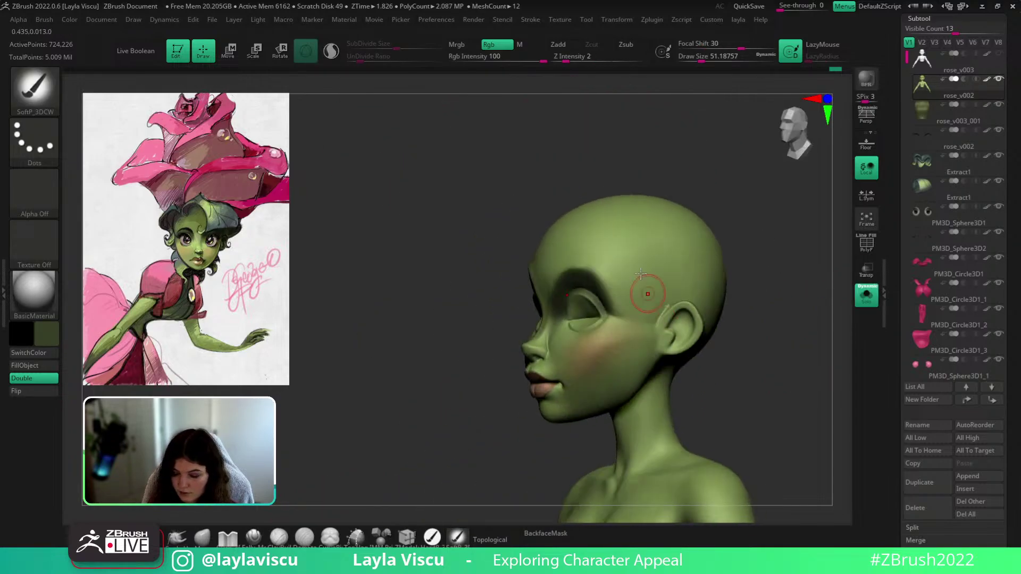
{"action": "key", "text": "s"}
{"action": "left_click", "coordinate": [645, 266]}
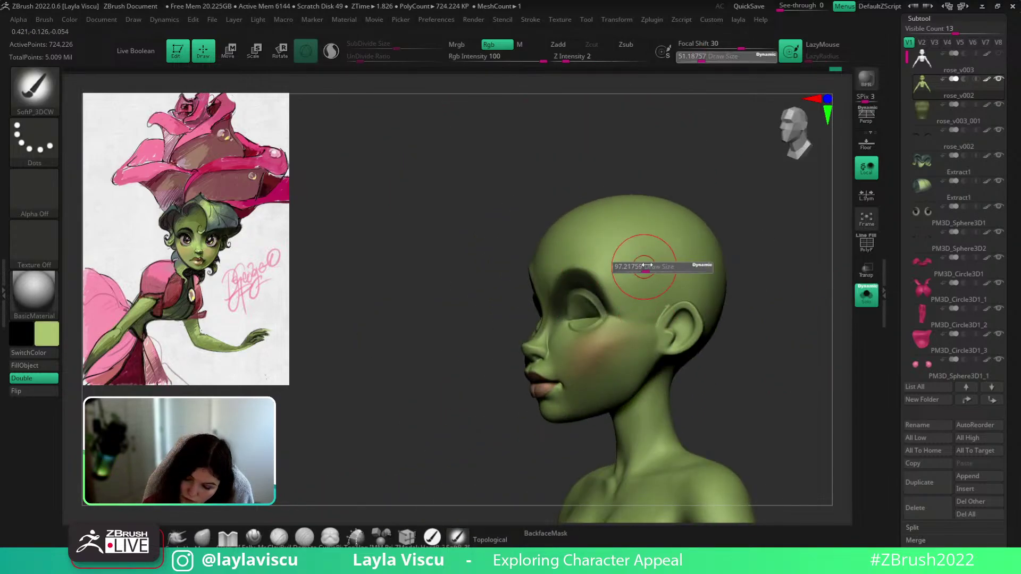
{"action": "left_click", "coordinate": [34, 292]}
{"action": "left_click", "coordinate": [251, 393]}
Soften the eyeshadow around the inner eyes with skin green, reducing the Draw Size to about 22
{"action": "left_click_drag", "start_coordinate": [664, 223], "coordinate": [713, 260], "text": "shift"}
{"action": "mouse_move", "coordinate": [582, 294]}
{"action": "left_mouse_down"}
{"action": "mouse_move", "coordinate": [564, 308]}
{"action": "mouse_move", "coordinate": [590, 307]}
{"action": "left_mouse_up"}
{"action": "key", "text": "ctrl+z"}
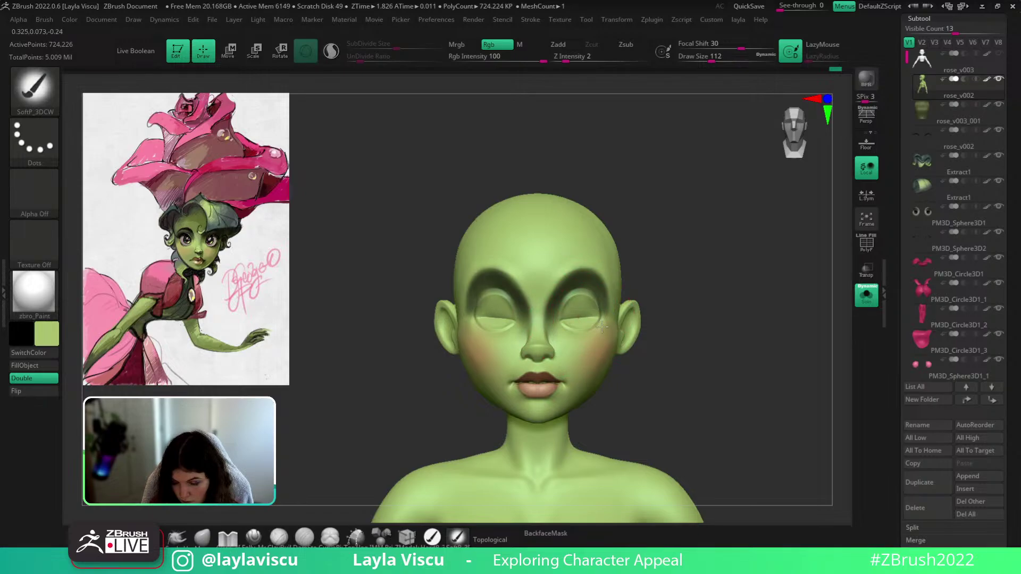
{"action": "left_click", "coordinate": [866, 295]}
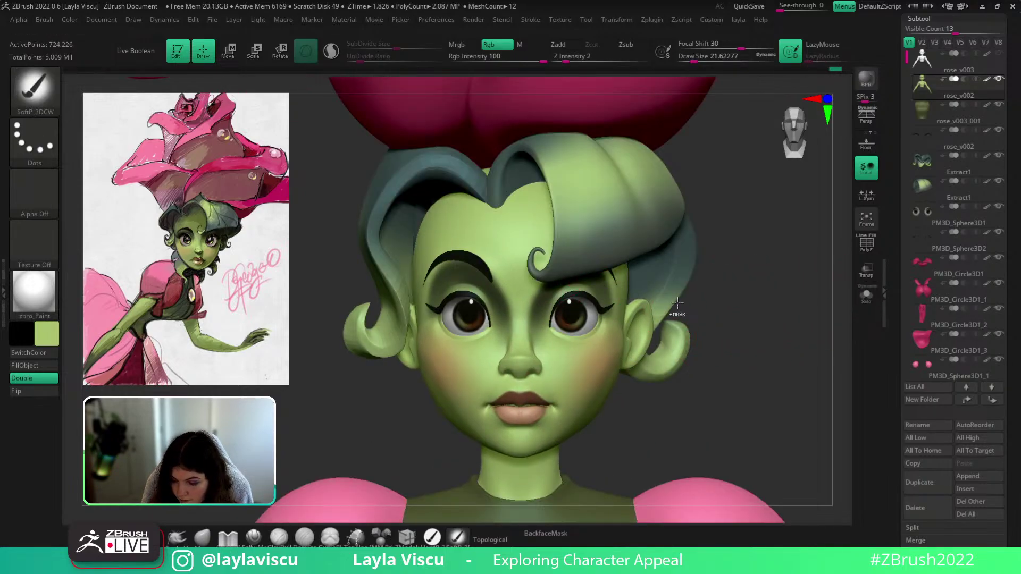
{"action": "right_click_drag", "start_coordinate": [677, 303], "coordinate": [560, 291], "text": "ctrl"}
{"action": "left_click_drag", "start_coordinate": [573, 280], "coordinate": [541, 346]}
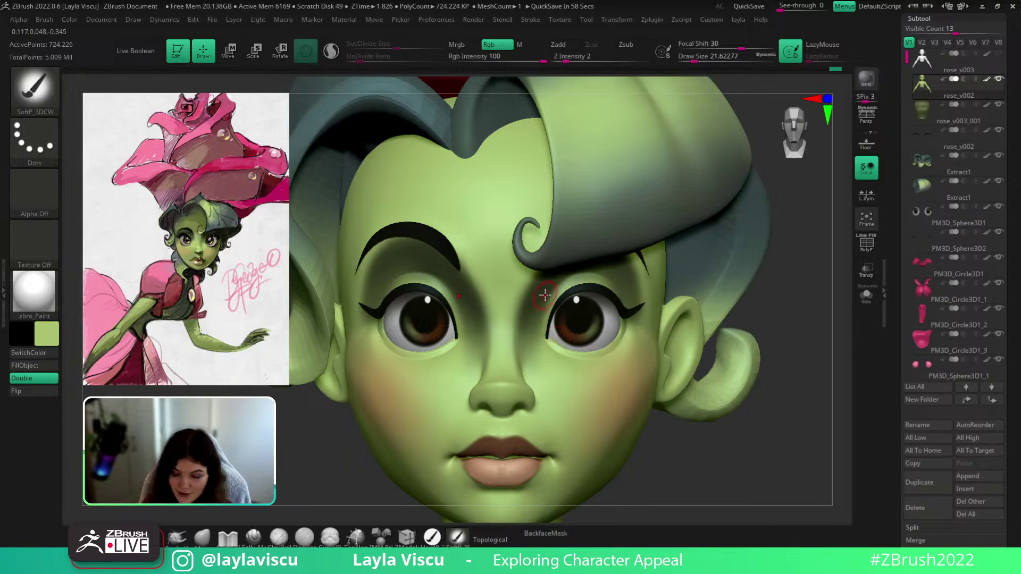
Sample the dark green eyeshadow colour and extend it along the upper eyelids and outer eye corners at a Draw Size of about 33
{"action": "left_click", "coordinate": [865, 300]}
{"action": "right_click_drag", "start_coordinate": [781, 292], "coordinate": [651, 298]}
{"action": "key", "text": "bracketright"}
{"action": "key", "text": "bracketright"}
{"action": "key", "text": "bracketright"}
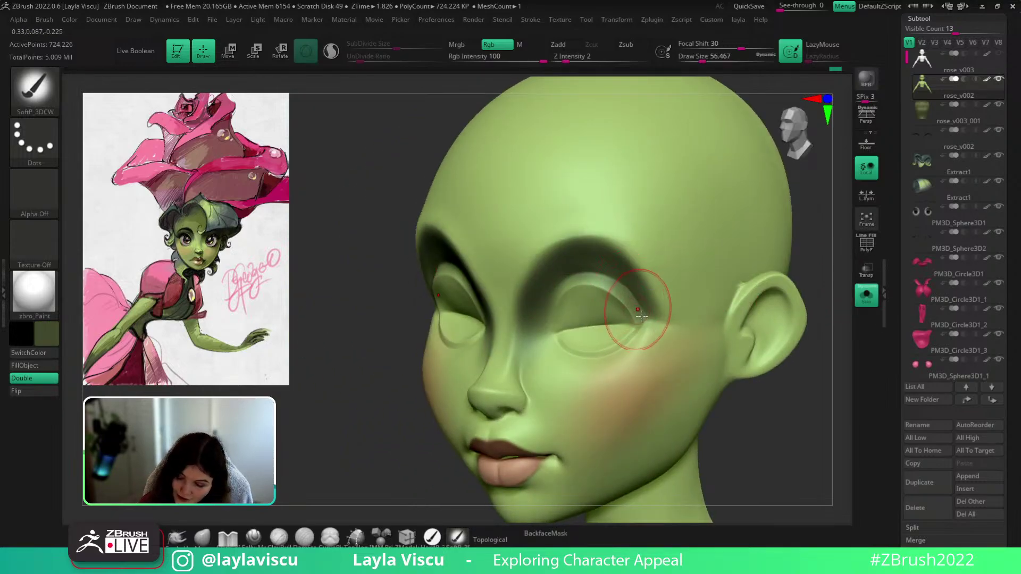
{"action": "left_click_drag", "start_coordinate": [642, 318], "coordinate": [604, 265]}
{"action": "key", "text": "ctrl+z"}
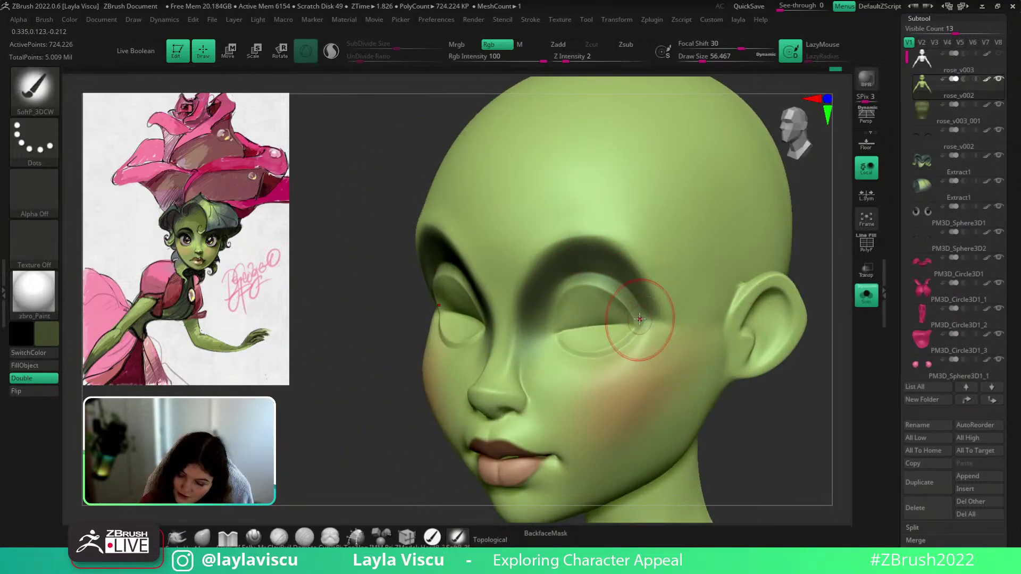
{"action": "key", "text": "bracketleft"}
{"action": "key", "text": "bracketleft"}
{"action": "key", "text": "bracketleft"}
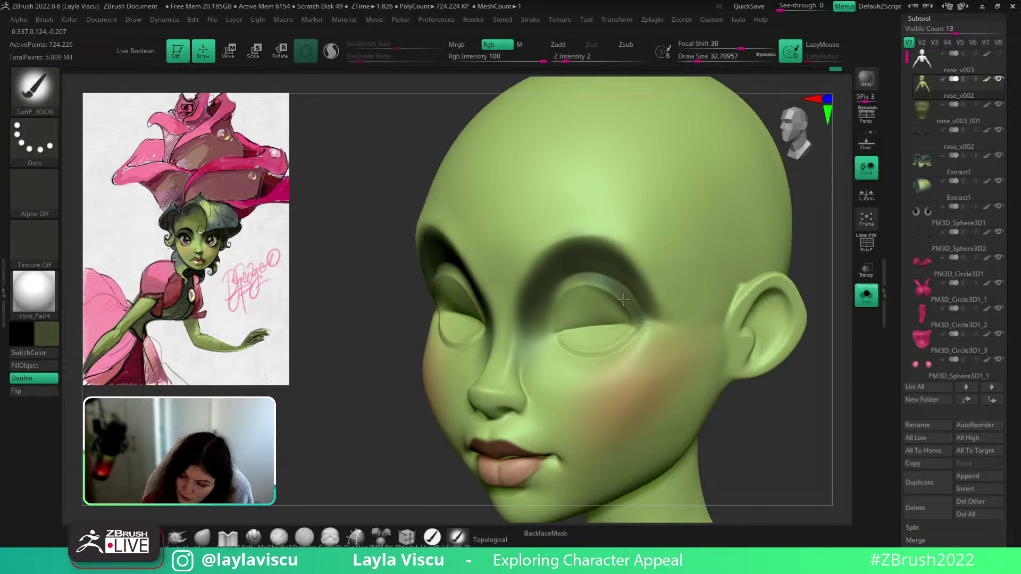
{"action": "left_click_drag", "start_coordinate": [623, 299], "coordinate": [600, 282]}
{"action": "right_click_drag", "start_coordinate": [768, 326], "coordinate": [829, 327], "text": "shift"}
{"action": "left_click", "coordinate": [866, 295]}
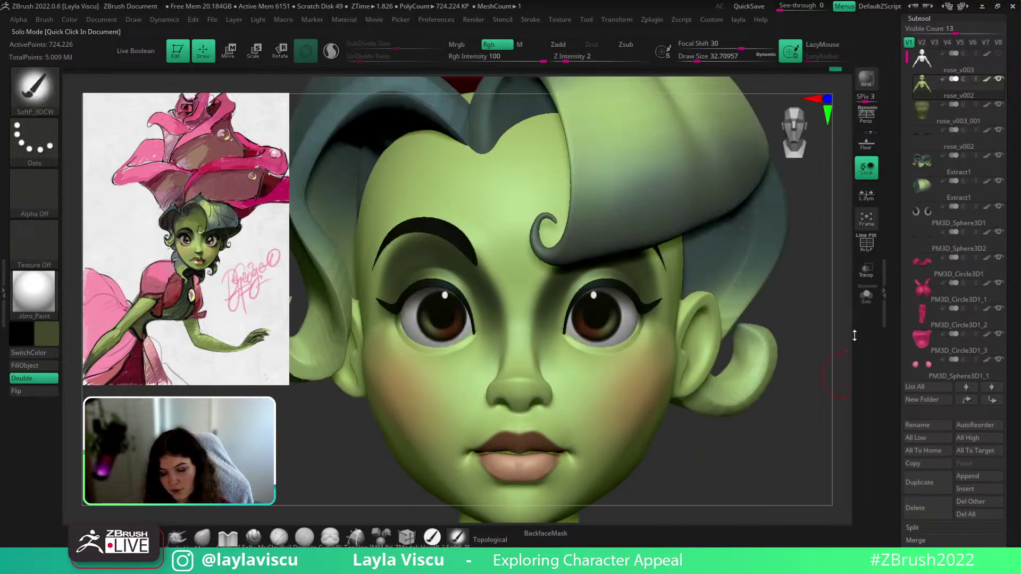
{"action": "right_click_drag", "start_coordinate": [798, 397], "coordinate": [731, 208], "text": "ctrl"}
{"action": "right_click_drag", "start_coordinate": [734, 364], "coordinate": [717, 300], "text": "alt"}
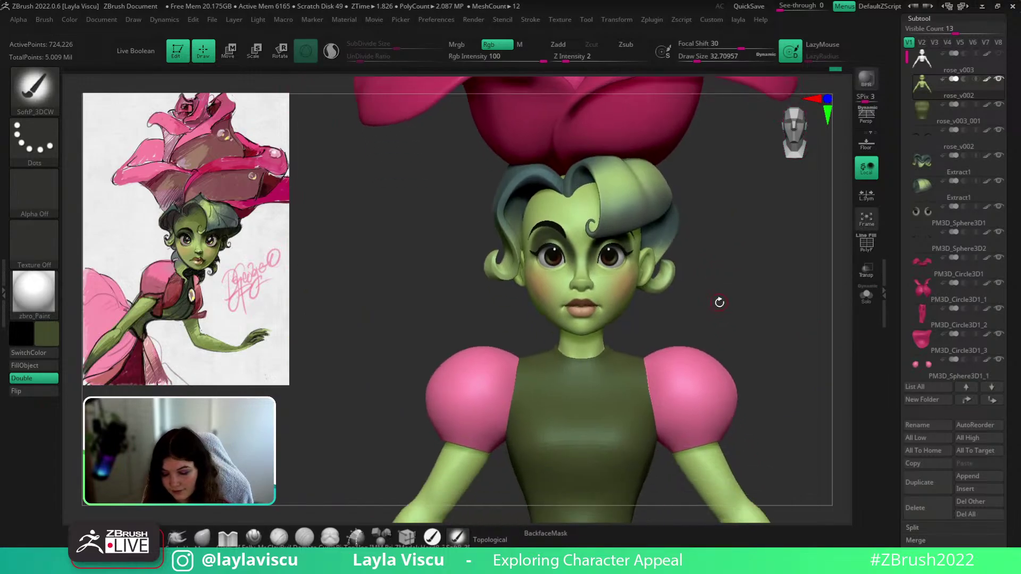
Sample the skin green and fade the eyeshadow above the eyes with a large brush at a Draw Size of about 124
{"action": "mouse_move", "coordinate": [782, 249]}
{"action": "right_mouse_down", "text": "ctrl"}
{"action": "mouse_move", "coordinate": [792, 287]}
{"action": "mouse_move", "coordinate": [744, 274]}
{"action": "right_mouse_up", "text": "ctrl"}
{"action": "left_click", "coordinate": [866, 295]}
{"action": "key", "text": "c"}
{"action": "key", "text": "s"}
{"action": "left_click_drag", "start_coordinate": [620, 207], "coordinate": [633, 208]}
{"action": "left_click_drag", "start_coordinate": [640, 248], "coordinate": [624, 234]}
{"action": "key", "text": "ctrl+z"}
{"action": "key", "text": "s"}
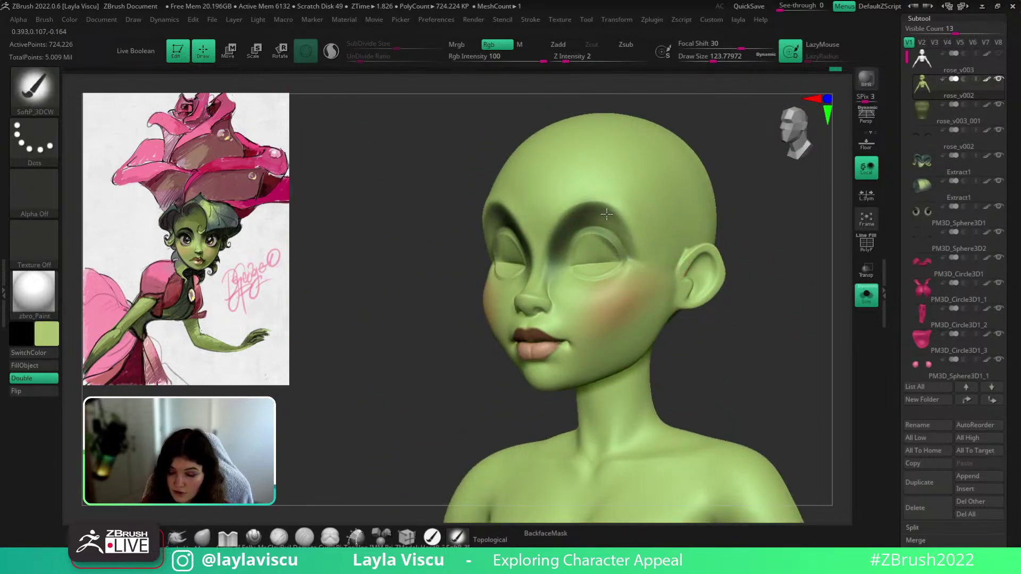
{"action": "key", "text": "ctrl+z"}
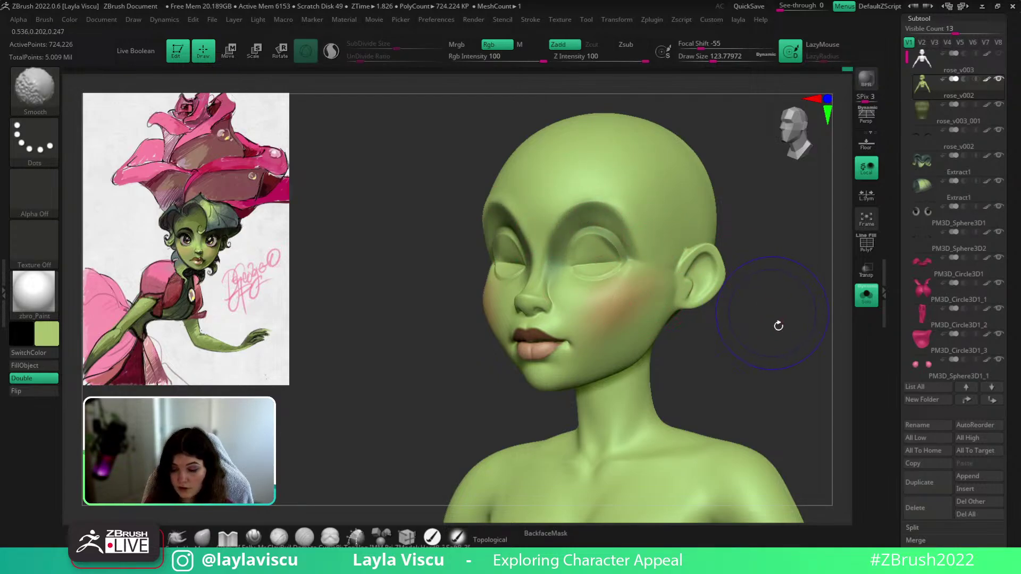
{"action": "left_click_drag", "start_coordinate": [776, 323], "coordinate": [813, 322], "text": "shift"}
{"action": "left_click", "coordinate": [865, 299]}
Isolate the body, sample a dark brown from the reference and brush it over the bald head at a Draw Size of about 338
{"action": "mouse_move", "coordinate": [807, 360]}
{"action": "right_mouse_down", "text": "ctrl"}
{"action": "mouse_move", "coordinate": [778, 301]}
{"action": "mouse_move", "coordinate": [729, 319]}
{"action": "mouse_move", "coordinate": [690, 365]}
{"action": "right_mouse_up", "text": "ctrl"}
{"action": "key", "text": "z"}
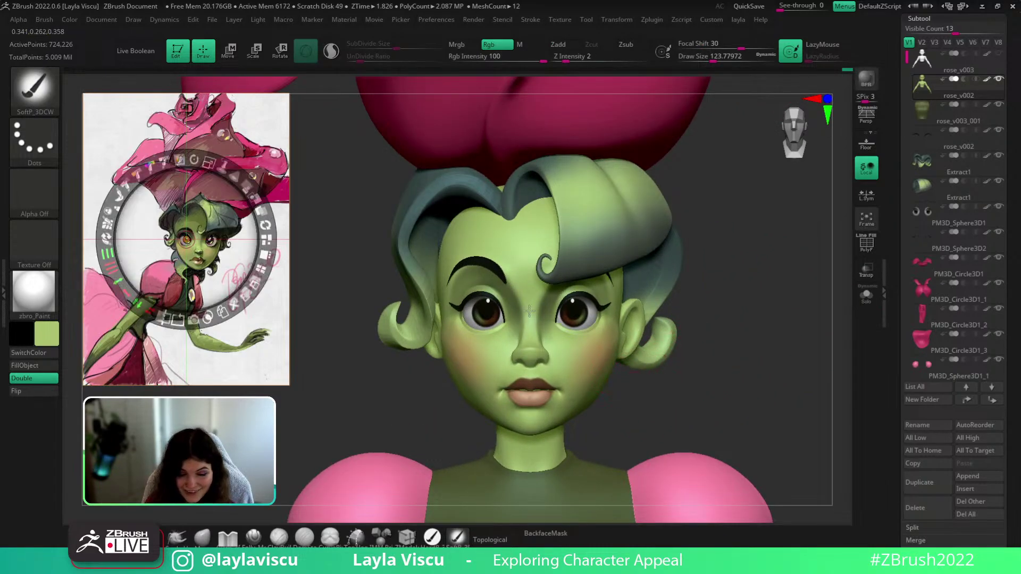
{"action": "key", "text": "z"}
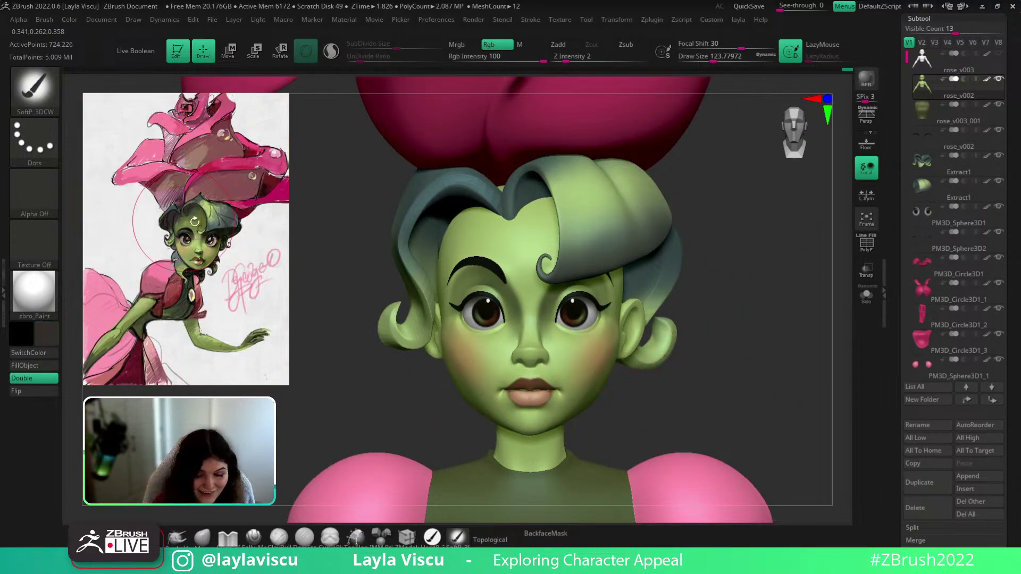
{"action": "left_click", "coordinate": [866, 295]}
{"action": "mouse_move", "coordinate": [832, 364]}
{"action": "right_mouse_down", "text": "ctrl"}
{"action": "mouse_move", "coordinate": [779, 359]}
{"action": "mouse_move", "coordinate": [715, 399]}
{"action": "right_mouse_up", "text": "ctrl"}
{"action": "key", "text": "]"}
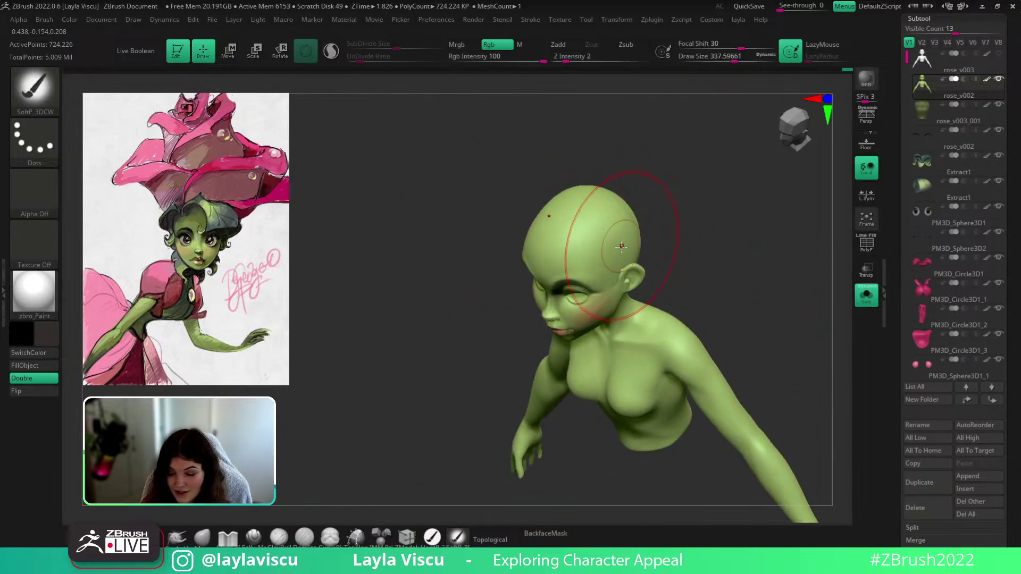
{"action": "left_click_drag", "start_coordinate": [630, 243], "coordinate": [550, 198]}
{"action": "key", "text": "ctrl+z"}
{"action": "left_click_drag", "start_coordinate": [556, 234], "coordinate": [590, 205]}
{"action": "right_click_drag", "start_coordinate": [568, 175], "coordinate": [476, 186]}
{"action": "left_click_drag", "start_coordinate": [645, 212], "coordinate": [629, 194]}
{"action": "right_click_drag", "start_coordinate": [630, 194], "coordinate": [779, 205]}
{"action": "left_click", "coordinate": [866, 296]}
{"action": "right_click_drag", "start_coordinate": [797, 324], "coordinate": [777, 401], "text": "alt"}
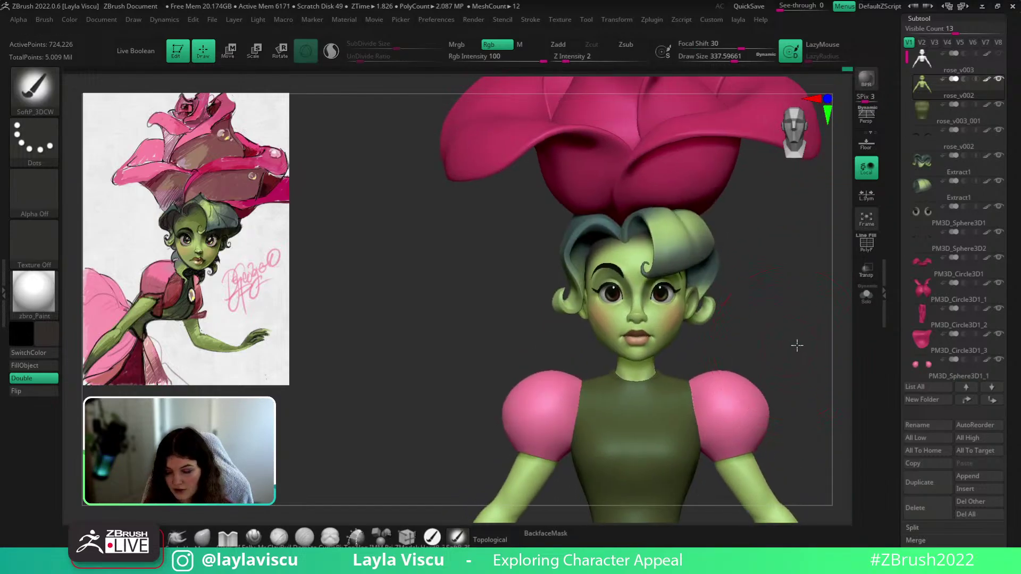
Sample the teal hair colour and paint it softly over the top and back of the isolated body's head
{"action": "right_click_drag", "start_coordinate": [797, 346], "coordinate": [835, 348]}
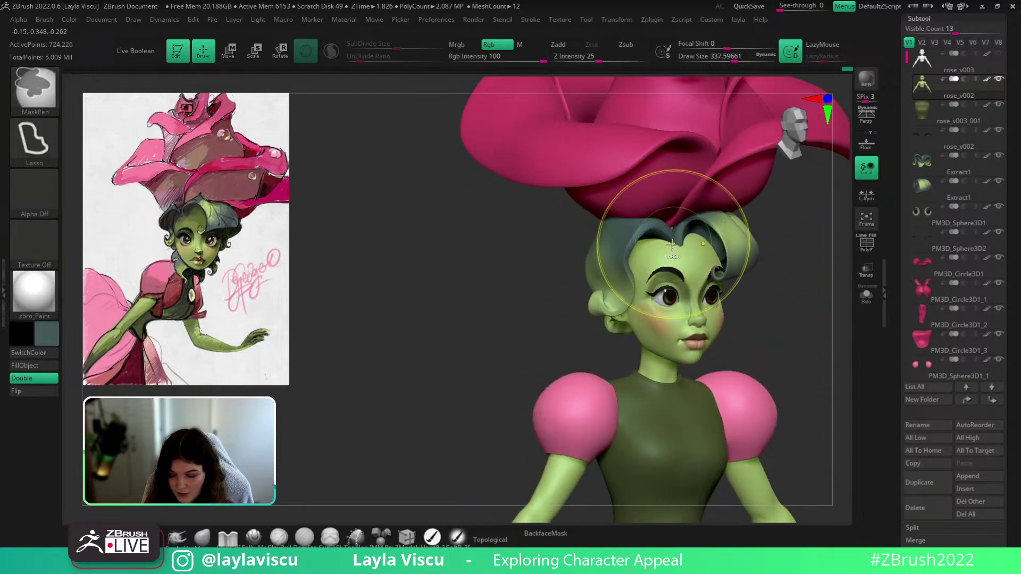
{"action": "left_click", "coordinate": [867, 296]}
{"action": "right_click_drag", "start_coordinate": [836, 319], "coordinate": [840, 367]}
{"action": "left_click_drag", "start_coordinate": [672, 258], "coordinate": [657, 285]}
{"action": "right_click_drag", "start_coordinate": [736, 264], "coordinate": [792, 258]}
{"action": "key", "text": "ctrl+z"}
{"action": "mouse_move", "coordinate": [651, 292]}
{"action": "left_mouse_down"}
{"action": "mouse_move", "coordinate": [665, 285]}
{"action": "mouse_move", "coordinate": [633, 261]}
{"action": "mouse_move", "coordinate": [606, 293]}
{"action": "left_mouse_up"}
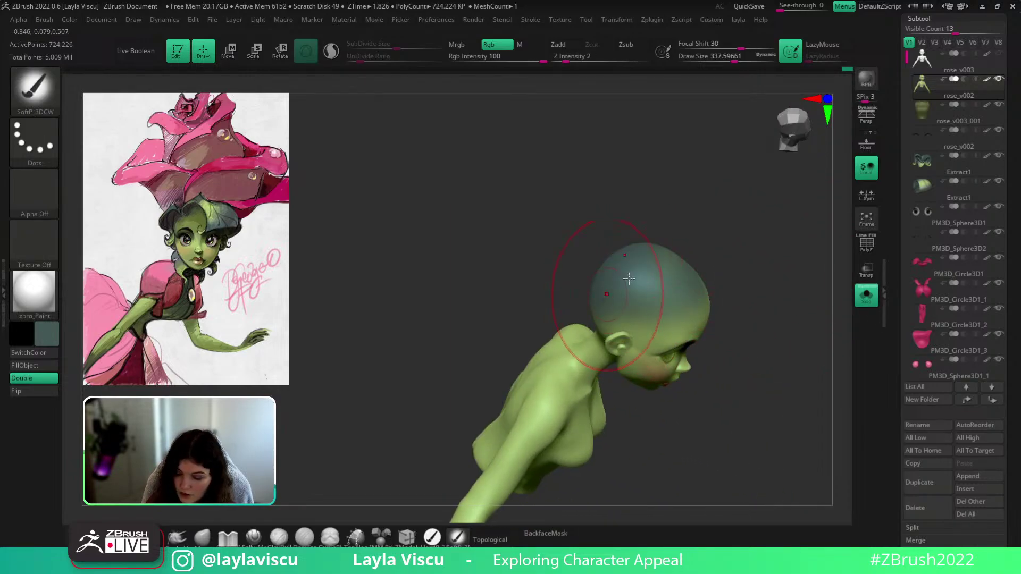
{"action": "mouse_move", "coordinate": [742, 240]}
{"action": "right_mouse_down"}
{"action": "mouse_move", "coordinate": [770, 260]}
{"action": "mouse_move", "coordinate": [719, 226]}
{"action": "mouse_move", "coordinate": [697, 223]}
{"action": "right_mouse_up"}
{"action": "left_click", "coordinate": [867, 295]}
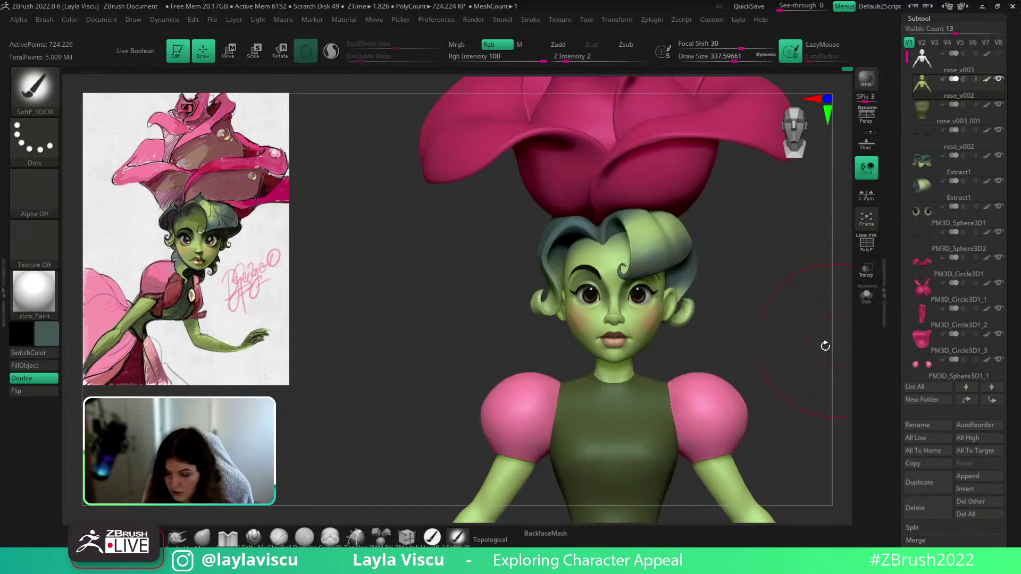
Sample near-black from the reference painting and reduce the brush size for painting around the eyes
{"action": "right_click_drag", "start_coordinate": [821, 343], "coordinate": [736, 269], "text": "ctrl"}
{"action": "right_click_drag", "start_coordinate": [632, 248], "coordinate": [658, 375], "text": "ctrl"}
{"action": "key", "text": "s"}
{"action": "key", "text": "shift+z"}
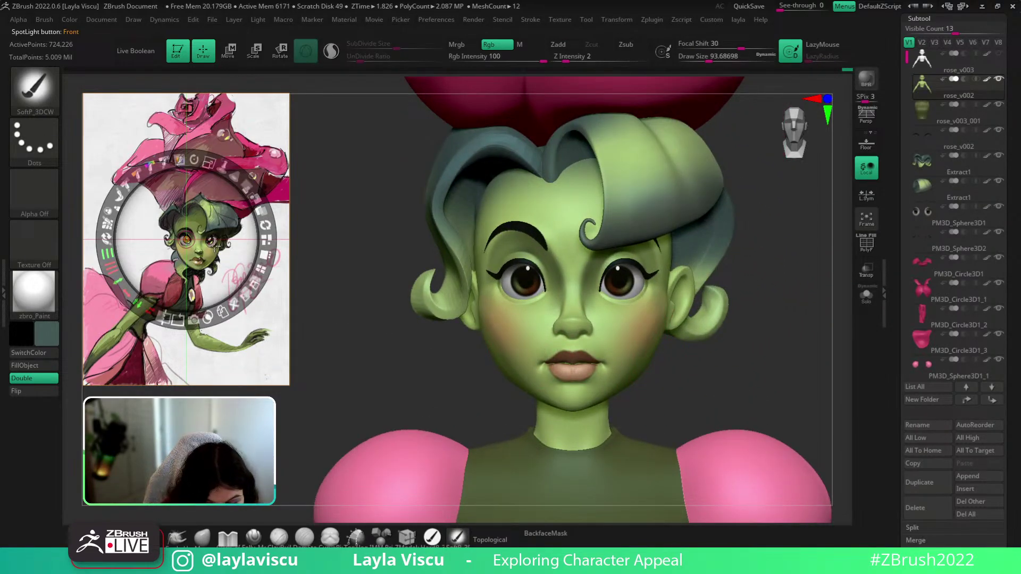
{"action": "key", "text": "z"}
{"action": "key", "text": "s"}
{"action": "left_click", "coordinate": [639, 304]}
Isolate and subdivide the body, reduce the Draw Size to about 3.7 and try an eyeliner stroke along the upper eyelid
{"action": "right_click_drag", "start_coordinate": [648, 283], "coordinate": [656, 340], "text": "ctrl"}
{"action": "left_click", "coordinate": [868, 300]}
{"action": "key", "text": "s"}
{"action": "left_click", "coordinate": [605, 304]}
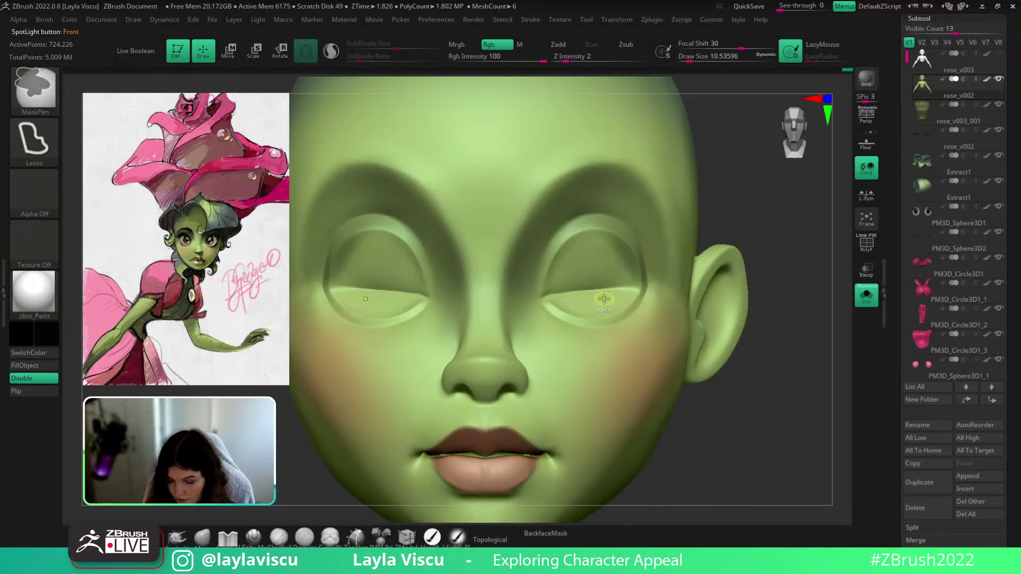
{"action": "right_click_drag", "start_coordinate": [603, 297], "coordinate": [607, 341], "text": "ctrl"}
{"action": "key", "text": "s"}
{"action": "left_click", "coordinate": [510, 238]}
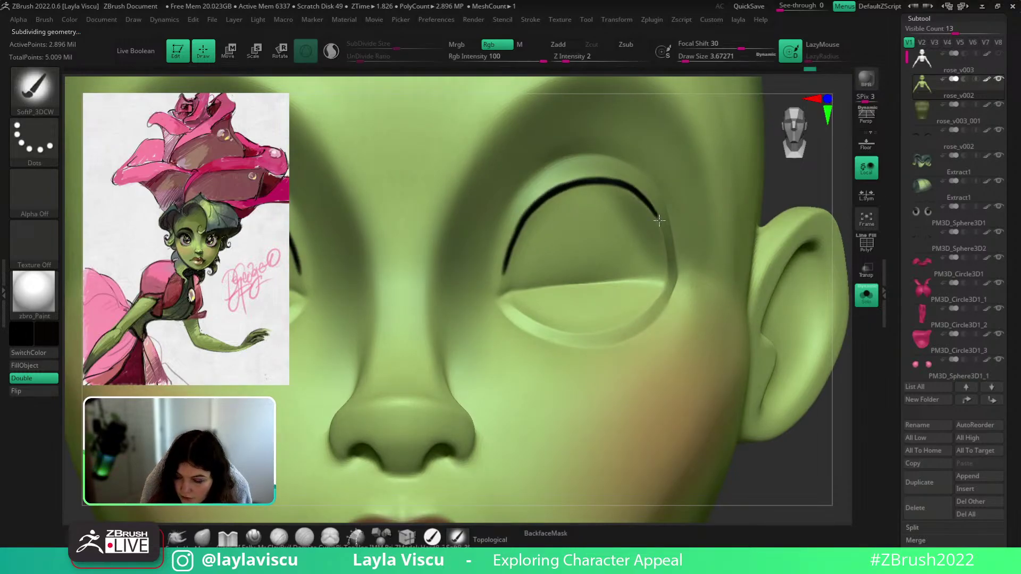
{"action": "key", "text": "ctrl+z"}
Turn on LazyMouse and paint a smooth black eyeliner line along the upper eyelid edge, undoing uneven attempts
{"action": "mouse_move", "coordinate": [806, 182]}
{"action": "left_mouse_down"}
{"action": "mouse_move", "coordinate": [814, 79]}
{"action": "mouse_move", "coordinate": [829, 47]}
{"action": "left_mouse_up"}
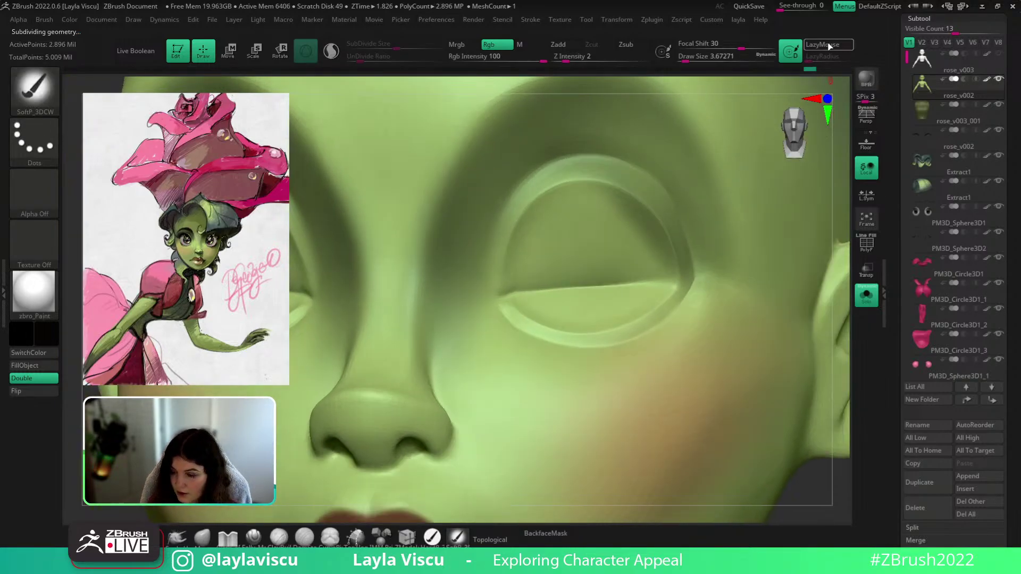
{"action": "mouse_move", "coordinate": [498, 283]}
{"action": "left_mouse_down"}
{"action": "mouse_move", "coordinate": [507, 225]}
{"action": "mouse_move", "coordinate": [550, 182]}
{"action": "mouse_move", "coordinate": [500, 290]}
{"action": "mouse_move", "coordinate": [570, 180]}
{"action": "left_mouse_up"}
{"action": "key", "text": "ctrl+z"}
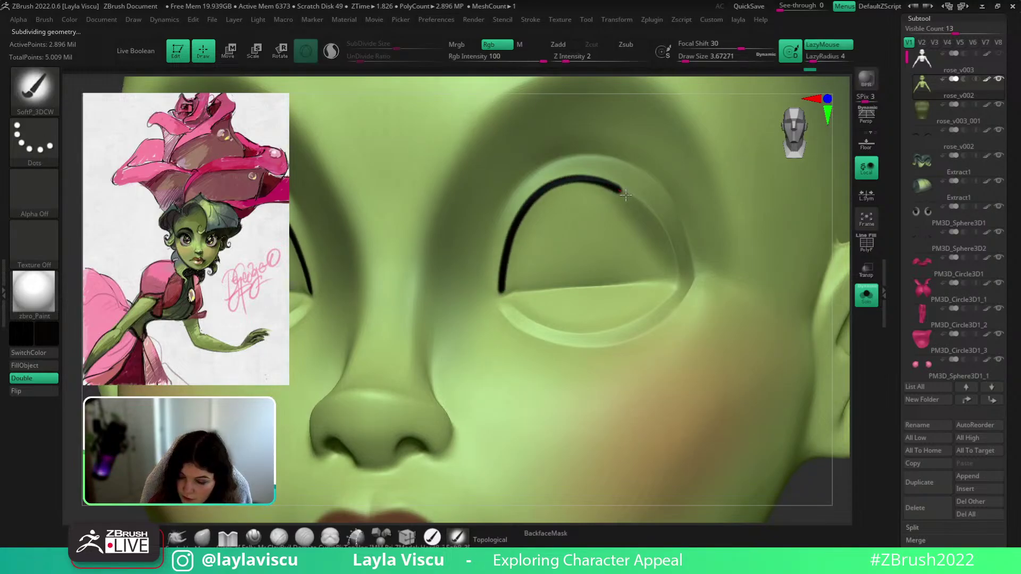
{"action": "key", "text": "ctrl+z"}
{"action": "left_click_drag", "start_coordinate": [502, 293], "coordinate": [513, 222]}
{"action": "key", "text": "ctrl+z"}
{"action": "key", "text": "ctrl+z"}
{"action": "mouse_move", "coordinate": [503, 294]}
{"action": "left_mouse_down"}
{"action": "mouse_move", "coordinate": [505, 268]}
{"action": "mouse_move", "coordinate": [581, 181]}
{"action": "left_mouse_up"}
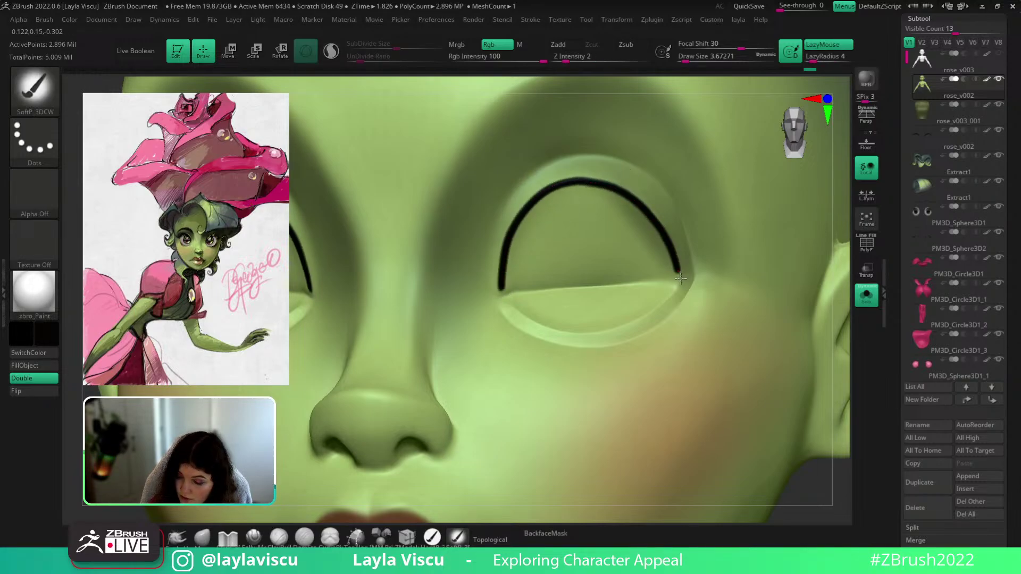
{"action": "left_click_drag", "start_coordinate": [681, 278], "coordinate": [683, 282]}
Paint a black eyeliner line along the lower eyelid edge up to the outer eye corner
{"action": "right_click_drag", "start_coordinate": [686, 282], "coordinate": [691, 212], "text": "ctrl"}
{"action": "mouse_move", "coordinate": [675, 255]}
{"action": "right_mouse_down", "text": "shift"}
{"action": "mouse_move", "coordinate": [780, 434]}
{"action": "mouse_move", "coordinate": [746, 428]}
{"action": "mouse_move", "coordinate": [628, 324]}
{"action": "right_mouse_up", "text": "shift"}
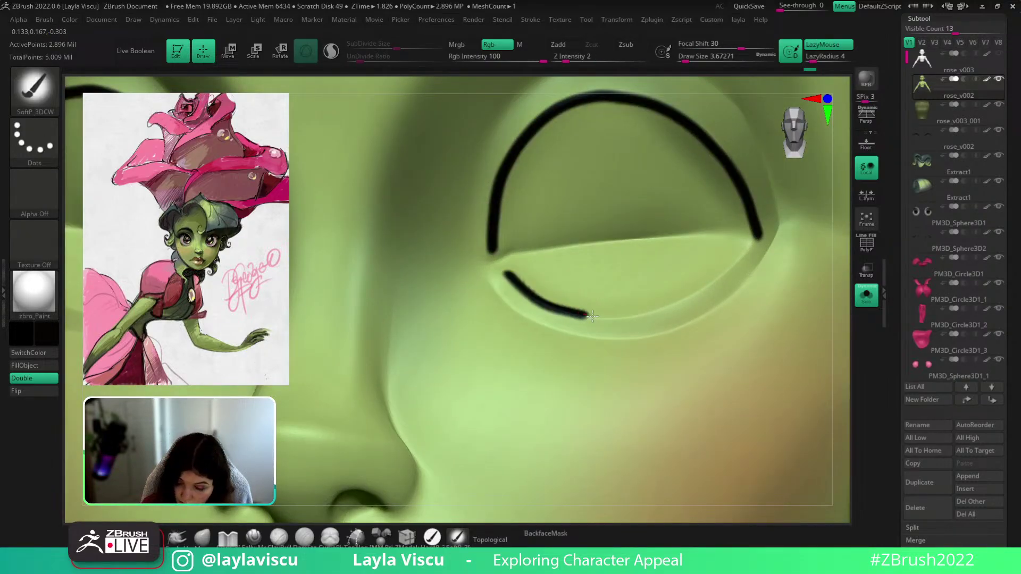
{"action": "mouse_move", "coordinate": [592, 316]}
{"action": "left_mouse_down"}
{"action": "mouse_move", "coordinate": [713, 287]}
{"action": "mouse_move", "coordinate": [756, 244]}
{"action": "left_mouse_up"}
{"action": "key", "text": "ctrl+z"}
{"action": "mouse_move", "coordinate": [505, 273]}
{"action": "left_mouse_down"}
{"action": "mouse_move", "coordinate": [644, 316]}
{"action": "mouse_move", "coordinate": [761, 234]}
{"action": "left_mouse_up"}
{"action": "mouse_move", "coordinate": [755, 228]}
{"action": "right_mouse_down", "text": "ctrl"}
{"action": "mouse_move", "coordinate": [667, 174]}
{"action": "mouse_move", "coordinate": [675, 144]}
{"action": "right_mouse_up", "text": "ctrl"}
Examine the eyeliner on the full character and up close on the isolated body from the front and side
{"action": "left_click", "coordinate": [866, 302]}
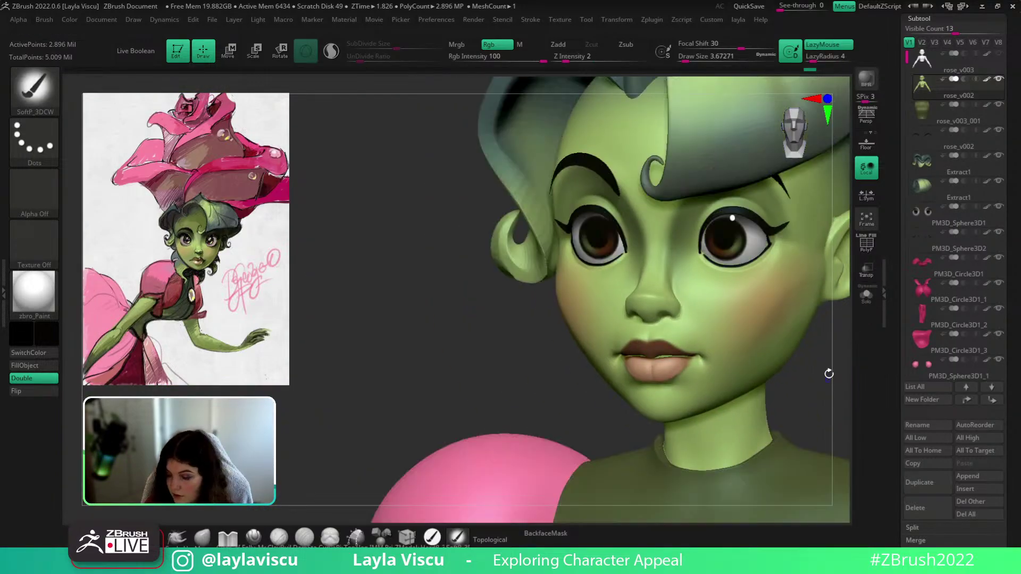
{"action": "right_click_drag", "start_coordinate": [829, 374], "coordinate": [784, 400], "text": "shift"}
{"action": "right_click_drag", "start_coordinate": [784, 399], "coordinate": [710, 302], "text": "ctrl"}
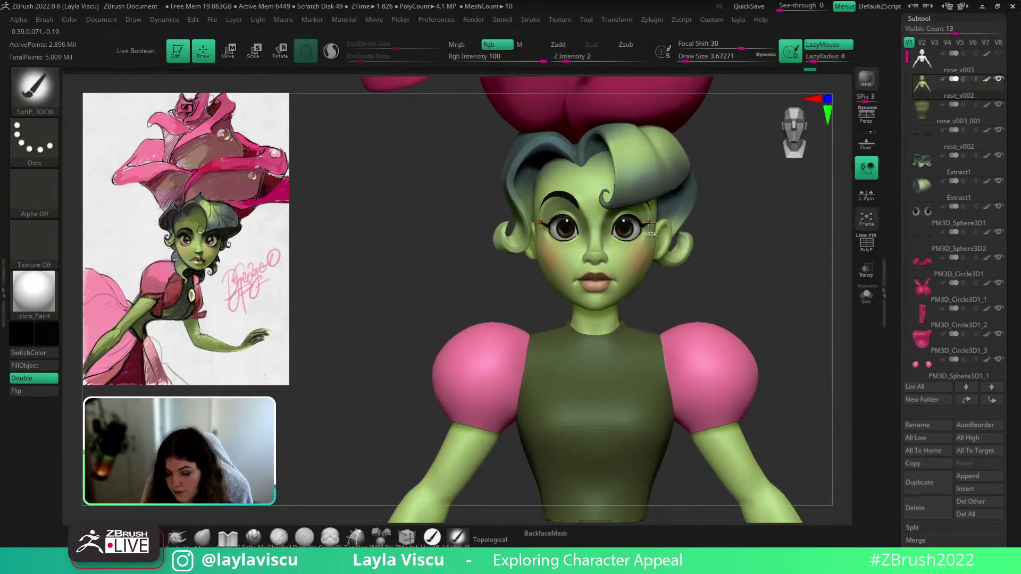
{"action": "right_click_drag", "start_coordinate": [649, 222], "coordinate": [654, 341], "text": "ctrl"}
{"action": "right_click_drag", "start_coordinate": [654, 340], "coordinate": [686, 446], "text": "ctrl"}
{"action": "left_click", "coordinate": [866, 296]}
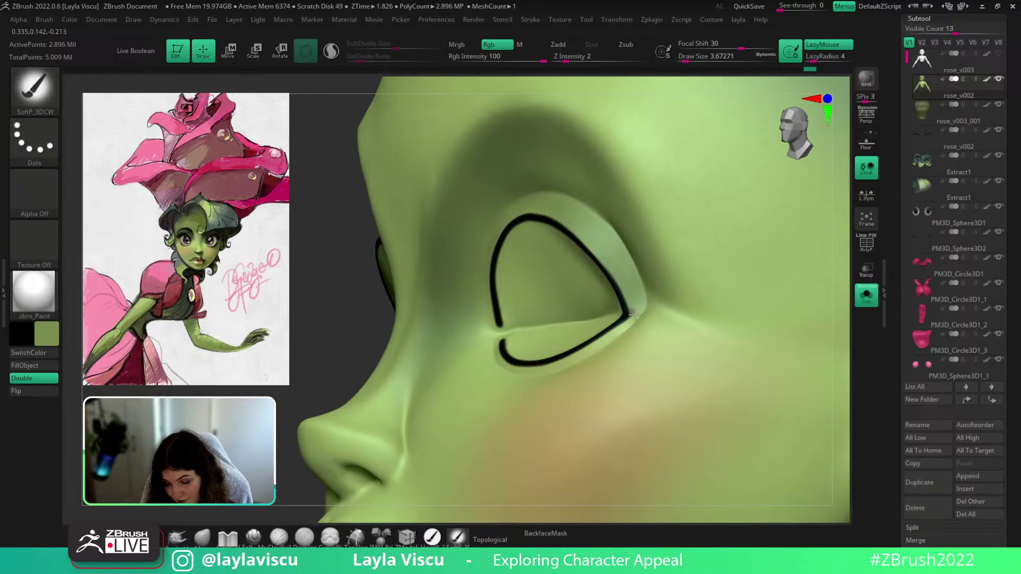
{"action": "right_click_drag", "start_coordinate": [654, 257], "coordinate": [670, 154], "text": "ctrl"}
{"action": "right_click_drag", "start_coordinate": [729, 399], "coordinate": [850, 399]}
{"action": "left_click", "coordinate": [866, 296]}
{"action": "mouse_move", "coordinate": [797, 356]}
{"action": "right_mouse_down", "text": "ctrl"}
{"action": "mouse_move", "coordinate": [787, 294]}
{"action": "mouse_move", "coordinate": [691, 298]}
{"action": "mouse_move", "coordinate": [732, 311]}
{"action": "mouse_move", "coordinate": [720, 287]}
{"action": "mouse_move", "coordinate": [731, 266]}
{"action": "mouse_move", "coordinate": [730, 317]}
{"action": "right_mouse_up", "text": "ctrl"}
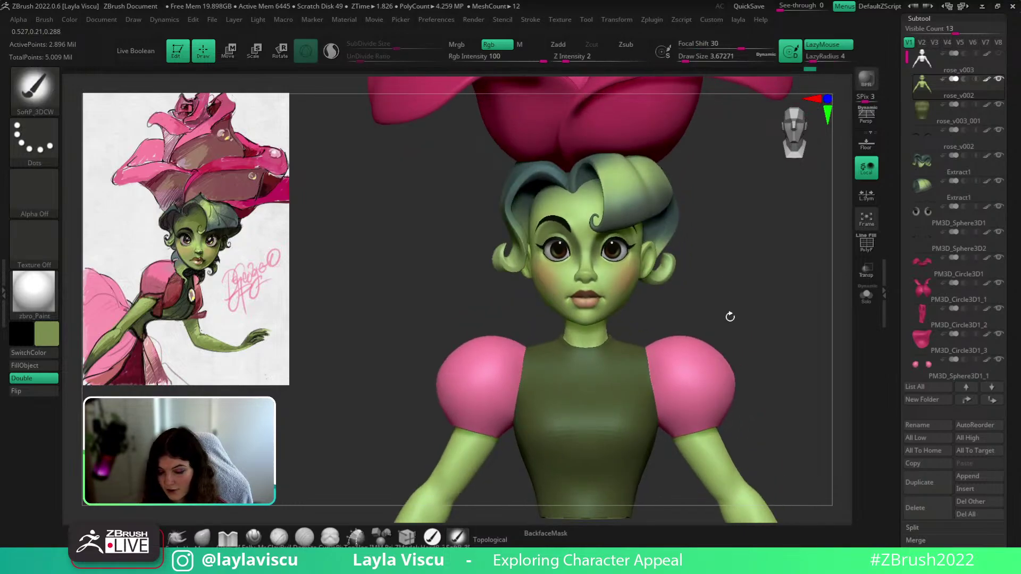
{"action": "right_click_drag", "start_coordinate": [636, 334], "coordinate": [691, 319], "text": "ctrl"}
{"action": "right_click_drag", "start_coordinate": [691, 319], "coordinate": [744, 300], "text": "ctrl"}
{"action": "right_click_drag", "start_coordinate": [638, 298], "coordinate": [680, 287], "text": "ctrl"}
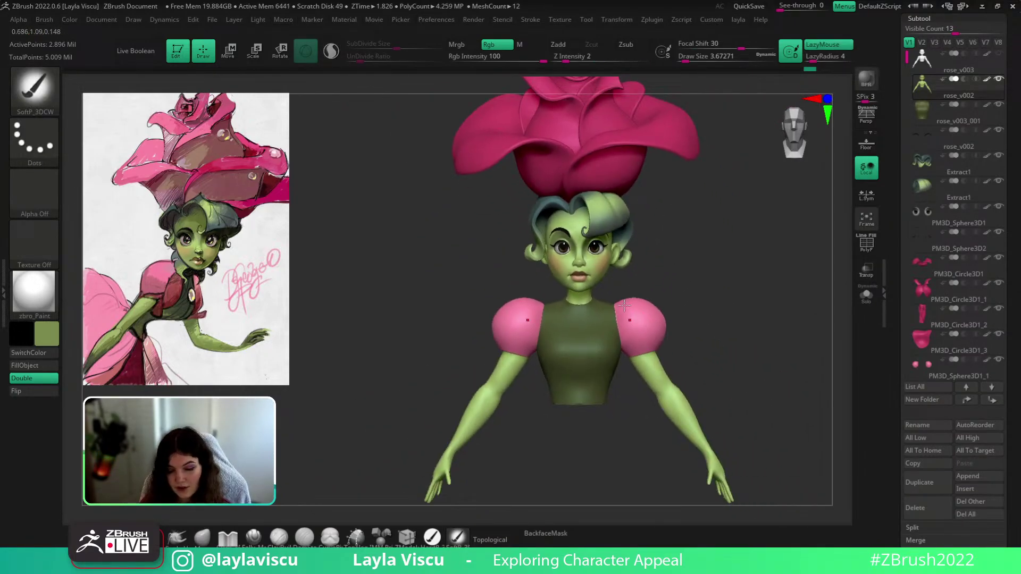
{"action": "right_click_drag", "start_coordinate": [570, 234], "coordinate": [582, 260], "text": "ctrl"}
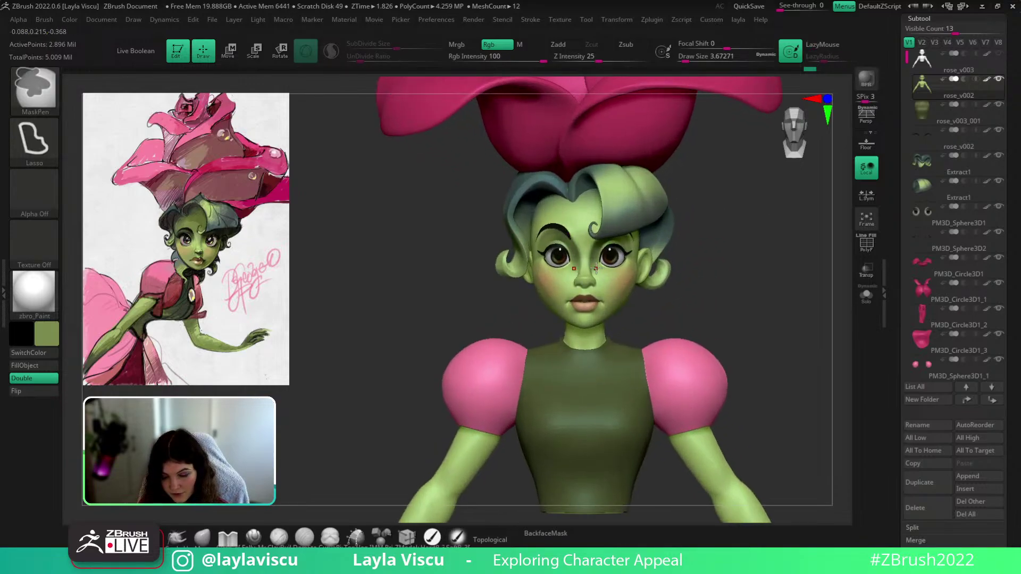
Sample a dark olive green from the reference, turn off LazyMouse and enlarge the Draw Size to about 51
{"action": "key", "text": "shift+z"}
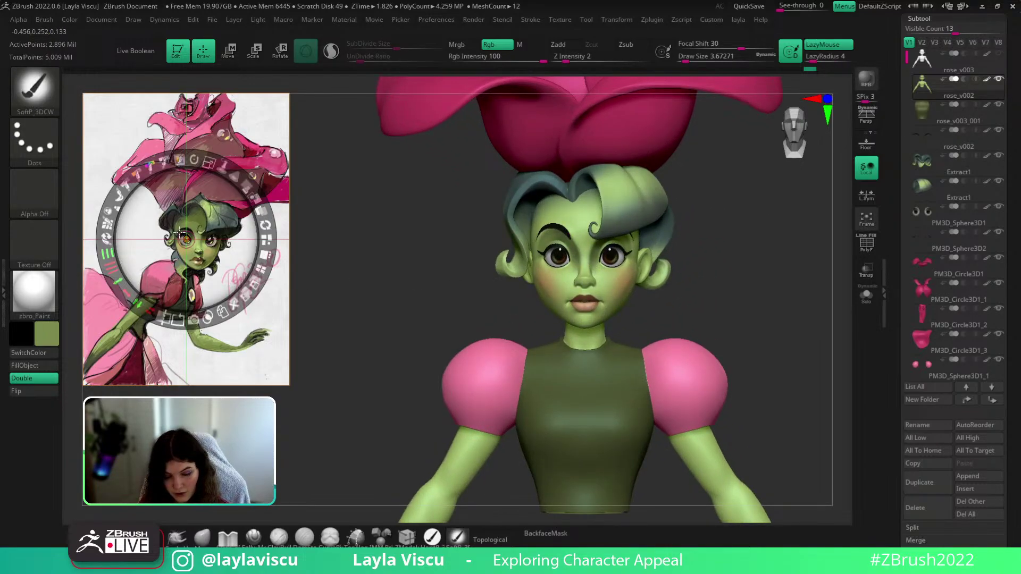
{"action": "key", "text": "z"}
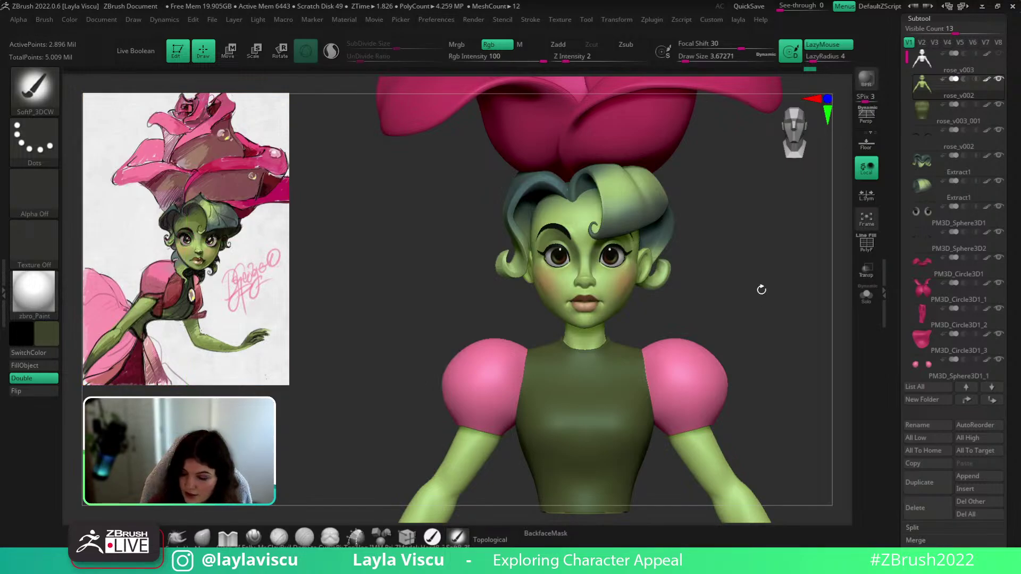
{"action": "left_click_drag", "start_coordinate": [761, 290], "coordinate": [683, 250]}
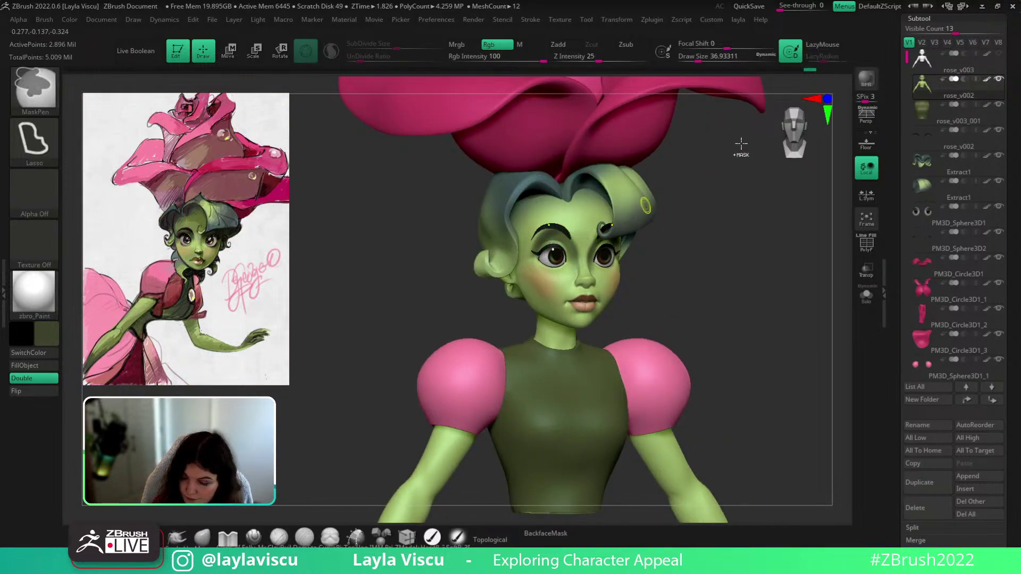
{"action": "key", "text": "l"}
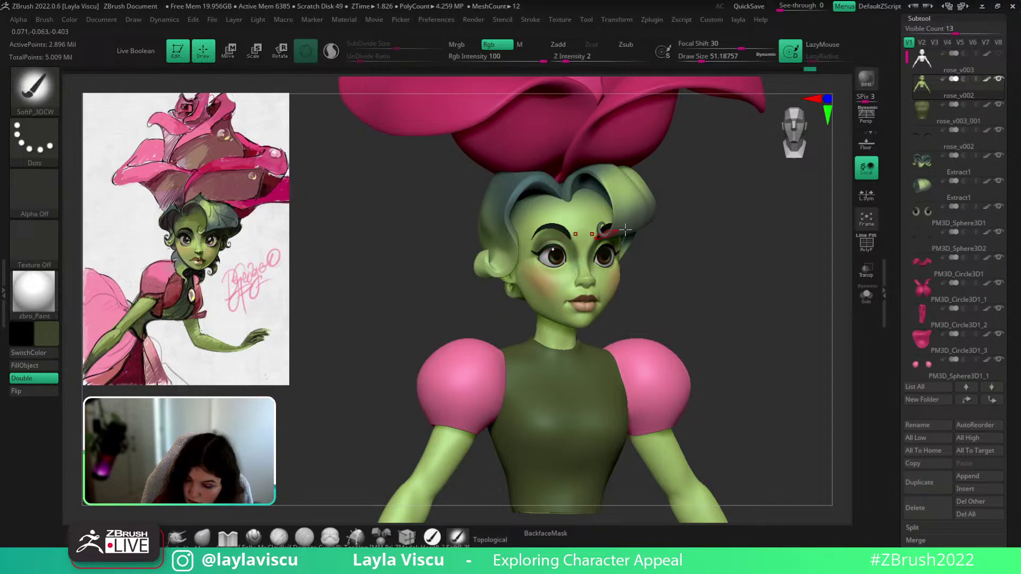
Sample a tan colour and try a paint stroke on the character at a Draw Size of about 124
{"action": "right_click_drag", "start_coordinate": [625, 230], "coordinate": [668, 242]}
{"action": "right_click_drag", "start_coordinate": [613, 256], "coordinate": [712, 280]}
{"action": "key", "text": "c"}
{"action": "right_click_drag", "start_coordinate": [539, 278], "coordinate": [425, 279]}
{"action": "key", "text": "bracketright"}
{"action": "mouse_move", "coordinate": [646, 260]}
{"action": "left_mouse_down"}
{"action": "mouse_move", "coordinate": [666, 258]}
{"action": "mouse_move", "coordinate": [657, 261]}
{"action": "left_mouse_up"}
{"action": "key", "text": "ctrl+z"}
{"action": "right_click_drag", "start_coordinate": [657, 261], "coordinate": [739, 386]}
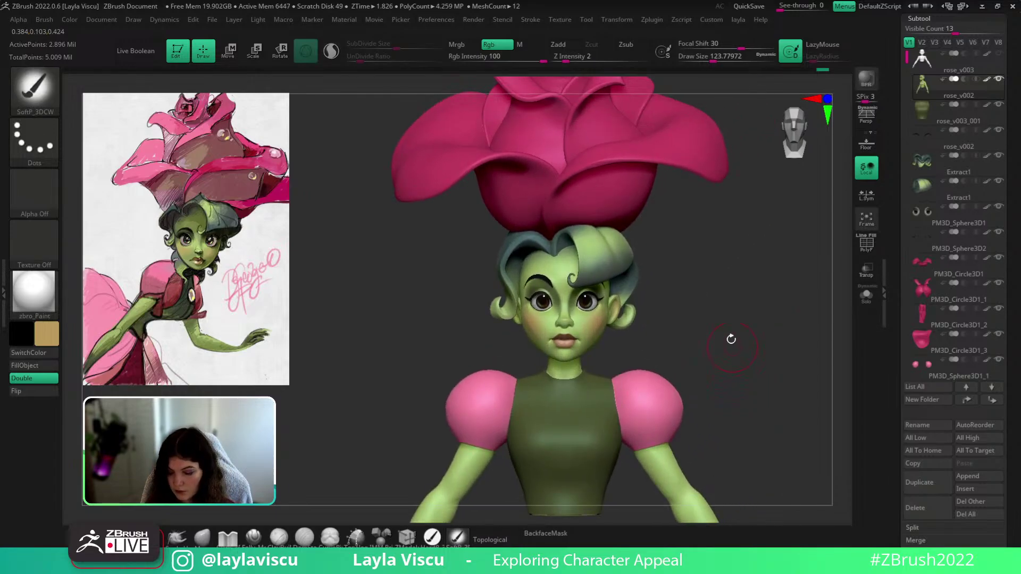
Switch the display material from zbro_Paint to BasicMaterial
{"action": "right_click_drag", "start_coordinate": [741, 348], "coordinate": [716, 262], "text": "ctrl"}
{"action": "right_click_drag", "start_coordinate": [674, 312], "coordinate": [656, 344], "text": "ctrl"}
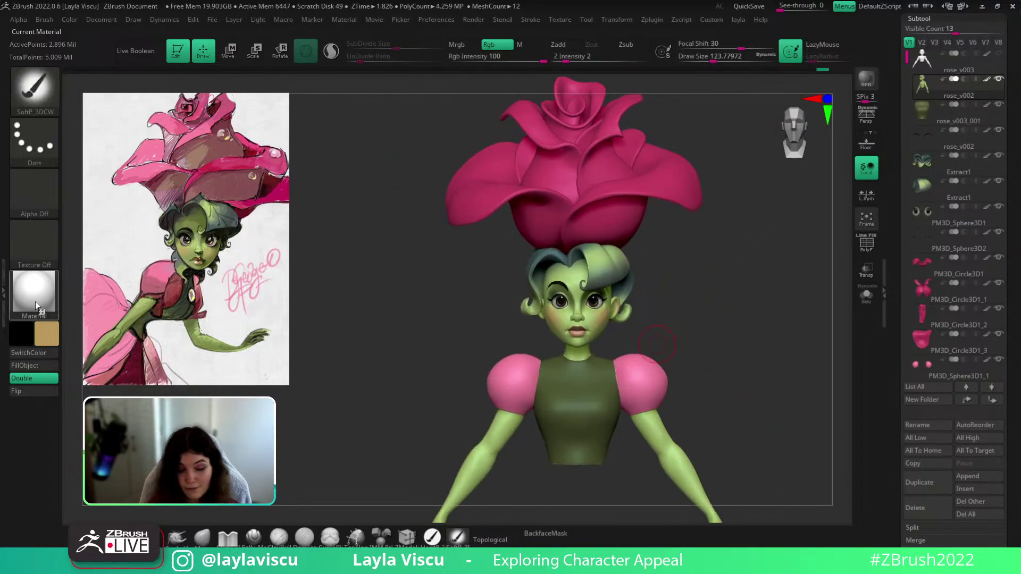
{"action": "left_click", "coordinate": [35, 302]}
{"action": "left_click", "coordinate": [150, 445]}
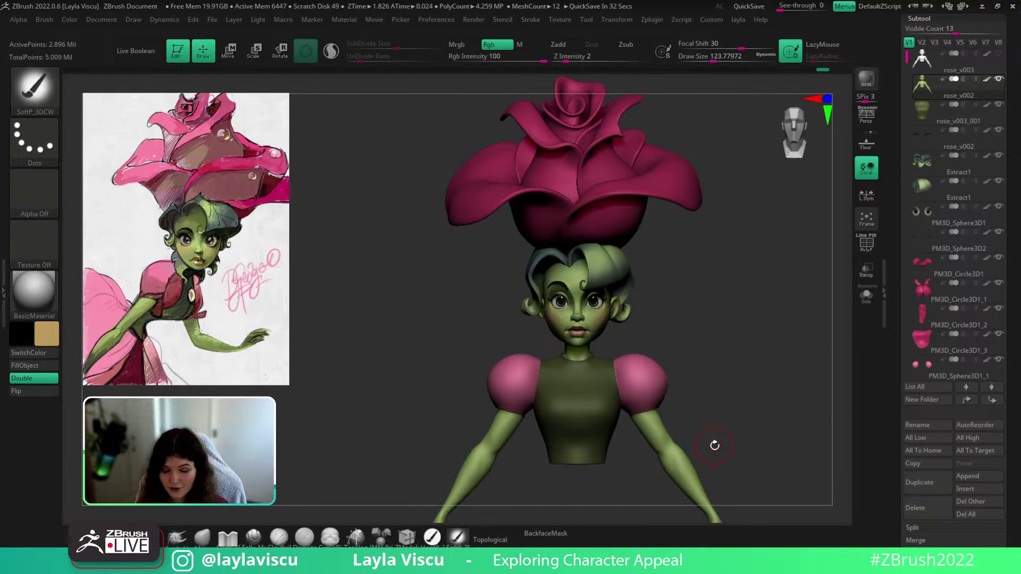
{"action": "left_click_drag", "start_coordinate": [738, 334], "coordinate": [786, 341]}
Compare the current rose_v002 tool with the earlier PM3D_Circle3D1 version of the character by switching repeatedly between them
{"action": "left_click_drag", "start_coordinate": [1005, 239], "coordinate": [1006, 336]}
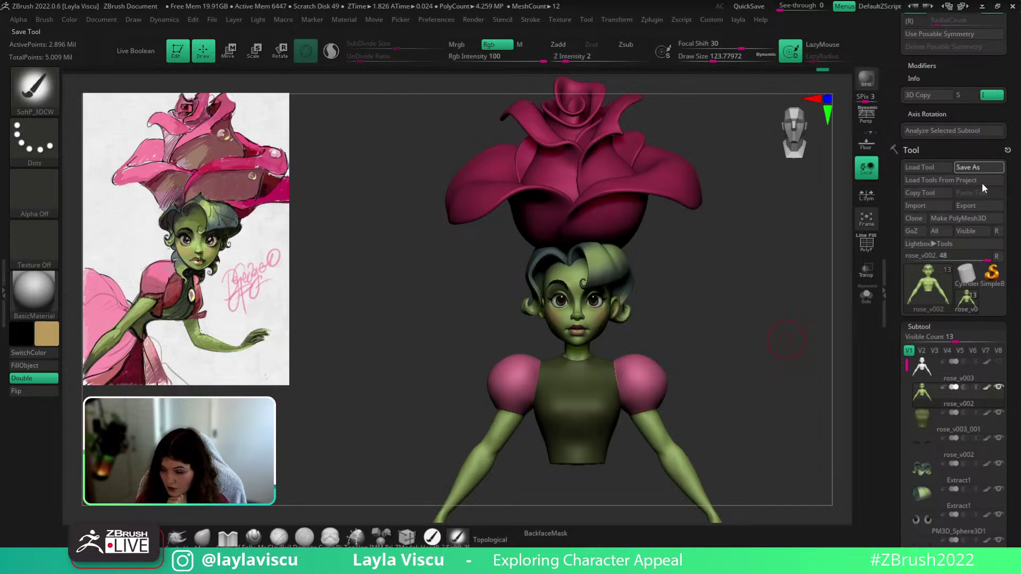
{"action": "left_click", "coordinate": [966, 274]}
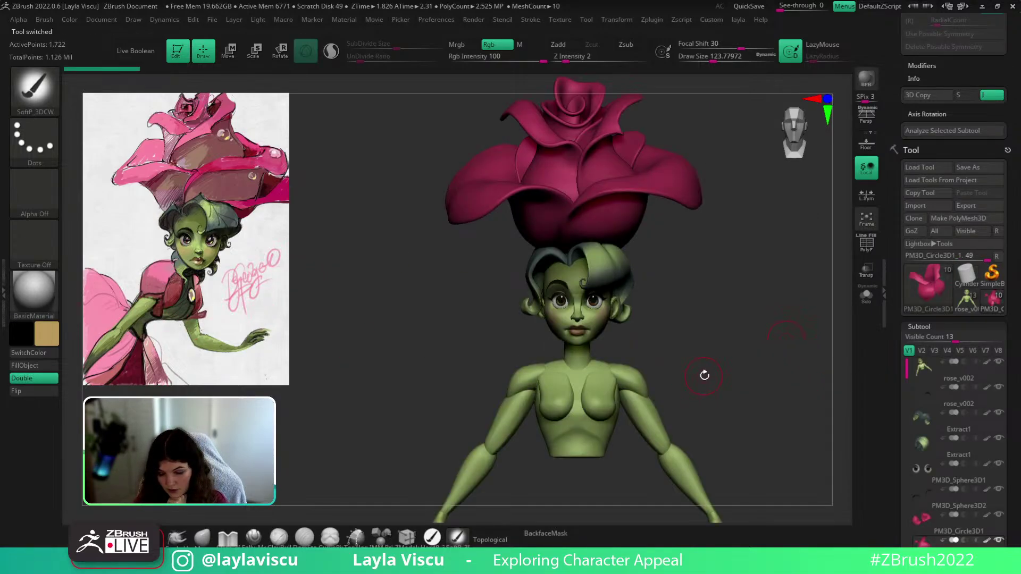
{"action": "left_click", "coordinate": [967, 300]}
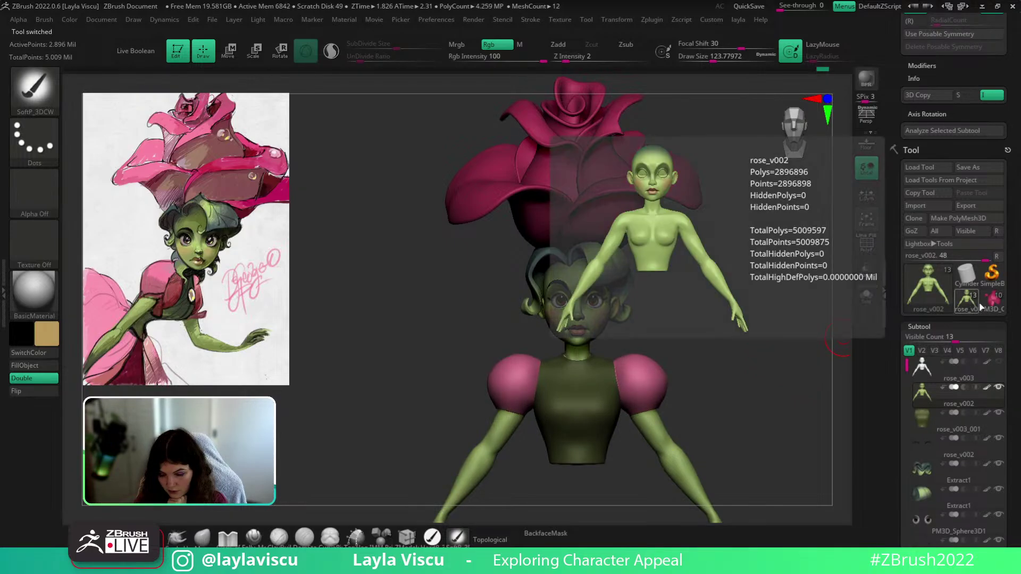
{"action": "left_click", "coordinate": [992, 304]}
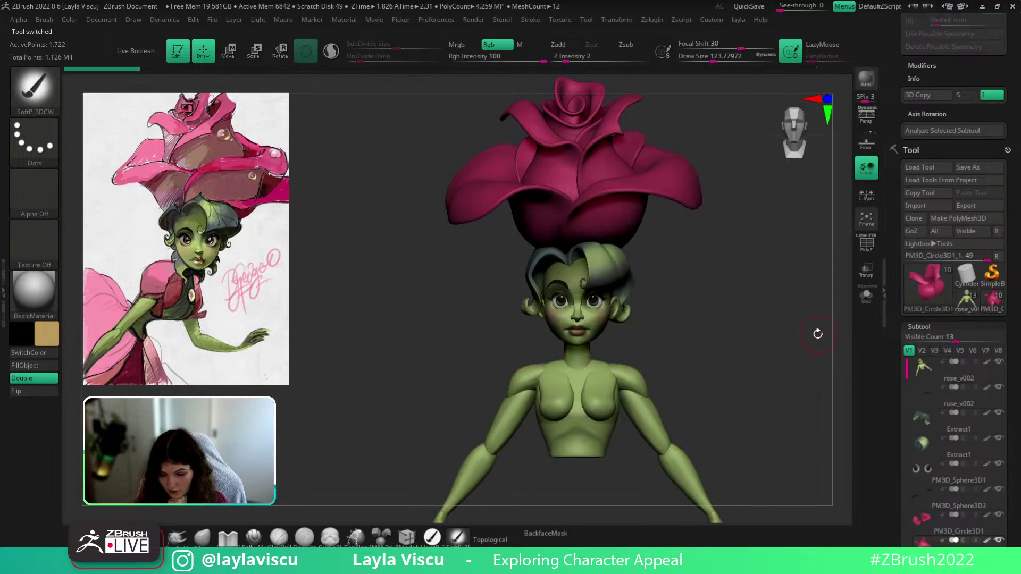
{"action": "right_click", "coordinate": [790, 320]}
{"action": "left_click_drag", "start_coordinate": [673, 322], "coordinate": [570, 303], "text": "alt"}
{"action": "left_click", "coordinate": [992, 309]}
{"action": "left_click", "coordinate": [967, 305]}
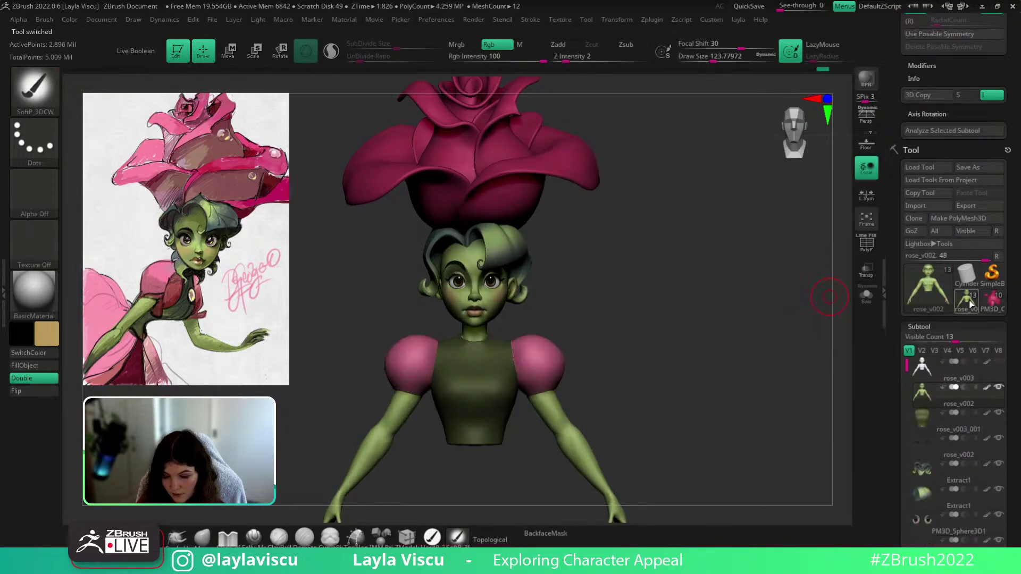
{"action": "left_click", "coordinate": [991, 303]}
{"action": "left_click", "coordinate": [983, 308]}
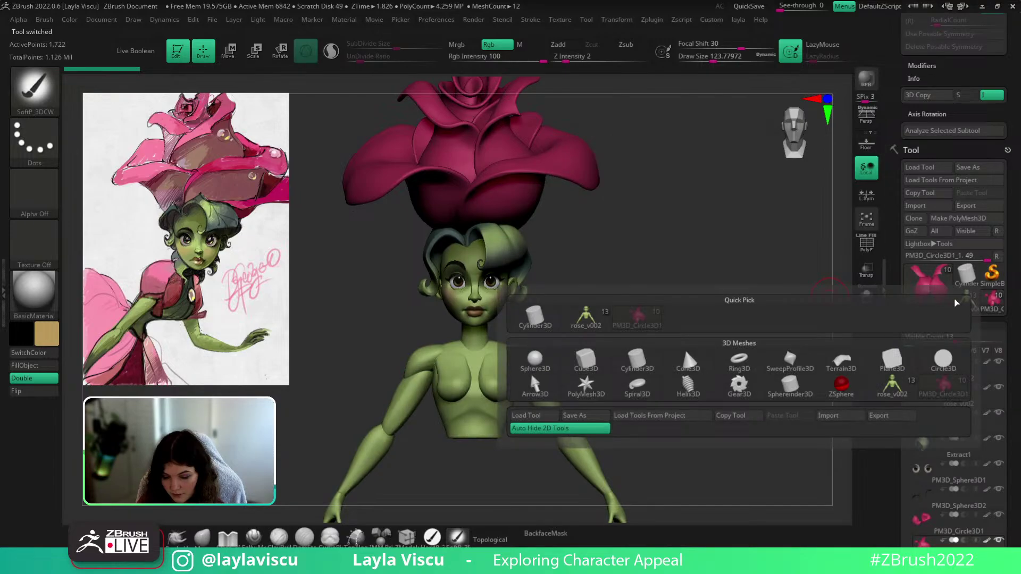
{"action": "left_click", "coordinate": [966, 302]}
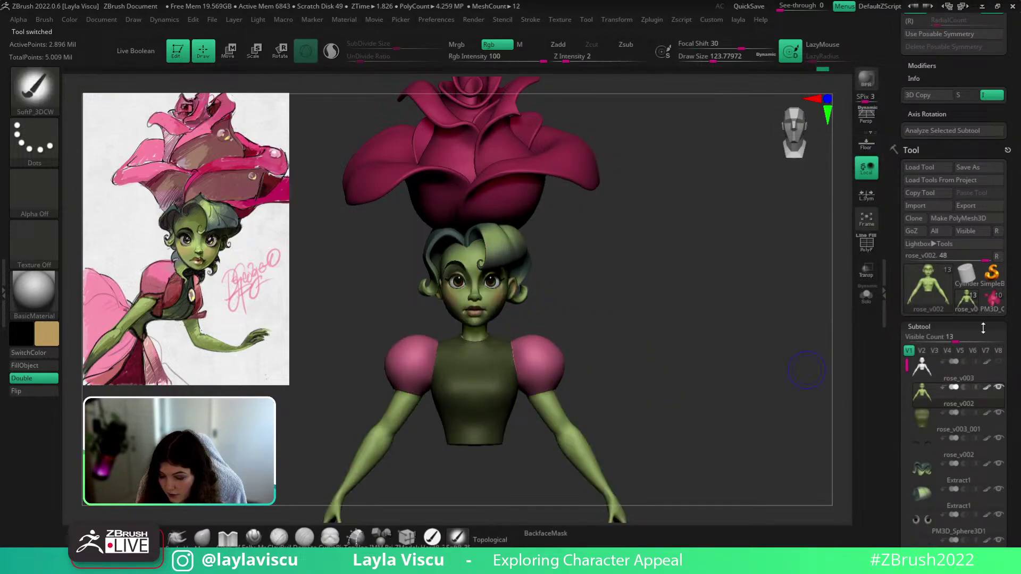
{"action": "left_click", "coordinate": [992, 304]}
{"action": "left_click", "coordinate": [968, 304]}
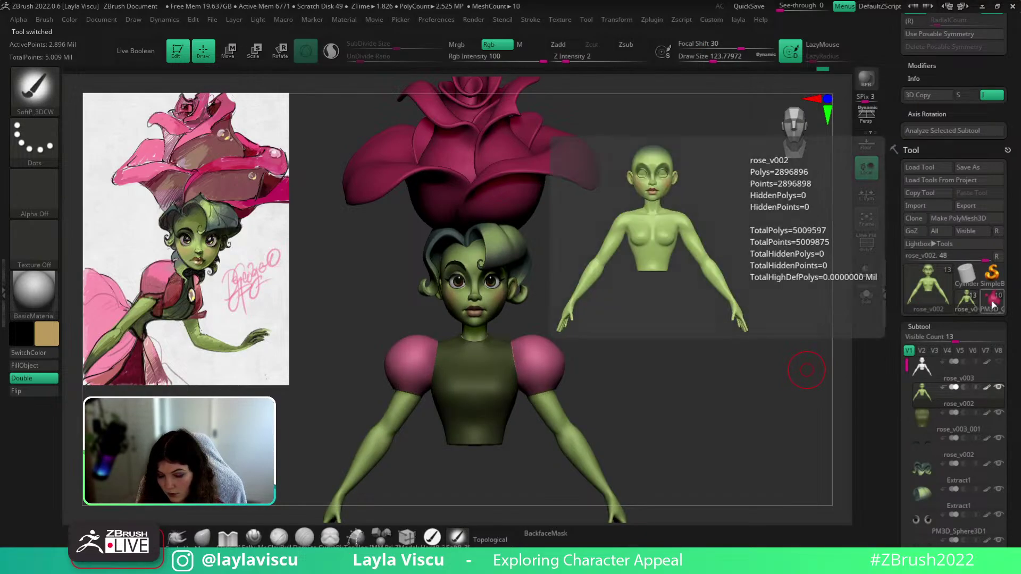
Compare the side profile of rose_v002 with the earlier PM3D_Circle3D1_1 version of the character
{"action": "left_click_drag", "start_coordinate": [656, 309], "coordinate": [649, 334]}
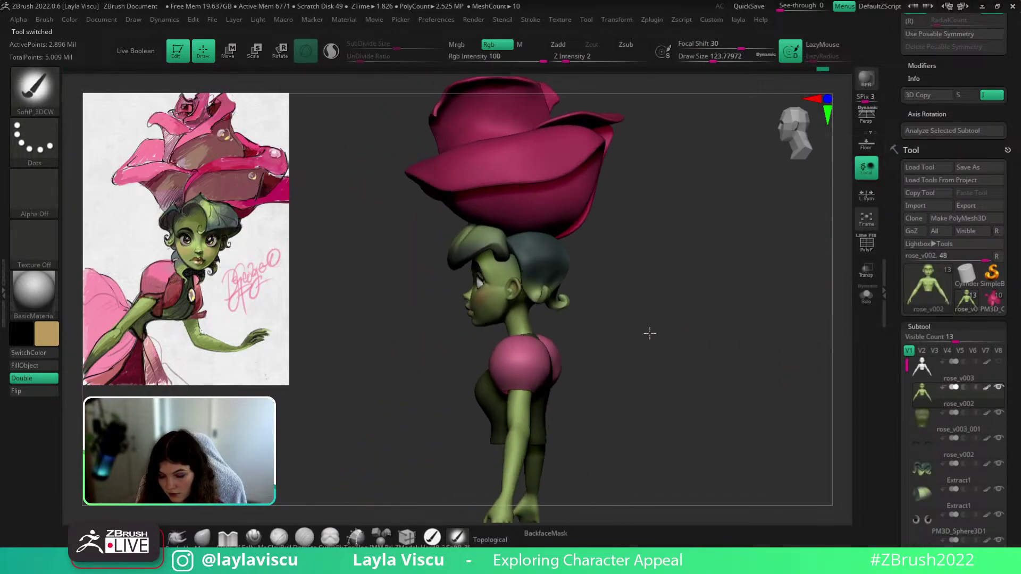
{"action": "mouse_move", "coordinate": [926, 316]}
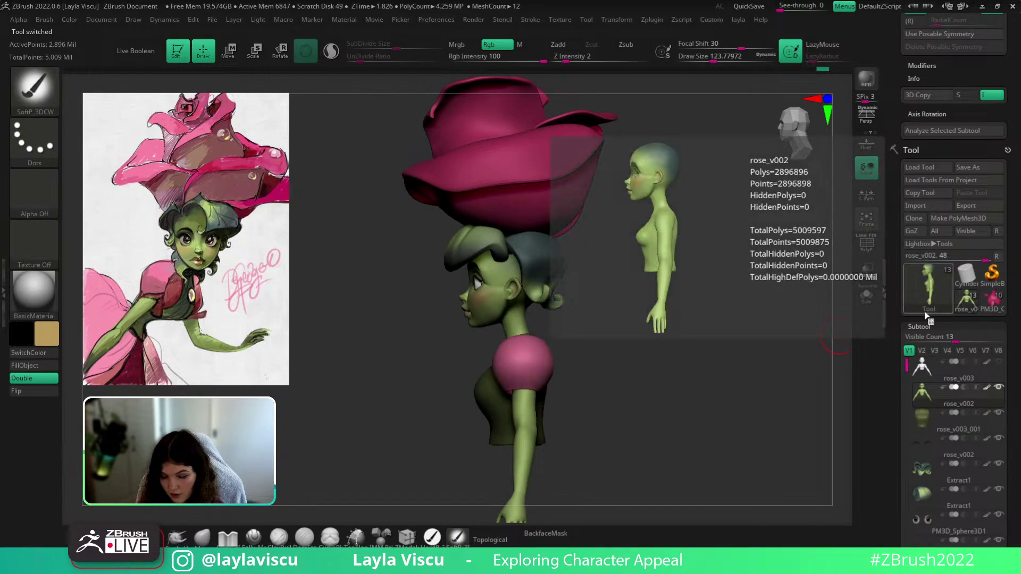
{"action": "left_click_drag", "start_coordinate": [777, 321], "coordinate": [830, 339]}
{"action": "left_click", "coordinate": [992, 302]}
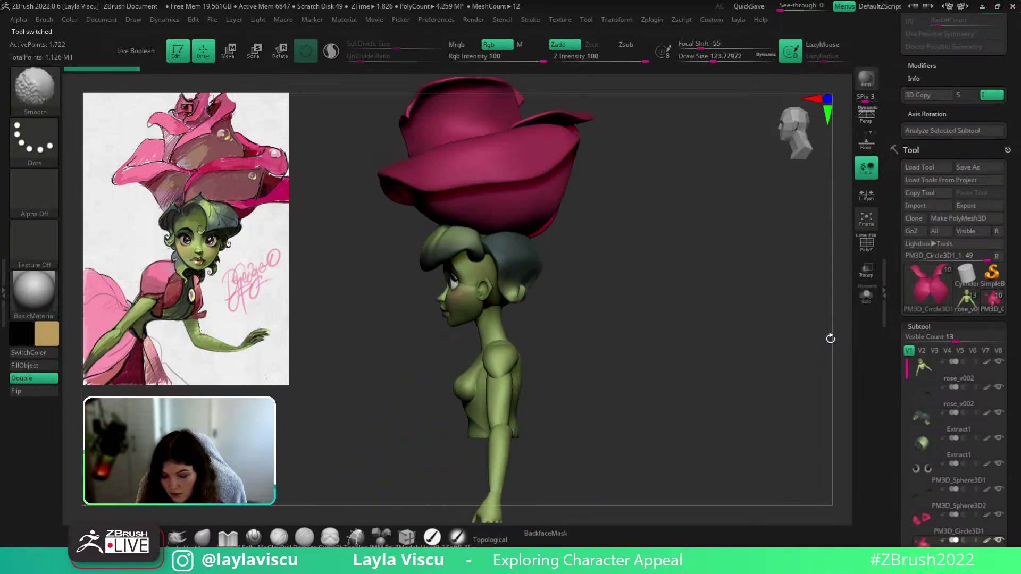
{"action": "left_click", "coordinate": [969, 303]}
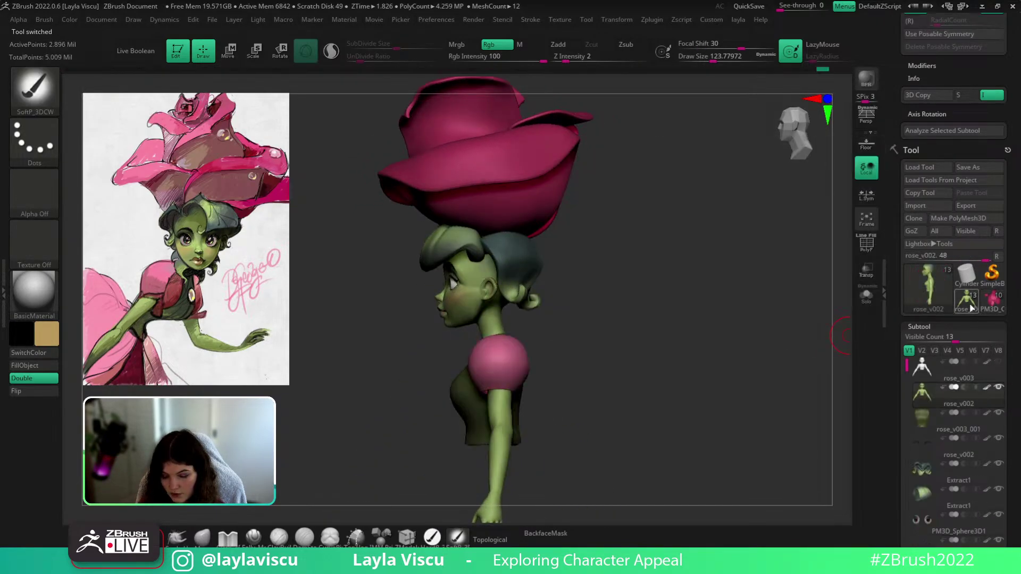
{"action": "mouse_move", "coordinate": [677, 323]}
{"action": "left_mouse_down"}
{"action": "mouse_move", "coordinate": [686, 318]}
{"action": "mouse_move", "coordinate": [674, 321]}
{"action": "left_mouse_up"}
Lower the body's subdivision level and reshape the jawline in profile with the Move brush at Draw Sizes of about 182 and 136
{"action": "right_click_drag", "start_coordinate": [449, 361], "coordinate": [470, 341], "text": "ctrl"}
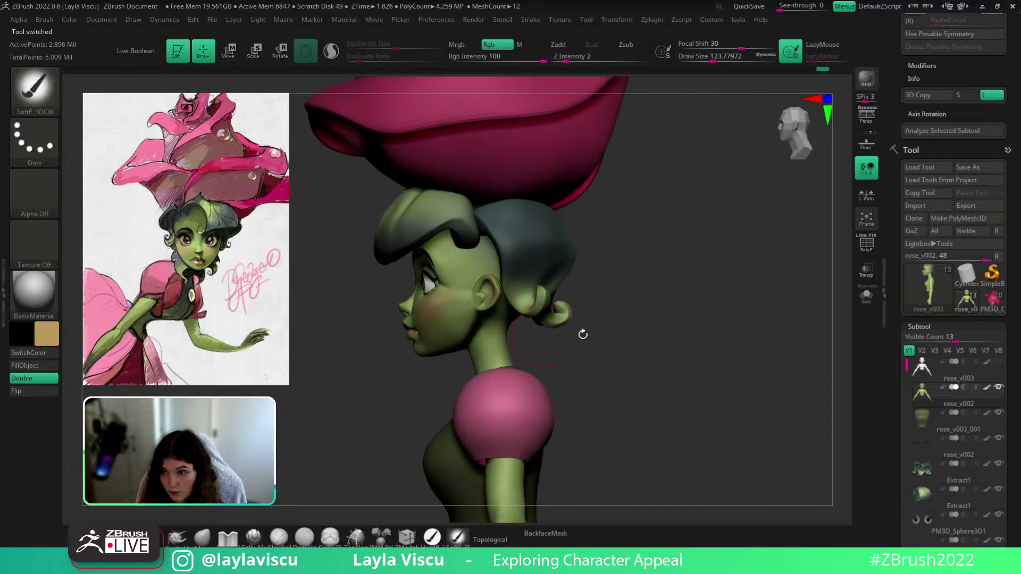
{"action": "left_click_drag", "start_coordinate": [583, 334], "coordinate": [665, 321], "text": "alt"}
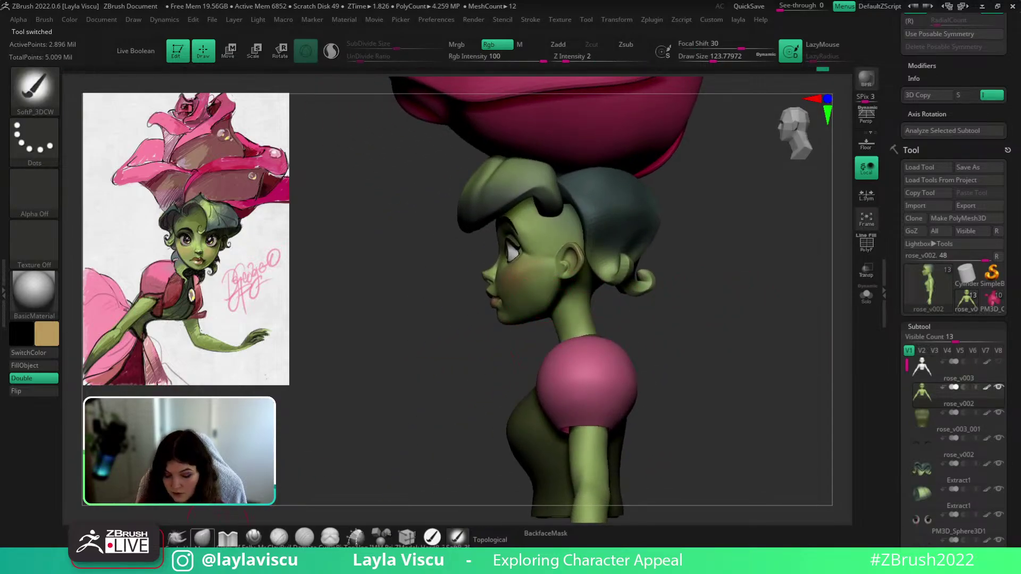
{"action": "key", "text": "b"}
{"action": "key", "text": "m"}
{"action": "key", "text": "v"}
{"action": "key", "text": "s"}
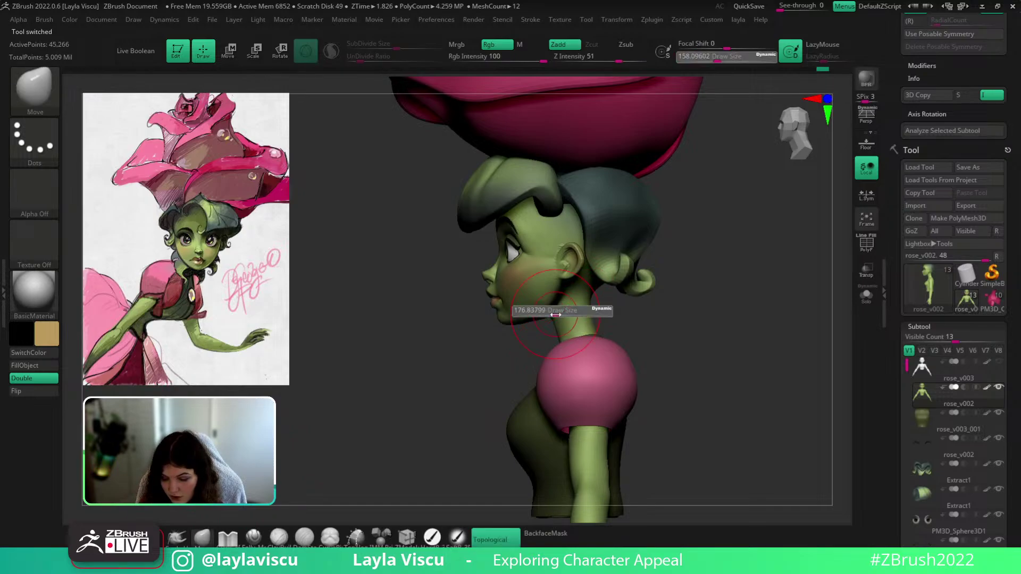
{"action": "left_click", "coordinate": [555, 314]}
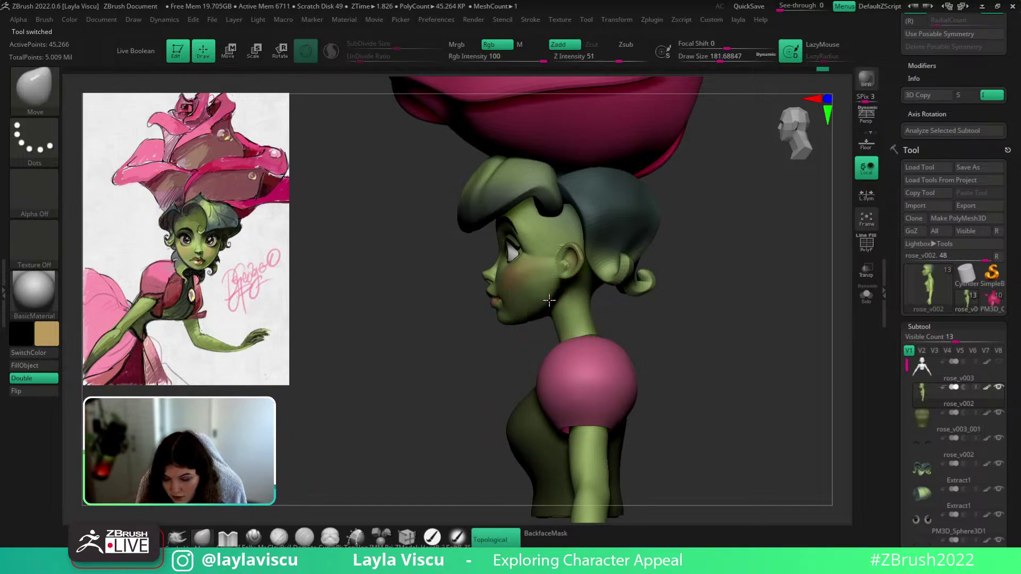
{"action": "key", "text": "s"}
{"action": "left_click", "coordinate": [493, 323]}
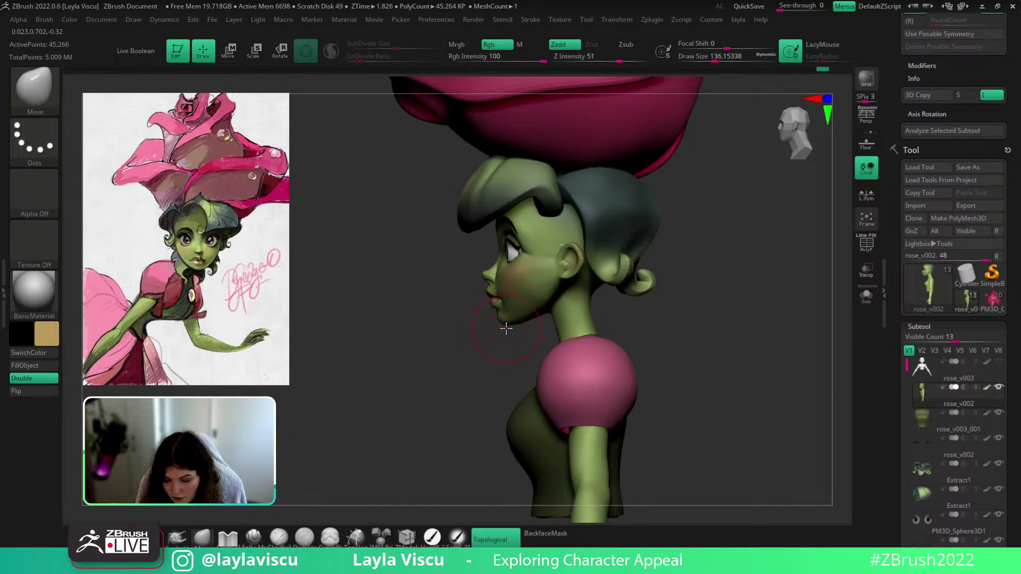
Adjust the underside of the chin where it meets the neck with the Move brush at a Draw Size of about 90
{"action": "right_click_drag", "start_coordinate": [498, 321], "coordinate": [540, 346], "text": "ctrl"}
{"action": "key", "text": "s"}
{"action": "left_click", "coordinate": [538, 345]}
{"action": "mouse_move", "coordinate": [556, 329]}
{"action": "left_mouse_down"}
{"action": "mouse_move", "coordinate": [555, 318]}
{"action": "mouse_move", "coordinate": [591, 305]}
{"action": "mouse_move", "coordinate": [572, 324]}
{"action": "left_mouse_up"}
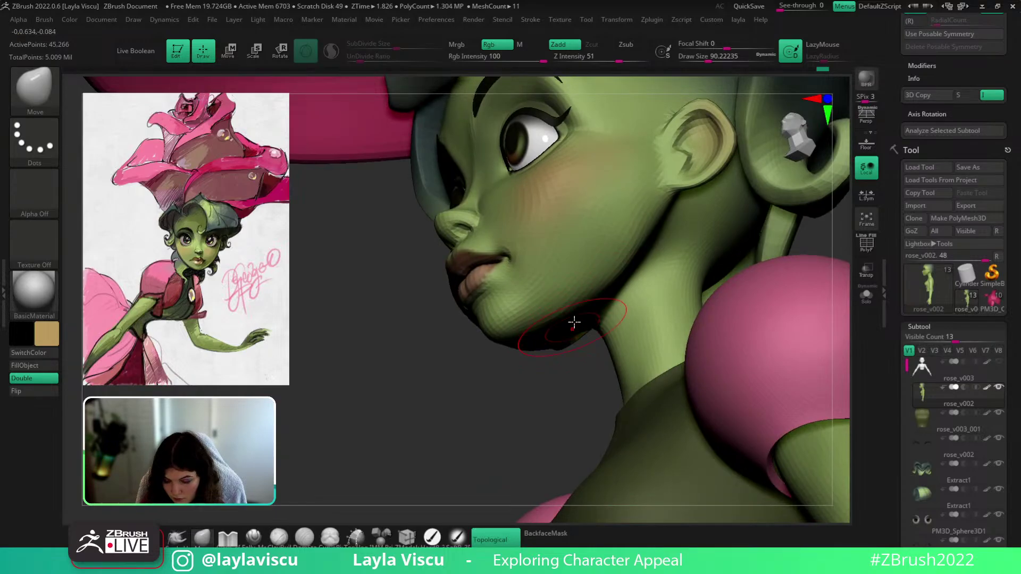
{"action": "mouse_move", "coordinate": [517, 380]}
{"action": "left_mouse_down"}
{"action": "mouse_move", "coordinate": [526, 387]}
{"action": "mouse_move", "coordinate": [488, 387]}
{"action": "left_mouse_up"}
Refine the jaw area with the Move brush at a Draw Size of about 149 and return the body to its highest subdivision level
{"action": "right_click_drag", "start_coordinate": [590, 391], "coordinate": [637, 285], "text": "ctrl"}
{"action": "mouse_move", "coordinate": [534, 353]}
{"action": "right_mouse_down", "text": "ctrl"}
{"action": "mouse_move", "coordinate": [534, 366]}
{"action": "mouse_move", "coordinate": [627, 318]}
{"action": "right_mouse_up", "text": "ctrl"}
{"action": "key", "text": "s"}
{"action": "left_click_drag", "start_coordinate": [628, 314], "coordinate": [618, 292]}
{"action": "key", "text": "d"}
{"action": "key", "text": "d"}
{"action": "key", "text": "d"}
{"action": "right_click_drag", "start_coordinate": [706, 348], "coordinate": [721, 301], "text": "ctrl"}
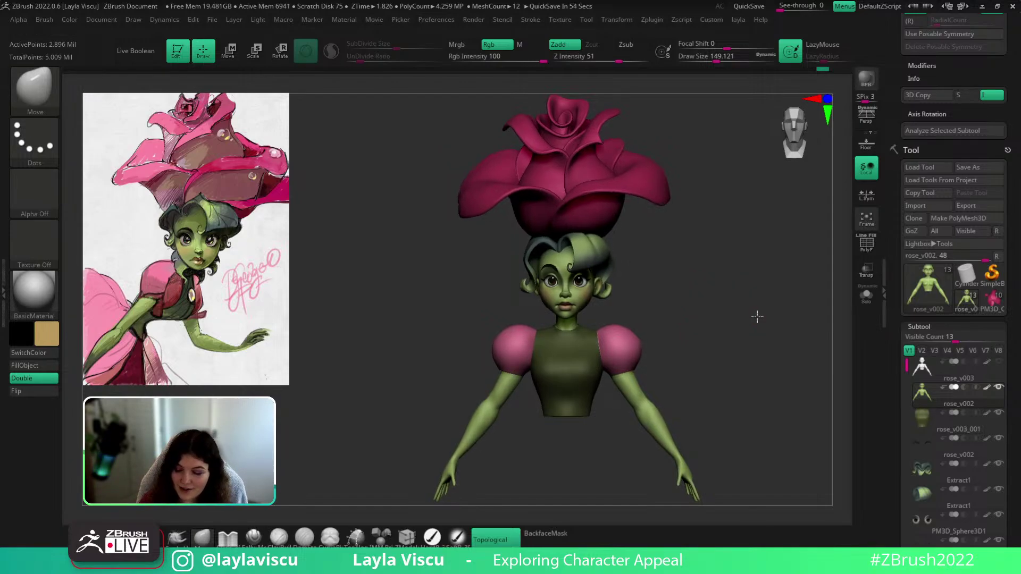
{"action": "left_click_drag", "start_coordinate": [757, 319], "coordinate": [806, 287]}
{"action": "scroll", "coordinate": [936, 239], "scroll_direction": "down", "scroll_amount": 4}
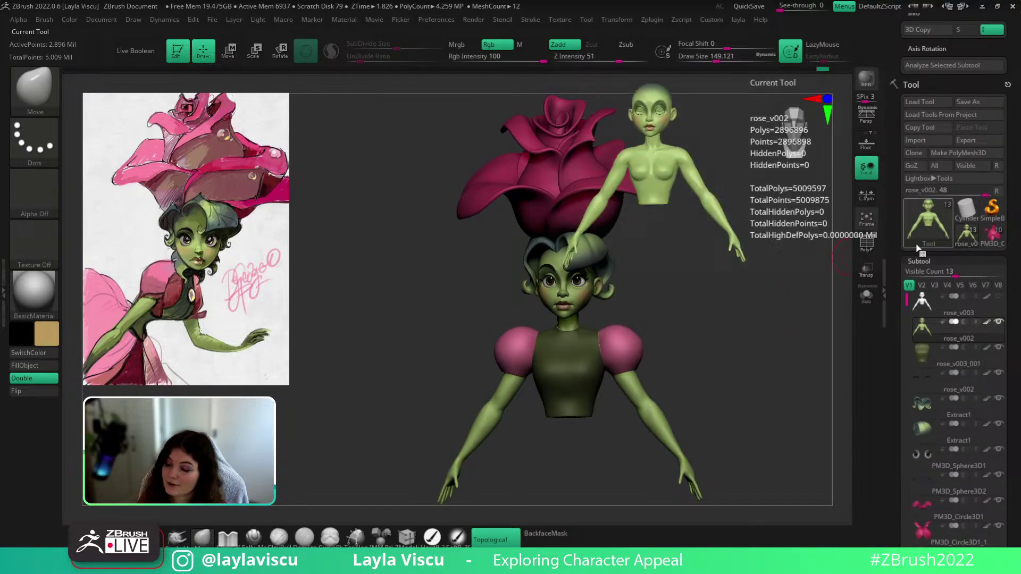
{"action": "scroll", "coordinate": [1018, 265], "scroll_direction": "down", "scroll_amount": 1}
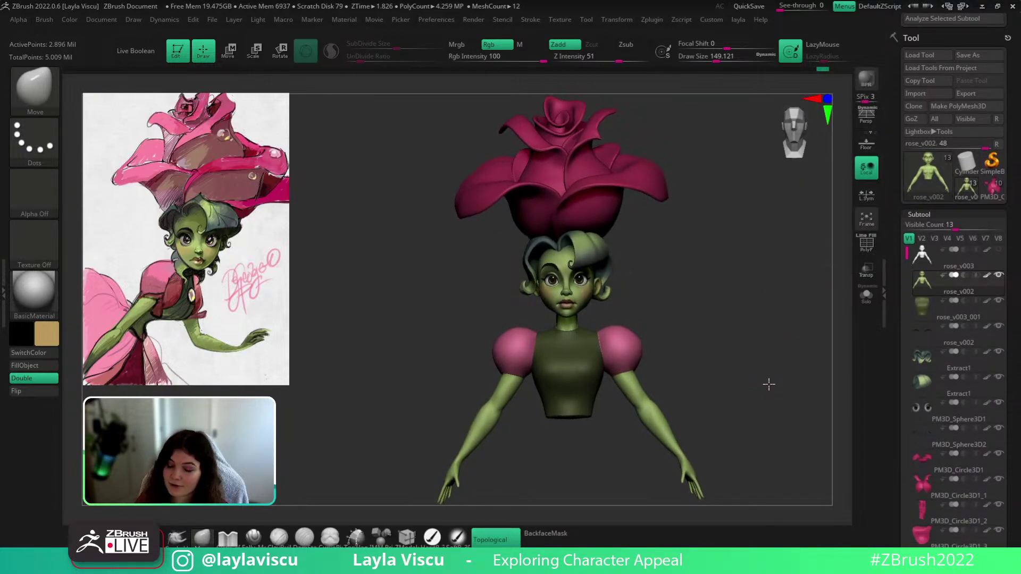
{"action": "left_click_drag", "start_coordinate": [754, 371], "coordinate": [776, 382]}
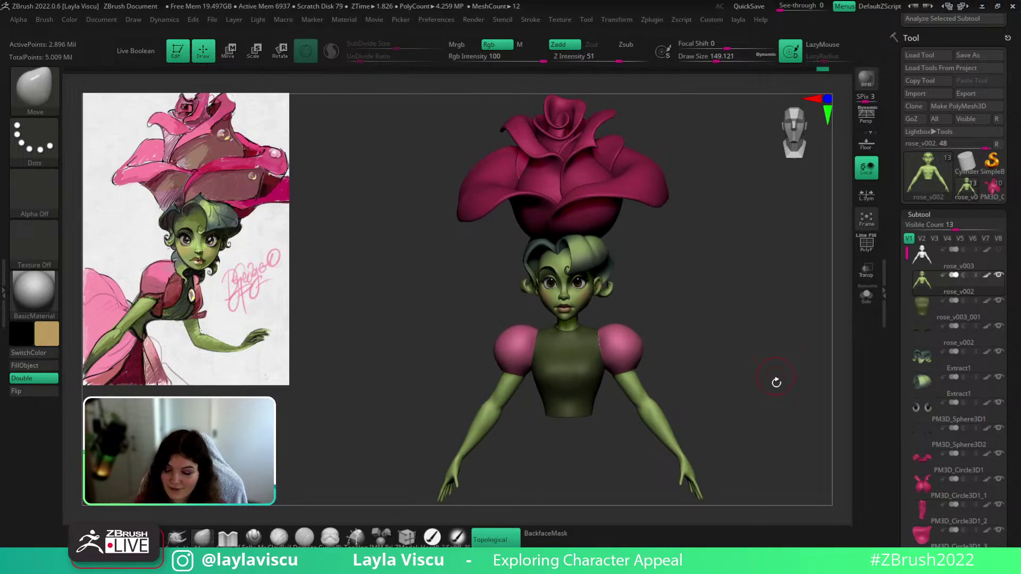